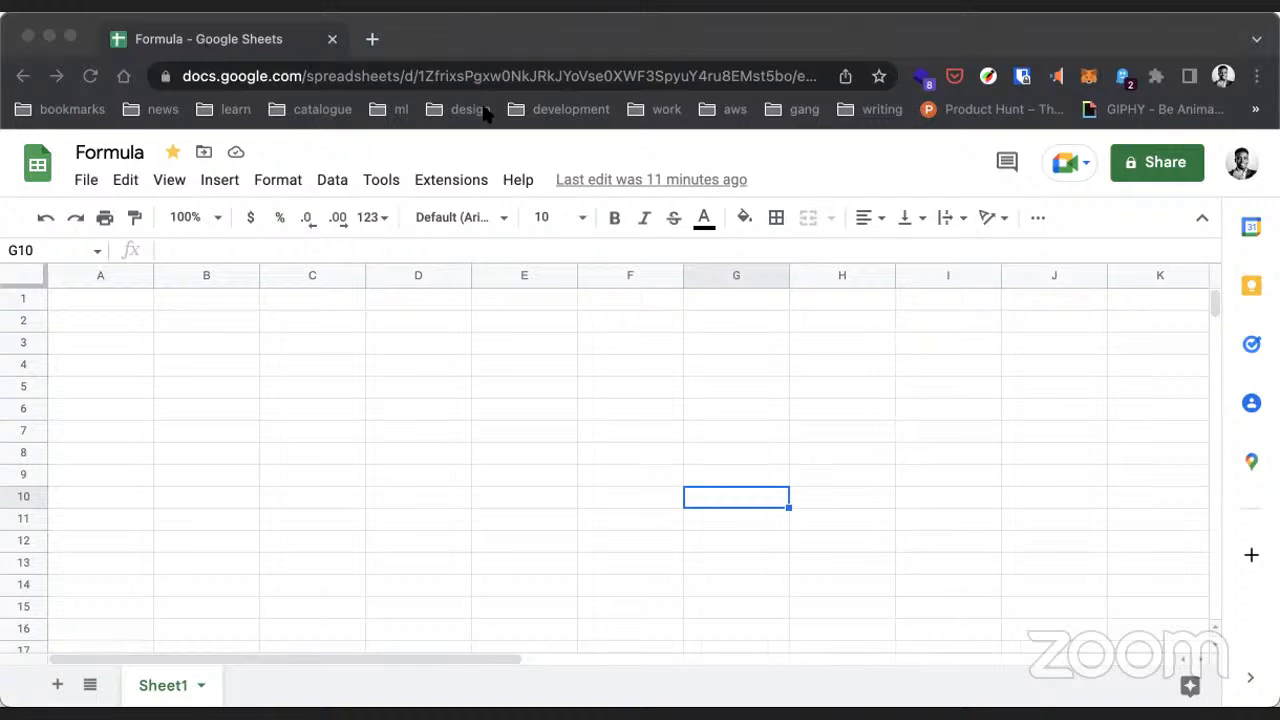
{"action": "left_click", "coordinate": [575, 19]}
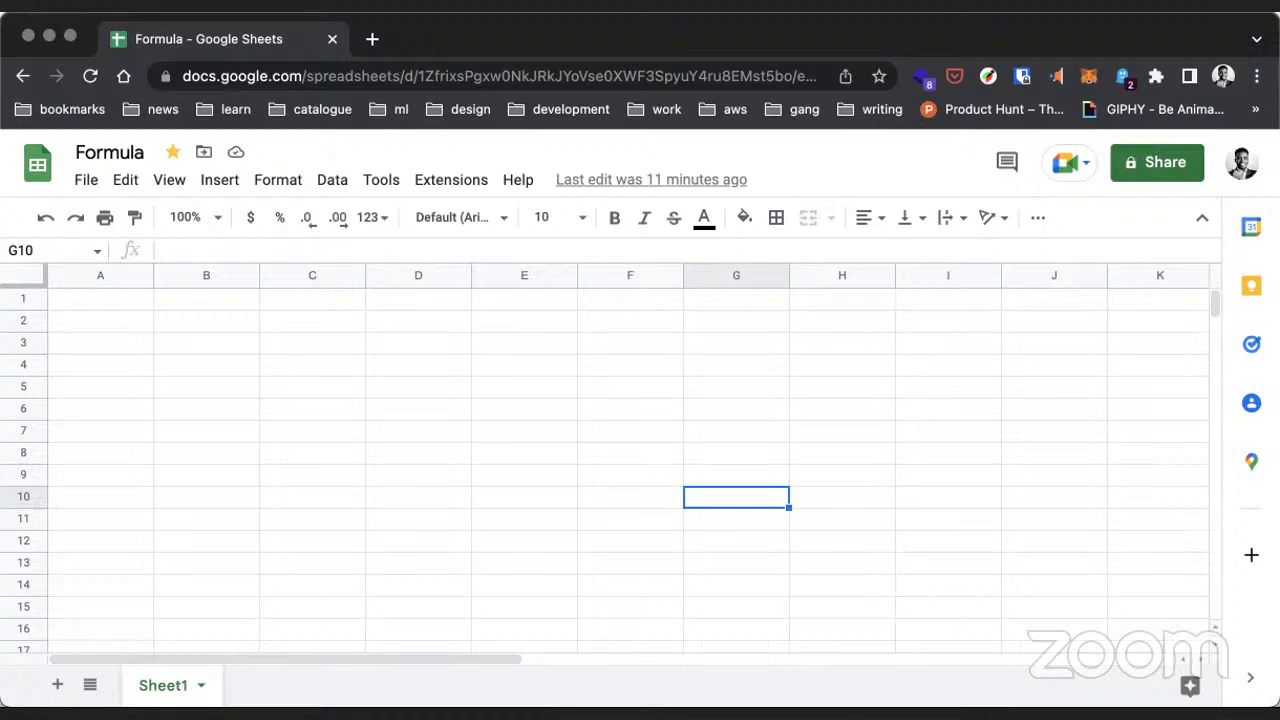
{"action": "key", "text": "super+Tab"}
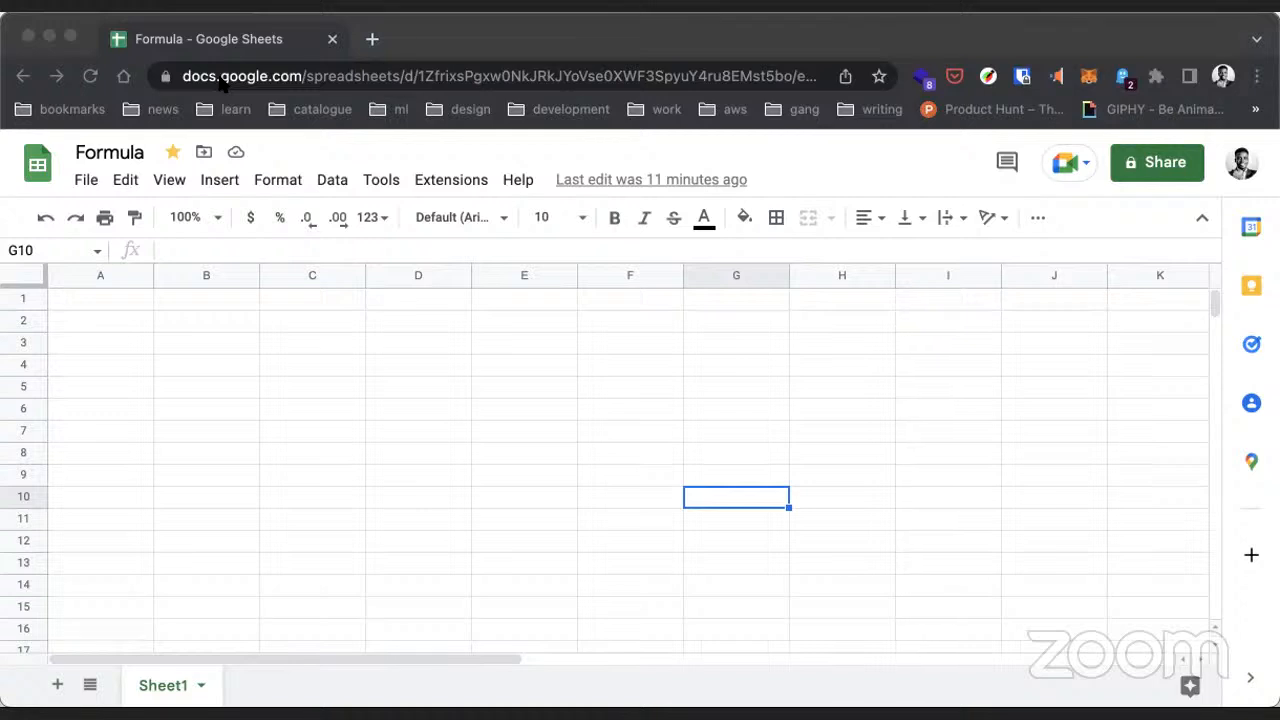
{"action": "left_click", "coordinate": [419, 30]}
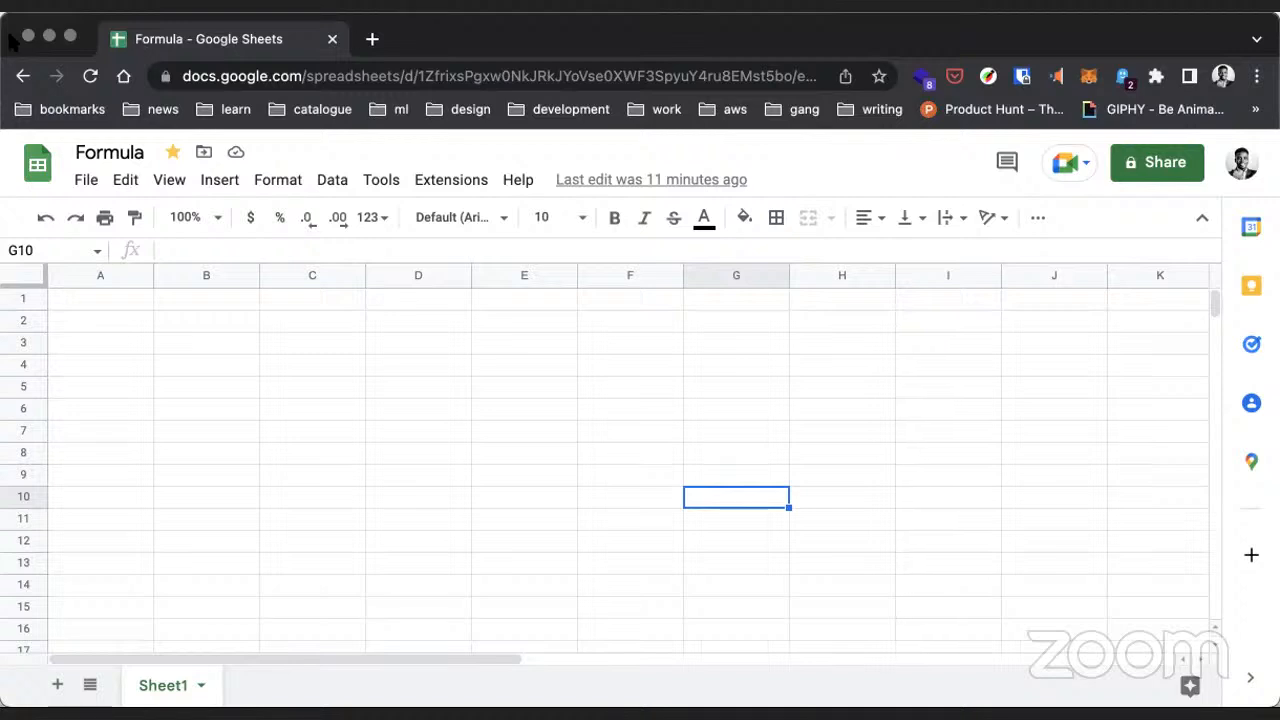
Step: Try to open a blank spreadsheet through sheets.new in a new browser tab, and close that tab
{"action": "mouse_move", "coordinate": [68, 38]}
{"action": "left_click", "coordinate": [370, 40]}
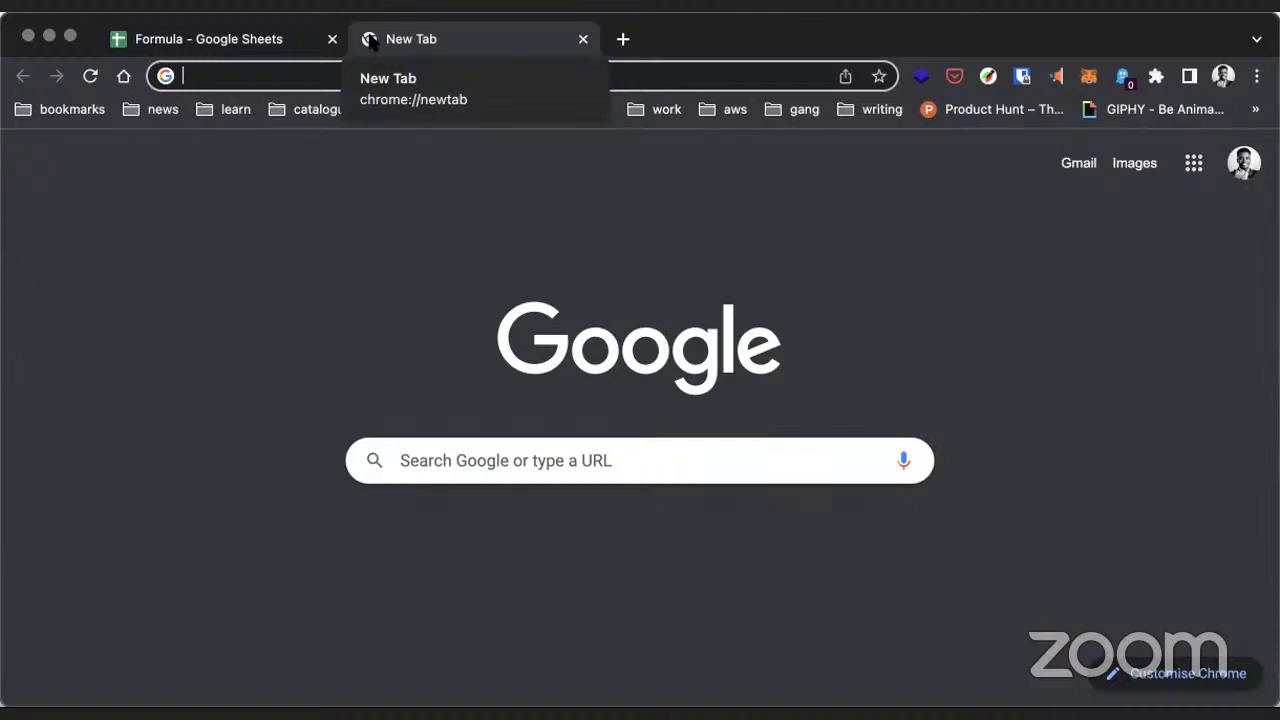
{"action": "type", "text": "sheets.new"}
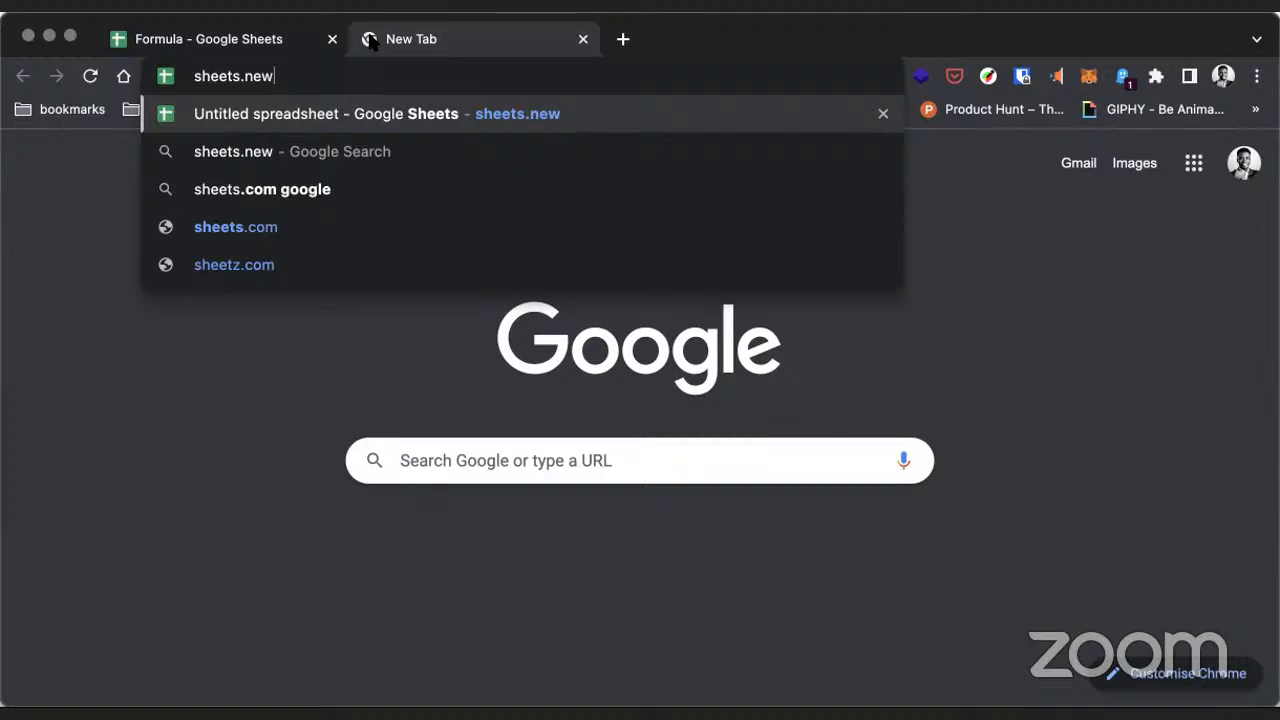
{"action": "left_click", "coordinate": [285, 335]}
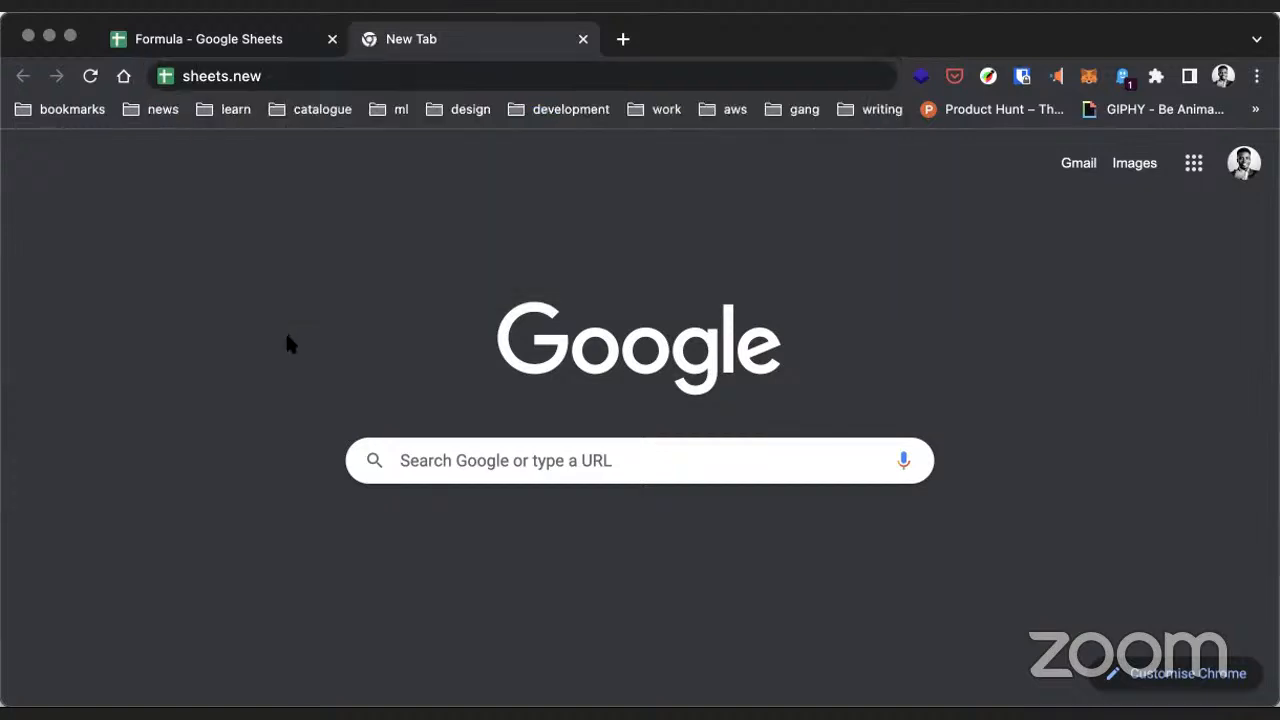
{"action": "left_click", "coordinate": [583, 39]}
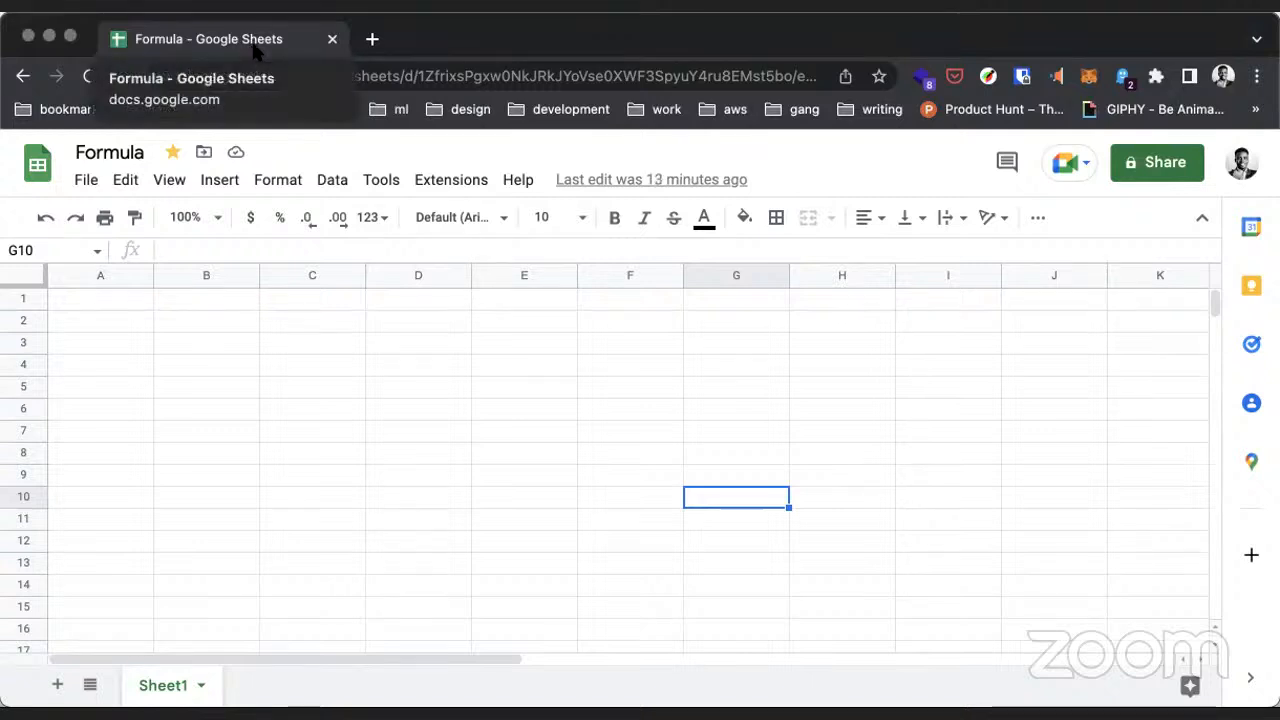
Step: Enter the column headers Full Name, First Name and Last Name in cells A1 to C1
{"action": "left_click", "coordinate": [120, 292]}
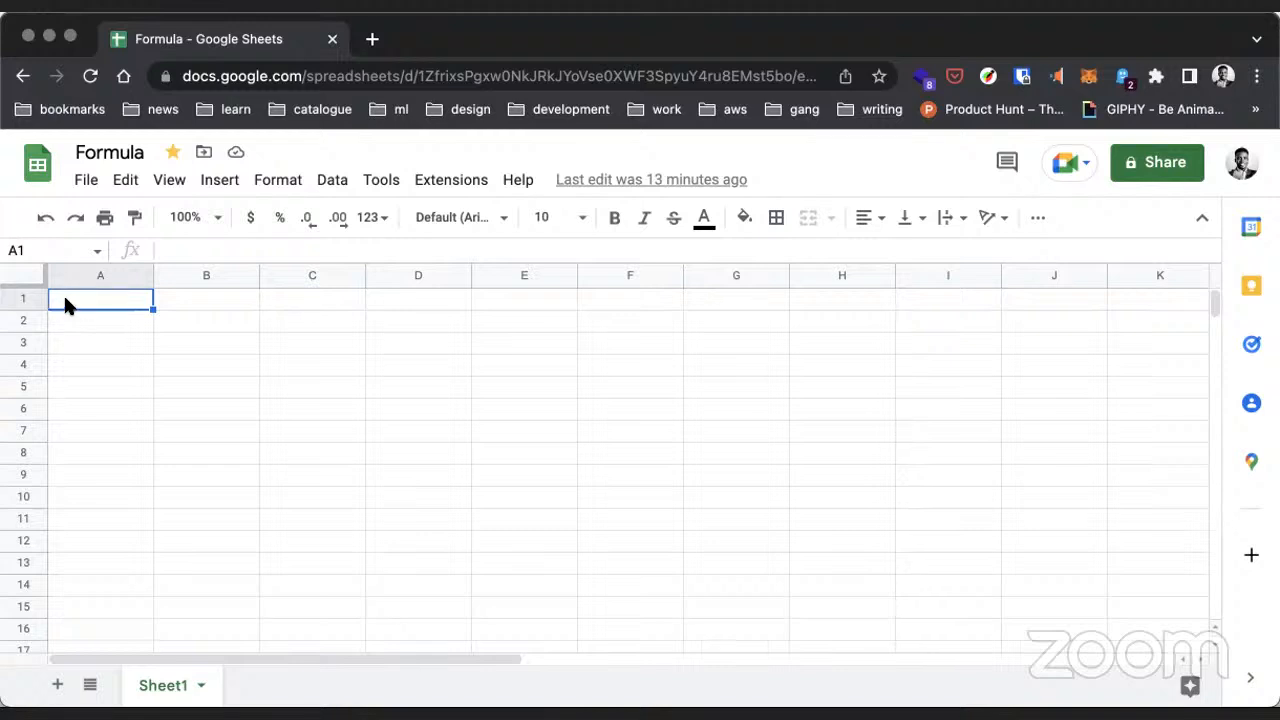
{"action": "type", "text": "Full Name"}
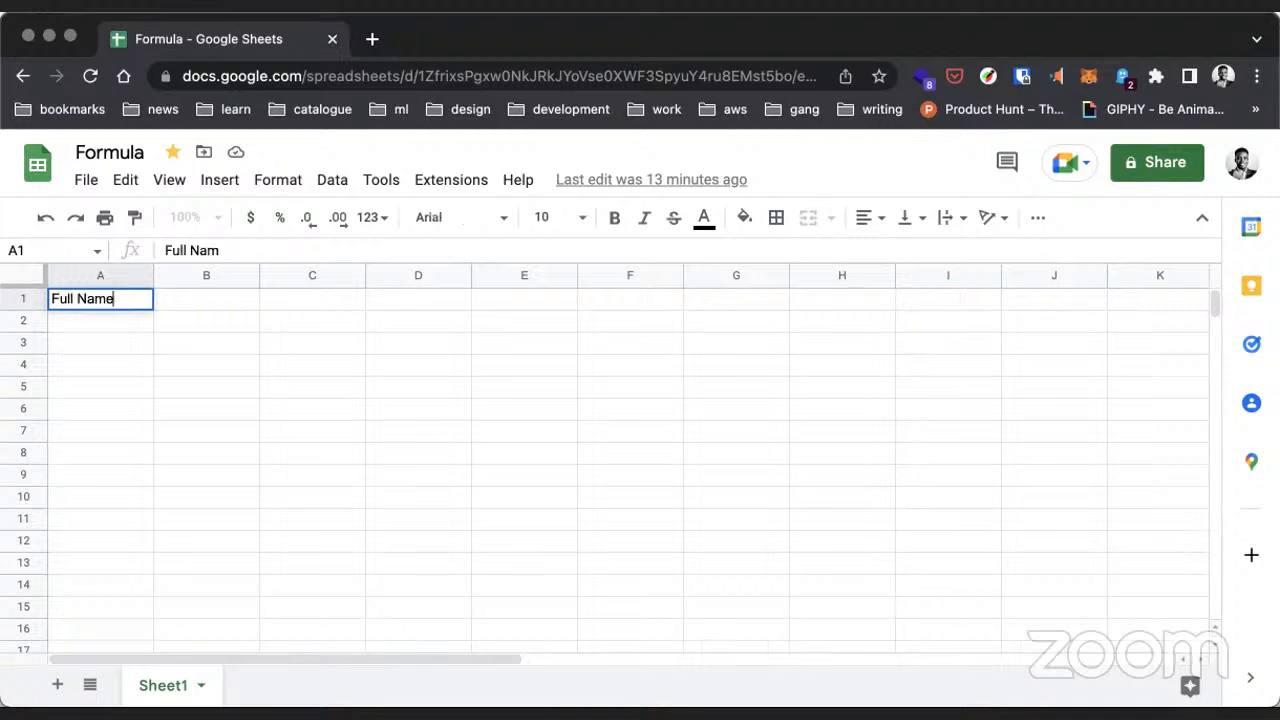
{"action": "key", "text": "Tab"}
{"action": "type", "text": "First"}
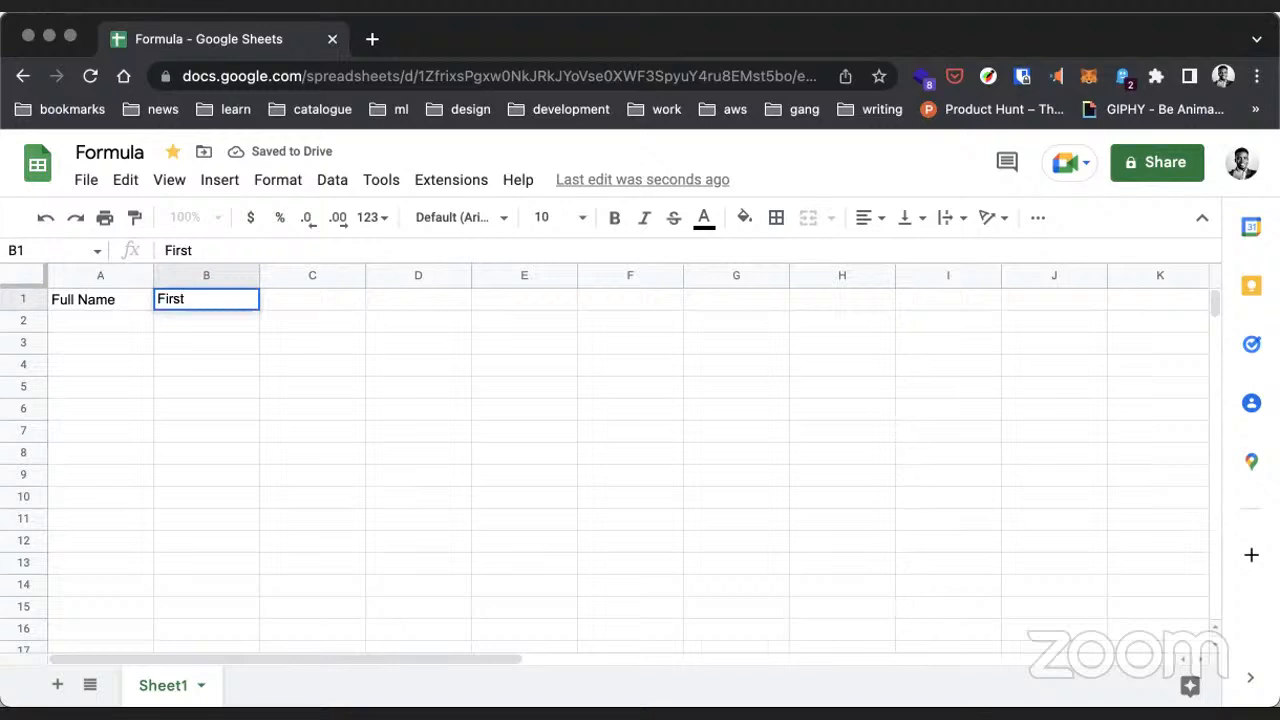
{"action": "key", "text": "Tab"}
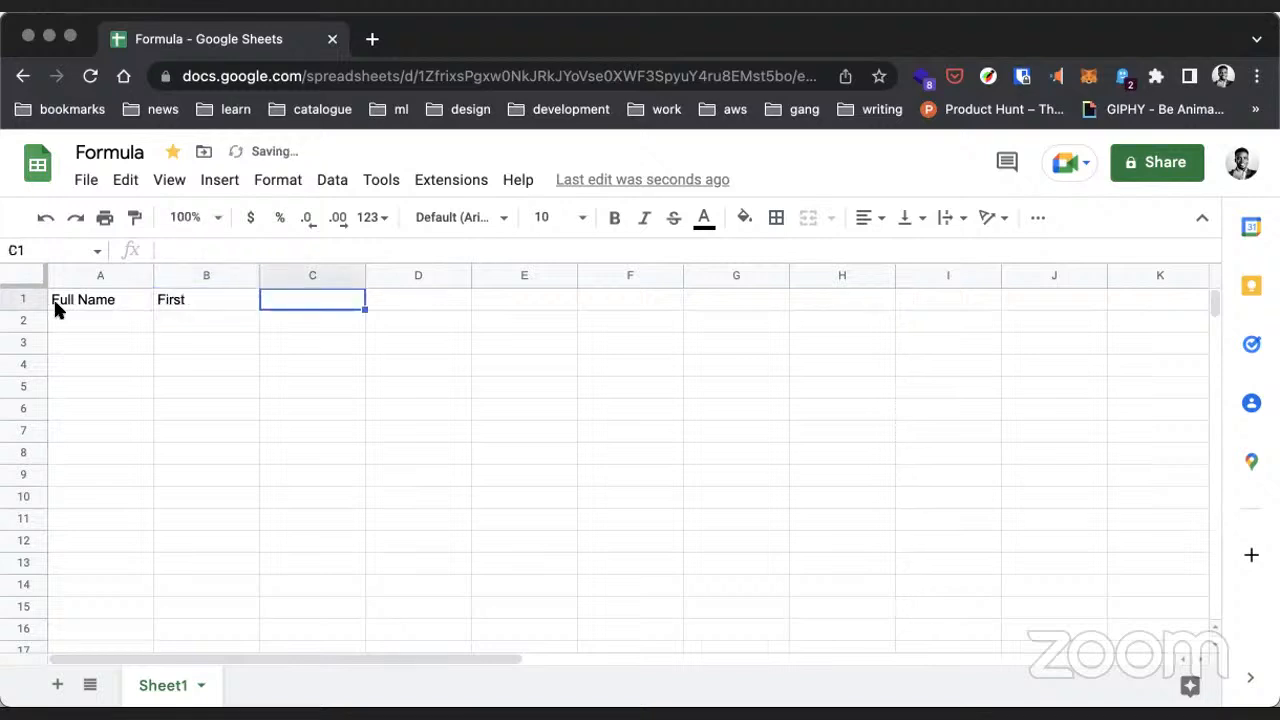
{"action": "double_click", "coordinate": [243, 296]}
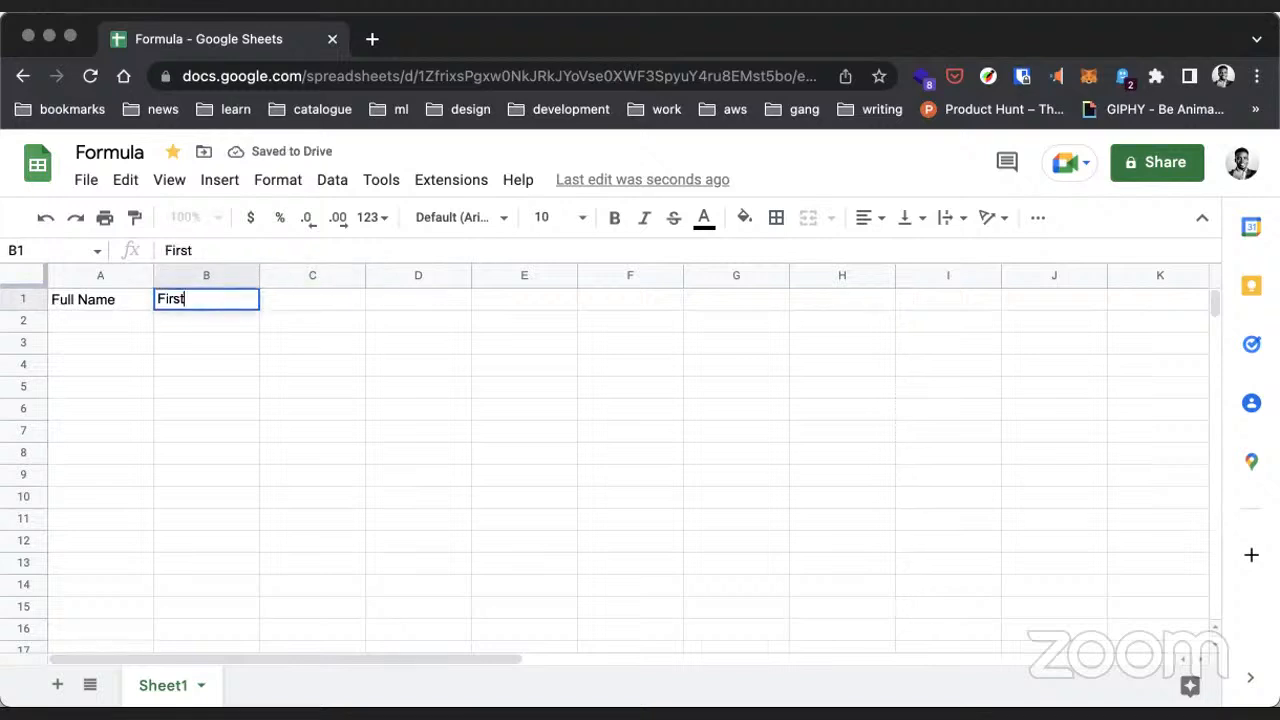
{"action": "type", "text": "Name"}
{"action": "key", "text": "Tab"}
{"action": "type", "text": "Last Name"}
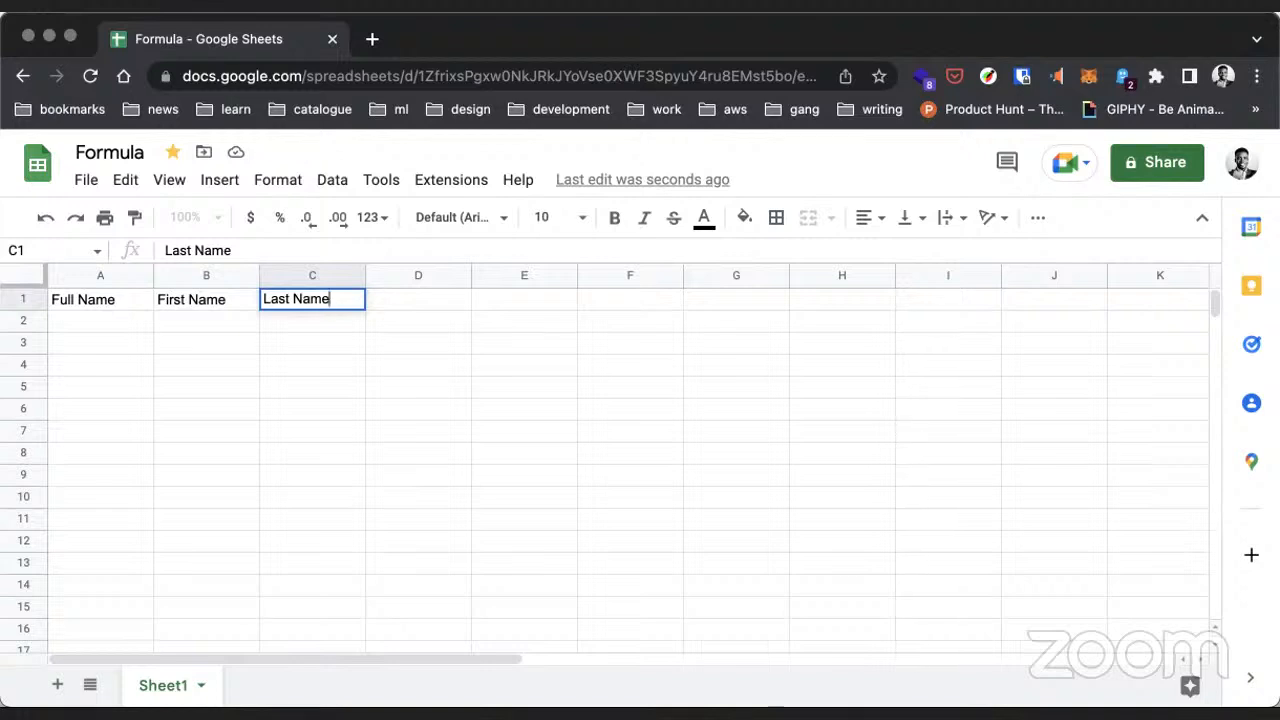
Step: Add the headers Email in D1 and Valid Email in E1
{"action": "key", "text": "Tab"}
{"action": "type", "text": "mail"}
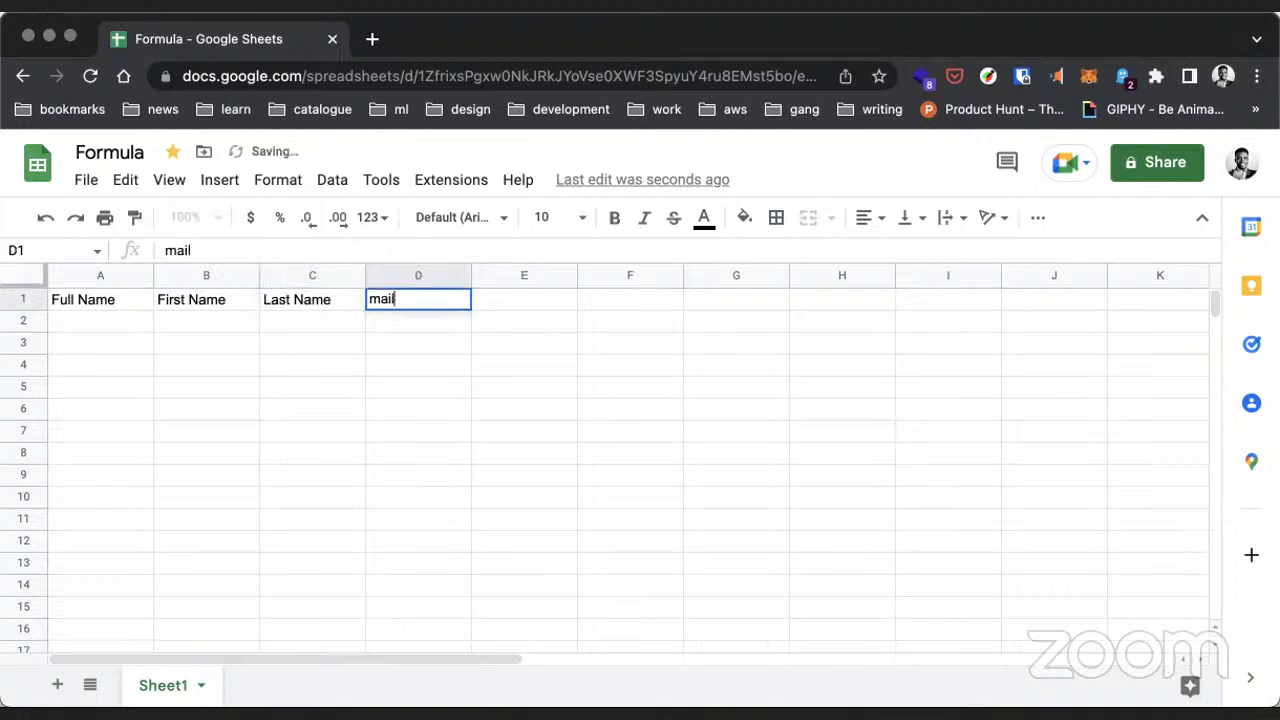
{"action": "key", "text": "Tab"}
{"action": "type", "text": "Valid"}
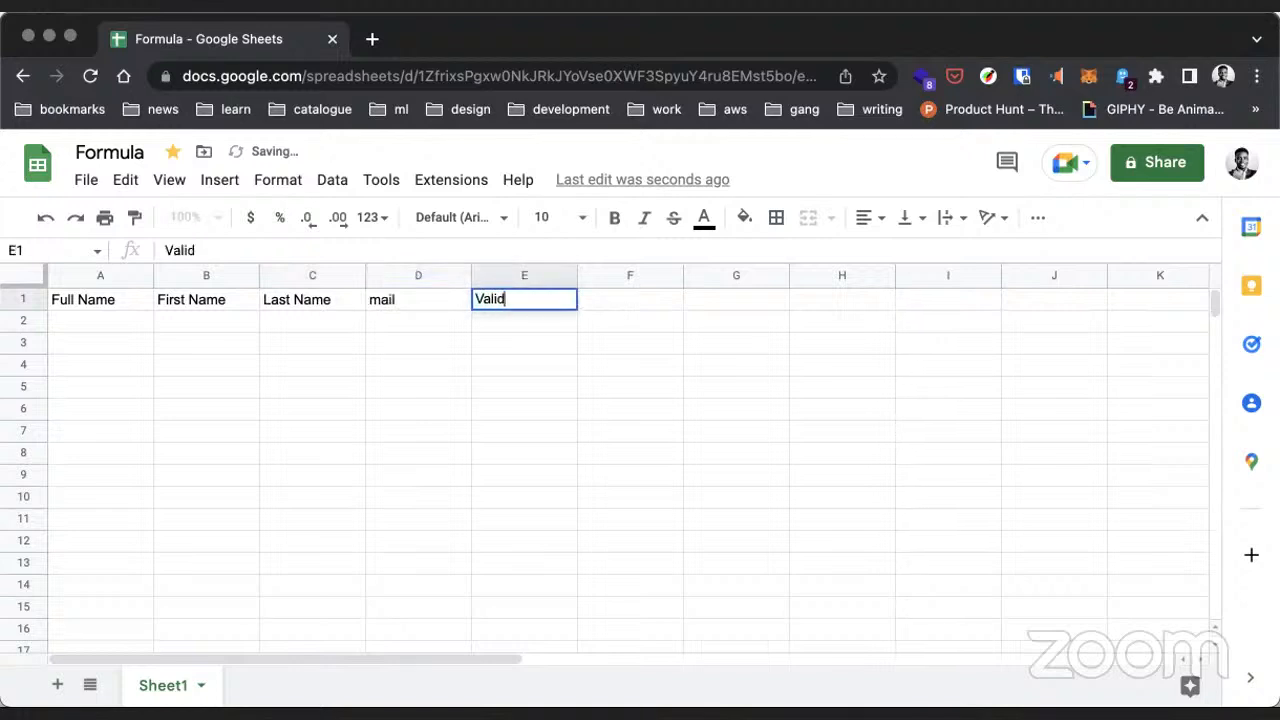
{"action": "type", "text": " Email"}
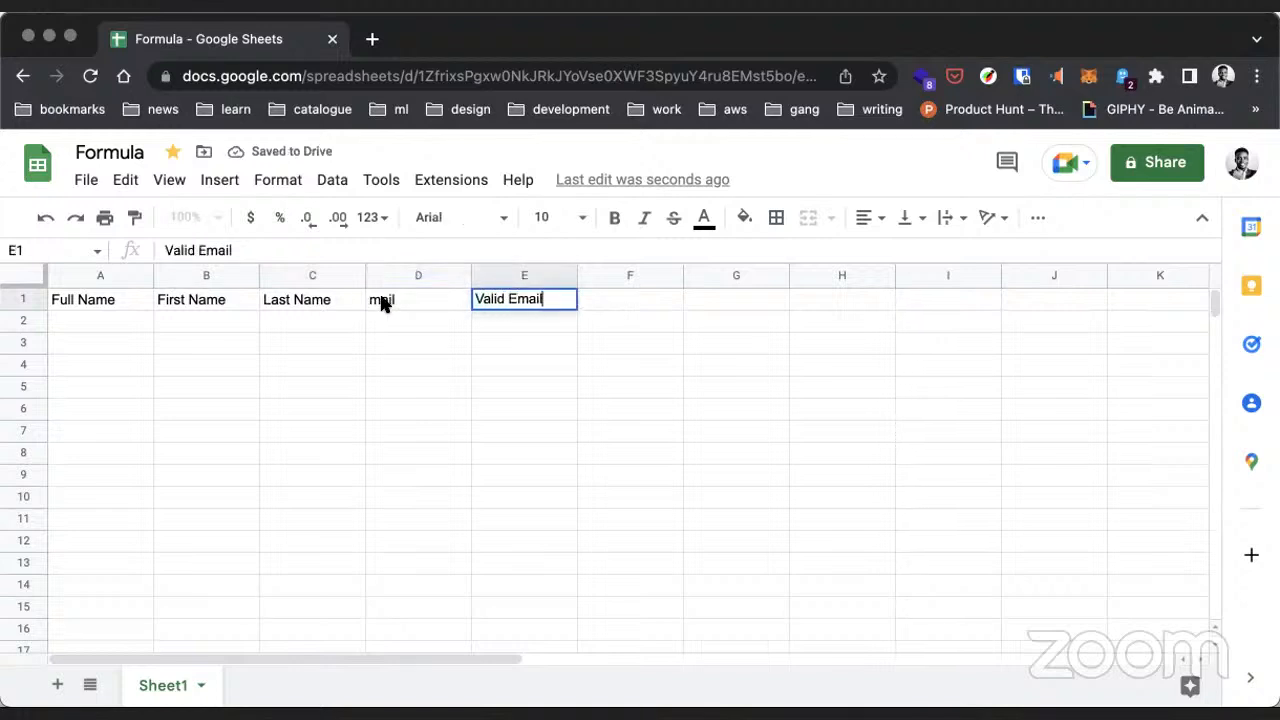
{"action": "double_click", "coordinate": [384, 299]}
{"action": "type", "text": "E"}
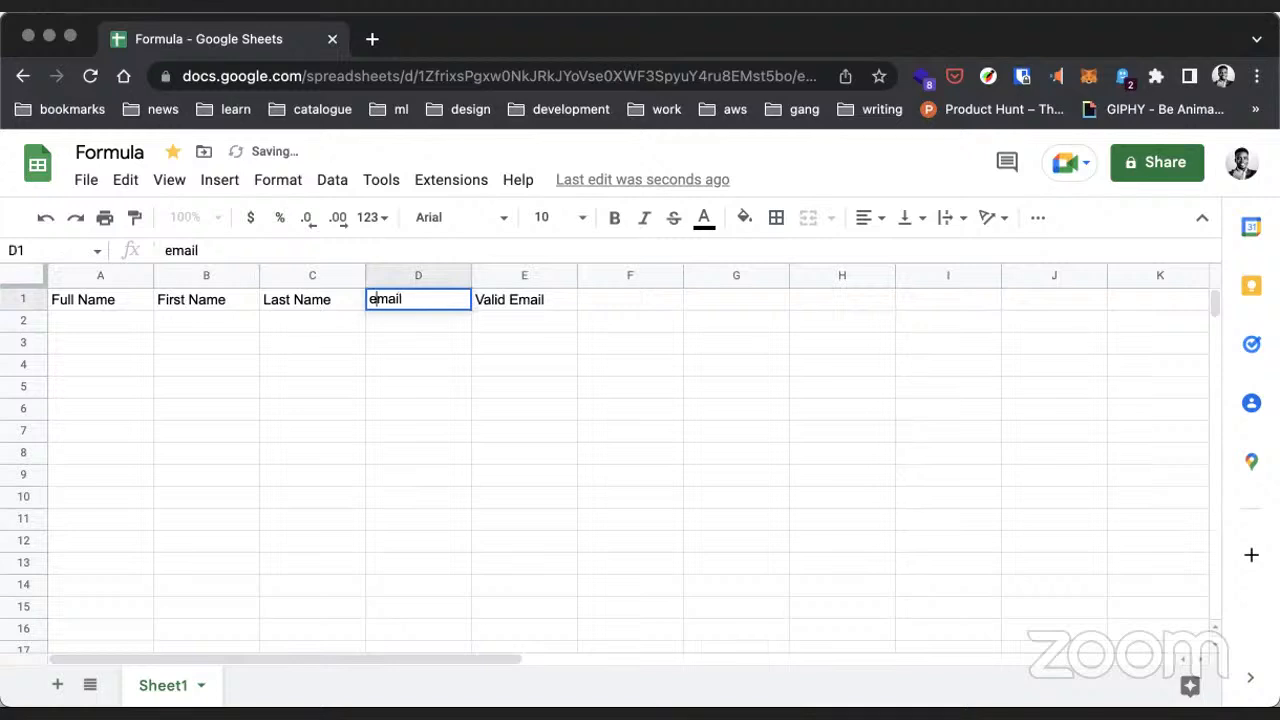
{"action": "key", "text": "Tab"}
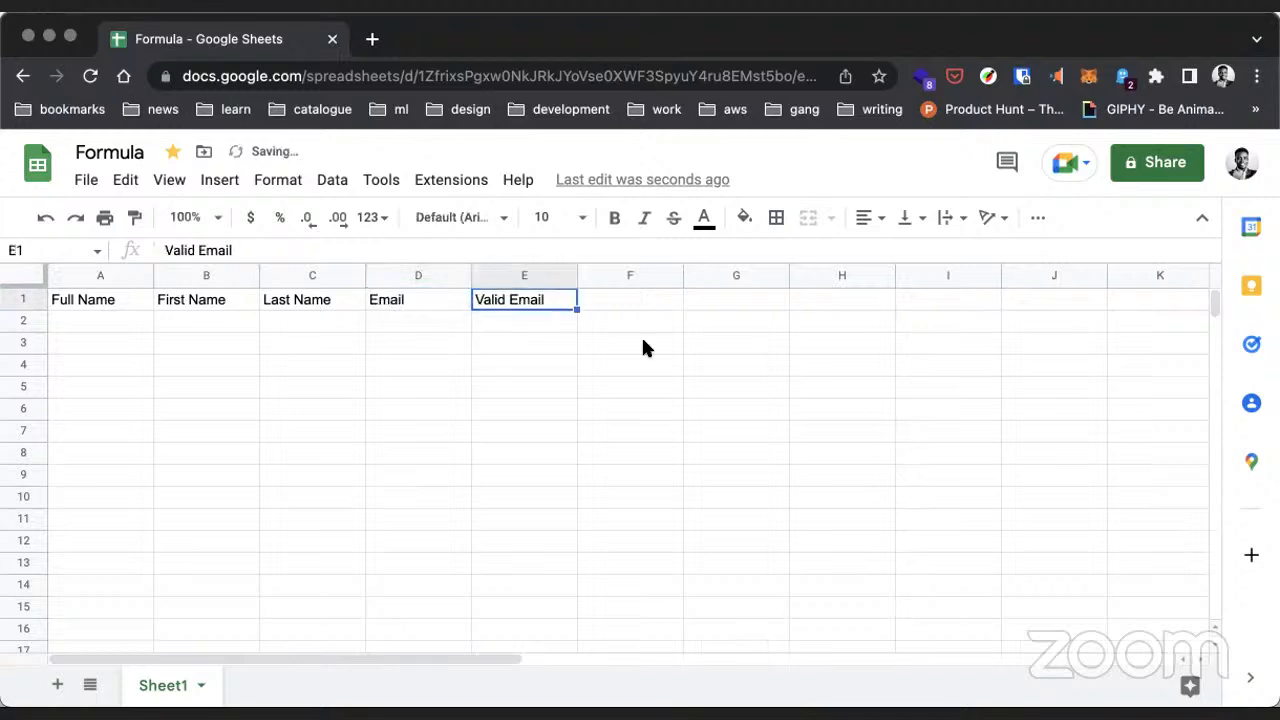
Step: Enter the header Active in cell F1
{"action": "key", "text": "Tab"}
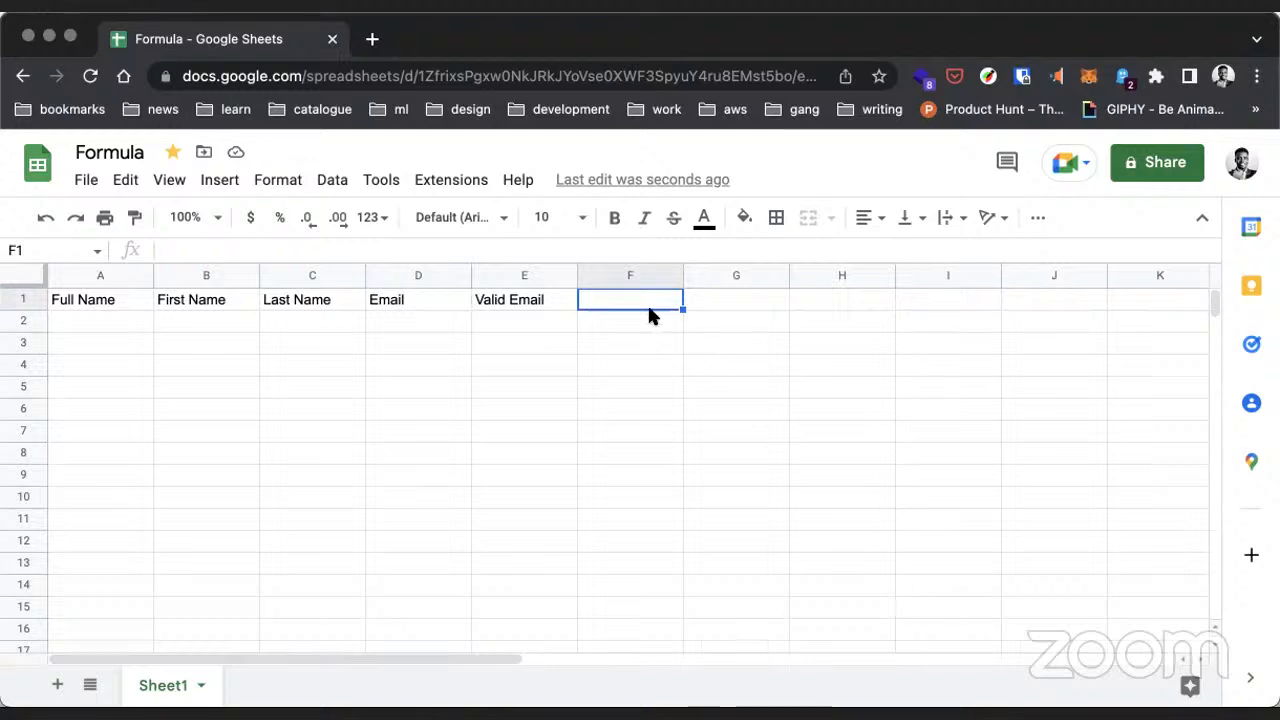
{"action": "type", "text": "Active"}
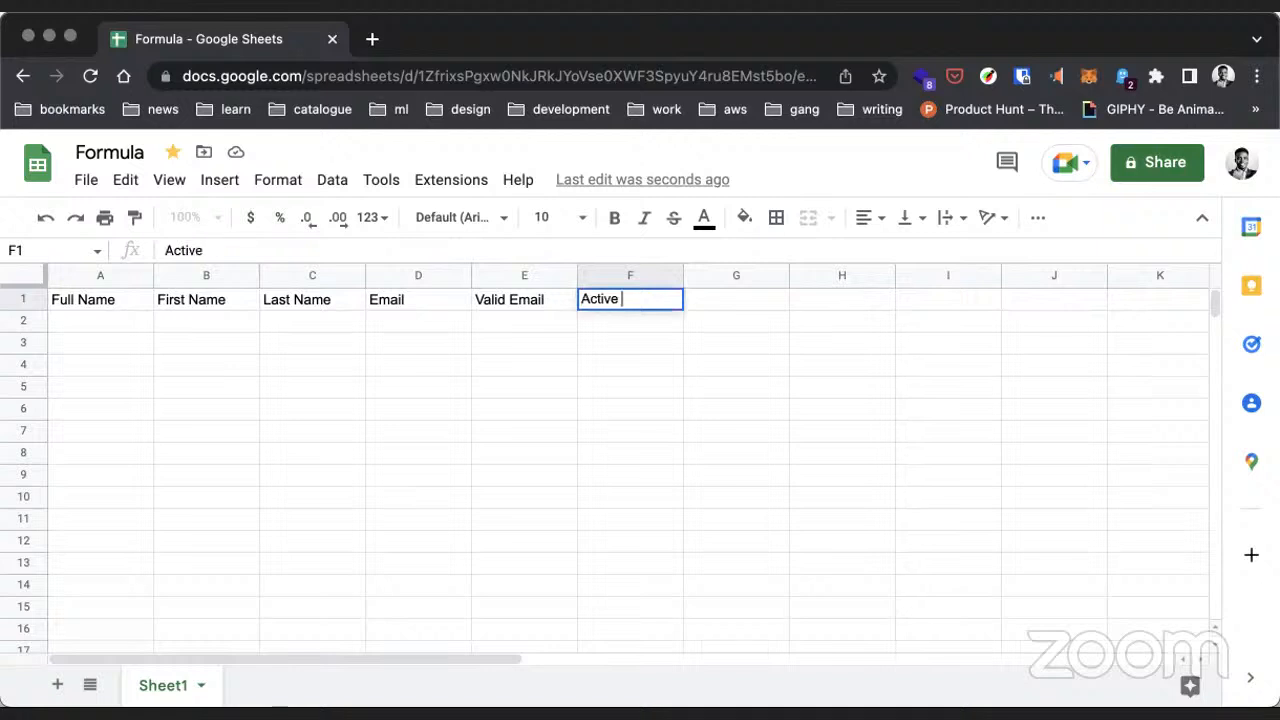
{"action": "key", "text": "BackSpace"}
{"action": "type", "text": "?"}
{"action": "left_click", "coordinate": [753, 301]}
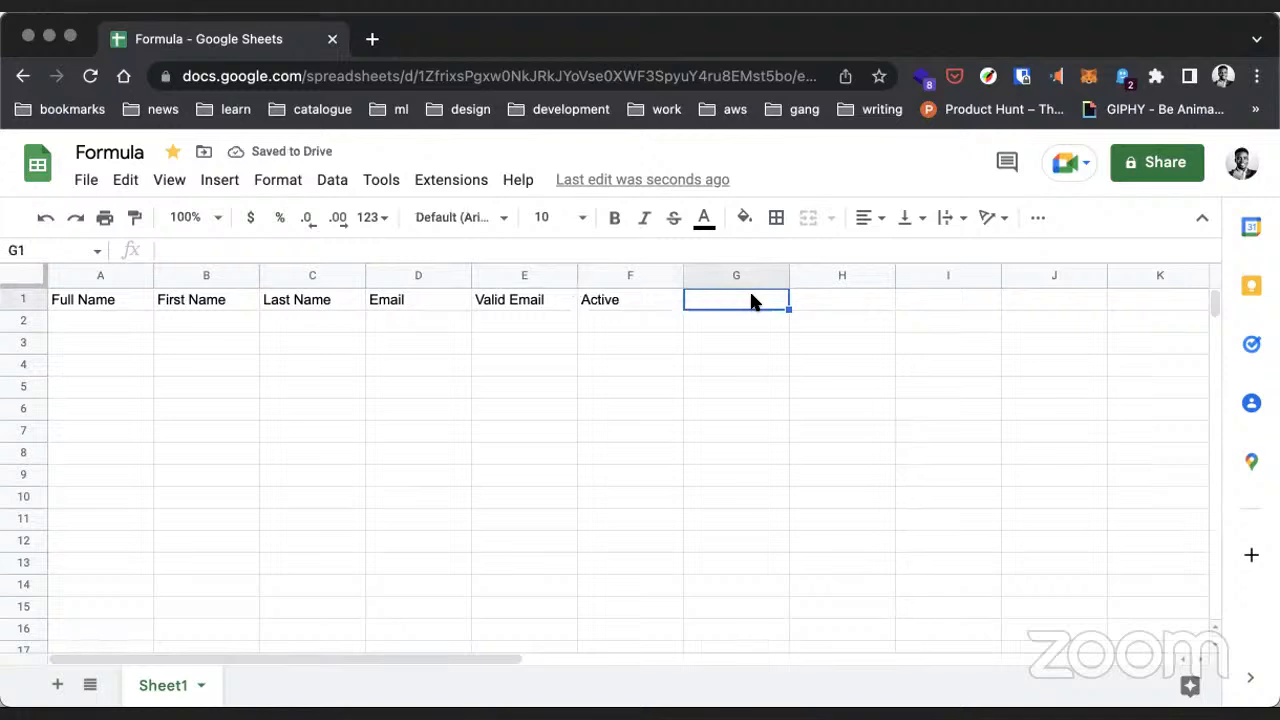
Step: Replace the header in cell F1 with Current Status
{"action": "left_click", "coordinate": [621, 301]}
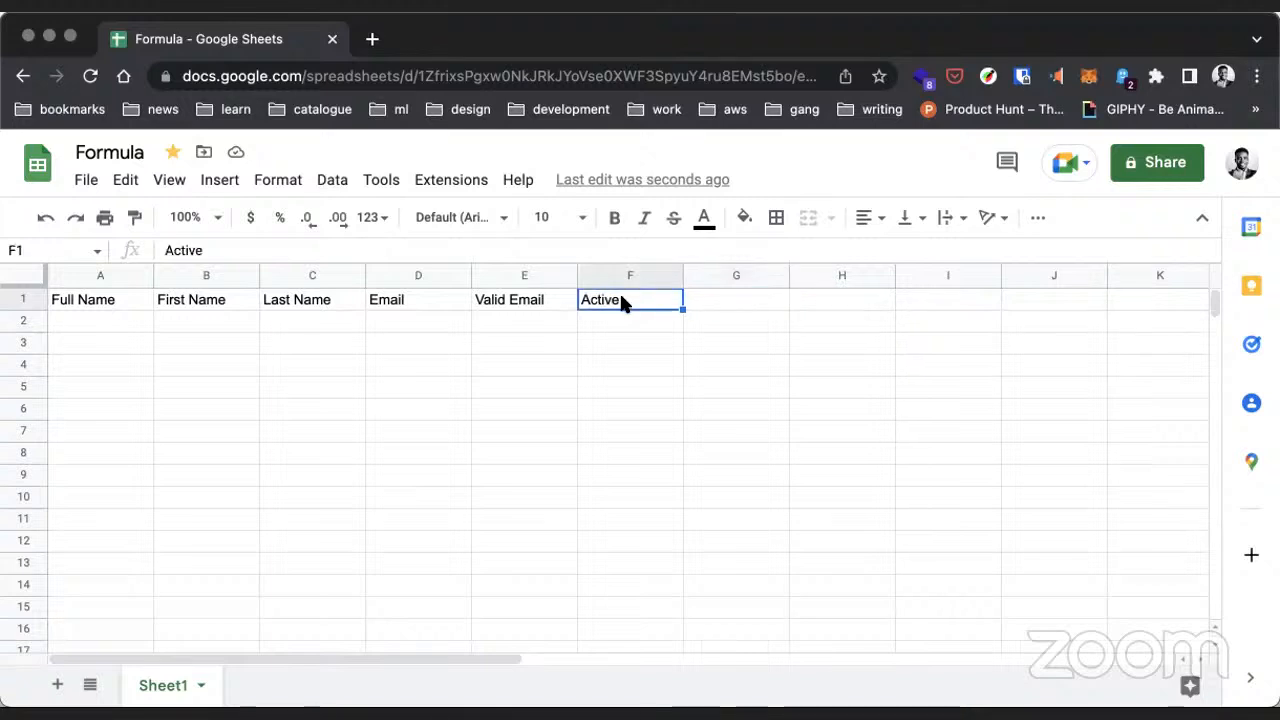
{"action": "double_click", "coordinate": [621, 300]}
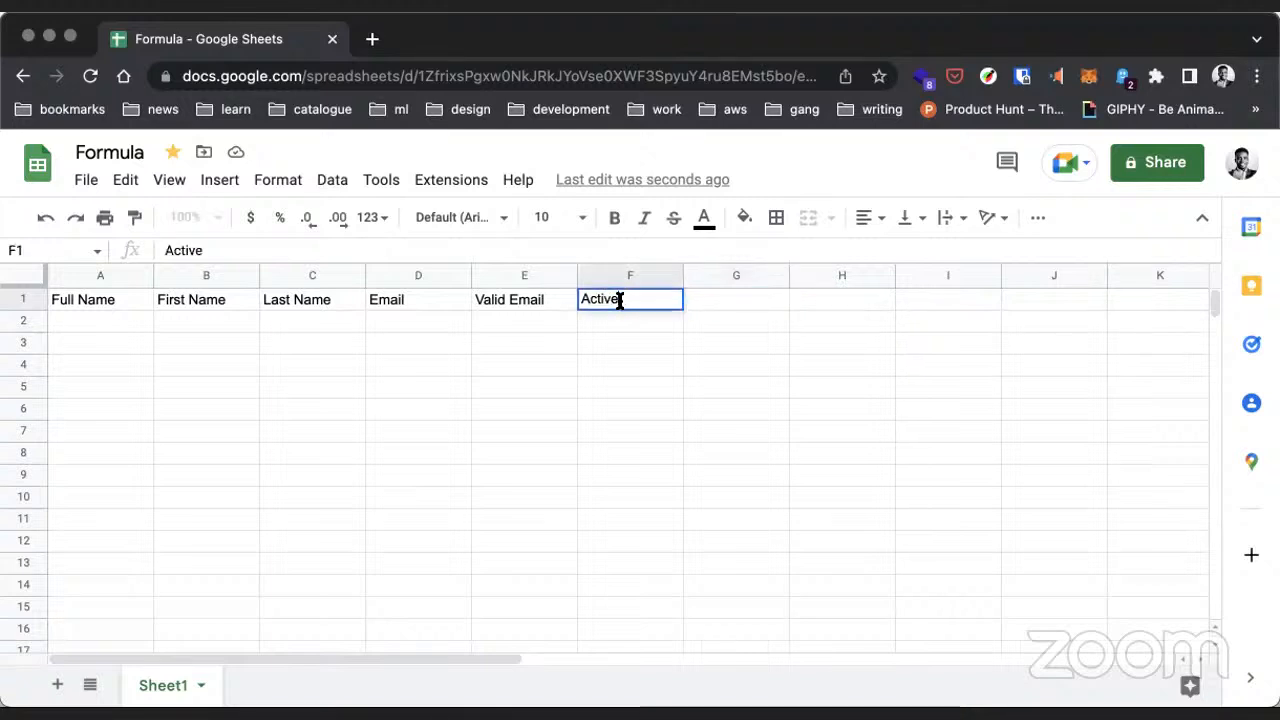
{"action": "key", "text": "Return"}
{"action": "double_click", "coordinate": [623, 300]}
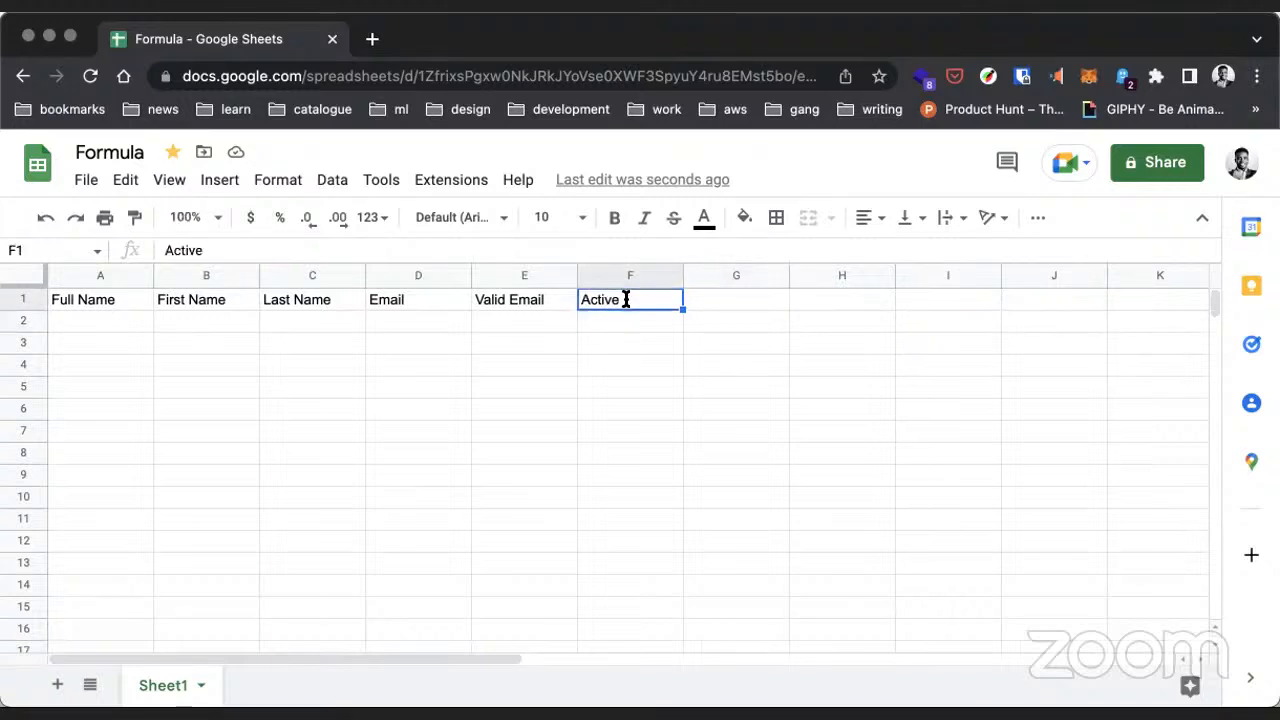
{"action": "double_click", "coordinate": [621, 300]}
{"action": "type", "text": "Status"}
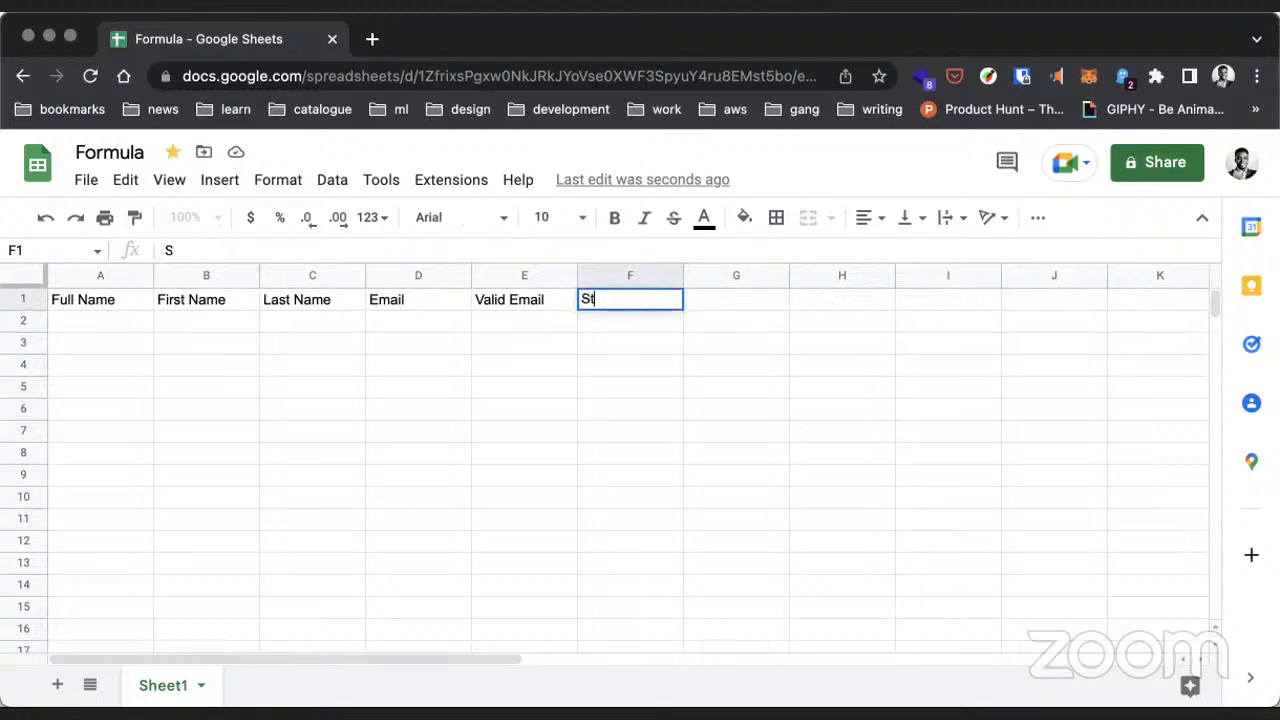
{"action": "key", "text": "Left"}
{"action": "key", "text": "Left"}
{"action": "type", "text": "C"}
{"action": "key", "text": "BackSpace"}
{"action": "key", "text": "BackSpace"}
{"action": "type", "text": "Current S"}
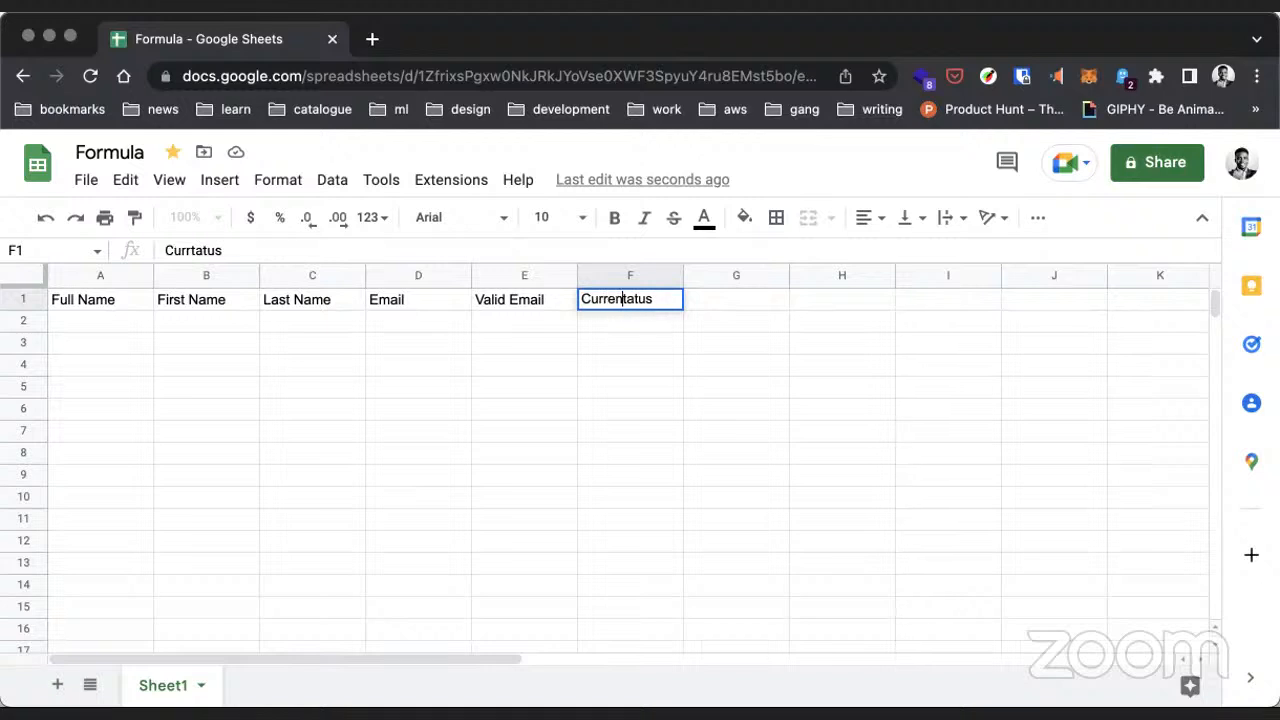
Step: Add the headers Salary, Tax and Date Employed in cells G1 to I1
{"action": "left_click", "coordinate": [741, 304]}
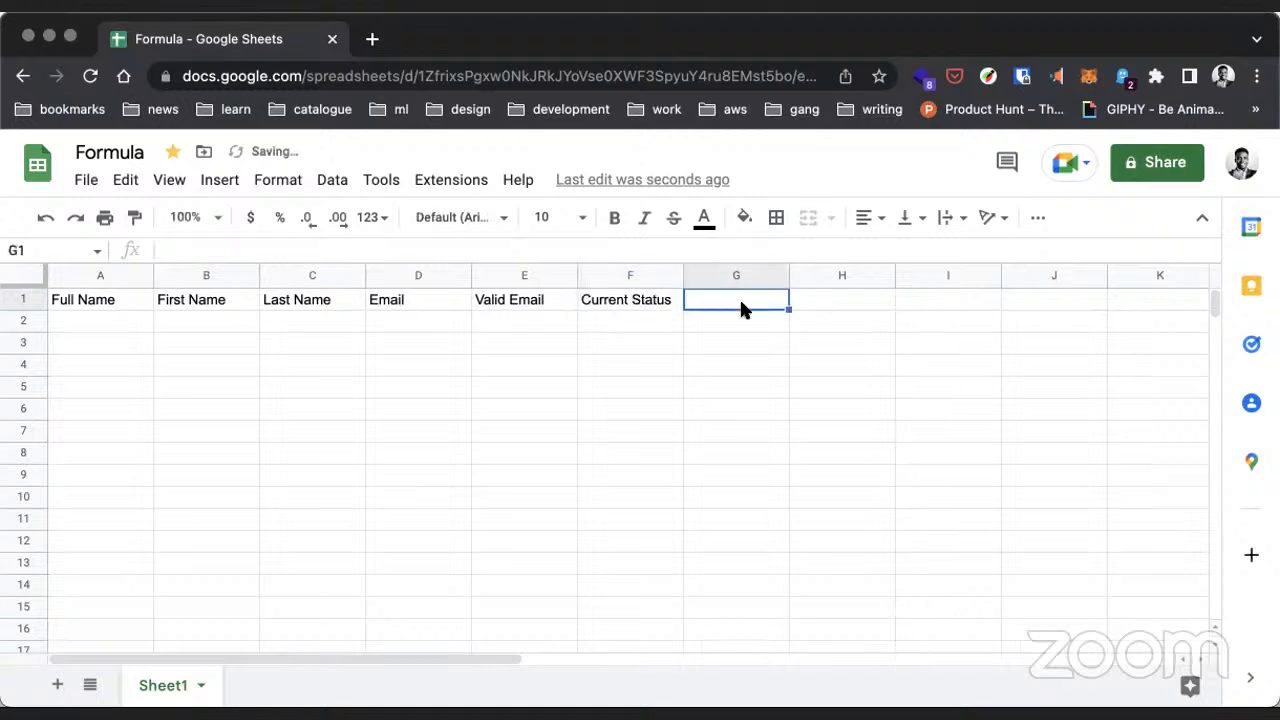
{"action": "type", "text": "Sala"}
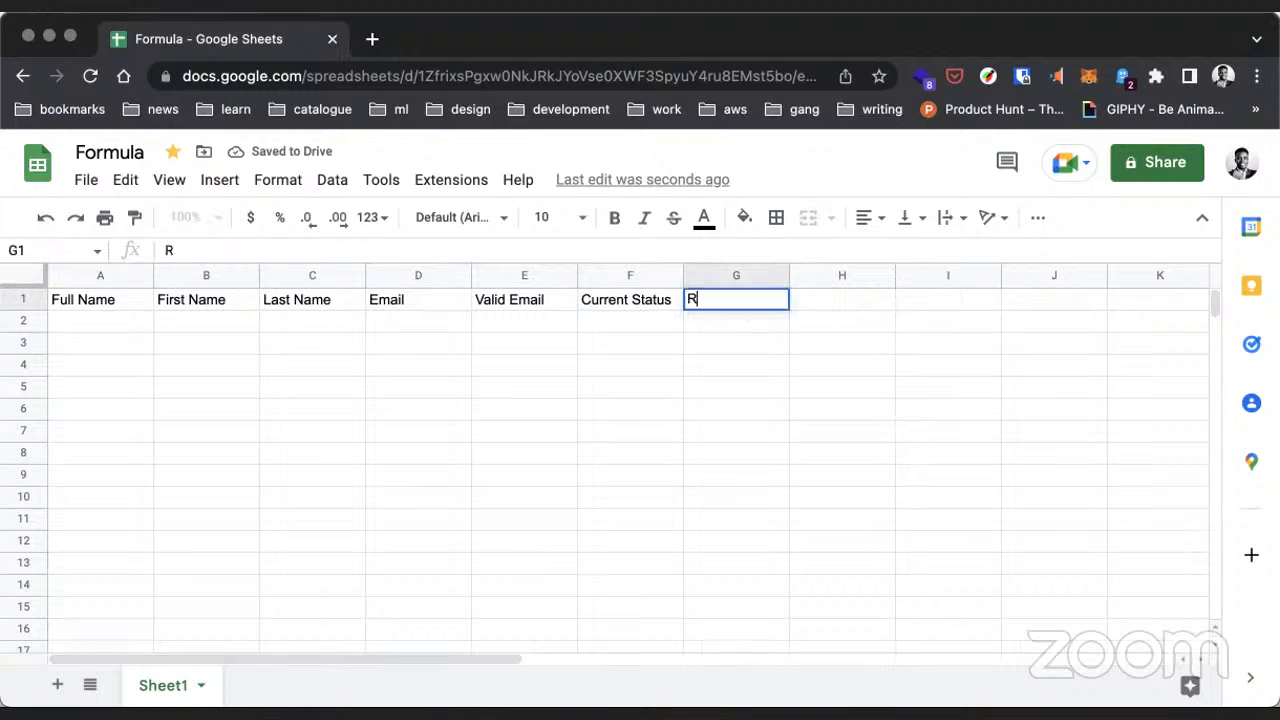
{"action": "type", "text": "ry"}
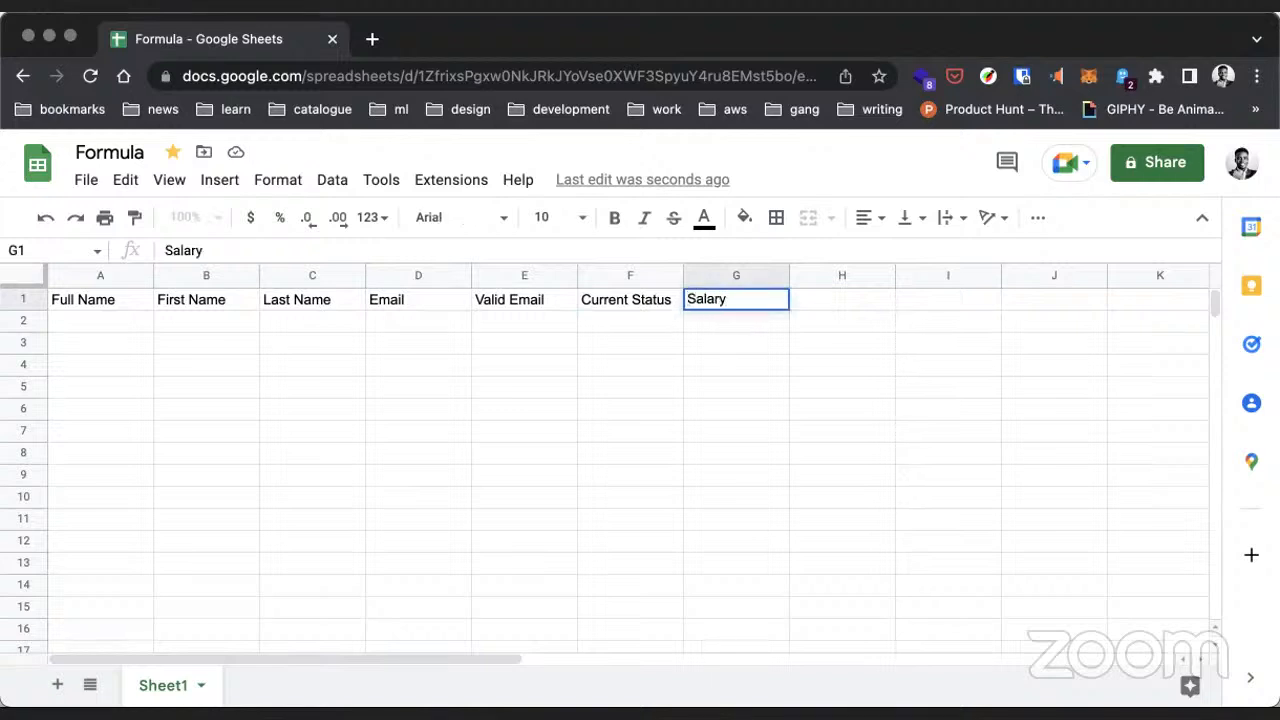
{"action": "key", "text": "Tab"}
{"action": "type", "text": "Tax"}
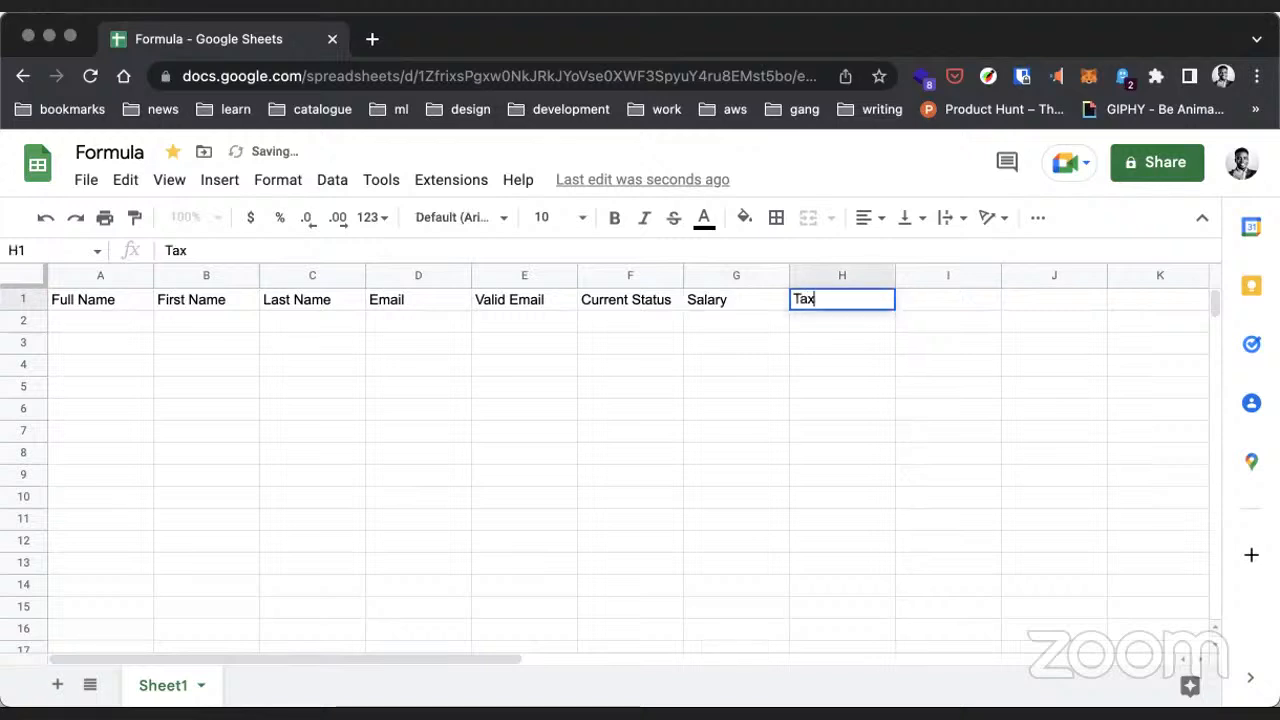
{"action": "key", "text": "Tab"}
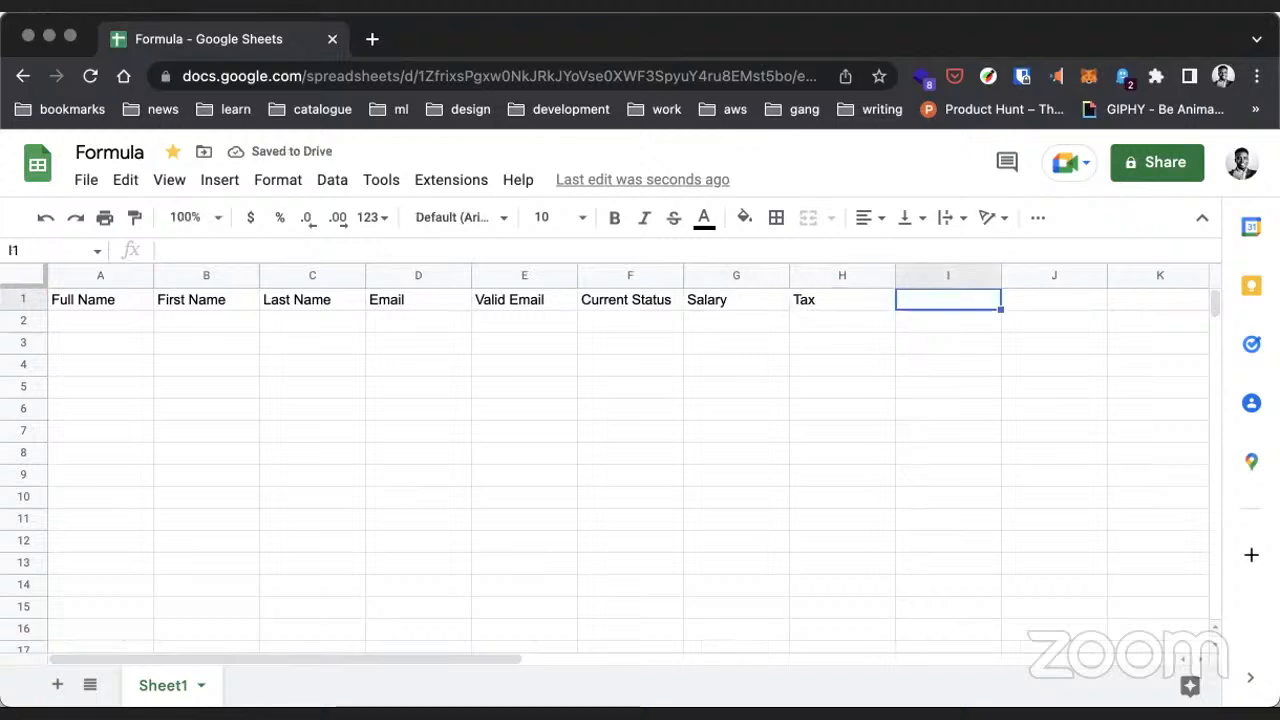
{"action": "type", "text": "Date Employed"}
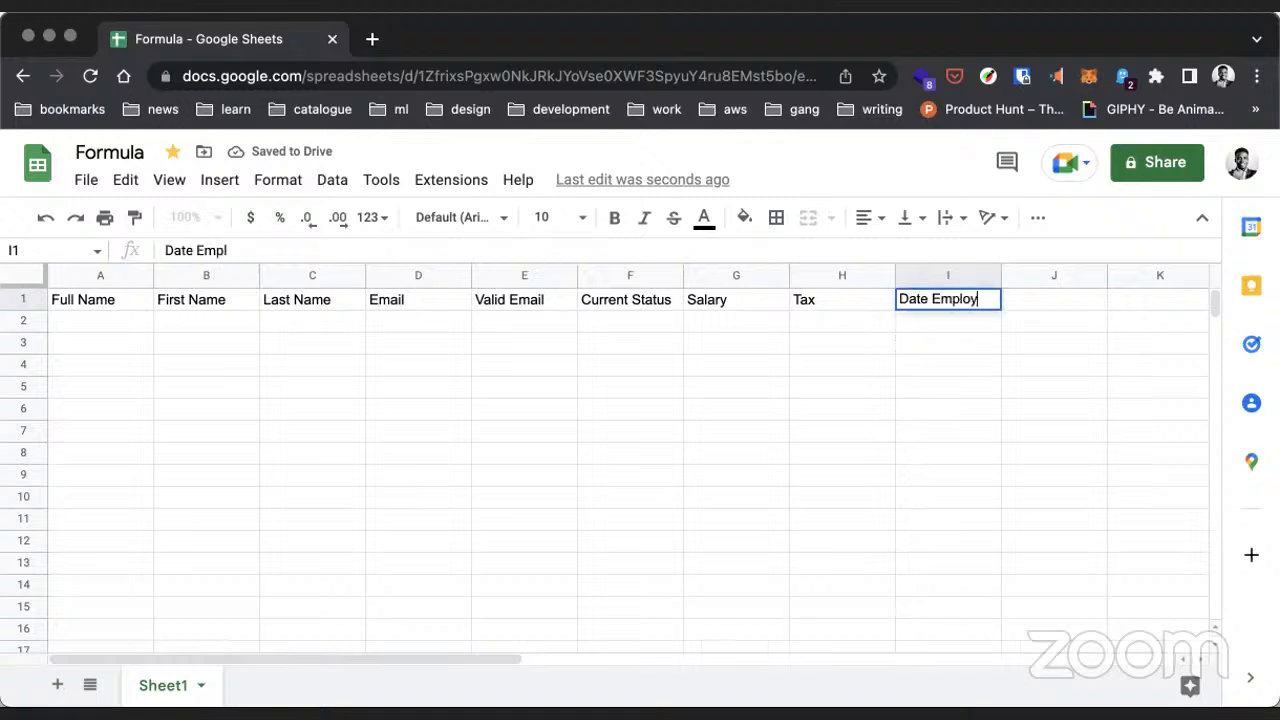
{"action": "left_click", "coordinate": [711, 318]}
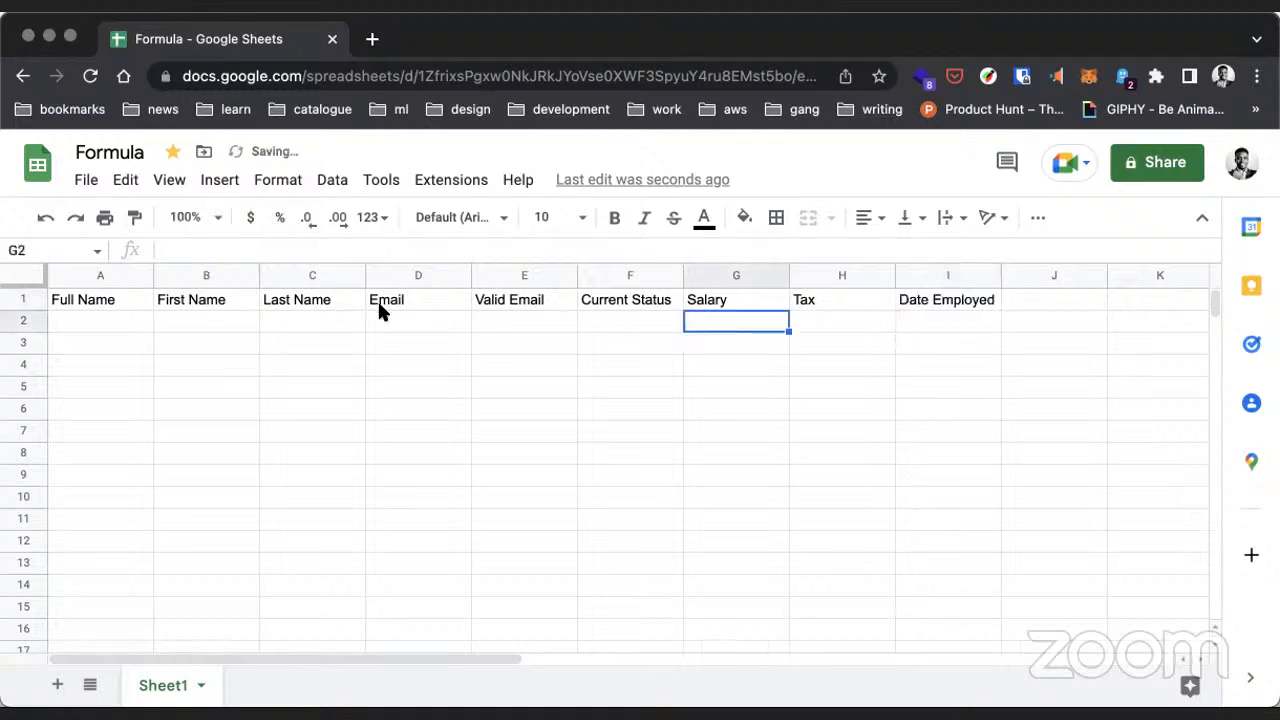
Step: Freeze header row 1 and format its text in bold
{"action": "left_click", "coordinate": [22, 298]}
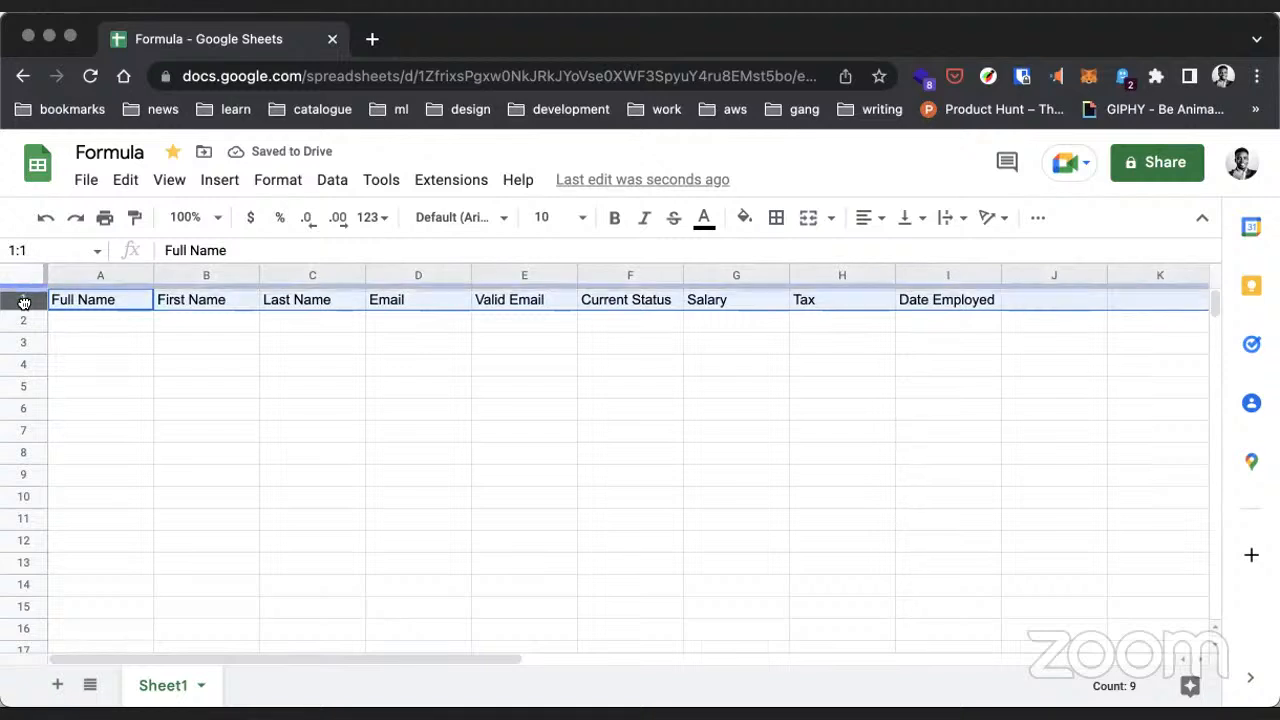
{"action": "left_click_drag", "start_coordinate": [25, 311], "coordinate": [25, 315]}
{"action": "left_click", "coordinate": [67, 322]}
{"action": "left_click", "coordinate": [28, 298]}
{"action": "key", "text": "ctrl+b"}
{"action": "left_click", "coordinate": [165, 322]}
{"action": "scroll", "coordinate": [166, 323], "scroll_direction": "down", "scroll_amount": 1}
{"action": "scroll", "coordinate": [166, 323], "scroll_direction": "down", "scroll_amount": 6}
{"action": "scroll", "coordinate": [118, 330], "scroll_direction": "up", "scroll_amount": 7}
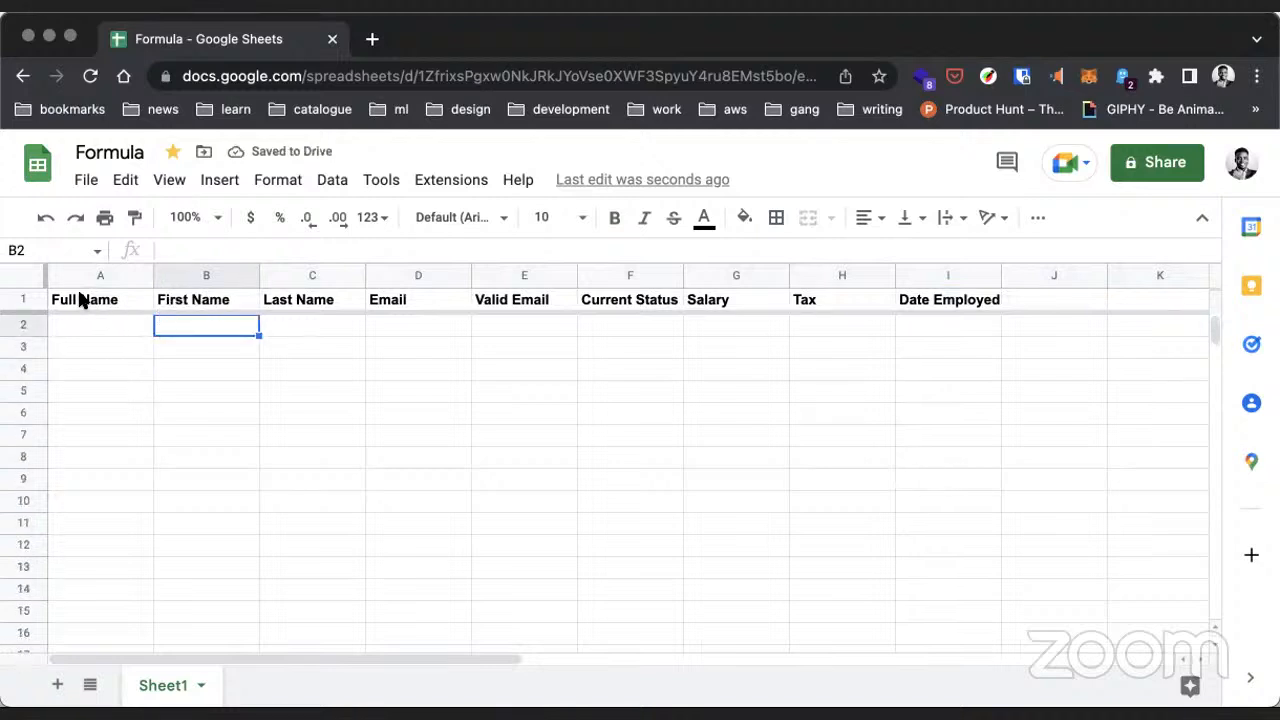
Step: Open the Mockaroo data generator site, mockaroo.com, in a new browser tab alongside the spreadsheet
{"action": "left_click", "coordinate": [112, 325]}
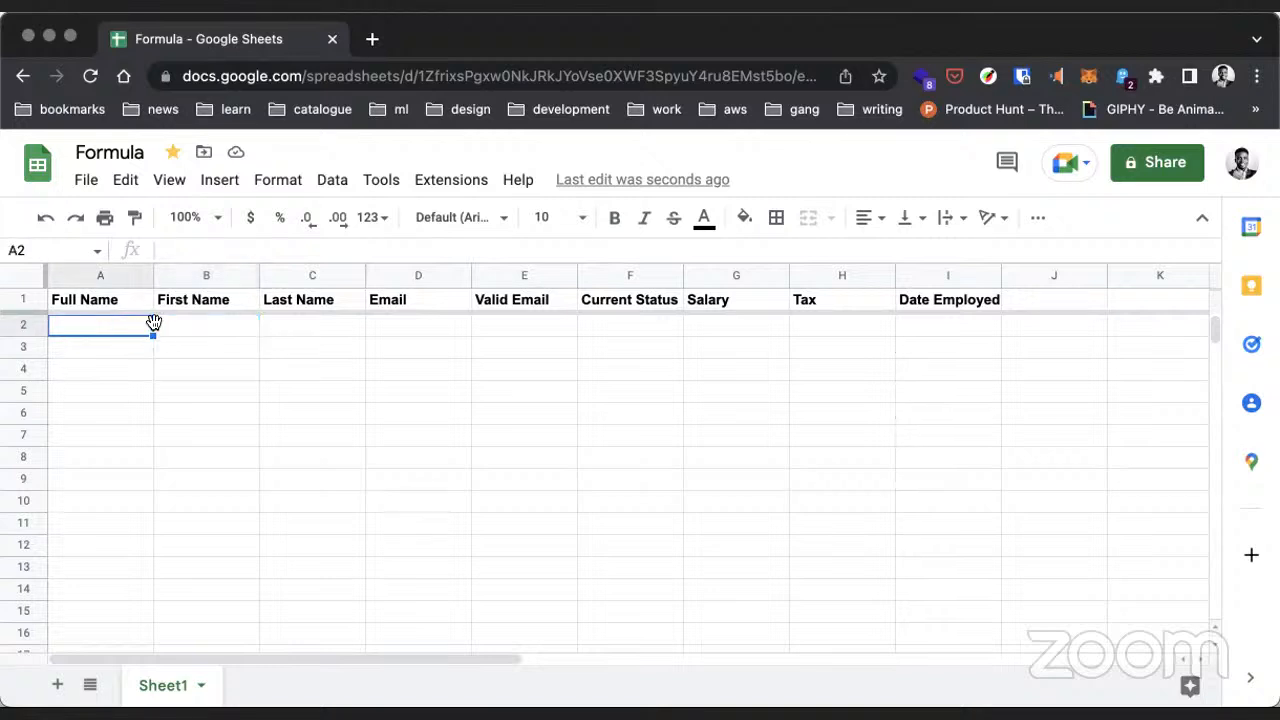
{"action": "left_click", "coordinate": [370, 40]}
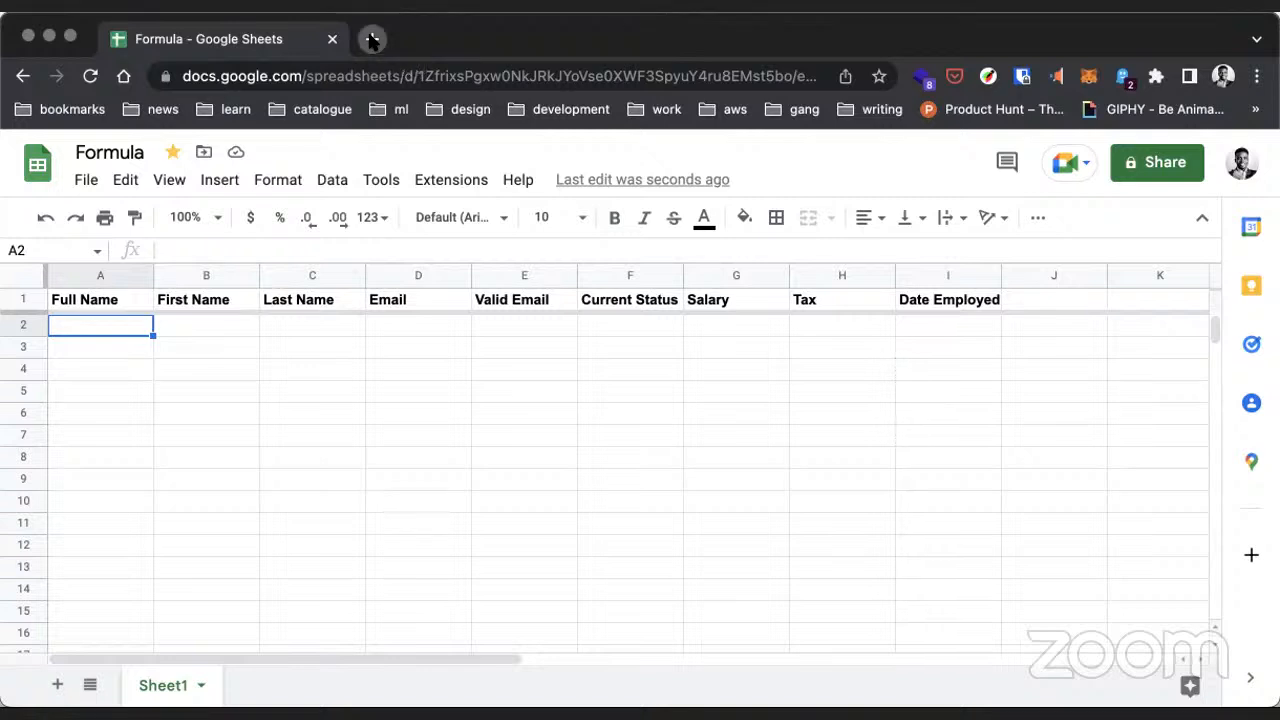
{"action": "type", "text": "mock"}
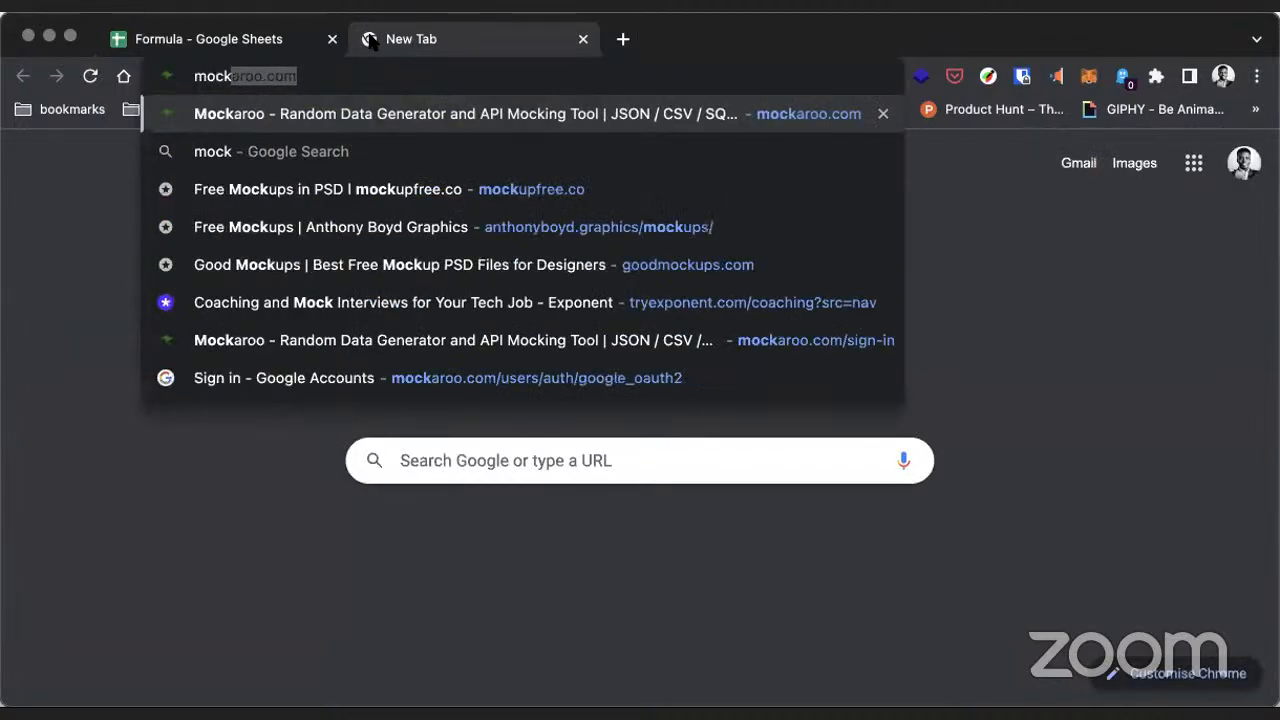
{"action": "key", "text": "Return"}
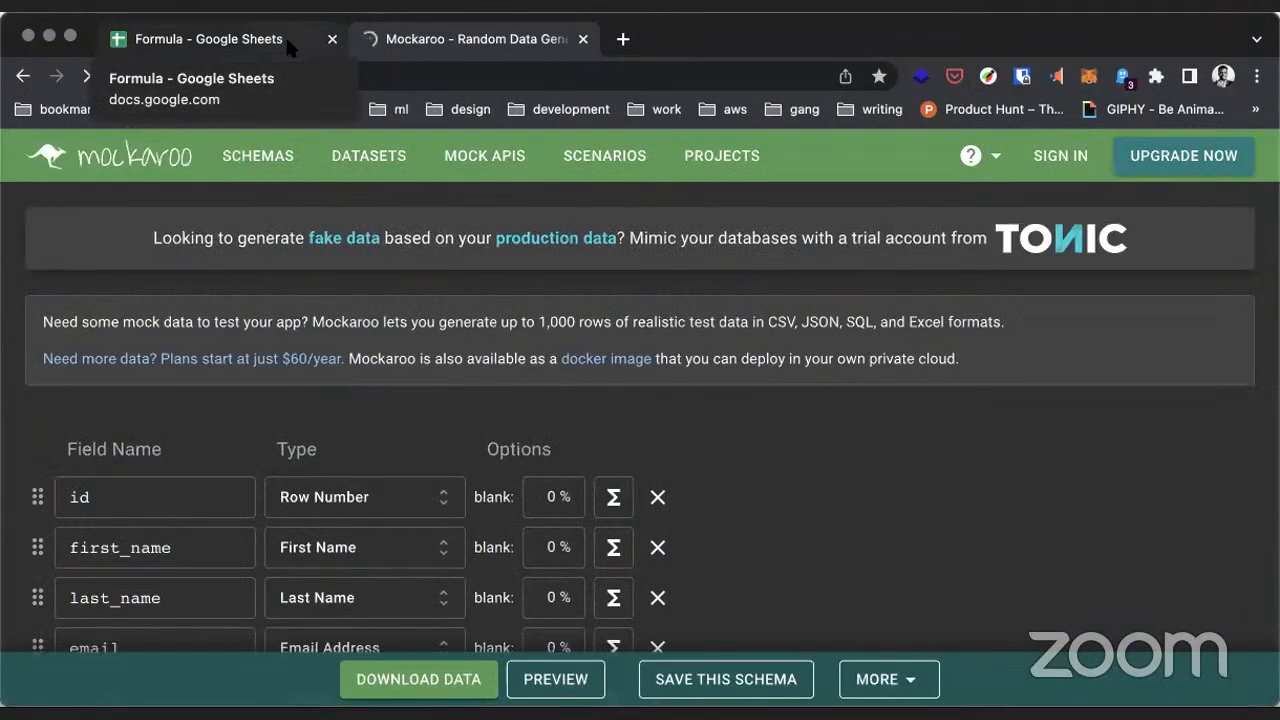
{"action": "left_click", "coordinate": [287, 42]}
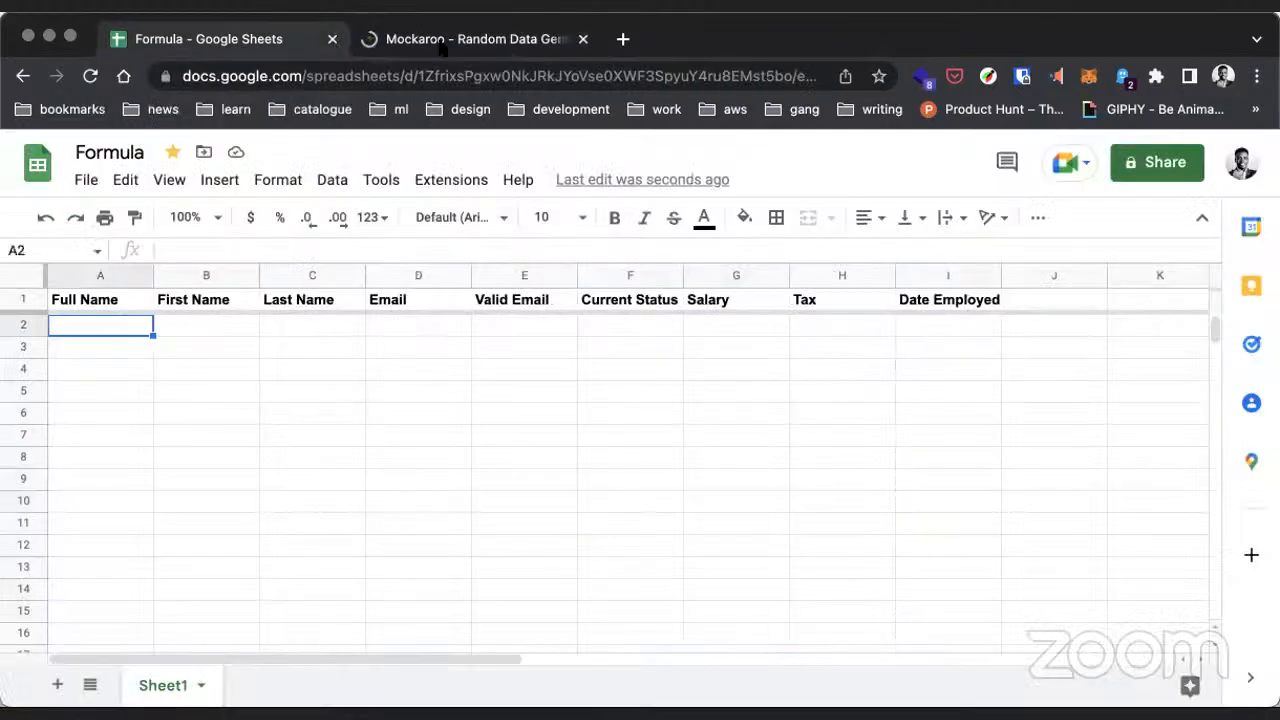
{"action": "left_click", "coordinate": [436, 50]}
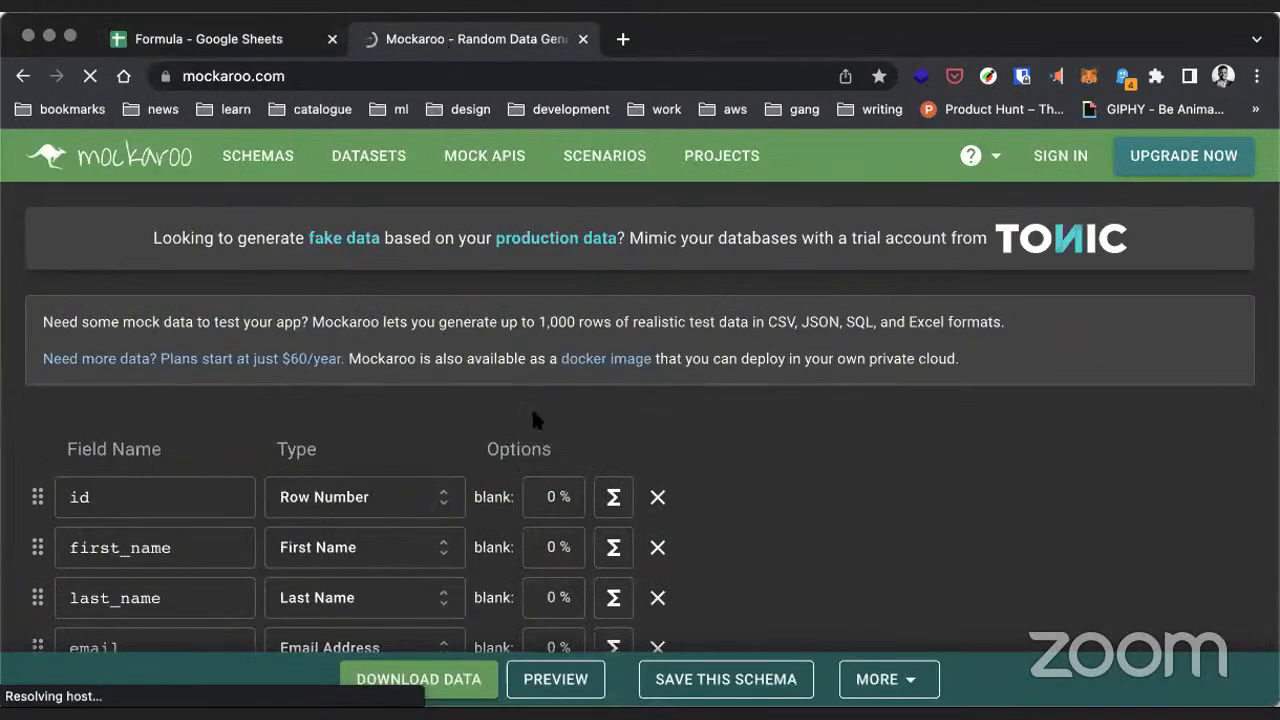
Step: Set the number of rows to generate to 10 in the Mockaroo schema
{"action": "scroll", "coordinate": [535, 415], "scroll_direction": "down", "scroll_amount": 2}
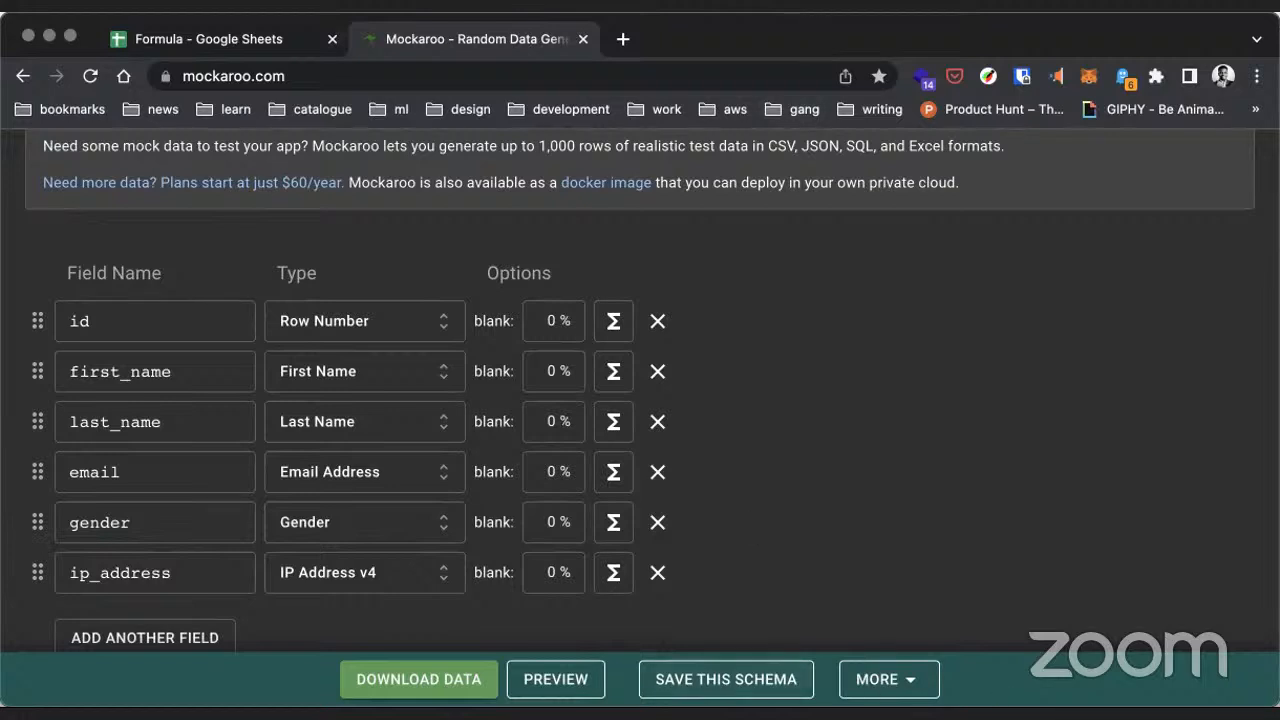
{"action": "scroll", "coordinate": [669, 405], "scroll_direction": "down", "scroll_amount": 3}
{"action": "scroll", "coordinate": [669, 409], "scroll_direction": "down", "scroll_amount": 1}
{"action": "scroll", "coordinate": [669, 409], "scroll_direction": "up", "scroll_amount": 3}
{"action": "scroll", "coordinate": [669, 409], "scroll_direction": "down", "scroll_amount": 3}
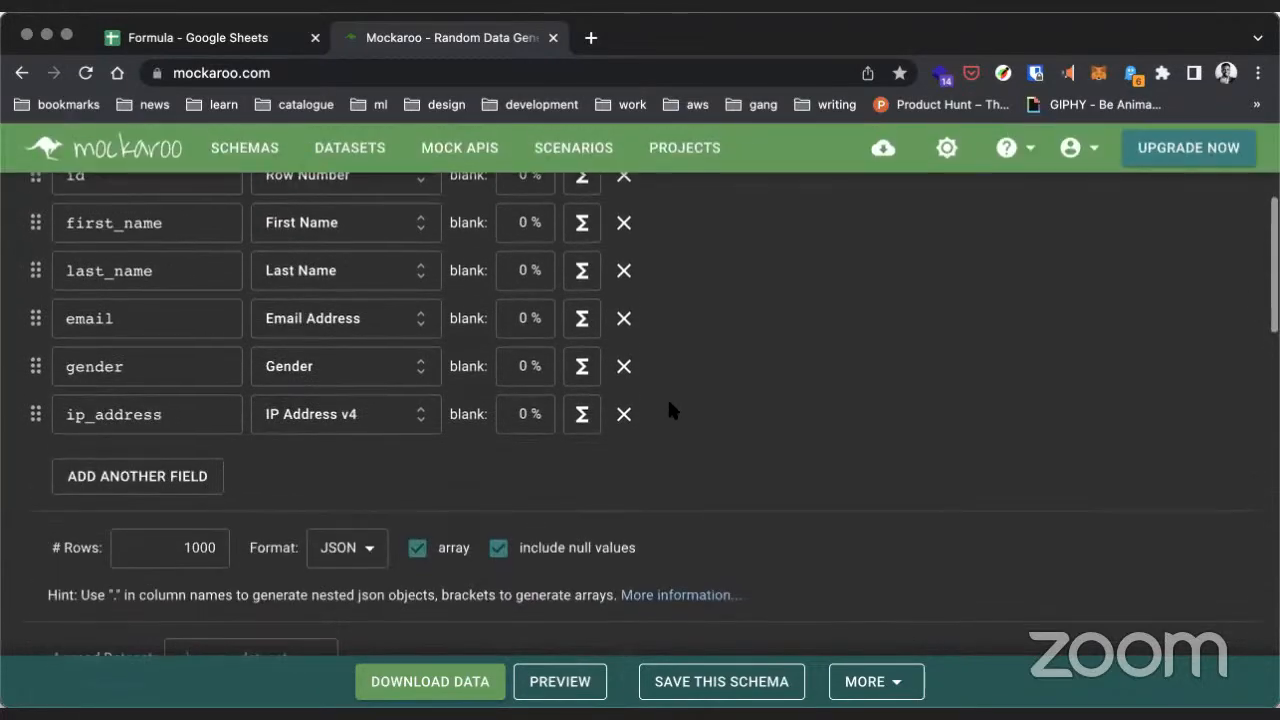
{"action": "scroll", "coordinate": [669, 409], "scroll_direction": "up", "scroll_amount": 1}
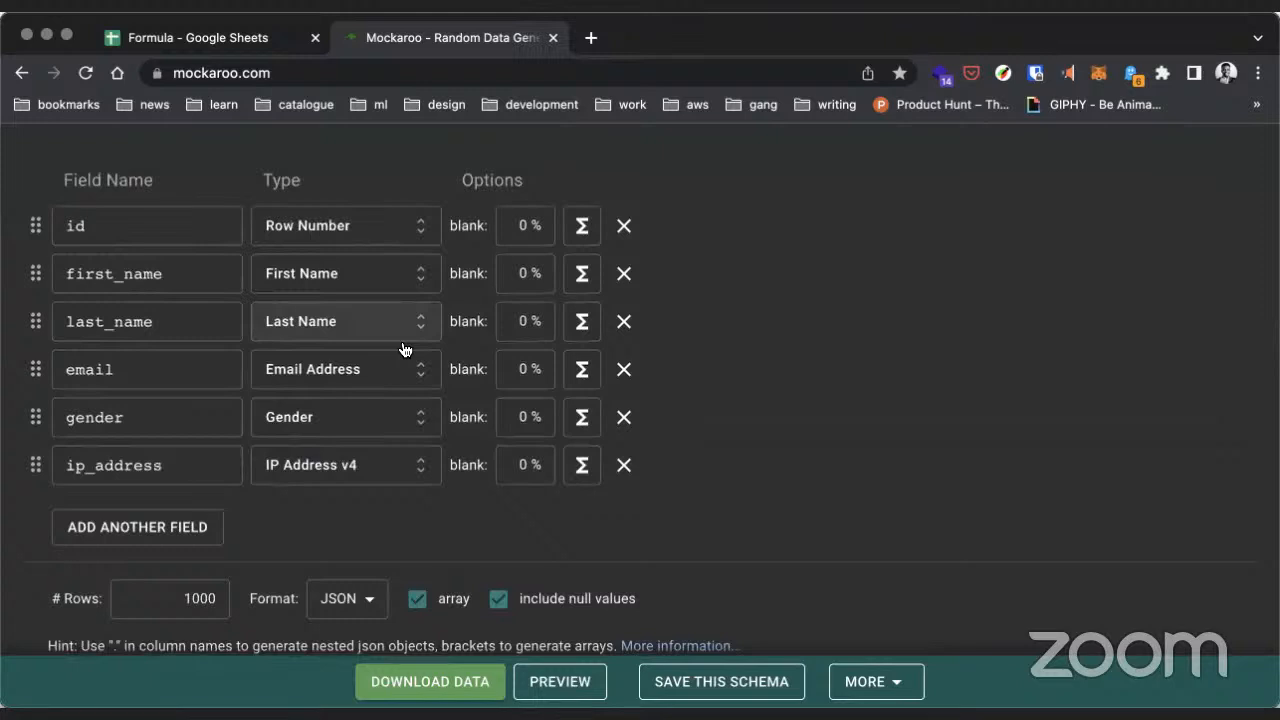
{"action": "left_click", "coordinate": [202, 598]}
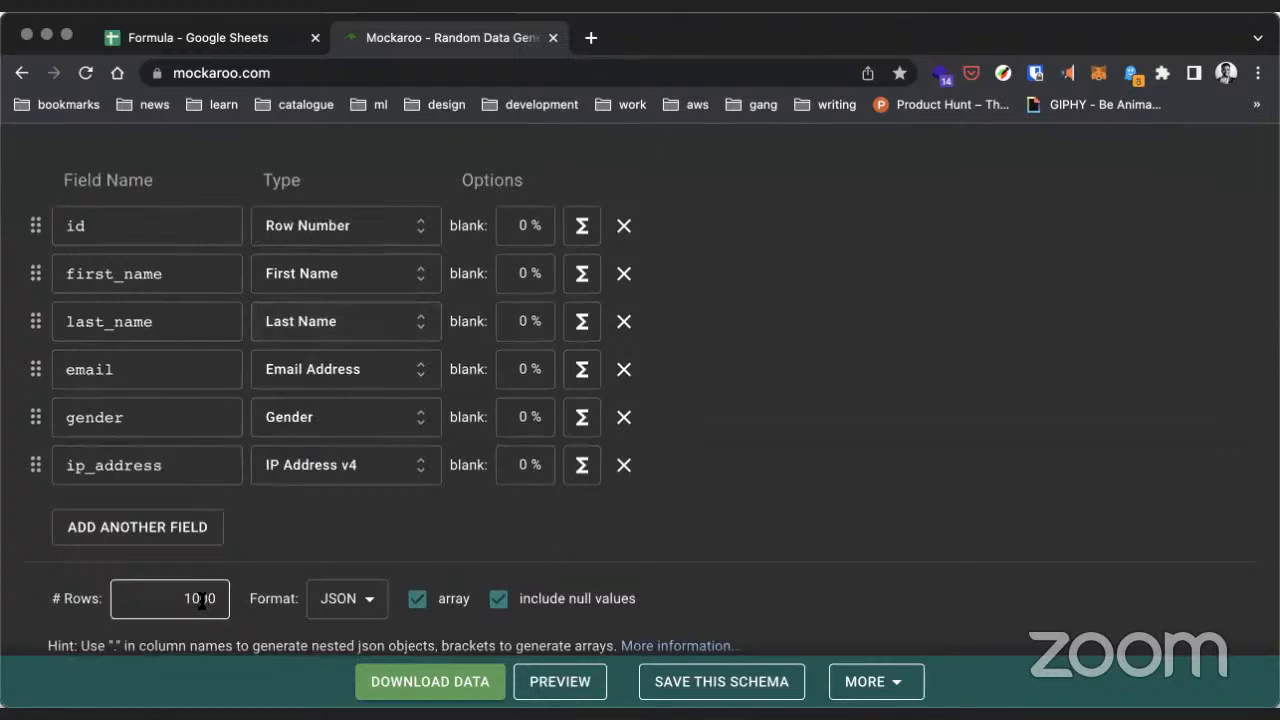
{"action": "left_click", "coordinate": [202, 598]}
{"action": "key", "text": "BackSpace"}
{"action": "key", "text": "BackSpace"}
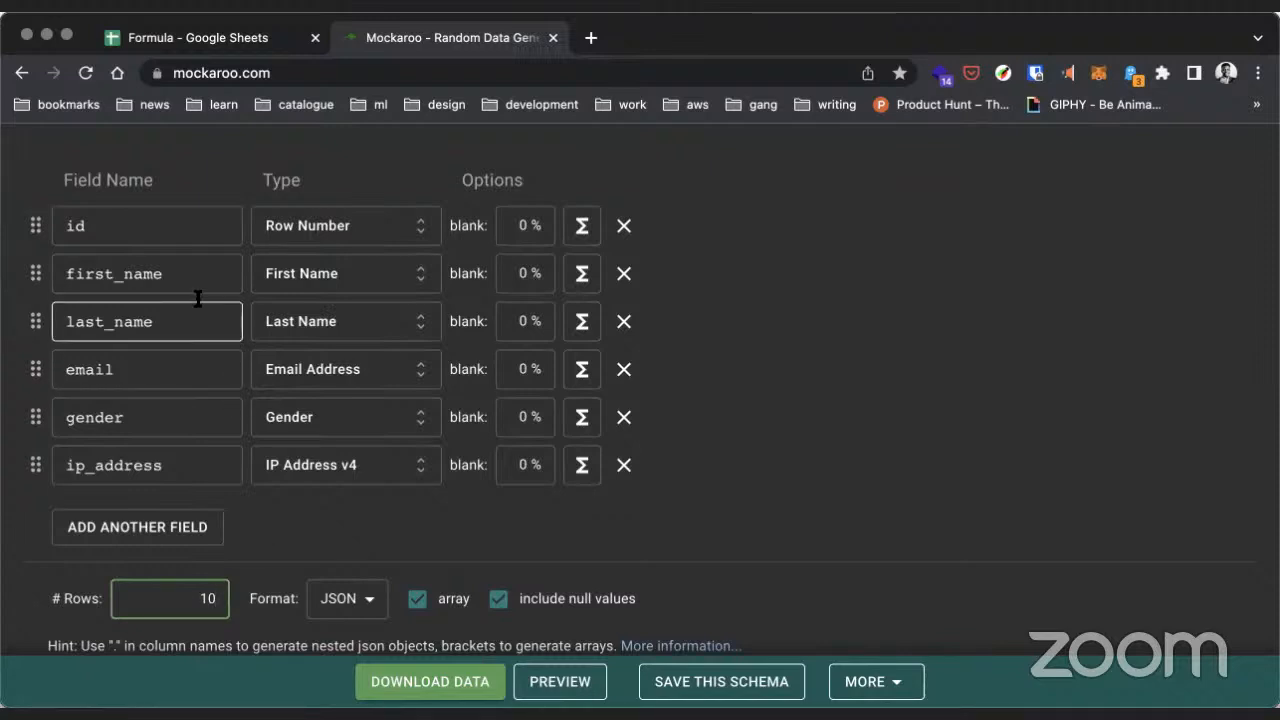
Step: Rename the id field as Full Name and remove the first_name field from the schema
{"action": "left_click", "coordinate": [146, 232]}
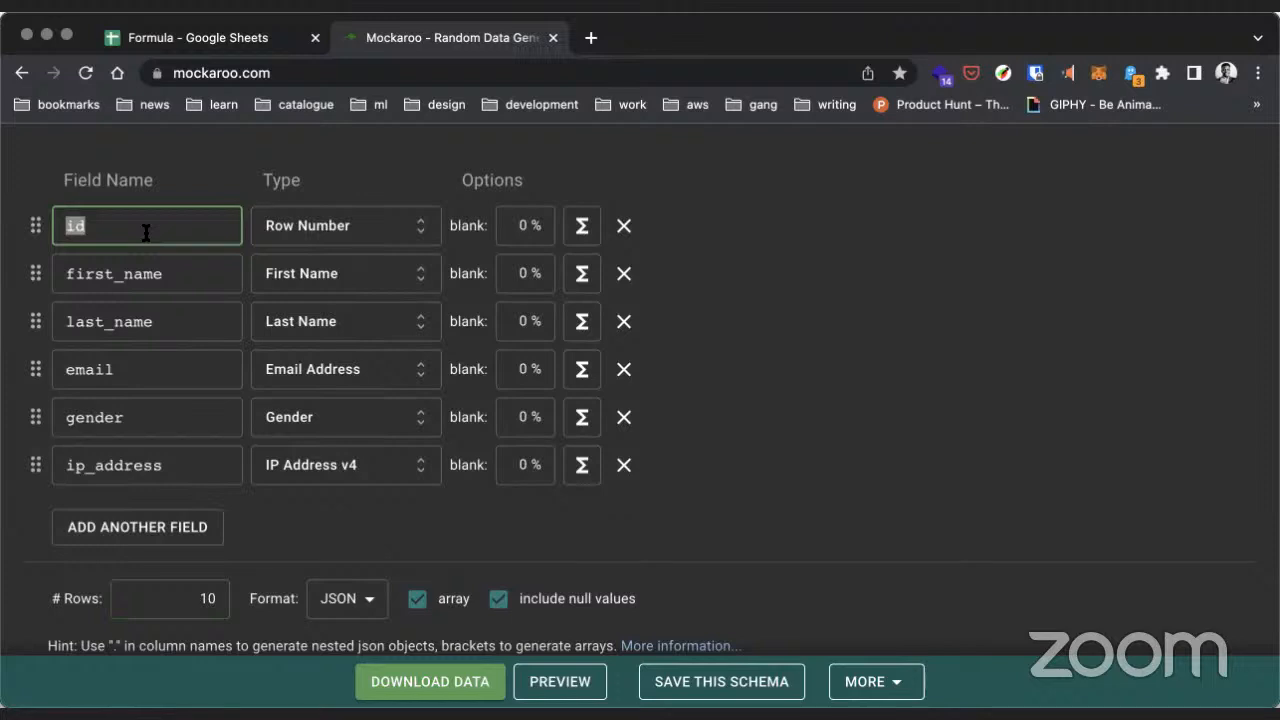
{"action": "type", "text": "Full Name"}
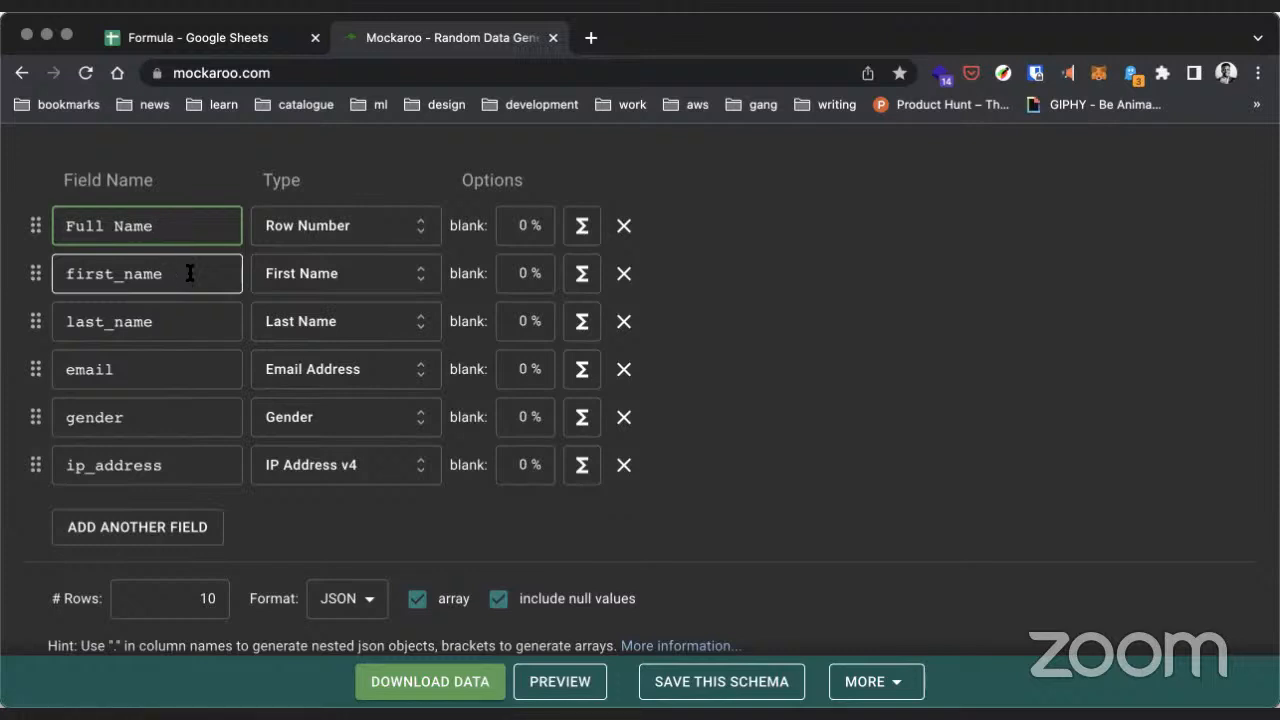
{"action": "key", "text": "Tab"}
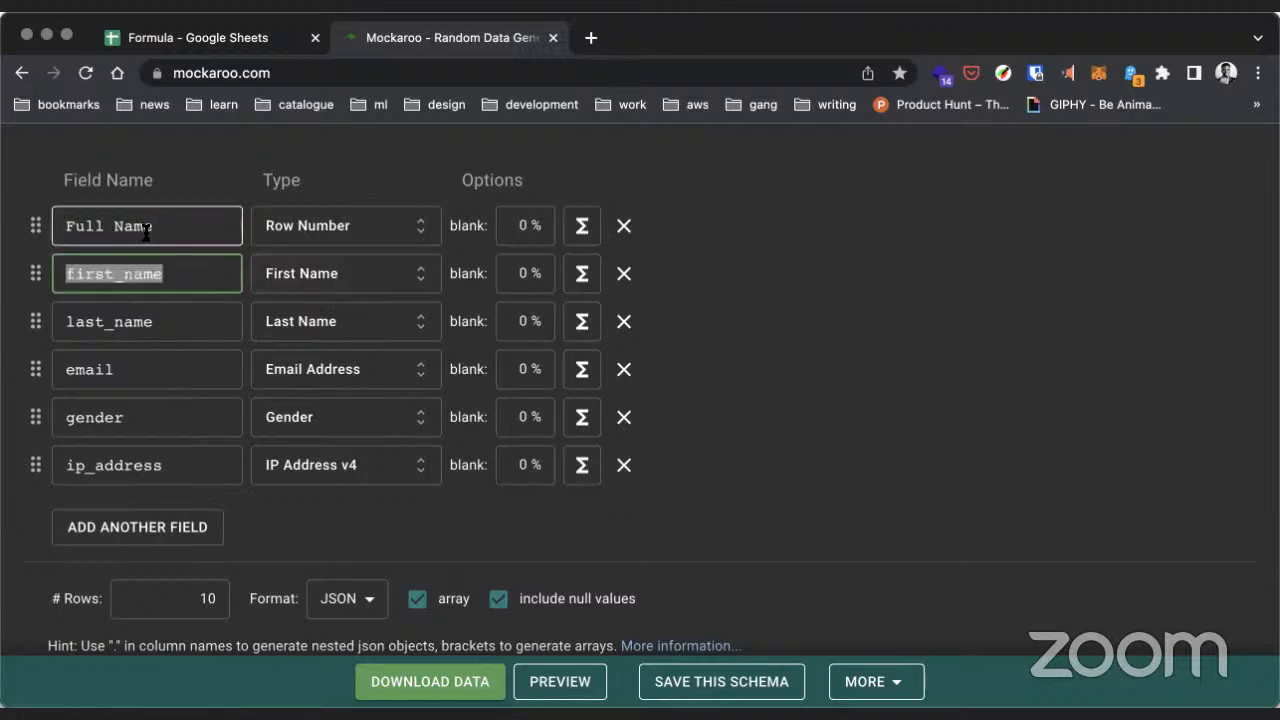
{"action": "left_click", "coordinate": [623, 274]}
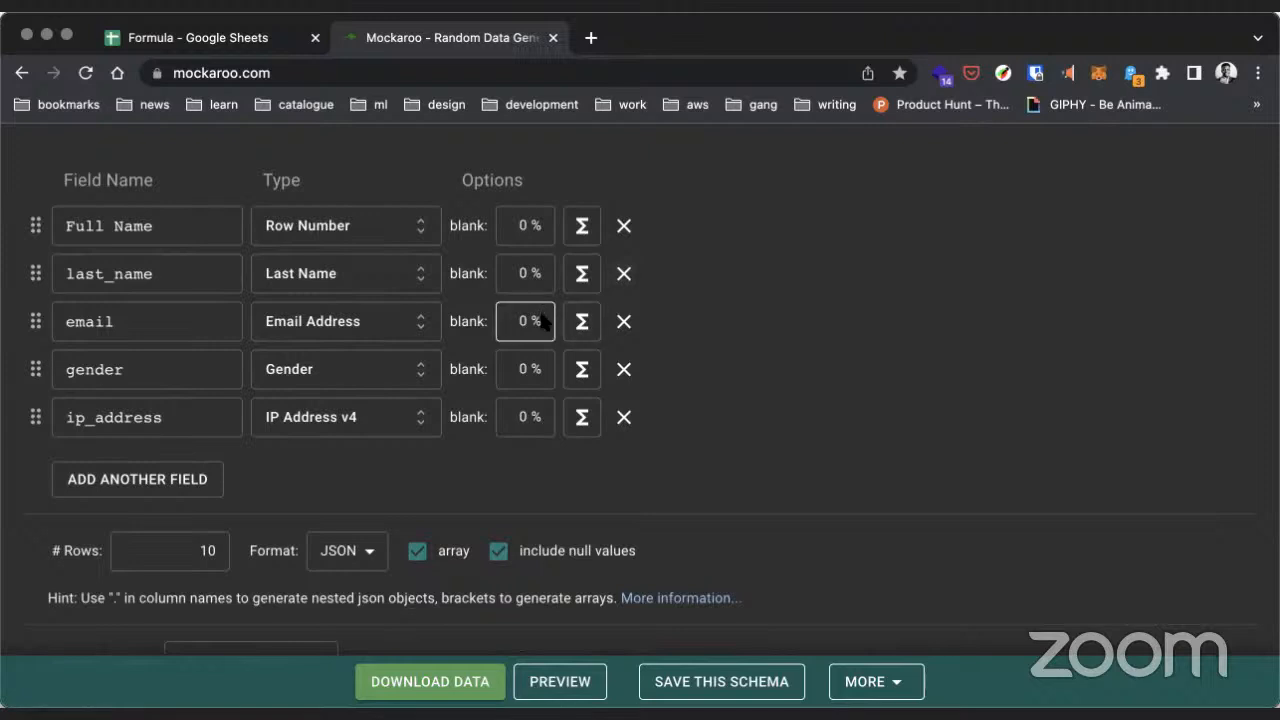
Step: Switch to the Formula spreadsheet and delete the First Name and Last Name columns, B and C
{"action": "left_click", "coordinate": [218, 40]}
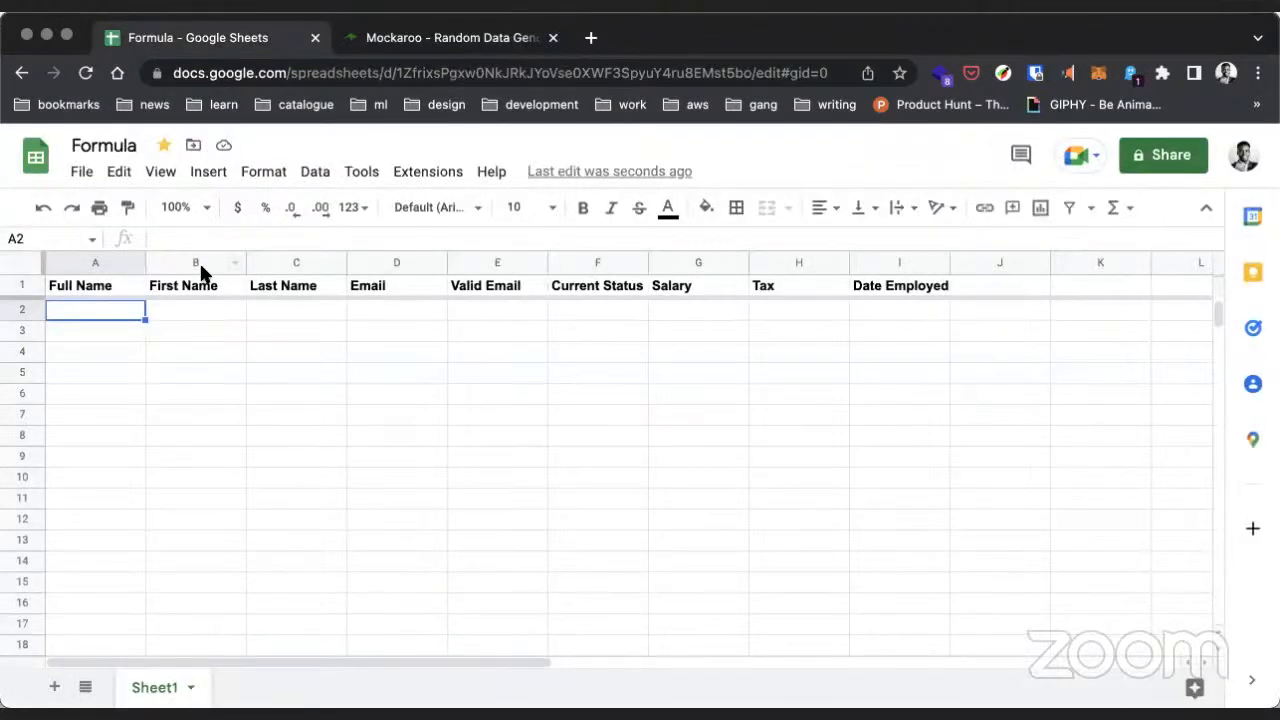
{"action": "left_click", "coordinate": [218, 263]}
{"action": "left_click", "coordinate": [272, 263], "text": "shift"}
{"action": "right_click", "coordinate": [286, 266]}
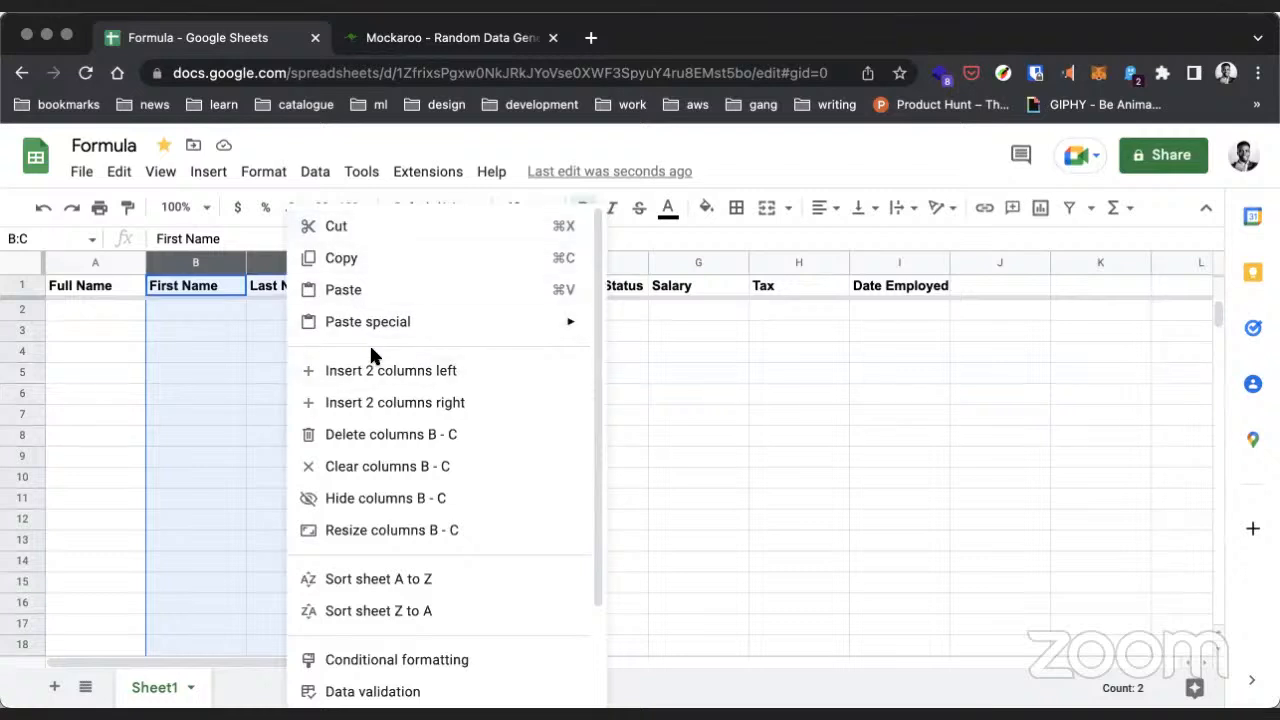
{"action": "left_click", "coordinate": [368, 432]}
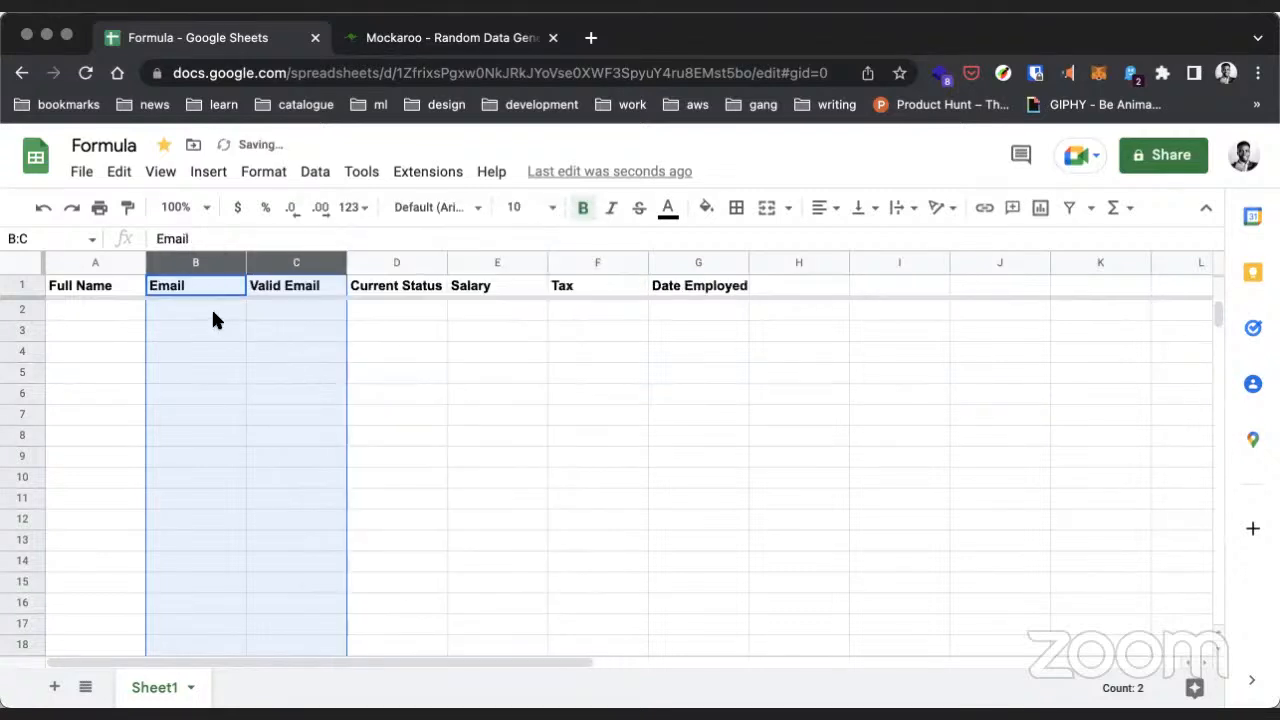
{"action": "left_click", "coordinate": [211, 309]}
Step: Return to Mockaroo and rename the last_name field as Email and the email field as Valid Email
{"action": "left_click", "coordinate": [432, 38]}
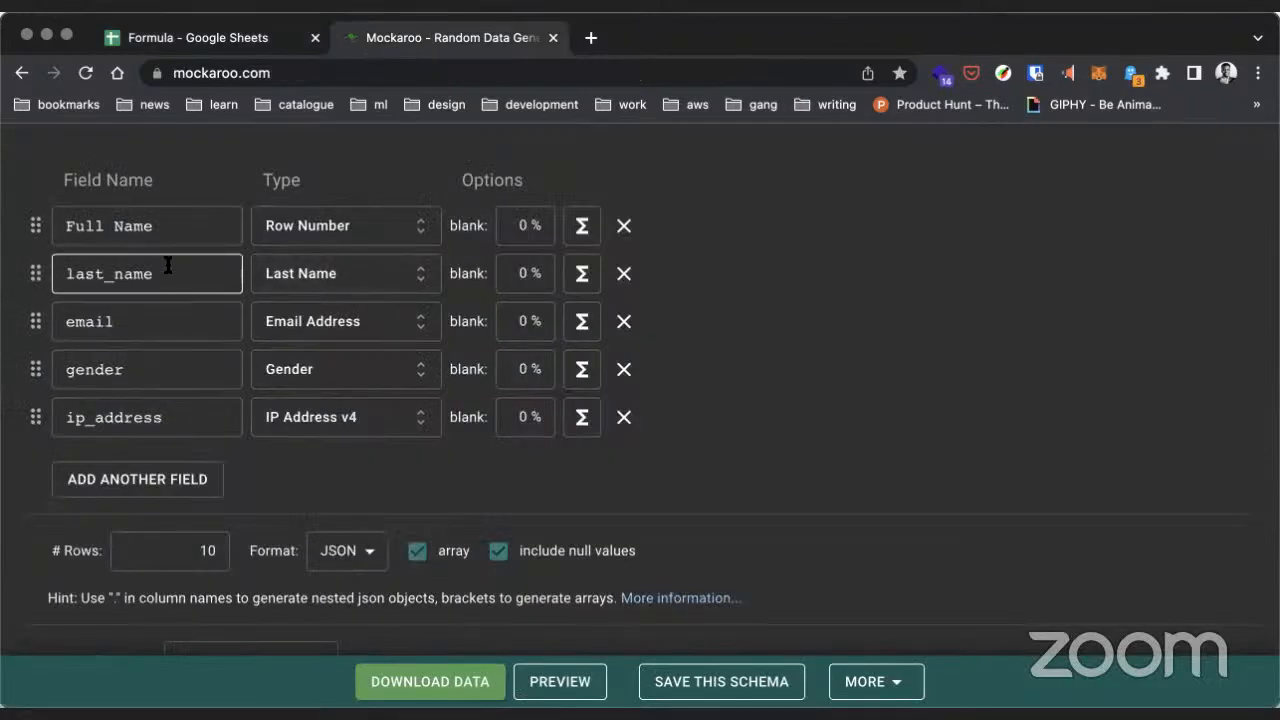
{"action": "triple_click", "coordinate": [166, 217]}
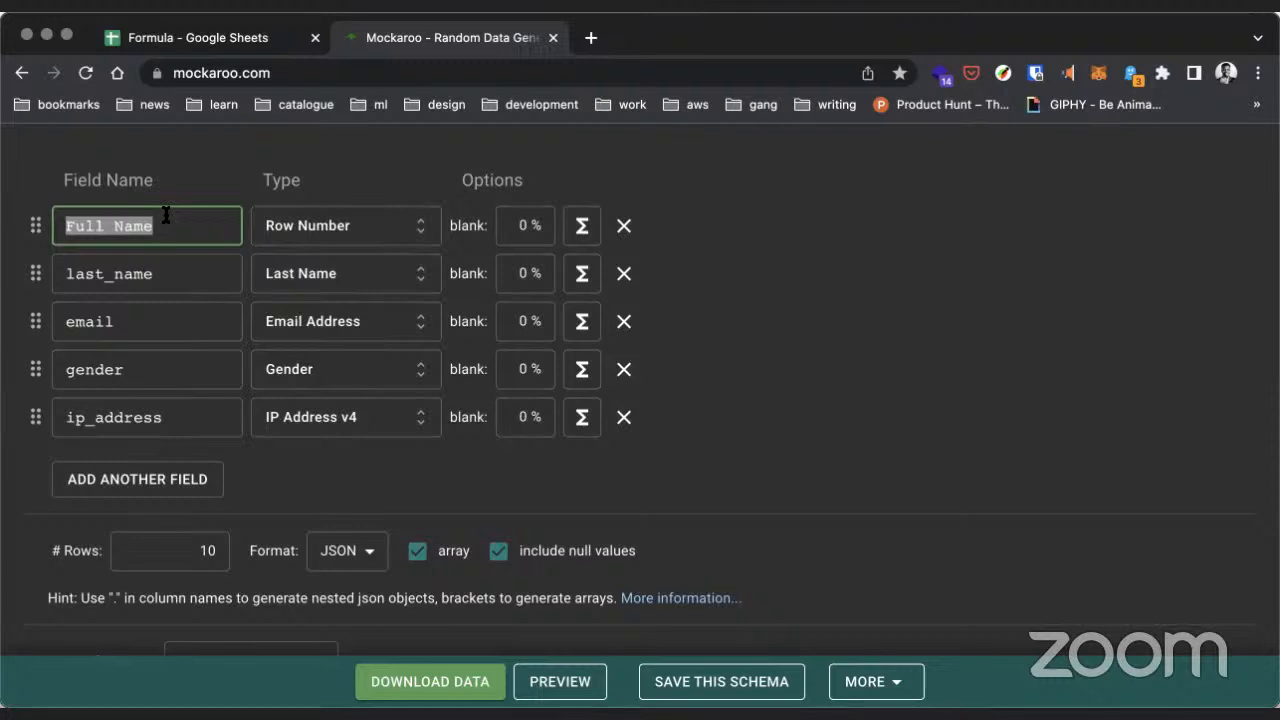
{"action": "left_click", "coordinate": [157, 265]}
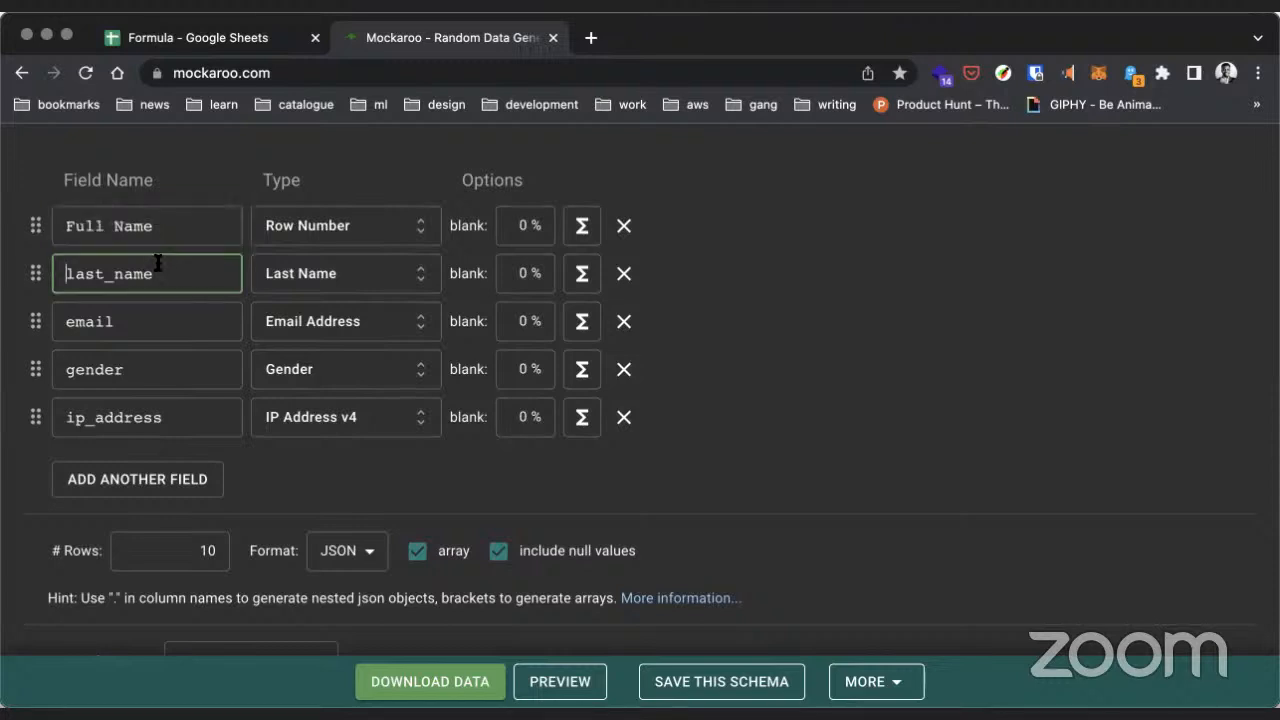
{"action": "double_click", "coordinate": [158, 264]}
{"action": "type", "text": "Email"}
{"action": "left_click", "coordinate": [146, 314]}
{"action": "double_click", "coordinate": [146, 314]}
{"action": "type", "text": "V"}
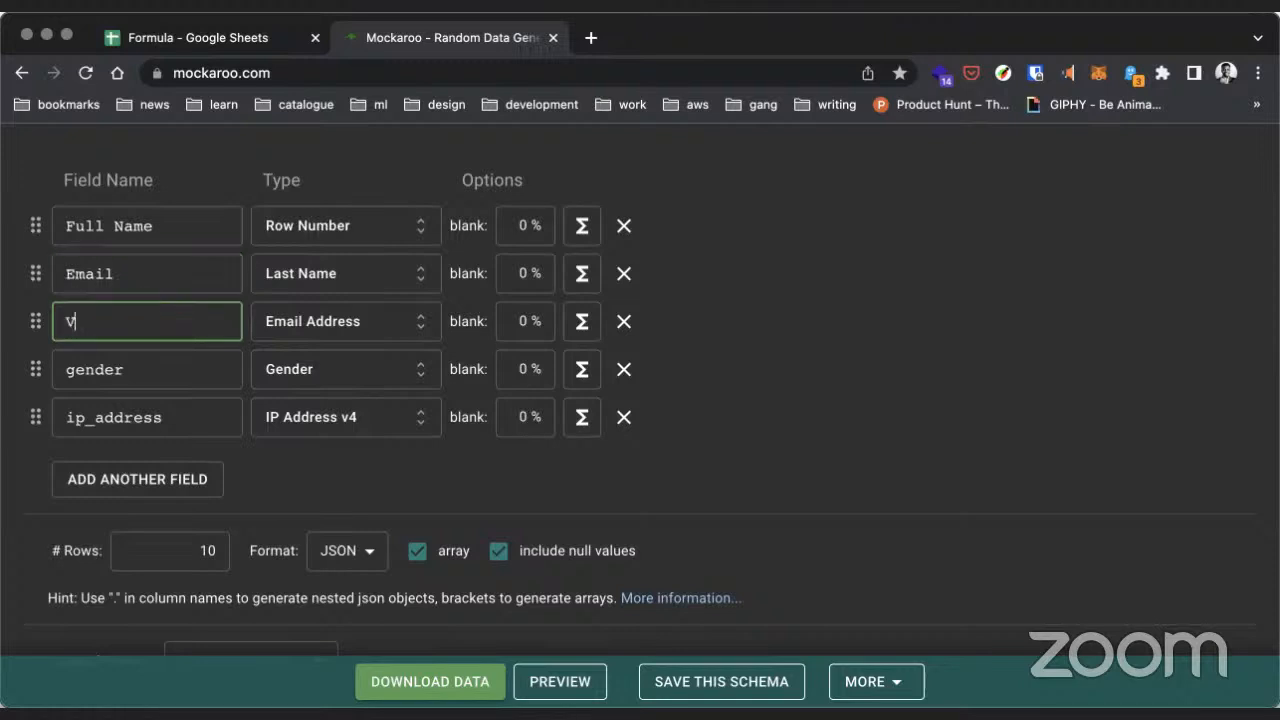
{"action": "type", "text": "alid Email"}
Step: Rename the gender field as Current Status and the ip_address field as Salary, checking against the spreadsheet's headers
{"action": "double_click", "coordinate": [133, 366]}
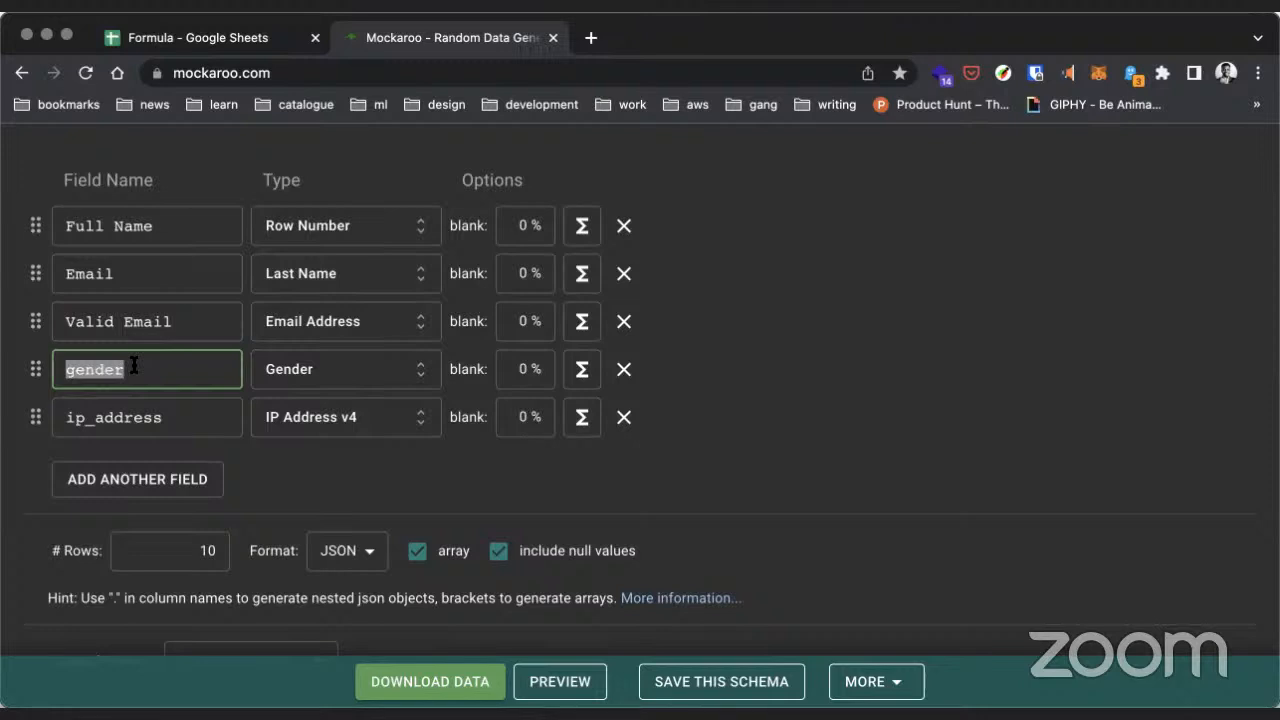
{"action": "left_click", "coordinate": [240, 42]}
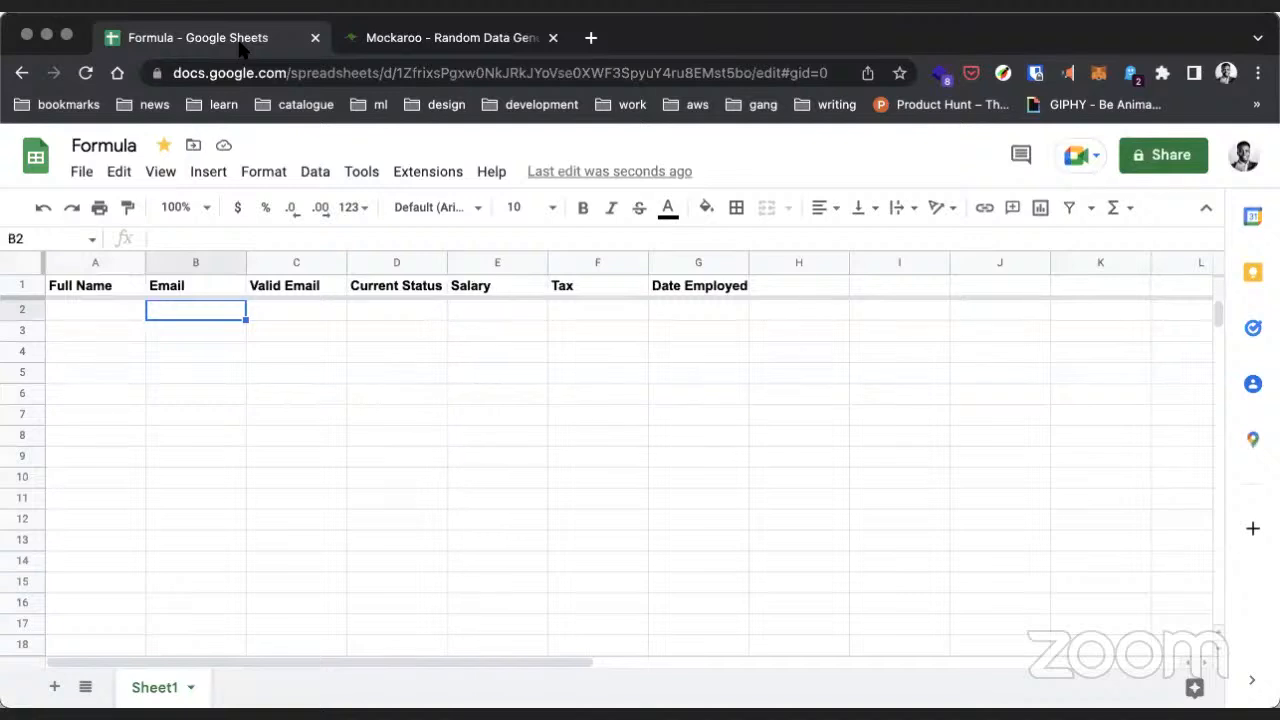
{"action": "left_click", "coordinate": [409, 40]}
{"action": "type", "text": "Curr"}
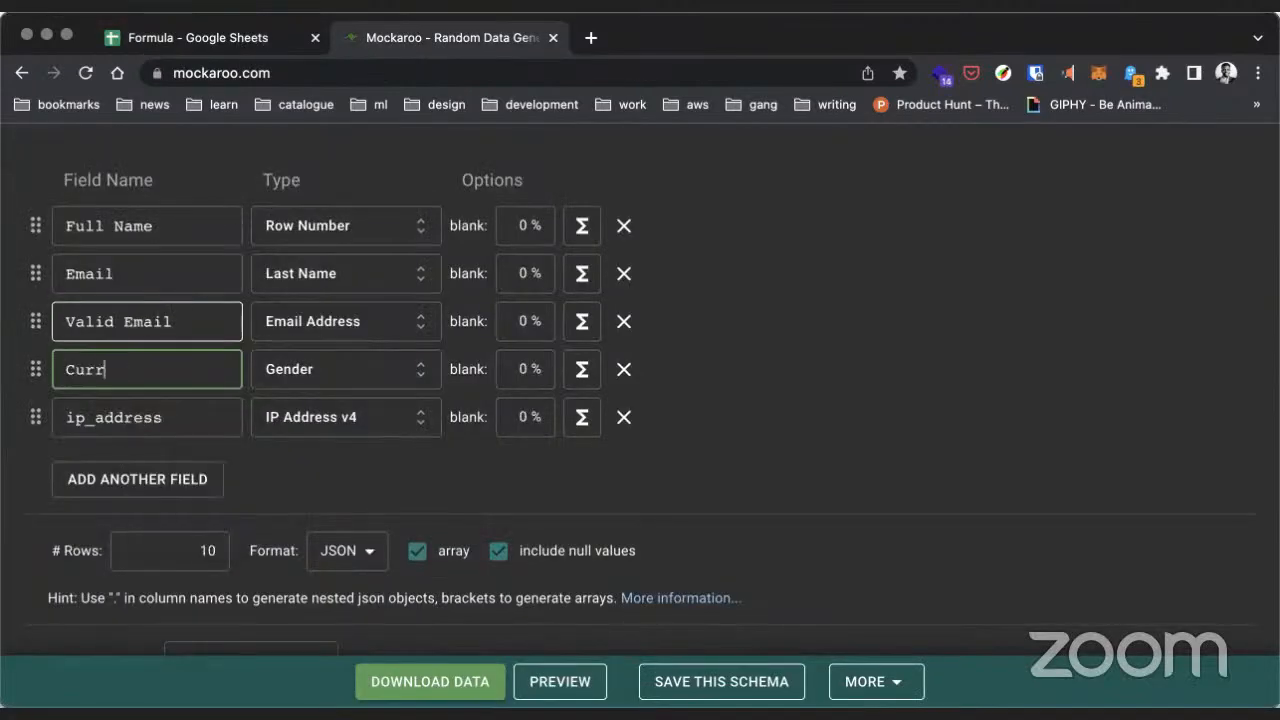
{"action": "type", "text": "ent Status"}
{"action": "key", "text": "Tab"}
{"action": "type", "text": "Salary"}
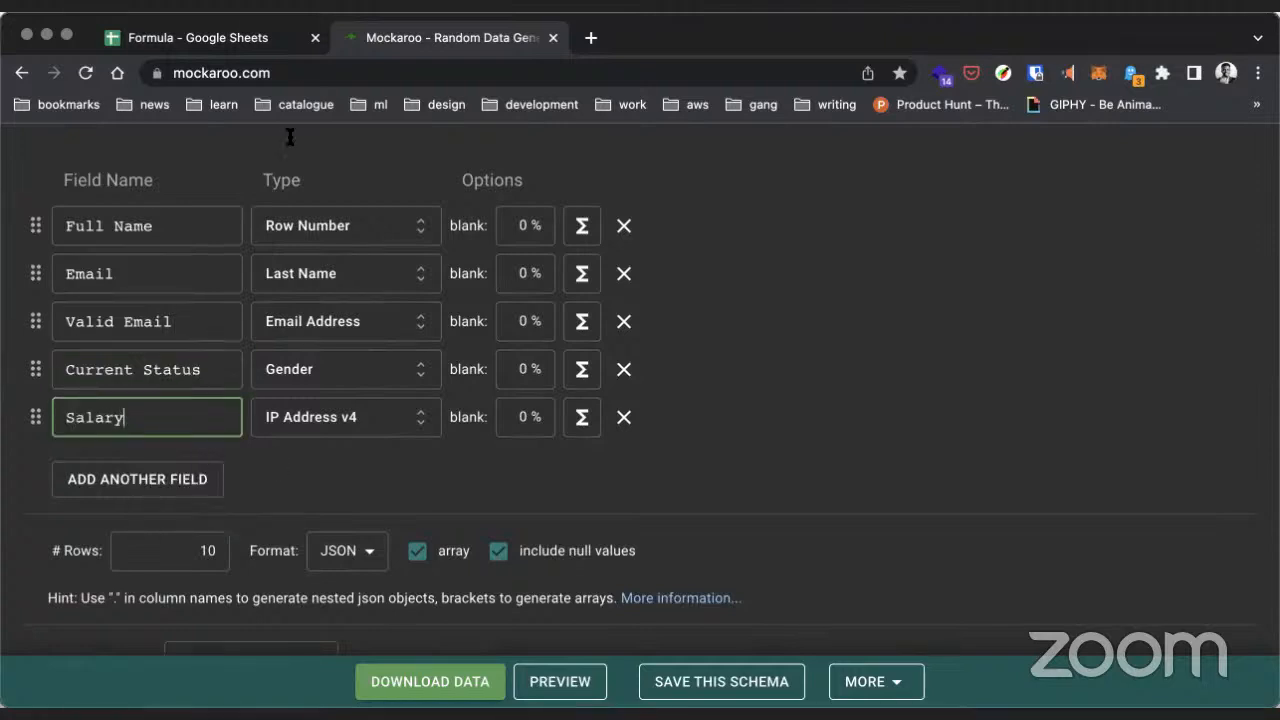
Step: Check the remaining spreadsheet headers and replace the Salary field name in Mockaroo with Employed Date
{"action": "left_click", "coordinate": [268, 40]}
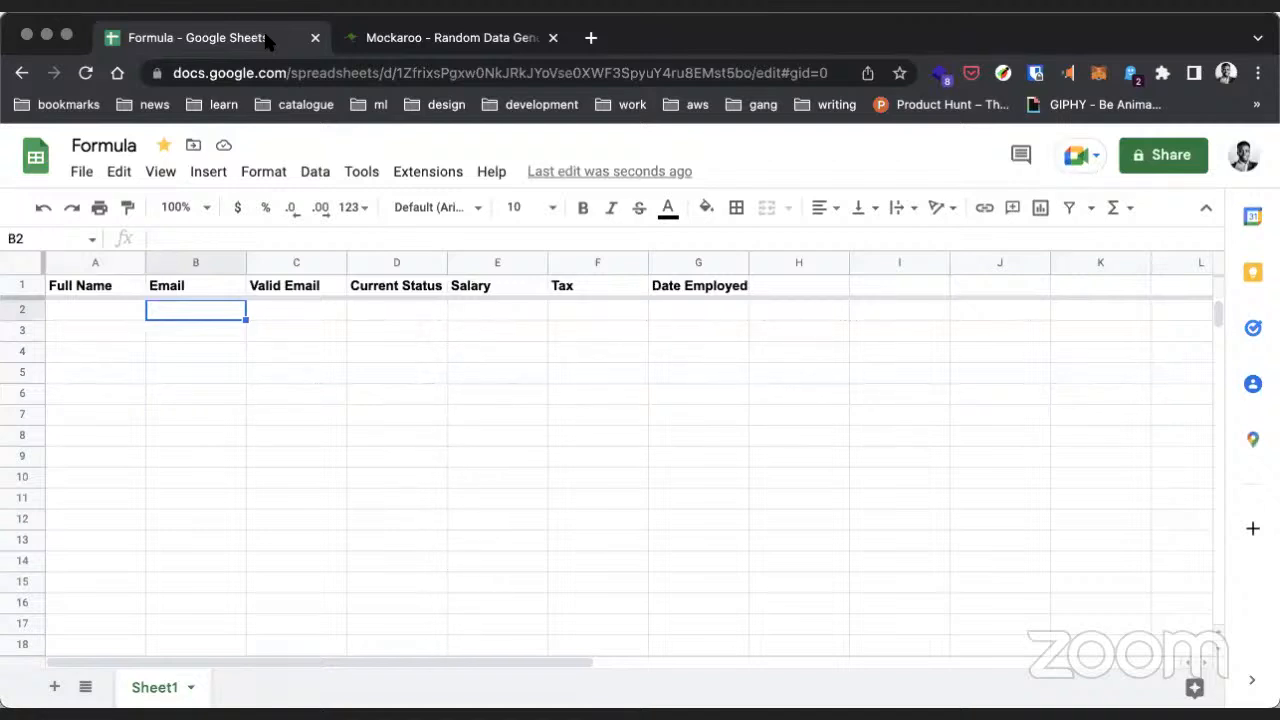
{"action": "left_click", "coordinate": [450, 38]}
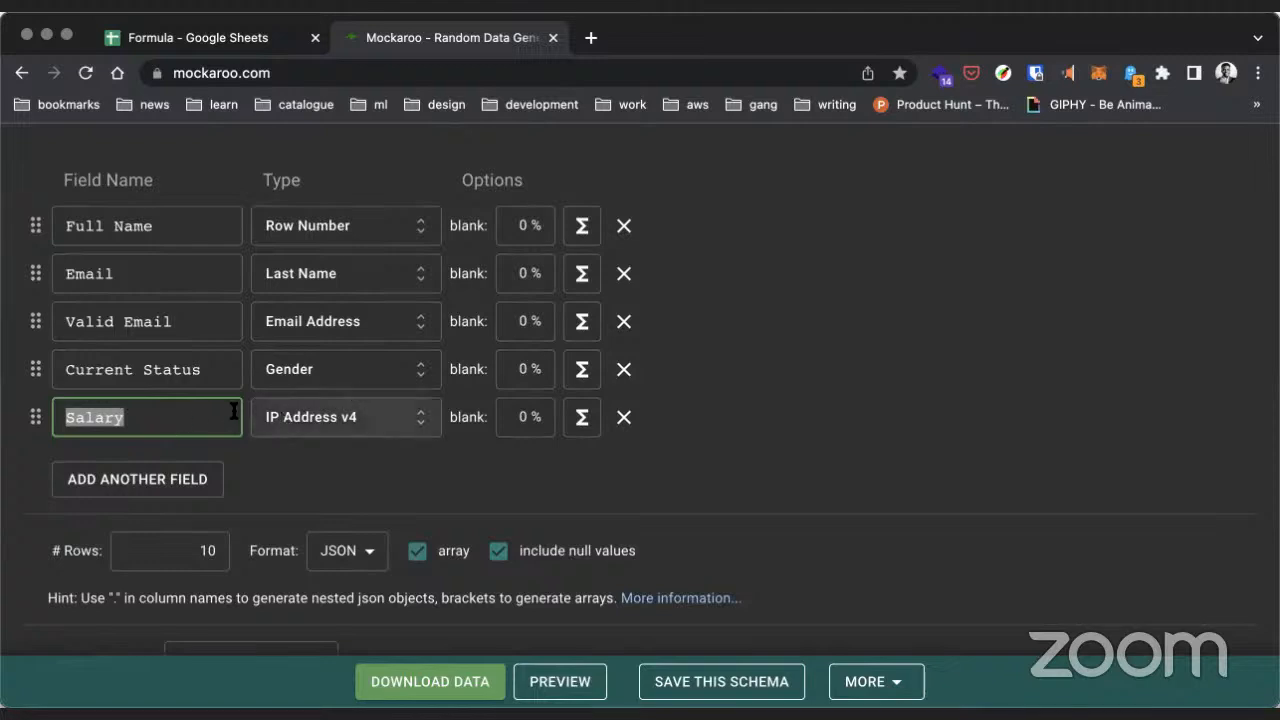
{"action": "type", "text": "Em"}
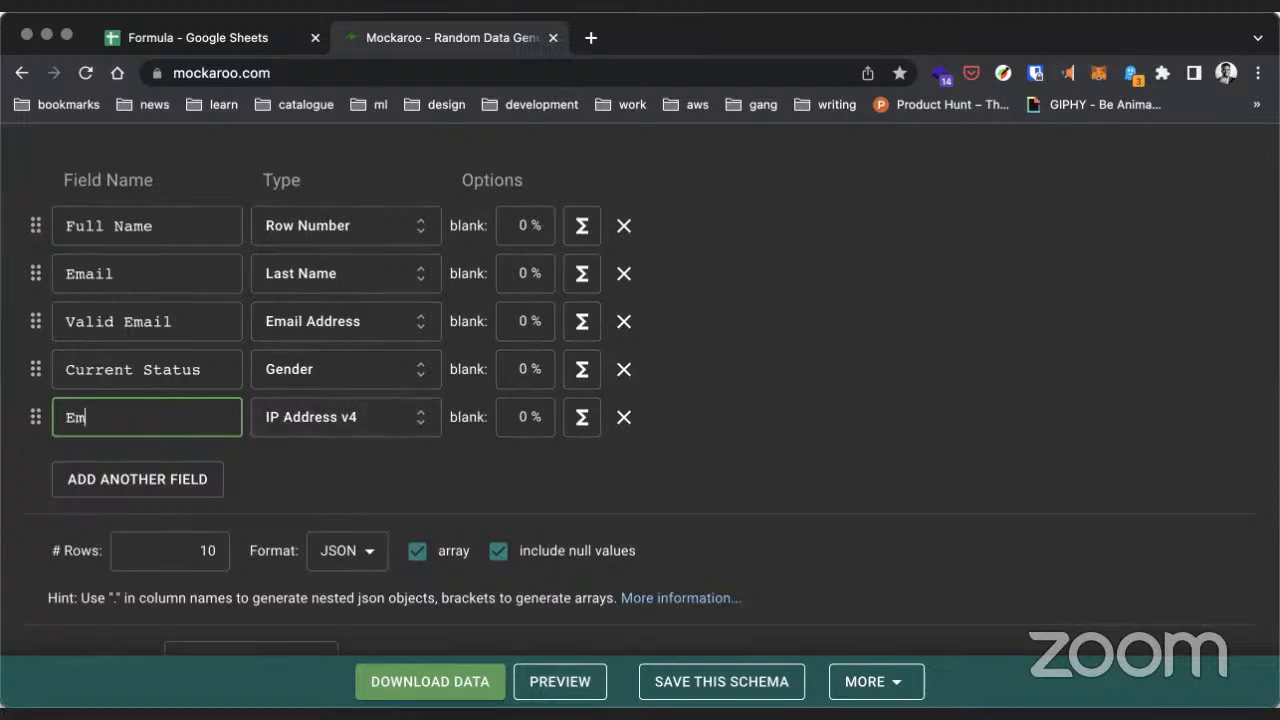
{"action": "type", "text": "ployed Date"}
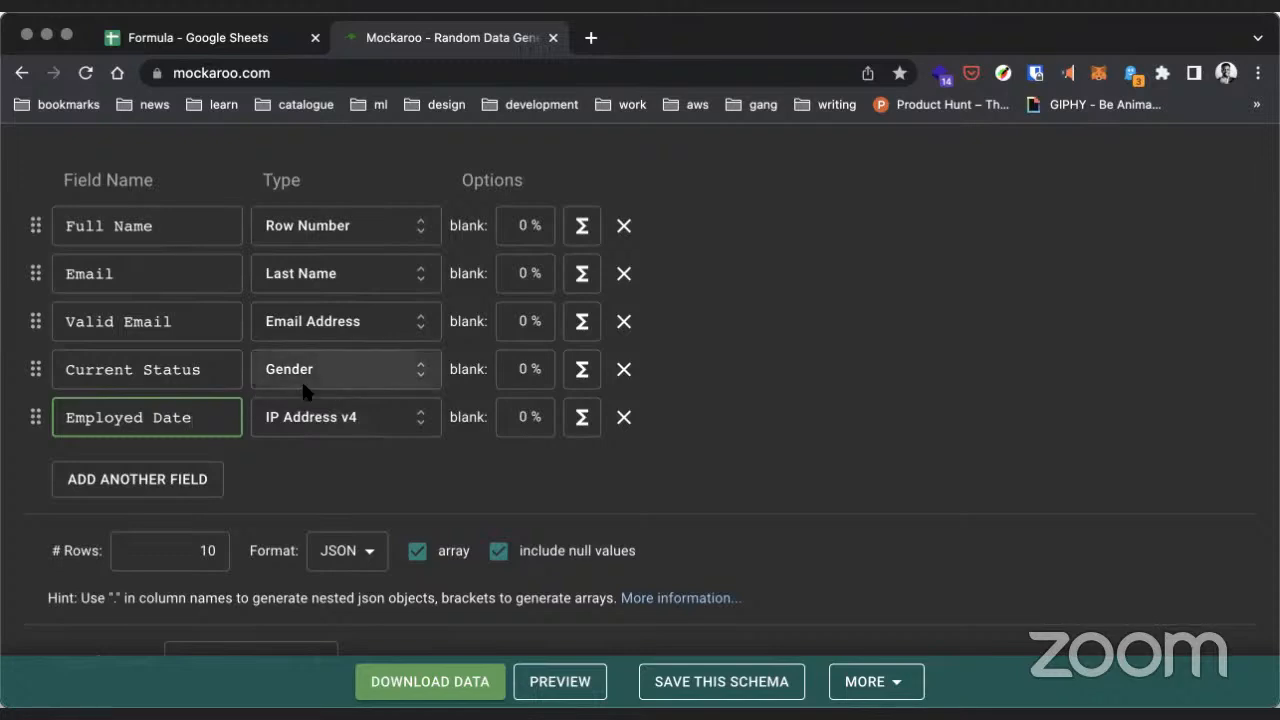
Step: Change the data type of the Full Name field to Full Name
{"action": "left_click", "coordinate": [320, 227]}
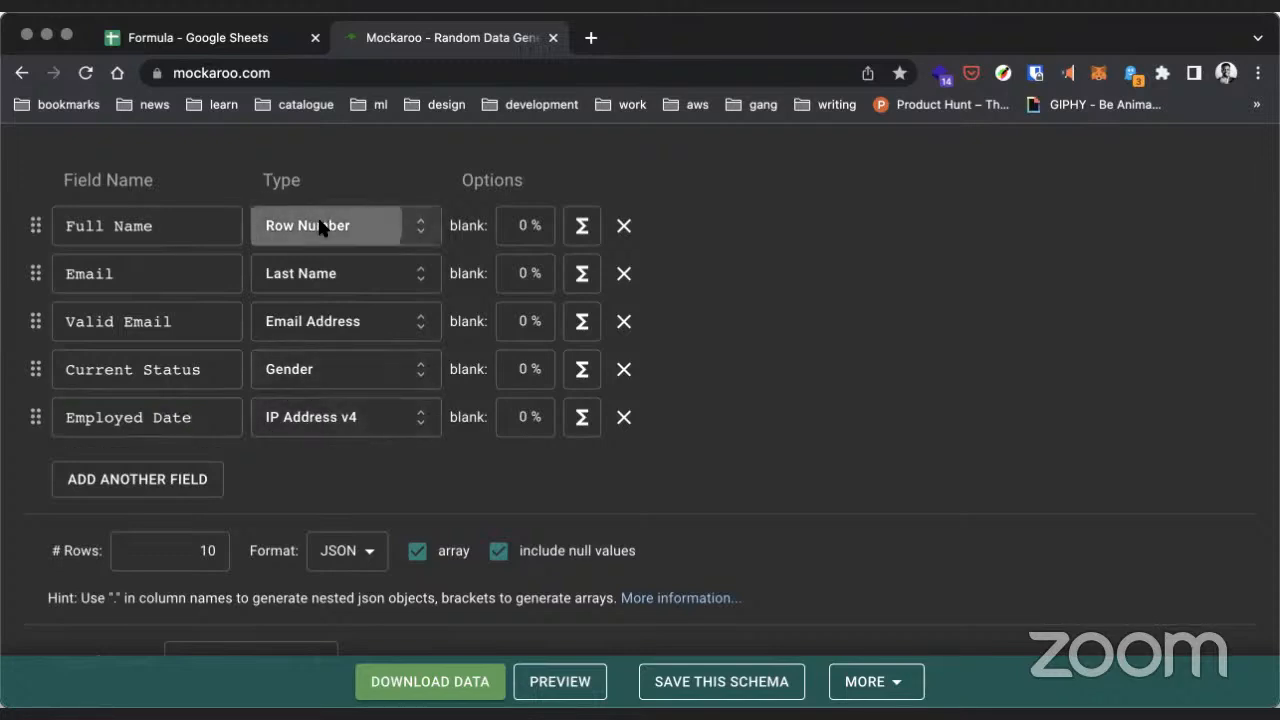
{"action": "type", "text": "name"}
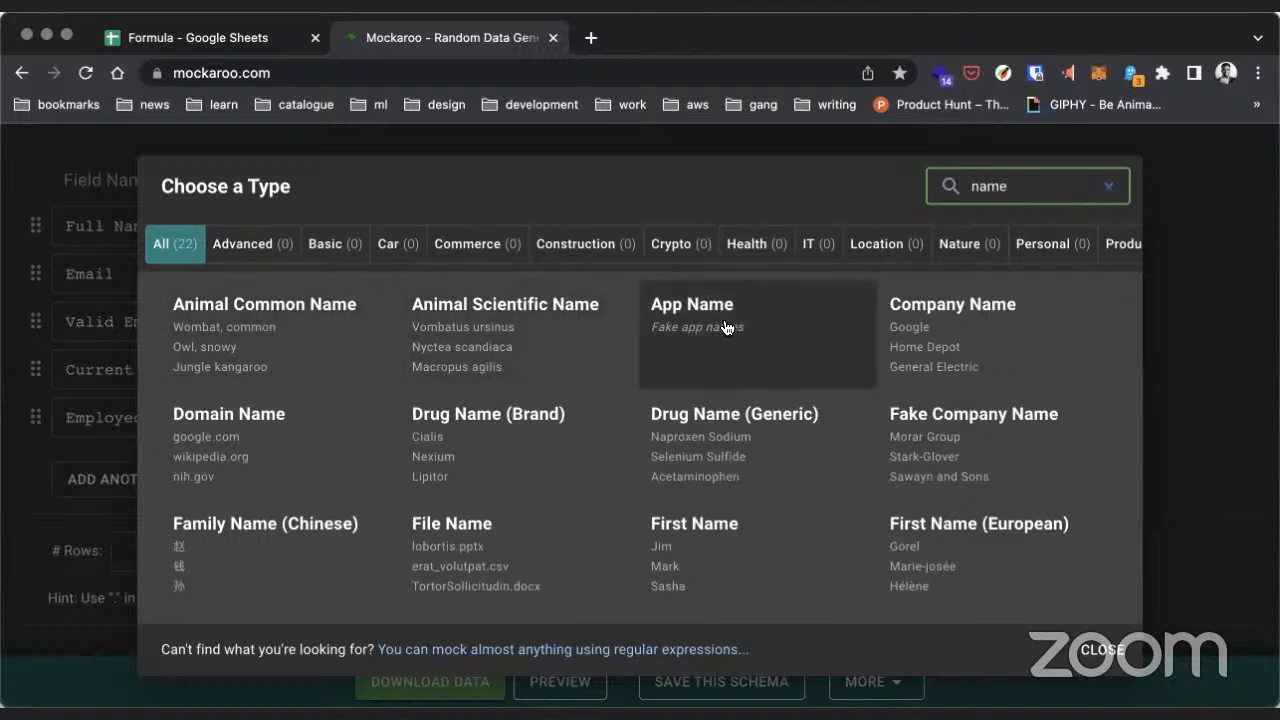
{"action": "key", "text": "super+a"}
{"action": "type", "text": "ful"}
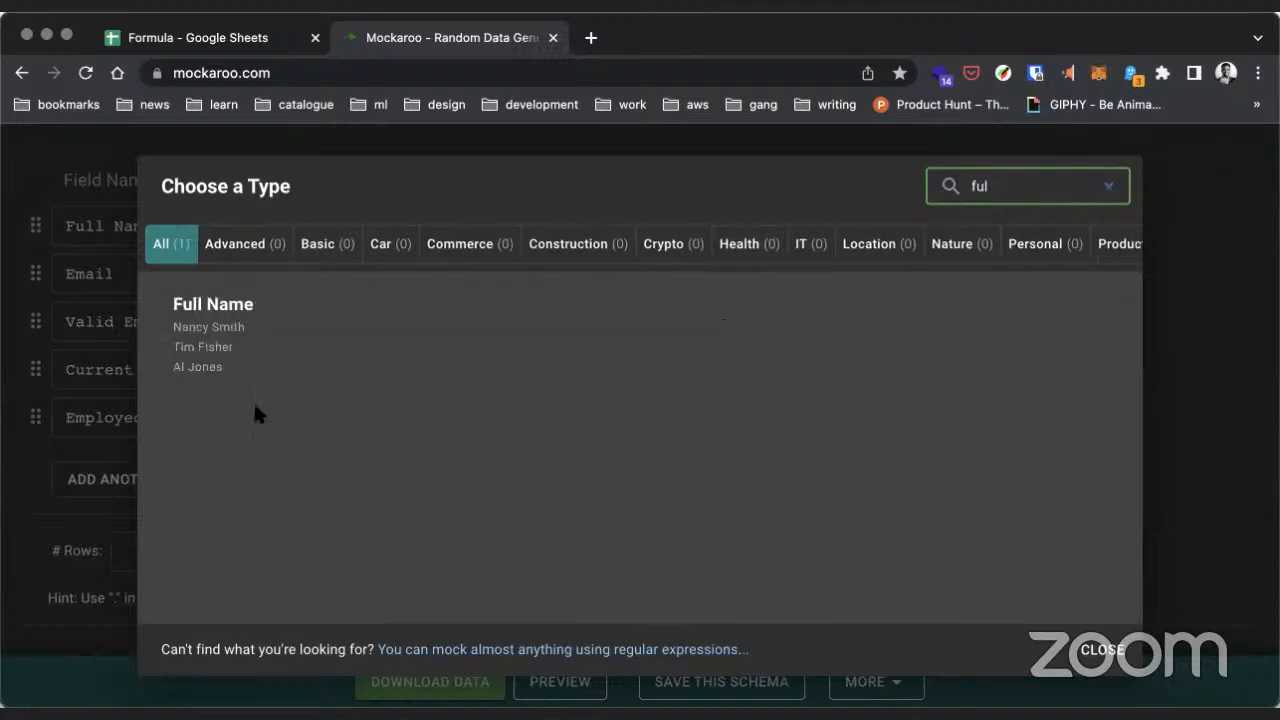
{"action": "left_click", "coordinate": [165, 340]}
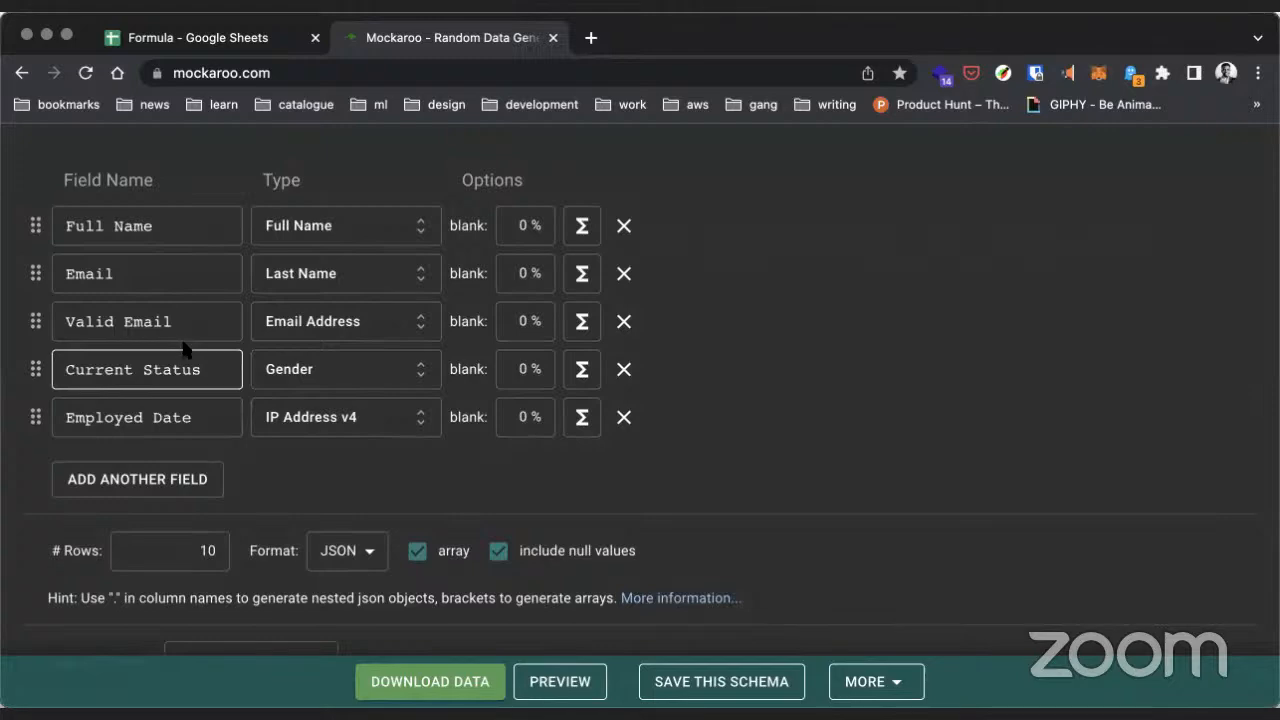
{"action": "left_click", "coordinate": [200, 267]}
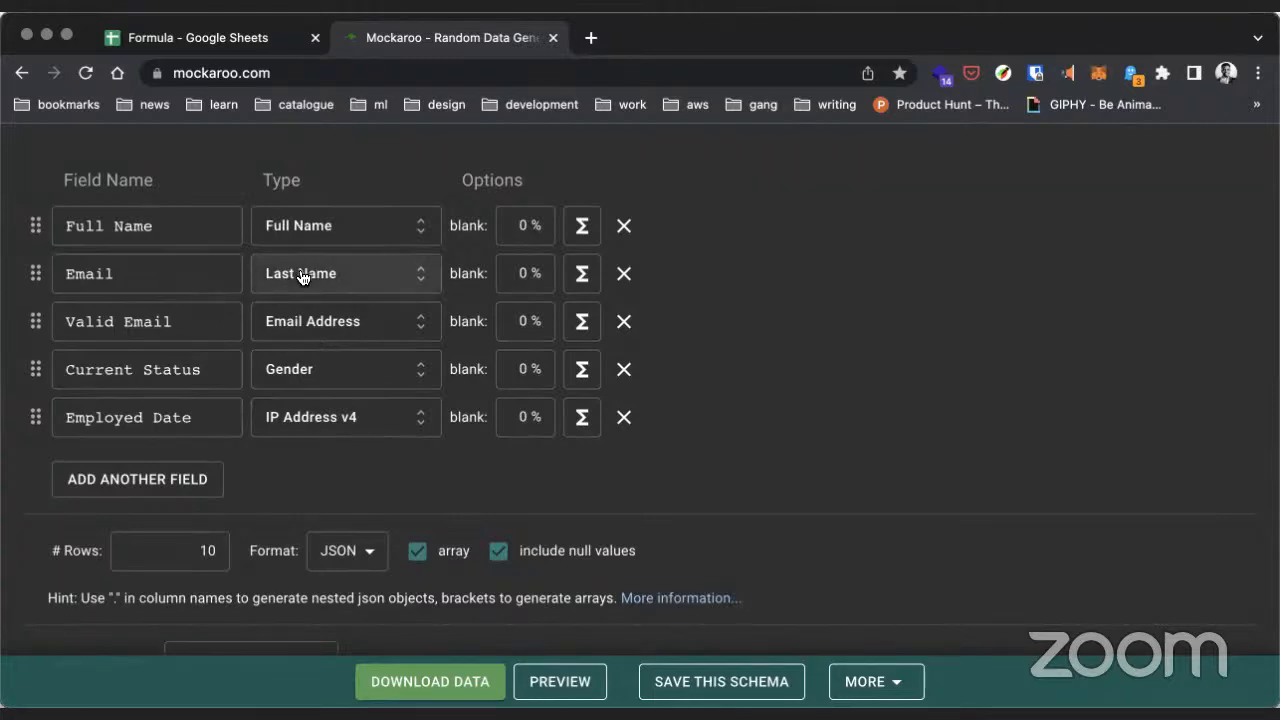
Step: Change the data type of the Email field to Email Address
{"action": "left_click", "coordinate": [343, 274]}
{"action": "type", "text": "email"}
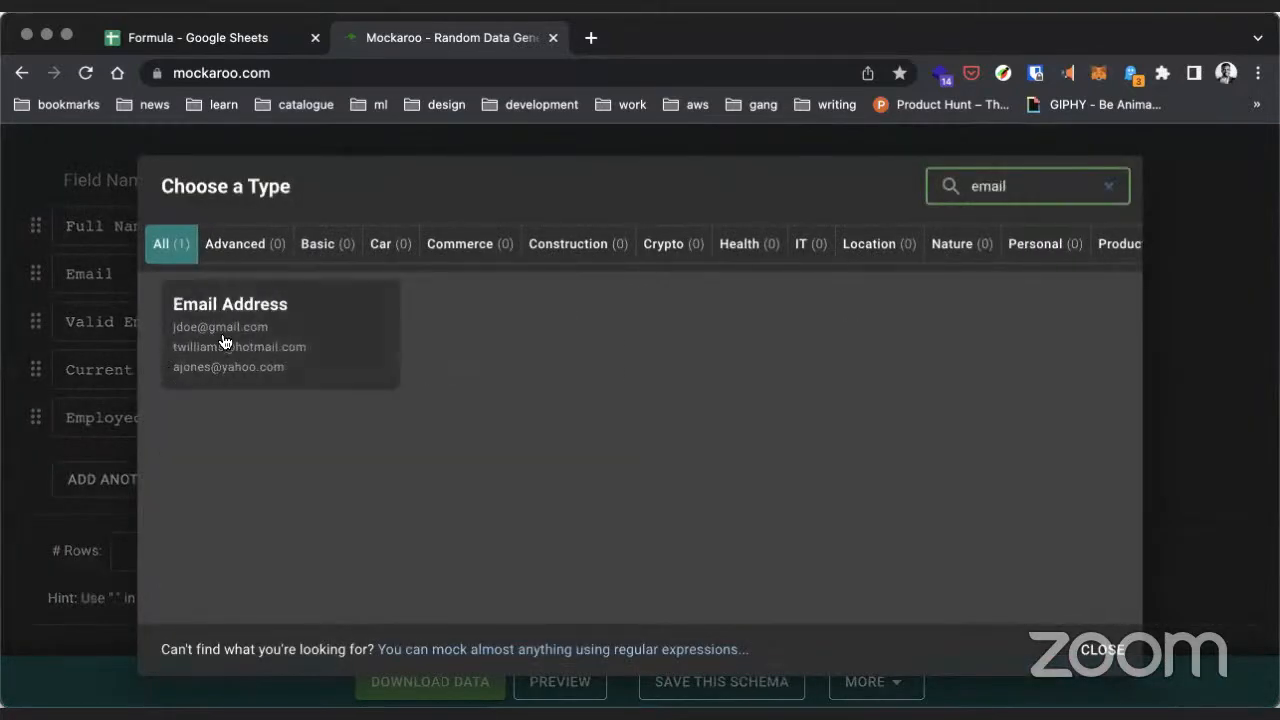
{"action": "left_click", "coordinate": [258, 345]}
Step: Change the data type of the Valid Email field to Boolean
{"action": "left_click", "coordinate": [362, 321]}
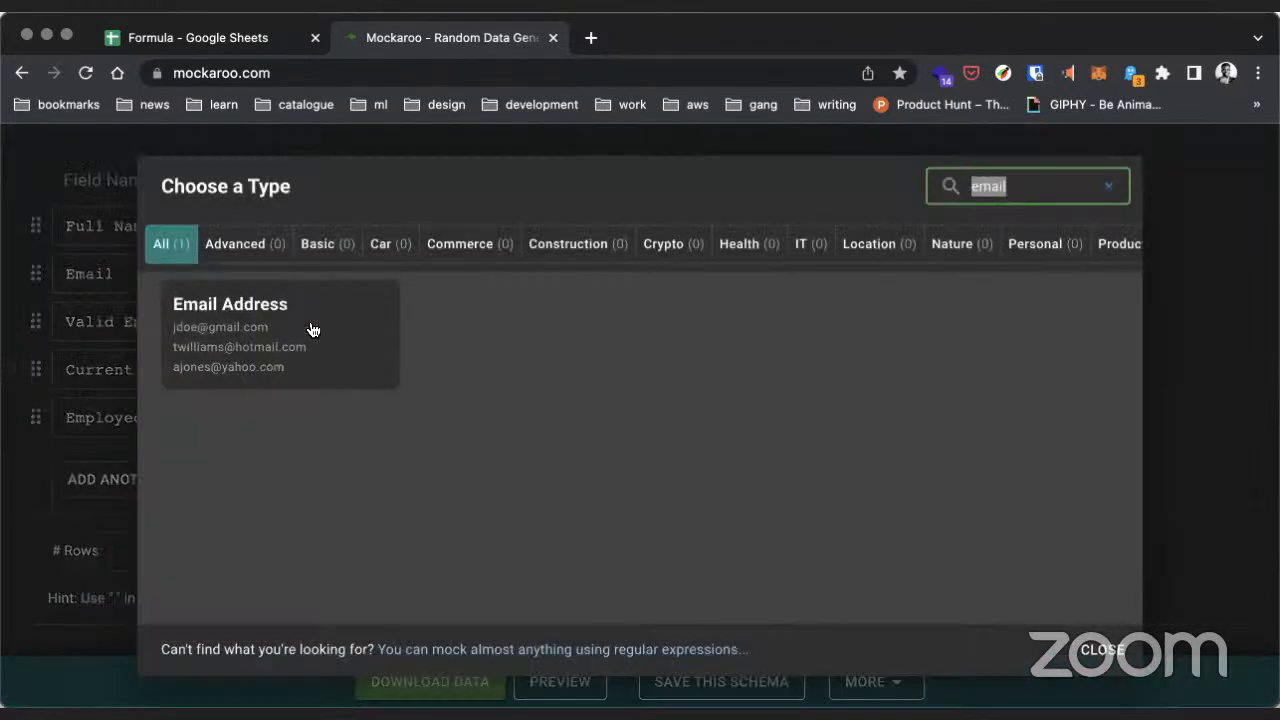
{"action": "left_click", "coordinate": [252, 321]}
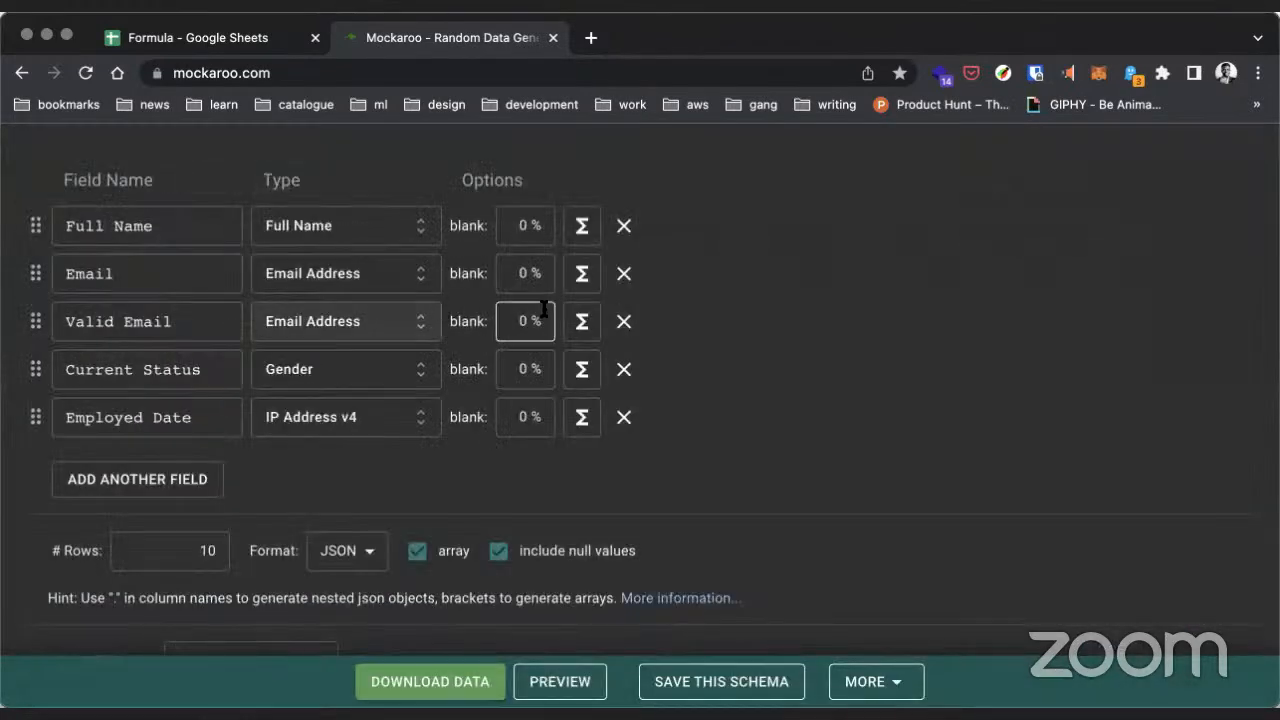
{"action": "left_click", "coordinate": [399, 313]}
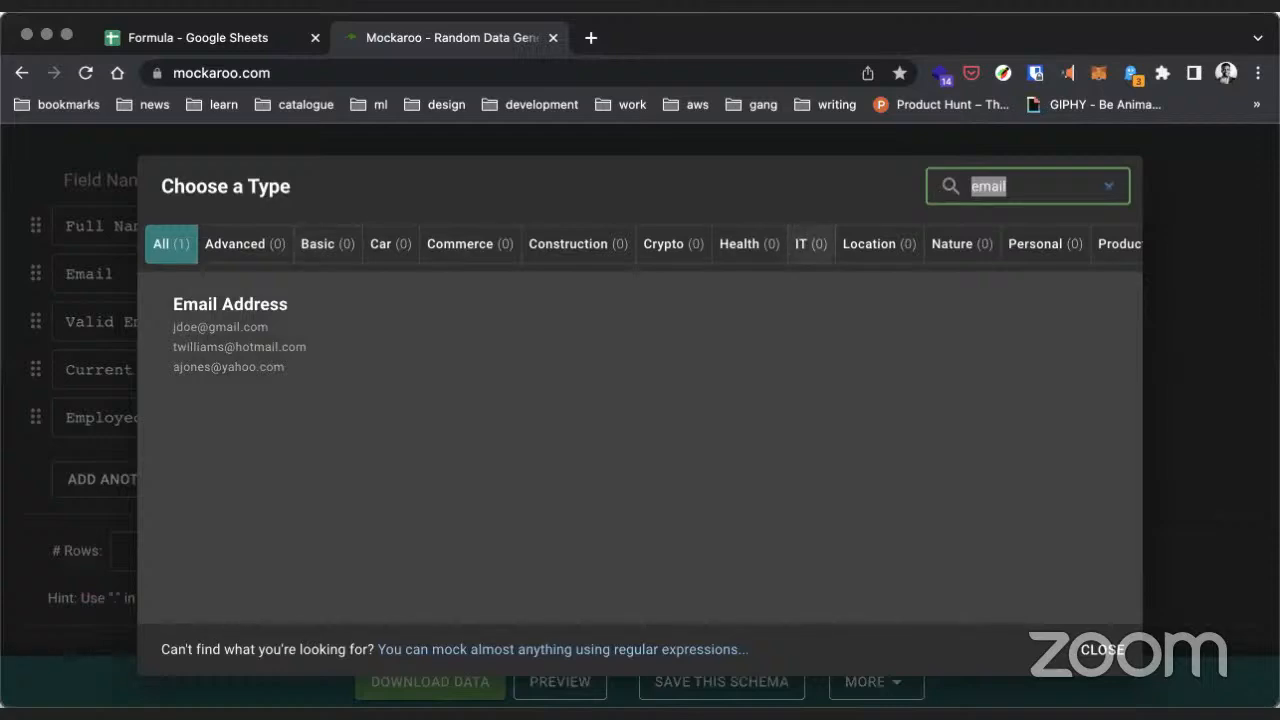
{"action": "type", "text": "bool"}
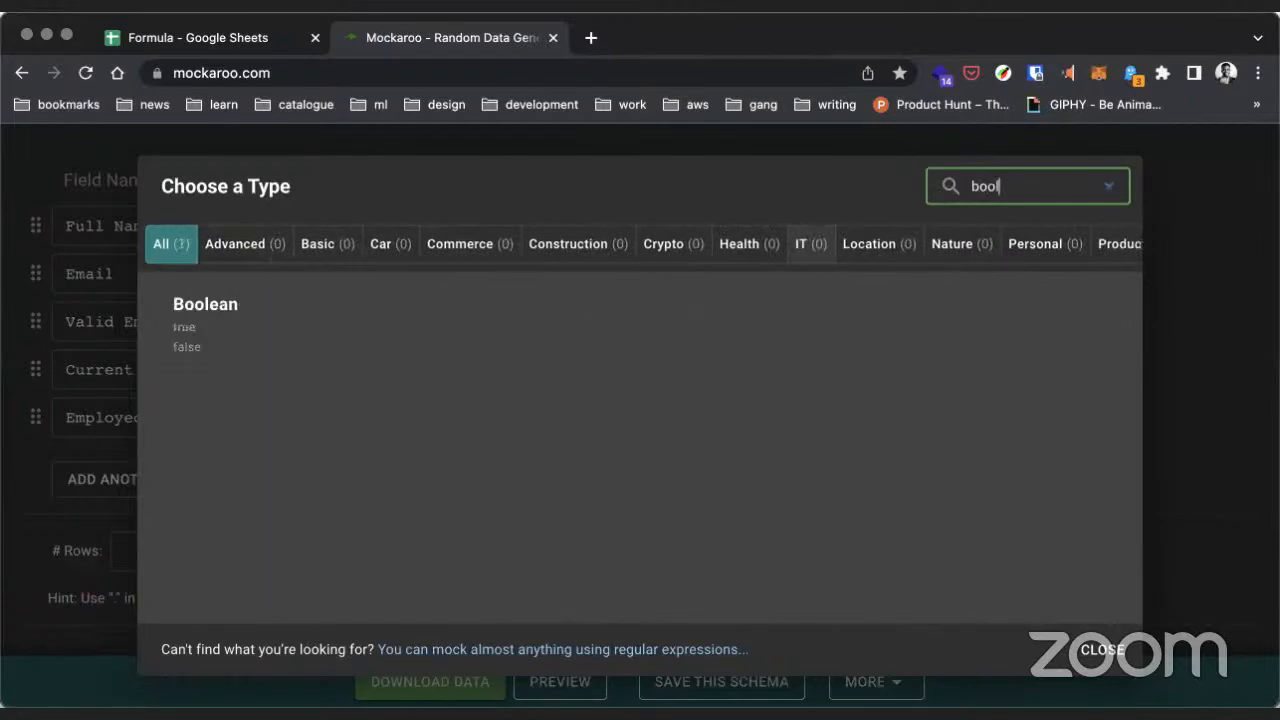
{"action": "left_click", "coordinate": [355, 338]}
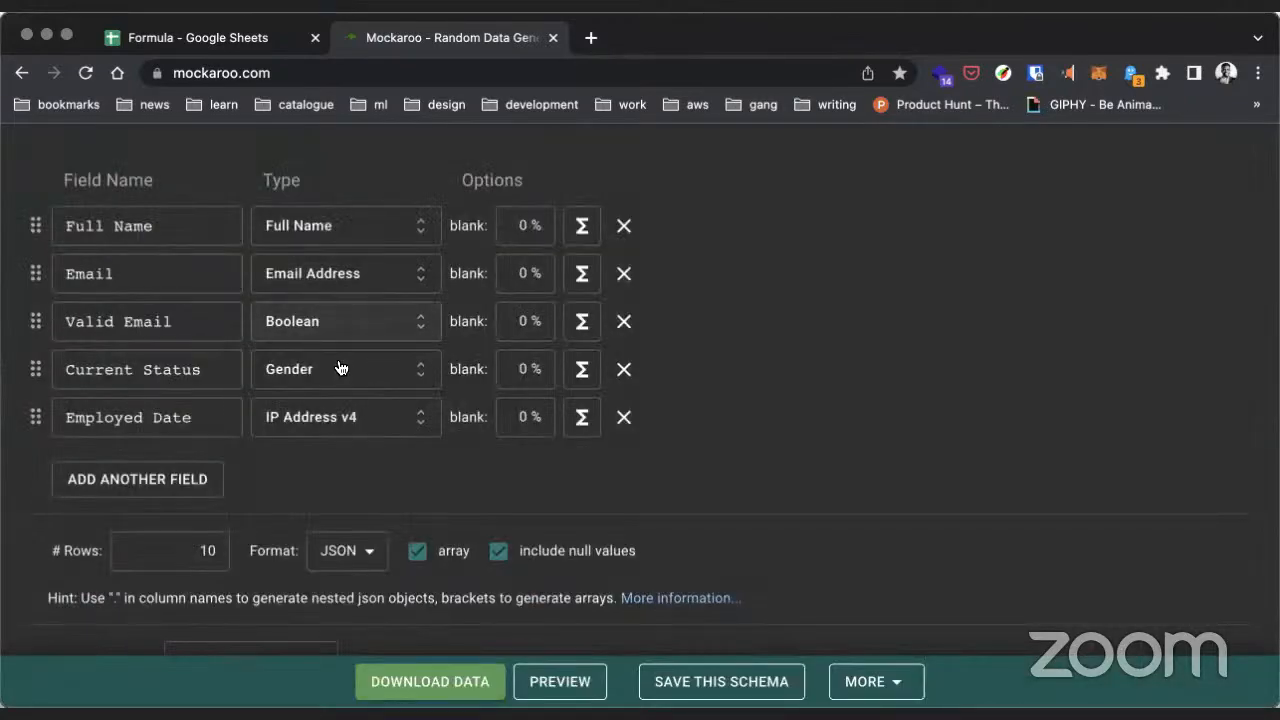
Step: Search the available data types for "status" and "sta" for the Current Status field, and clear the search
{"action": "left_click", "coordinate": [340, 367]}
{"action": "type", "text": "sa"}
{"action": "key", "text": "BackSpace"}
{"action": "key", "text": "BackSpace"}
{"action": "type", "text": "t"}
{"action": "key", "text": "BackSpace"}
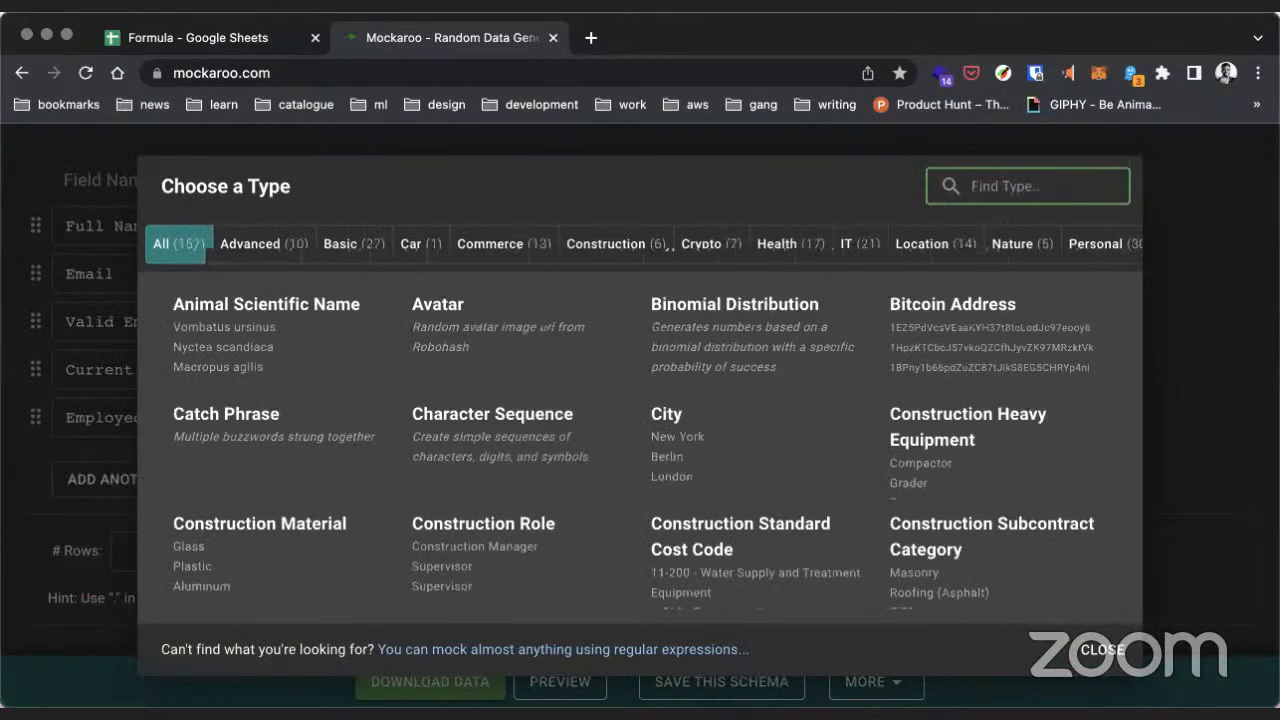
{"action": "type", "text": "status"}
{"action": "key", "text": "BackSpace"}
{"action": "key", "text": "BackSpace"}
{"action": "key", "text": "BackSpace"}
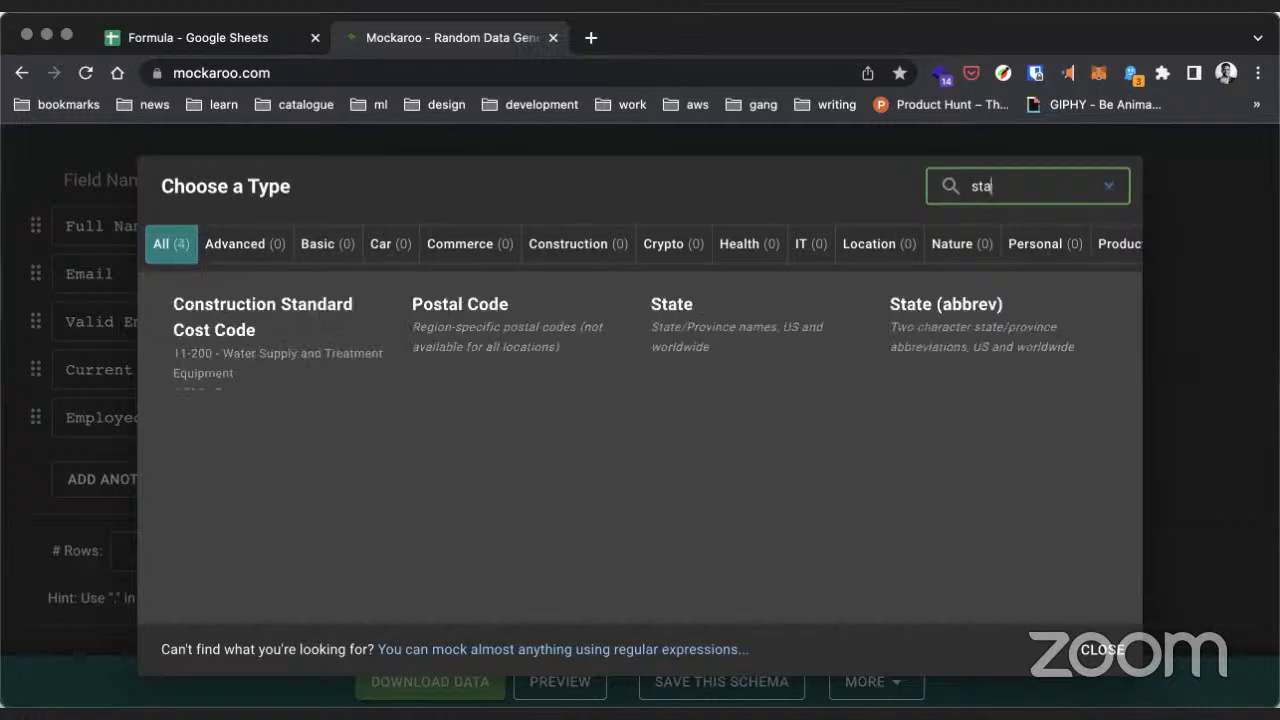
{"action": "key", "text": "BackSpace"}
{"action": "key", "text": "BackSpace"}
{"action": "key", "text": "BackSpace"}
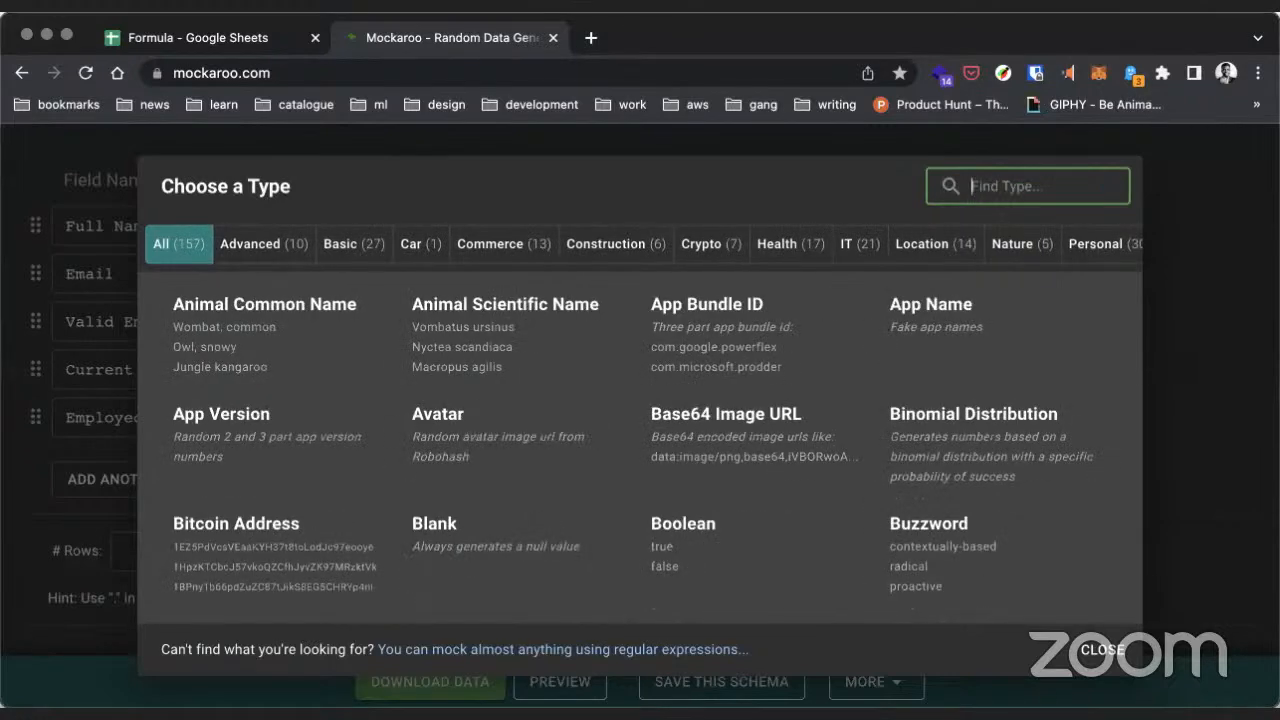
Step: Look through the full list of data types for one that suits Current Status, and close it without choosing
{"action": "scroll", "coordinate": [789, 500], "scroll_direction": "down", "scroll_amount": 4}
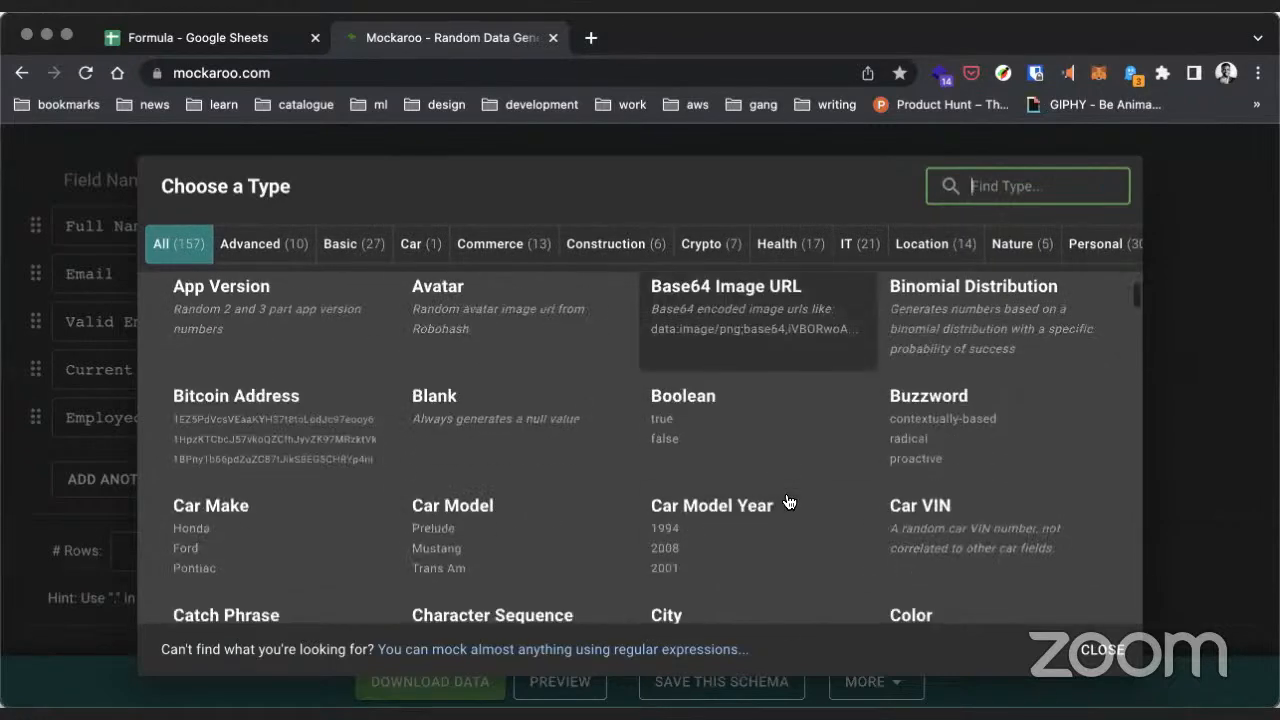
{"action": "scroll", "coordinate": [789, 501], "scroll_direction": "down", "scroll_amount": 5}
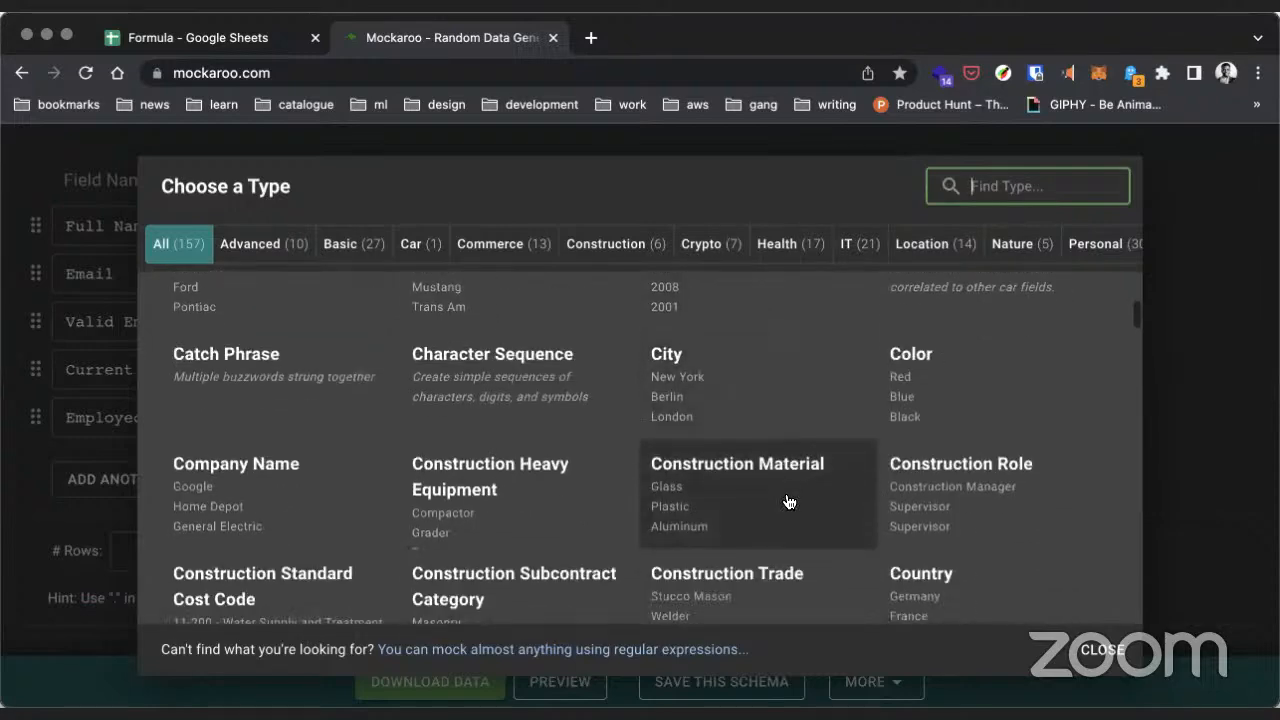
{"action": "scroll", "coordinate": [789, 501], "scroll_direction": "down", "scroll_amount": 5}
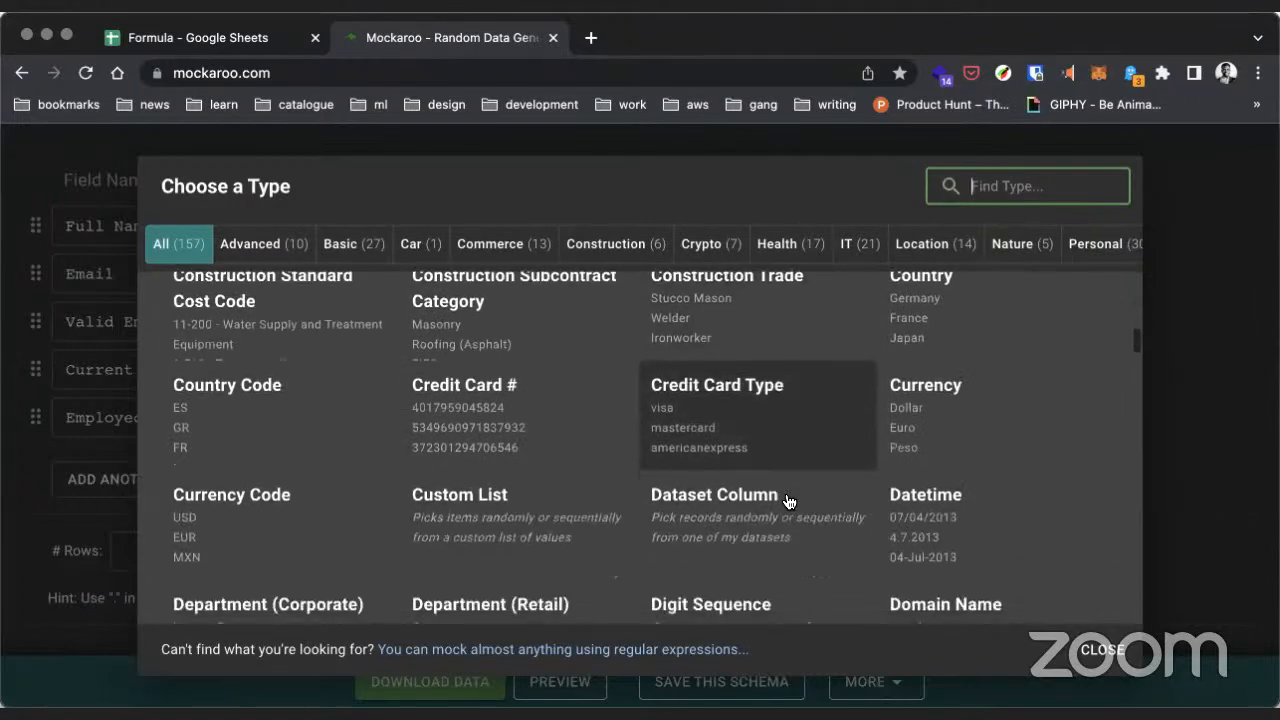
{"action": "scroll", "coordinate": [789, 501], "scroll_direction": "down", "scroll_amount": 10}
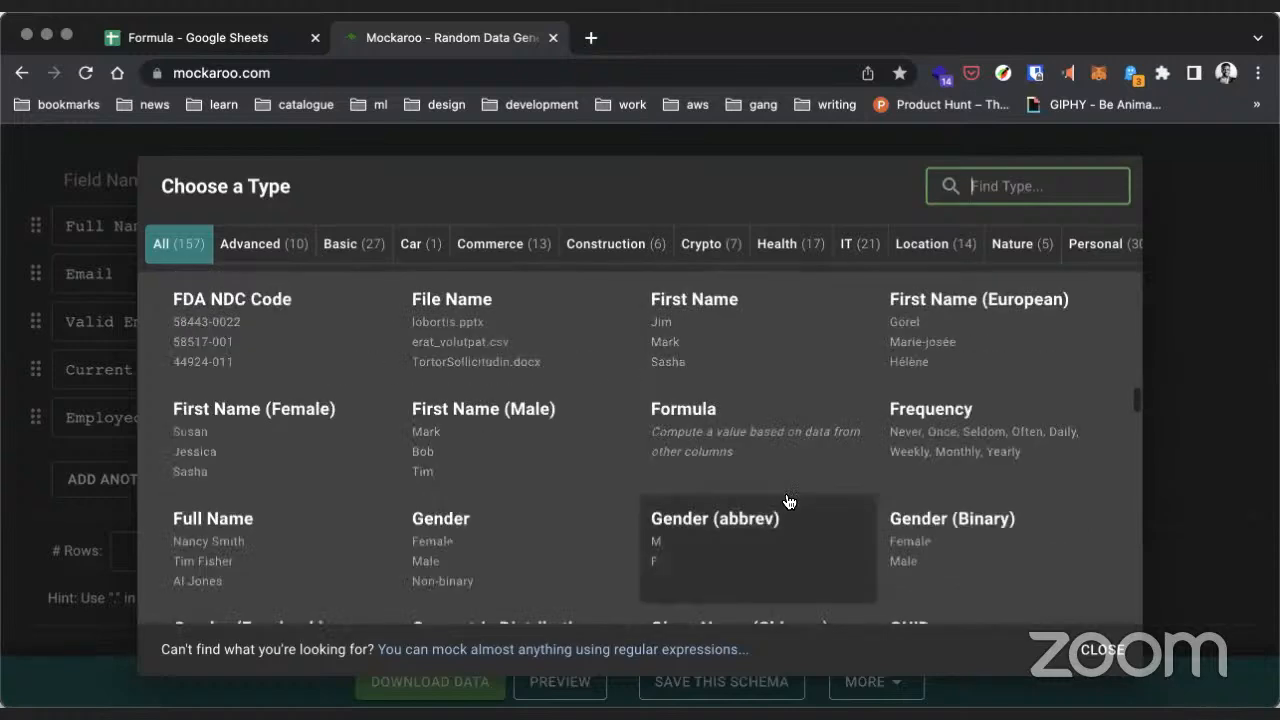
{"action": "scroll", "coordinate": [789, 501], "scroll_direction": "down", "scroll_amount": 4}
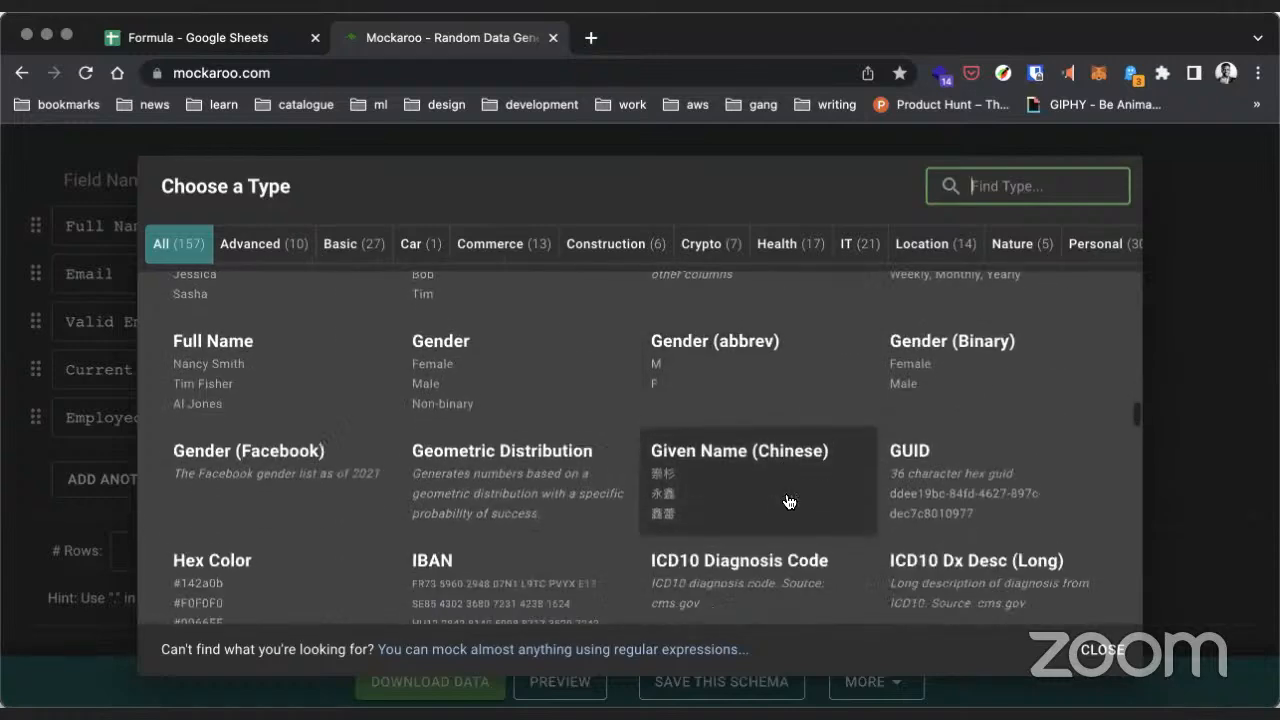
{"action": "scroll", "coordinate": [789, 501], "scroll_direction": "down", "scroll_amount": 5}
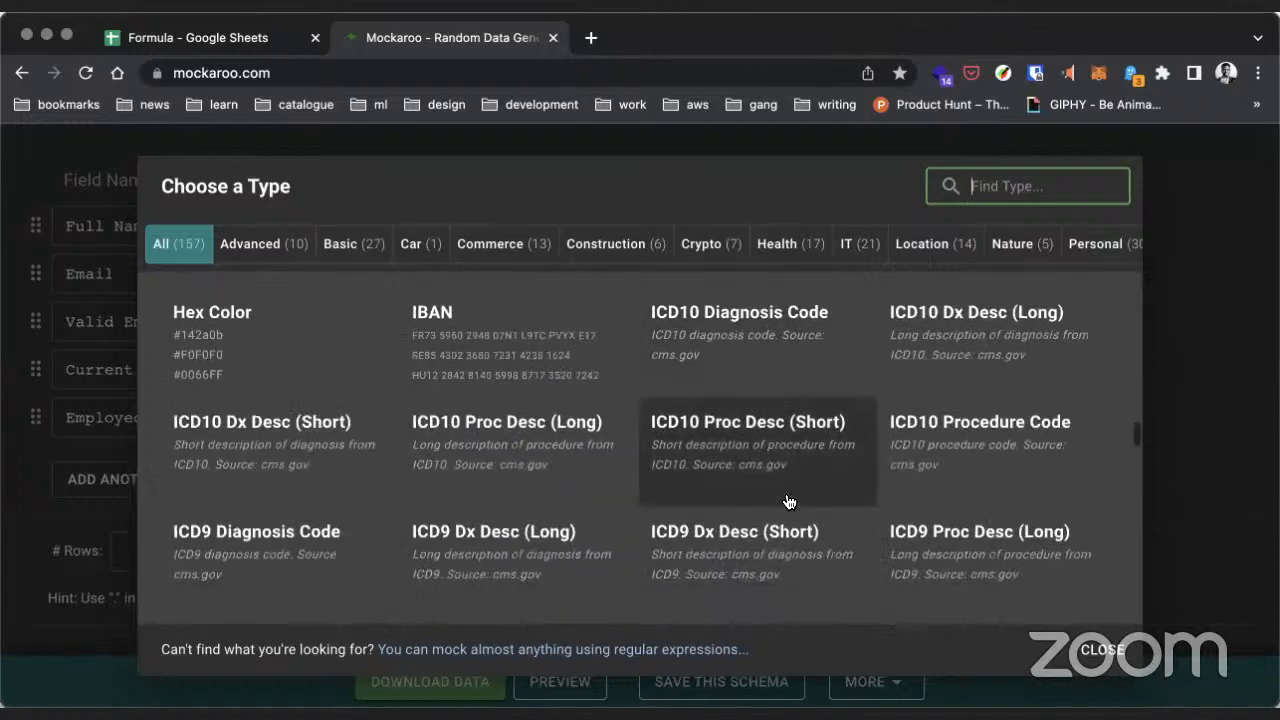
{"action": "scroll", "coordinate": [789, 501], "scroll_direction": "down", "scroll_amount": 10}
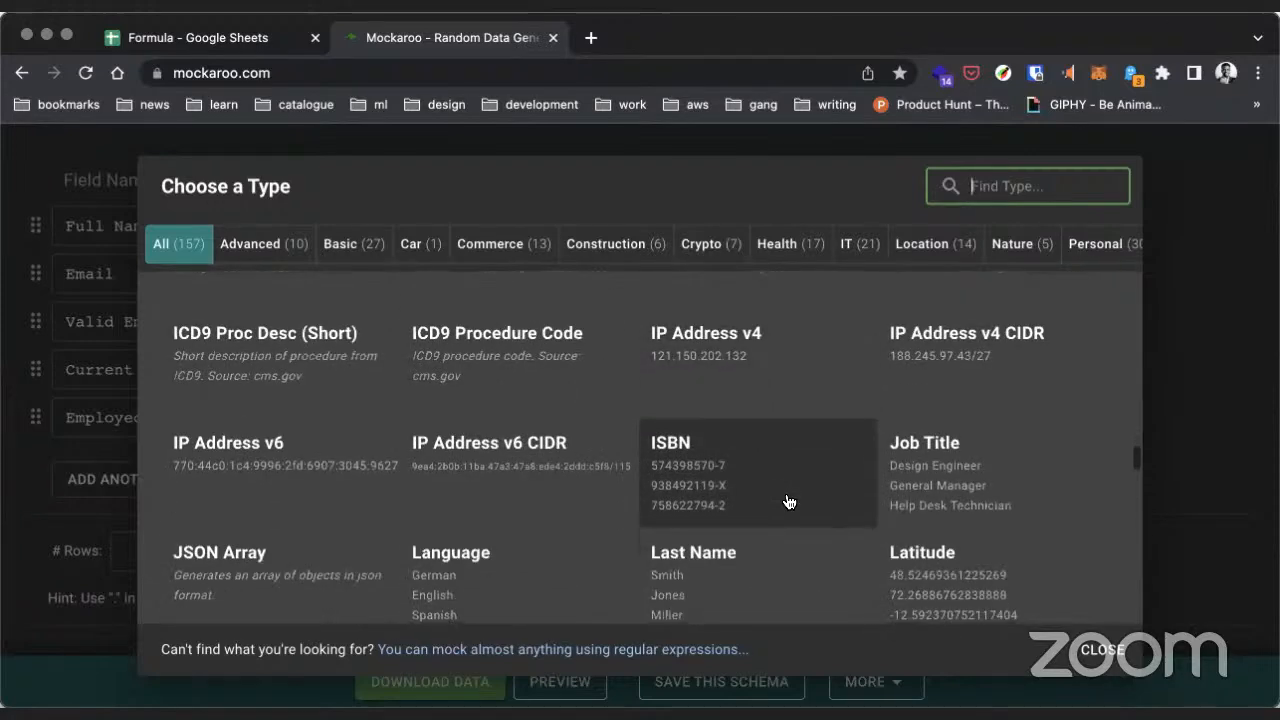
{"action": "scroll", "coordinate": [789, 501], "scroll_direction": "down", "scroll_amount": 2}
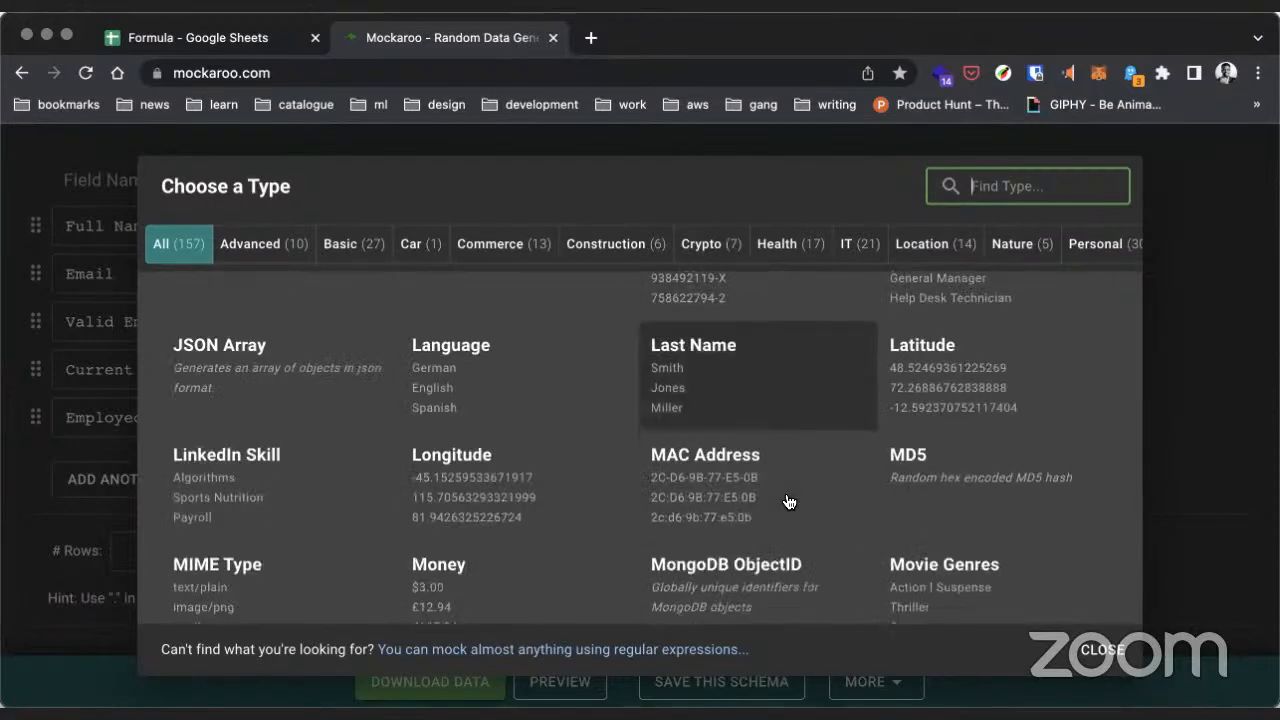
{"action": "scroll", "coordinate": [789, 501], "scroll_direction": "down", "scroll_amount": 5}
{"action": "scroll", "coordinate": [789, 501], "scroll_direction": "down", "scroll_amount": 2}
{"action": "scroll", "coordinate": [789, 501], "scroll_direction": "down", "scroll_amount": 2}
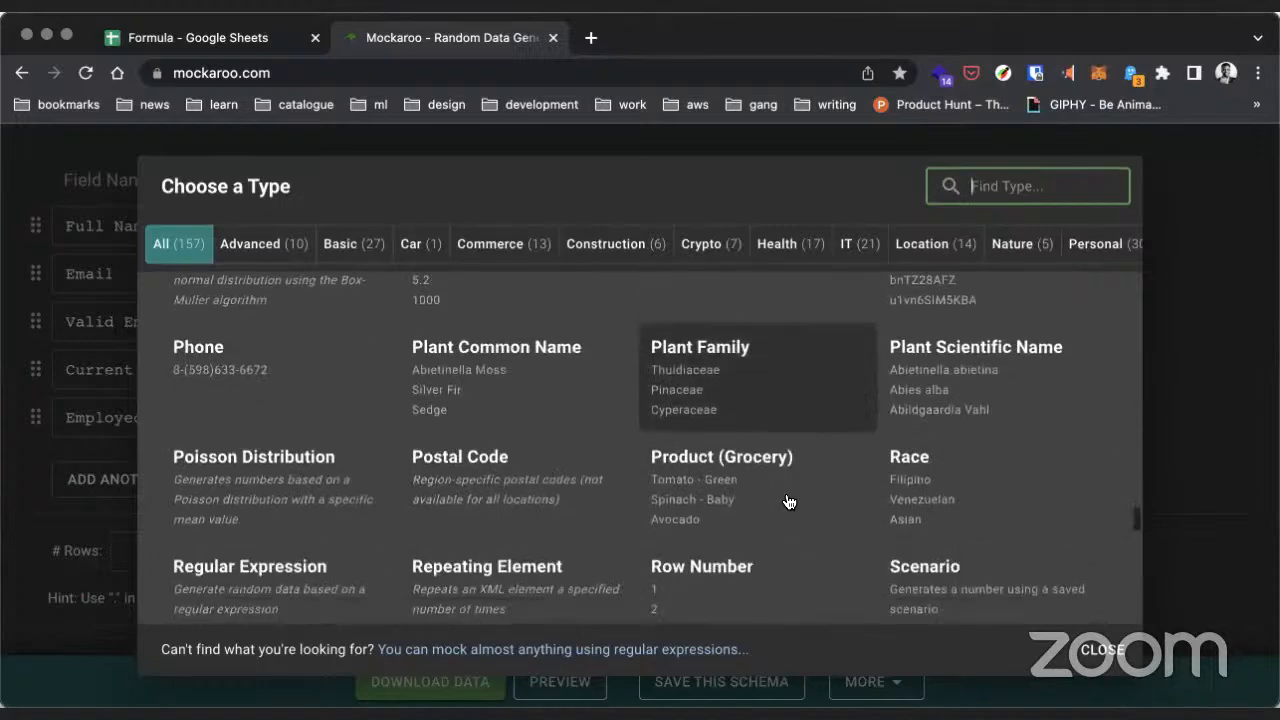
{"action": "scroll", "coordinate": [789, 501], "scroll_direction": "down", "scroll_amount": 5}
{"action": "scroll", "coordinate": [789, 501], "scroll_direction": "down", "scroll_amount": 6}
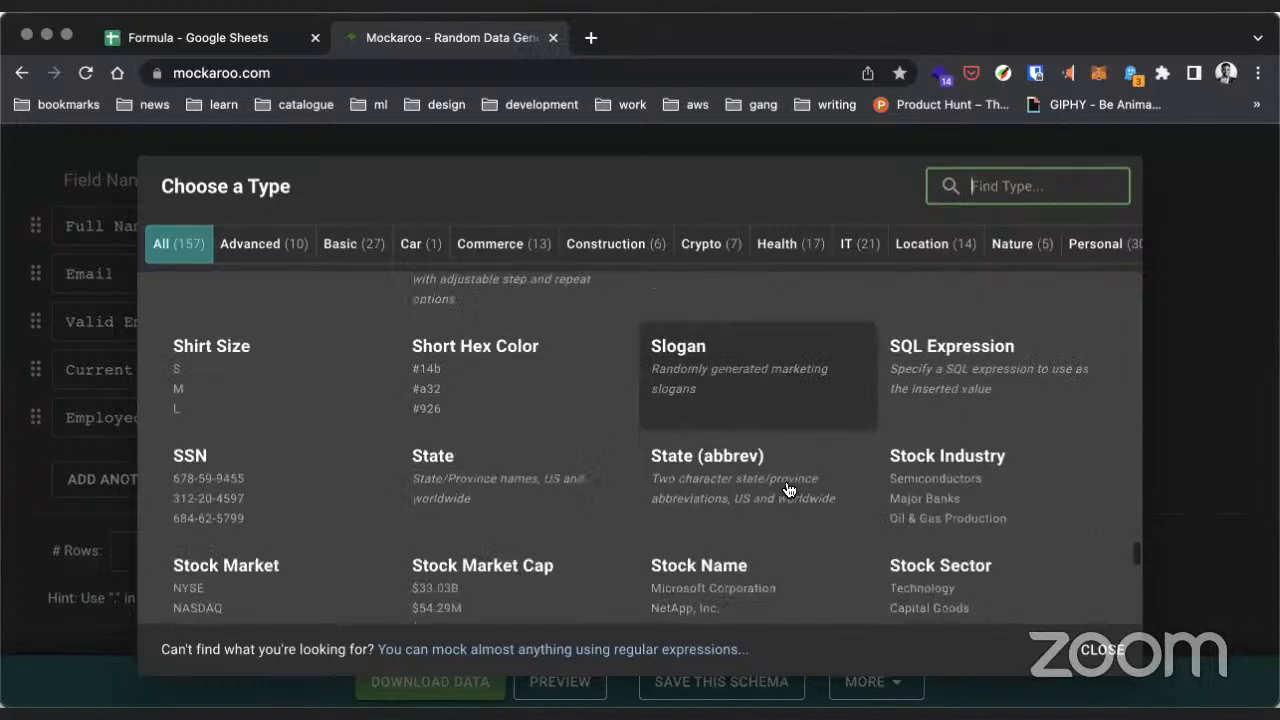
{"action": "scroll", "coordinate": [789, 490], "scroll_direction": "down", "scroll_amount": 7}
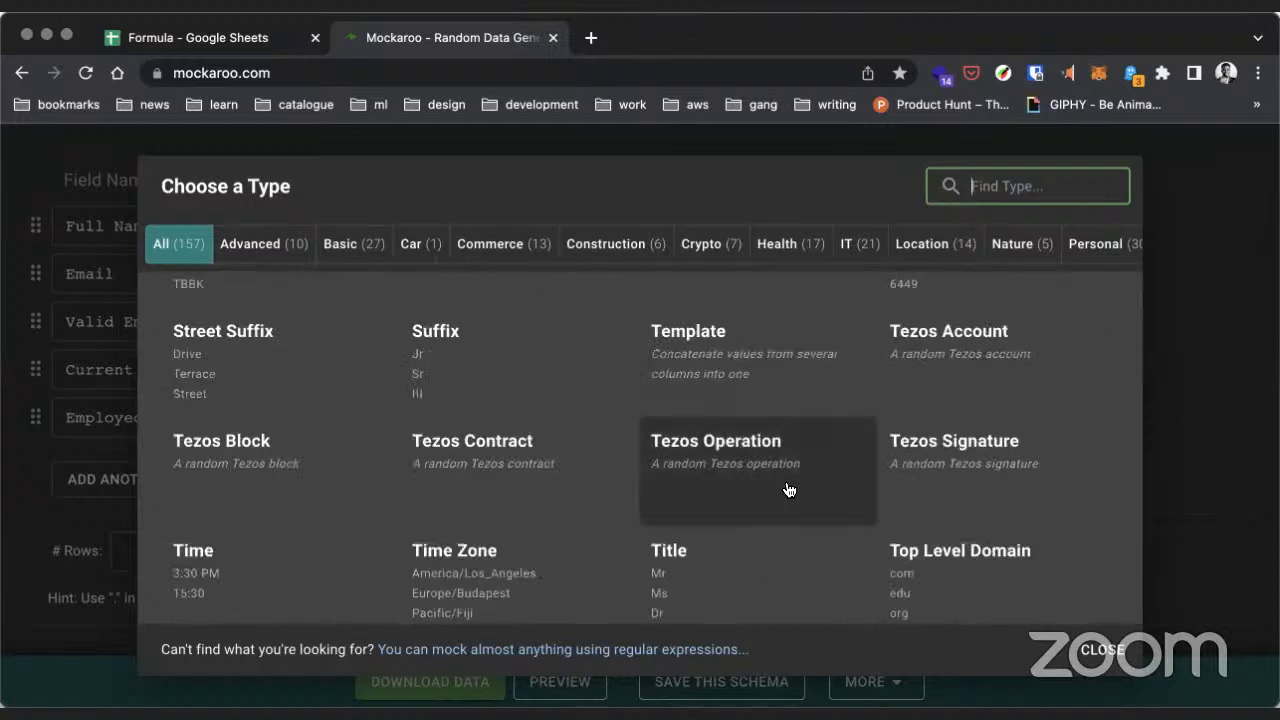
{"action": "scroll", "coordinate": [789, 490], "scroll_direction": "down", "scroll_amount": 1}
{"action": "left_click", "coordinate": [1194, 340]}
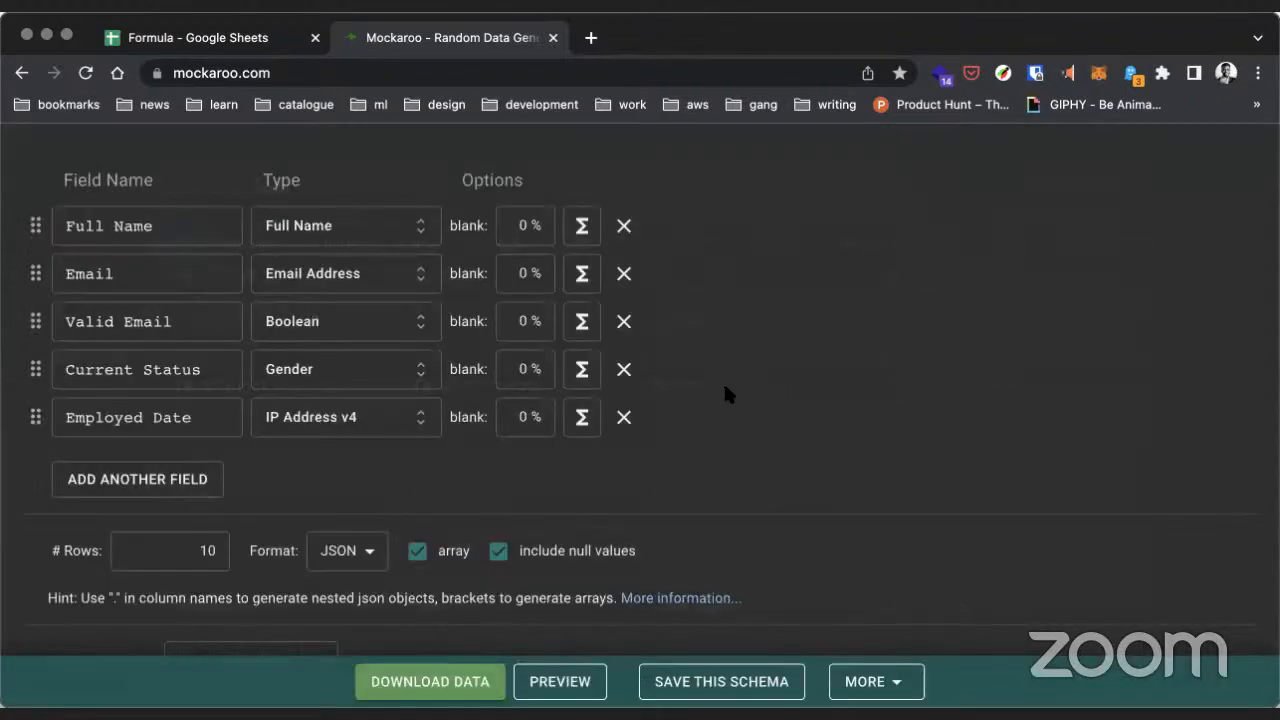
Step: Change the data type of the Employed Date field to Datetime
{"action": "left_click", "coordinate": [345, 420]}
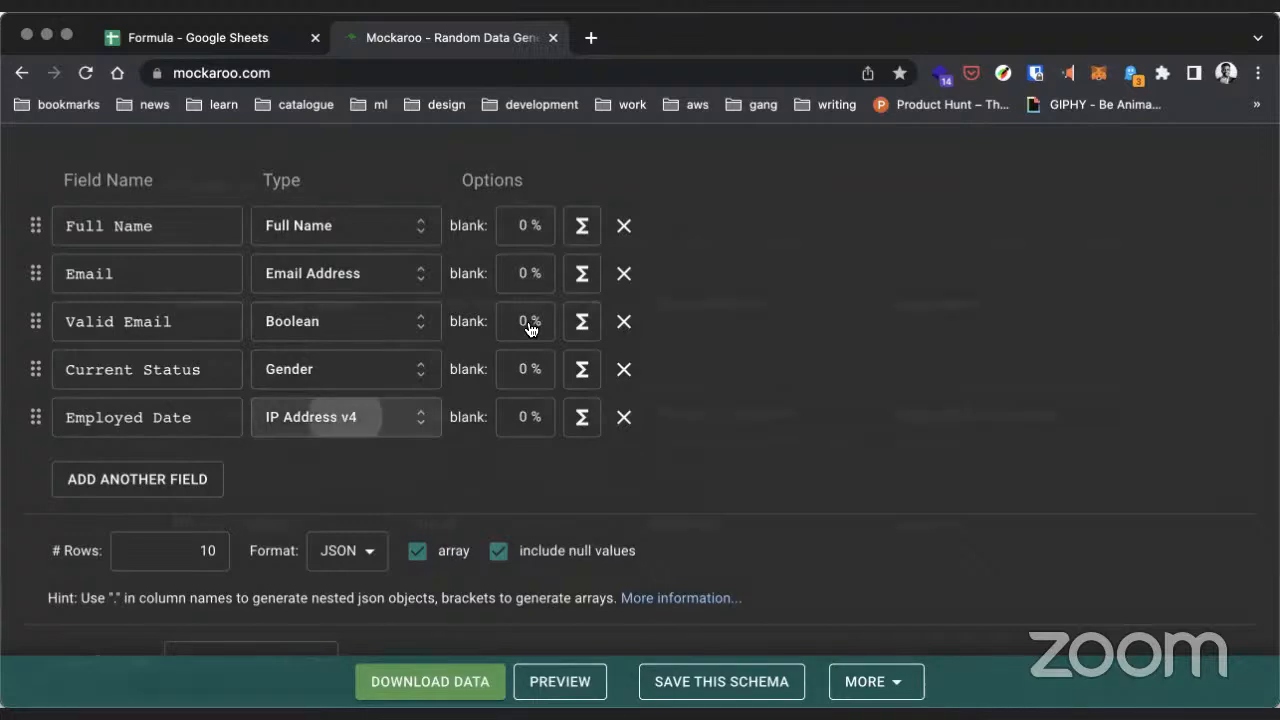
{"action": "type", "text": "date"}
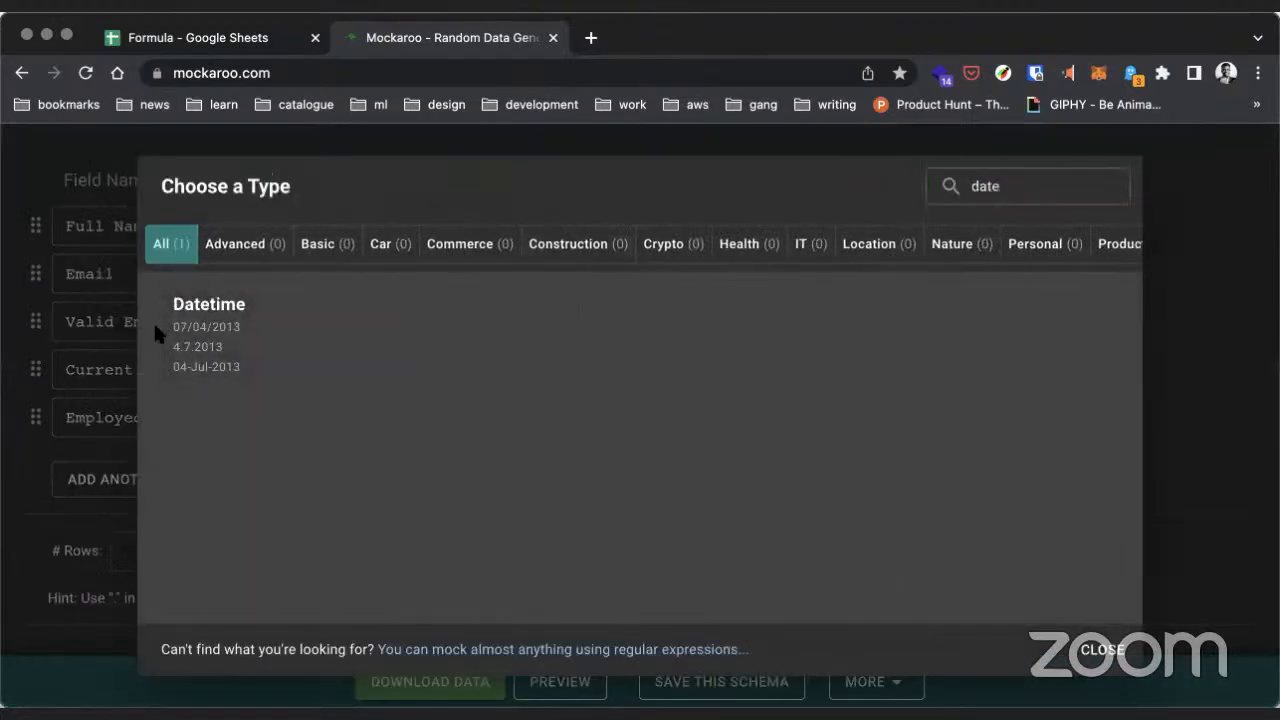
{"action": "left_click", "coordinate": [204, 340]}
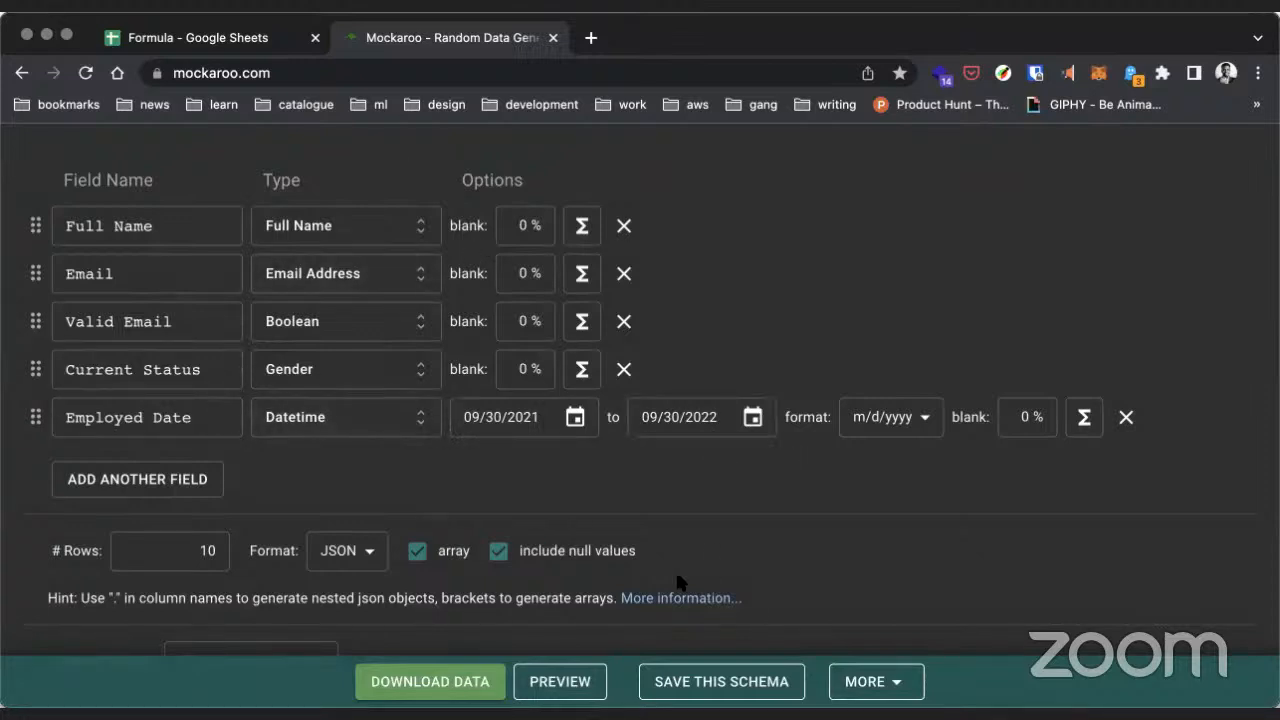
Step: Set the output format to CSV and download the generated mock data
{"action": "scroll", "coordinate": [408, 598], "scroll_direction": "down", "scroll_amount": 2}
{"action": "left_click", "coordinate": [370, 475]}
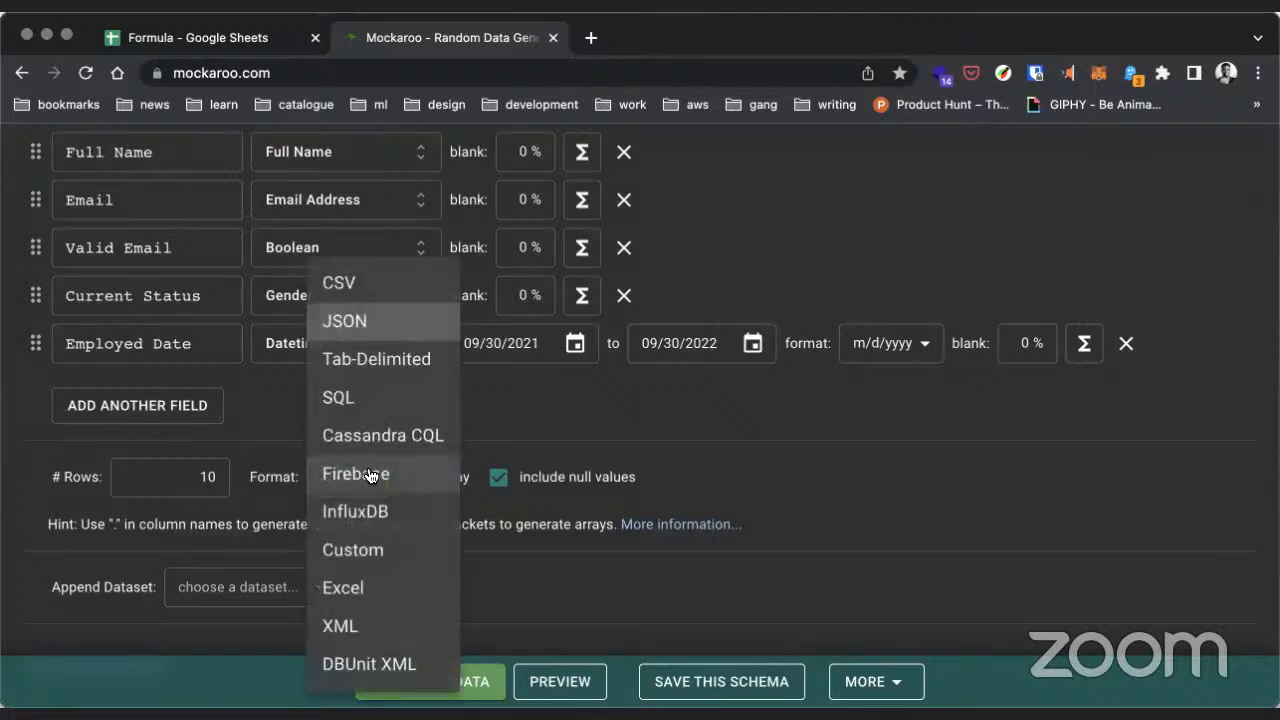
{"action": "left_click", "coordinate": [349, 289]}
{"action": "scroll", "coordinate": [240, 520], "scroll_direction": "down", "scroll_amount": 1}
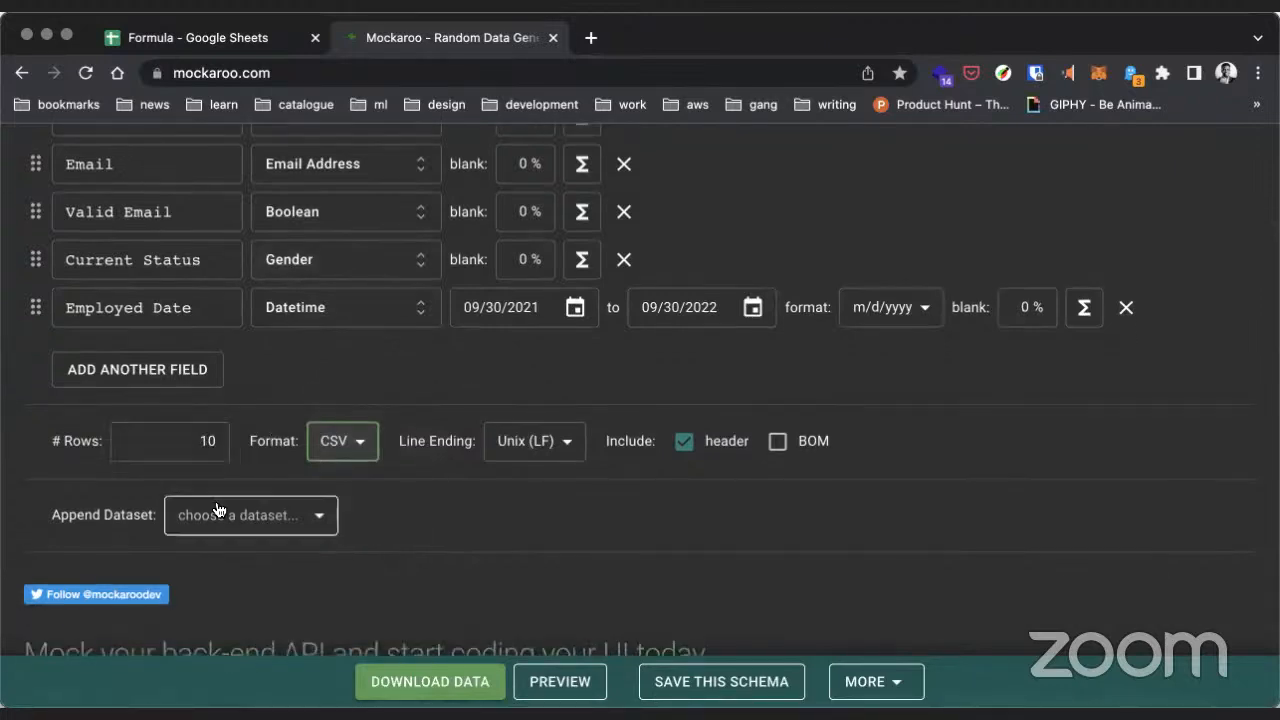
{"action": "scroll", "coordinate": [218, 510], "scroll_direction": "down", "scroll_amount": 2}
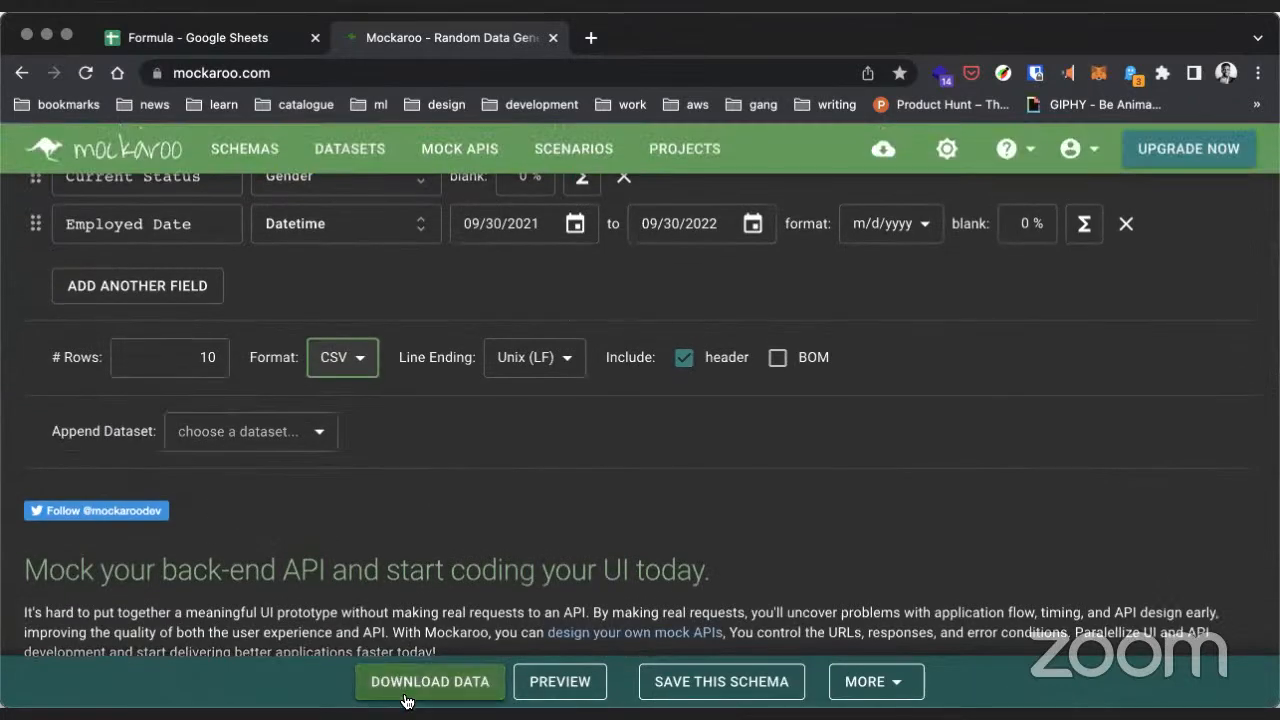
{"action": "left_click", "coordinate": [405, 695]}
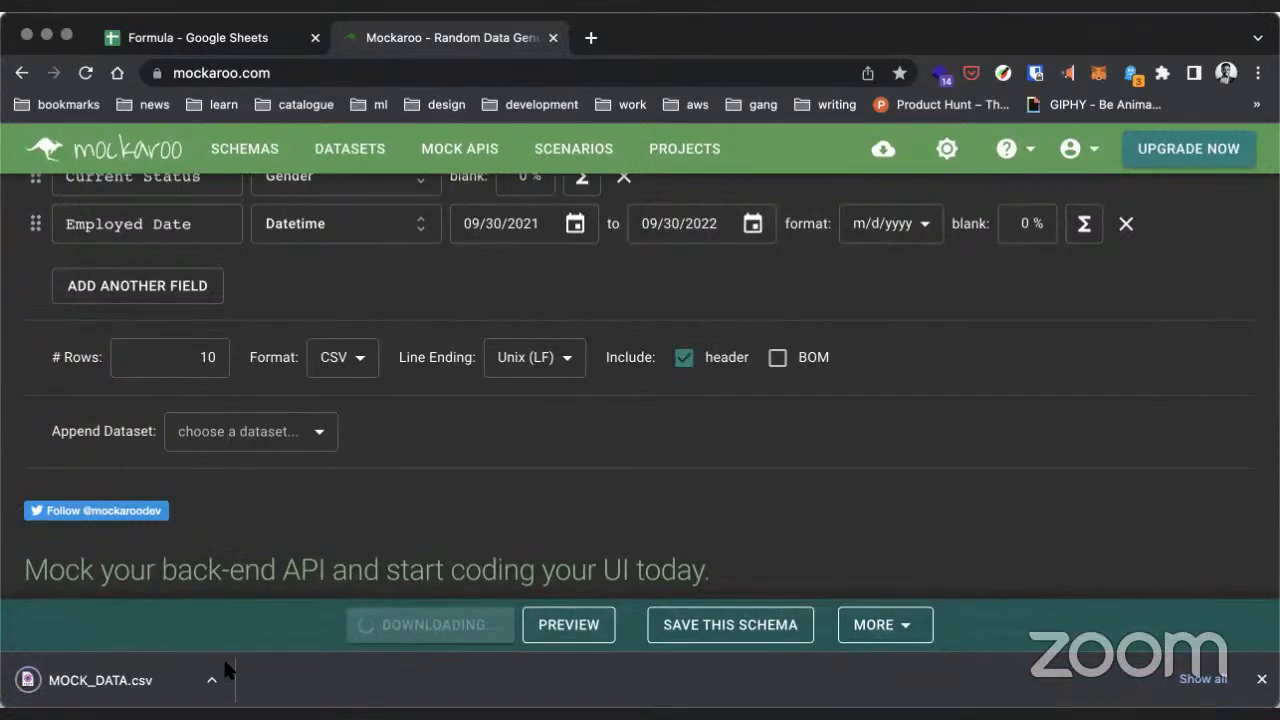
Step: Switch to the Formula spreadsheet in Google Sheets and upload MOCK_DATA.csv from the device for import
{"action": "left_click", "coordinate": [230, 38]}
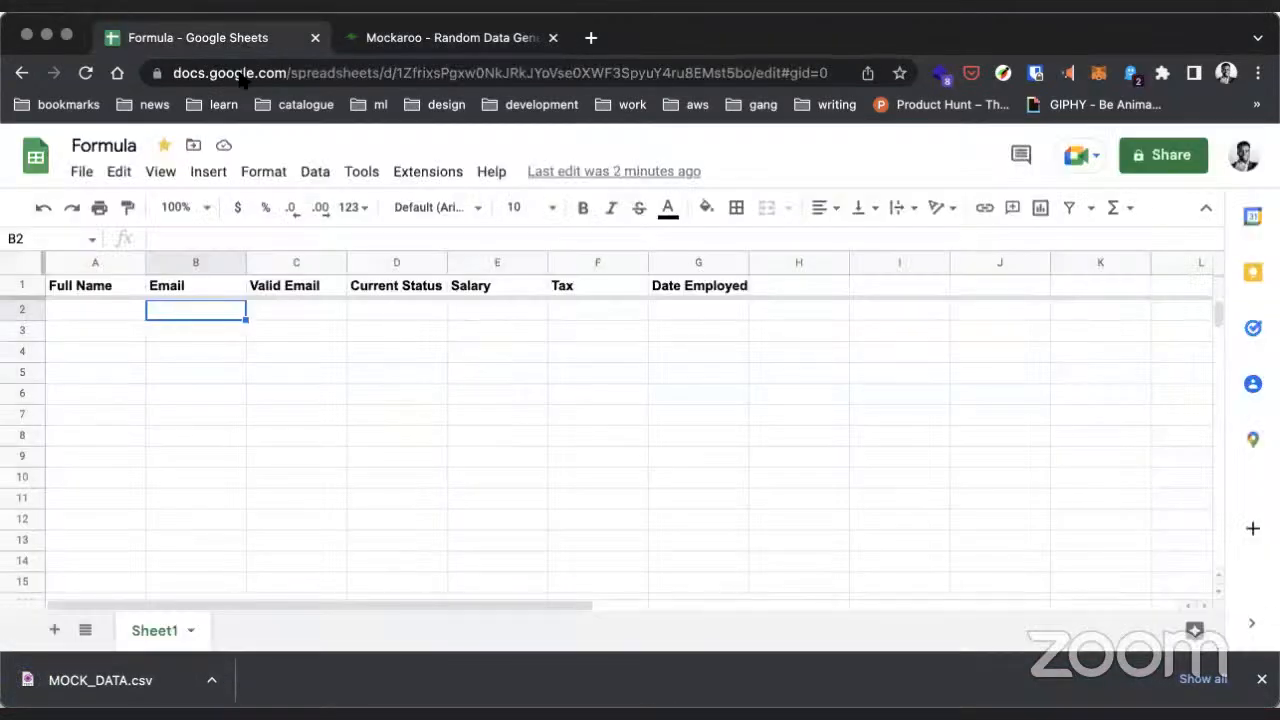
{"action": "left_click", "coordinate": [81, 172]}
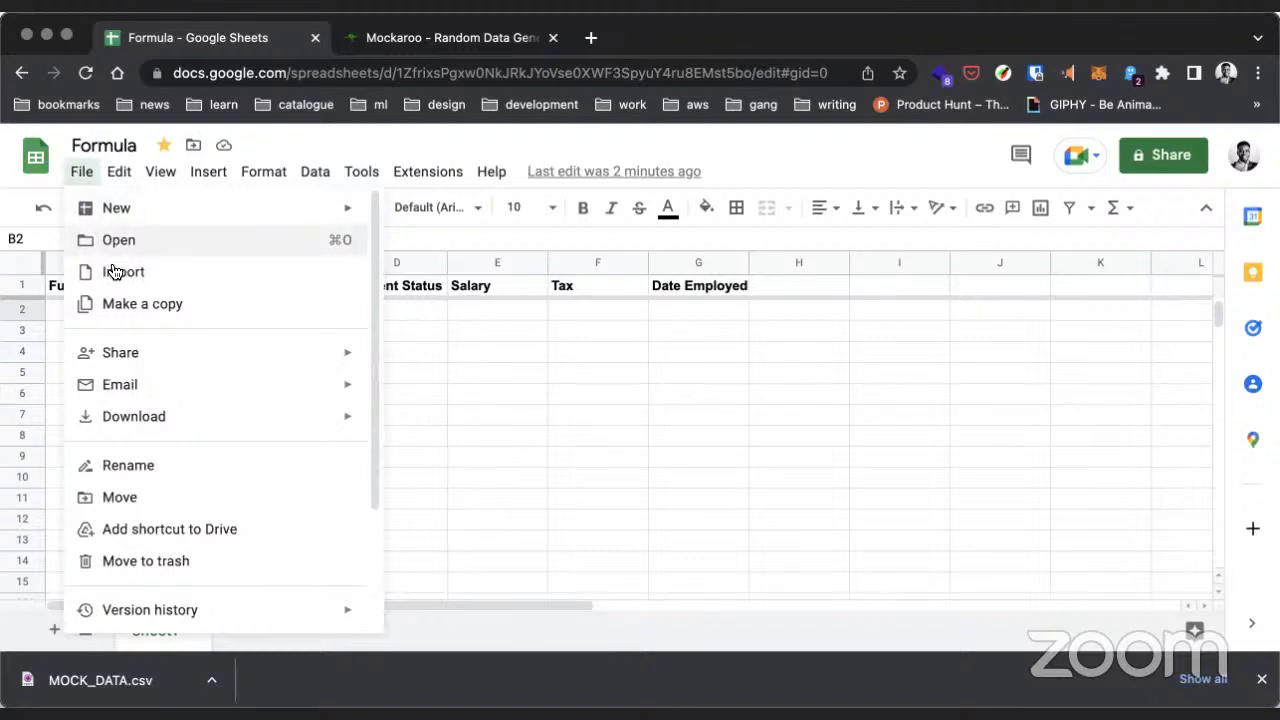
{"action": "left_click", "coordinate": [112, 266]}
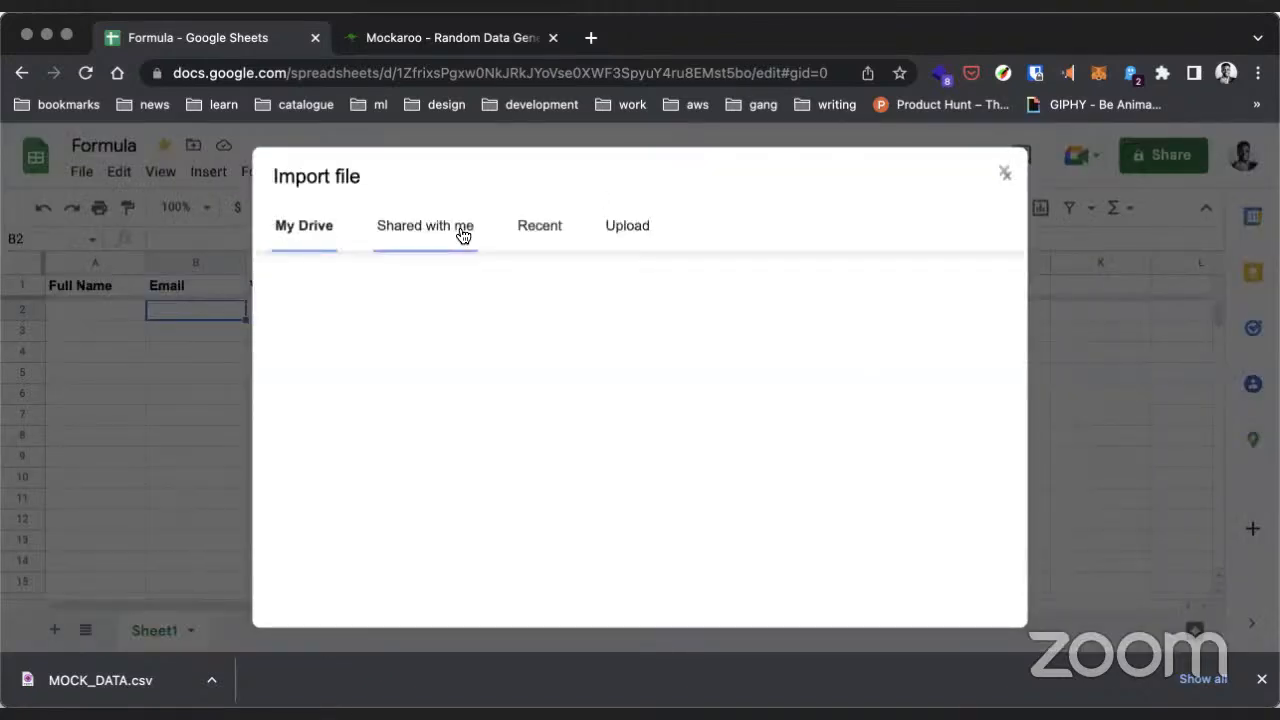
{"action": "left_click", "coordinate": [619, 228]}
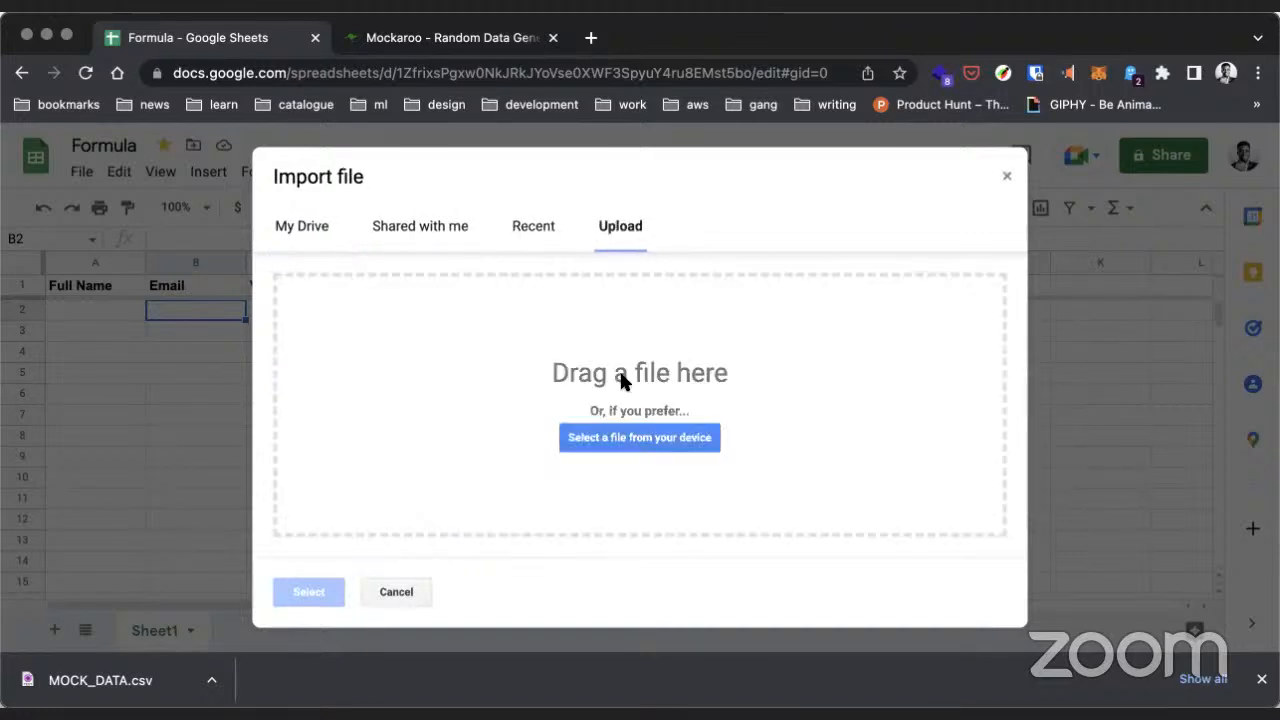
{"action": "left_click", "coordinate": [612, 438]}
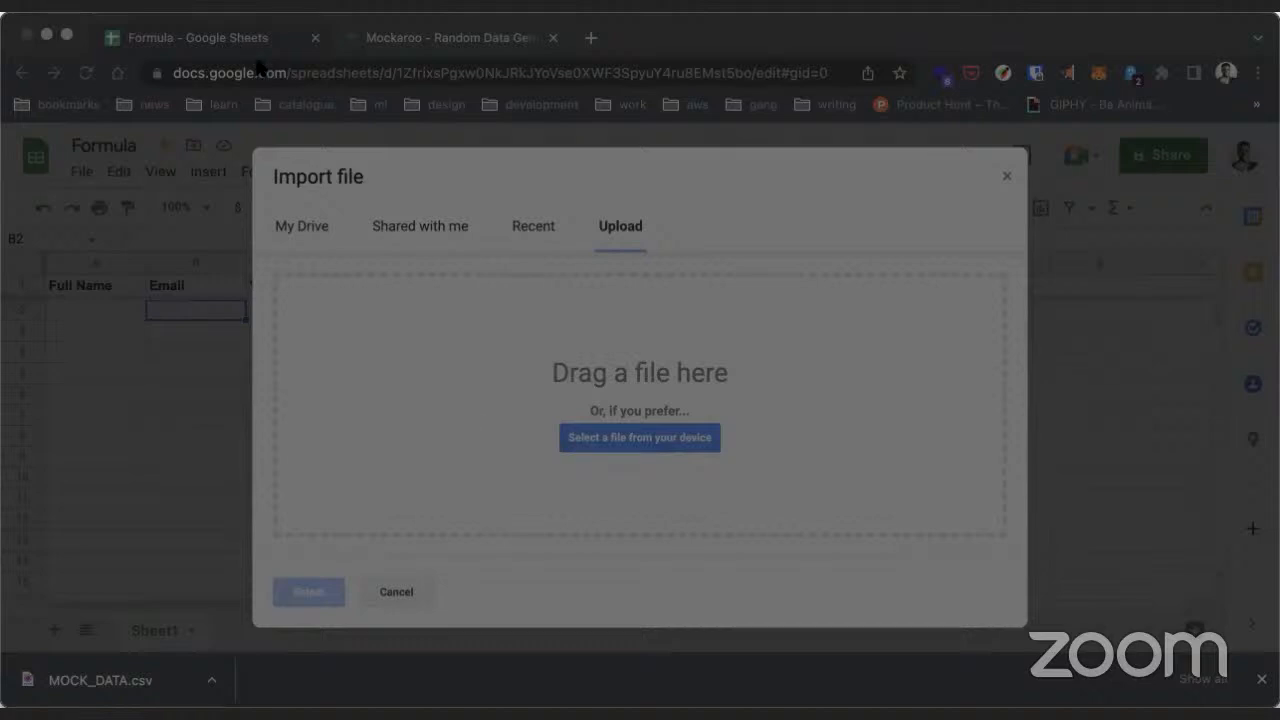
{"action": "left_click", "coordinate": [928, 551]}
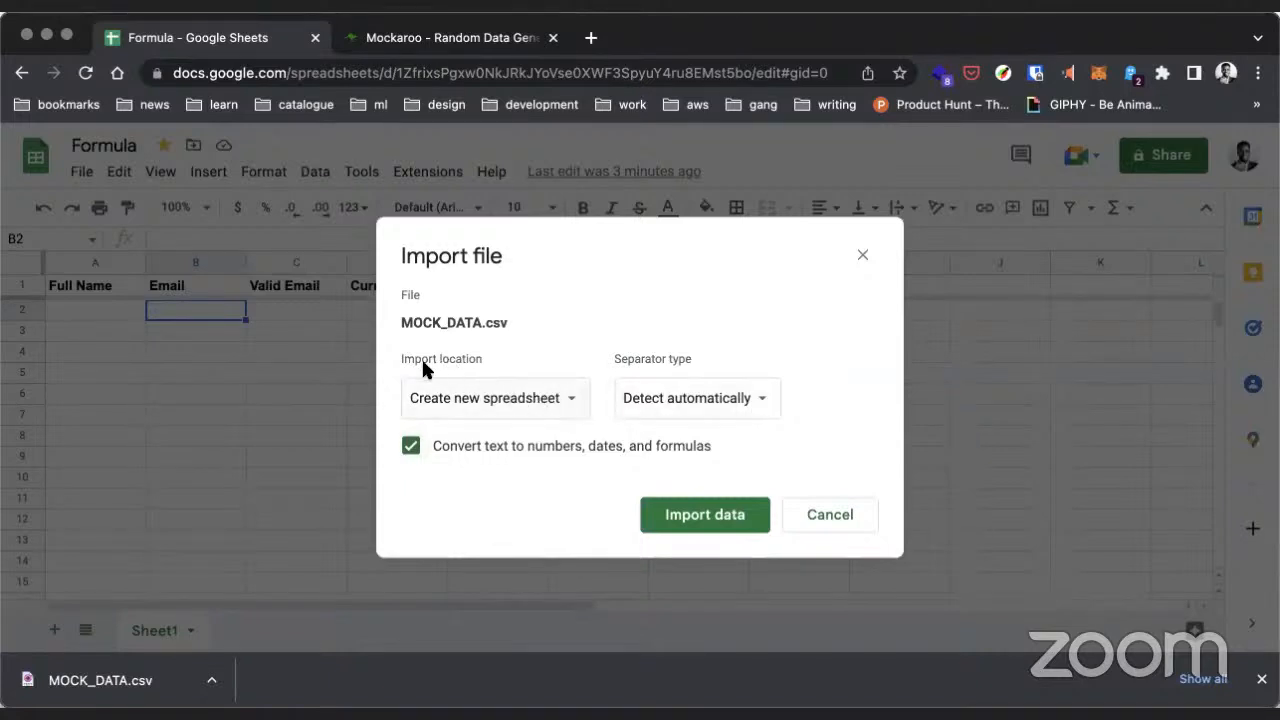
Step: Import the CSV data with the import location set to Append to current sheet
{"action": "left_click", "coordinate": [503, 398]}
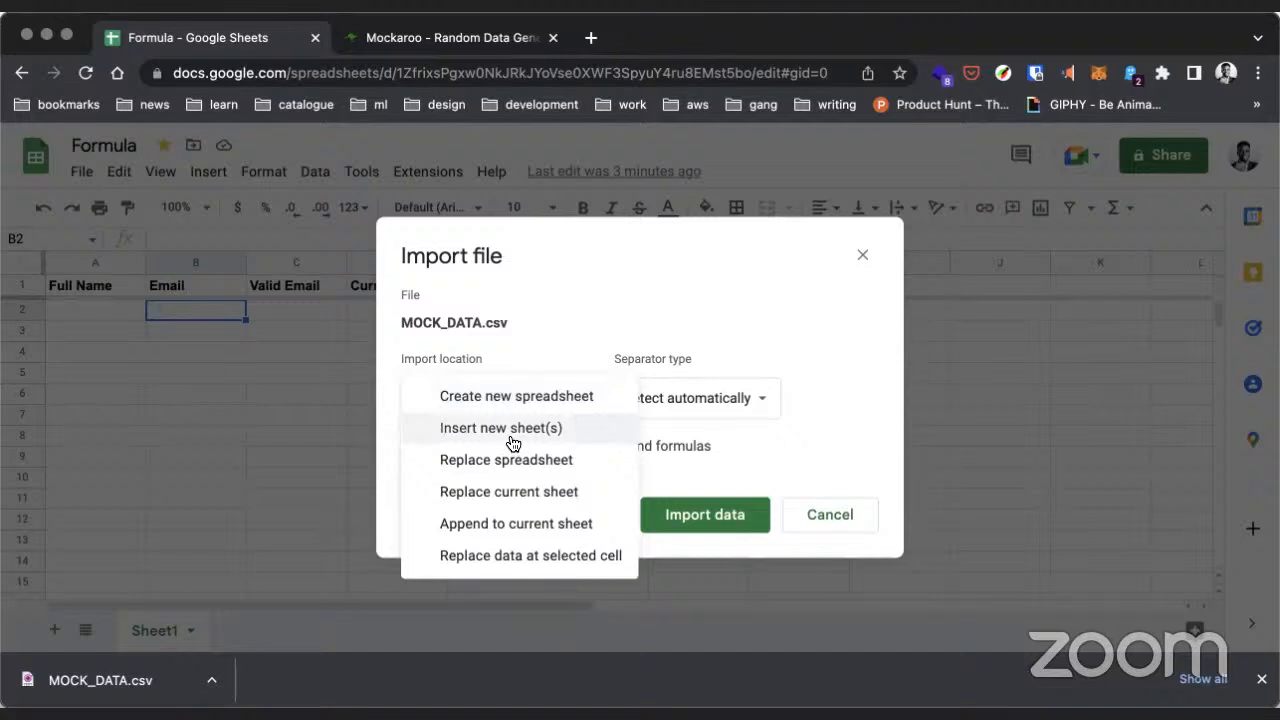
{"action": "left_click", "coordinate": [515, 527]}
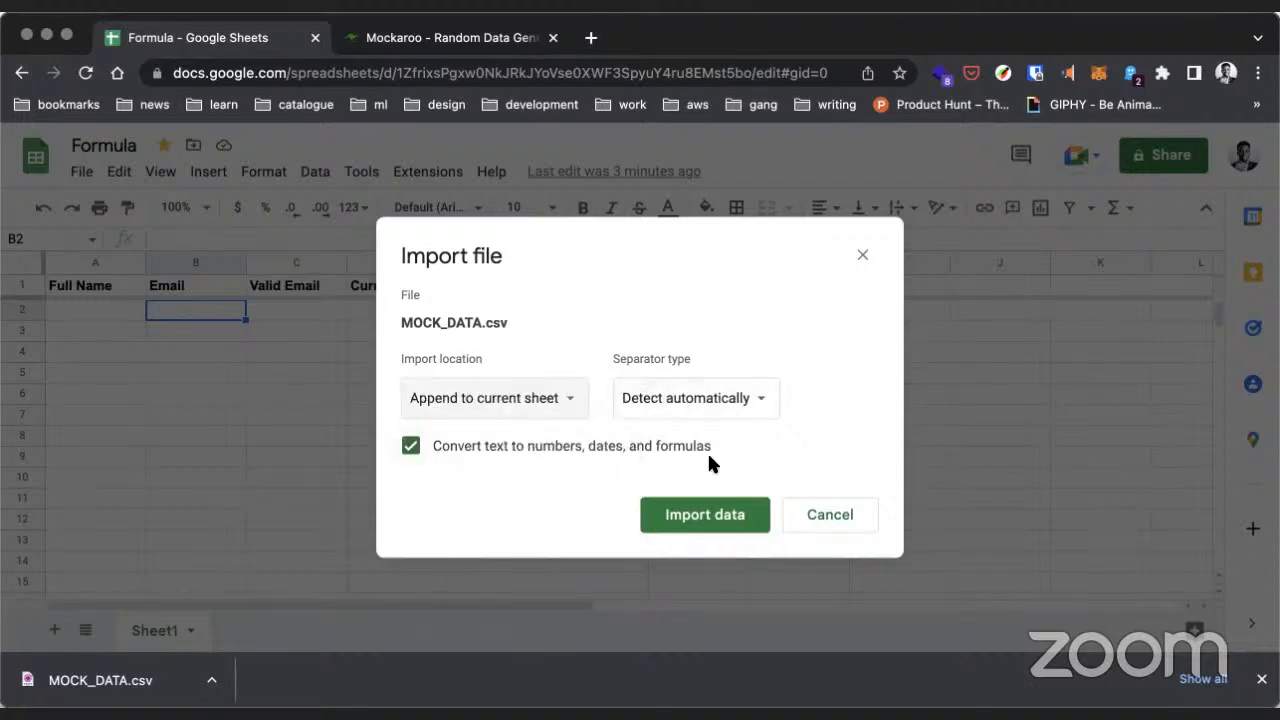
{"action": "left_click", "coordinate": [705, 515]}
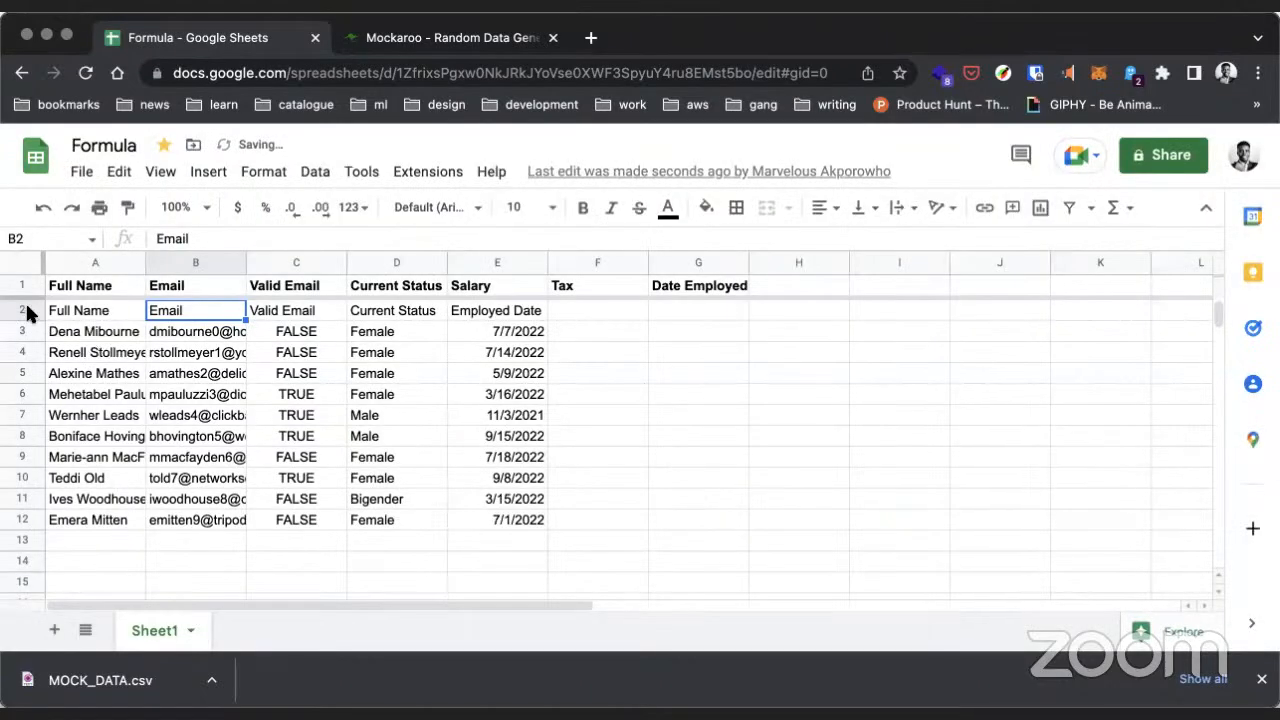
Step: Delete row 2, which holds the duplicate headers from the imported file
{"action": "left_click", "coordinate": [27, 310]}
{"action": "right_click", "coordinate": [27, 312]}
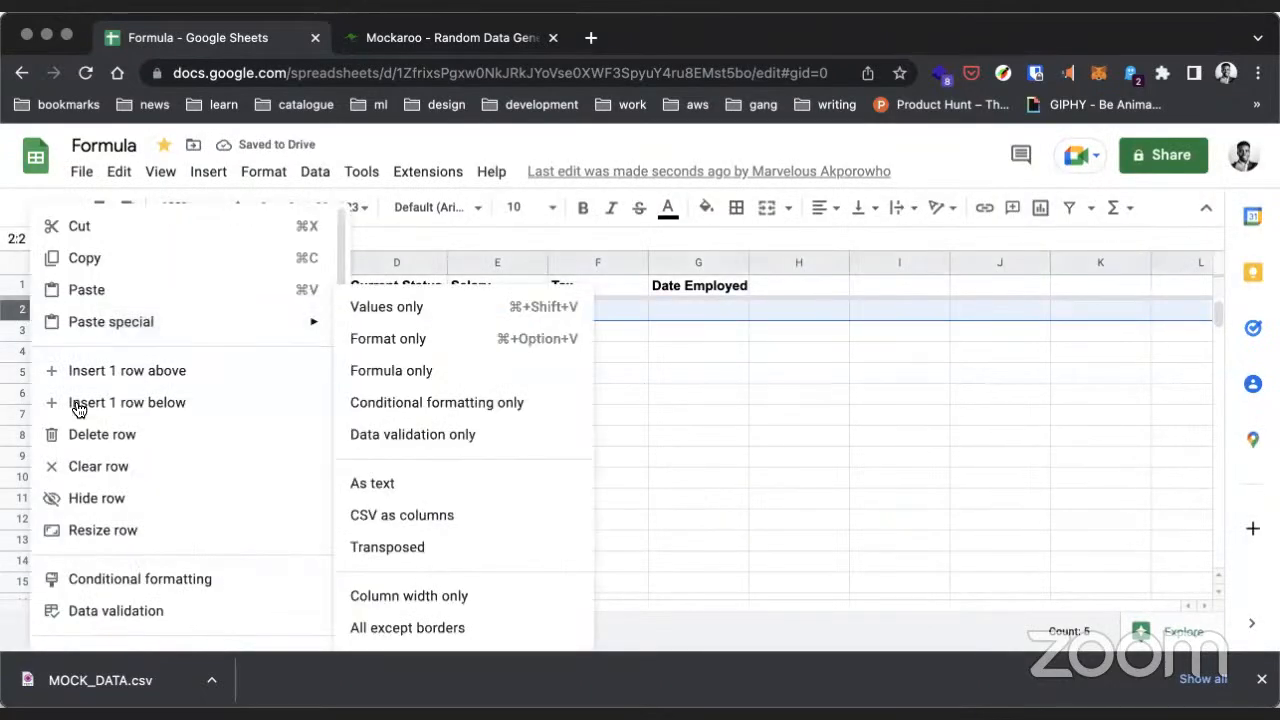
{"action": "left_click", "coordinate": [78, 435]}
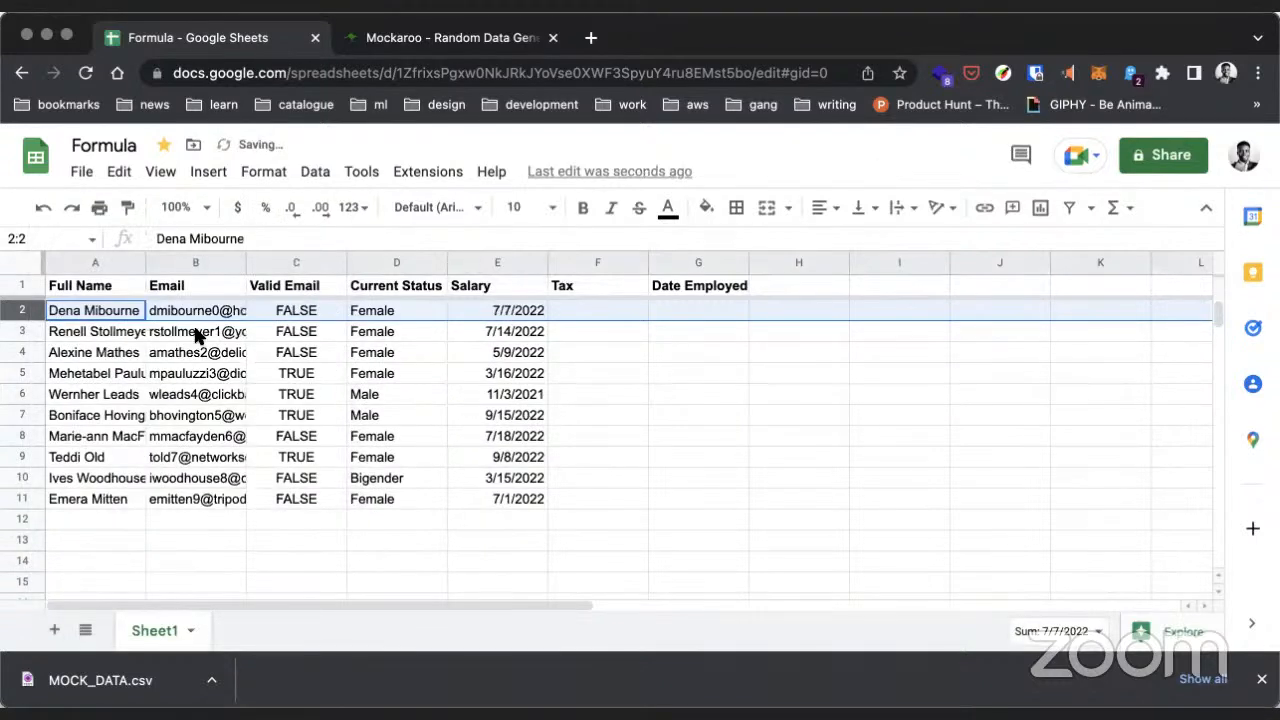
{"action": "left_click", "coordinate": [152, 340]}
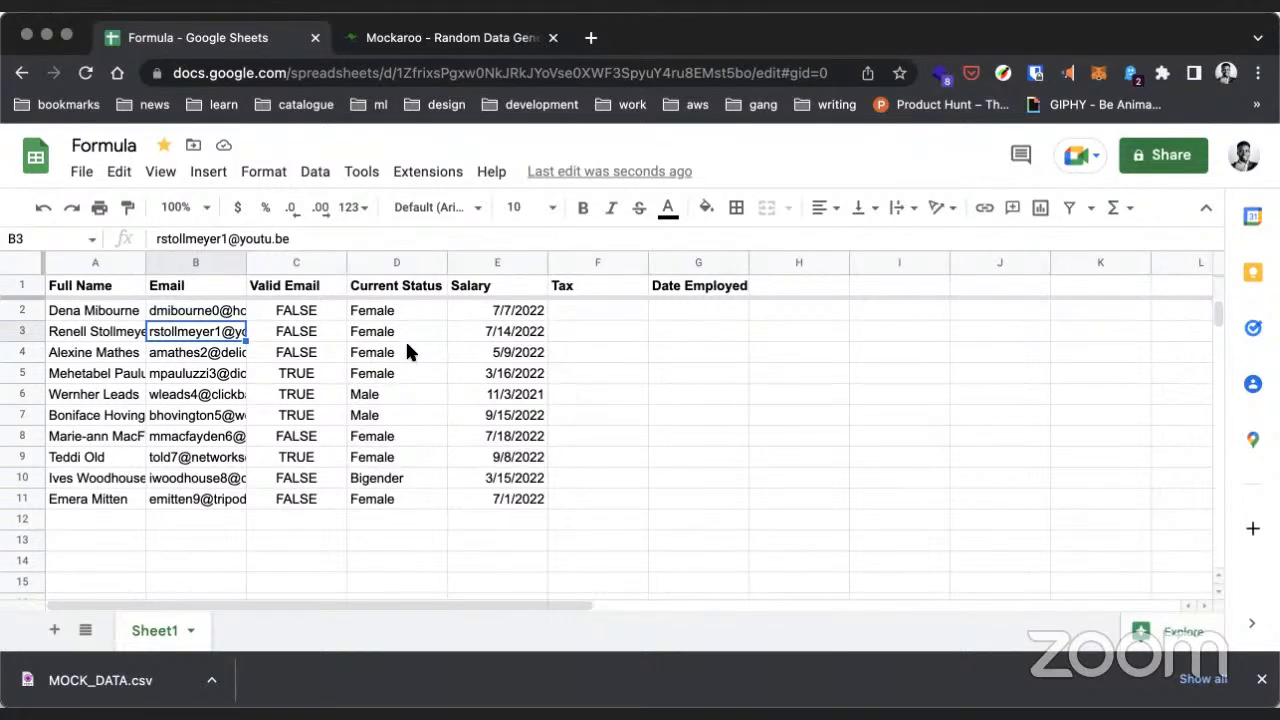
Step: Clear the imported gender values from the Current Status cells D2:D11
{"action": "left_click", "coordinate": [401, 312]}
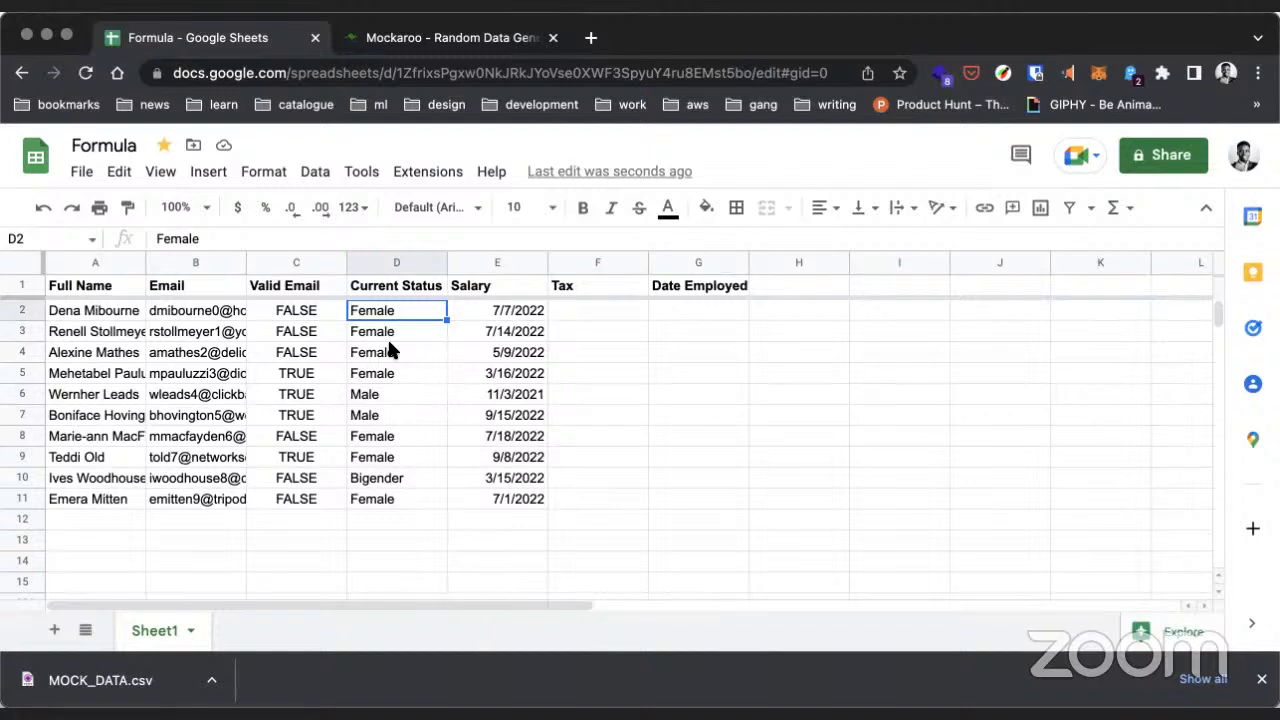
{"action": "left_click", "coordinate": [385, 500], "text": "shift"}
{"action": "key", "text": "Delete"}
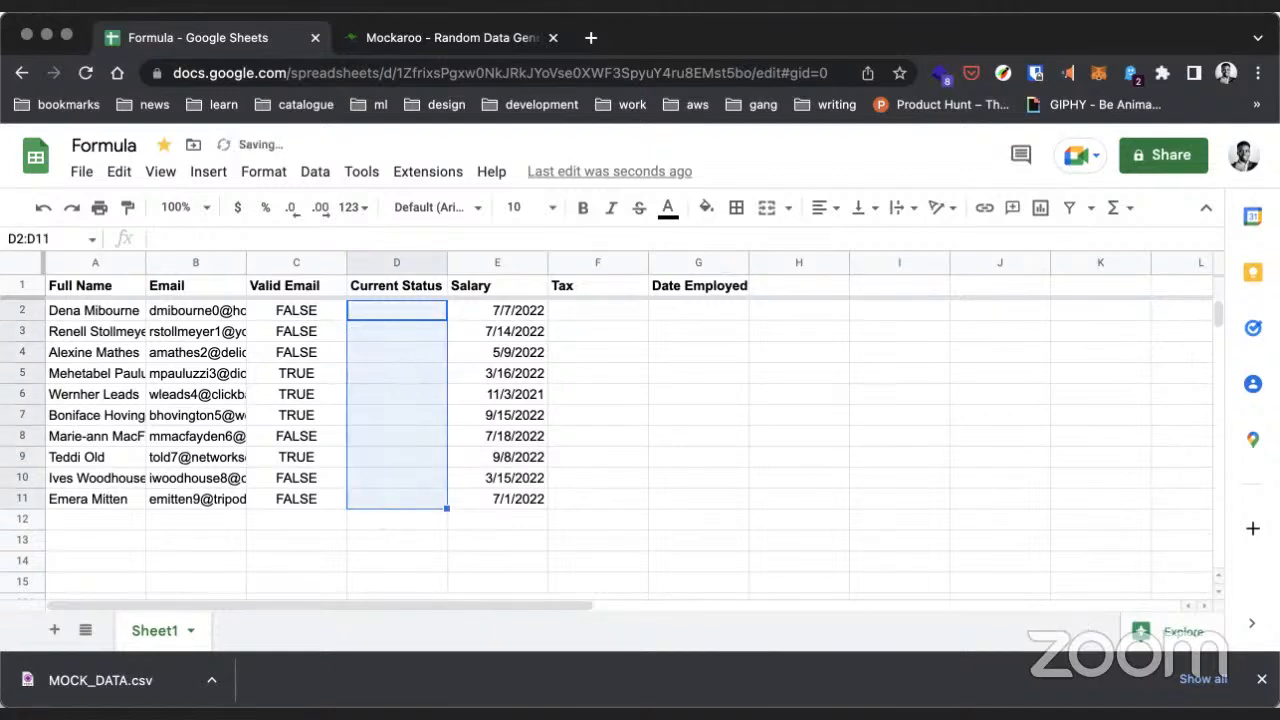
Step: Move the dates in E2:E11 out of the Salary column into the Date Employed column, starting at G2
{"action": "left_click", "coordinate": [467, 415]}
{"action": "left_click", "coordinate": [475, 310]}
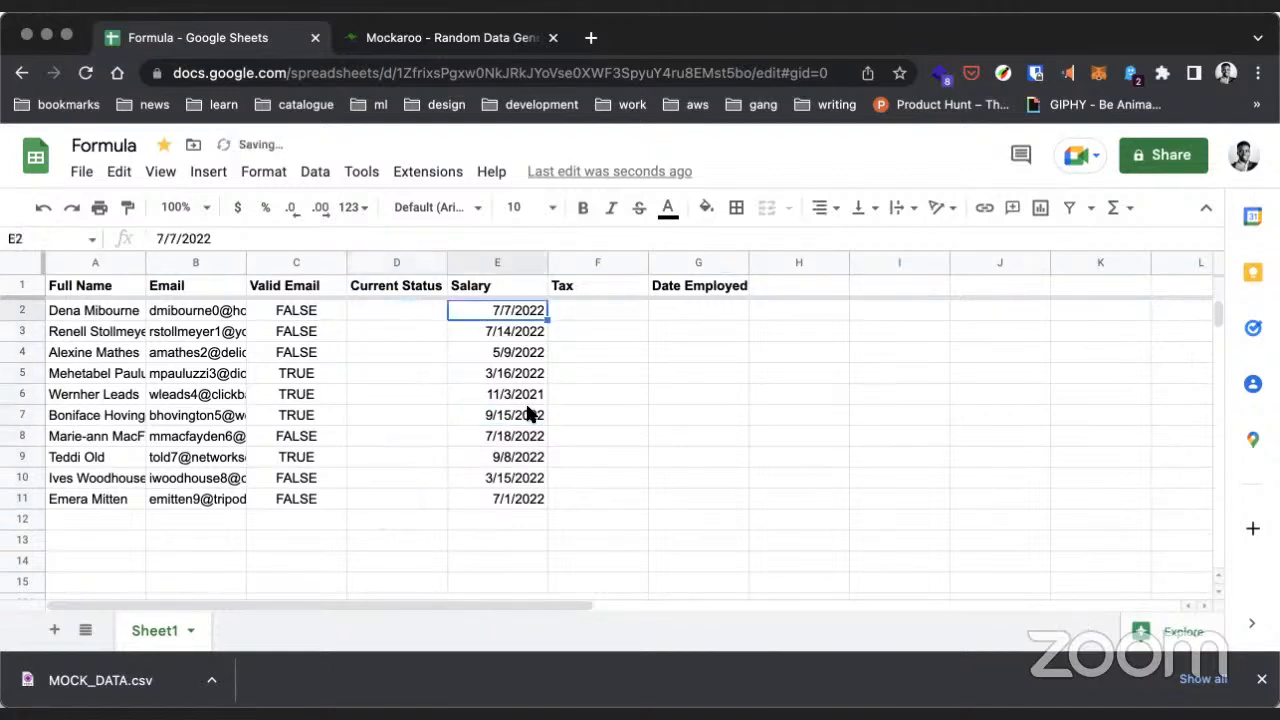
{"action": "left_click", "coordinate": [510, 500], "text": "shift"}
{"action": "left_click_drag", "start_coordinate": [509, 325], "coordinate": [678, 324]}
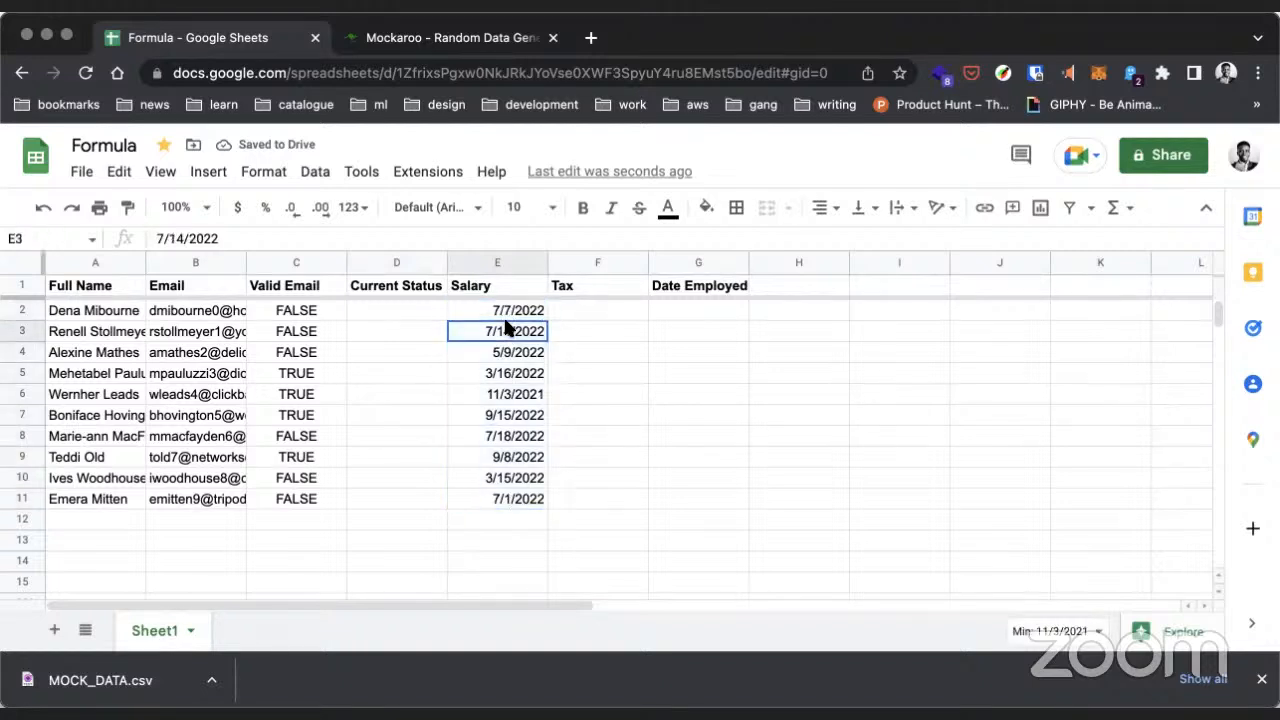
{"action": "left_click", "coordinate": [565, 325]}
{"action": "left_click", "coordinate": [529, 310]}
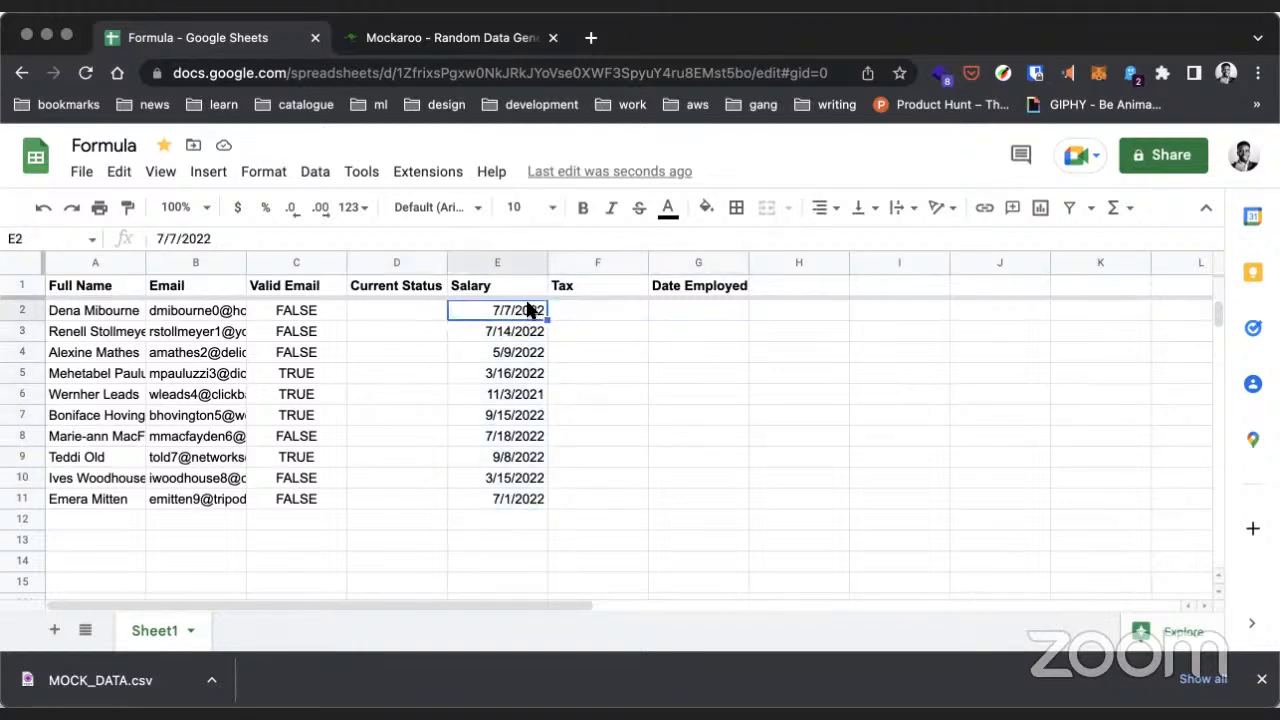
{"action": "left_click", "coordinate": [517, 502], "text": "shift"}
{"action": "key", "text": "super+c"}
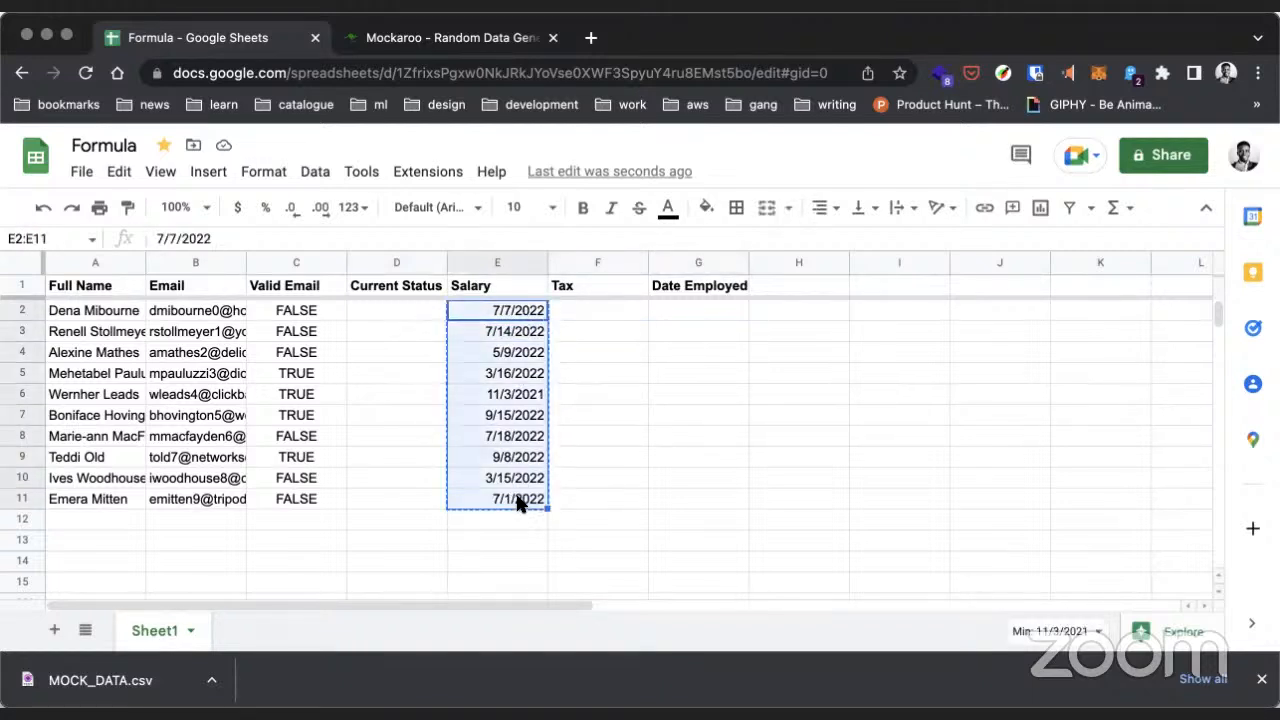
{"action": "left_click", "coordinate": [688, 309]}
{"action": "key", "text": "super+v"}
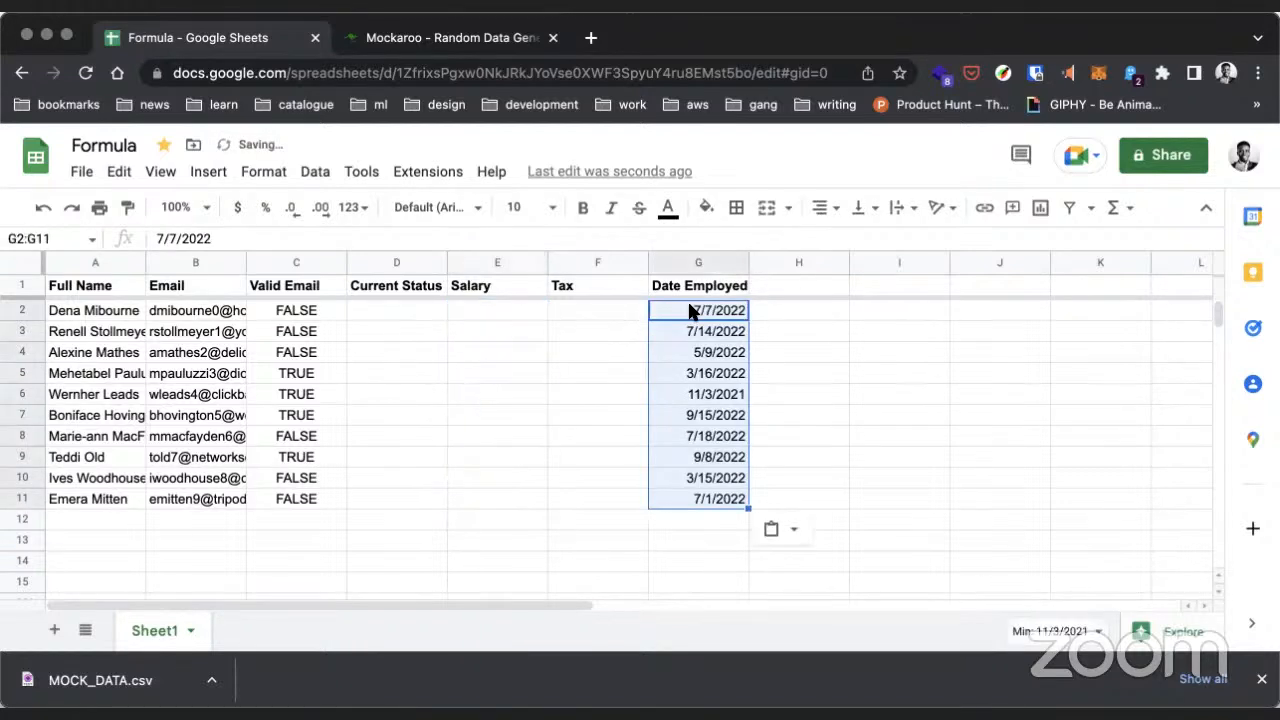
Step: Enter a salary of 100,000 in E2 and fill it down through E11
{"action": "left_click", "coordinate": [590, 311]}
{"action": "left_click", "coordinate": [490, 312]}
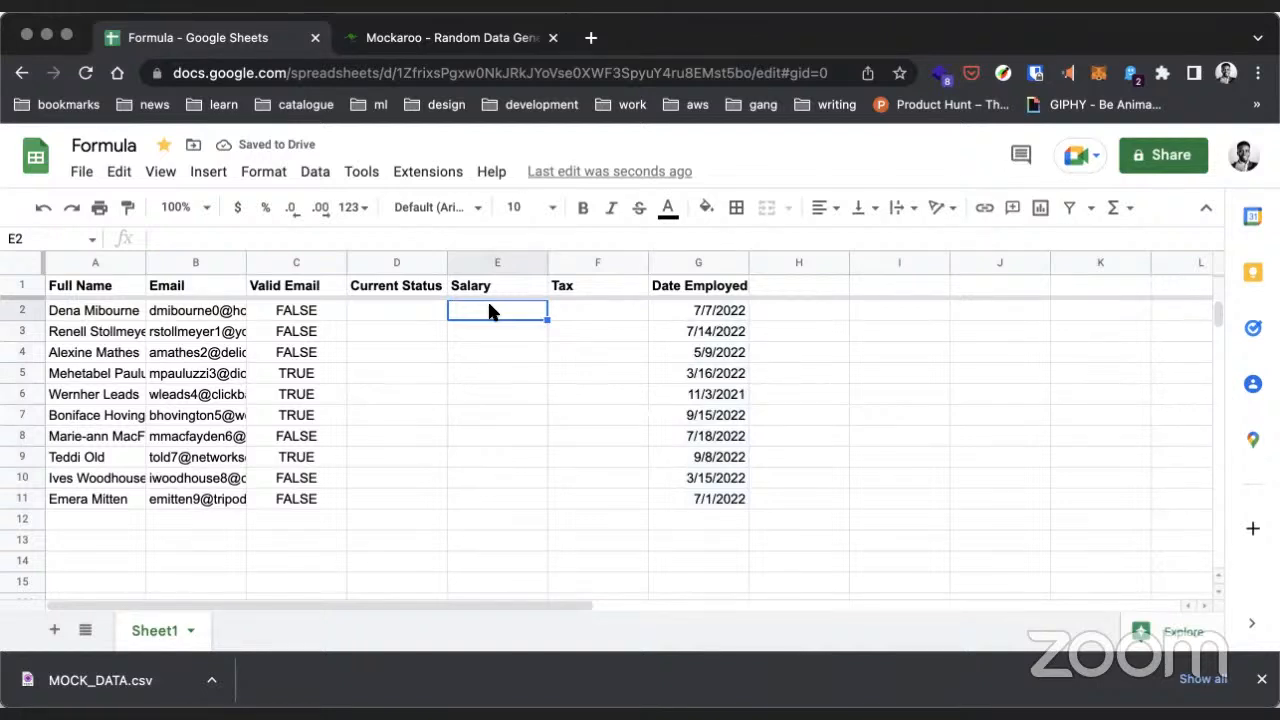
{"action": "type", "text": "100,000"}
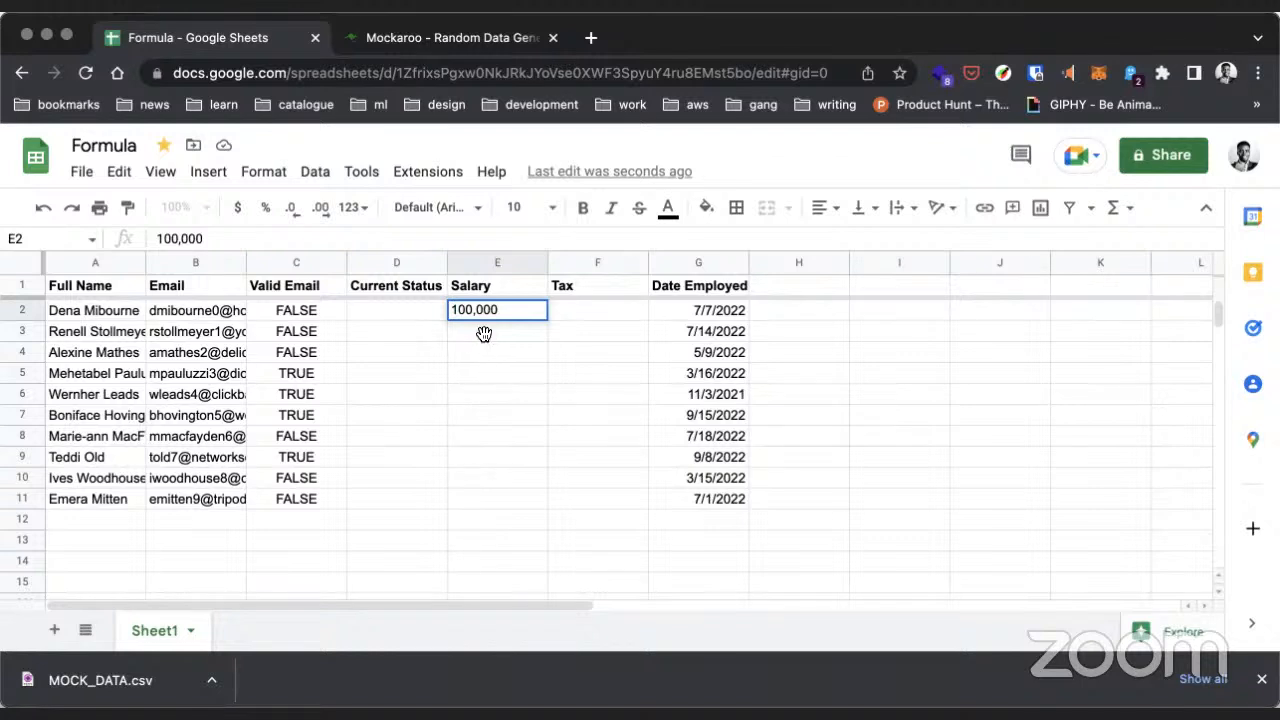
{"action": "key", "text": "Return"}
{"action": "left_click", "coordinate": [495, 310]}
{"action": "left_click_drag", "start_coordinate": [545, 316], "coordinate": [549, 497]}
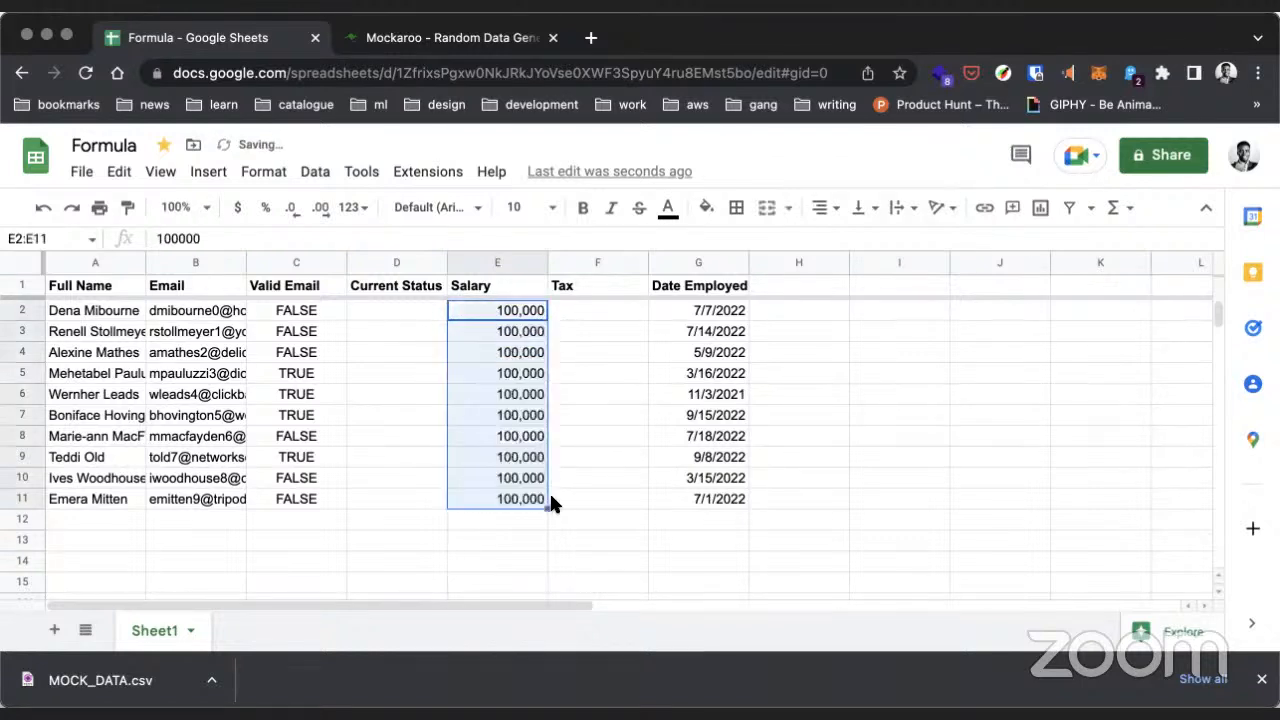
Step: Change the salary in E5 to 200000
{"action": "left_click", "coordinate": [555, 375]}
{"action": "left_click", "coordinate": [508, 373]}
{"action": "key", "text": "Return"}
{"action": "key", "text": "Left"}
{"action": "key", "text": "Left"}
{"action": "key", "text": "Left"}
{"action": "key", "text": "Left"}
{"action": "key", "text": "BackSpace"}
{"action": "type", "text": "2"}
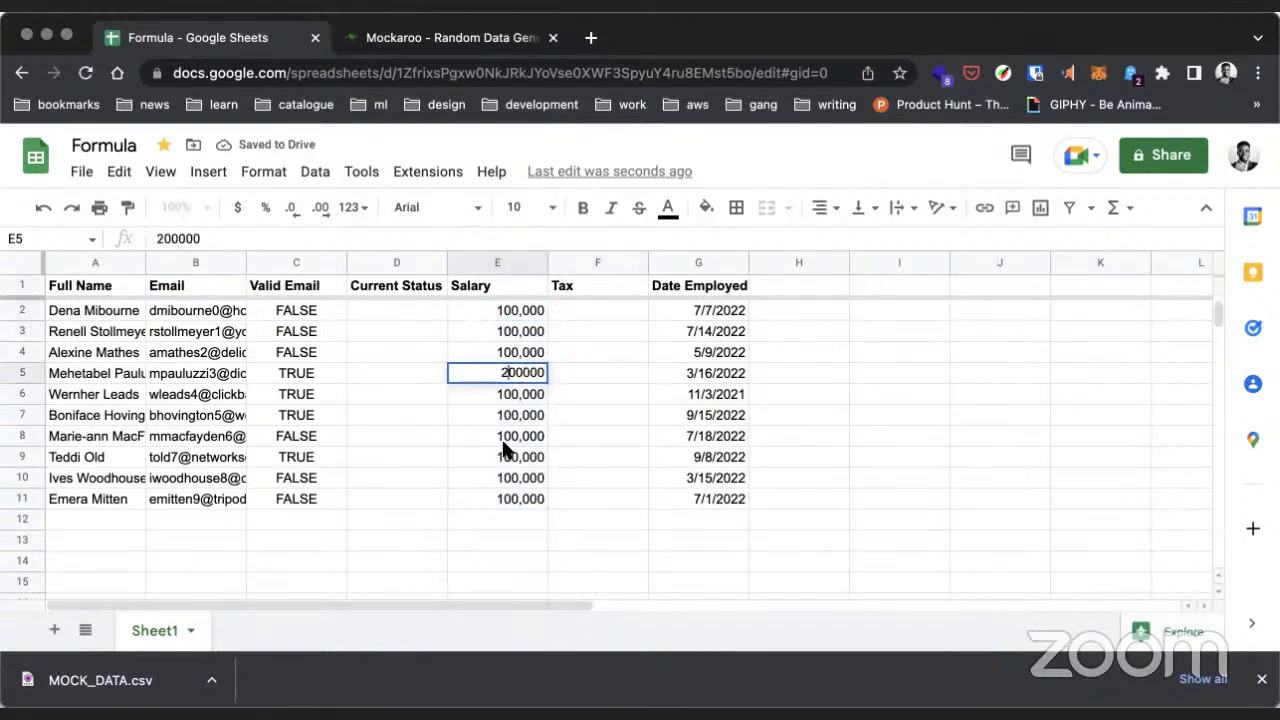
Step: Change the salary in E8 to 500000
{"action": "double_click", "coordinate": [506, 437]}
{"action": "key", "text": "Left"}
{"action": "key", "text": "Left"}
{"action": "key", "text": "Left"}
{"action": "key", "text": "Left"}
{"action": "key", "text": "Left"}
{"action": "key", "text": "BackSpace"}
{"action": "type", "text": "5"}
{"action": "key", "text": "Return"}
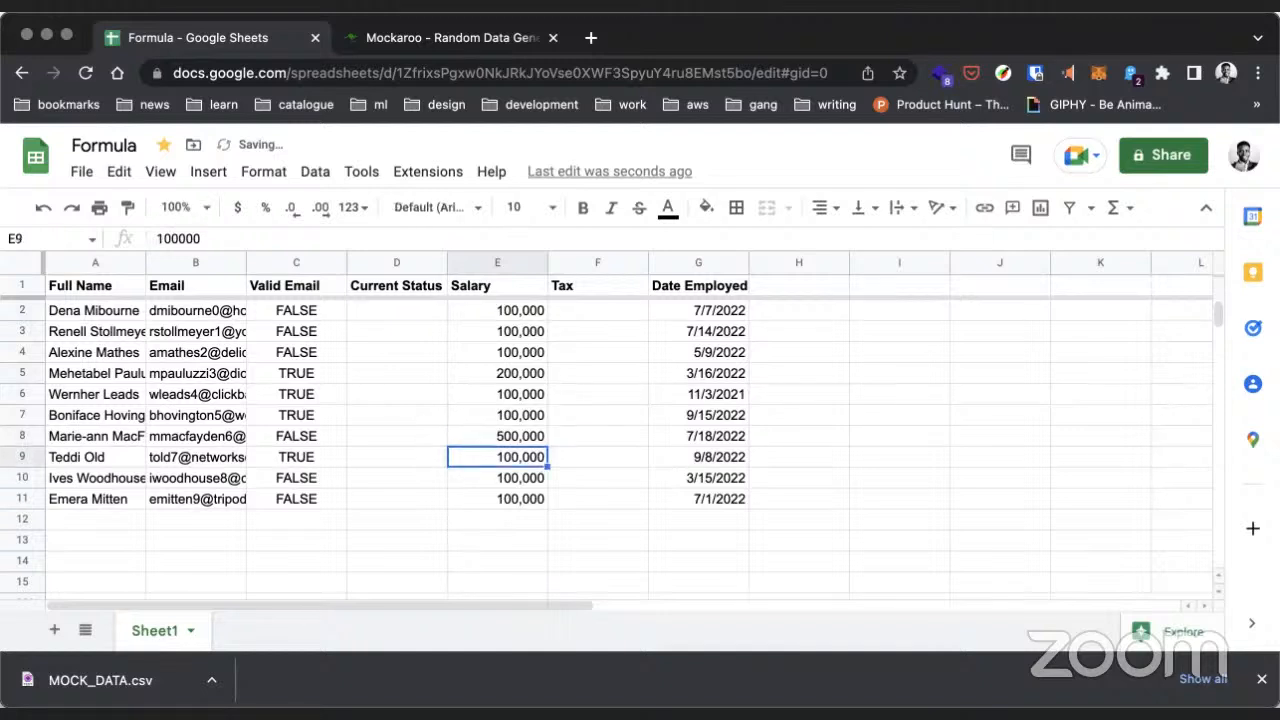
Step: Change the salary in E11 to 10000 and the one in E9 to 50000
{"action": "double_click", "coordinate": [510, 499]}
{"action": "key", "text": "BackSpace"}
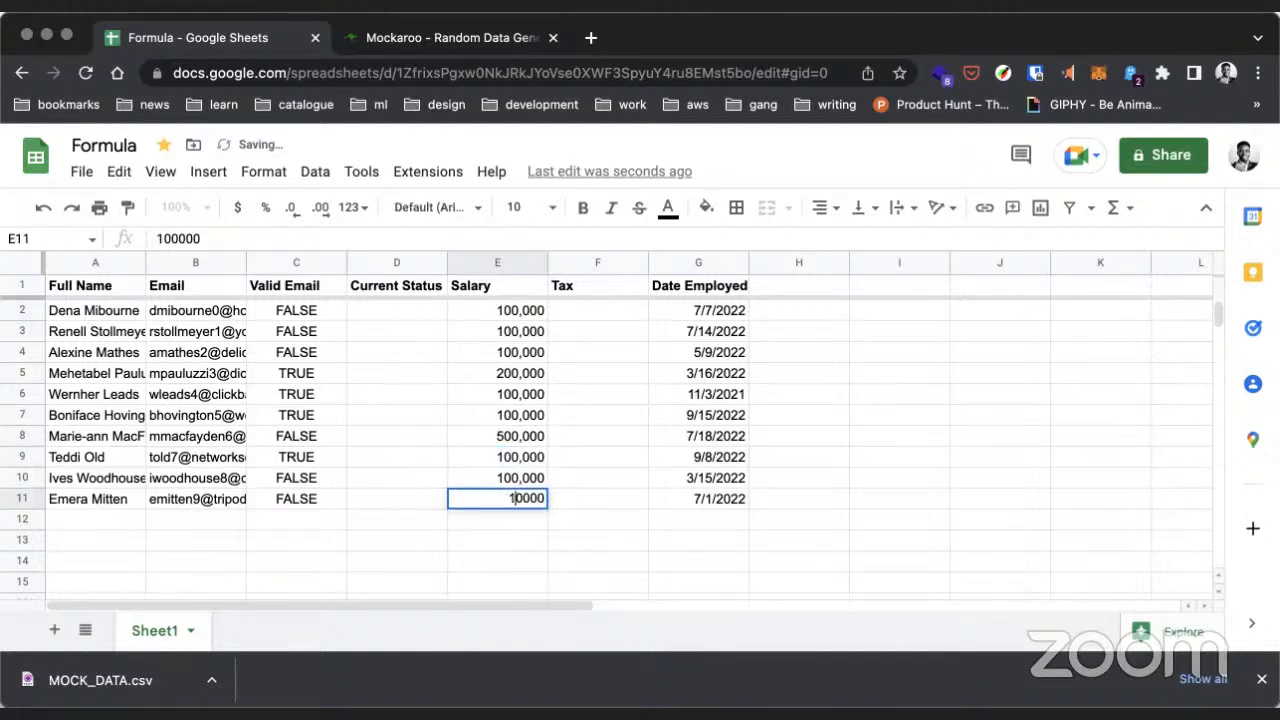
{"action": "key", "text": "Return"}
{"action": "double_click", "coordinate": [516, 460]}
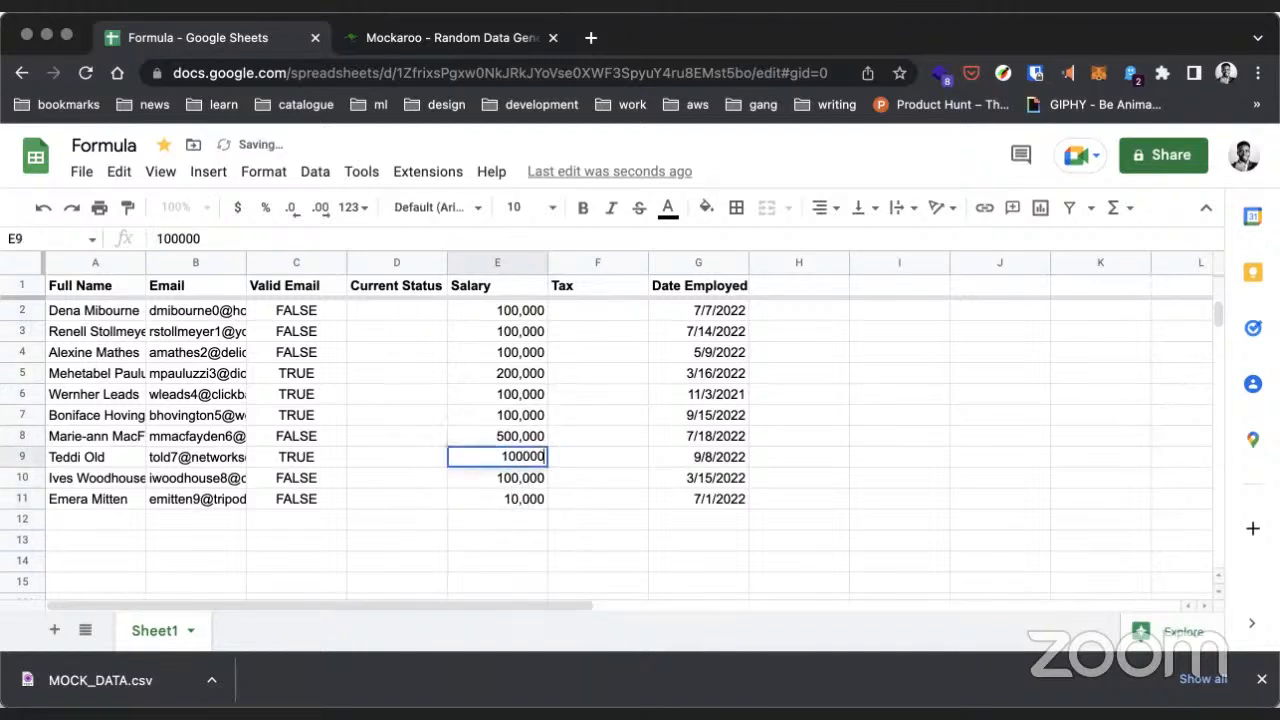
{"action": "type", "text": "5"}
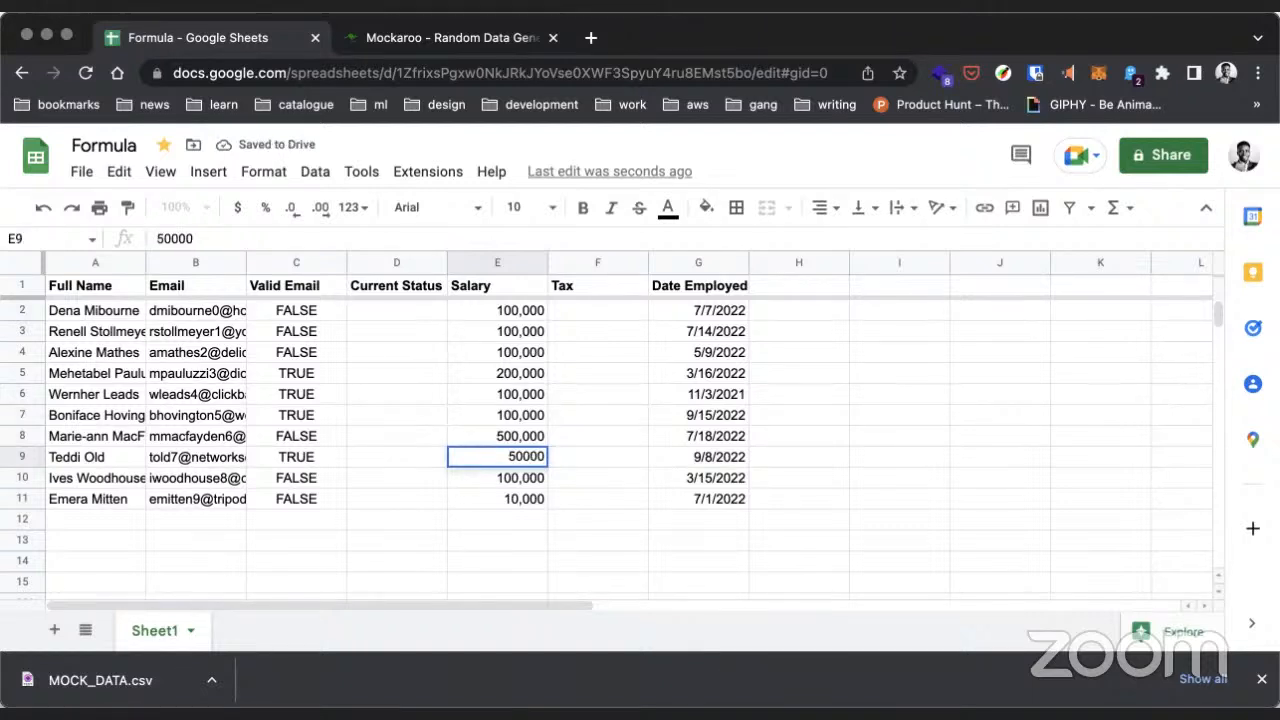
{"action": "key", "text": "Return"}
Step: Change the salary in E2 to 150000
{"action": "left_click", "coordinate": [527, 313]}
{"action": "double_click", "coordinate": [527, 313]}
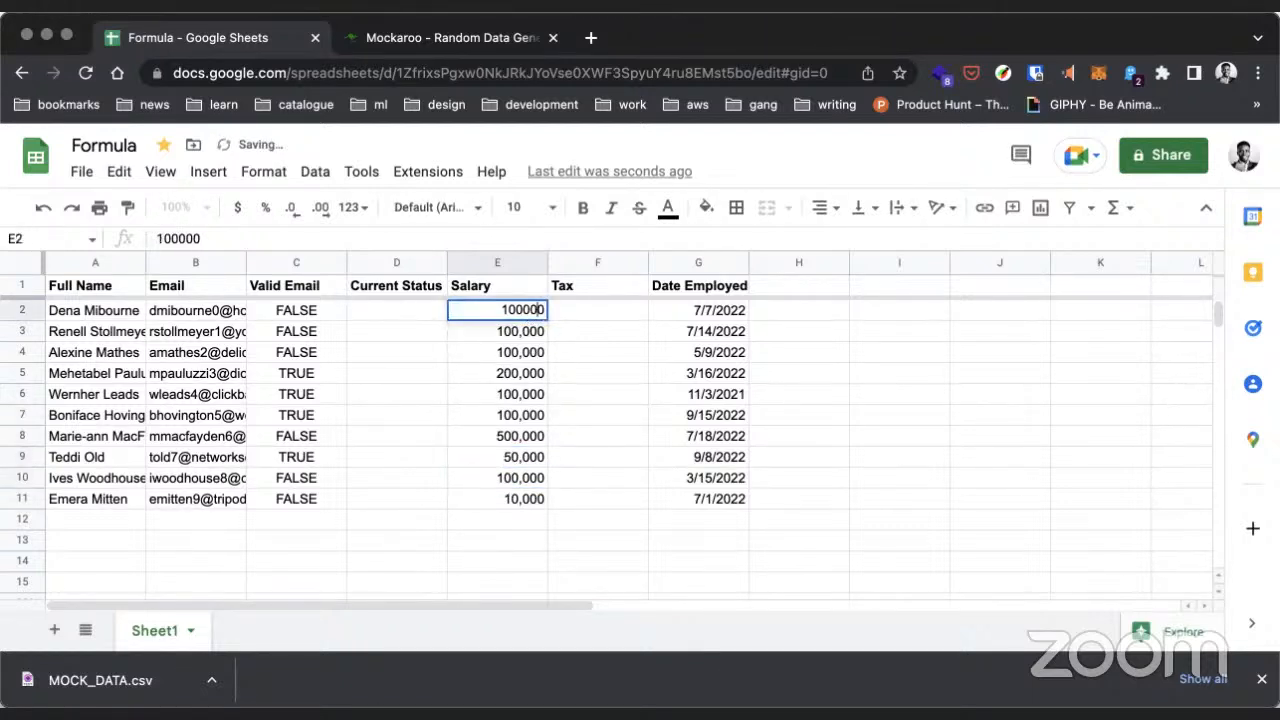
{"action": "key", "text": "BackSpace"}
{"action": "type", "text": "5"}
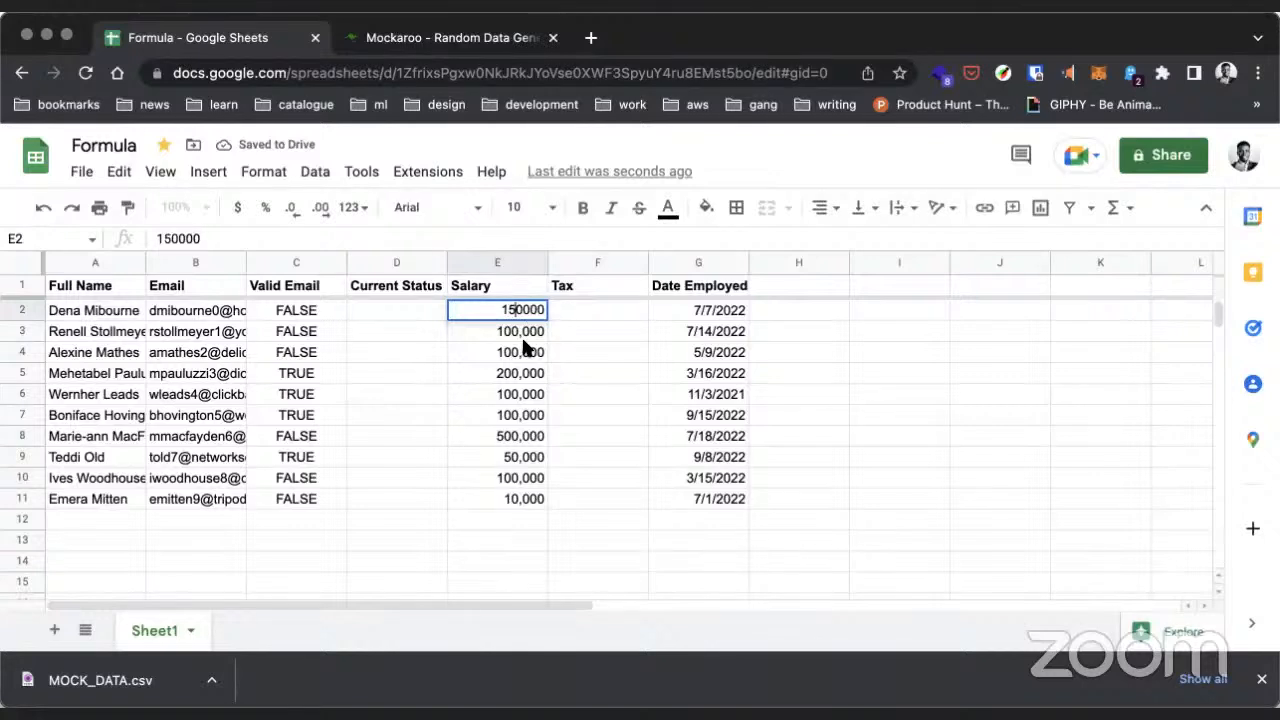
{"action": "key", "text": "Return"}
{"action": "double_click", "coordinate": [540, 352]}
{"action": "key", "text": "Return"}
{"action": "key", "text": "Left"}
{"action": "key", "text": "Left"}
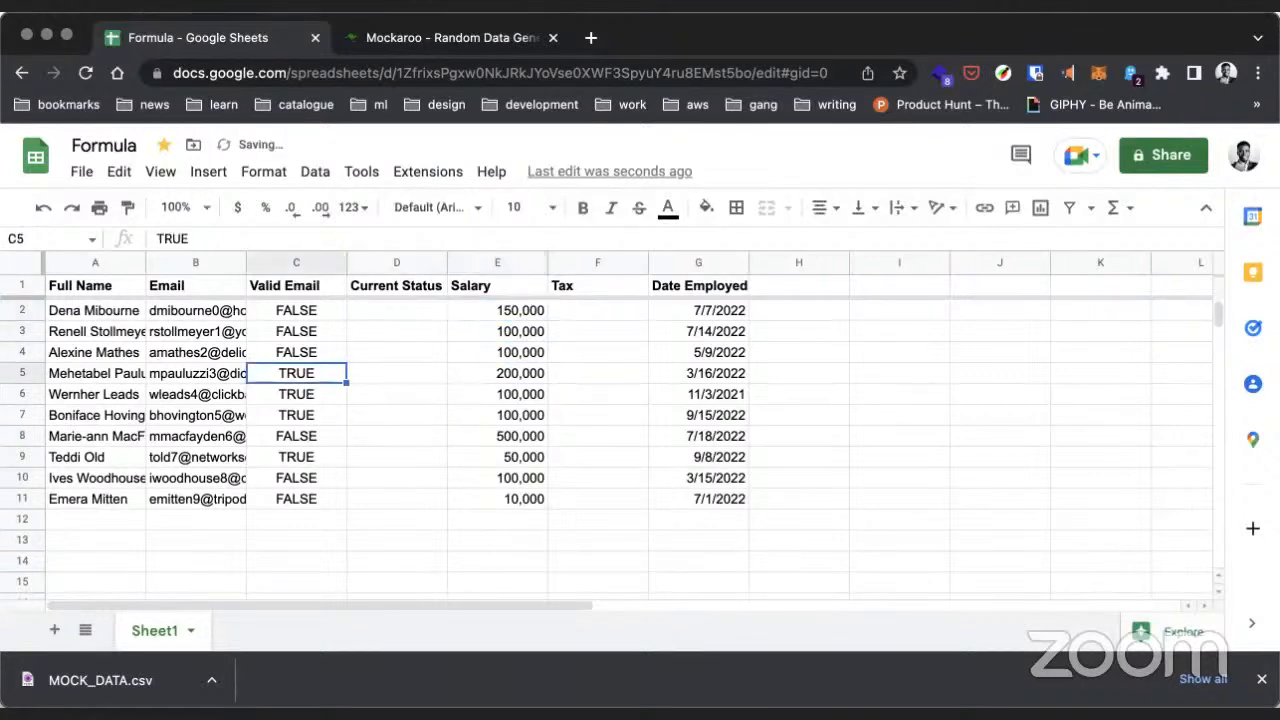
Step: Change the salary in E3 to 300000 and the one in E4 to 450000
{"action": "left_click", "coordinate": [510, 332]}
{"action": "double_click", "coordinate": [510, 332]}
{"action": "key", "text": "BackSpace"}
{"action": "type", "text": "300000"}
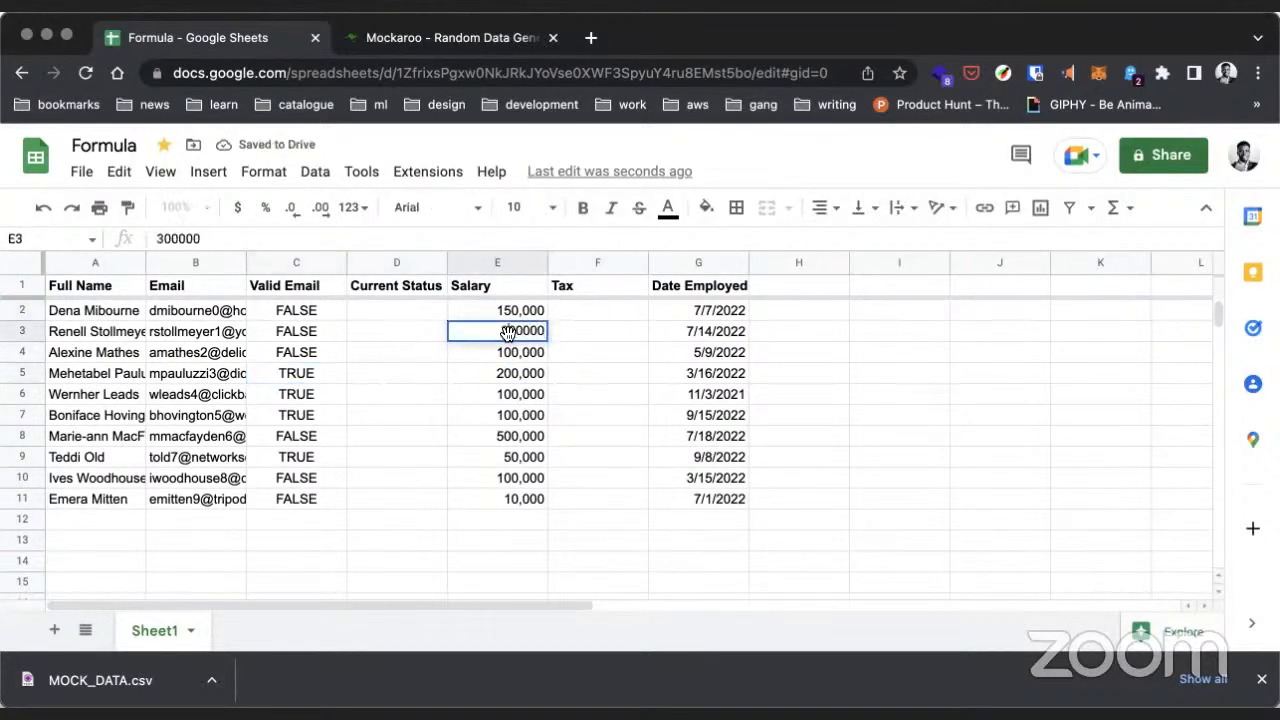
{"action": "key", "text": "Return"}
{"action": "double_click", "coordinate": [530, 352]}
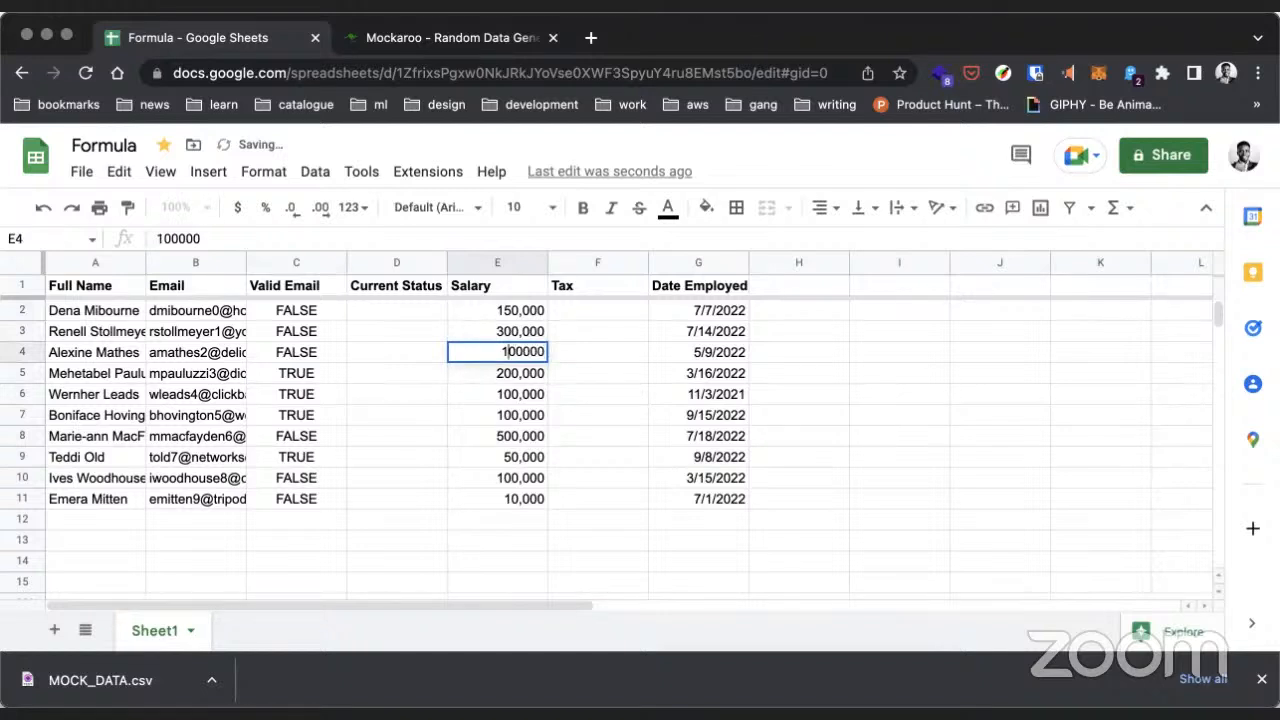
{"action": "key", "text": "BackSpace"}
{"action": "type", "text": "45"}
{"action": "key", "text": "Return"}
Step: Change the salary in E7 to 900000 and select the first salary cell, E2
{"action": "key", "text": "Down"}
{"action": "key", "text": "Down"}
{"action": "key", "text": "Return"}
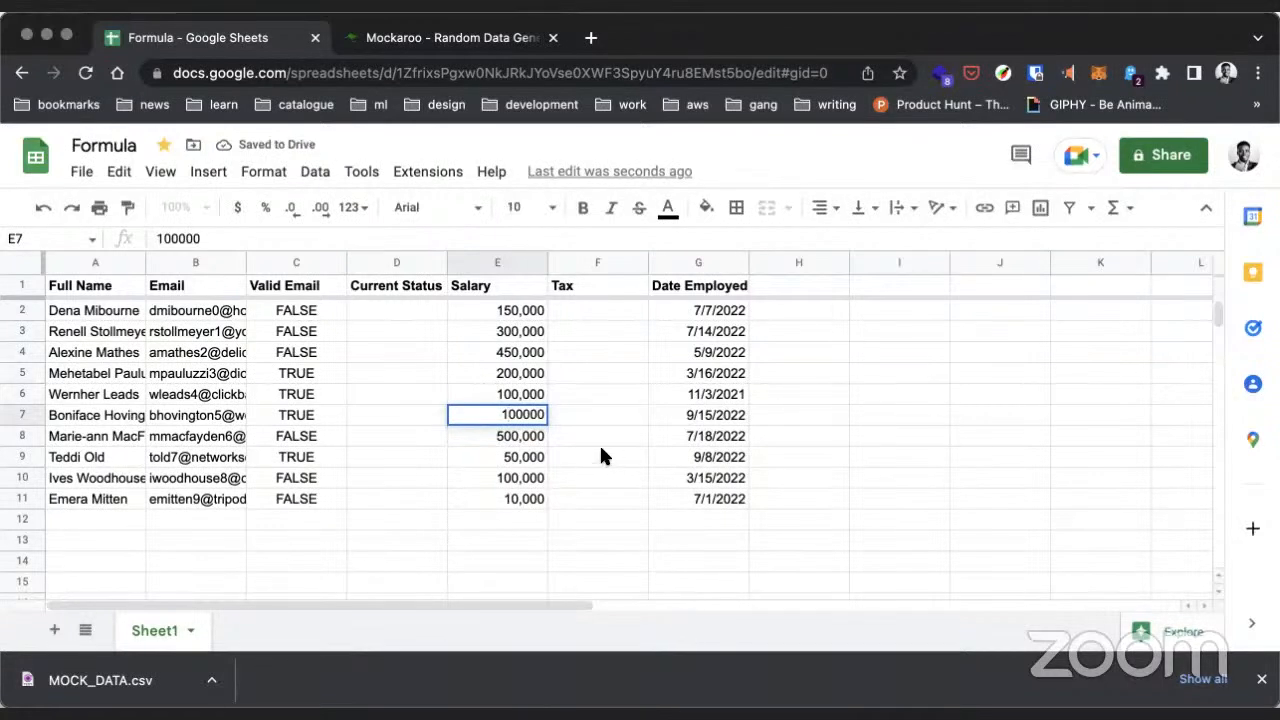
{"action": "key", "text": "BackSpace"}
{"action": "type", "text": "9"}
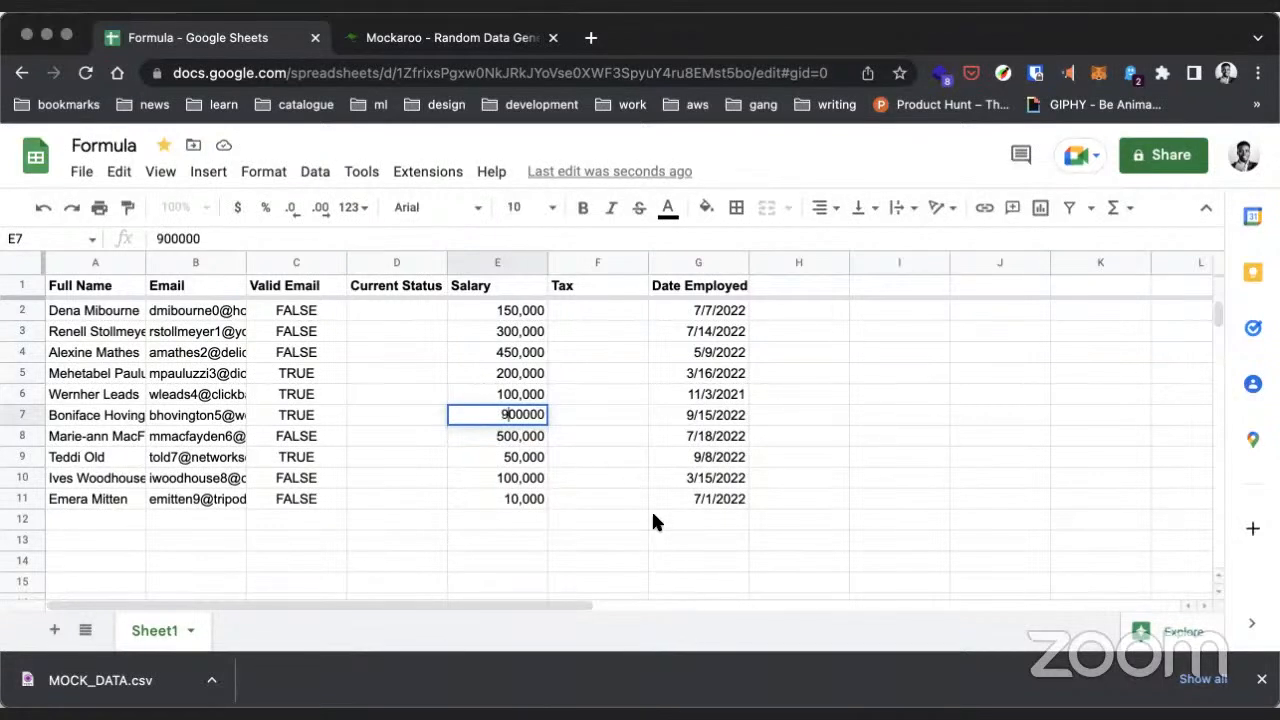
{"action": "left_click", "coordinate": [650, 537]}
{"action": "left_click", "coordinate": [483, 309]}
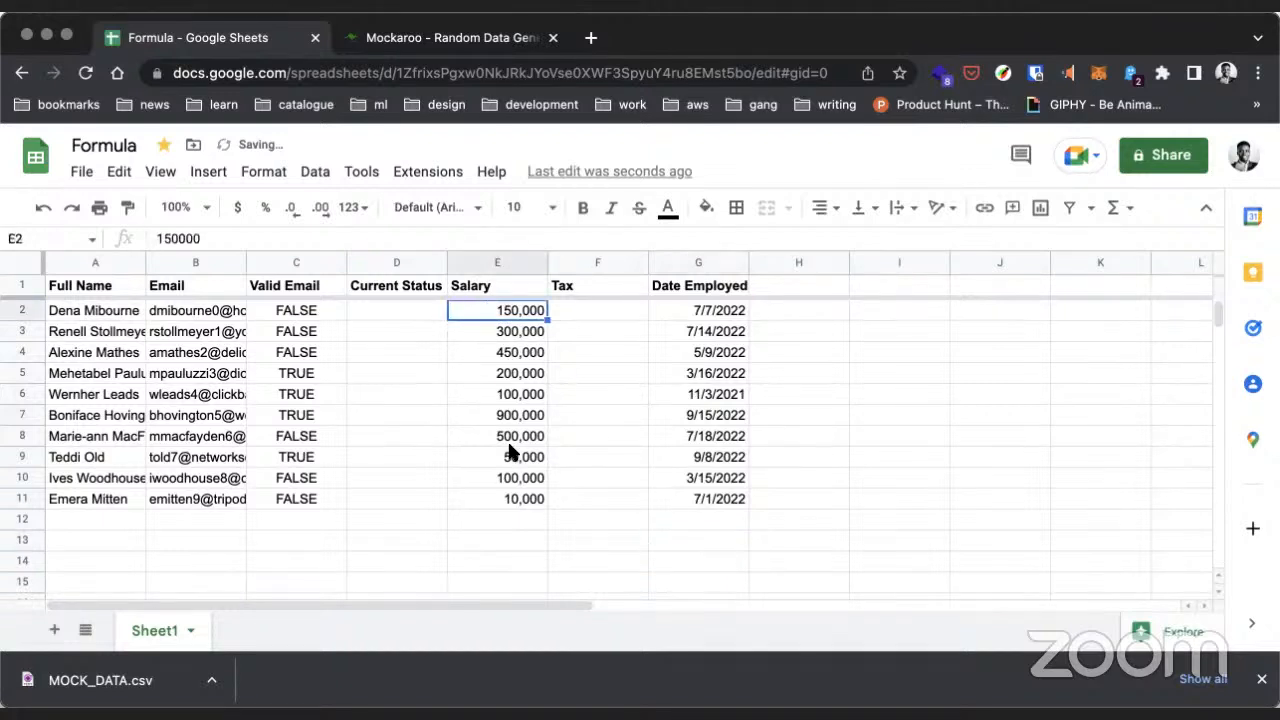
Step: Format the salaries in E2:E11 as Currency with two decimals
{"action": "left_click", "coordinate": [518, 502], "text": "shift"}
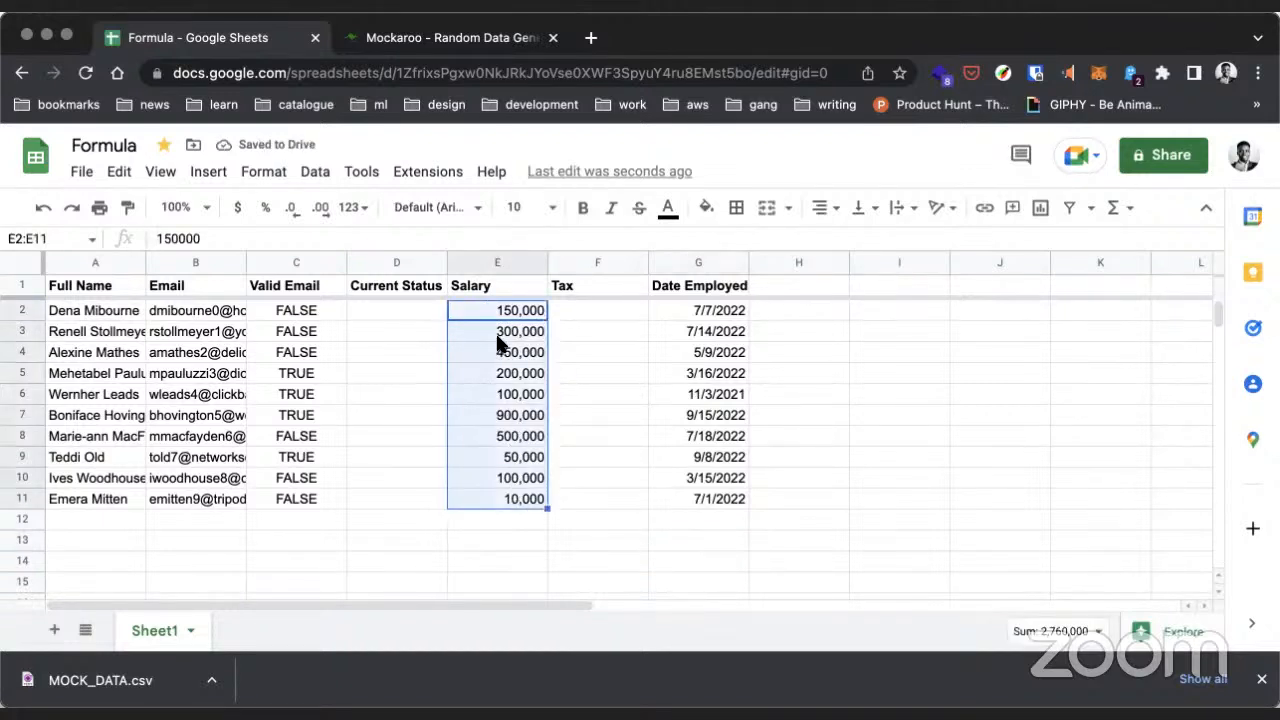
{"action": "left_click", "coordinate": [266, 173]}
{"action": "mouse_move", "coordinate": [338, 253]}
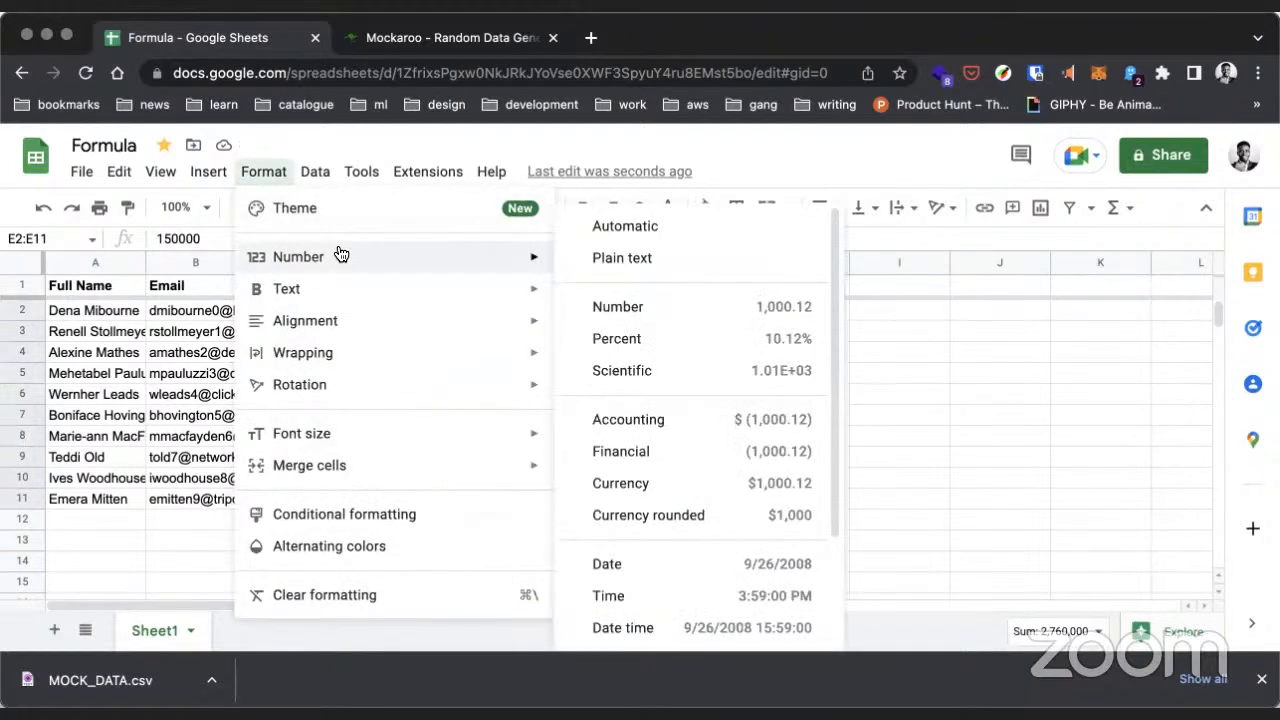
{"action": "left_click", "coordinate": [645, 484]}
{"action": "left_click", "coordinate": [634, 512]}
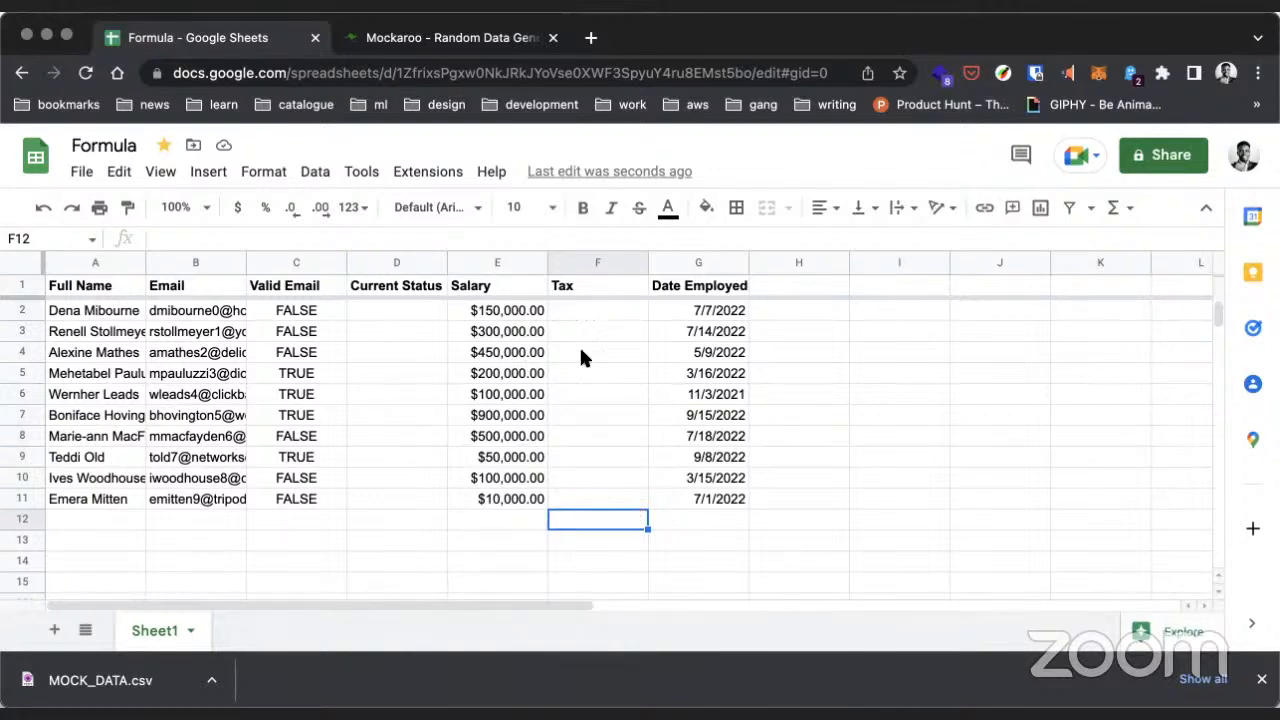
{"action": "left_click", "coordinate": [535, 312]}
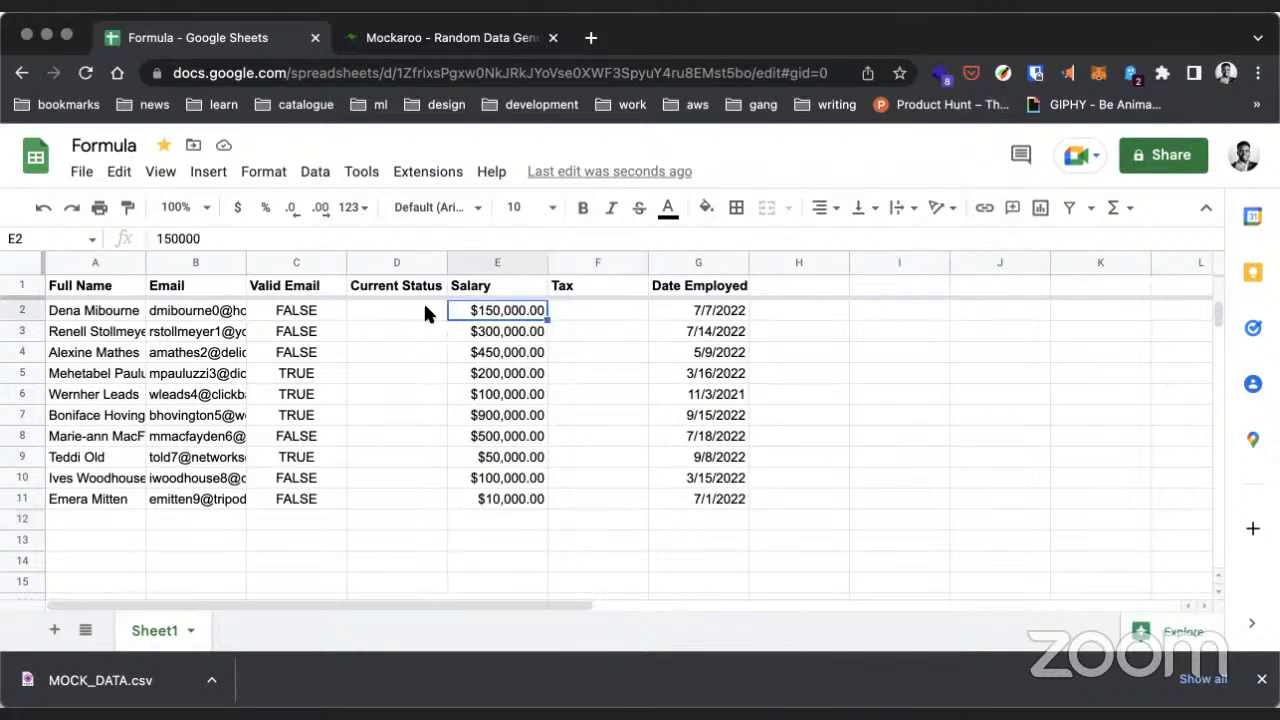
{"action": "left_click", "coordinate": [591, 305]}
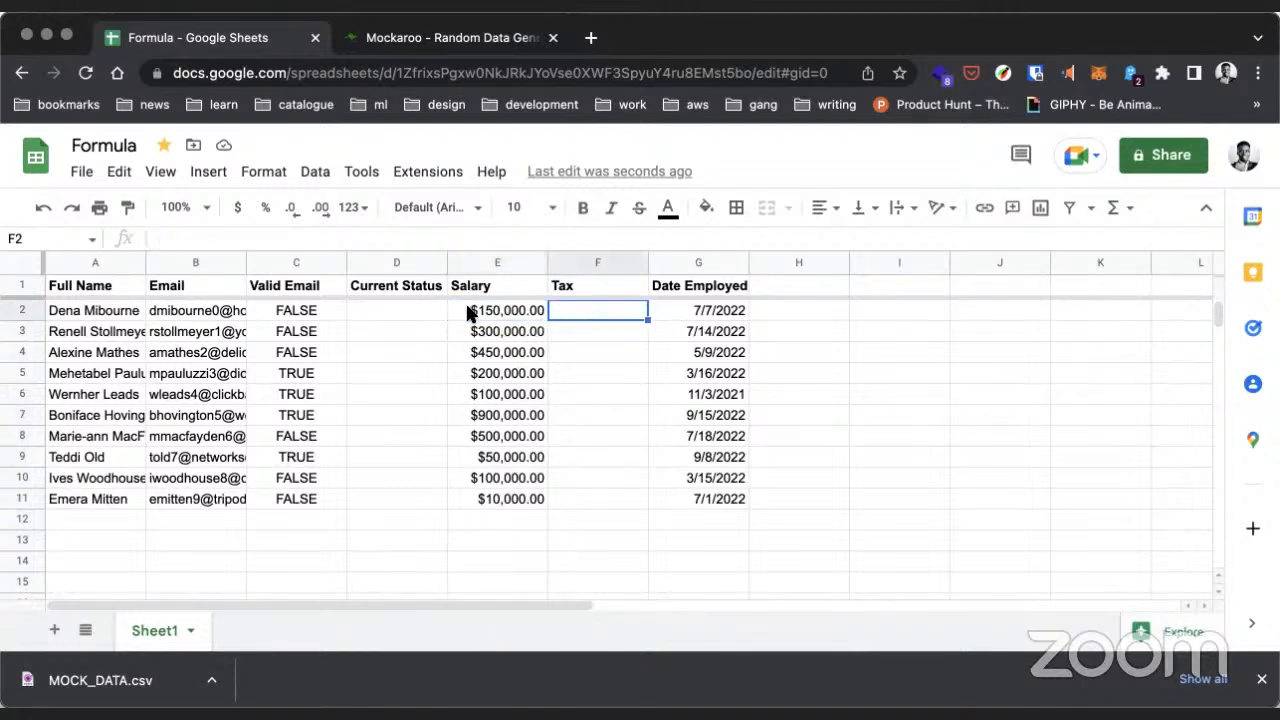
{"action": "left_click", "coordinate": [471, 314]}
{"action": "left_click", "coordinate": [528, 334]}
{"action": "left_click", "coordinate": [593, 323]}
{"action": "left_click", "coordinate": [566, 305]}
Step: Enter the status "pending" in D2 and "confirmed" in D3
{"action": "left_click", "coordinate": [406, 309]}
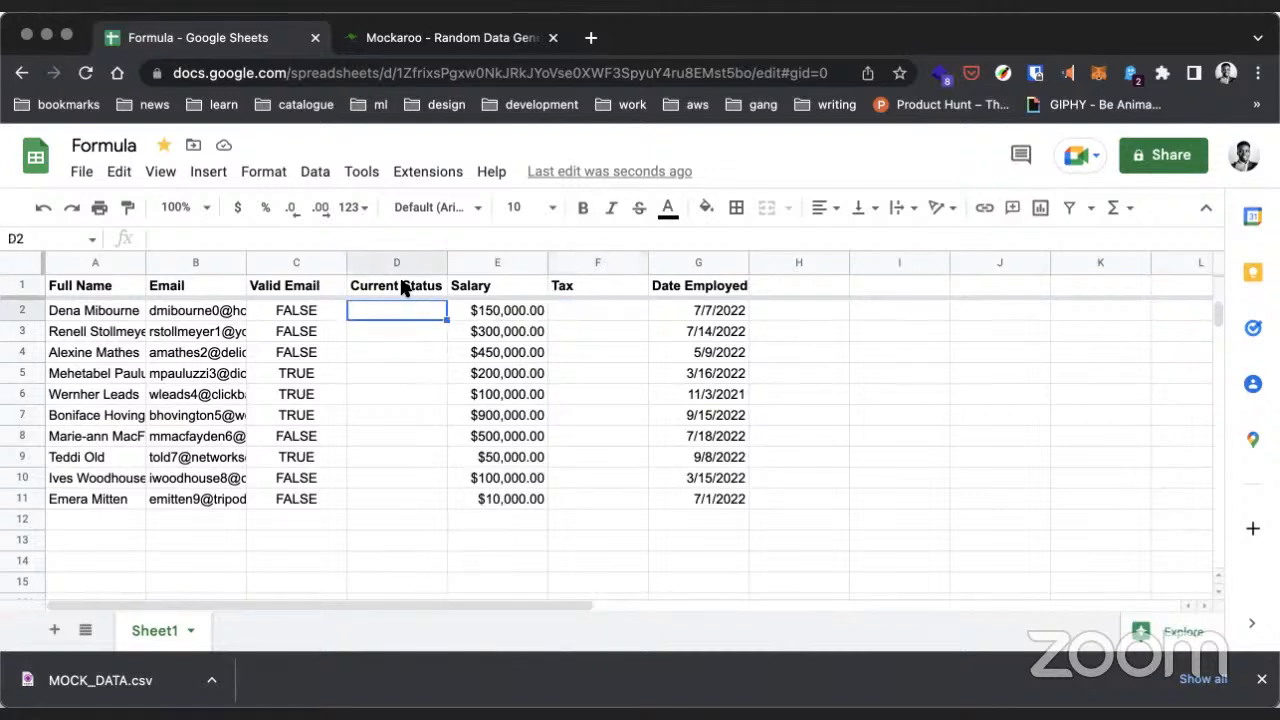
{"action": "type", "text": "pending"}
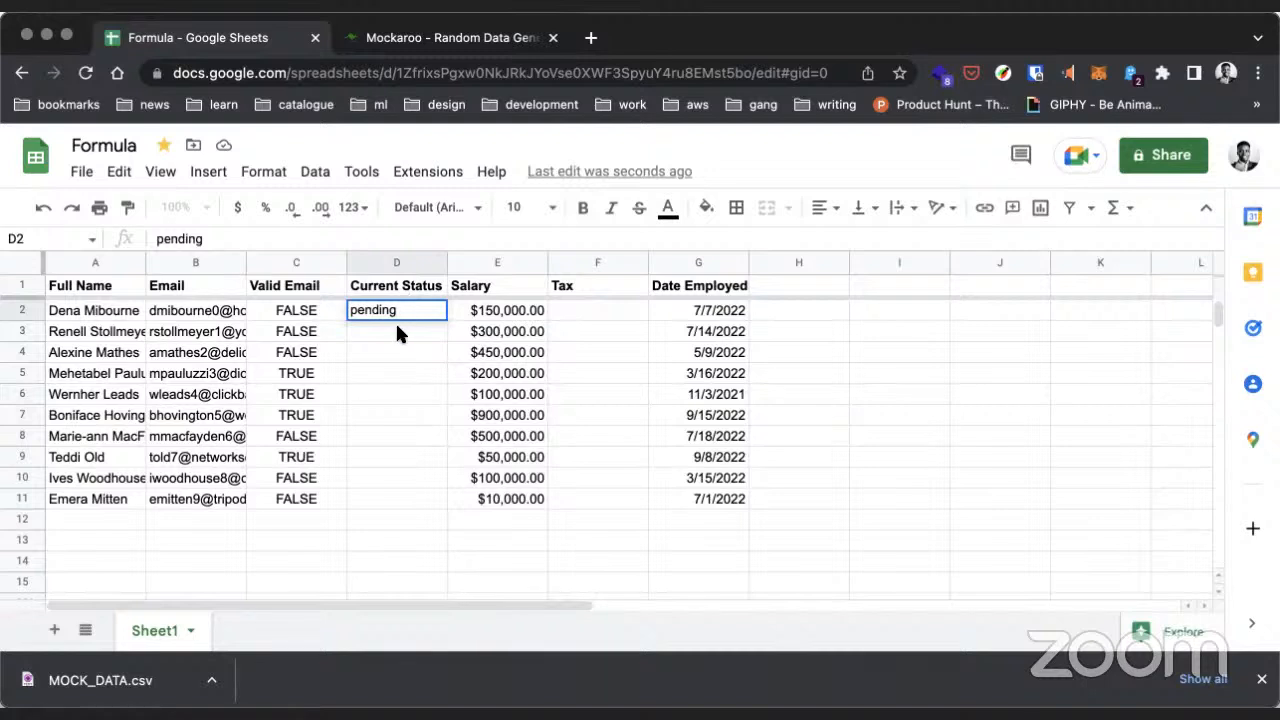
{"action": "left_click", "coordinate": [397, 331]}
{"action": "type", "text": "confirmed"}
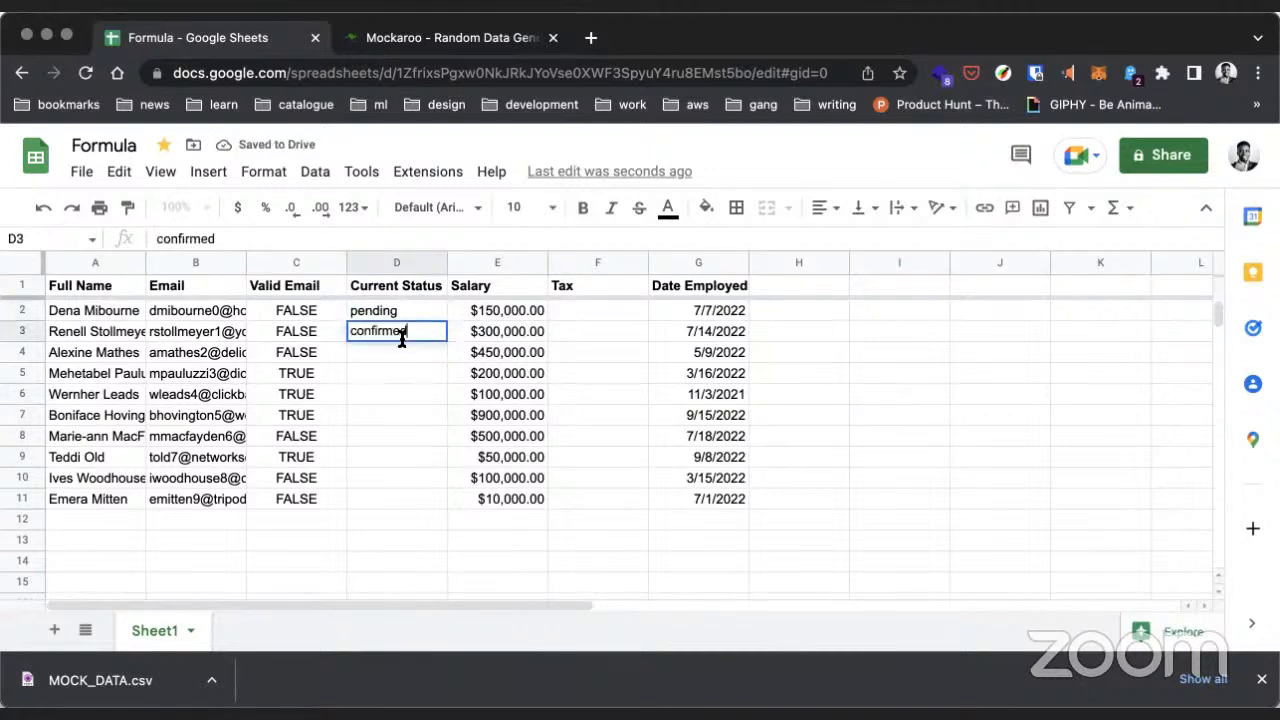
{"action": "left_click", "coordinate": [402, 352]}
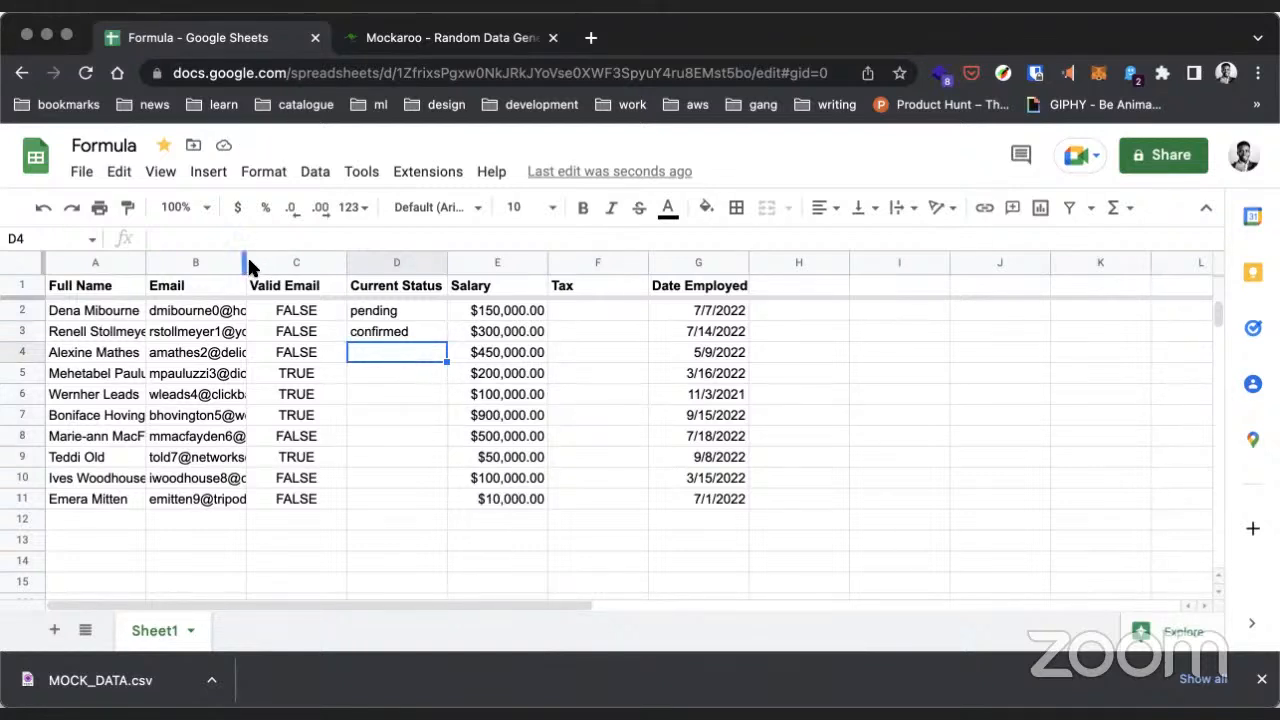
{"action": "left_click", "coordinate": [376, 313]}
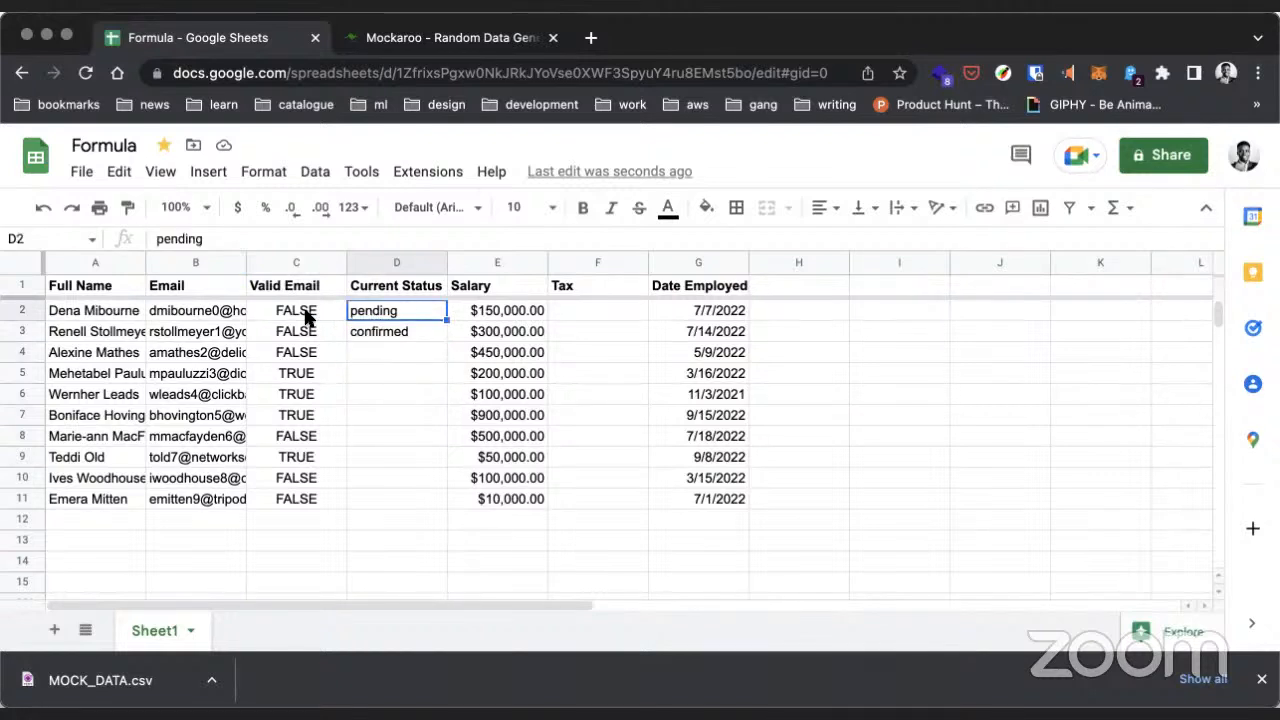
Step: Set the current status to "pending" in D3 and D4 and to "confirmed" in D5
{"action": "left_click", "coordinate": [378, 335]}
{"action": "type", "text": "pending"}
{"action": "left_click", "coordinate": [367, 354]}
{"action": "type", "text": "pending"}
{"action": "left_click", "coordinate": [365, 373]}
{"action": "type", "text": "confirmed"}
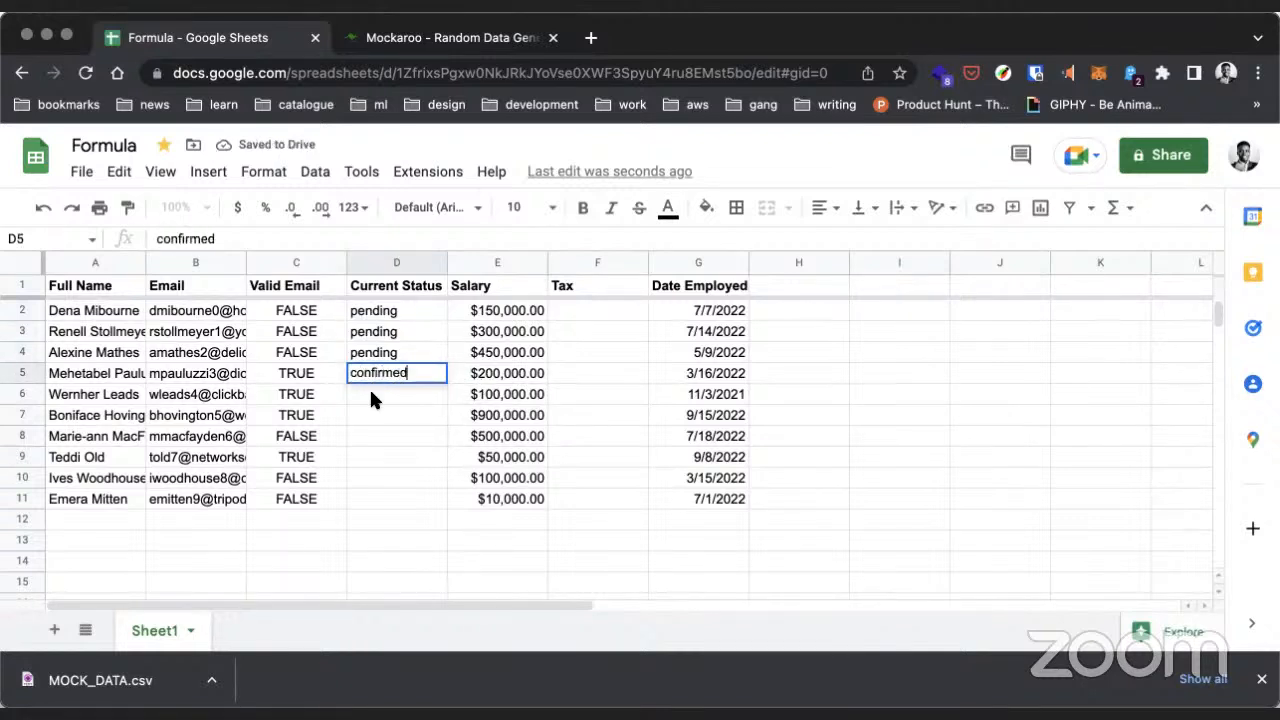
{"action": "left_click", "coordinate": [371, 398]}
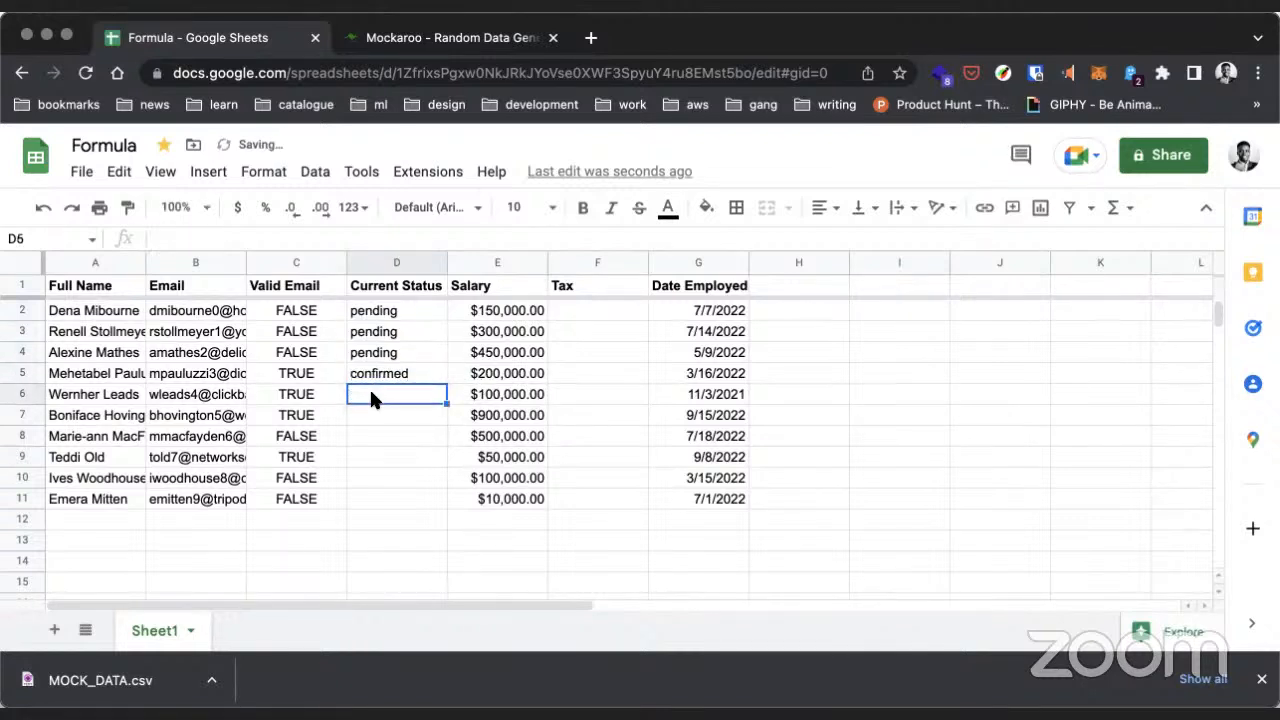
Step: Copy the "confirmed" status from D5 into D6 and D7
{"action": "left_click", "coordinate": [373, 378]}
{"action": "key", "text": "ctrl+c"}
{"action": "left_click", "coordinate": [373, 396]}
{"action": "key", "text": "ctrl+v"}
{"action": "left_click", "coordinate": [372, 416]}
{"action": "key", "text": "ctrl+v"}
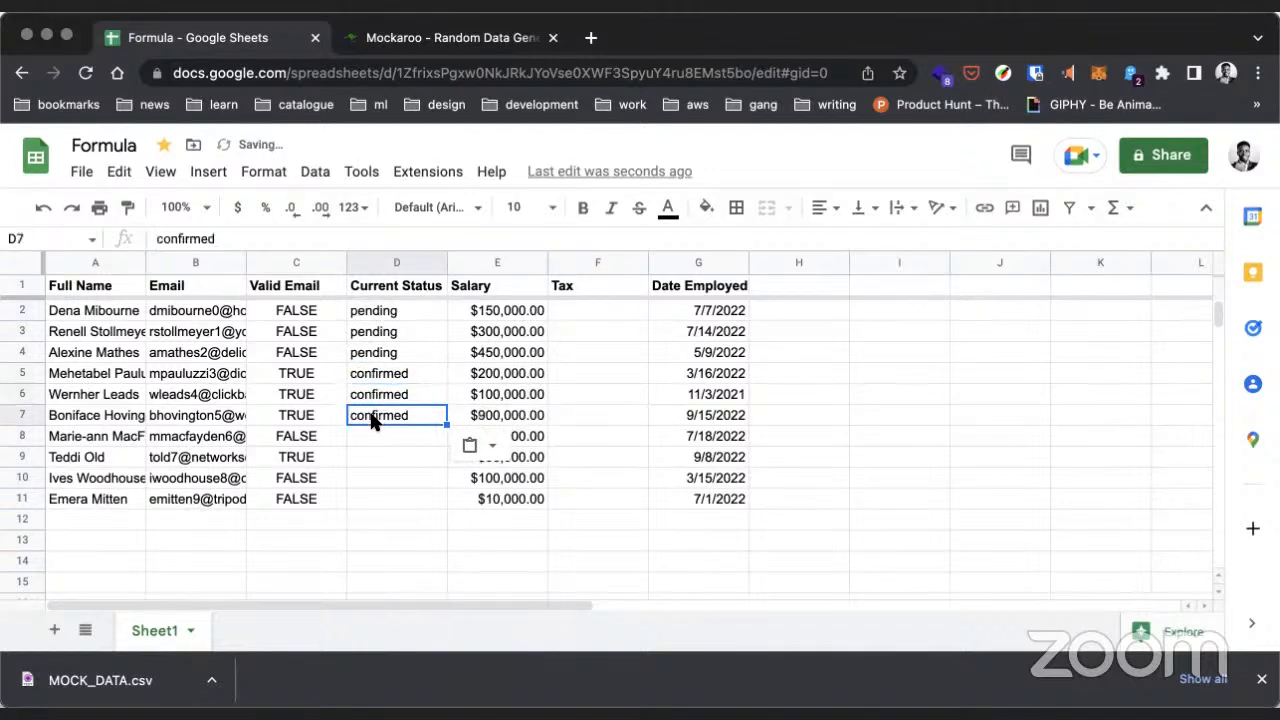
Step: Copy the "pending" status from D4 into D8
{"action": "left_click", "coordinate": [370, 432]}
{"action": "left_click", "coordinate": [383, 357]}
{"action": "key", "text": "ctrl+c"}
{"action": "left_click", "coordinate": [379, 429]}
{"action": "key", "text": "ctrl+v"}
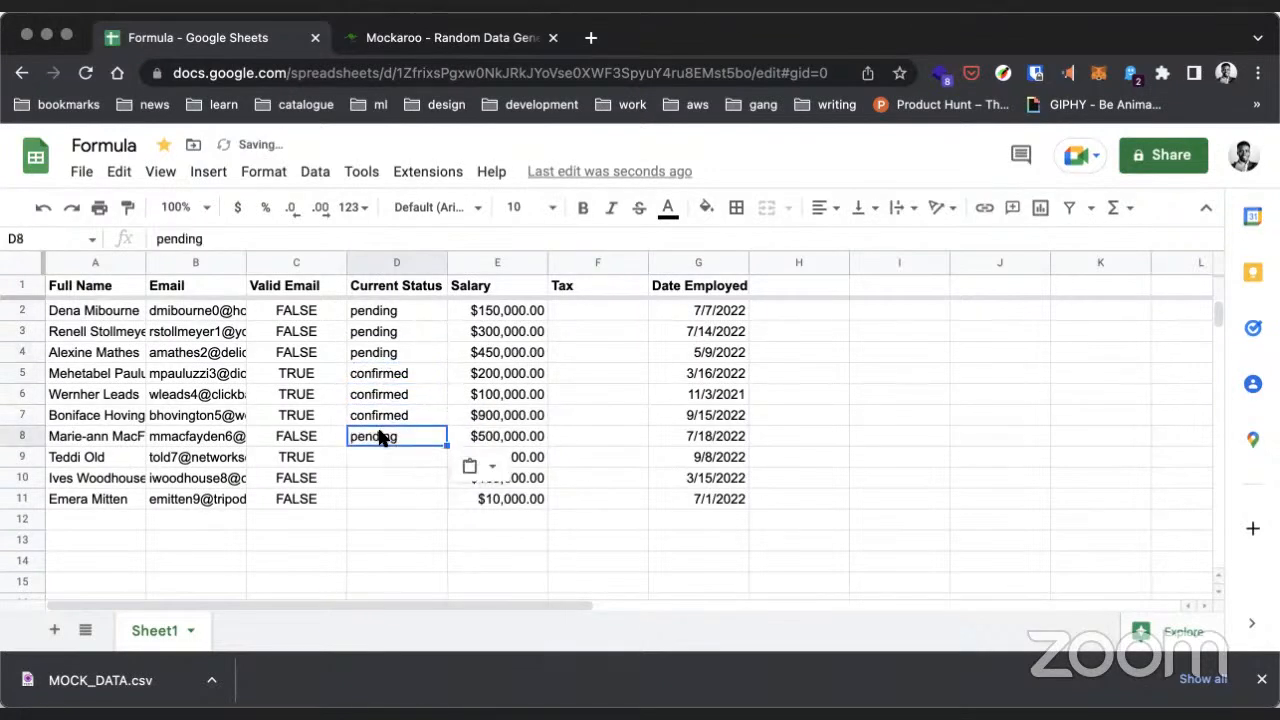
Step: Clear the manually entered statuses in D2:D8
{"action": "left_click", "coordinate": [380, 311]}
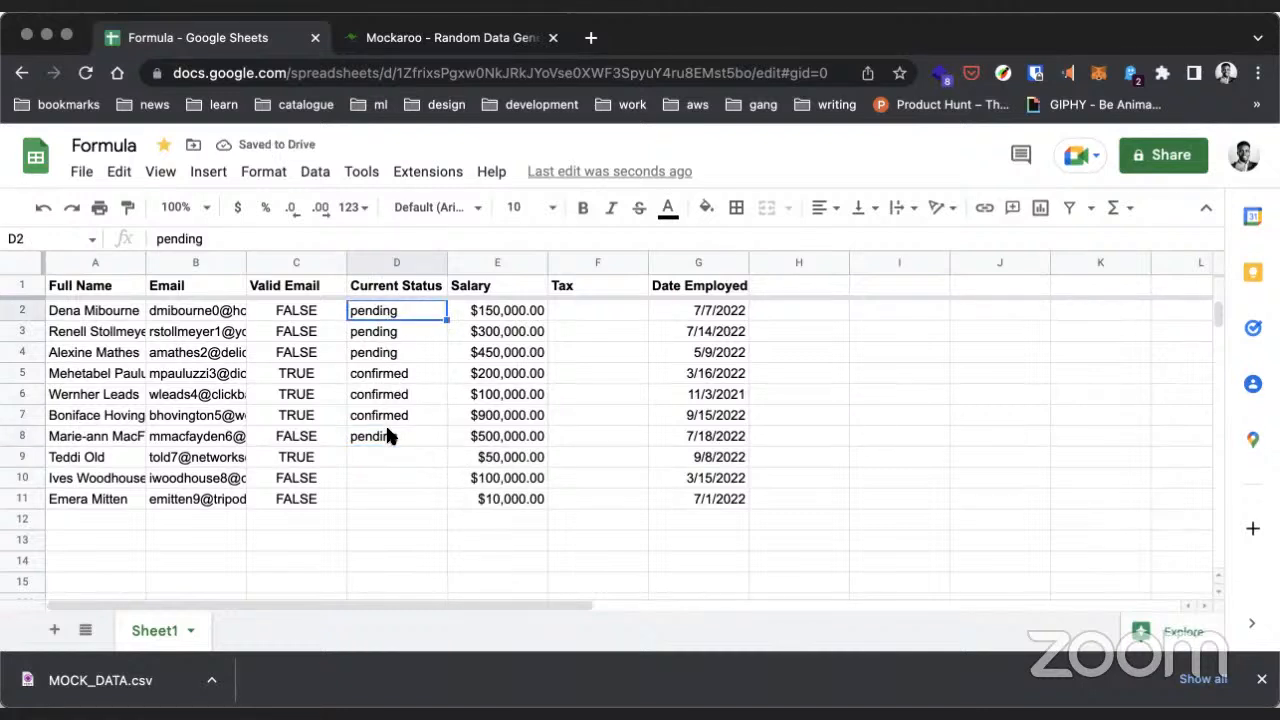
{"action": "left_click", "coordinate": [388, 434], "text": "shift"}
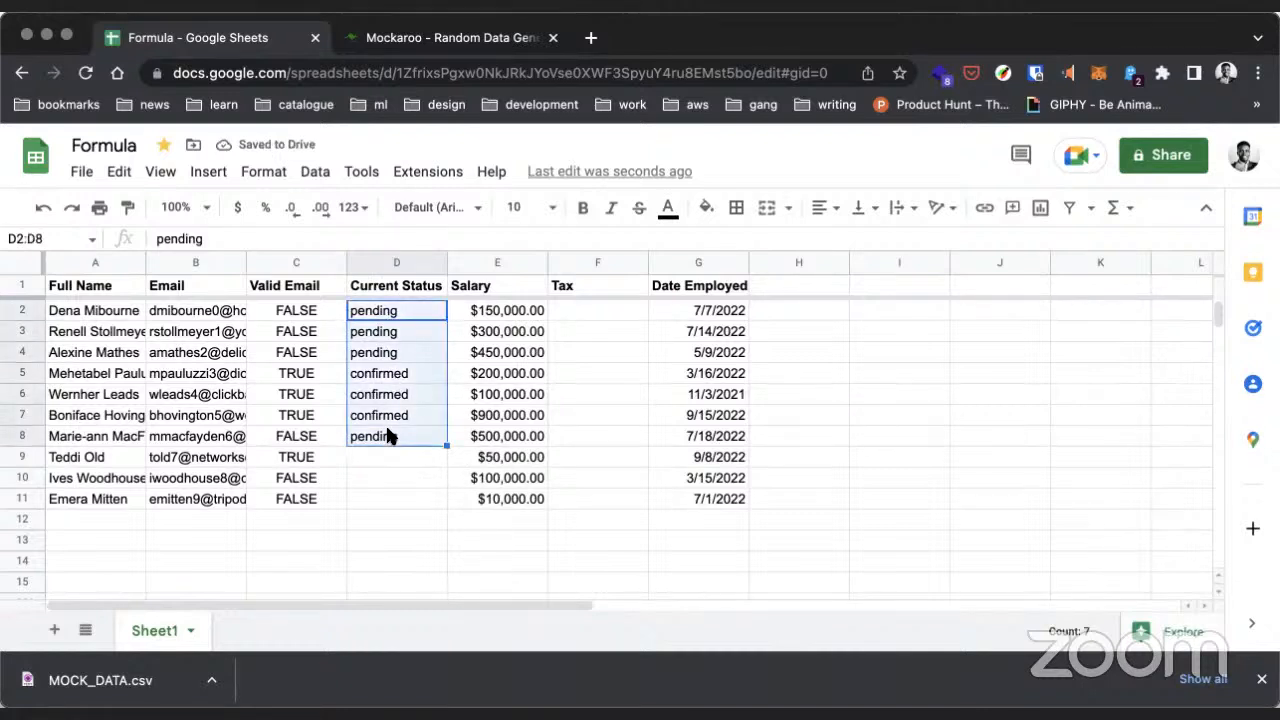
{"action": "key", "text": "Delete"}
{"action": "left_click", "coordinate": [413, 349]}
{"action": "left_click", "coordinate": [415, 307]}
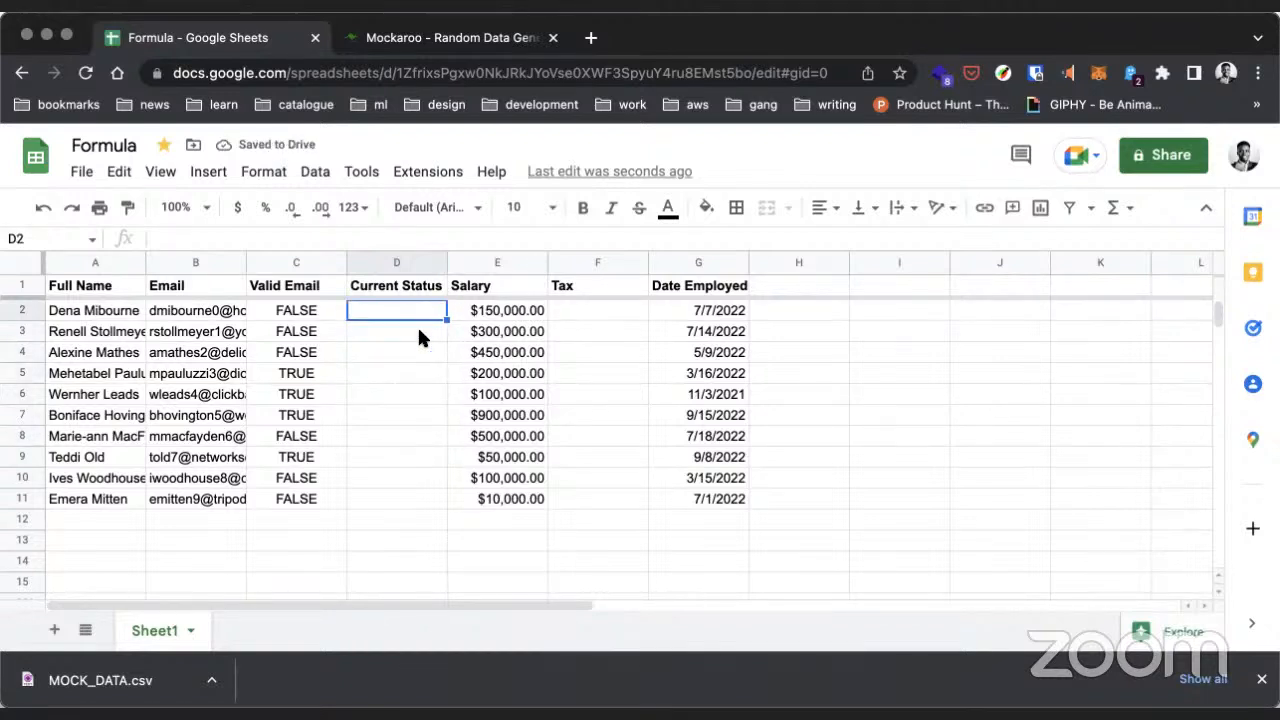
Step: Calculate the first employee's tax in F2 as 10 percent of the salary with the formula =E2 * 10/100
{"action": "left_click", "coordinate": [607, 313]}
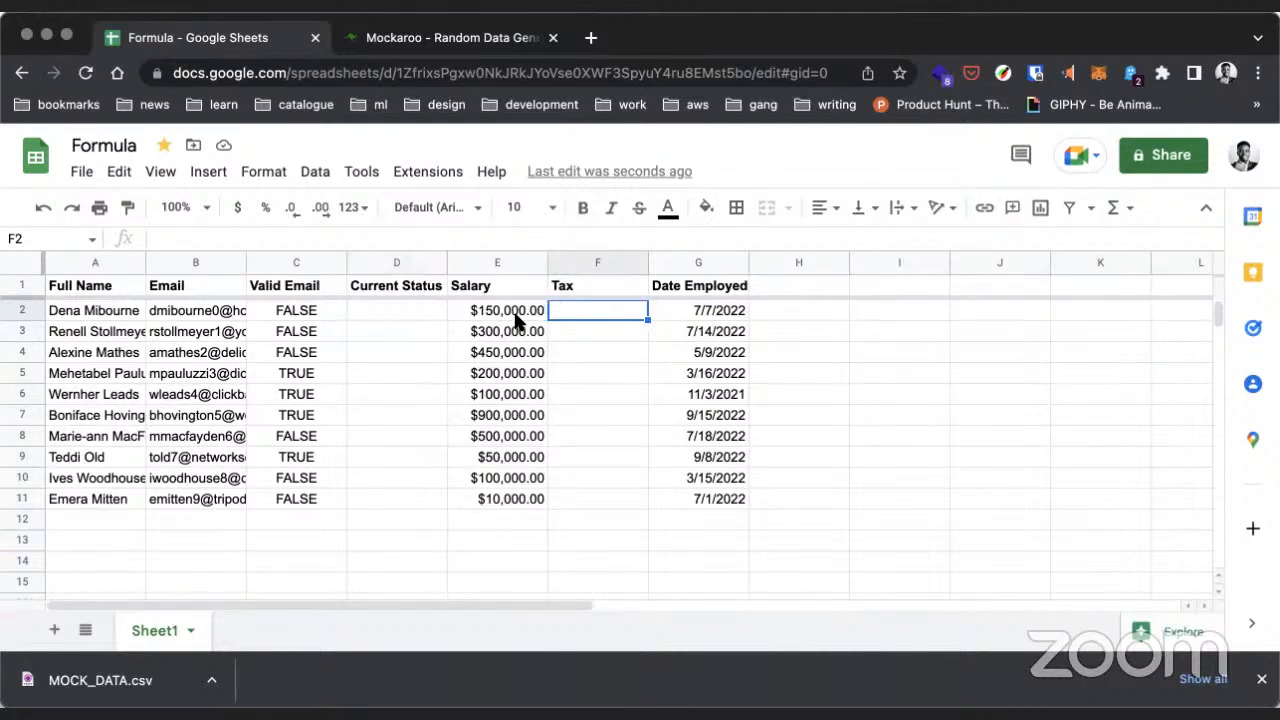
{"action": "type", "text": "="}
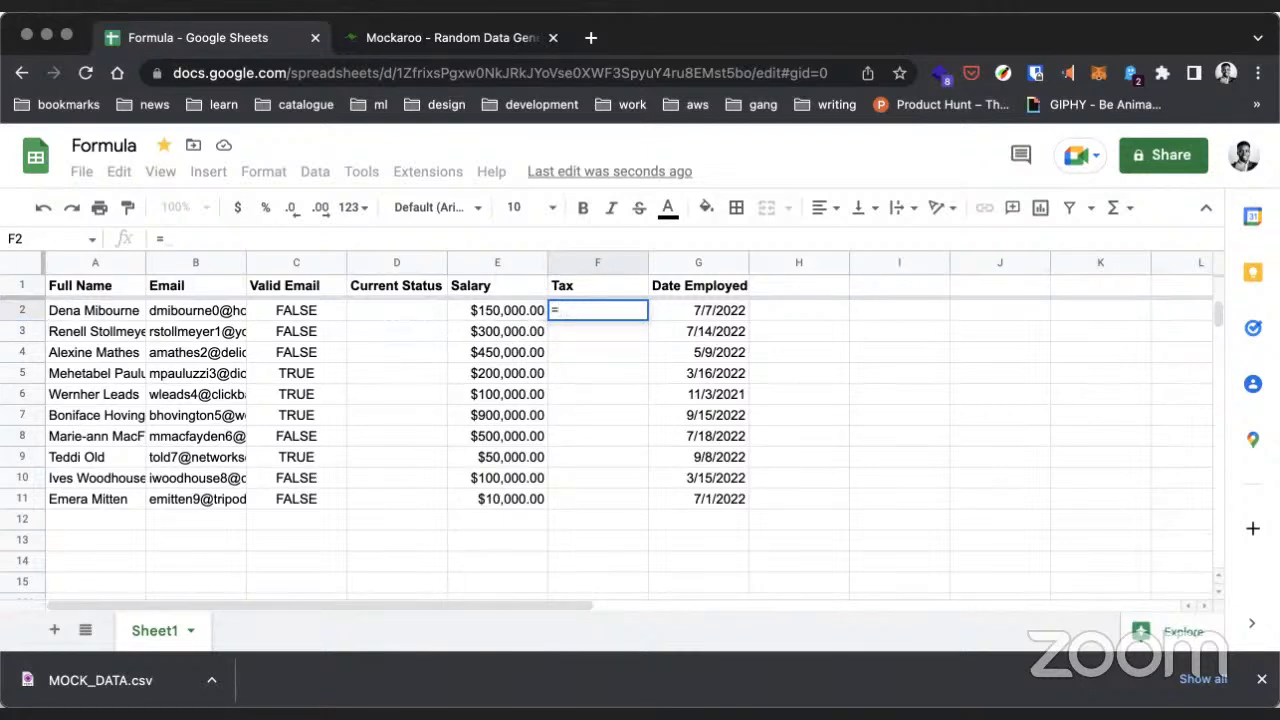
{"action": "type", "text": "E2"}
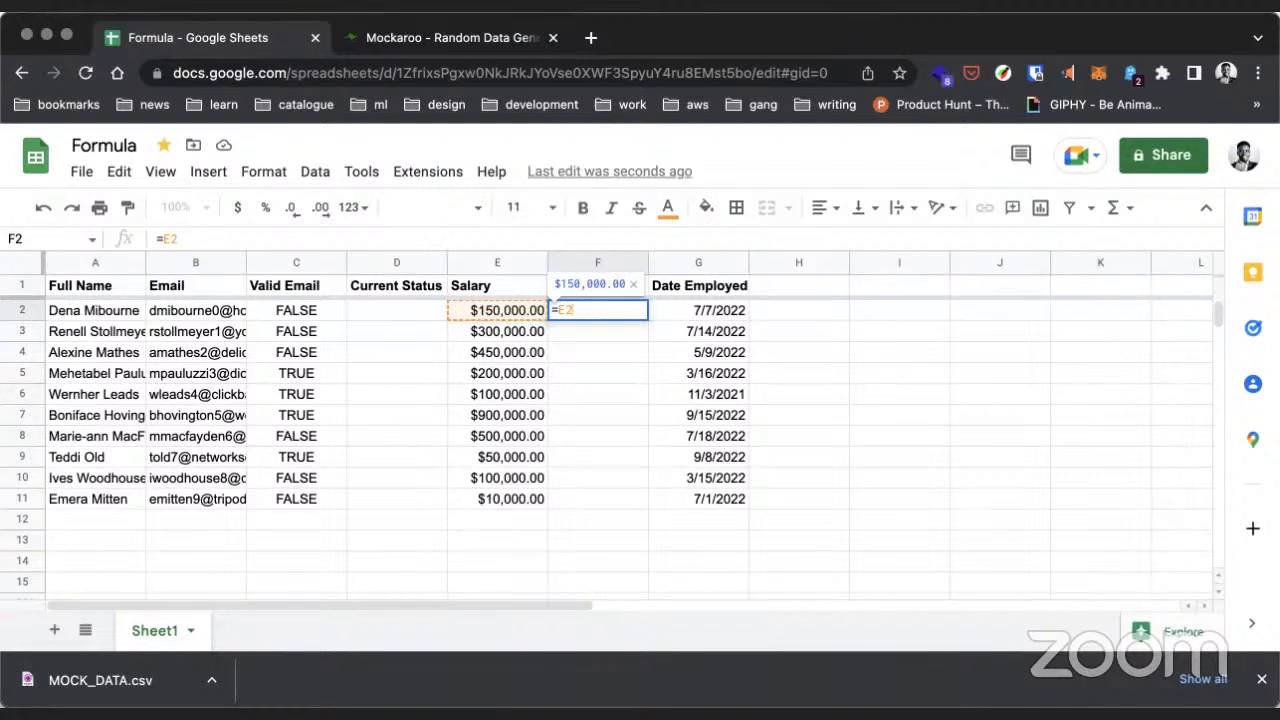
{"action": "type", "text": "* 10"}
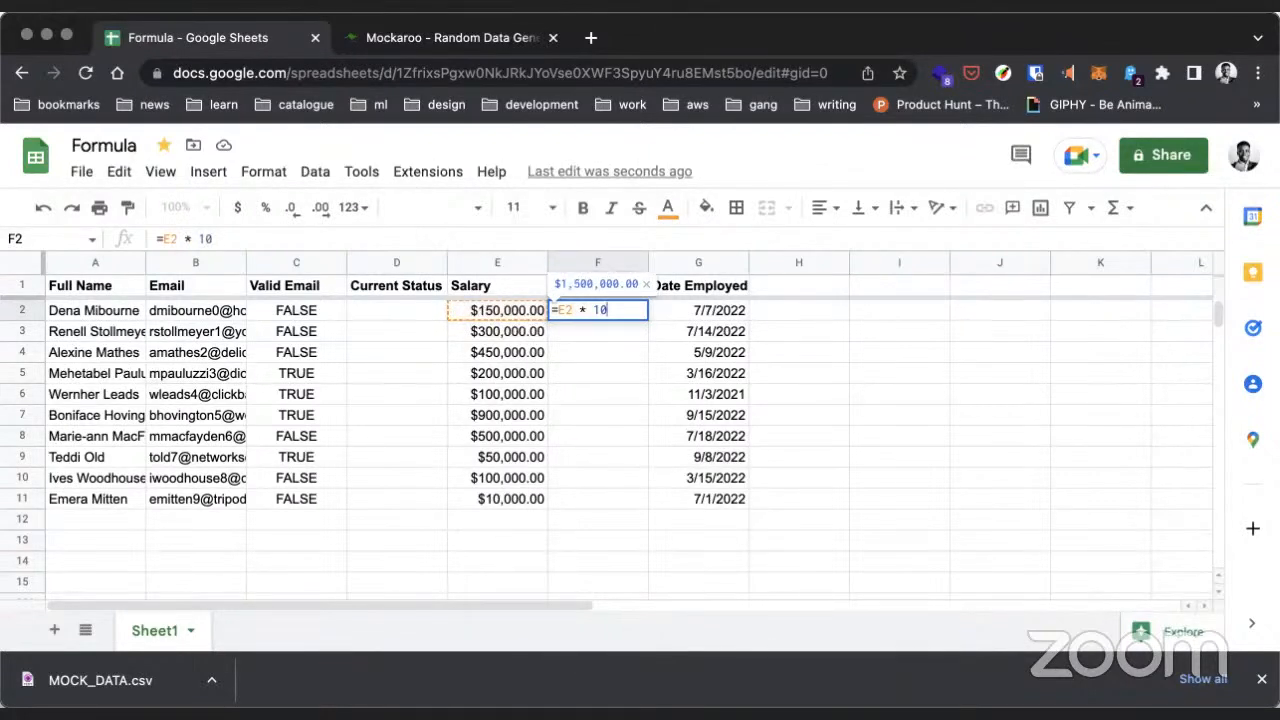
{"action": "type", "text": "/100"}
{"action": "key", "text": "Return"}
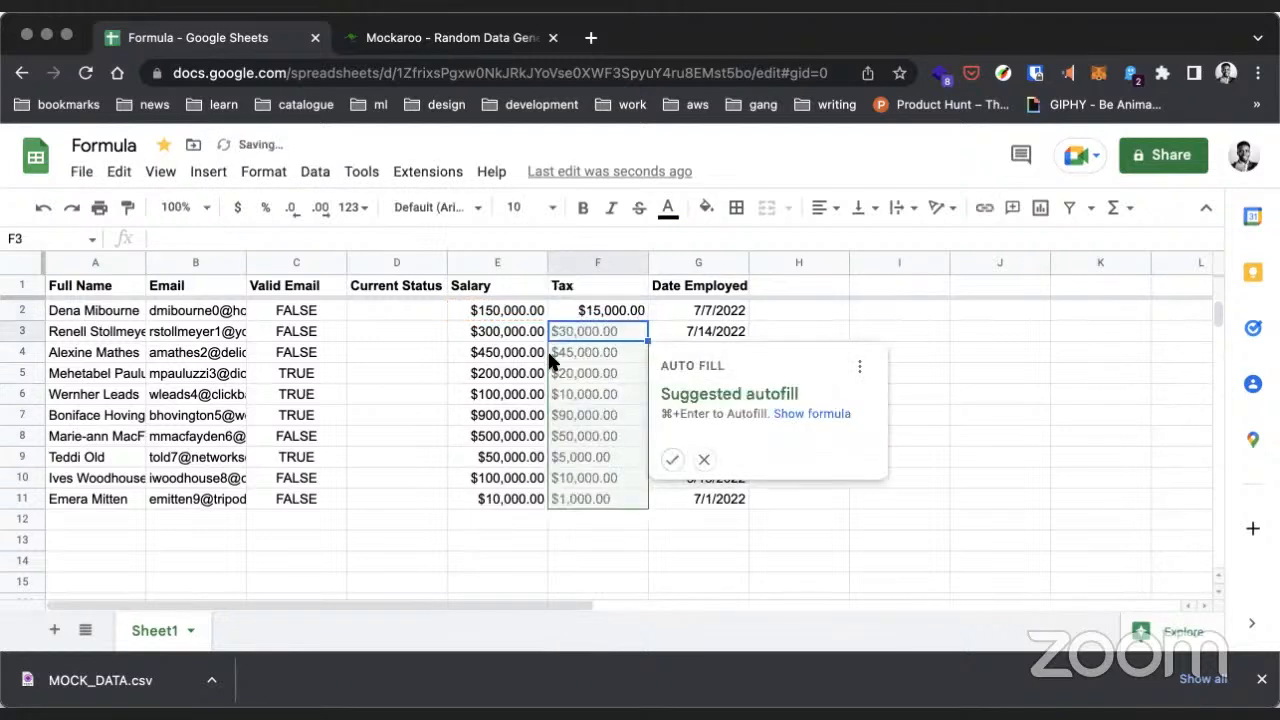
Step: Inspect the tax formula in F2 and the salary cell it refers to
{"action": "left_click", "coordinate": [608, 315]}
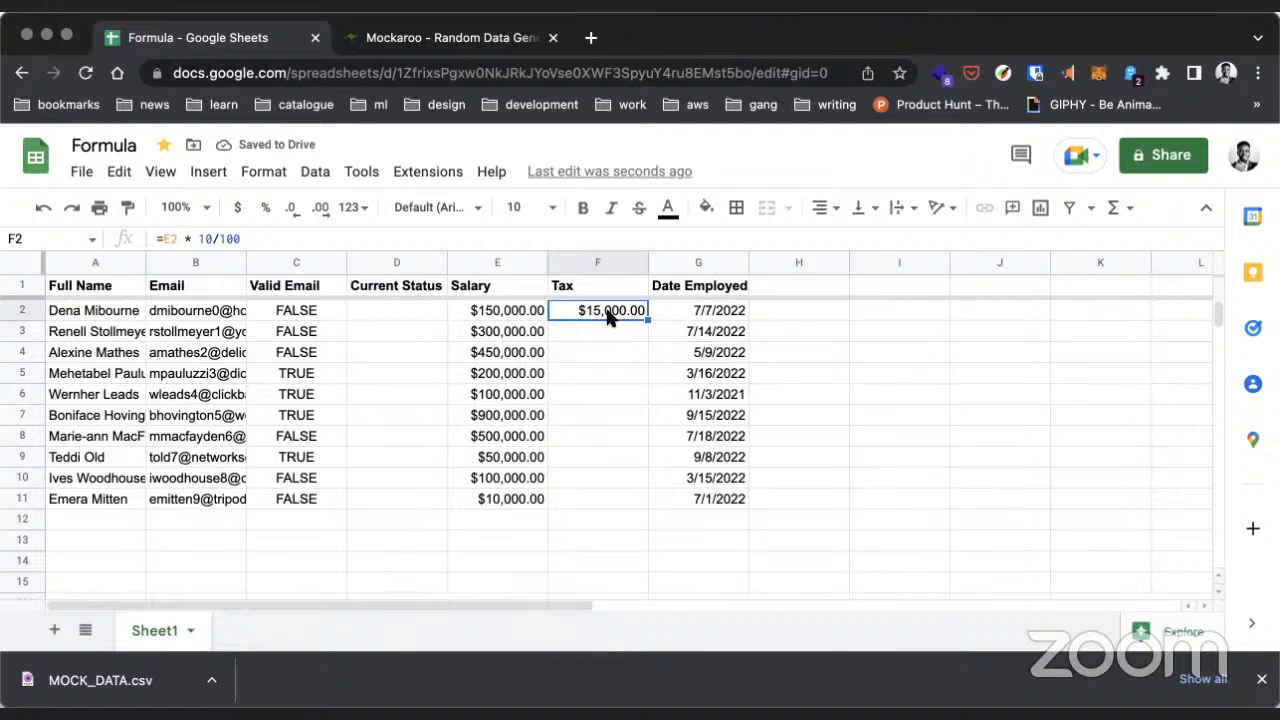
{"action": "double_click", "coordinate": [608, 313]}
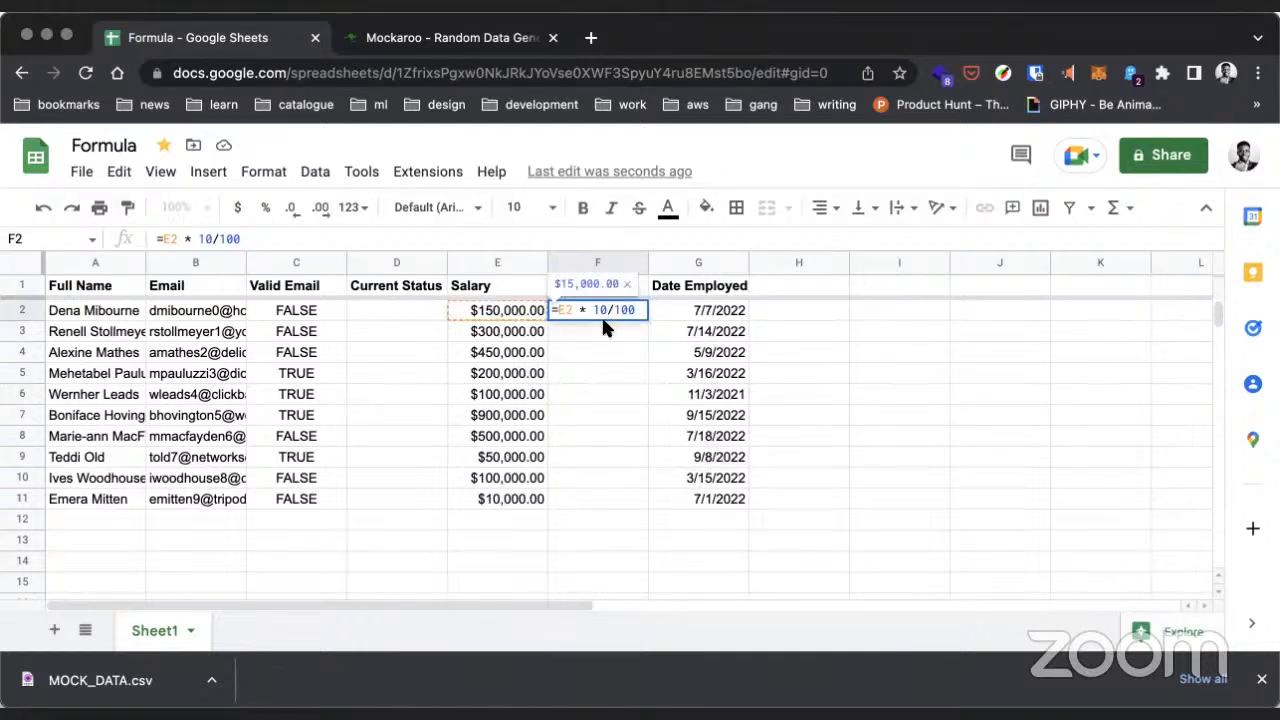
{"action": "key", "text": "Return"}
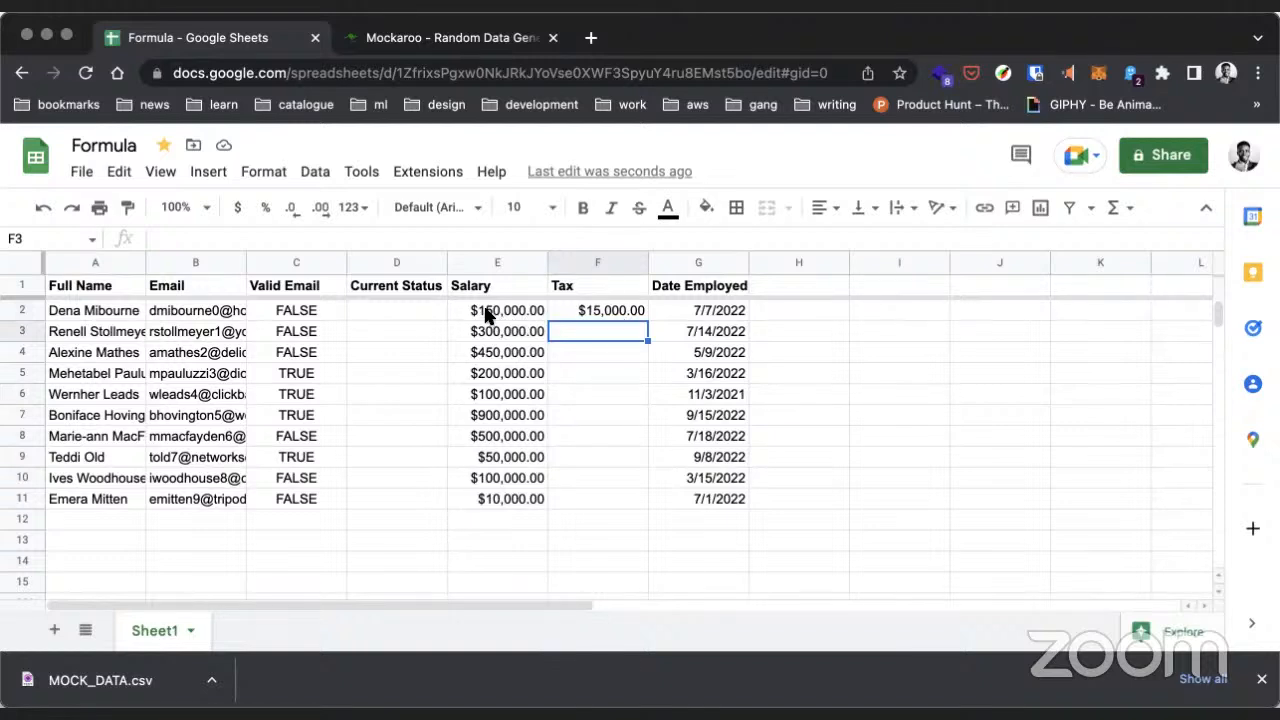
{"action": "left_click", "coordinate": [598, 311]}
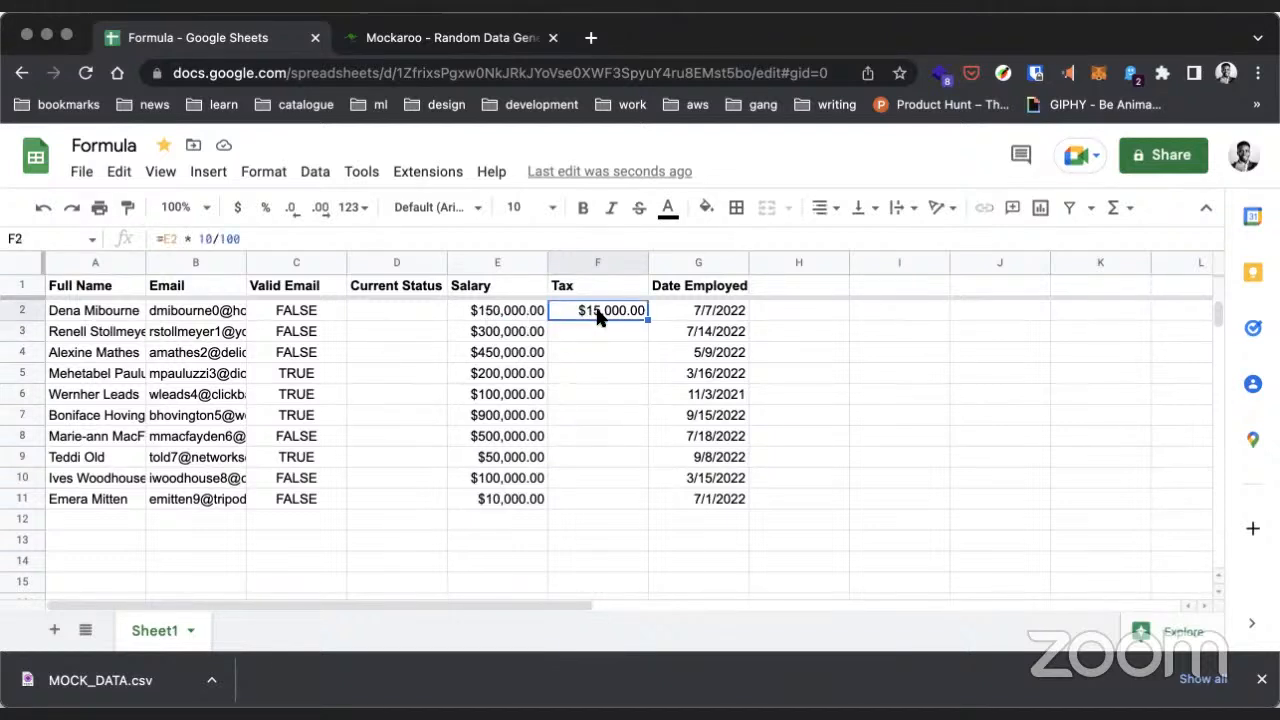
{"action": "left_click", "coordinate": [536, 311]}
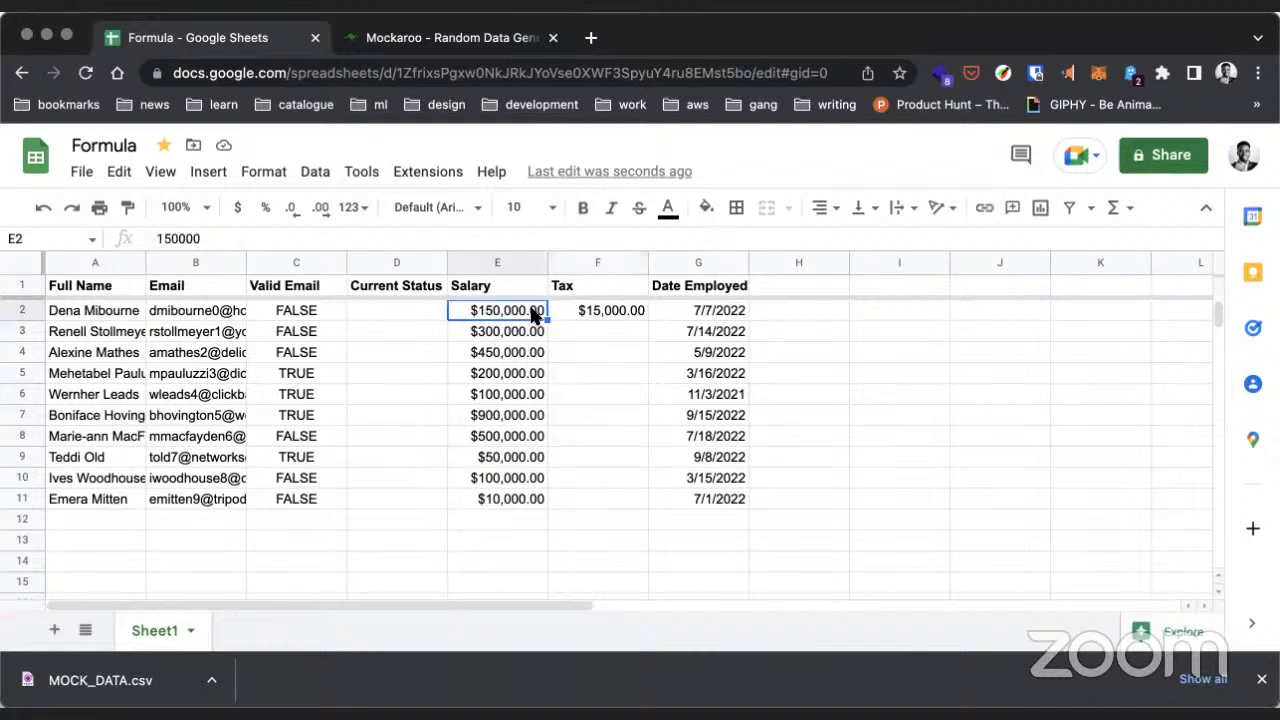
Step: Fill the tax formula from F2 down through F11, undoing the first fill and repeating it
{"action": "left_click", "coordinate": [592, 313]}
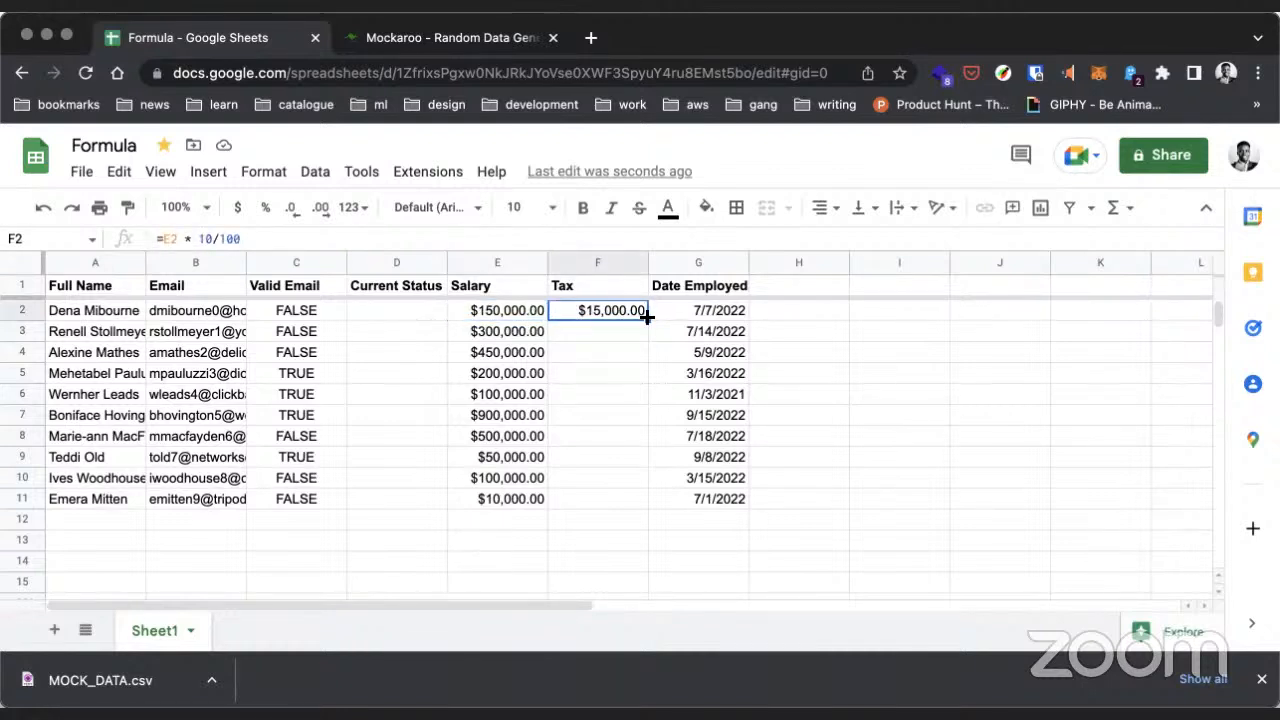
{"action": "left_click_drag", "start_coordinate": [647, 317], "coordinate": [637, 506]}
{"action": "key", "text": "super+z"}
{"action": "left_click_drag", "start_coordinate": [649, 320], "coordinate": [645, 503]}
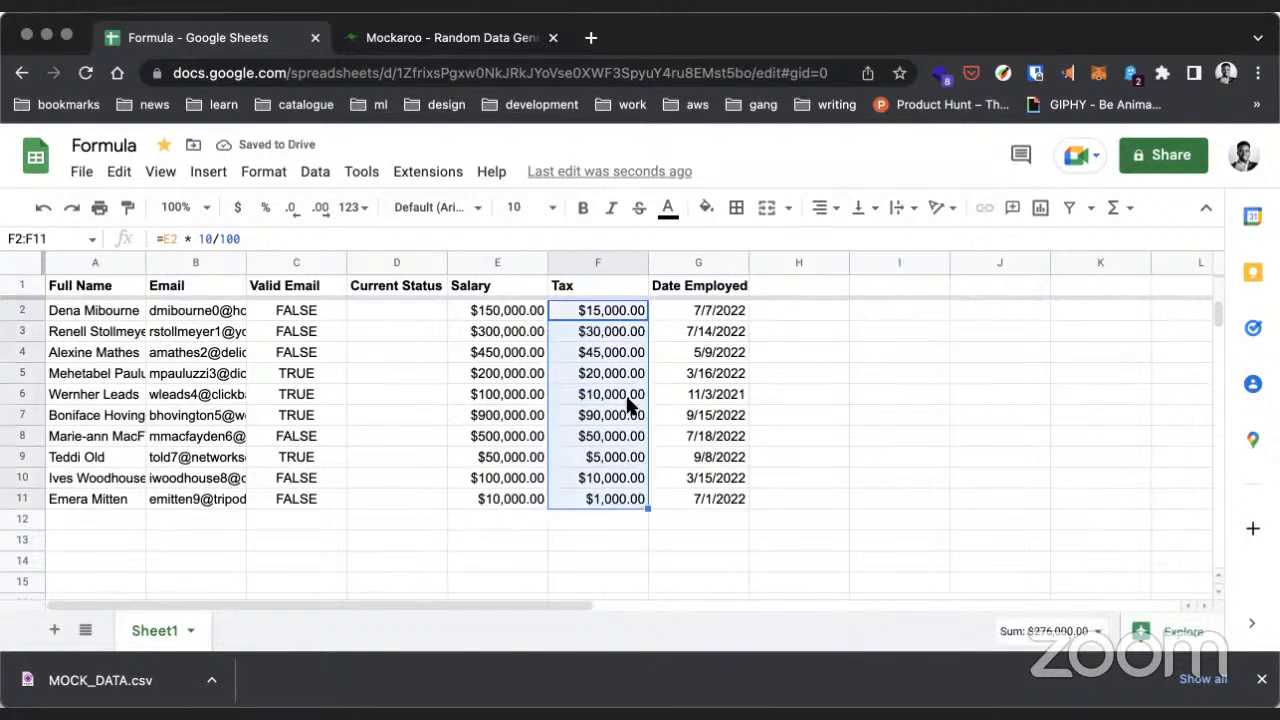
Step: Review the filled Tax column and the formula in F2
{"action": "left_click", "coordinate": [629, 334]}
{"action": "left_click", "coordinate": [627, 312]}
{"action": "double_click", "coordinate": [622, 311]}
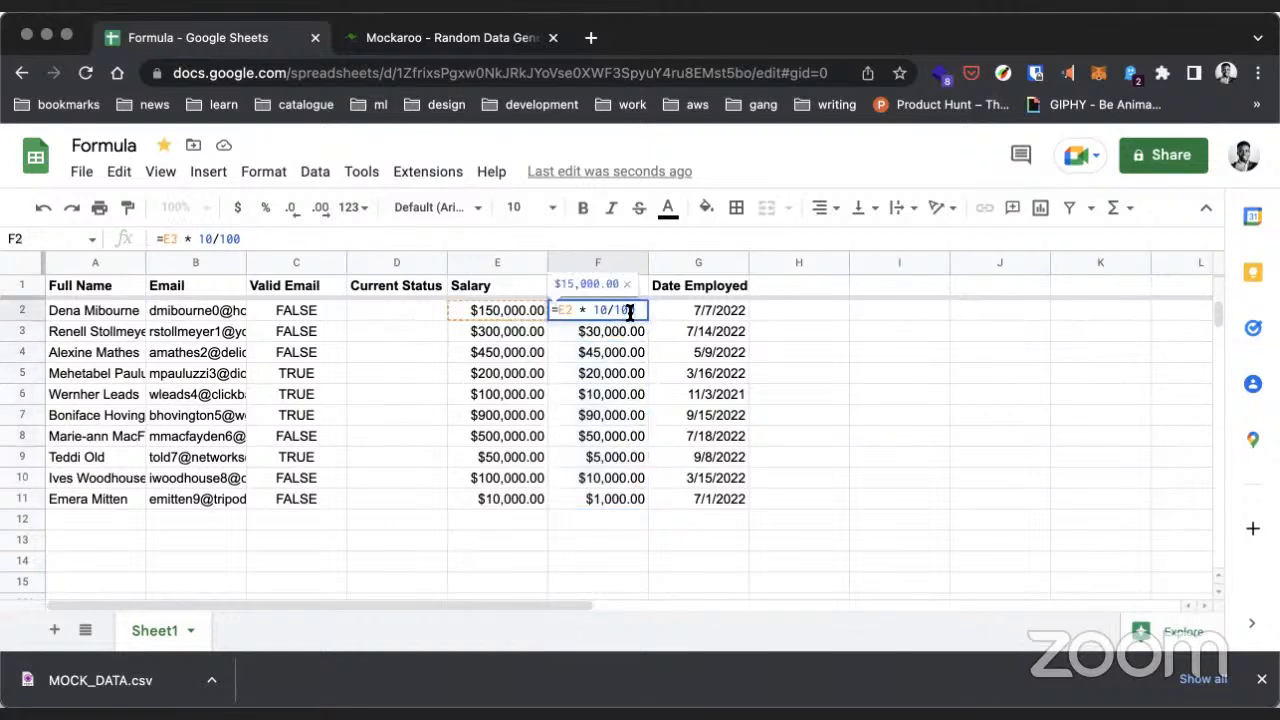
{"action": "left_click", "coordinate": [658, 313]}
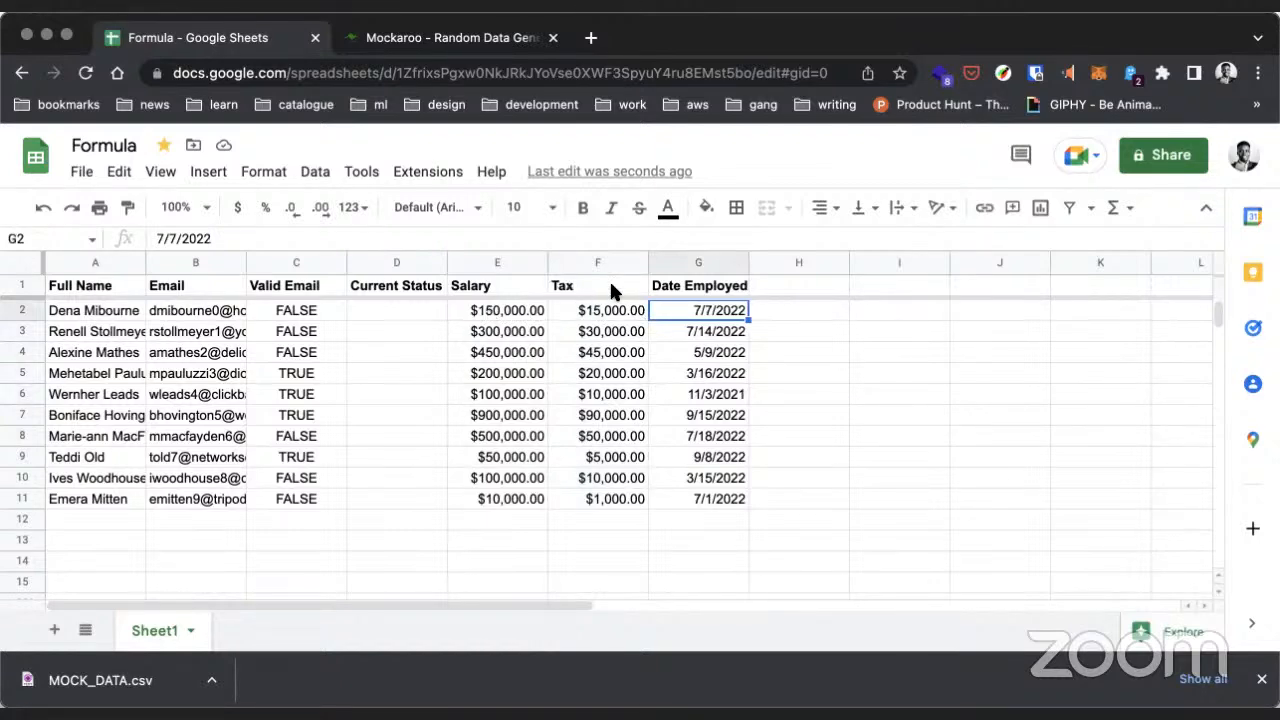
{"action": "scroll", "coordinate": [597, 333], "scroll_direction": "down", "scroll_amount": 2}
{"action": "scroll", "coordinate": [597, 335], "scroll_direction": "up", "scroll_amount": 2}
{"action": "left_click", "coordinate": [612, 316]}
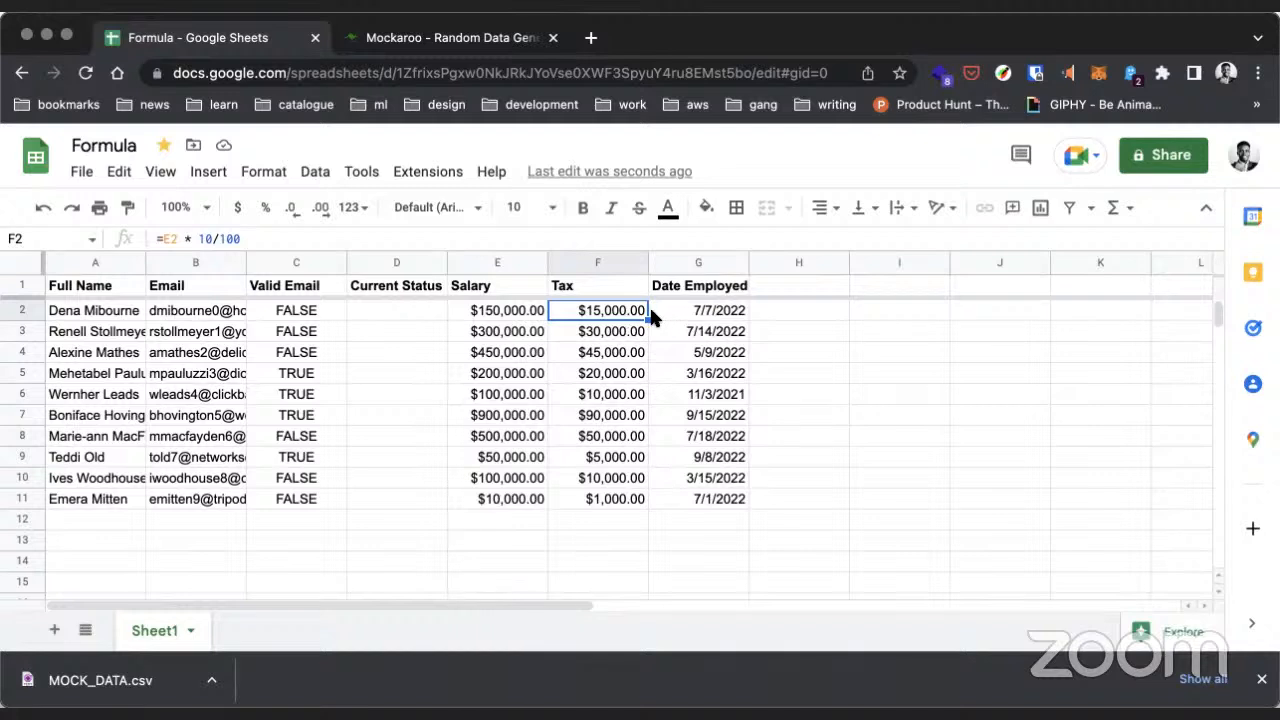
{"action": "left_click", "coordinate": [405, 310]}
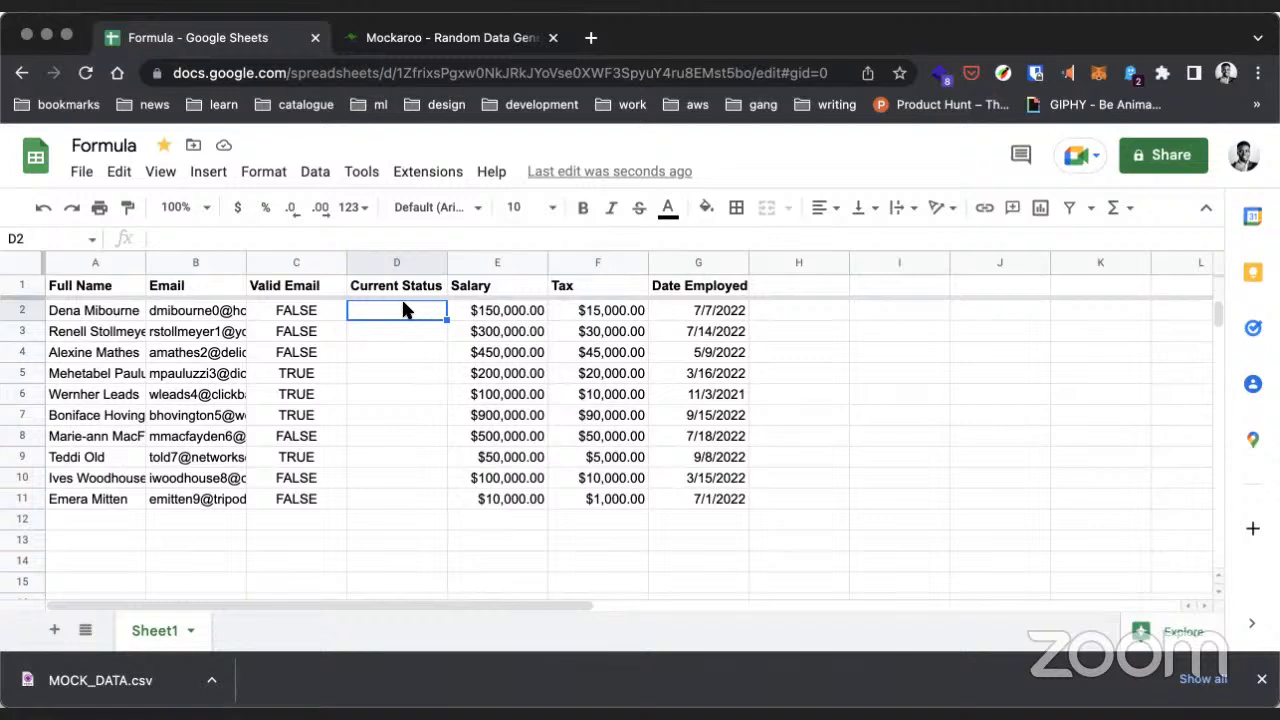
{"action": "type", "text": "="}
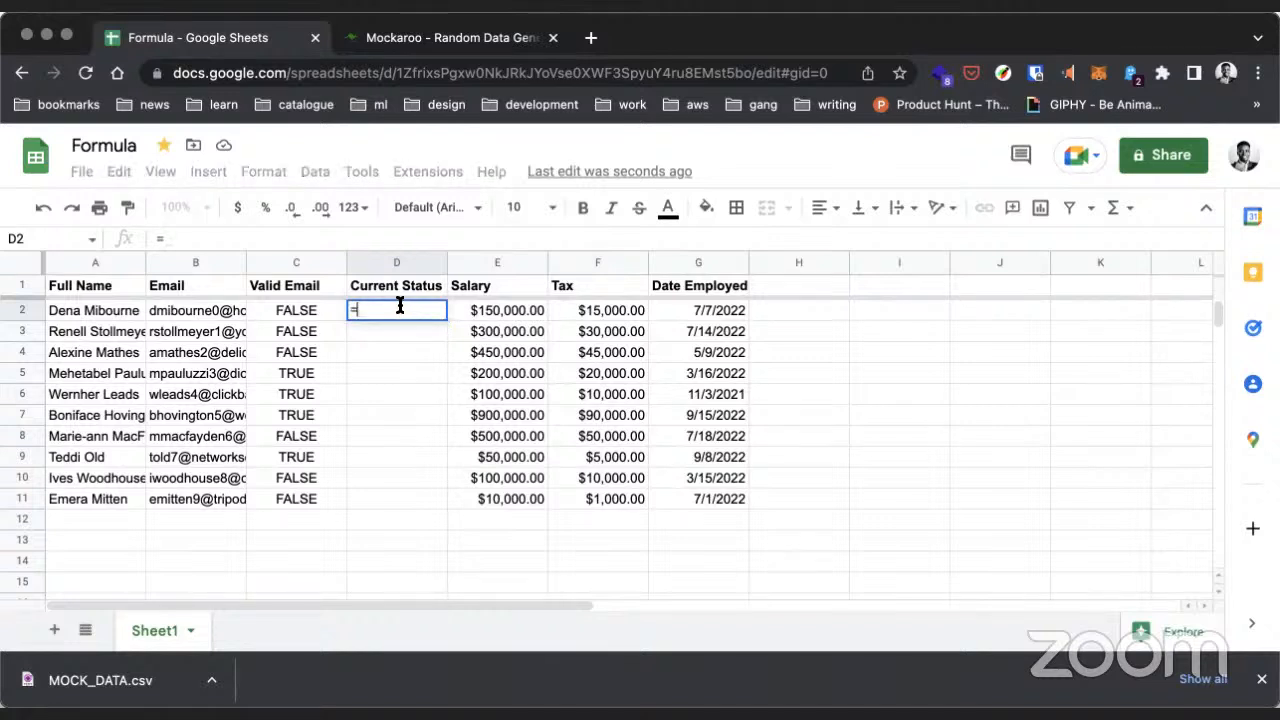
{"action": "type", "text": "IF"}
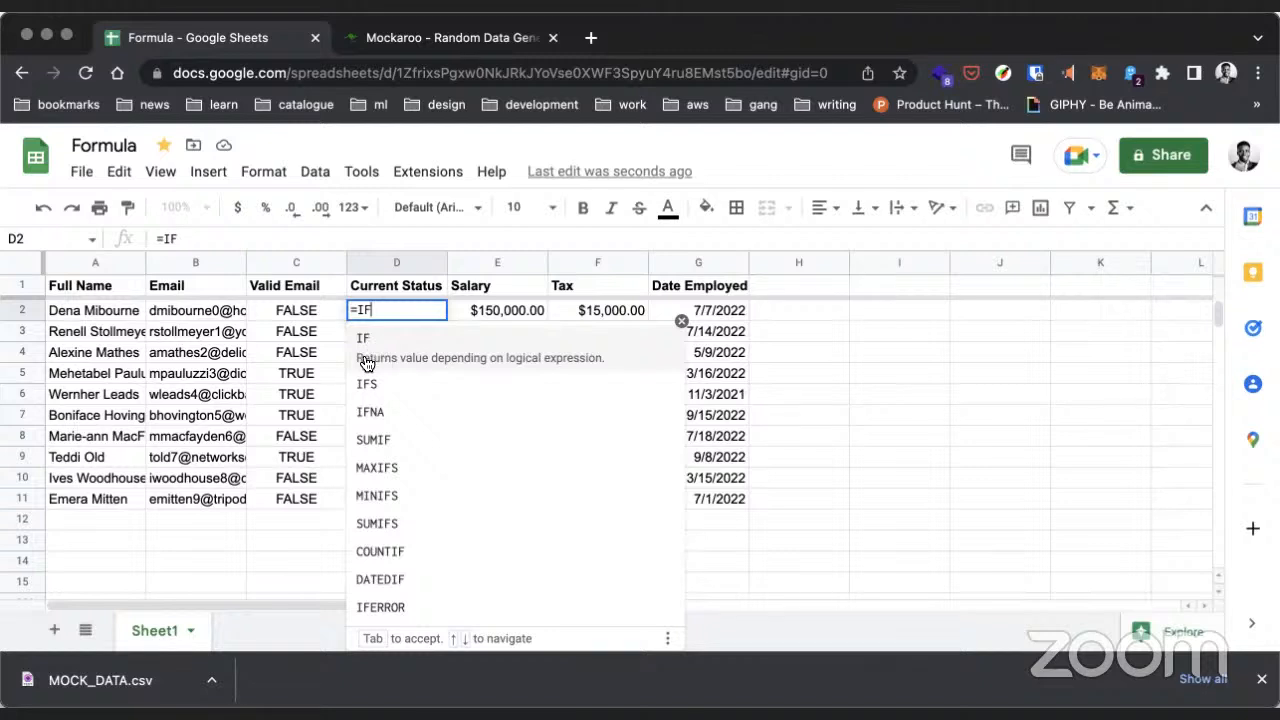
{"action": "left_click", "coordinate": [836, 352]}
{"action": "key", "text": "ctrl+z"}
{"action": "left_click", "coordinate": [415, 332]}
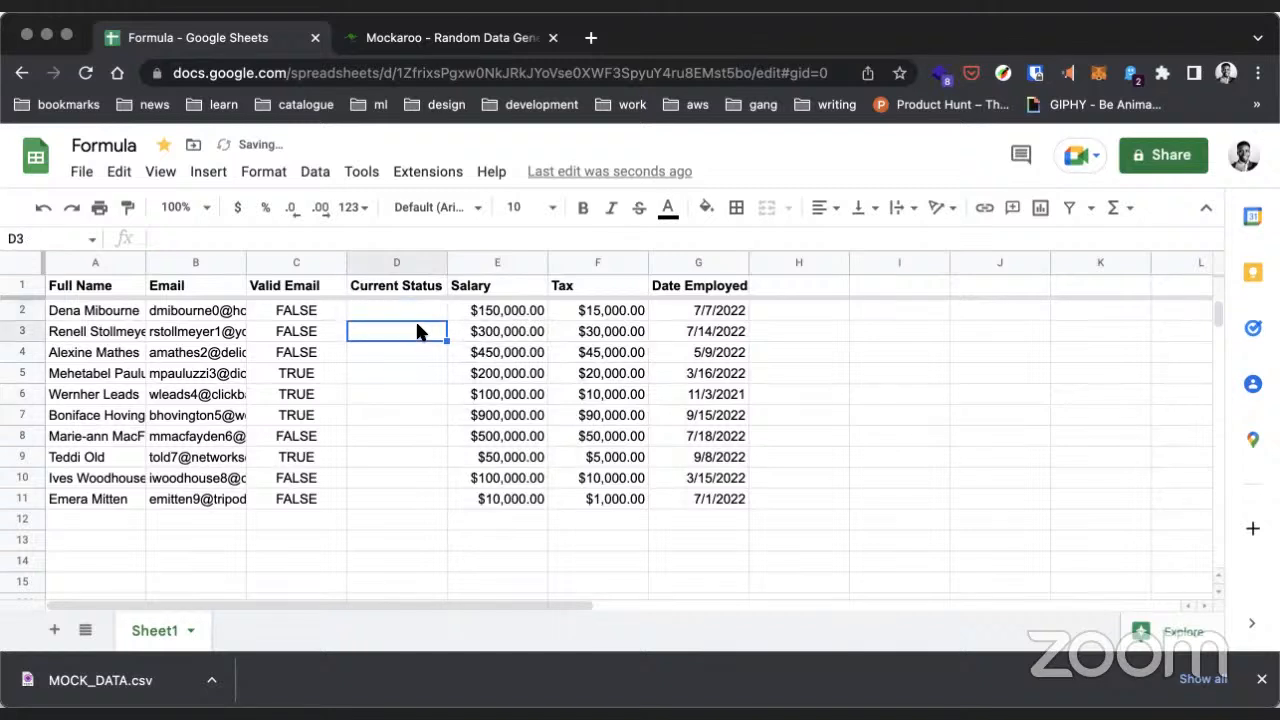
Step: With D2 selected, browse the function categories and the complete alphabetical function list, including the AVERAGE entries
{"action": "left_click", "coordinate": [417, 305]}
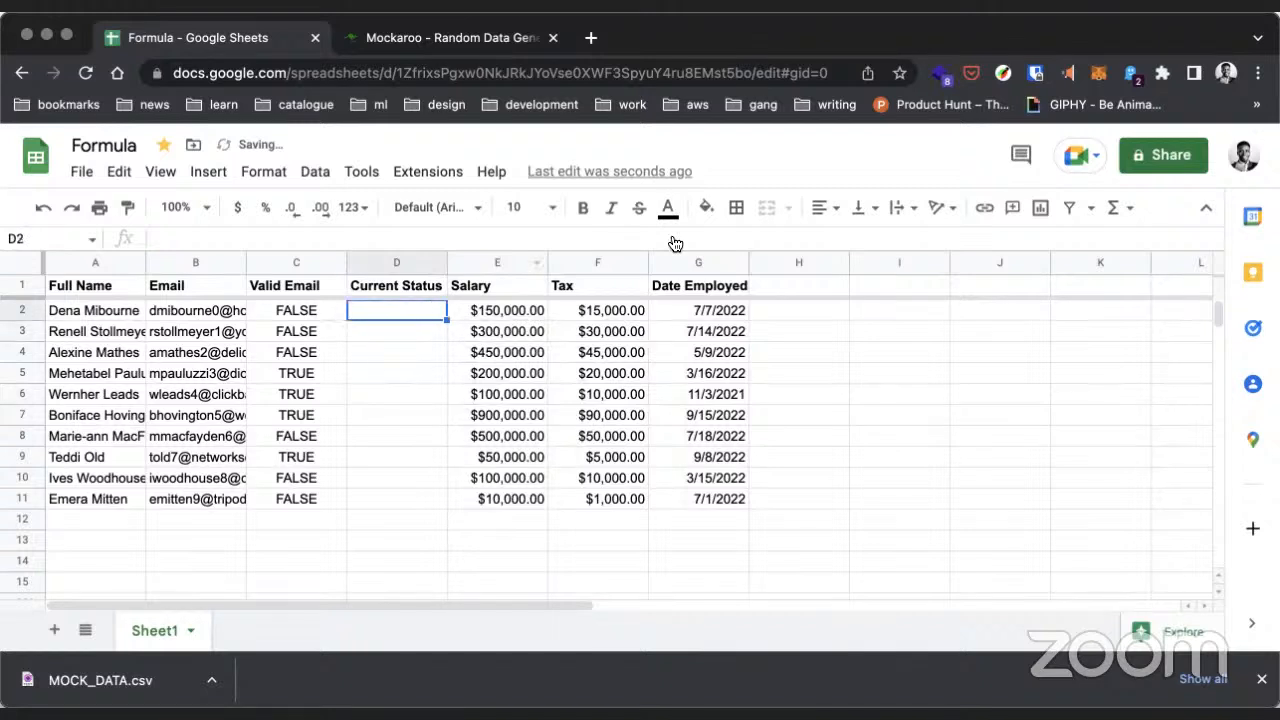
{"action": "left_click", "coordinate": [1118, 208]}
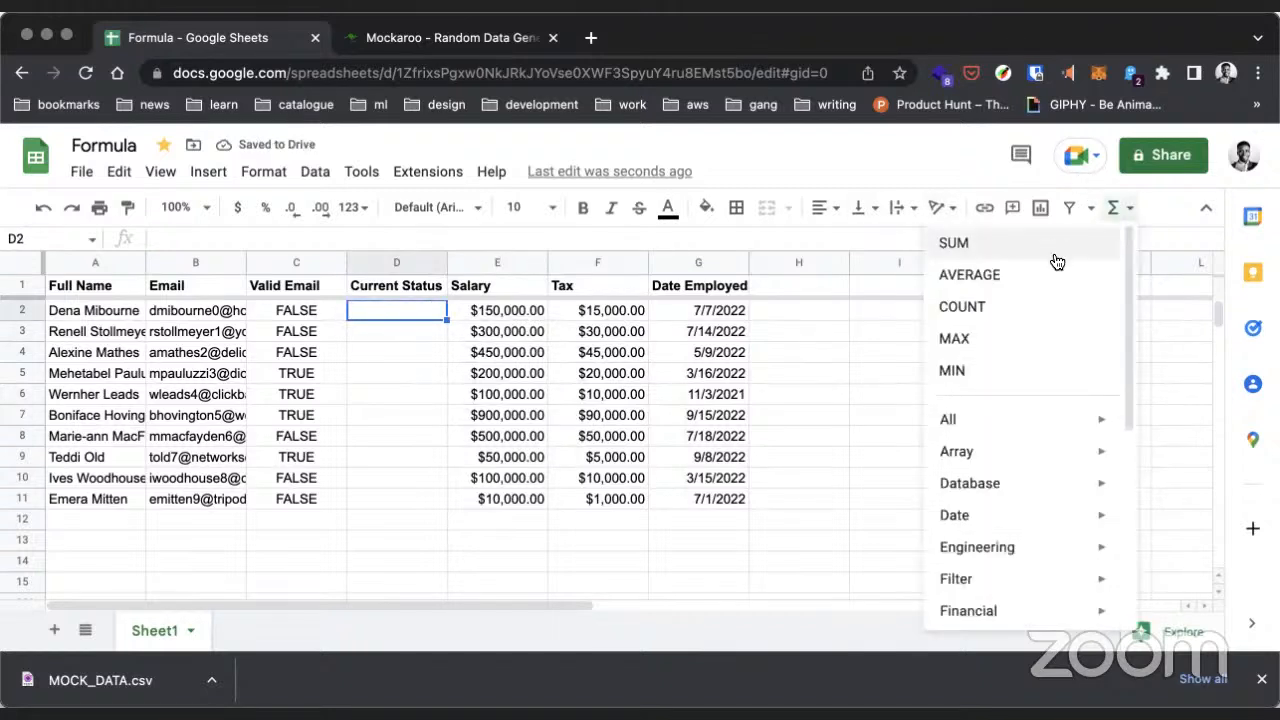
{"action": "scroll", "coordinate": [1046, 374], "scroll_direction": "down", "scroll_amount": 2}
{"action": "scroll", "coordinate": [1045, 268], "scroll_direction": "up", "scroll_amount": 2}
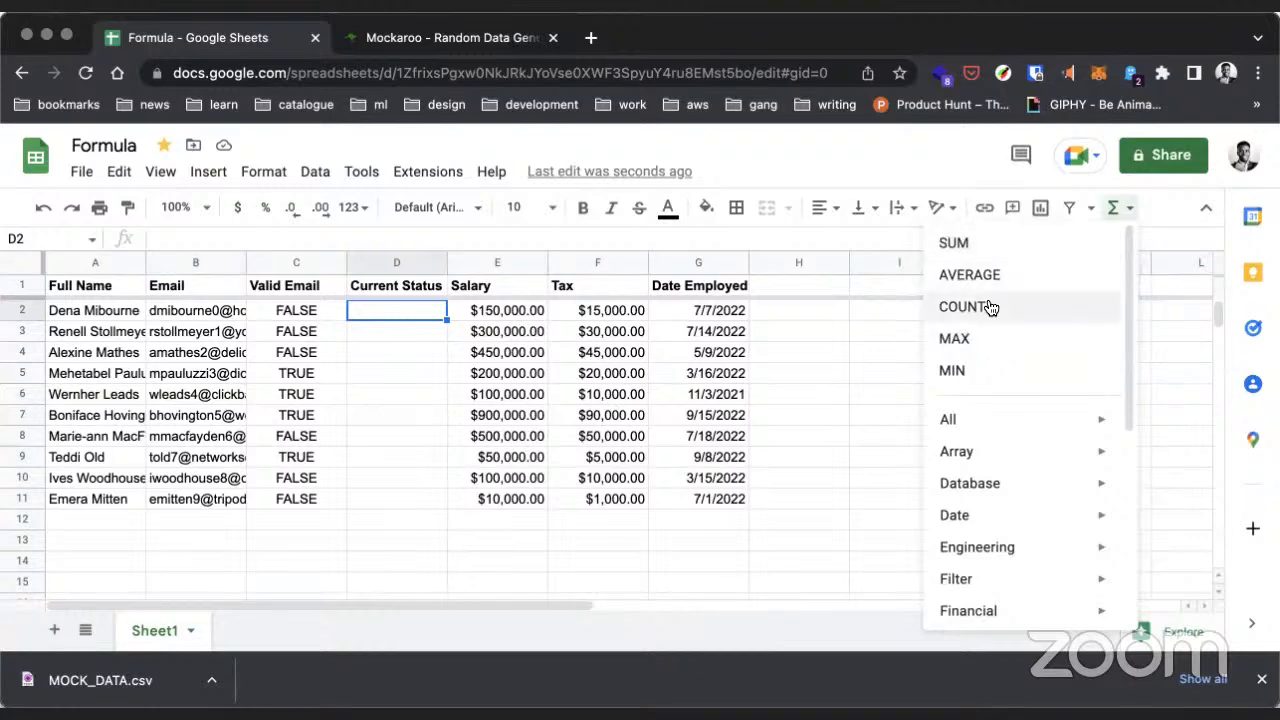
{"action": "scroll", "coordinate": [1052, 330], "scroll_direction": "down", "scroll_amount": 5}
{"action": "mouse_move", "coordinate": [1055, 332]}
{"action": "scroll", "coordinate": [1071, 289], "scroll_direction": "up", "scroll_amount": 2}
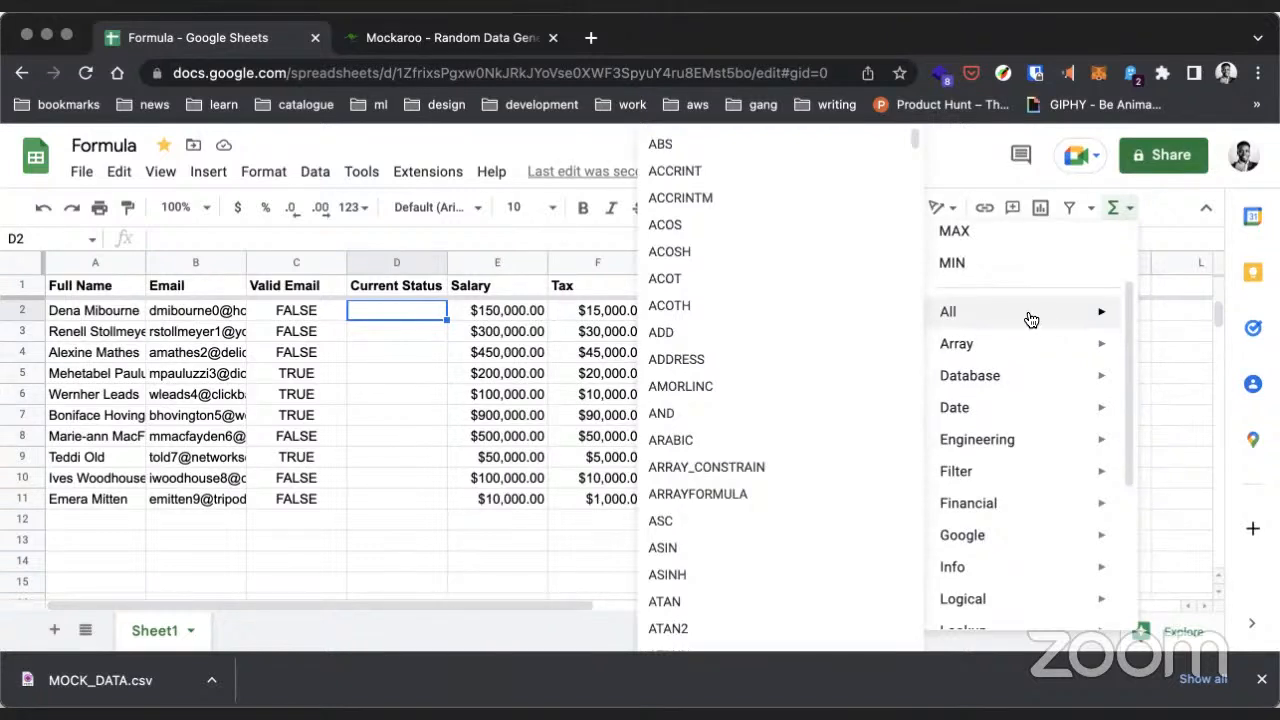
{"action": "scroll", "coordinate": [762, 350], "scroll_direction": "down", "scroll_amount": 2}
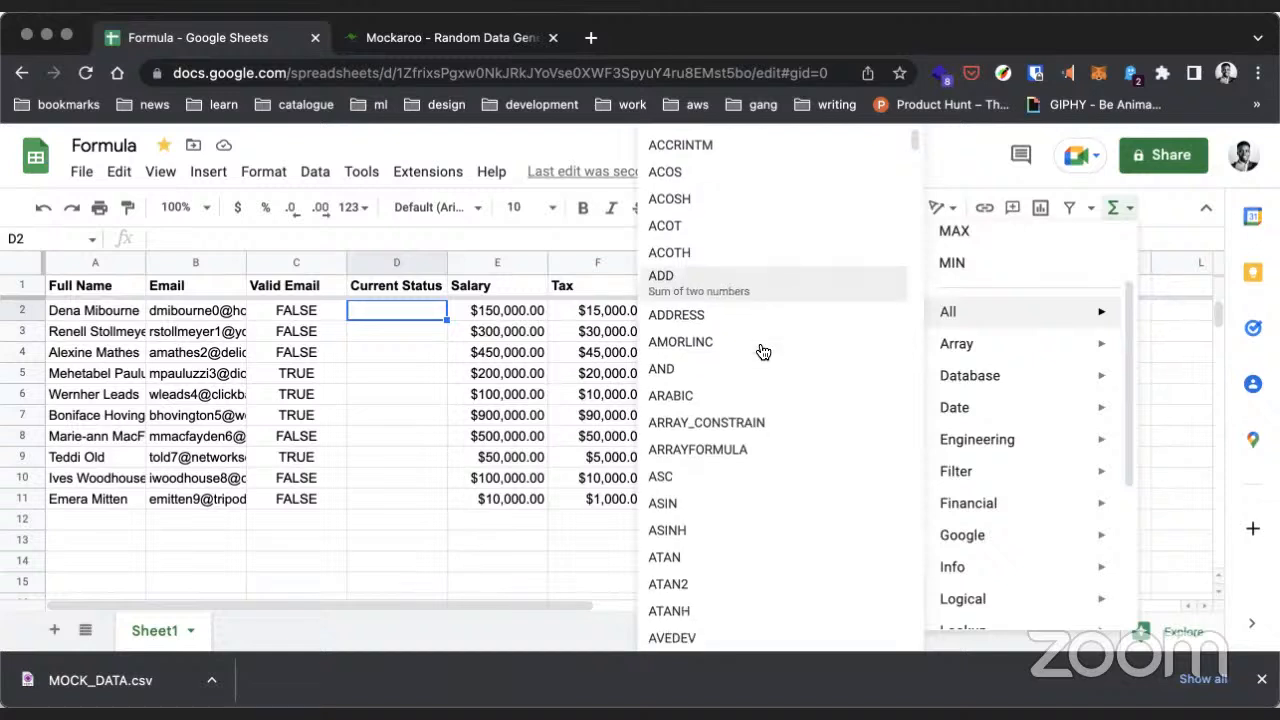
{"action": "scroll", "coordinate": [760, 350], "scroll_direction": "down", "scroll_amount": 3}
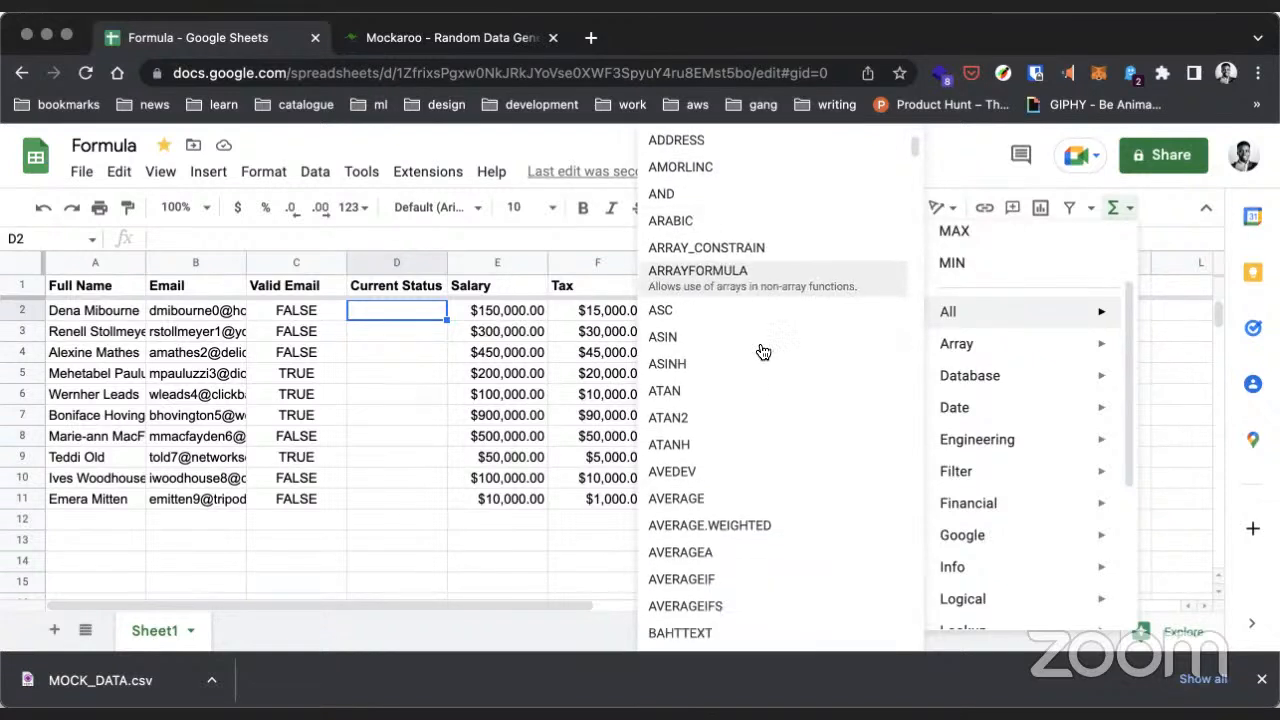
{"action": "scroll", "coordinate": [720, 486], "scroll_direction": "down", "scroll_amount": 5}
{"action": "scroll", "coordinate": [719, 488], "scroll_direction": "up", "scroll_amount": 3}
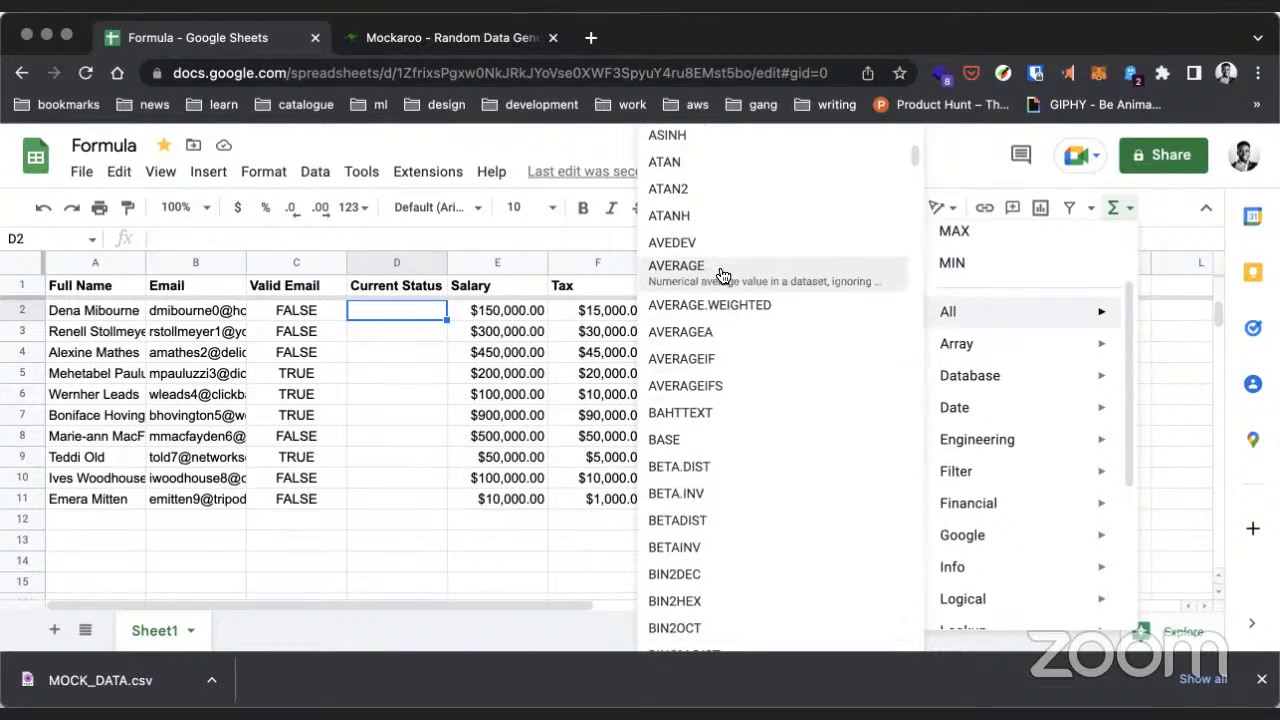
{"action": "scroll", "coordinate": [723, 276], "scroll_direction": "up", "scroll_amount": 8}
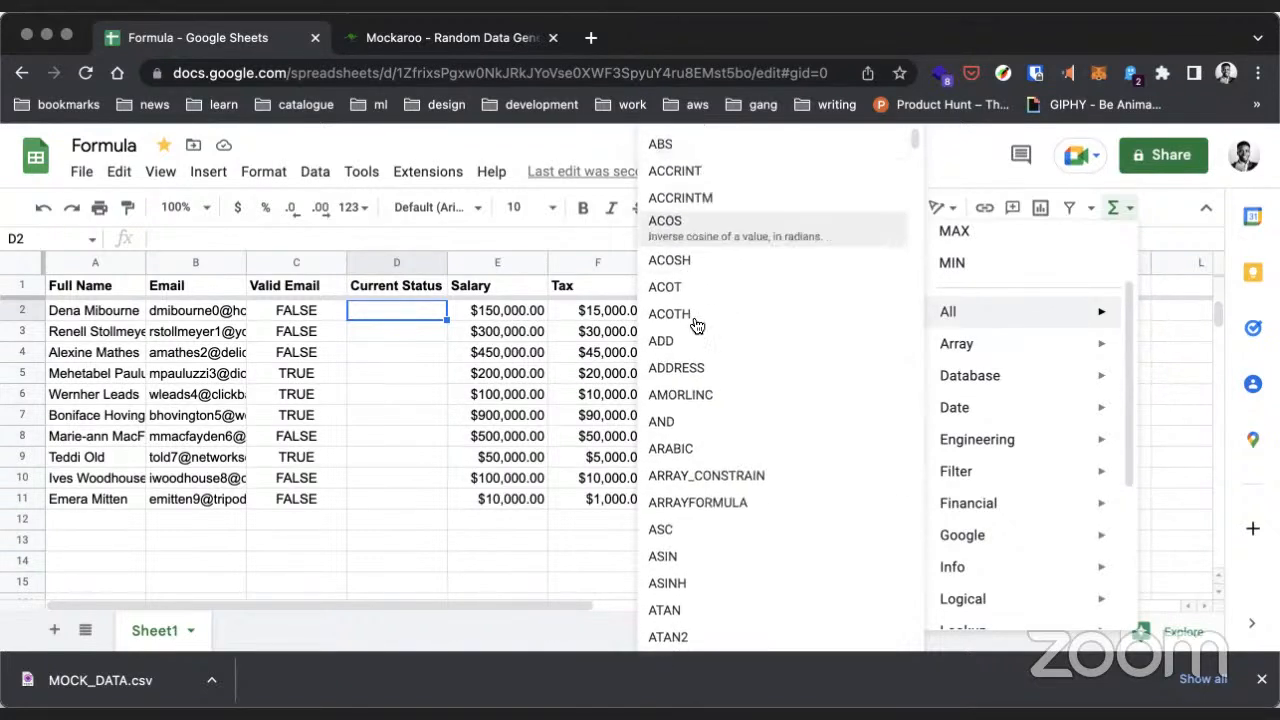
{"action": "scroll", "coordinate": [688, 390], "scroll_direction": "down", "scroll_amount": 3}
{"action": "scroll", "coordinate": [689, 354], "scroll_direction": "down", "scroll_amount": 5}
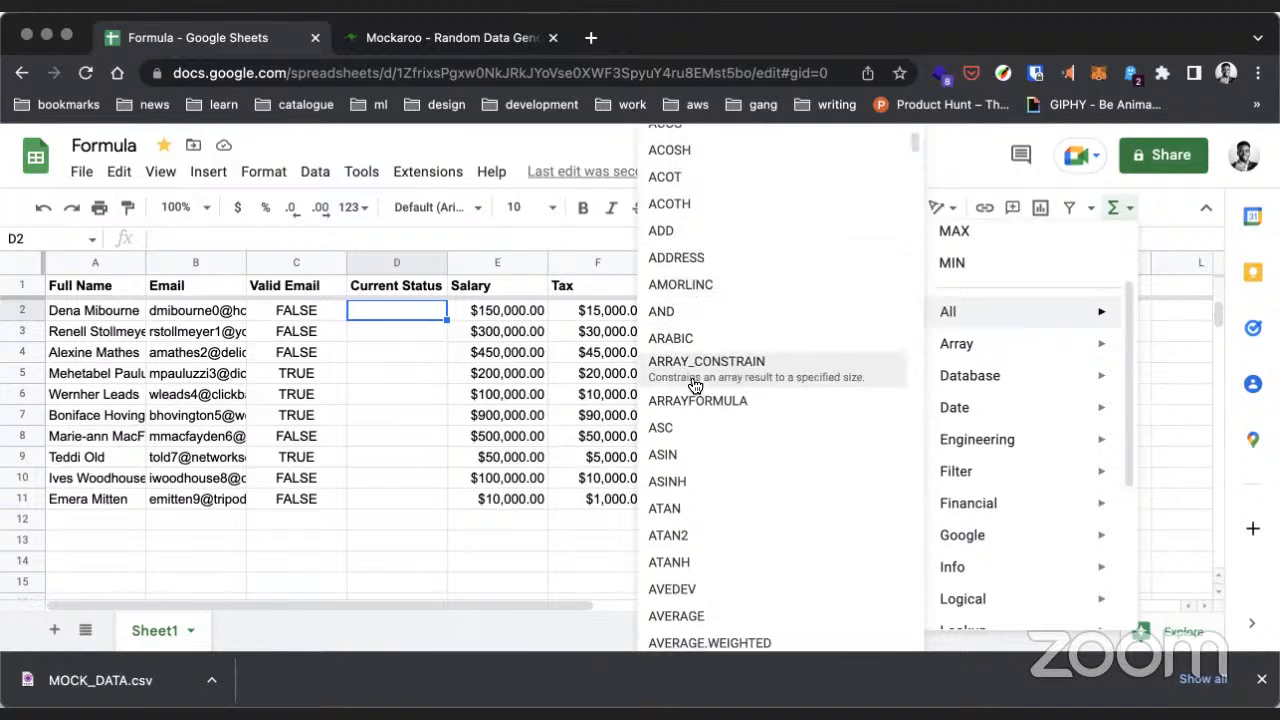
{"action": "scroll", "coordinate": [697, 374], "scroll_direction": "down", "scroll_amount": 4}
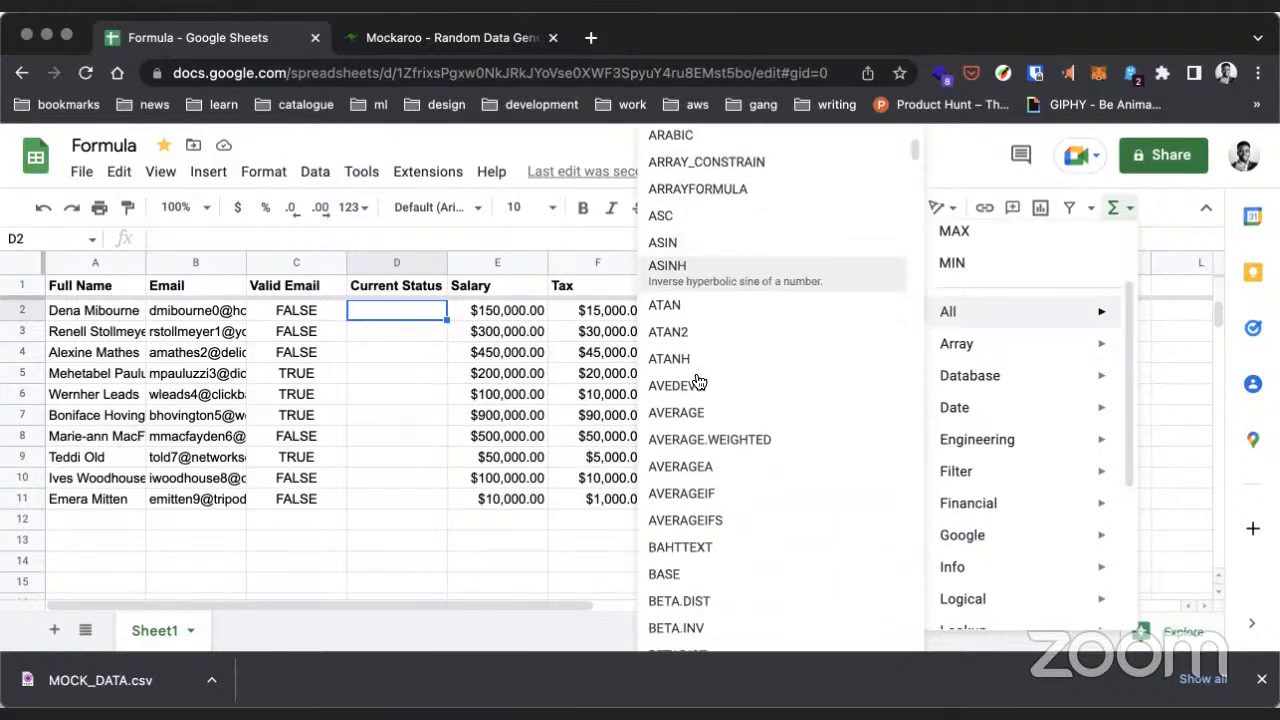
{"action": "scroll", "coordinate": [690, 432], "scroll_direction": "down", "scroll_amount": 3}
{"action": "scroll", "coordinate": [700, 430], "scroll_direction": "down", "scroll_amount": 2}
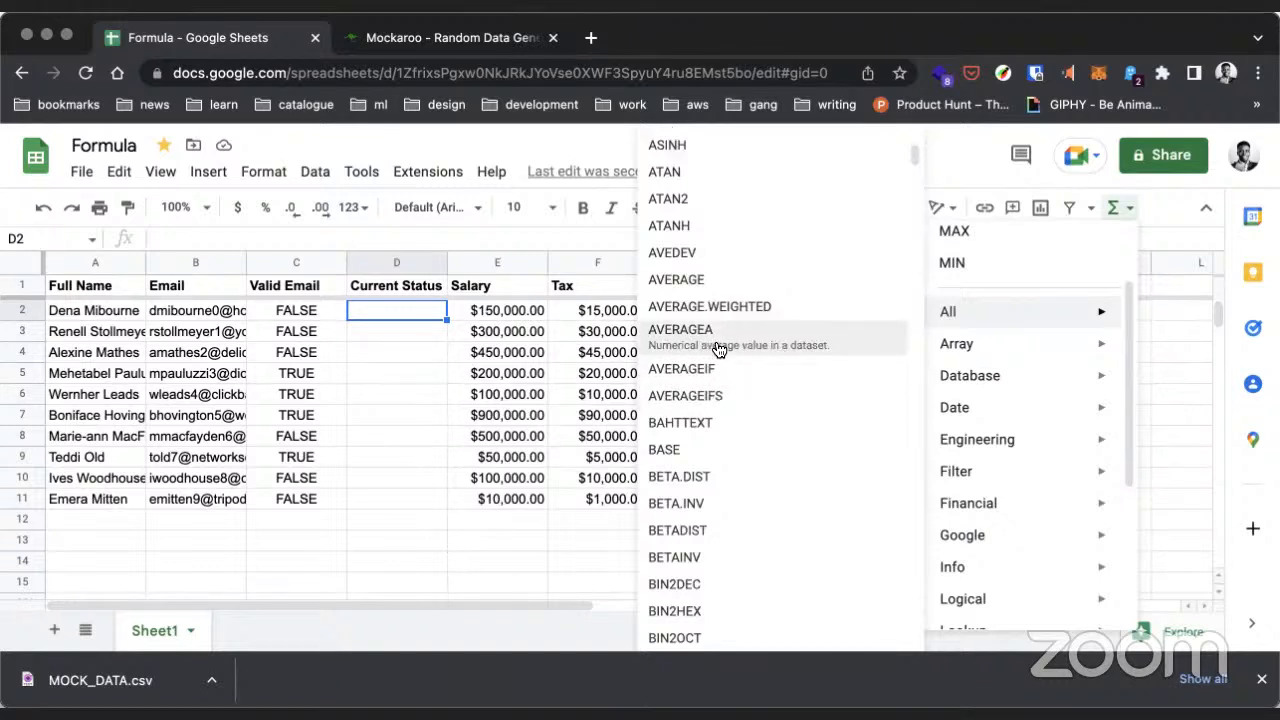
{"action": "scroll", "coordinate": [746, 322], "scroll_direction": "down", "scroll_amount": 3}
{"action": "scroll", "coordinate": [746, 322], "scroll_direction": "down", "scroll_amount": 10}
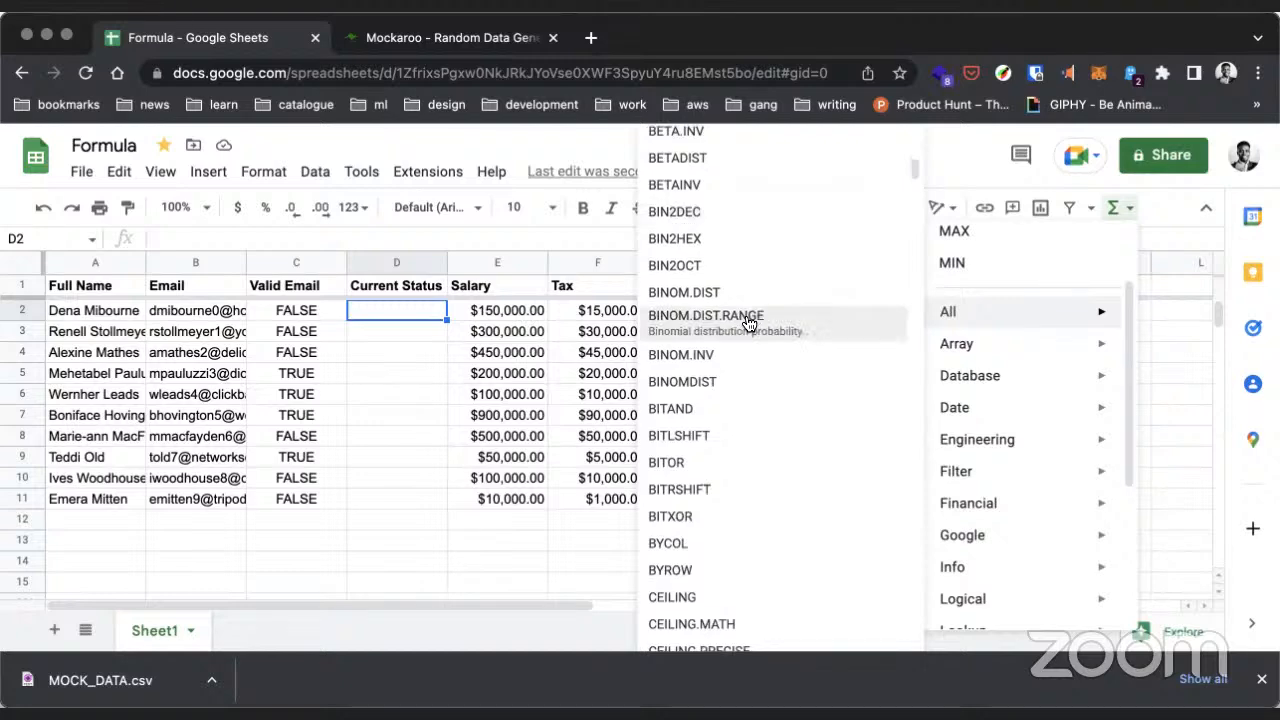
{"action": "scroll", "coordinate": [746, 322], "scroll_direction": "down", "scroll_amount": 4}
{"action": "scroll", "coordinate": [749, 323], "scroll_direction": "up", "scroll_amount": 15}
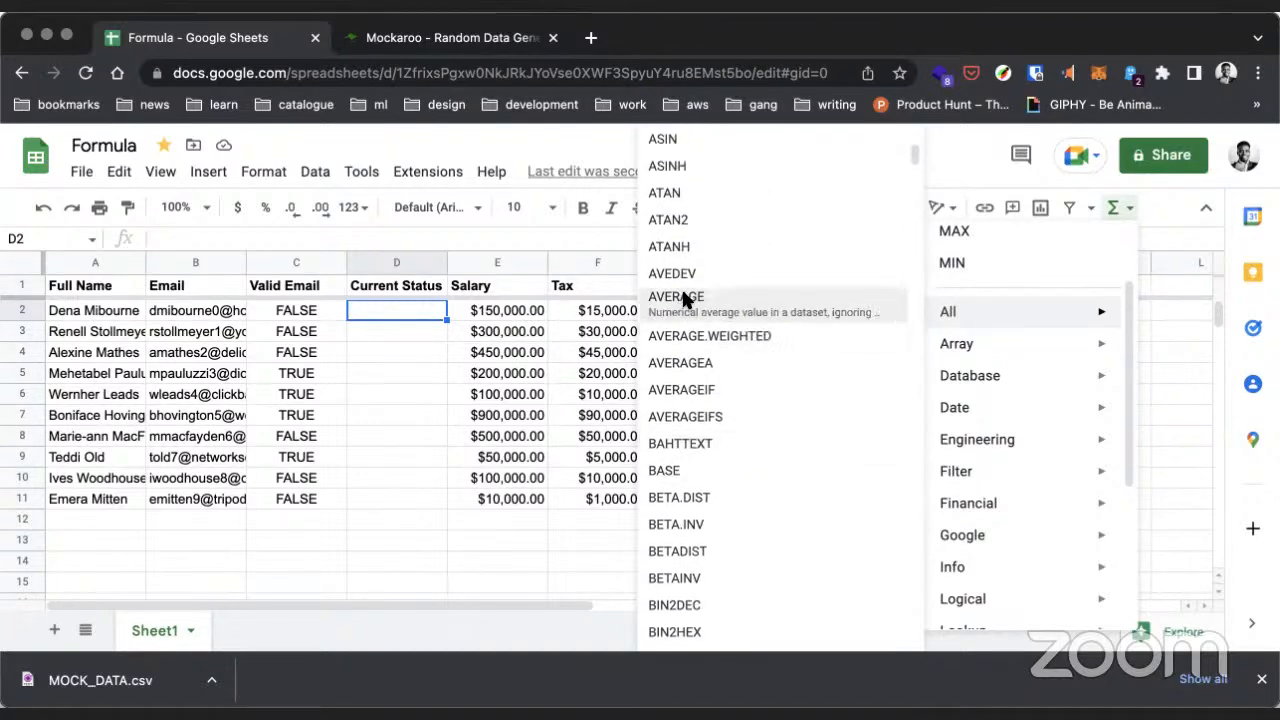
Step: Insert the AVERAGE function in D2 and read its help on syntax, example and arguments
{"action": "left_click", "coordinate": [681, 295]}
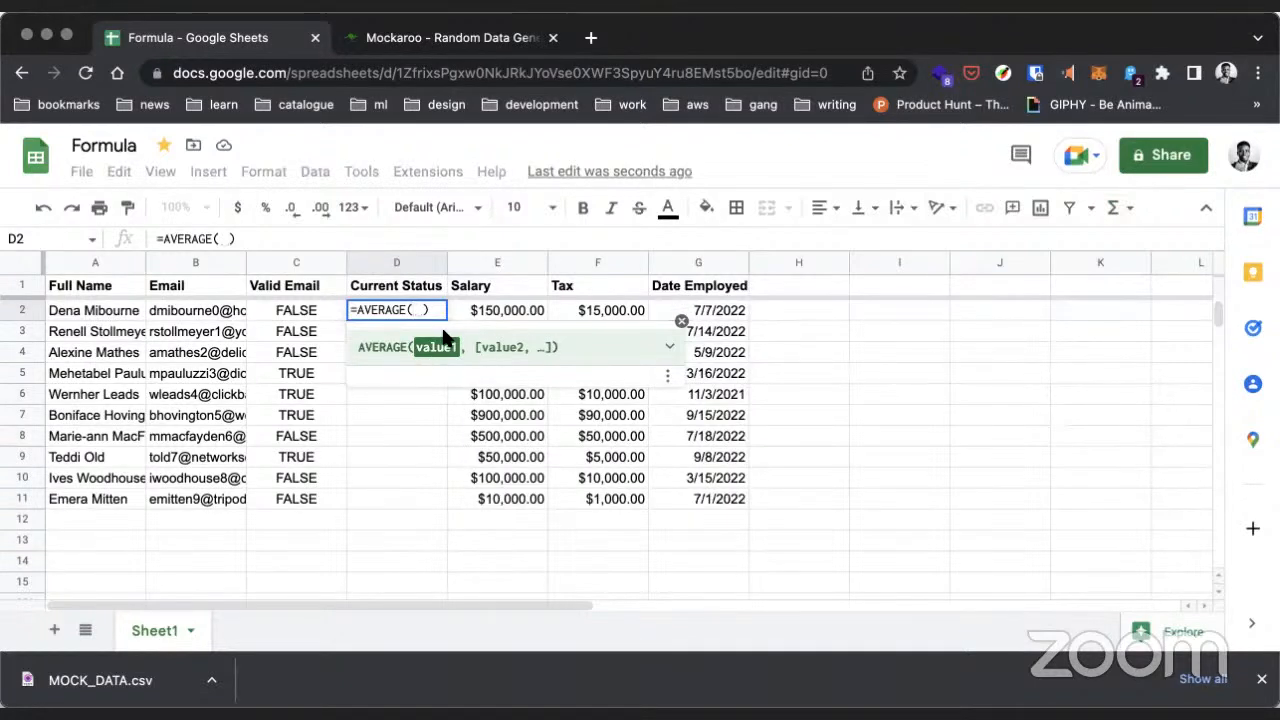
{"action": "left_click", "coordinate": [390, 348]}
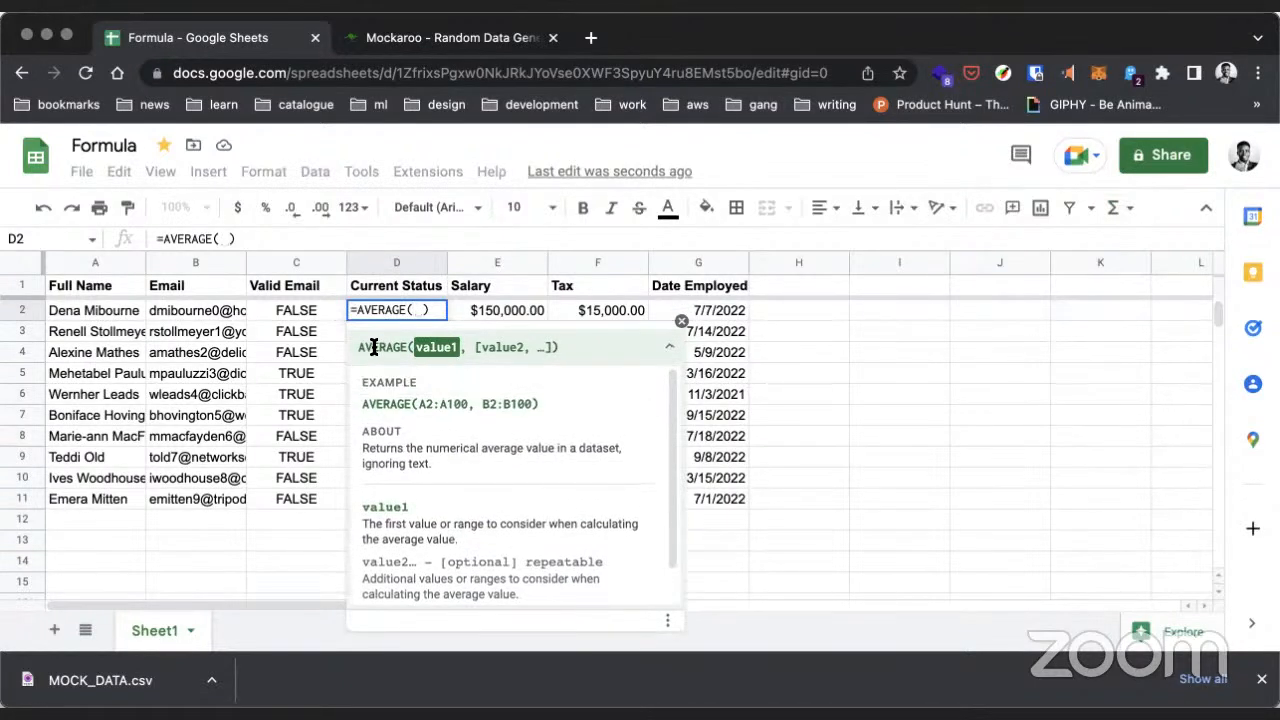
{"action": "left_click", "coordinate": [378, 346]}
{"action": "left_click", "coordinate": [380, 346]}
{"action": "scroll", "coordinate": [386, 437], "scroll_direction": "down", "scroll_amount": 2}
{"action": "scroll", "coordinate": [384, 420], "scroll_direction": "up", "scroll_amount": 2}
{"action": "scroll", "coordinate": [460, 423], "scroll_direction": "down", "scroll_amount": 1}
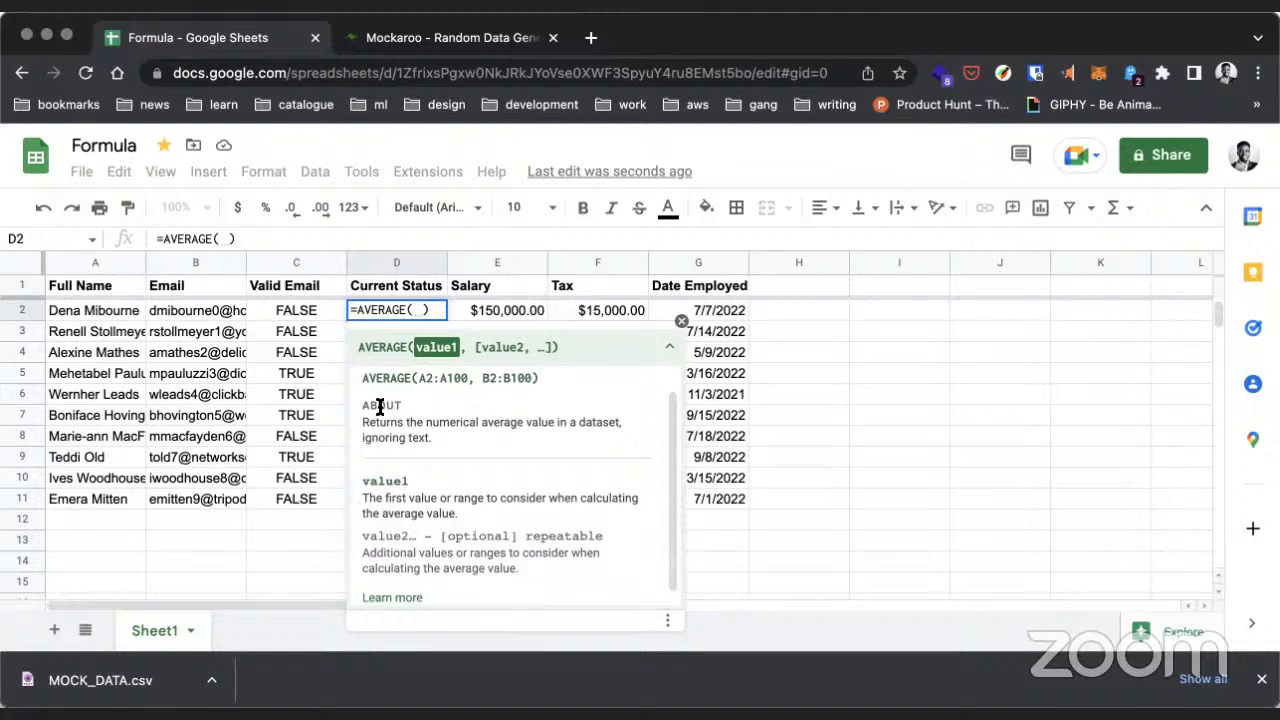
{"action": "scroll", "coordinate": [380, 407], "scroll_direction": "up", "scroll_amount": 1}
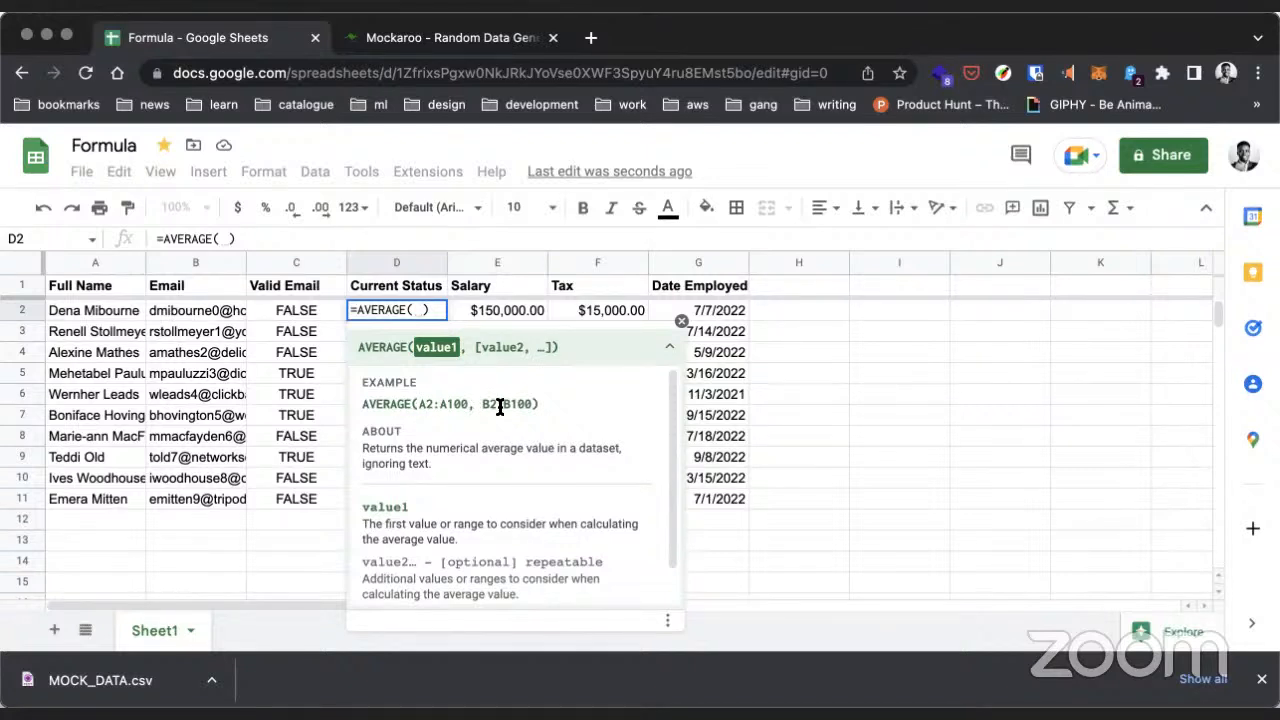
{"action": "scroll", "coordinate": [501, 461], "scroll_direction": "down", "scroll_amount": 1}
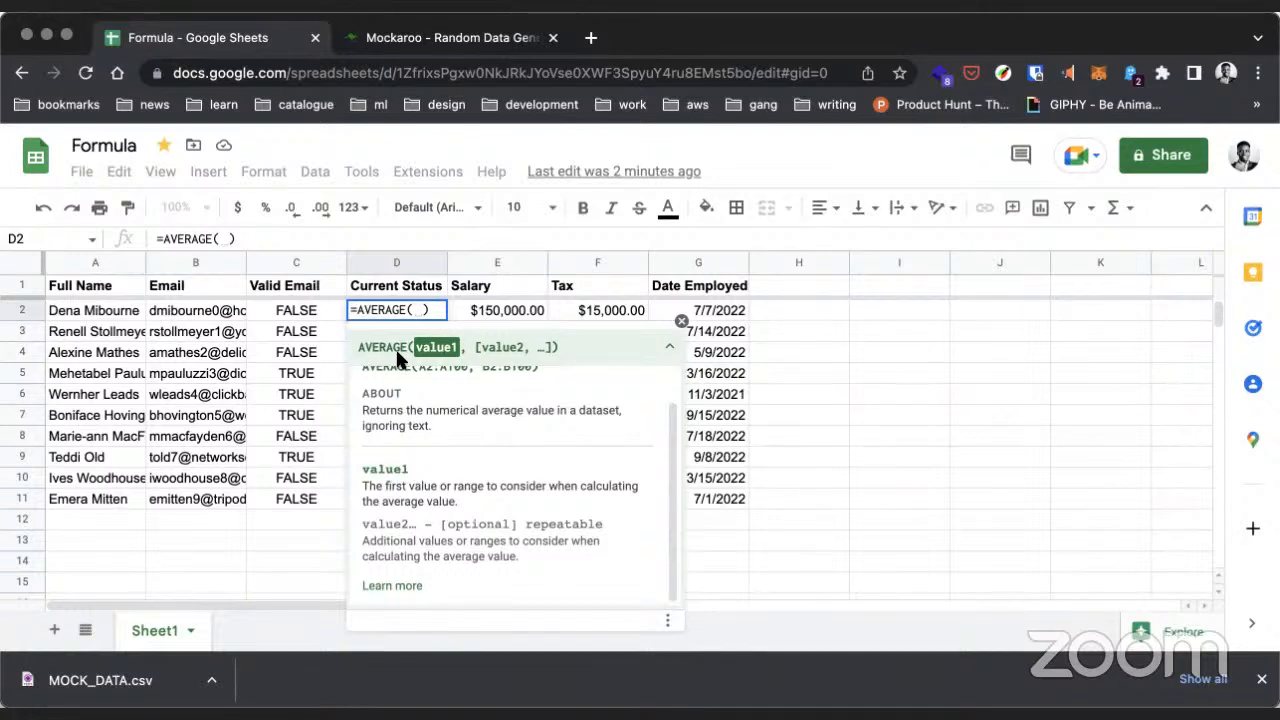
Step: Clear the AVERAGE function from D2, leaving only the equals sign
{"action": "left_click_drag", "start_coordinate": [420, 312], "coordinate": [350, 310]}
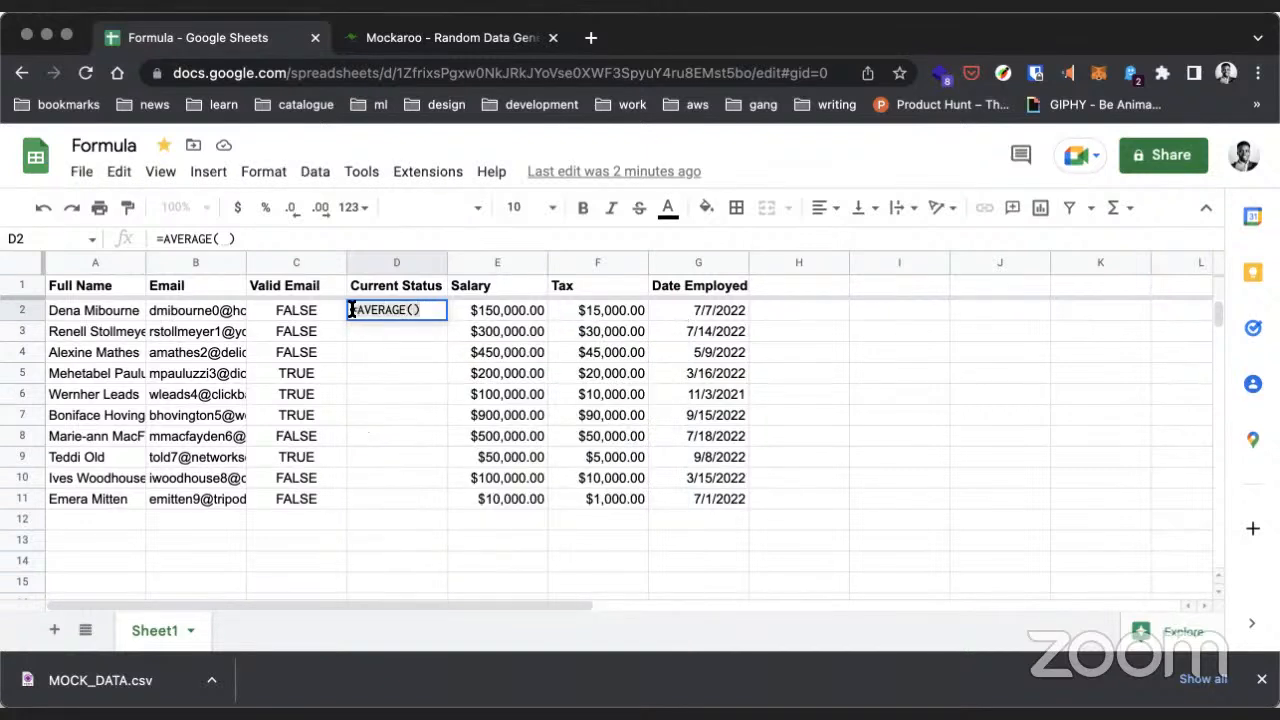
{"action": "left_click", "coordinate": [422, 304]}
{"action": "key", "text": "BackSpace"}
{"action": "key", "text": "BackSpace"}
{"action": "key", "text": "BackSpace"}
{"action": "key", "text": "BackSpace"}
{"action": "key", "text": "BackSpace"}
{"action": "key", "text": "BackSpace"}
{"action": "key", "text": "BackSpace"}
{"action": "key", "text": "BackSpace"}
{"action": "key", "text": "BackSpace"}
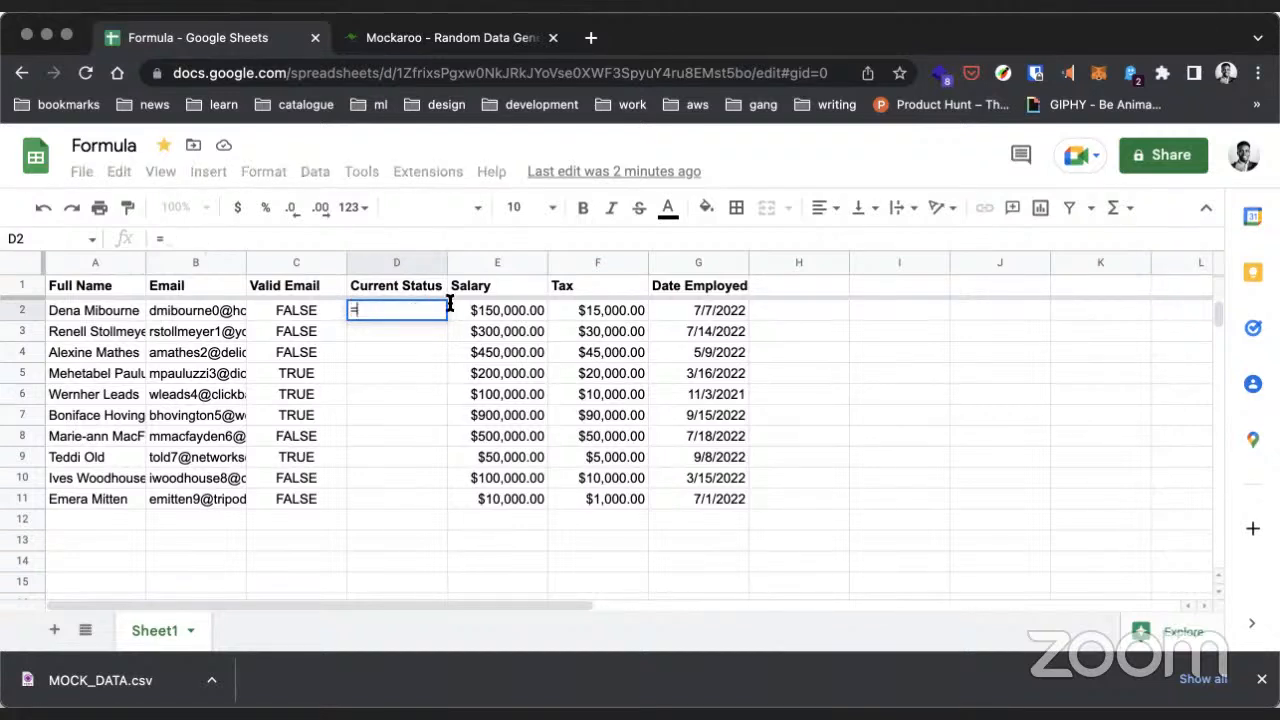
Step: Insert the COUNT function in D2 and read its help on example, purpose and arguments
{"action": "left_click", "coordinate": [1118, 207]}
{"action": "scroll", "coordinate": [1037, 286], "scroll_direction": "up", "scroll_amount": 2}
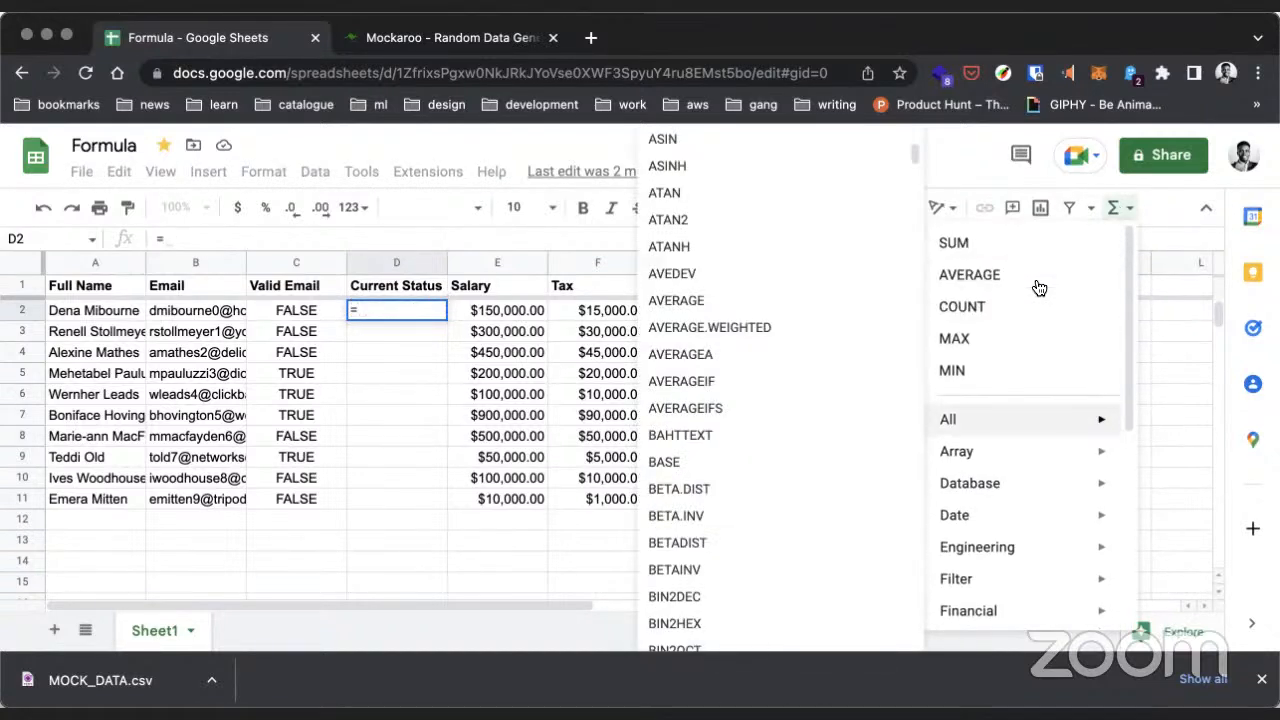
{"action": "left_click", "coordinate": [980, 308]}
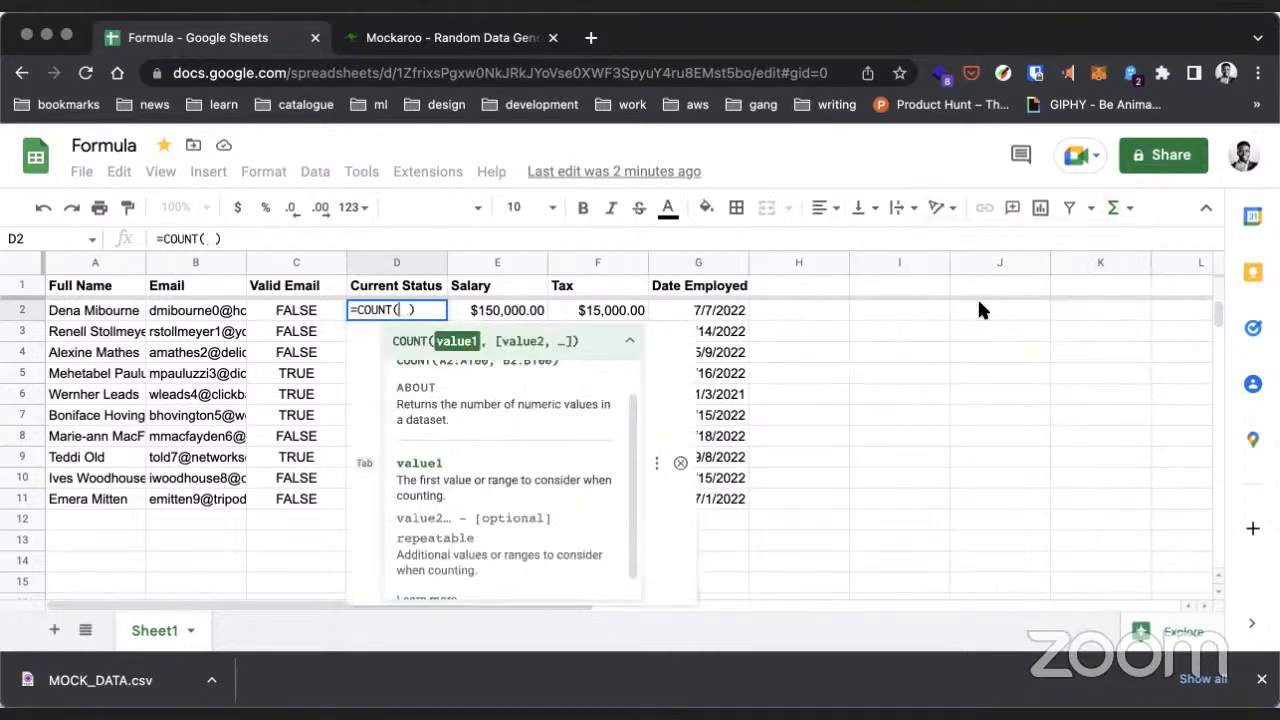
{"action": "scroll", "coordinate": [430, 395], "scroll_direction": "up", "scroll_amount": 2}
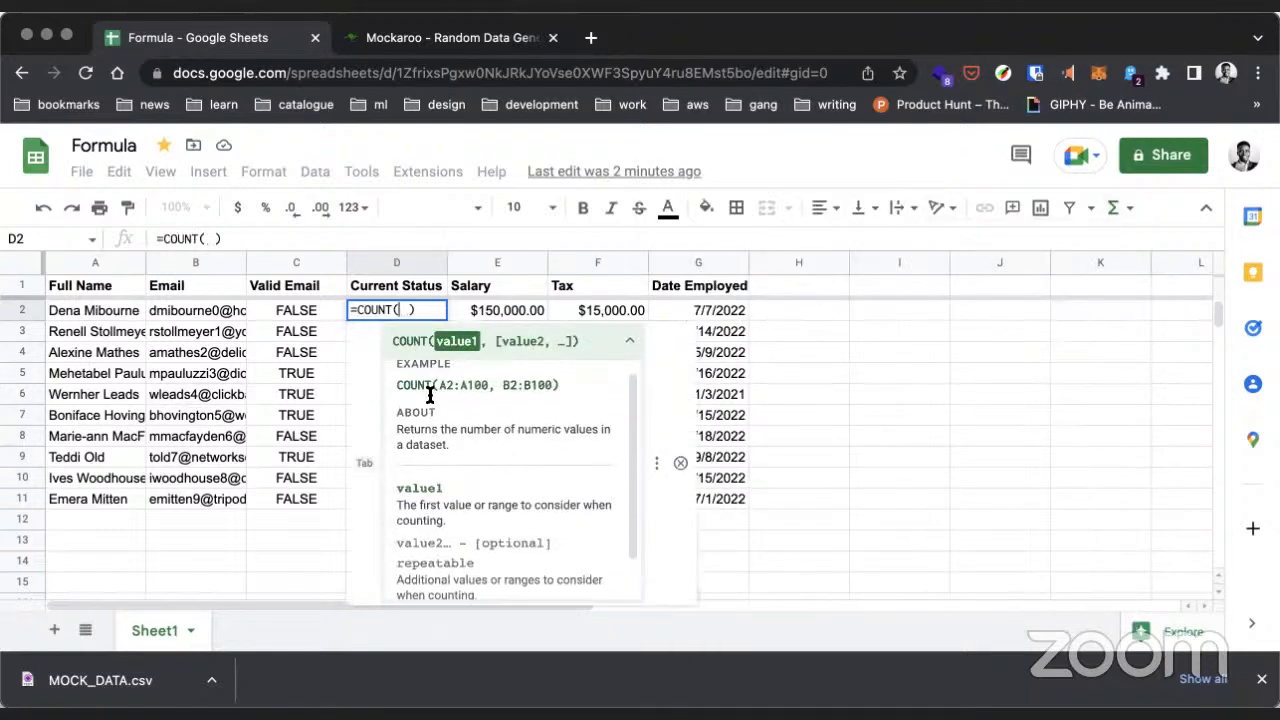
{"action": "scroll", "coordinate": [438, 447], "scroll_direction": "down", "scroll_amount": 2}
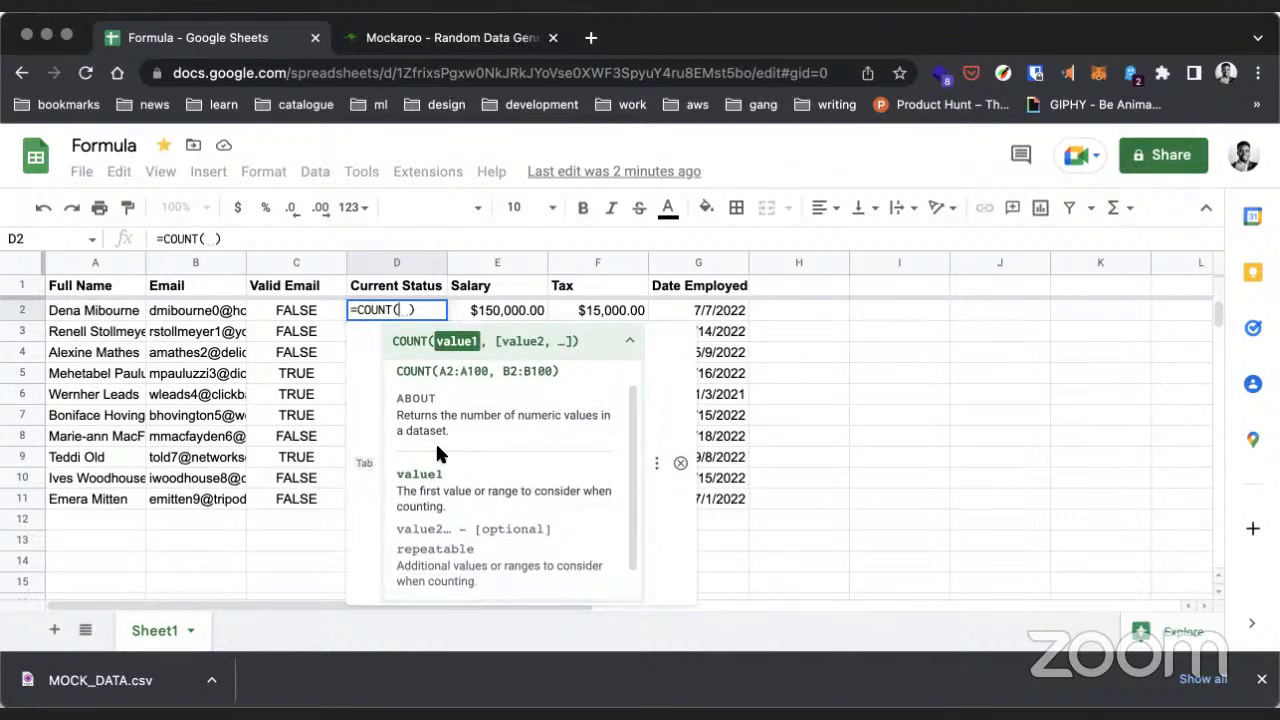
{"action": "scroll", "coordinate": [437, 447], "scroll_direction": "down", "scroll_amount": 1}
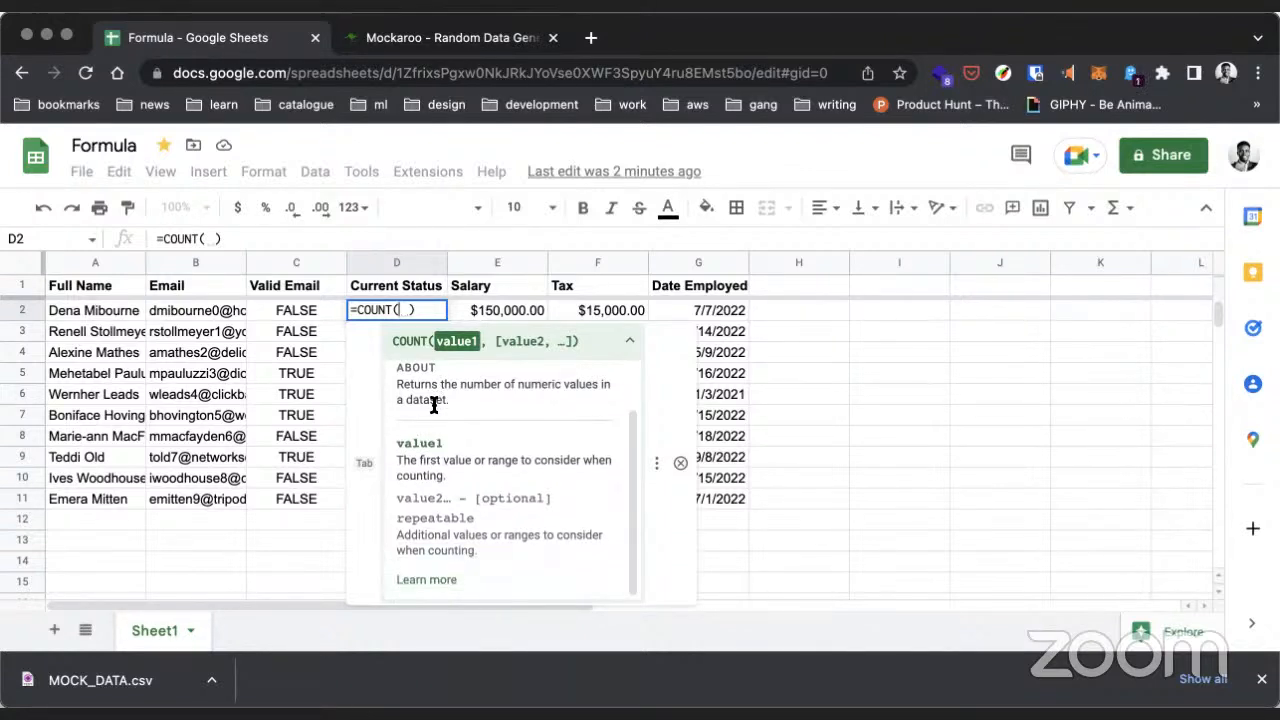
Step: Replace COUNT with the IF function in D2 and read its help on example, purpose and arguments
{"action": "left_click", "coordinate": [405, 308]}
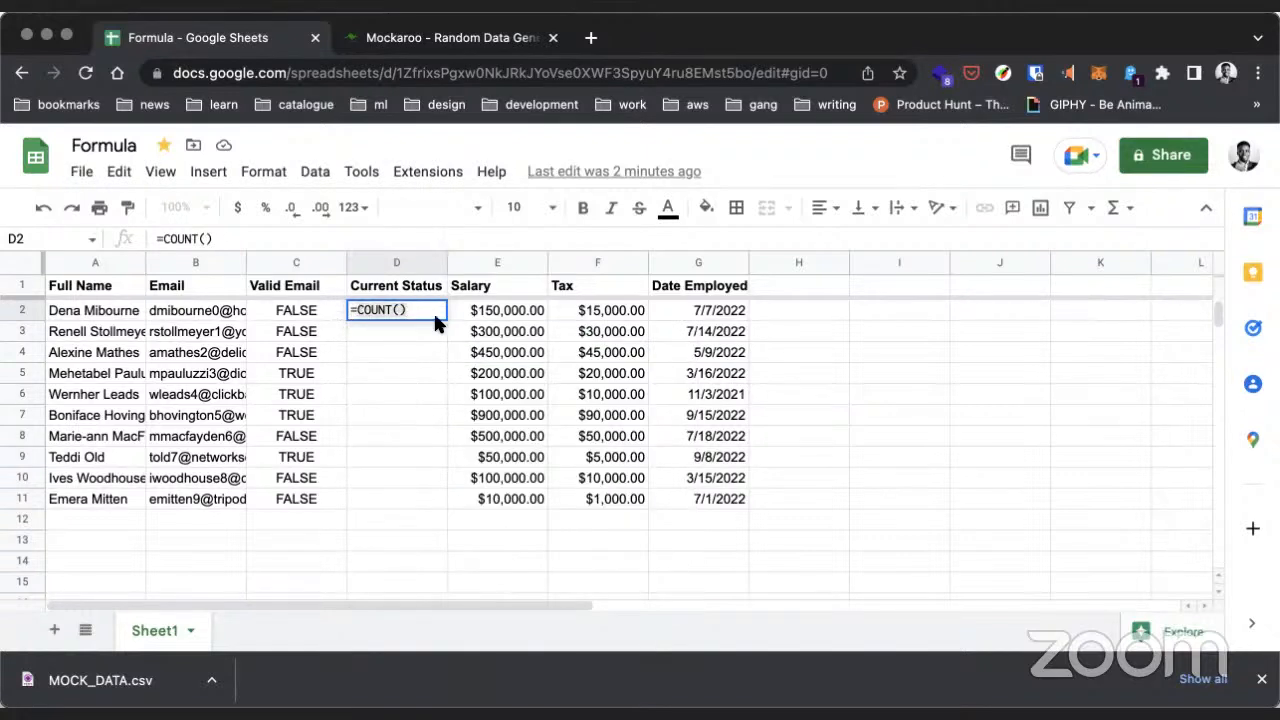
{"action": "type", "text": "IF"}
{"action": "left_click", "coordinate": [396, 347]}
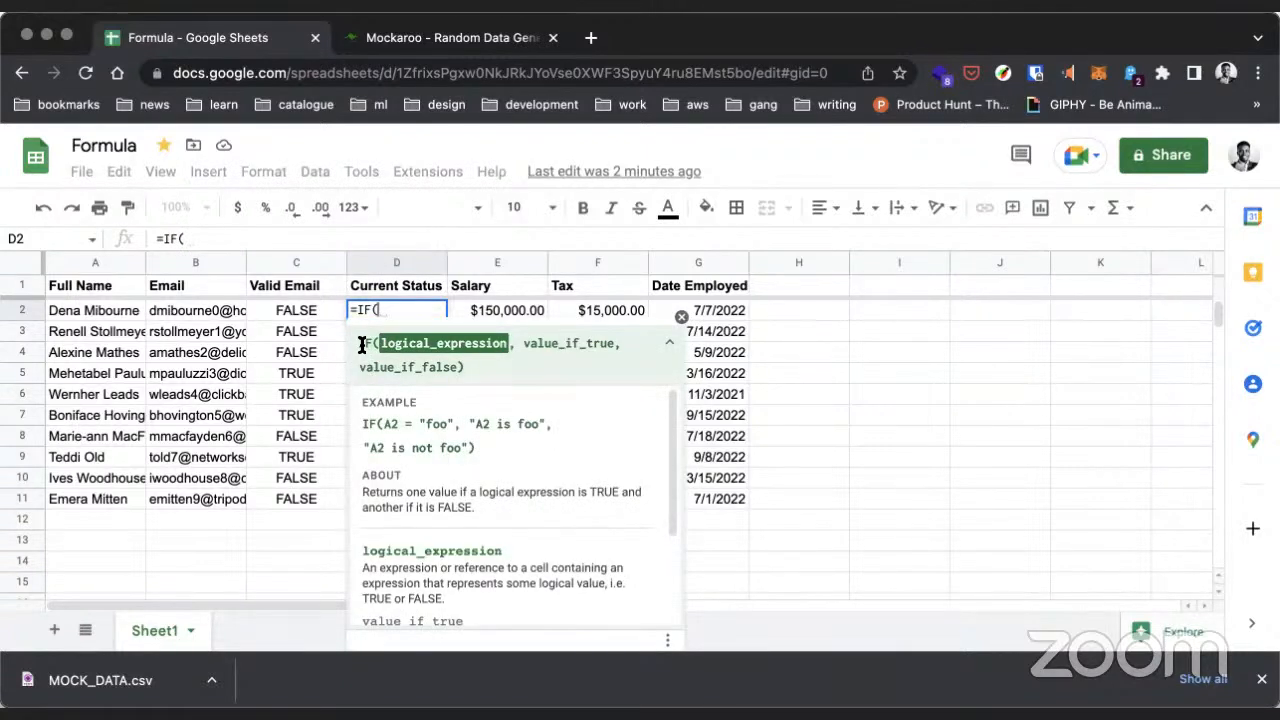
{"action": "scroll", "coordinate": [400, 445], "scroll_direction": "down", "scroll_amount": 1}
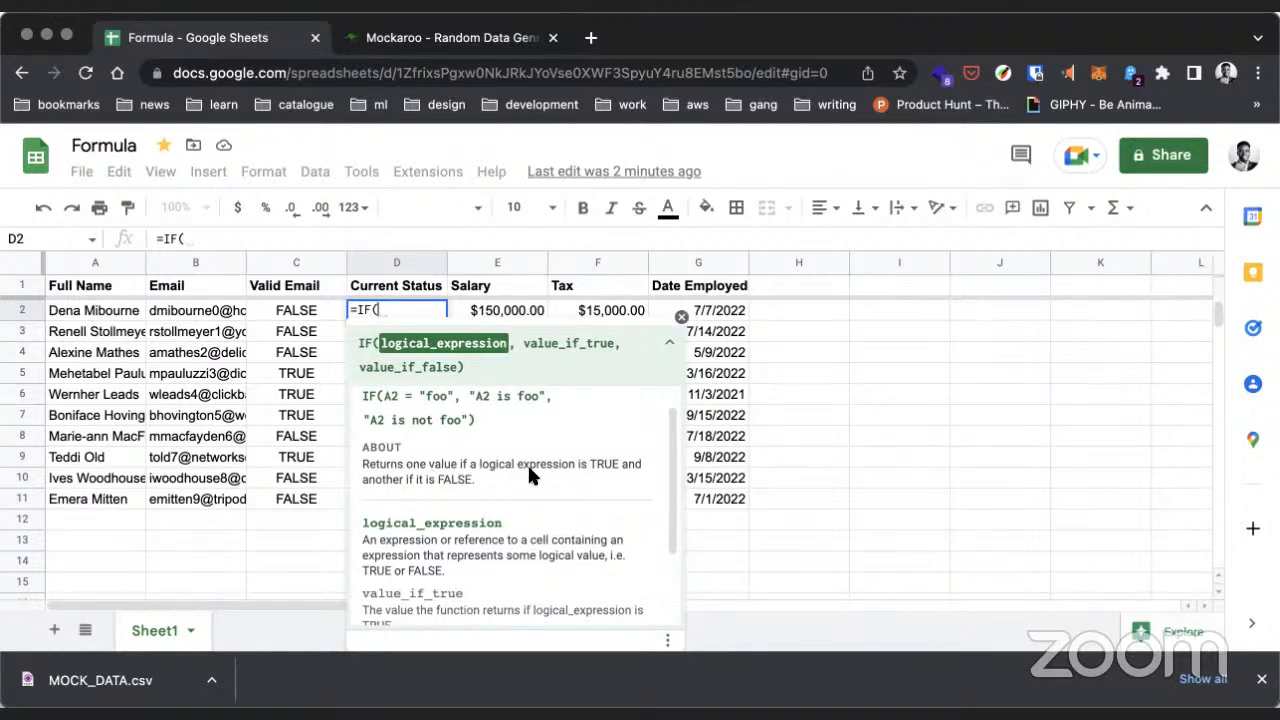
{"action": "scroll", "coordinate": [527, 463], "scroll_direction": "down", "scroll_amount": 1}
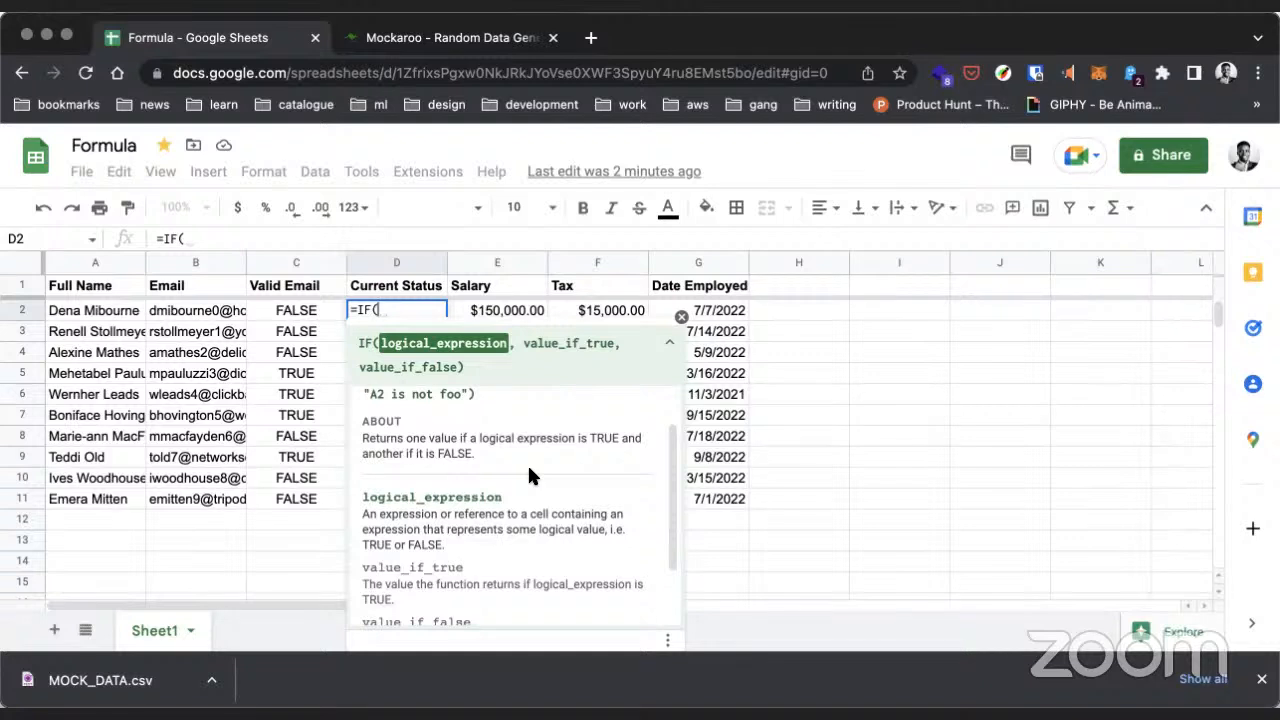
{"action": "scroll", "coordinate": [527, 463], "scroll_direction": "down", "scroll_amount": 2}
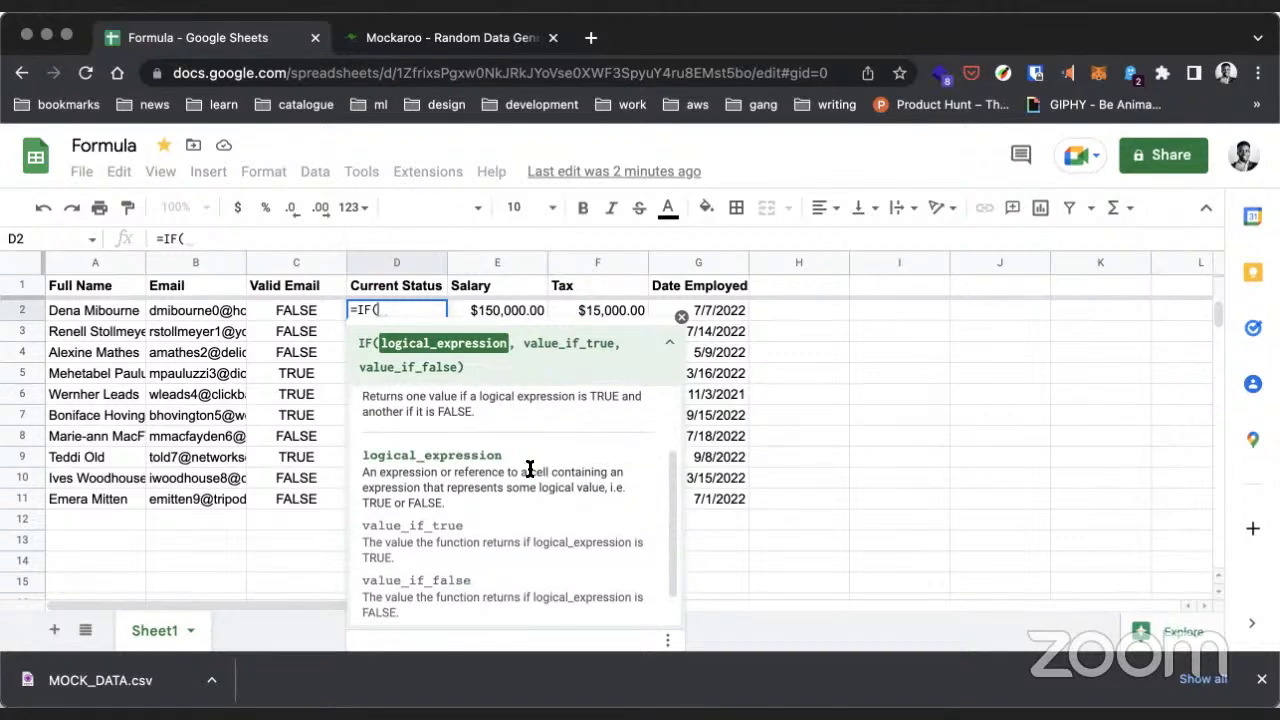
{"action": "scroll", "coordinate": [527, 462], "scroll_direction": "up", "scroll_amount": 2}
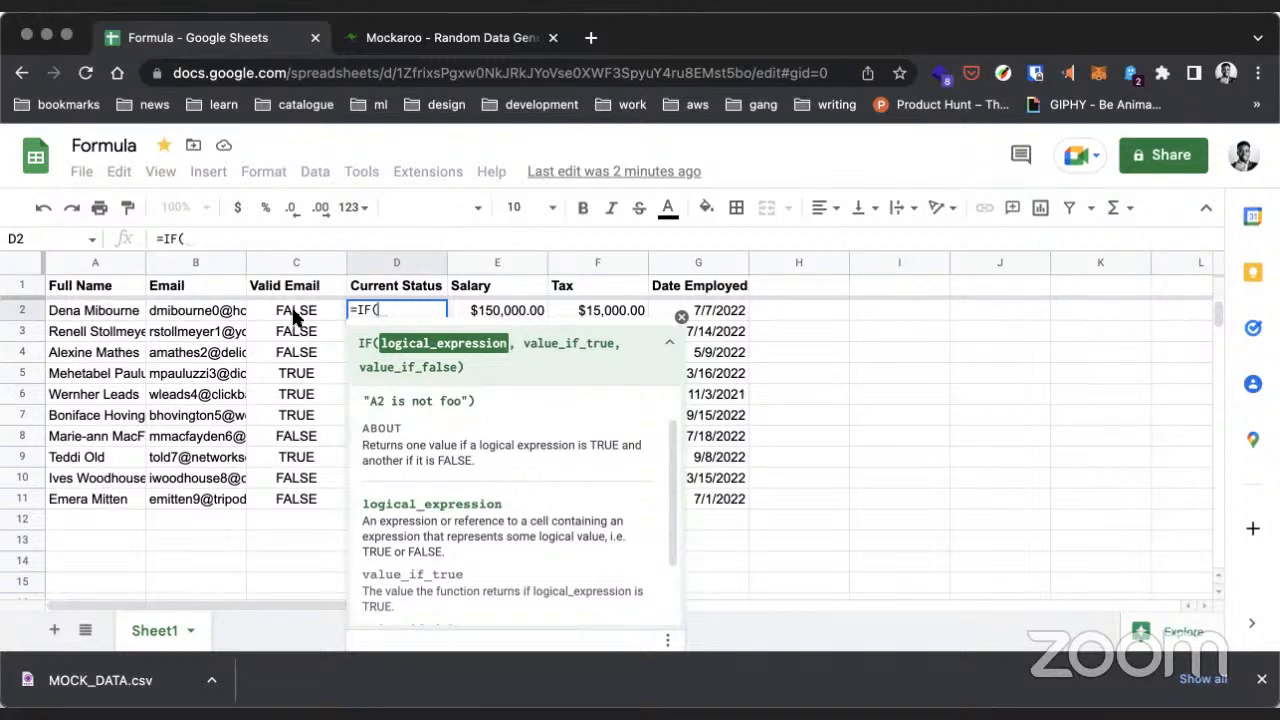
Step: Set the logical expression of the IF formula in D2 to C2="TRUE"
{"action": "type", "text": "C2"}
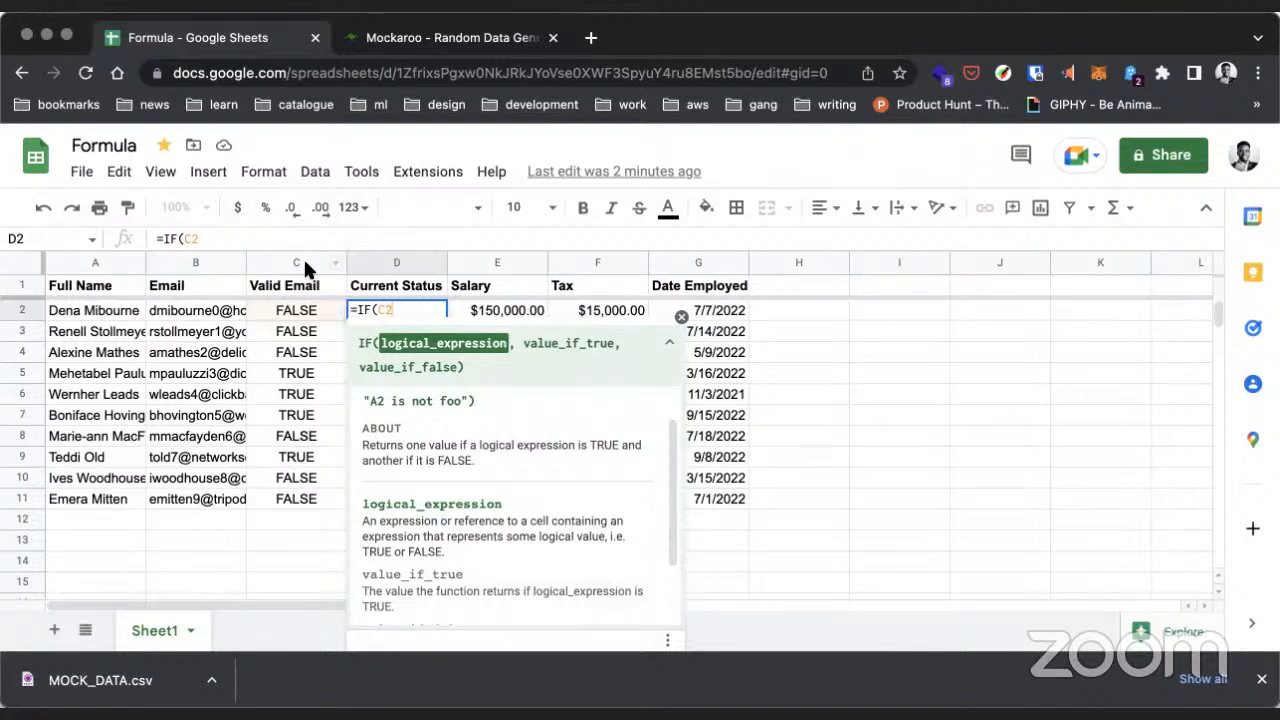
{"action": "type", "text": ", "}
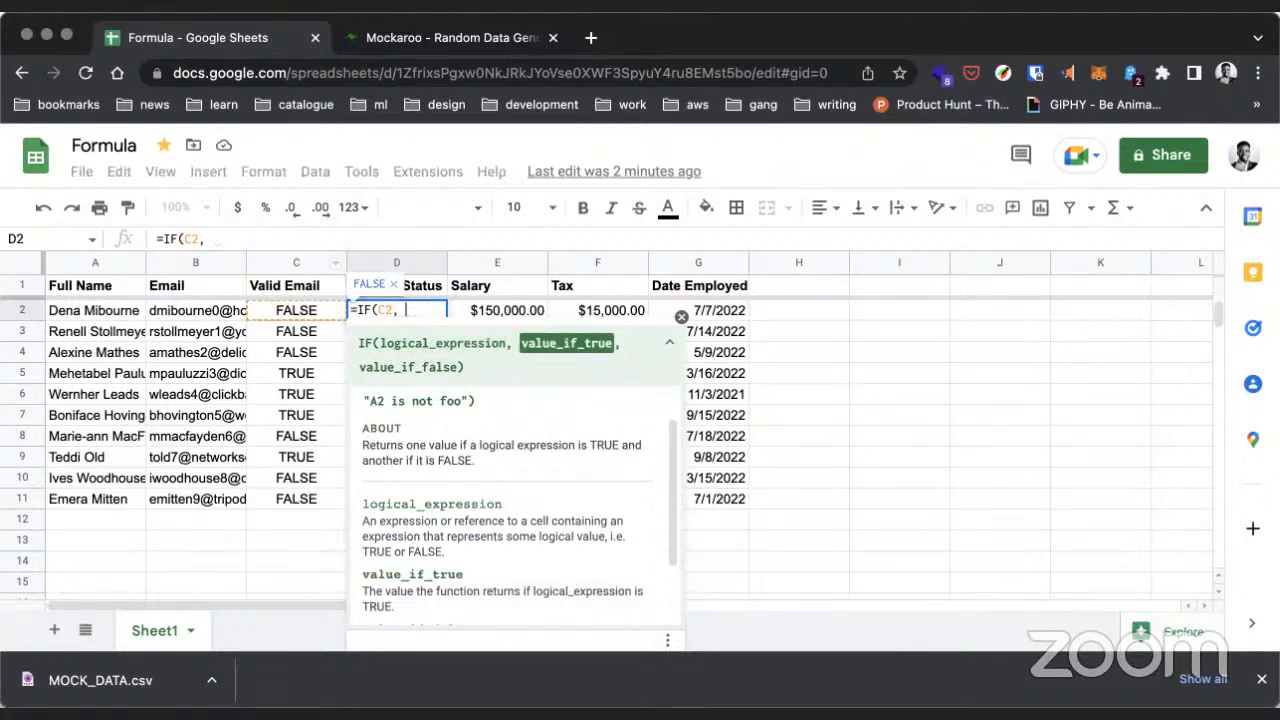
{"action": "type", "text": "\""}
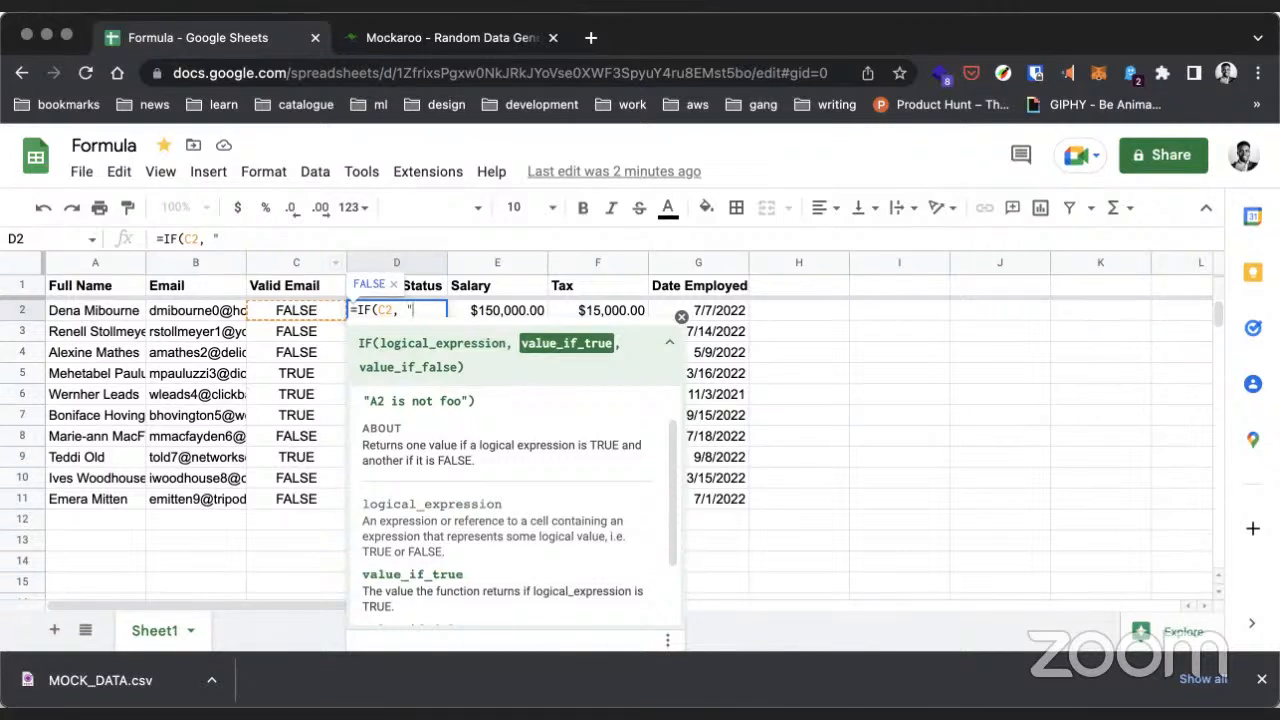
{"action": "key", "text": "Left"}
{"action": "key", "text": "Left"}
{"action": "key", "text": "Left"}
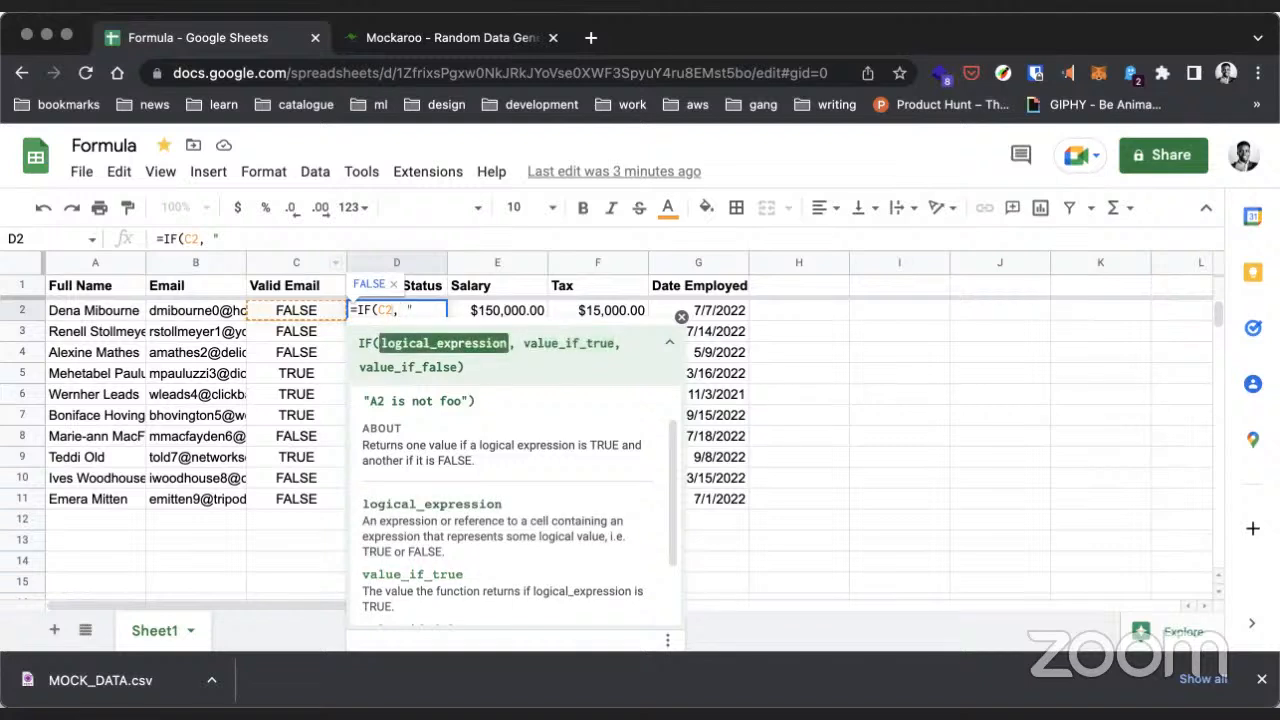
{"action": "type", "text": "= "}
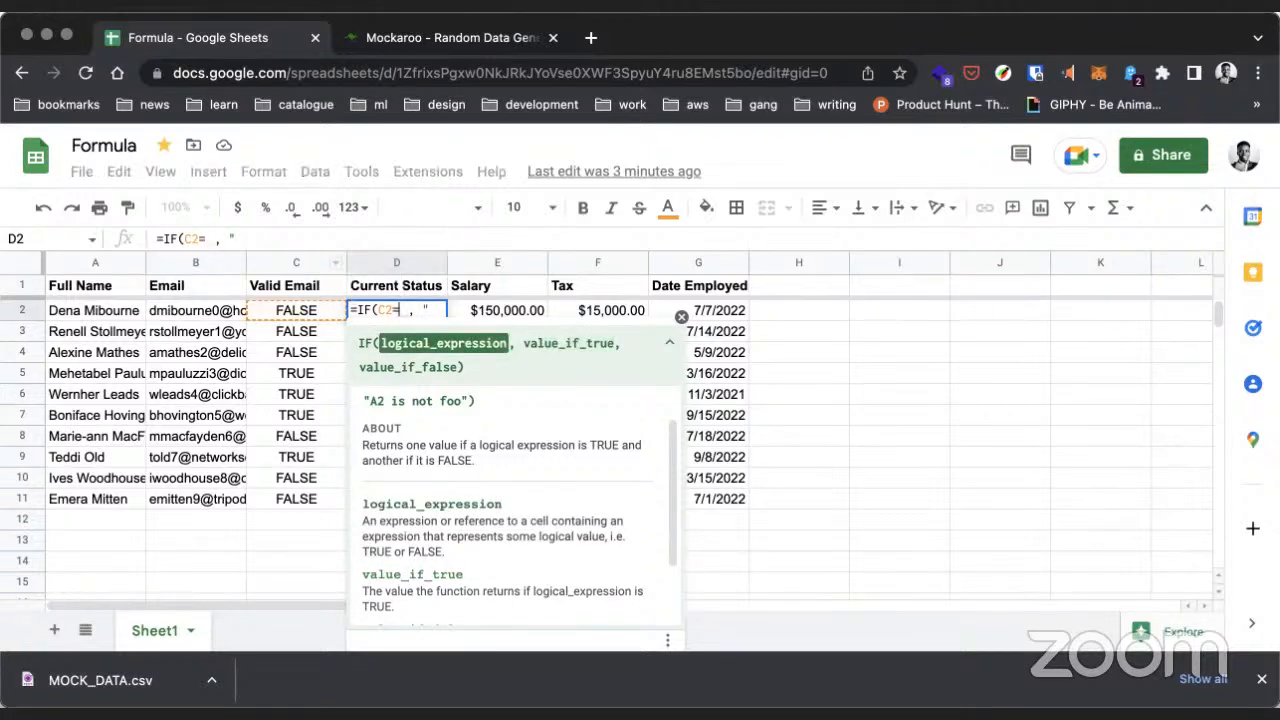
{"action": "type", "text": "\""}
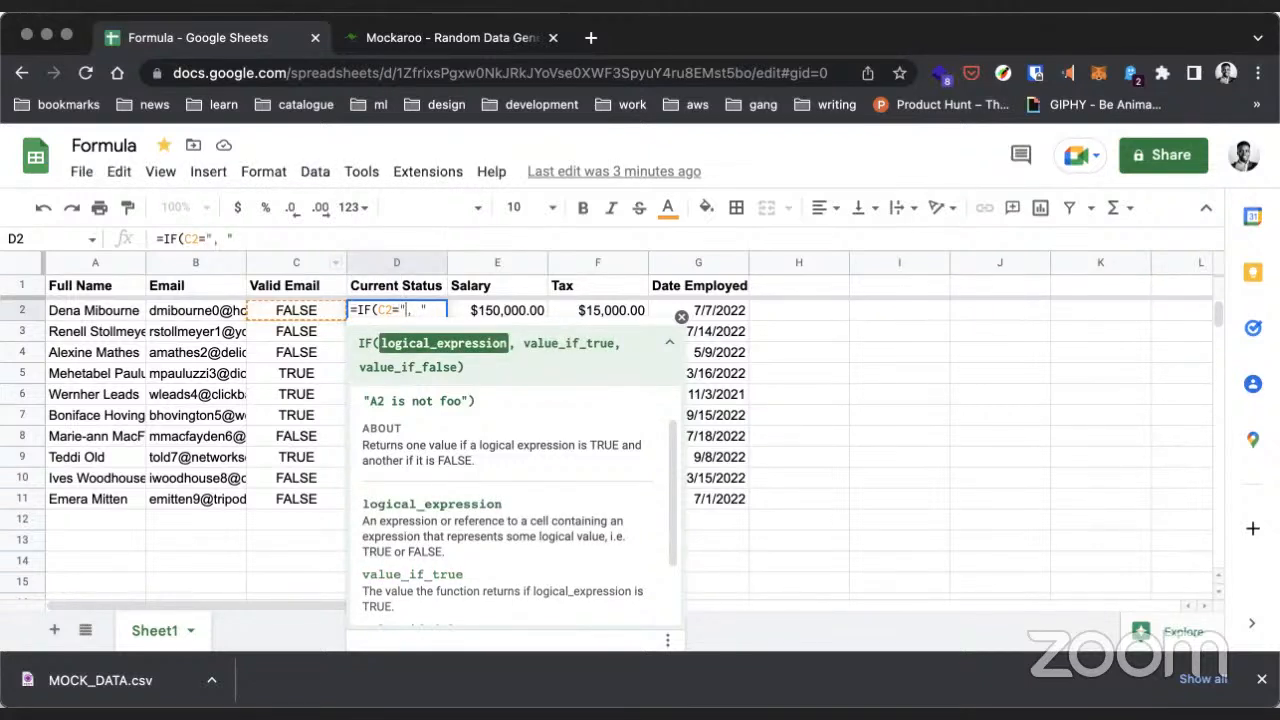
{"action": "type", "text": "TRUE"}
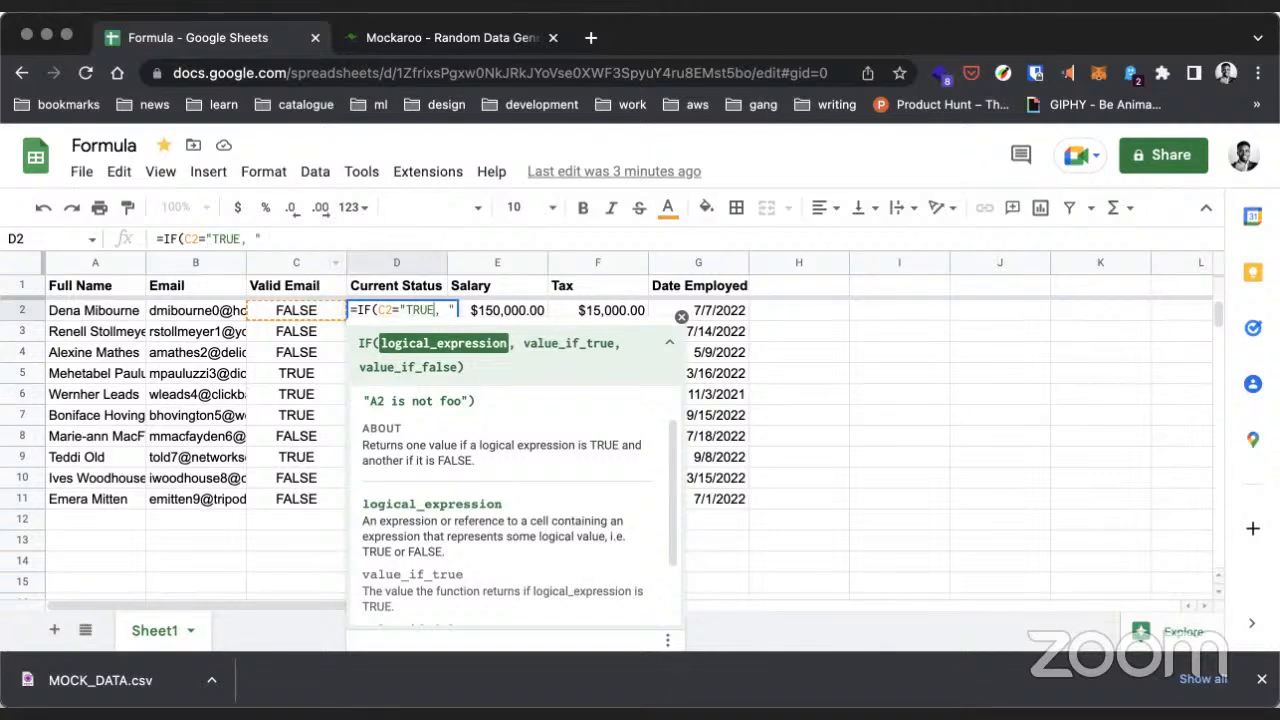
{"action": "type", "text": "\""}
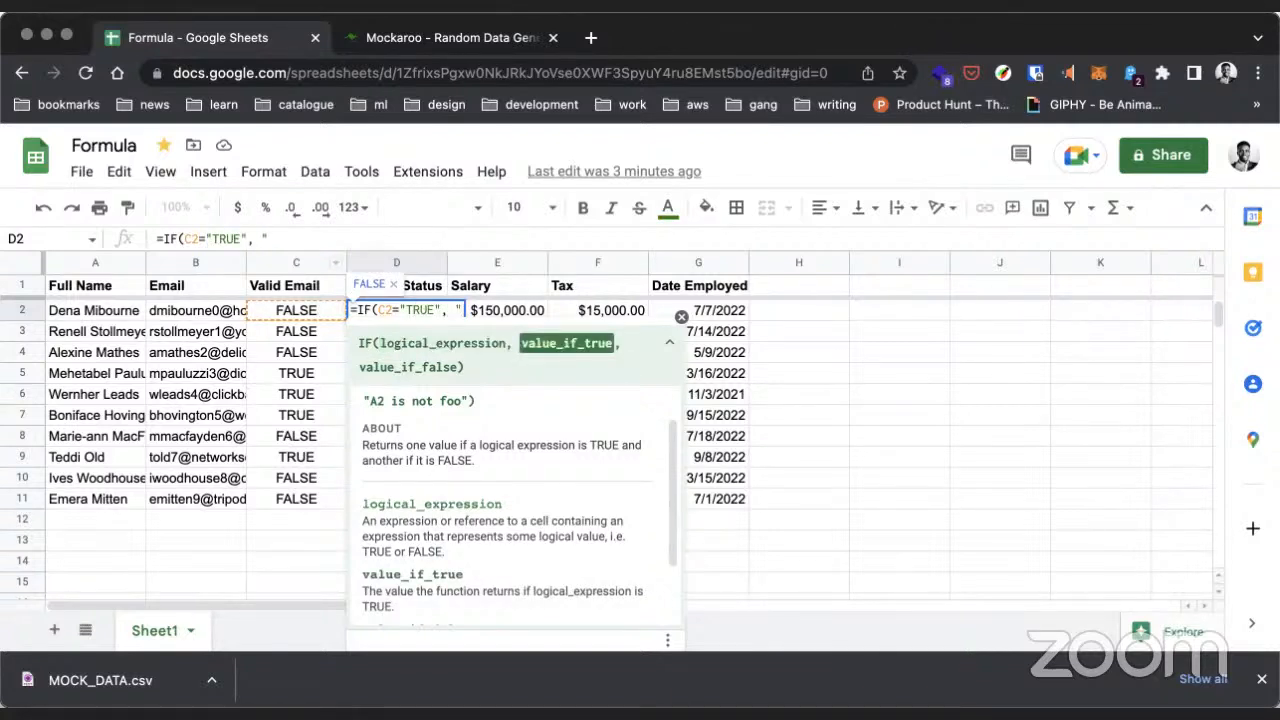
Step: Complete the IF formula in D2 with "active" as the true value and "pending" as the false value
{"action": "type", "text": "active\", \"pendi"}
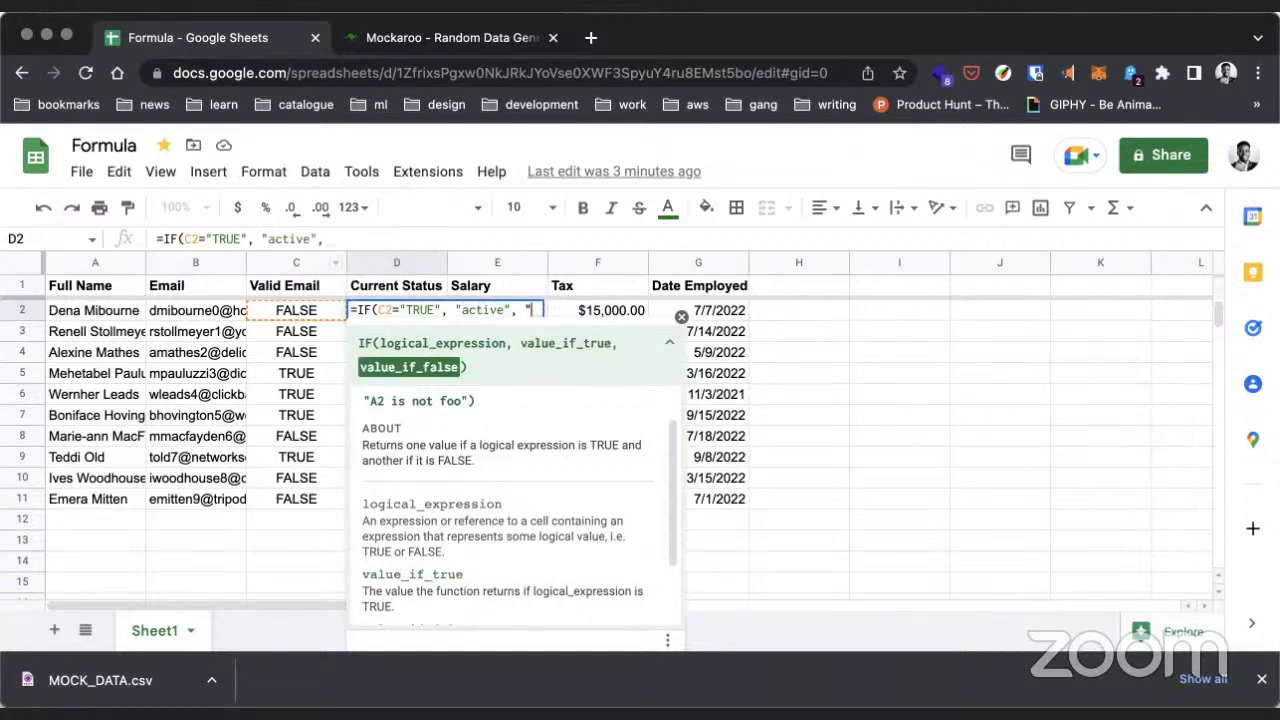
{"action": "type", "text": "ng\""}
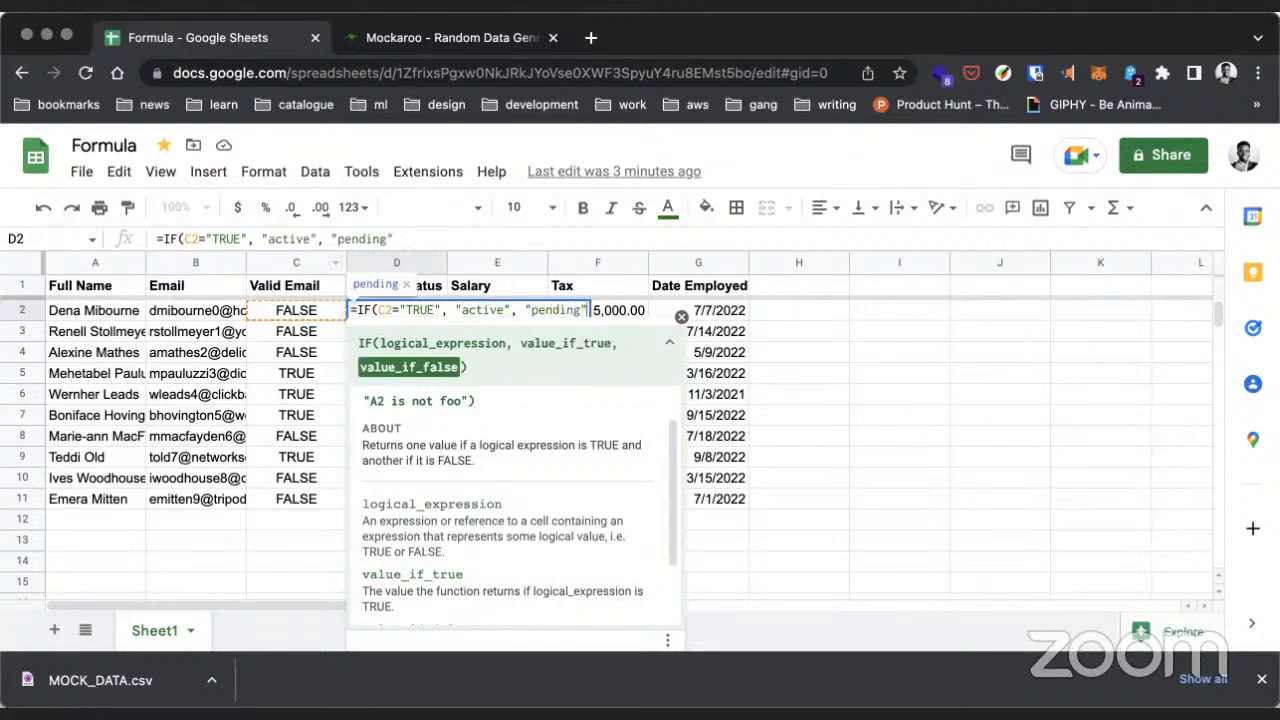
{"action": "type", "text": ")"}
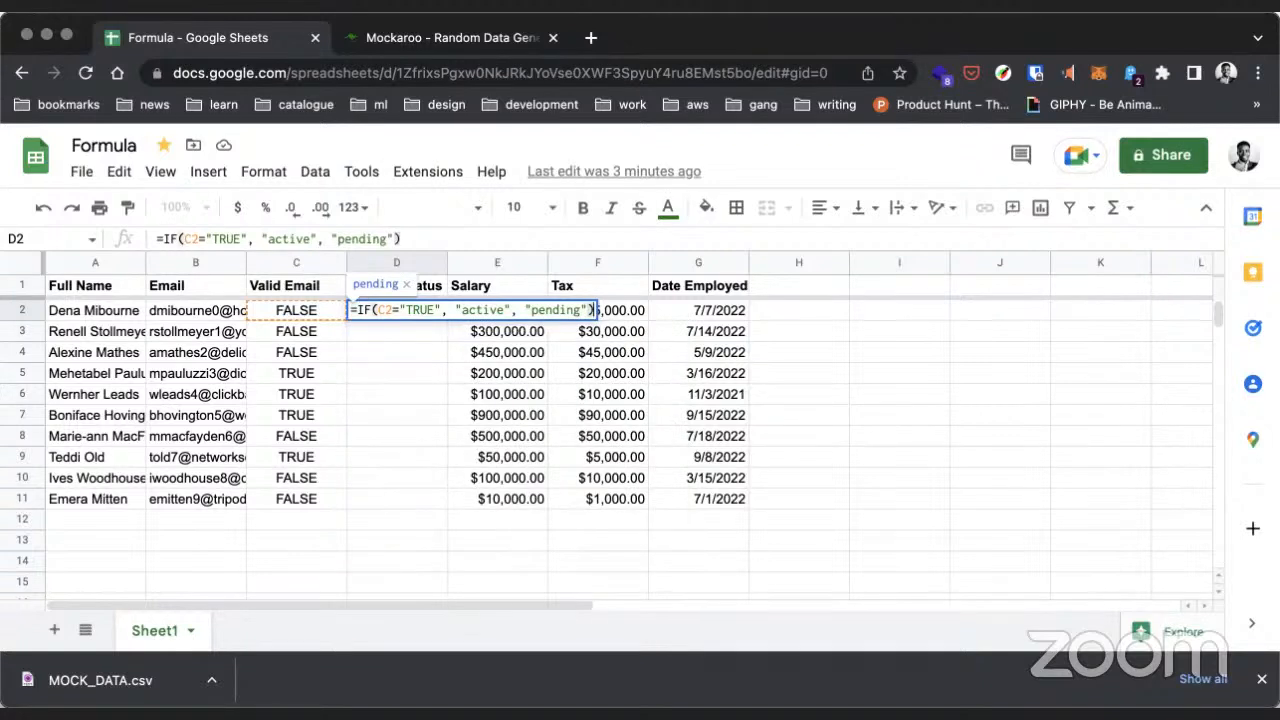
{"action": "key", "text": "Return"}
Step: Review the value_if_true and value_if_false arguments of the IF formula in D2 without changing them
{"action": "double_click", "coordinate": [396, 310]}
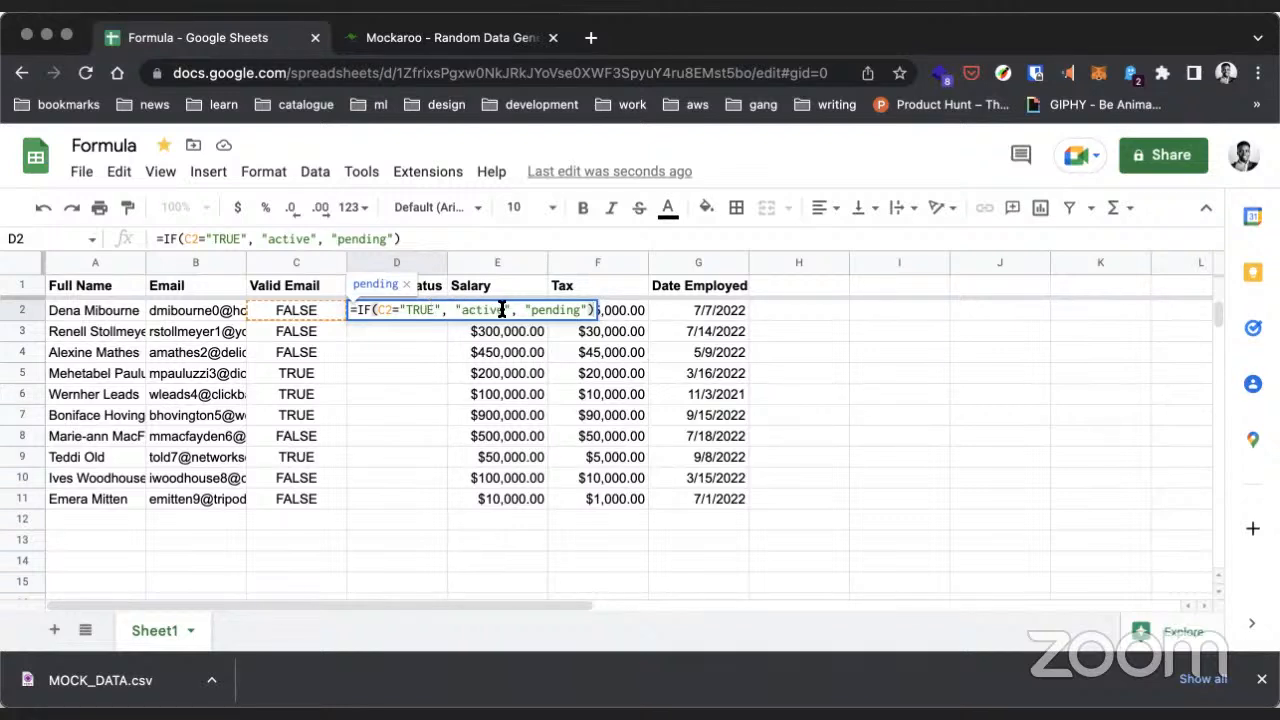
{"action": "left_click", "coordinate": [455, 309]}
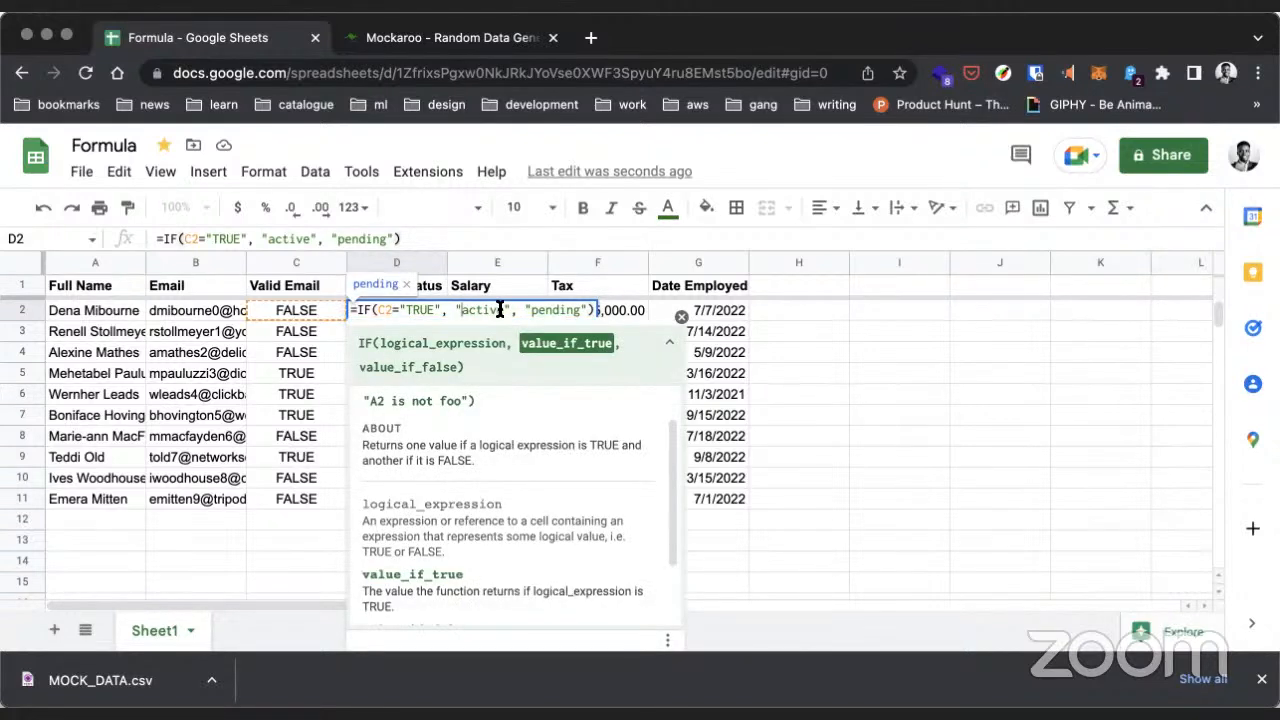
{"action": "left_click", "coordinate": [545, 309]}
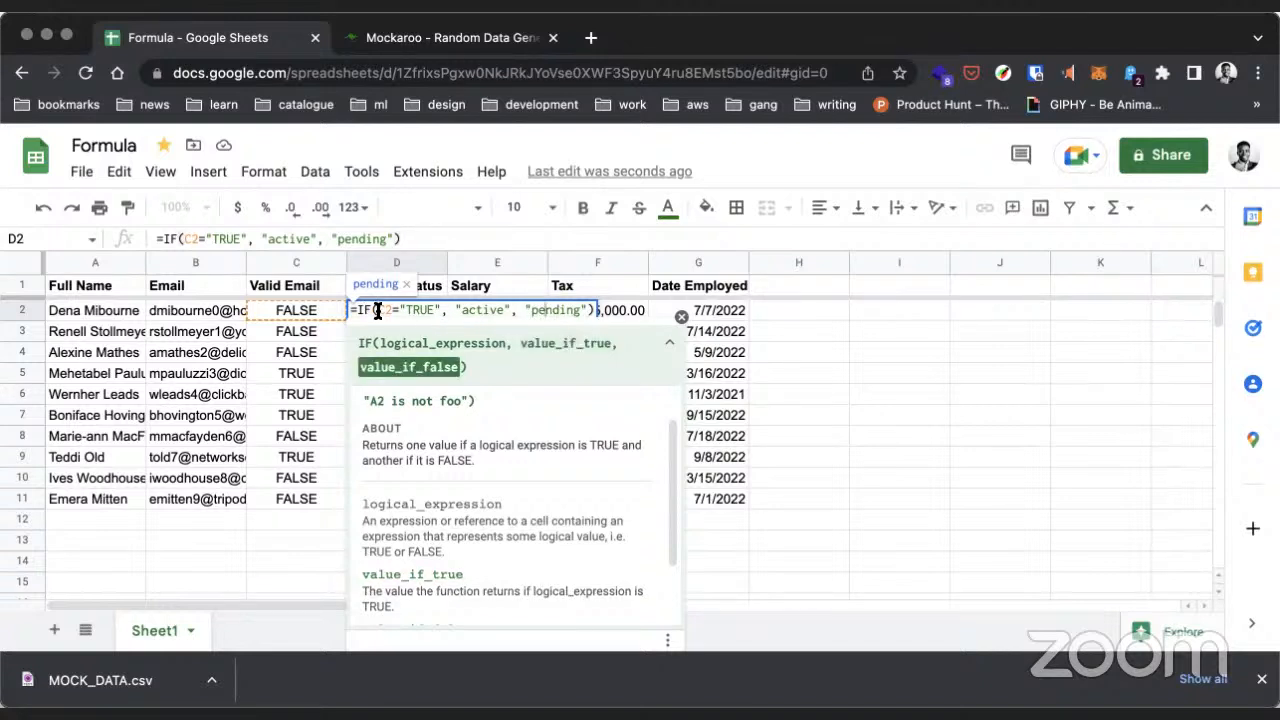
{"action": "left_click", "coordinate": [490, 310]}
{"action": "left_click", "coordinate": [551, 310]}
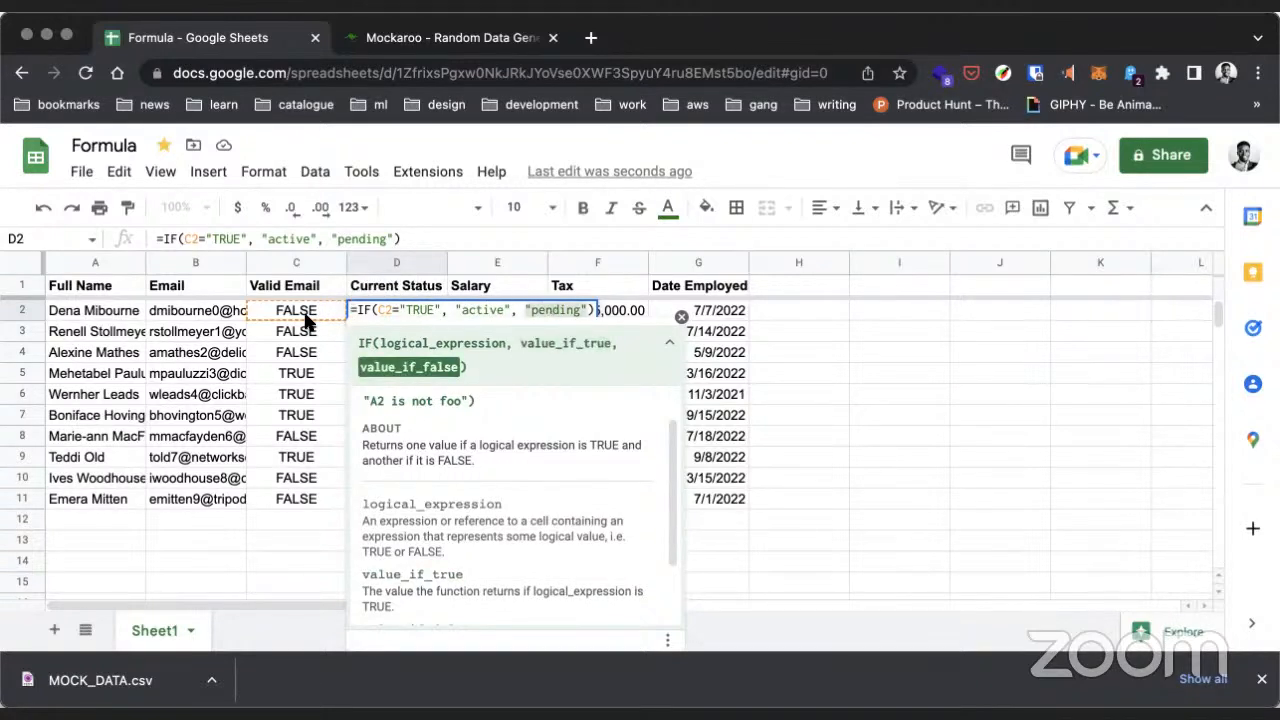
{"action": "left_click", "coordinate": [383, 301]}
{"action": "key", "text": "Return"}
Step: Fill the IF formula with the quoted "TRUE" condition from D2 down through D11
{"action": "left_click", "coordinate": [437, 317]}
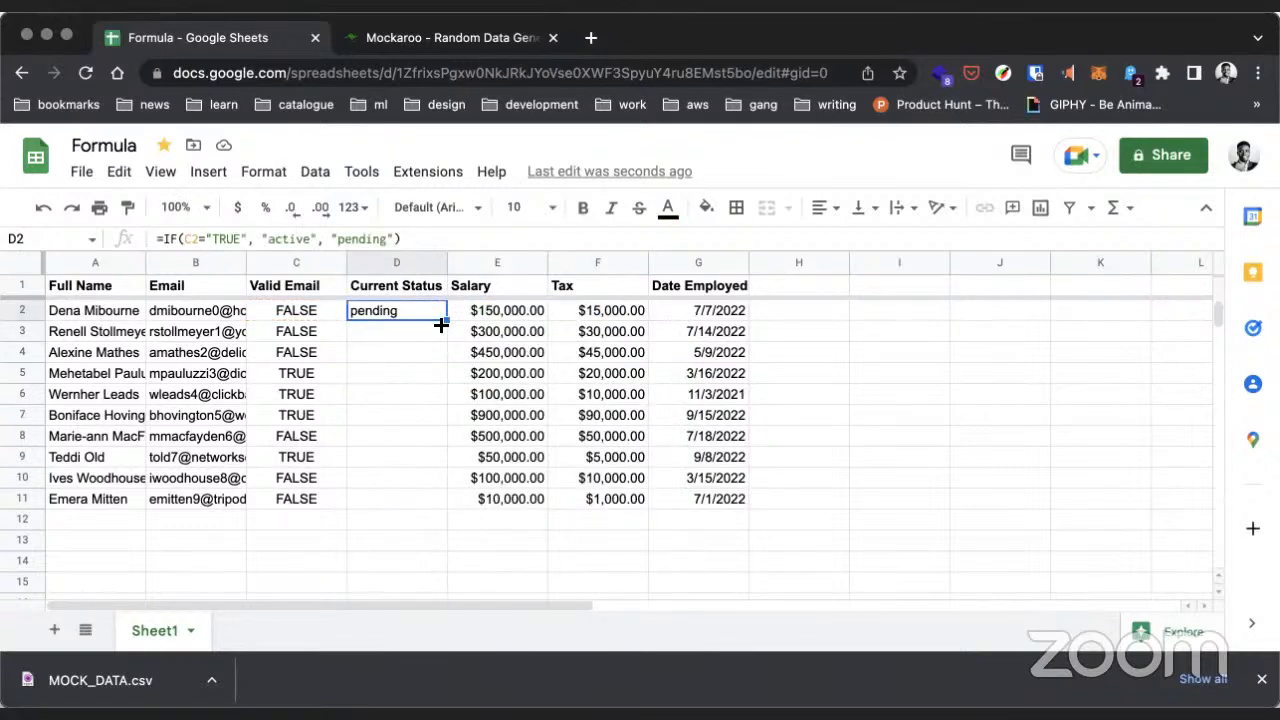
{"action": "left_click_drag", "start_coordinate": [447, 317], "coordinate": [446, 504]}
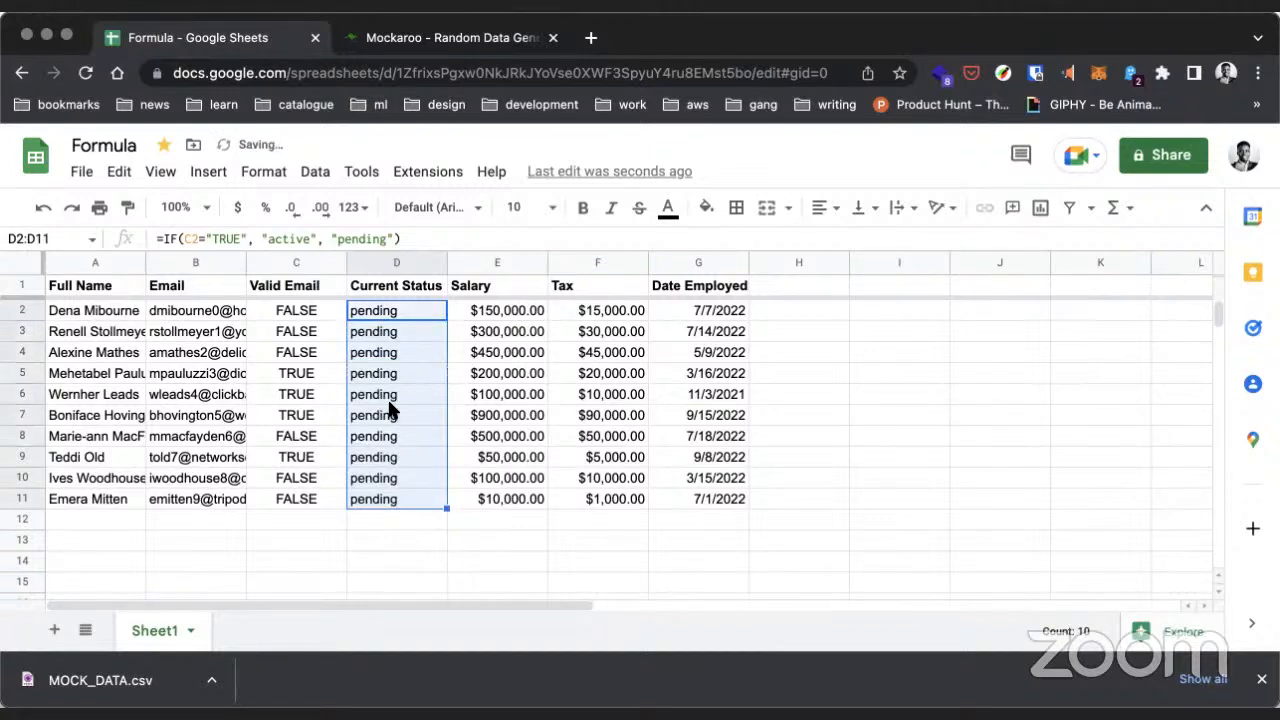
Step: Remove the quotation marks around TRUE in the D2 formula, making it =IF(C2=TRUE, "active", "pending")
{"action": "double_click", "coordinate": [394, 310]}
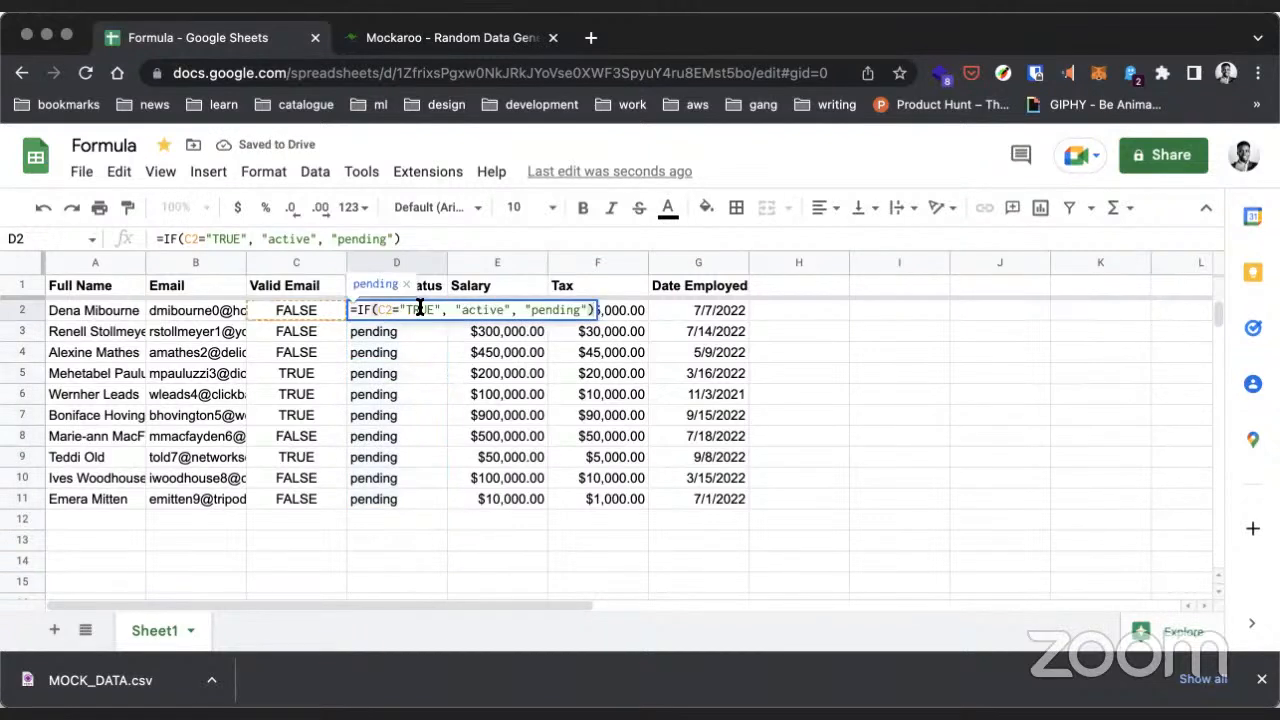
{"action": "left_click", "coordinate": [406, 310]}
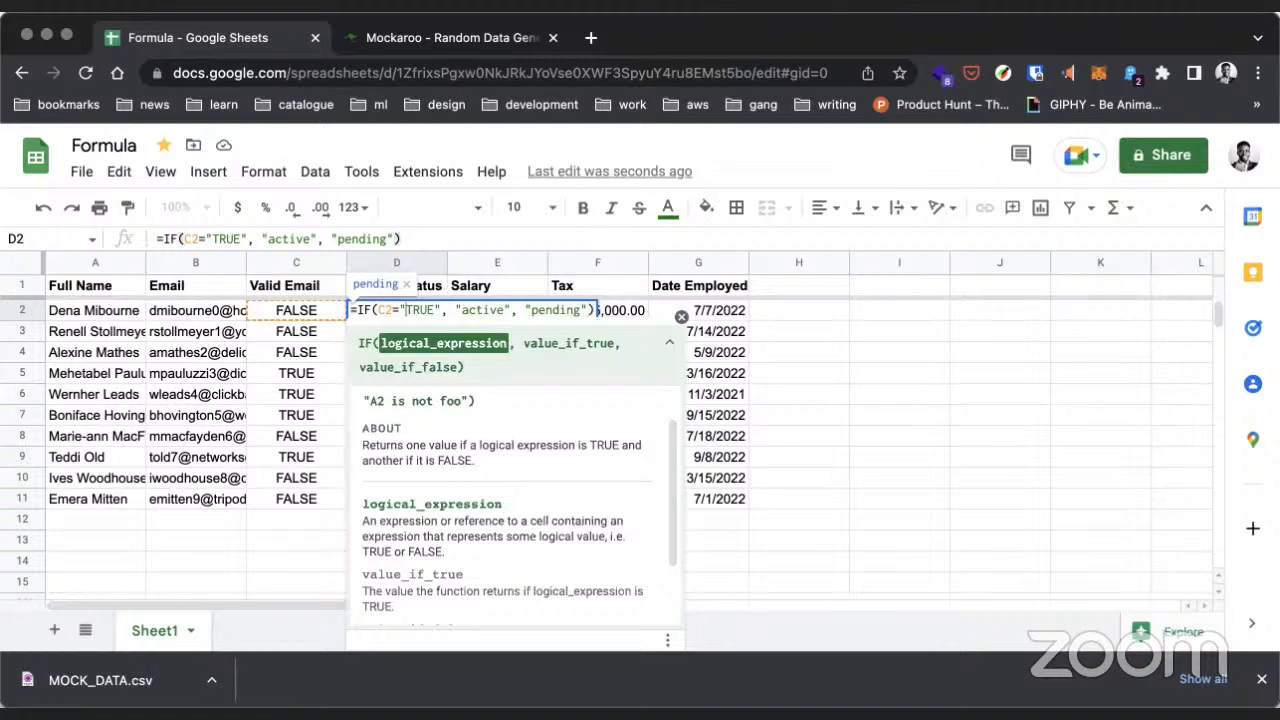
{"action": "key", "text": "BackSpace"}
{"action": "key", "text": "Right"}
{"action": "key", "text": "Right"}
{"action": "key", "text": "Right"}
{"action": "key", "text": "Right"}
{"action": "key", "text": "Right"}
{"action": "key", "text": "BackSpace"}
{"action": "key", "text": "Return"}
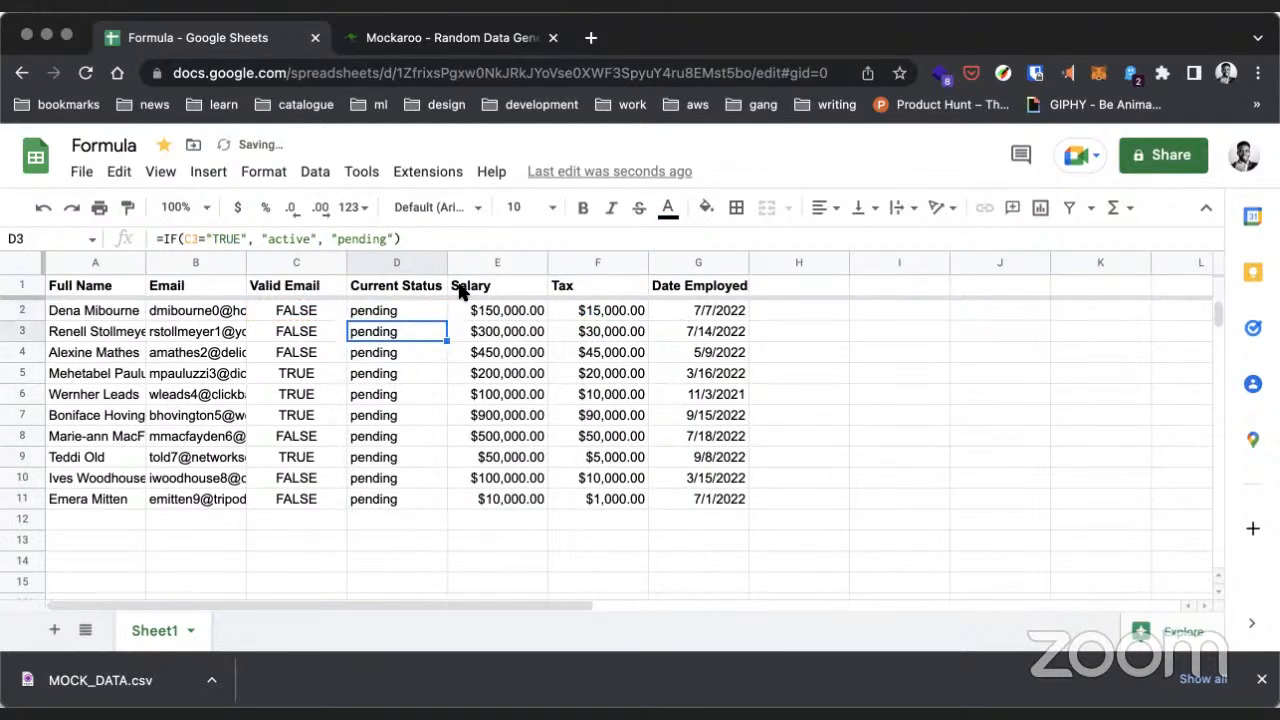
Step: Fill the corrected IF formula from D2 down through D11, undoing any stray change to the column
{"action": "left_click", "coordinate": [419, 312]}
{"action": "left_click_drag", "start_coordinate": [446, 320], "coordinate": [445, 505]}
{"action": "left_click_drag", "start_coordinate": [400, 300], "coordinate": [397, 290]}
{"action": "left_click", "coordinate": [397, 315]}
{"action": "key", "text": "ctrl+z"}
Step: Inspect the unquoted TRUE condition and the "active" result in the D2 formula
{"action": "left_click", "coordinate": [399, 312]}
{"action": "double_click", "coordinate": [408, 311]}
{"action": "double_click", "coordinate": [408, 311]}
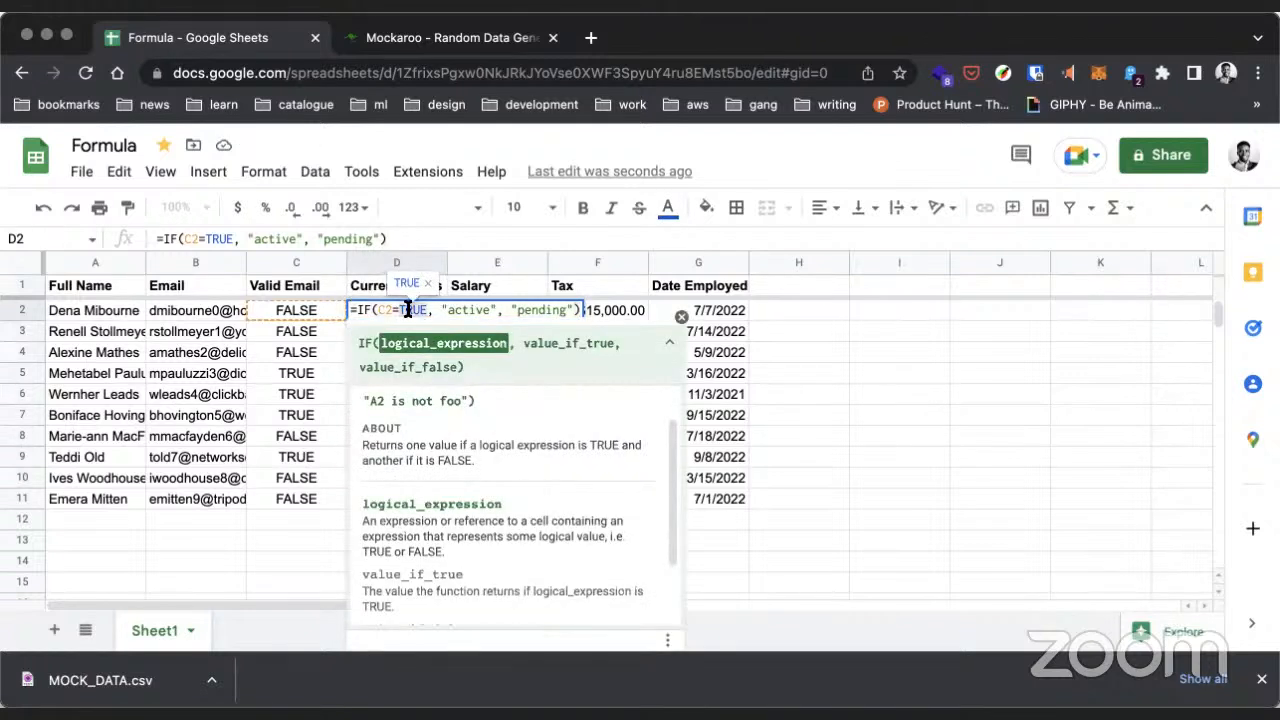
{"action": "left_click", "coordinate": [409, 310]}
{"action": "key", "text": "Return"}
{"action": "left_click", "coordinate": [421, 301]}
{"action": "double_click", "coordinate": [418, 311]}
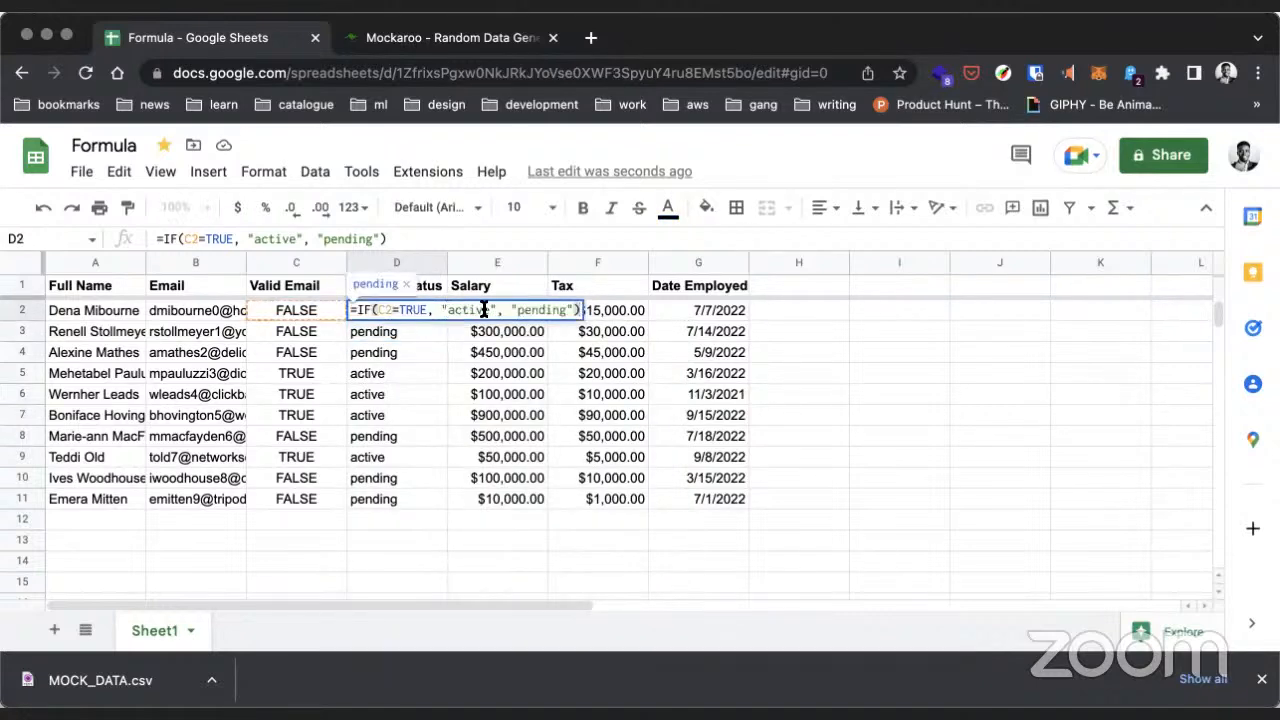
{"action": "left_click", "coordinate": [486, 310]}
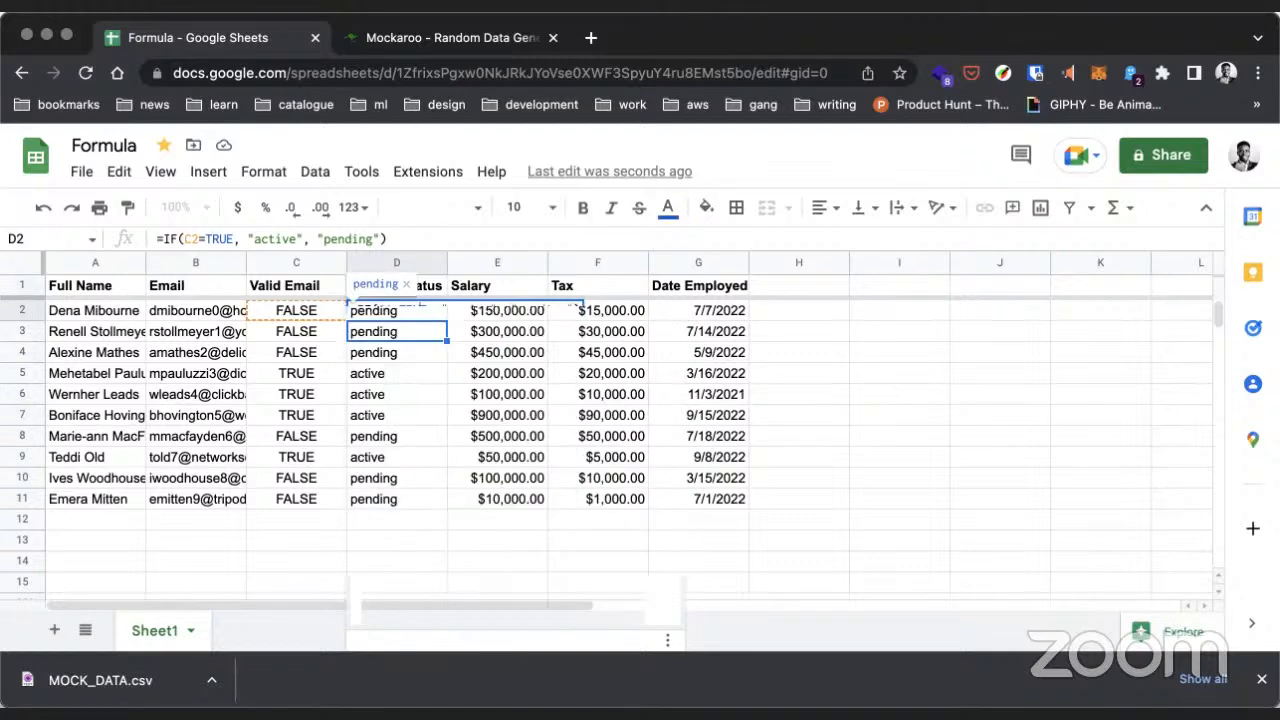
{"action": "key", "text": "Return"}
Step: Reapply the D2 formula to the Current Status cells down to D11 and select D5 for checking
{"action": "left_click", "coordinate": [435, 306]}
{"action": "left_click_drag", "start_coordinate": [446, 319], "coordinate": [446, 505]}
{"action": "left_click", "coordinate": [368, 372]}
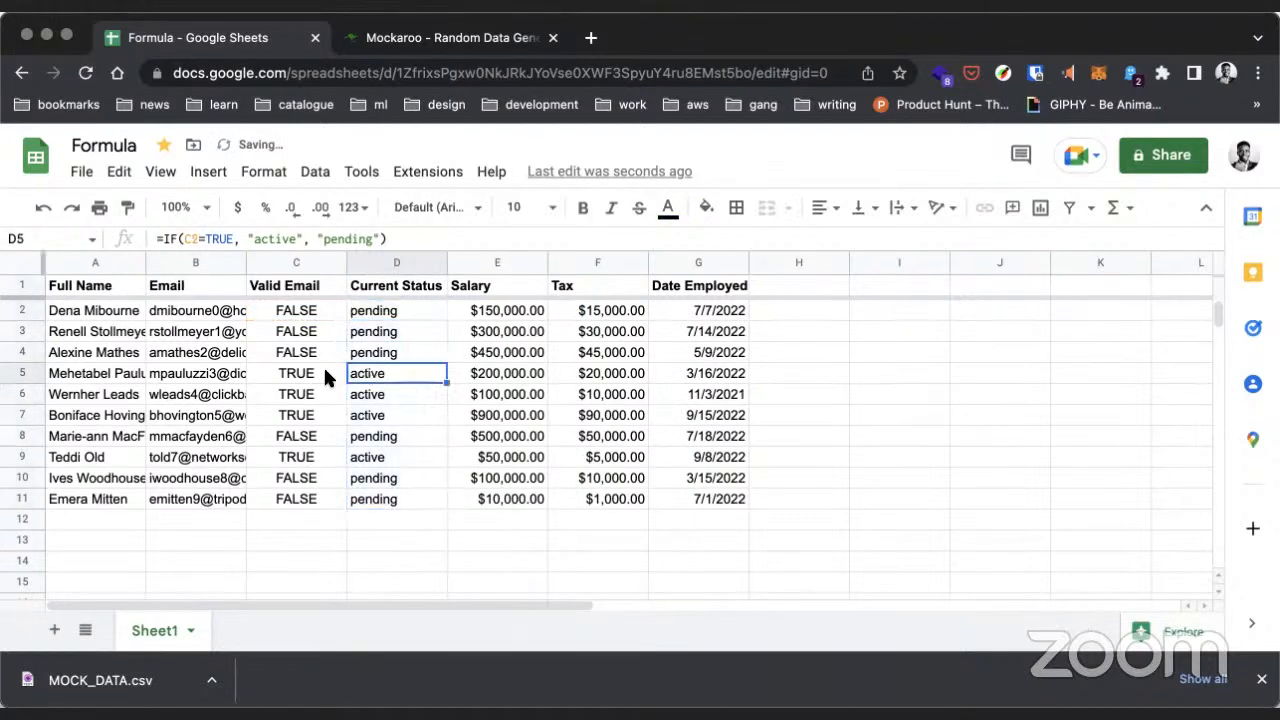
Step: Test the status formula by setting the Valid Email value in C5 to FALSE and back to TRUE
{"action": "left_click", "coordinate": [318, 367]}
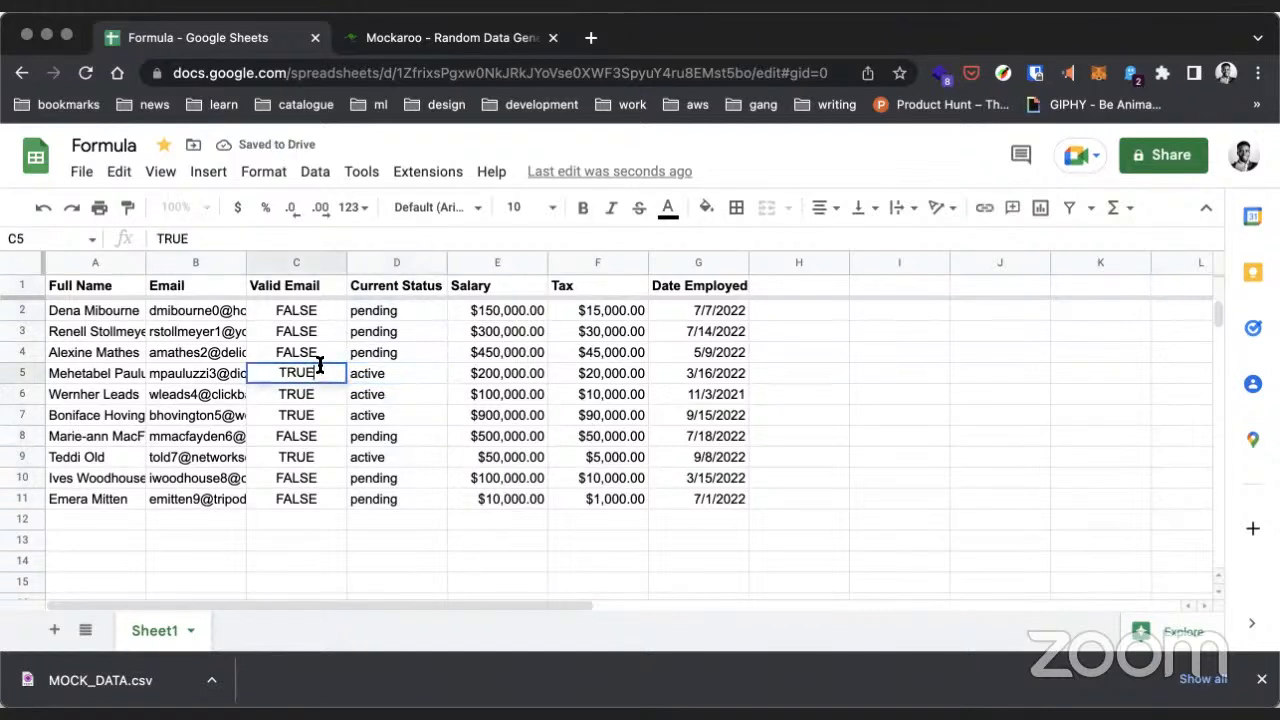
{"action": "type", "text": "FALSE"}
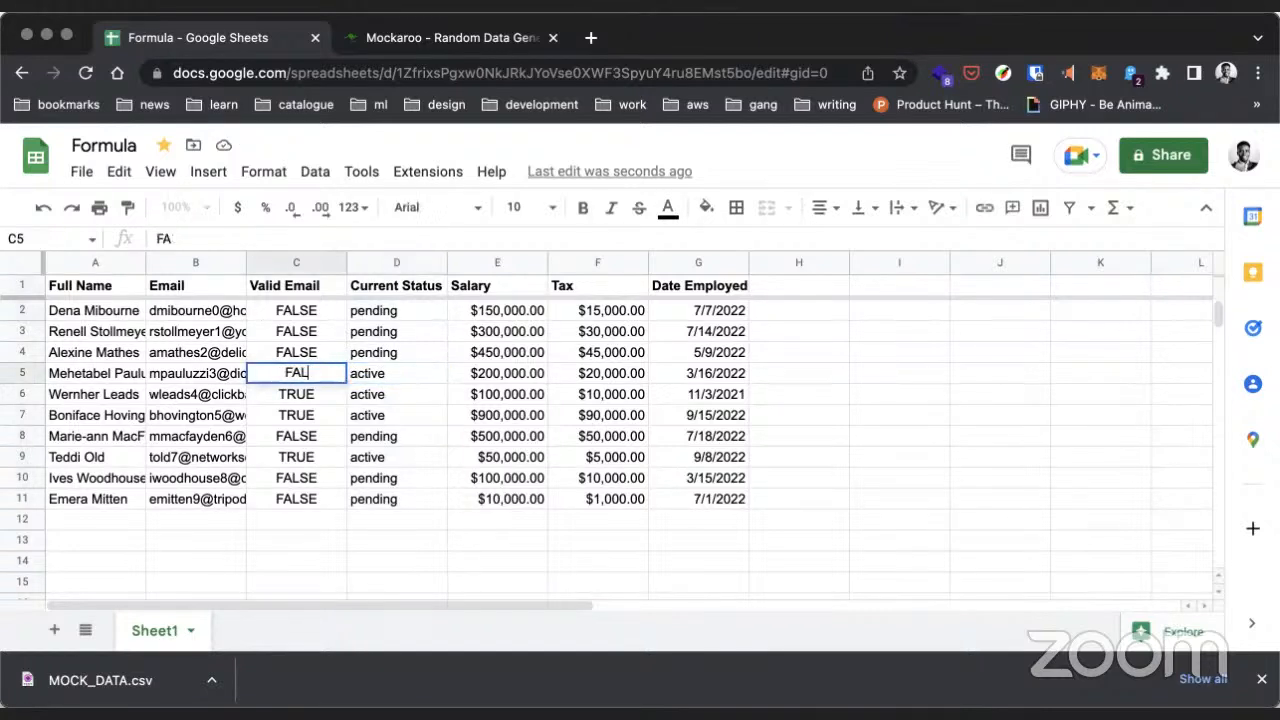
{"action": "left_click", "coordinate": [337, 545]}
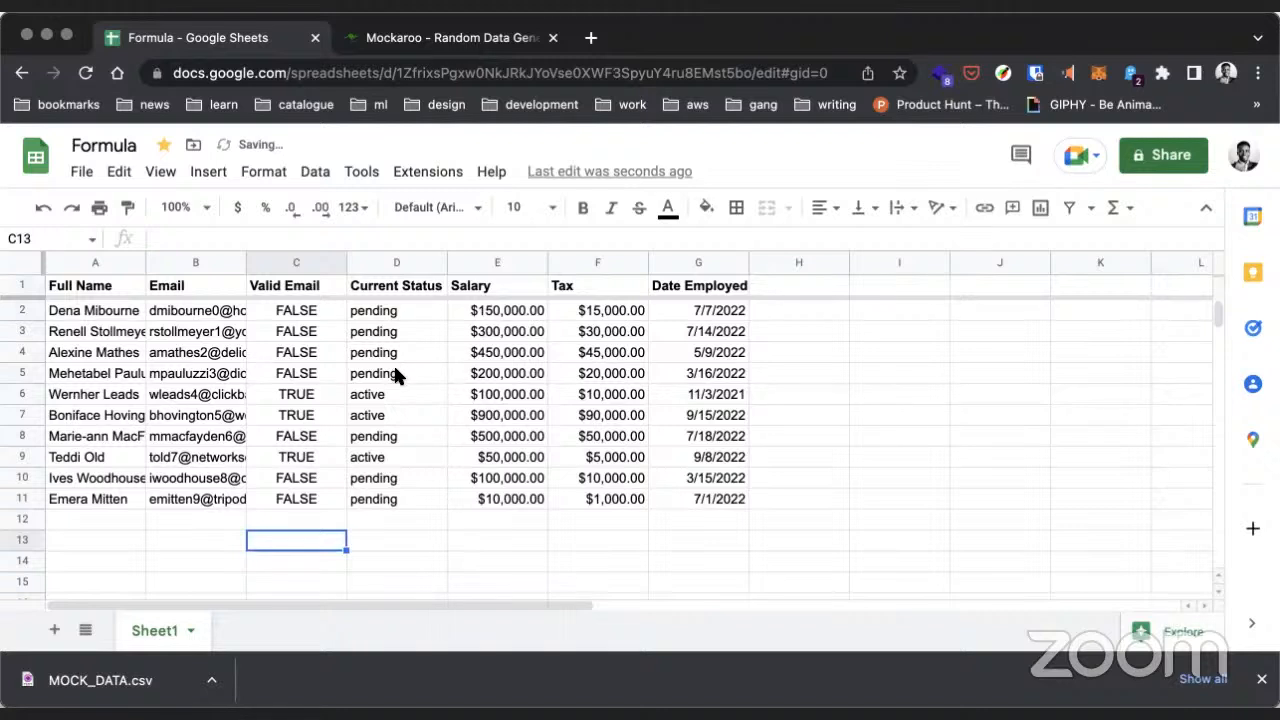
{"action": "left_click", "coordinate": [311, 375]}
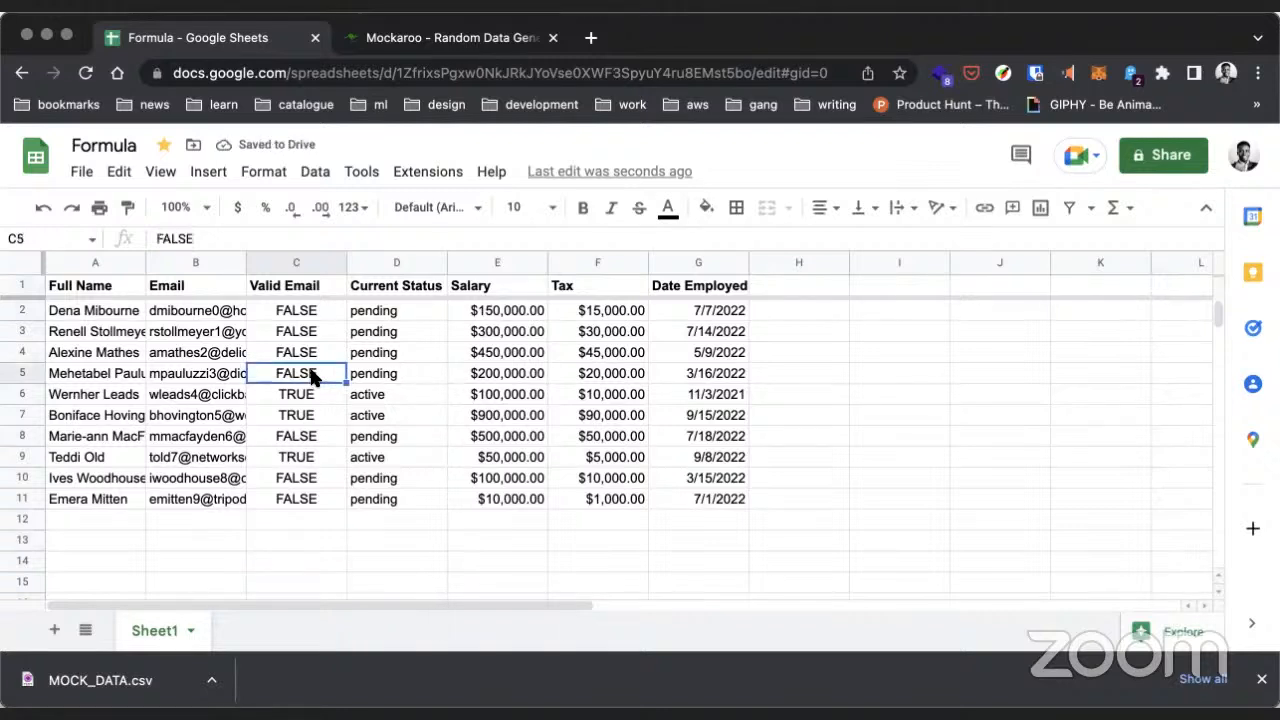
{"action": "type", "text": "TRUE"}
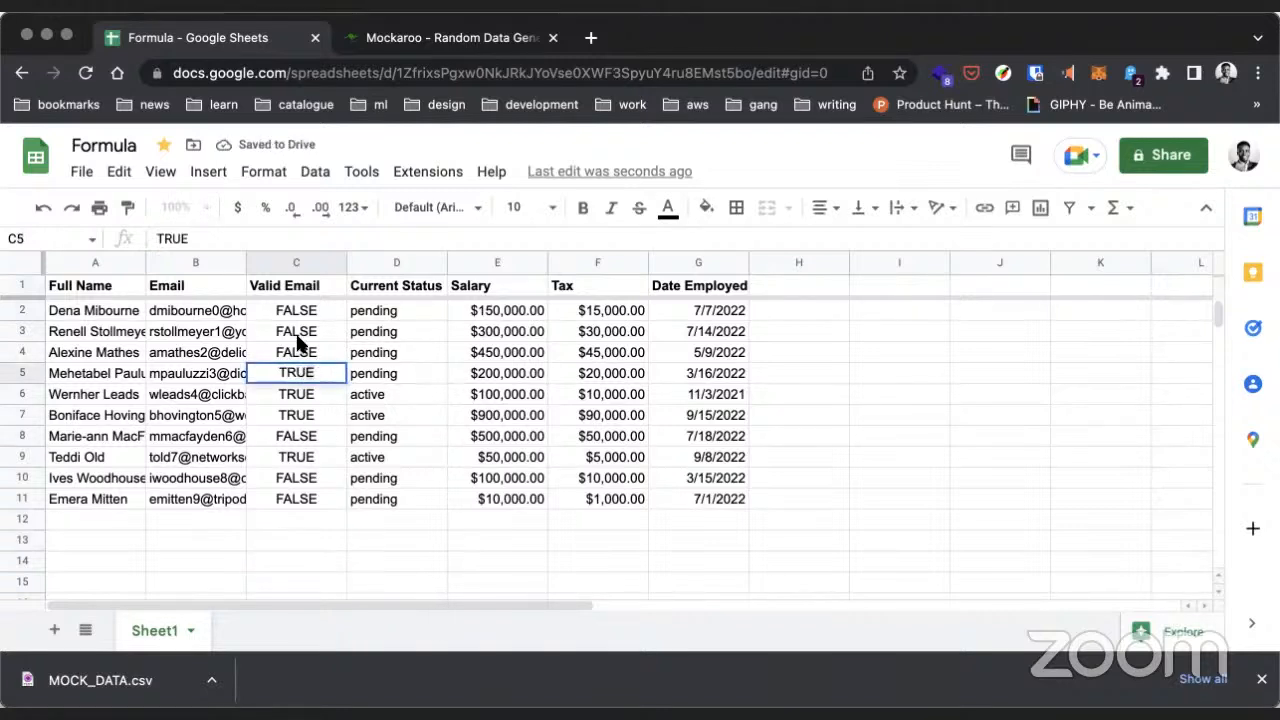
Step: Set the Valid Email value in C11 to TRUE
{"action": "left_click", "coordinate": [297, 497]}
{"action": "type", "text": "TRUE"}
{"action": "left_click", "coordinate": [392, 536]}
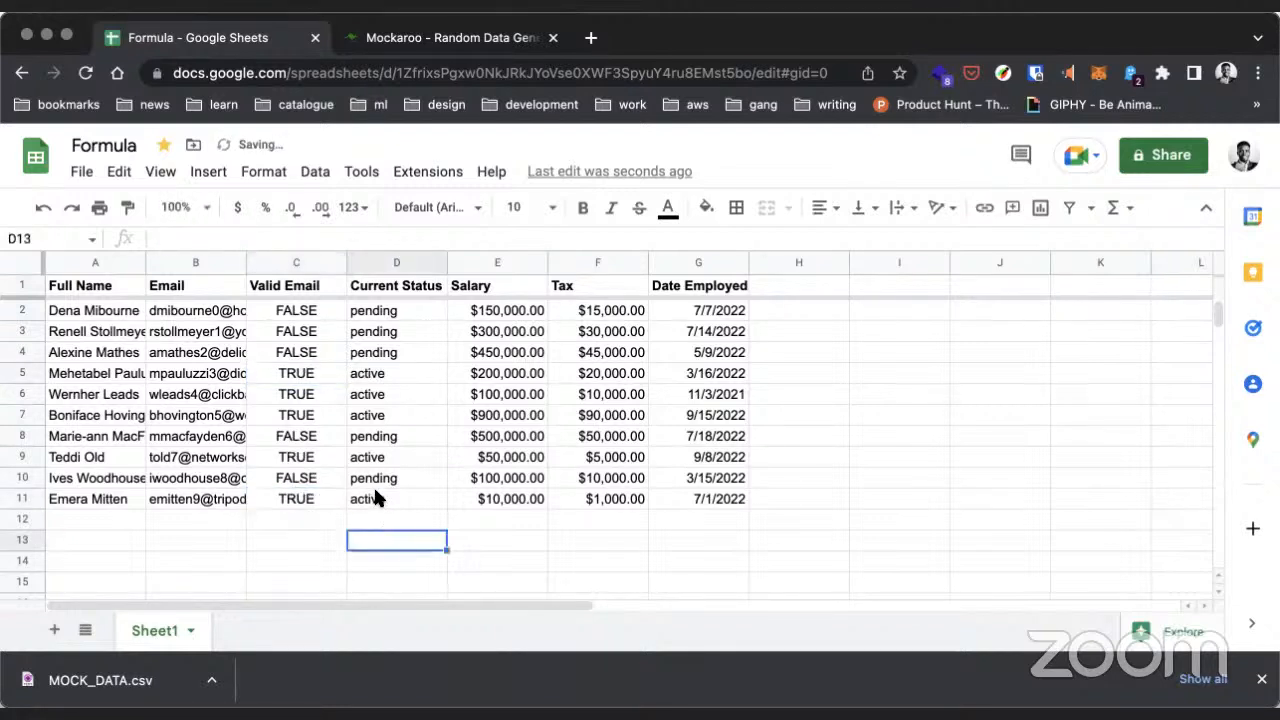
Step: Compare the Valid Email value in C2 with the IF formula in D2
{"action": "left_click", "coordinate": [385, 309]}
{"action": "left_click", "coordinate": [313, 314]}
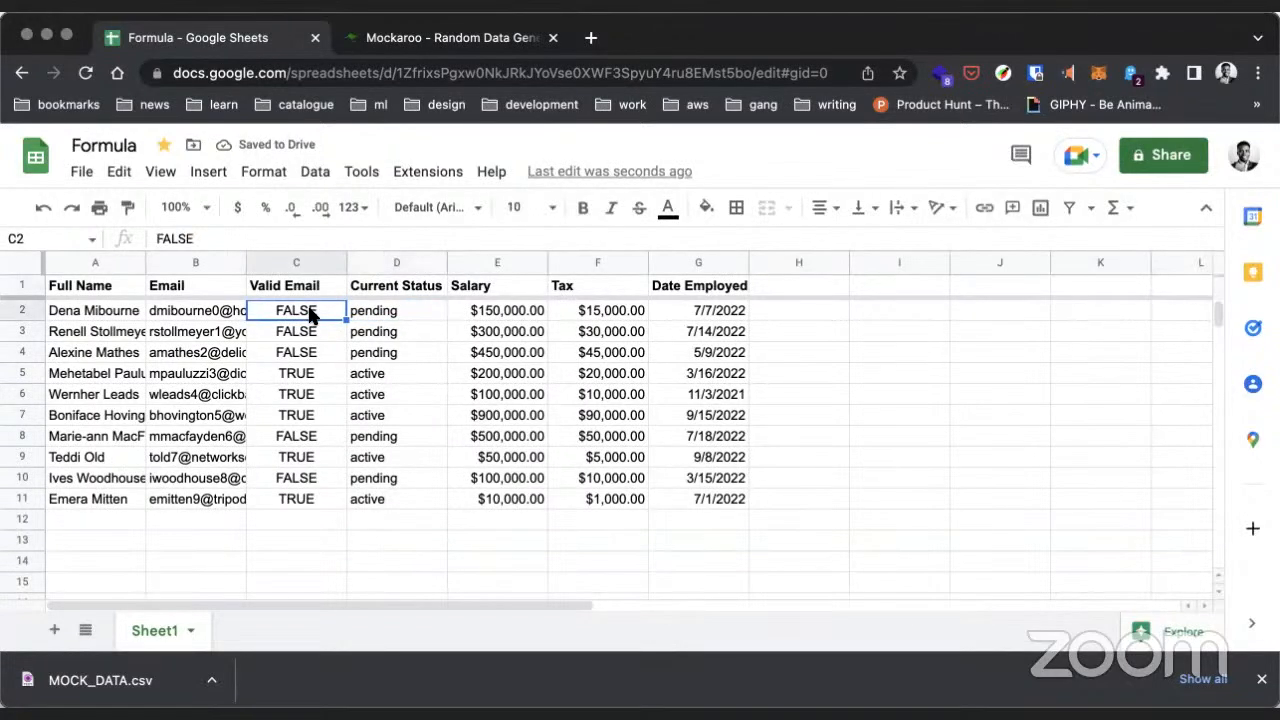
{"action": "left_click", "coordinate": [374, 311]}
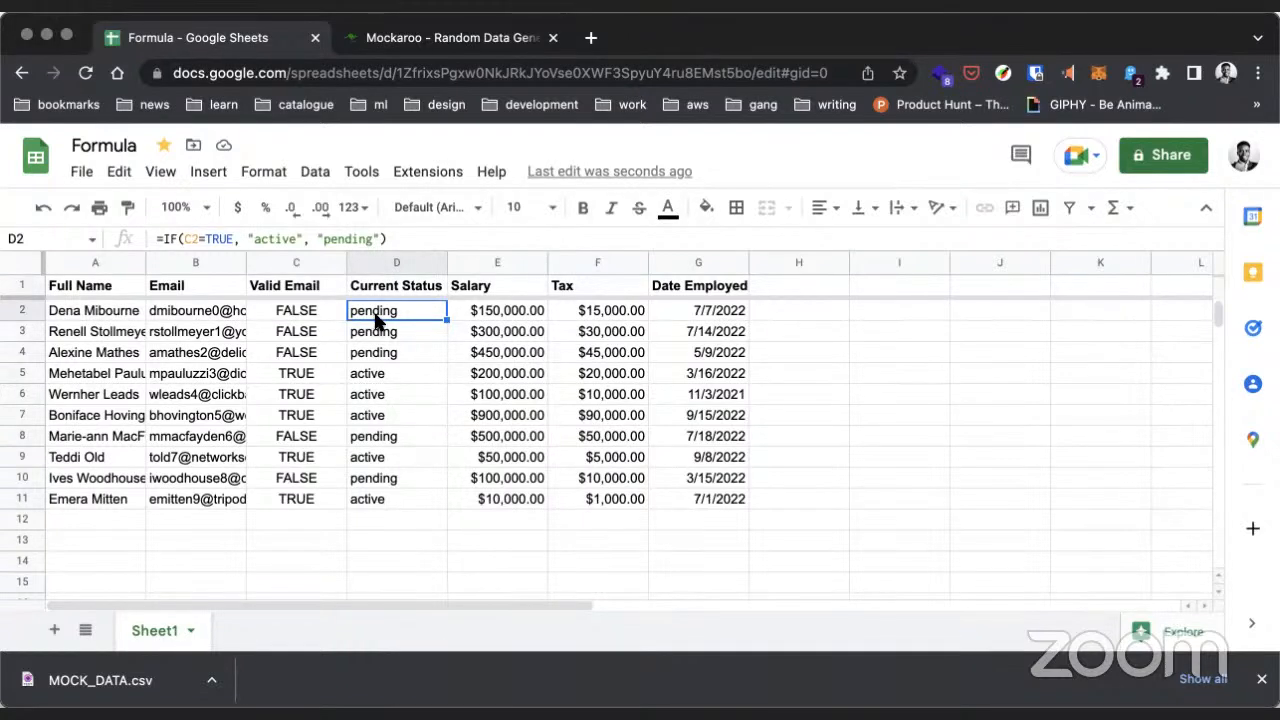
{"action": "left_click", "coordinate": [376, 333]}
{"action": "left_click", "coordinate": [384, 319]}
Step: Widen the Full Name and Email columns so that every name and address fits
{"action": "left_click_drag", "start_coordinate": [243, 263], "coordinate": [292, 263]}
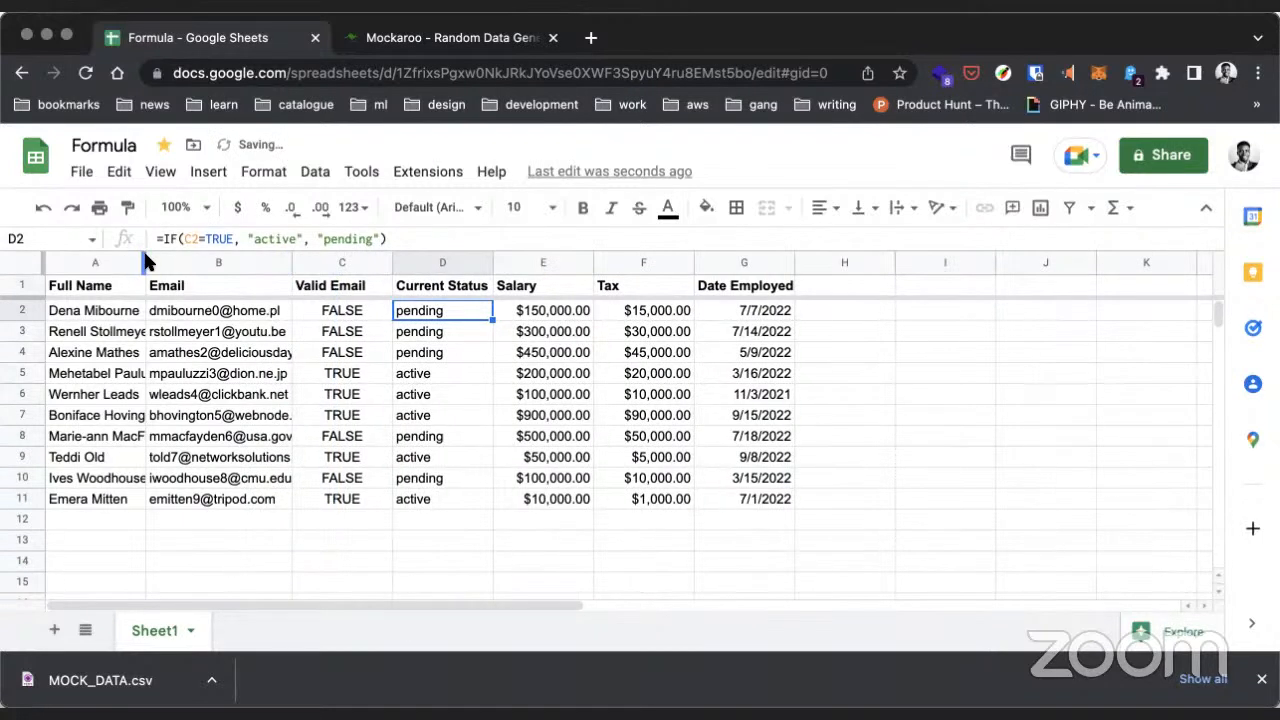
{"action": "left_click_drag", "start_coordinate": [145, 263], "coordinate": [218, 263]}
{"action": "left_click", "coordinate": [358, 261]}
{"action": "left_click", "coordinate": [340, 331]}
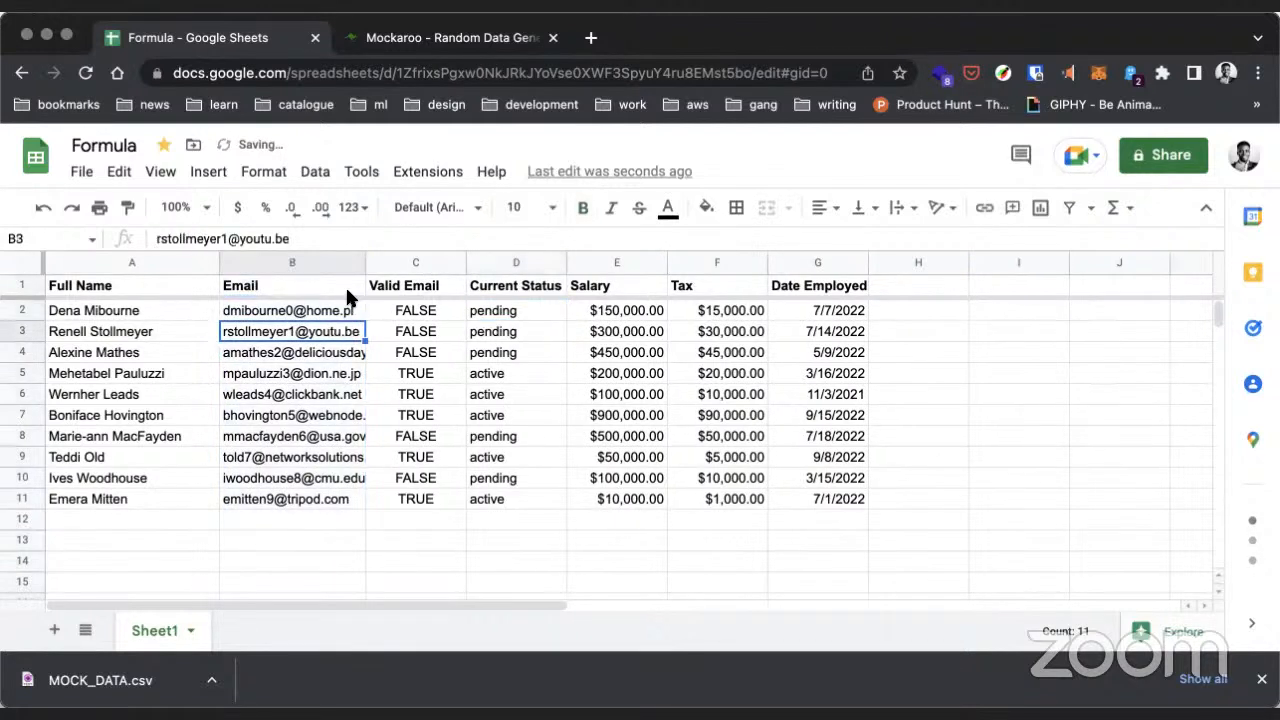
{"action": "left_click_drag", "start_coordinate": [368, 261], "coordinate": [431, 262]}
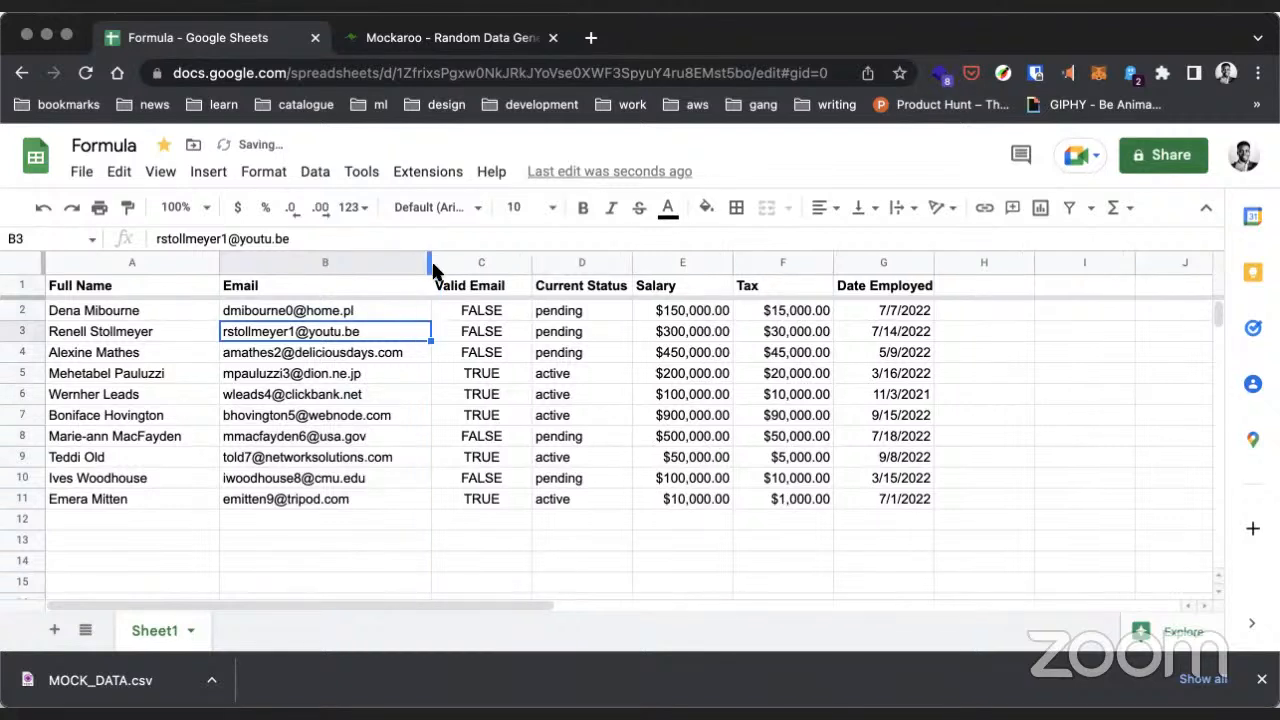
Step: Widen the Valid Email and Current Status columns slightly
{"action": "left_click", "coordinate": [497, 313]}
{"action": "left_click_drag", "start_coordinate": [531, 262], "coordinate": [563, 261]}
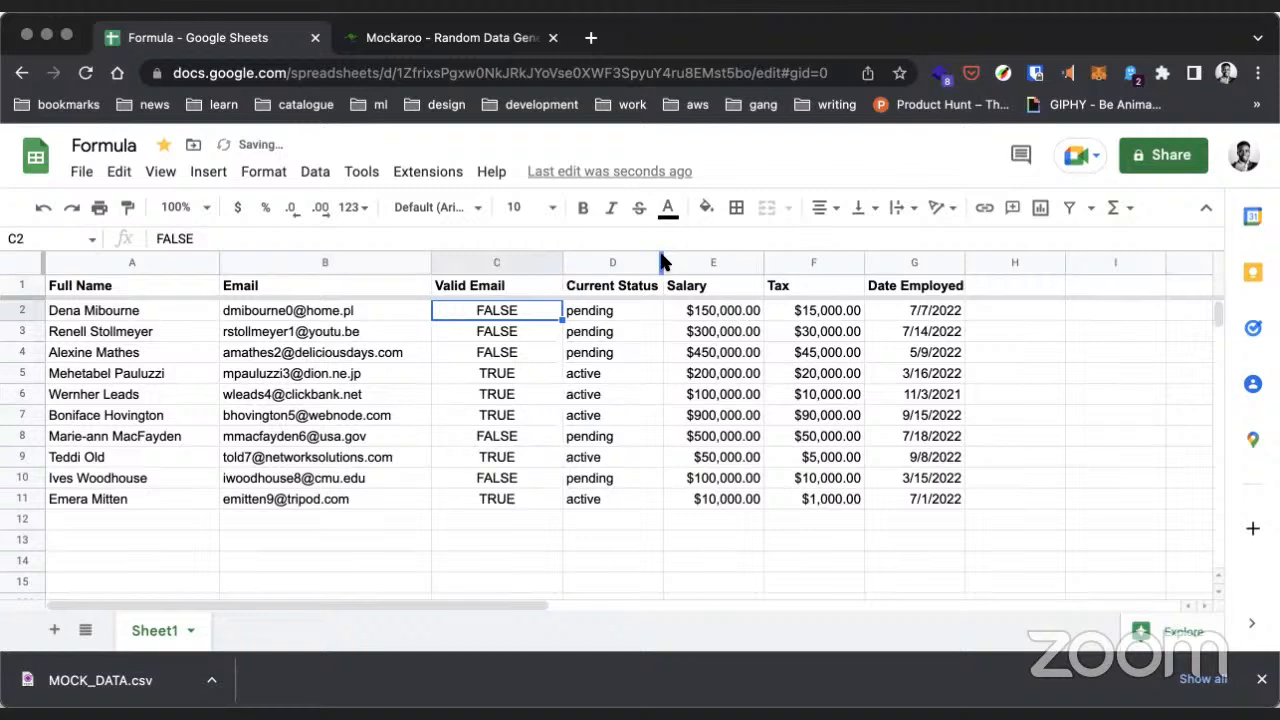
{"action": "left_click_drag", "start_coordinate": [663, 261], "coordinate": [680, 260]}
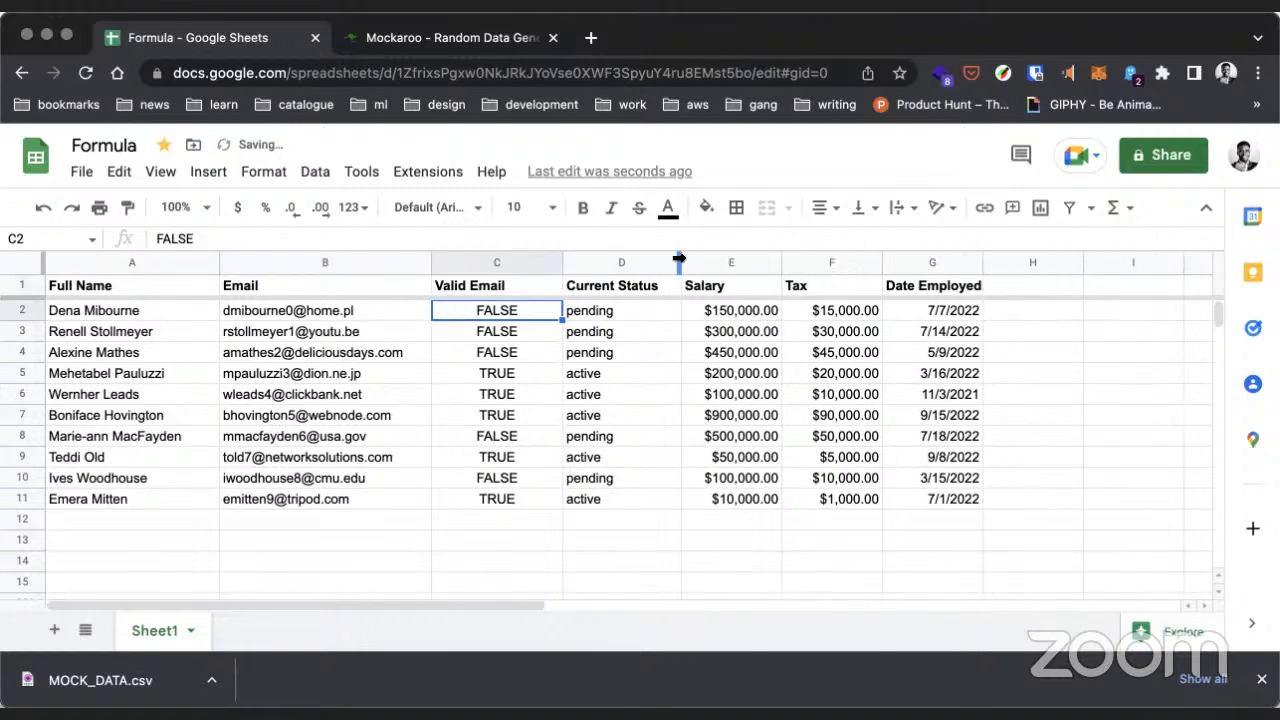
{"action": "left_click", "coordinate": [508, 262]}
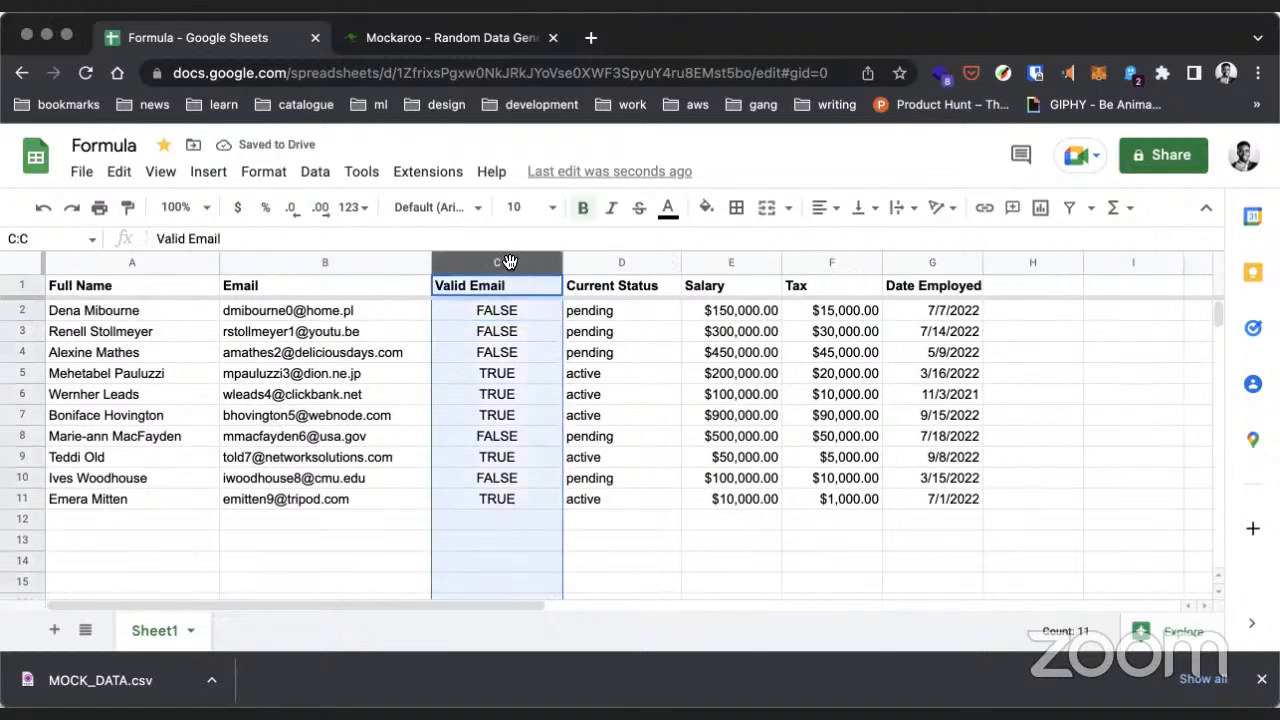
{"action": "left_click", "coordinate": [706, 207]}
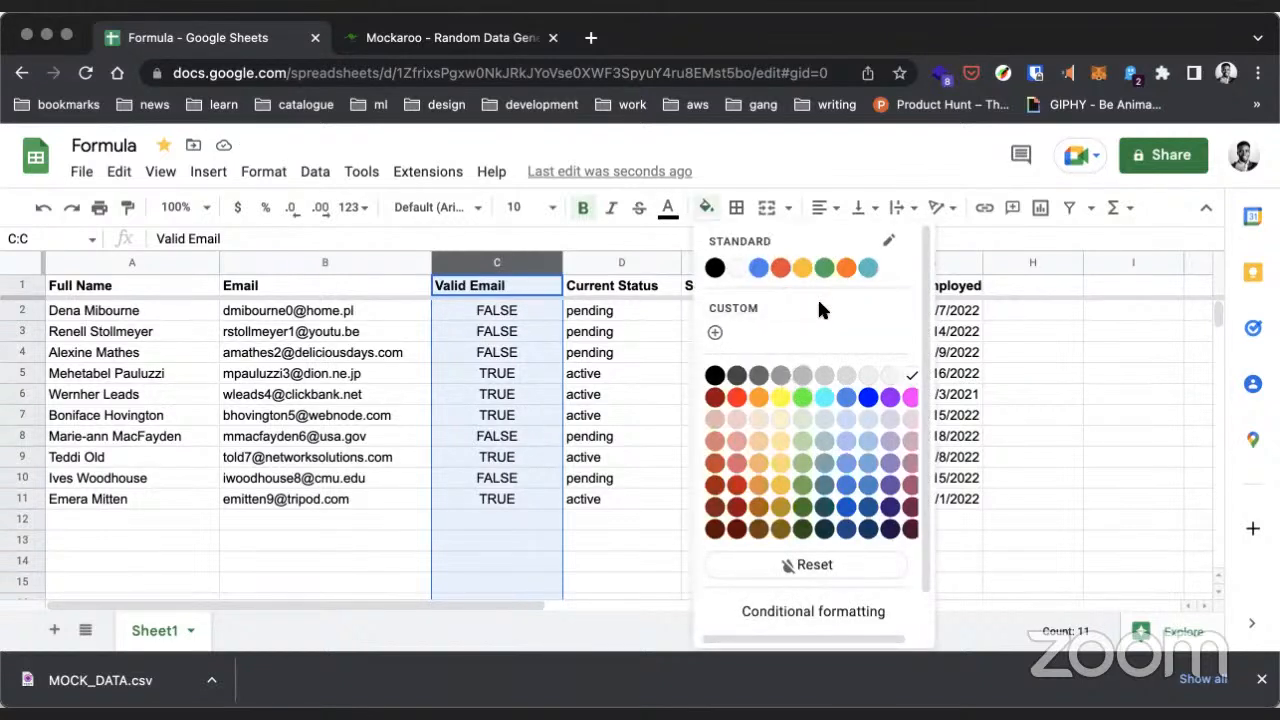
{"action": "left_click", "coordinate": [781, 419]}
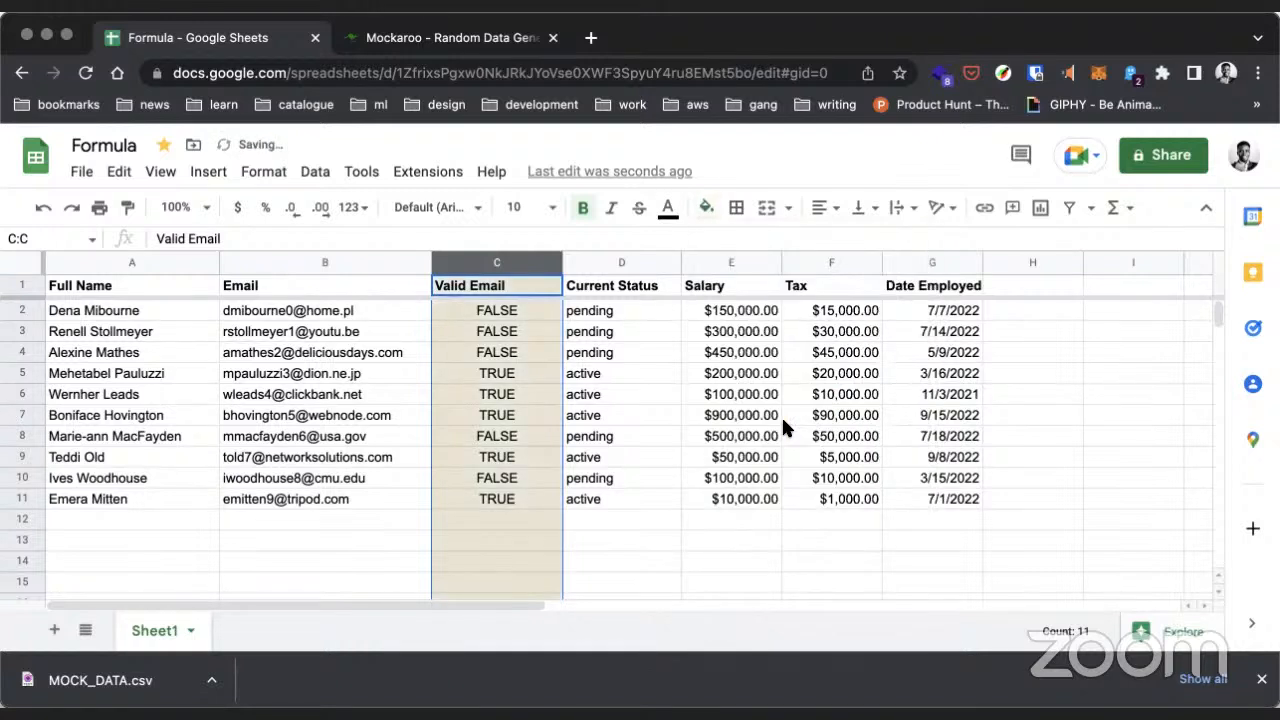
{"action": "left_click", "coordinate": [737, 416]}
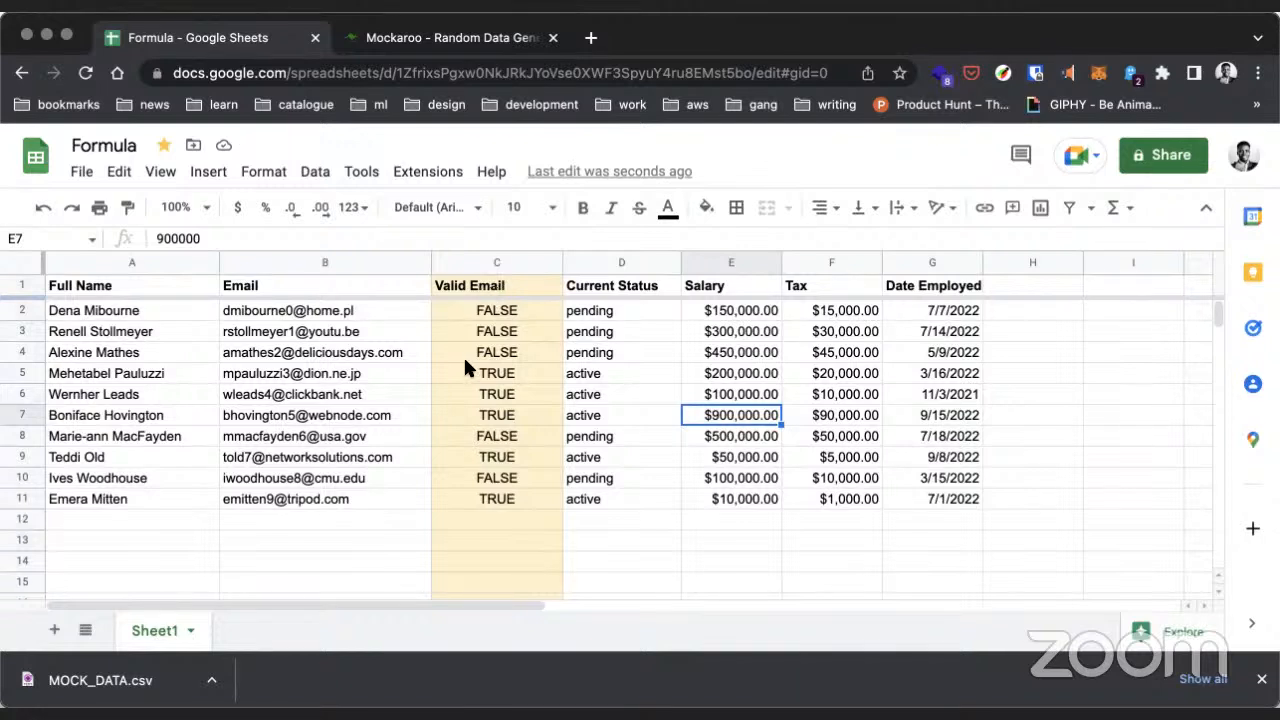
{"action": "key", "text": "super+z"}
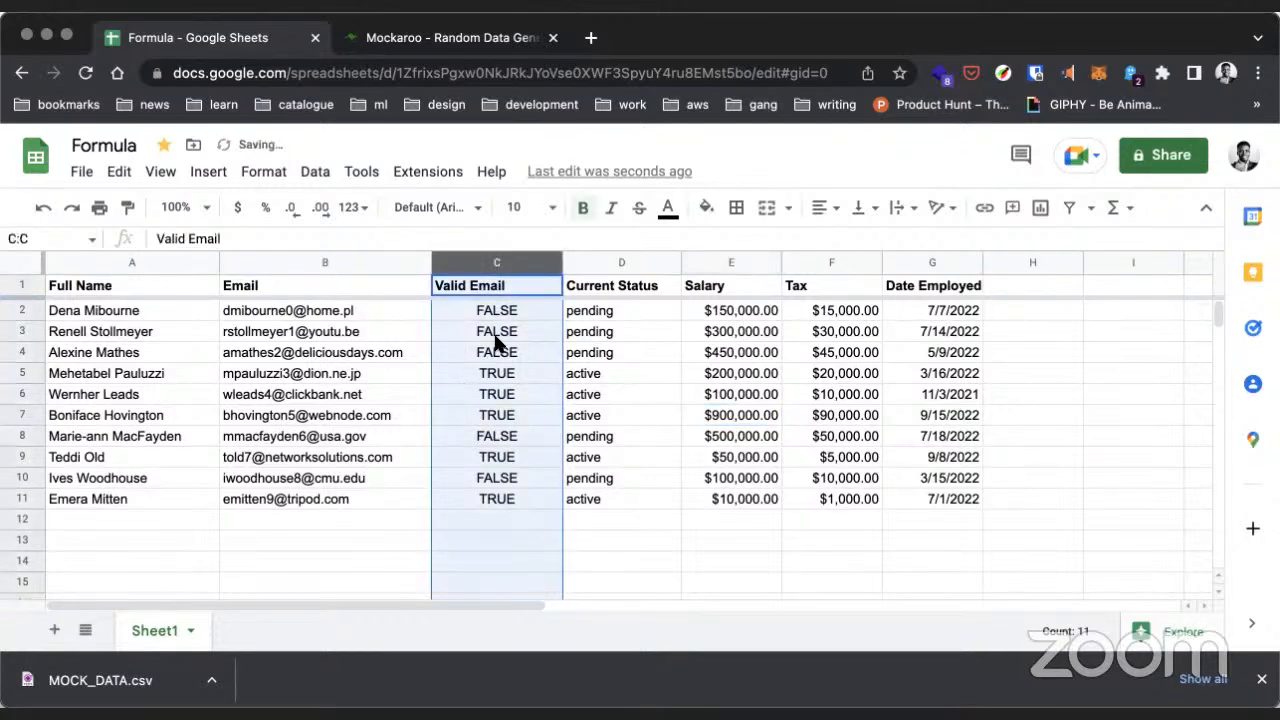
Step: Widen the Current Status column a little more and fill the whole column with light yellow
{"action": "left_click", "coordinate": [615, 260]}
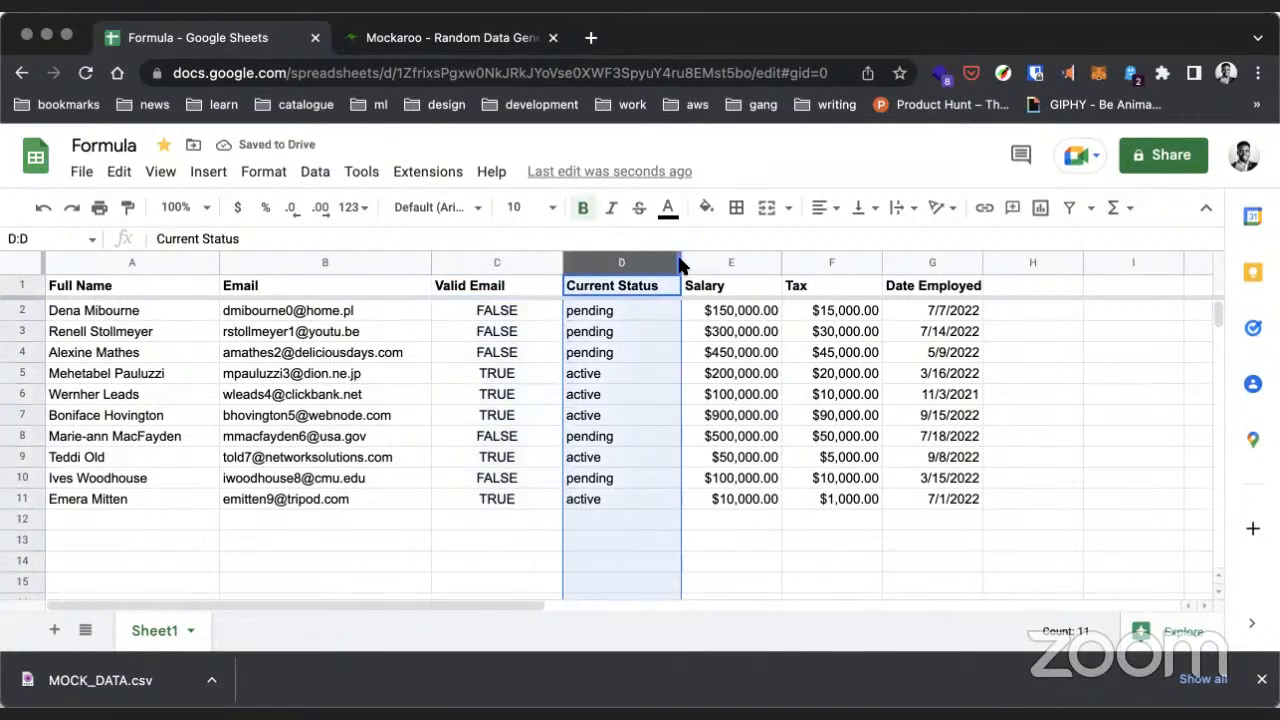
{"action": "left_click_drag", "start_coordinate": [681, 262], "coordinate": [707, 262]}
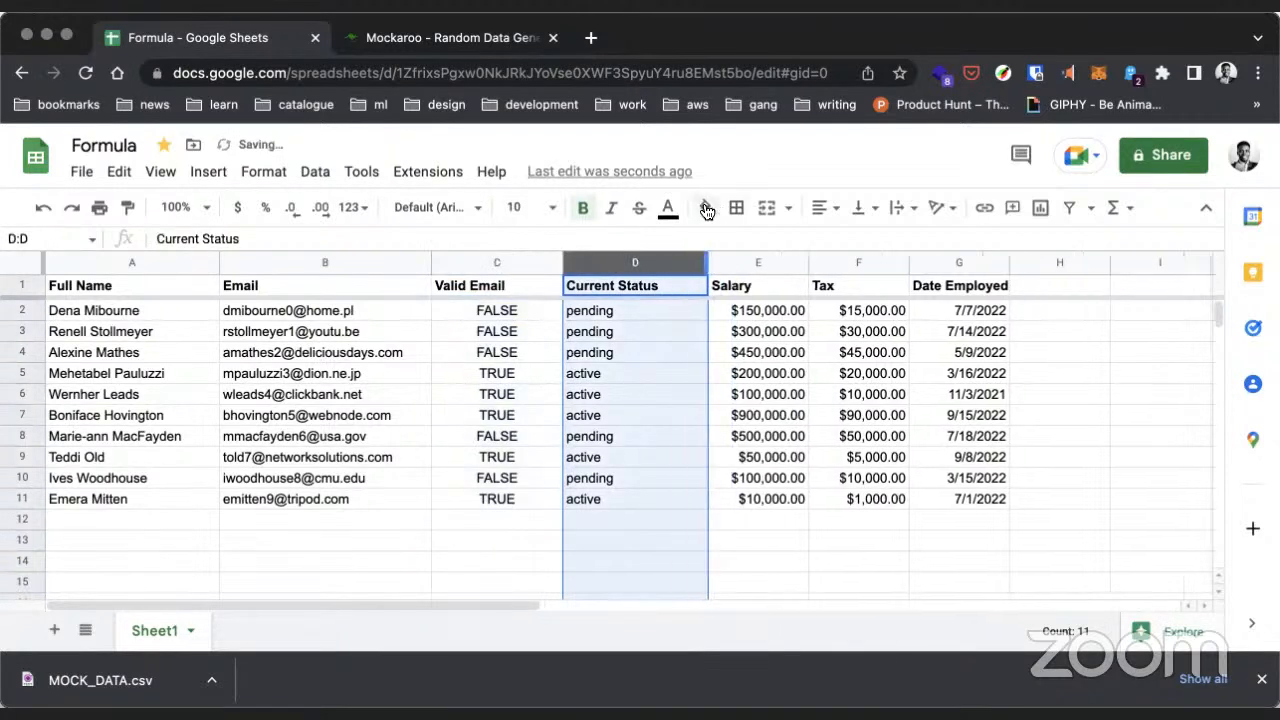
{"action": "left_click", "coordinate": [706, 208]}
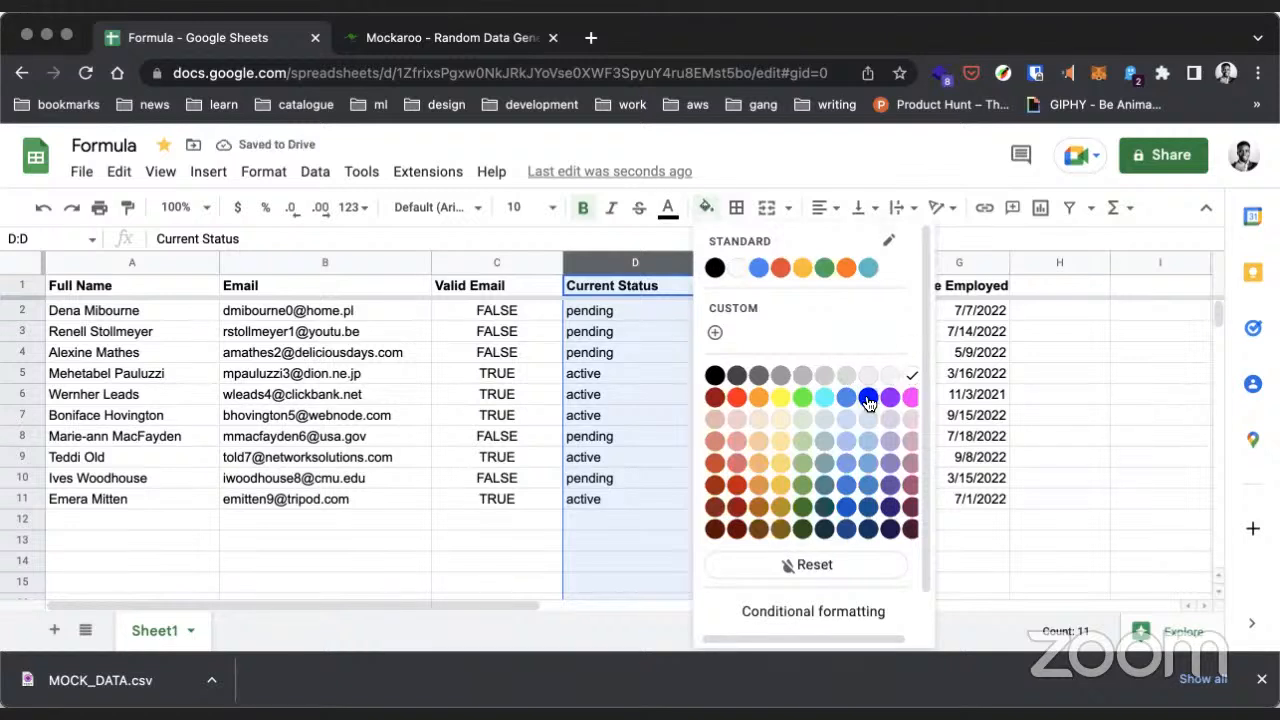
{"action": "left_click", "coordinate": [778, 423]}
{"action": "left_click", "coordinate": [758, 436]}
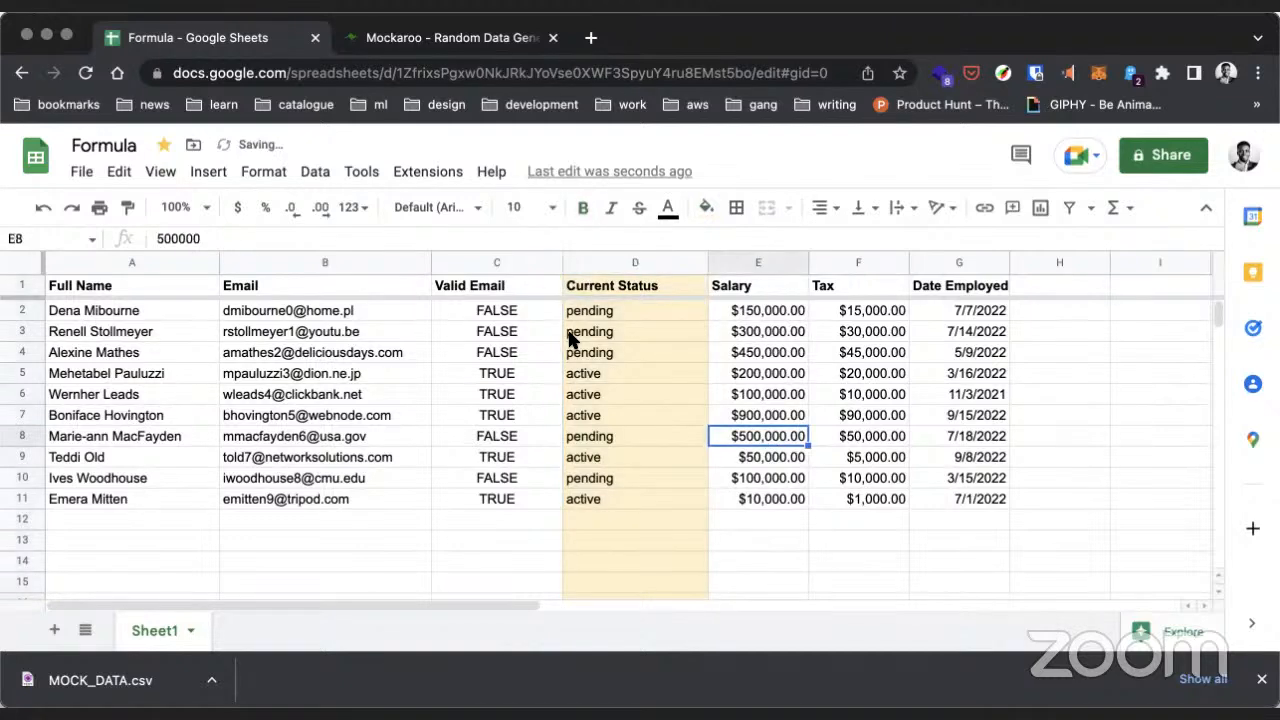
{"action": "scroll", "coordinate": [734, 363], "scroll_direction": "down", "scroll_amount": 1}
{"action": "scroll", "coordinate": [733, 362], "scroll_direction": "up", "scroll_amount": 1}
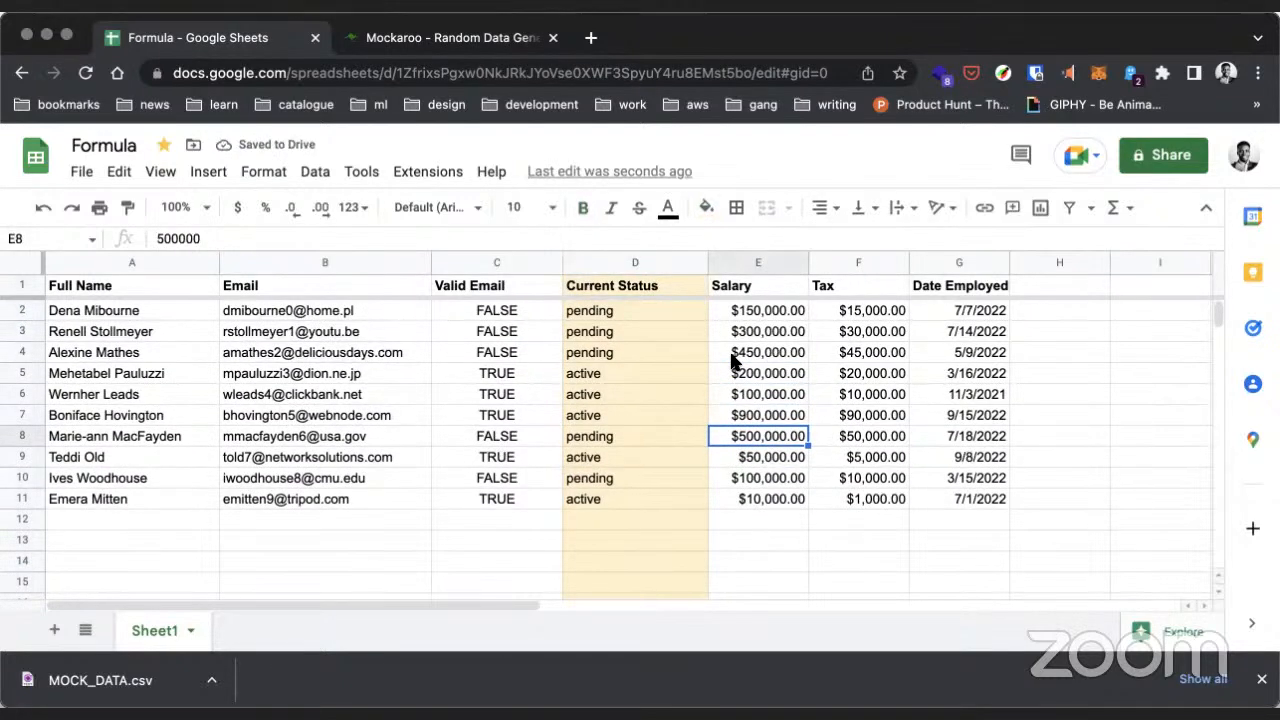
Step: Expand the browser window to full screen and select an empty cell below the data
{"action": "left_click", "coordinate": [70, 38]}
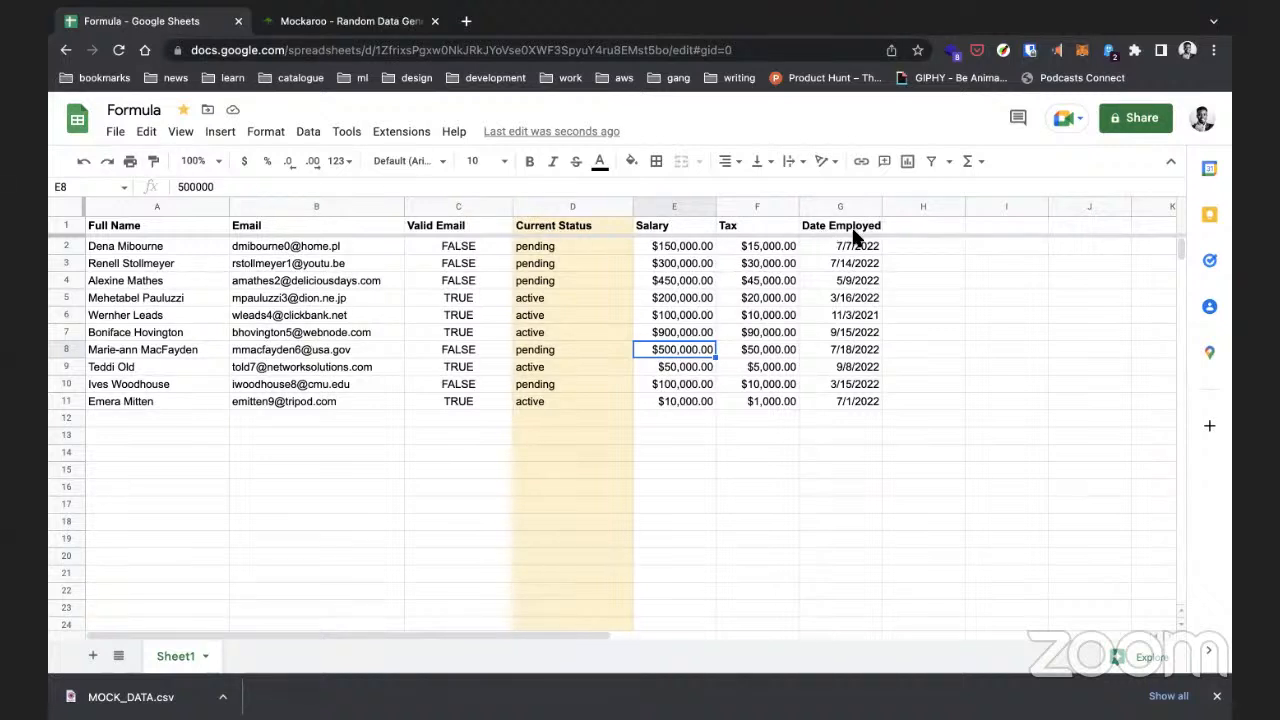
{"action": "left_click", "coordinate": [777, 450]}
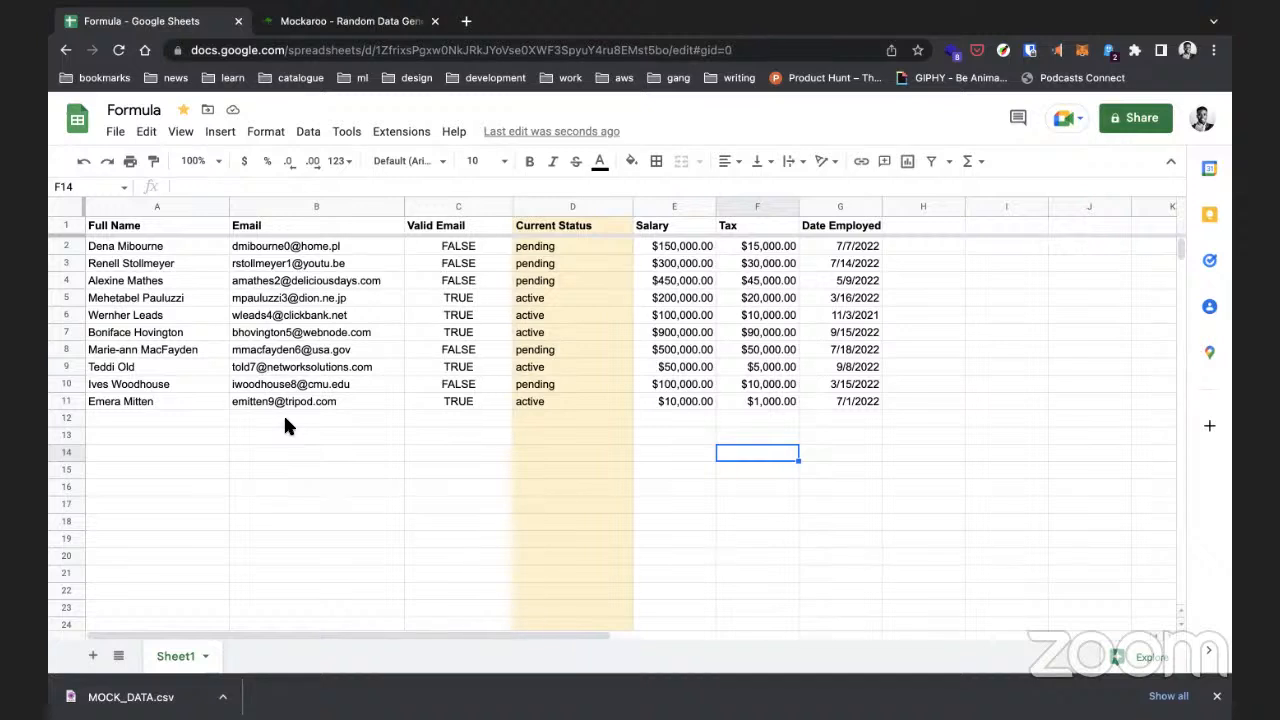
{"action": "left_click", "coordinate": [425, 434]}
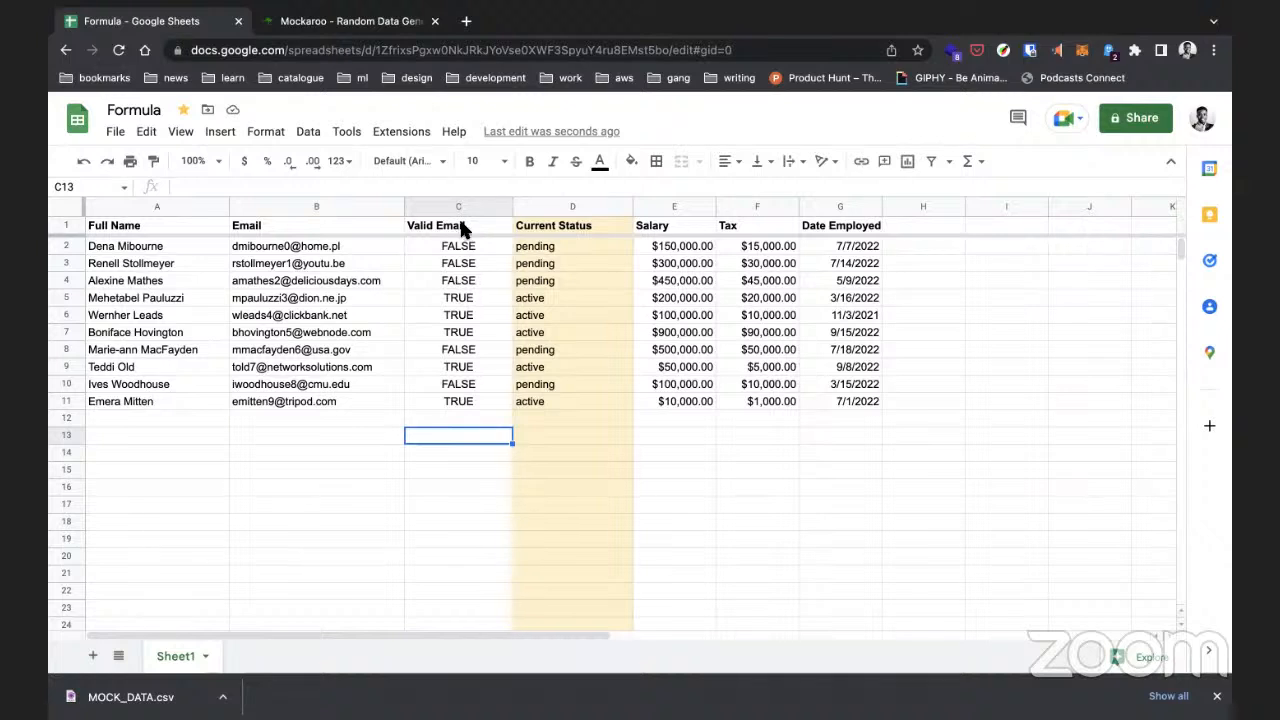
{"action": "left_click", "coordinate": [469, 452]}
{"action": "left_click", "coordinate": [372, 452]}
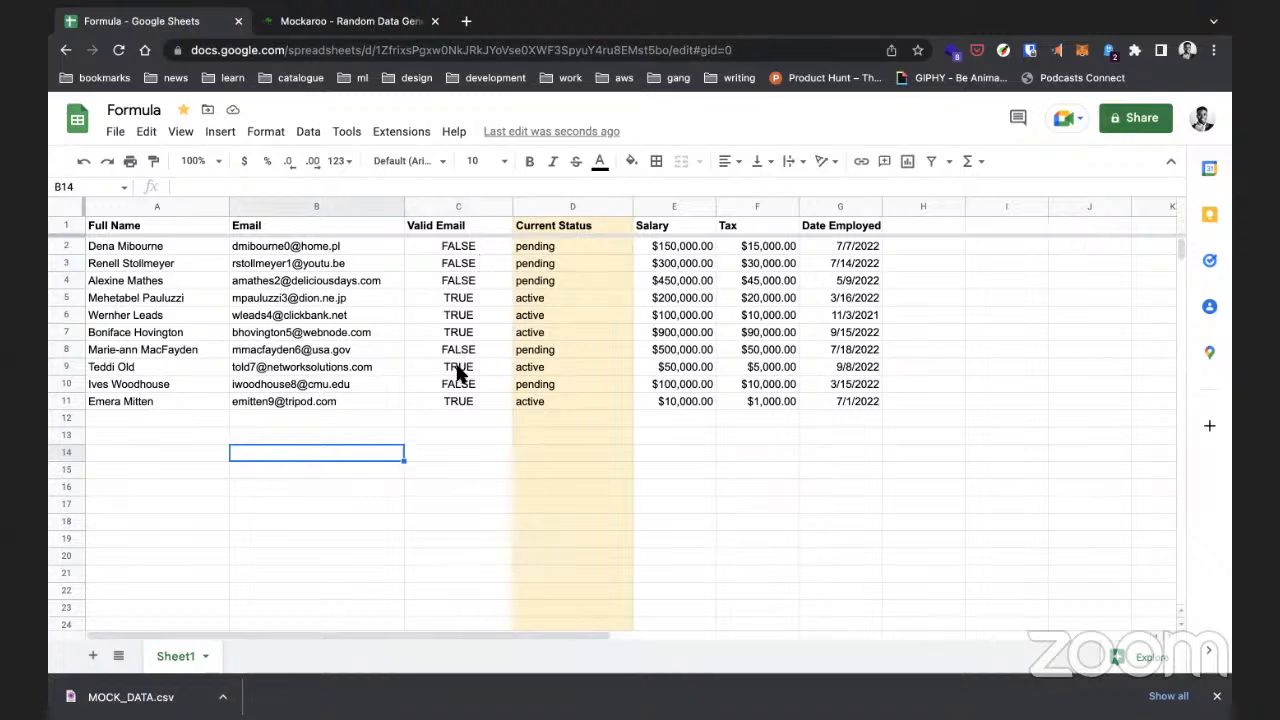
{"action": "double_click", "coordinate": [186, 656]}
{"action": "left_click", "coordinate": [273, 658]}
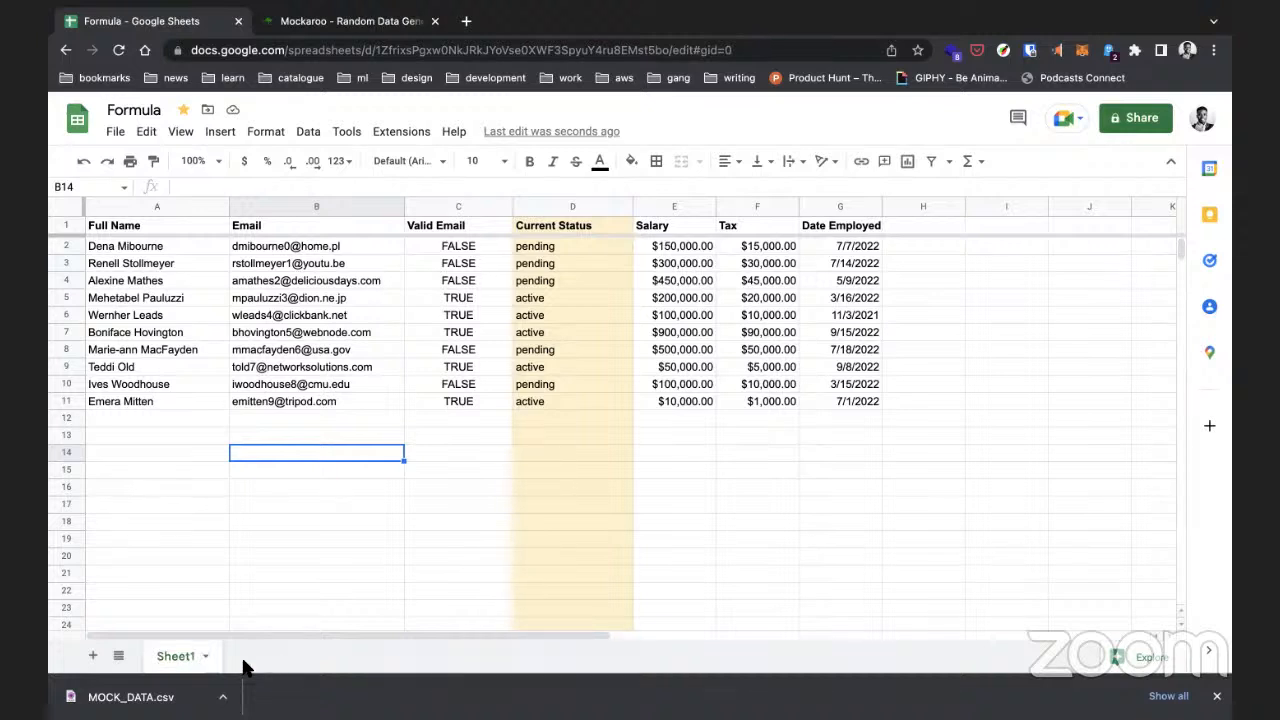
{"action": "left_click", "coordinate": [303, 436]}
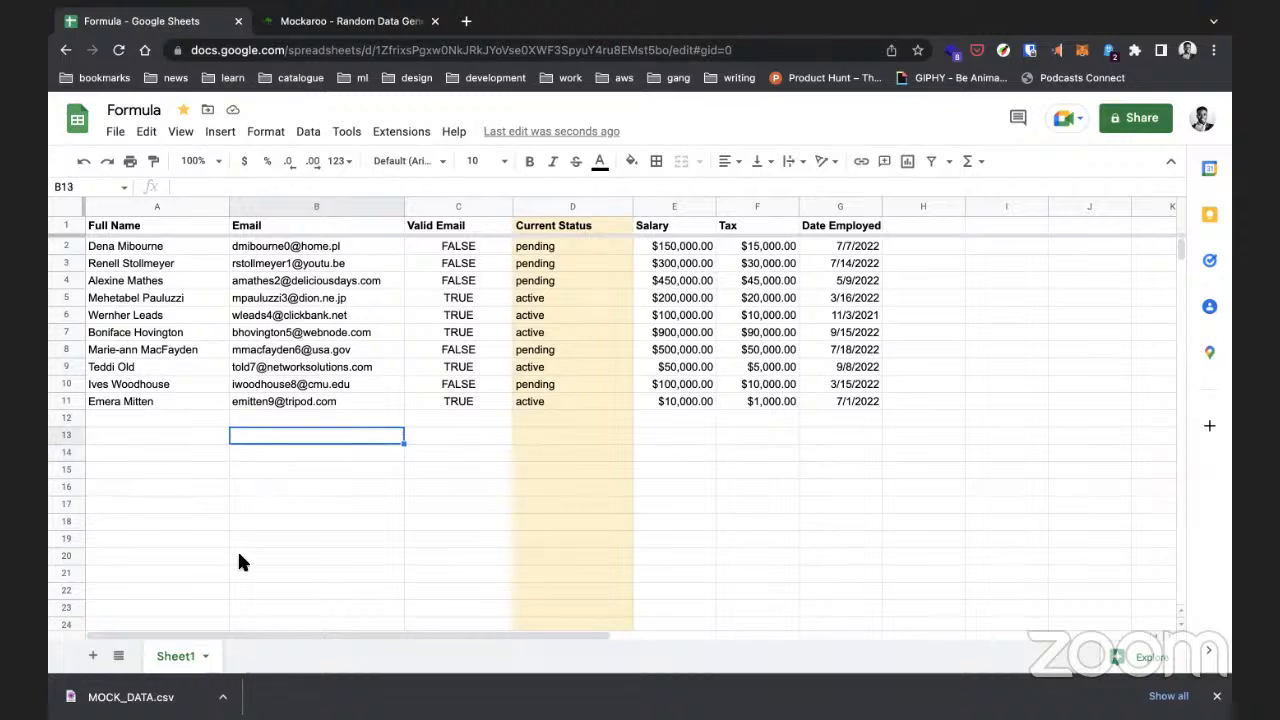
{"action": "double_click", "coordinate": [186, 657]}
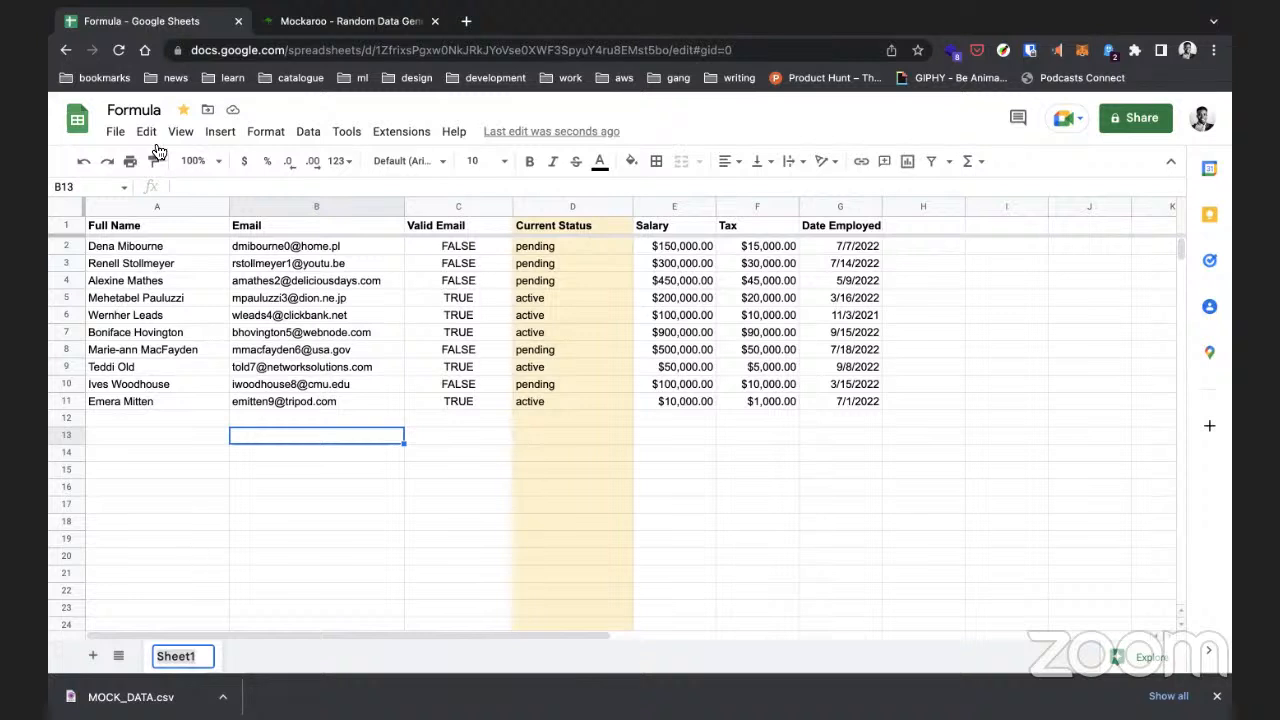
Step: Rename the spreadsheet file as "Formulas & Charts"
{"action": "left_click", "coordinate": [152, 110]}
{"action": "type", "text": "& Char"}
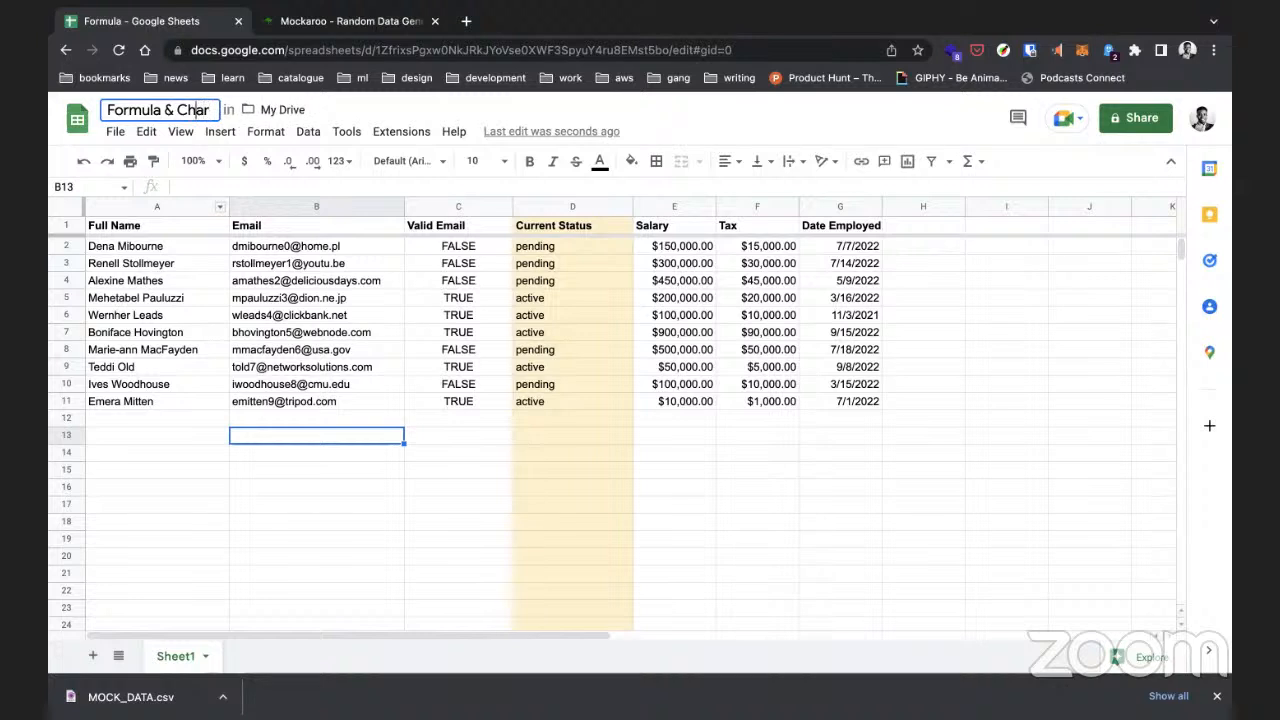
{"action": "type", "text": "ts"}
{"action": "key", "text": "End"}
{"action": "type", "text": "ts"}
{"action": "key", "text": "Return"}
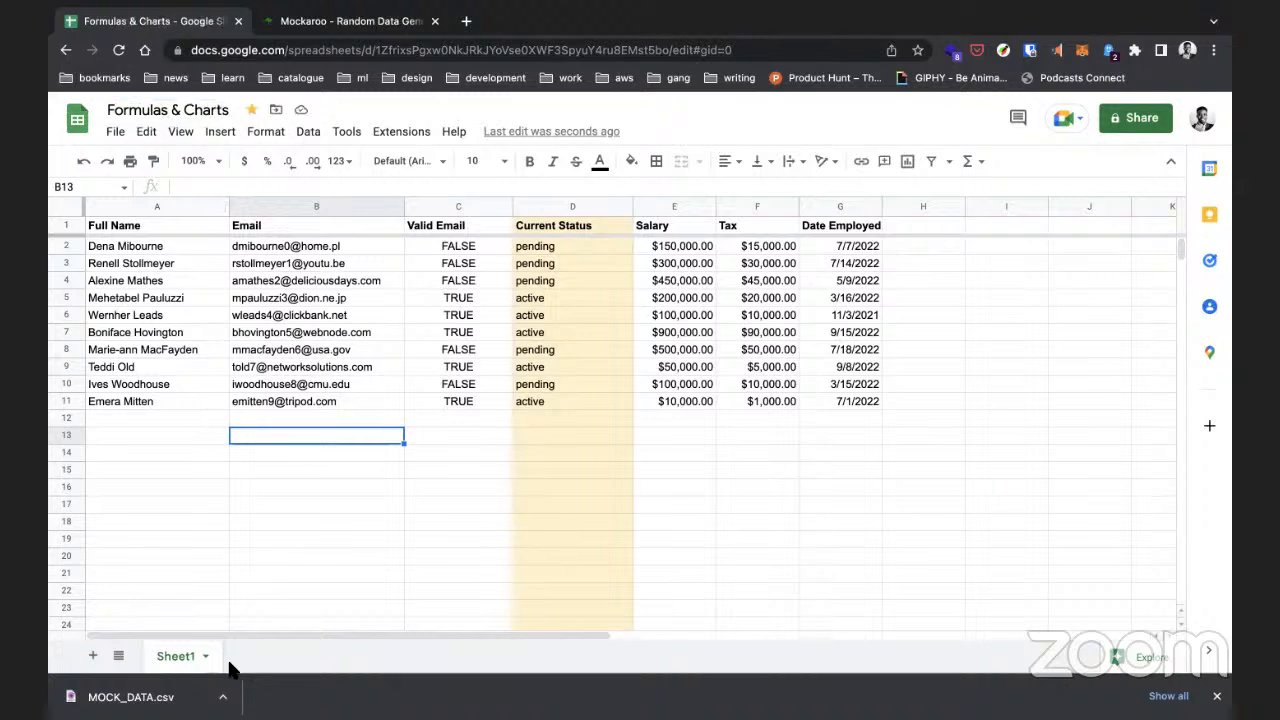
Step: Rename the sheet holding the employee data as "DataSet"
{"action": "double_click", "coordinate": [188, 660]}
{"action": "type", "text": "Raw"}
{"action": "key", "text": "ctrl+a"}
{"action": "type", "text": "DataSet"}
{"action": "key", "text": "Return"}
Step: Set the DataSet sheet's tab color to yellow
{"action": "right_click", "coordinate": [195, 656]}
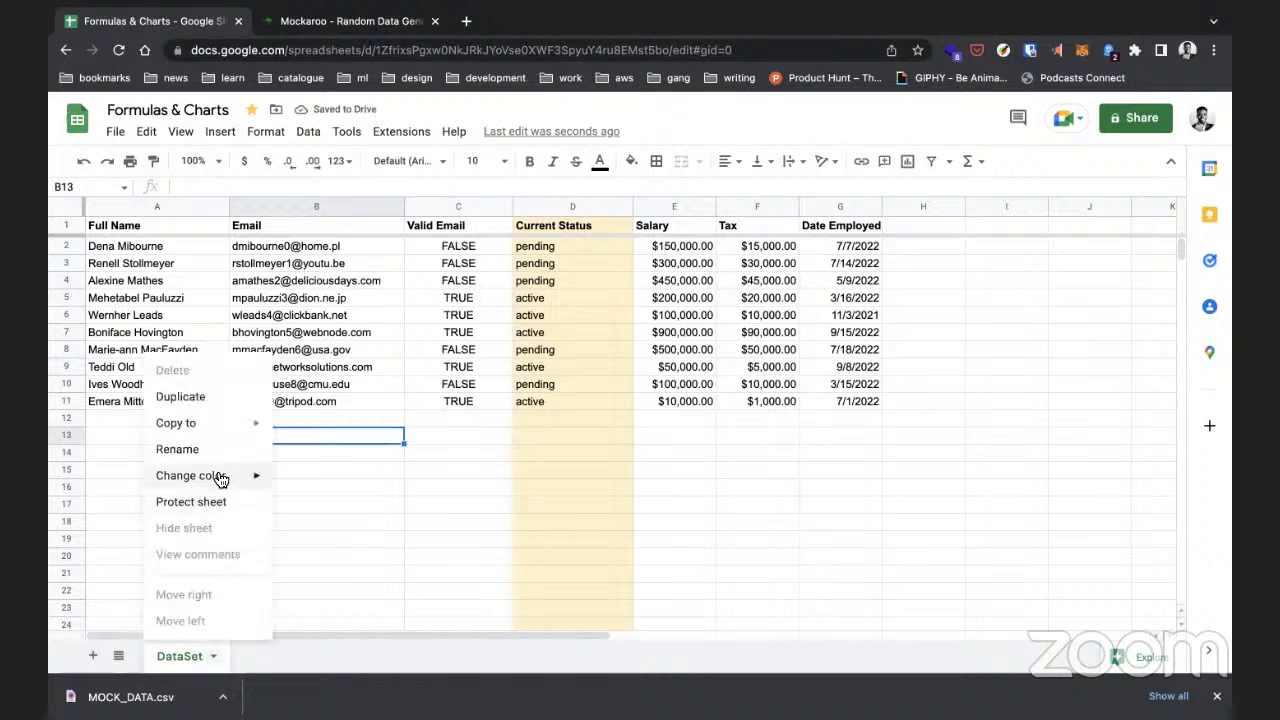
{"action": "mouse_move", "coordinate": [221, 479]}
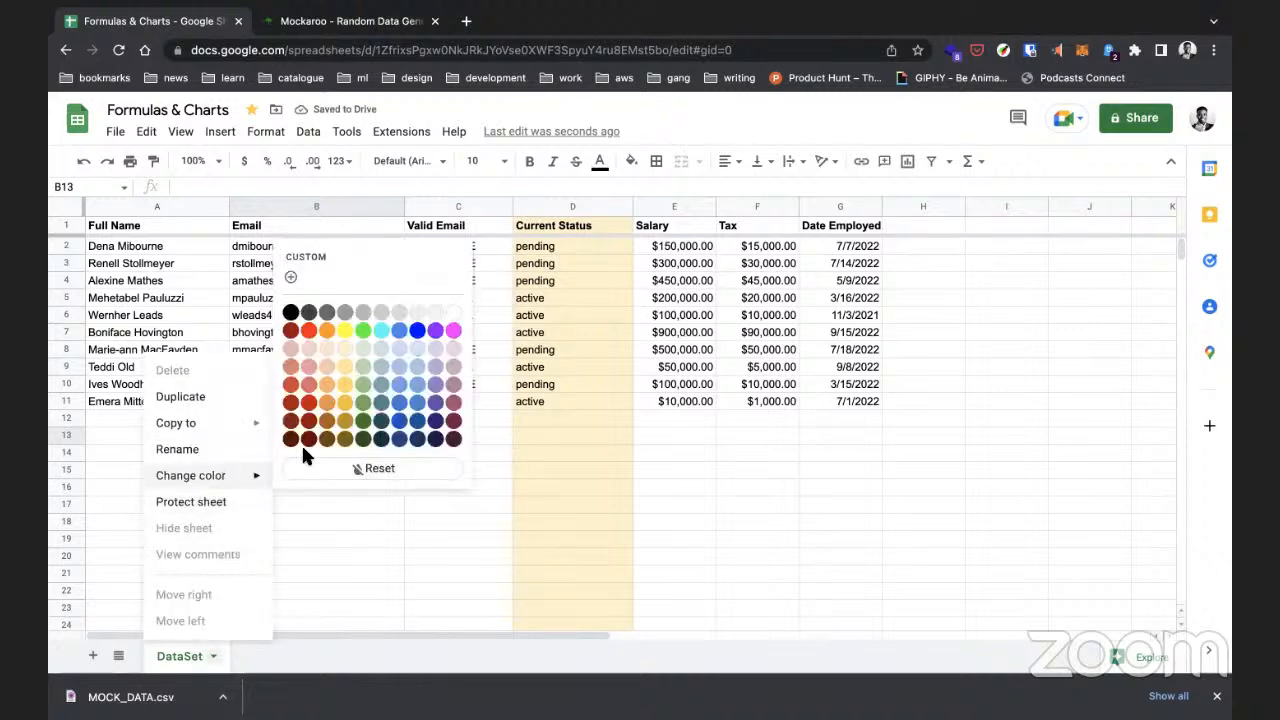
{"action": "left_click", "coordinate": [345, 330]}
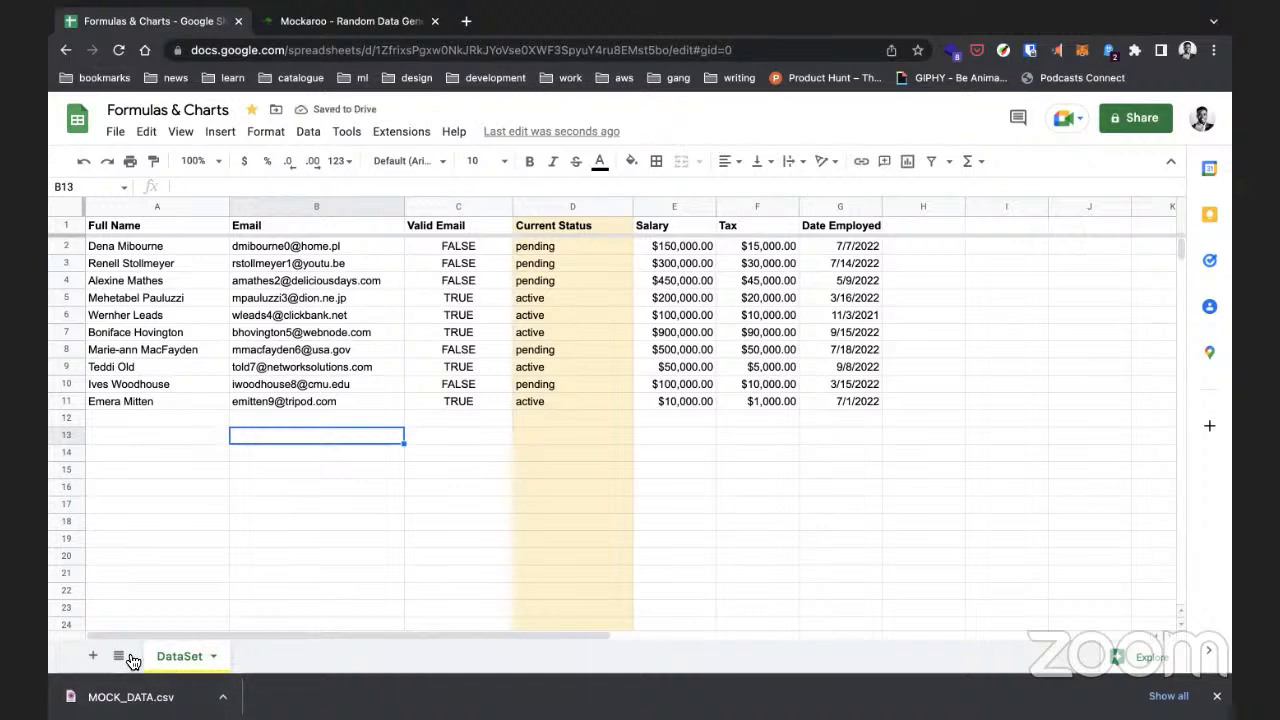
Step: Add a new sheet to the workbook and name it "ReferenceSheet"
{"action": "left_click", "coordinate": [96, 657]}
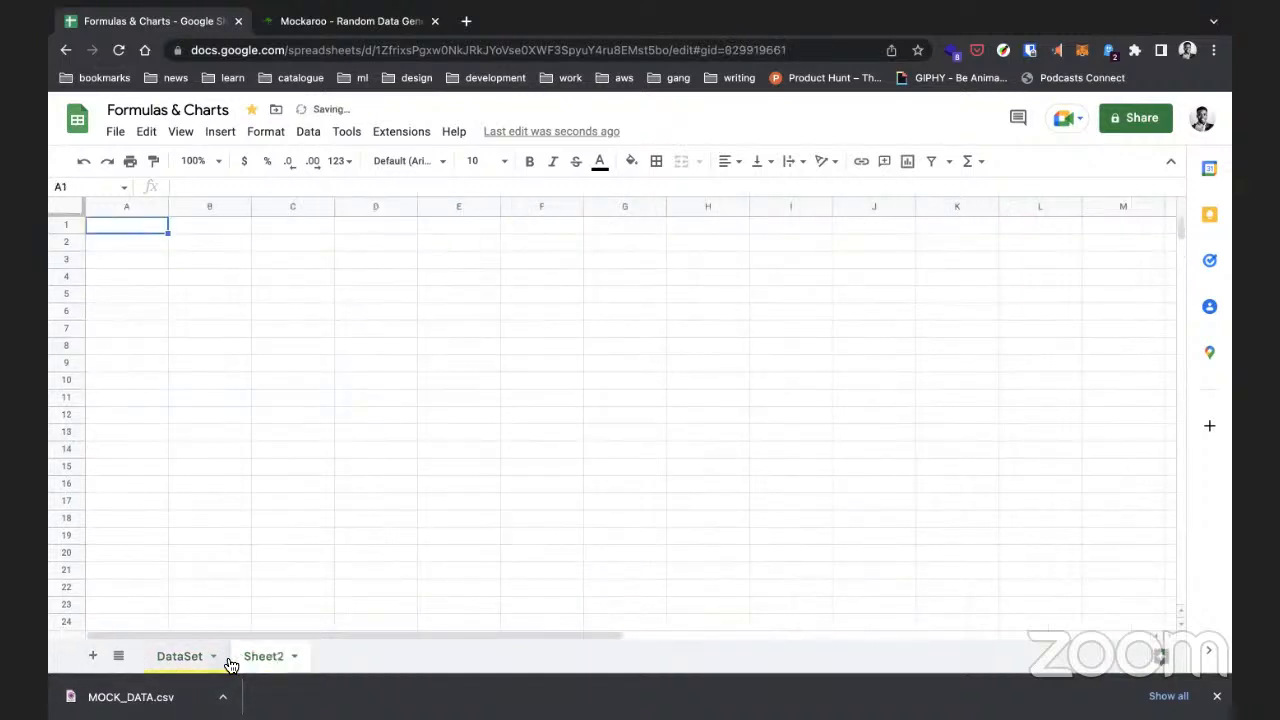
{"action": "double_click", "coordinate": [264, 657]}
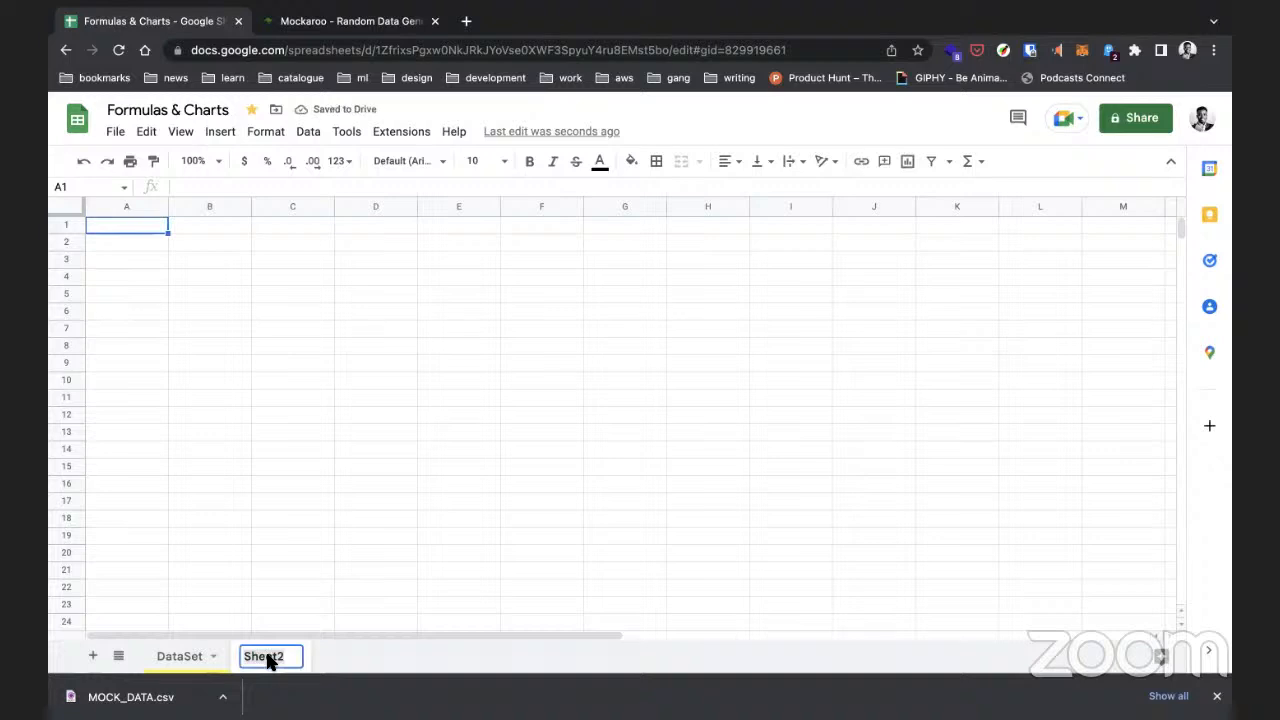
{"action": "type", "text": "Re"}
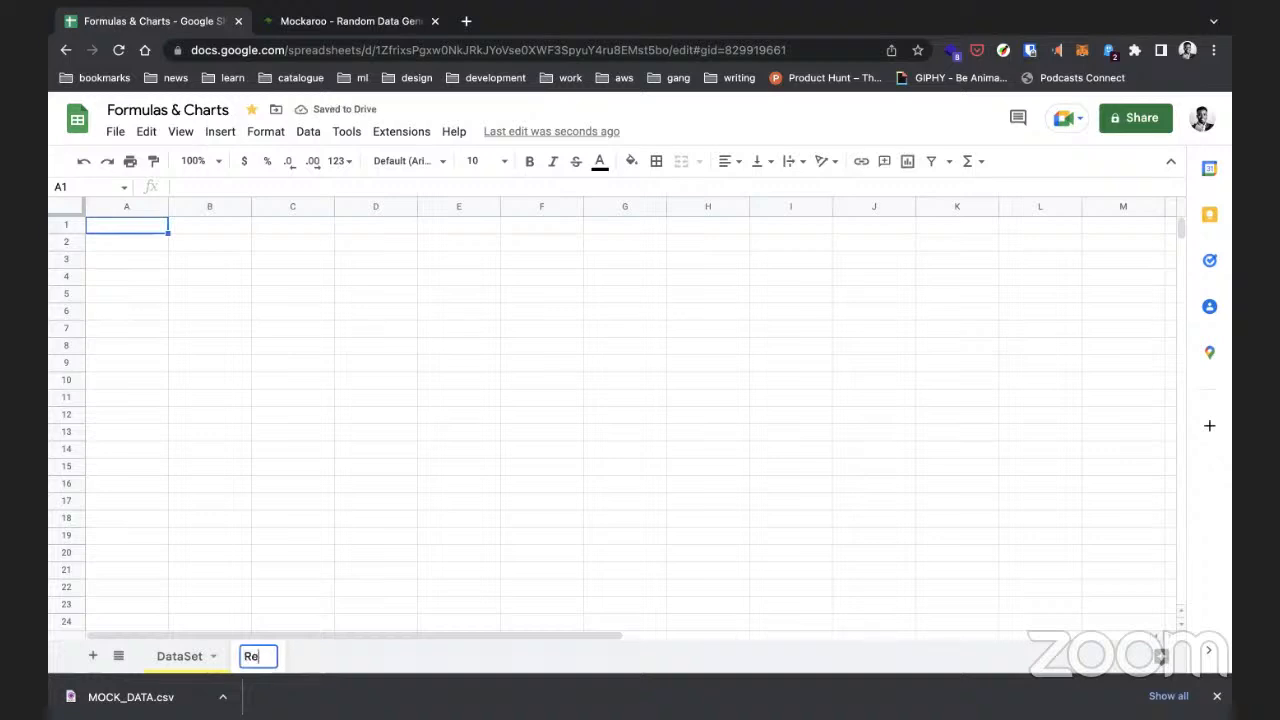
{"action": "type", "text": "ferenceSheet"}
{"action": "key", "text": "Return"}
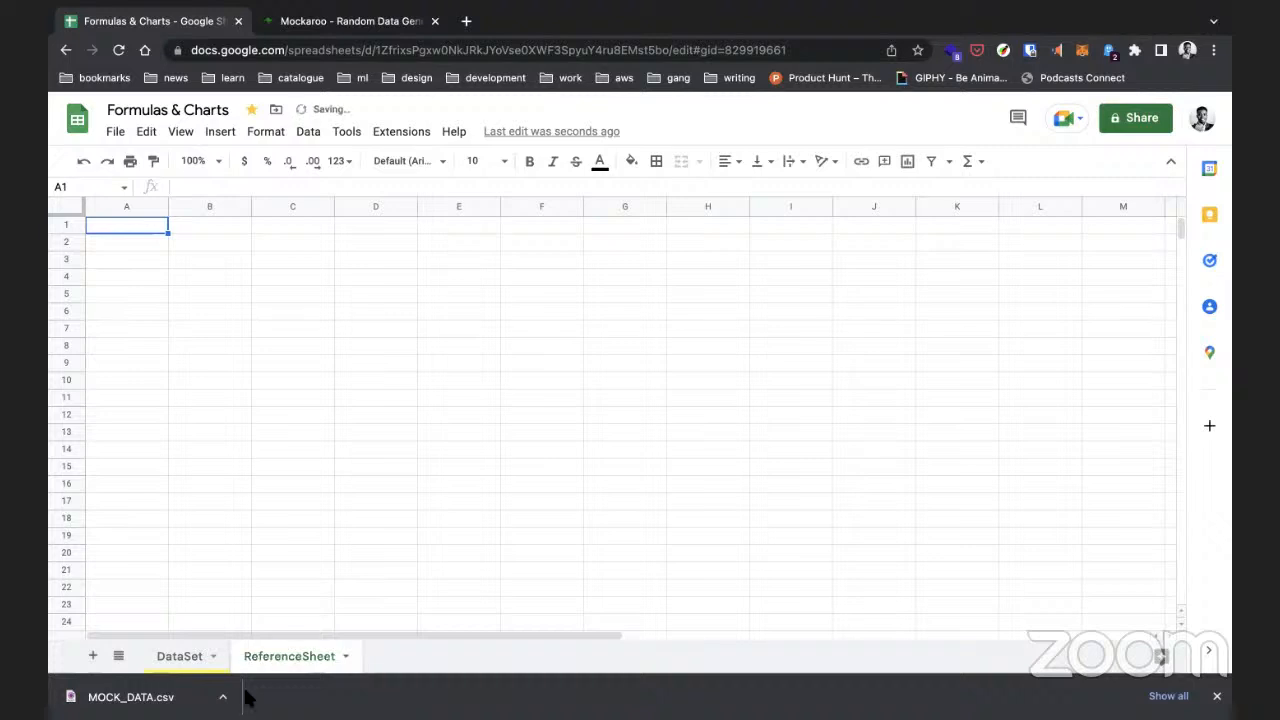
Step: Set the ReferenceSheet's tab color to blue
{"action": "right_click", "coordinate": [280, 662]}
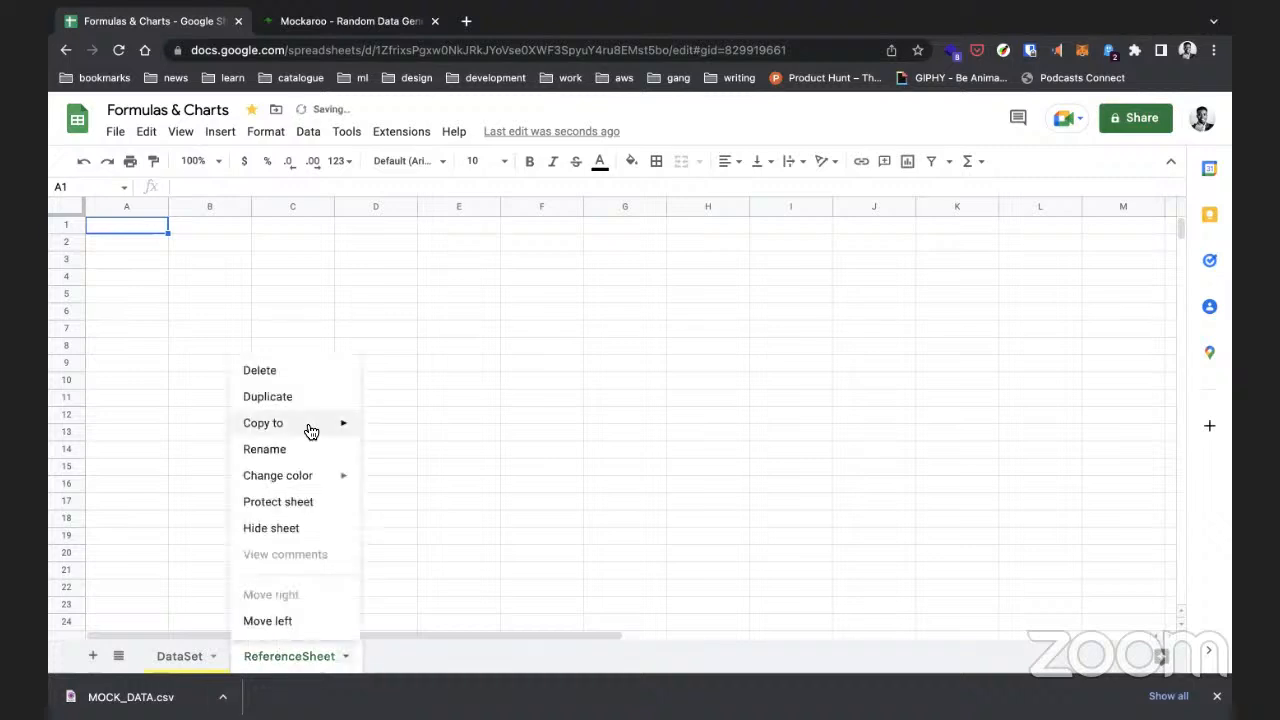
{"action": "mouse_move", "coordinate": [357, 464]}
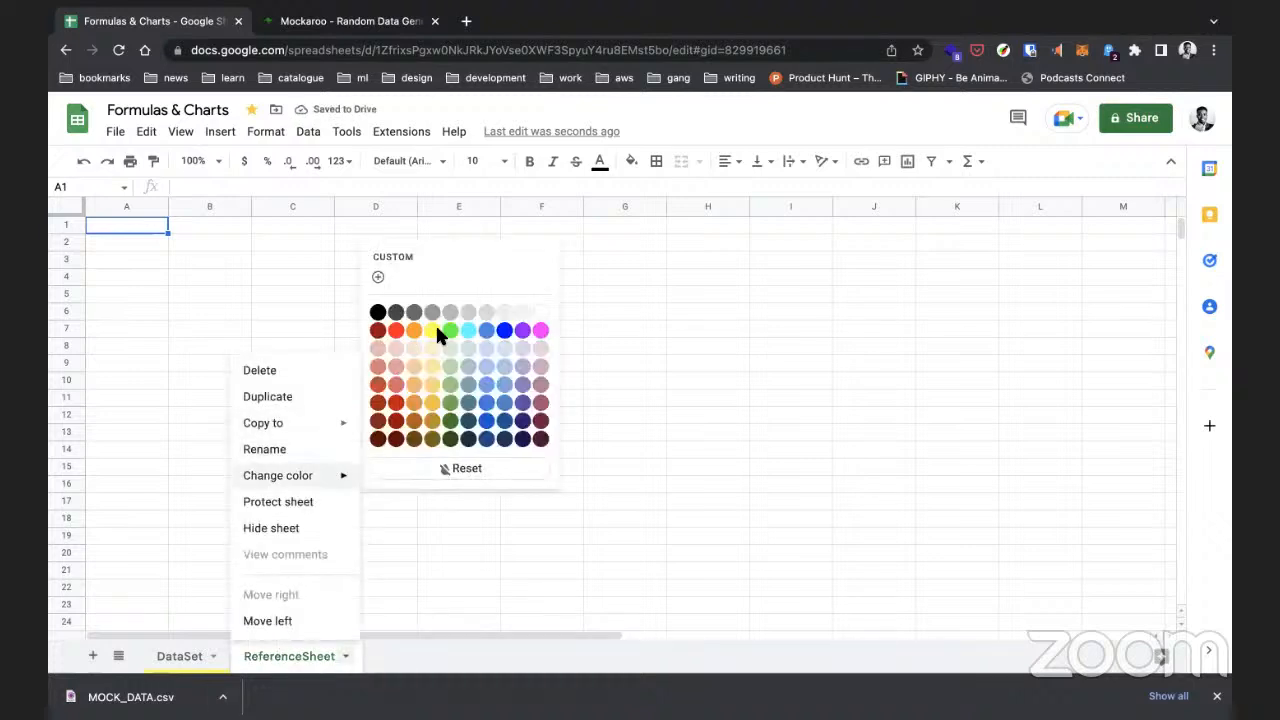
{"action": "left_click", "coordinate": [505, 340]}
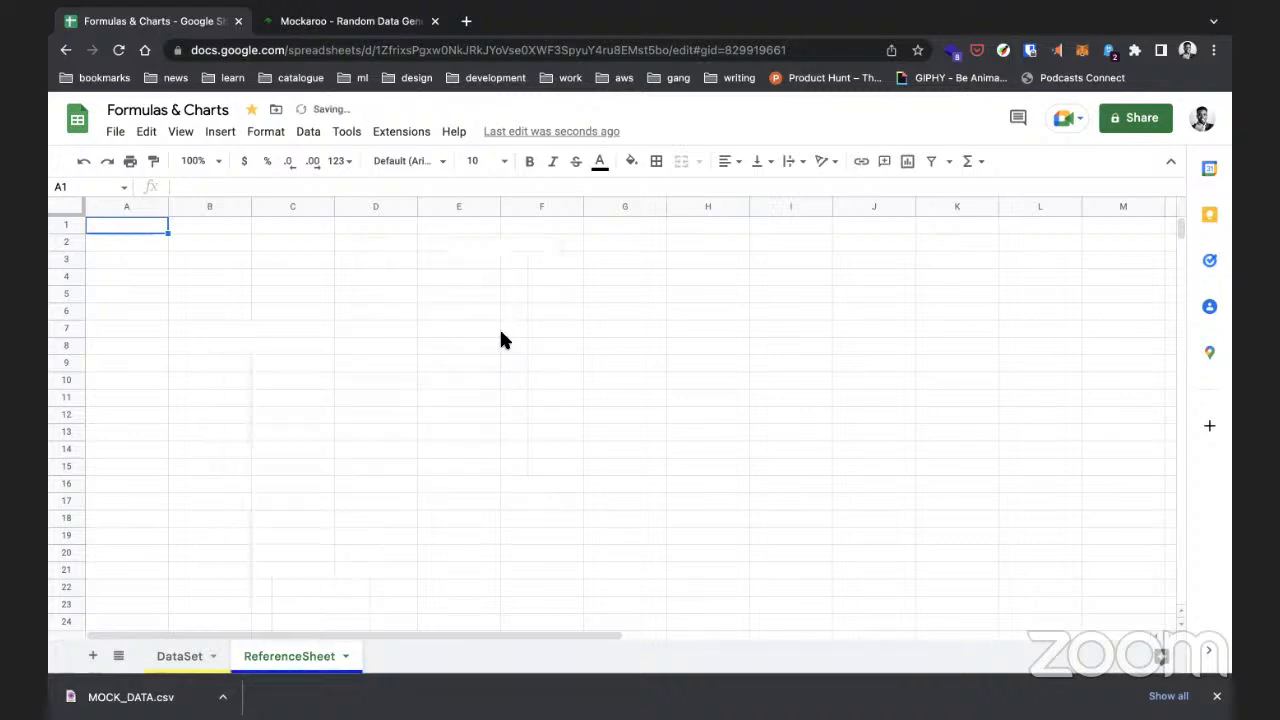
Step: Enter the column headers "Company" in cell A1 and "Departments" in cell B1 of ReferenceSheet
{"action": "left_click", "coordinate": [146, 257]}
{"action": "left_click", "coordinate": [143, 227]}
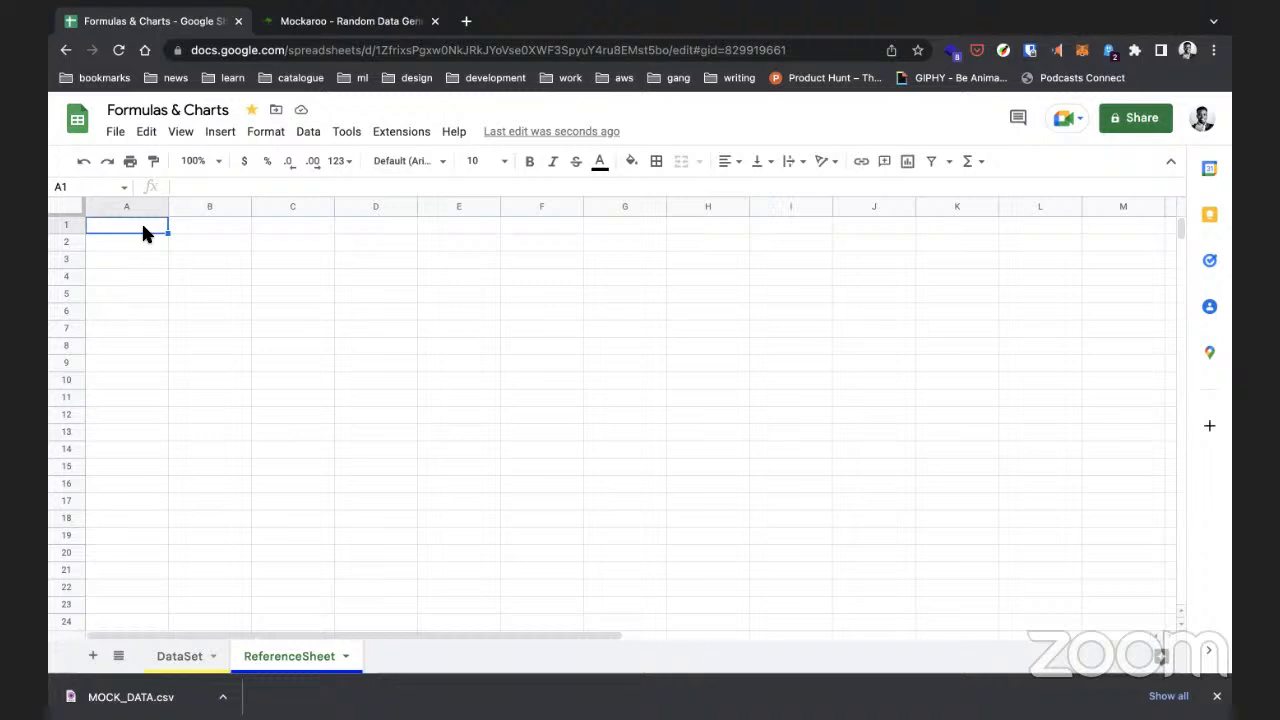
{"action": "left_click", "coordinate": [167, 650]}
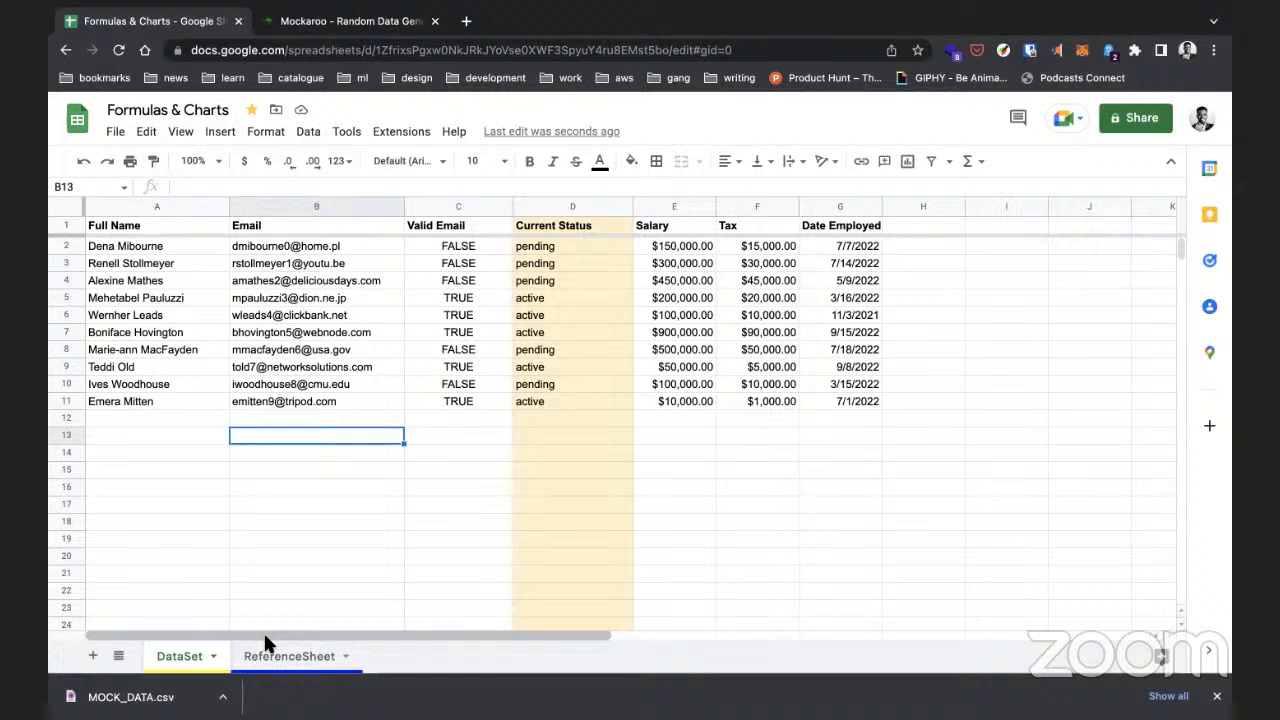
{"action": "left_click", "coordinate": [262, 660]}
{"action": "type", "text": "Departments"}
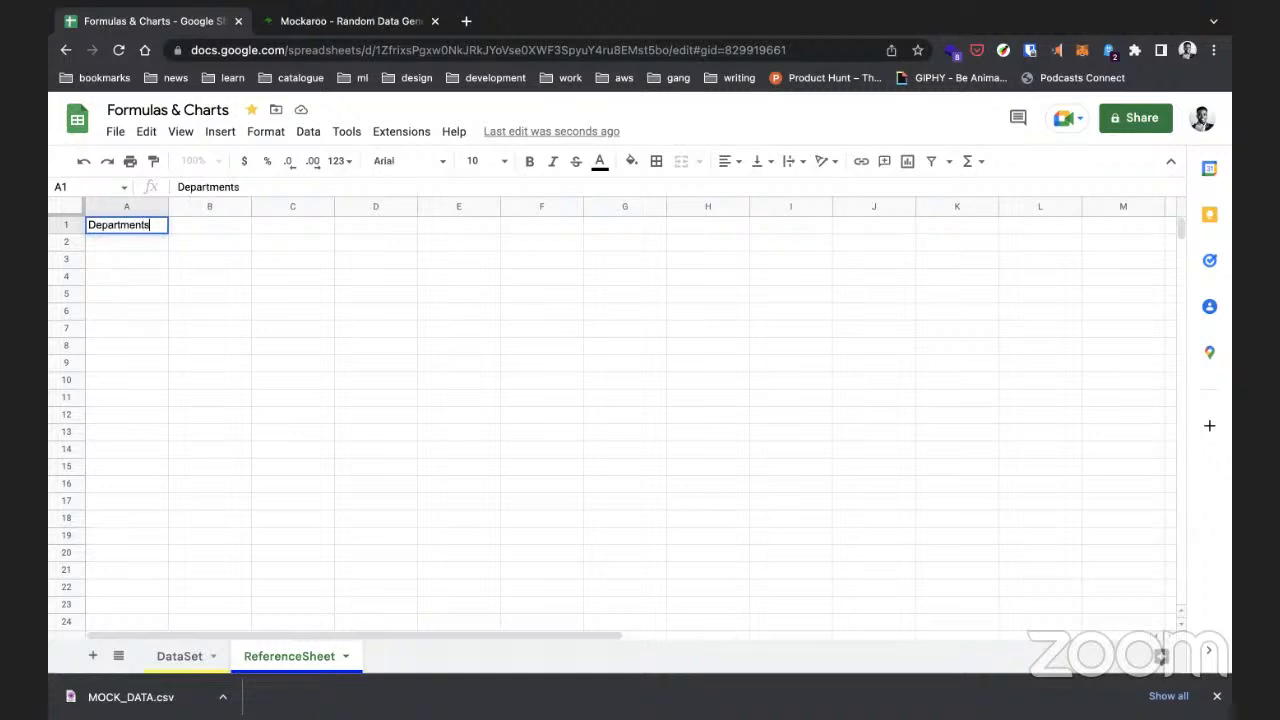
{"action": "key", "text": "Tab"}
{"action": "key", "text": "Left"}
{"action": "key", "text": "super+c"}
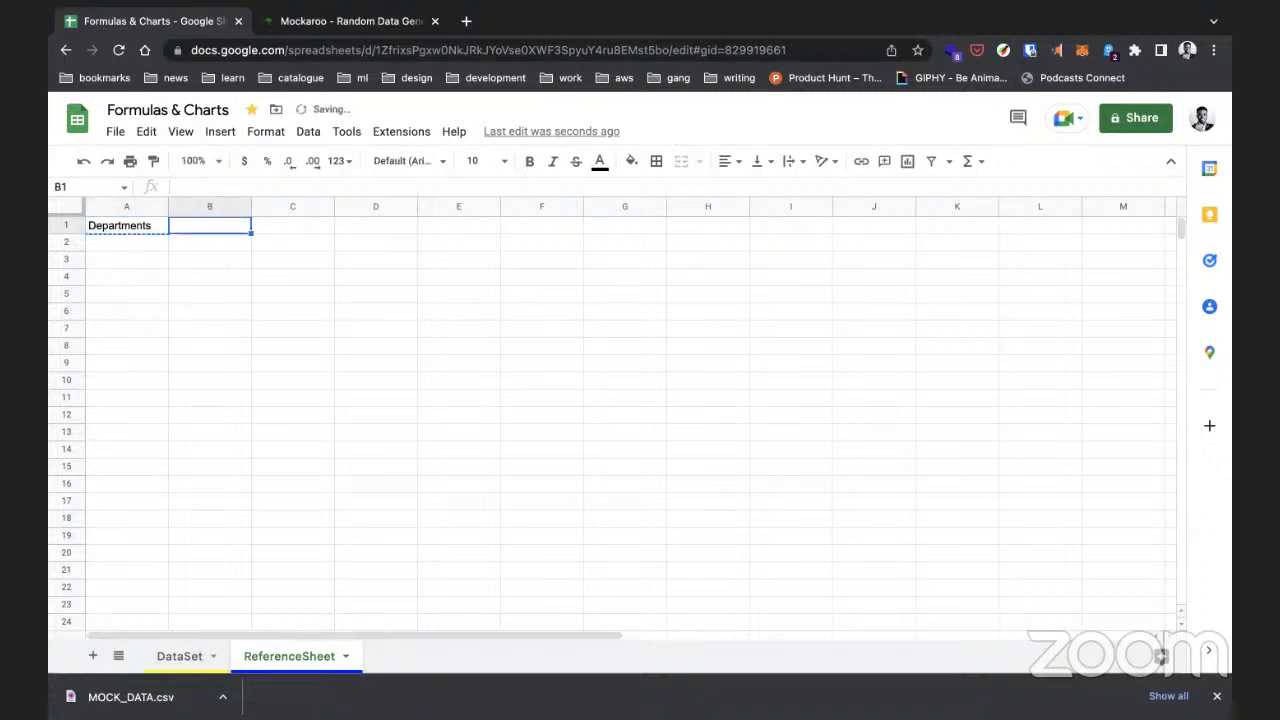
{"action": "key", "text": "Right"}
{"action": "key", "text": "super+v"}
{"action": "type", "text": "Company"}
{"action": "key", "text": "Return"}
{"action": "key", "text": "Down"}
{"action": "key", "text": "Down"}
Step: List the companies "Top Universe" in cell A2 and "Boltcliq" in cell A3
{"action": "left_click", "coordinate": [133, 242]}
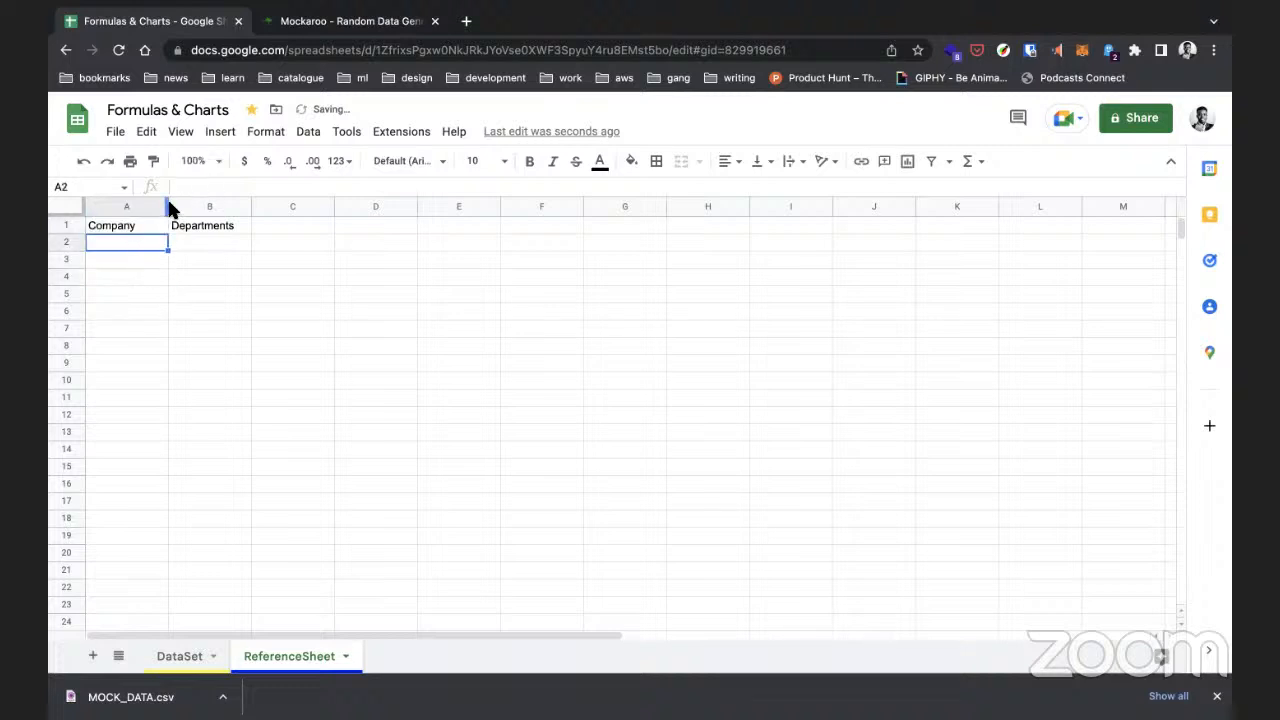
{"action": "type", "text": "Top Universe"}
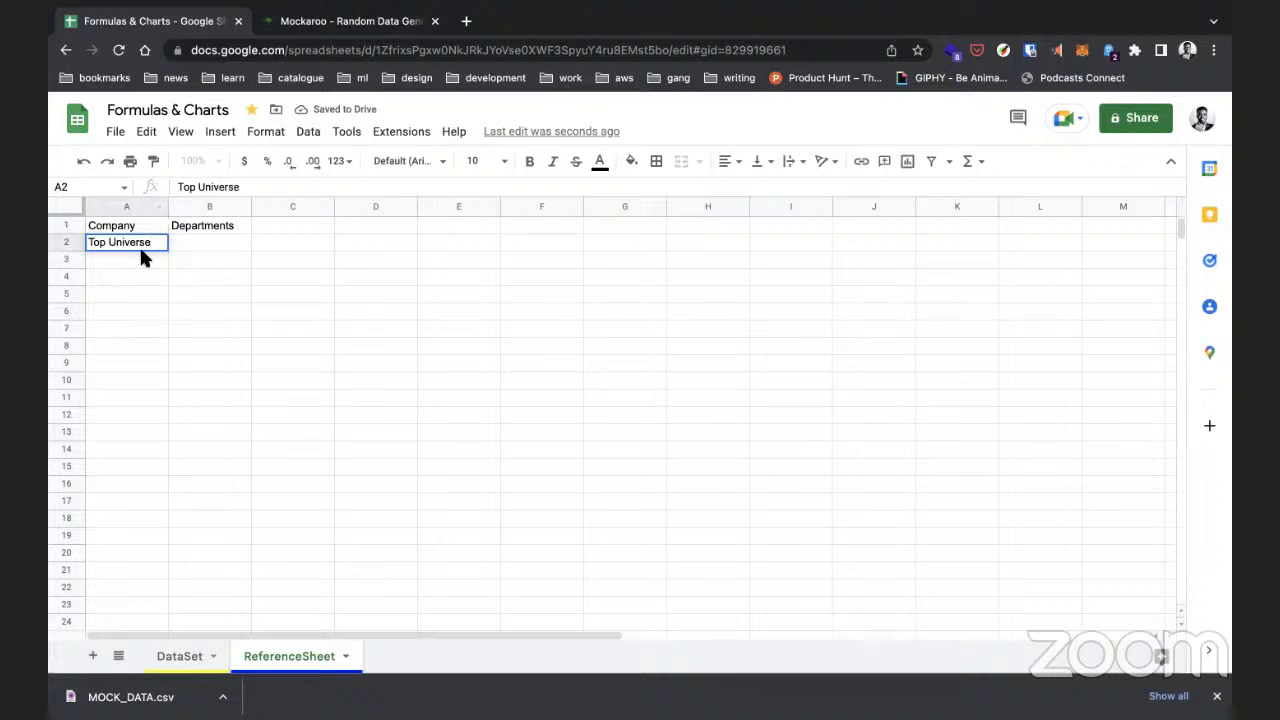
{"action": "key", "text": "Return"}
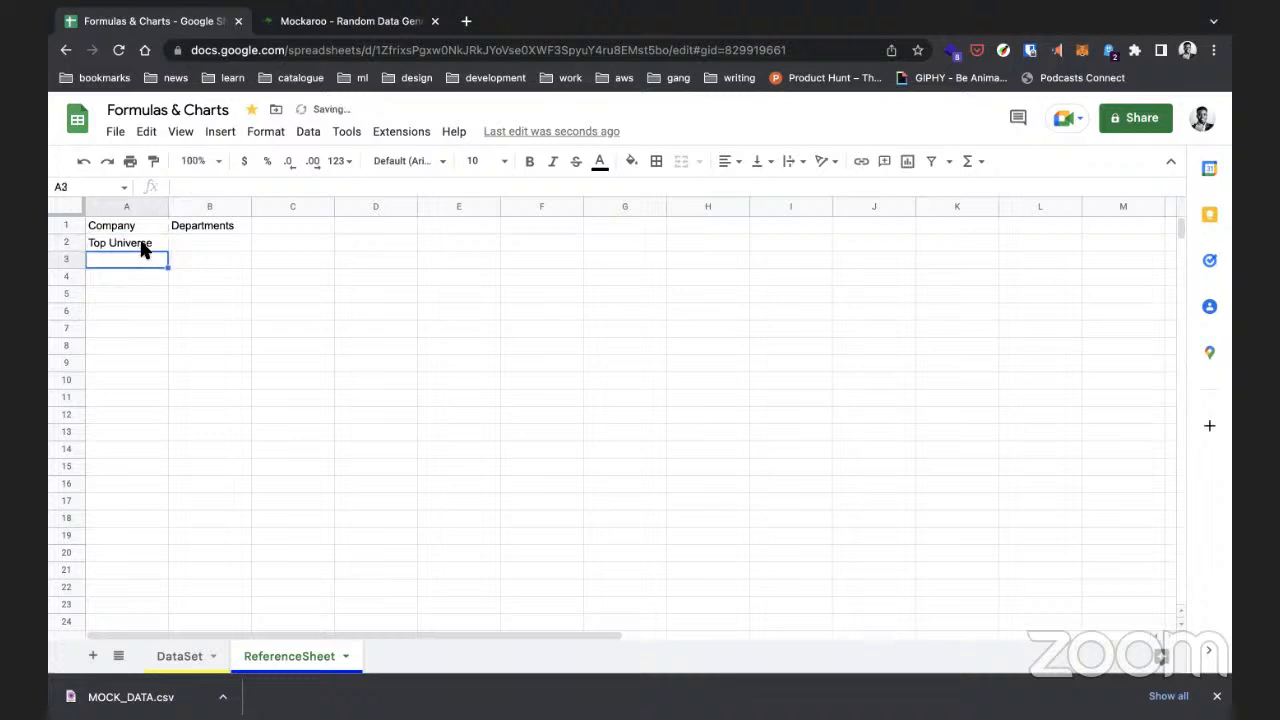
{"action": "type", "text": "Boltcliq"}
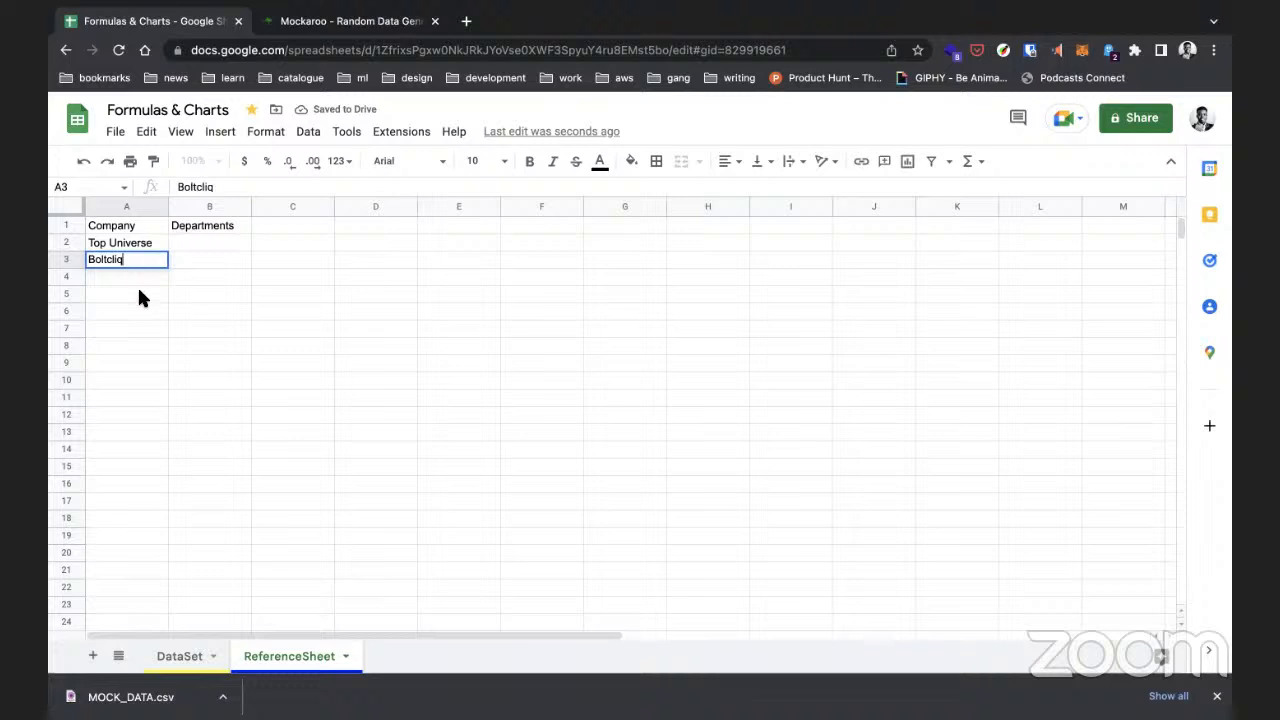
Step: Enter "Roselle" as a third company in cell A4
{"action": "left_click", "coordinate": [135, 277]}
{"action": "type", "text": "Rosse"}
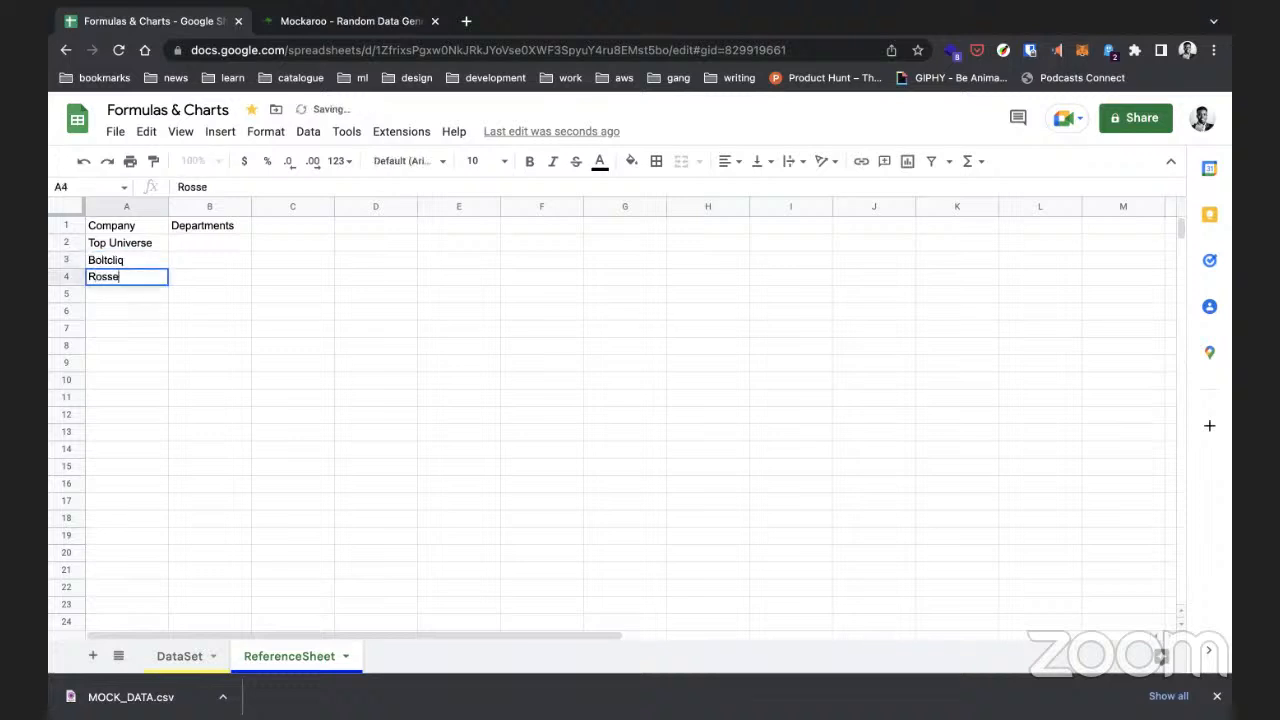
{"action": "key", "text": "BackSpace"}
{"action": "key", "text": "BackSpace"}
{"action": "key", "text": "BackSpace"}
{"action": "type", "text": "selle"}
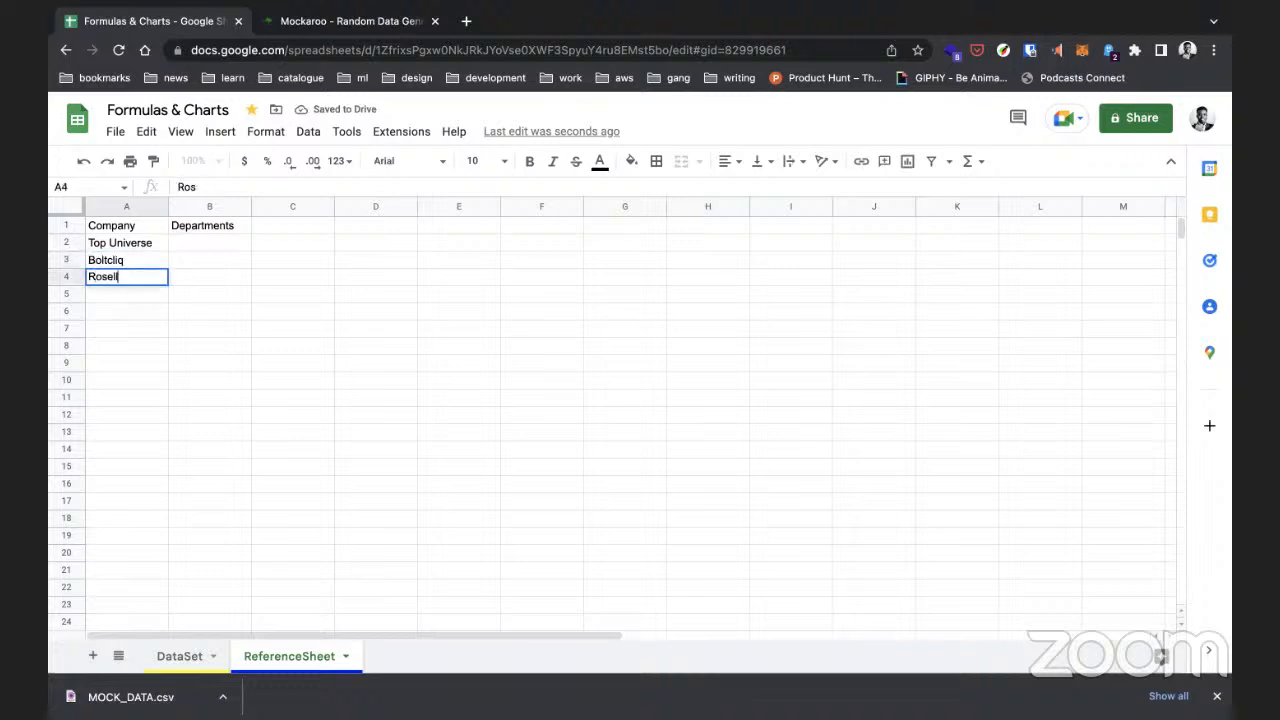
{"action": "left_click", "coordinate": [133, 288]}
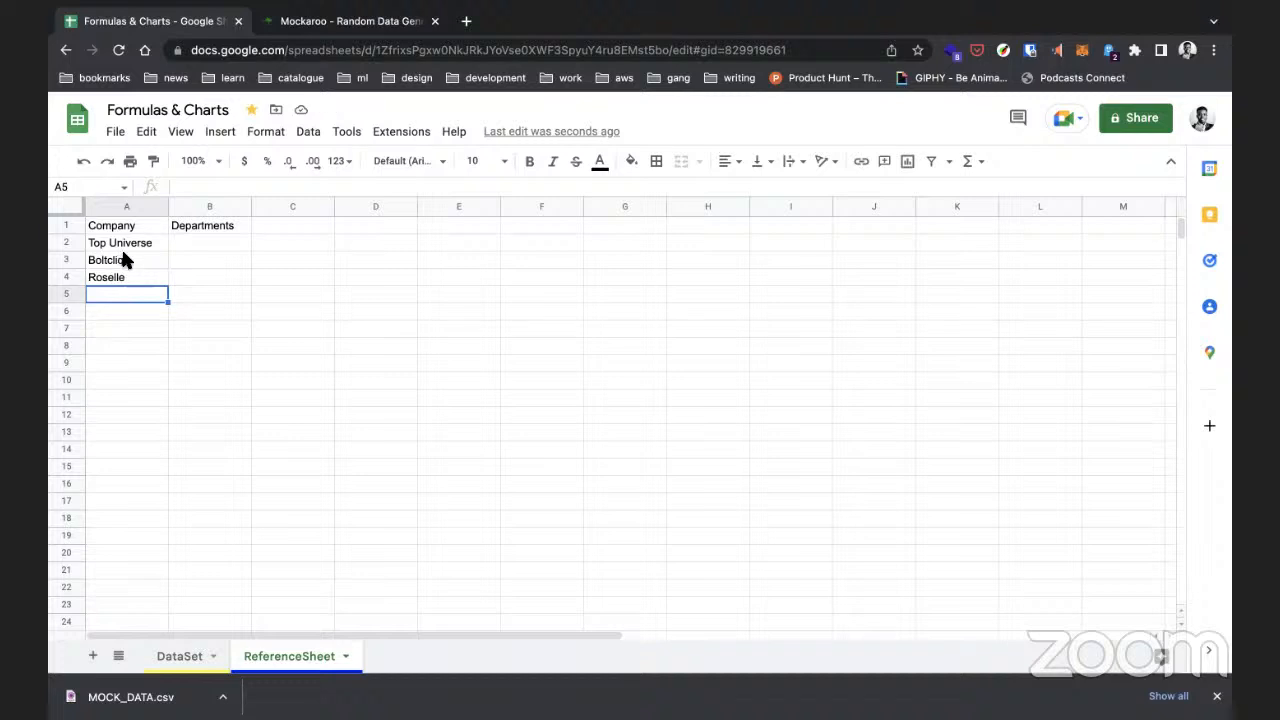
Step: Check the DataSet sheet, return to ReferenceSheet and clear the third company from cell A4
{"action": "left_click", "coordinate": [180, 660]}
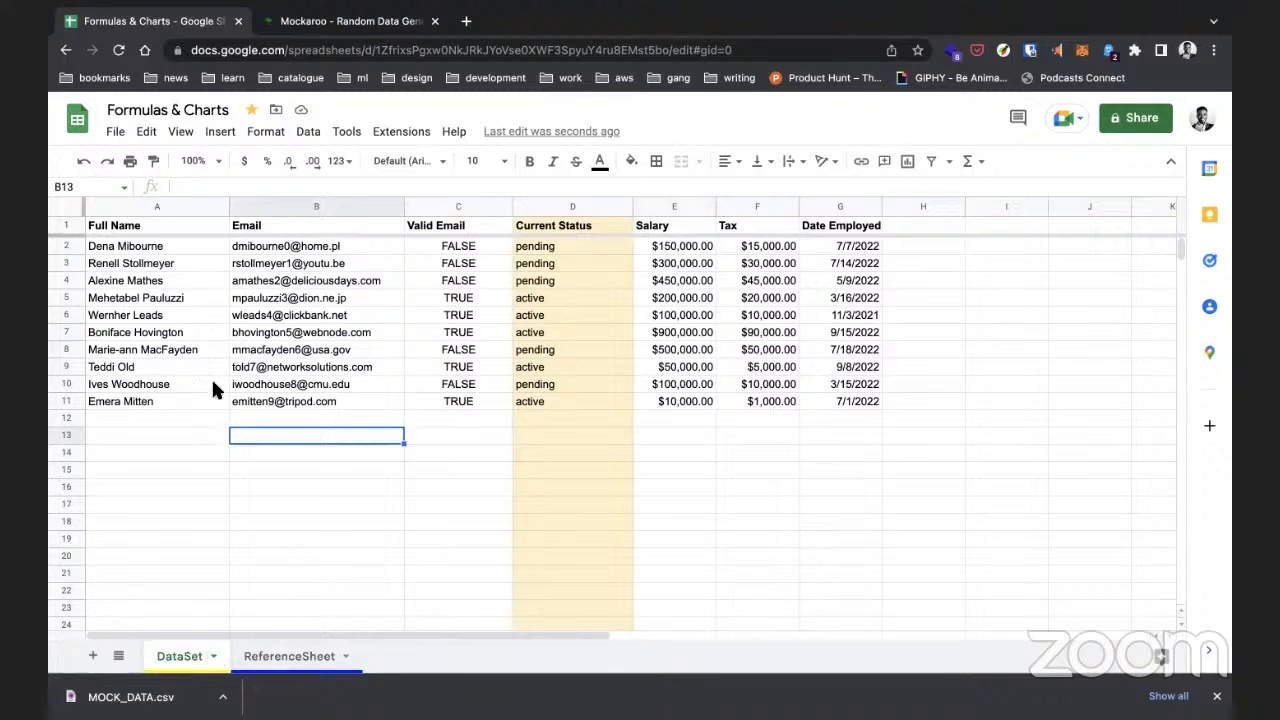
{"action": "left_click", "coordinate": [289, 656]}
{"action": "left_click", "coordinate": [110, 280]}
{"action": "key", "text": "Delete"}
Step: Enter the departments "IT Department" in cell B2 and "Sales" in cell B3
{"action": "left_click", "coordinate": [155, 258]}
{"action": "left_click", "coordinate": [201, 244]}
{"action": "type", "text": "IT Department"}
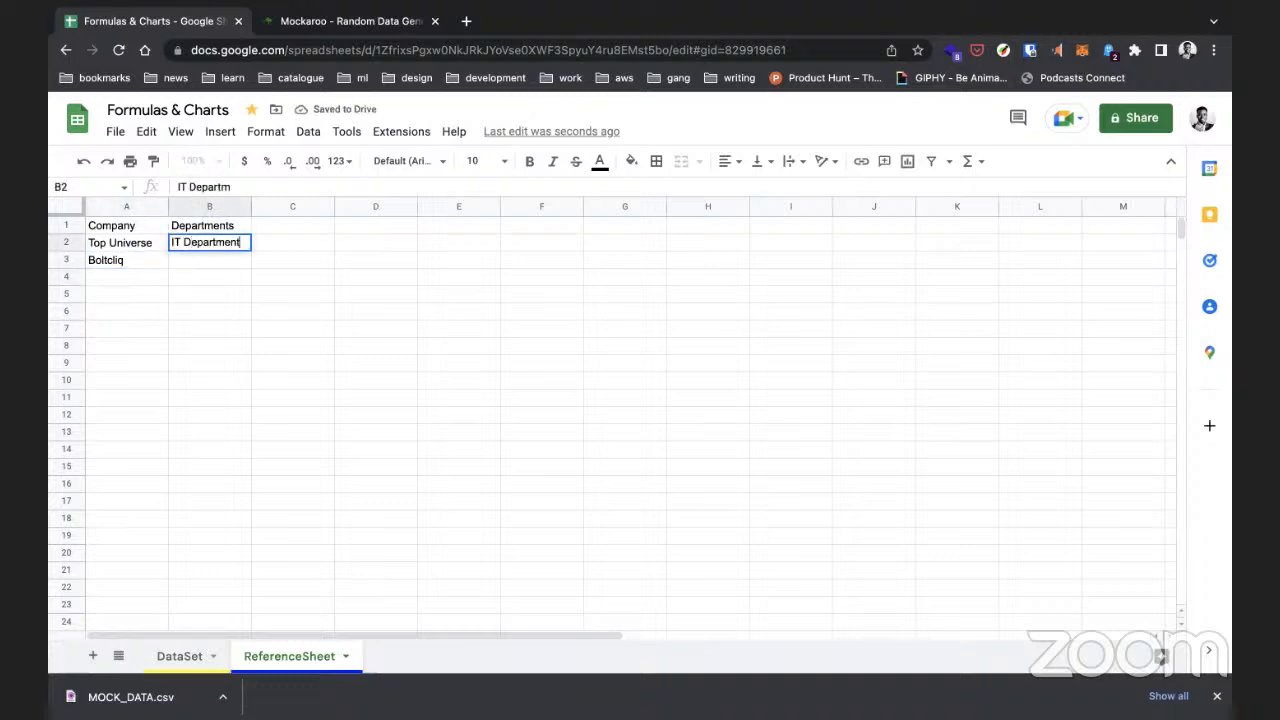
{"action": "left_click", "coordinate": [195, 258]}
{"action": "type", "text": "Sales"}
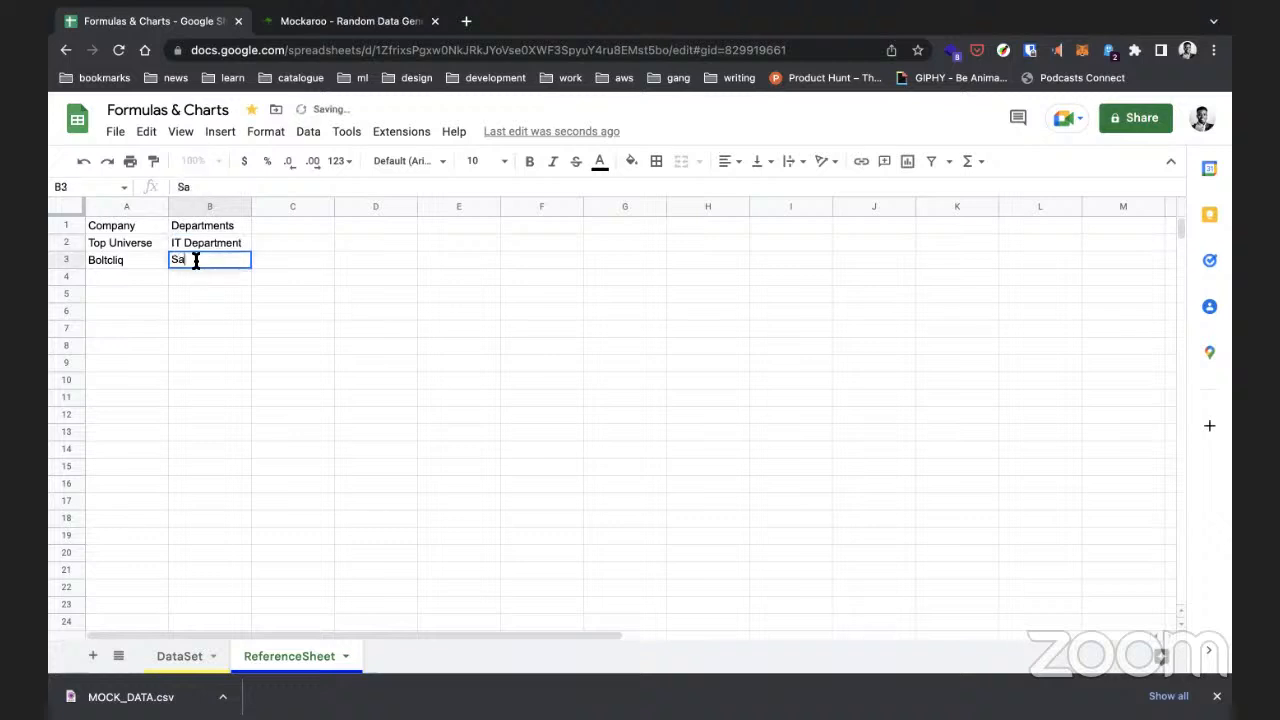
{"action": "left_click", "coordinate": [197, 289]}
Step: Make the ReferenceSheet's header row bold and freeze it above the data
{"action": "left_click", "coordinate": [73, 226]}
{"action": "key", "text": "ctrl+b"}
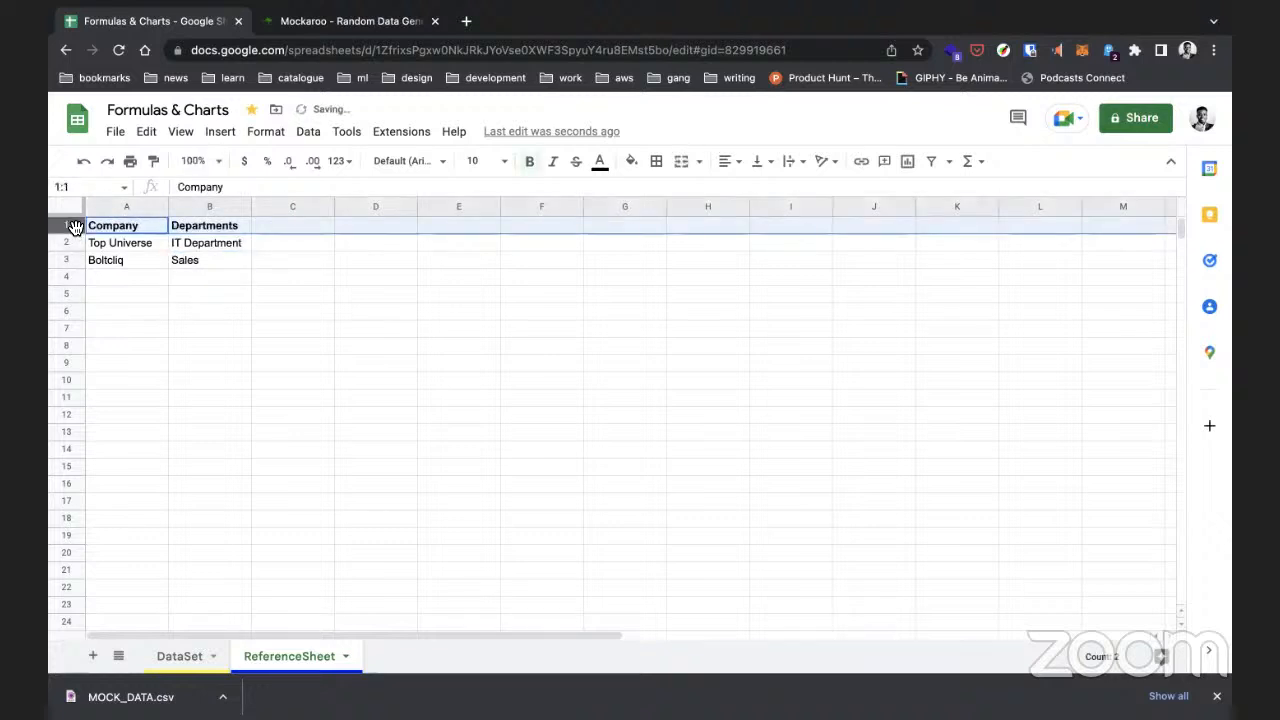
{"action": "key", "text": "ctrl+a"}
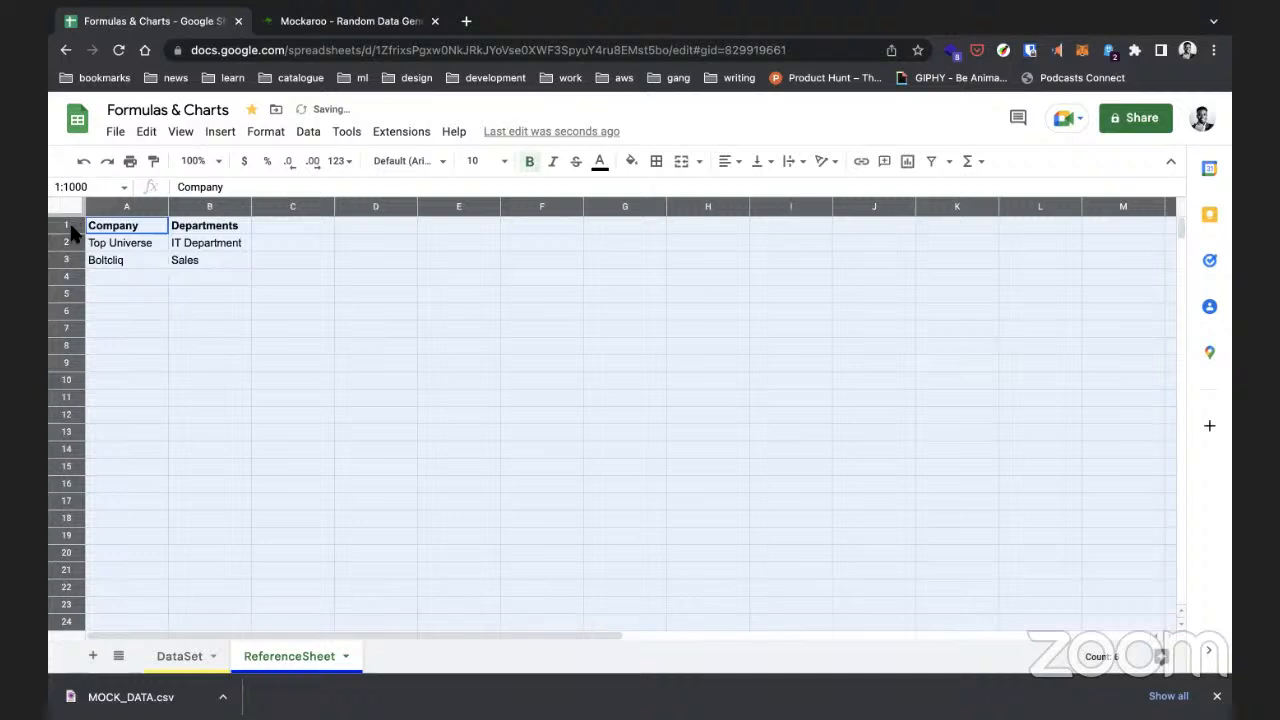
{"action": "left_click", "coordinate": [98, 228]}
{"action": "left_click_drag", "start_coordinate": [72, 212], "coordinate": [72, 232]}
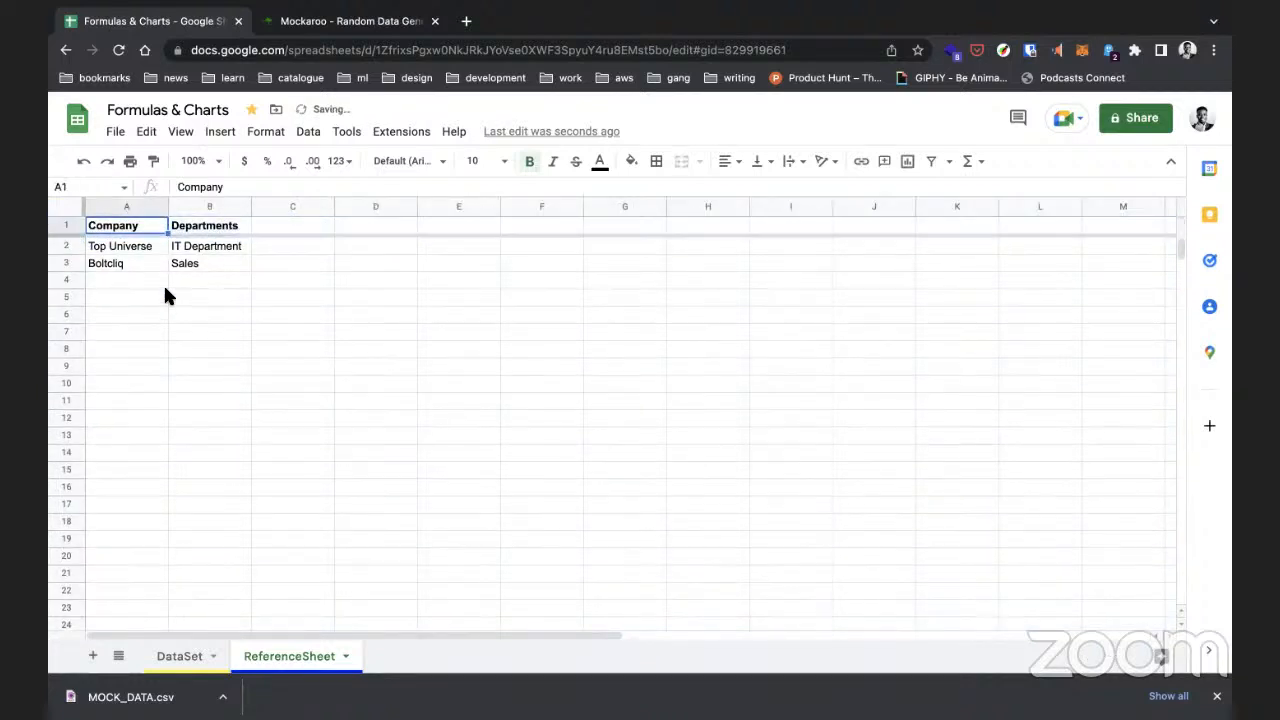
Step: Examine the company and department list on ReferenceSheet and the free column beside Date Employed on DataSet
{"action": "left_click", "coordinate": [192, 279]}
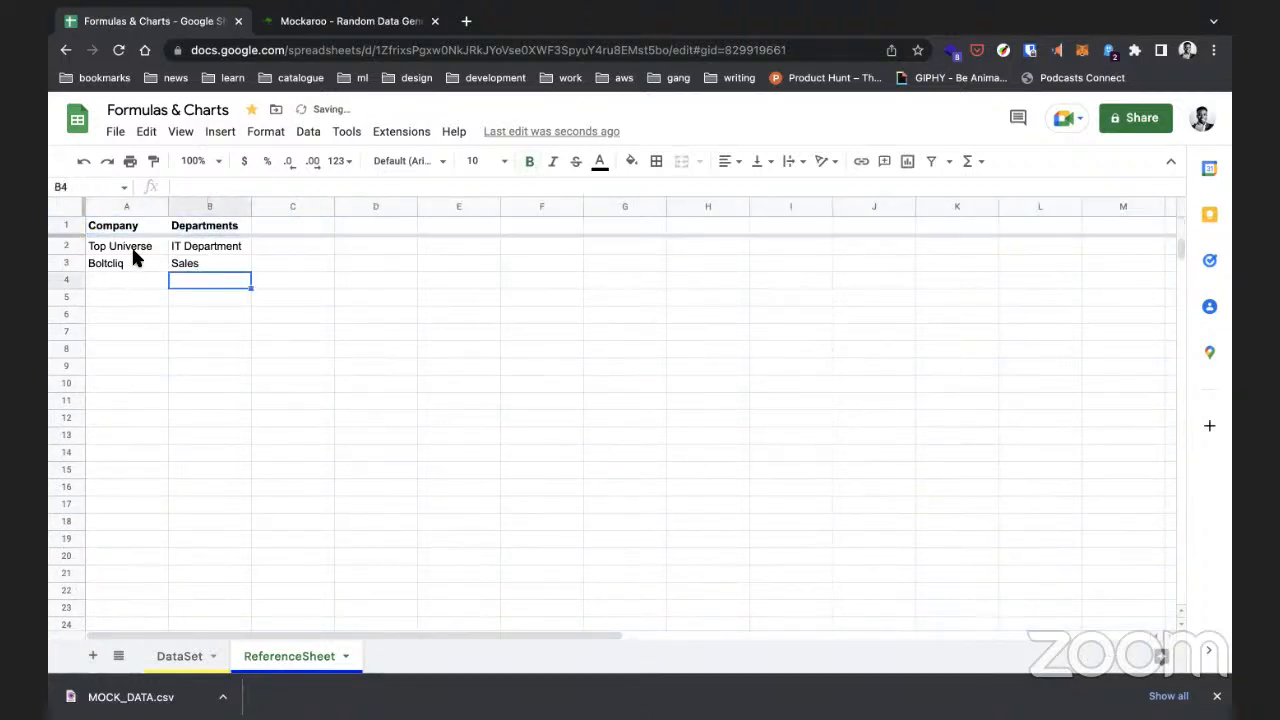
{"action": "left_click", "coordinate": [229, 300]}
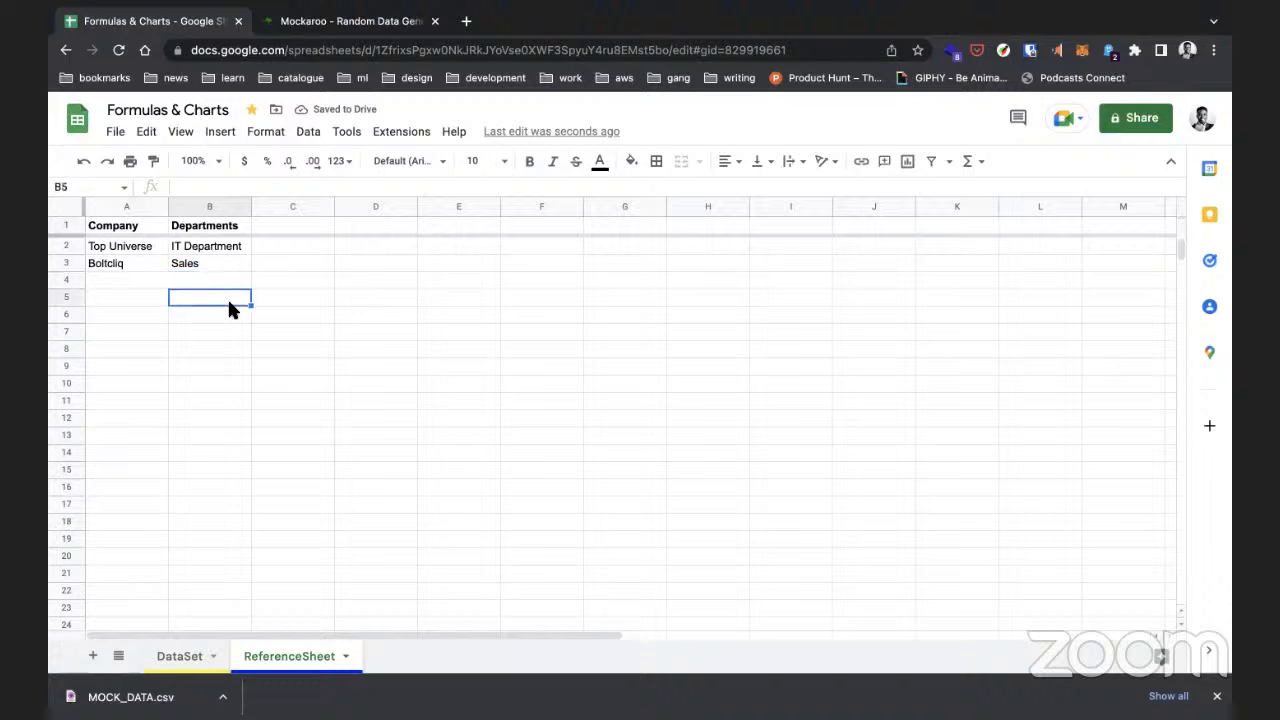
{"action": "left_click", "coordinate": [110, 250]}
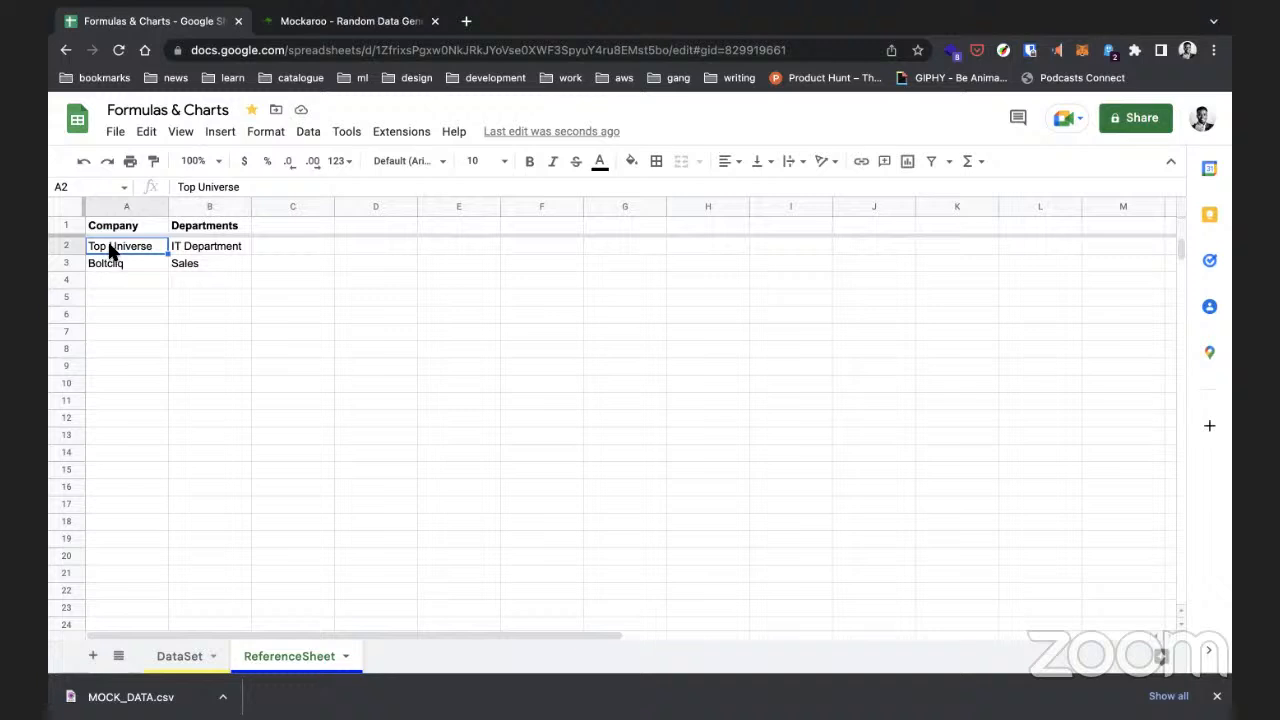
{"action": "left_click", "coordinate": [188, 658]}
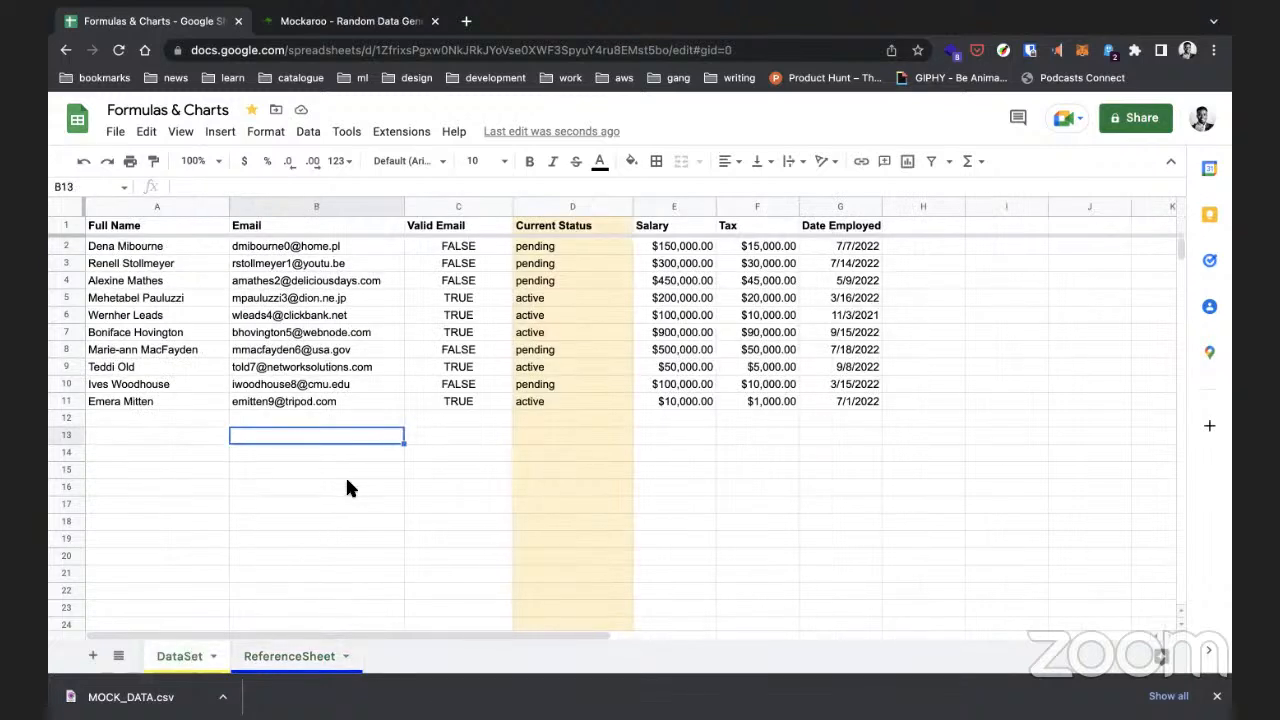
{"action": "left_click", "coordinate": [167, 456]}
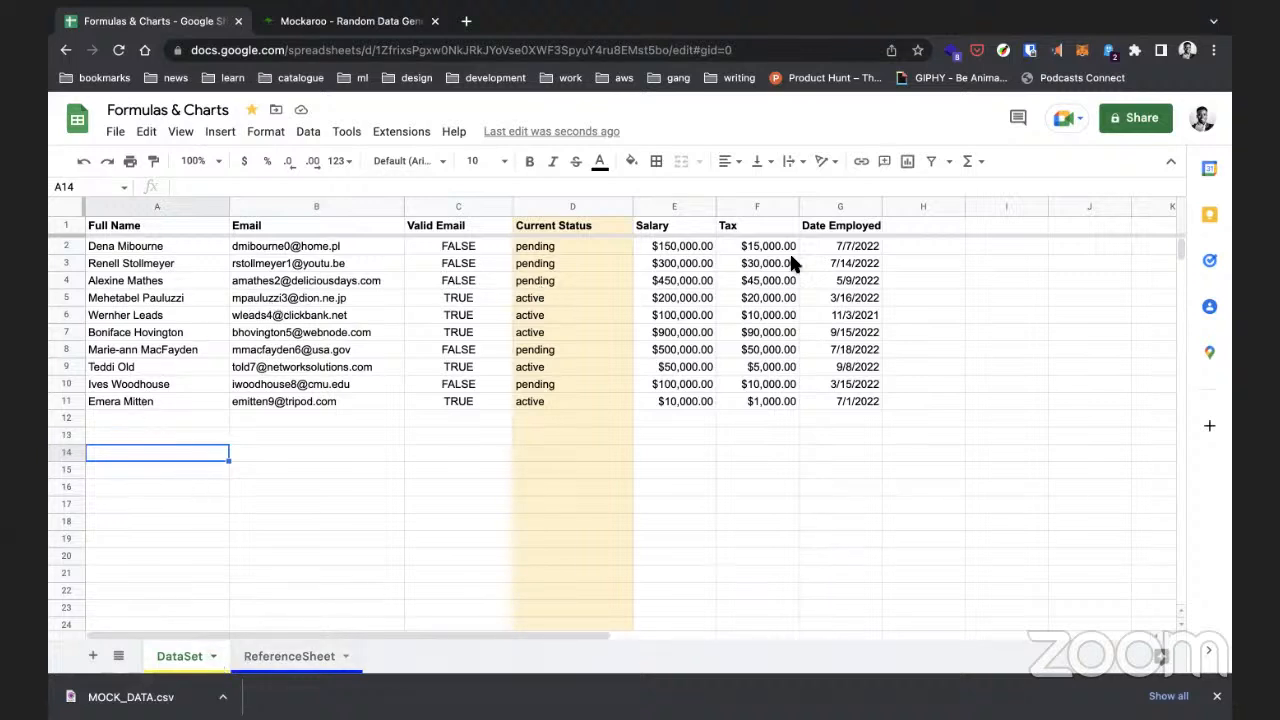
{"action": "left_click", "coordinate": [914, 245]}
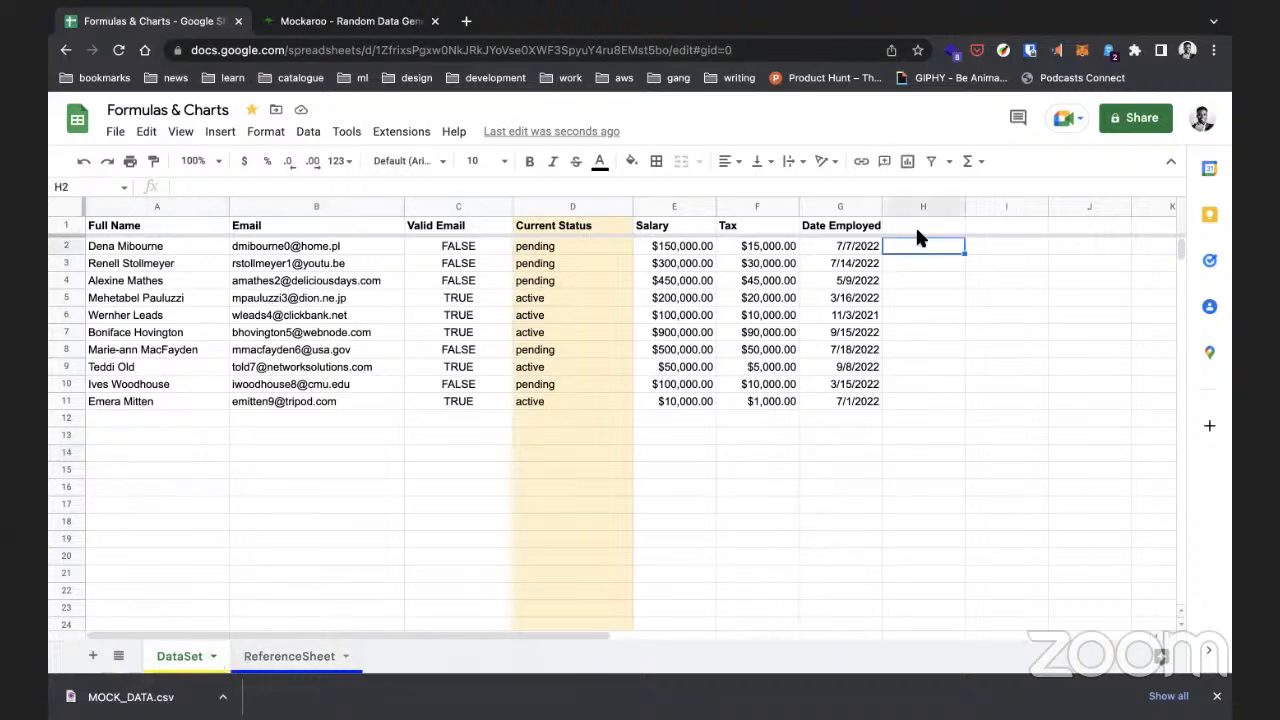
{"action": "left_click", "coordinate": [254, 660]}
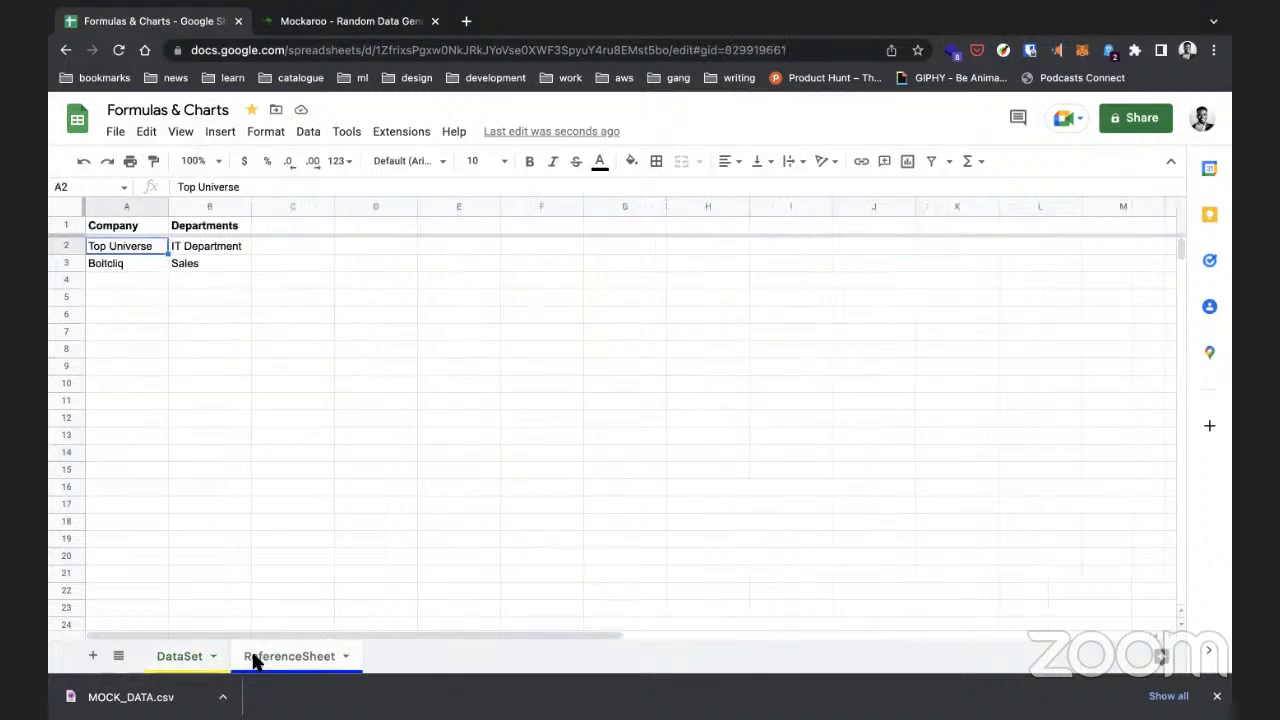
Step: Add a "Company" header in cell H1 of the DataSet sheet, beside Date Employed
{"action": "left_click", "coordinate": [186, 658]}
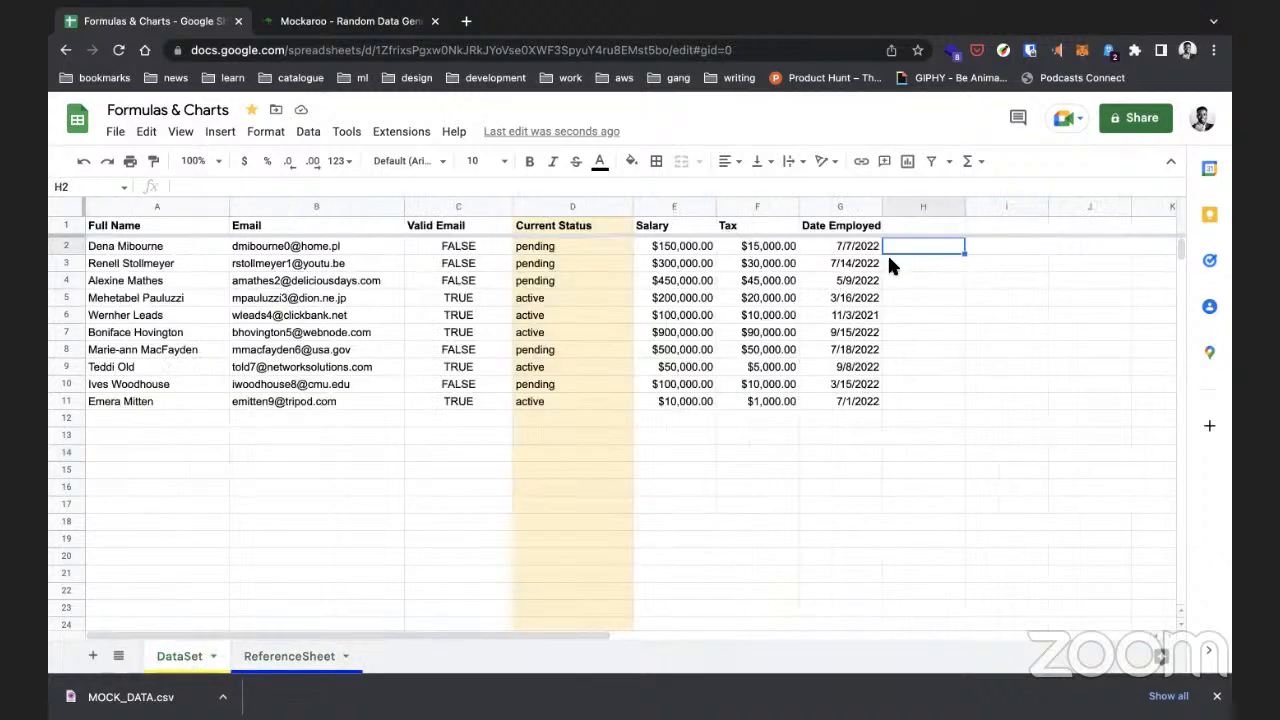
{"action": "left_click", "coordinate": [919, 229]}
{"action": "type", "text": "Company"}
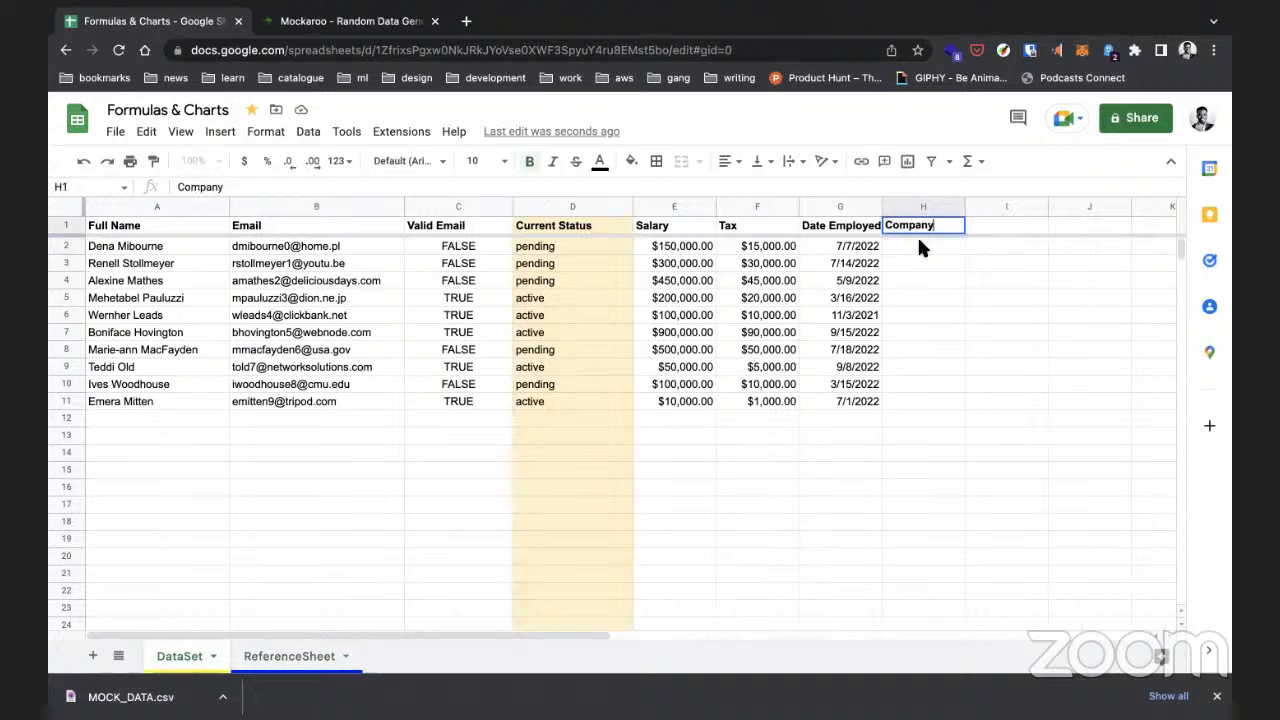
{"action": "key", "text": "Return"}
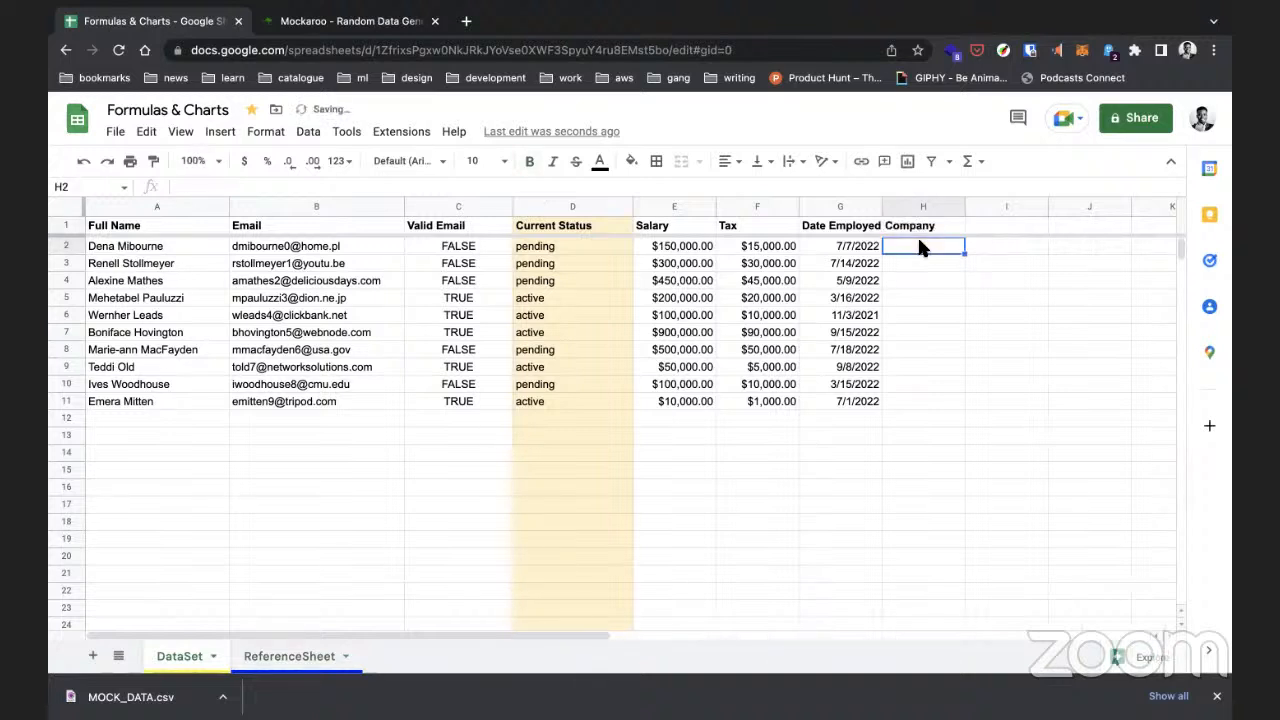
Step: Try to reference the first company from ReferenceSheet in cell H2 with the formula =!ReferenceSheet:$A2
{"action": "type", "text": "="}
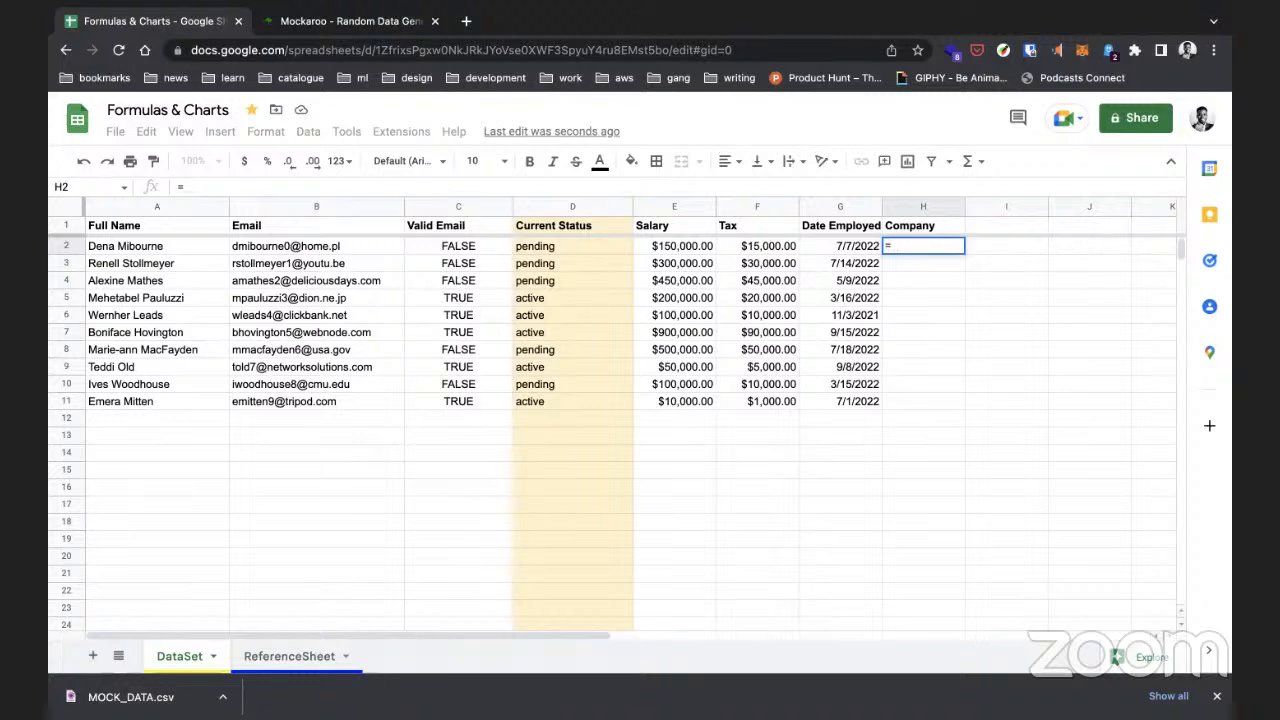
{"action": "type", "text": "i"}
{"action": "type", "text": "Re"}
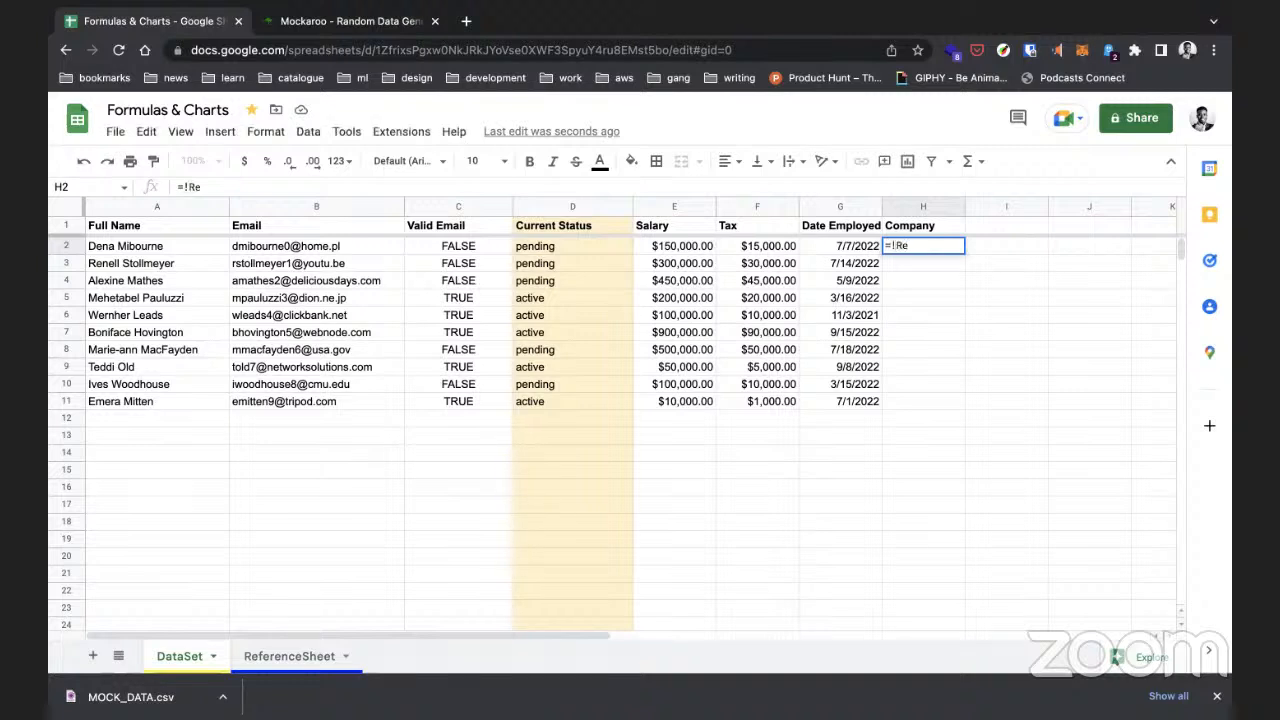
{"action": "type", "text": "ferenceSheet"}
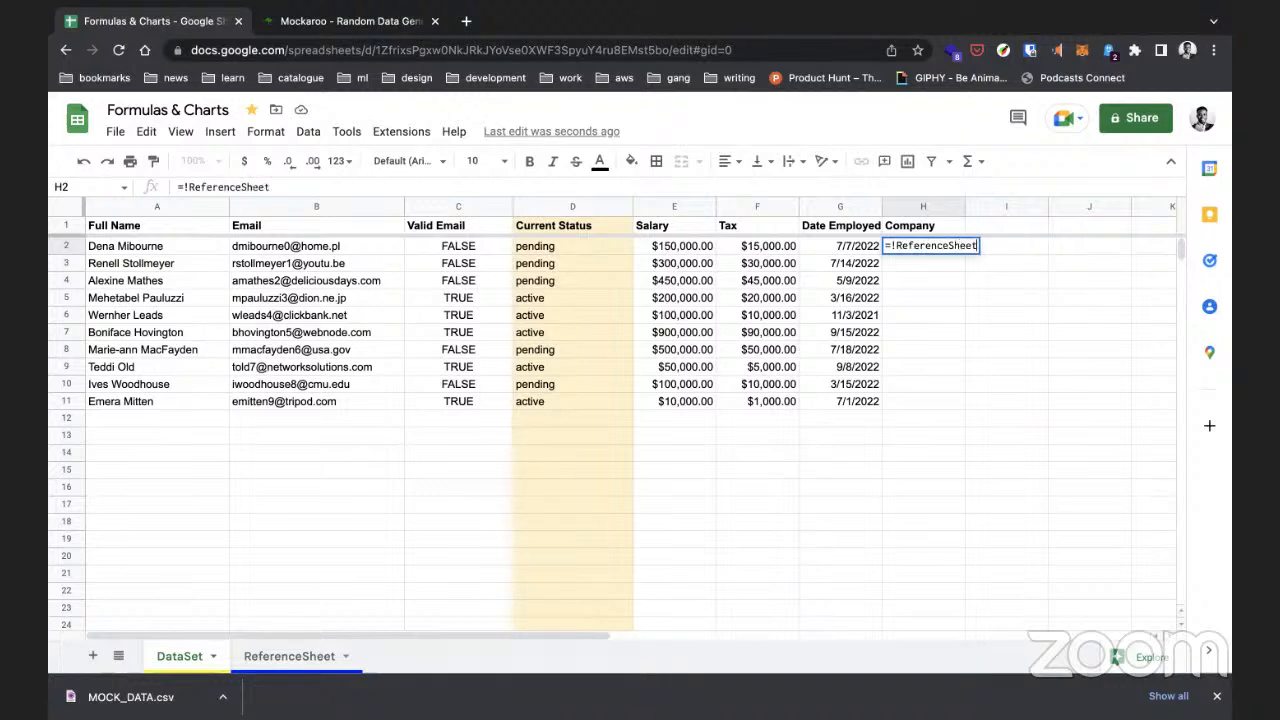
{"action": "type", "text": ":"}
{"action": "type", "text": "A2"}
{"action": "key", "text": "Return"}
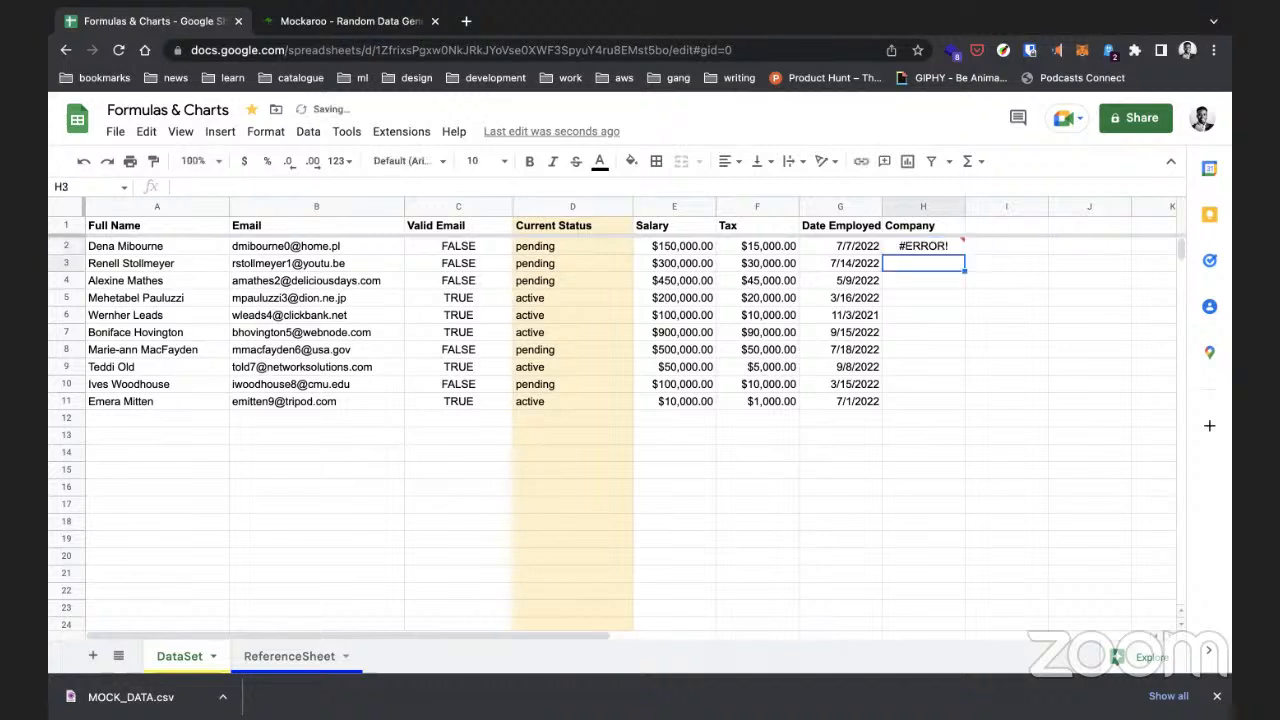
Step: Recheck the formula in H2 and retry it without the colon, as =!ReferenceSheet$A2
{"action": "left_click", "coordinate": [922, 249]}
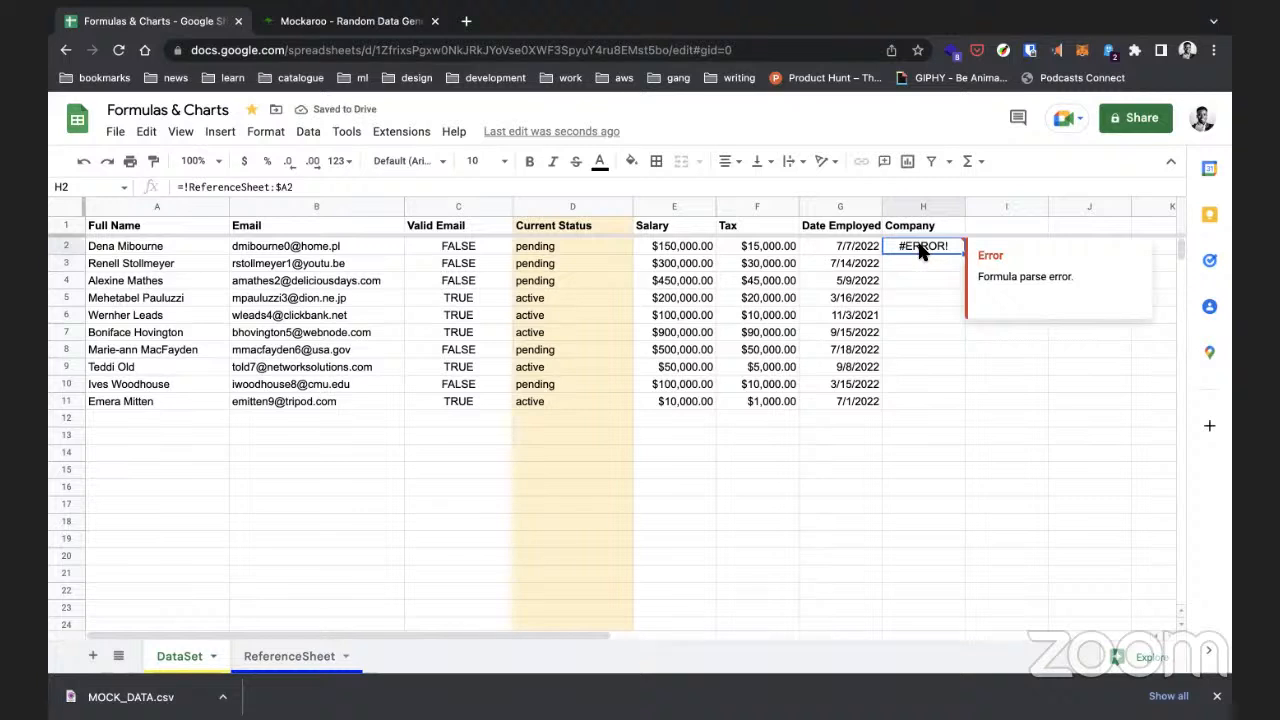
{"action": "left_click", "coordinate": [240, 189]}
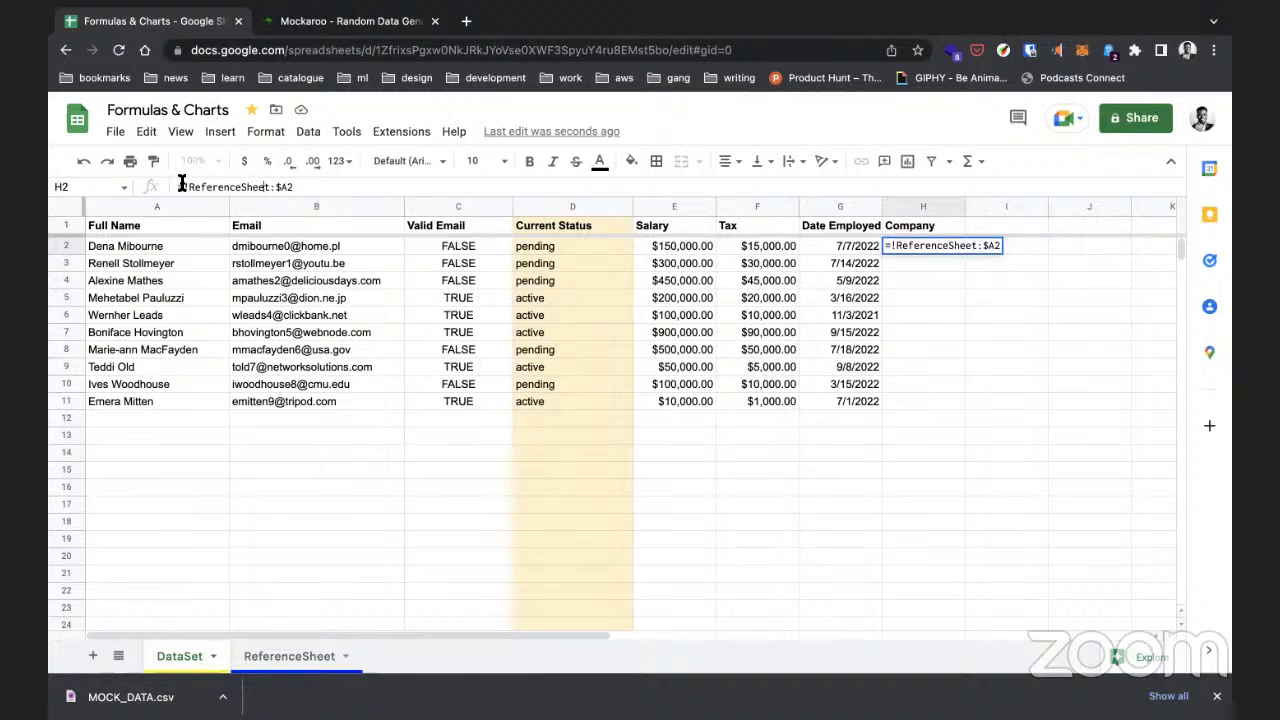
{"action": "left_click", "coordinate": [884, 246]}
{"action": "key", "text": "Right"}
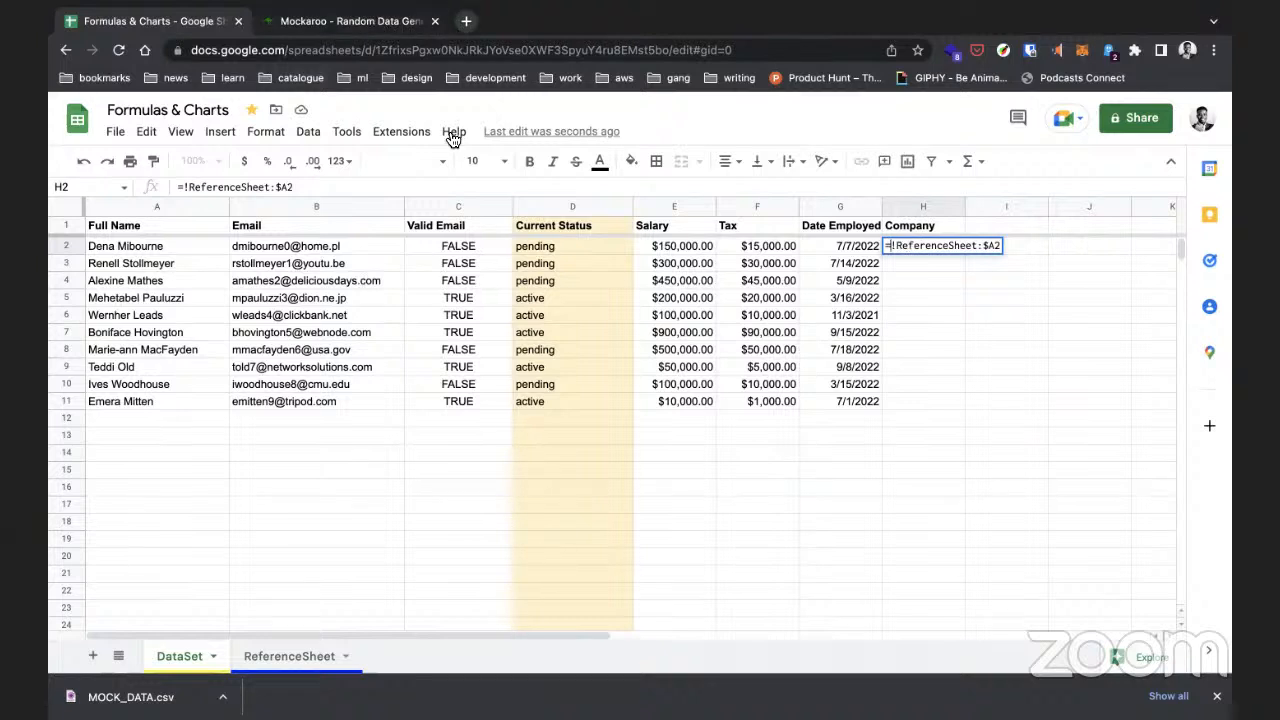
{"action": "left_click", "coordinate": [78, 120]}
{"action": "left_click", "coordinate": [618, 297]}
{"action": "left_click", "coordinate": [909, 273]}
{"action": "left_click", "coordinate": [922, 249]}
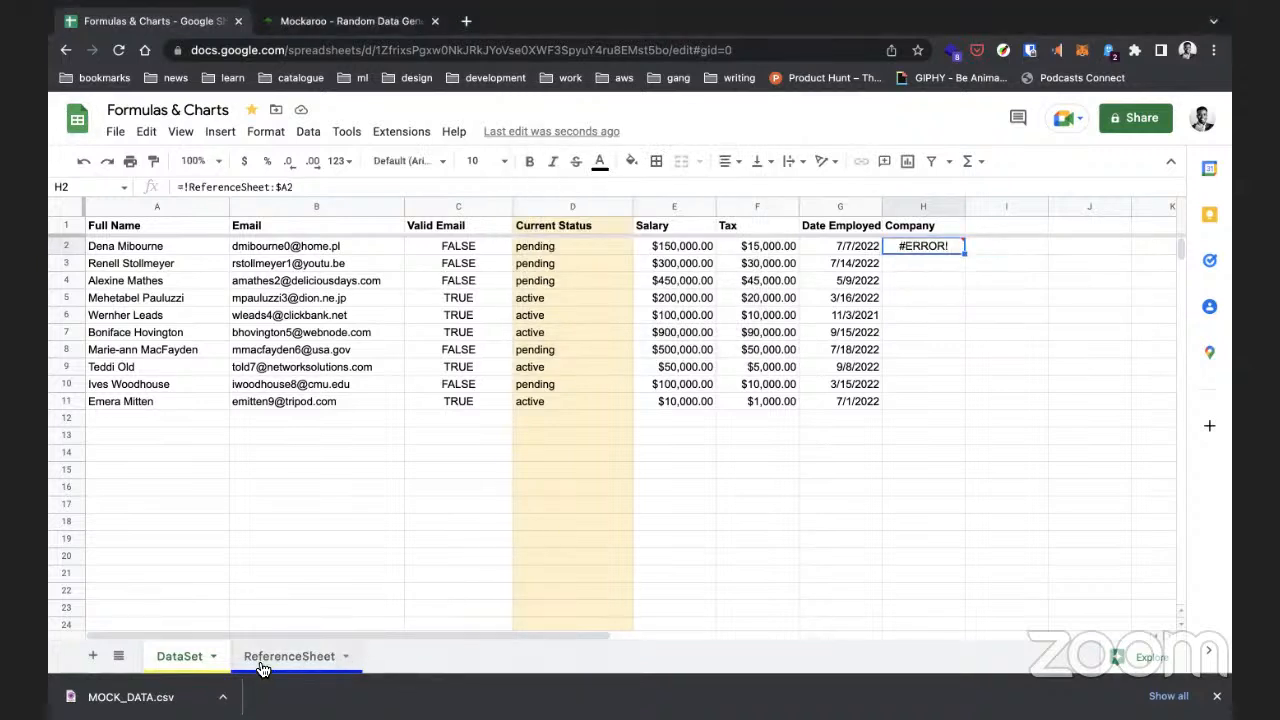
{"action": "double_click", "coordinate": [903, 250]}
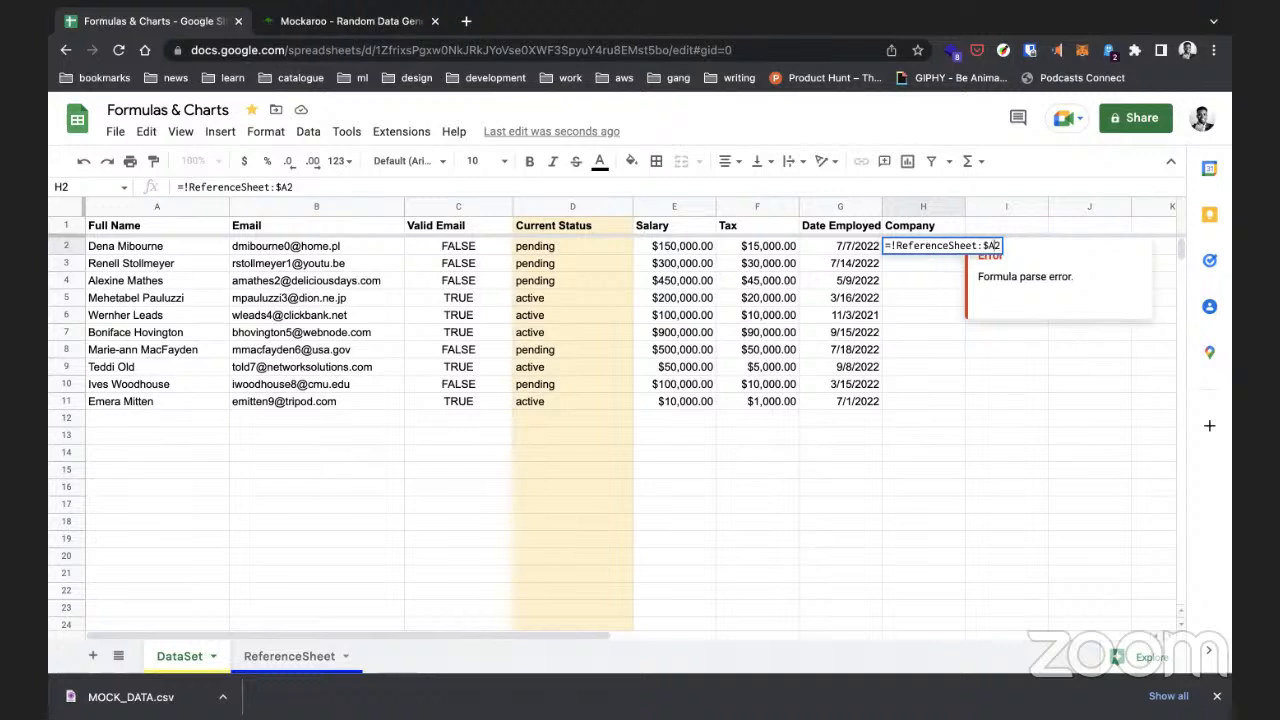
{"action": "key", "text": "Return"}
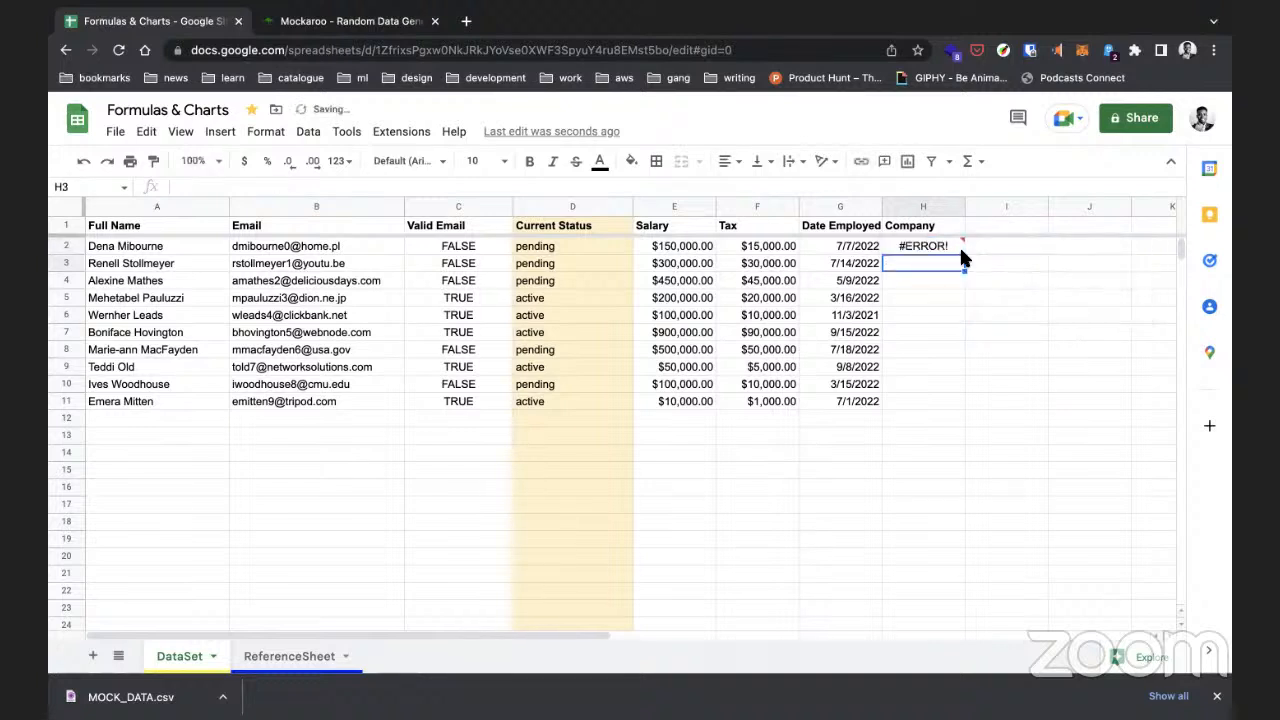
Step: Restore the colon in H2's formula and drop the dollar sign, as =!ReferenceSheet:A2
{"action": "left_click", "coordinate": [923, 249]}
{"action": "double_click", "coordinate": [924, 250]}
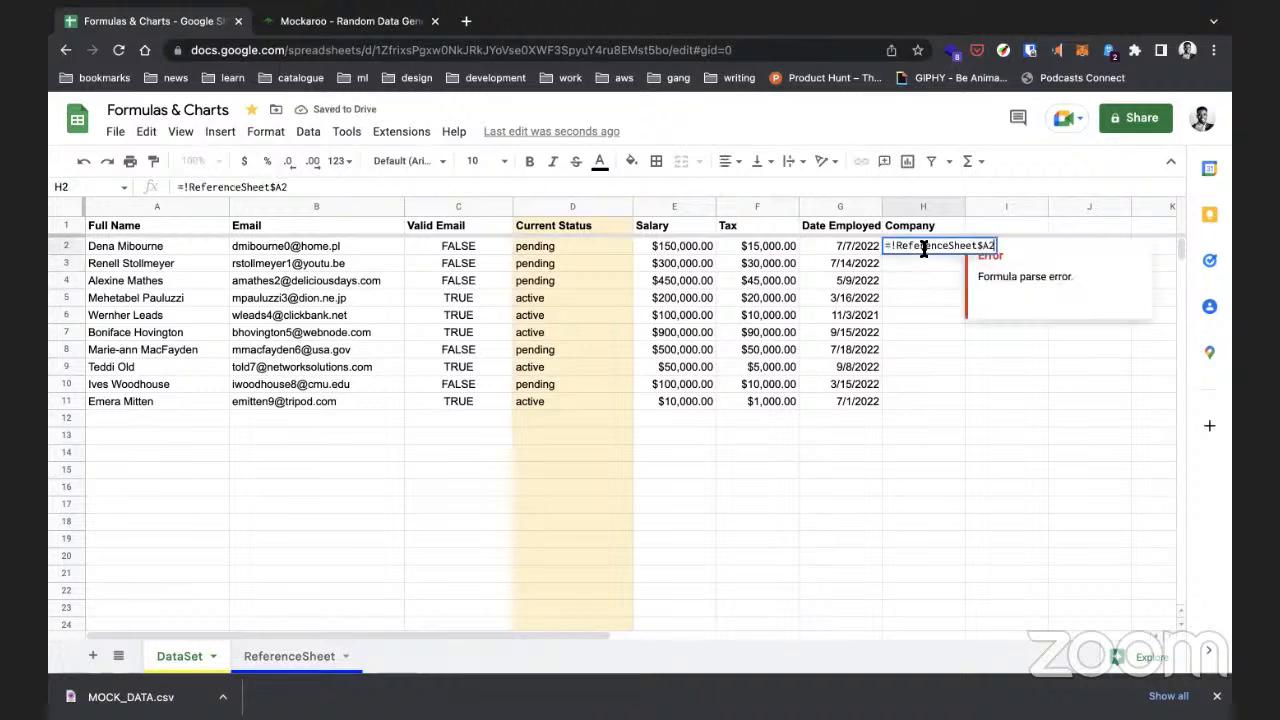
{"action": "left_click", "coordinate": [896, 246]}
{"action": "left_click", "coordinate": [886, 246]}
{"action": "left_click", "coordinate": [981, 246]}
{"action": "type", "text": ":"}
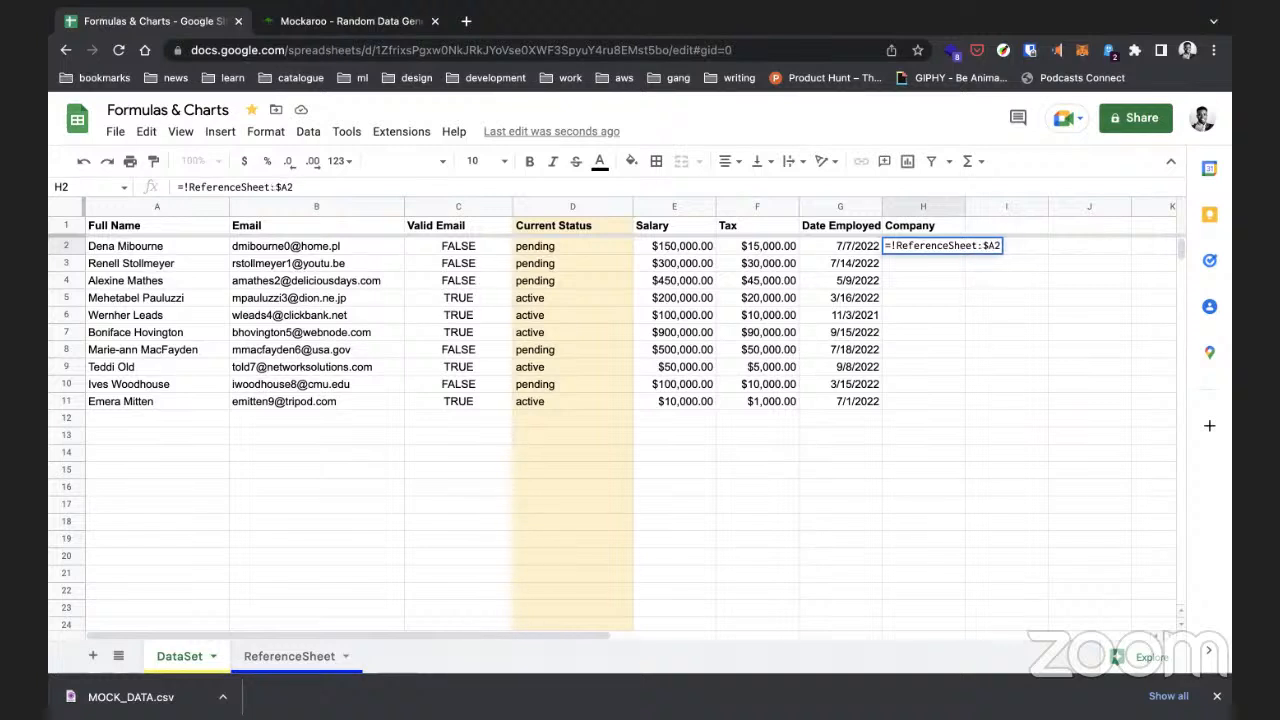
{"action": "key", "text": "Return"}
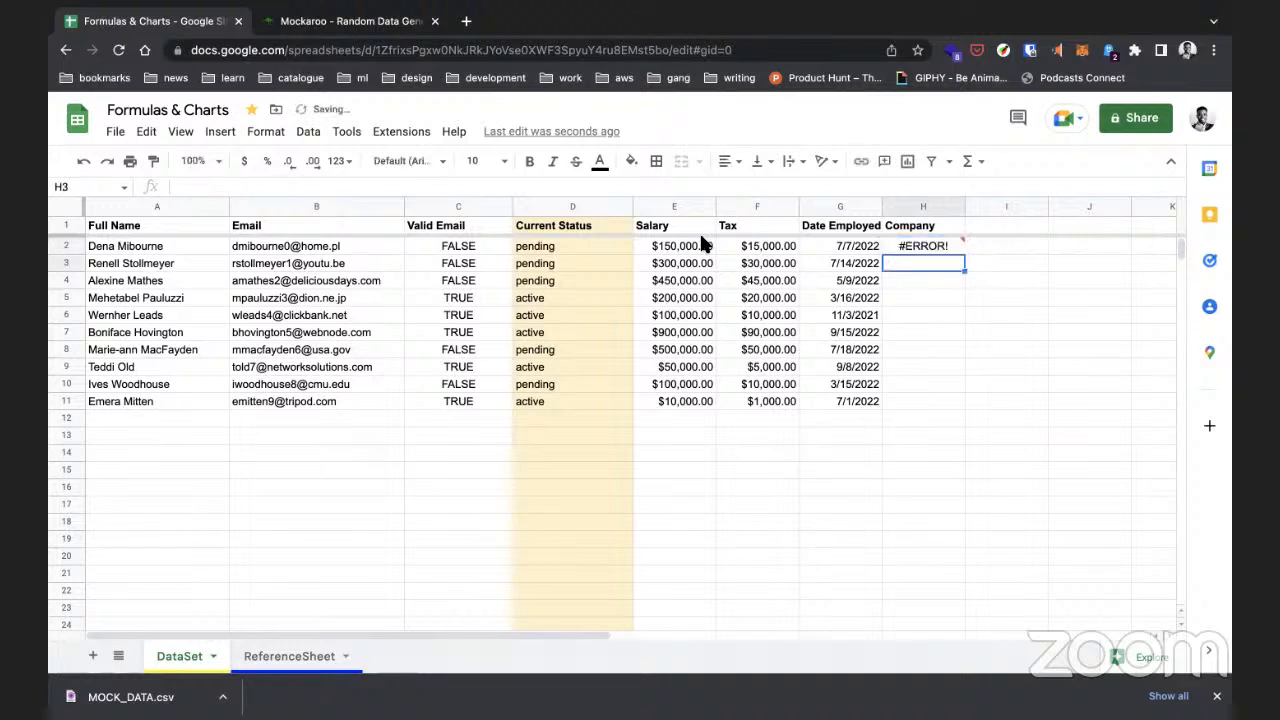
Step: Search the web for "simple google sheet reference" and open the Layer article on referencing another sheet
{"action": "left_click", "coordinate": [466, 21]}
{"action": "type", "text": "simple "}
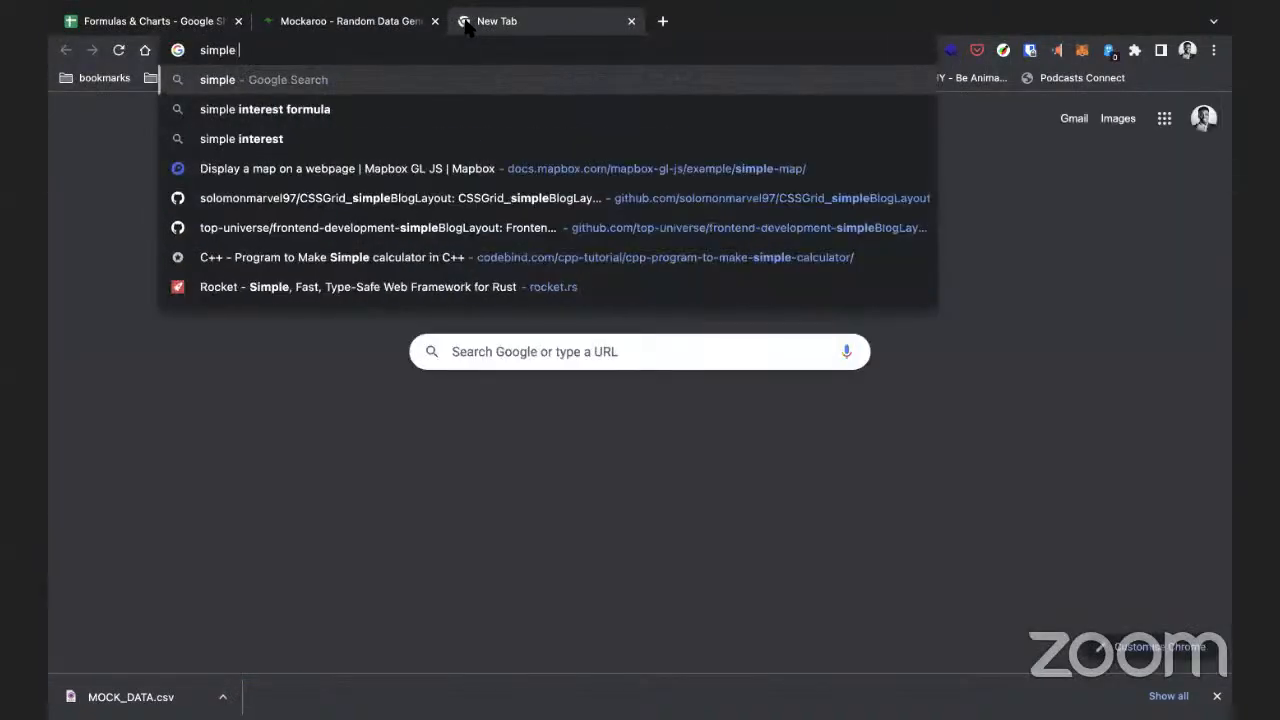
{"action": "type", "text": "google "}
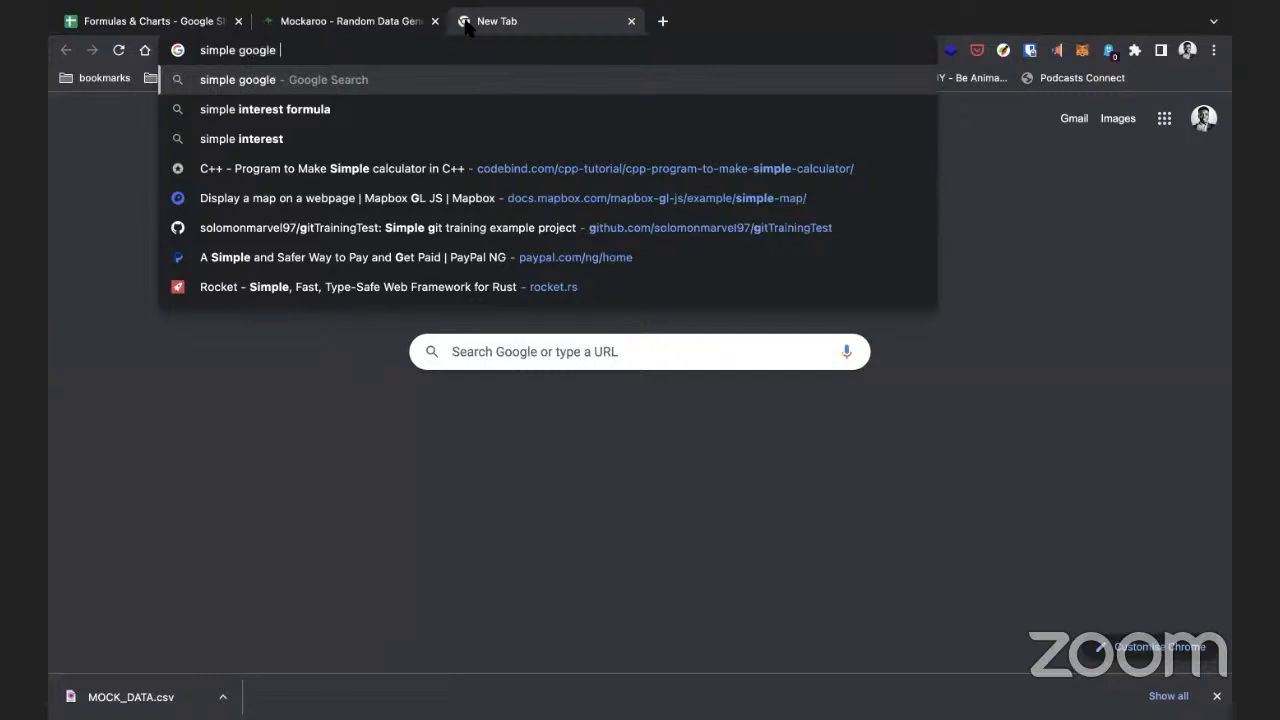
{"action": "type", "text": "sheet refere"}
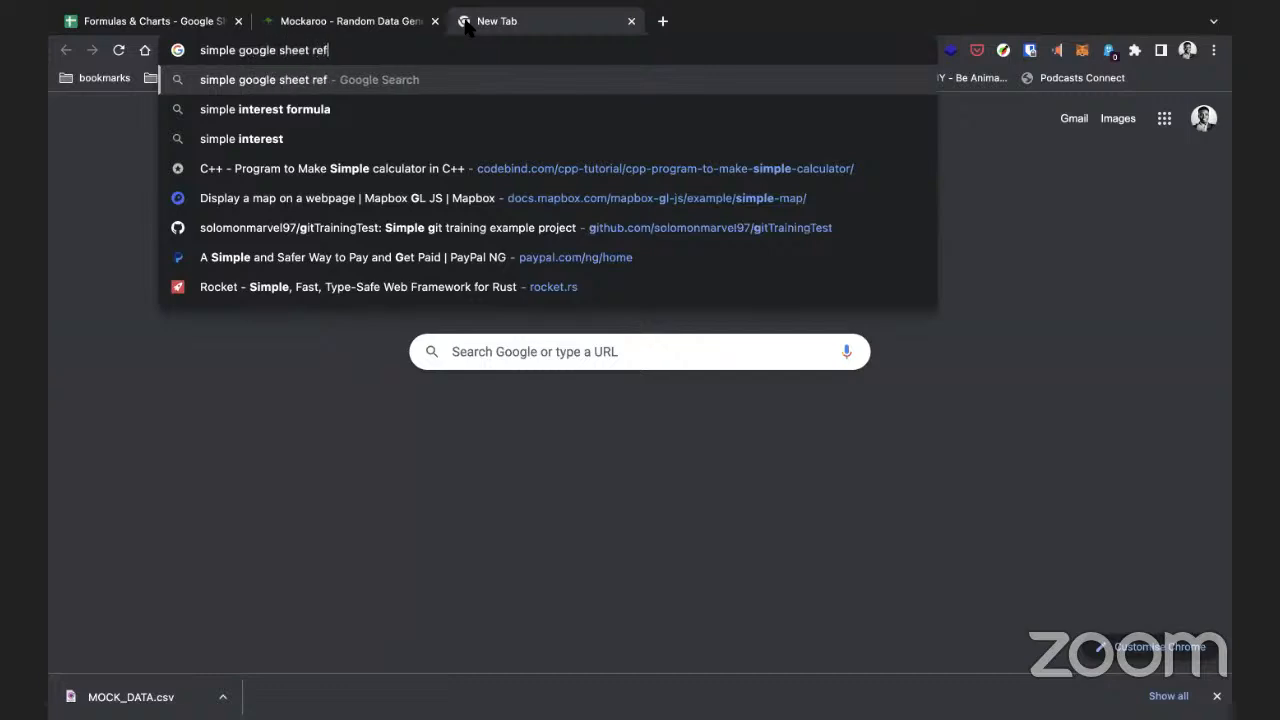
{"action": "type", "text": "nce"}
{"action": "key", "text": "Return"}
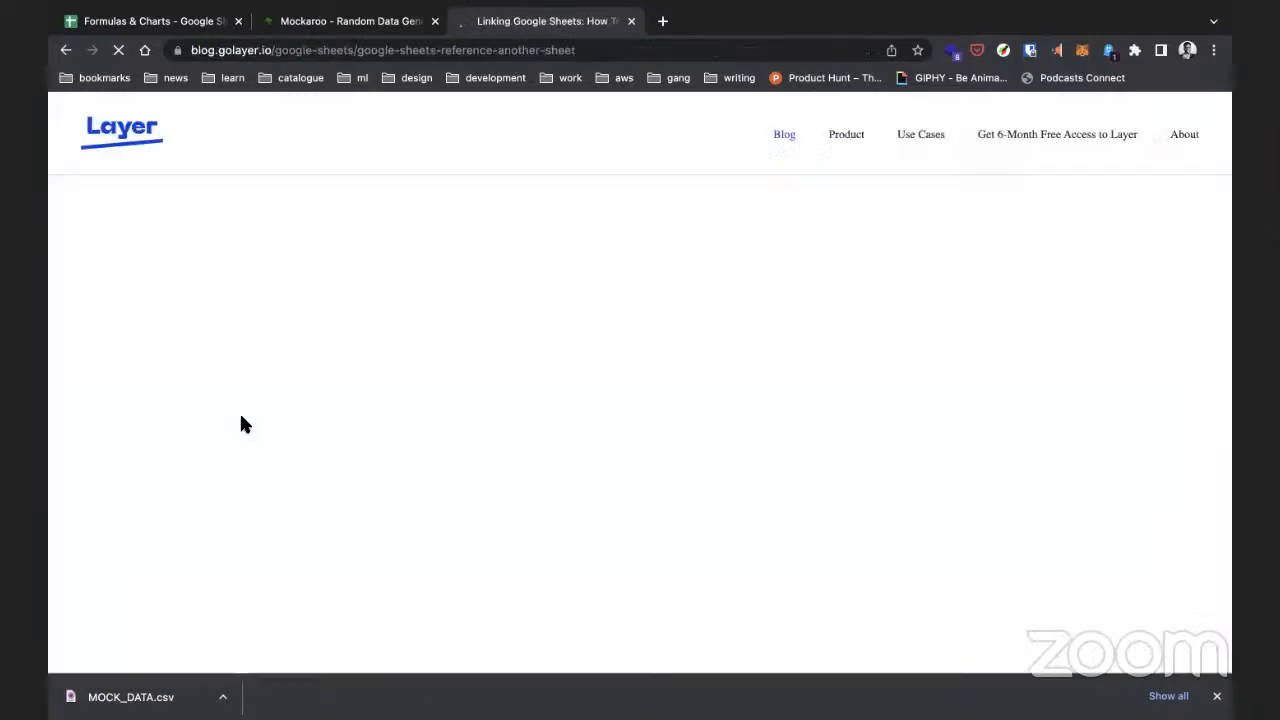
Step: Read the article's instructions and example for a cell-by-cell reference to another sheet
{"action": "scroll", "coordinate": [463, 502], "scroll_direction": "down", "scroll_amount": 1}
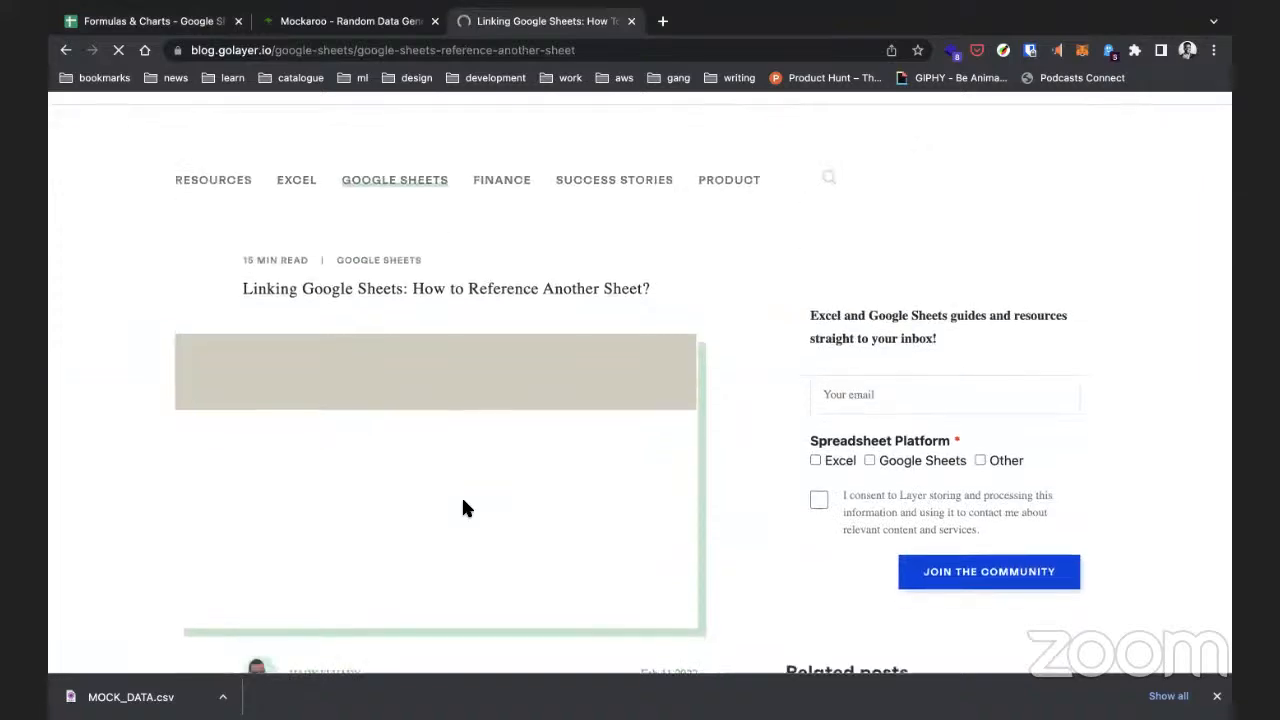
{"action": "scroll", "coordinate": [463, 508], "scroll_direction": "down", "scroll_amount": 8}
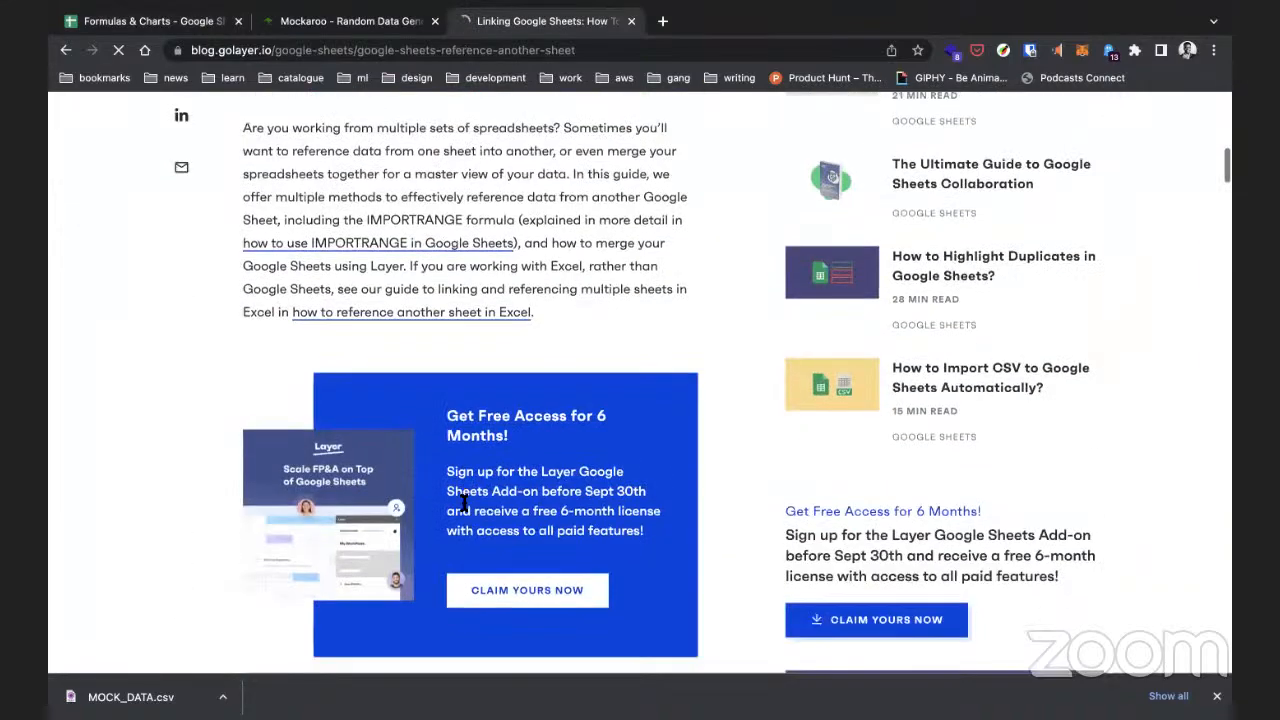
{"action": "scroll", "coordinate": [463, 508], "scroll_direction": "down", "scroll_amount": 12}
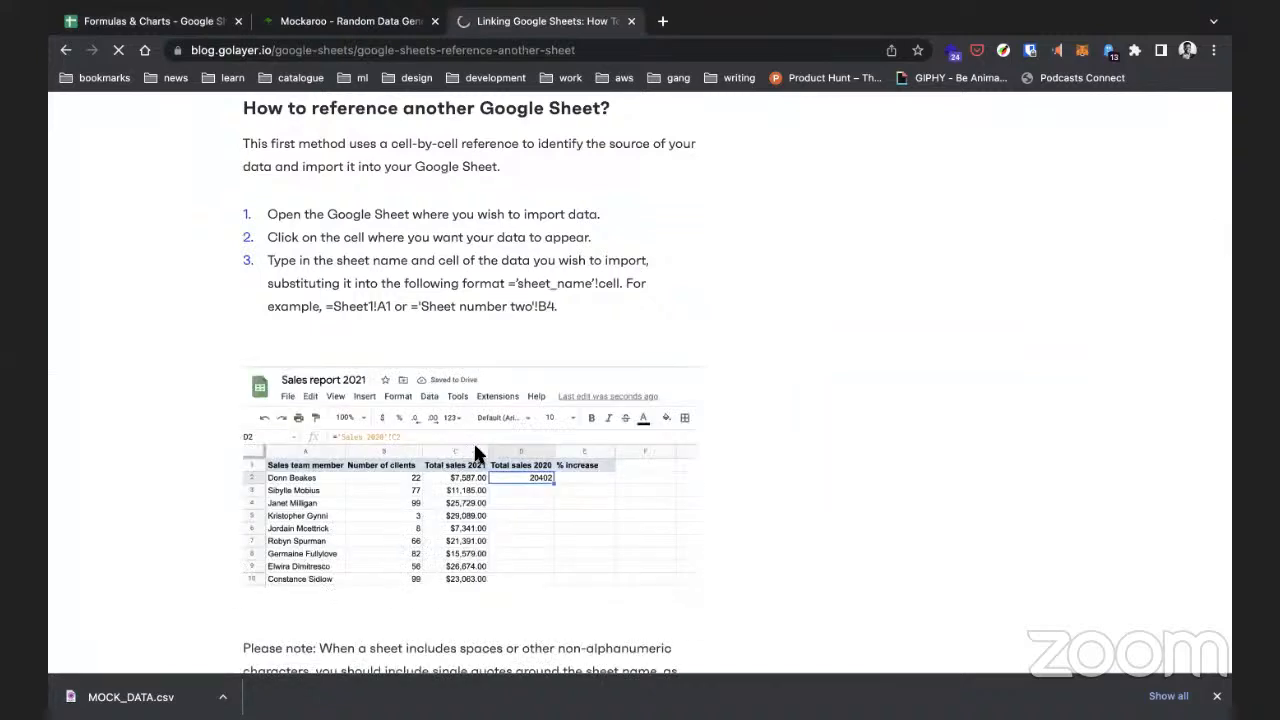
{"action": "scroll", "coordinate": [490, 385], "scroll_direction": "down", "scroll_amount": 1}
{"action": "scroll", "coordinate": [380, 365], "scroll_direction": "down", "scroll_amount": 1}
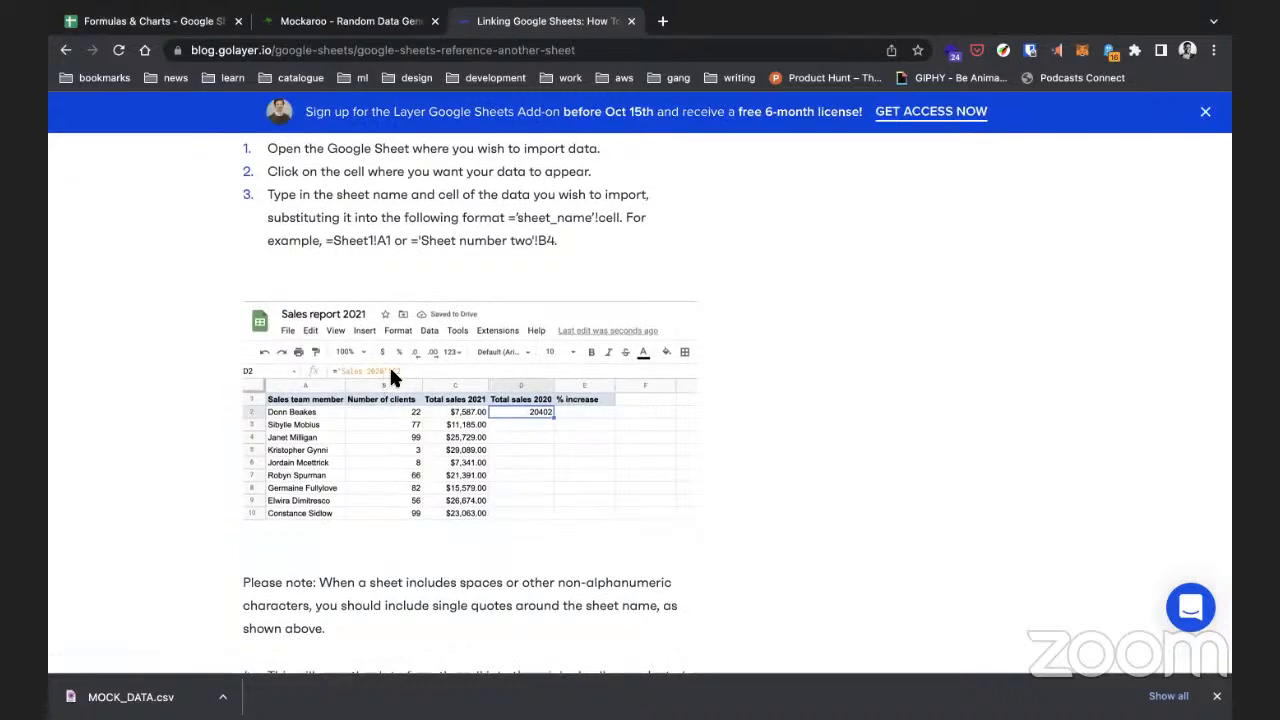
Step: Return to the spreadsheet and try H2's formula with the sheet name in single quotes, as ='ReferenceSheet':A2
{"action": "left_click", "coordinate": [213, 30]}
{"action": "double_click", "coordinate": [936, 249]}
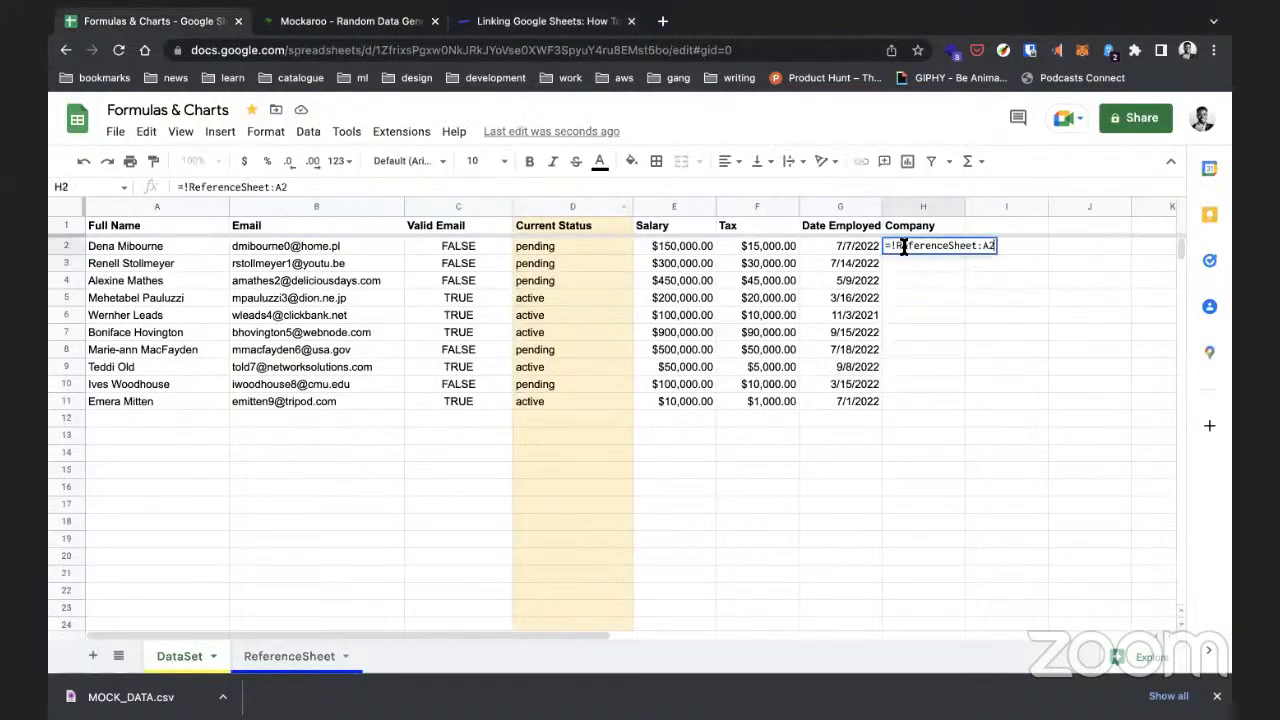
{"action": "key", "text": "BackSpace"}
{"action": "type", "text": "'"}
{"action": "type", "text": "'"}
{"action": "key", "text": "Return"}
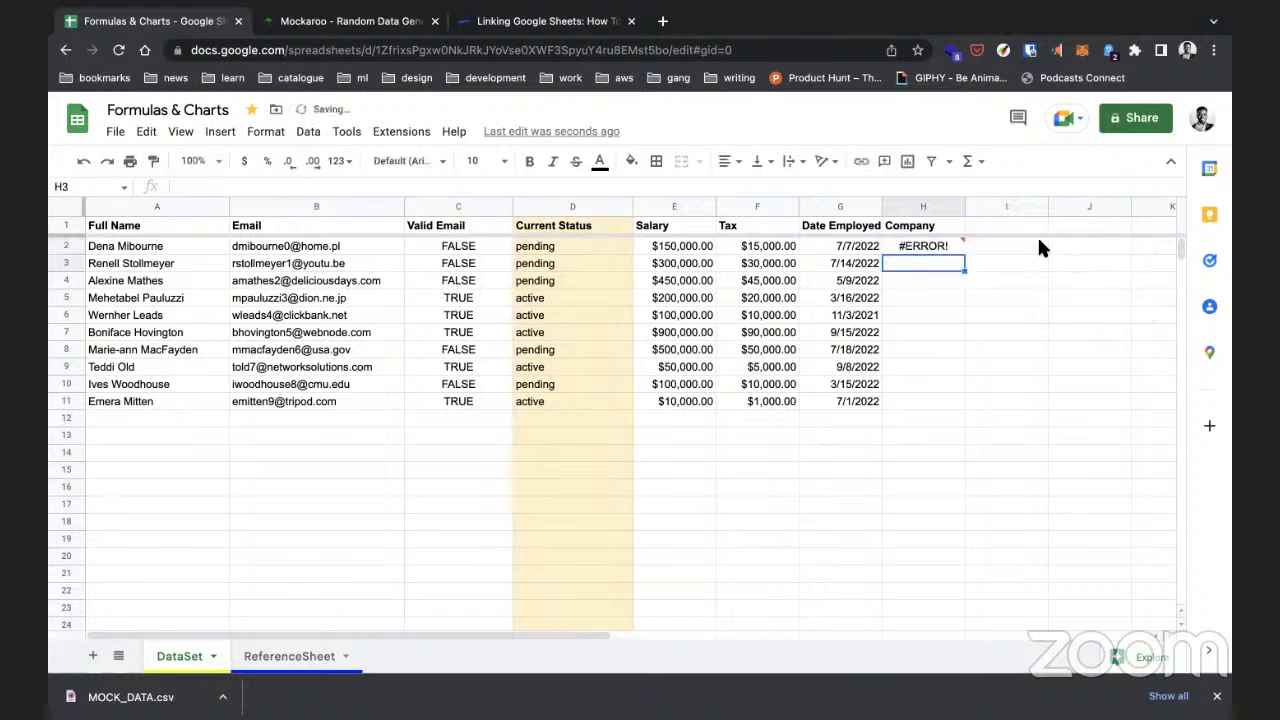
Step: Add an exclamation mark before the cell address in H2's formula, making it ='ReferenceSheet':!A2
{"action": "double_click", "coordinate": [923, 246]}
{"action": "key", "text": "Left"}
{"action": "key", "text": "Left"}
{"action": "type", "text": "!"}
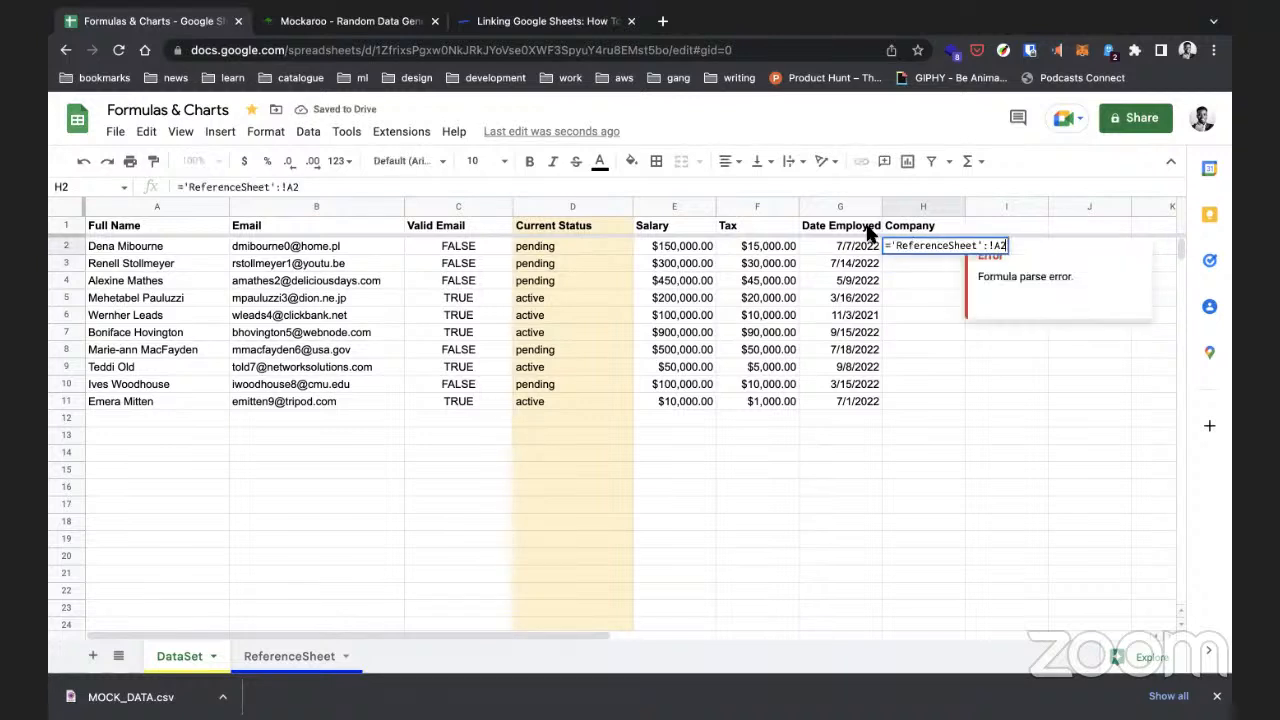
Step: Check the article's reference example and correct H2's formula to ='ReferenceSheet'!A2 by removing the colon
{"action": "left_click", "coordinate": [467, 31]}
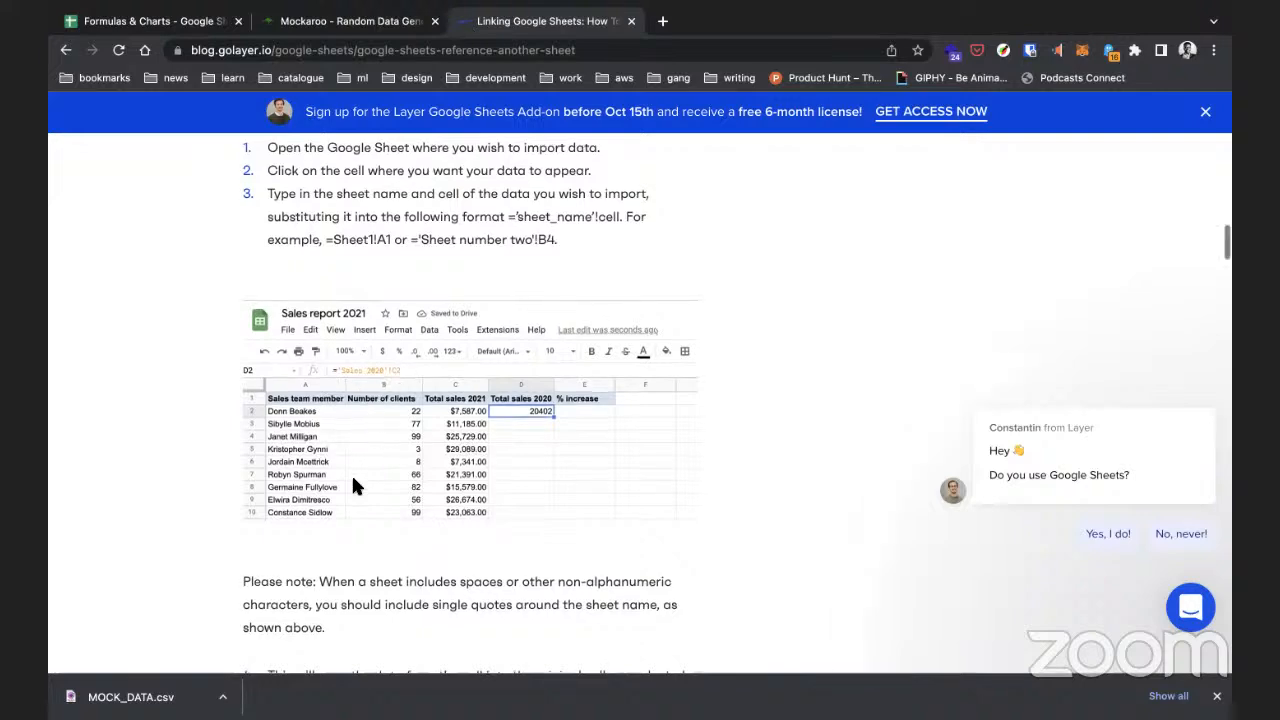
{"action": "scroll", "coordinate": [351, 472], "scroll_direction": "down", "scroll_amount": 5}
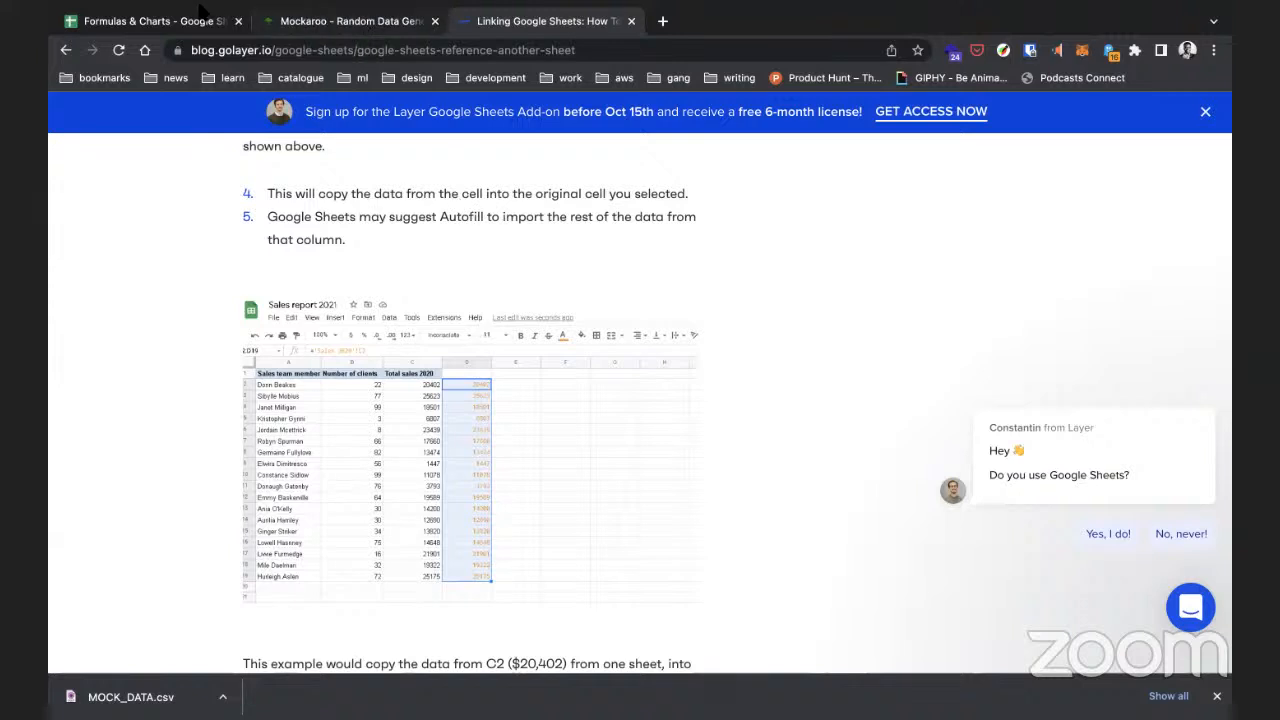
{"action": "left_click", "coordinate": [200, 20]}
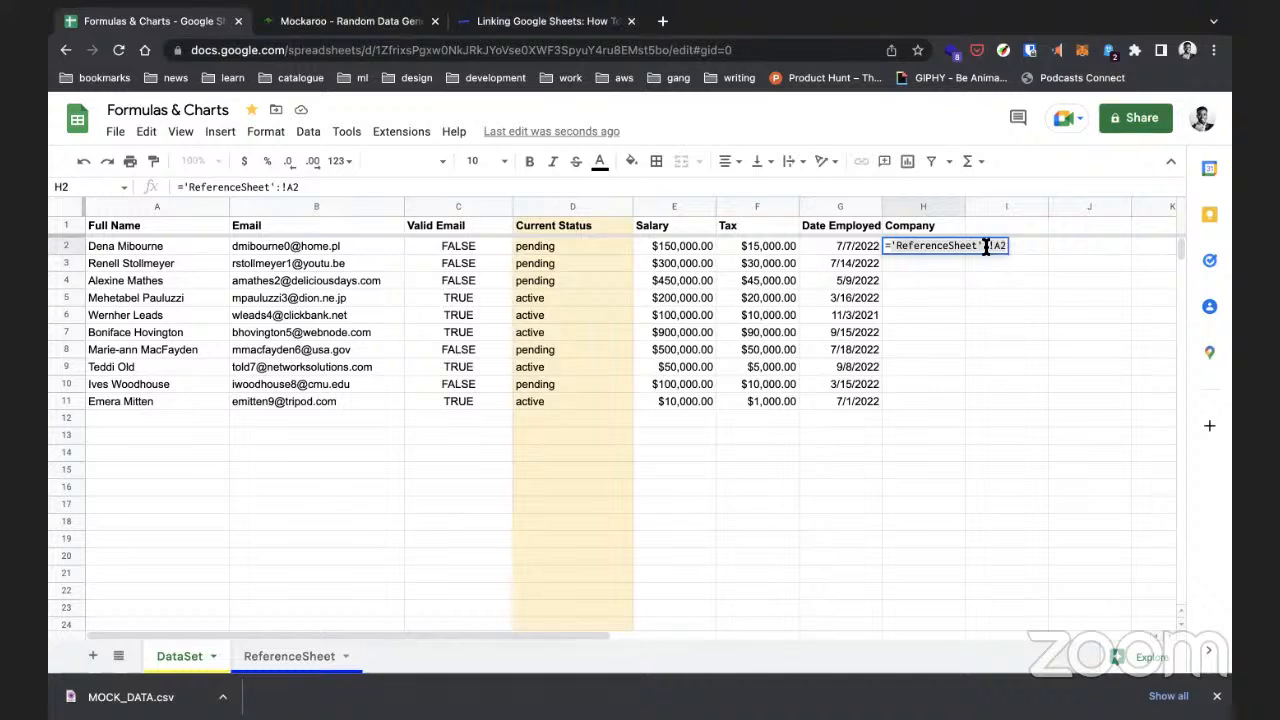
{"action": "key", "text": "Return"}
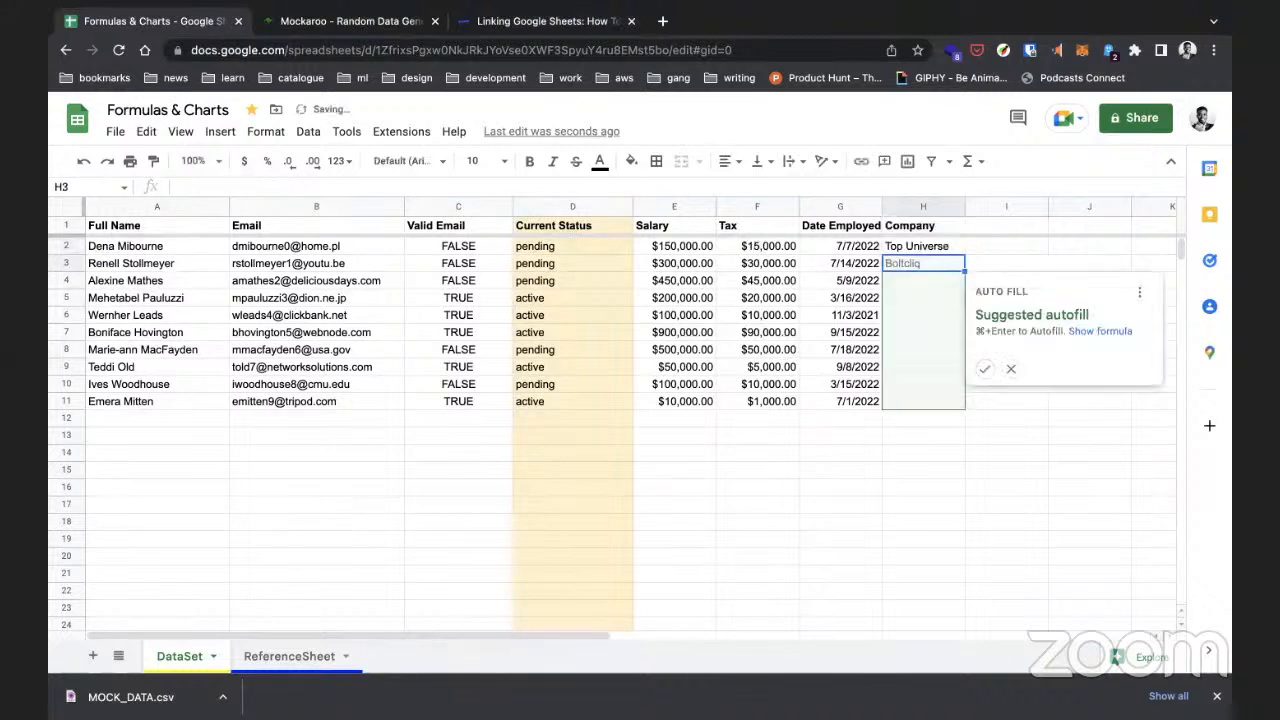
Step: Try a colon in H2's reference as =ReferenceSheet:!A2 and restore the formula to =ReferenceSheet!A2
{"action": "key", "text": "Up"}
{"action": "key", "text": "Up"}
{"action": "left_click", "coordinate": [937, 246]}
{"action": "double_click", "coordinate": [940, 250]}
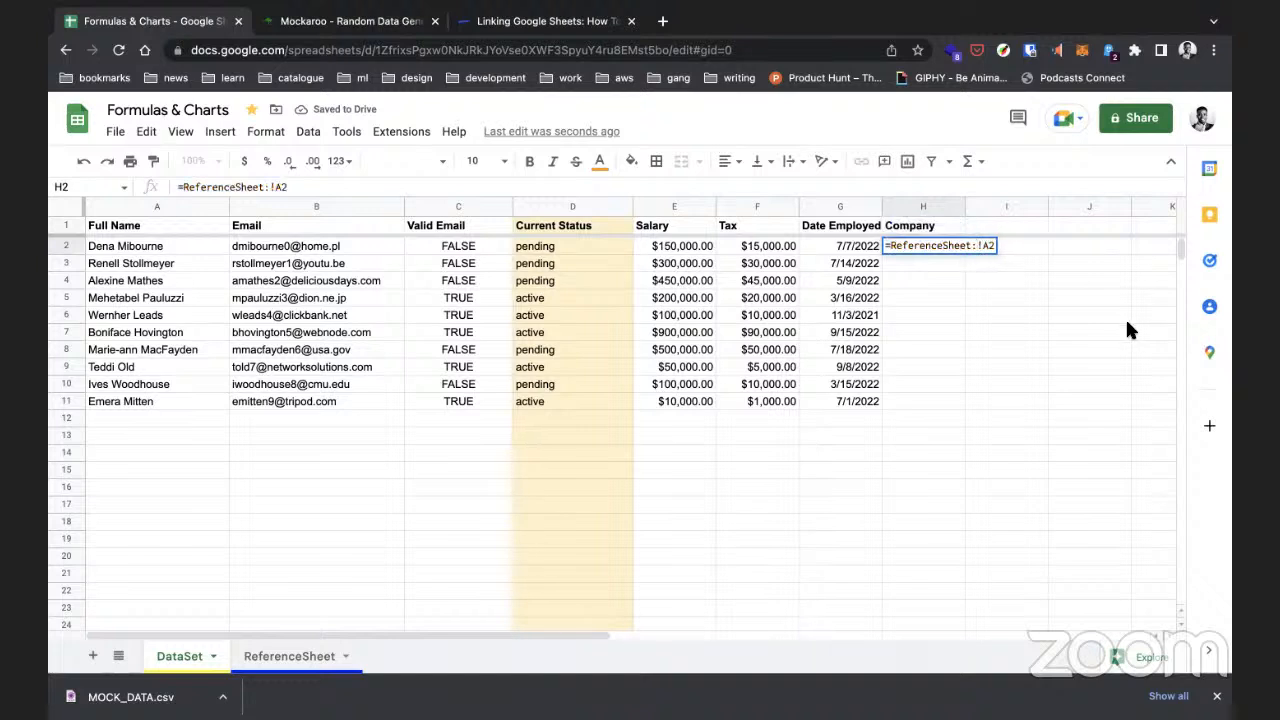
{"action": "key", "text": "BackSpace"}
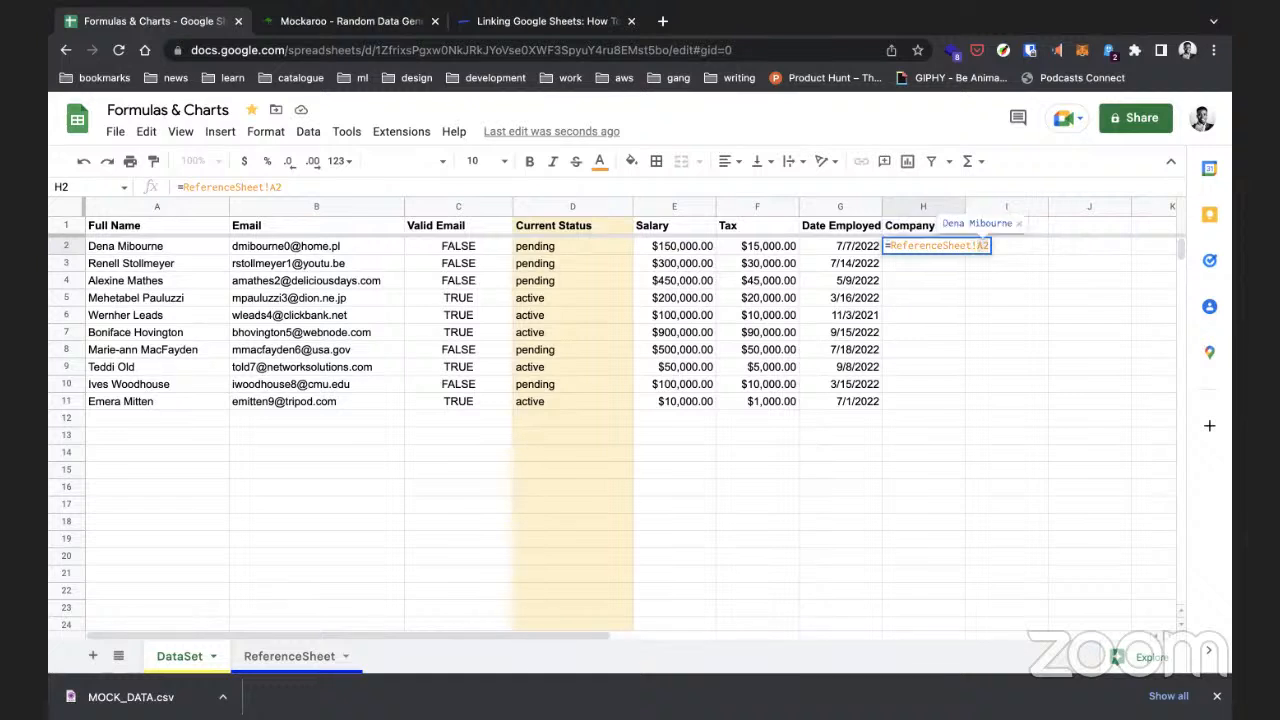
{"action": "key", "text": "Return"}
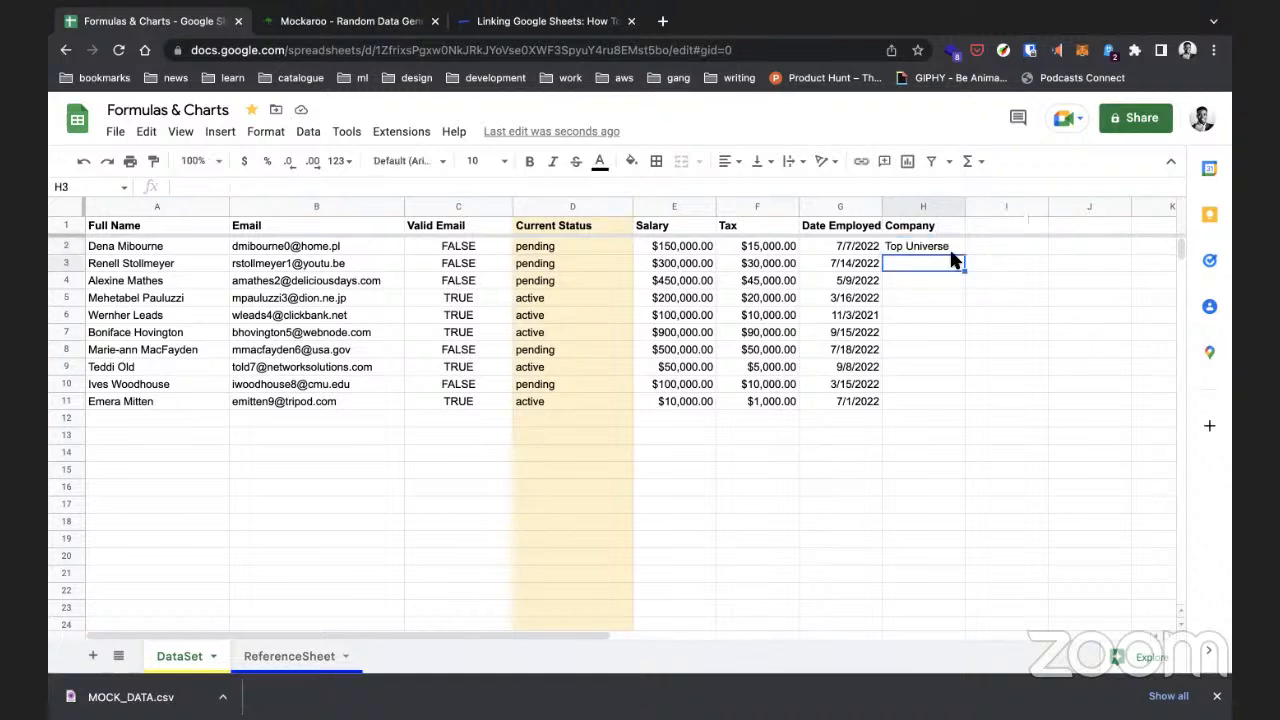
Step: View source cell A2 on ReferenceSheet, close the Layer article, and return to the Formulas & Charts spreadsheet
{"action": "left_click", "coordinate": [940, 250]}
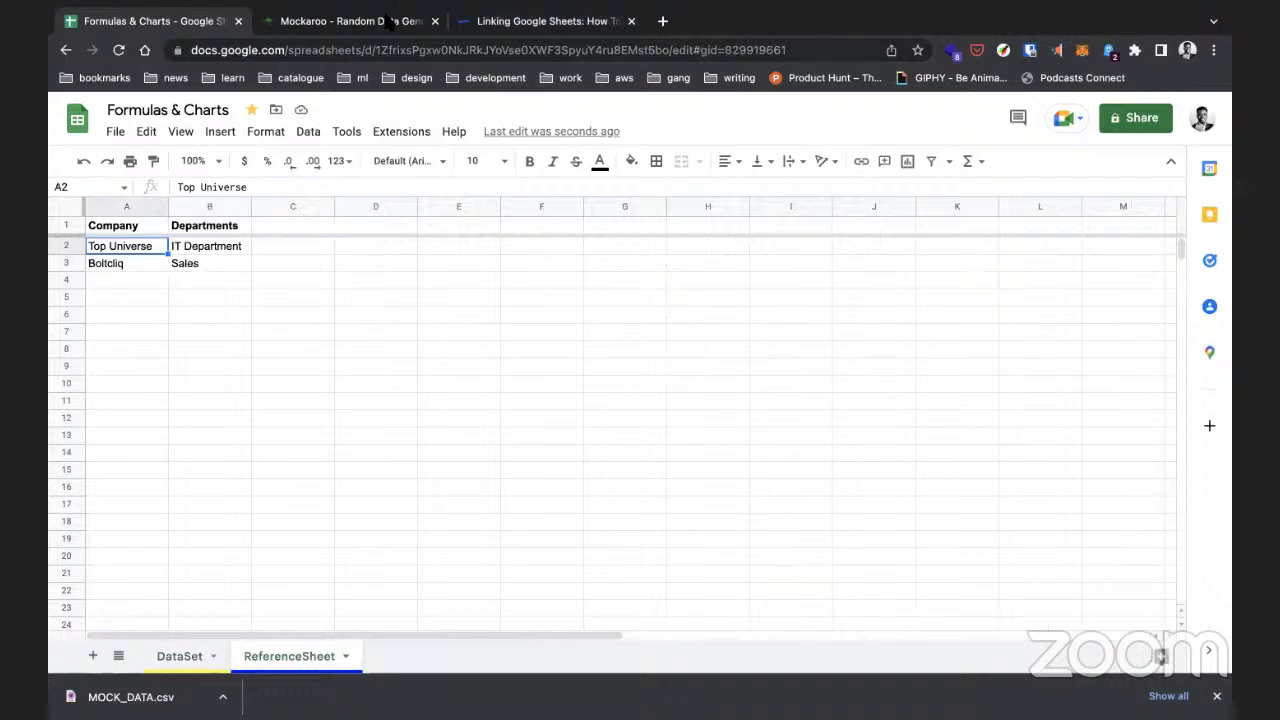
{"action": "left_click", "coordinate": [500, 21]}
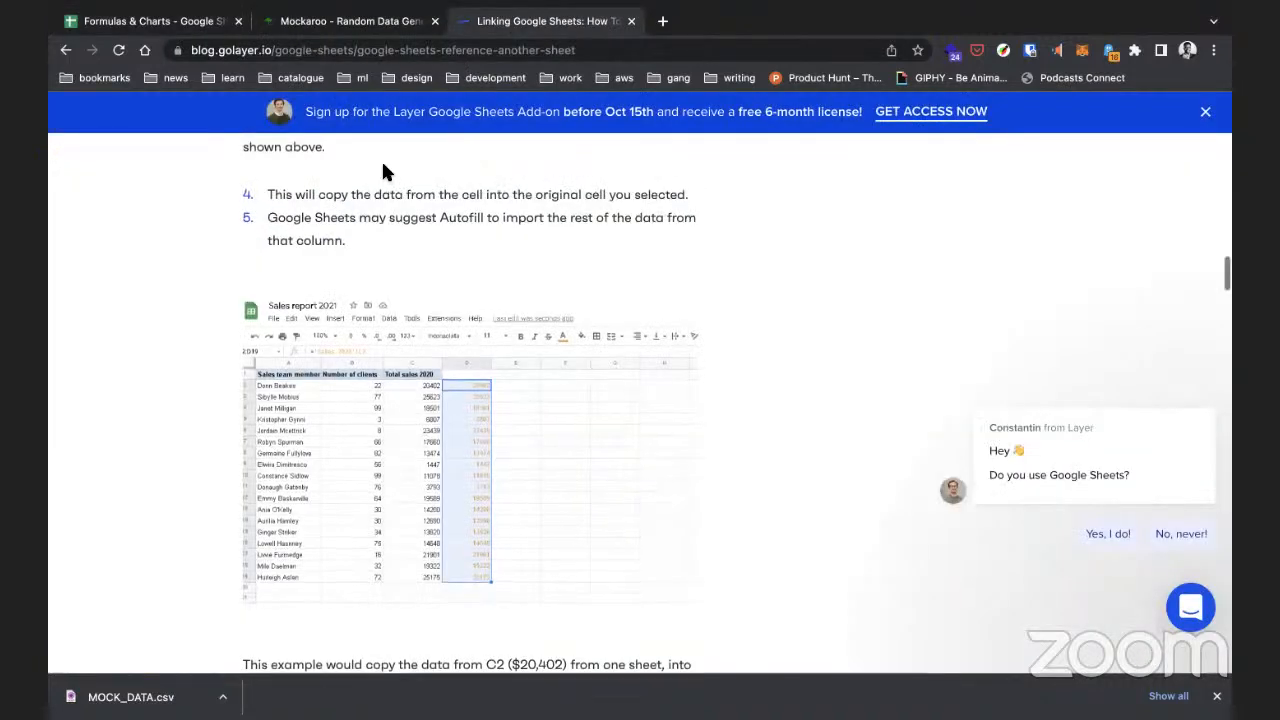
{"action": "scroll", "coordinate": [381, 158], "scroll_direction": "up", "scroll_amount": 3}
{"action": "scroll", "coordinate": [385, 165], "scroll_direction": "up", "scroll_amount": 15}
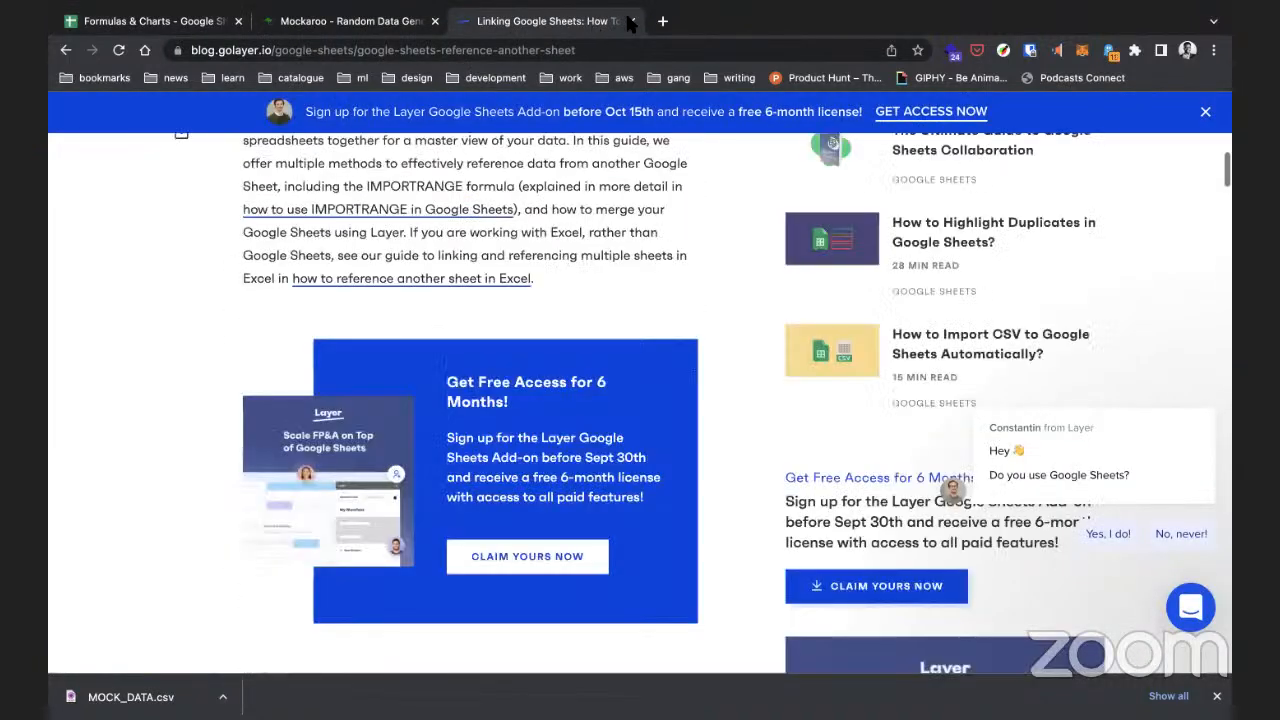
{"action": "left_click", "coordinate": [631, 21]}
{"action": "left_click", "coordinate": [191, 20]}
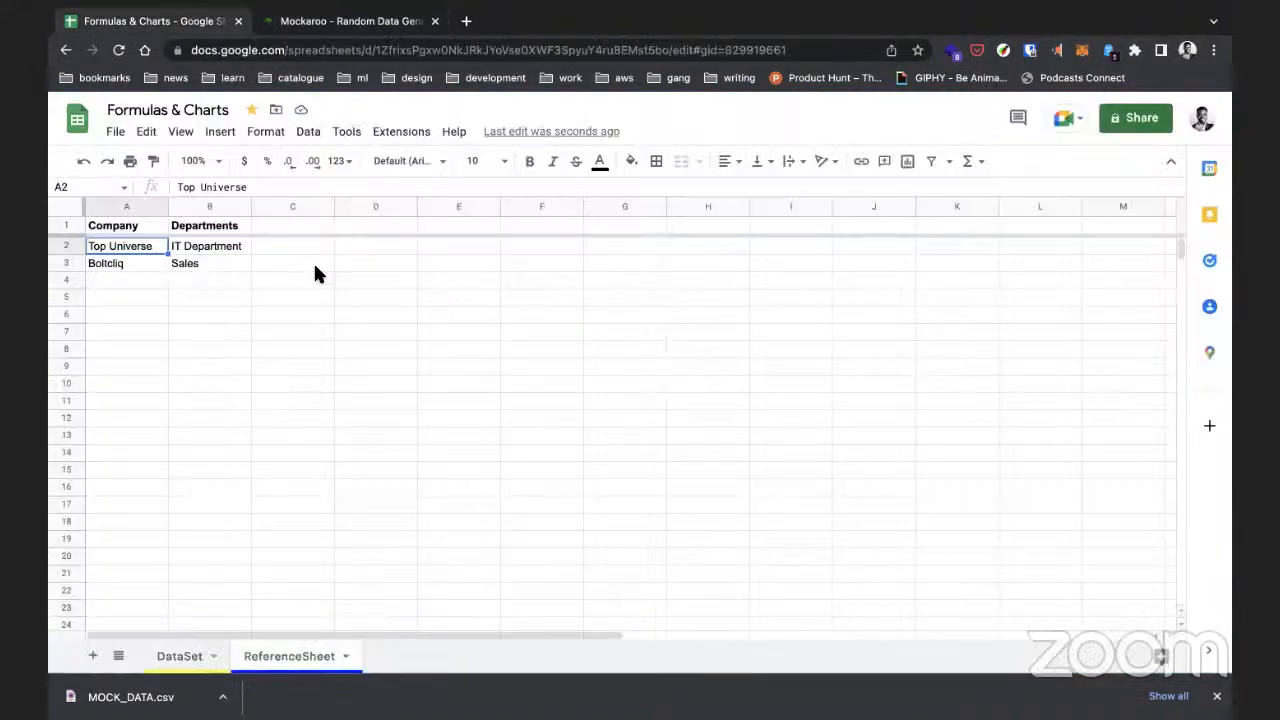
Step: Compare H2's reference formula on DataSet with the source company cells A2 and A3 on ReferenceSheet
{"action": "left_click", "coordinate": [200, 264]}
{"action": "left_click", "coordinate": [104, 248]}
{"action": "key", "text": "Return"}
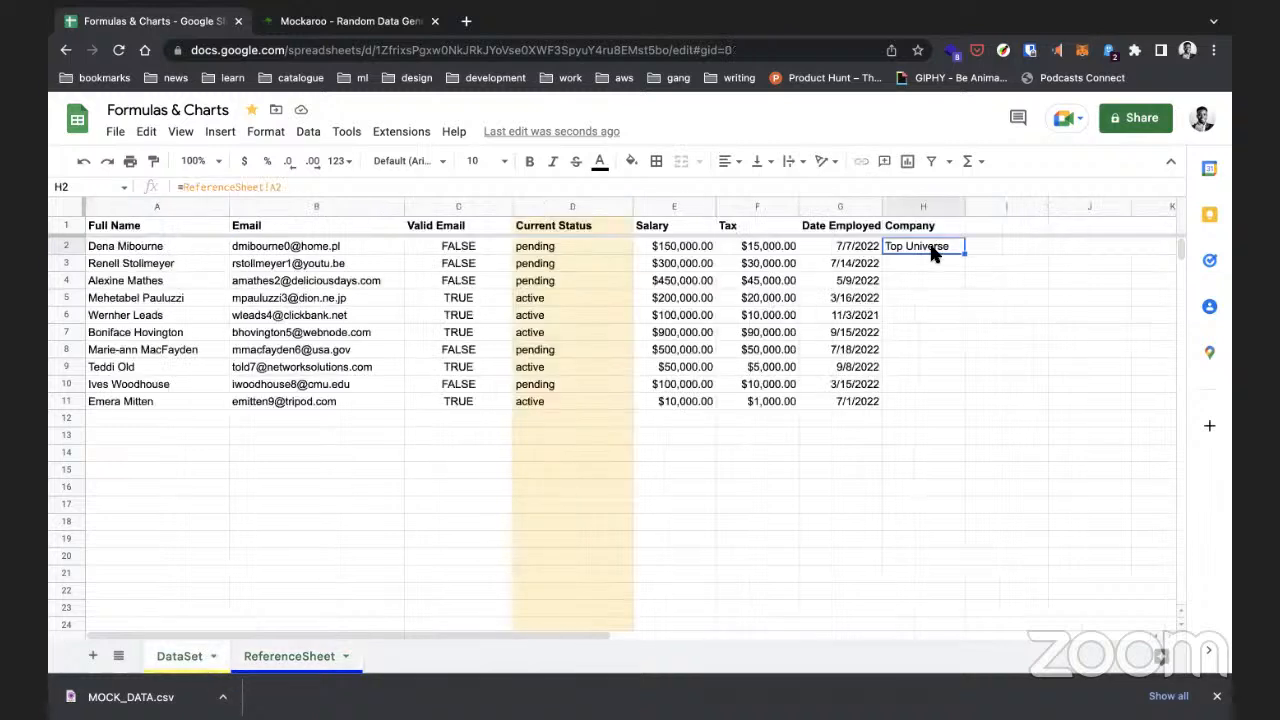
{"action": "double_click", "coordinate": [932, 252]}
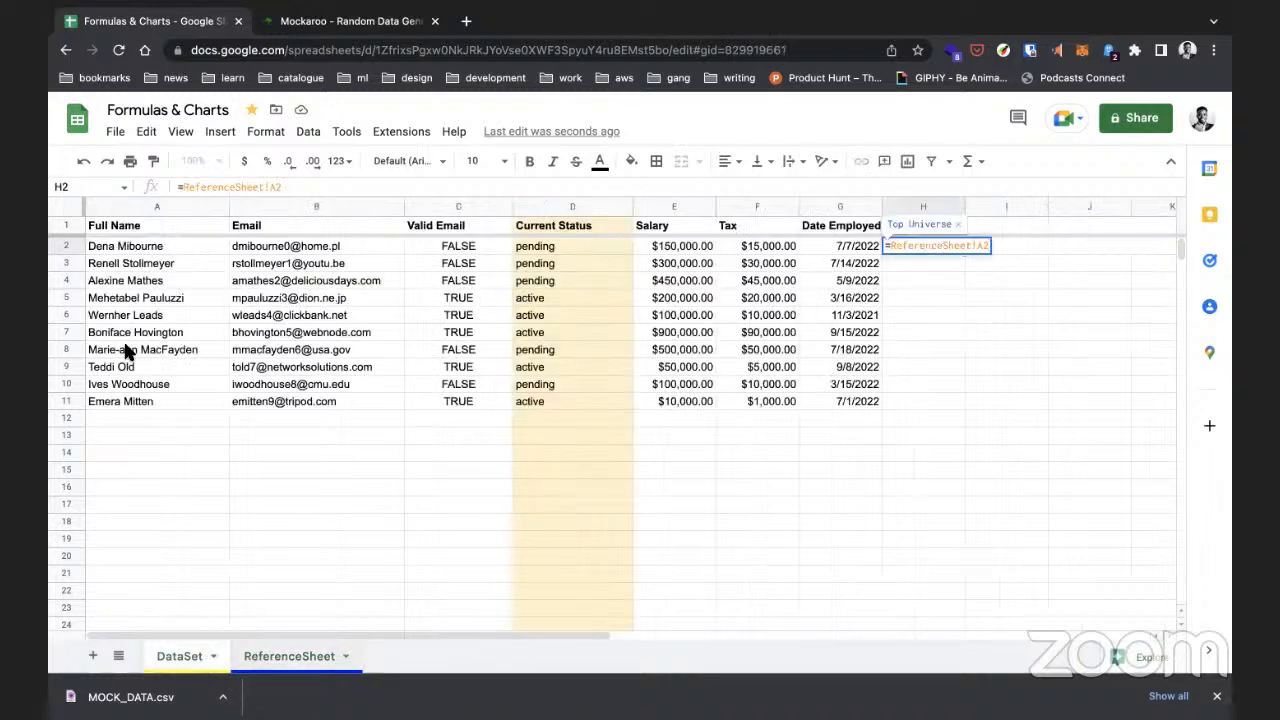
{"action": "left_click", "coordinate": [257, 658]}
{"action": "left_click", "coordinate": [110, 207]}
{"action": "left_click", "coordinate": [108, 246]}
{"action": "left_click", "coordinate": [110, 264]}
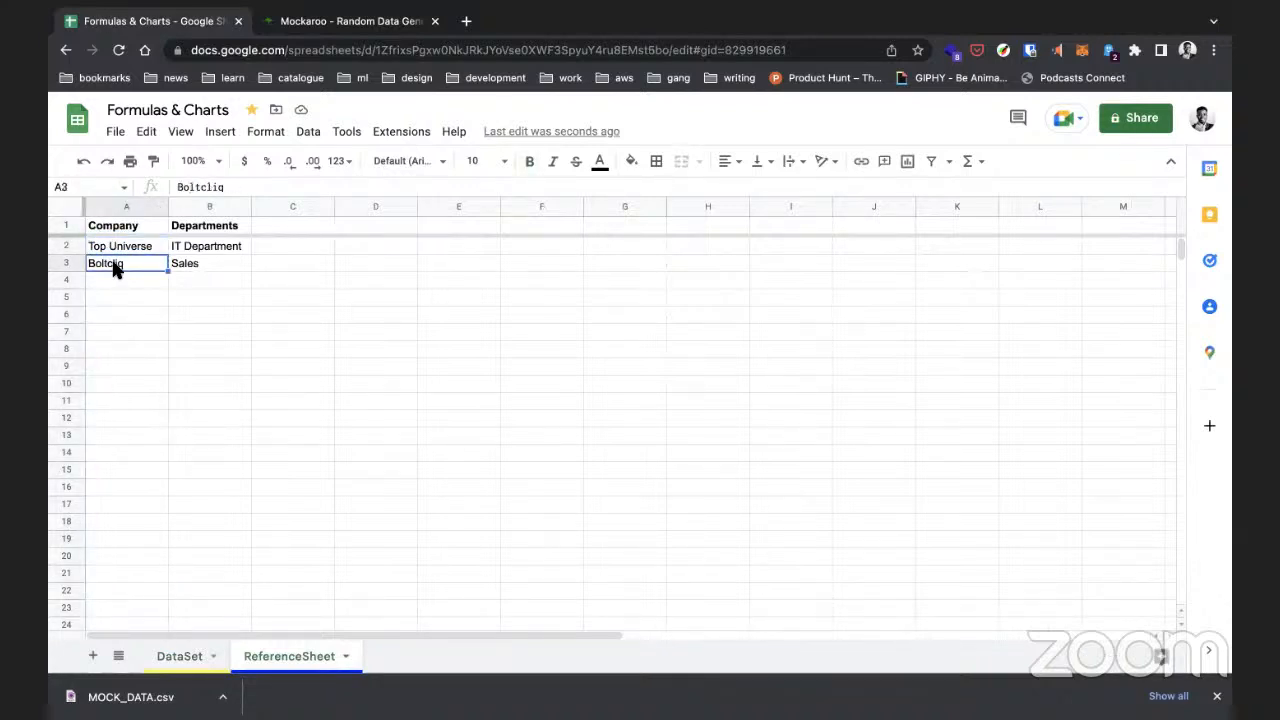
{"action": "left_click", "coordinate": [310, 22]}
{"action": "left_click", "coordinate": [163, 22]}
{"action": "left_click", "coordinate": [173, 657]}
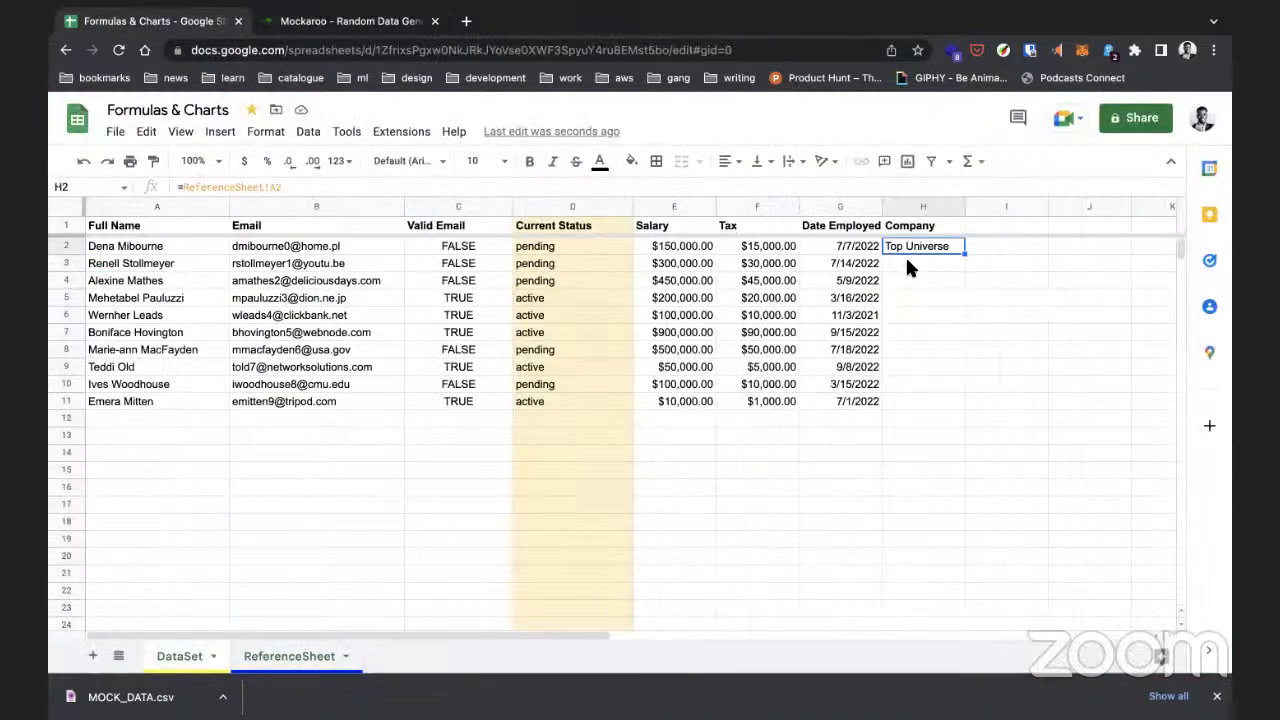
Step: Fill H2's ReferenceSheet formula down the Company column through H11 and check the copied reference in H4
{"action": "left_click", "coordinate": [910, 263]}
{"action": "double_click", "coordinate": [913, 245]}
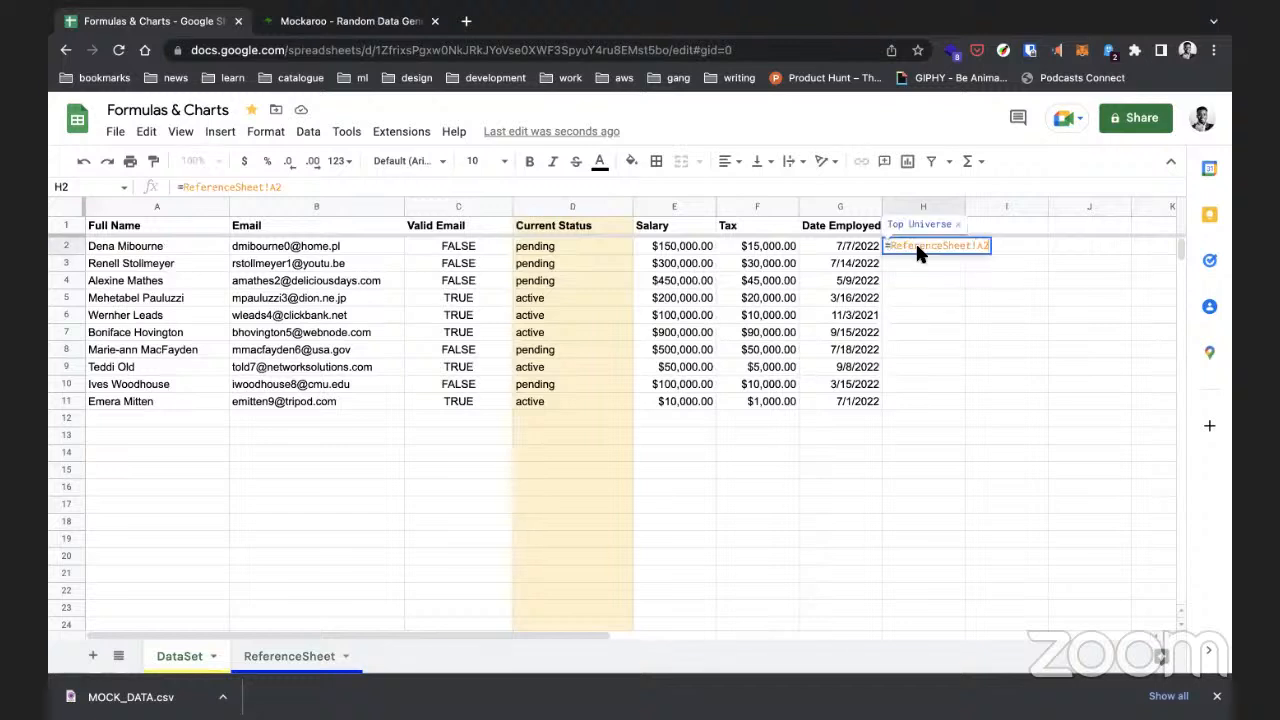
{"action": "key", "text": "Escape"}
{"action": "left_click_drag", "start_coordinate": [964, 254], "coordinate": [964, 268]}
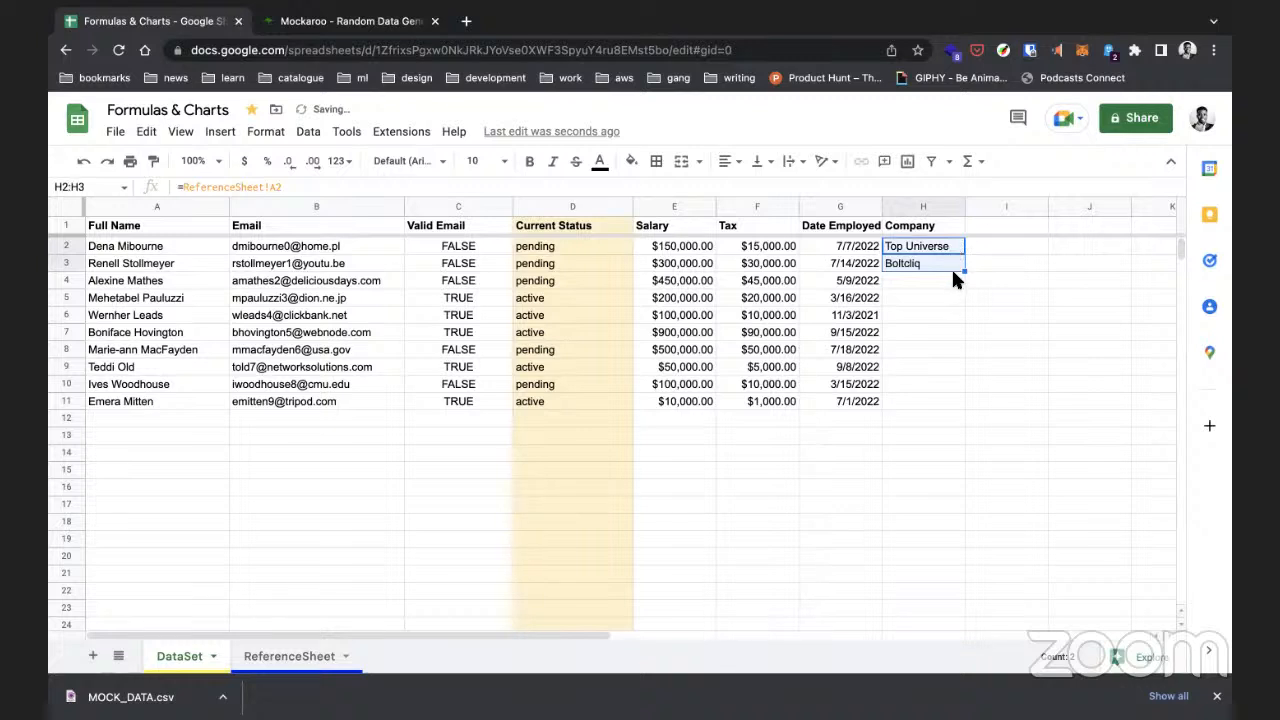
{"action": "left_click_drag", "start_coordinate": [966, 270], "coordinate": [968, 395]}
{"action": "left_click", "coordinate": [992, 260]}
{"action": "left_click", "coordinate": [938, 281]}
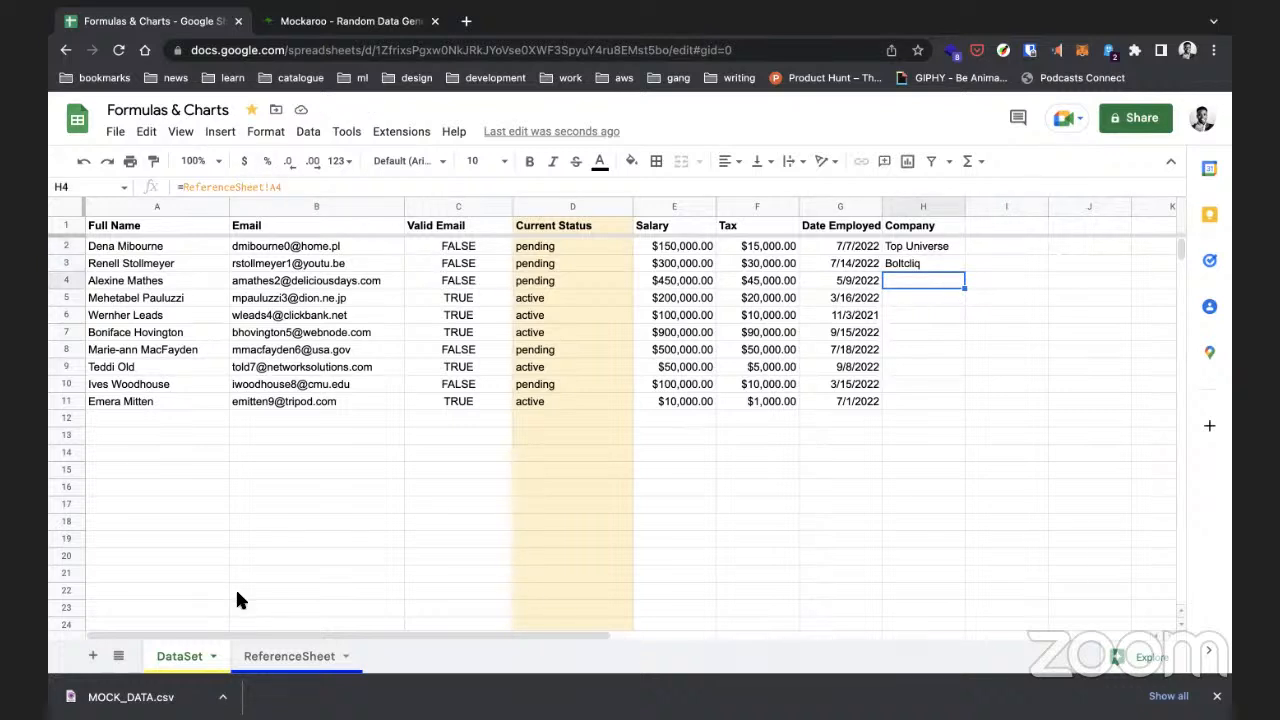
Step: Add company Roselle with department Marketing in row 4 of ReferenceSheet and return to DataSet
{"action": "left_click", "coordinate": [262, 656]}
{"action": "left_click", "coordinate": [116, 282]}
{"action": "type", "text": "Roselle"}
{"action": "key", "text": "Tab"}
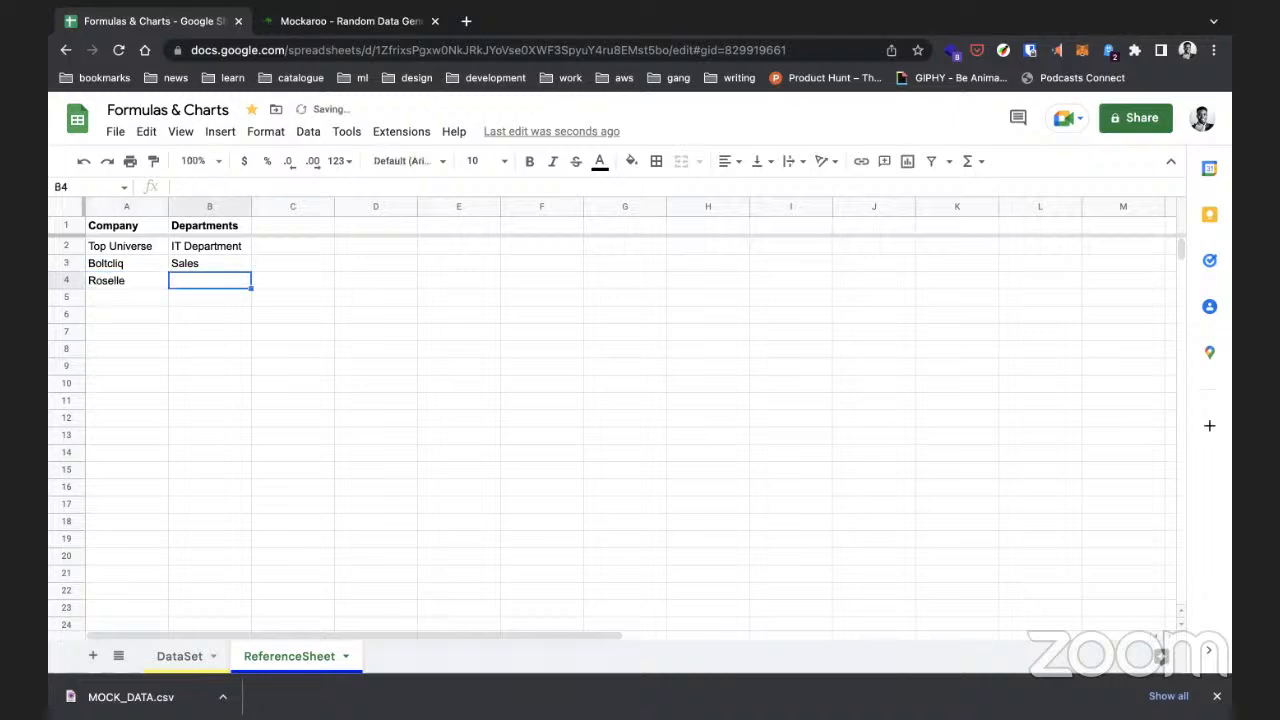
{"action": "type", "text": "Marketing"}
{"action": "left_click", "coordinate": [160, 332]}
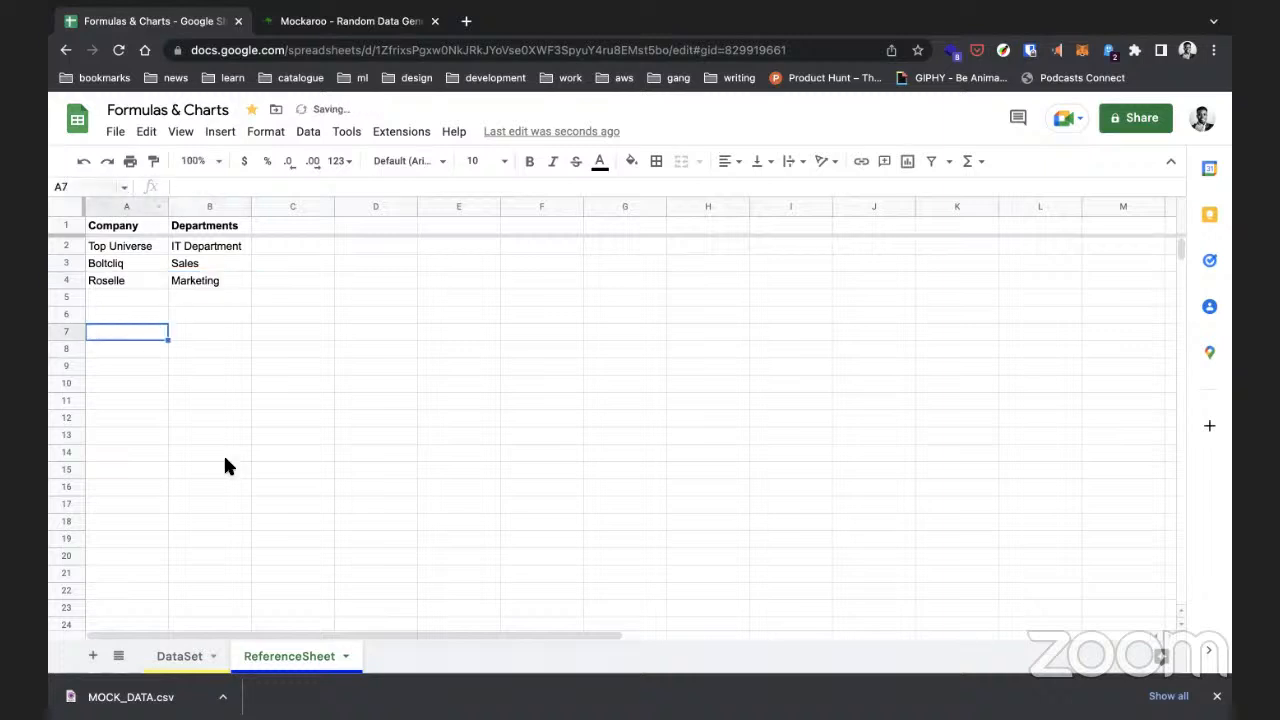
{"action": "left_click", "coordinate": [180, 656]}
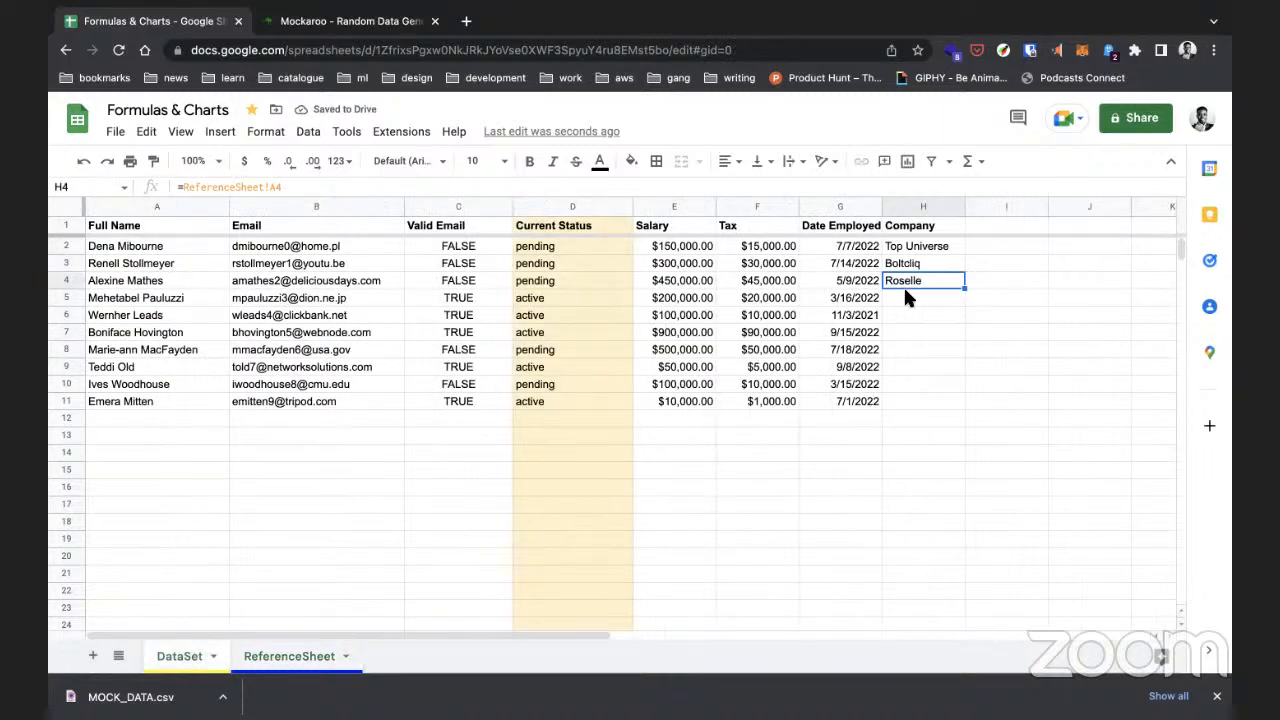
Step: Check H5's reference formula and make Company cell H6 reference Top Universe on ReferenceSheet
{"action": "left_click", "coordinate": [940, 250]}
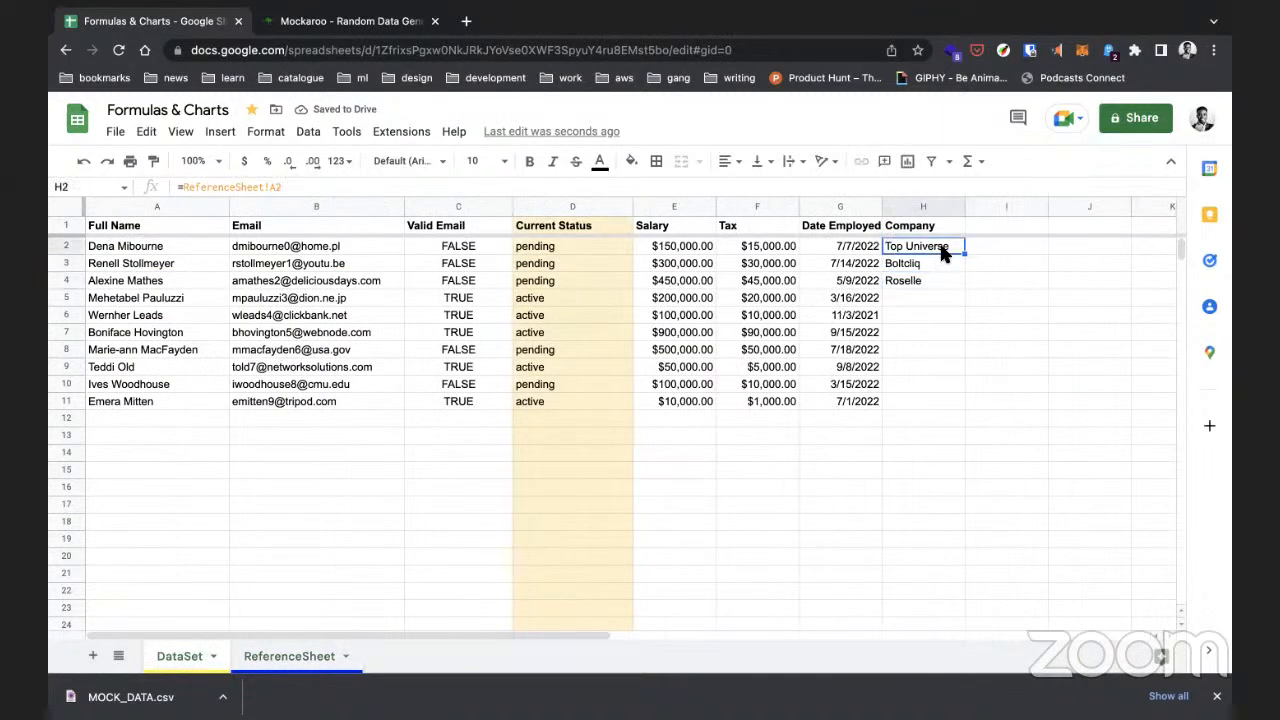
{"action": "left_click", "coordinate": [928, 297]}
{"action": "type", "text": "=ReferenceSheet!A5"}
{"action": "double_click", "coordinate": [955, 297]}
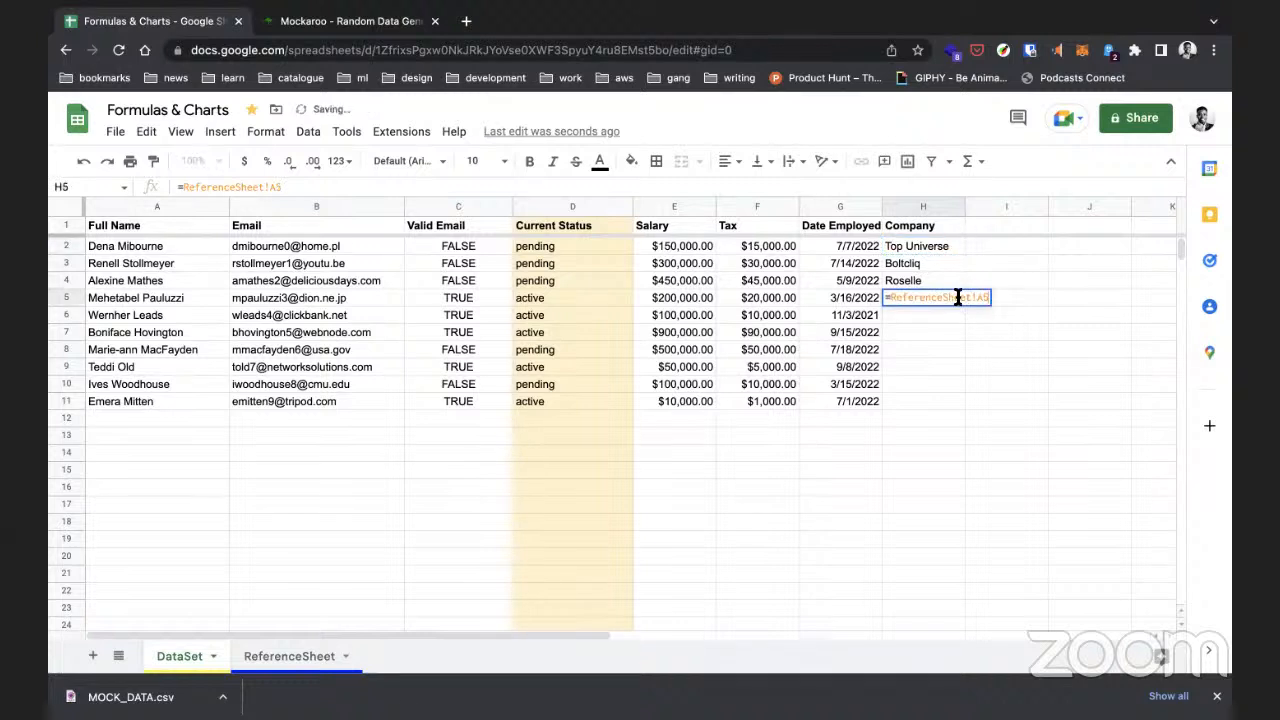
{"action": "key", "text": "Return"}
{"action": "left_click", "coordinate": [931, 301]}
{"action": "left_click_drag", "start_coordinate": [930, 305], "coordinate": [928, 311]}
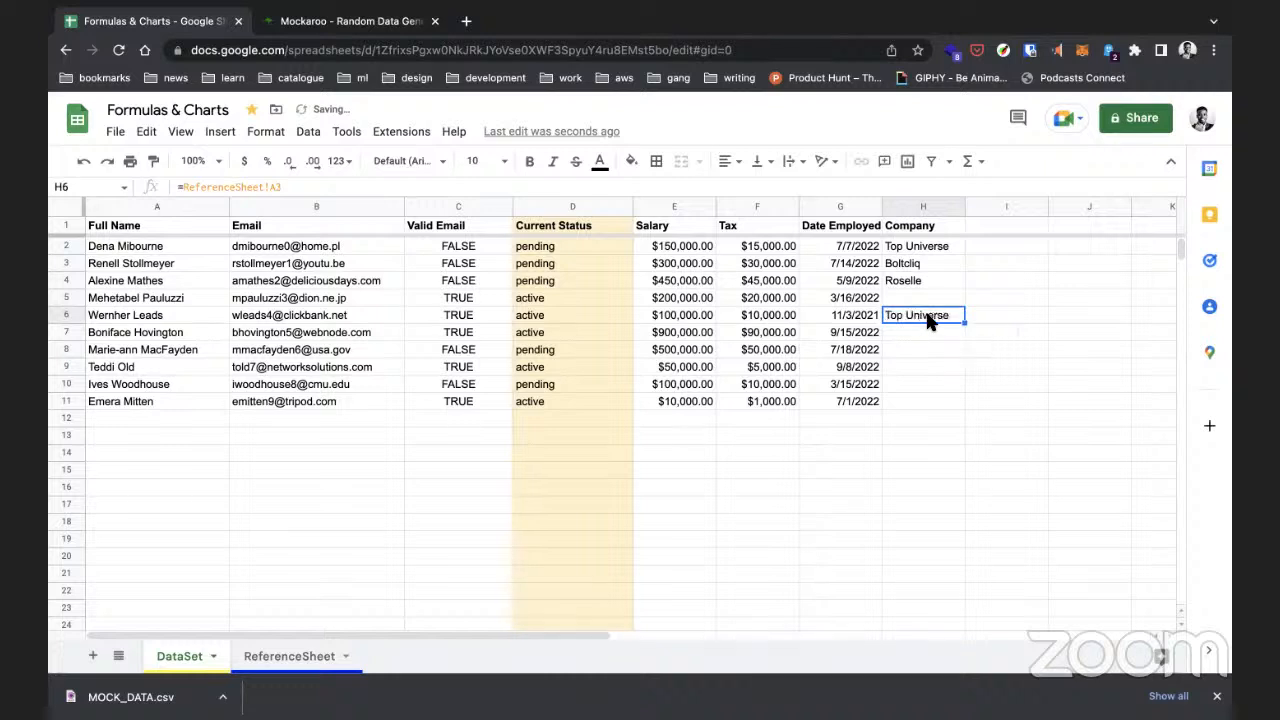
Step: Make Company cell H5 reference Top Universe and H7 reference Roselle from ReferenceSheet
{"action": "left_click", "coordinate": [925, 290]}
{"action": "type", "text": "Top Universe"}
{"action": "left_click", "coordinate": [926, 334]}
{"action": "type", "text": "Roselle"}
{"action": "left_click", "coordinate": [921, 350]}
{"action": "key", "text": "ctrl+v"}
{"action": "left_click", "coordinate": [918, 367]}
{"action": "key", "text": "ctrl+v"}
{"action": "left_click", "coordinate": [920, 385]}
{"action": "type", "text": "=ReferenceSheet!A10"}
{"action": "left_click", "coordinate": [919, 401]}
{"action": "type", "text": "=ReferenceSheet!A11"}
Step: Edit the formulas in H8 through H11 to reference Top Universe, Boltcliq, Roselle and Top Universe on ReferenceSheet
{"action": "double_click", "coordinate": [921, 349]}
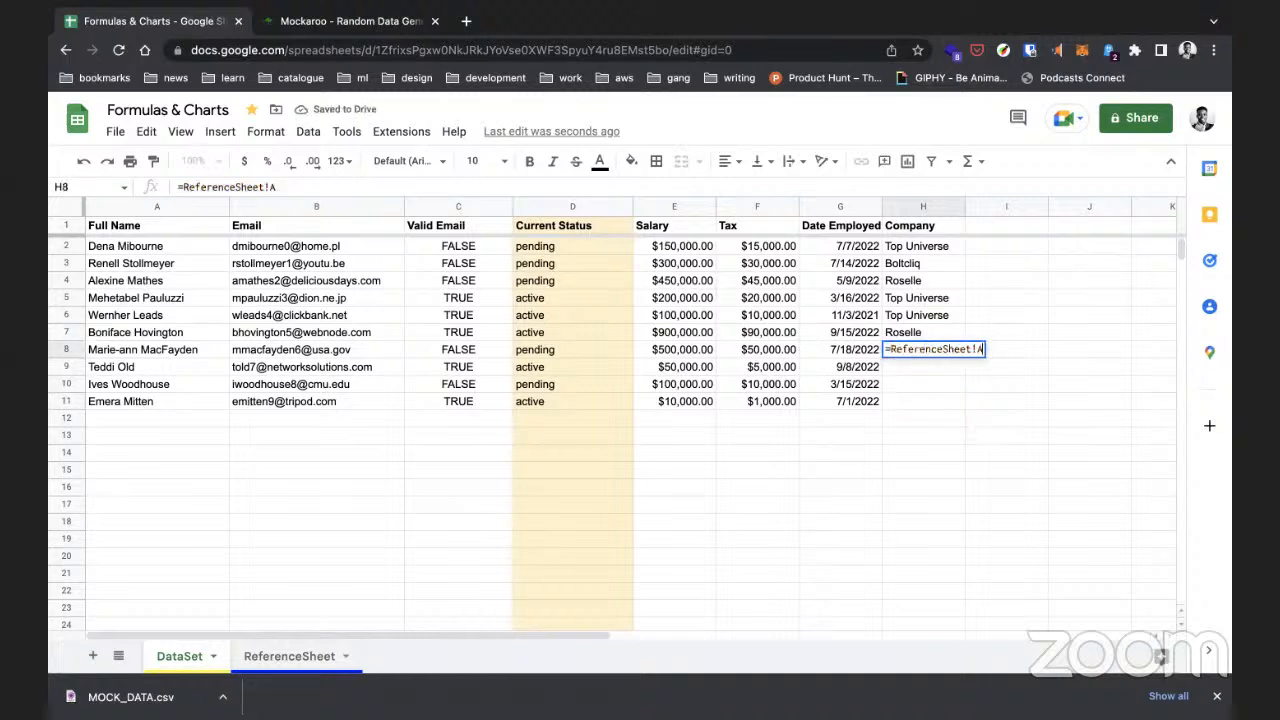
{"action": "key", "text": "Return"}
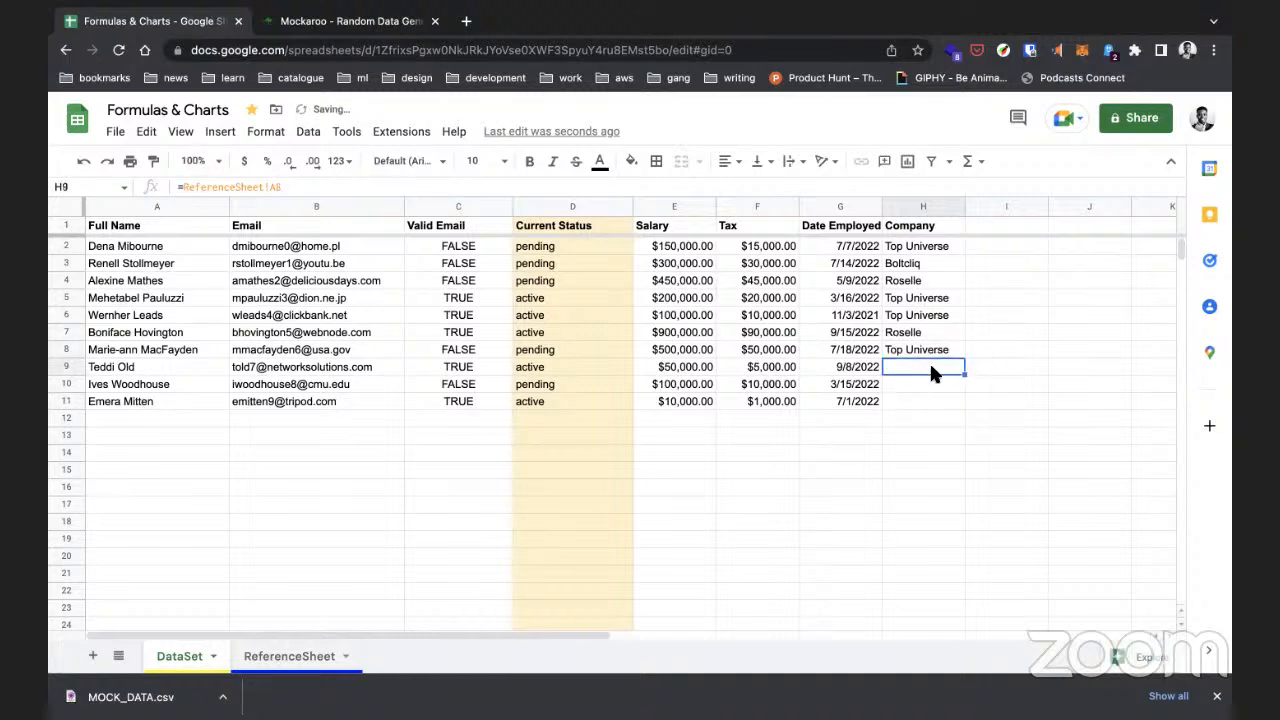
{"action": "double_click", "coordinate": [929, 369]}
{"action": "key", "text": "Return"}
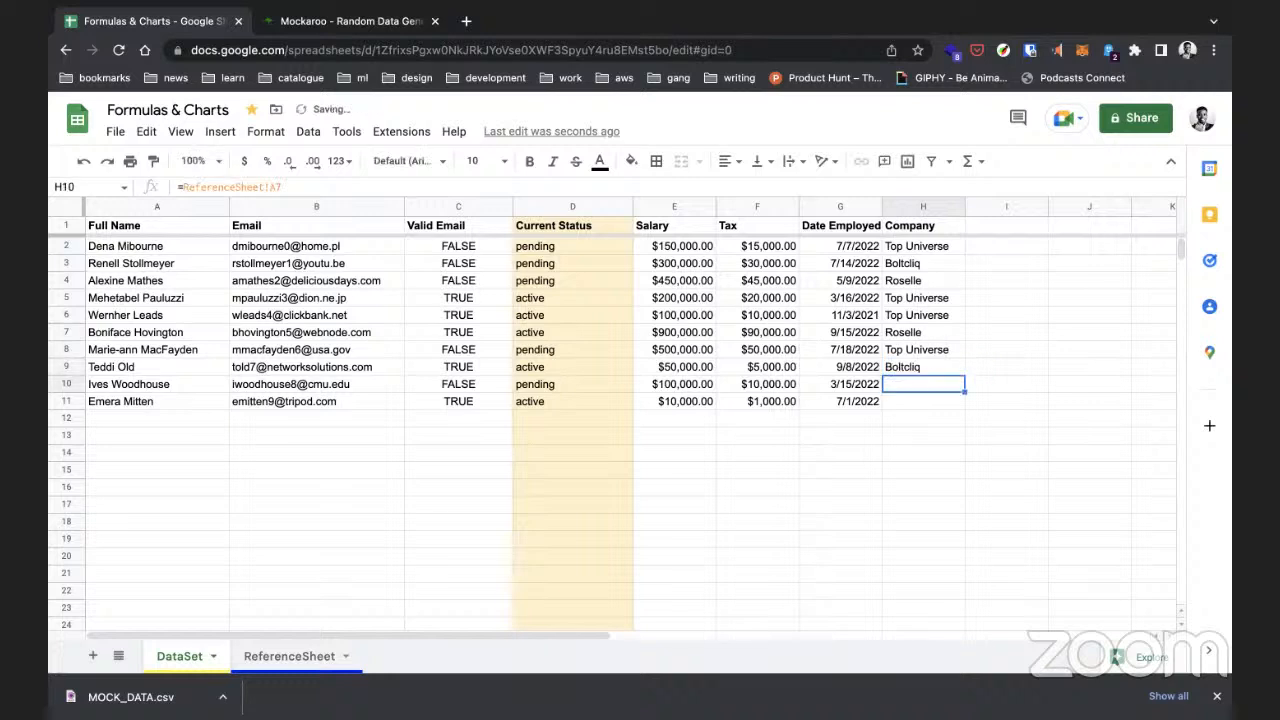
{"action": "double_click", "coordinate": [920, 384]}
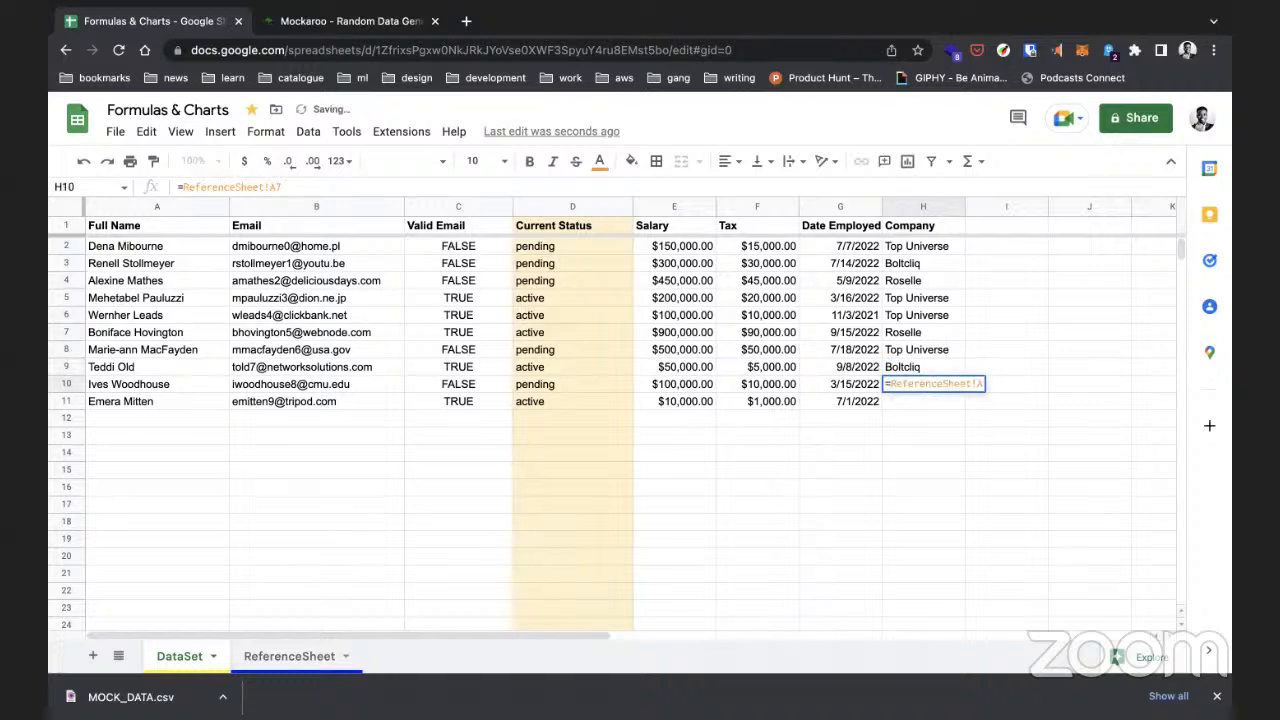
{"action": "key", "text": "Return"}
{"action": "double_click", "coordinate": [903, 400]}
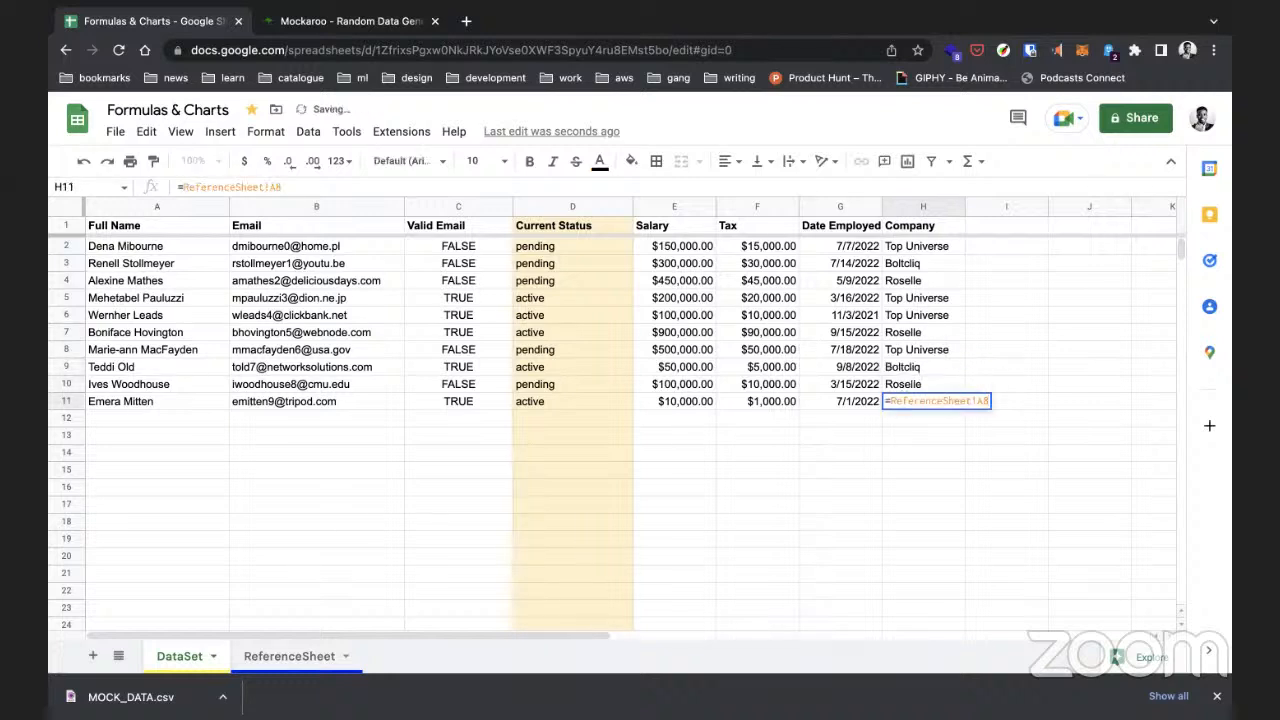
{"action": "key", "text": "Return"}
{"action": "key", "text": "Down"}
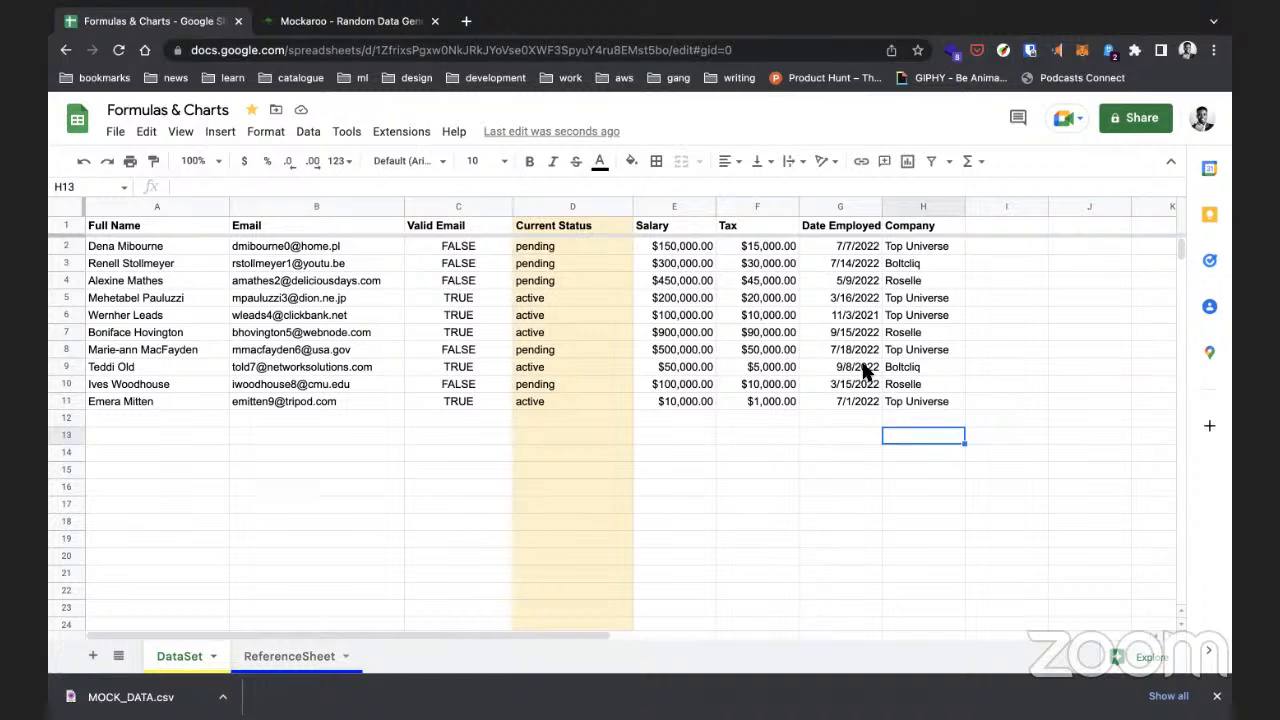
Step: Examine the equals sign, sheet name and cell address that make up H2's reference formula
{"action": "left_click", "coordinate": [920, 248]}
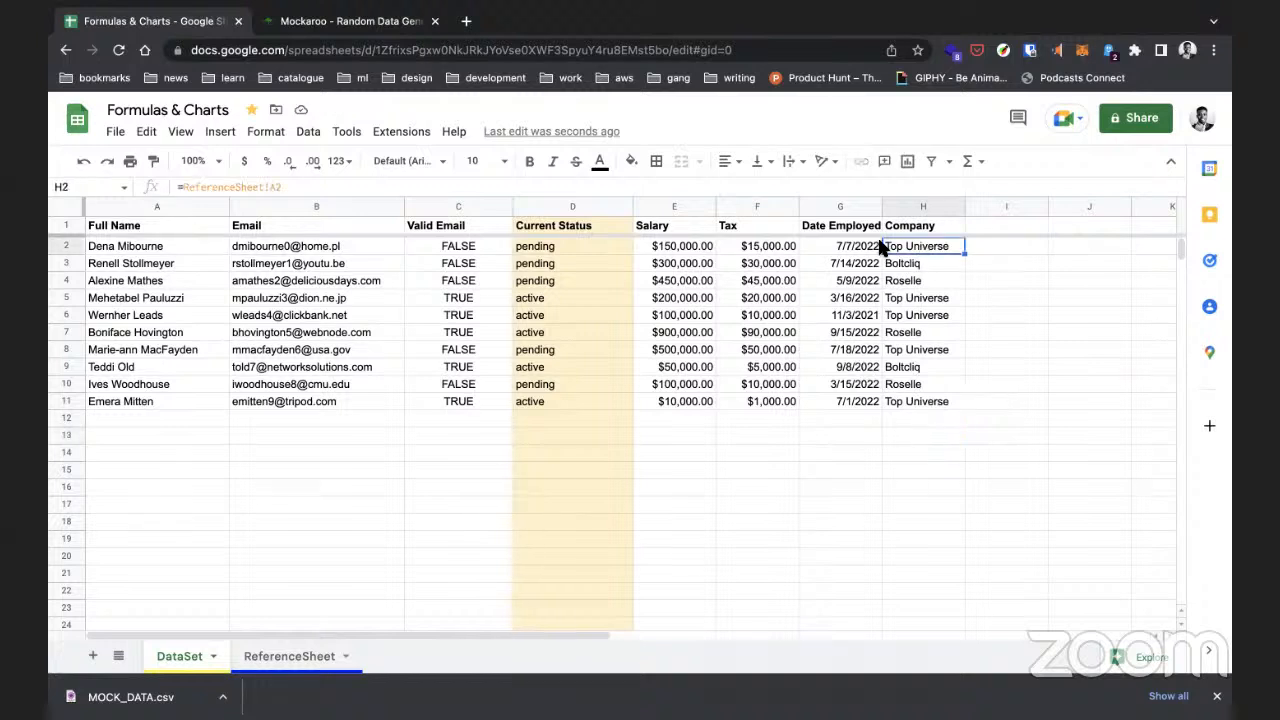
{"action": "left_click", "coordinate": [182, 188]}
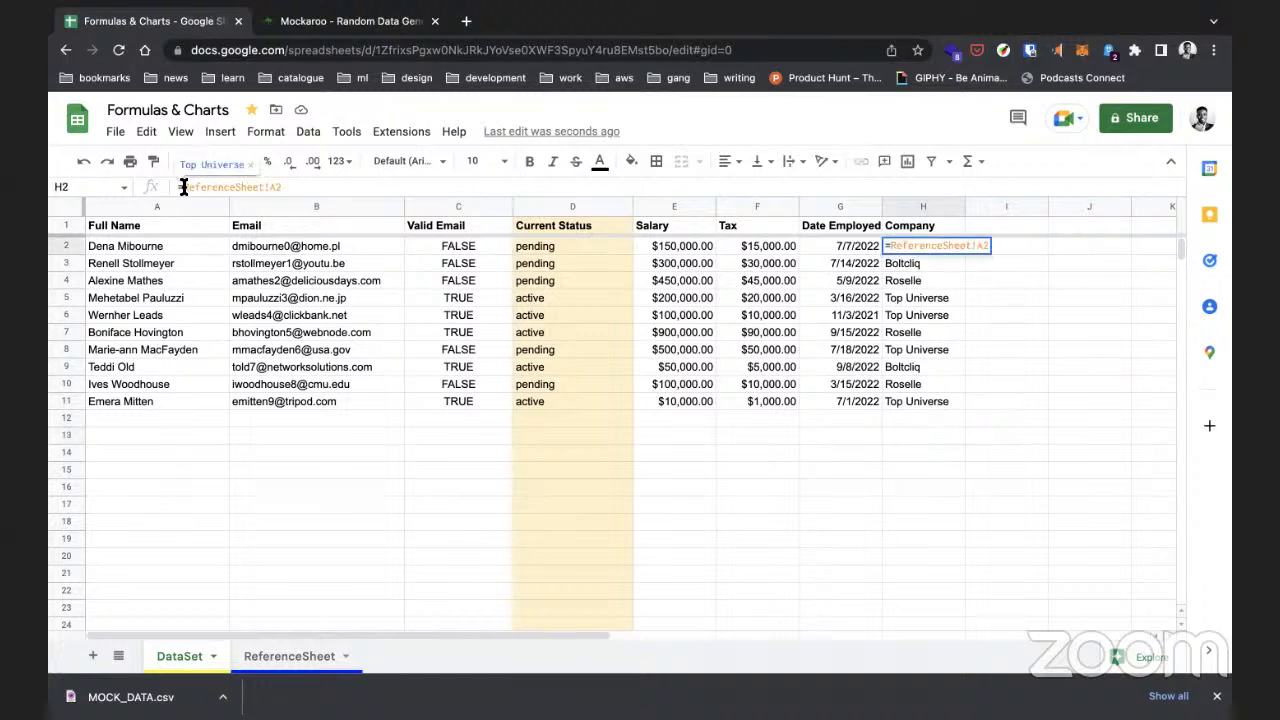
{"action": "double_click", "coordinate": [199, 188]}
{"action": "double_click", "coordinate": [216, 188]}
{"action": "left_click", "coordinate": [286, 188]}
{"action": "left_click", "coordinate": [313, 604]}
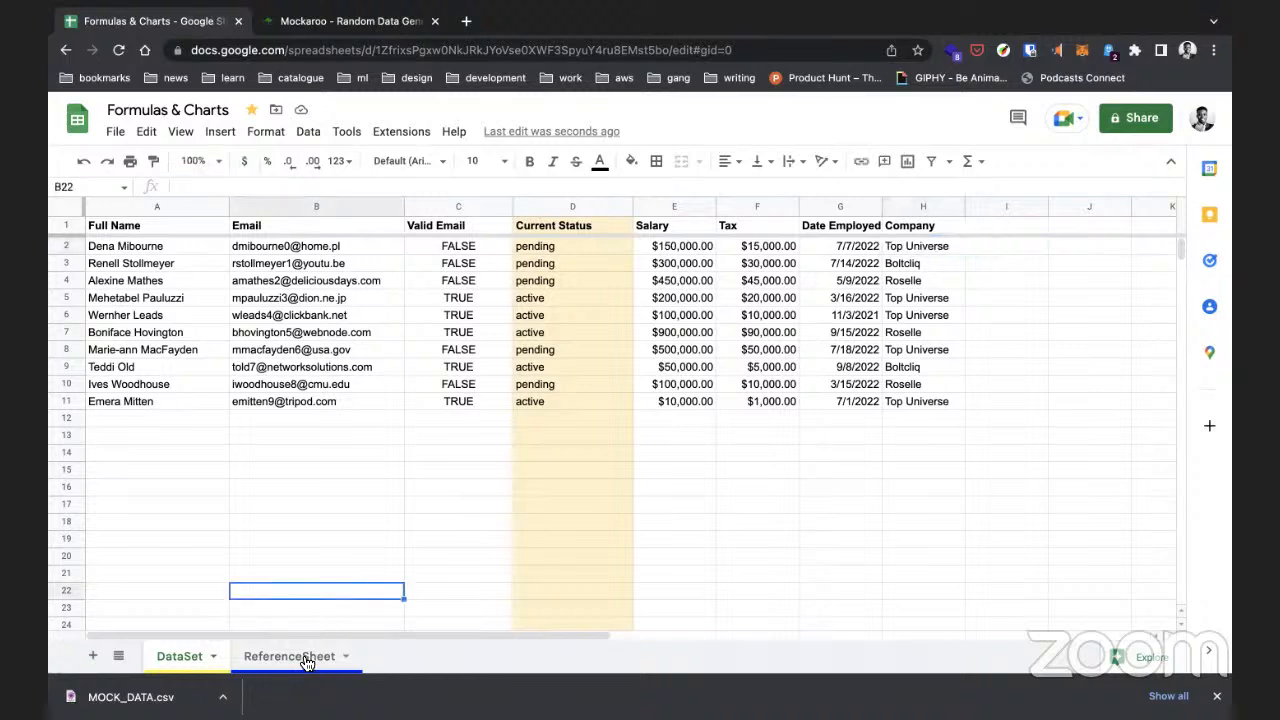
Step: Rename ReferenceSheet to Reference Sheet, with a space between the two words
{"action": "left_click", "coordinate": [306, 656]}
{"action": "right_click", "coordinate": [306, 655]}
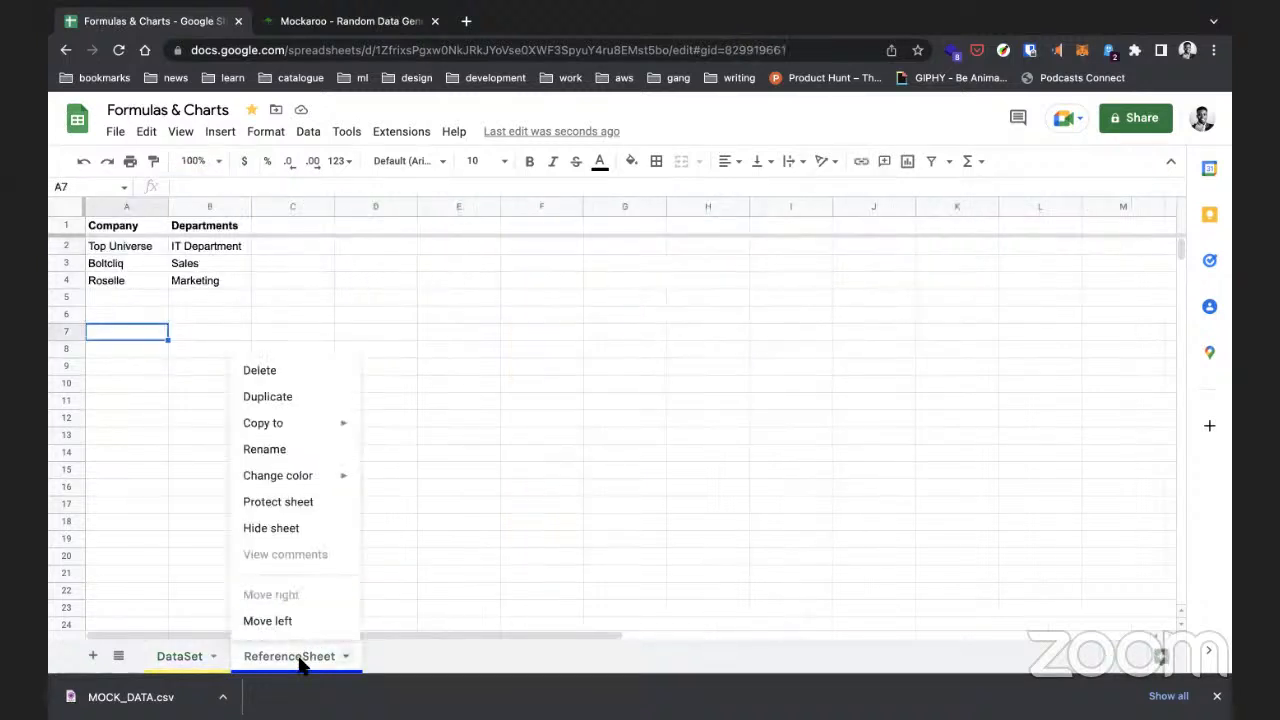
{"action": "left_click", "coordinate": [289, 450]}
{"action": "left_click", "coordinate": [301, 656]}
{"action": "key", "text": "Return"}
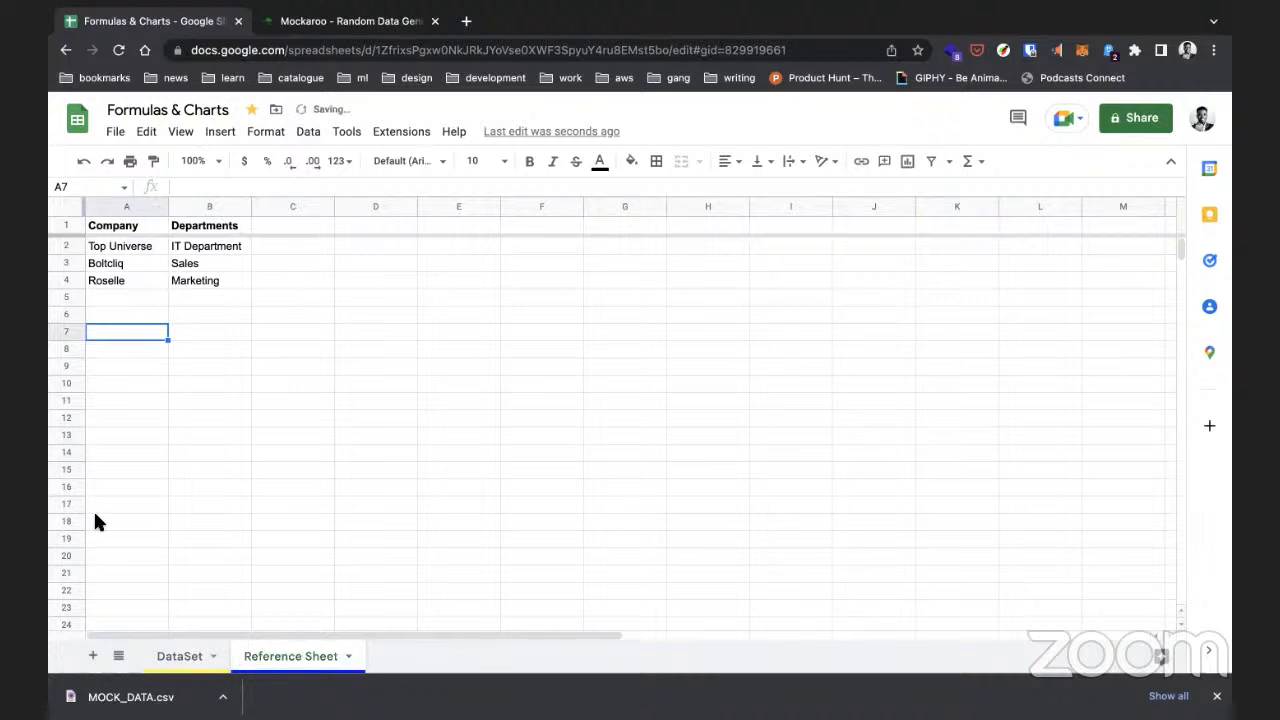
Step: Try H2's formula on DataSet without quotation marks around the sheet name, as =Reference Sheet!A2
{"action": "left_click", "coordinate": [177, 655]}
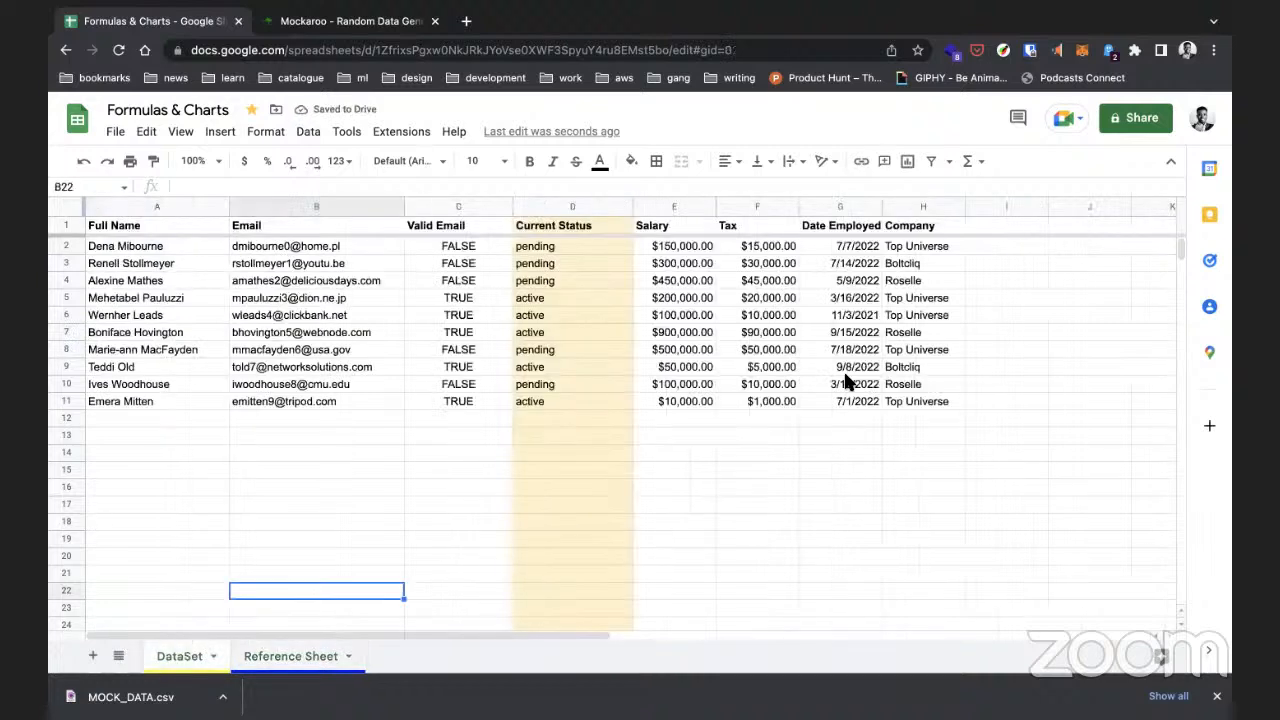
{"action": "left_click", "coordinate": [932, 250]}
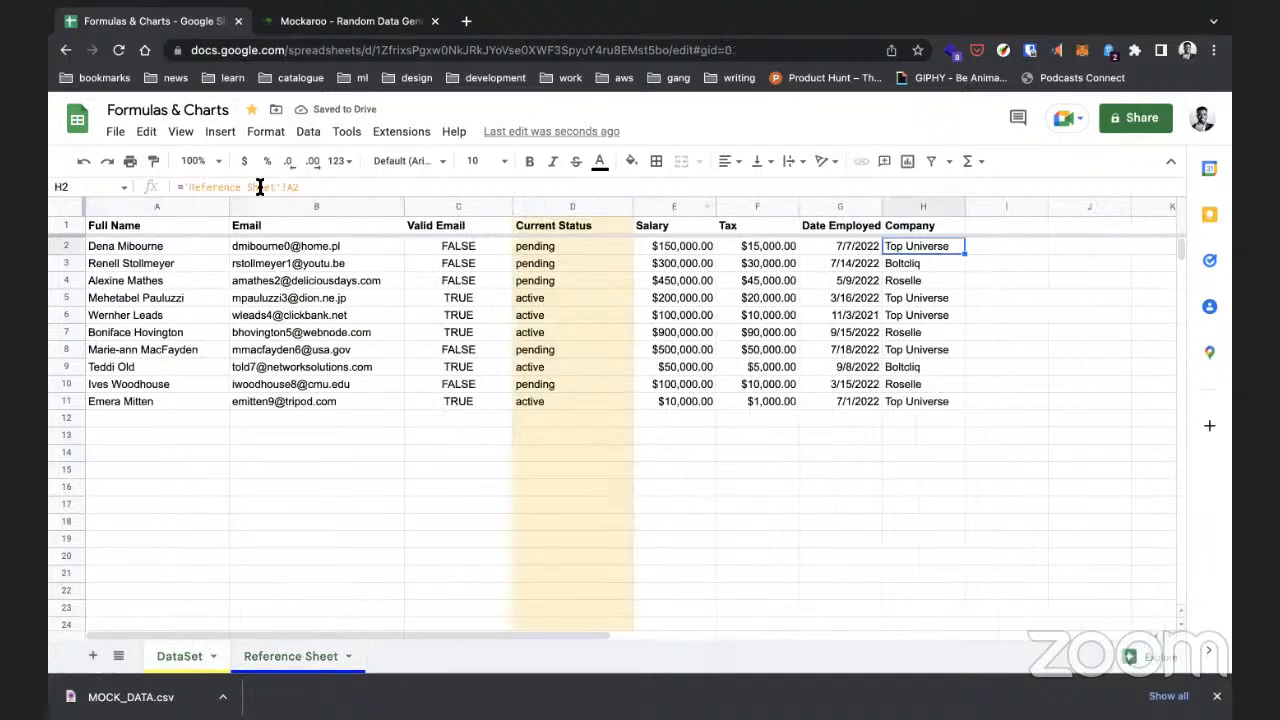
{"action": "left_click", "coordinate": [186, 187]}
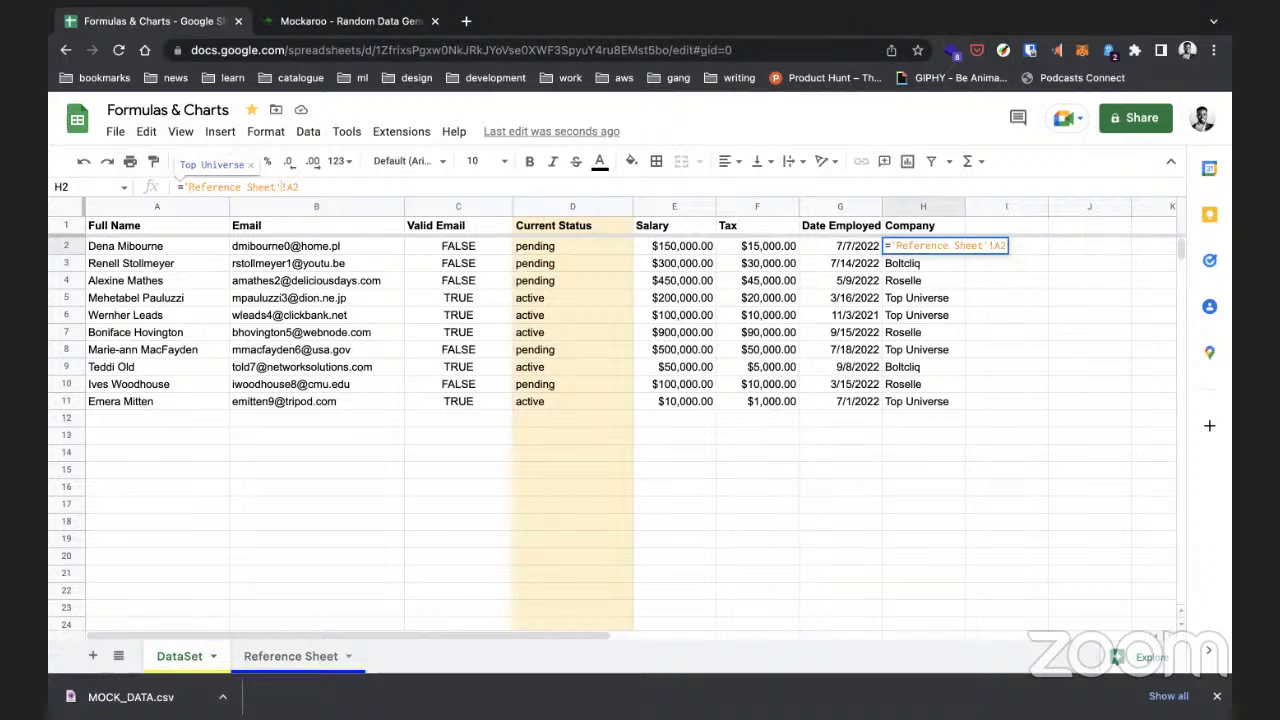
{"action": "left_click", "coordinate": [191, 186]}
{"action": "key", "text": "BackSpace"}
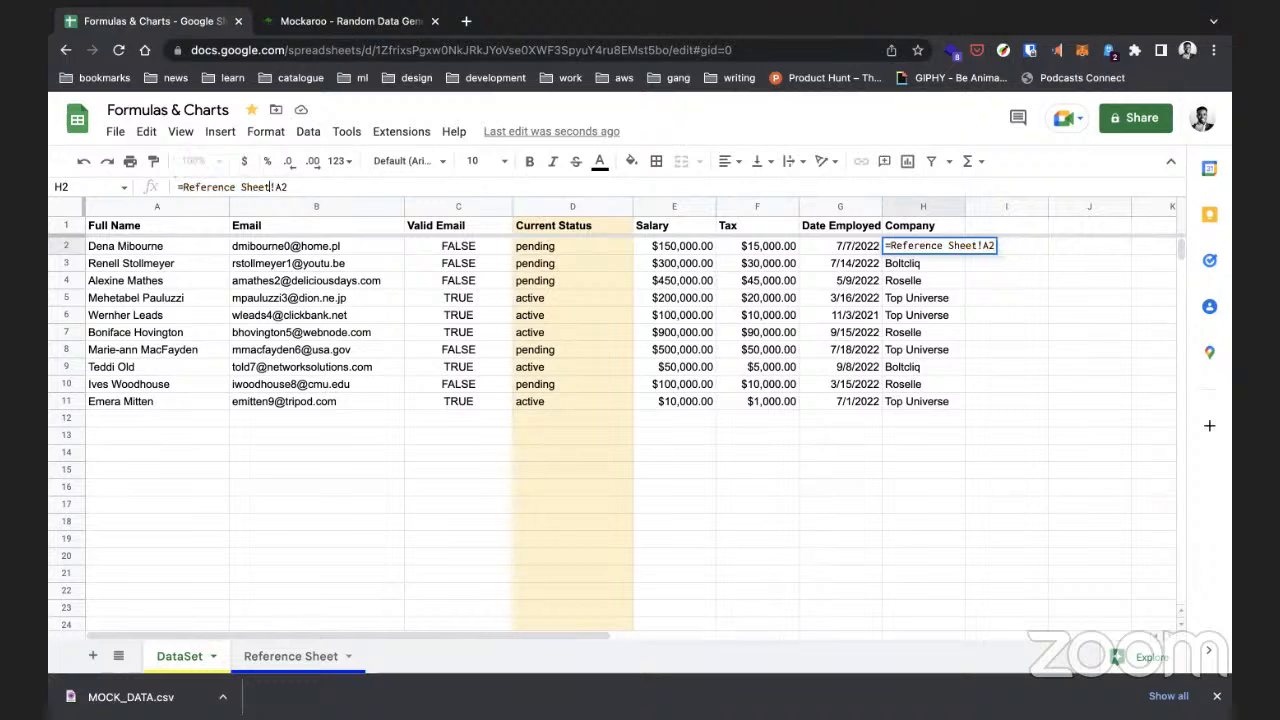
{"action": "key", "text": "Return"}
Step: Restore the single quotation marks around the sheet name in H2's formula, making it ='Reference Sheet'!A2
{"action": "left_click", "coordinate": [902, 248]}
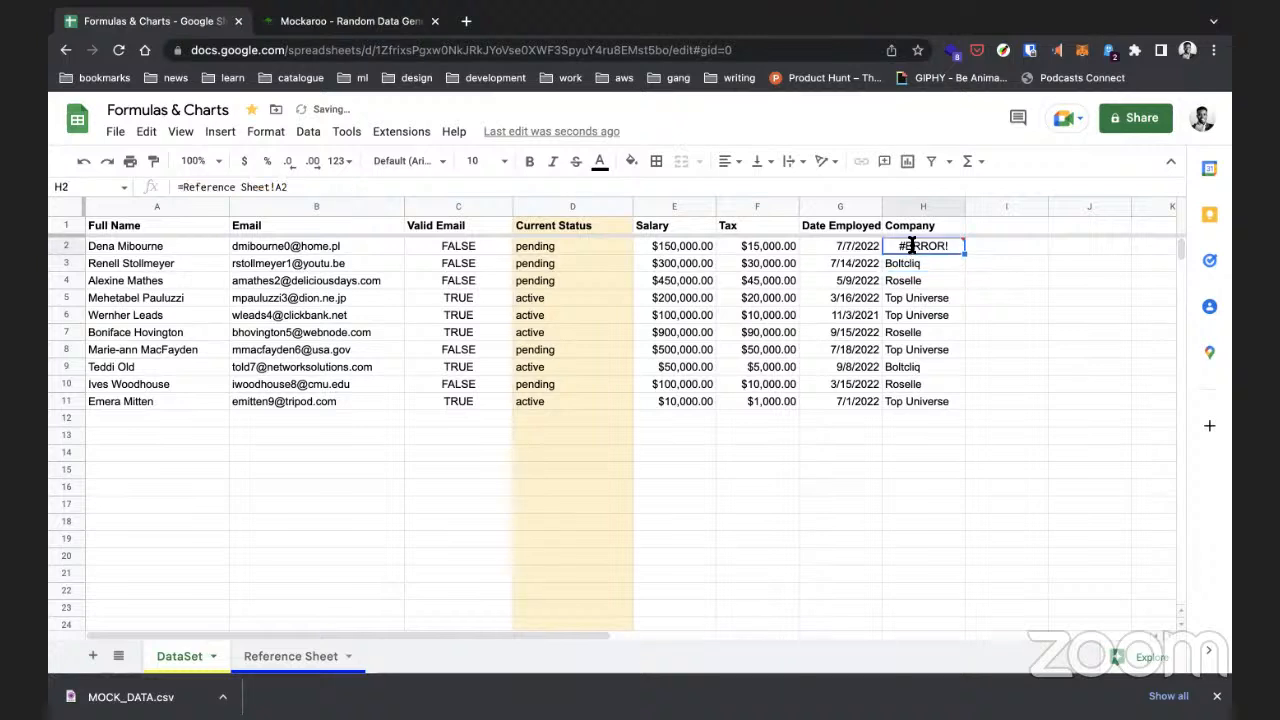
{"action": "double_click", "coordinate": [895, 246]}
{"action": "type", "text": "'"}
{"action": "left_click", "coordinate": [984, 246]}
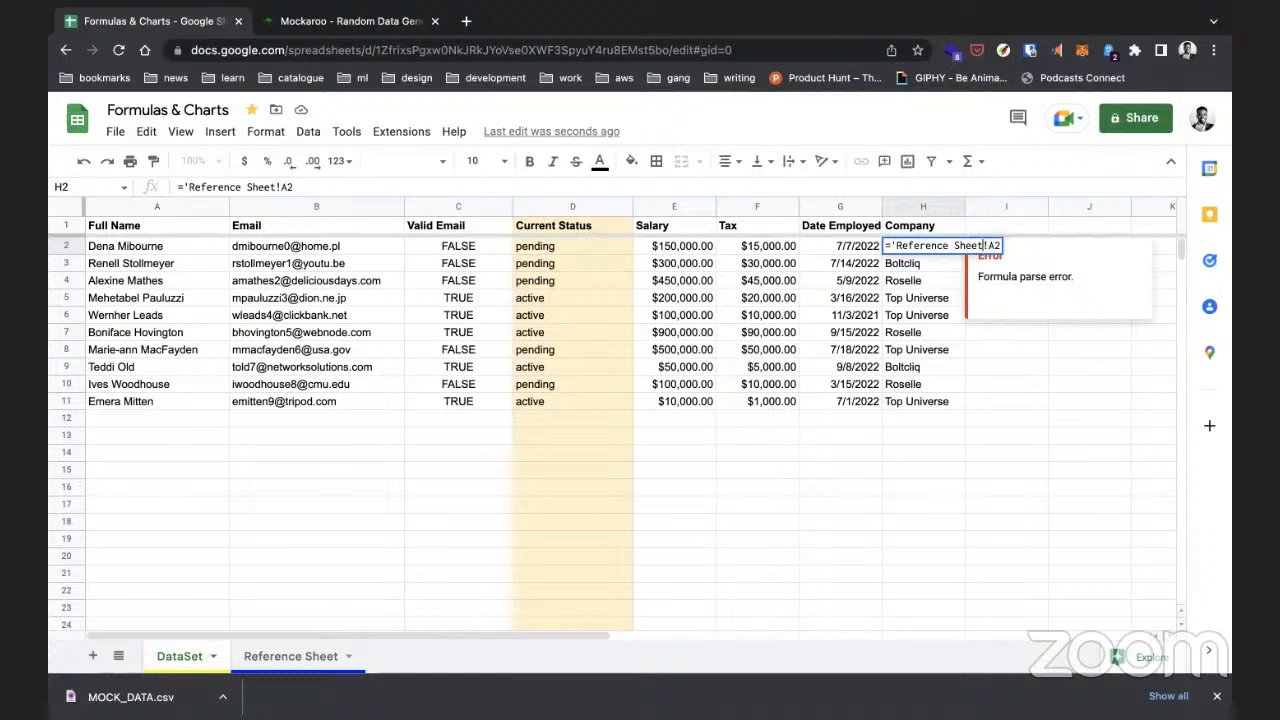
{"action": "type", "text": "'"}
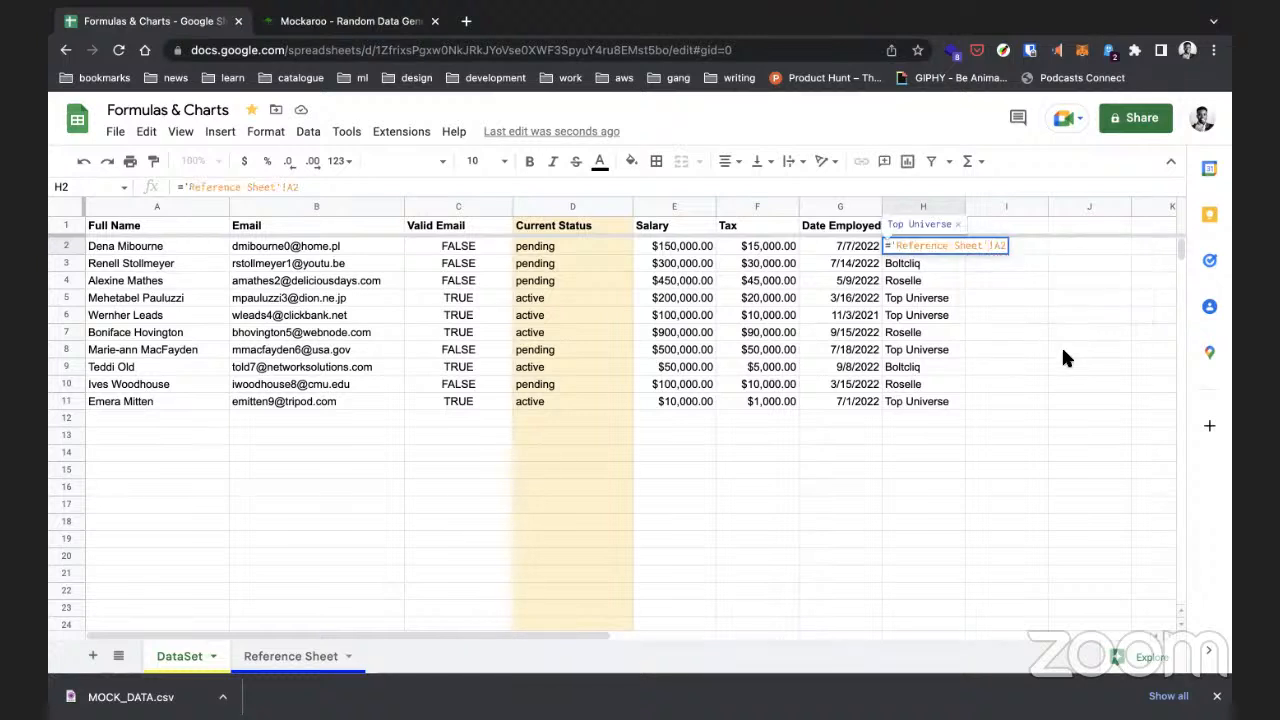
{"action": "key", "text": "Return"}
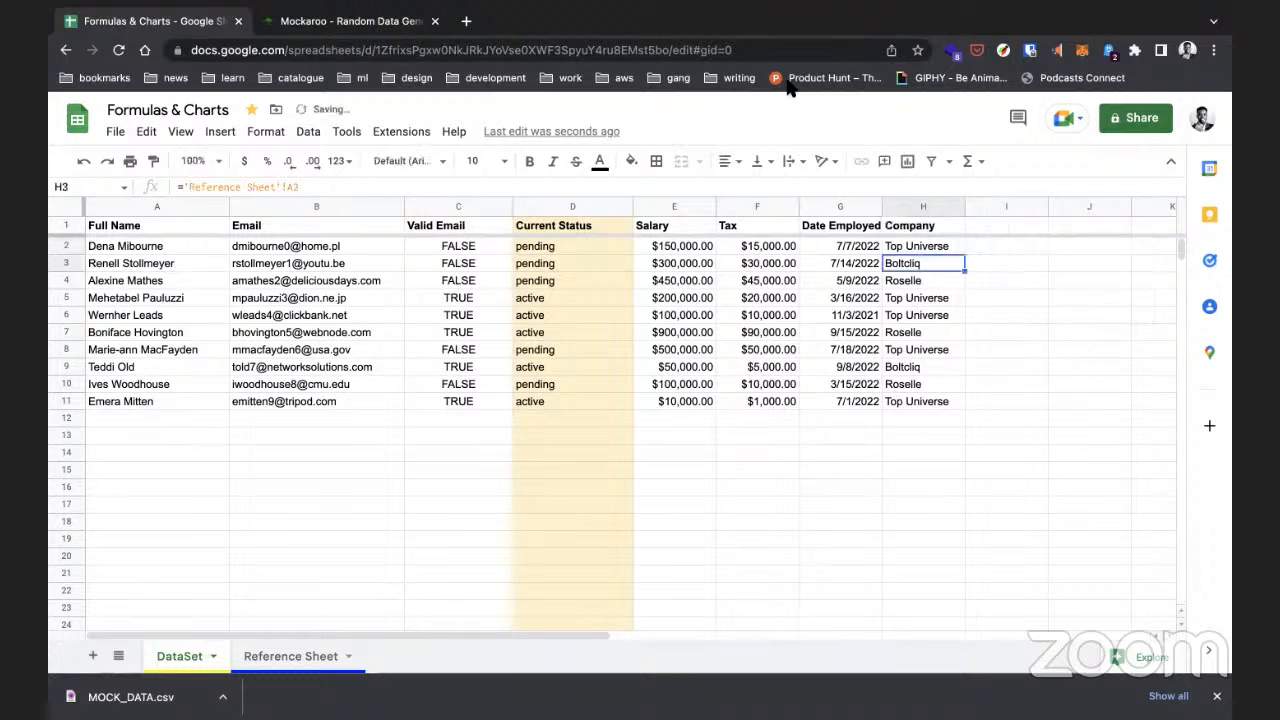
Step: Rename Reference Sheet to ReferenceSheet by removing the space, and return to the DataSet sheet
{"action": "right_click", "coordinate": [305, 658]}
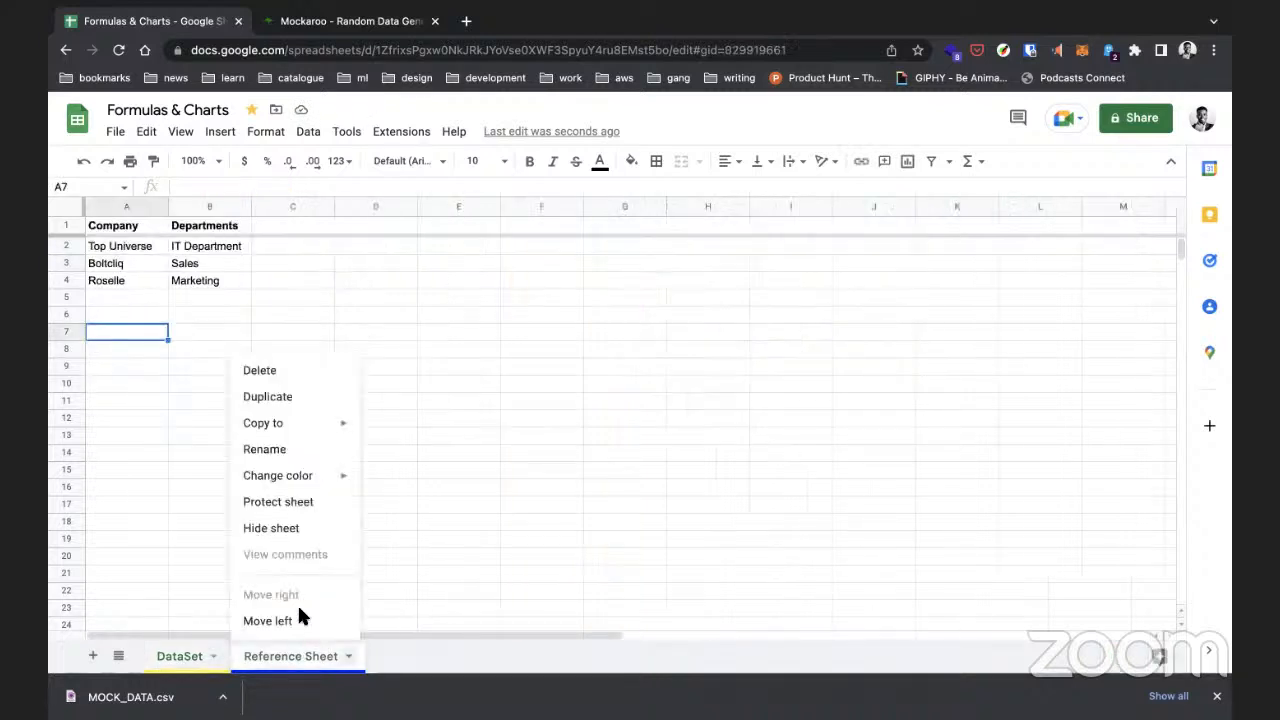
{"action": "left_click", "coordinate": [286, 450]}
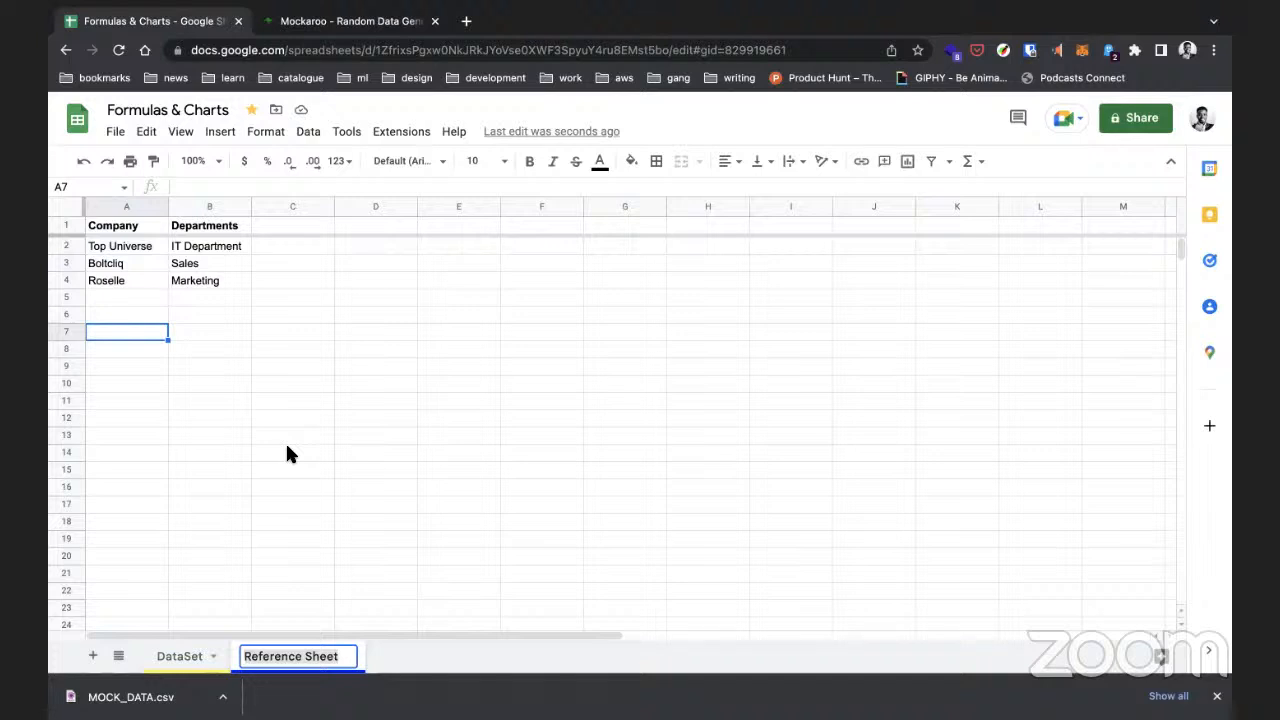
{"action": "left_click", "coordinate": [305, 656]}
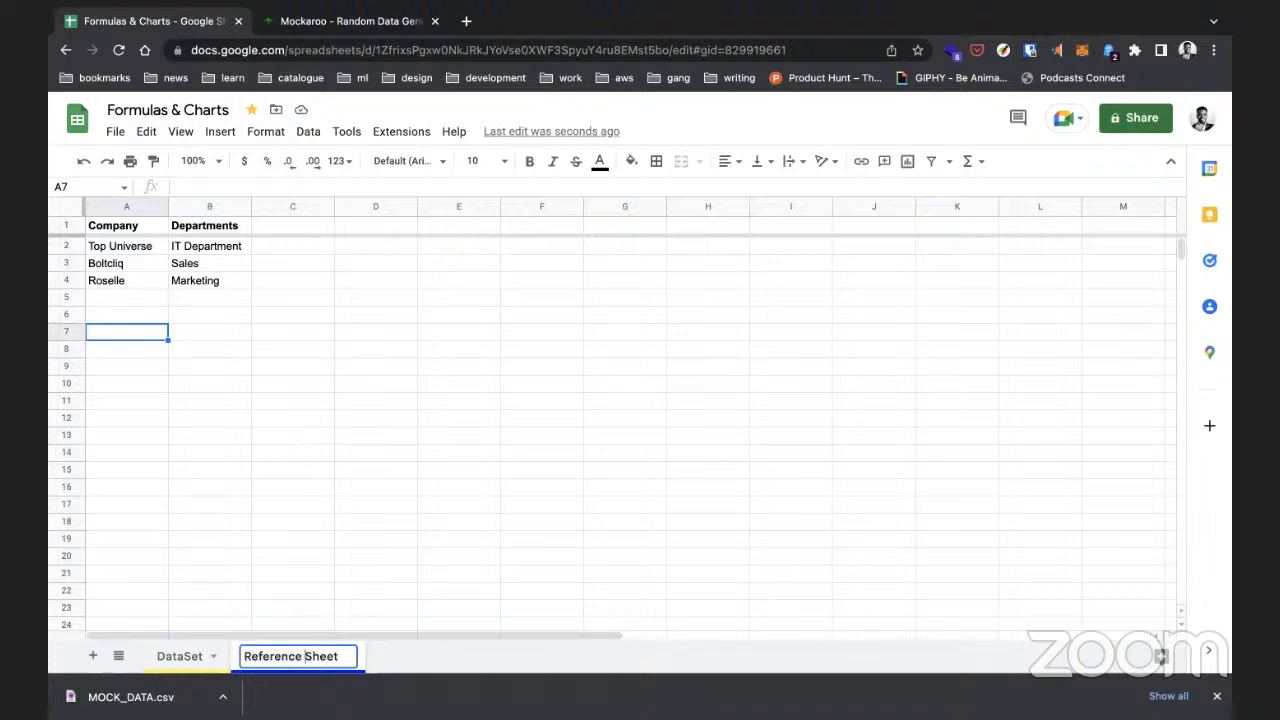
{"action": "key", "text": "BackSpace"}
{"action": "key", "text": "Return"}
{"action": "left_click", "coordinate": [191, 658]}
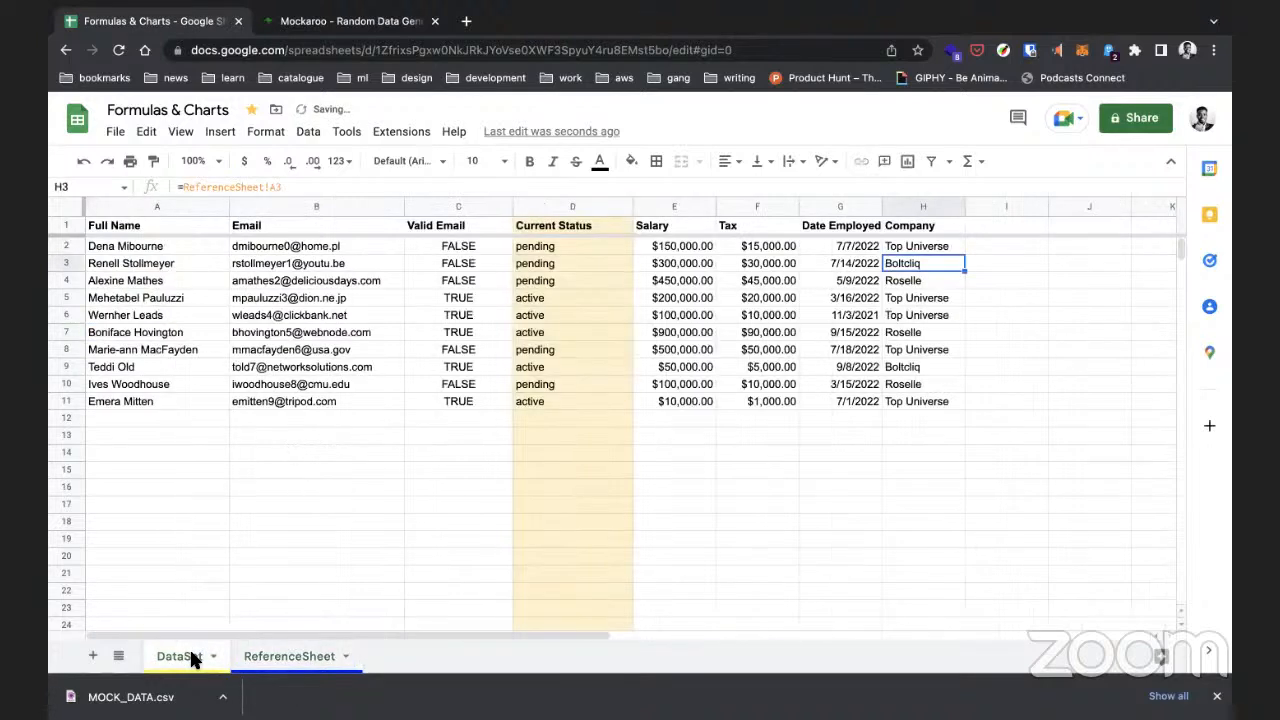
Step: Enter the formula =COUNT("100,000", E2:E11) in cell C15 of DataSet
{"action": "left_click", "coordinate": [849, 470]}
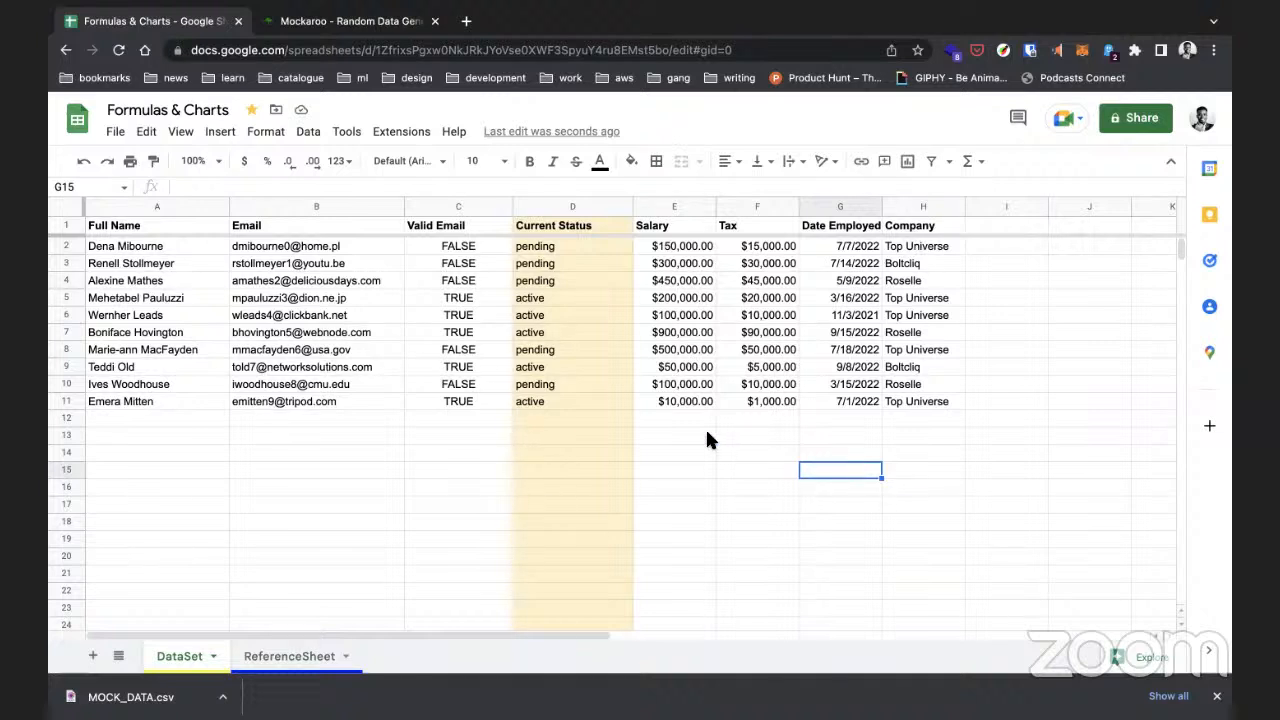
{"action": "left_click", "coordinate": [418, 470]}
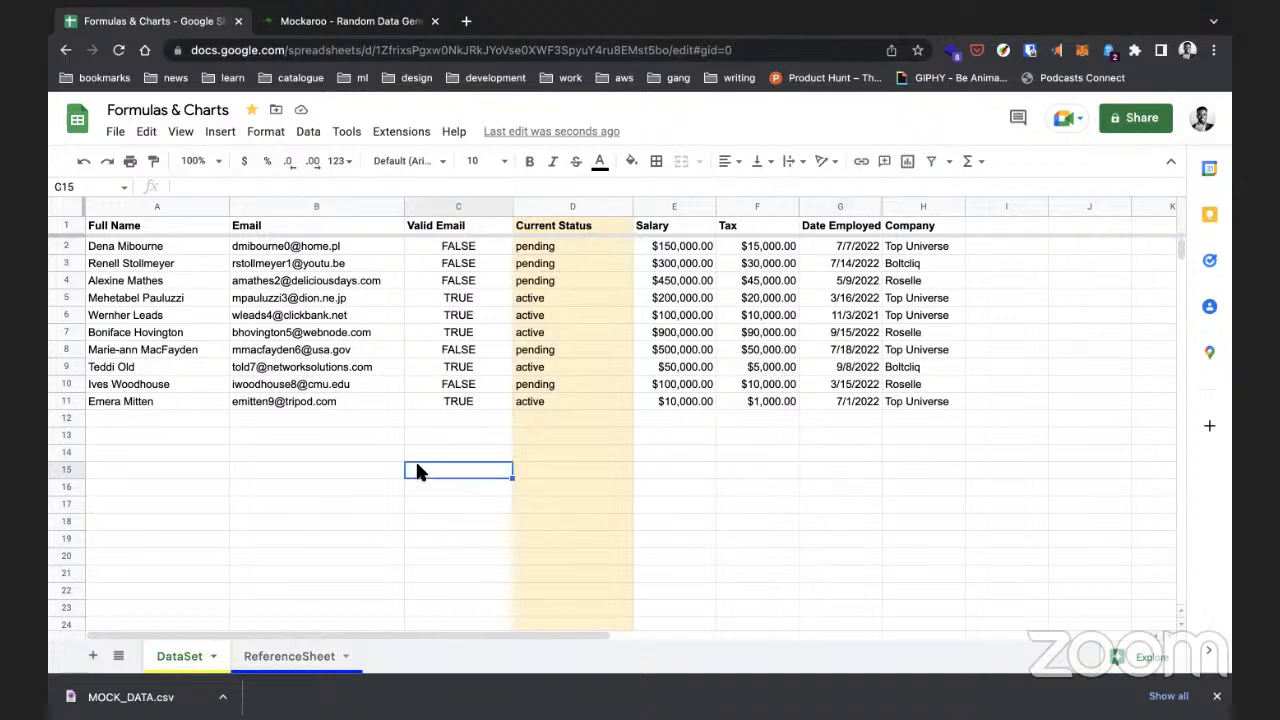
{"action": "type", "text": "="}
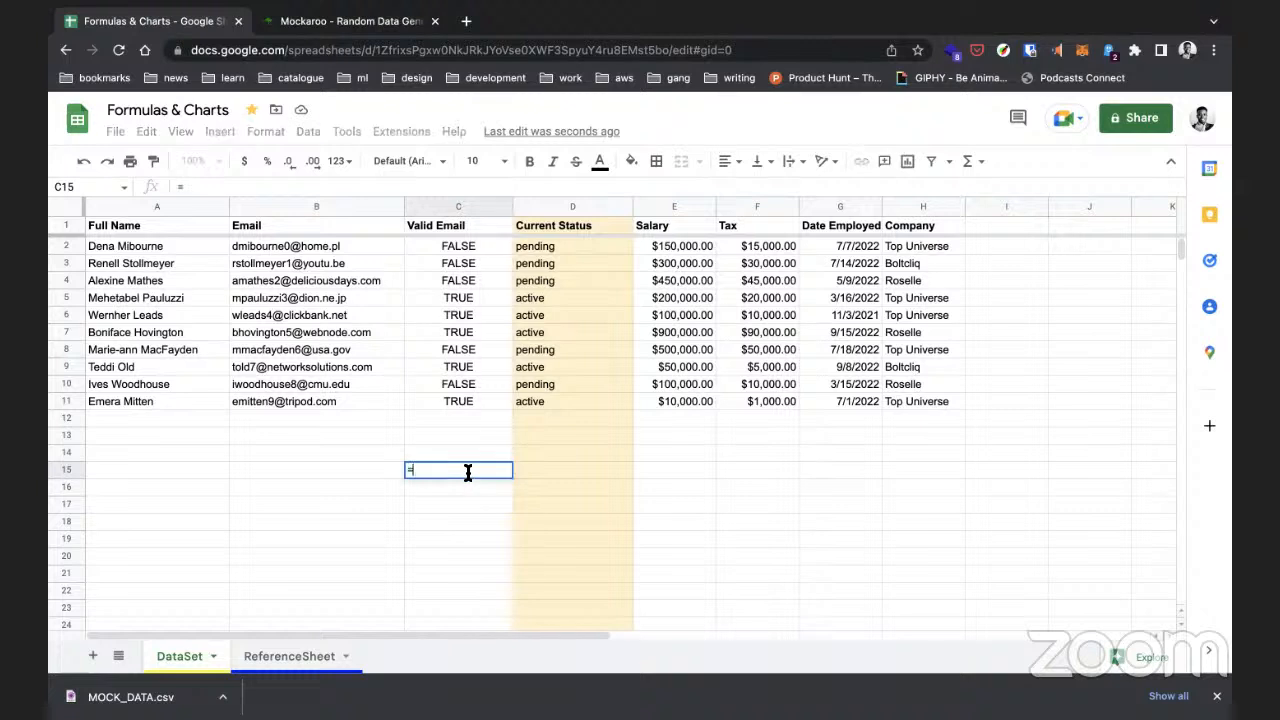
{"action": "type", "text": "COUNT"}
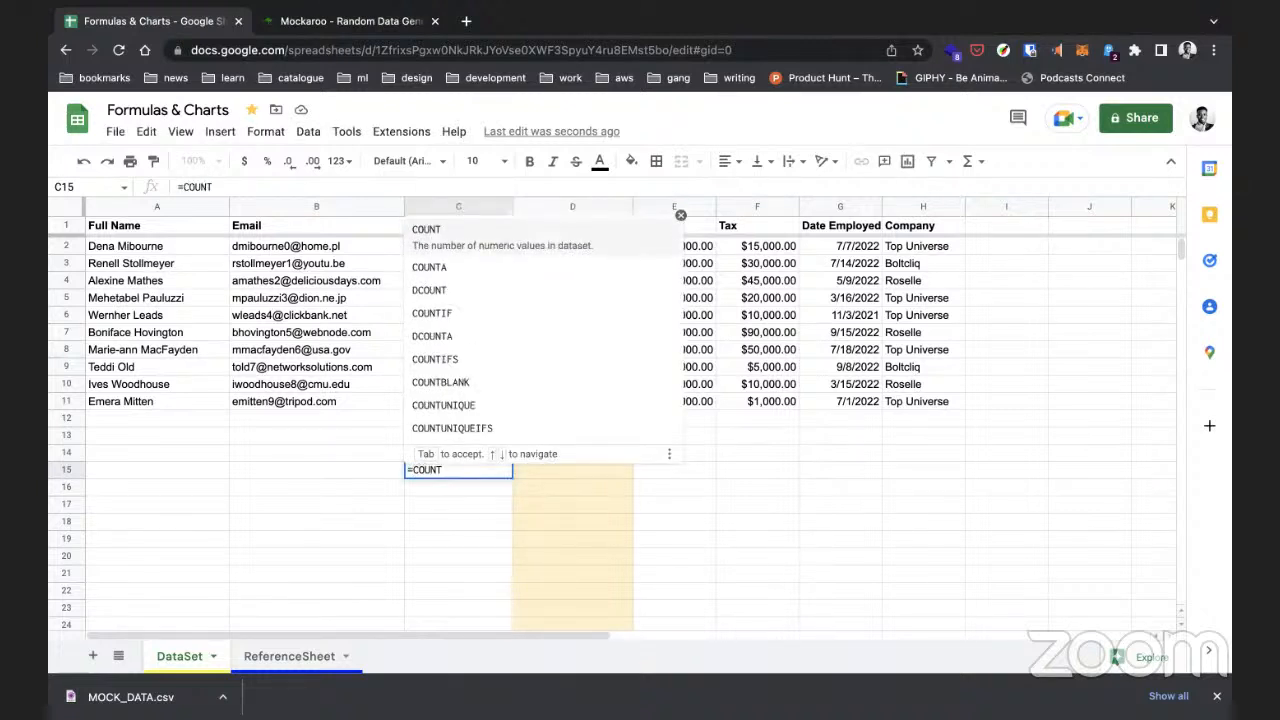
{"action": "type", "text": "("}
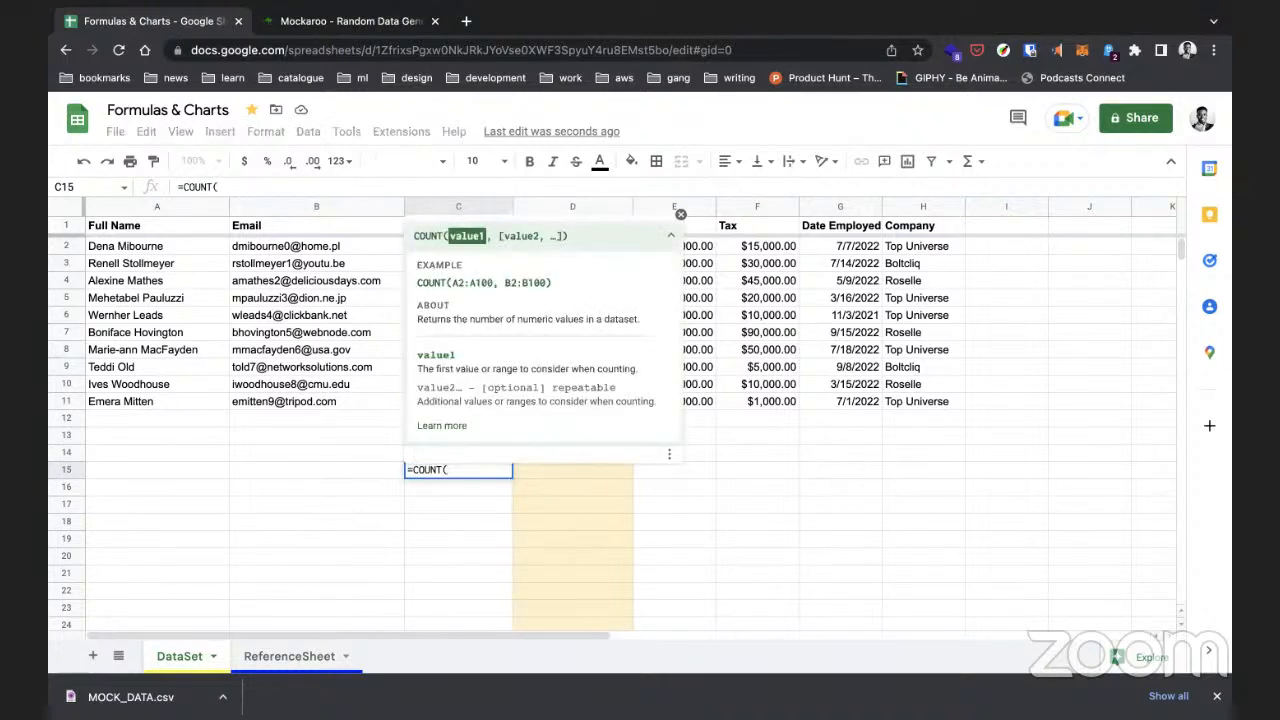
{"action": "type", "text": "\""}
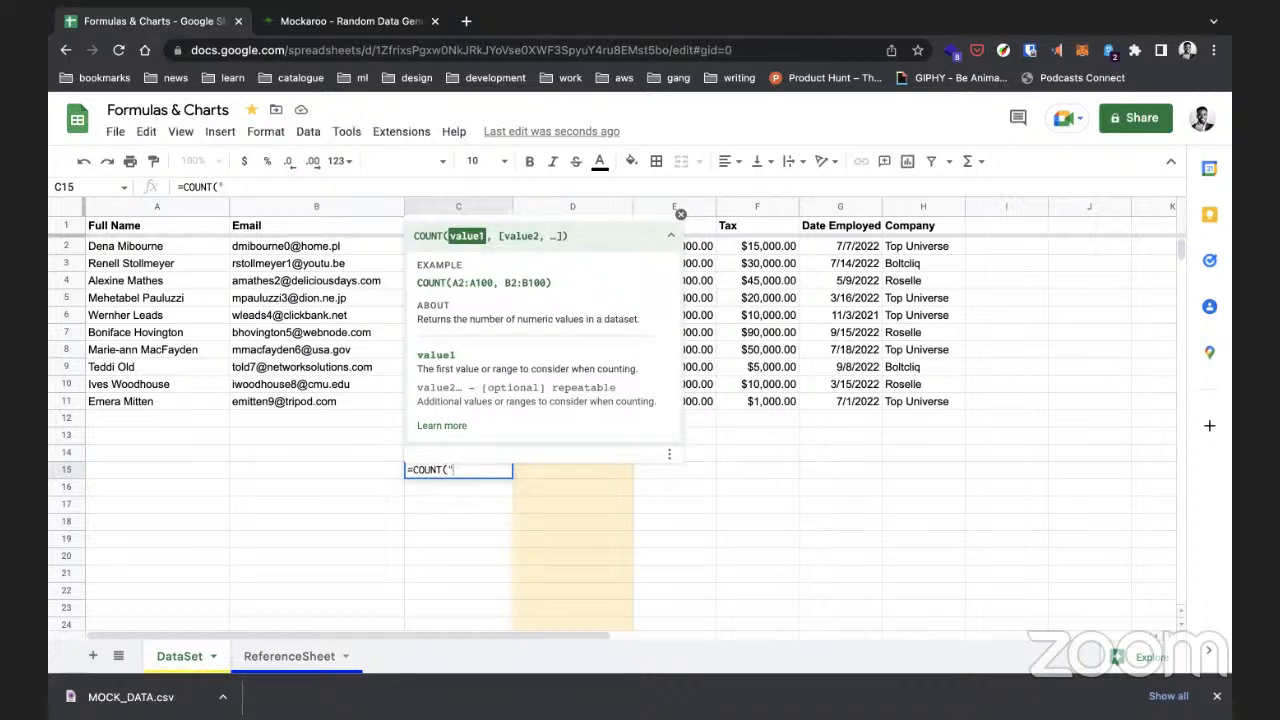
{"action": "left_click", "coordinate": [679, 216]}
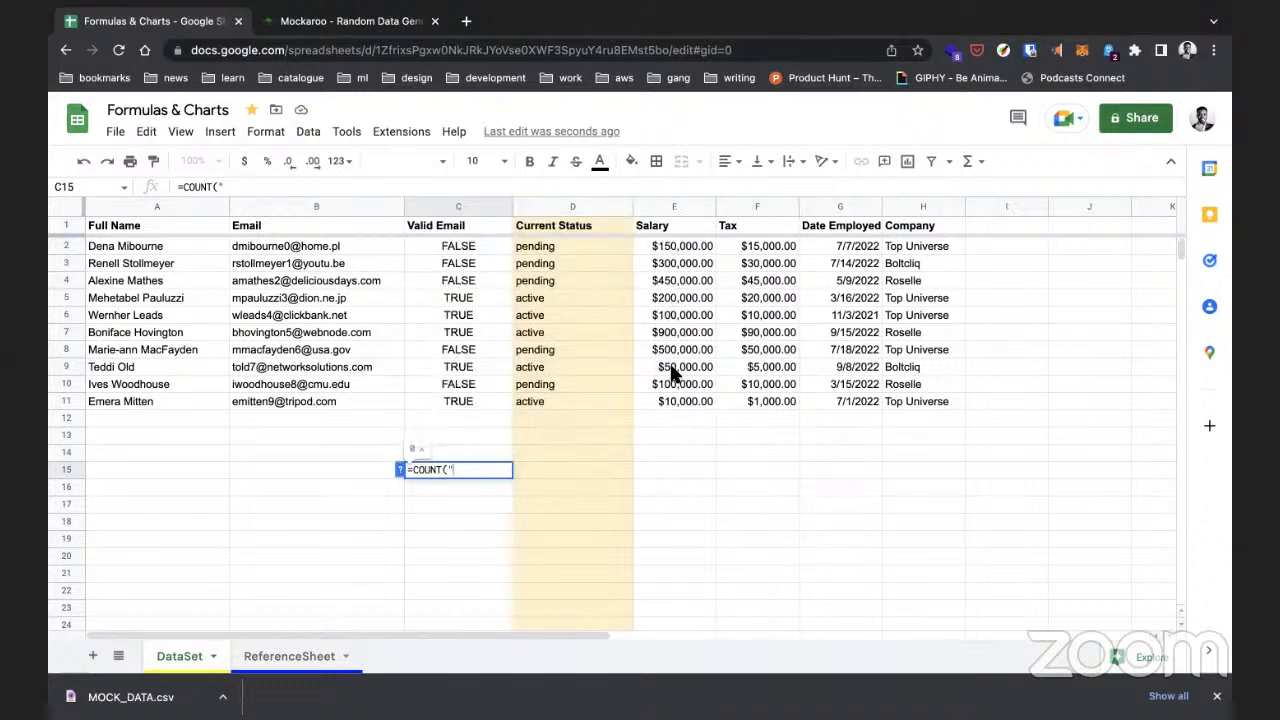
{"action": "type", "text": "100,000\","}
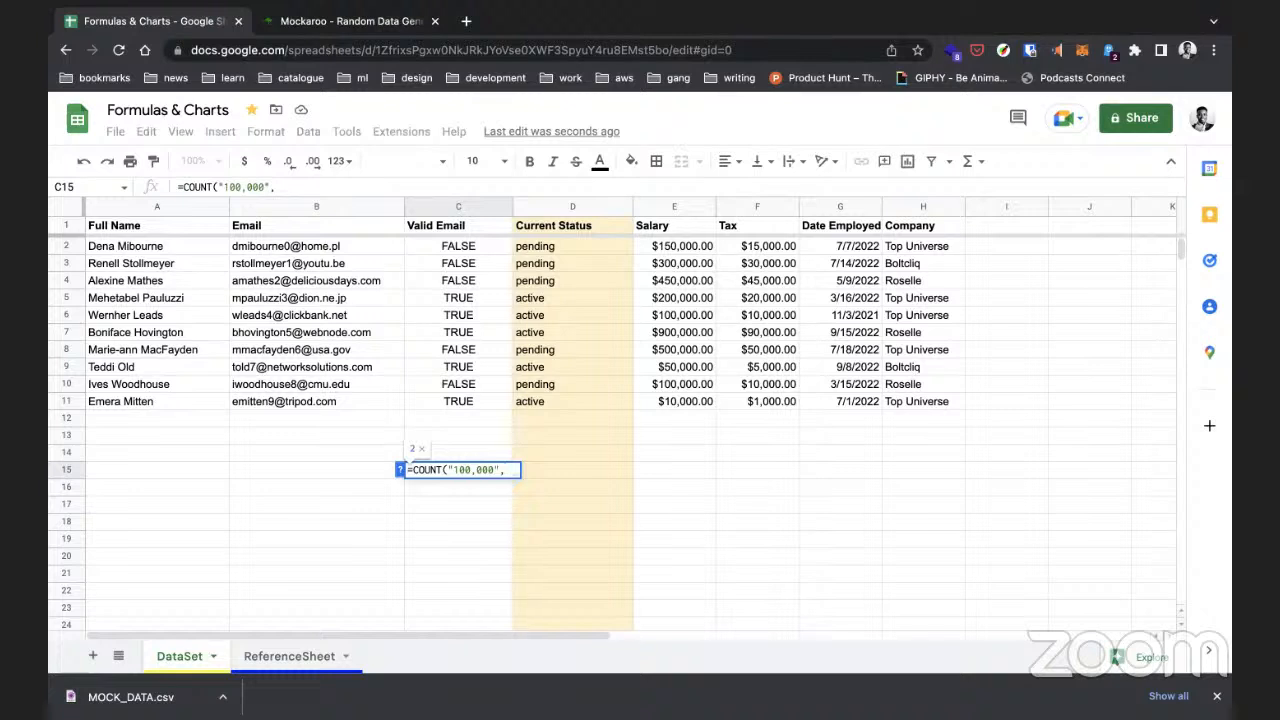
{"action": "type", "text": " E2"}
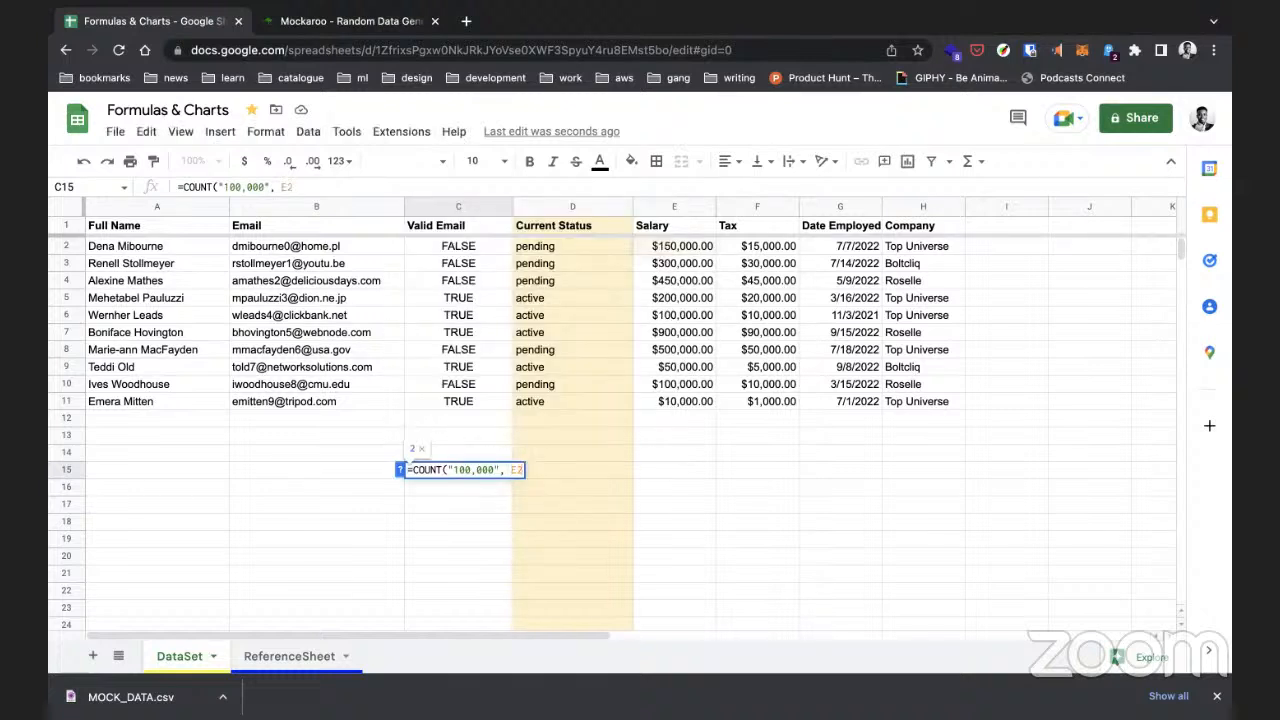
{"action": "type", "text": ":E11"}
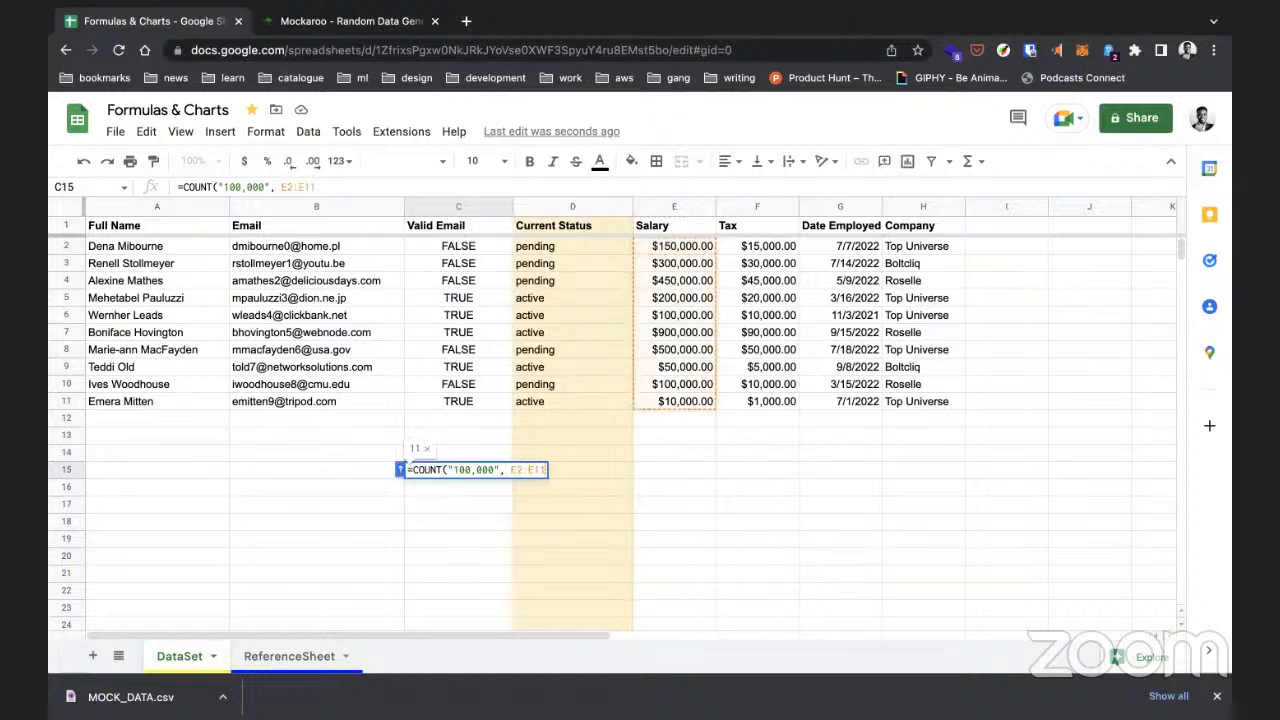
{"action": "type", "text": ")"}
{"action": "key", "text": "Return"}
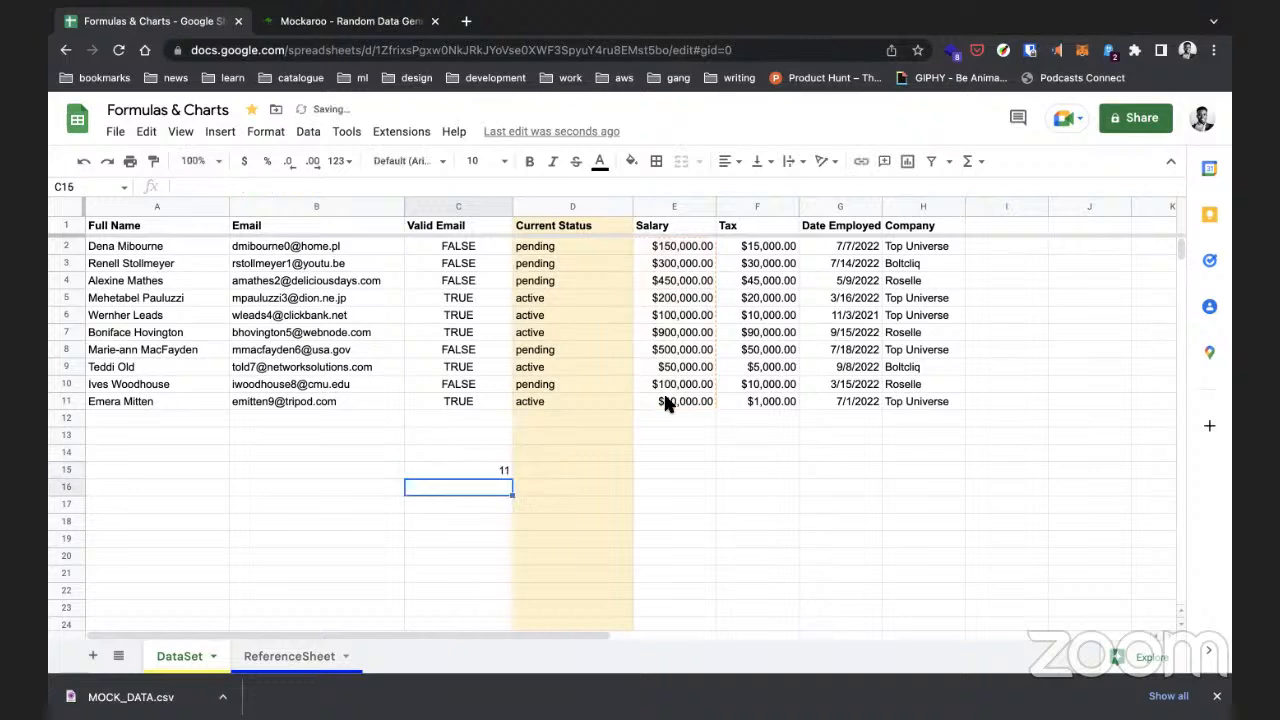
Step: Remove the quotation marks around 100,000 in C15's COUNT formula
{"action": "left_click", "coordinate": [481, 470]}
{"action": "double_click", "coordinate": [472, 470]}
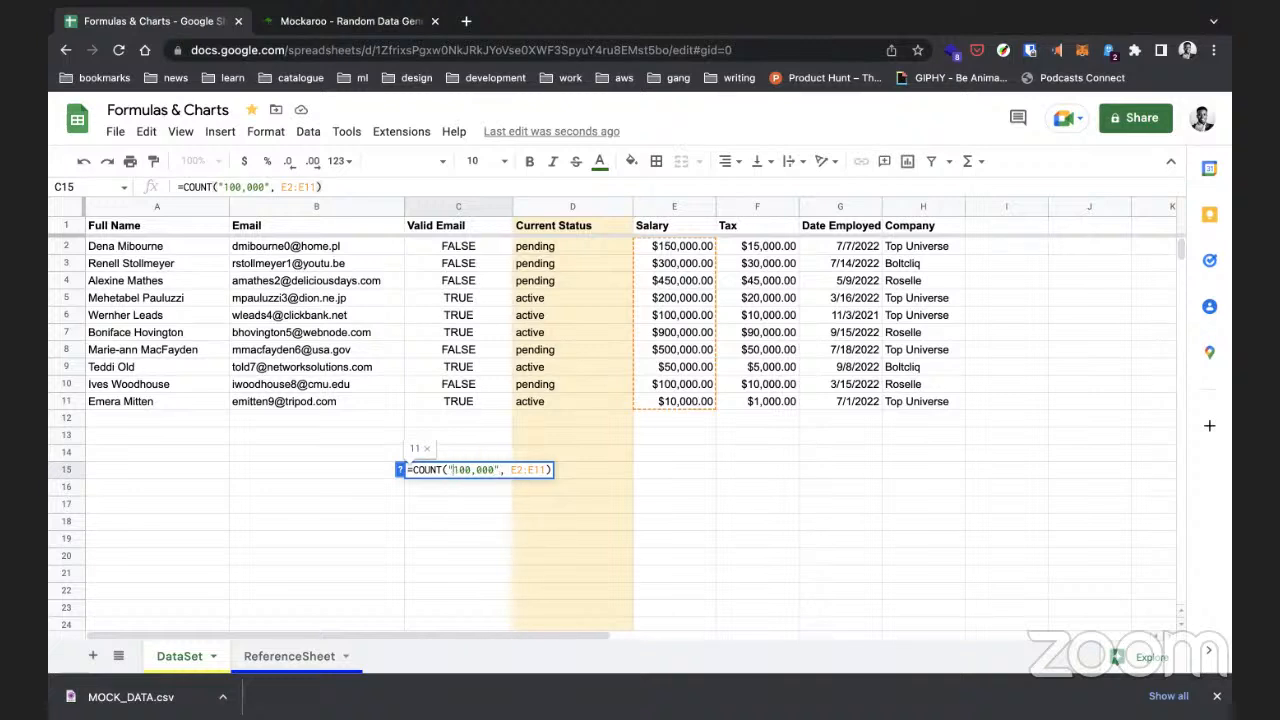
{"action": "left_click", "coordinate": [452, 469]}
{"action": "key", "text": "BackSpace"}
{"action": "key", "text": "Right"}
{"action": "key", "text": "Right"}
{"action": "key", "text": "Right"}
{"action": "key", "text": "Right"}
{"action": "key", "text": "BackSpace"}
{"action": "key", "text": "Return"}
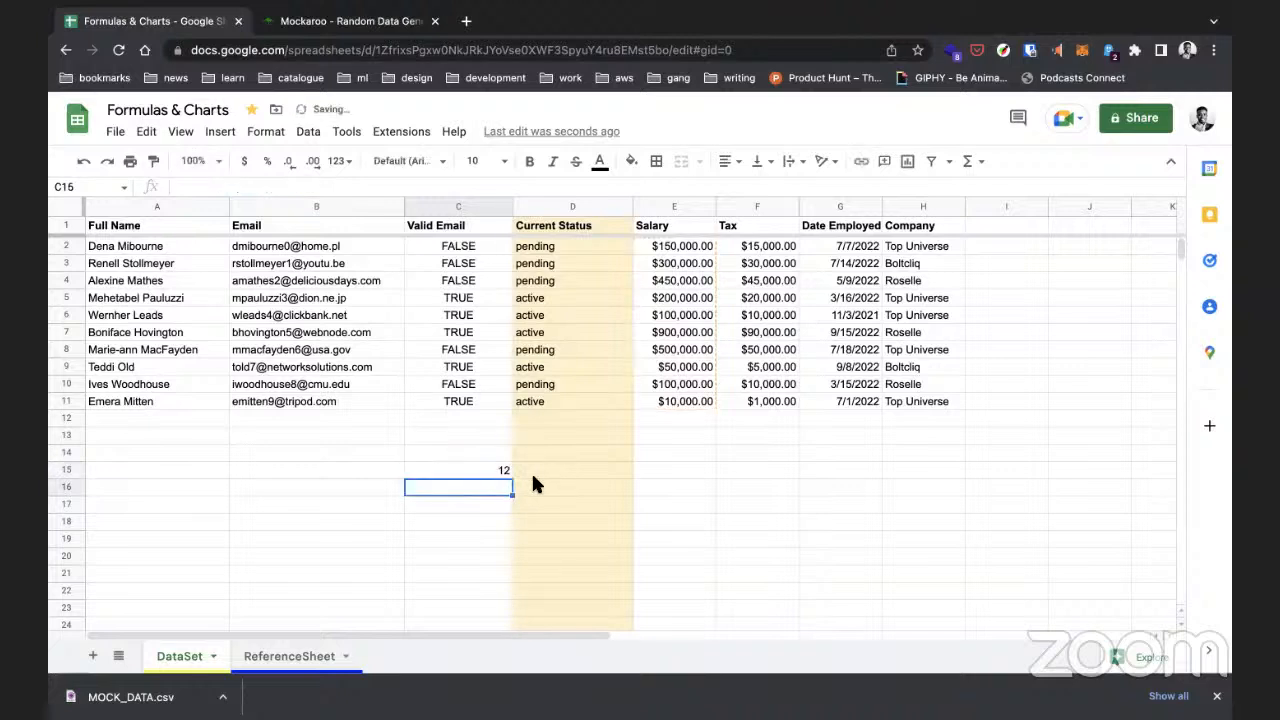
Step: Change the first argument in C15 to a plain number without a comma, making it =COUNT(100000, E2:E11)
{"action": "double_click", "coordinate": [484, 469]}
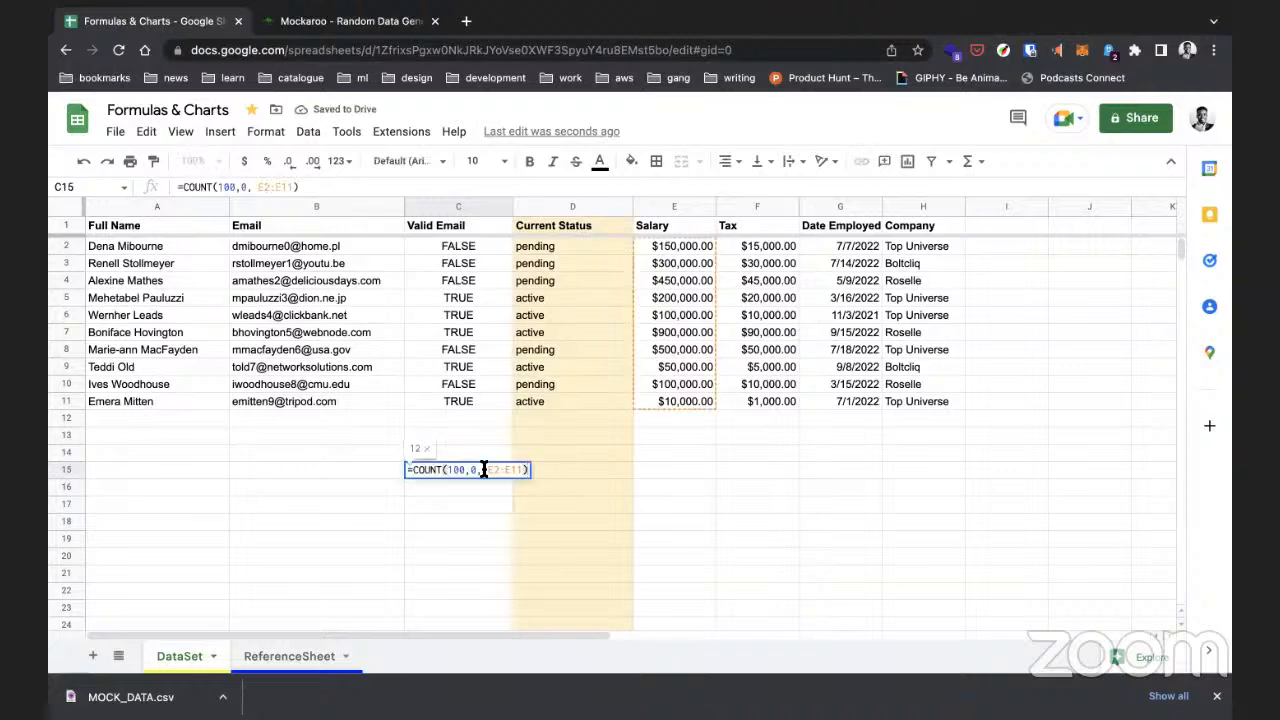
{"action": "left_click", "coordinate": [461, 470]}
{"action": "left_click", "coordinate": [479, 470]}
{"action": "key", "text": "BackSpace"}
{"action": "key", "text": "BackSpace"}
{"action": "type", "text": "0000"}
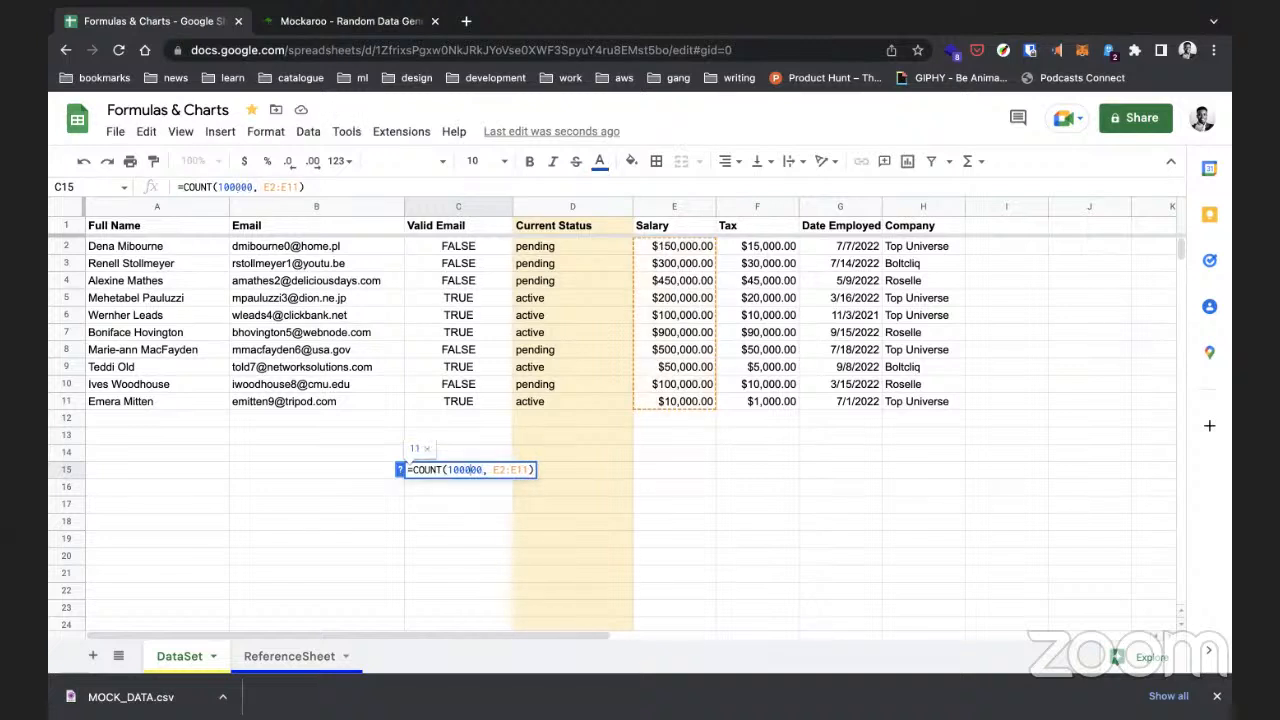
{"action": "key", "text": "Return"}
{"action": "left_click", "coordinate": [494, 469]}
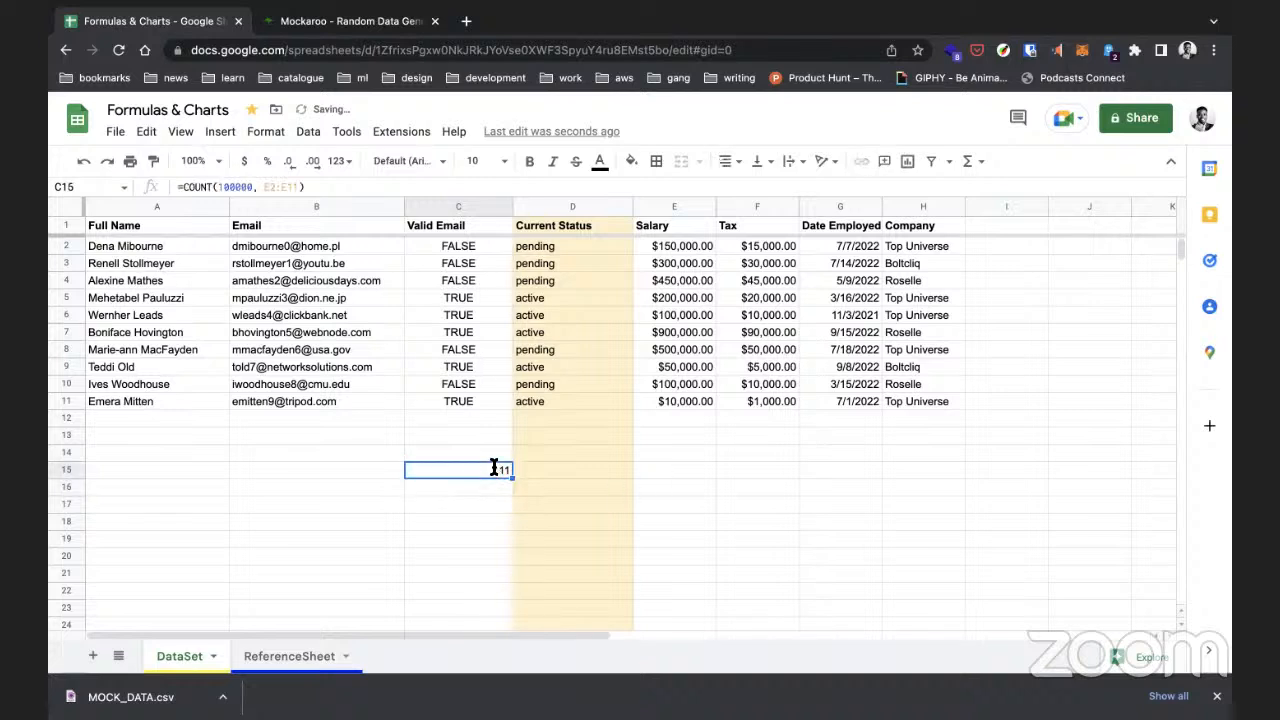
Step: Try a greater-than condition in C15's formula, as =COUNT(>100000, E2:E11)
{"action": "double_click", "coordinate": [494, 469]}
{"action": "left_click", "coordinate": [468, 470]}
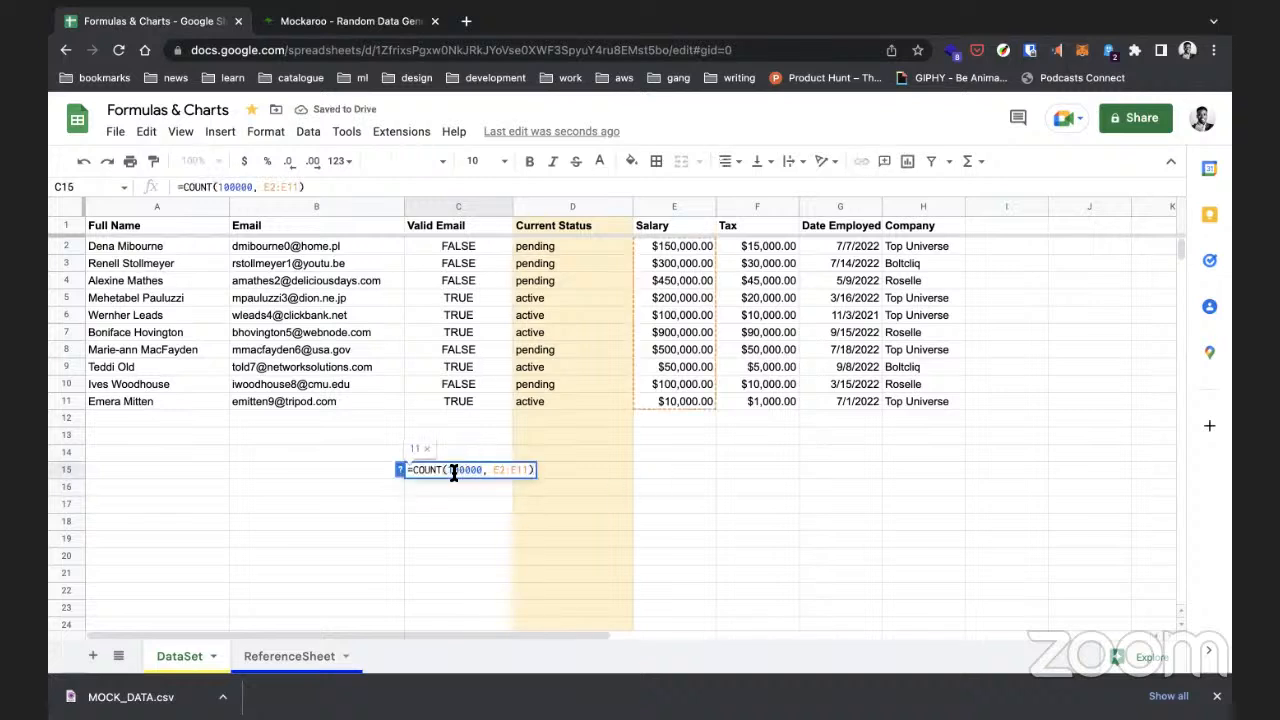
{"action": "left_click", "coordinate": [448, 470]}
{"action": "type", "text": ">"}
{"action": "key", "text": "Return"}
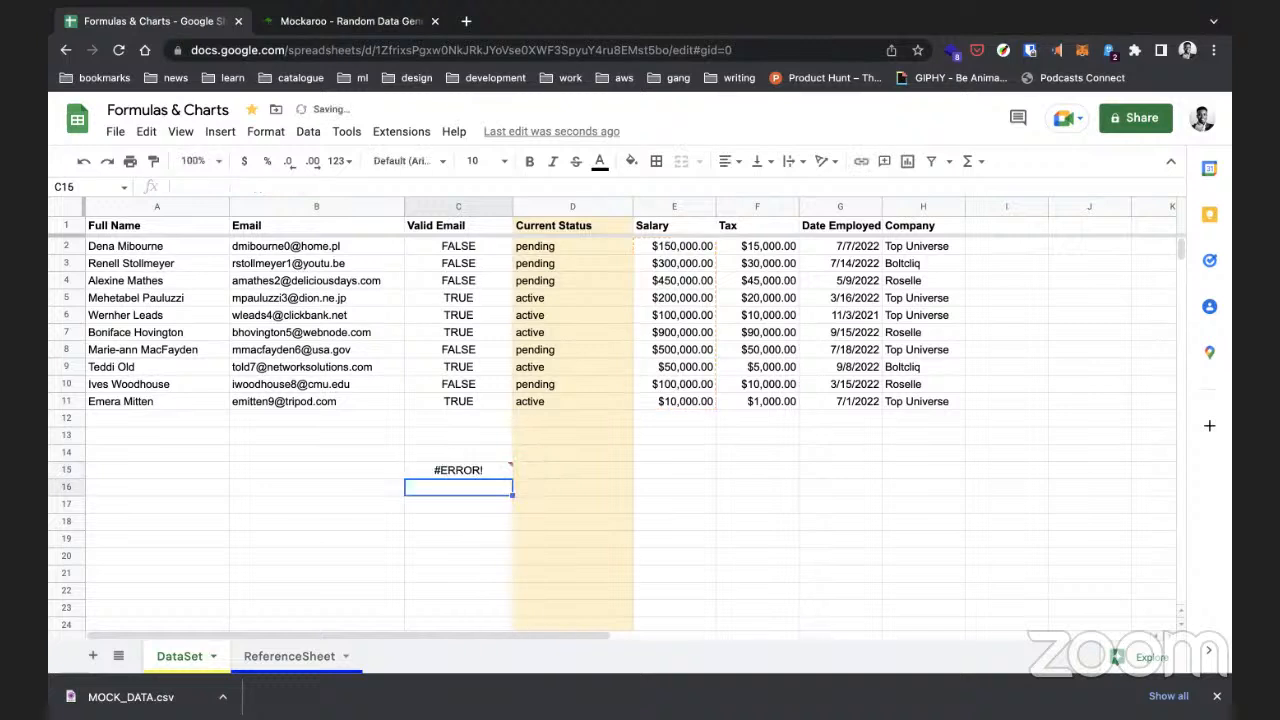
Step: Remove the greater-than sign from C15's formula, restoring it to =COUNT(100000, E2:E11)
{"action": "left_click", "coordinate": [451, 470]}
{"action": "double_click", "coordinate": [451, 470]}
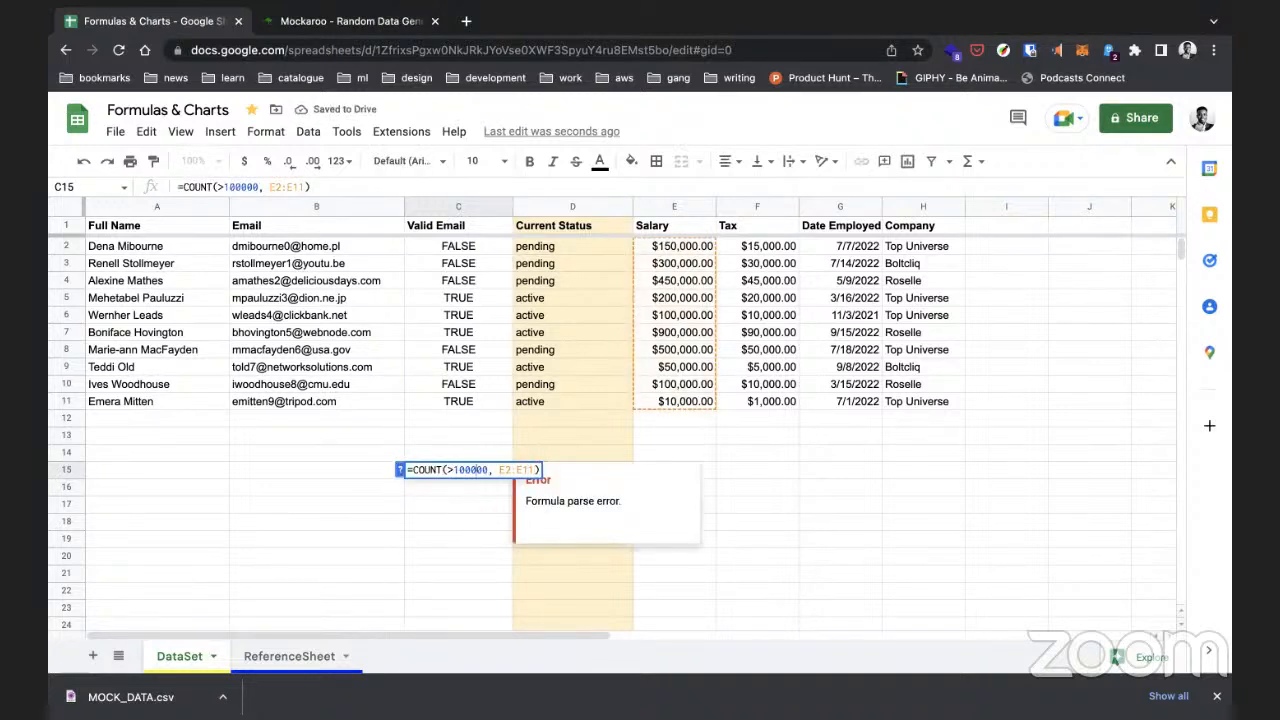
{"action": "key", "text": "BackSpace"}
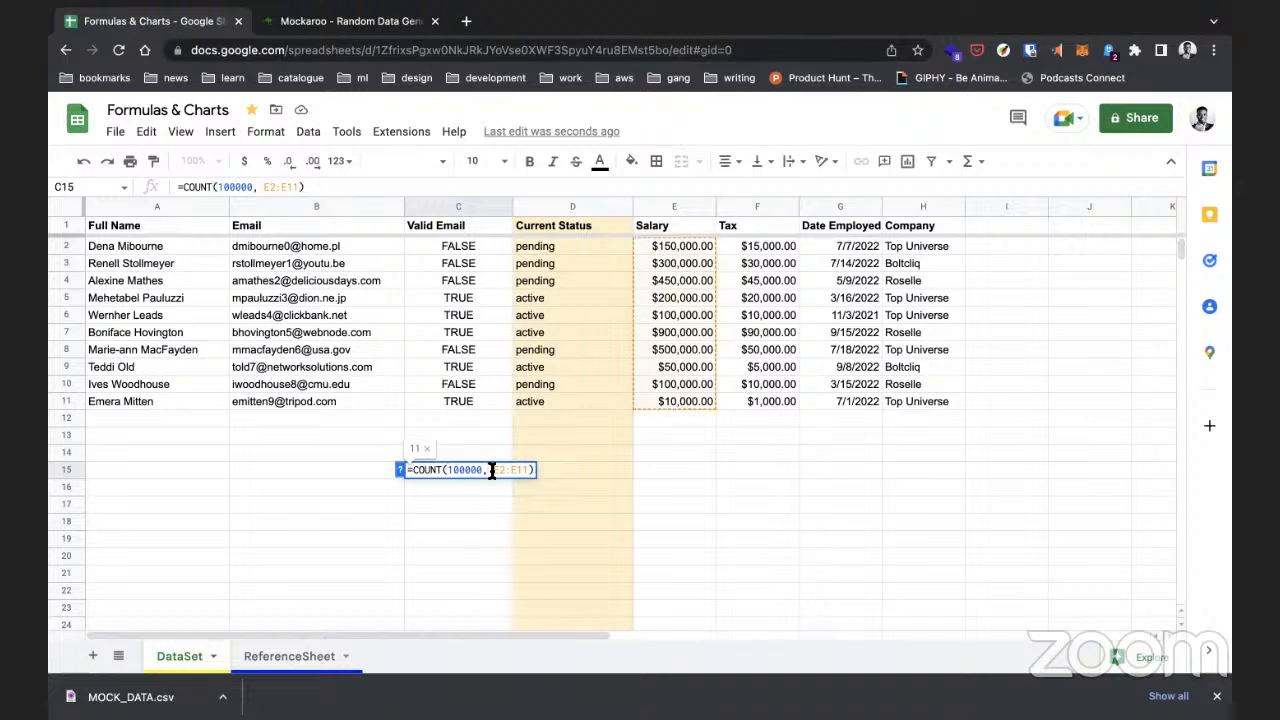
{"action": "double_click", "coordinate": [455, 471]}
{"action": "key", "text": "BackSpace"}
{"action": "key", "text": "BackSpace"}
{"action": "key", "text": "BackSpace"}
{"action": "type", "text": ", 100000"}
{"action": "key", "text": "Return"}
{"action": "key", "text": "Up"}
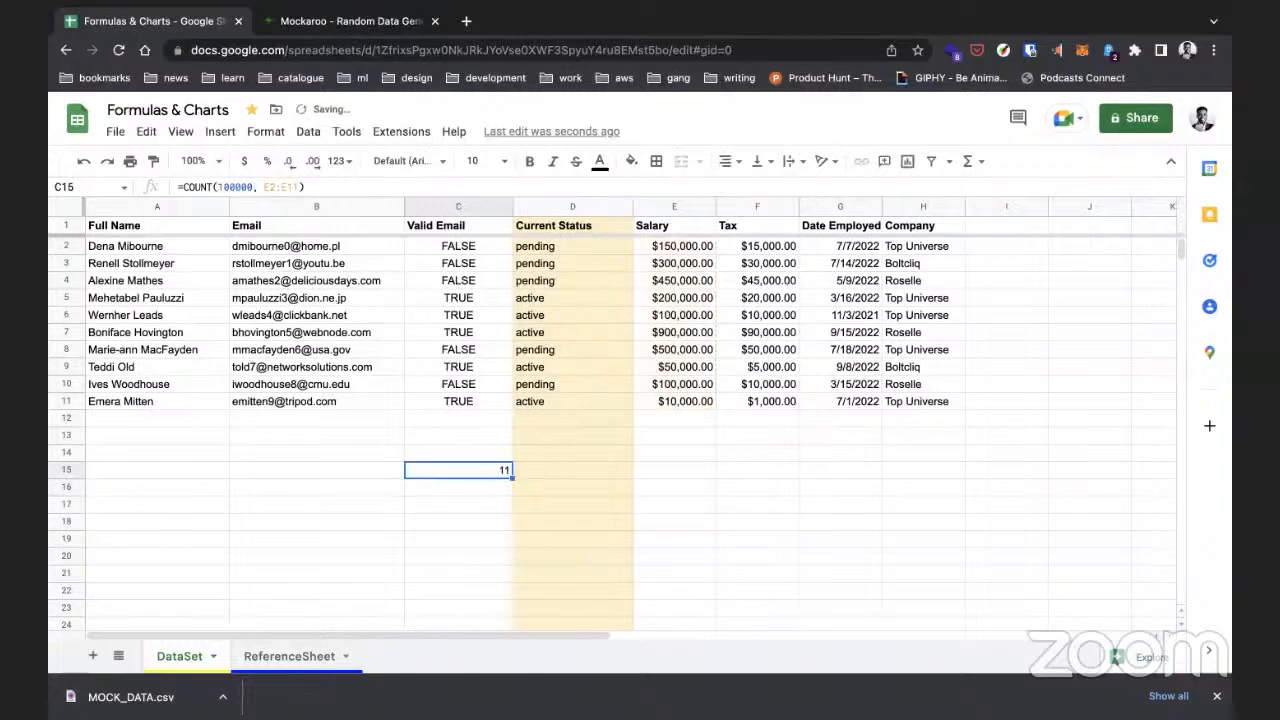
Step: Clear the COUNT formula from C15, undo the renaming of Reference Sheet and return to DataSet
{"action": "key", "text": "Delete"}
{"action": "double_click", "coordinate": [457, 471]}
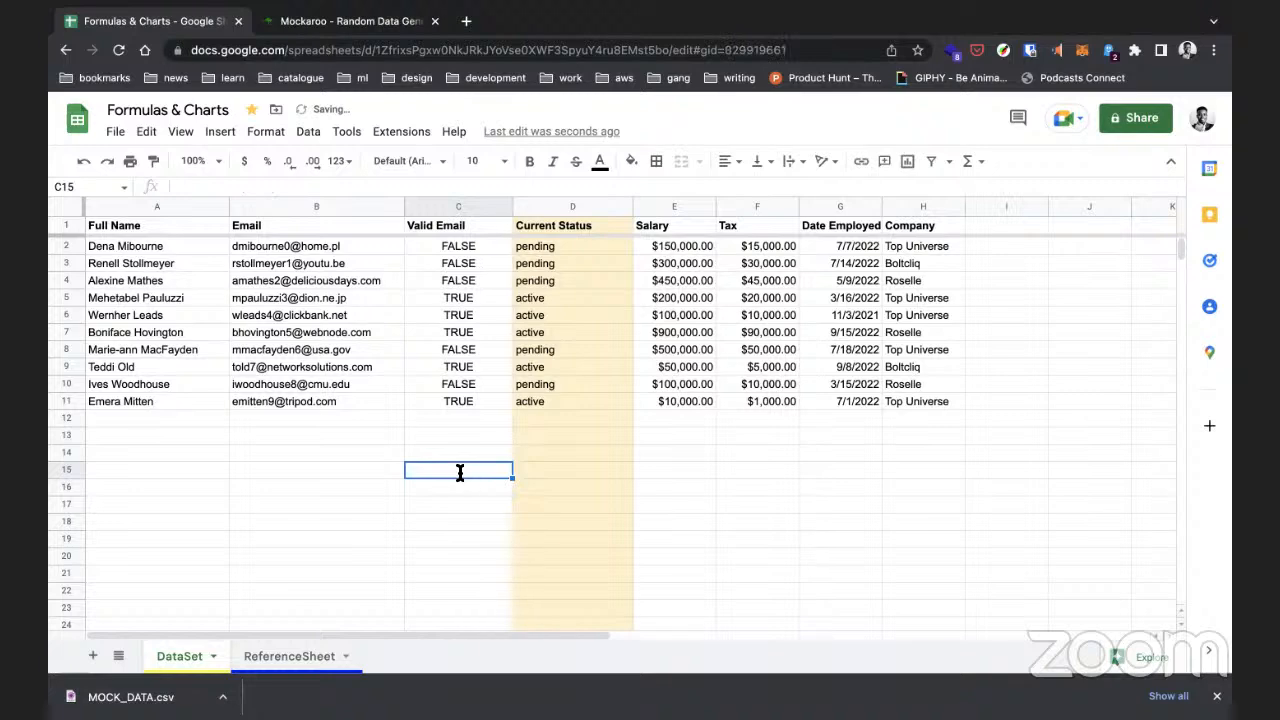
{"action": "key", "text": "super+z"}
{"action": "left_click", "coordinate": [180, 657]}
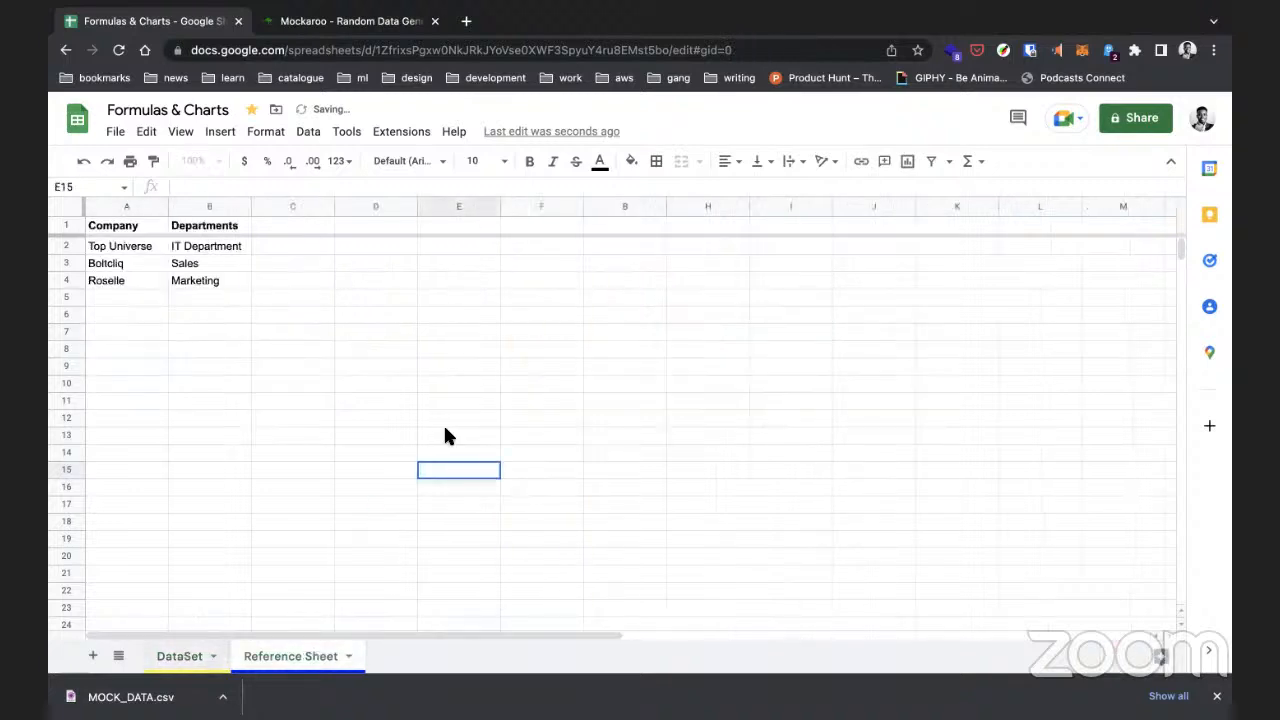
Step: Enter the formula =COUNTIF(100000, E2:E11) in cell C15
{"action": "type", "text": "="}
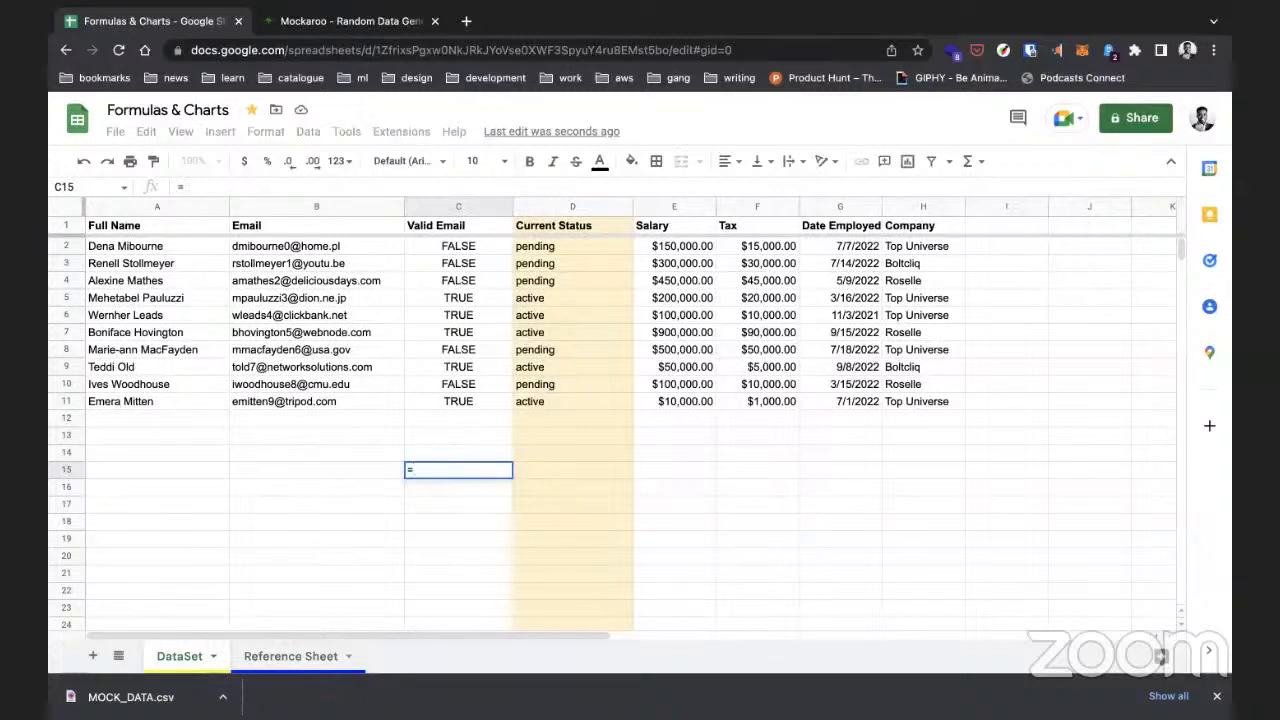
{"action": "type", "text": "COUNTIF"}
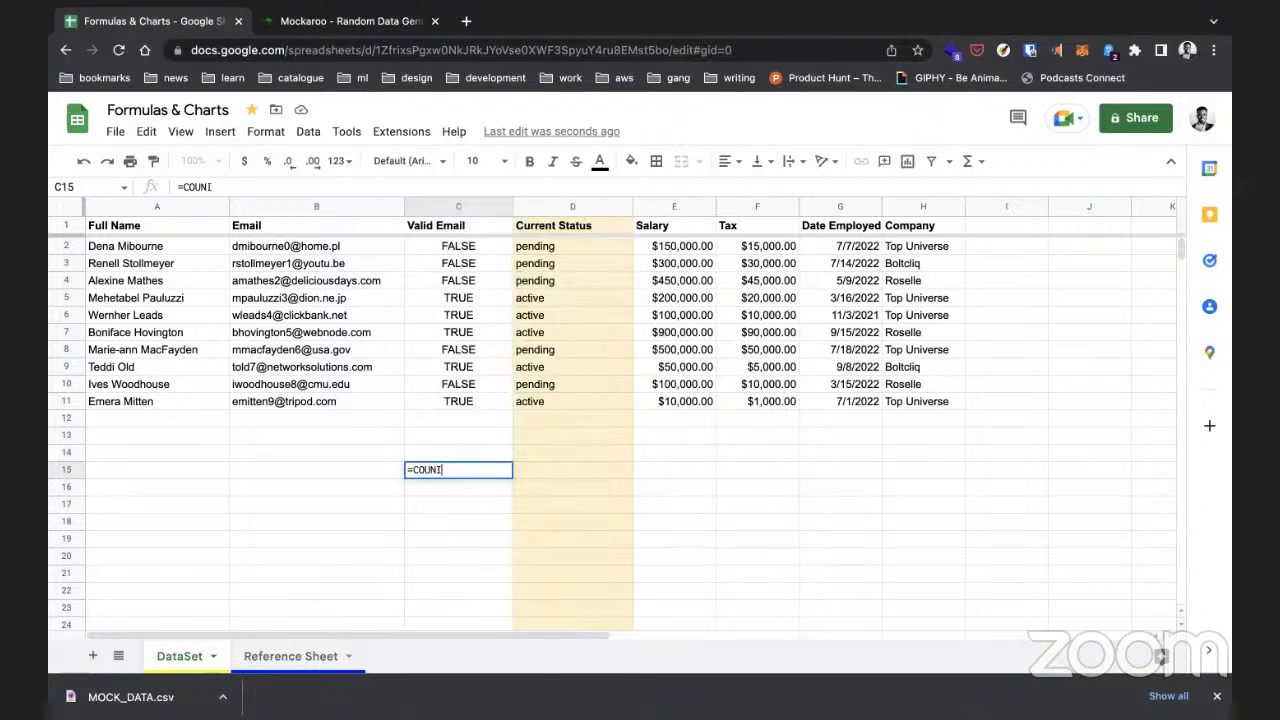
{"action": "type", "text": "("}
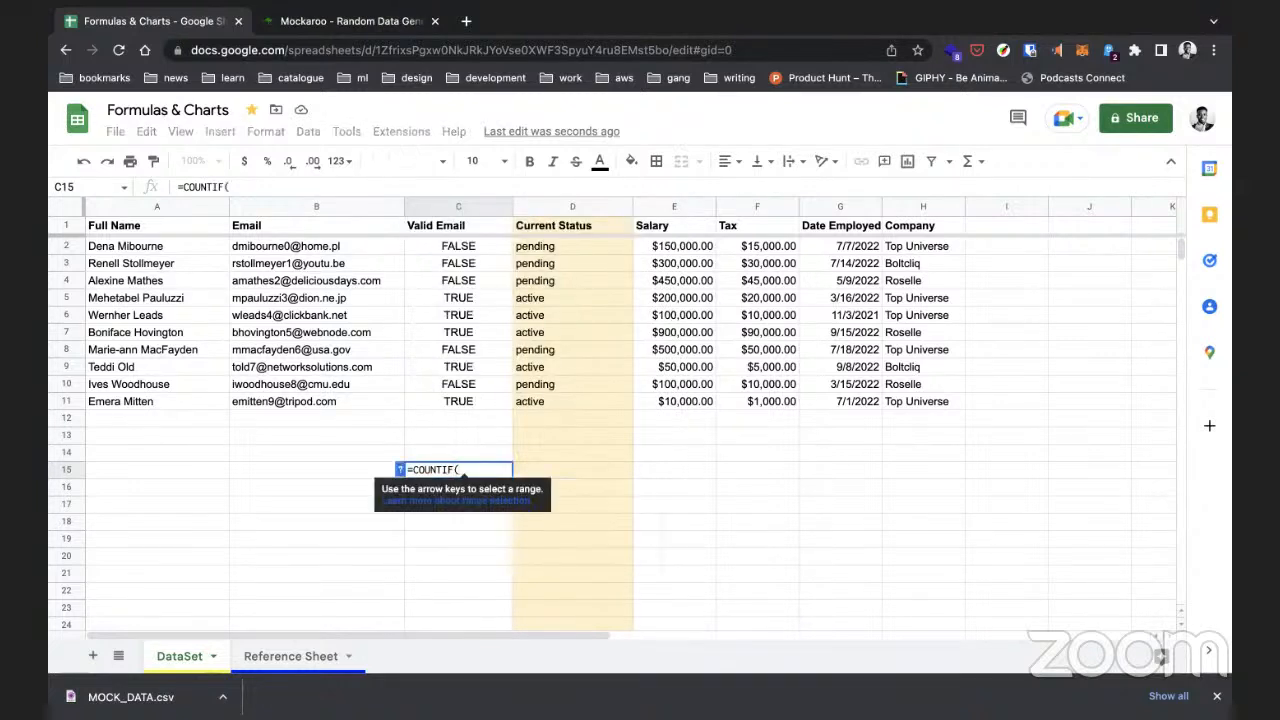
{"action": "type", "text": "E"}
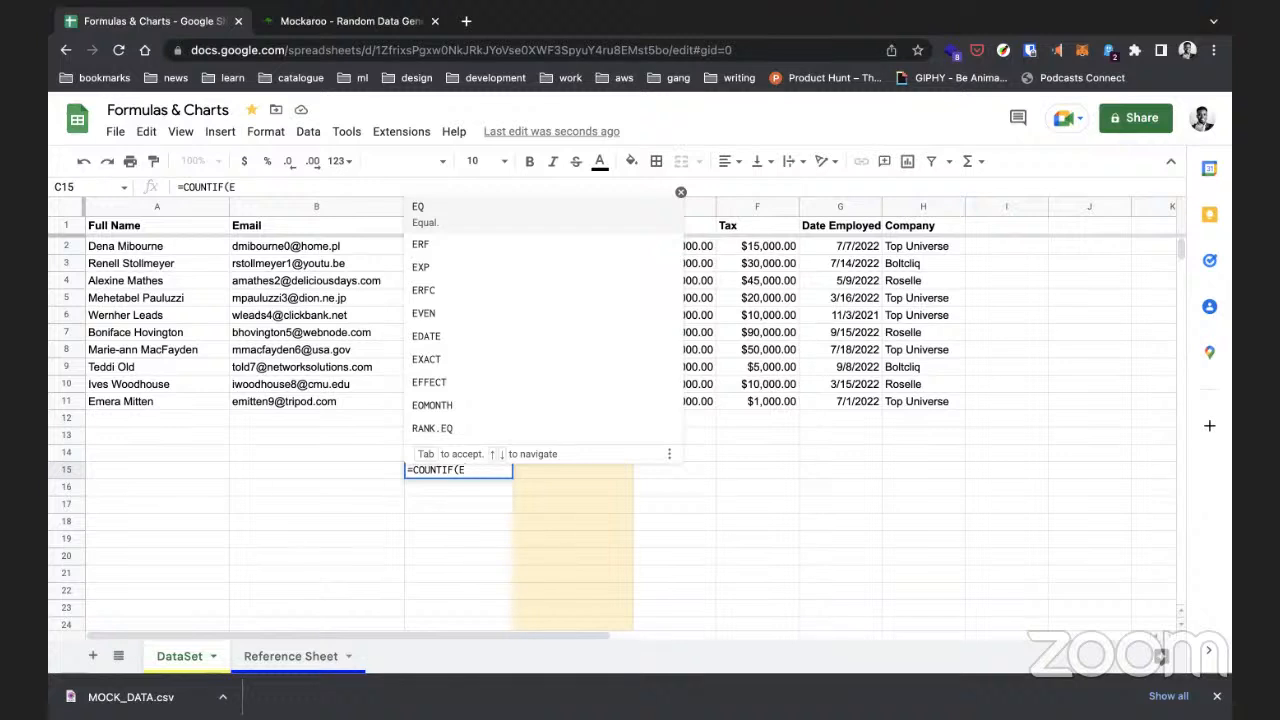
{"action": "key", "text": "BackSpace"}
{"action": "type", "text": "1000"}
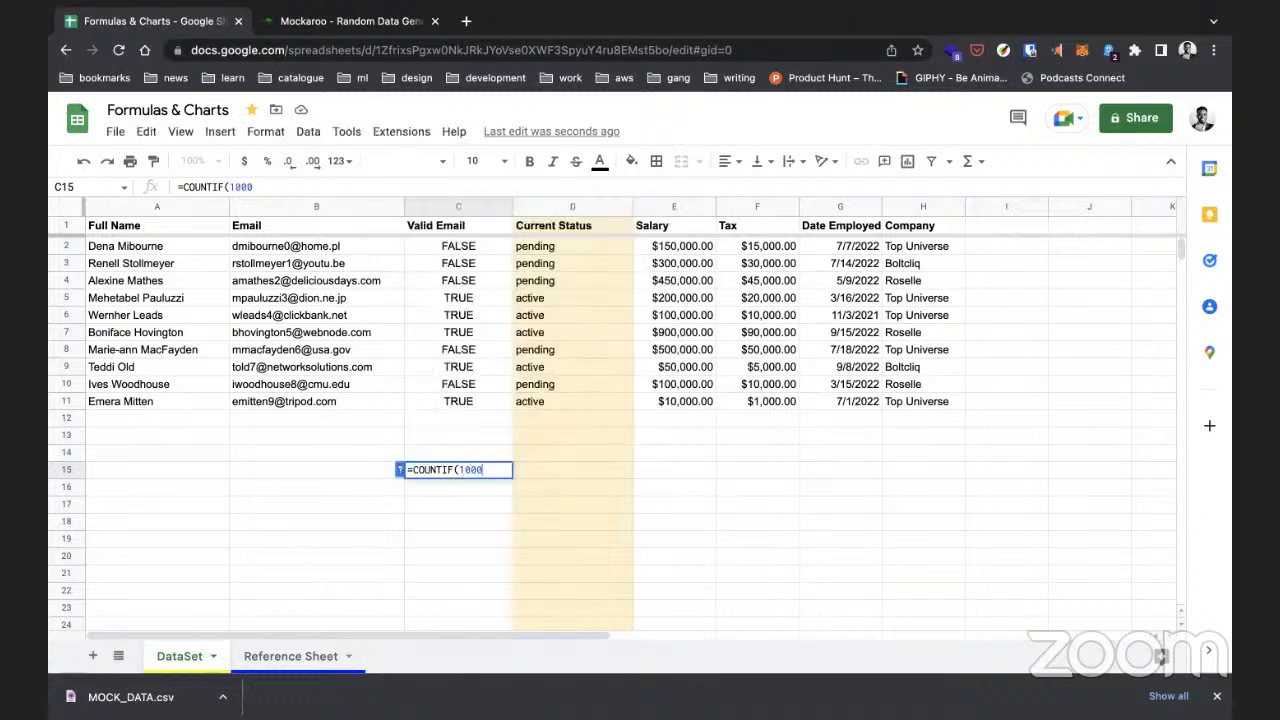
{"action": "type", "text": "00, E2:E11"}
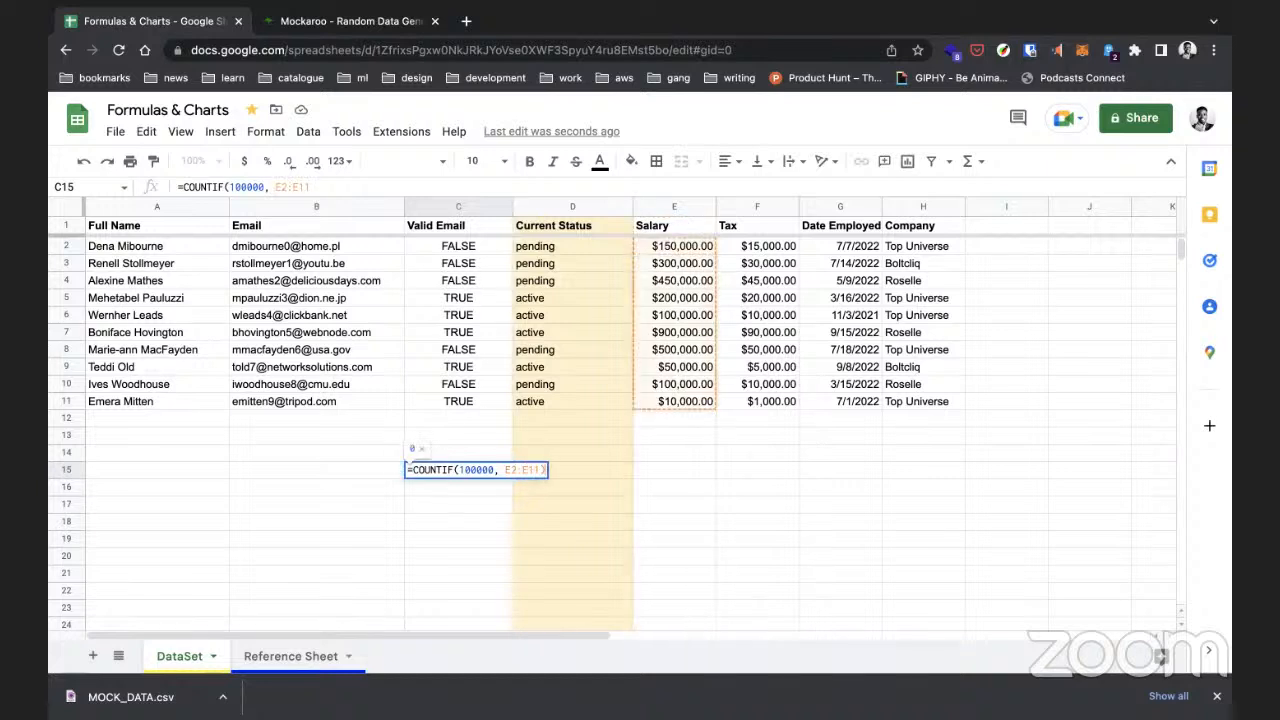
{"action": "key", "text": "Return"}
Step: Replace the 100000 argument in C15's COUNTIF formula with "100,000" in quotation marks
{"action": "left_click", "coordinate": [470, 469]}
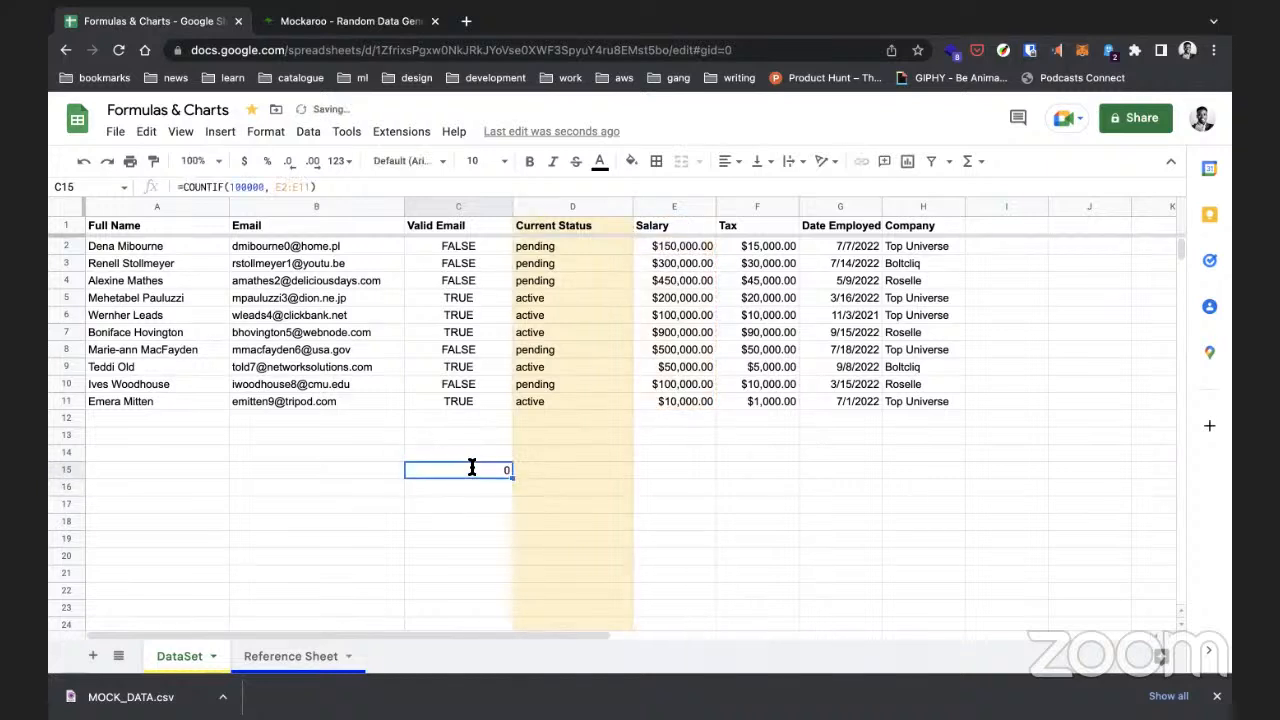
{"action": "double_click", "coordinate": [470, 469]}
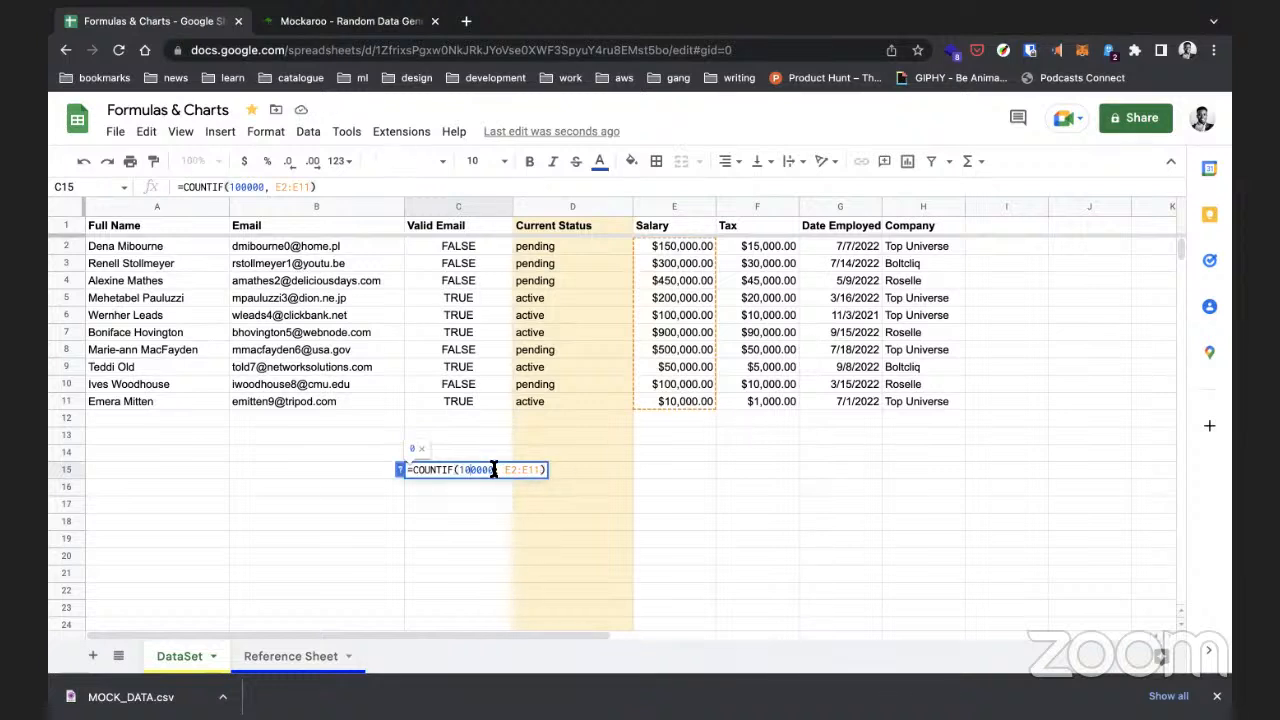
{"action": "double_click", "coordinate": [459, 467]}
{"action": "type", "text": "\""}
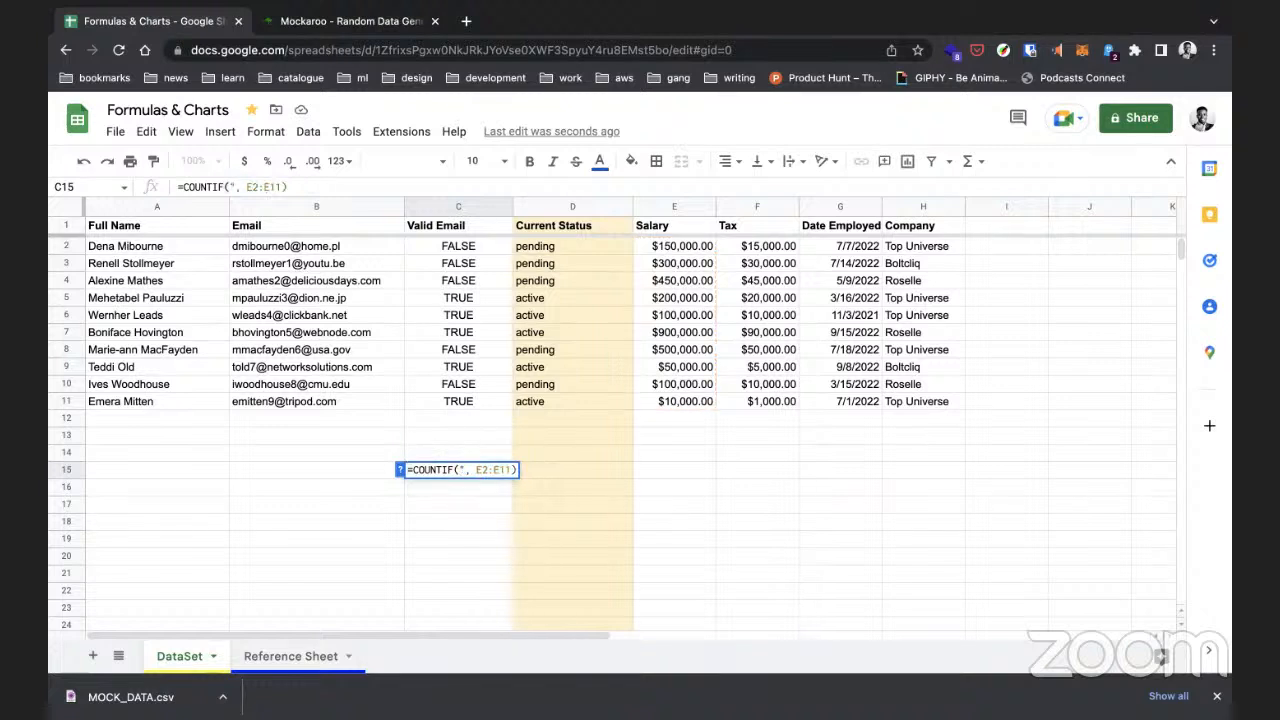
{"action": "type", "text": "100,000\", E2:E11"}
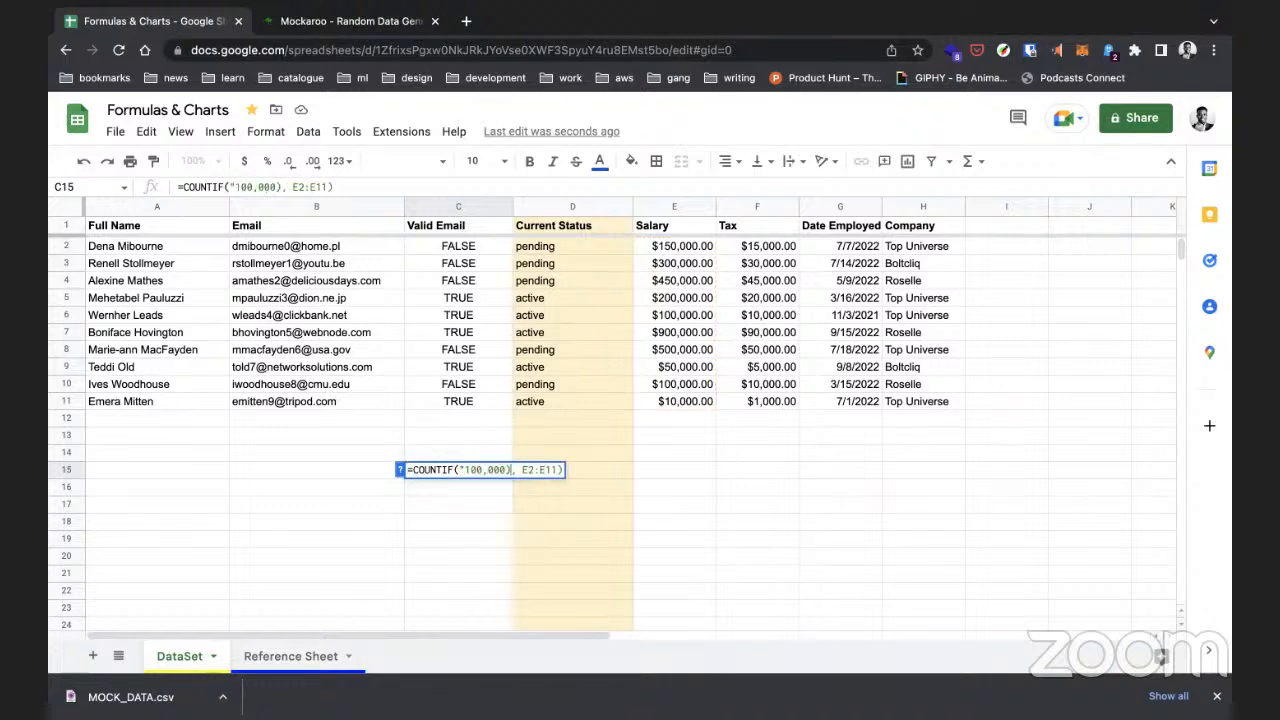
{"action": "type", "text": ")"}
{"action": "key", "text": "Return"}
{"action": "key", "text": "Return"}
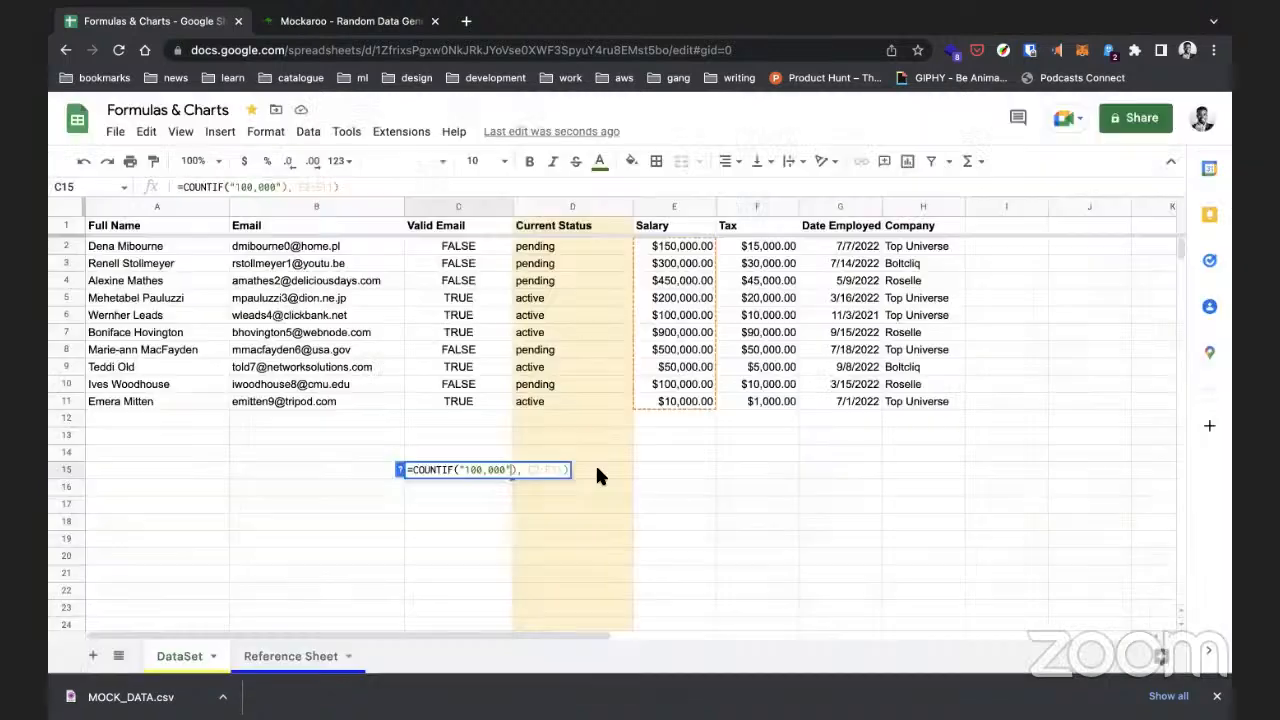
Step: Commit the COUNTIF formula in C15, reopen it for inspection, and clear the cell
{"action": "key", "text": "Return"}
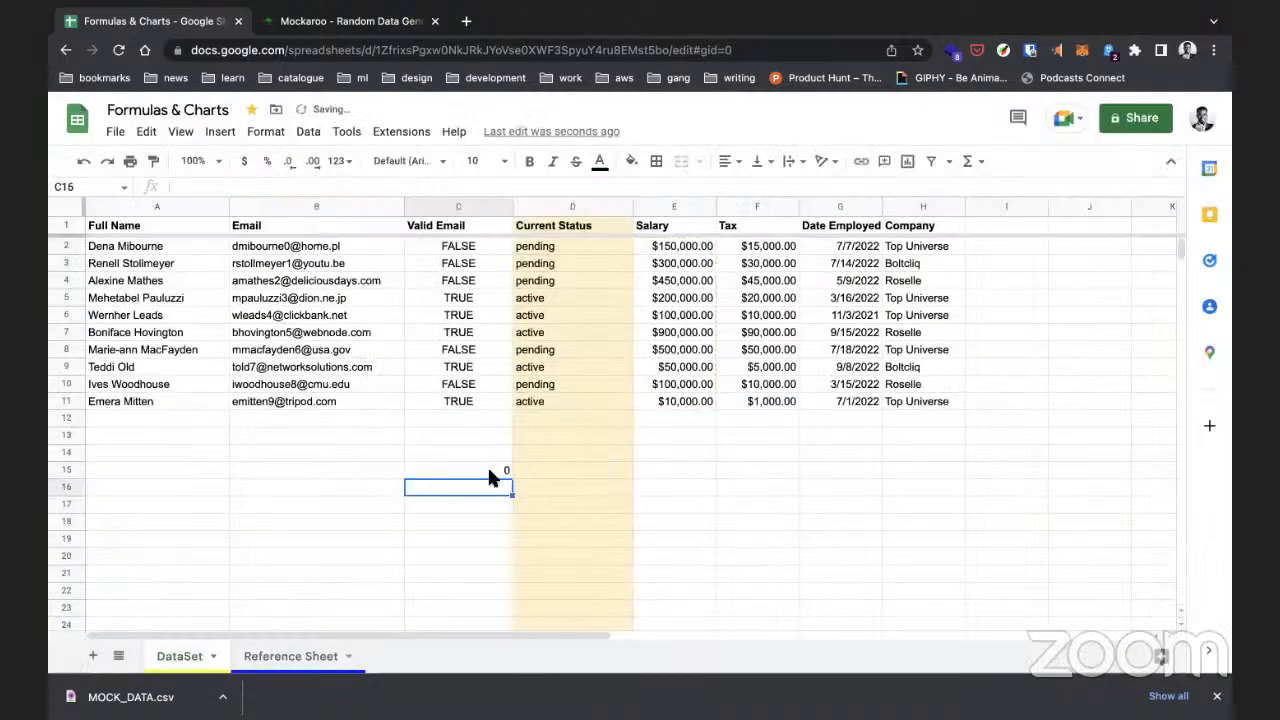
{"action": "double_click", "coordinate": [490, 470]}
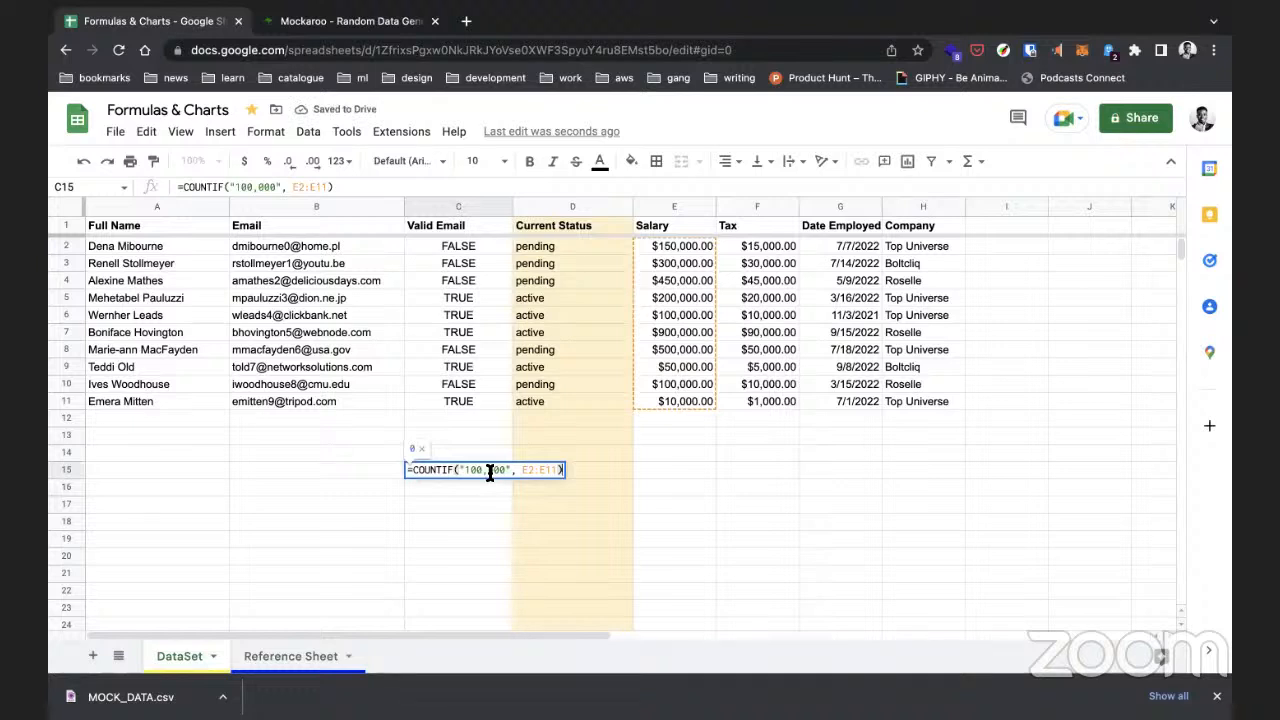
{"action": "left_click", "coordinate": [504, 470]}
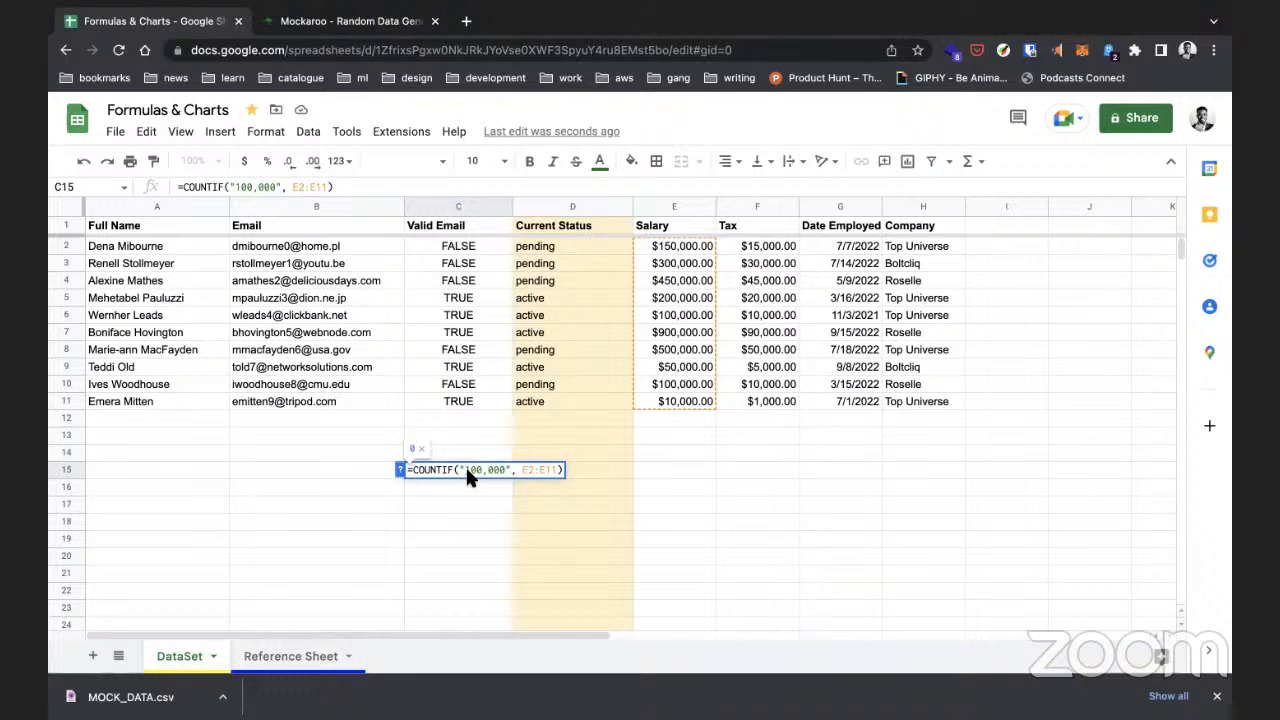
{"action": "key", "text": "Escape"}
{"action": "key", "text": "Delete"}
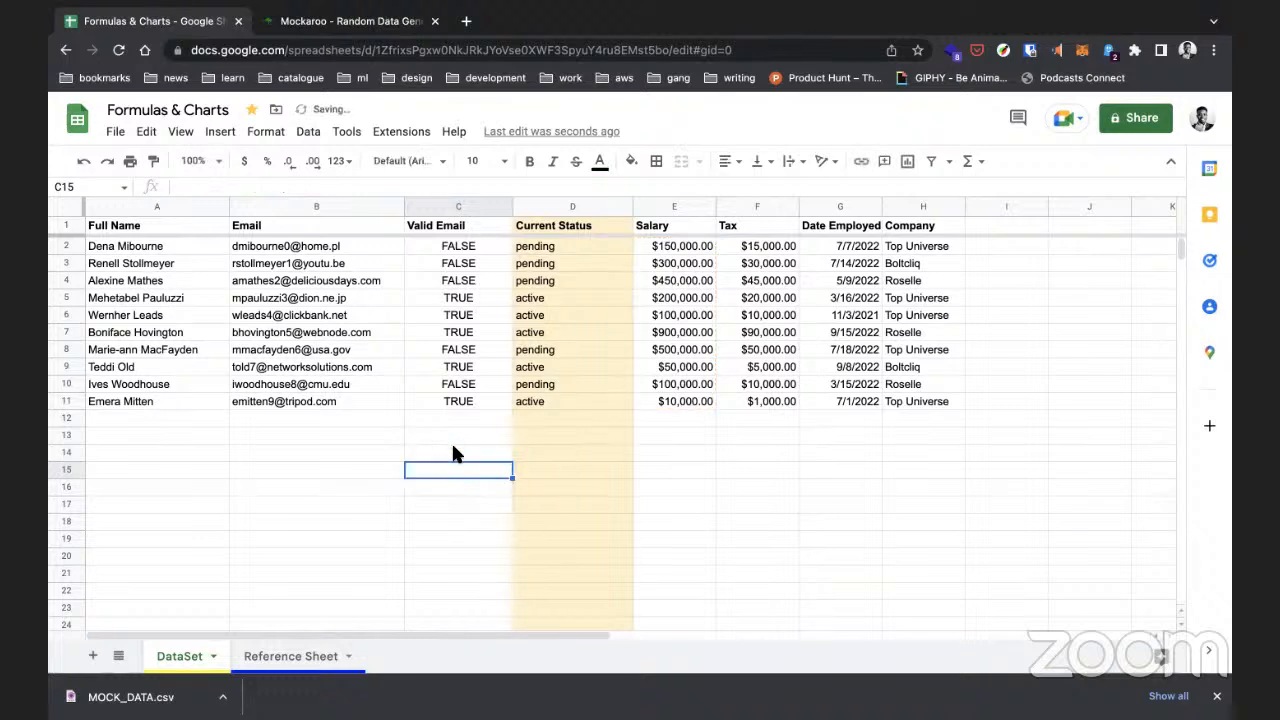
{"action": "left_click", "coordinate": [450, 452]}
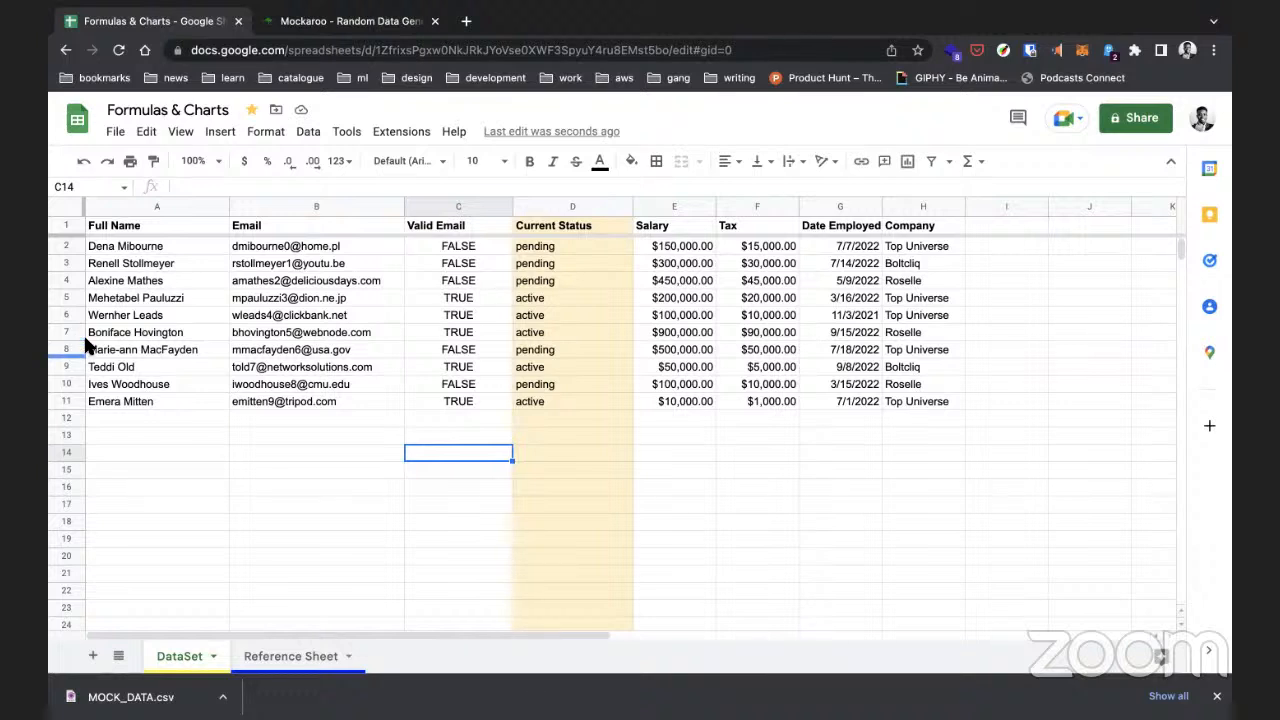
{"action": "left_click", "coordinate": [454, 431]}
{"action": "left_click", "coordinate": [452, 448]}
Step: Add the label TaxRate in cell A7 of the Reference Sheet, below the company and department lists
{"action": "left_click", "coordinate": [305, 658]}
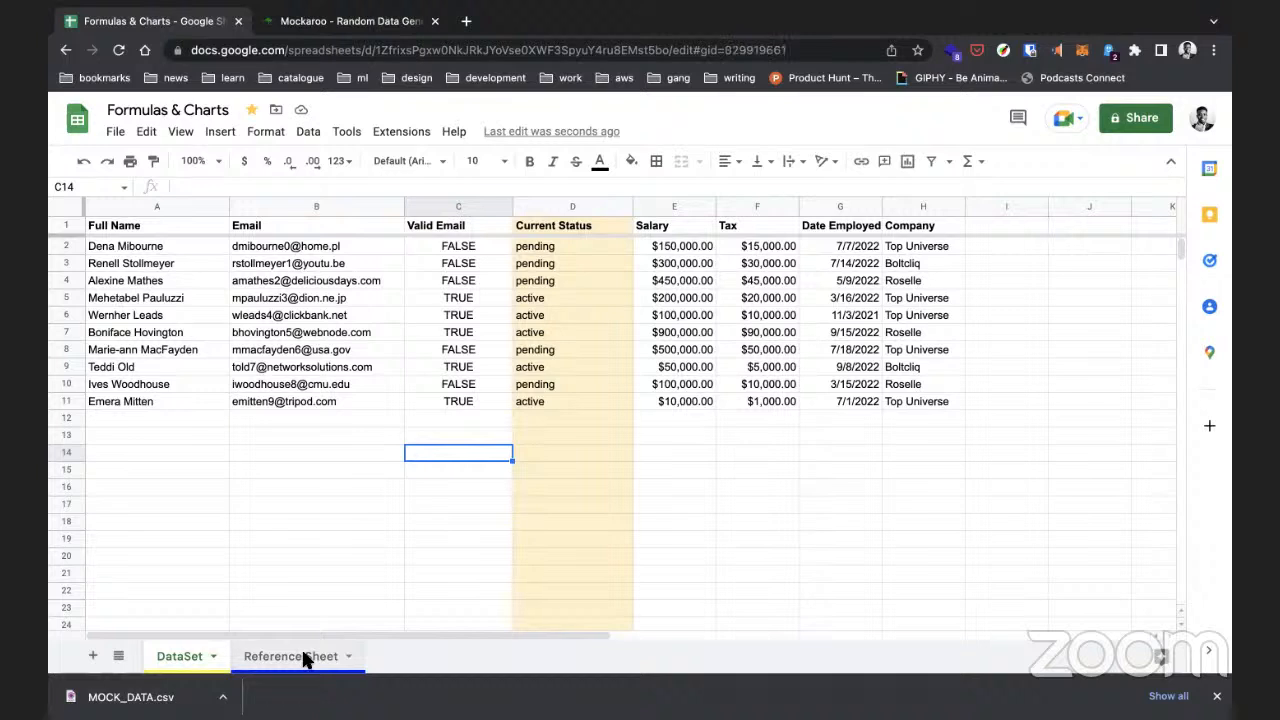
{"action": "left_click", "coordinate": [243, 316]}
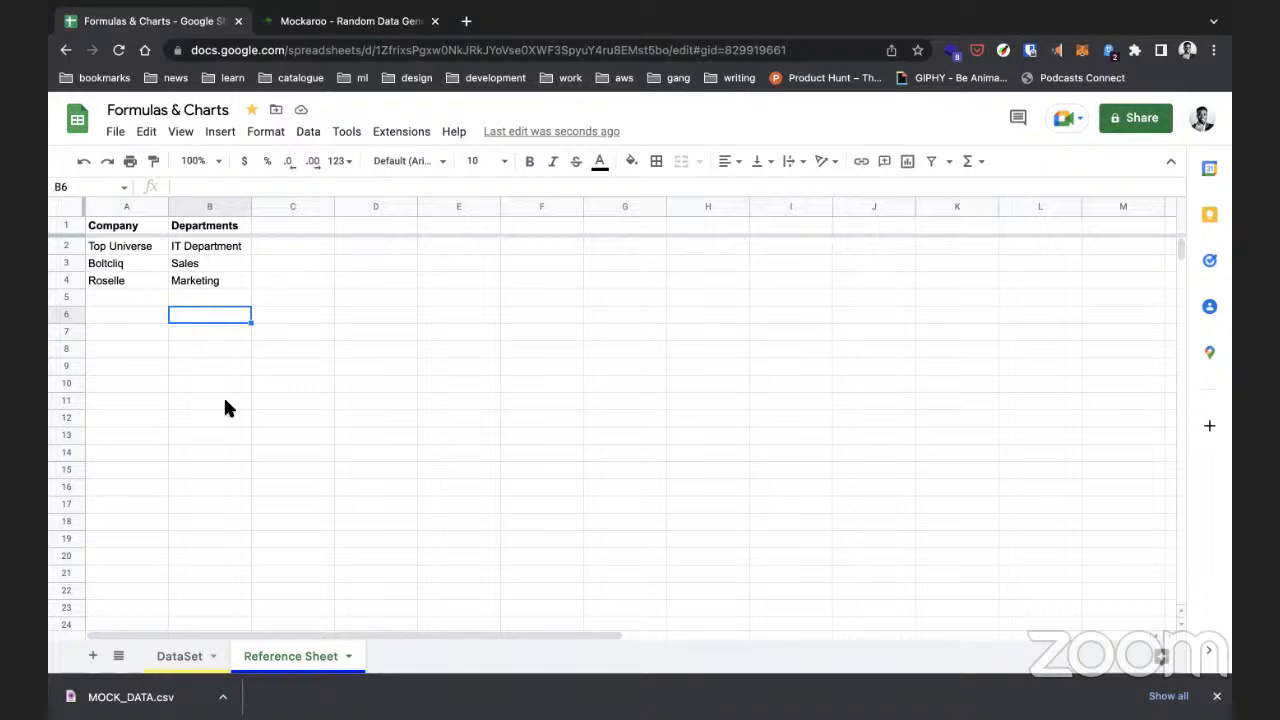
{"action": "left_click", "coordinate": [183, 660]}
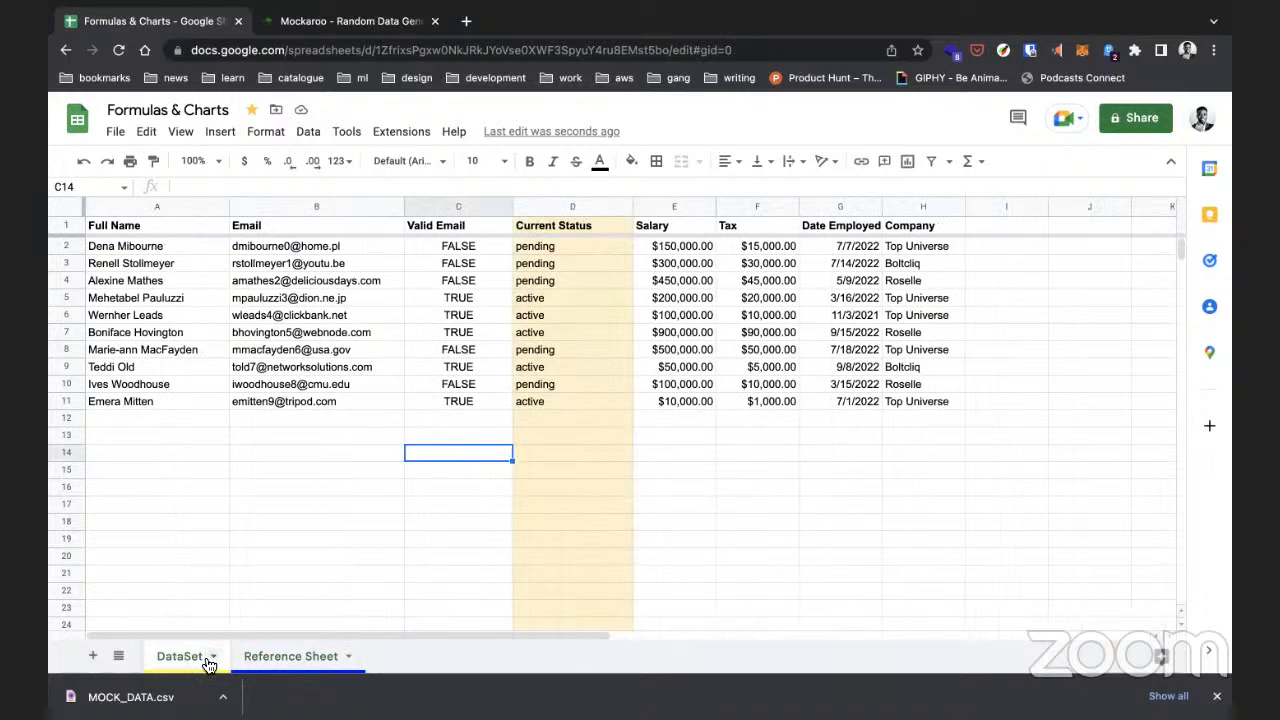
{"action": "left_click", "coordinate": [296, 660]}
{"action": "left_click", "coordinate": [138, 333]}
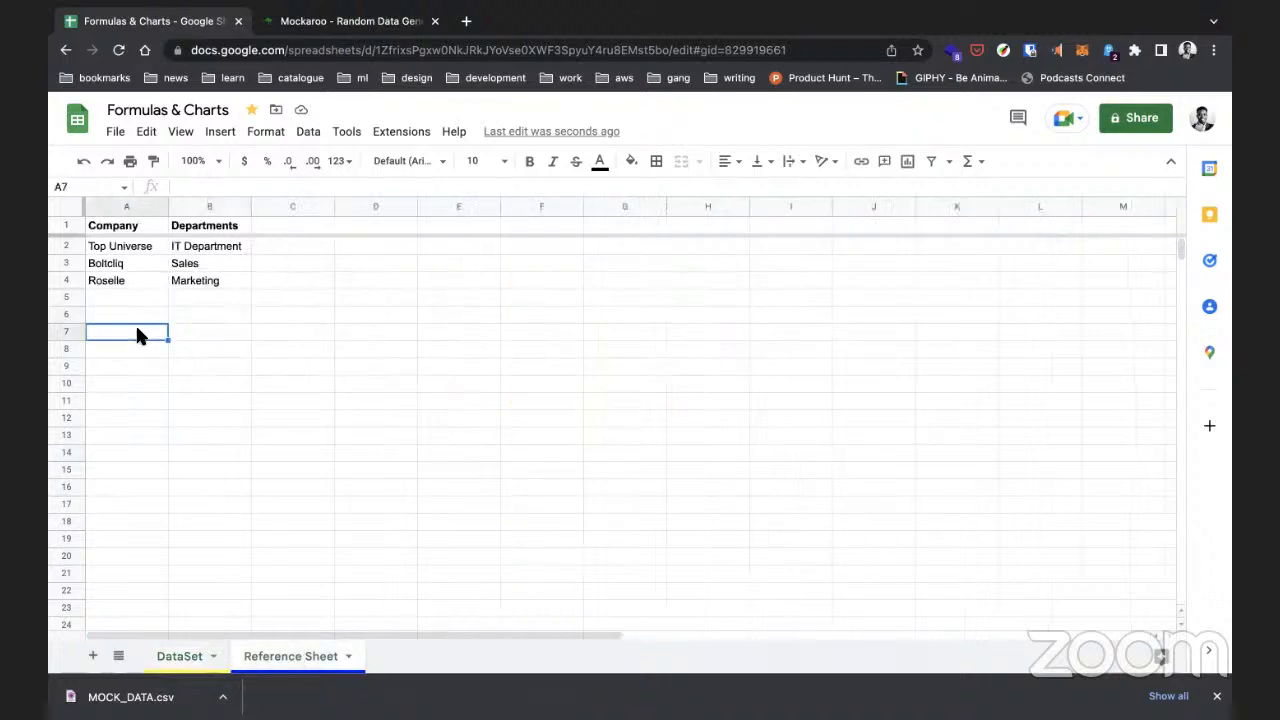
{"action": "type", "text": "TaxRate"}
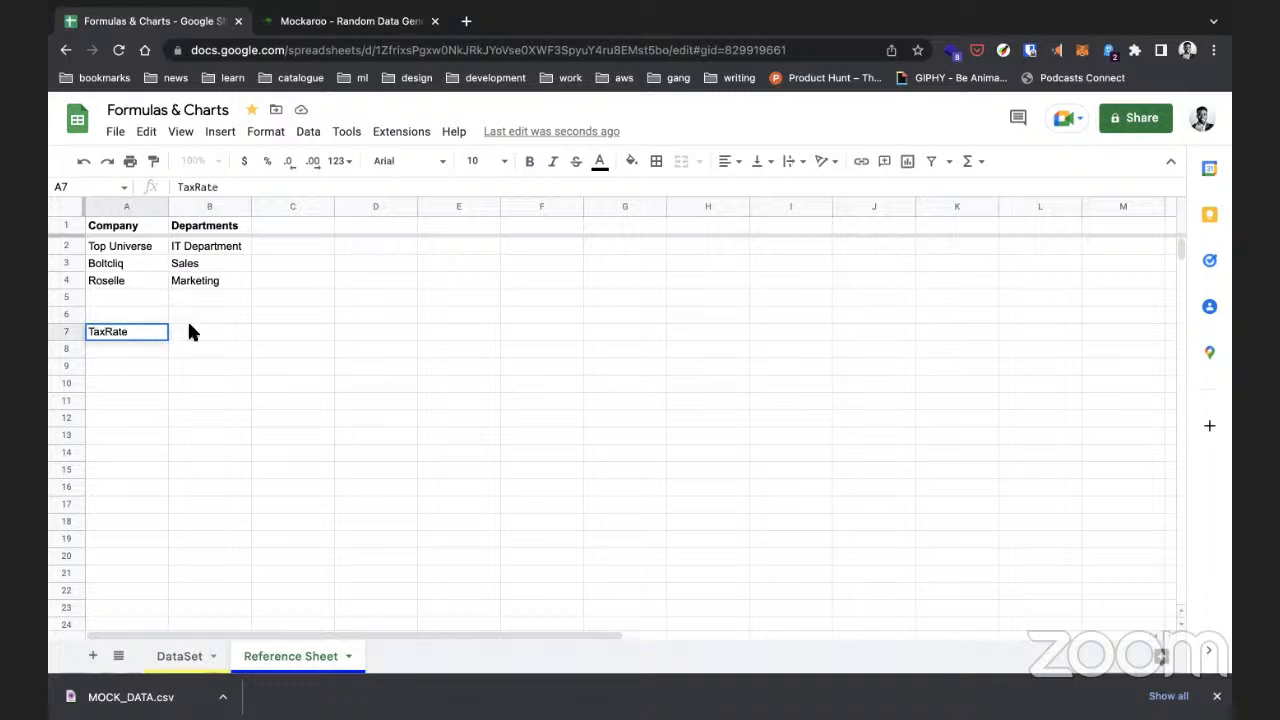
Step: Enter 10 as the tax rate in cell B7 beside the TaxRate label
{"action": "left_click", "coordinate": [192, 332]}
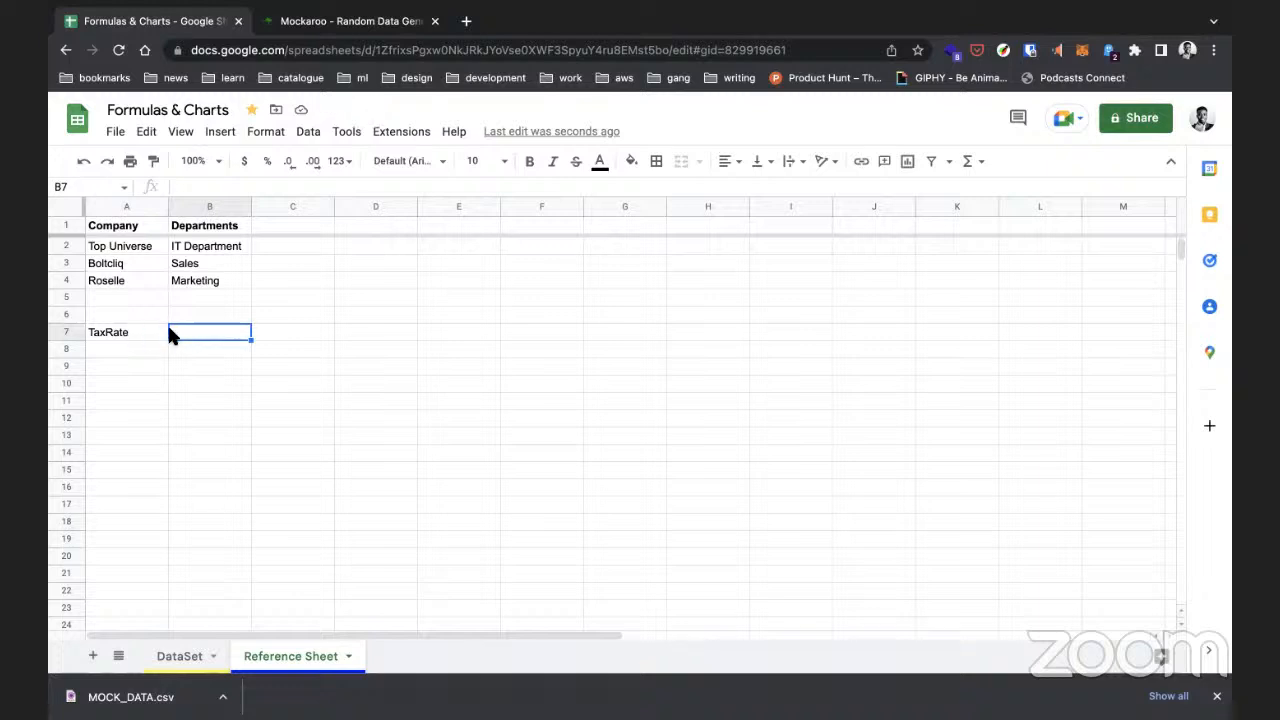
{"action": "type", "text": "5"}
{"action": "key", "text": "Return"}
{"action": "left_click", "coordinate": [245, 332]}
{"action": "type", "text": "10"}
{"action": "key", "text": "Right"}
{"action": "key", "text": "Left"}
Step: On DataSet, replace the hard-coded 10 in F2's tax formula with 'Reference Sheet'!A2, modelled on the reference in H2
{"action": "left_click", "coordinate": [186, 658]}
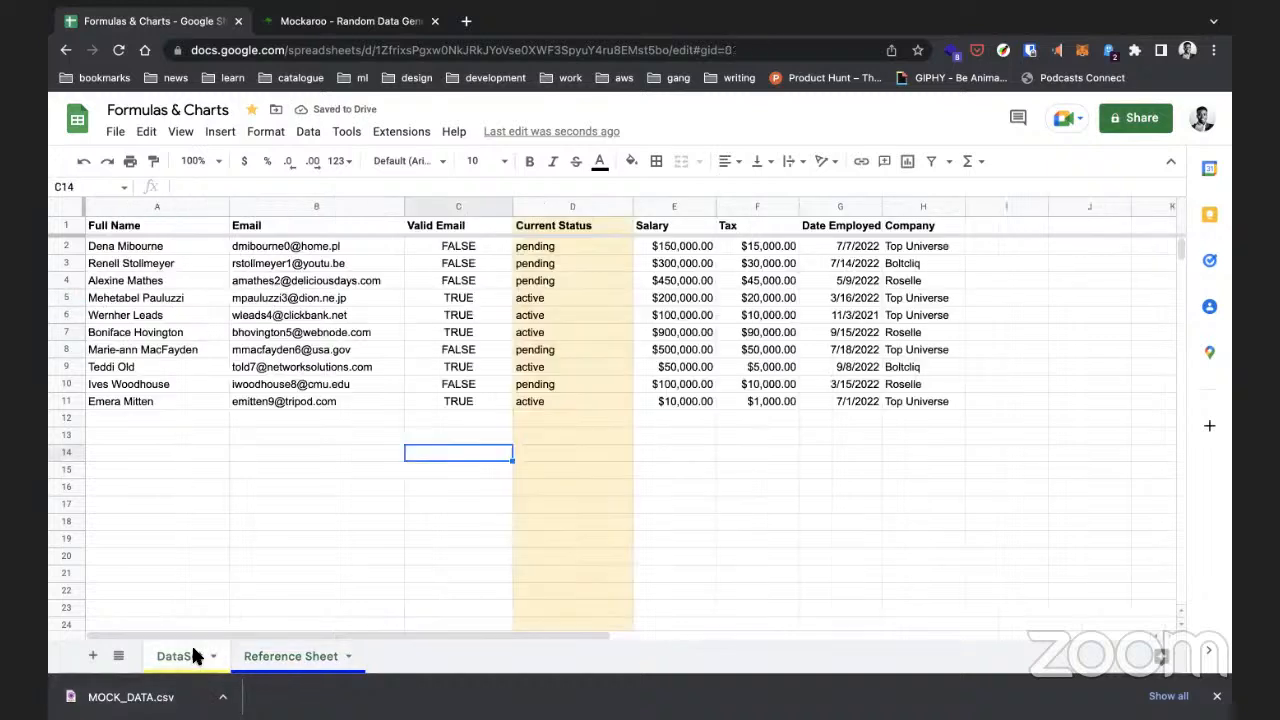
{"action": "left_click", "coordinate": [748, 250]}
{"action": "double_click", "coordinate": [752, 248]}
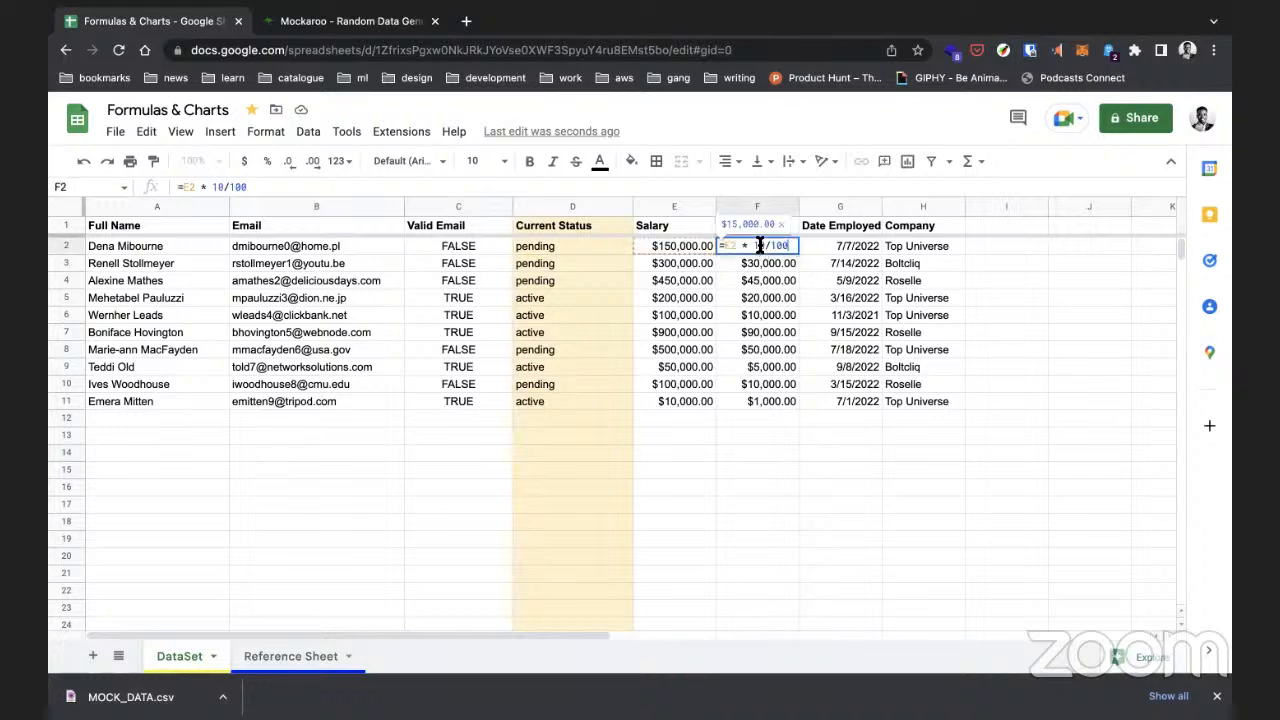
{"action": "key", "text": "shift+Left"}
{"action": "key", "text": "shift+Left"}
{"action": "double_click", "coordinate": [914, 250]}
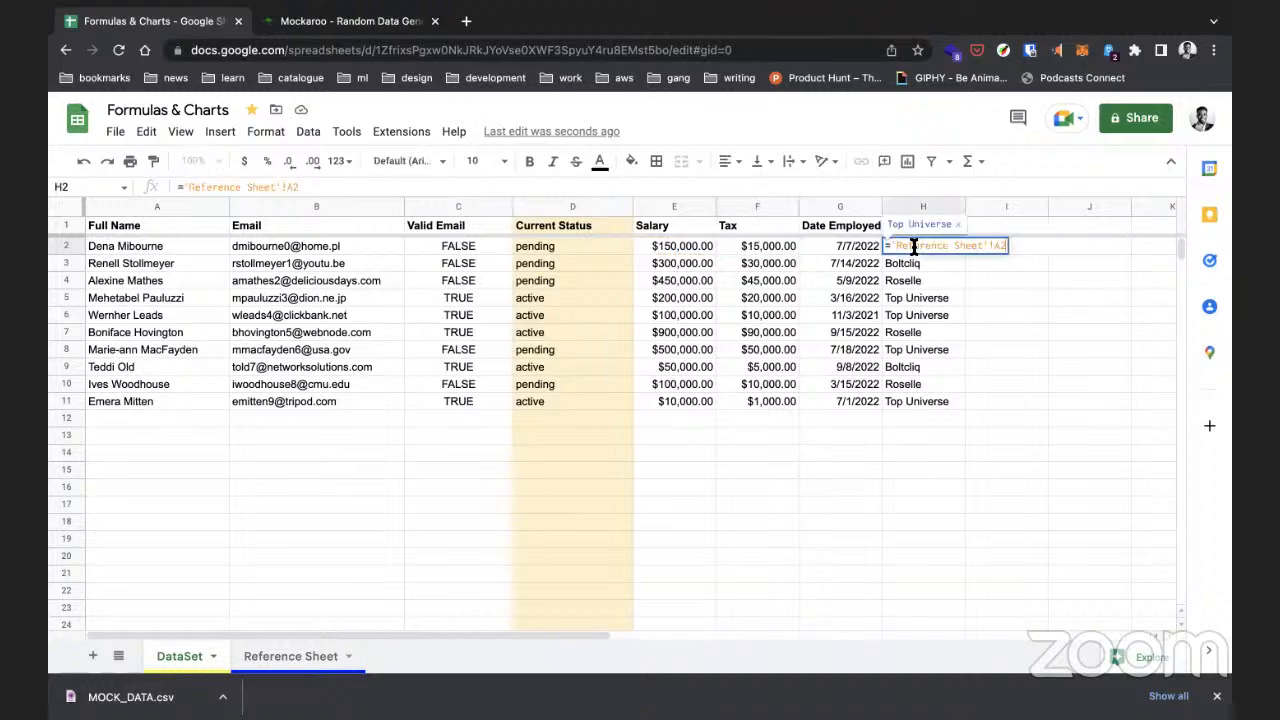
{"action": "left_click", "coordinate": [752, 247]}
{"action": "double_click", "coordinate": [752, 246]}
{"action": "key", "text": "BackSpace"}
{"action": "key", "text": "BackSpace"}
{"action": "type", "text": "'Reference Sheet'!A2"}
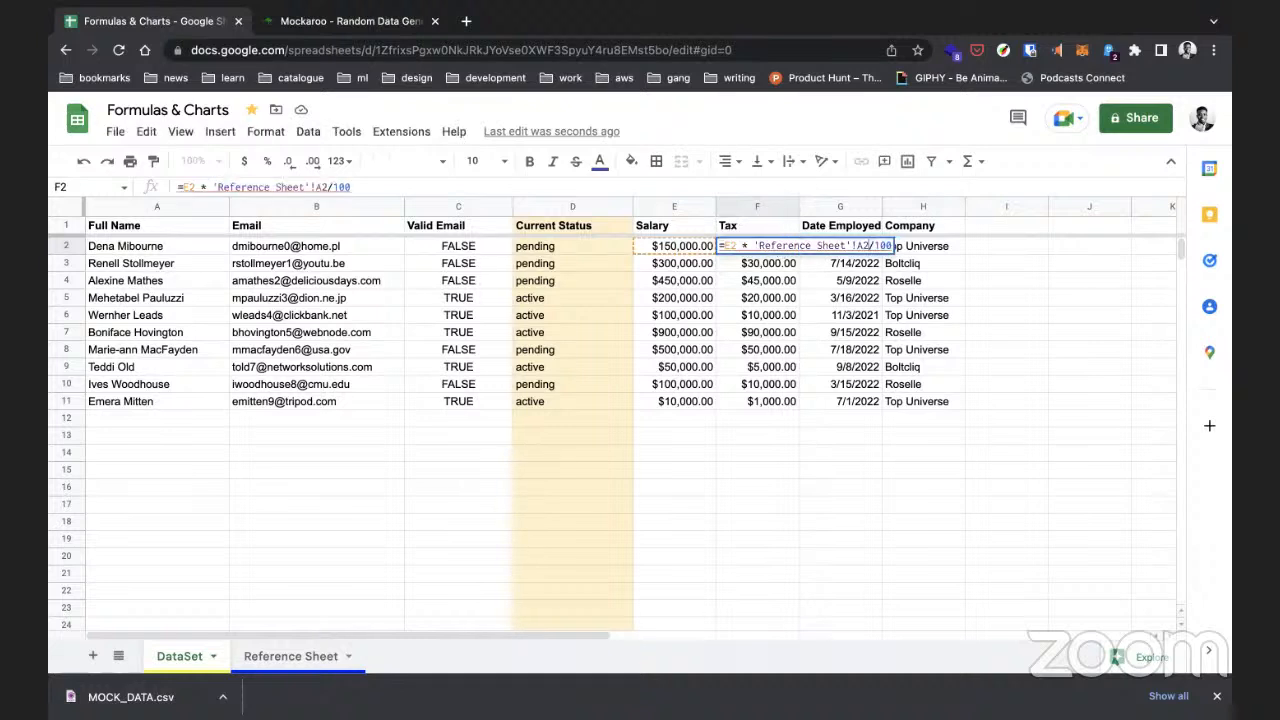
Step: Check the tax rate's cell on Reference Sheet and correct F2's formula on DataSet to =E2 * 'Reference Sheet'!B7/100
{"action": "left_click", "coordinate": [259, 661]}
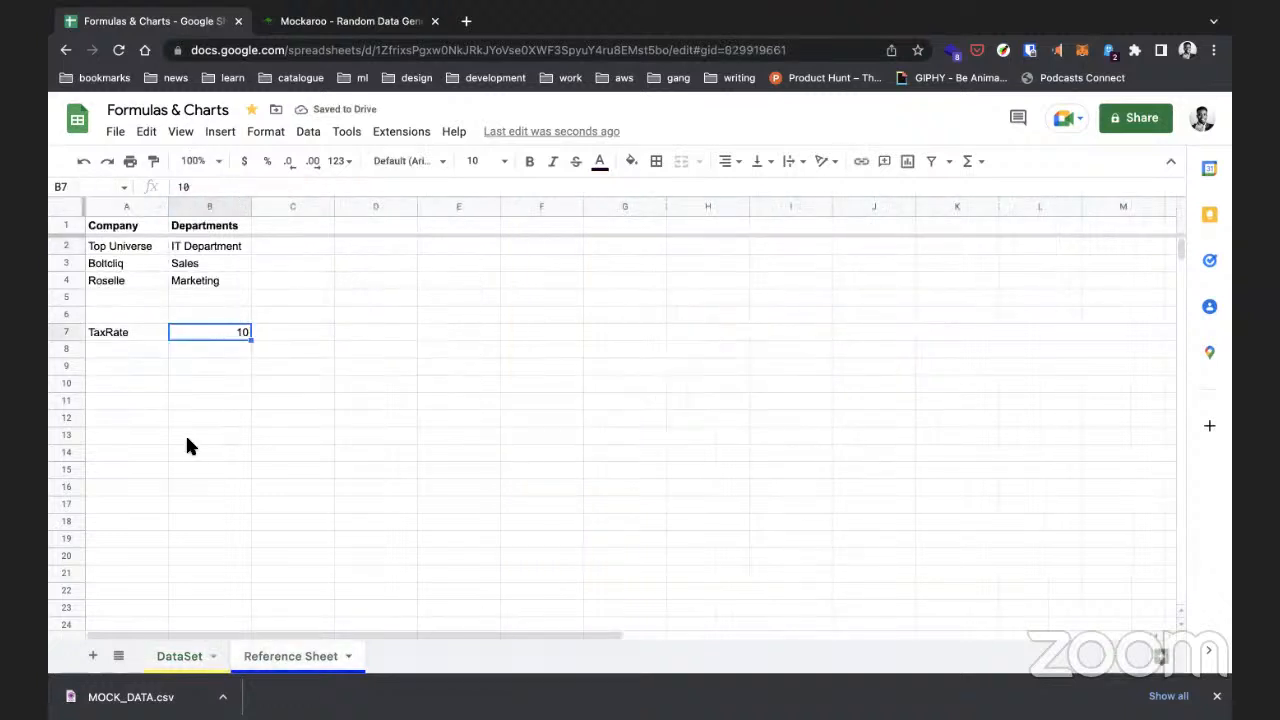
{"action": "left_click", "coordinate": [186, 660]}
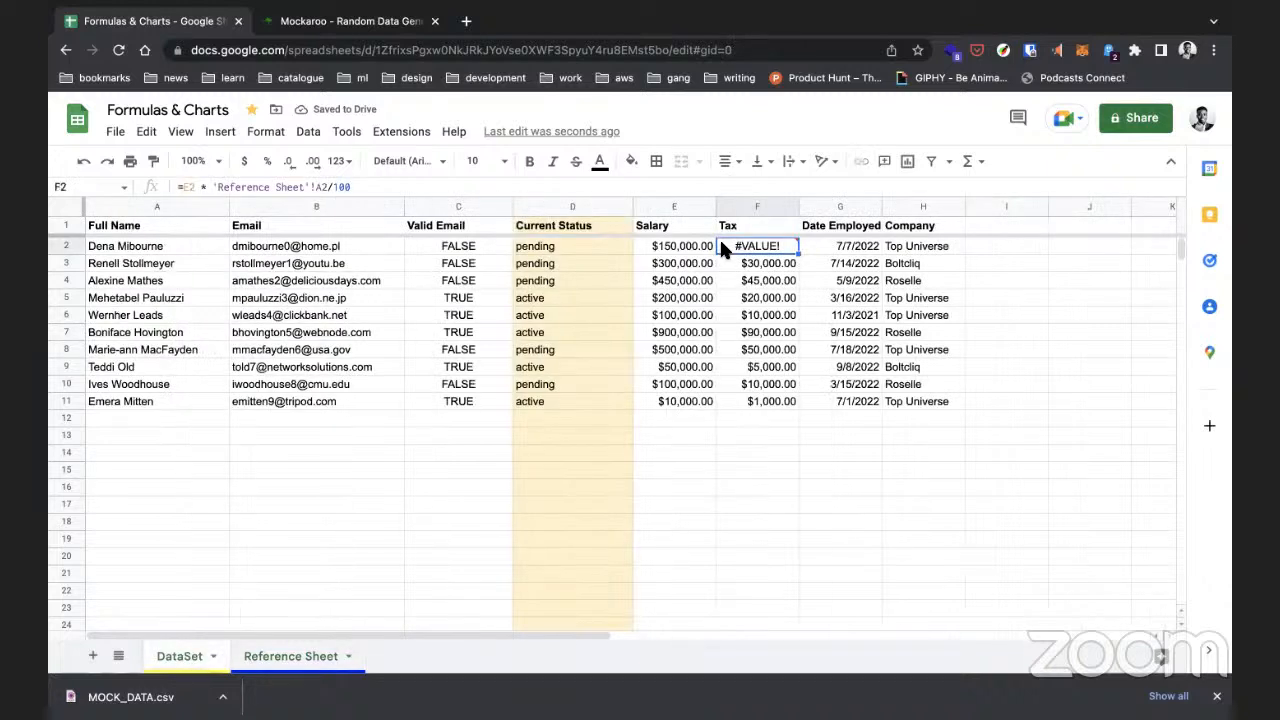
{"action": "double_click", "coordinate": [750, 247]}
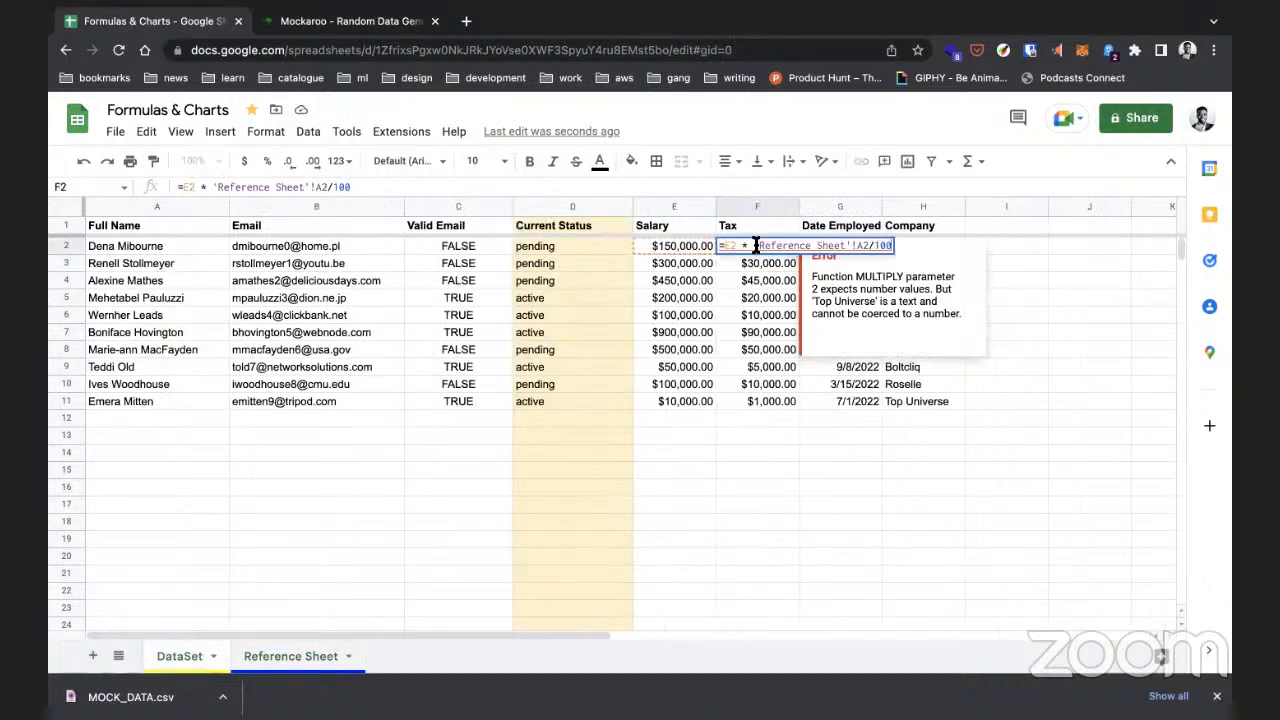
{"action": "double_click", "coordinate": [866, 246]}
{"action": "type", "text": "b7"}
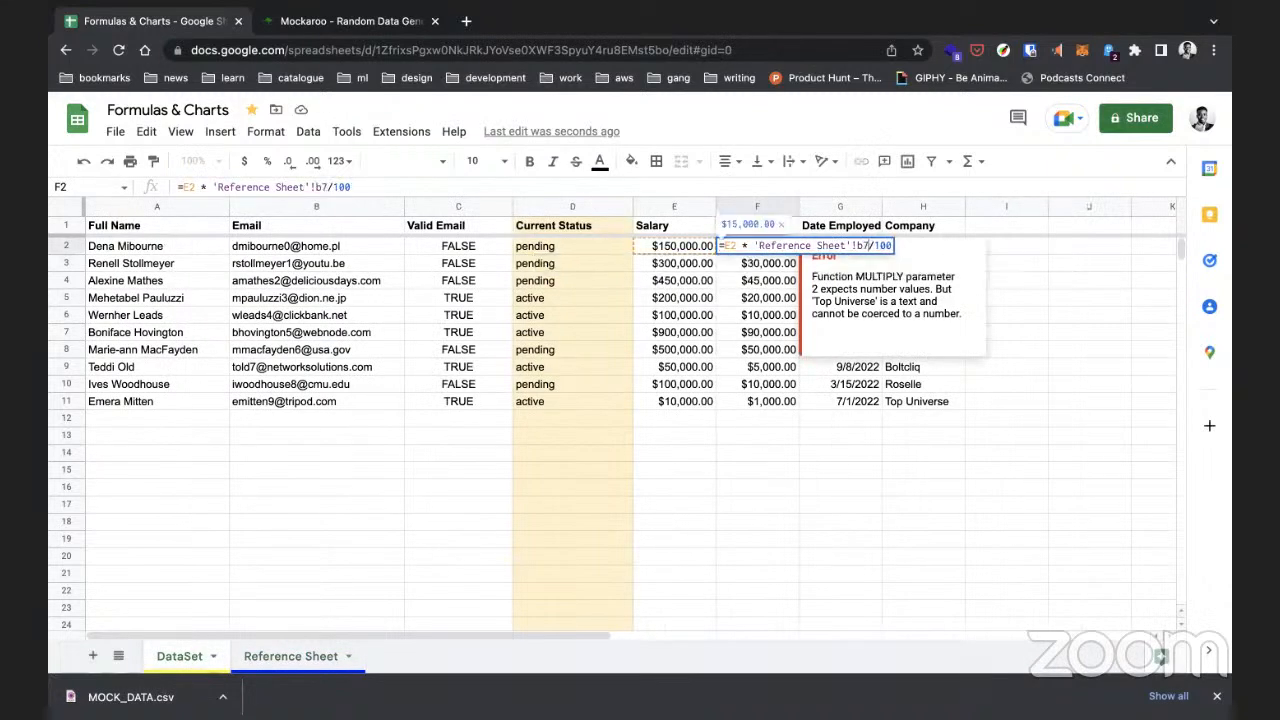
{"action": "key", "text": "Return"}
Step: Try to fill F2's tax formula down the Tax column to F11, and check the formulas in F3 and F4
{"action": "left_click", "coordinate": [788, 247]}
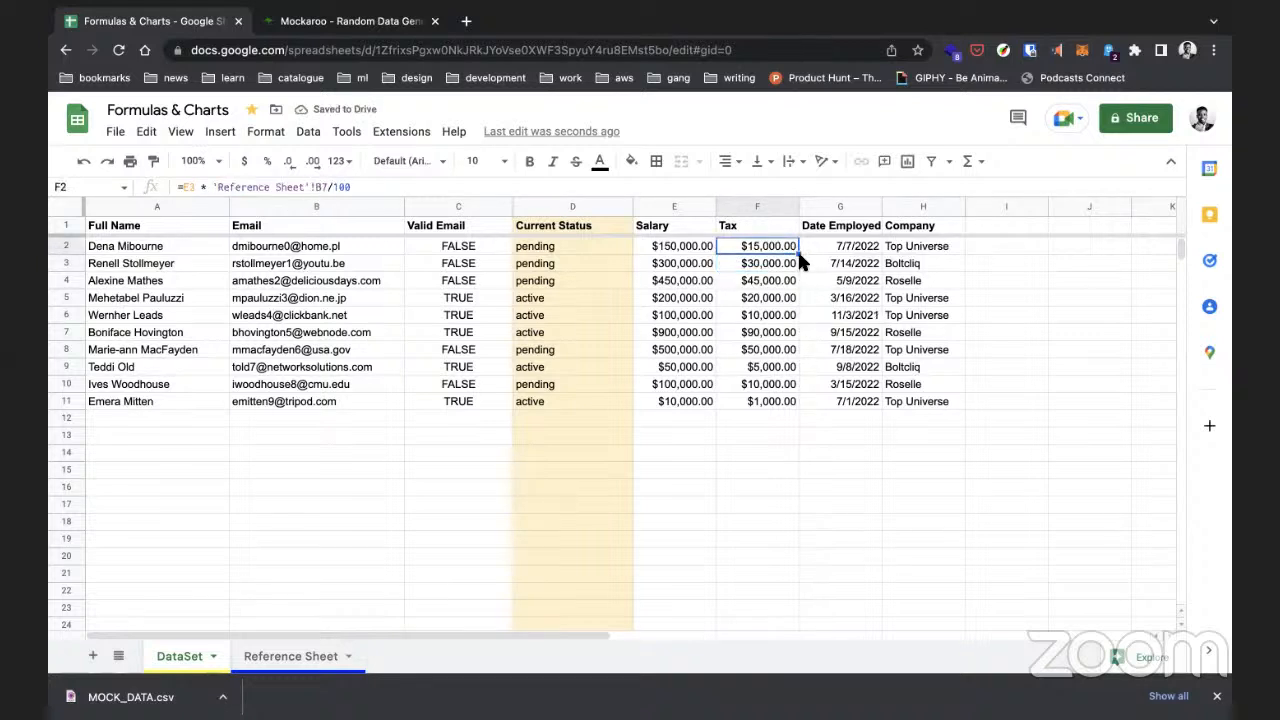
{"action": "left_click_drag", "start_coordinate": [799, 283], "coordinate": [801, 406]}
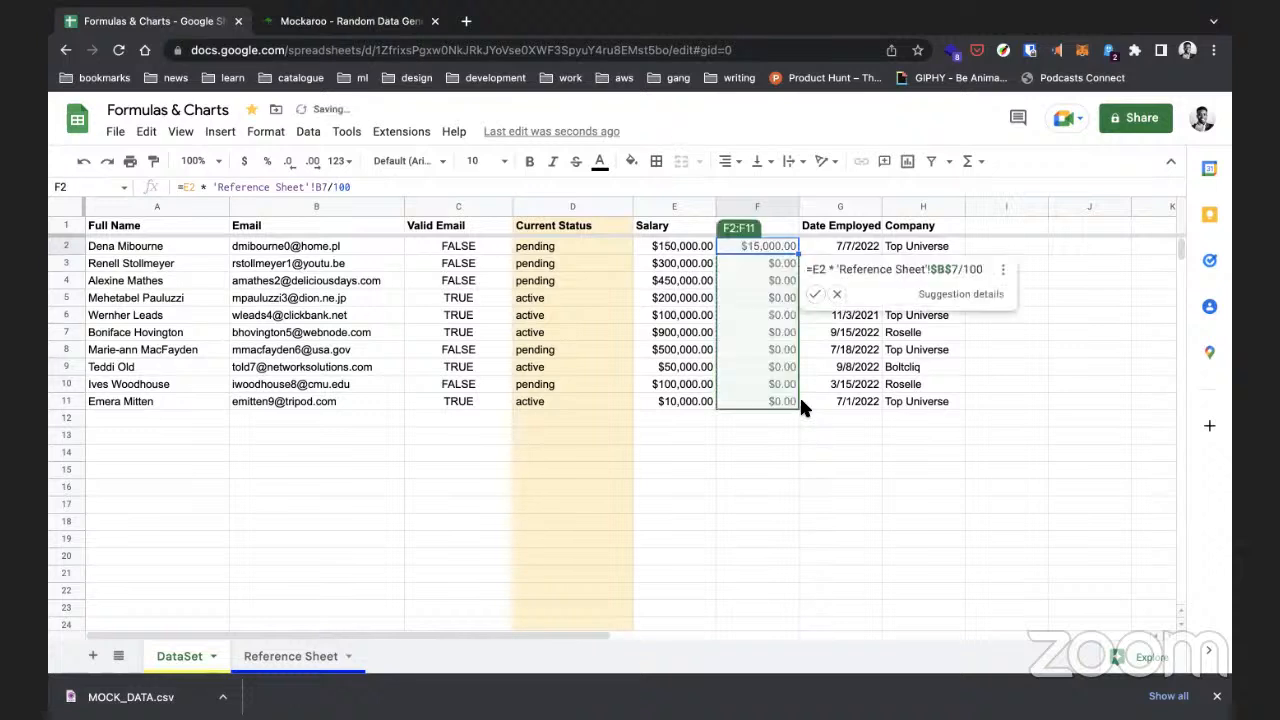
{"action": "left_click", "coordinate": [787, 247]}
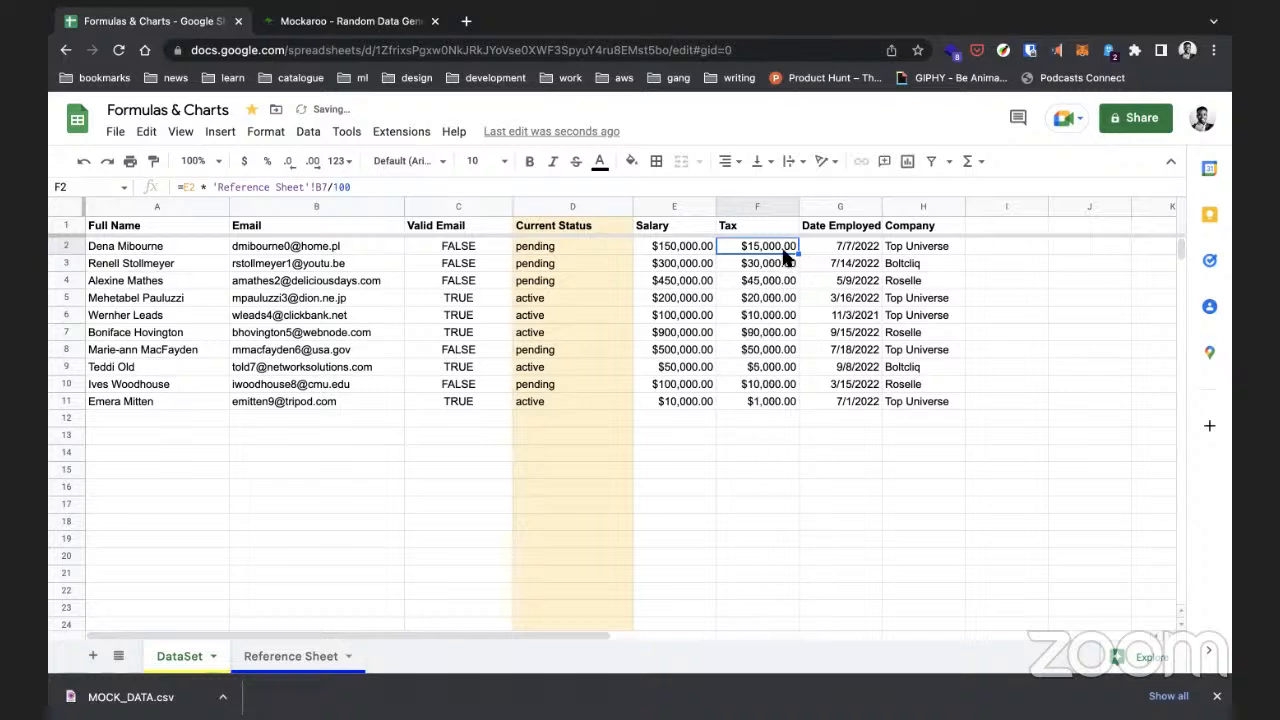
{"action": "left_click", "coordinate": [771, 263]}
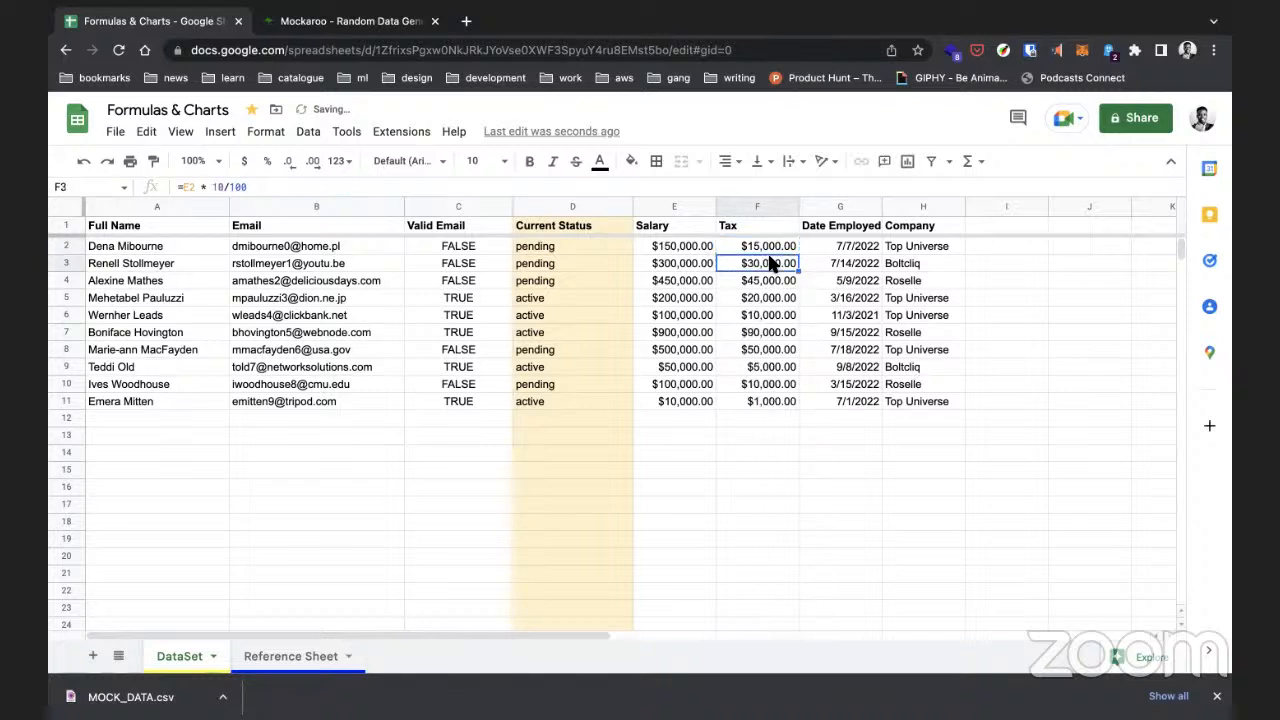
{"action": "left_click", "coordinate": [766, 277]}
{"action": "left_click", "coordinate": [769, 265]}
Step: Copy 'Reference Sheet'!B7 from F2's formula and paste it over the hard-coded 10 in F3's tax formula
{"action": "left_click", "coordinate": [777, 248]}
{"action": "double_click", "coordinate": [780, 247]}
{"action": "left_click_drag", "start_coordinate": [754, 245], "coordinate": [867, 244]}
{"action": "key", "text": "ctrl+c"}
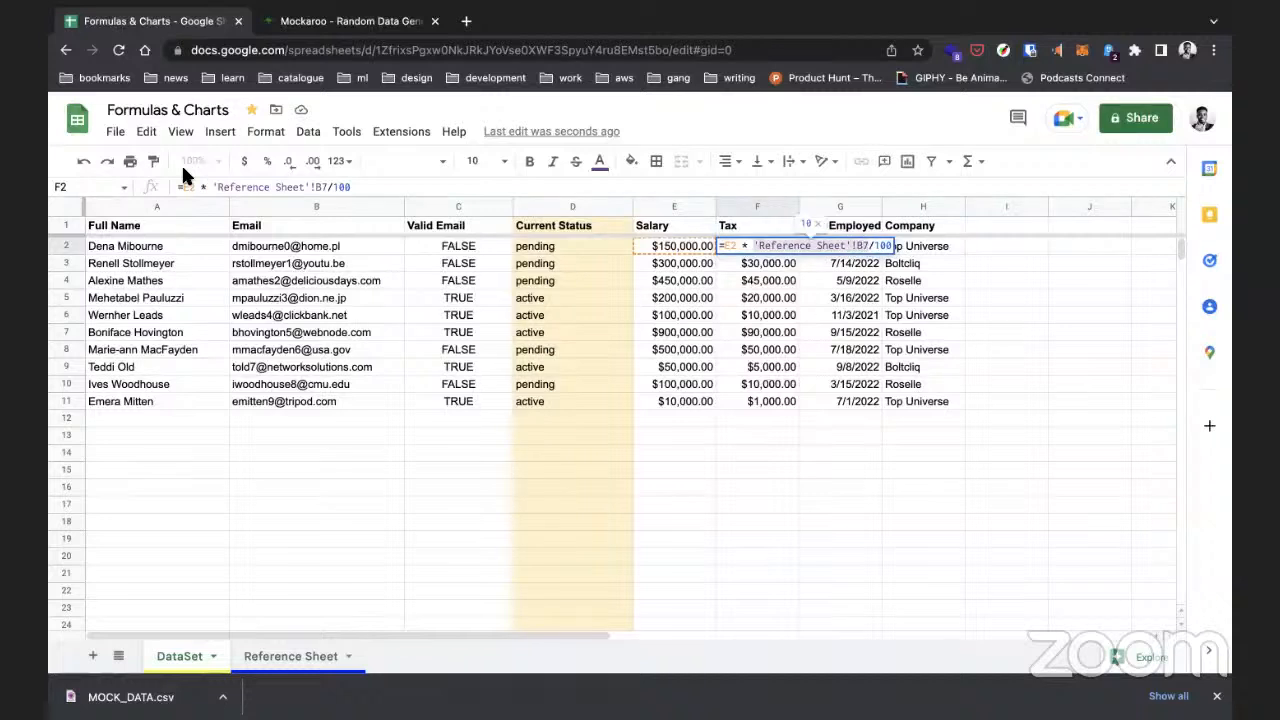
{"action": "left_click", "coordinate": [268, 187]}
{"action": "left_click", "coordinate": [745, 263]}
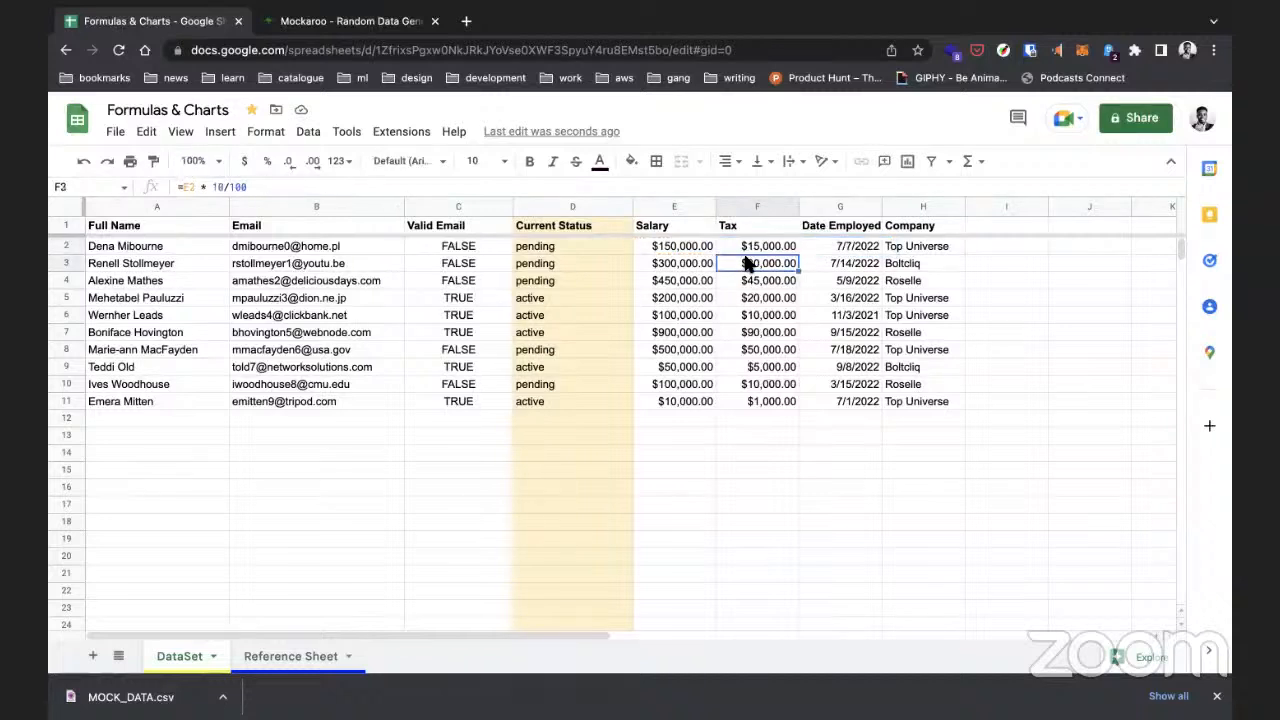
{"action": "double_click", "coordinate": [220, 188]}
{"action": "key", "text": "ctrl+v"}
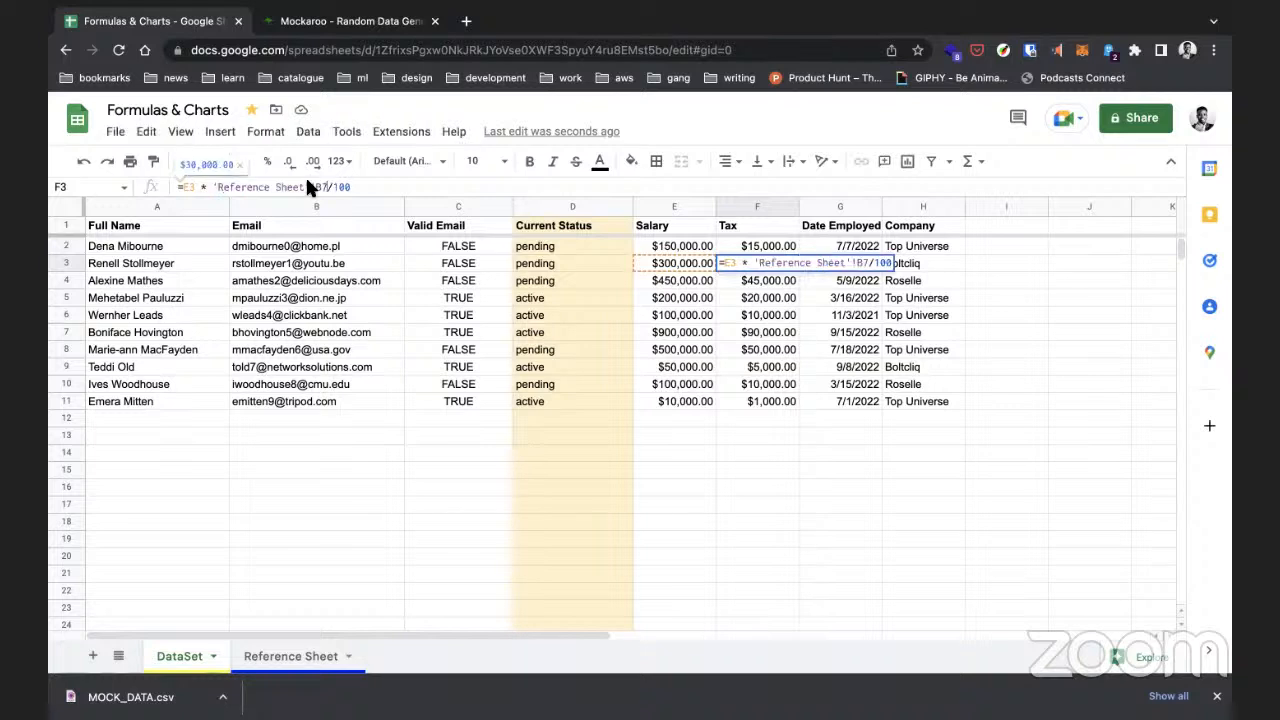
{"action": "key", "text": "Return"}
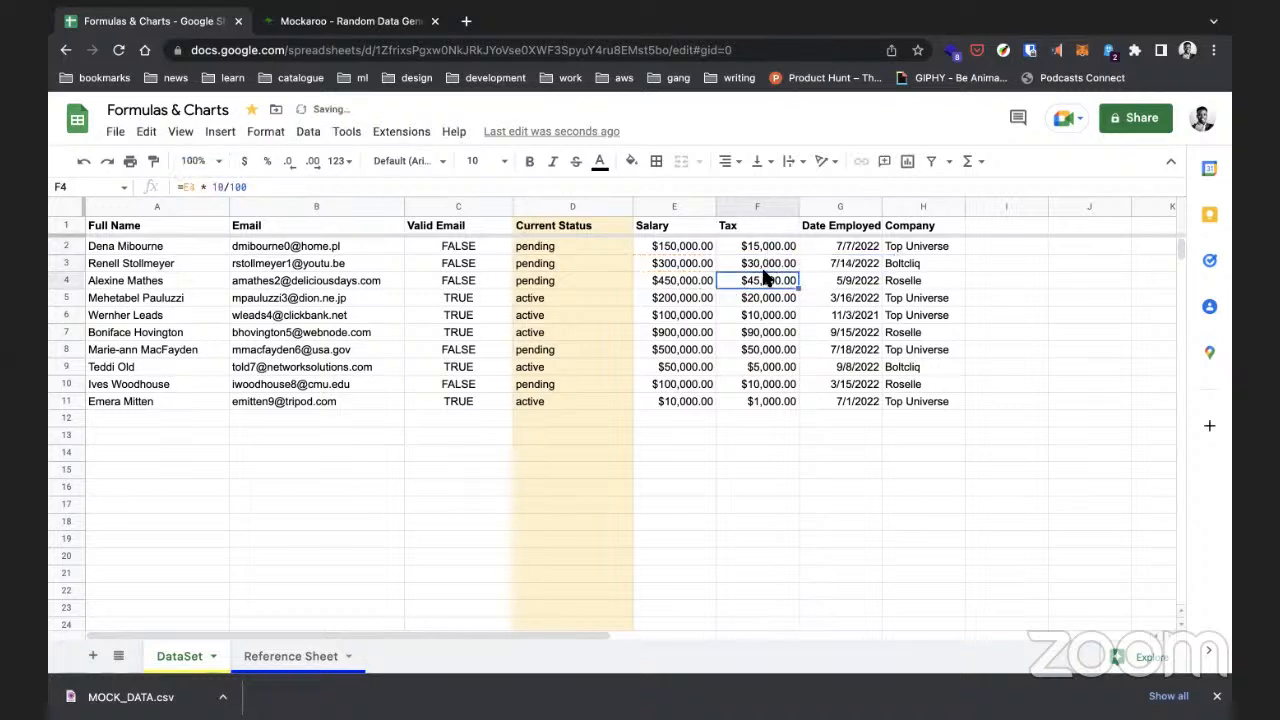
Step: Replace the hard-coded 10 in the tax formulas of F4 and F5 with 'Reference Sheet'!B7
{"action": "double_click", "coordinate": [217, 188]}
{"action": "key", "text": "ctrl+v"}
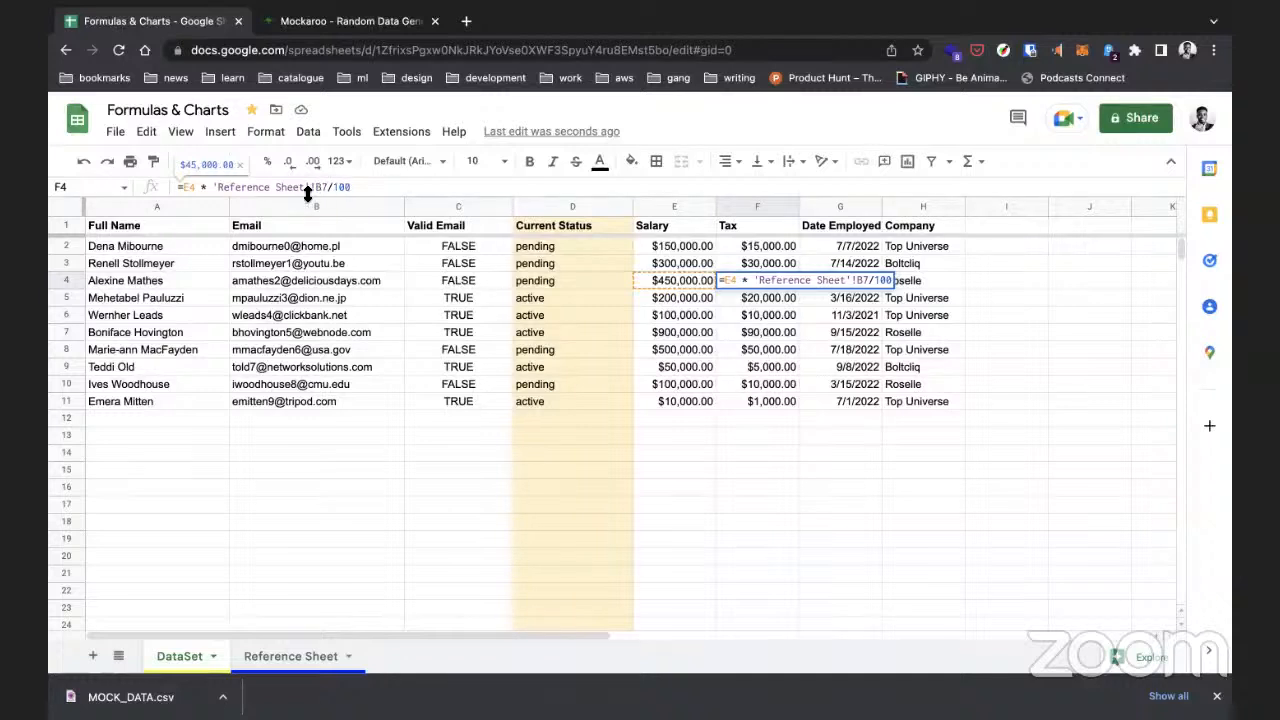
{"action": "left_click", "coordinate": [750, 297]}
{"action": "left_click", "coordinate": [222, 187]}
{"action": "key", "text": "BackSpace"}
{"action": "key", "text": "BackSpace"}
{"action": "type", "text": "v"}
{"action": "key", "text": "BackSpace"}
{"action": "key", "text": "super+v"}
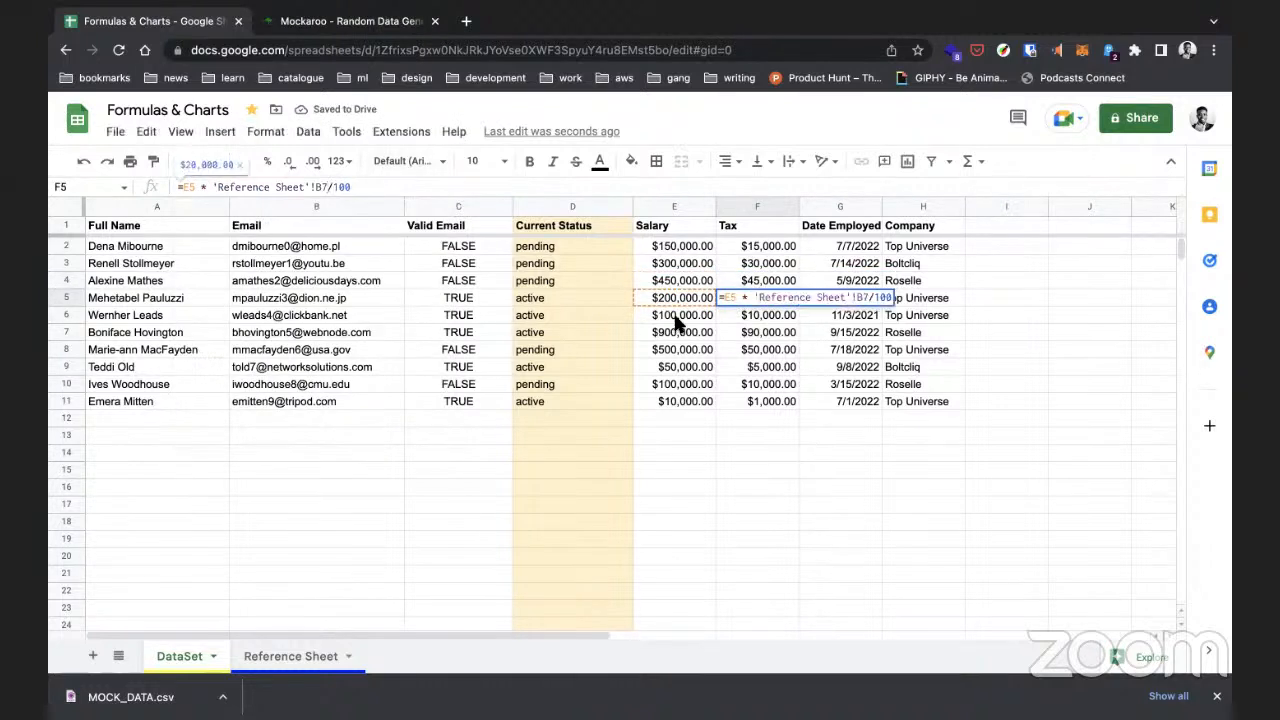
{"action": "key", "text": "Return"}
Step: Replace the hard-coded 10 in the tax formulas of F6 and F7 with 'Reference Sheet'!B7
{"action": "left_click", "coordinate": [226, 189]}
{"action": "key", "text": "BackSpace"}
{"action": "key", "text": "BackSpace"}
{"action": "key", "text": "super+v"}
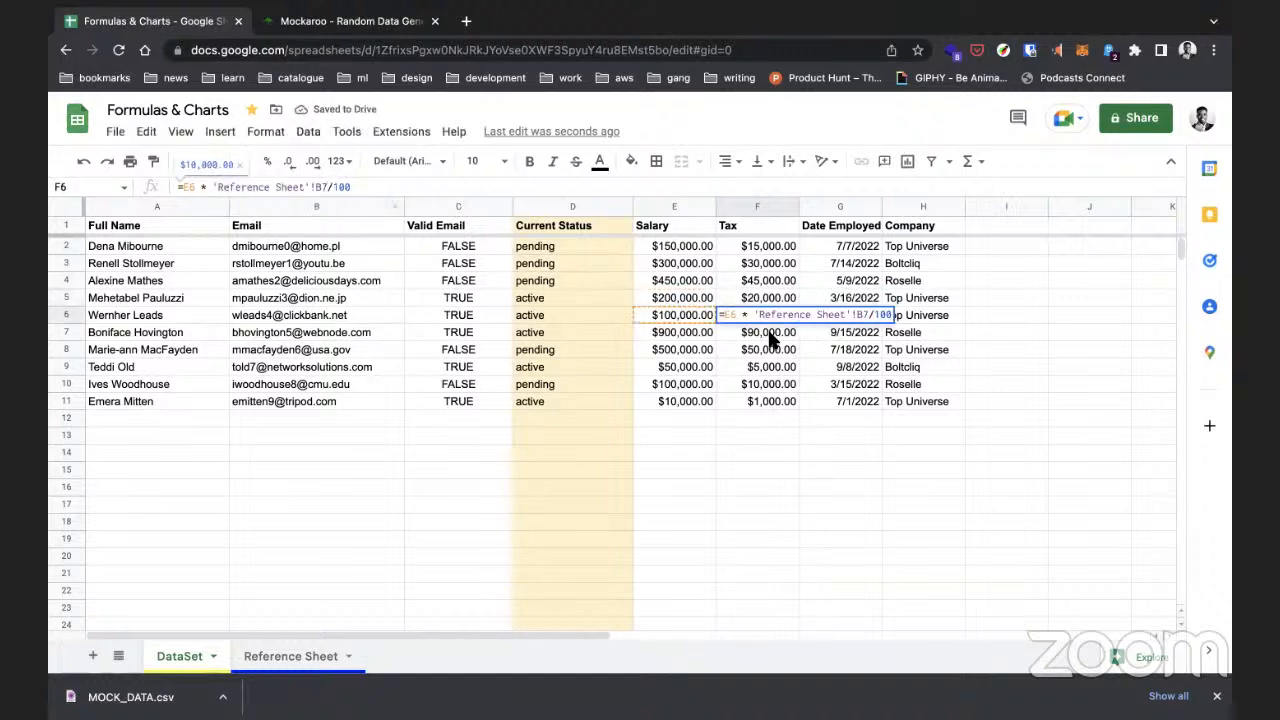
{"action": "key", "text": "Return"}
{"action": "left_click", "coordinate": [218, 189]}
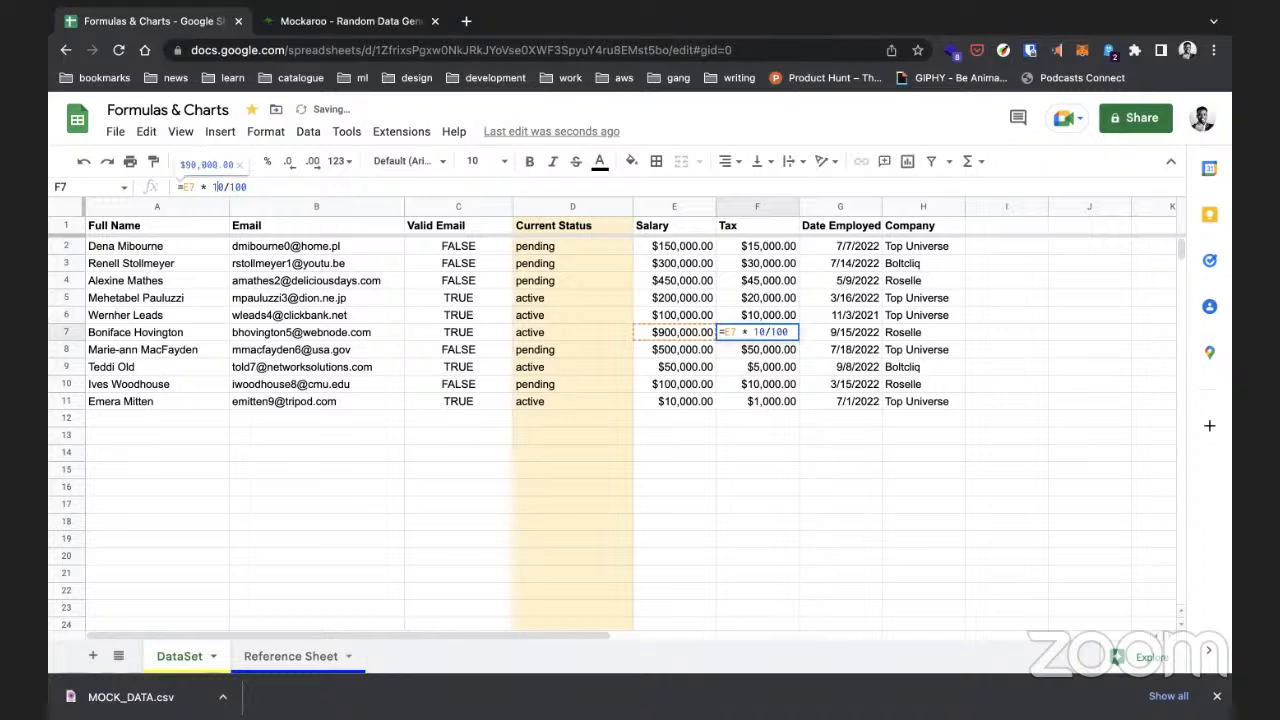
{"action": "key", "text": "BackSpace"}
{"action": "key", "text": "BackSpace"}
{"action": "key", "text": "super+v"}
{"action": "key", "text": "Return"}
Step: Replace the hard-coded 10 in the tax formulas of F9 and F11 with 'Reference Sheet'!B7
{"action": "left_click", "coordinate": [726, 364]}
{"action": "left_click", "coordinate": [217, 187]}
{"action": "key", "text": "BackSpace"}
{"action": "key", "text": "BackSpace"}
{"action": "key", "text": "super+v"}
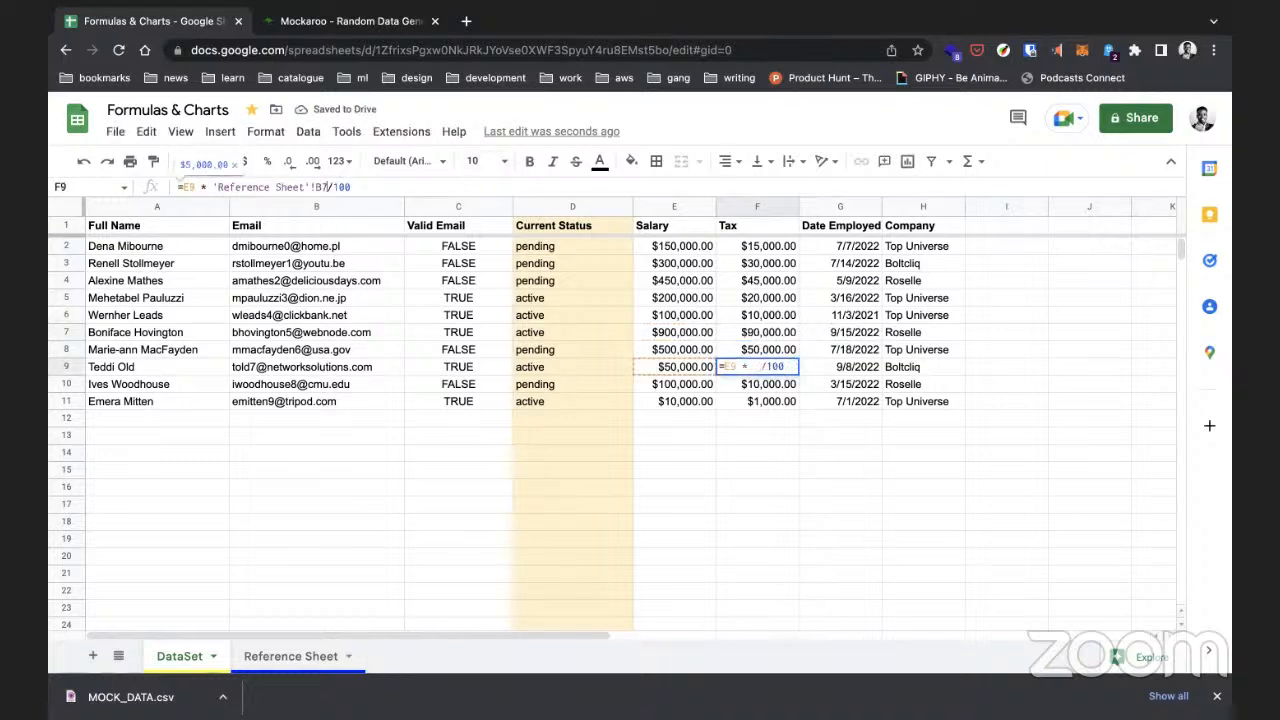
{"action": "key", "text": "Return"}
{"action": "left_click", "coordinate": [726, 401]}
{"action": "left_click", "coordinate": [235, 189]}
{"action": "key", "text": "BackSpace"}
{"action": "key", "text": "BackSpace"}
{"action": "type", "text": "'Reference Sheet'!$B$1"}
{"action": "key", "text": "Return"}
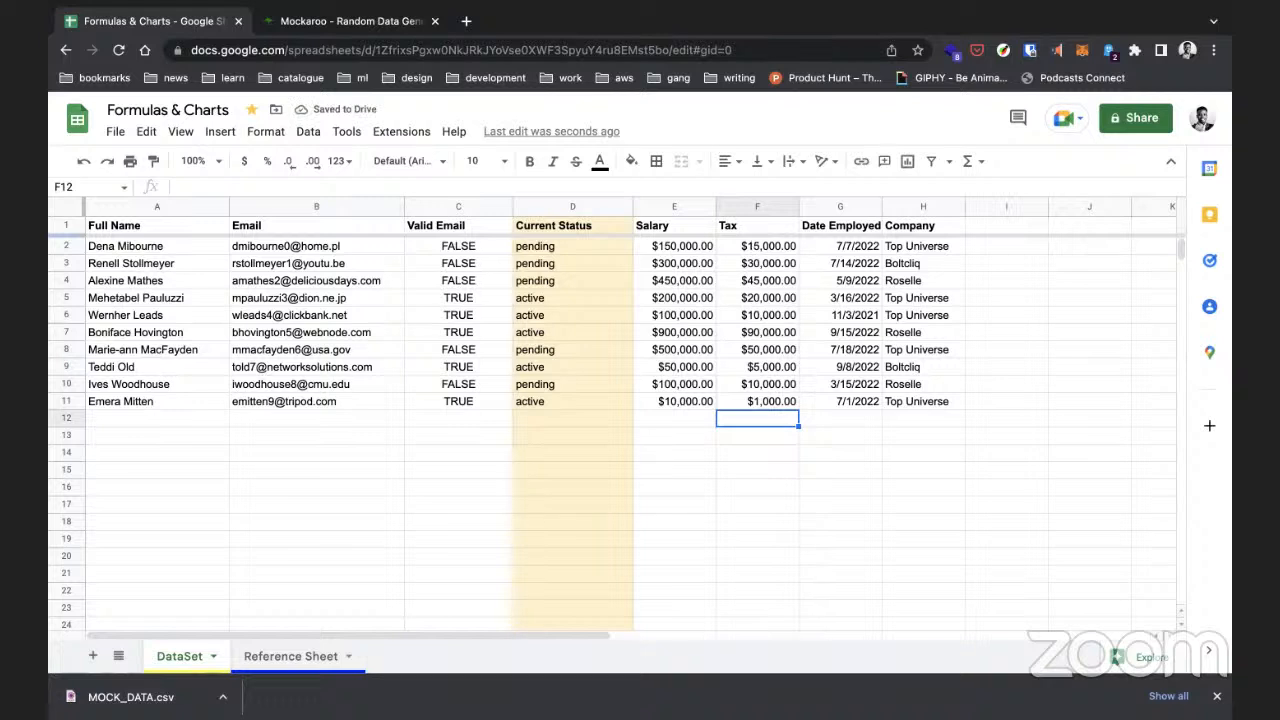
Step: Set the TaxRate in B7 of the Reference Sheet to 5 and check the Tax column on the DataSet sheet
{"action": "left_click", "coordinate": [275, 659]}
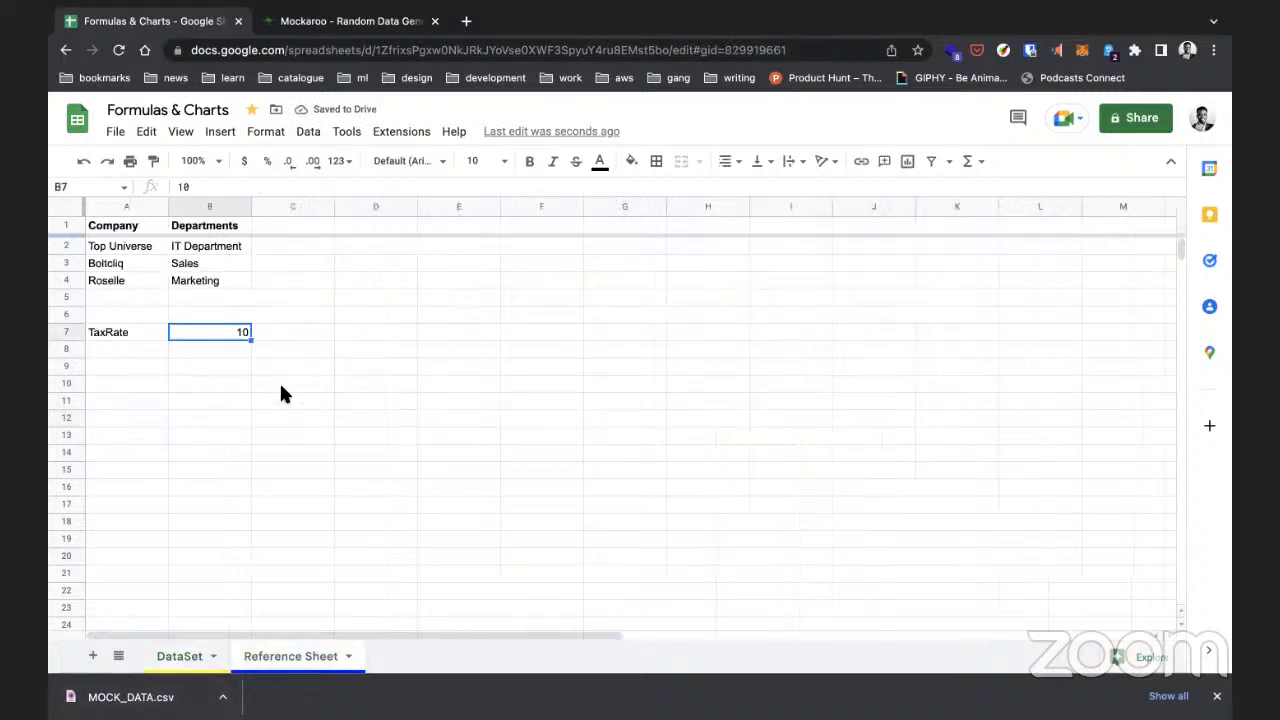
{"action": "type", "text": "5"}
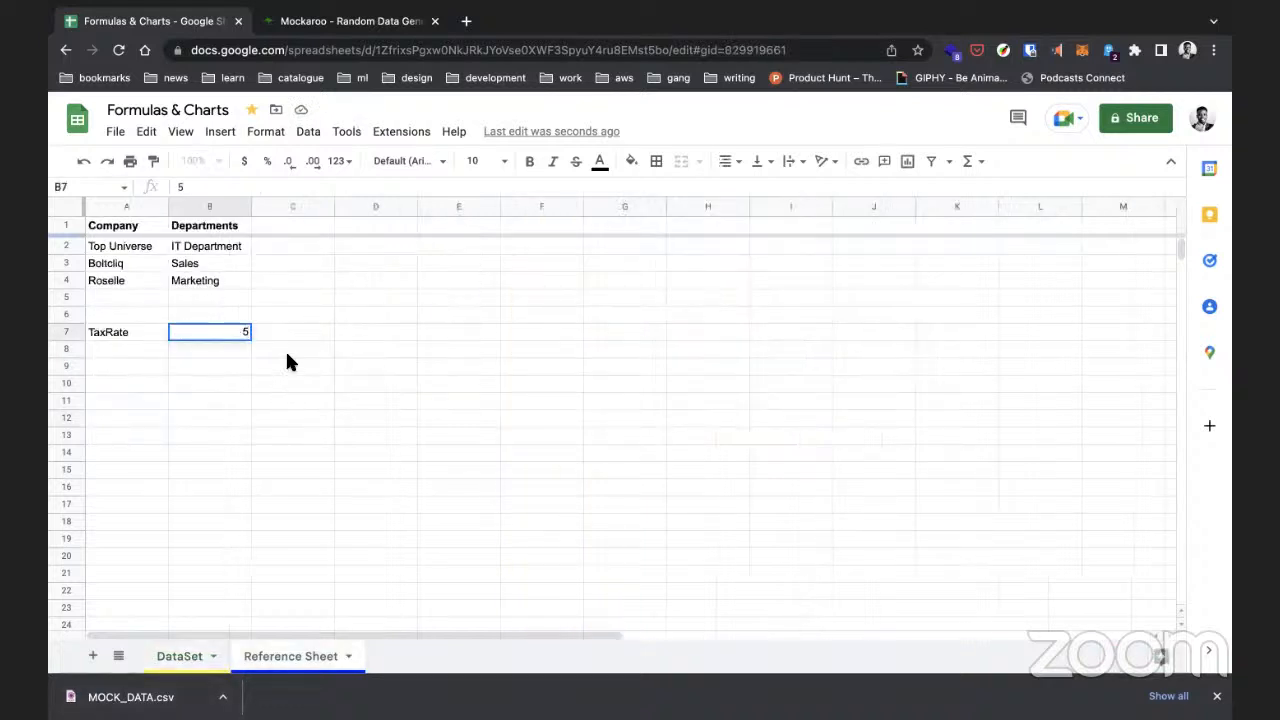
{"action": "left_click", "coordinate": [285, 350]}
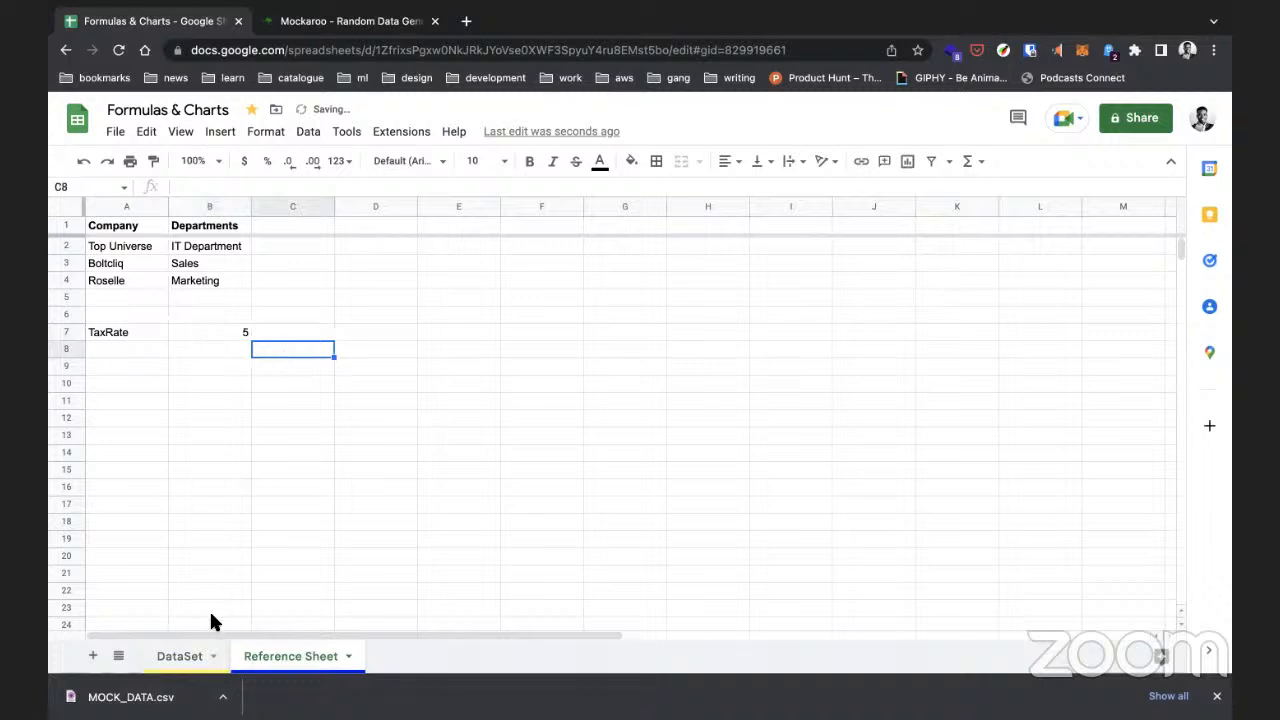
{"action": "left_click", "coordinate": [184, 656]}
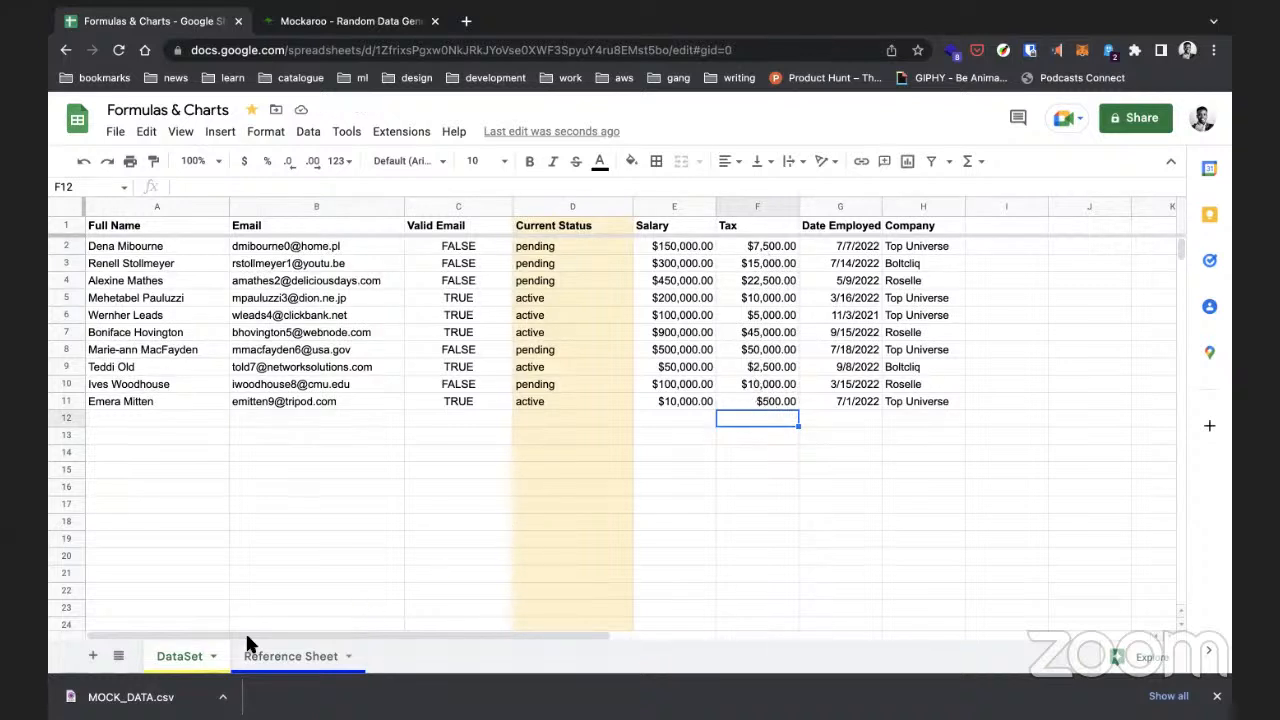
Step: Set the TaxRate in B7 of the Reference Sheet back to 10 and return to the DataSet sheet
{"action": "left_click", "coordinate": [288, 656]}
{"action": "left_click", "coordinate": [240, 337]}
{"action": "type", "text": "10"}
{"action": "left_click", "coordinate": [289, 401]}
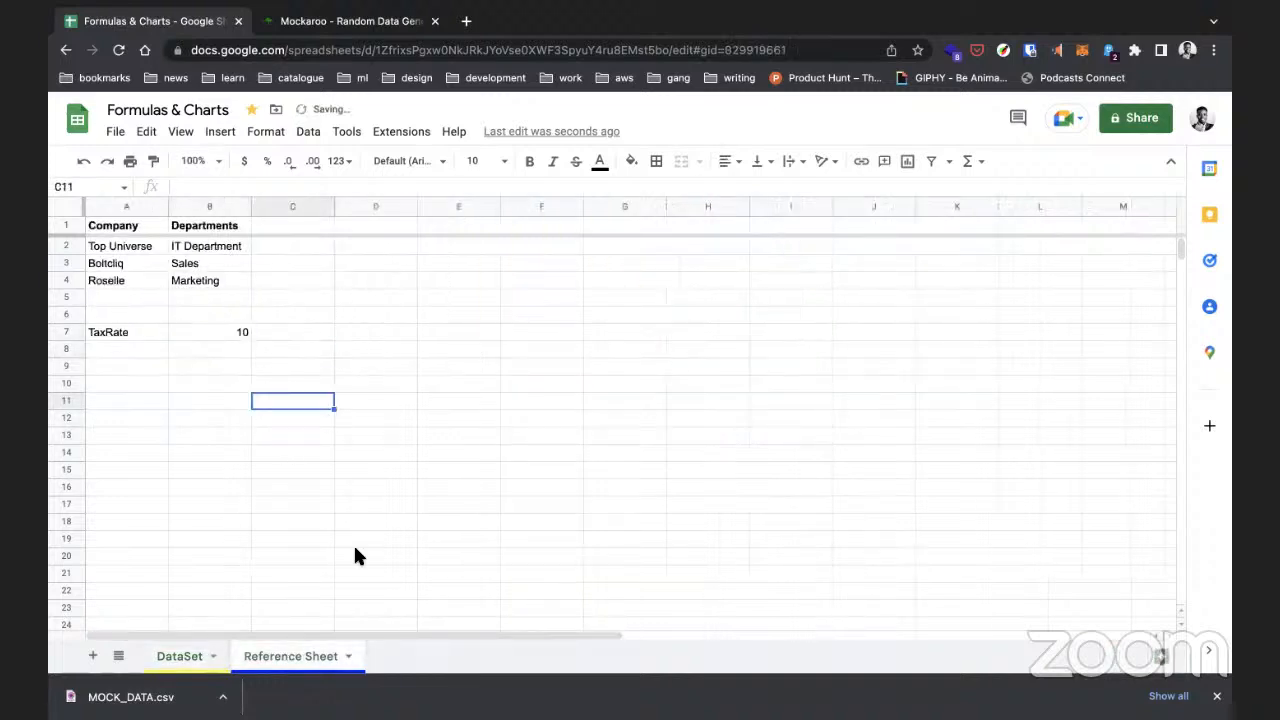
{"action": "left_click", "coordinate": [193, 658]}
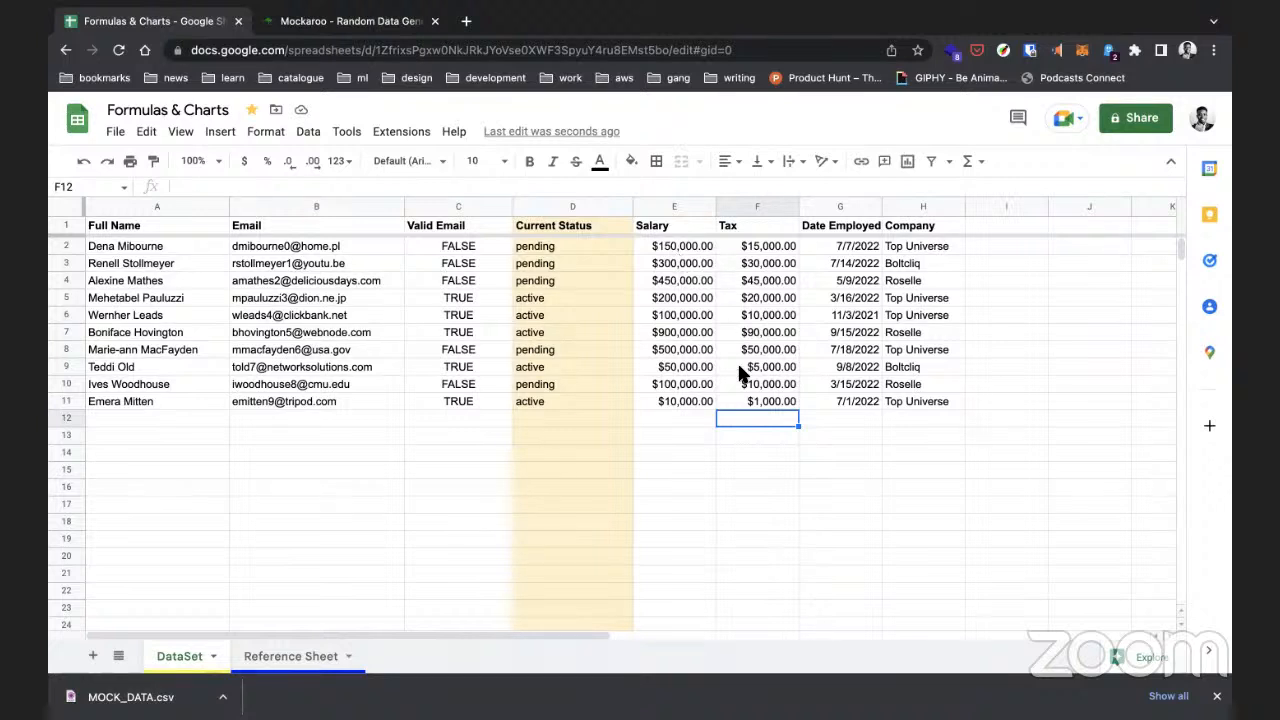
{"action": "left_click", "coordinate": [698, 422]}
{"action": "left_click", "coordinate": [699, 436]}
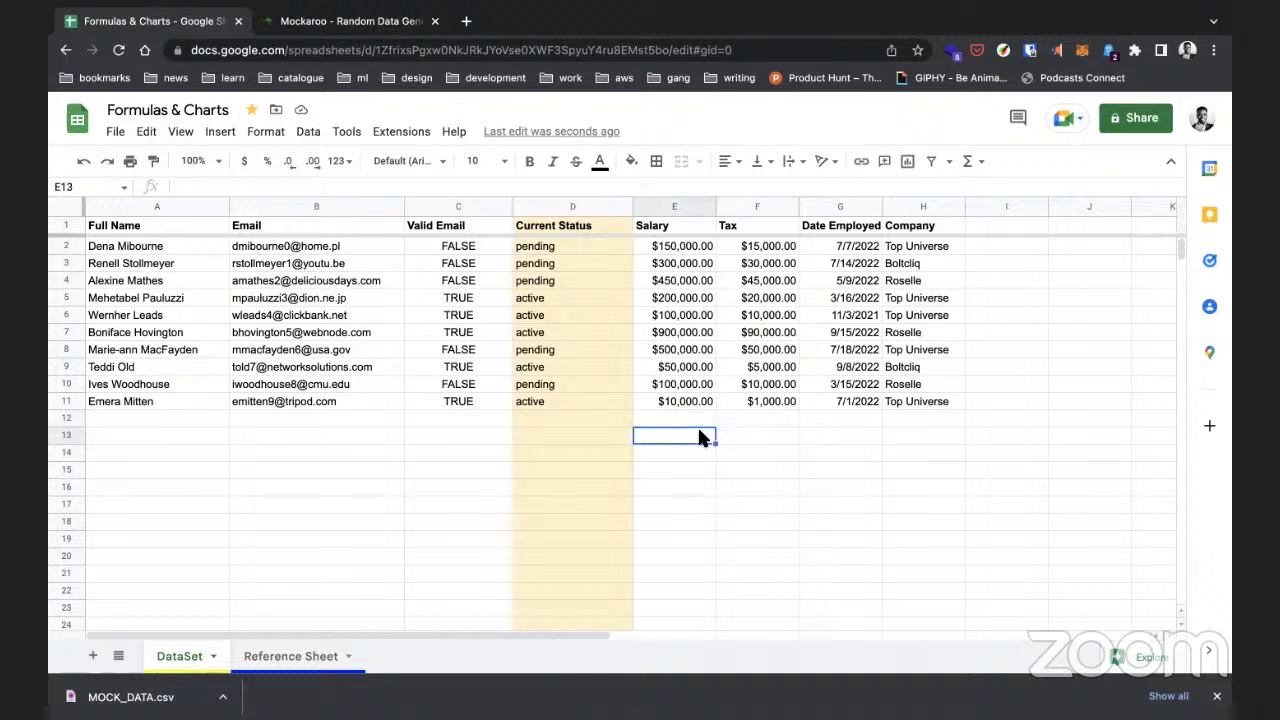
{"action": "left_click", "coordinate": [609, 435]}
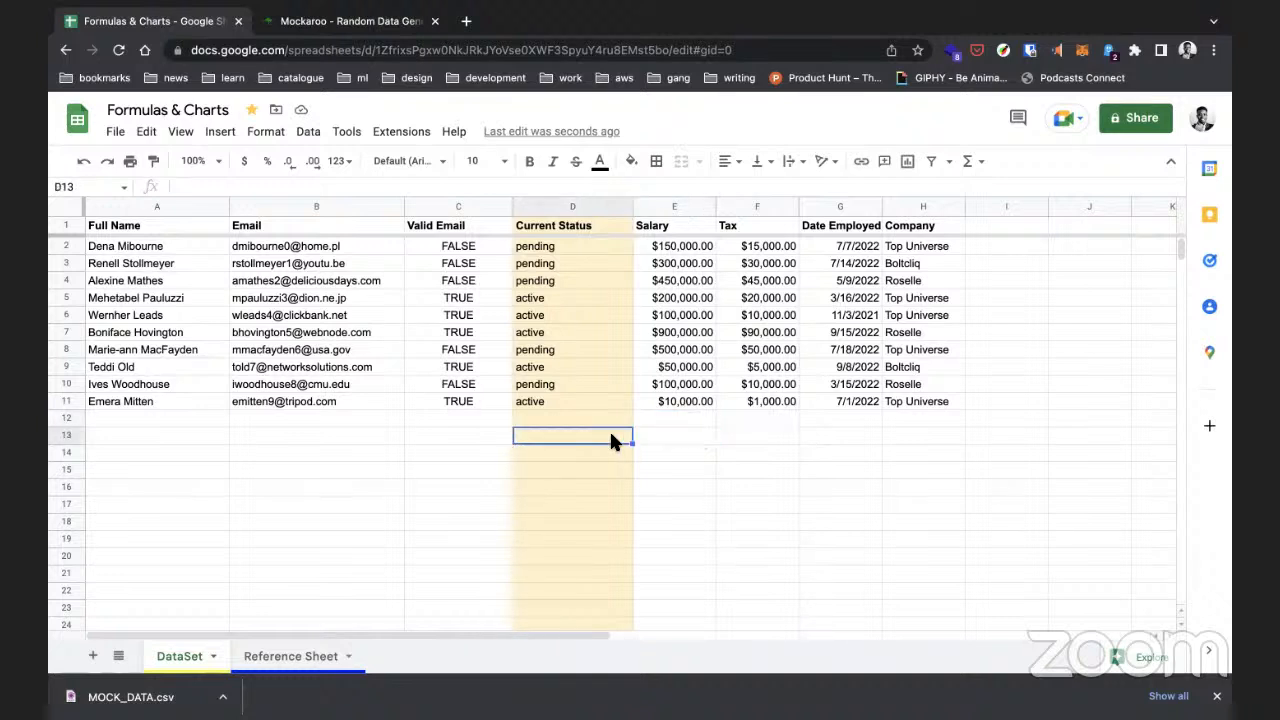
{"action": "left_click", "coordinate": [443, 457]}
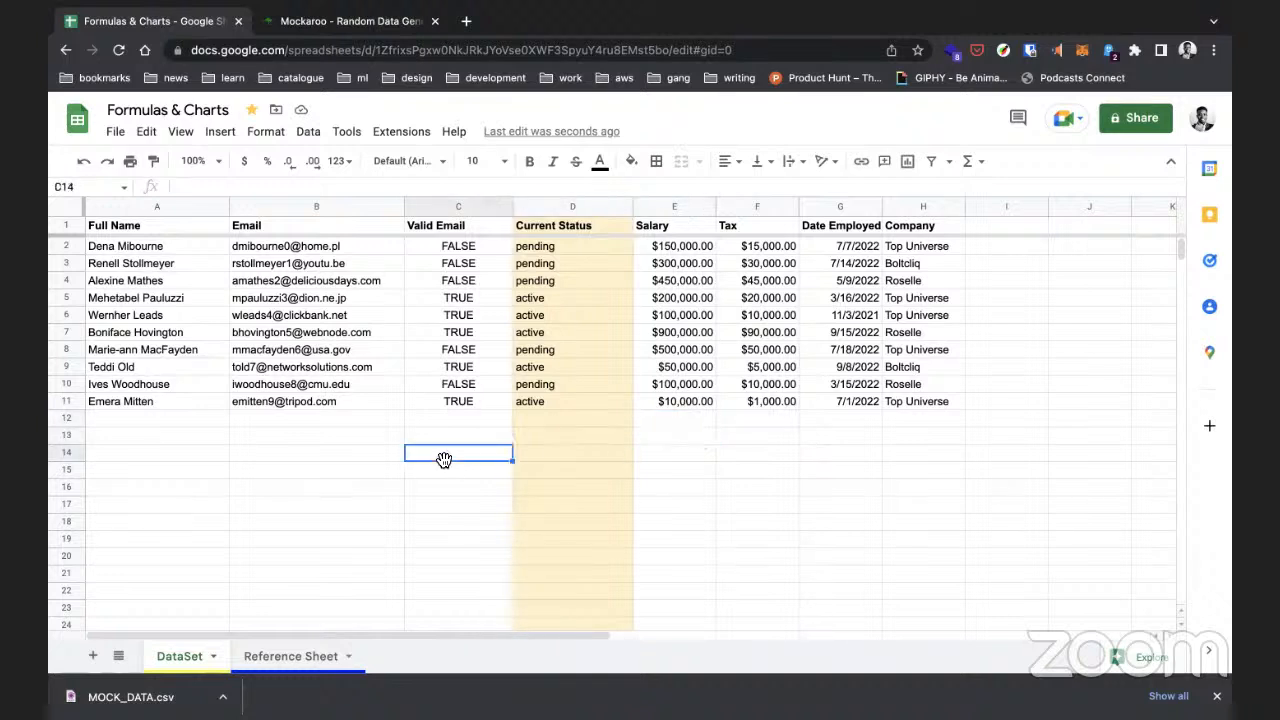
{"action": "left_click", "coordinate": [370, 456]}
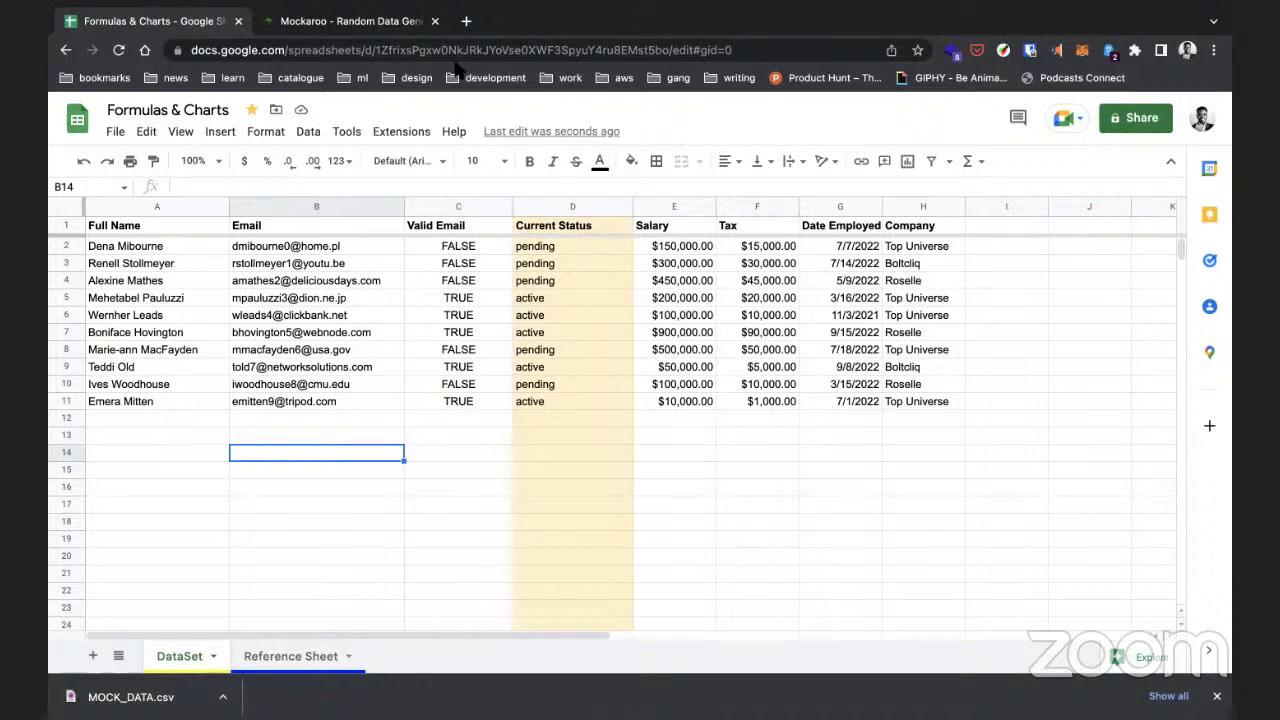
Step: Close the Mockaroo page and open the Excel cheat sheet at customguide.com/cheat-sheet/excel-cheat-sheet.pdf in a new browser tab
{"action": "left_click", "coordinate": [434, 21]}
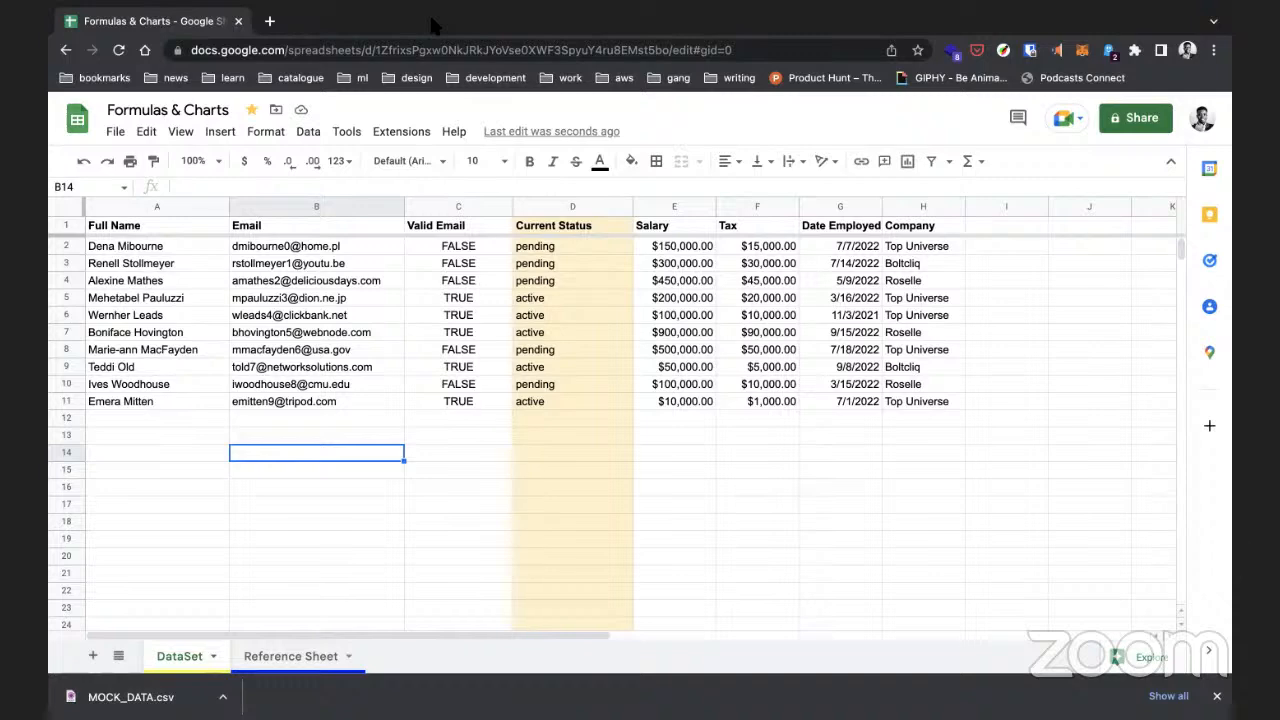
{"action": "left_click", "coordinate": [270, 21]}
{"action": "type", "text": "cheat"}
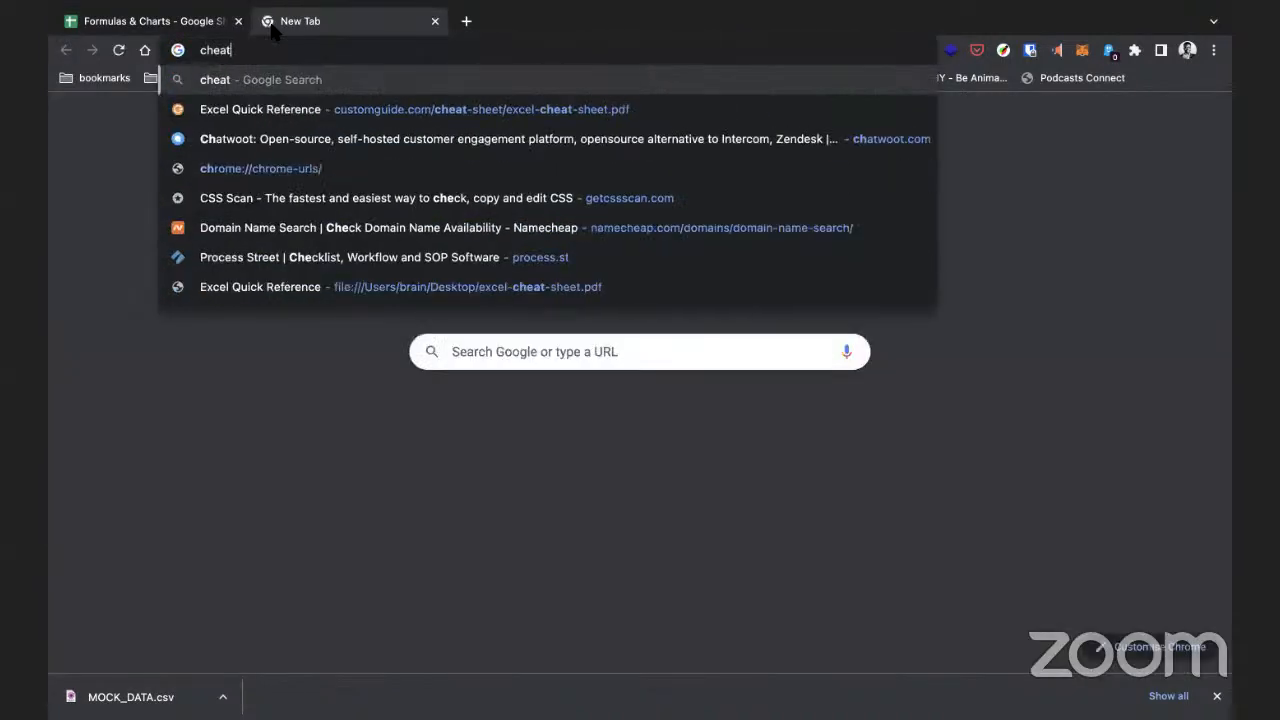
{"action": "left_click", "coordinate": [217, 257]}
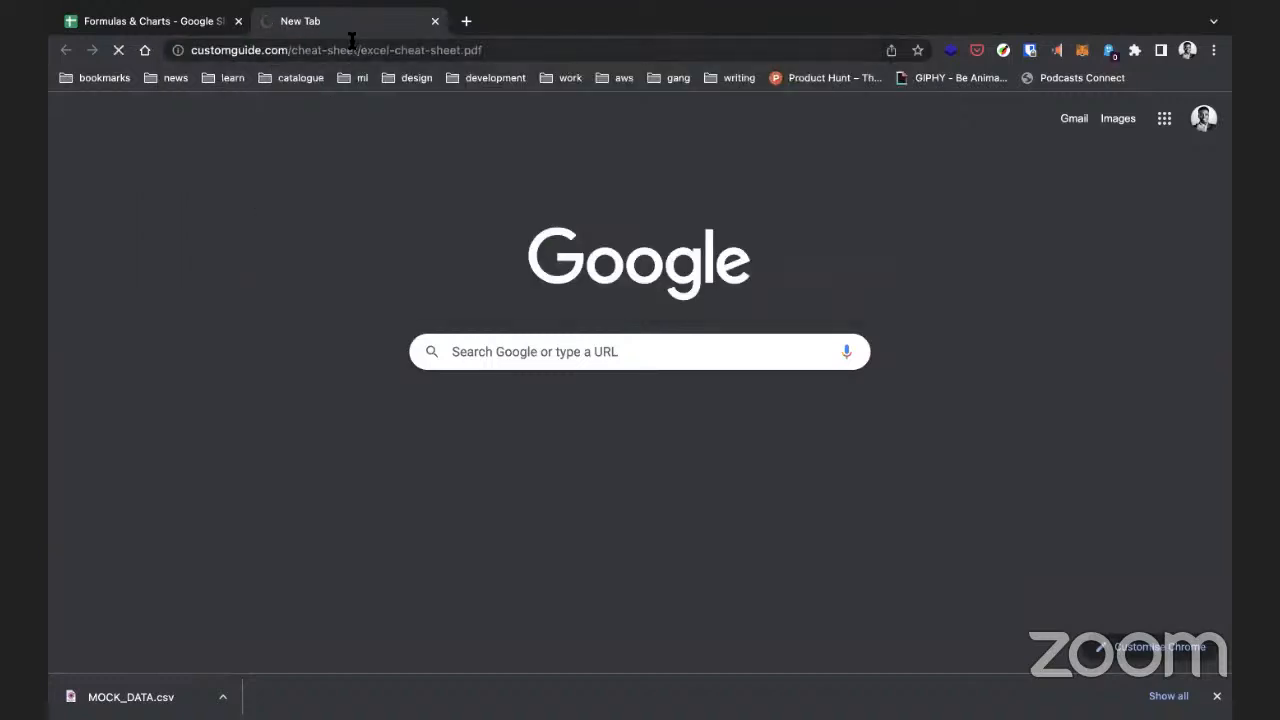
{"action": "left_click", "coordinate": [532, 48]}
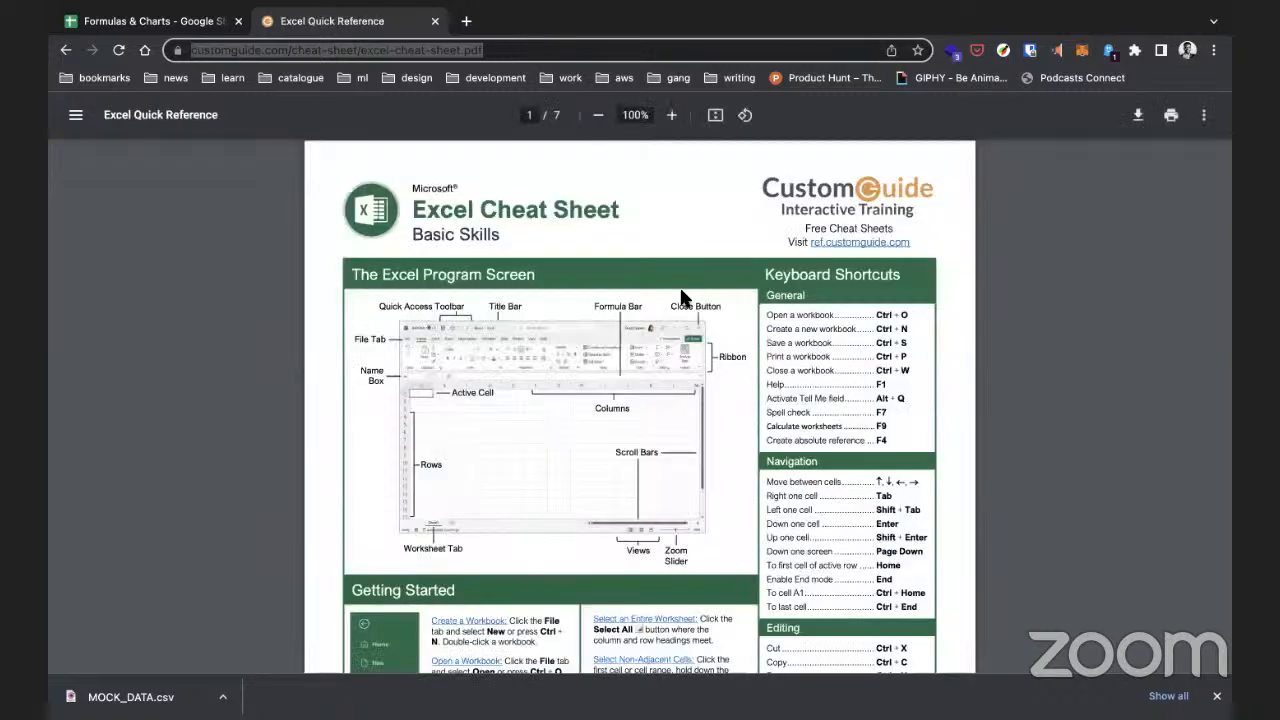
Step: Review the keyboard shortcuts and the workbook editing and formatting basics on the first two pages of the cheat sheet
{"action": "scroll", "coordinate": [916, 427], "scroll_direction": "down", "scroll_amount": 5}
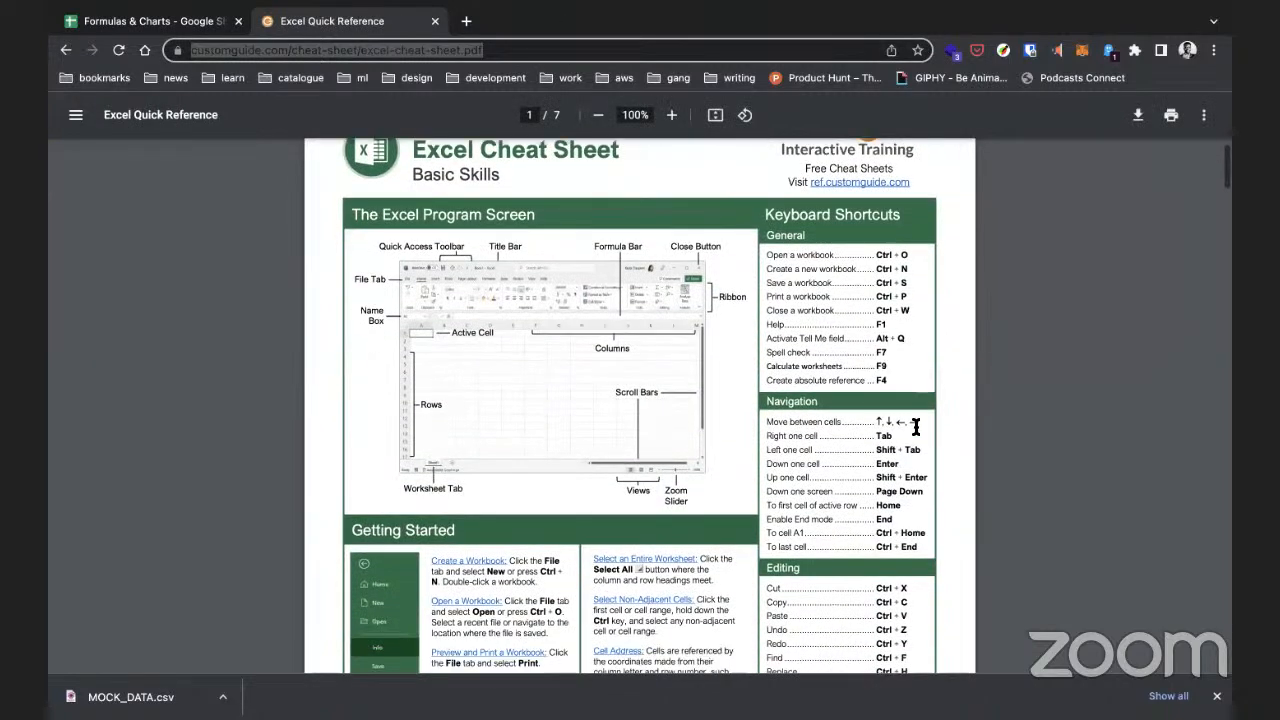
{"action": "scroll", "coordinate": [884, 374], "scroll_direction": "up", "scroll_amount": 6}
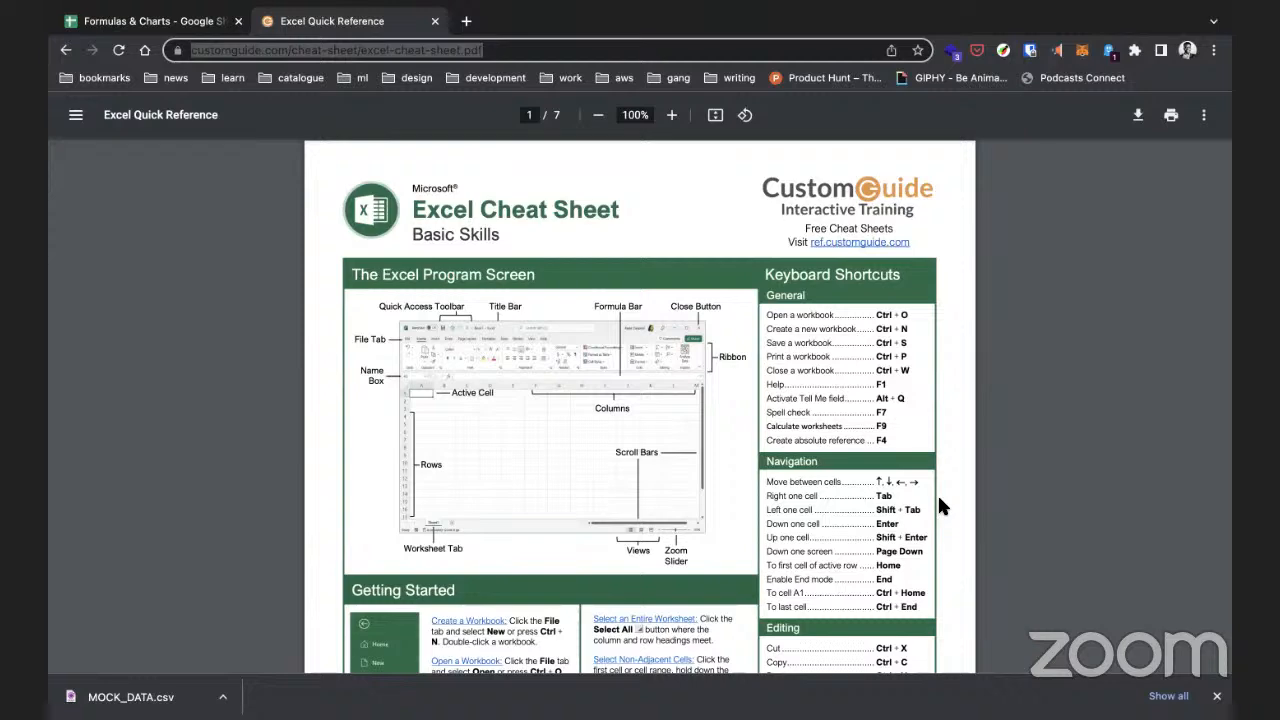
{"action": "scroll", "coordinate": [938, 500], "scroll_direction": "down", "scroll_amount": 1}
{"action": "scroll", "coordinate": [938, 502], "scroll_direction": "down", "scroll_amount": 5}
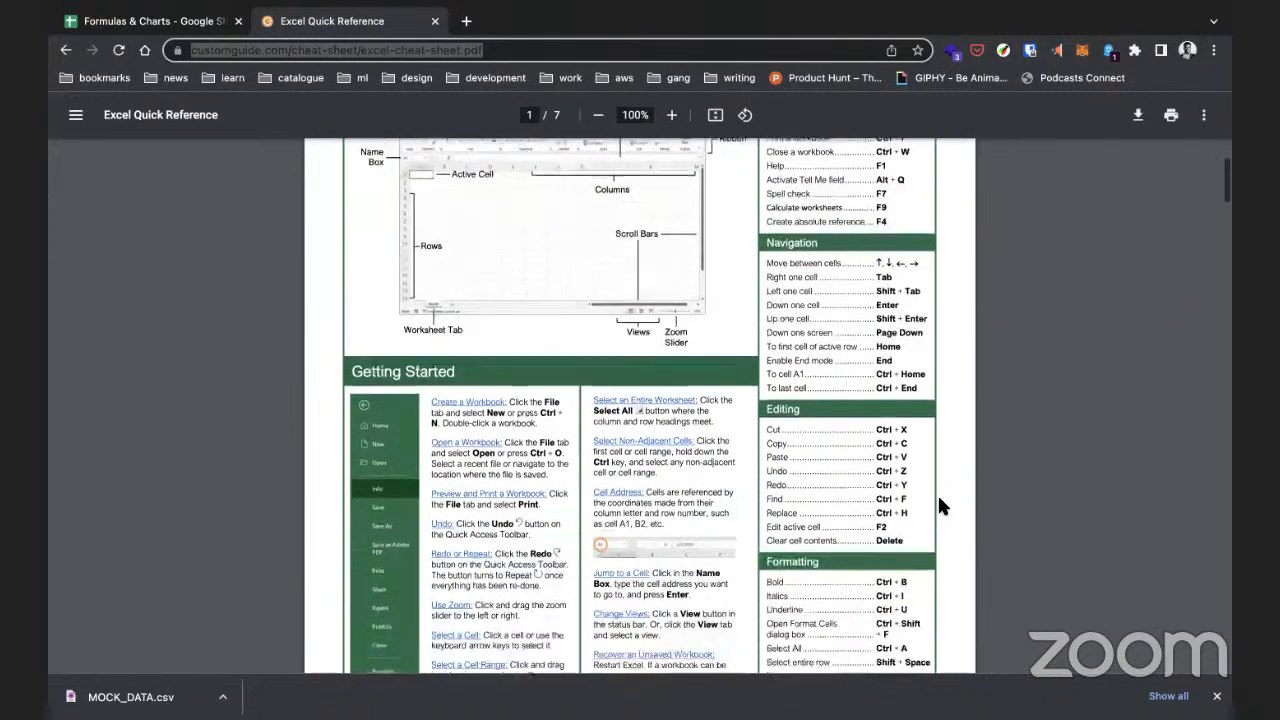
{"action": "scroll", "coordinate": [940, 505], "scroll_direction": "down", "scroll_amount": 3}
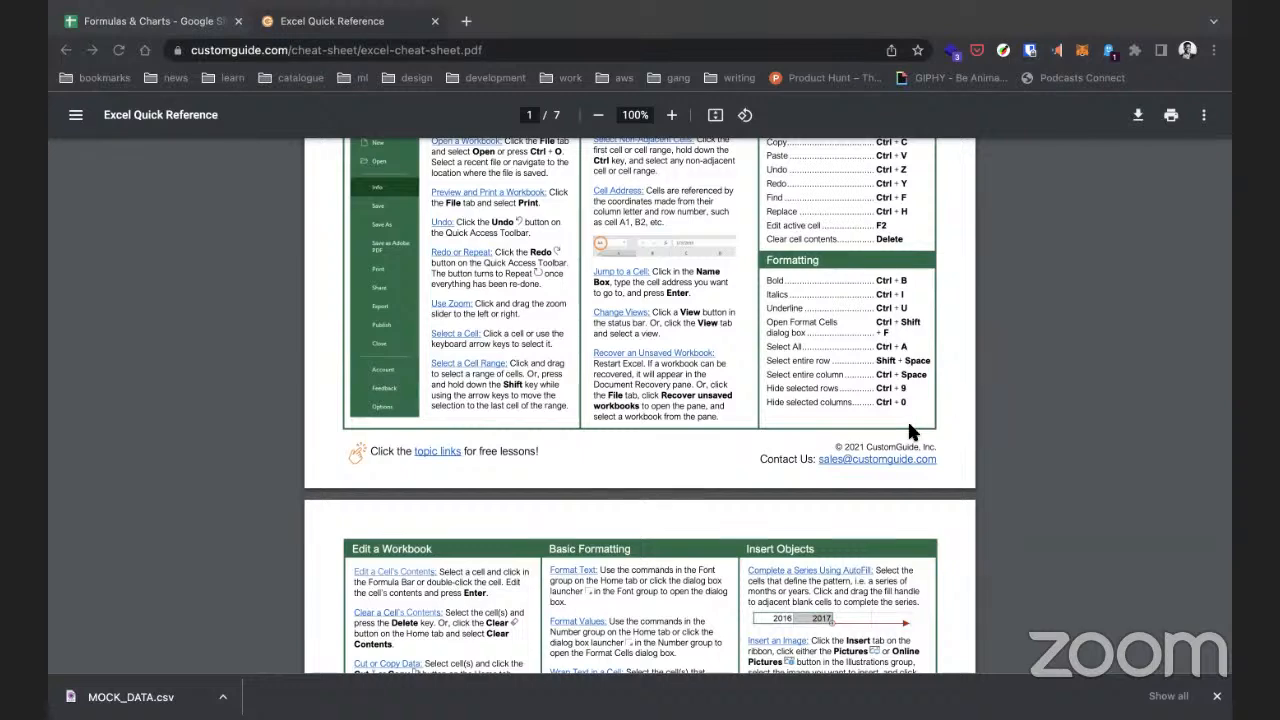
{"action": "scroll", "coordinate": [909, 425], "scroll_direction": "down", "scroll_amount": 3}
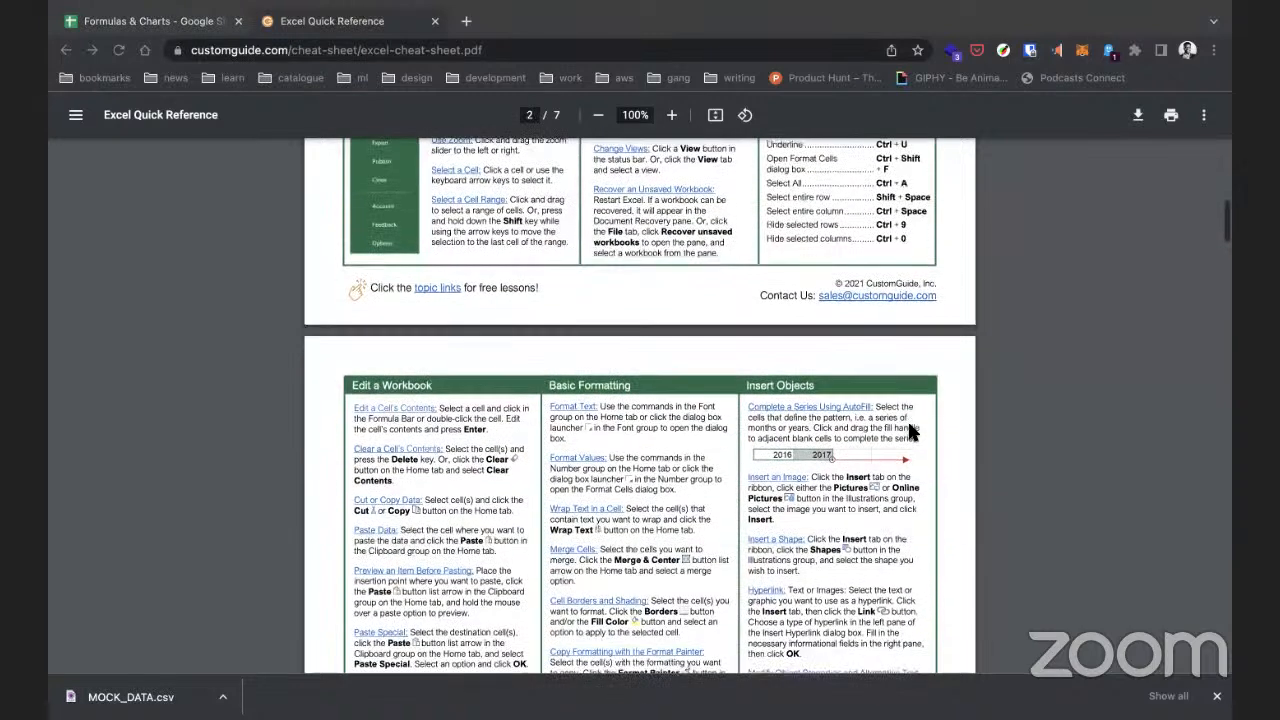
{"action": "scroll", "coordinate": [910, 430], "scroll_direction": "down", "scroll_amount": 3}
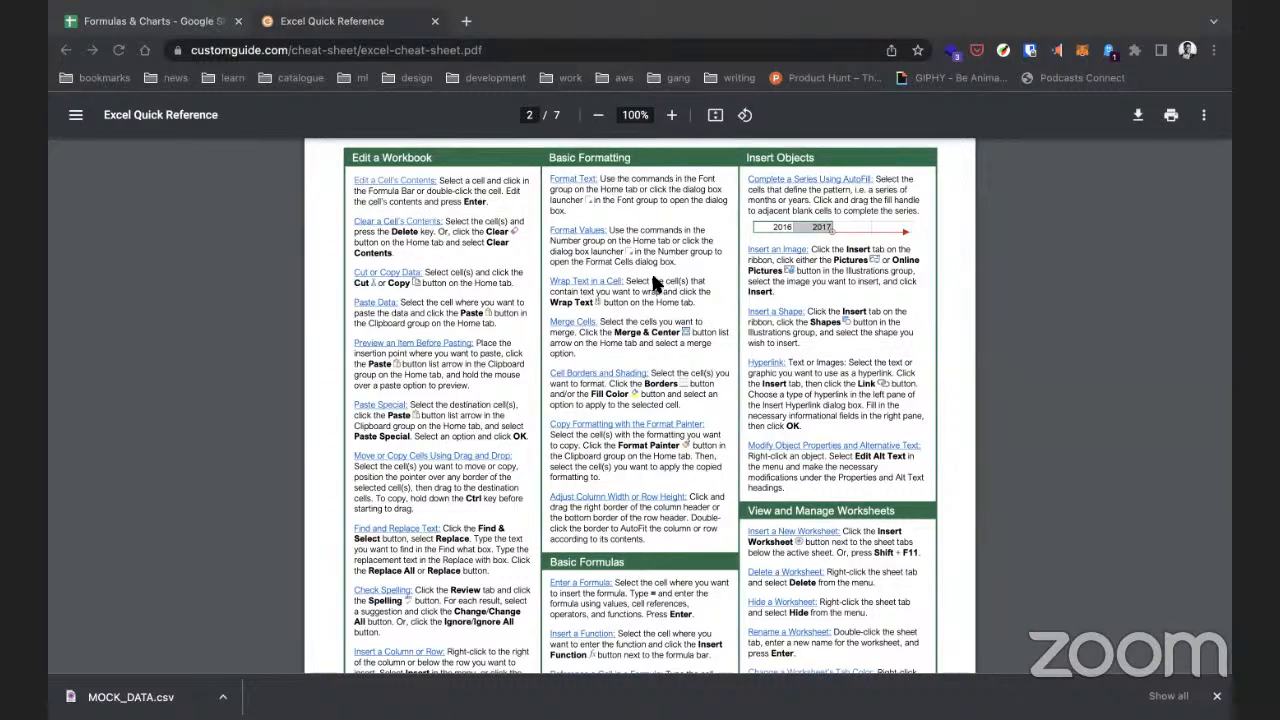
Step: Look through the cheat sheet's chart and PivotTable pages and examine the IF, AND/OR/NOT and SUMIF examples under Advanced Formulas
{"action": "scroll", "coordinate": [668, 376], "scroll_direction": "down", "scroll_amount": 2}
{"action": "scroll", "coordinate": [669, 372], "scroll_direction": "down", "scroll_amount": 10}
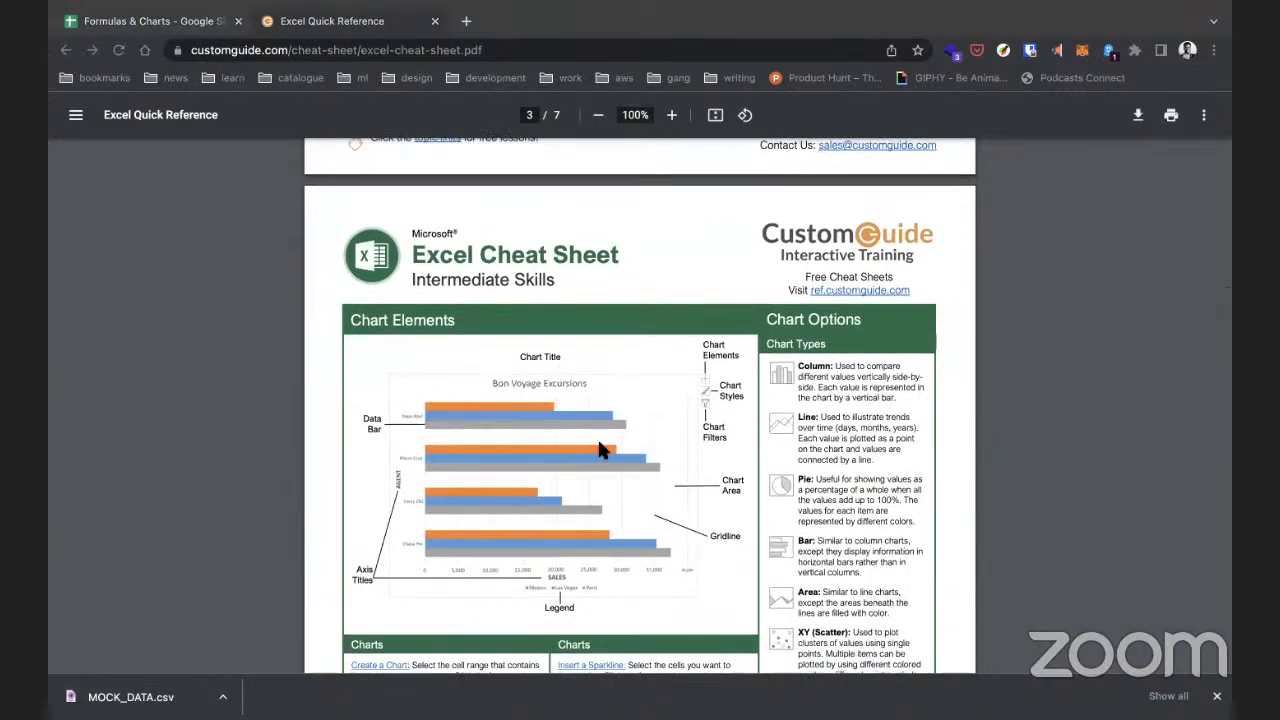
{"action": "scroll", "coordinate": [631, 500], "scroll_direction": "down", "scroll_amount": 2}
{"action": "scroll", "coordinate": [629, 503], "scroll_direction": "down", "scroll_amount": 14}
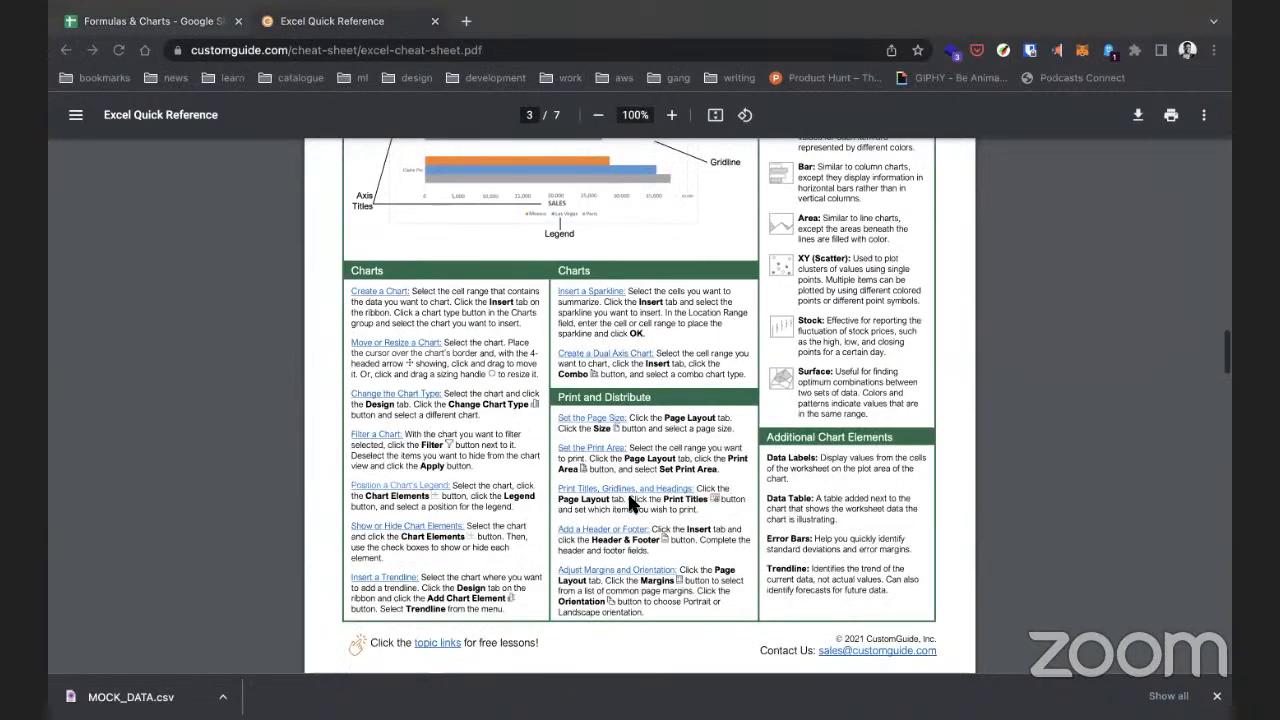
{"action": "scroll", "coordinate": [631, 503], "scroll_direction": "down", "scroll_amount": 15}
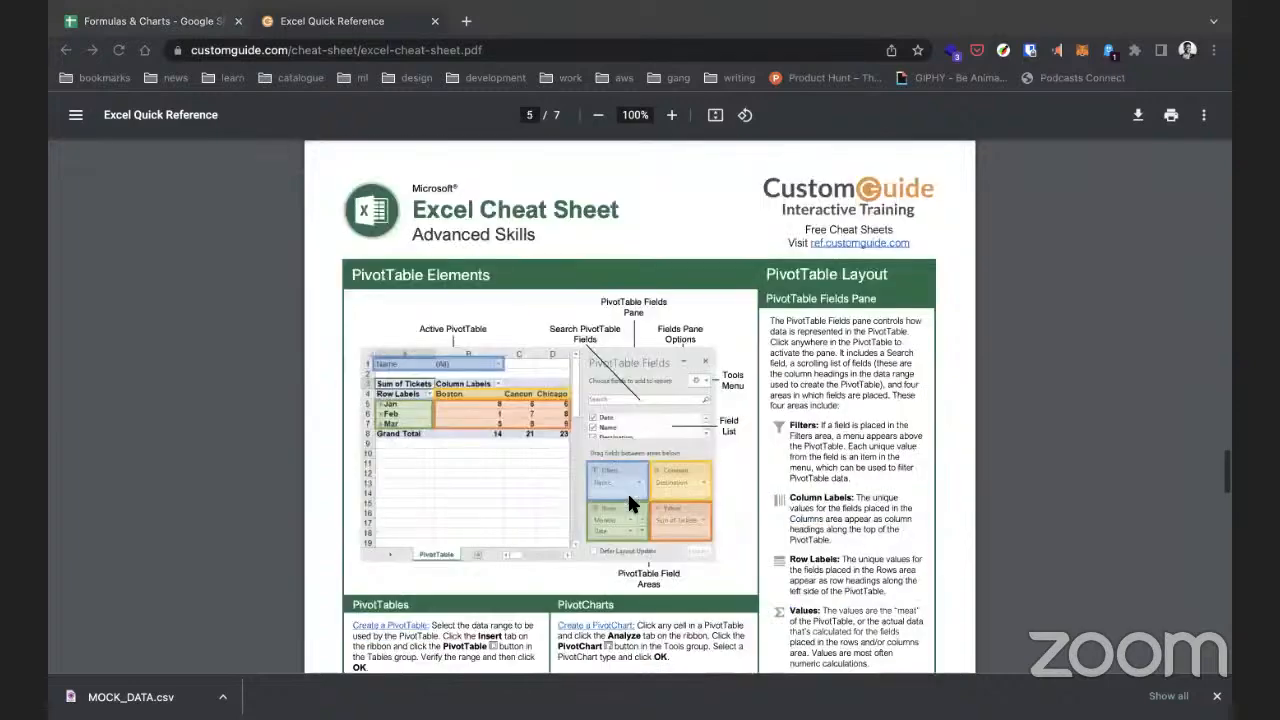
{"action": "scroll", "coordinate": [630, 503], "scroll_direction": "down", "scroll_amount": 15}
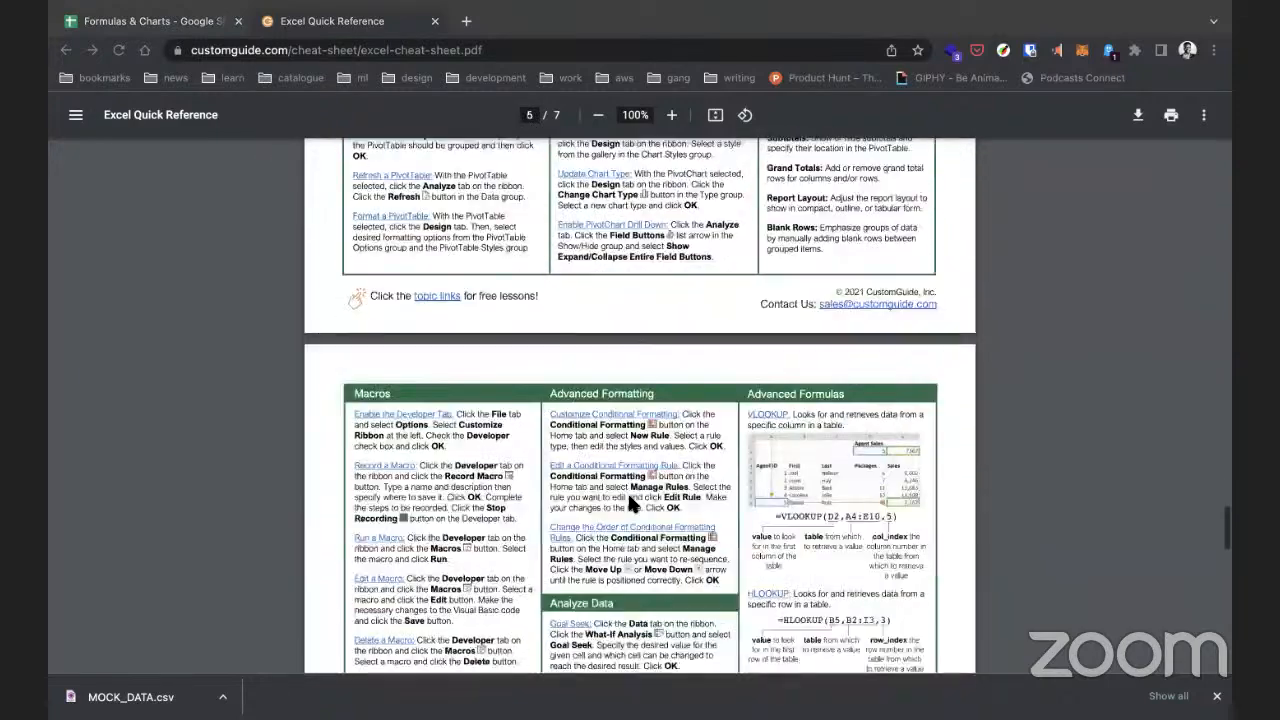
{"action": "scroll", "coordinate": [629, 503], "scroll_direction": "down", "scroll_amount": 4}
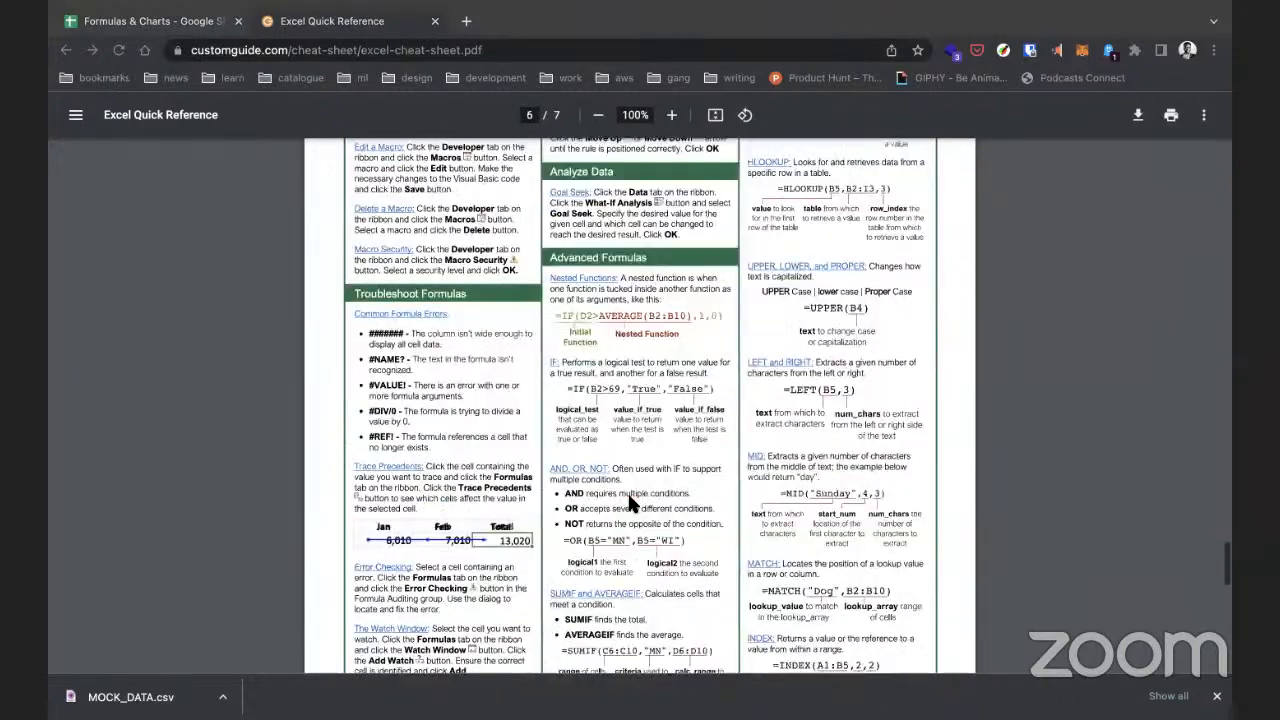
{"action": "scroll", "coordinate": [629, 503], "scroll_direction": "down", "scroll_amount": 2}
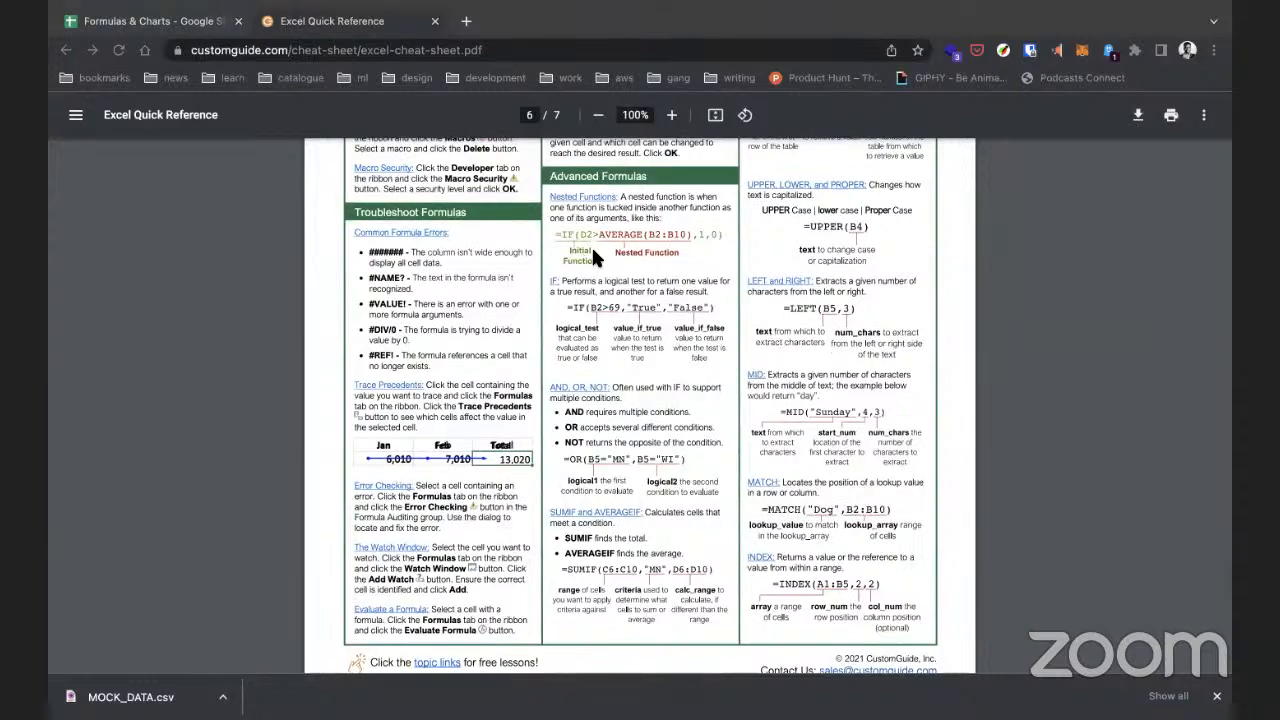
{"action": "scroll", "coordinate": [591, 245], "scroll_direction": "up", "scroll_amount": 1}
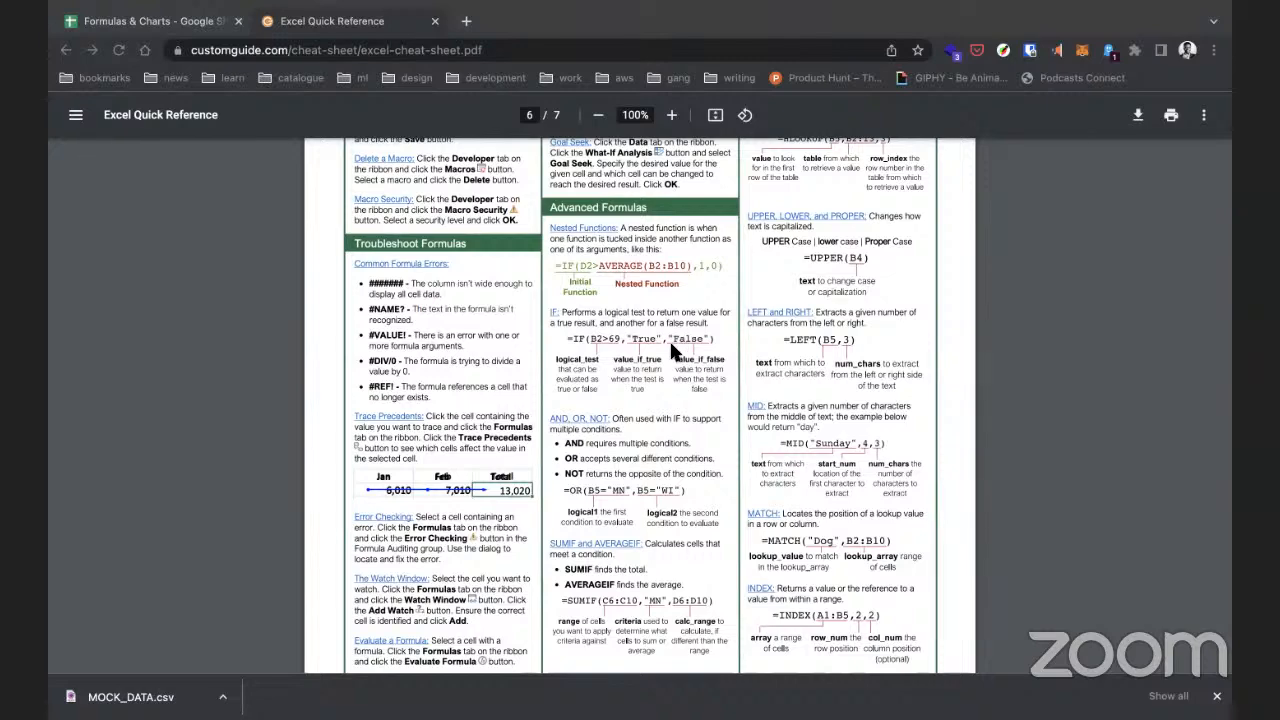
{"action": "scroll", "coordinate": [646, 386], "scroll_direction": "down", "scroll_amount": 5}
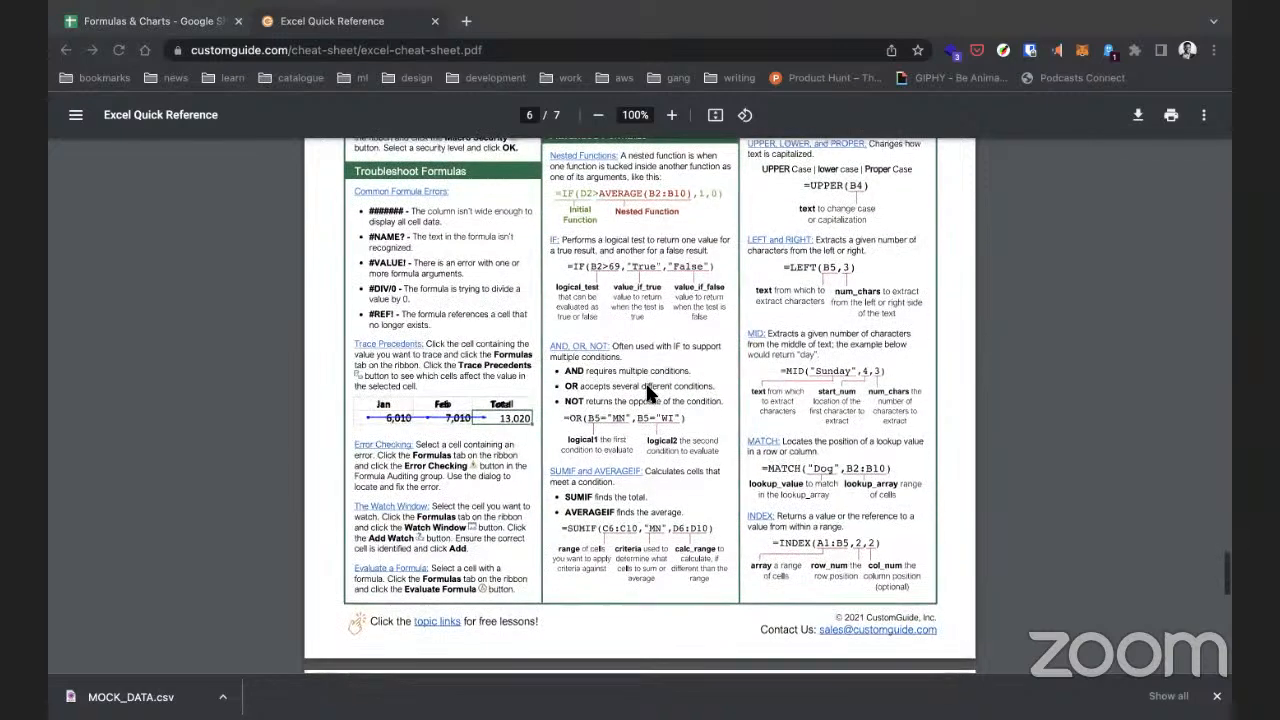
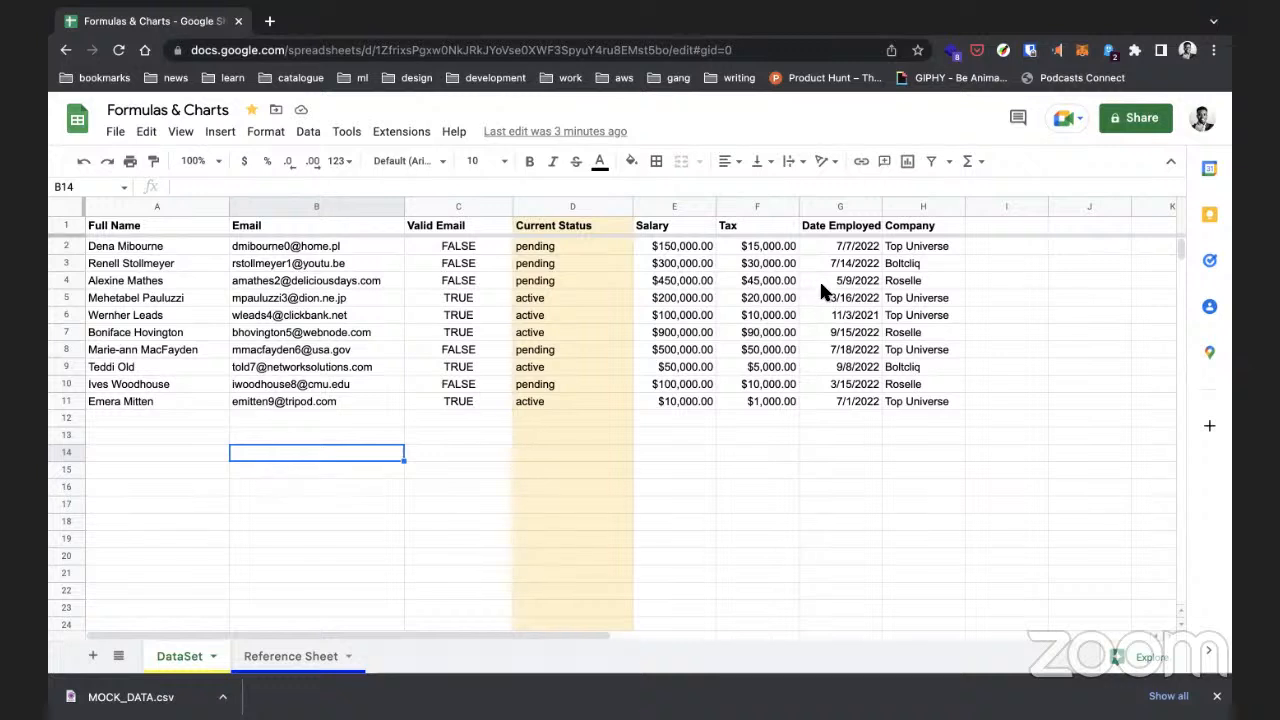
Step: Enter an IF formula in I2 that returns "1" when H2 equals "Top Universe" and "2" otherwise
{"action": "left_click", "coordinate": [985, 246]}
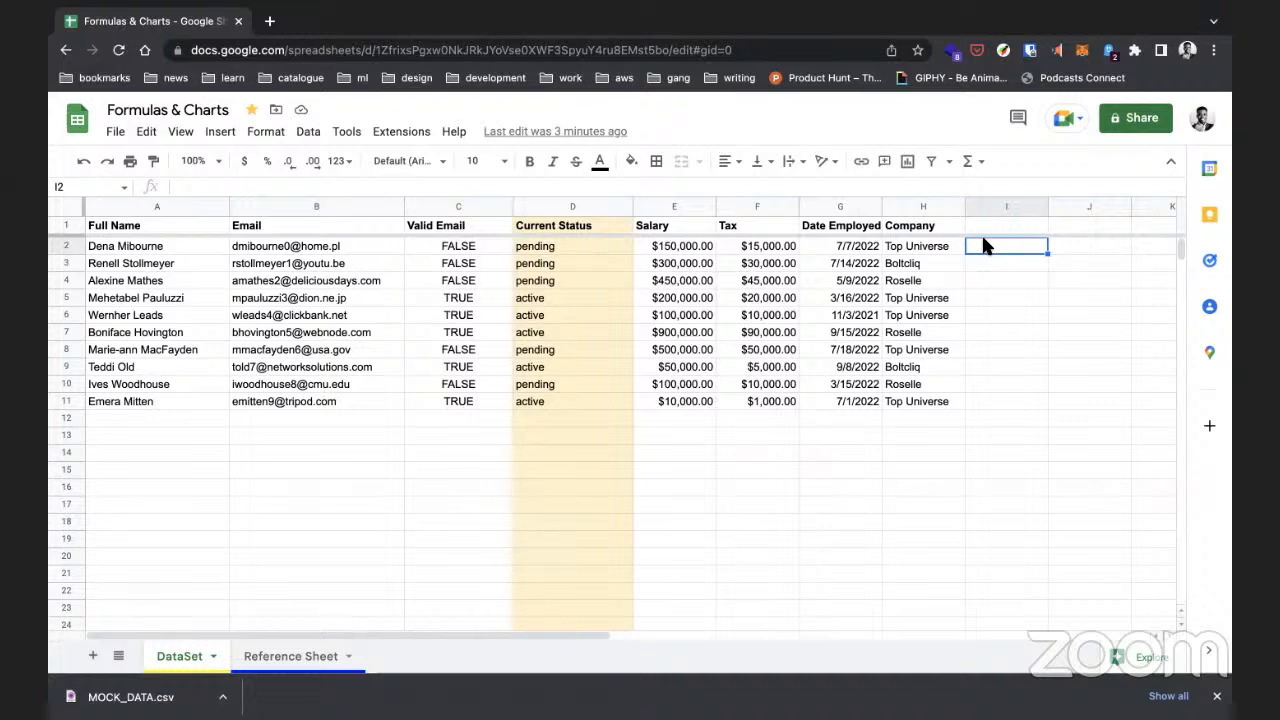
{"action": "type", "text": "=if("}
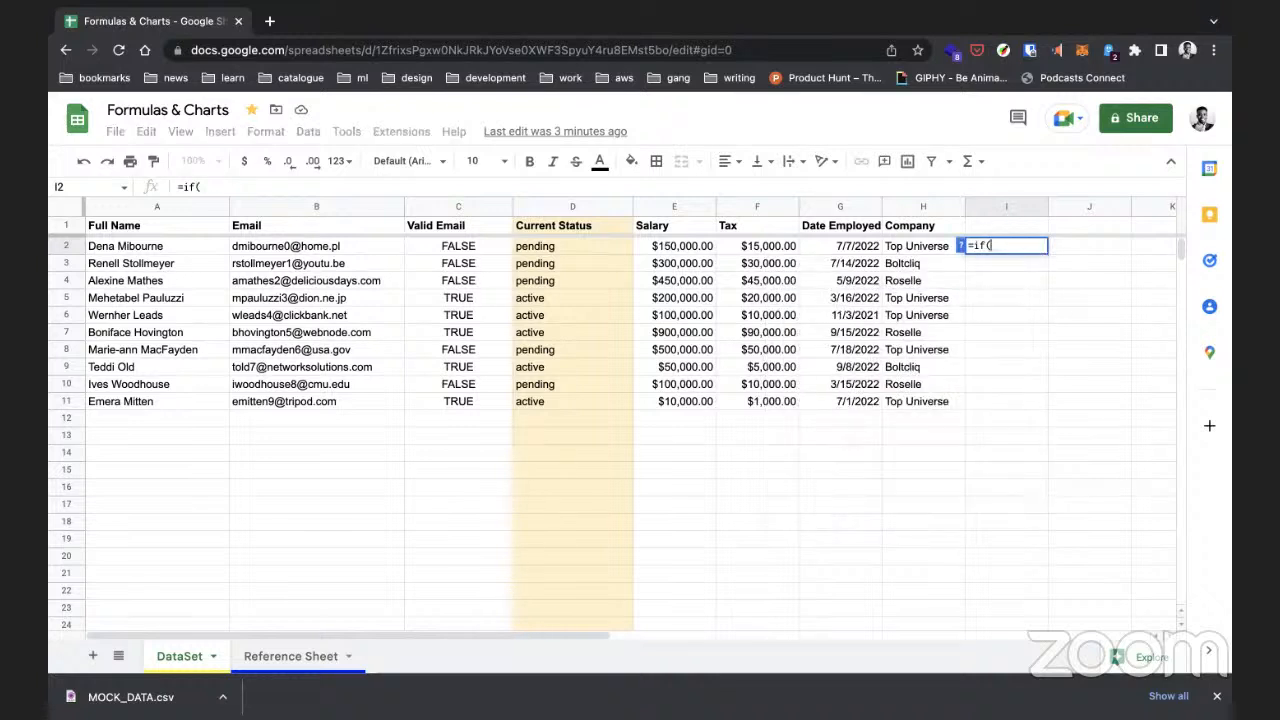
{"action": "type", "text": "h2"}
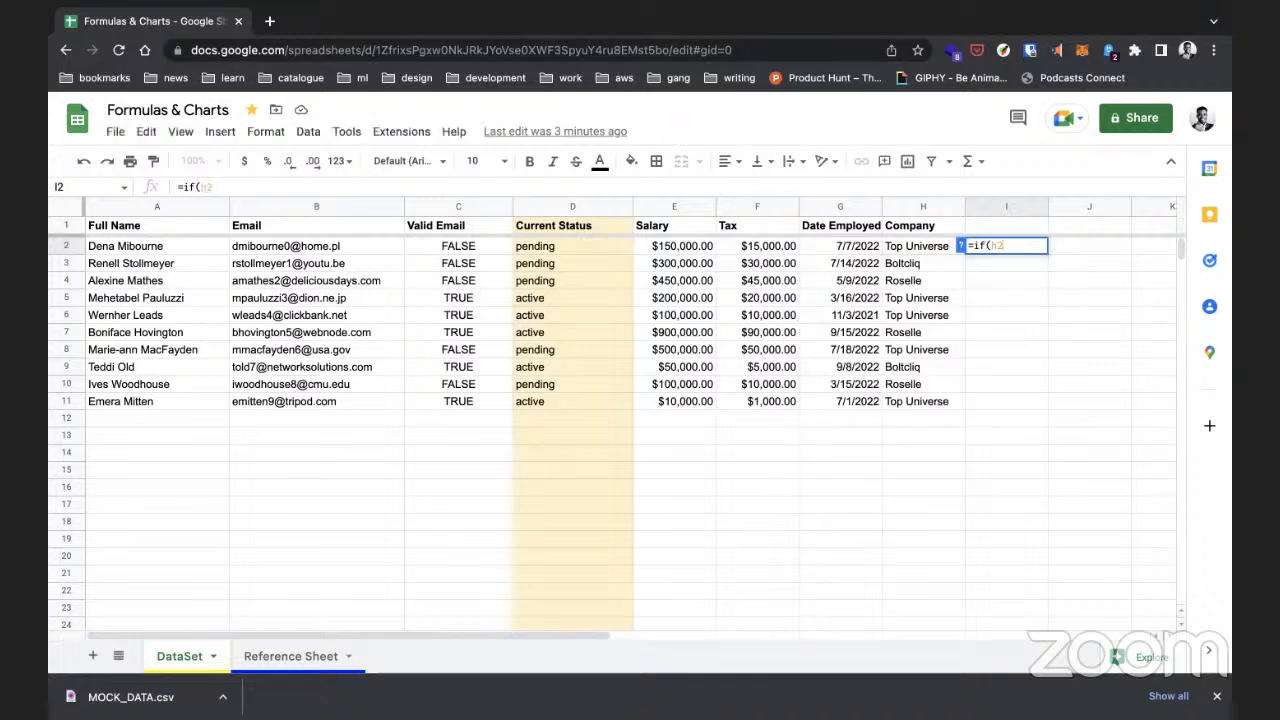
{"action": "type", "text": "=\"Top Ui"}
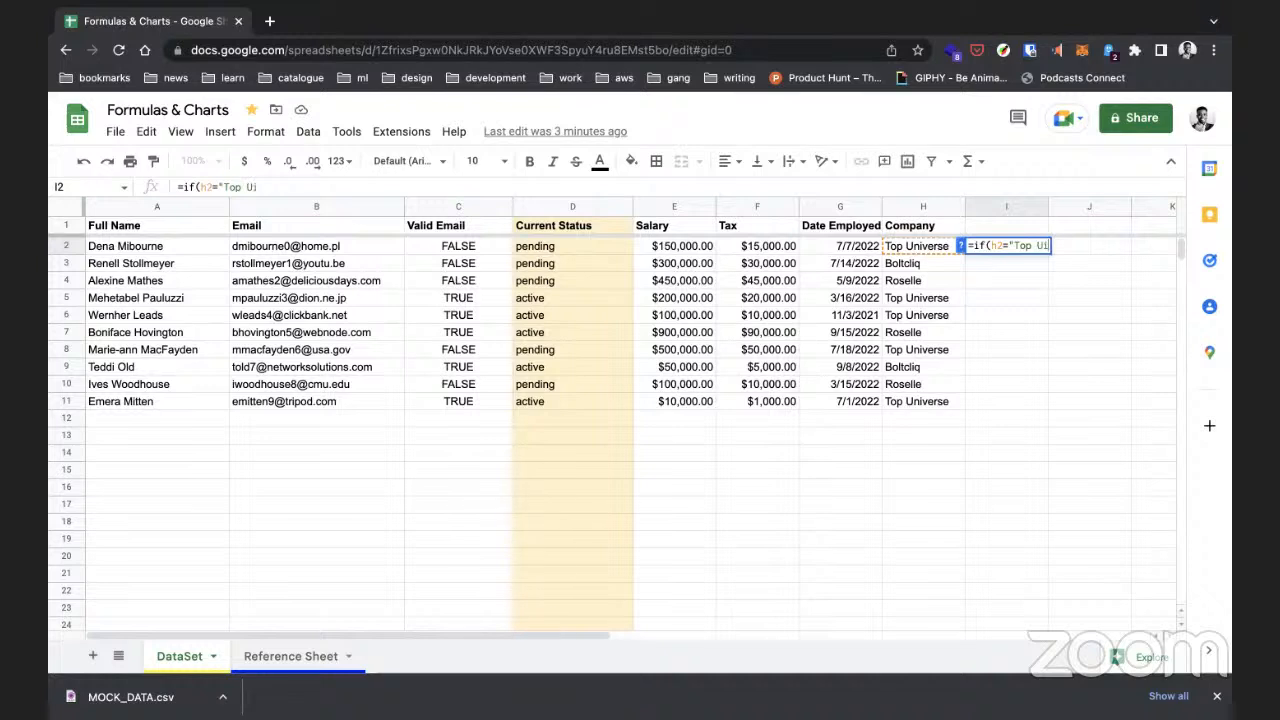
{"action": "type", "text": "iverse\", "}
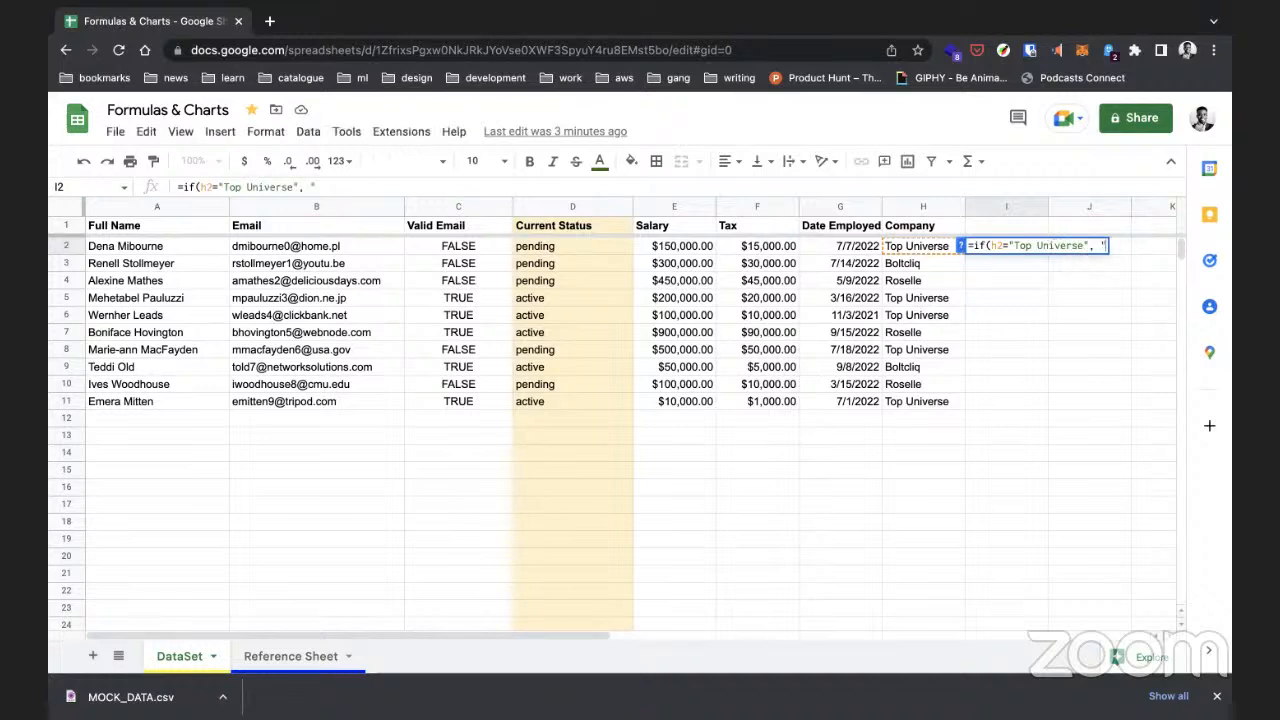
{"action": "type", "text": "\"new\""}
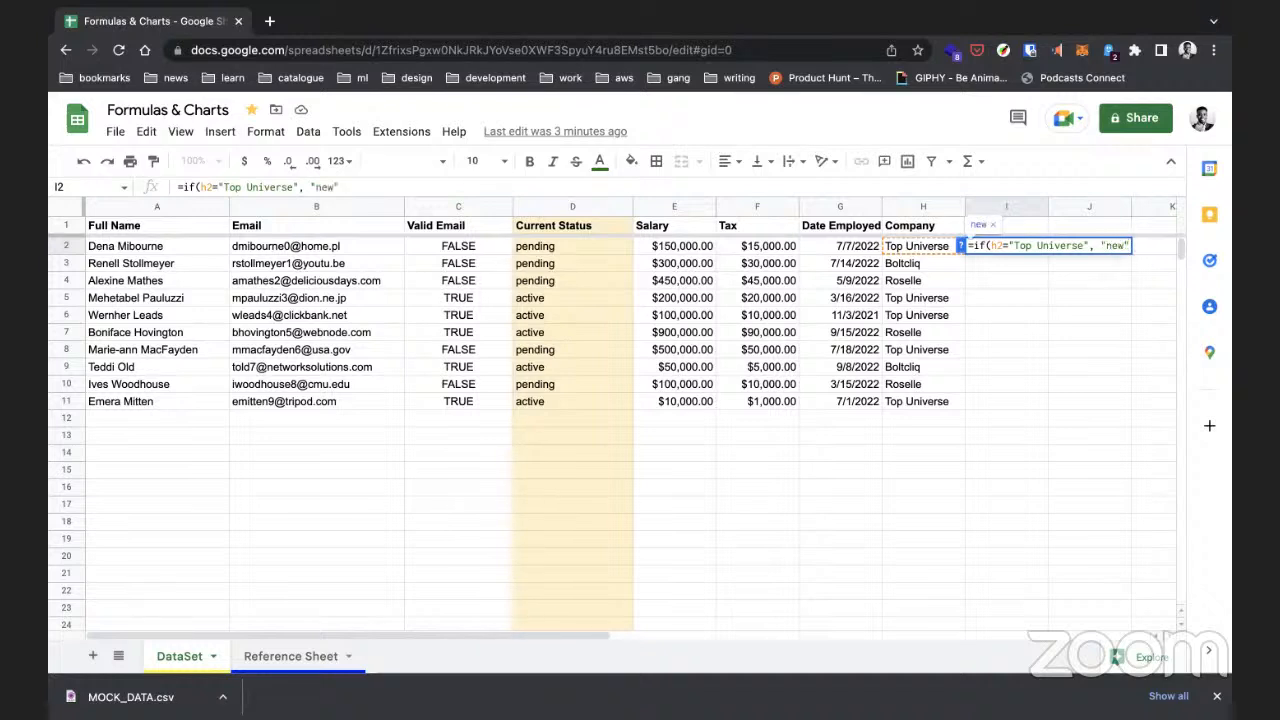
{"action": "type", "text": ", \""}
{"action": "key", "text": "BackSpace"}
{"action": "key", "text": "BackSpace"}
{"action": "key", "text": "BackSpace"}
{"action": "key", "text": "BackSpace"}
{"action": "key", "text": "BackSpace"}
{"action": "key", "text": "BackSpace"}
{"action": "key", "text": "BackSpace"}
{"action": "type", "text": "1\", \"2\")"}
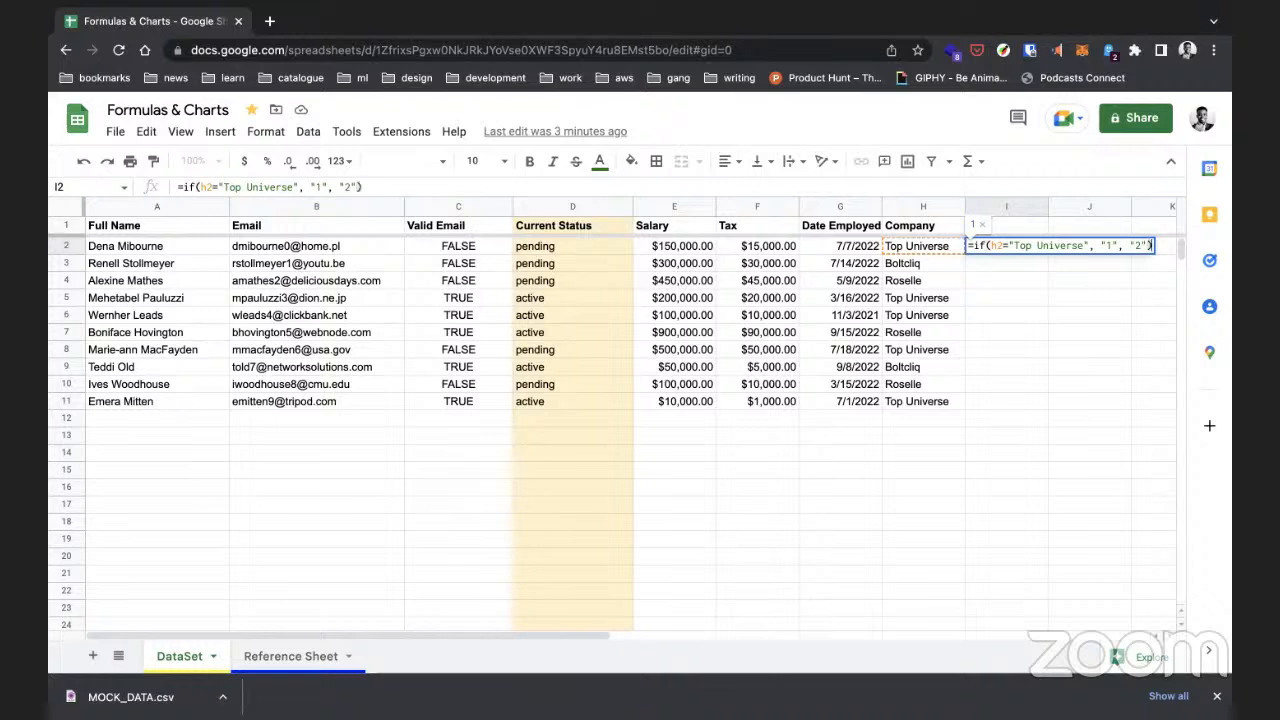
{"action": "key", "text": "Return"}
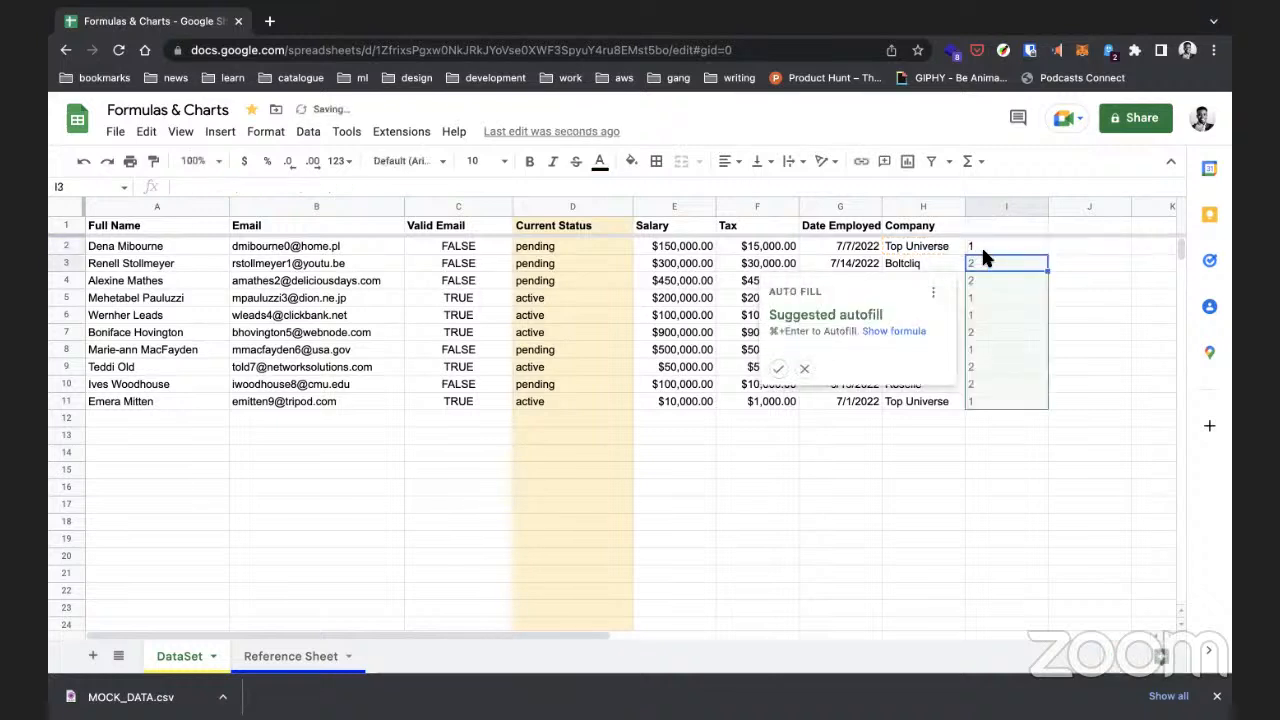
Step: Fill the "1"/"2" IF formula from I2 down through I11
{"action": "left_click", "coordinate": [1038, 253]}
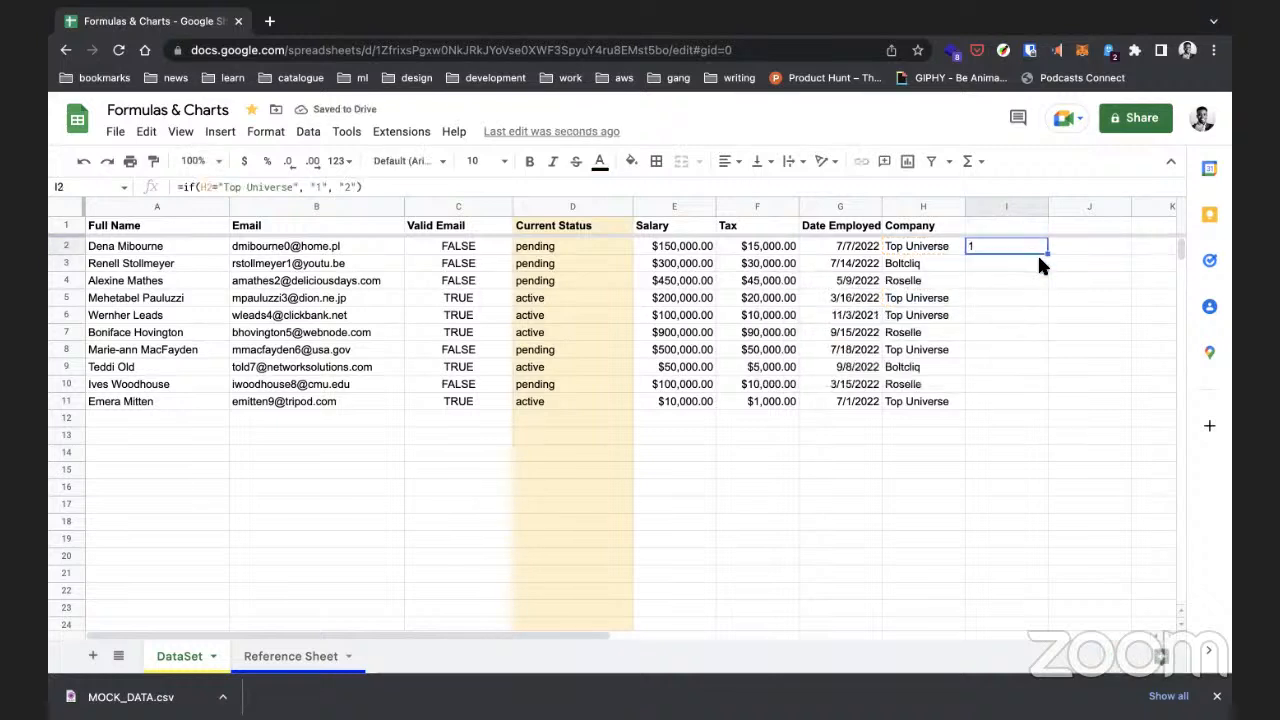
{"action": "left_click_drag", "start_coordinate": [1047, 257], "coordinate": [1049, 401]}
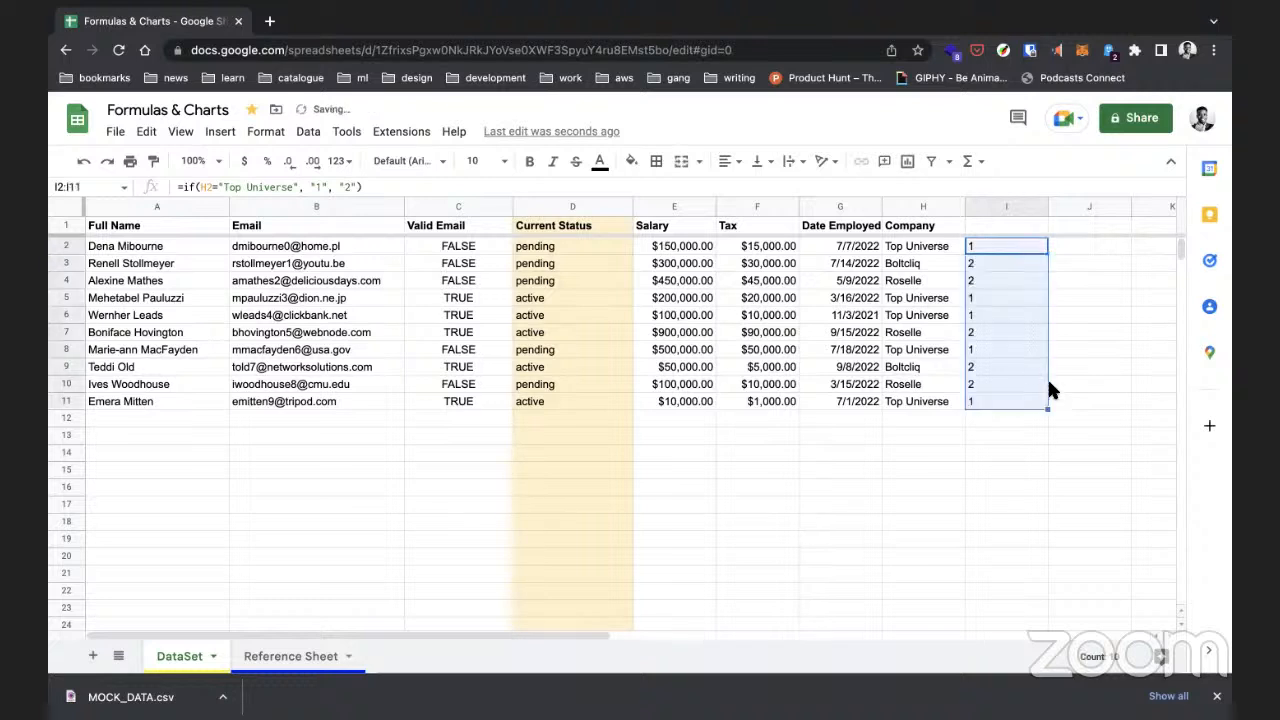
{"action": "key", "text": "Right"}
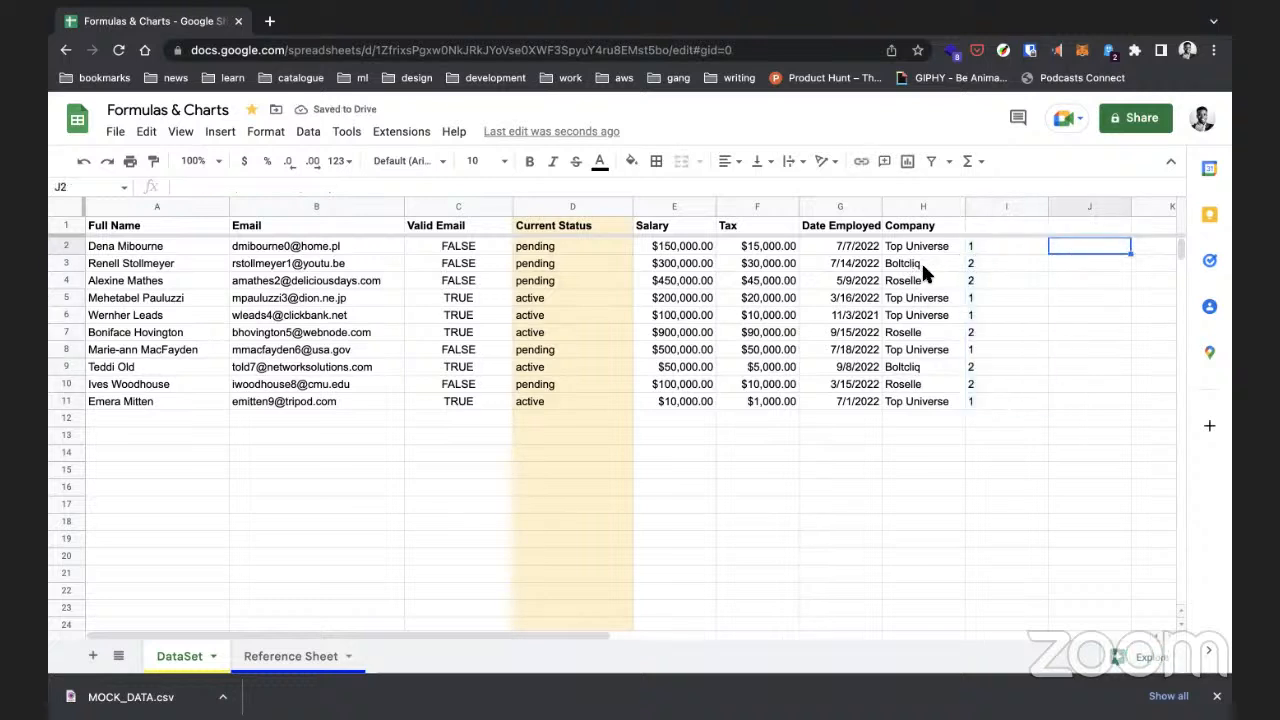
Step: Edit the IF formula in I2 to return TRUE and FALSE instead of "1" and "2"
{"action": "left_click", "coordinate": [1000, 247]}
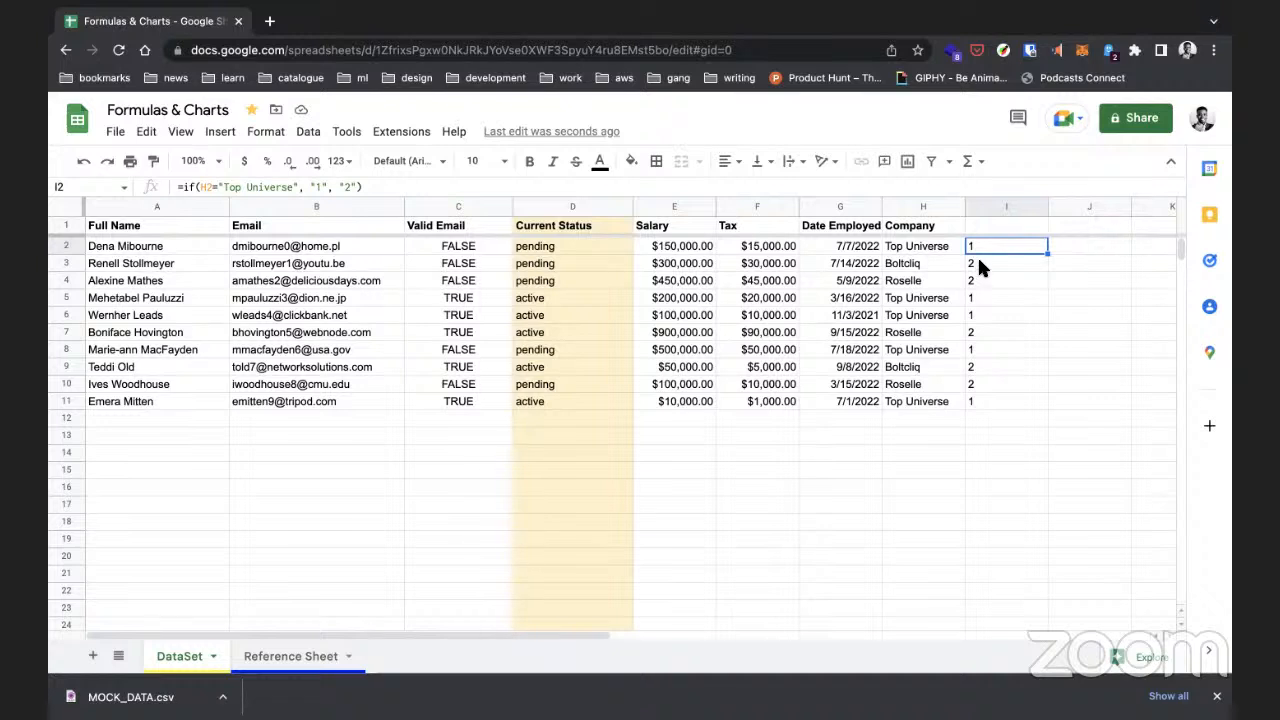
{"action": "double_click", "coordinate": [1026, 249]}
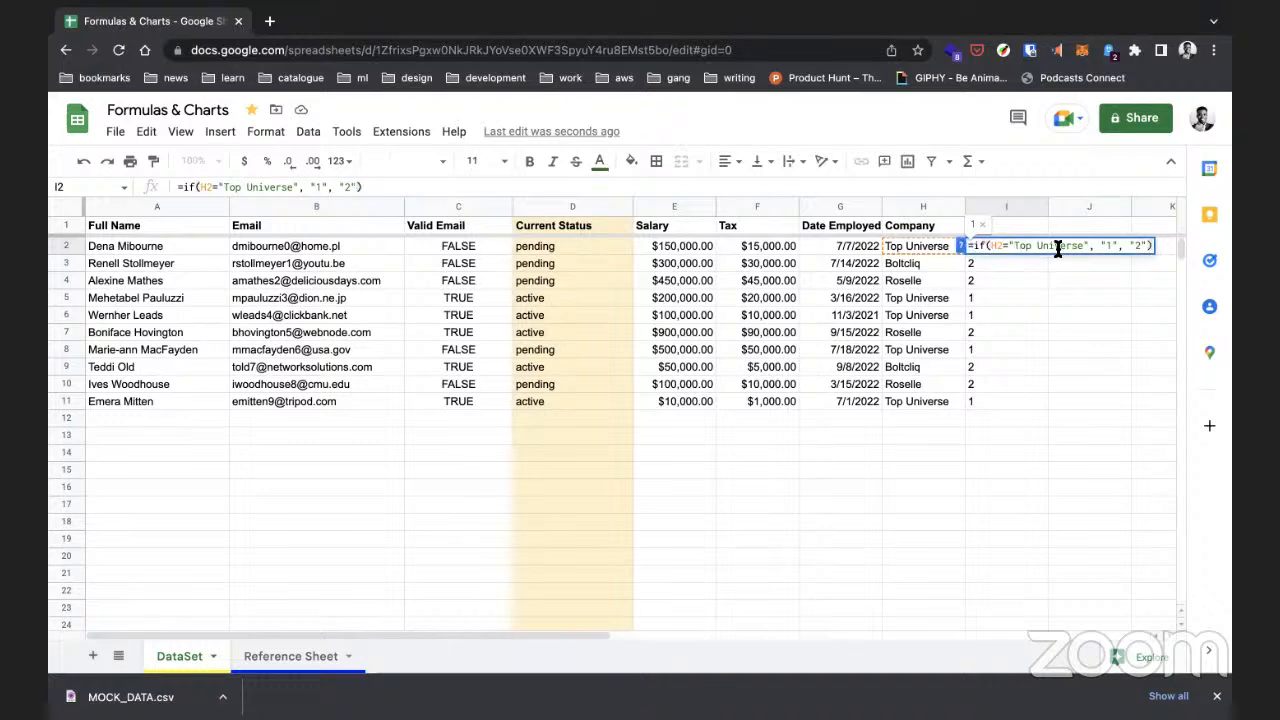
{"action": "left_click", "coordinate": [1116, 245]}
{"action": "key", "text": "BackSpace"}
{"action": "key", "text": "BackSpace"}
{"action": "key", "text": "Delete"}
{"action": "type", "text": "TRUE"}
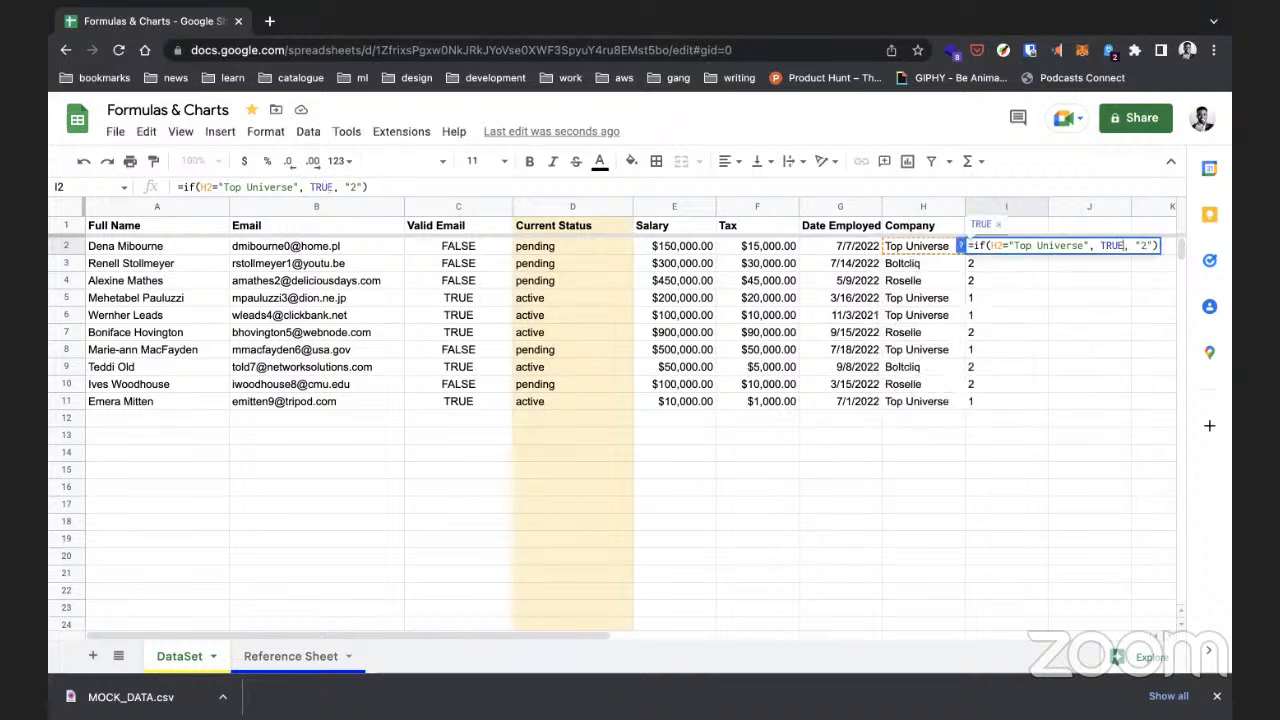
{"action": "key", "text": "shift+Right"}
{"action": "key", "text": "shift+Right"}
{"action": "type", "text": "FALSE"}
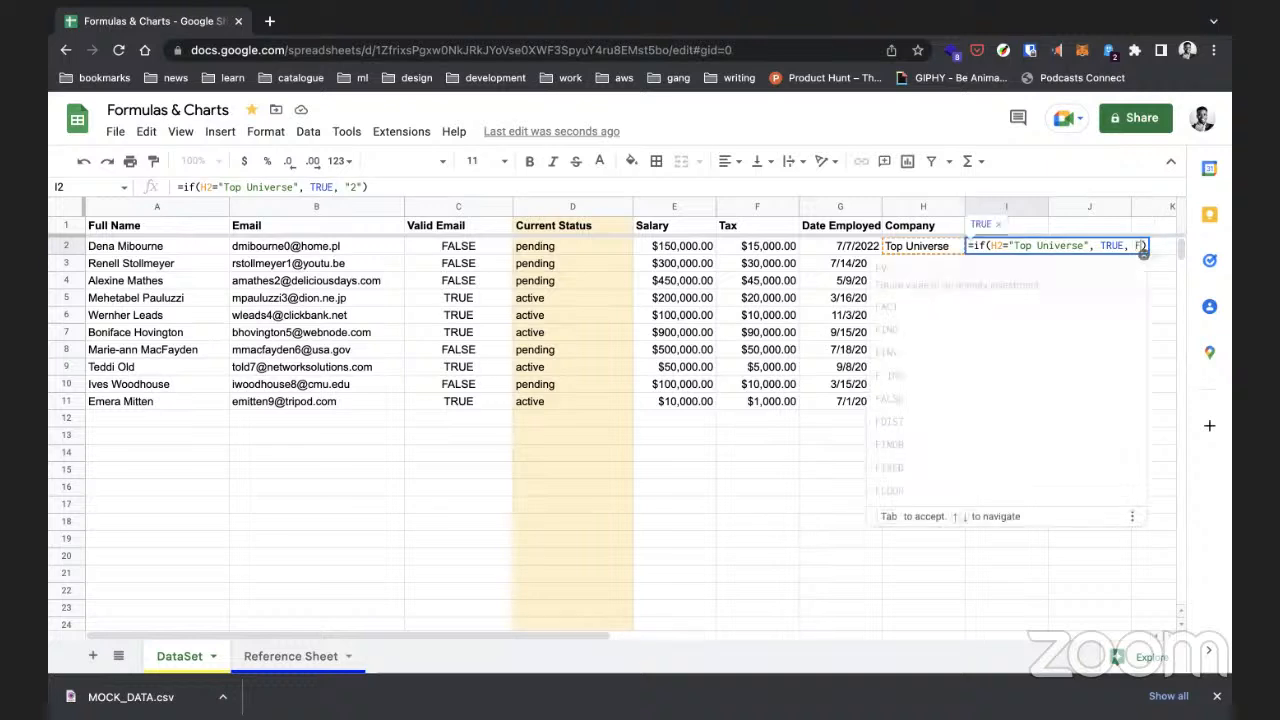
{"action": "key", "text": "Return"}
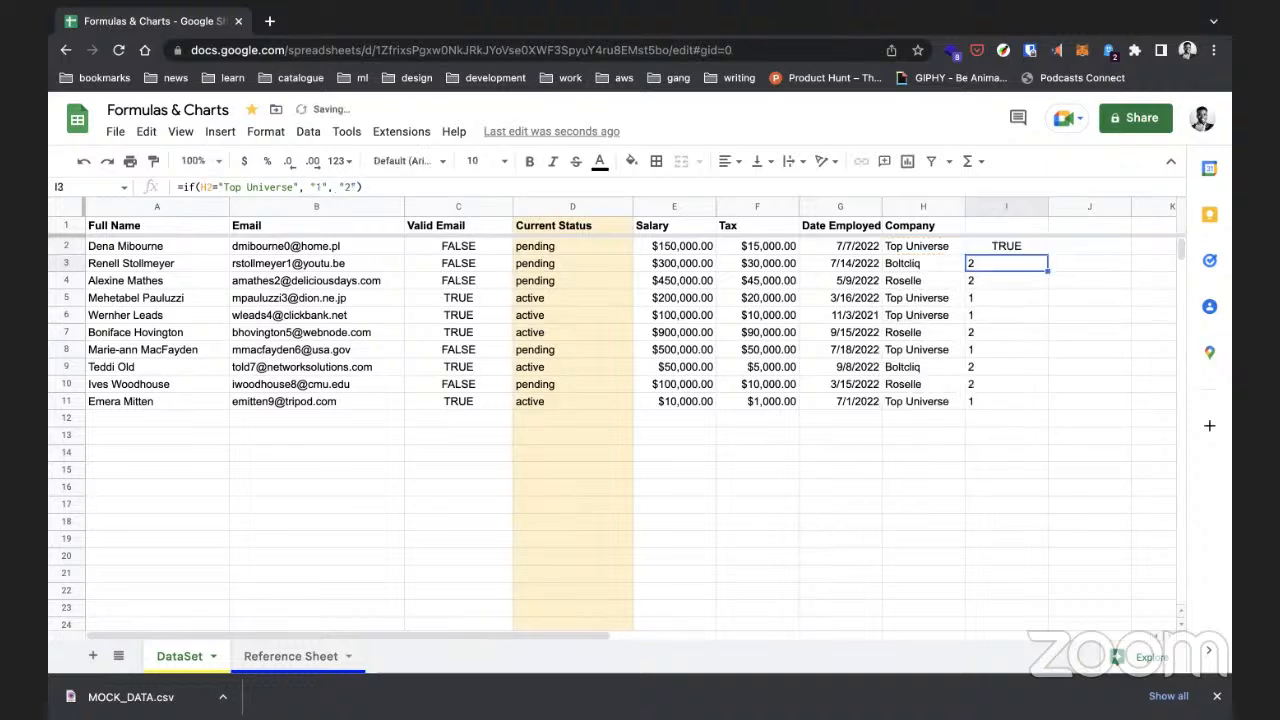
Step: Copy the TRUE/FALSE version of the formula from I2 down to I11
{"action": "left_click", "coordinate": [1040, 248]}
{"action": "left_click_drag", "start_coordinate": [1047, 255], "coordinate": [1047, 402]}
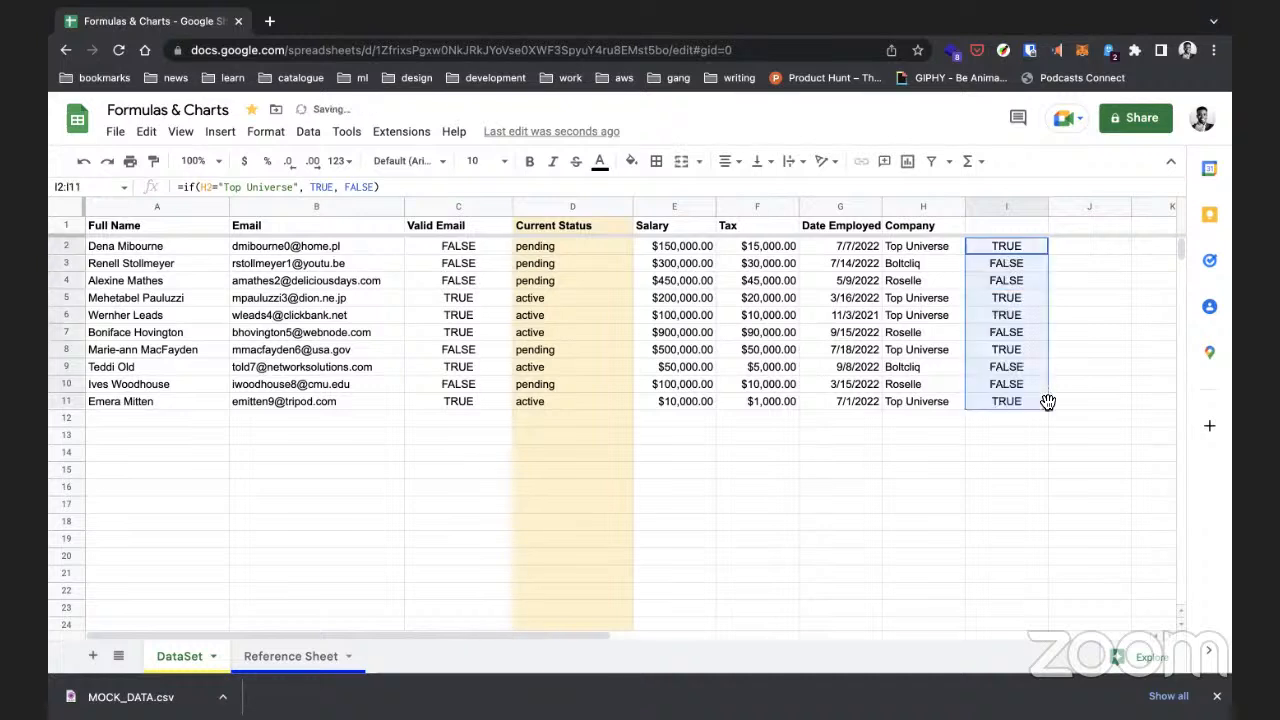
{"action": "left_click", "coordinate": [1068, 245]}
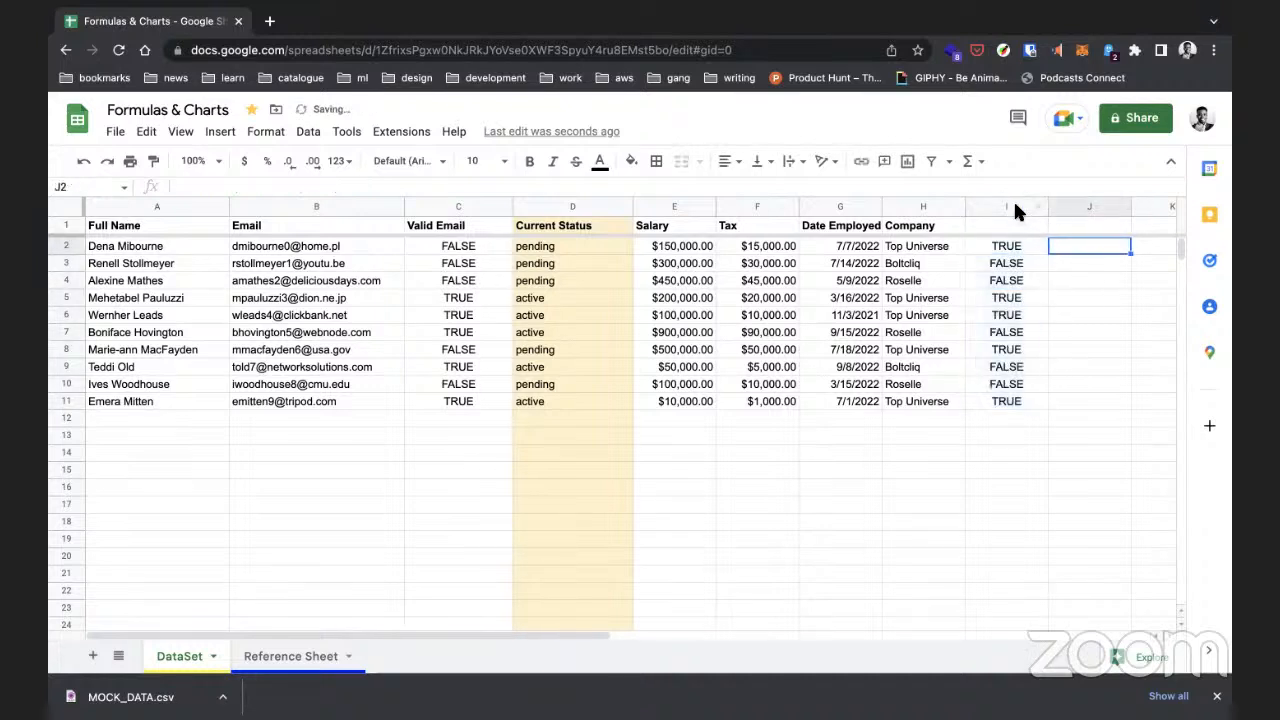
Step: Insert checkboxes in the whole of column I to display its TRUE/FALSE values
{"action": "left_click", "coordinate": [1005, 205]}
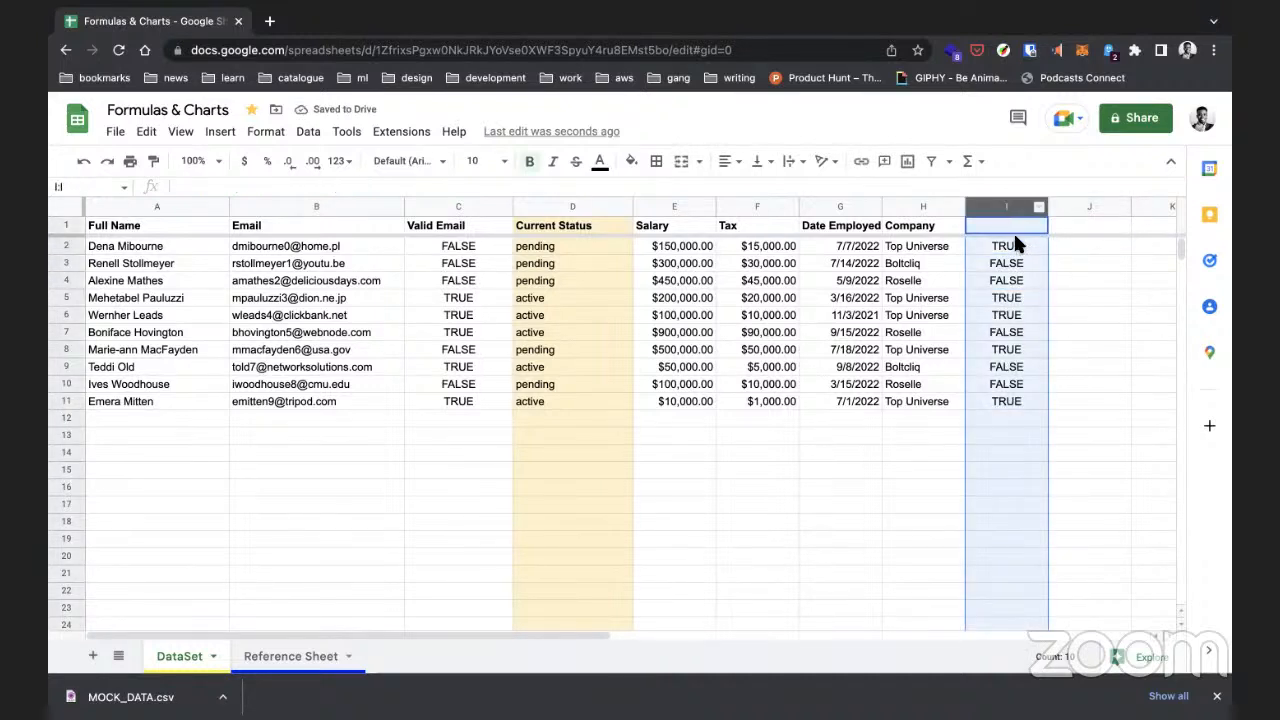
{"action": "left_click", "coordinate": [272, 133]}
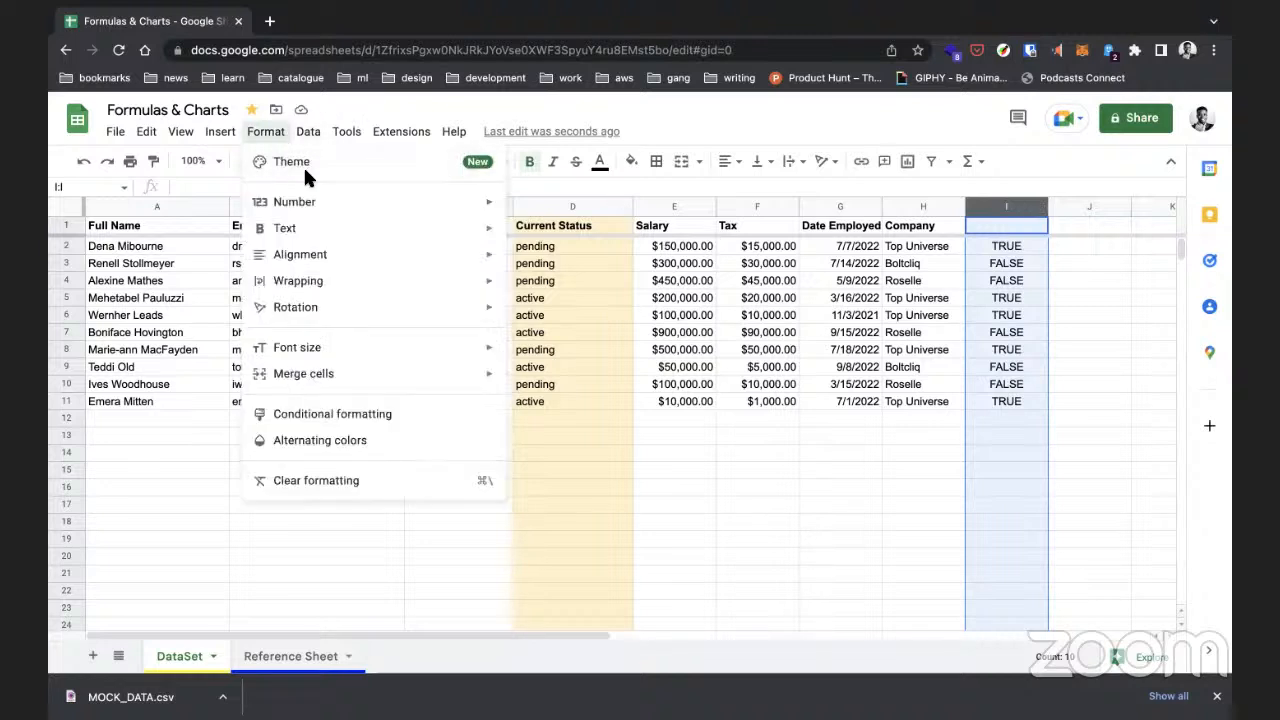
{"action": "mouse_move", "coordinate": [320, 202]}
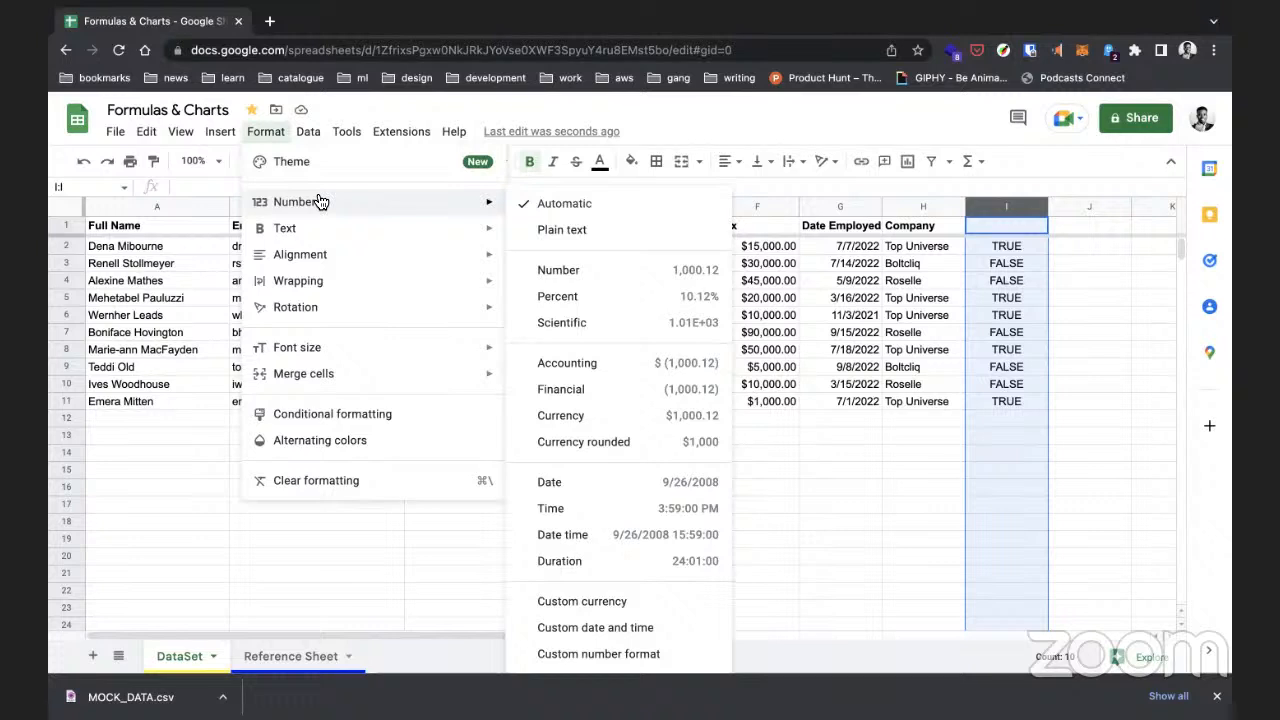
{"action": "mouse_move", "coordinate": [320, 230]}
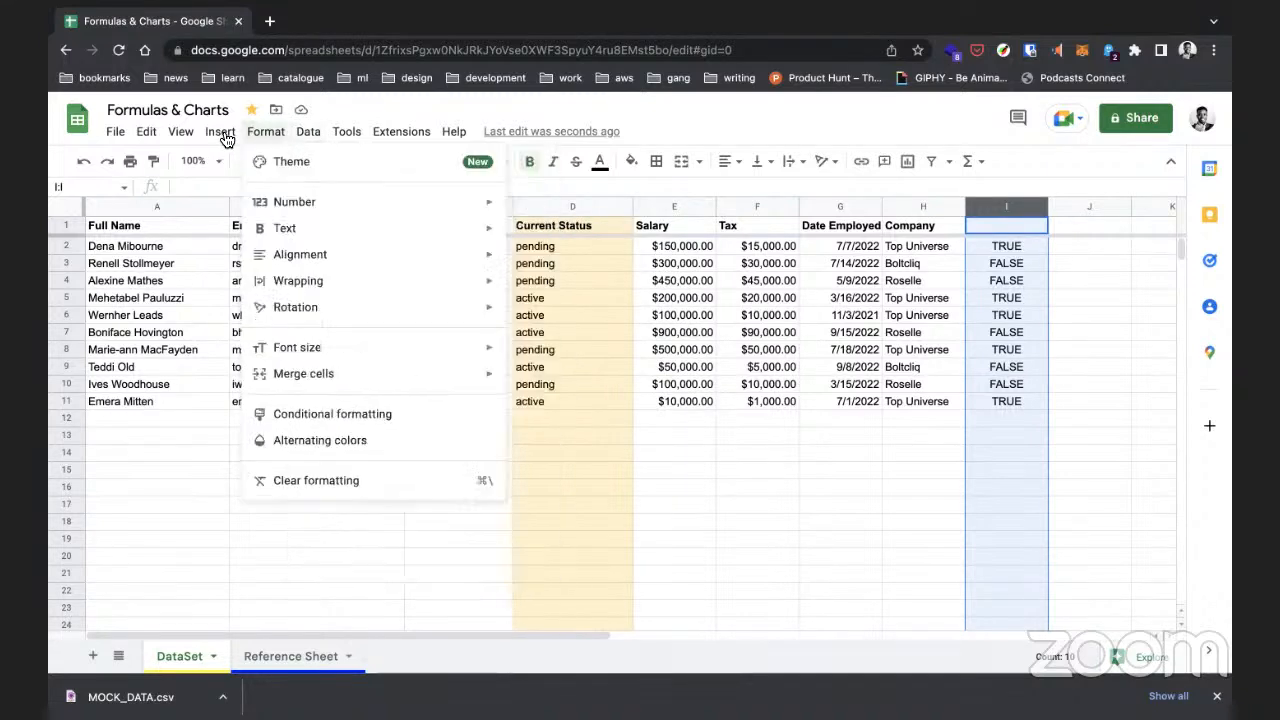
{"action": "mouse_move", "coordinate": [222, 138]}
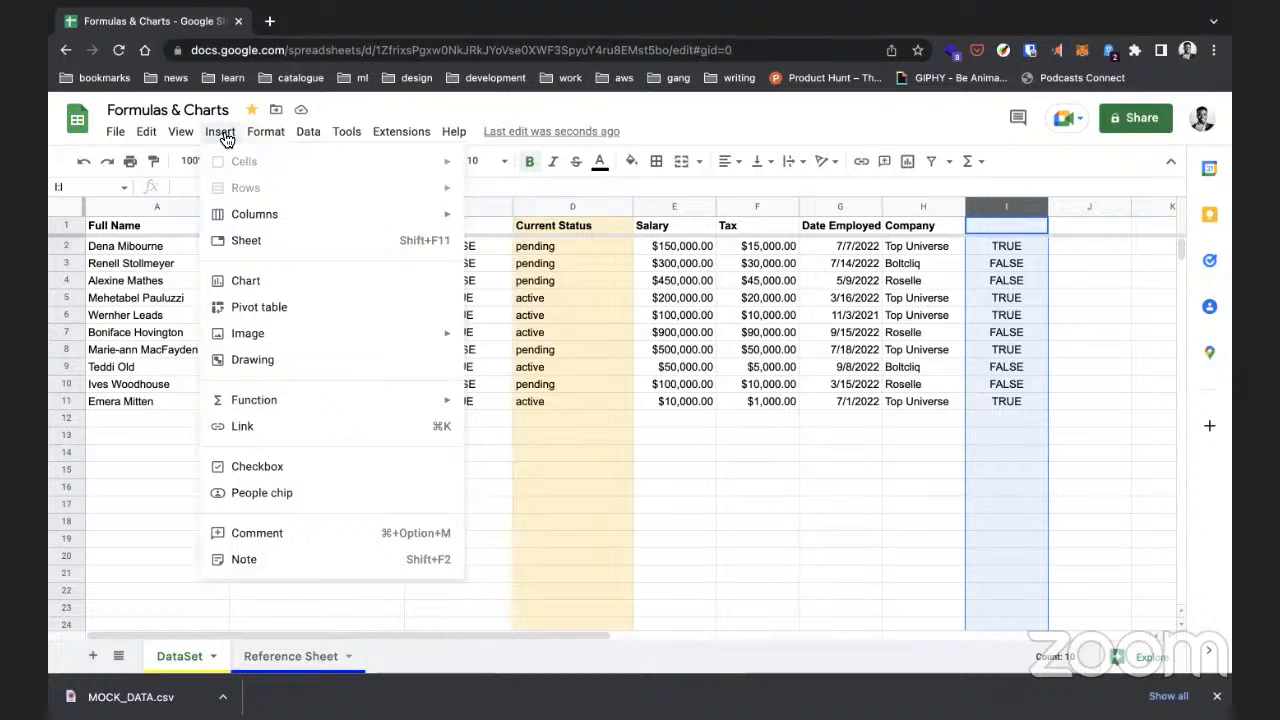
{"action": "left_click", "coordinate": [279, 463]}
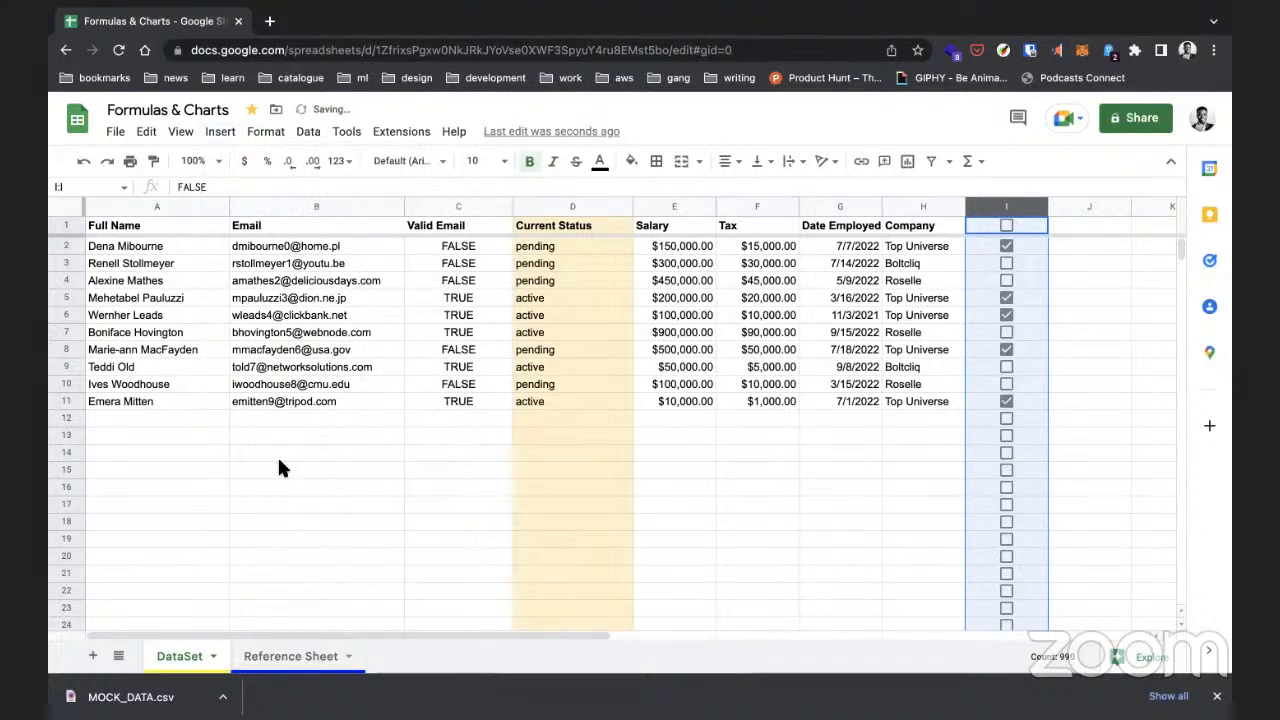
{"action": "left_click", "coordinate": [823, 451]}
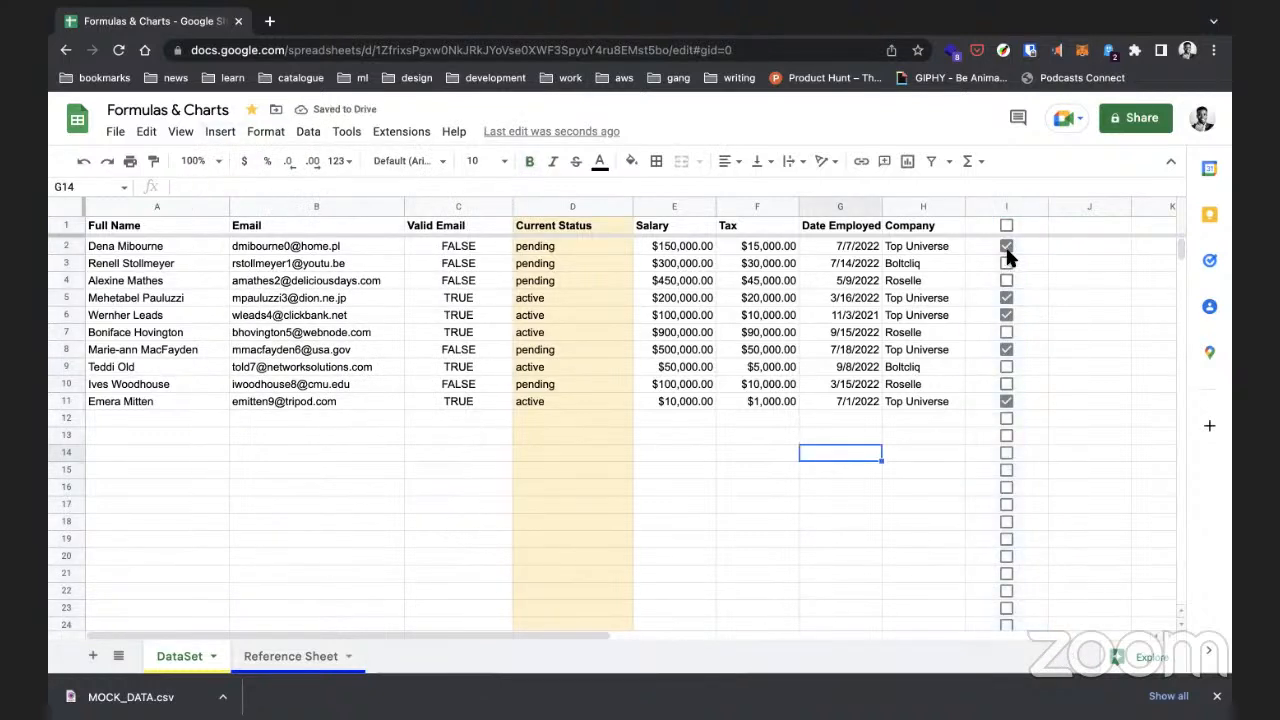
Step: Undo the checkbox insertion and apply checkboxes to column I again
{"action": "key", "text": "ctrl+z"}
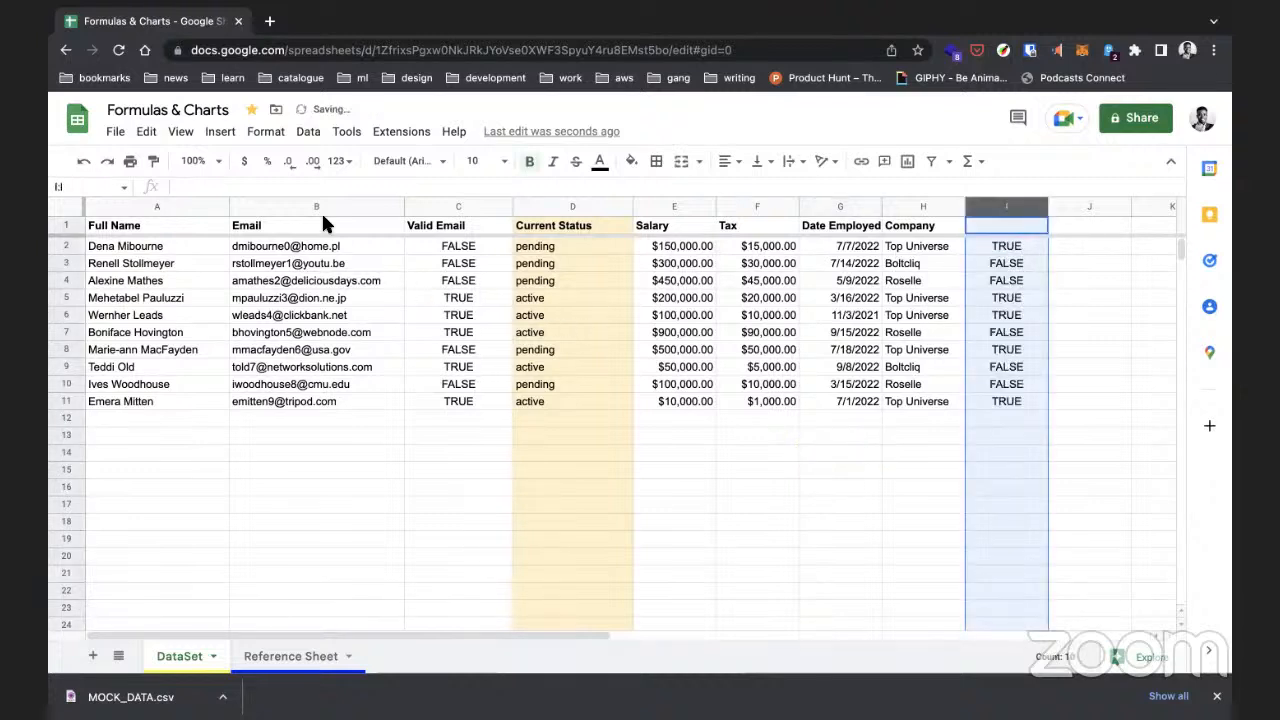
{"action": "left_click", "coordinate": [222, 134]}
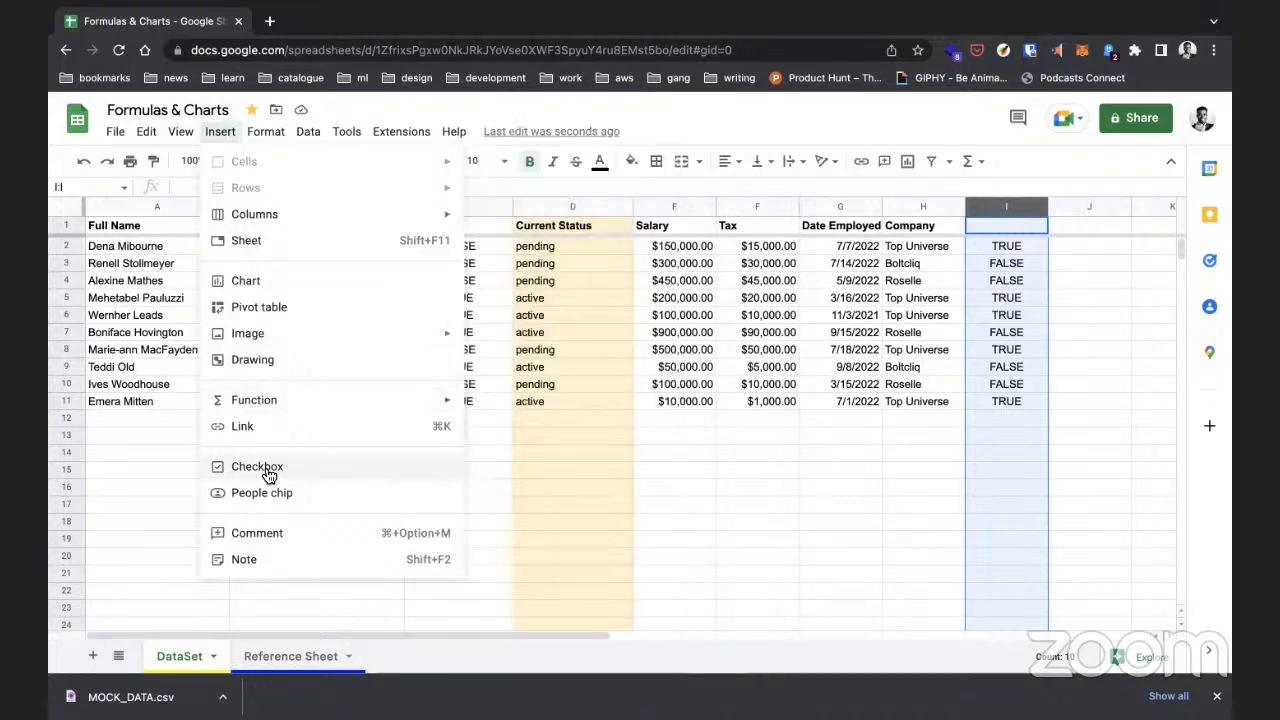
{"action": "left_click", "coordinate": [265, 468]}
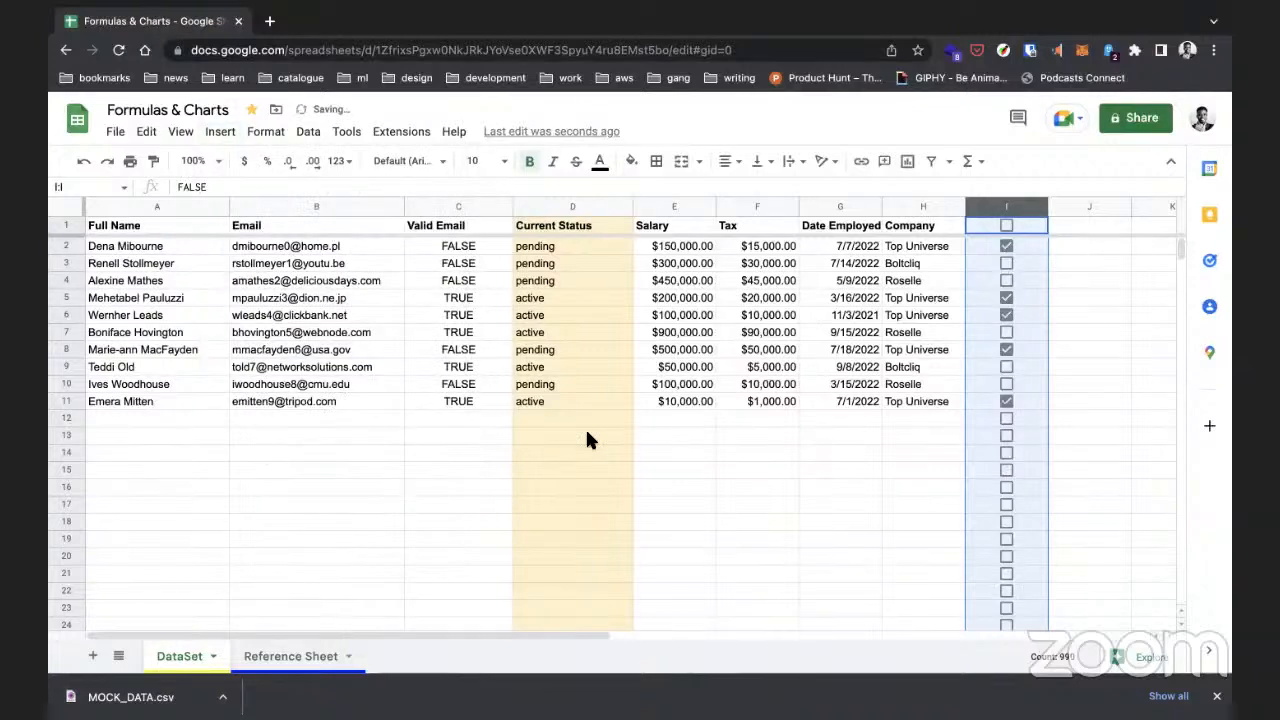
{"action": "left_click", "coordinate": [883, 452]}
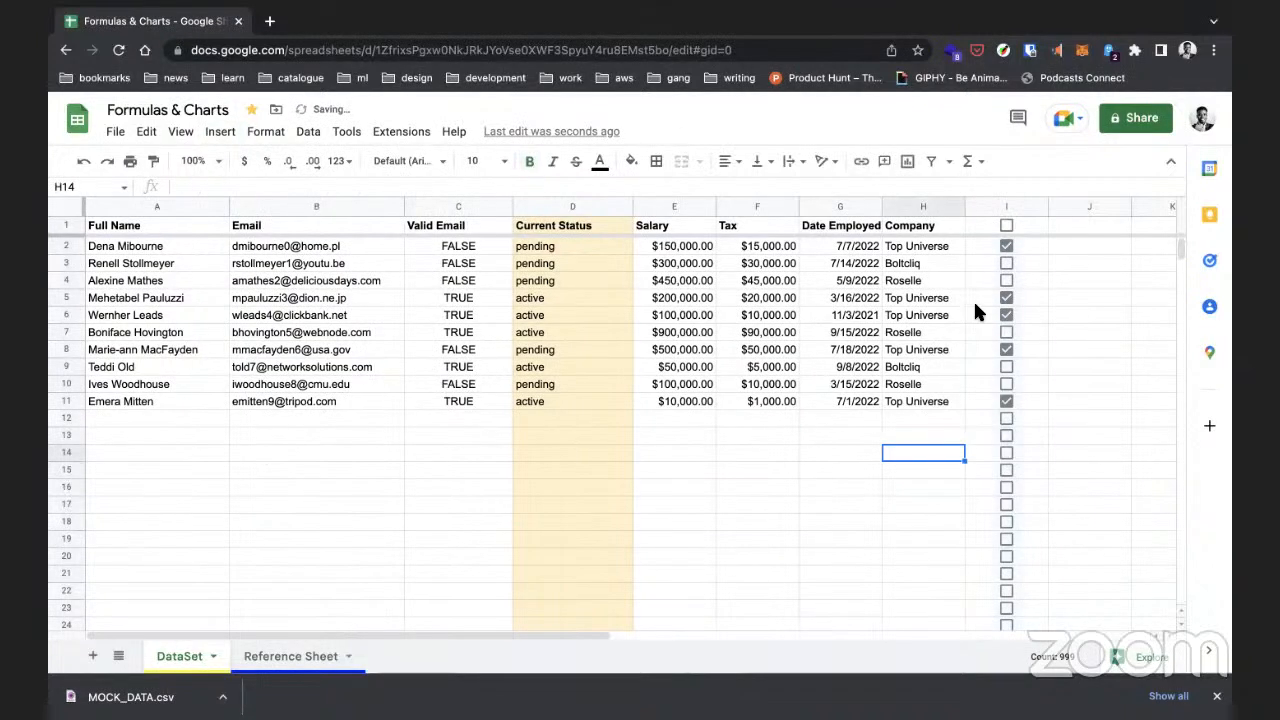
Step: Check the formula behind the I2 checkbox and change the Company reference in H6 to 'Reference Sheet'!A3
{"action": "double_click", "coordinate": [1021, 242]}
{"action": "key", "text": "Return"}
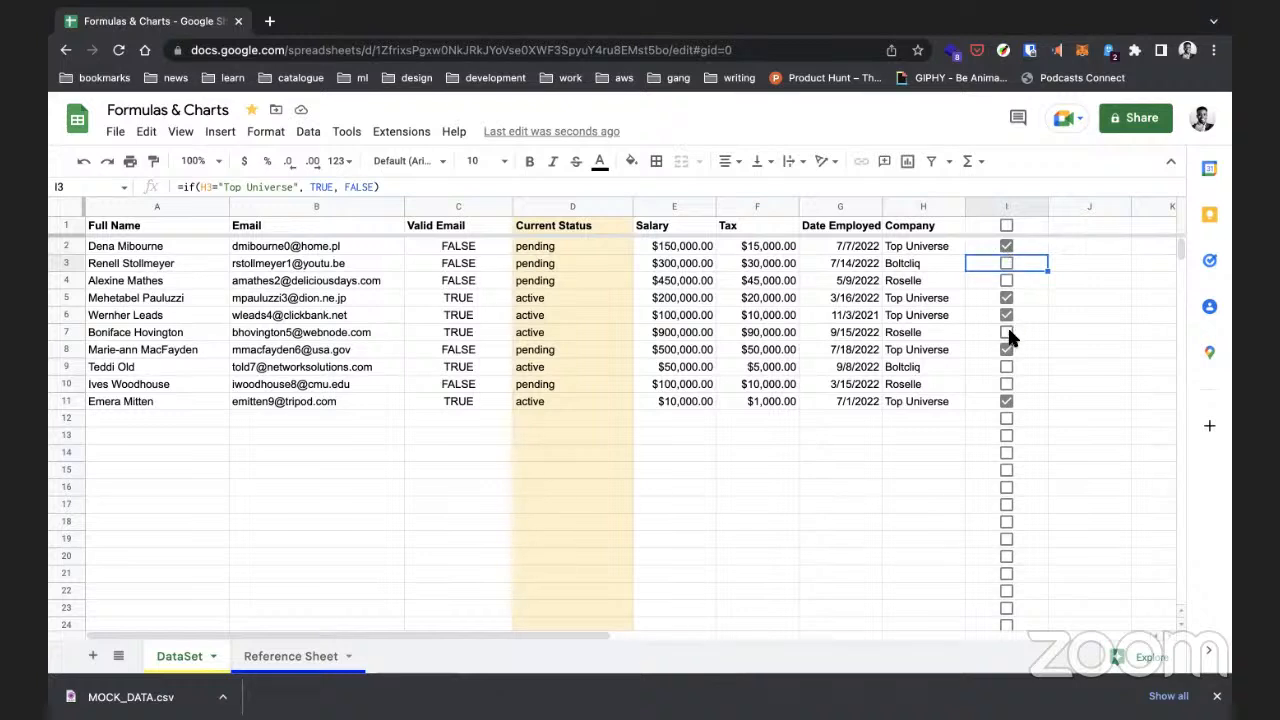
{"action": "left_click", "coordinate": [928, 317]}
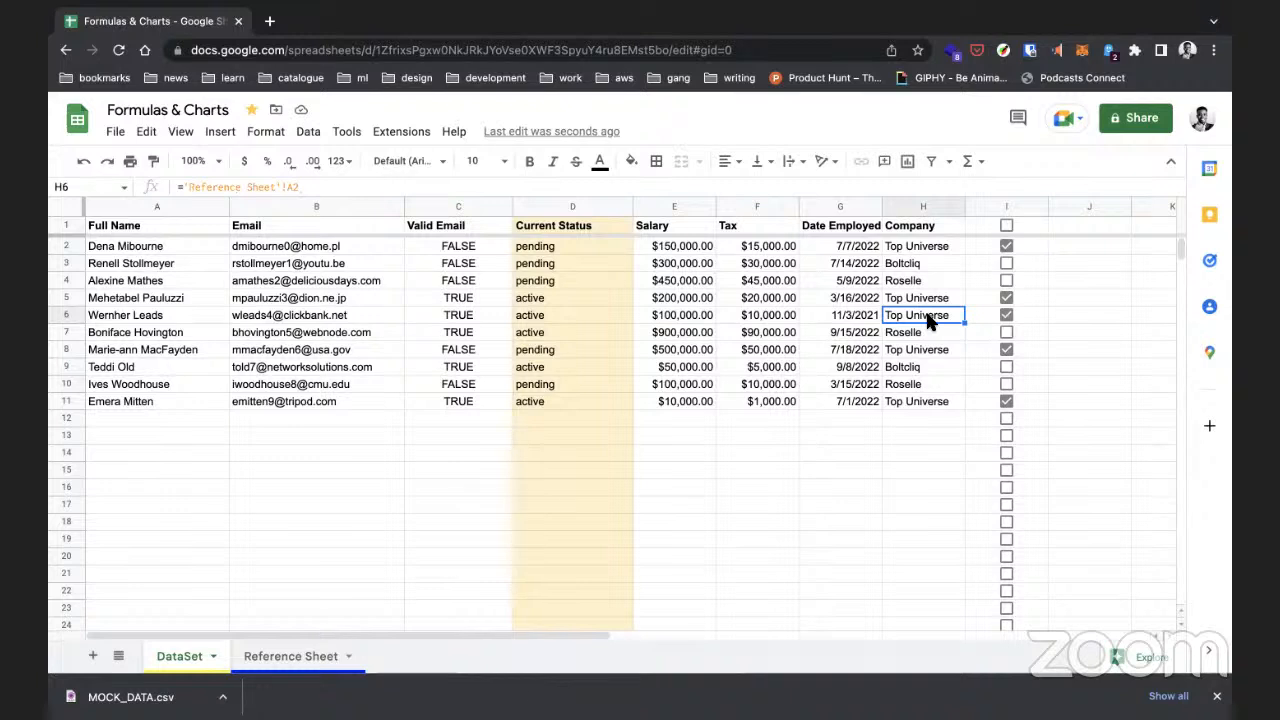
{"action": "double_click", "coordinate": [928, 317]}
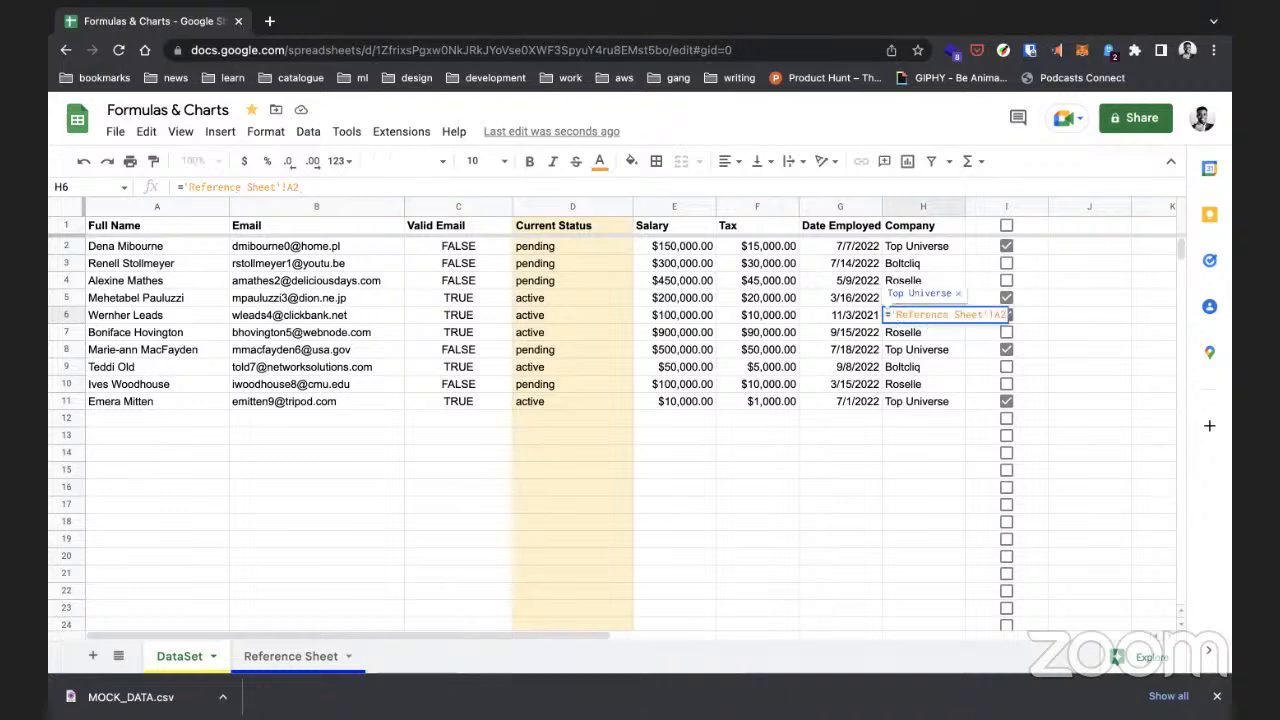
{"action": "key", "text": "BackSpace"}
{"action": "type", "text": "3"}
{"action": "key", "text": "Return"}
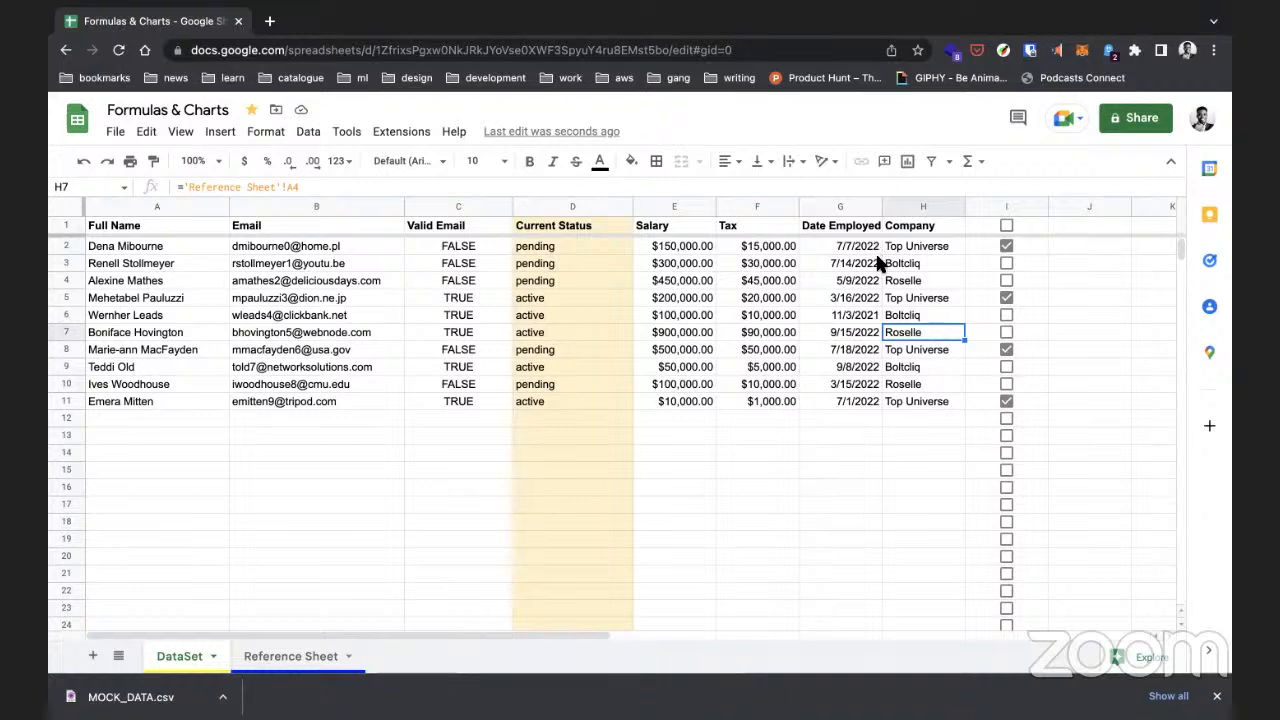
Step: Delete the checkbox column I from the DataSet sheet
{"action": "left_click", "coordinate": [992, 205]}
{"action": "right_click", "coordinate": [995, 208]}
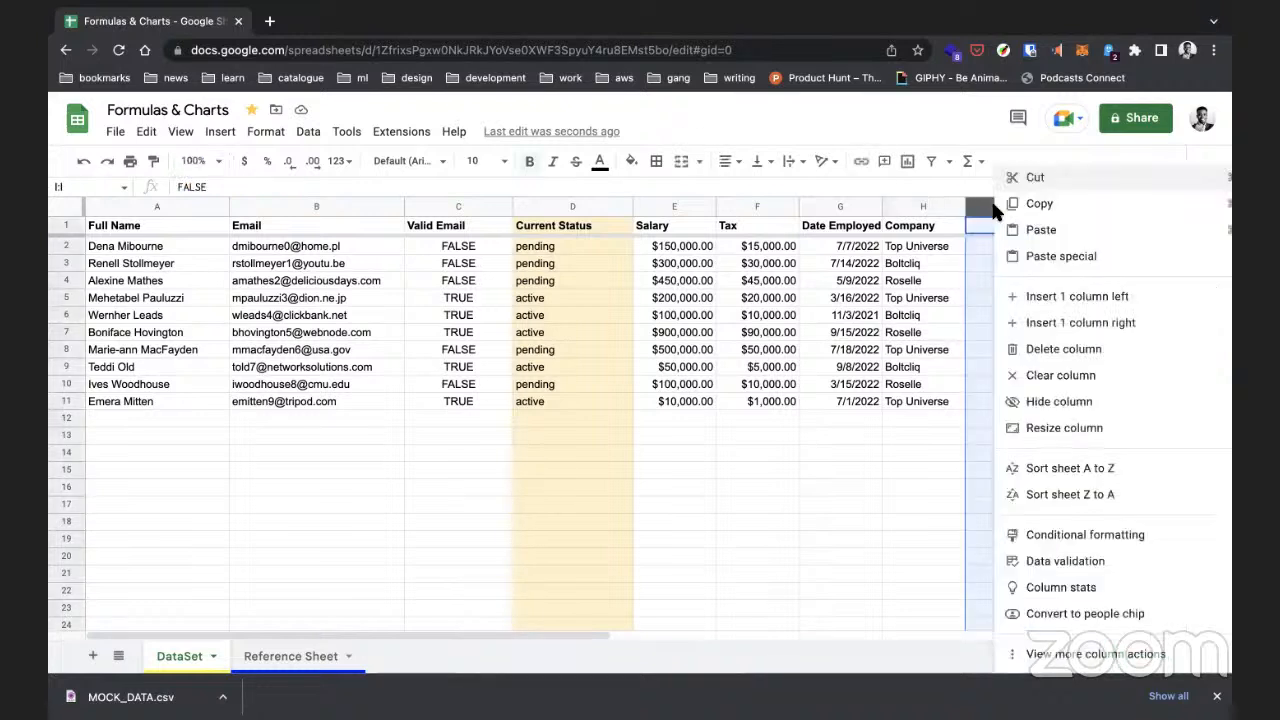
{"action": "left_click", "coordinate": [1033, 350]}
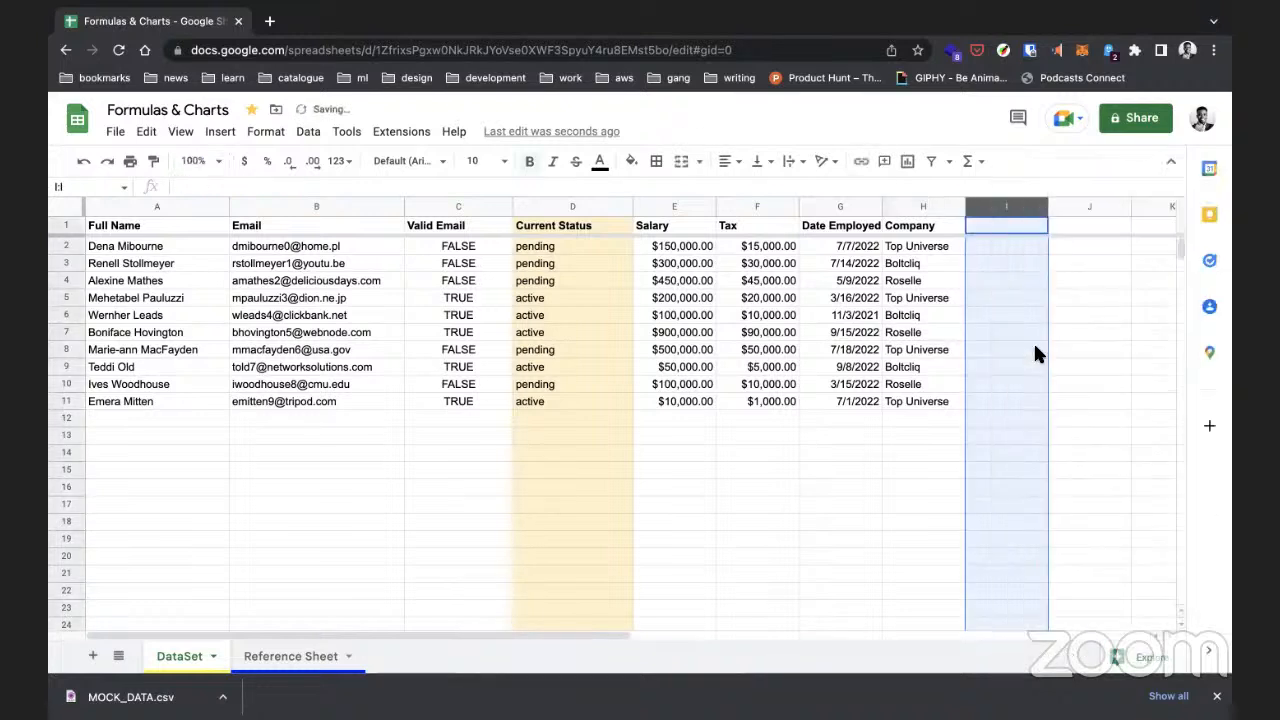
{"action": "left_click", "coordinate": [869, 461]}
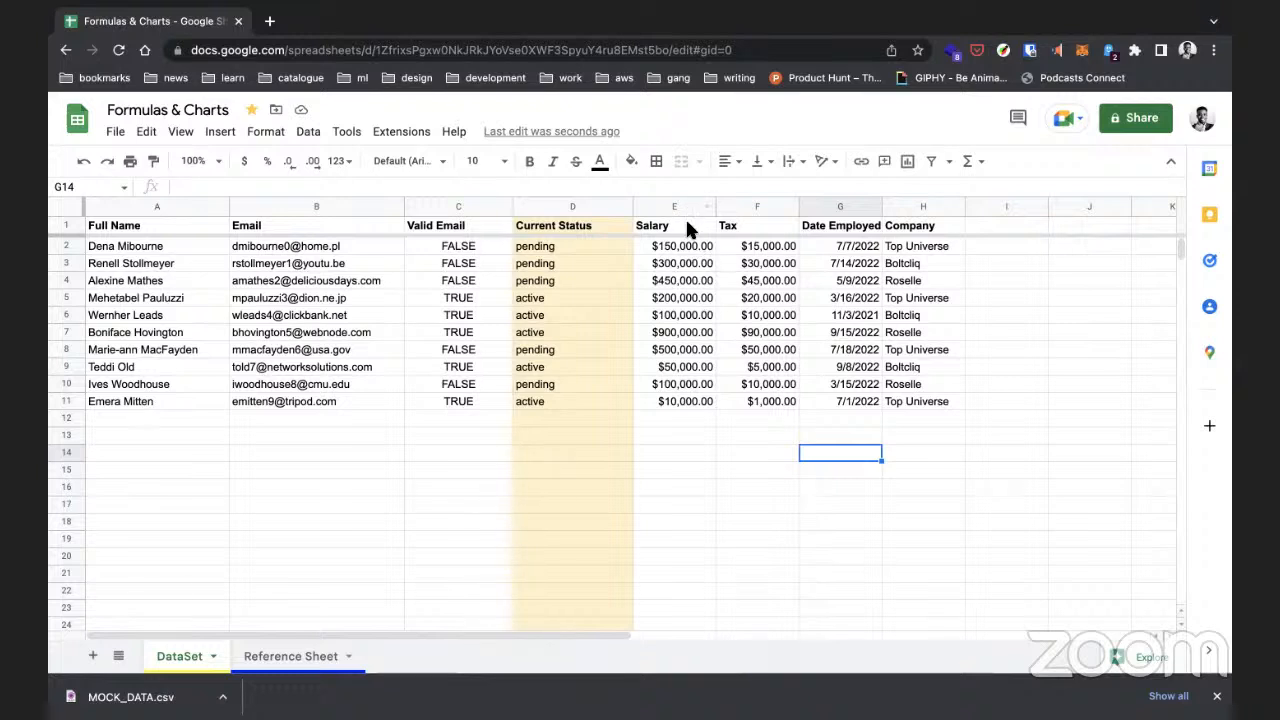
{"action": "left_click_drag", "start_coordinate": [686, 246], "coordinate": [690, 405]}
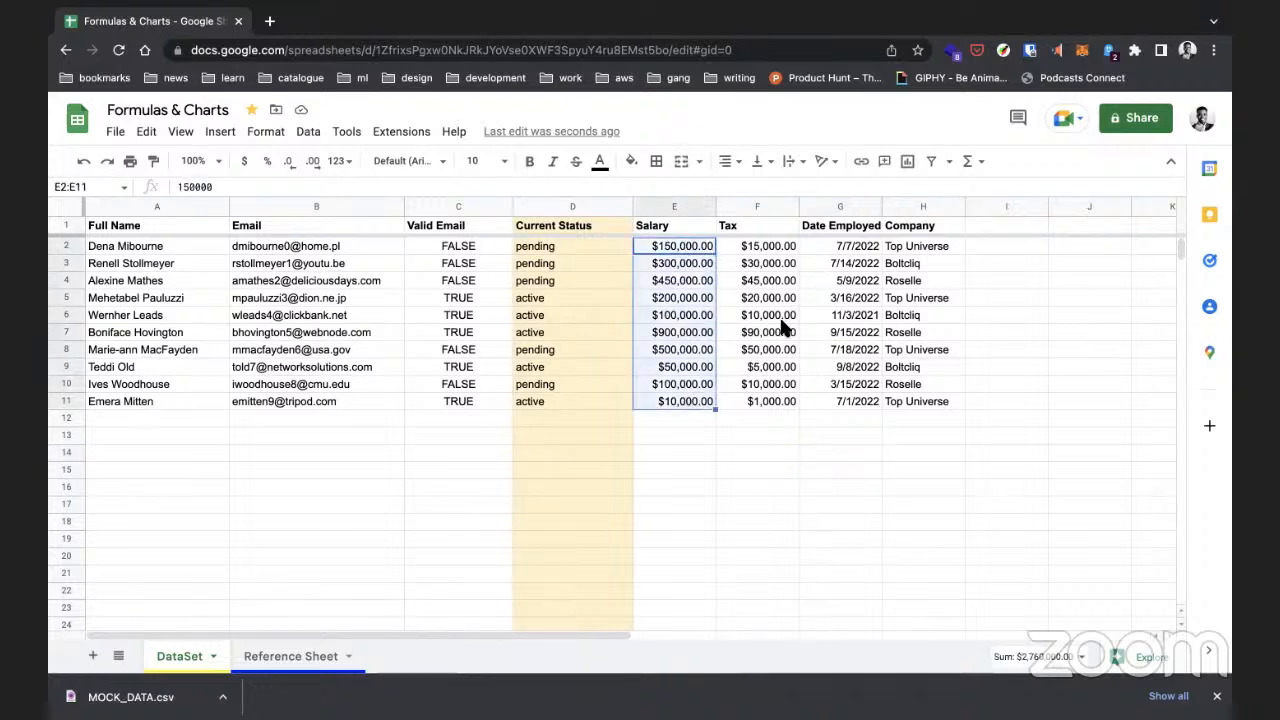
{"action": "left_click", "coordinate": [862, 246], "text": "super"}
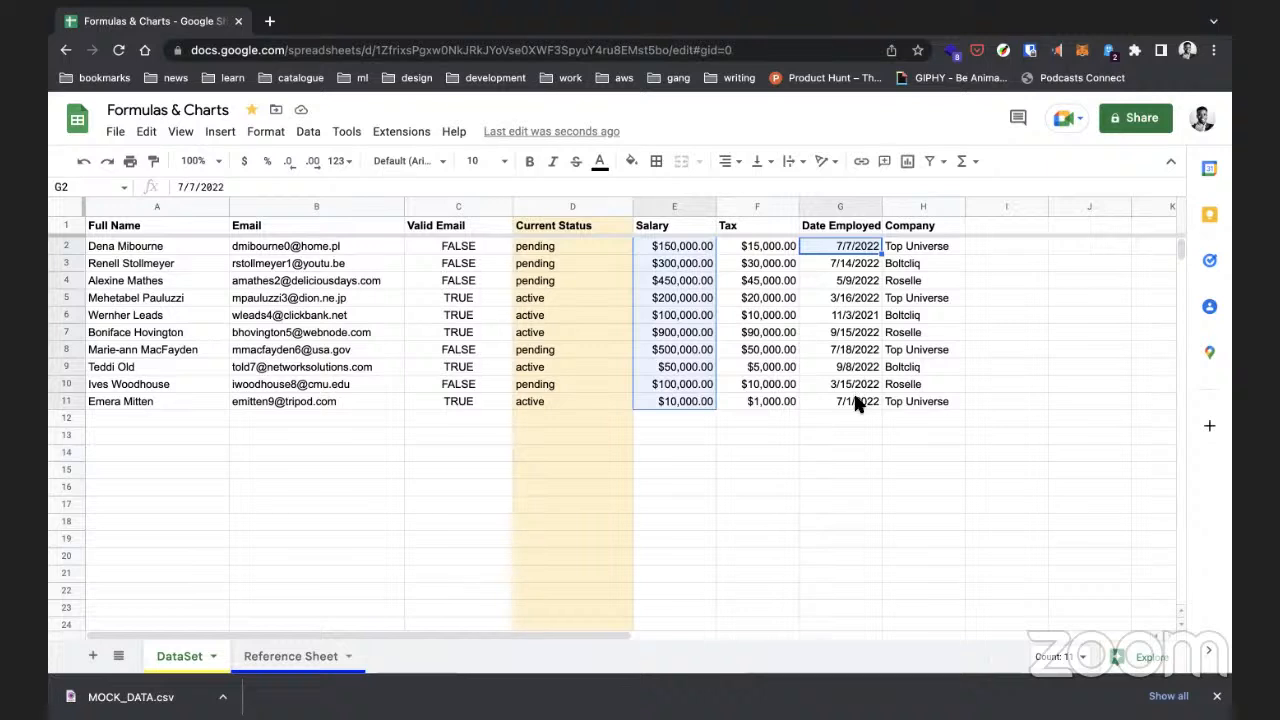
{"action": "left_click", "coordinate": [858, 403], "text": "shift"}
{"action": "left_click", "coordinate": [691, 246]}
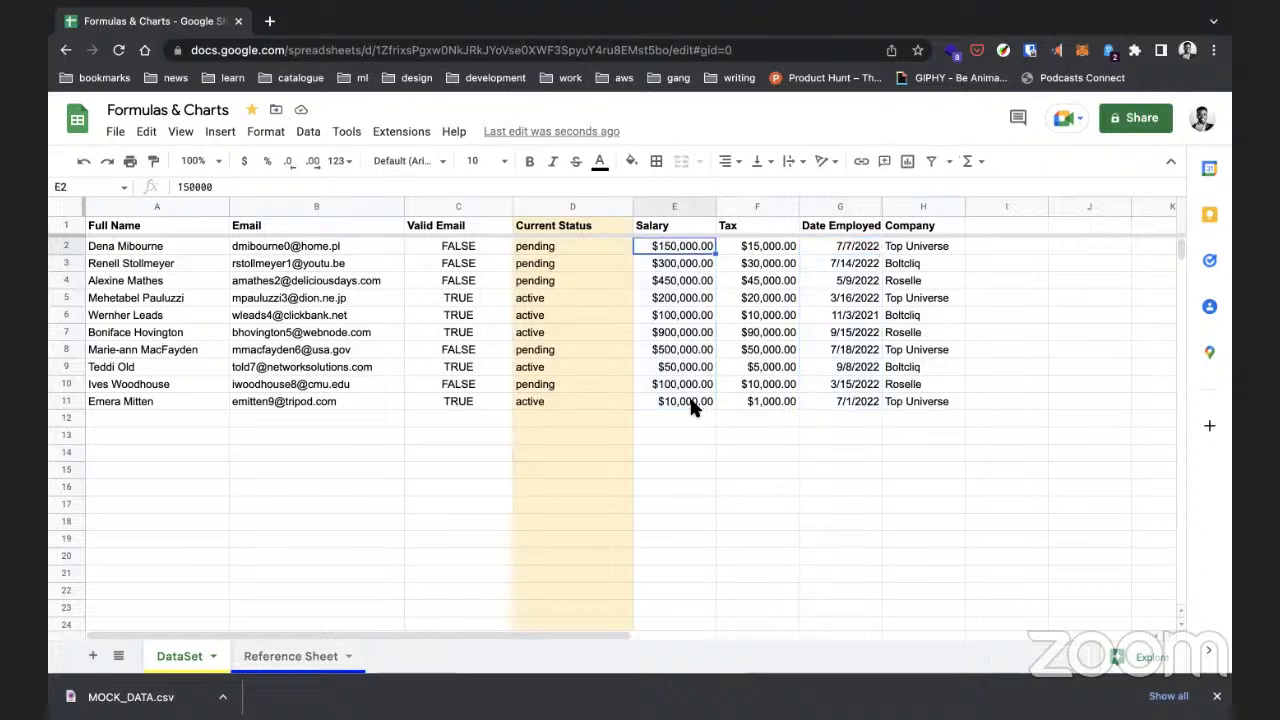
{"action": "left_click", "coordinate": [691, 405], "text": "shift"}
{"action": "left_click", "coordinate": [848, 249], "text": "shift"}
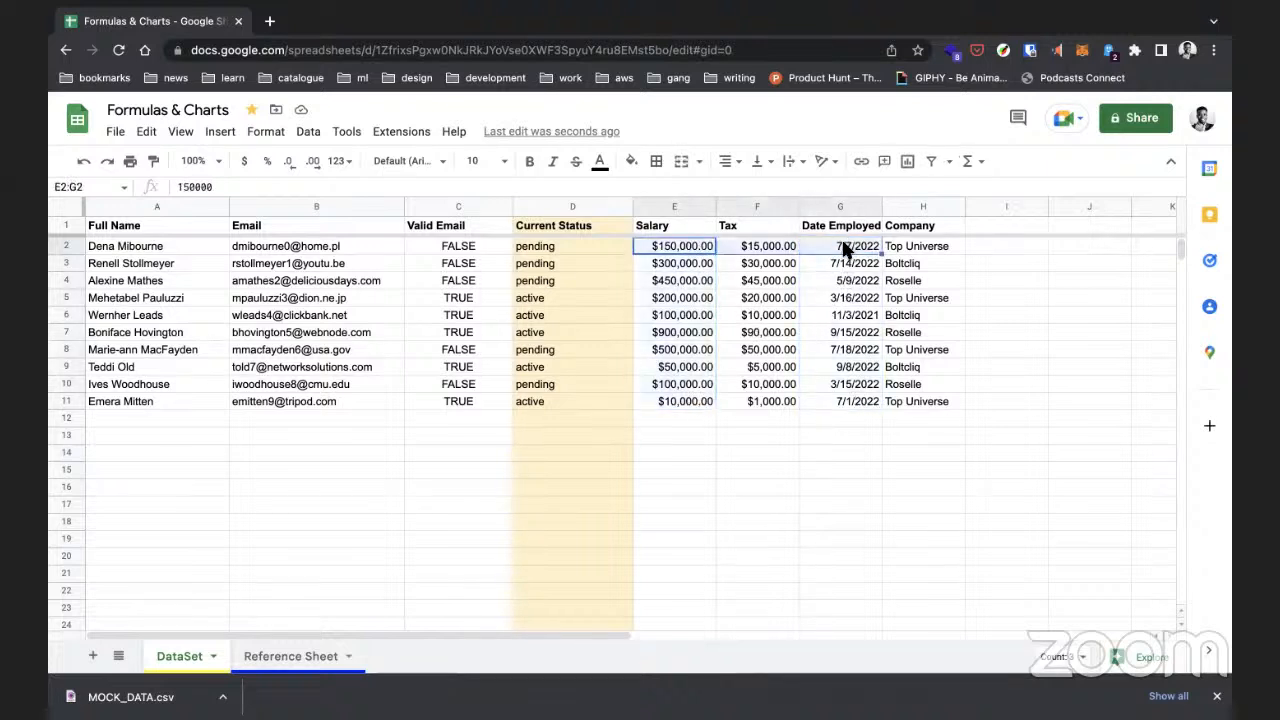
{"action": "left_click", "coordinate": [846, 405], "text": "shift"}
{"action": "left_click", "coordinate": [840, 434]}
{"action": "left_click", "coordinate": [763, 207]}
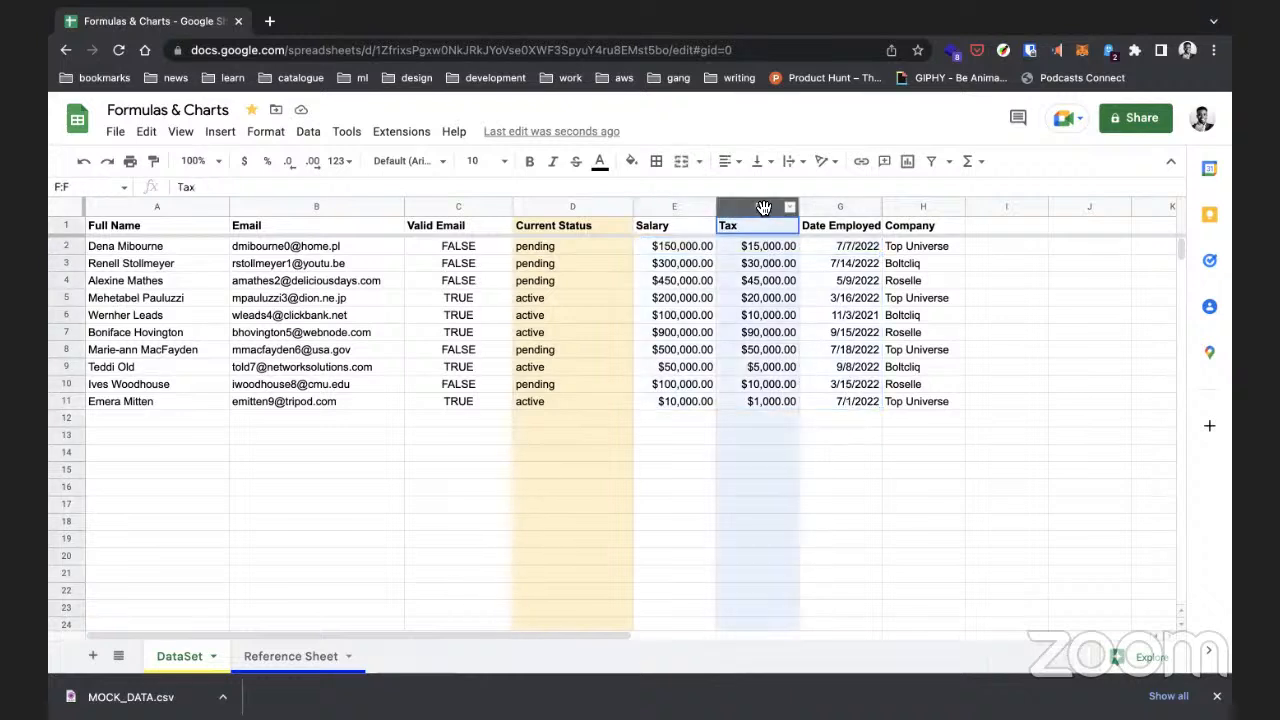
{"action": "left_click", "coordinate": [846, 207], "text": "shift"}
{"action": "left_click", "coordinate": [657, 455]}
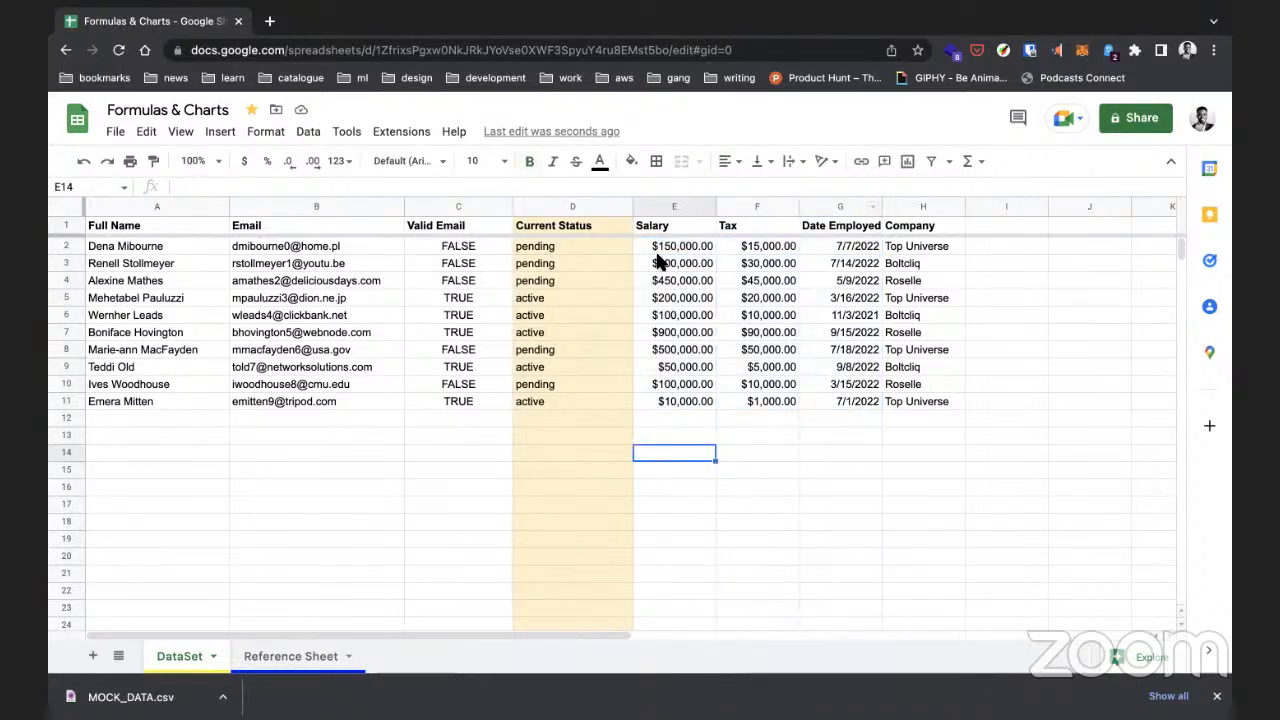
Step: Move the Salary column between Tax and Date Employed, and select the salary and date values in F2:G11
{"action": "left_click", "coordinate": [667, 223]}
{"action": "left_click", "coordinate": [673, 206]}
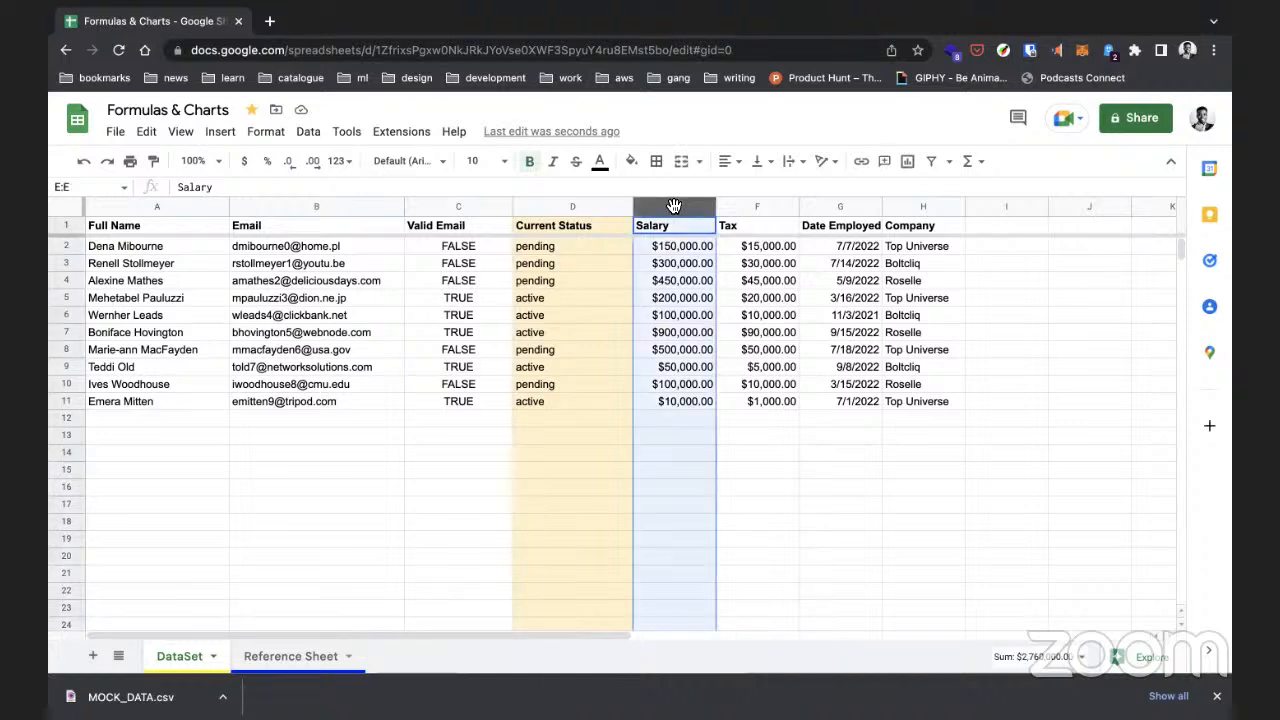
{"action": "left_click_drag", "start_coordinate": [673, 206], "coordinate": [860, 408]}
{"action": "left_click", "coordinate": [821, 431]}
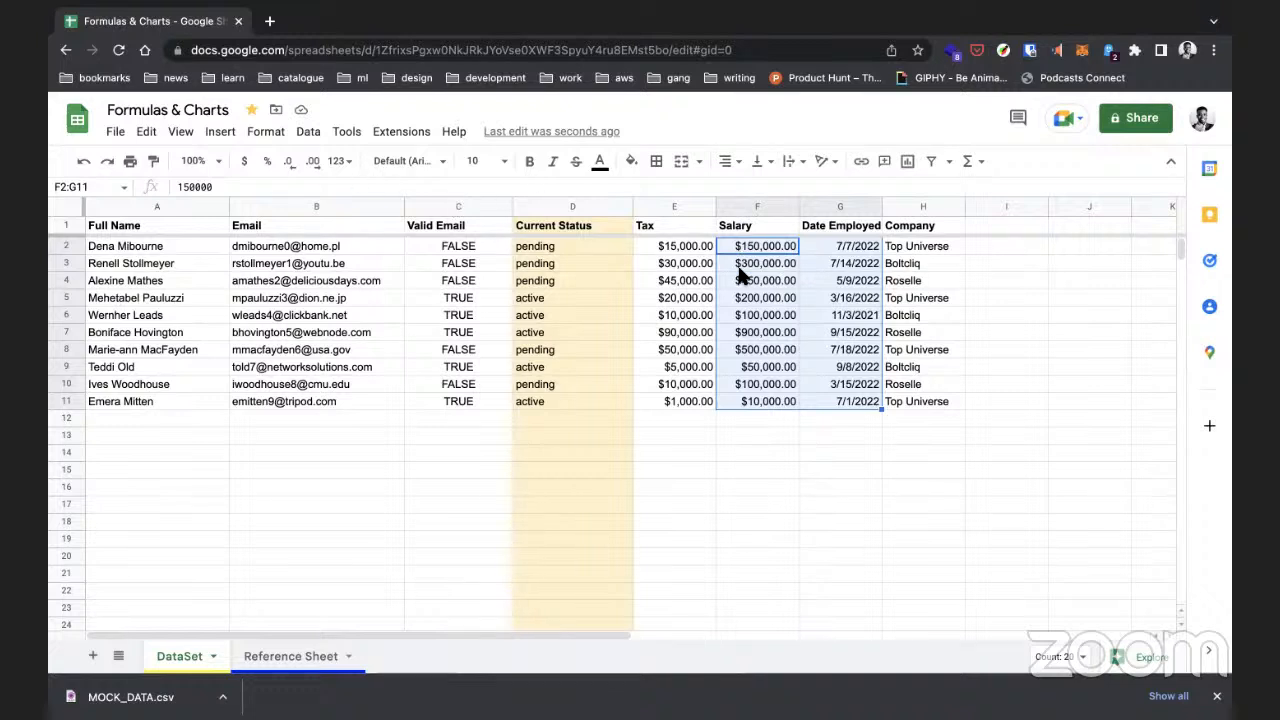
Step: Insert a chart of the selected salaries and employment dates and place it below the data rows
{"action": "left_click", "coordinate": [229, 134]}
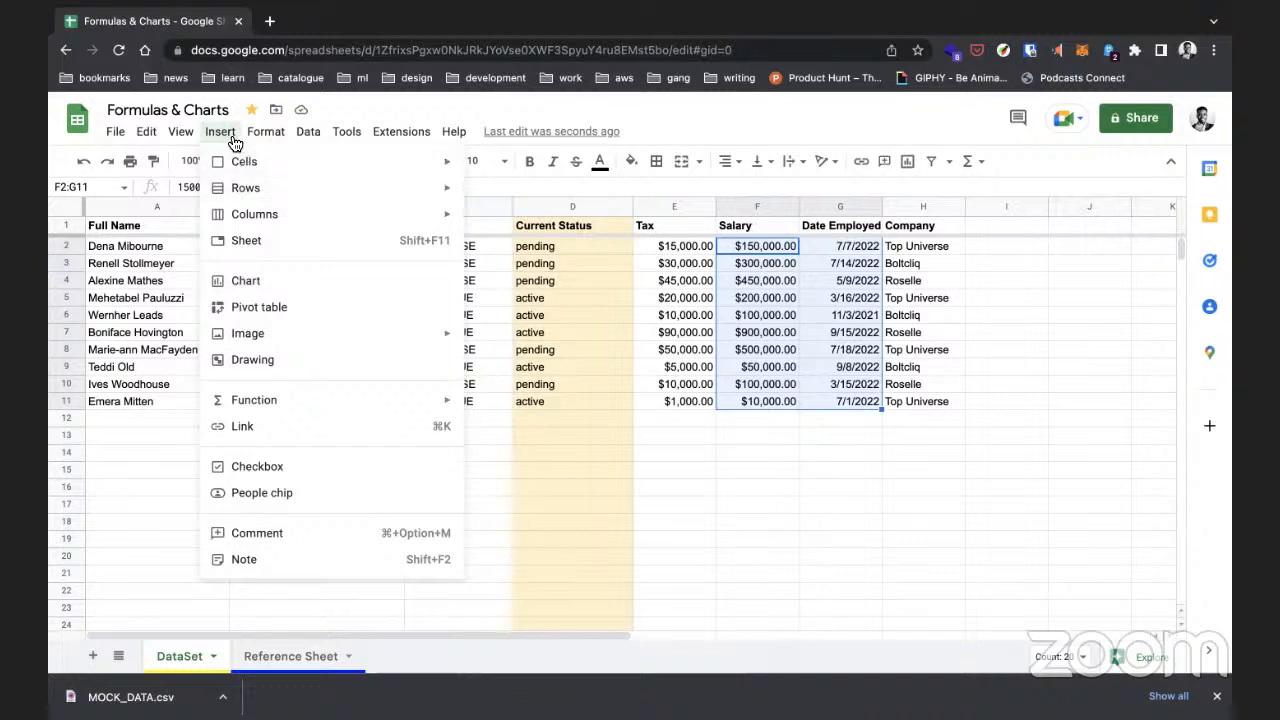
{"action": "left_click", "coordinate": [246, 282]}
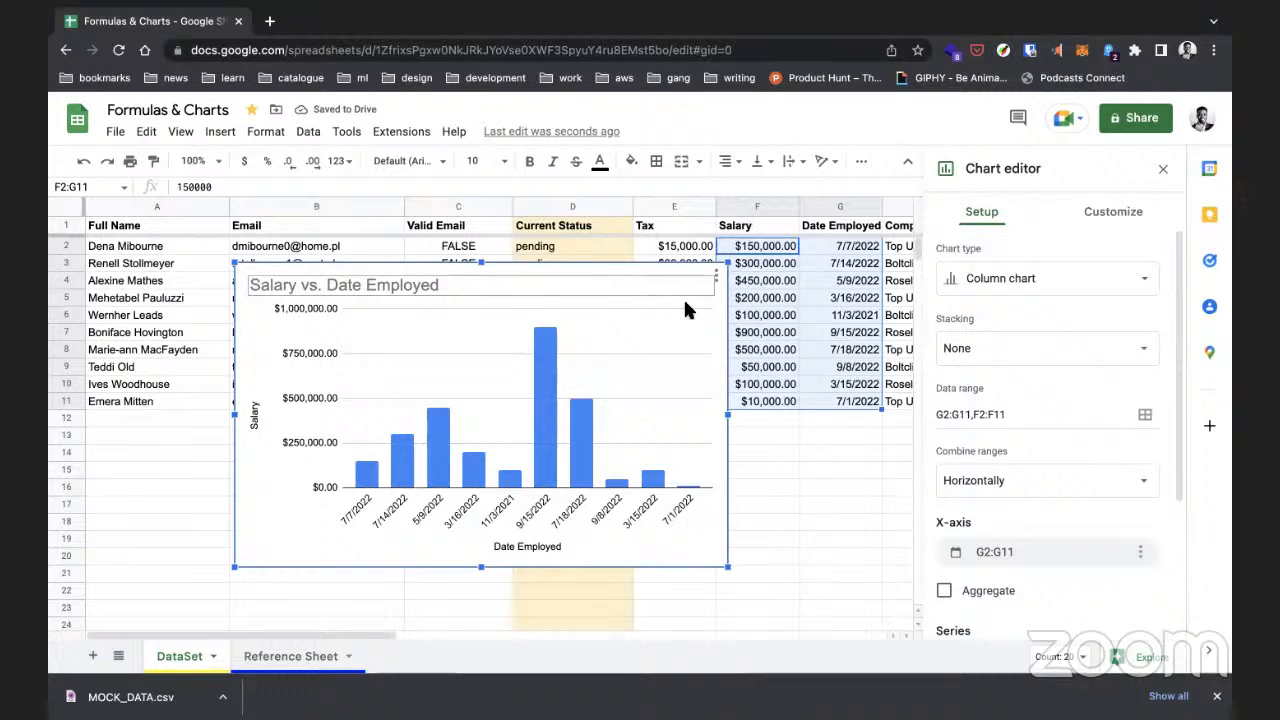
{"action": "left_click_drag", "start_coordinate": [713, 289], "coordinate": [712, 482]}
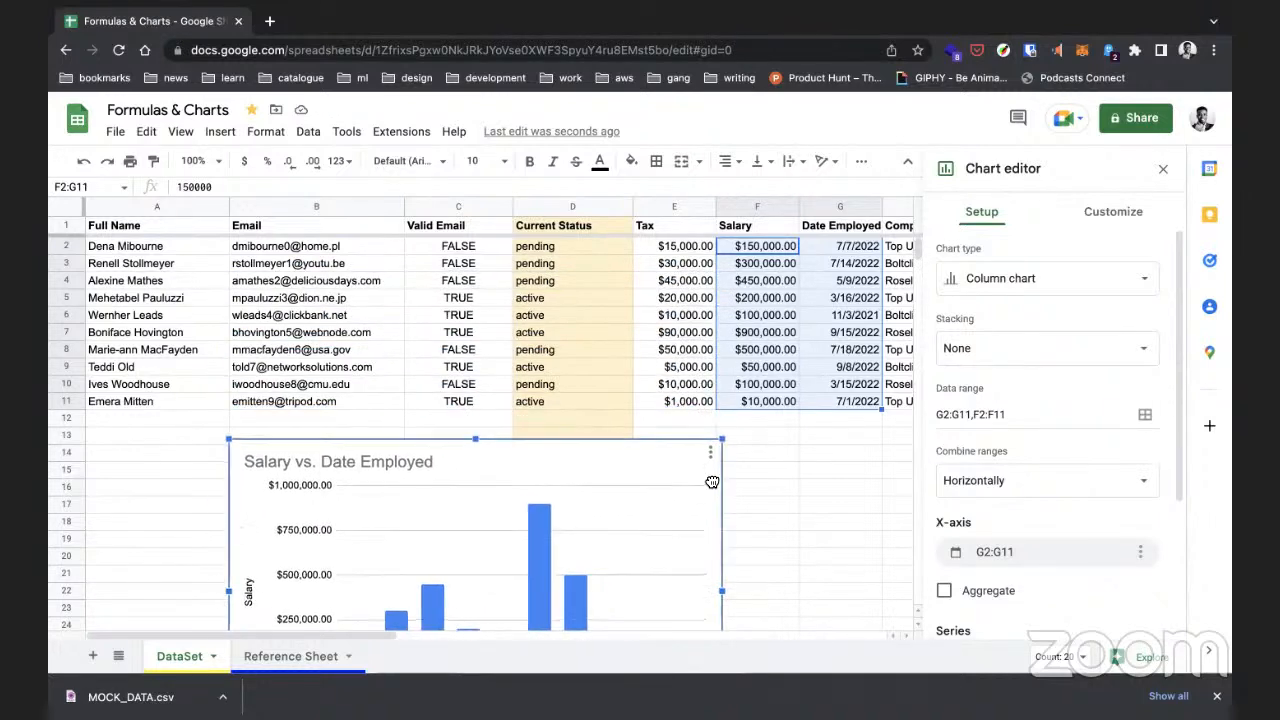
Step: Examine the column chart's salary and date axes against the data rows above it
{"action": "scroll", "coordinate": [711, 477], "scroll_direction": "down", "scroll_amount": 5}
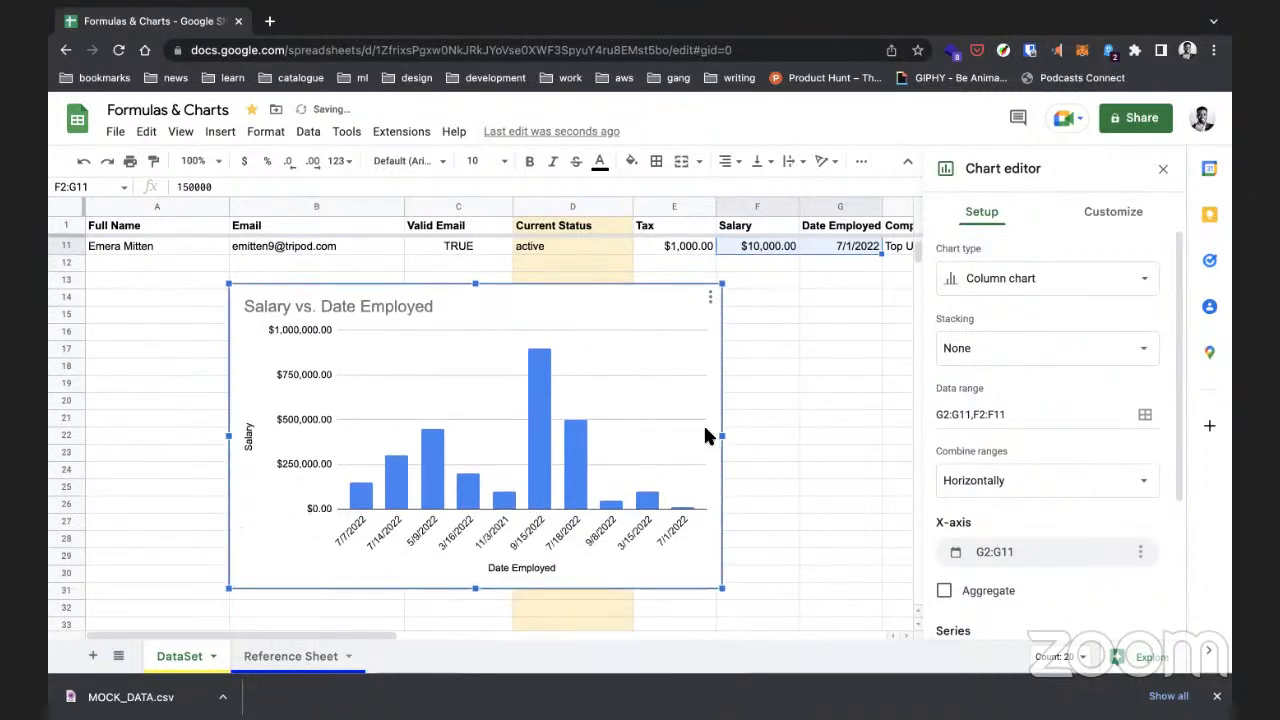
{"action": "scroll", "coordinate": [705, 436], "scroll_direction": "up", "scroll_amount": 1}
{"action": "scroll", "coordinate": [705, 436], "scroll_direction": "up", "scroll_amount": 3}
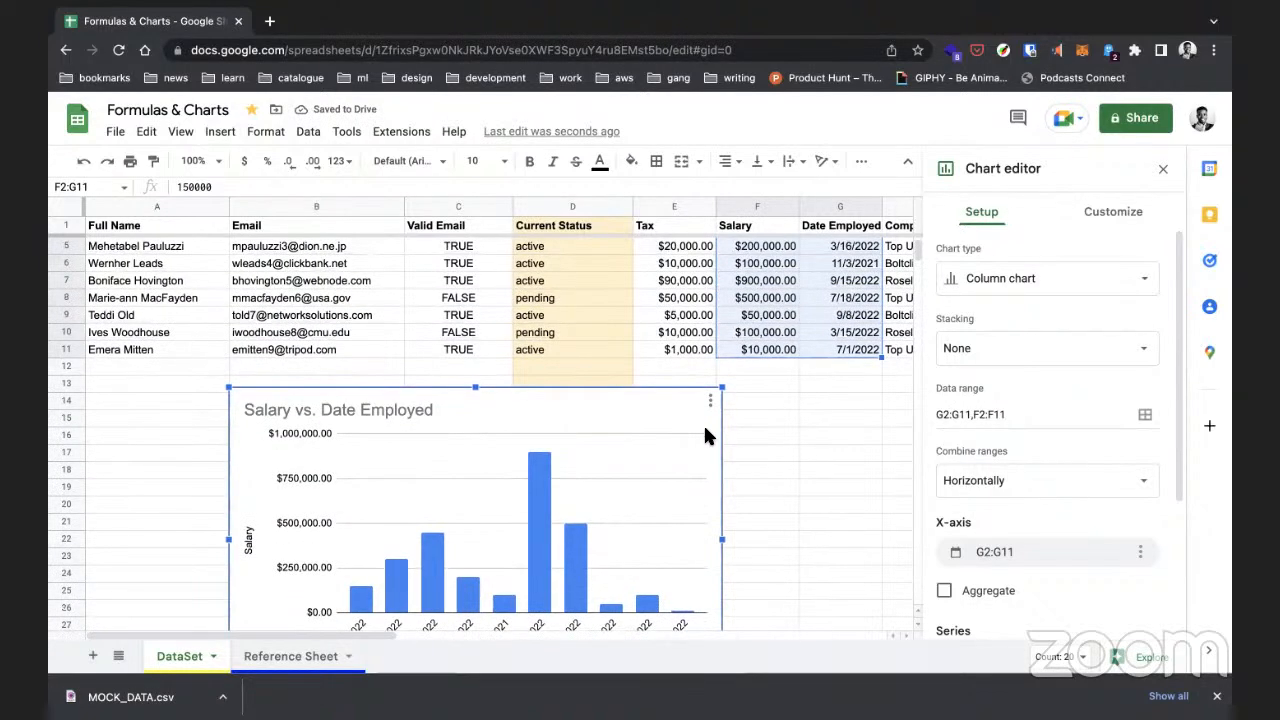
{"action": "scroll", "coordinate": [705, 436], "scroll_direction": "down", "scroll_amount": 1}
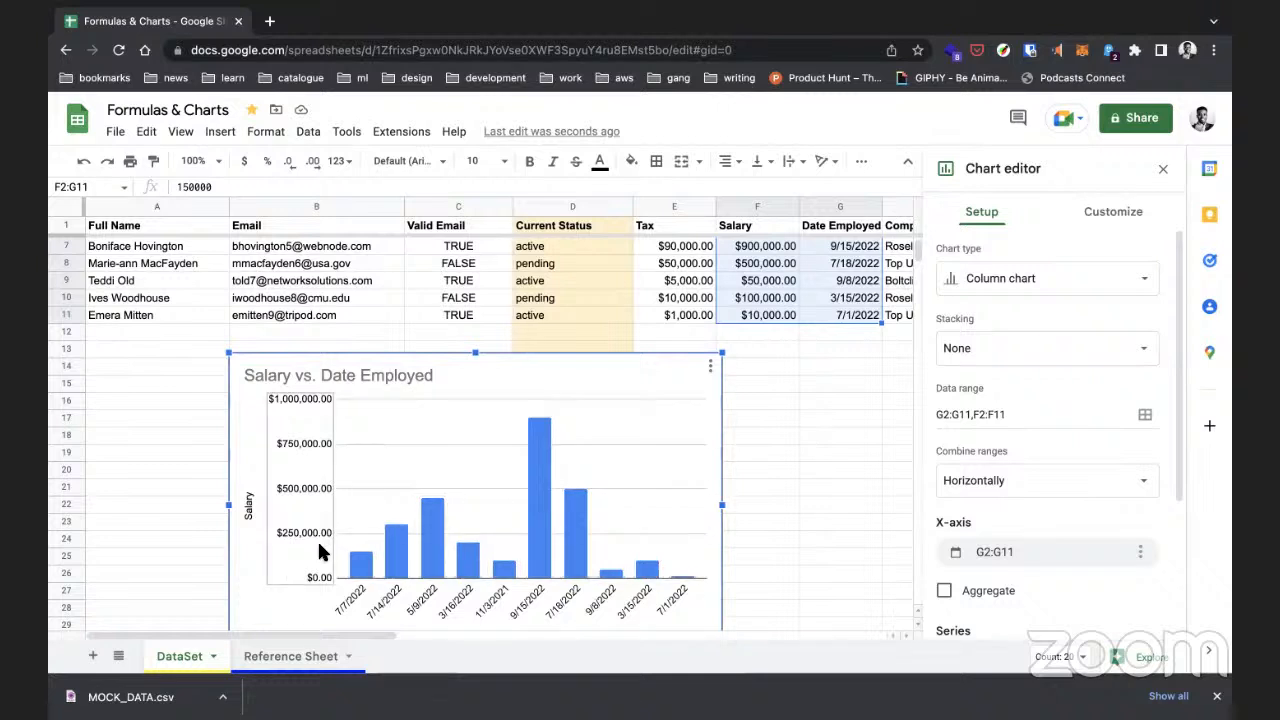
{"action": "left_click", "coordinate": [319, 396]}
{"action": "scroll", "coordinate": [690, 302], "scroll_direction": "up", "scroll_amount": 1}
{"action": "scroll", "coordinate": [688, 304], "scroll_direction": "down", "scroll_amount": 1}
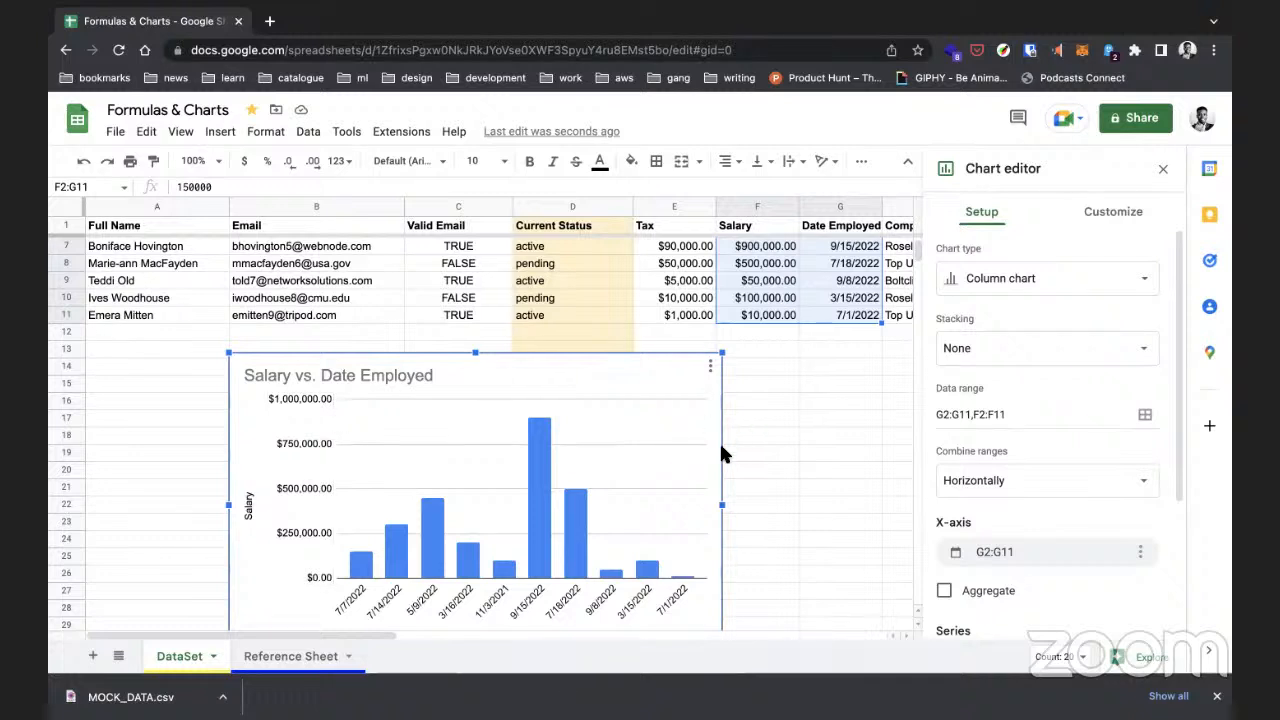
{"action": "scroll", "coordinate": [721, 428], "scroll_direction": "down", "scroll_amount": 3}
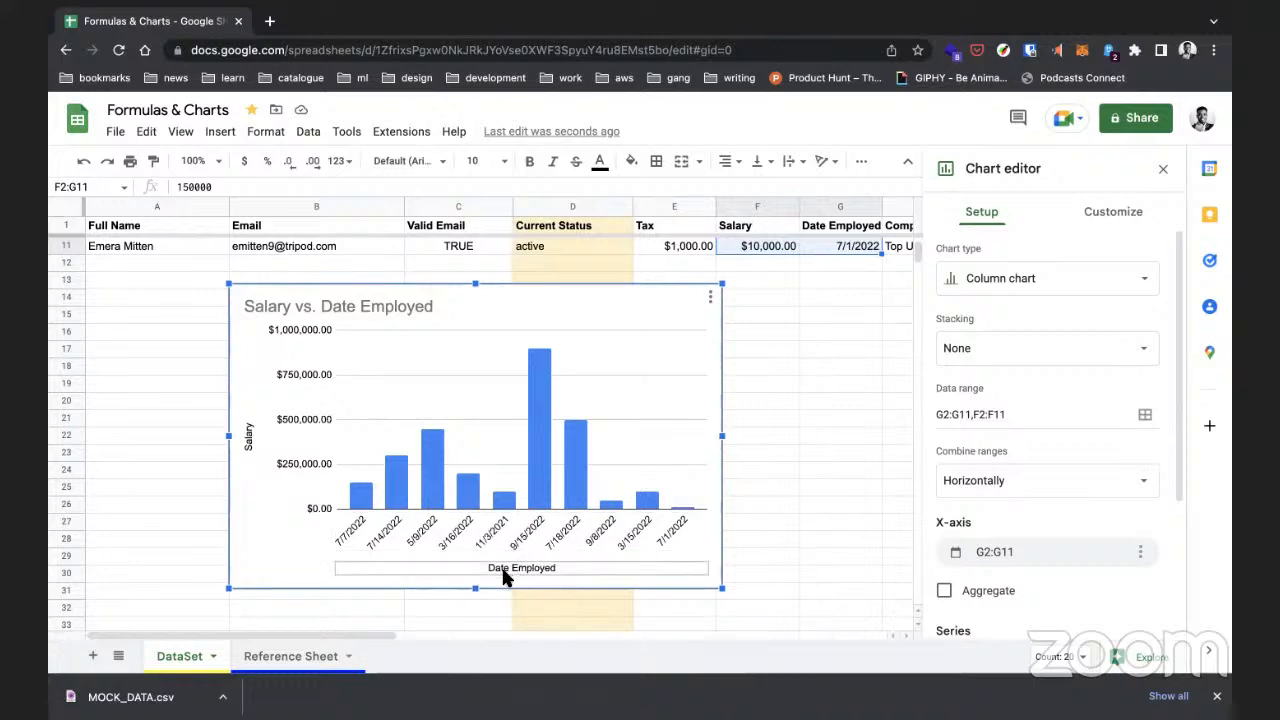
Step: Try the Smooth line chart type on the Salary vs. Date Employed chart and undo it
{"action": "left_click", "coordinate": [1100, 283]}
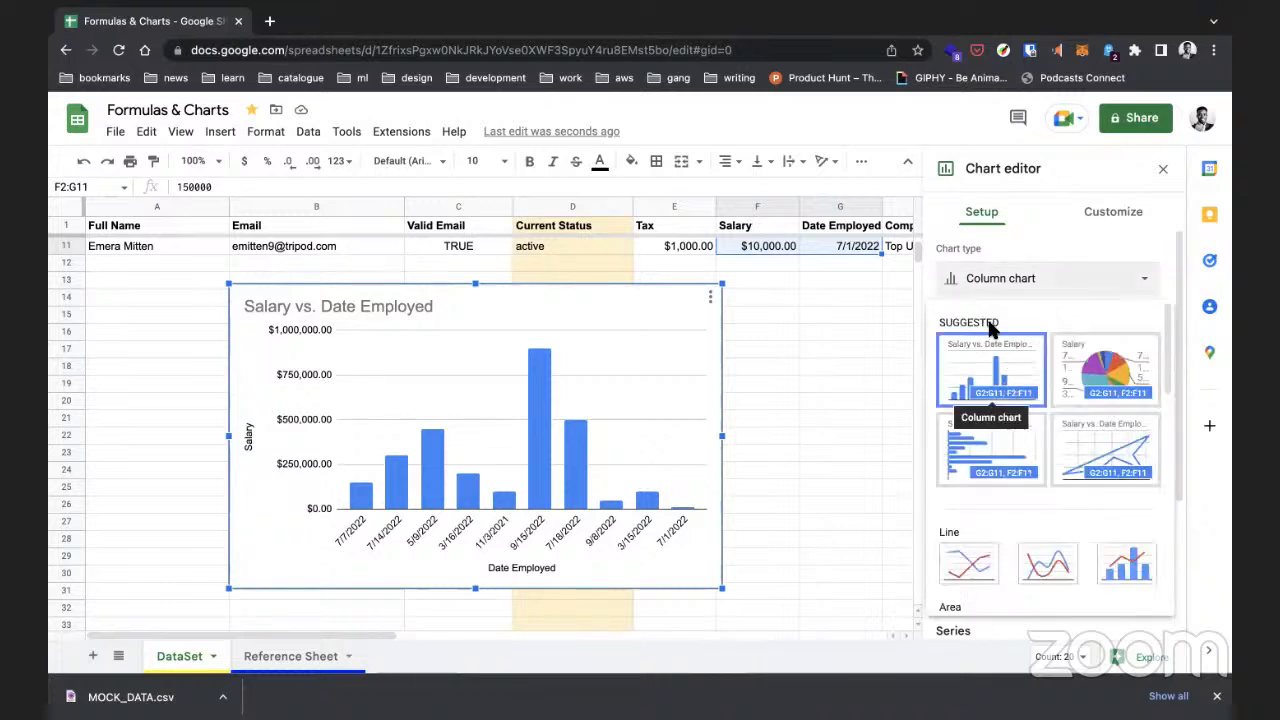
{"action": "scroll", "coordinate": [1010, 440], "scroll_direction": "down", "scroll_amount": 2}
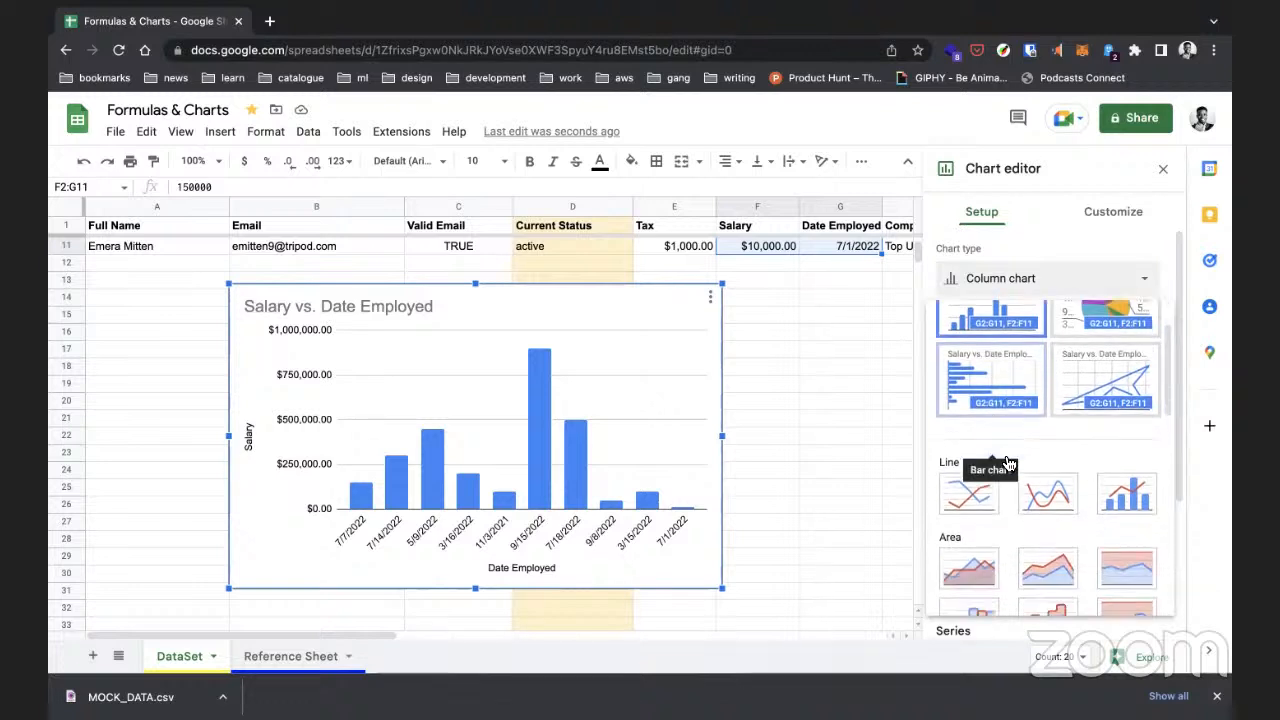
{"action": "scroll", "coordinate": [1013, 434], "scroll_direction": "down", "scroll_amount": 1}
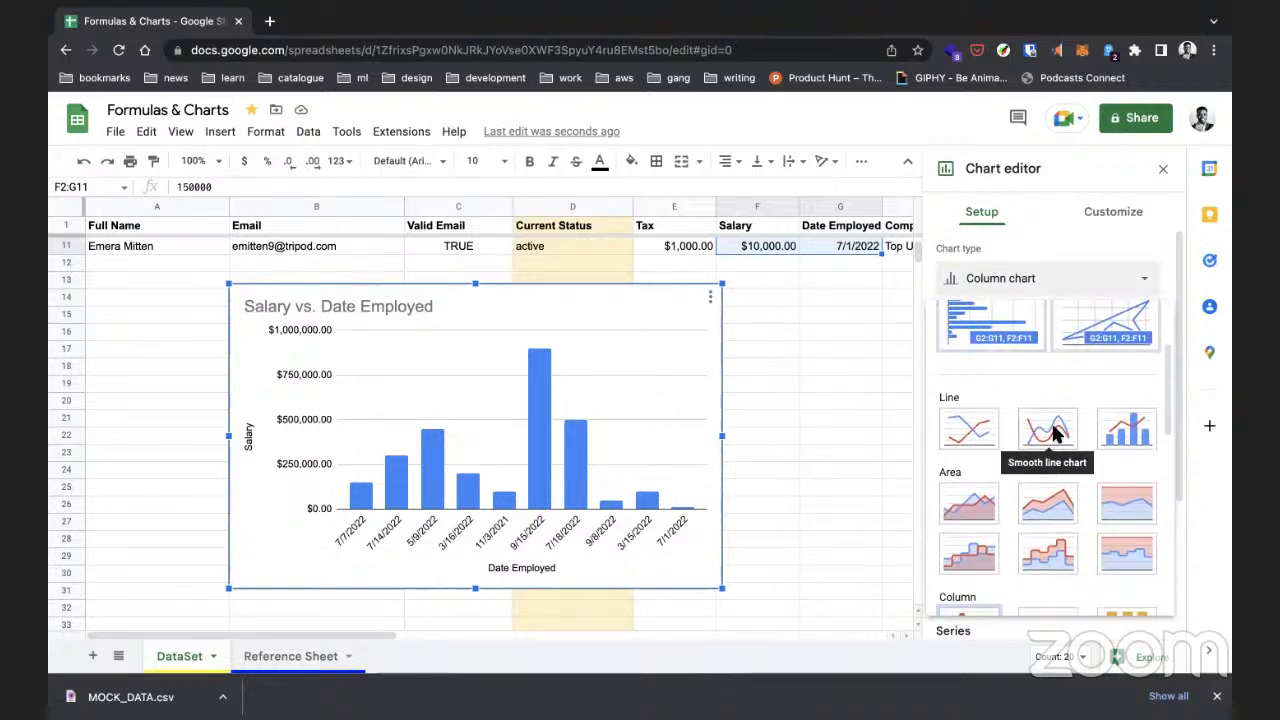
{"action": "left_click", "coordinate": [1058, 436]}
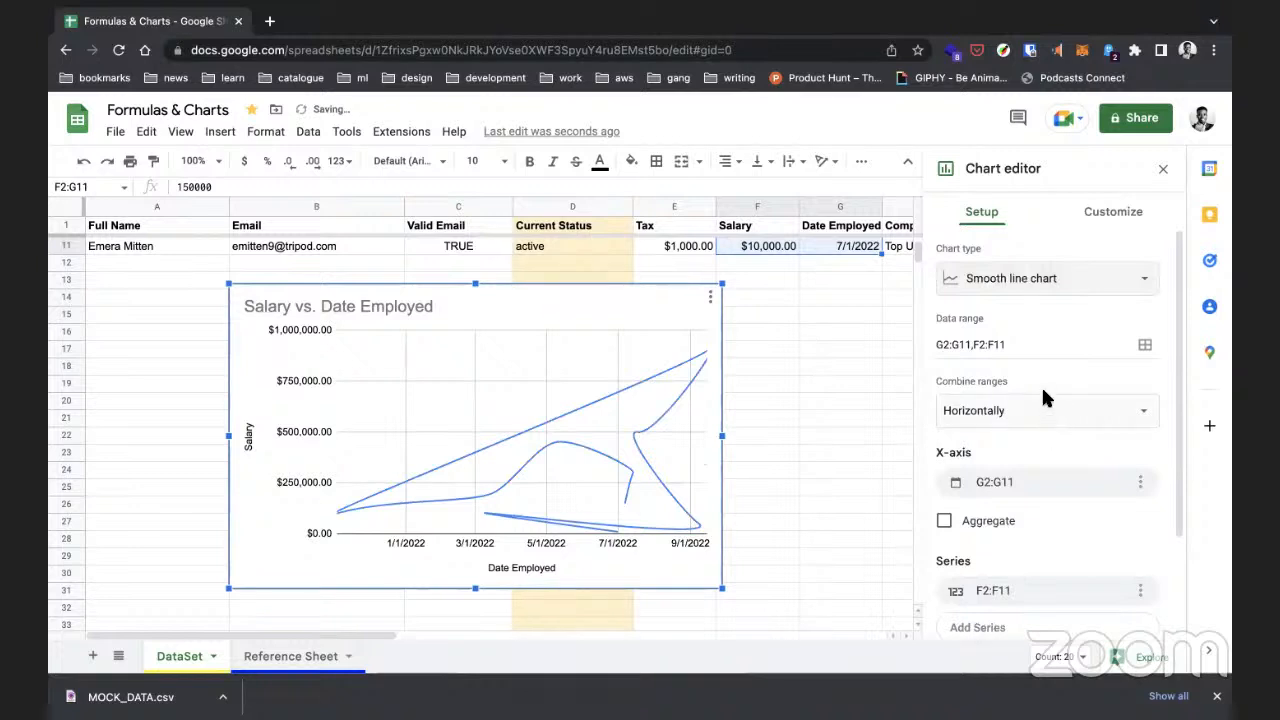
{"action": "key", "text": "ctrl+z"}
Step: Try the plain line chart type on the Salary vs. Date Employed chart and undo the change
{"action": "left_click", "coordinate": [1014, 289]}
{"action": "scroll", "coordinate": [1047, 481], "scroll_direction": "down", "scroll_amount": 1}
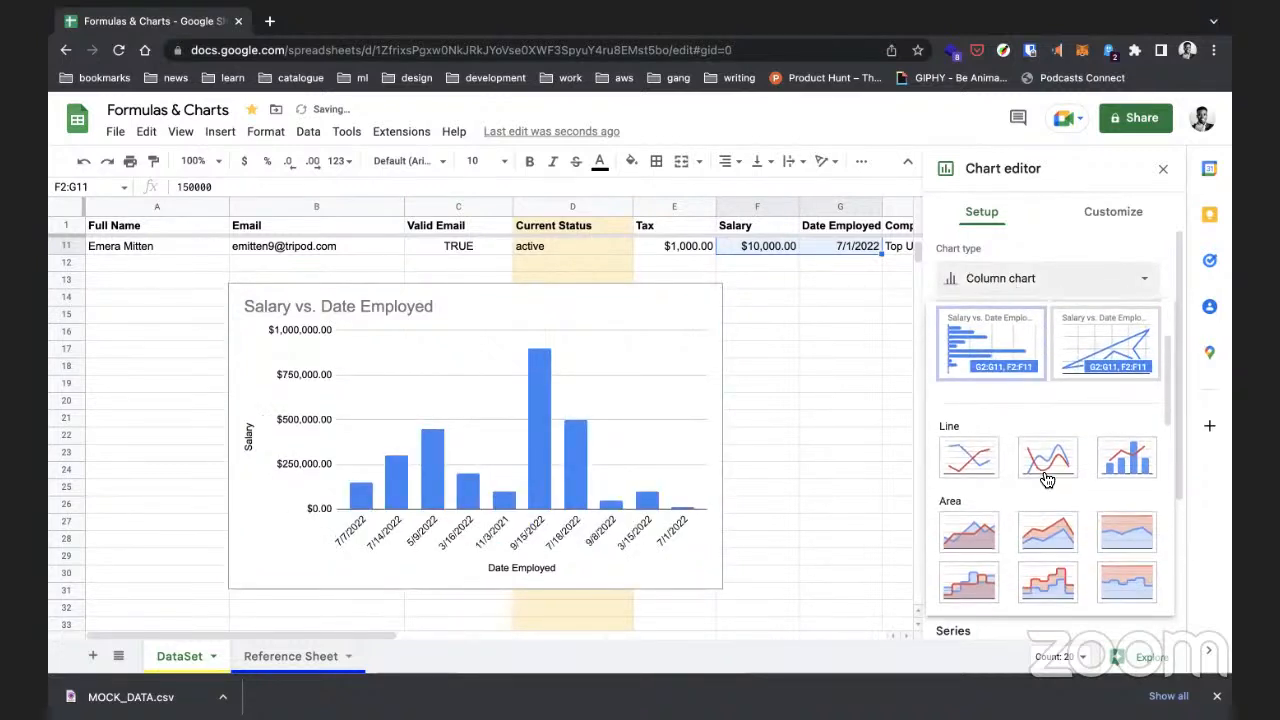
{"action": "scroll", "coordinate": [968, 556], "scroll_direction": "down", "scroll_amount": 1}
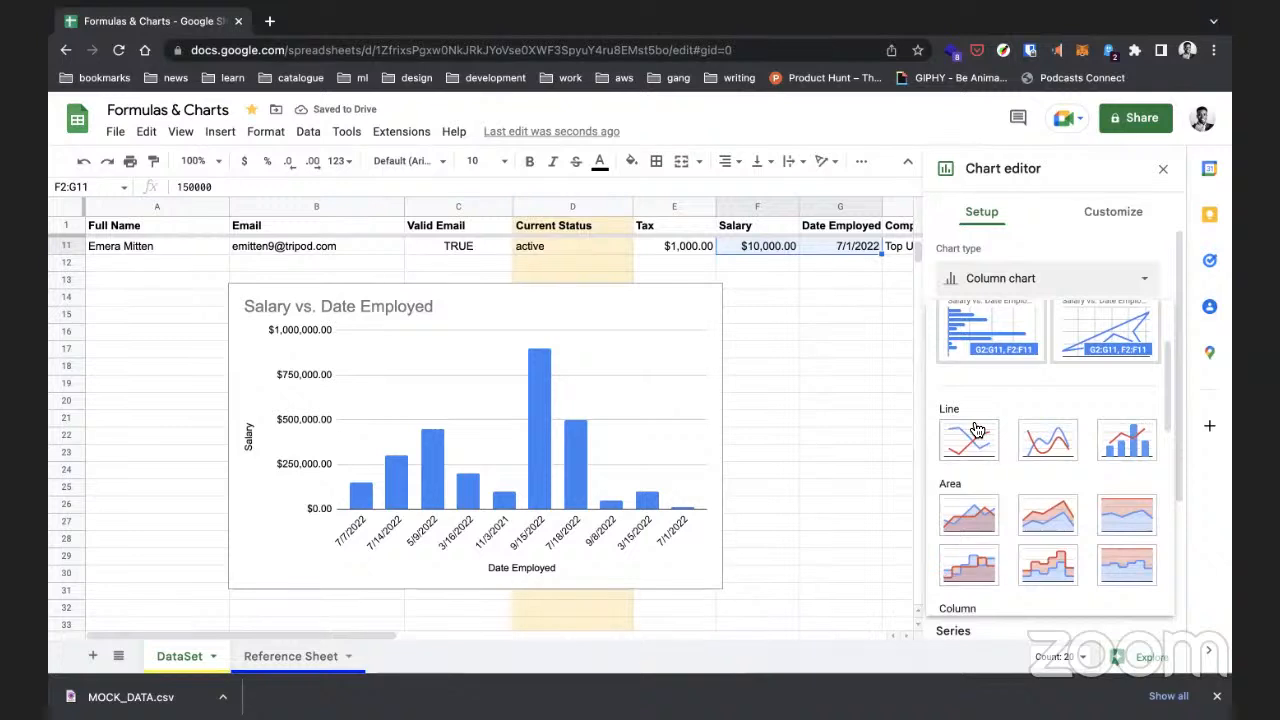
{"action": "left_click", "coordinate": [977, 430]}
{"action": "key", "text": "ctrl+z"}
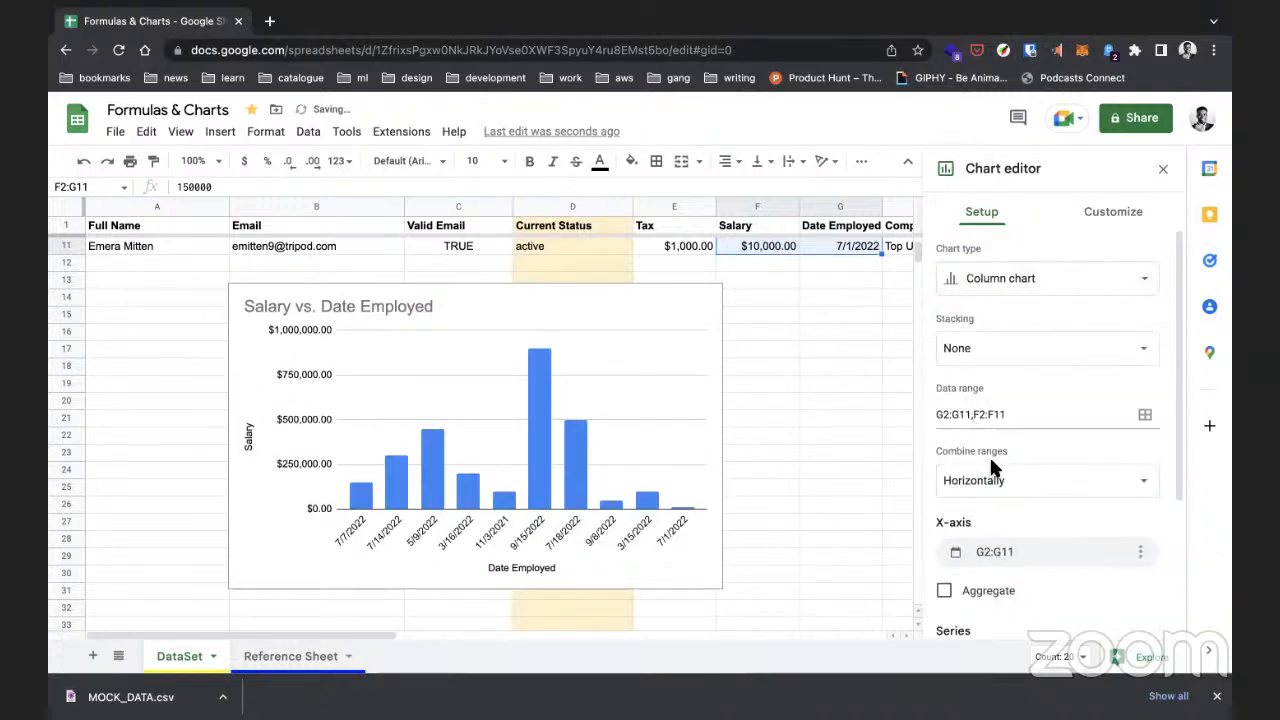
Step: Change the Salary vs. Date Employed chart to a Scatter chart after looking through the available chart types
{"action": "scroll", "coordinate": [991, 461], "scroll_direction": "down", "scroll_amount": 1}
{"action": "scroll", "coordinate": [995, 468], "scroll_direction": "down", "scroll_amount": 3}
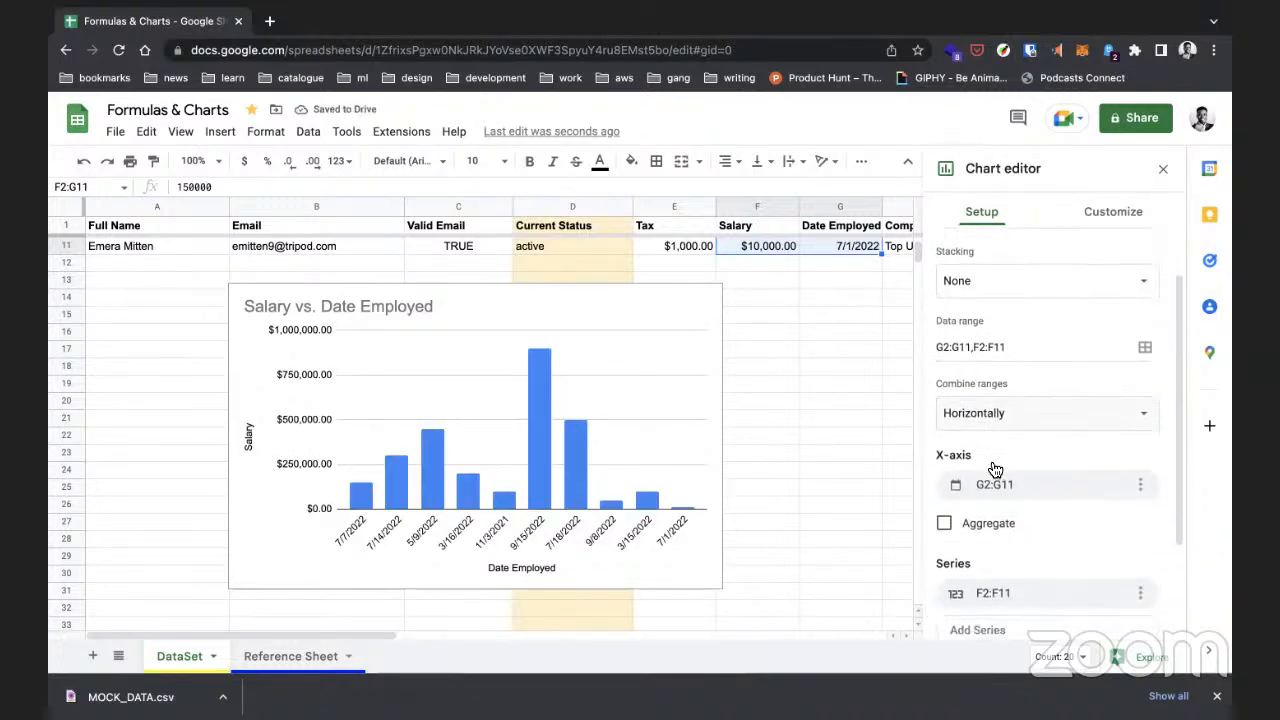
{"action": "scroll", "coordinate": [1000, 474], "scroll_direction": "up", "scroll_amount": 4}
{"action": "left_click", "coordinate": [1020, 282]}
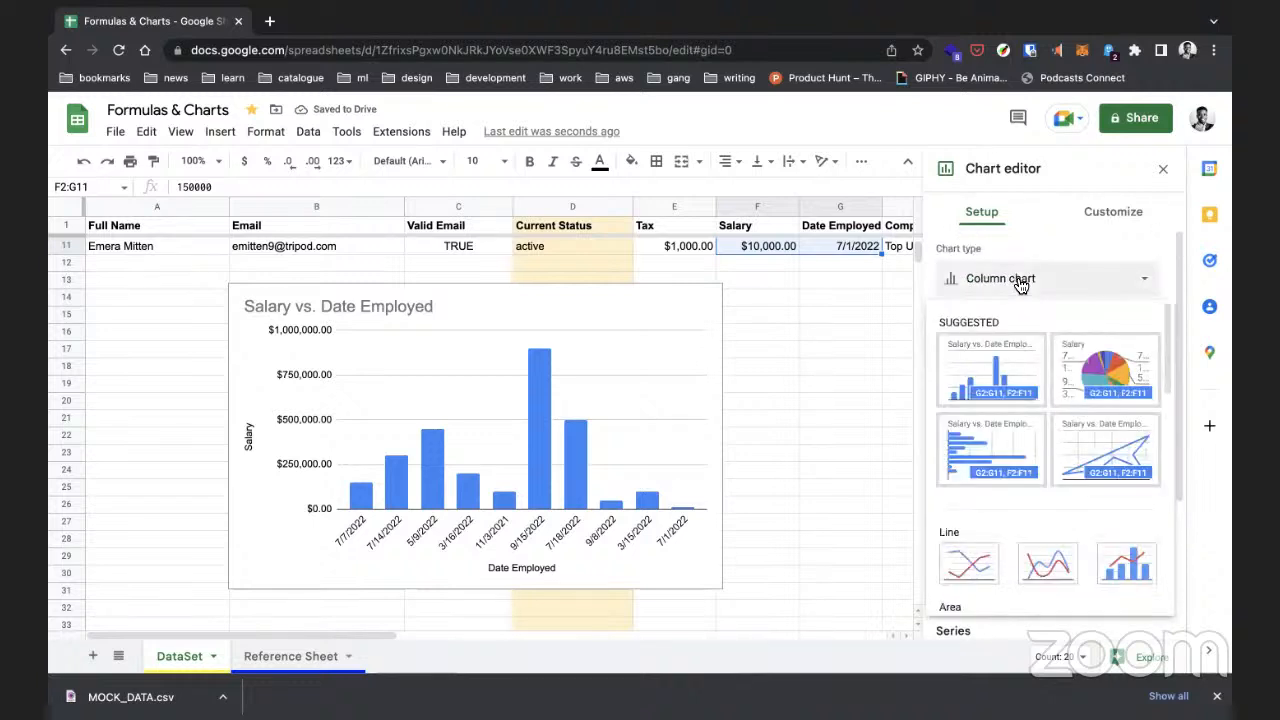
{"action": "left_click", "coordinate": [1020, 282]}
{"action": "left_click", "coordinate": [1020, 282]}
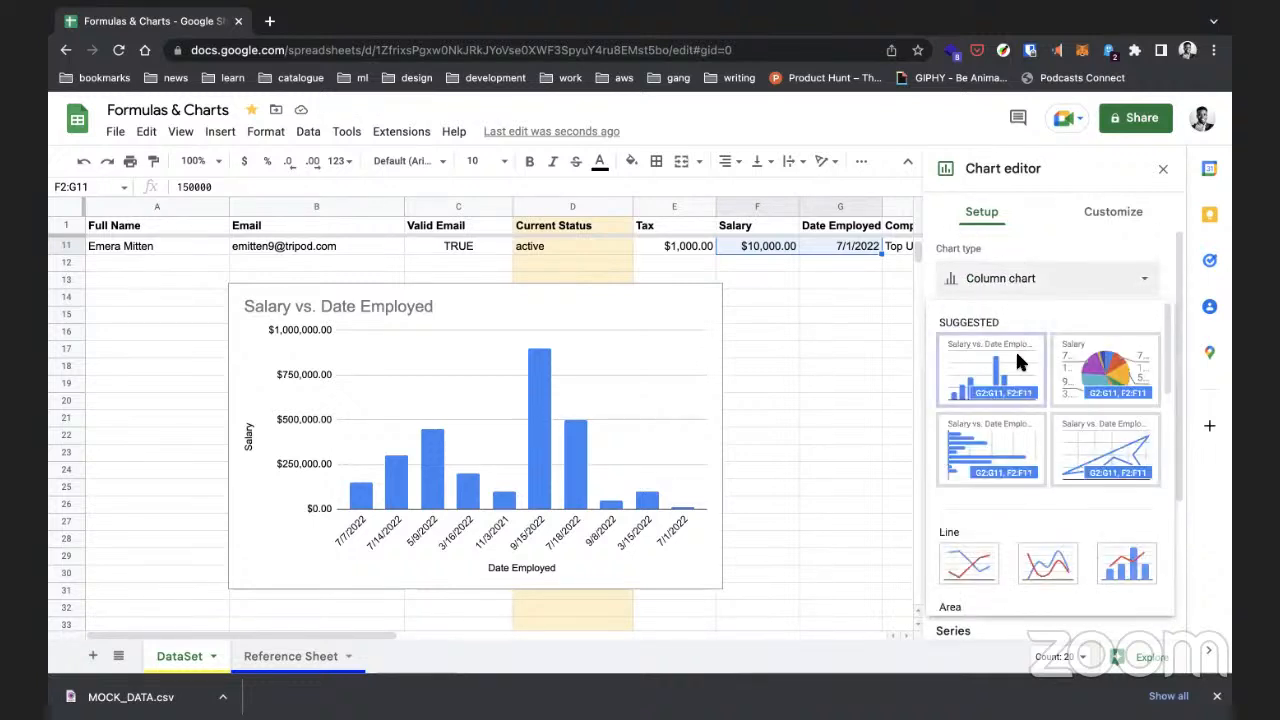
{"action": "scroll", "coordinate": [1017, 360], "scroll_direction": "down", "scroll_amount": 3}
{"action": "scroll", "coordinate": [1020, 415], "scroll_direction": "down", "scroll_amount": 4}
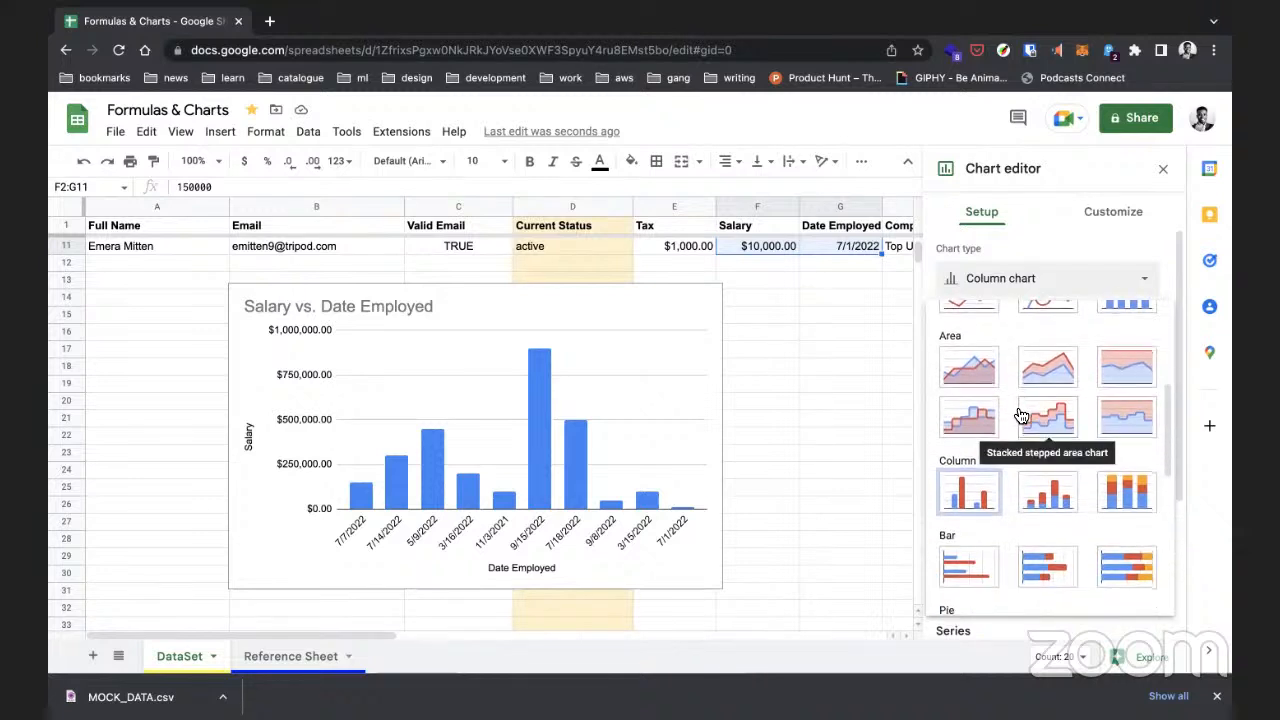
{"action": "scroll", "coordinate": [1010, 450], "scroll_direction": "down", "scroll_amount": 2}
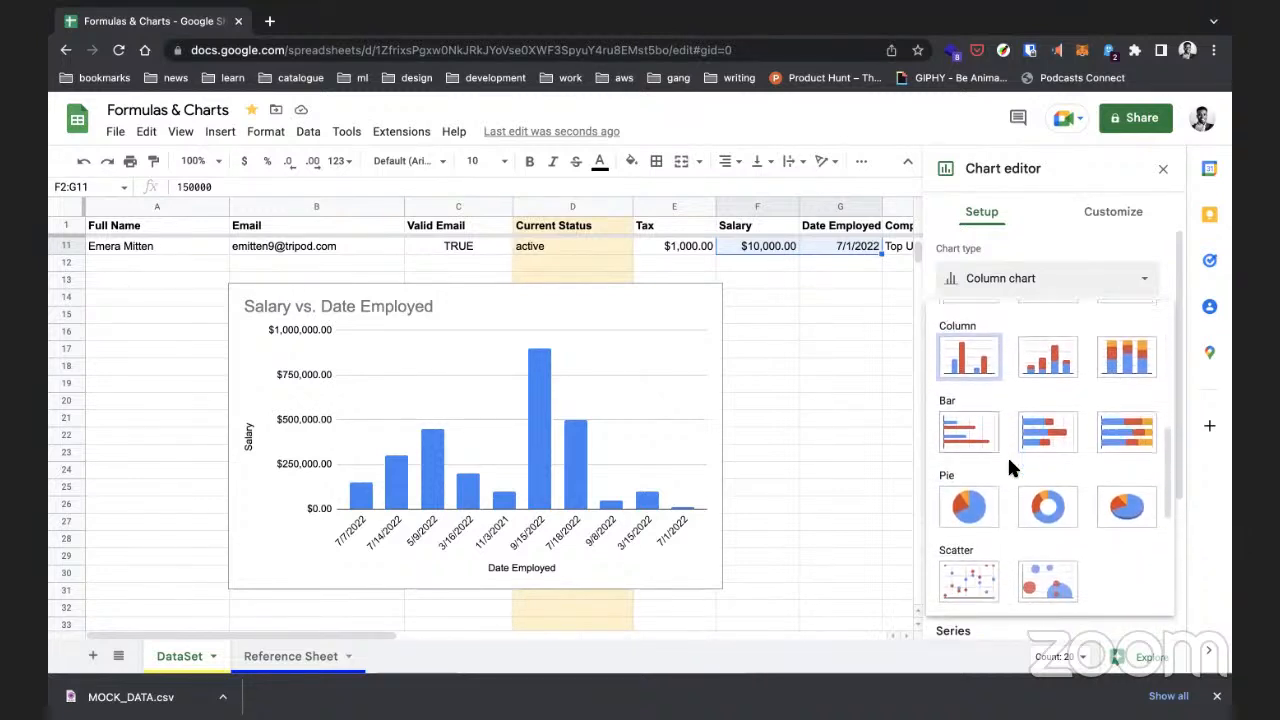
{"action": "scroll", "coordinate": [1007, 455], "scroll_direction": "down", "scroll_amount": 3}
{"action": "left_click", "coordinate": [980, 475]}
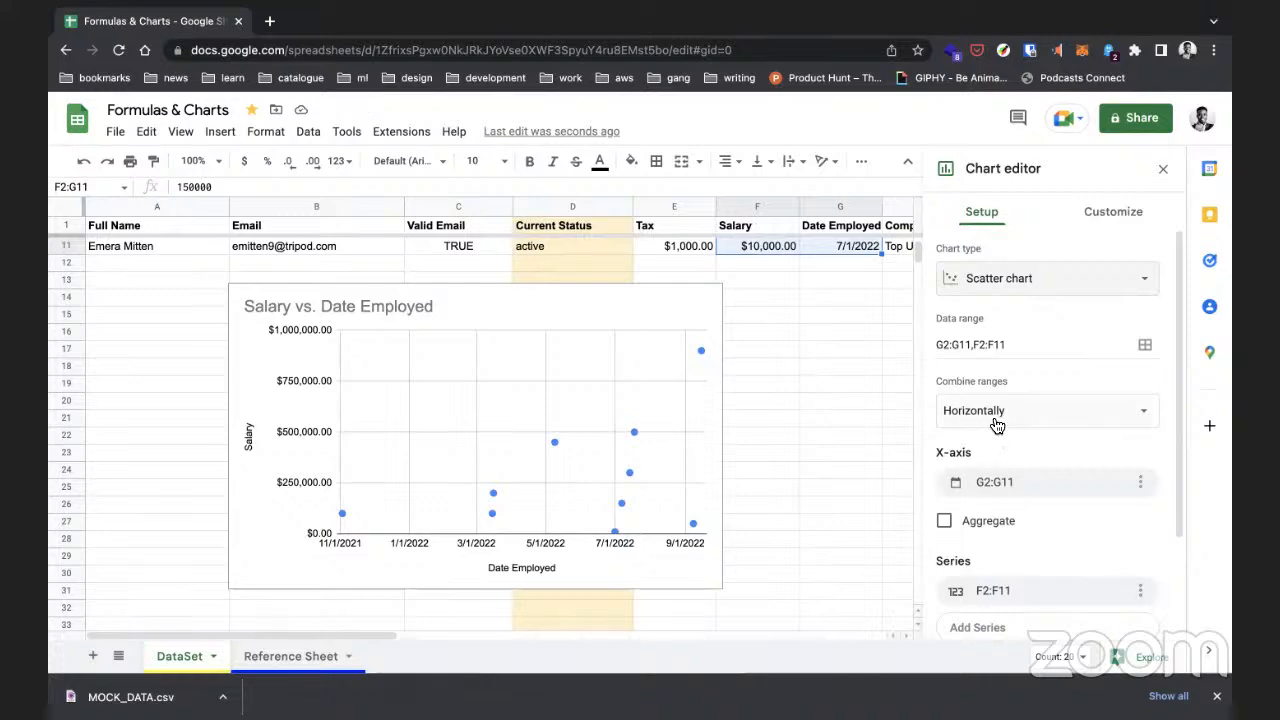
Step: Compare the scatter points with the salary data and return the chart to a Column chart
{"action": "scroll", "coordinate": [794, 340], "scroll_direction": "up", "scroll_amount": 3}
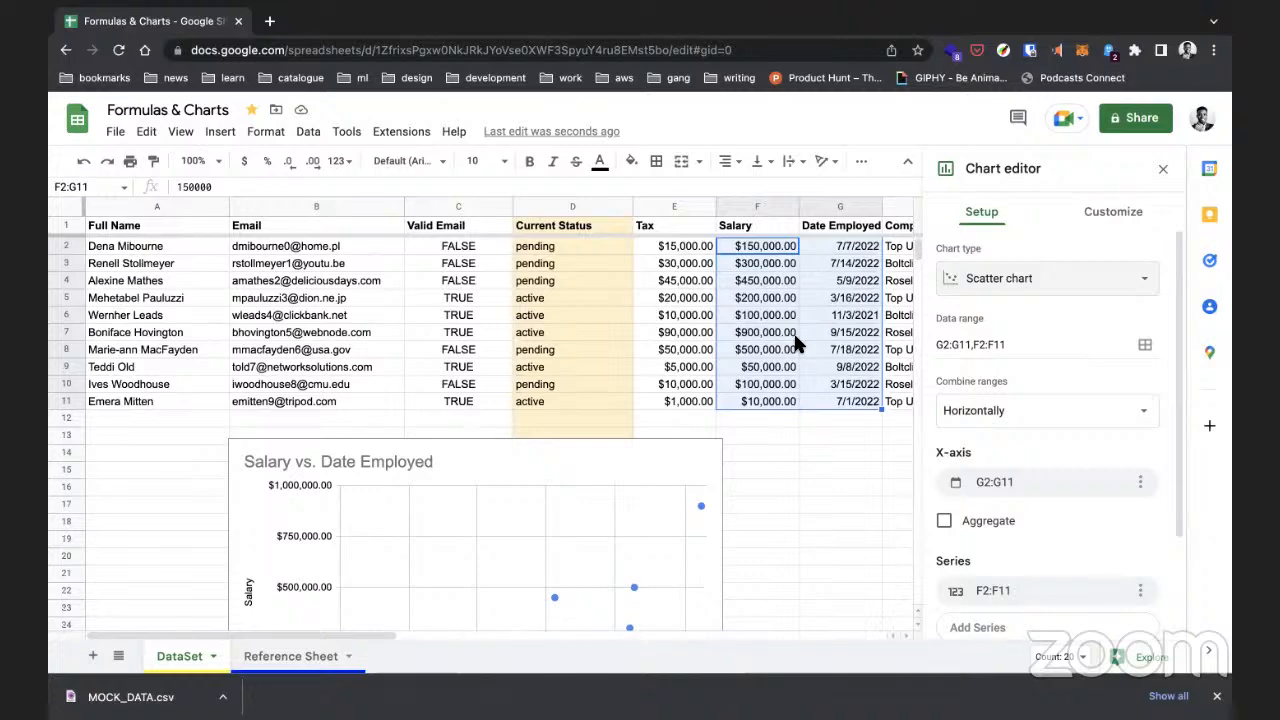
{"action": "scroll", "coordinate": [763, 396], "scroll_direction": "down", "scroll_amount": 3}
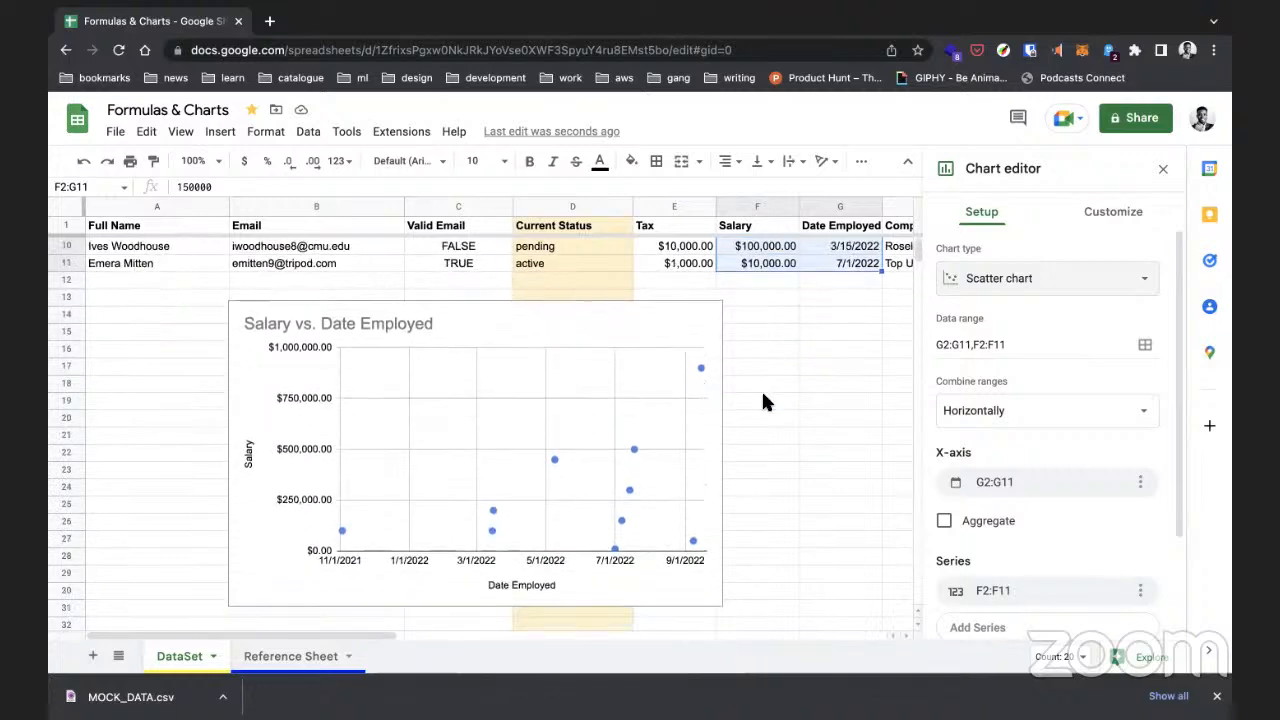
{"action": "left_click", "coordinate": [1047, 279]}
{"action": "left_click", "coordinate": [913, 378]}
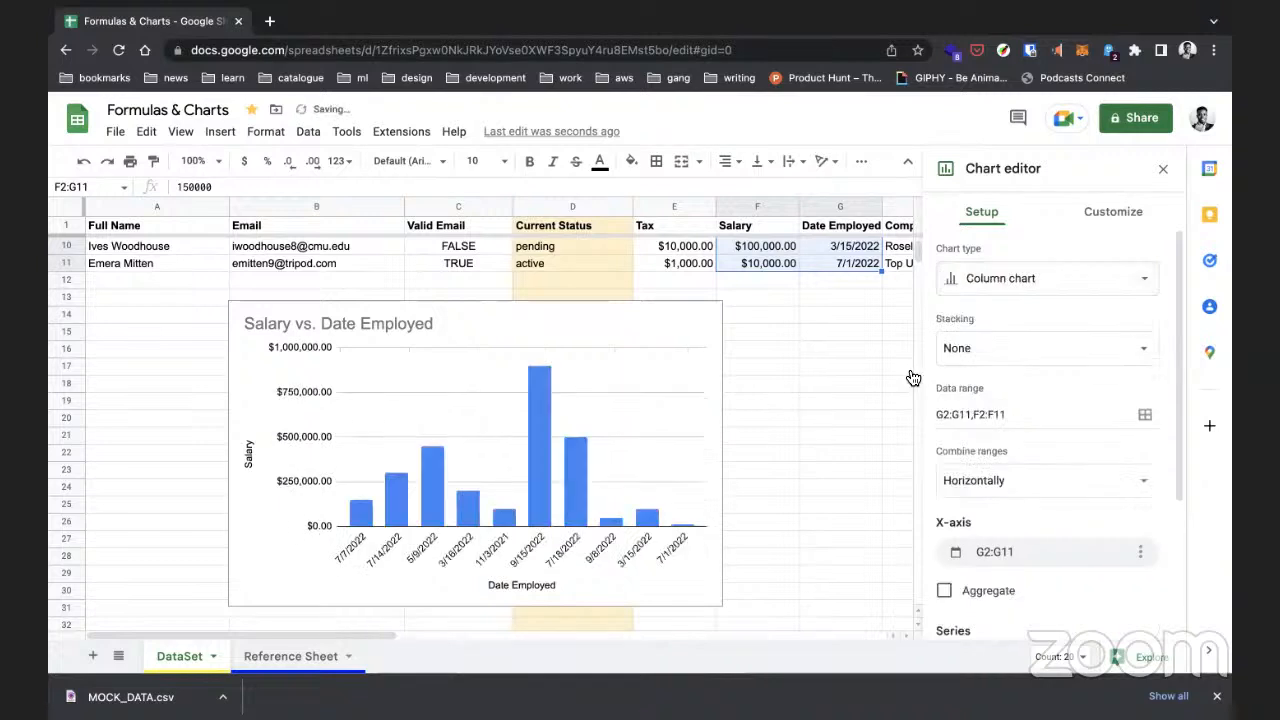
Step: Look through the available chart types for the Salary vs. Date Employed chart, comparing them with the salary data, and close the chart editor
{"action": "left_click", "coordinate": [1057, 286]}
{"action": "scroll", "coordinate": [1055, 380], "scroll_direction": "down", "scroll_amount": 1}
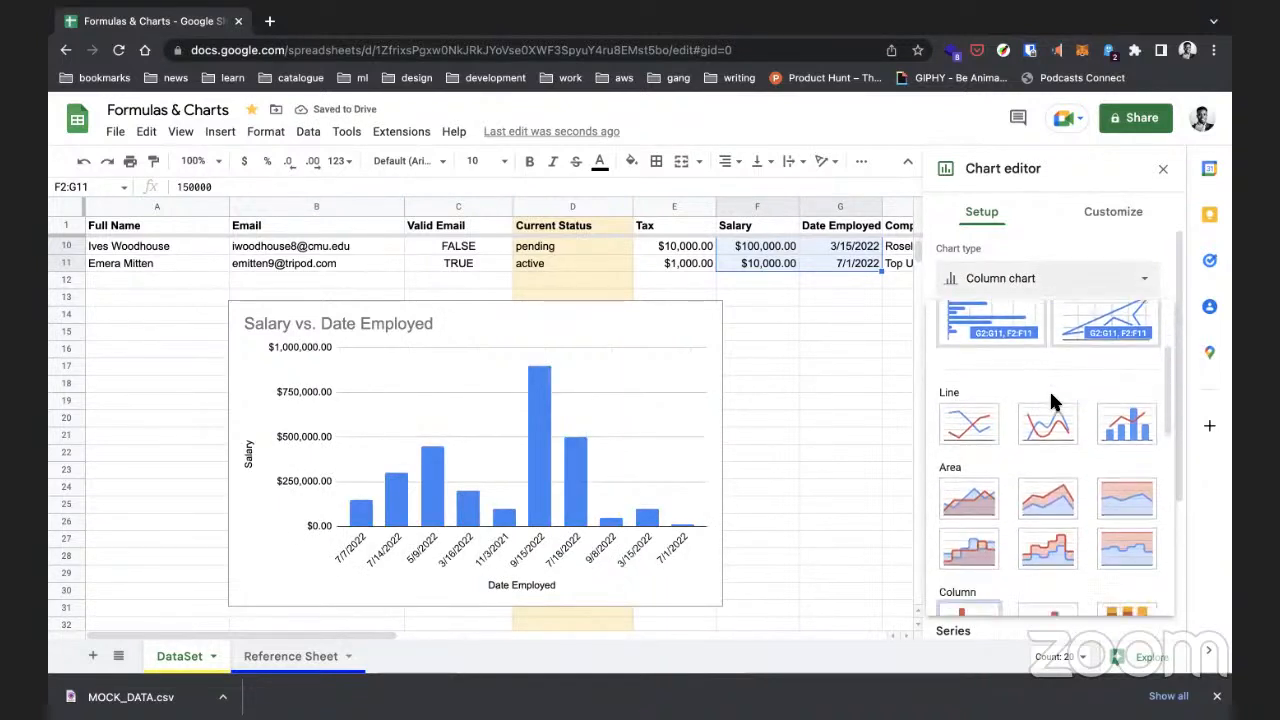
{"action": "scroll", "coordinate": [1051, 396], "scroll_direction": "down", "scroll_amount": 5}
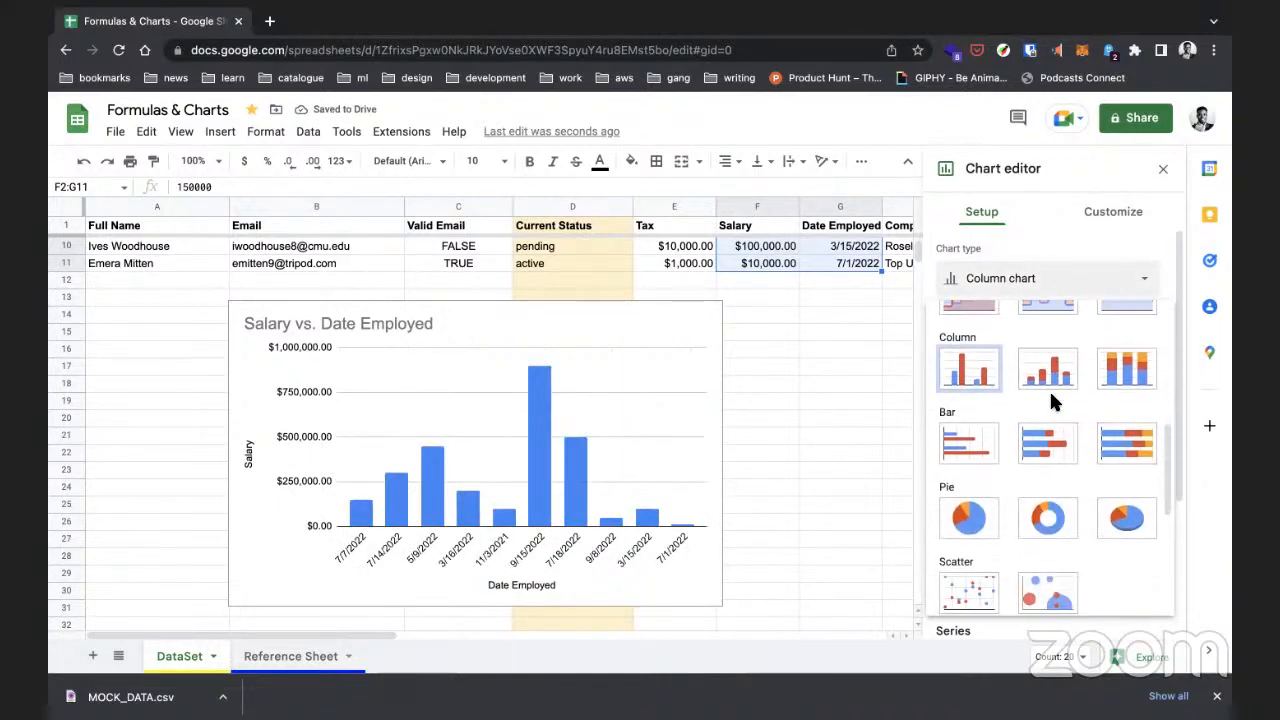
{"action": "scroll", "coordinate": [1051, 400], "scroll_direction": "down", "scroll_amount": 1}
{"action": "scroll", "coordinate": [755, 488], "scroll_direction": "up", "scroll_amount": 4}
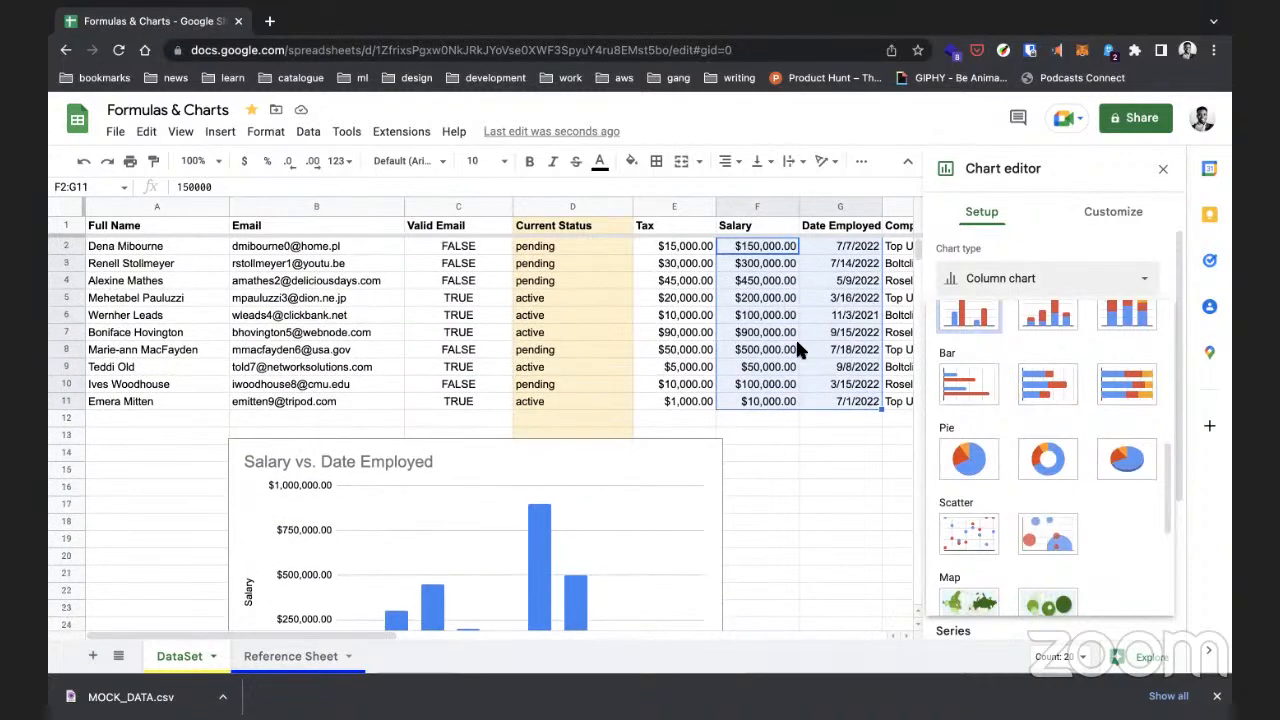
{"action": "scroll", "coordinate": [975, 545], "scroll_direction": "down", "scroll_amount": 3}
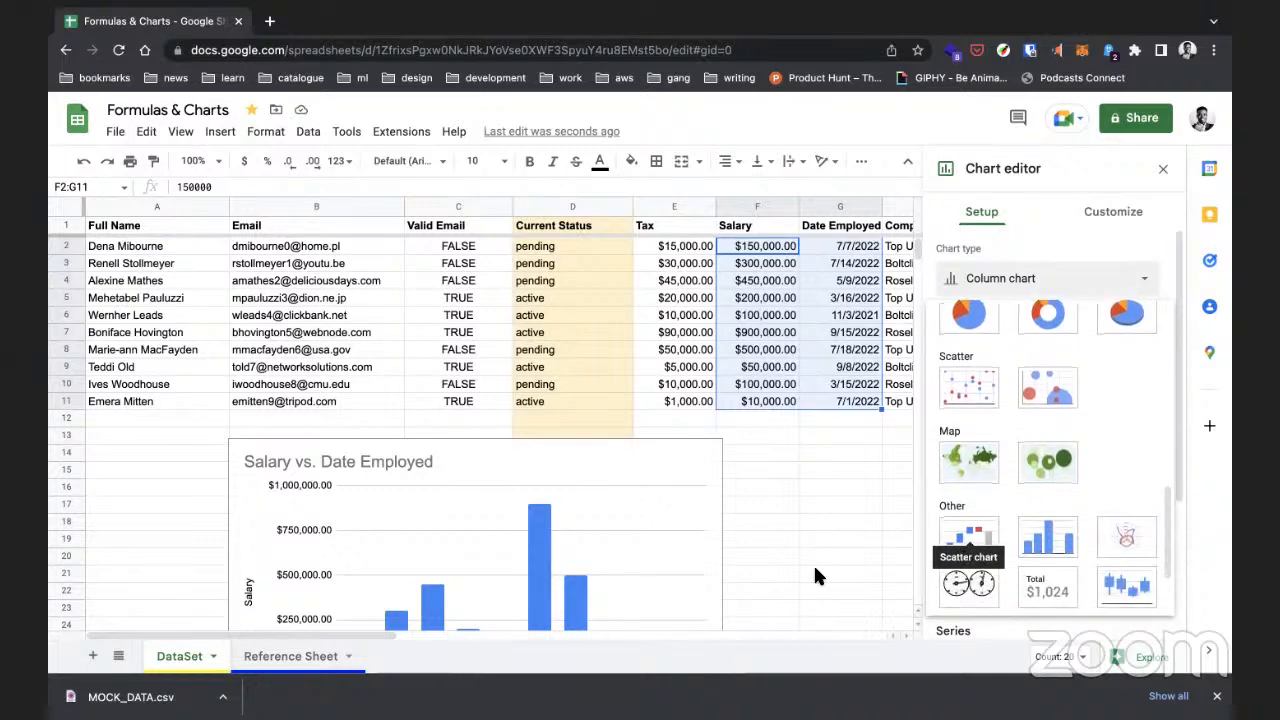
{"action": "scroll", "coordinate": [800, 567], "scroll_direction": "down", "scroll_amount": 2}
{"action": "scroll", "coordinate": [790, 573], "scroll_direction": "down", "scroll_amount": 2}
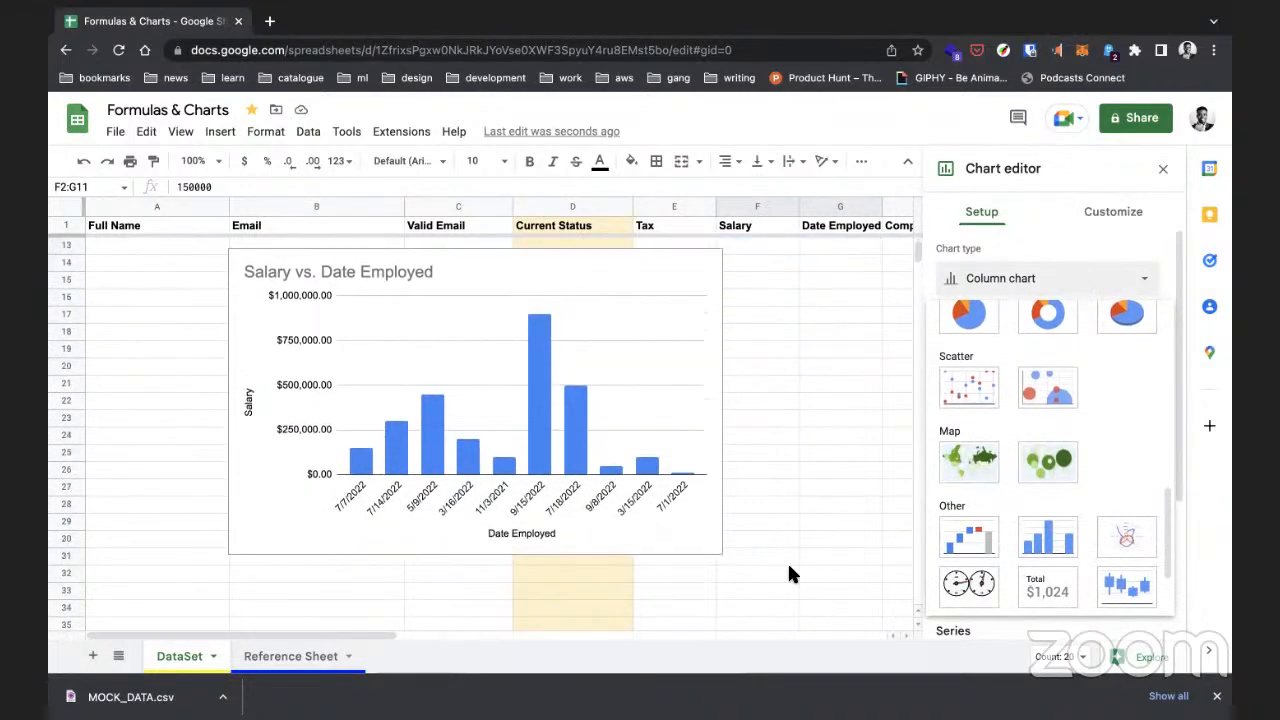
{"action": "scroll", "coordinate": [1000, 535], "scroll_direction": "down", "scroll_amount": 2}
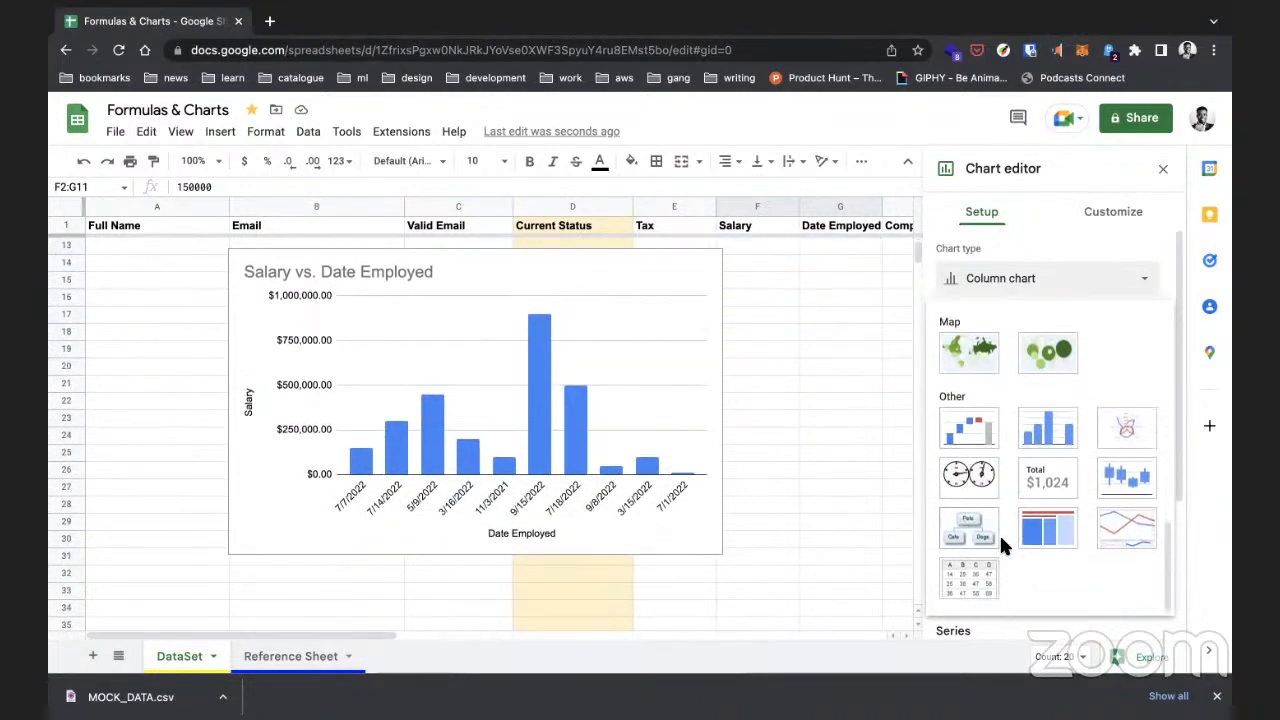
{"action": "scroll", "coordinate": [1005, 533], "scroll_direction": "up", "scroll_amount": 5}
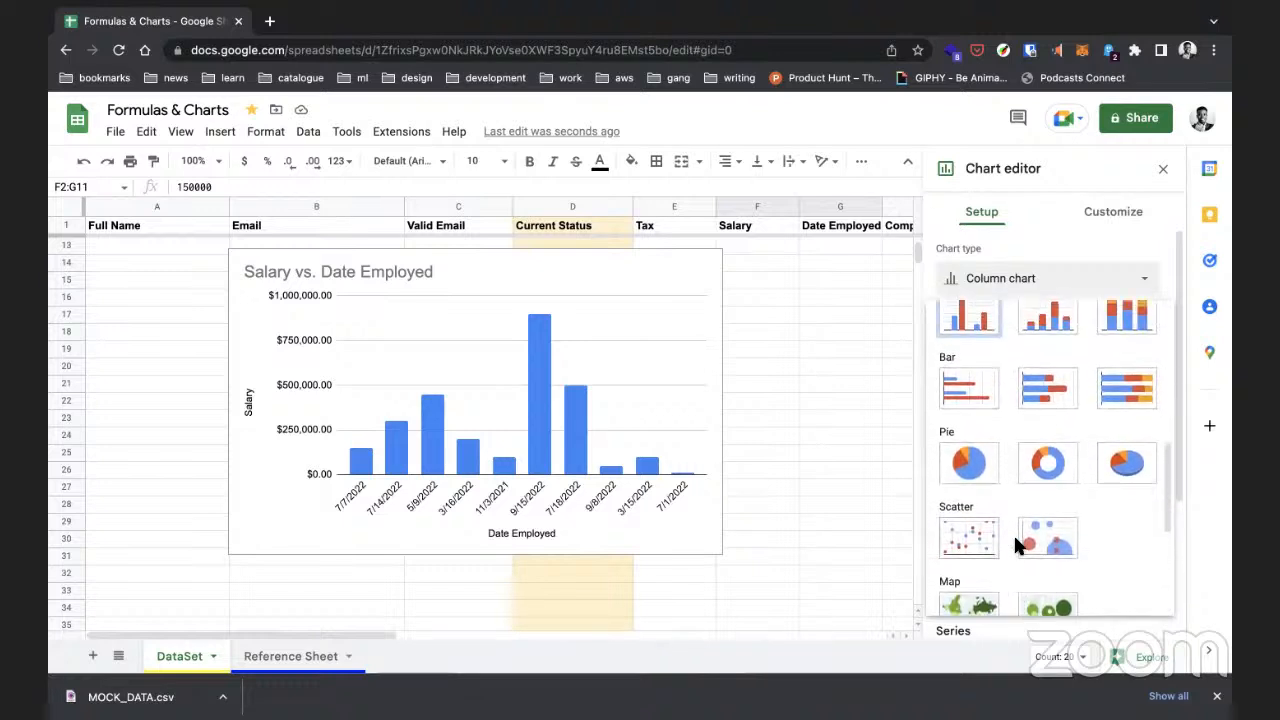
{"action": "scroll", "coordinate": [1013, 533], "scroll_direction": "down", "scroll_amount": 2}
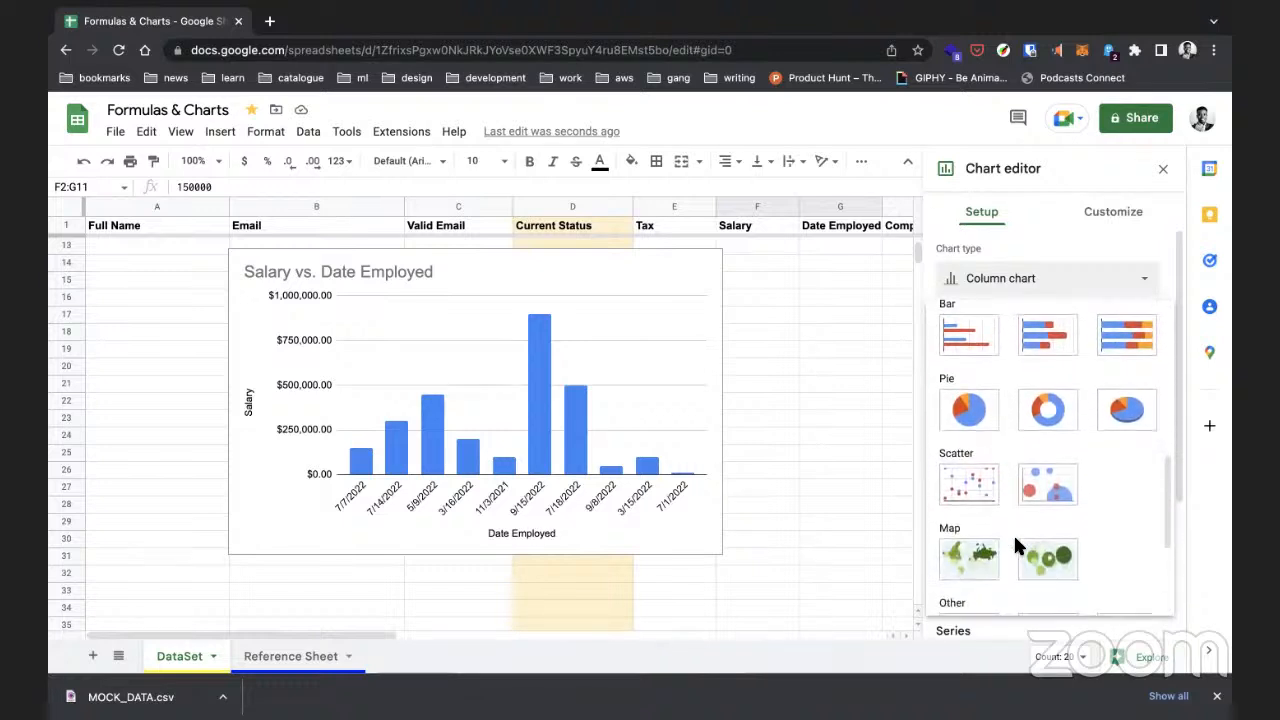
{"action": "scroll", "coordinate": [1005, 545], "scroll_direction": "down", "scroll_amount": 1}
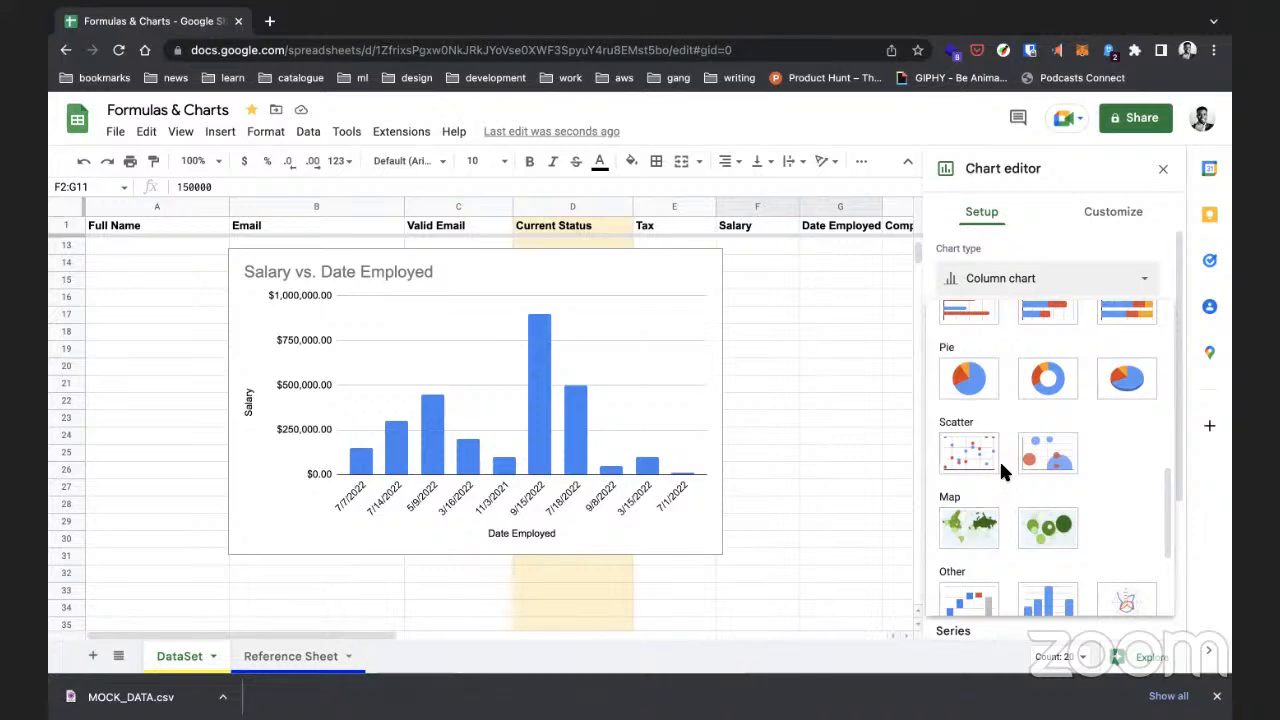
{"action": "scroll", "coordinate": [999, 459], "scroll_direction": "up", "scroll_amount": 3}
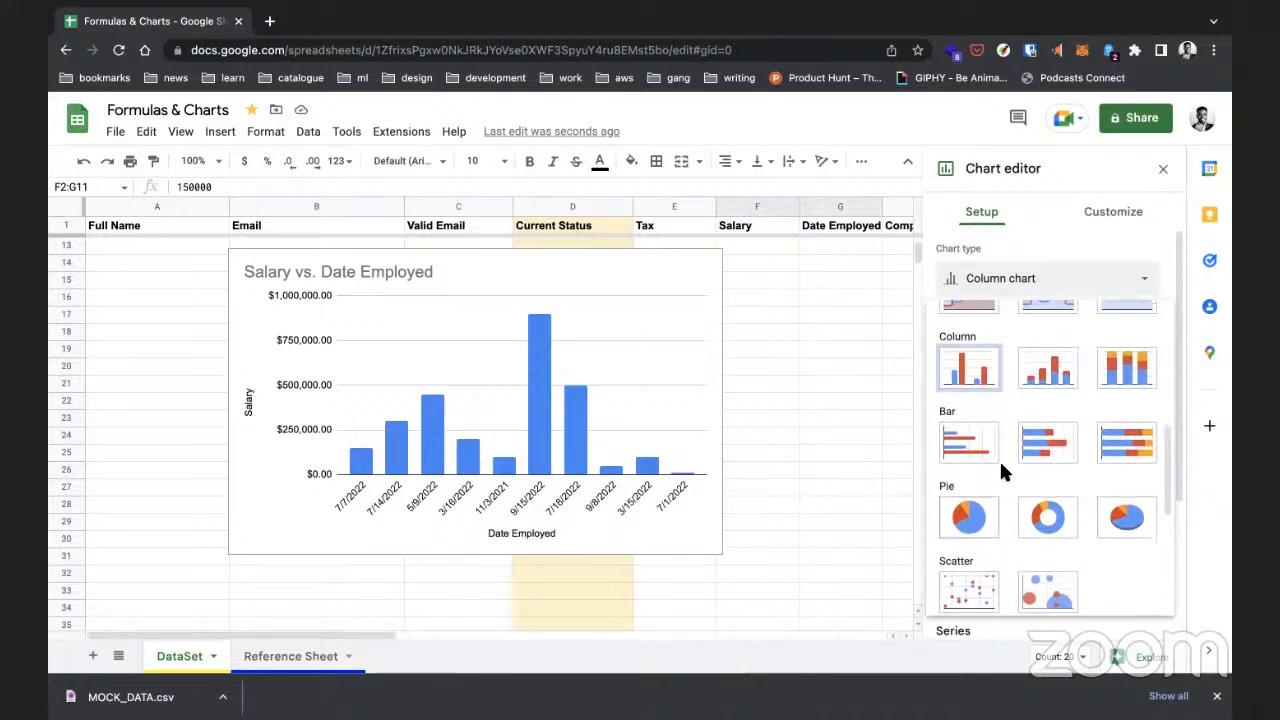
{"action": "scroll", "coordinate": [873, 479], "scroll_direction": "up", "scroll_amount": 4}
{"action": "left_click", "coordinate": [853, 487]}
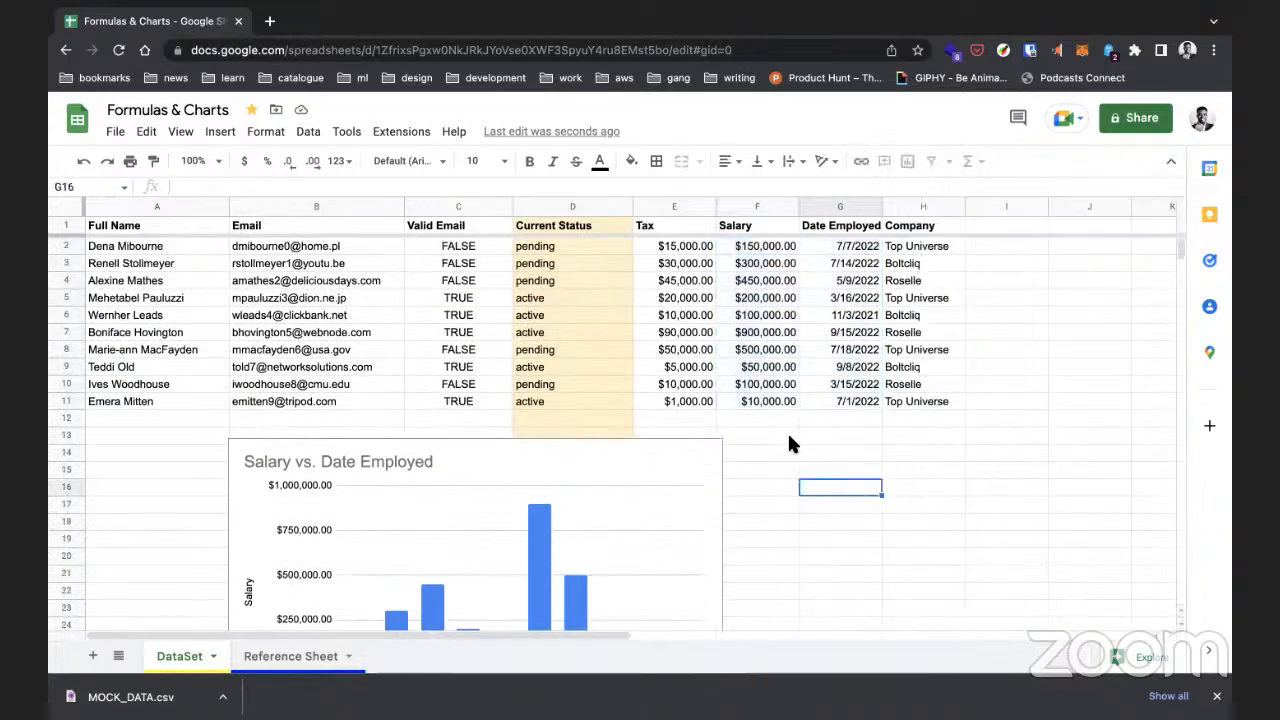
Step: Insert a chart of the Salary values in F2:F11 and set its type to Pie chart
{"action": "left_click_drag", "start_coordinate": [748, 251], "coordinate": [755, 410]}
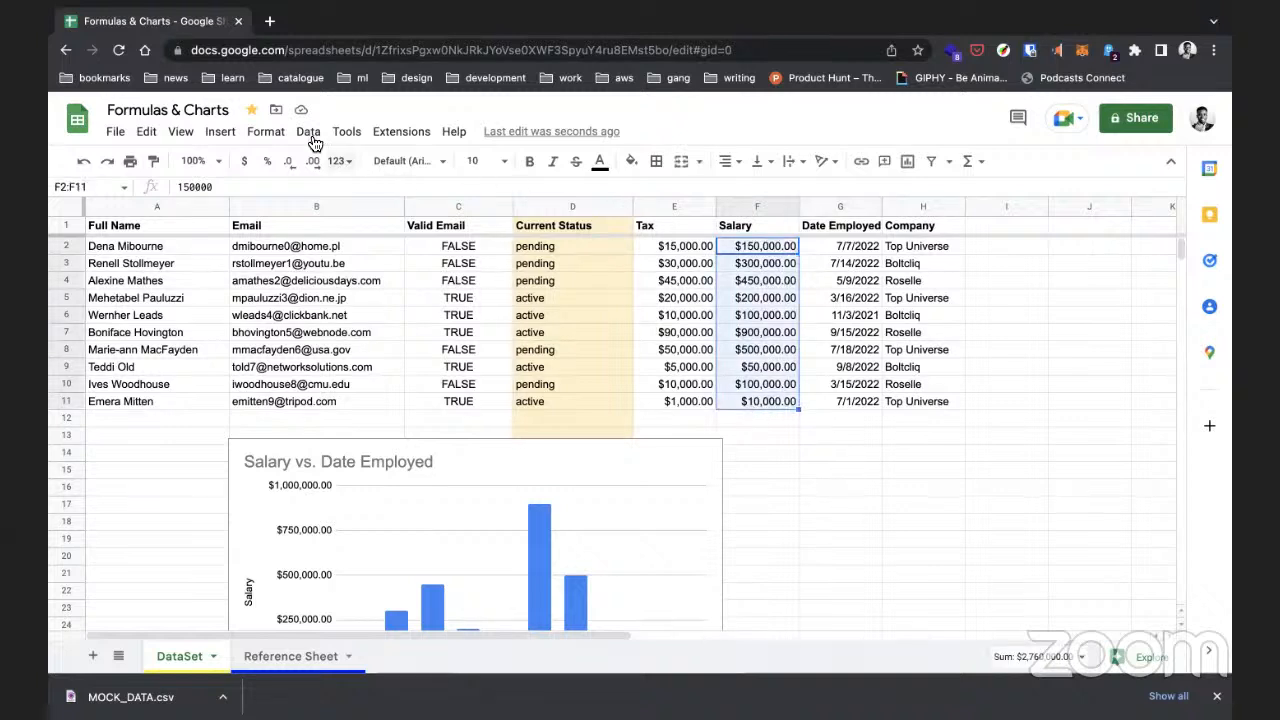
{"action": "left_click", "coordinate": [220, 131]}
{"action": "key", "text": "Escape"}
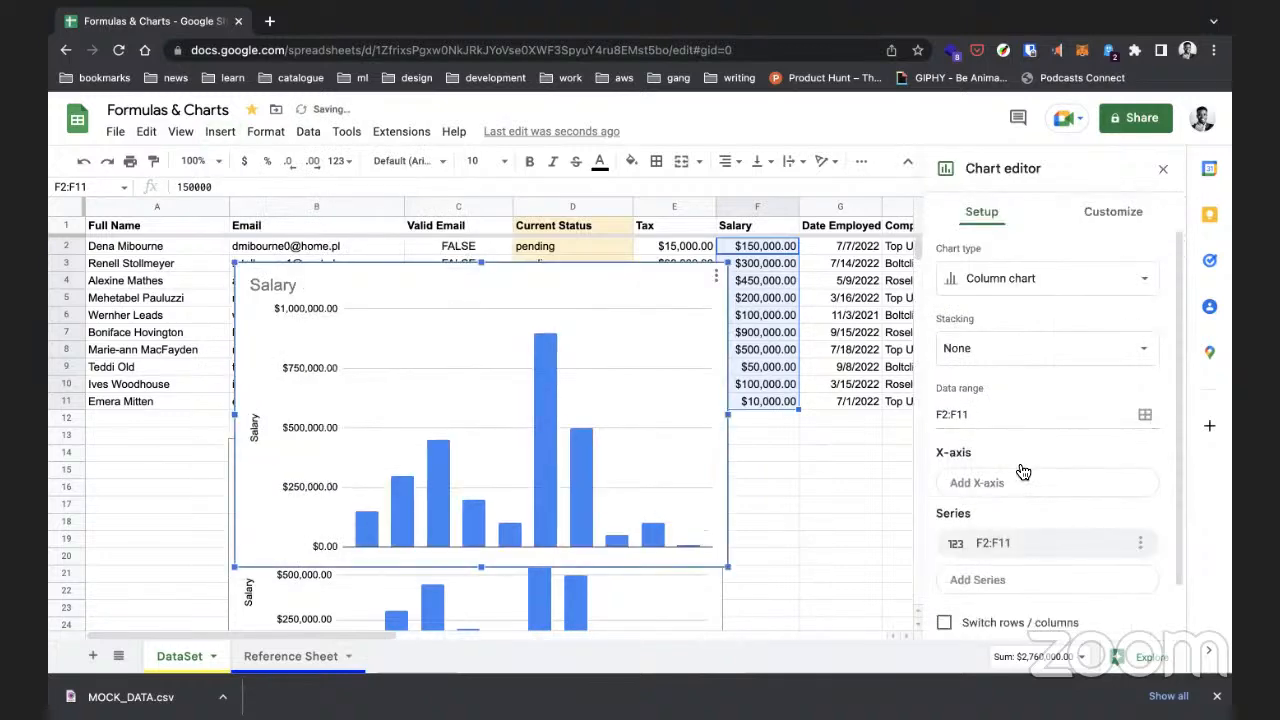
{"action": "left_click", "coordinate": [1023, 271]}
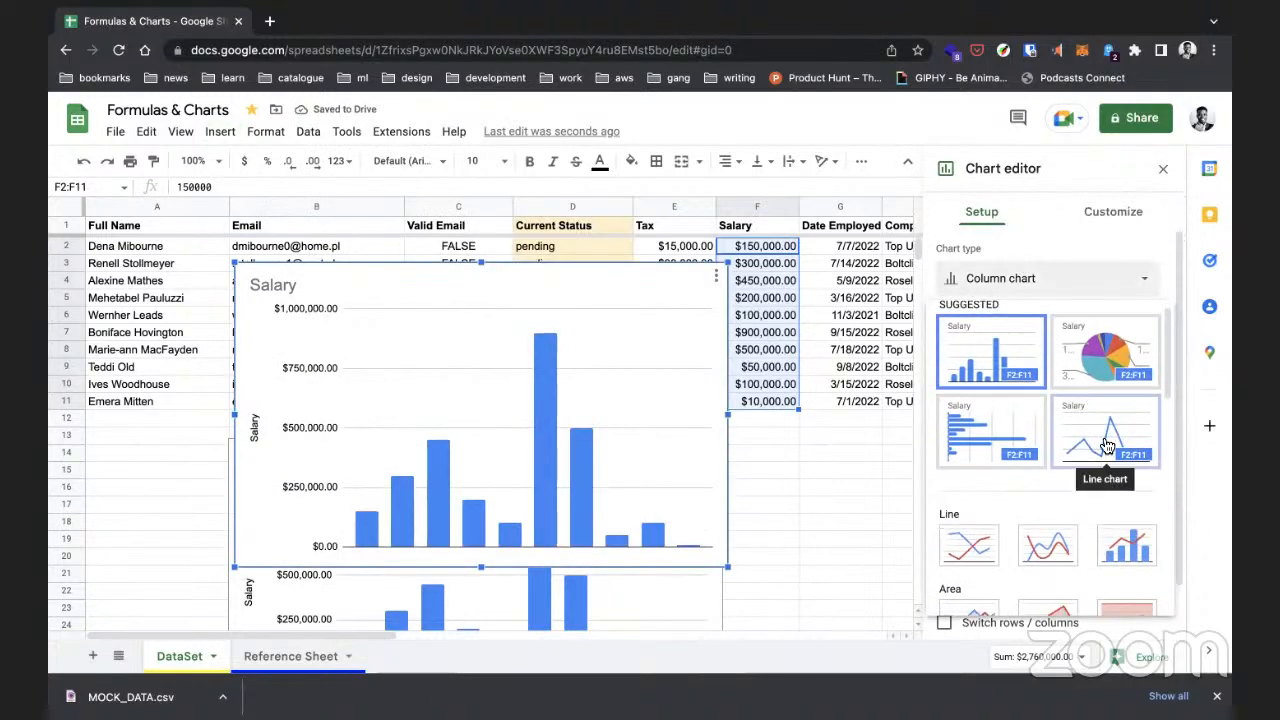
{"action": "left_click", "coordinate": [1105, 350]}
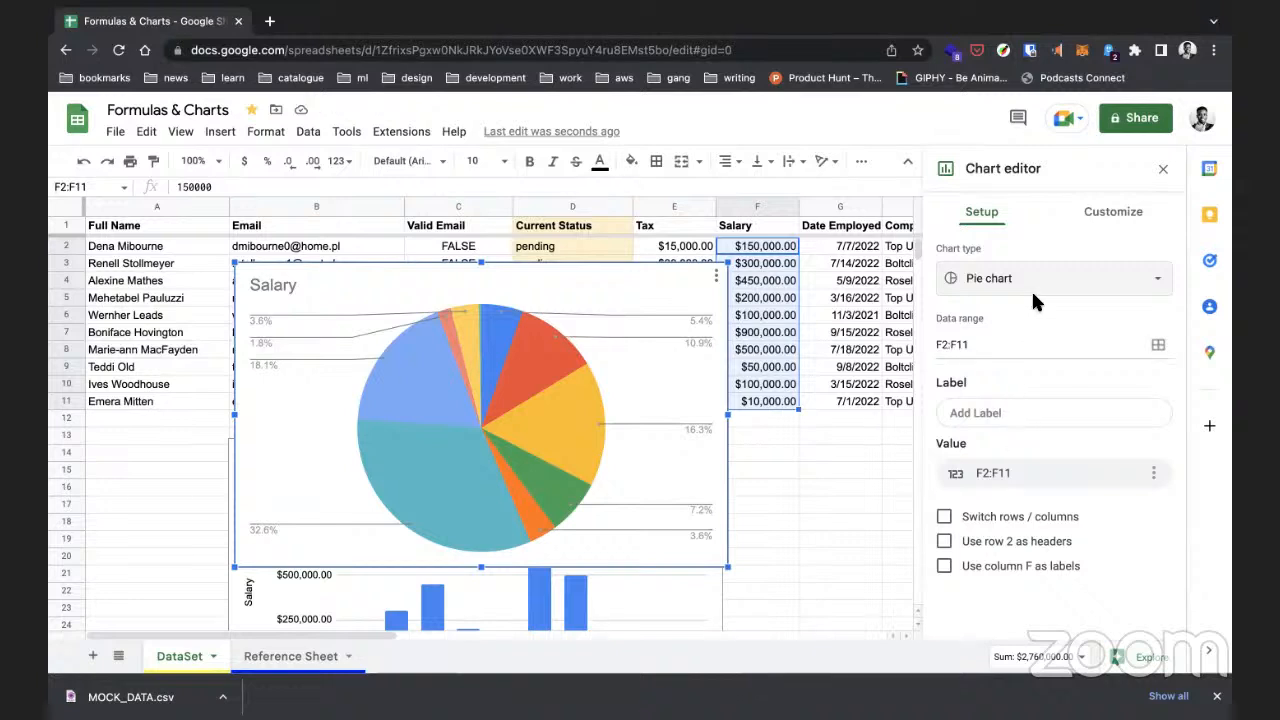
Step: Try the Doughnut chart type on the Salary chart and return it to a Pie chart
{"action": "left_click", "coordinate": [1068, 290]}
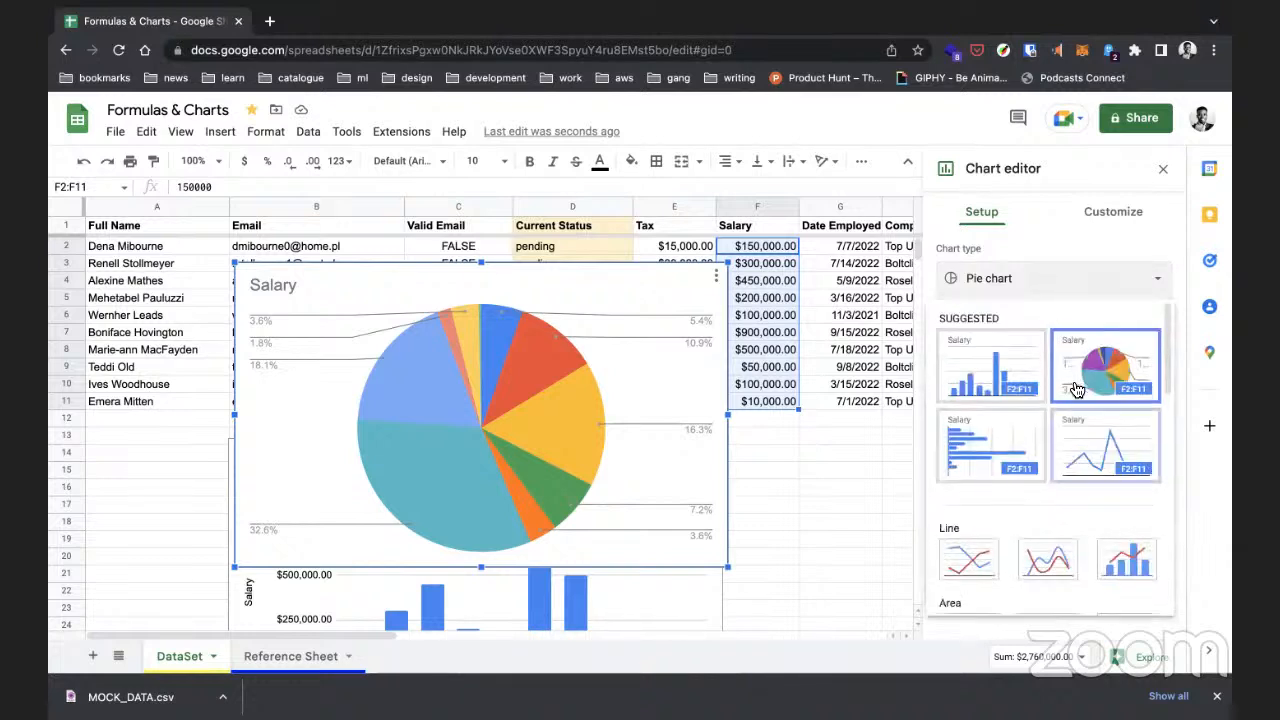
{"action": "scroll", "coordinate": [1076, 445], "scroll_direction": "down", "scroll_amount": 5}
{"action": "scroll", "coordinate": [1075, 441], "scroll_direction": "down", "scroll_amount": 3}
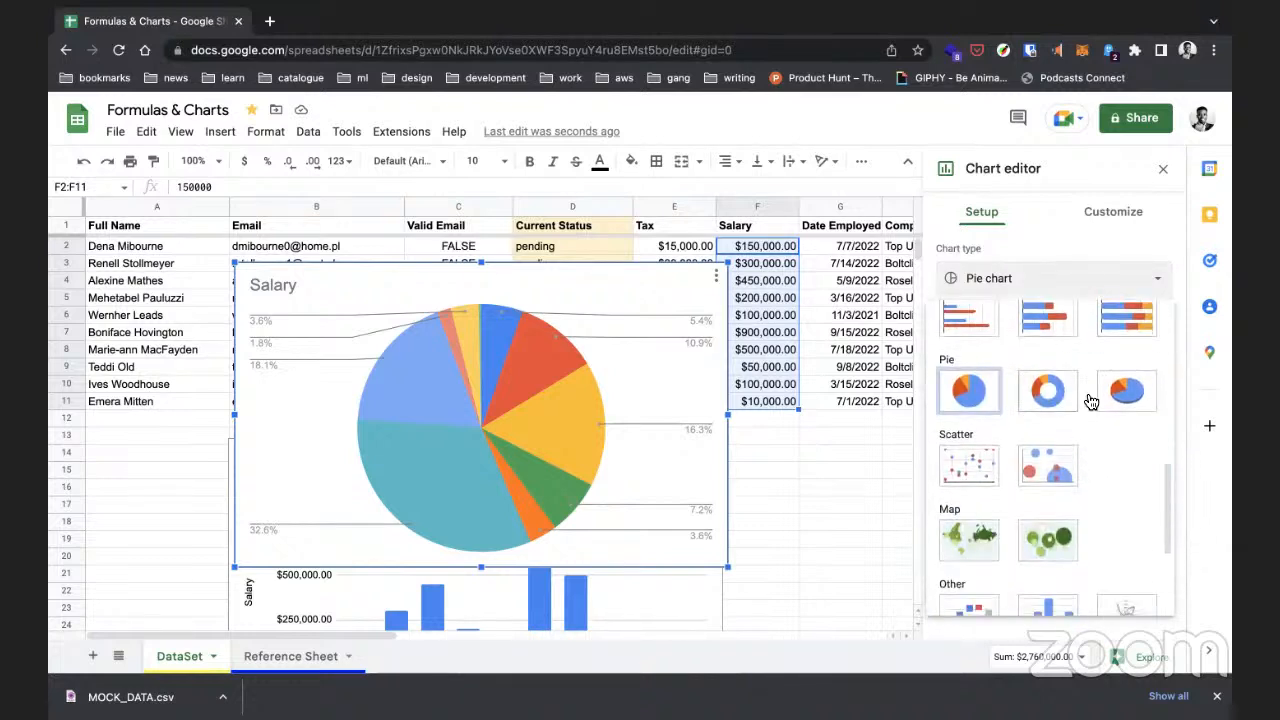
{"action": "left_click", "coordinate": [1047, 393]}
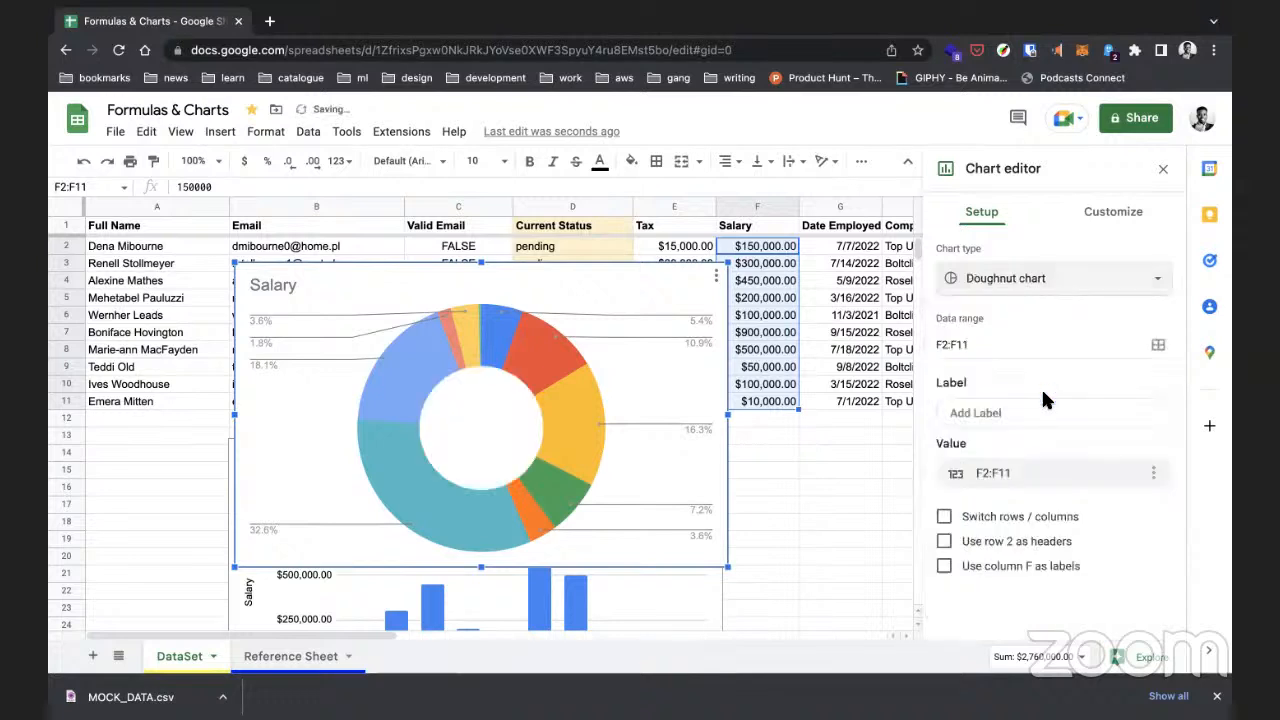
{"action": "left_click", "coordinate": [1018, 278]}
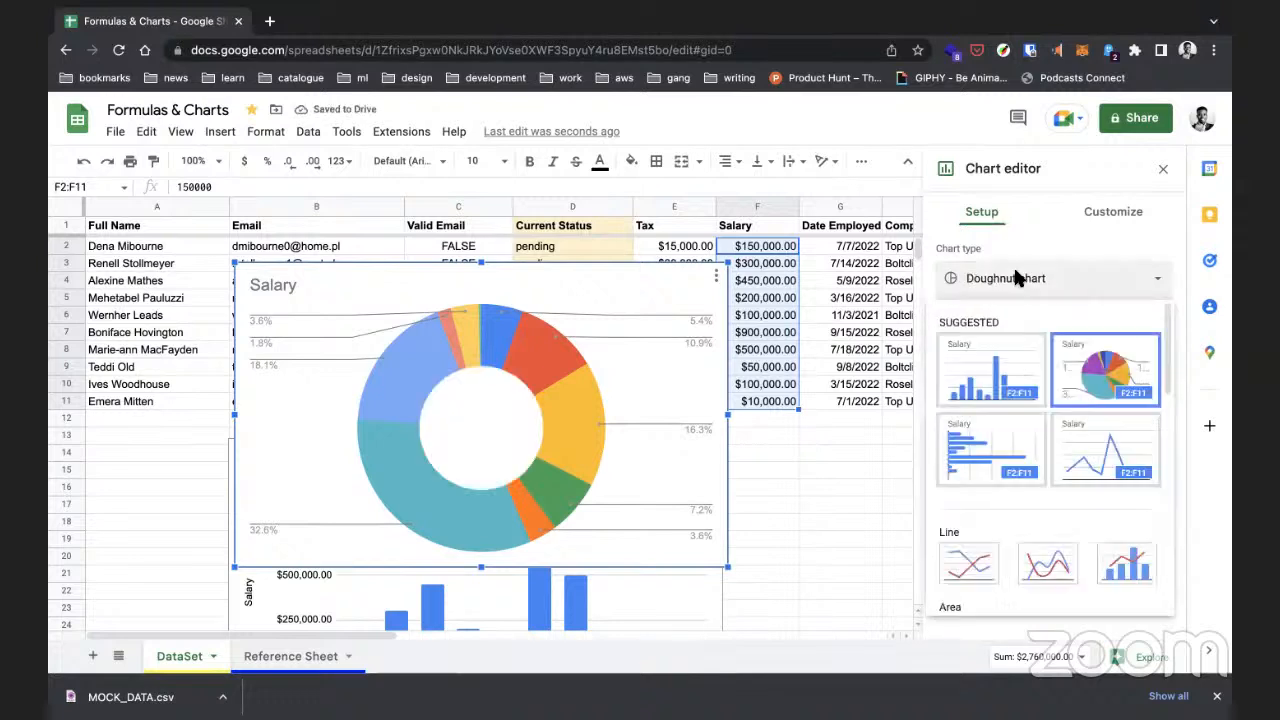
{"action": "scroll", "coordinate": [1031, 498], "scroll_direction": "down", "scroll_amount": 5}
{"action": "left_click", "coordinate": [981, 470]}
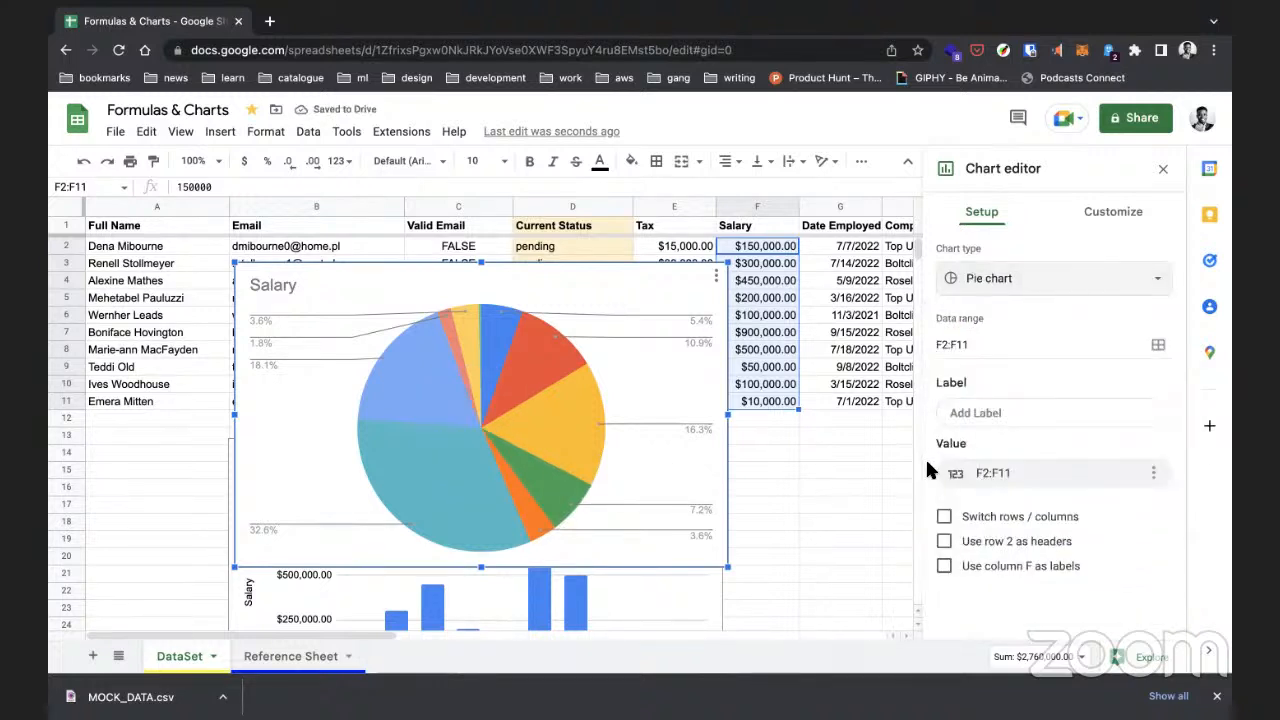
Step: Set F2:F11 as the Salary pie chart's label and try switching rows and columns on and off
{"action": "left_click", "coordinate": [1023, 419]}
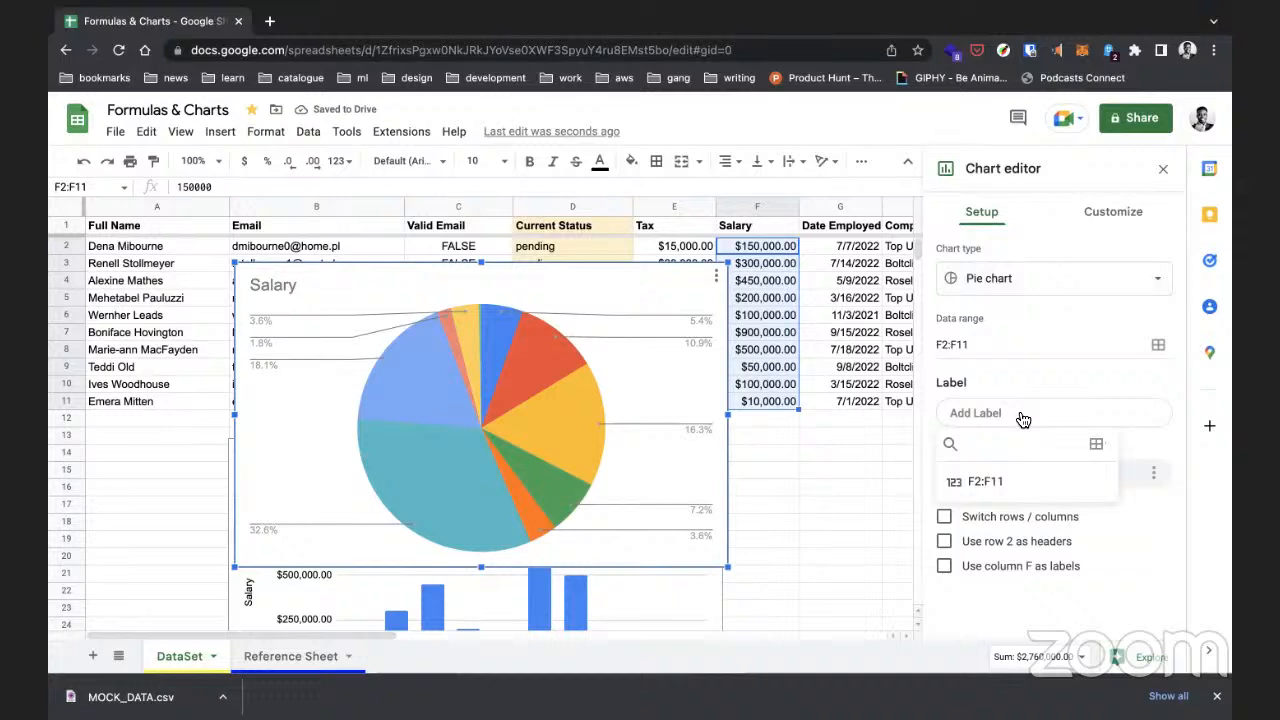
{"action": "left_click", "coordinate": [998, 481]}
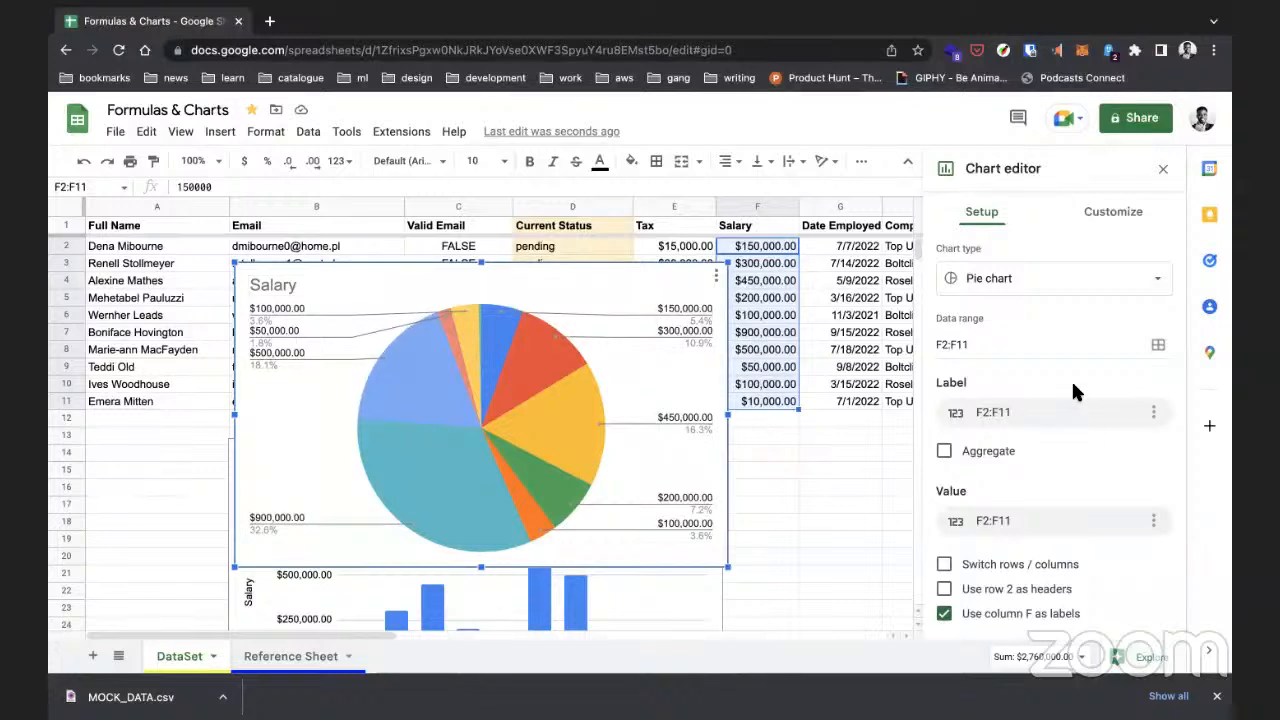
{"action": "left_click", "coordinate": [944, 565]}
{"action": "left_click", "coordinate": [959, 570]}
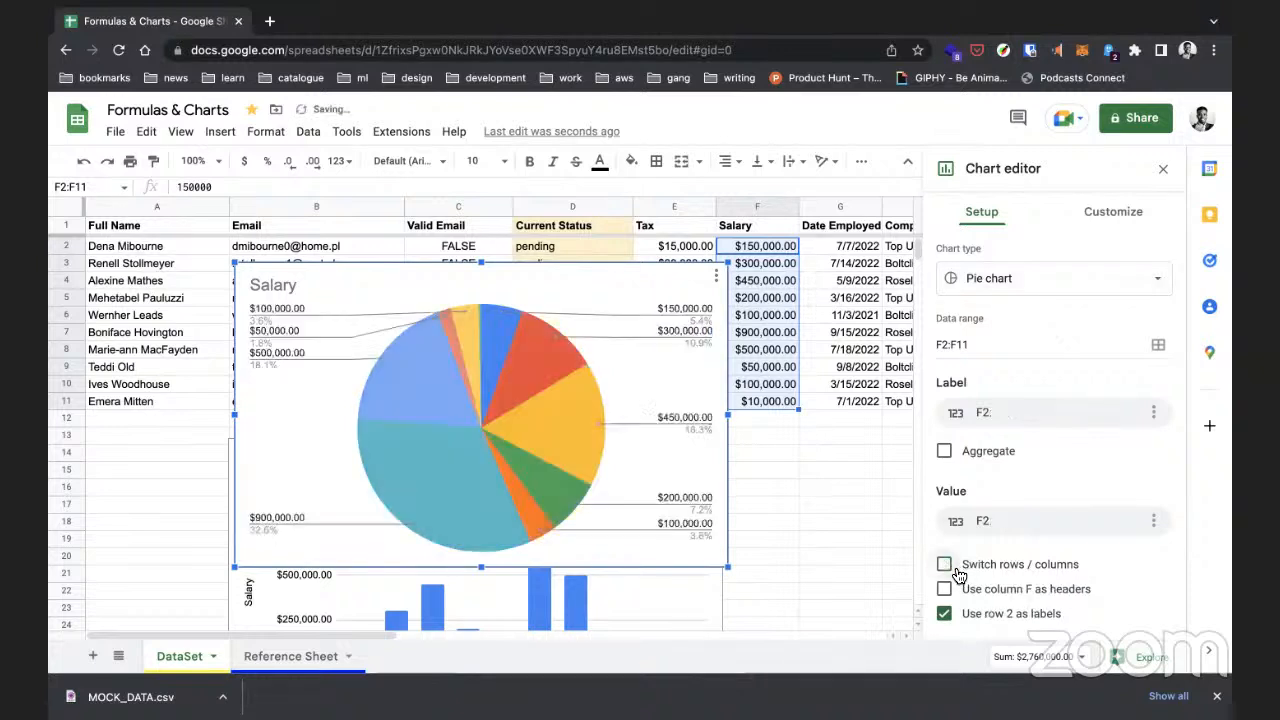
Step: Try the 3D chart style on the Salary pie chart and turn it off again
{"action": "left_click", "coordinate": [1104, 220]}
{"action": "left_click", "coordinate": [968, 258]}
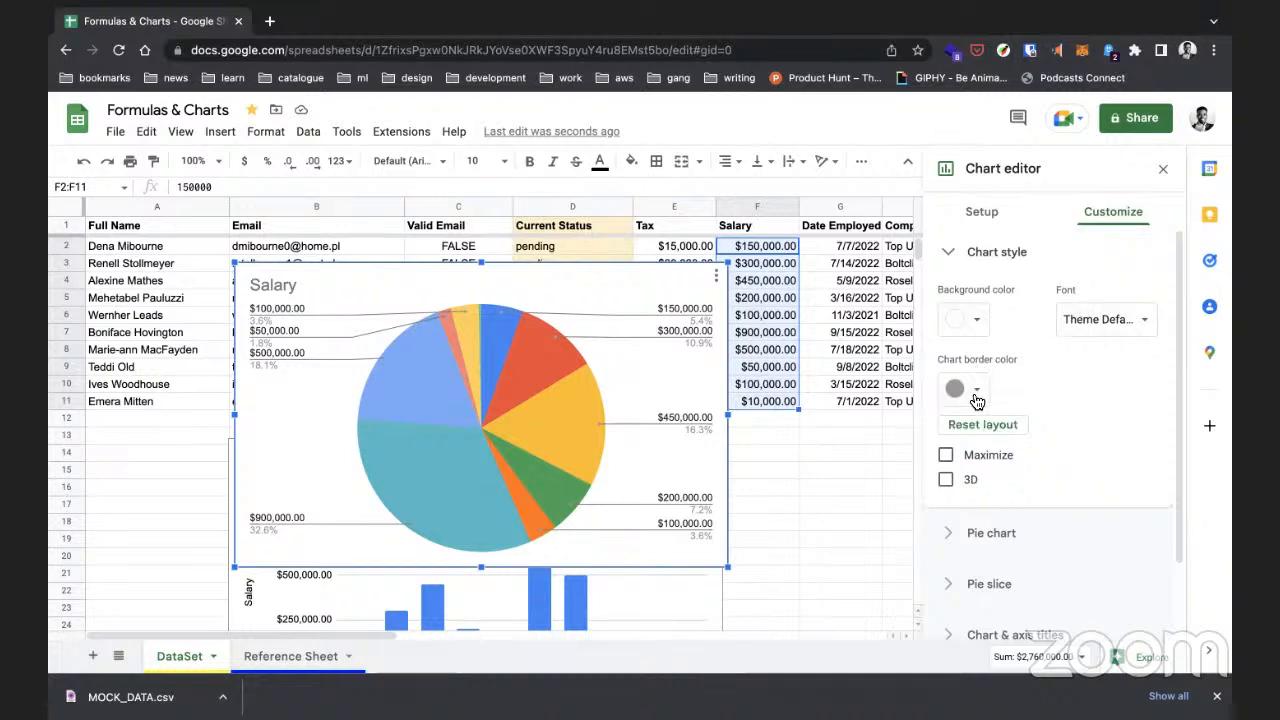
{"action": "scroll", "coordinate": [968, 500], "scroll_direction": "down", "scroll_amount": 2}
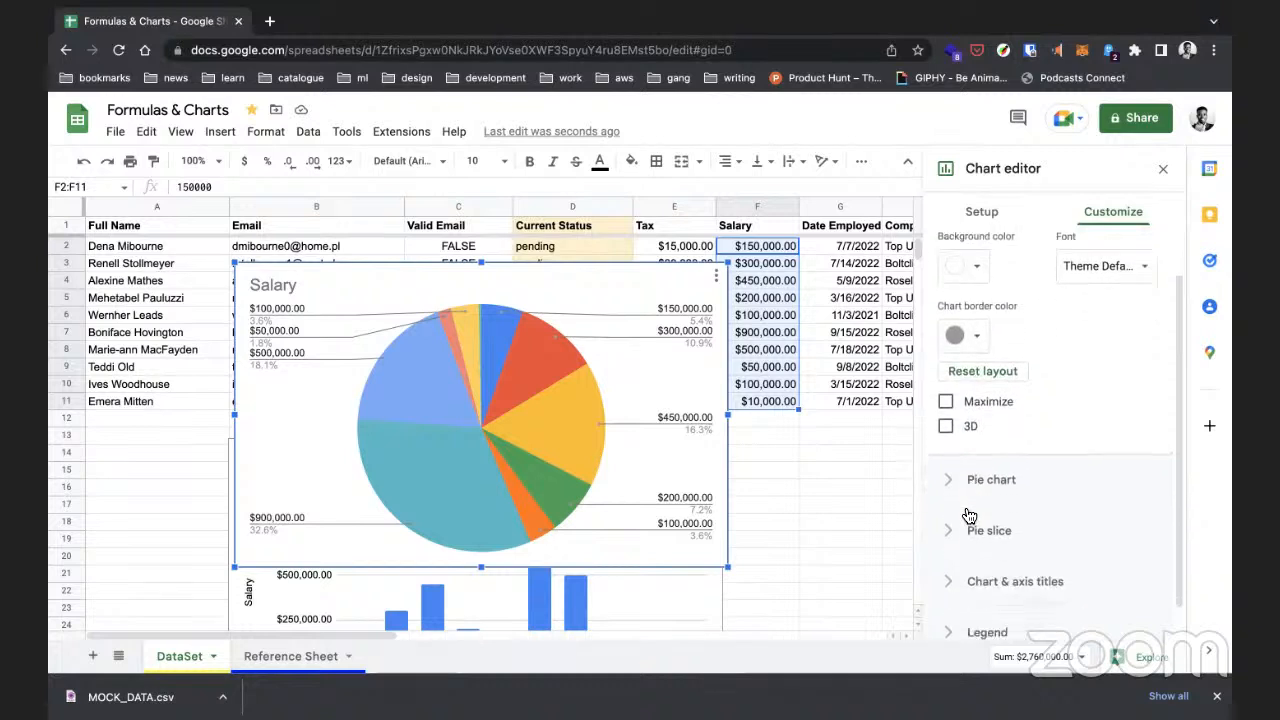
{"action": "left_click", "coordinate": [946, 408]}
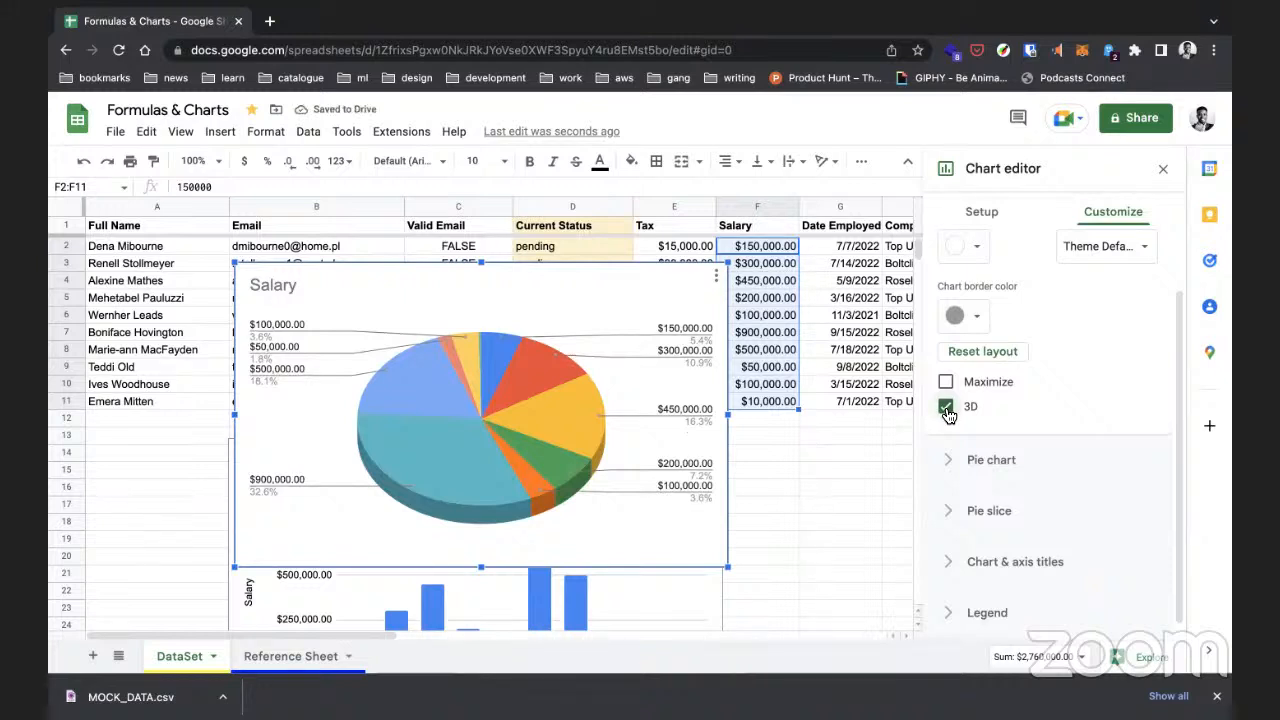
{"action": "left_click", "coordinate": [946, 409]}
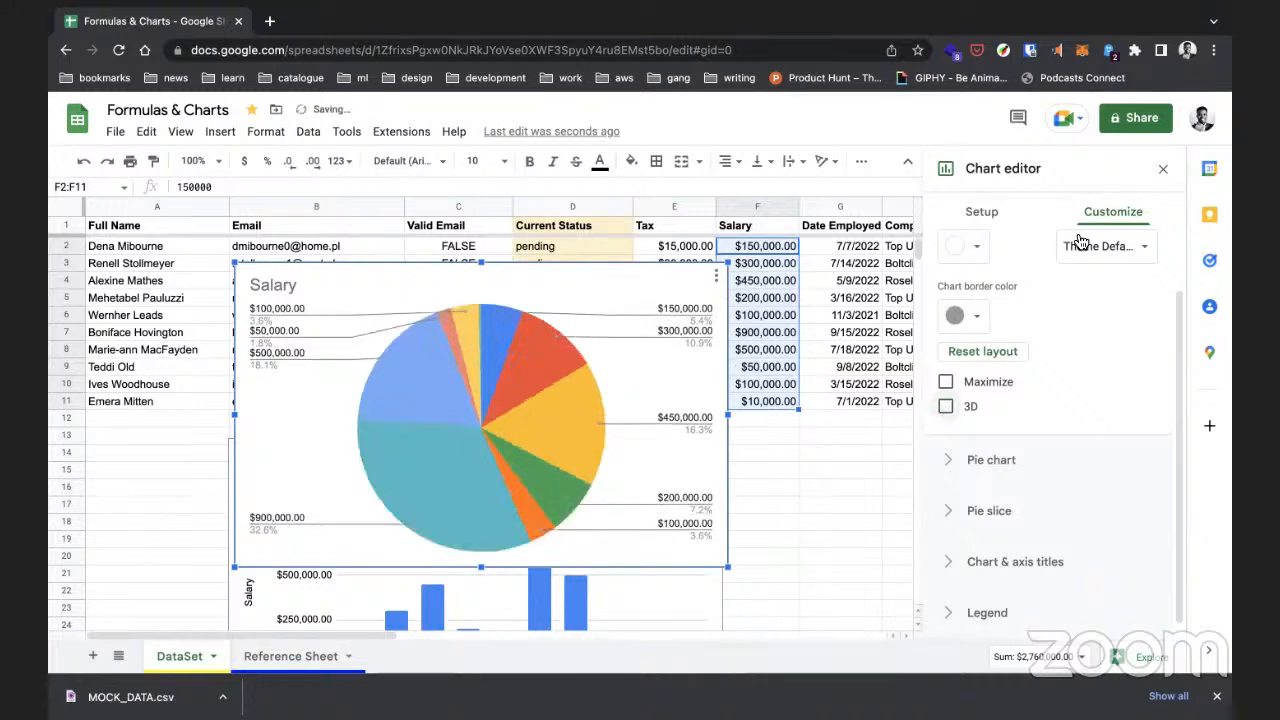
Step: Close the chart editor, then move the Salary pie chart beside the data and the column chart slightly up toward the table
{"action": "left_click", "coordinate": [1163, 169]}
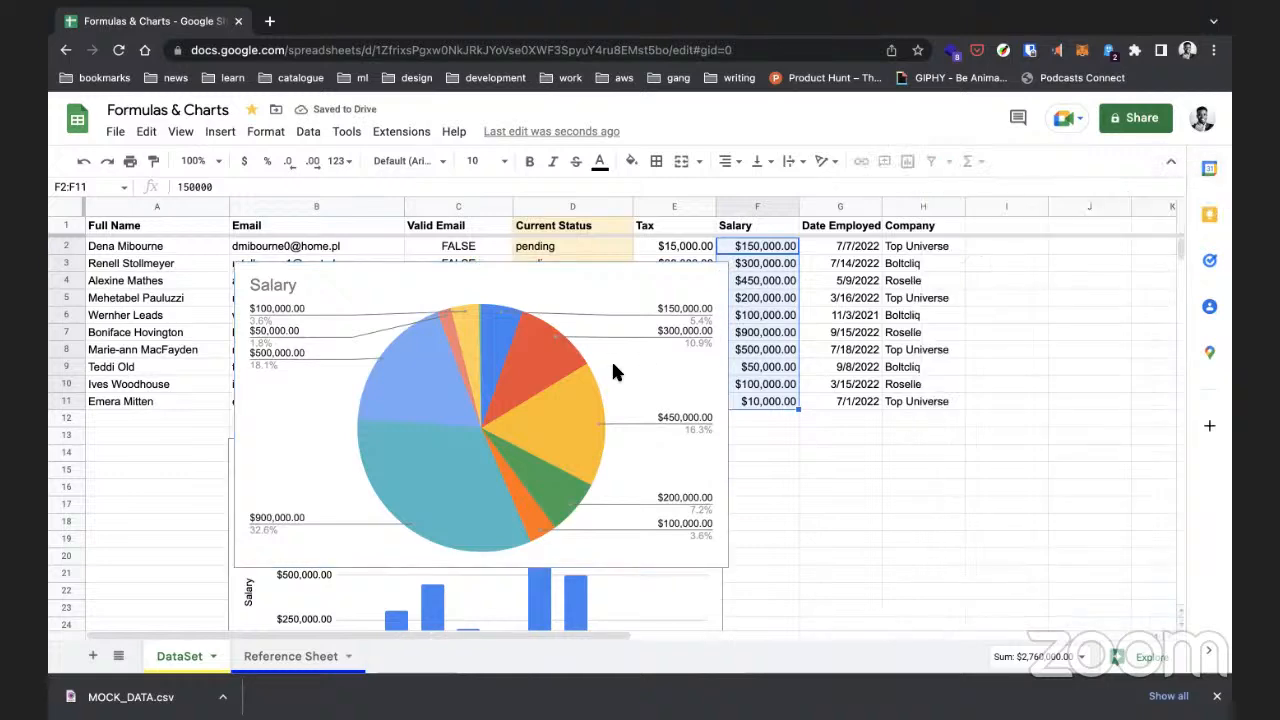
{"action": "left_click_drag", "start_coordinate": [411, 354], "coordinate": [873, 375]}
{"action": "left_click_drag", "start_coordinate": [504, 525], "coordinate": [477, 488]}
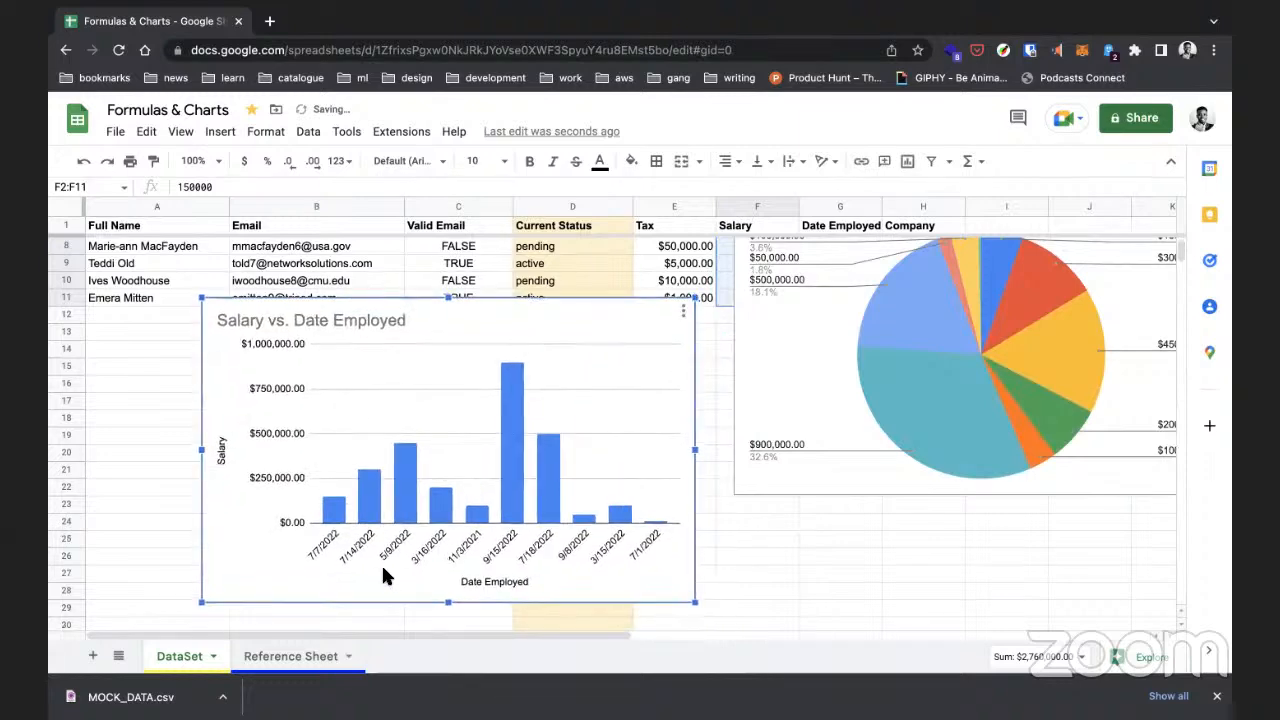
Step: Add a new blank sheet after the DataSet sheet
{"action": "left_click", "coordinate": [92, 656]}
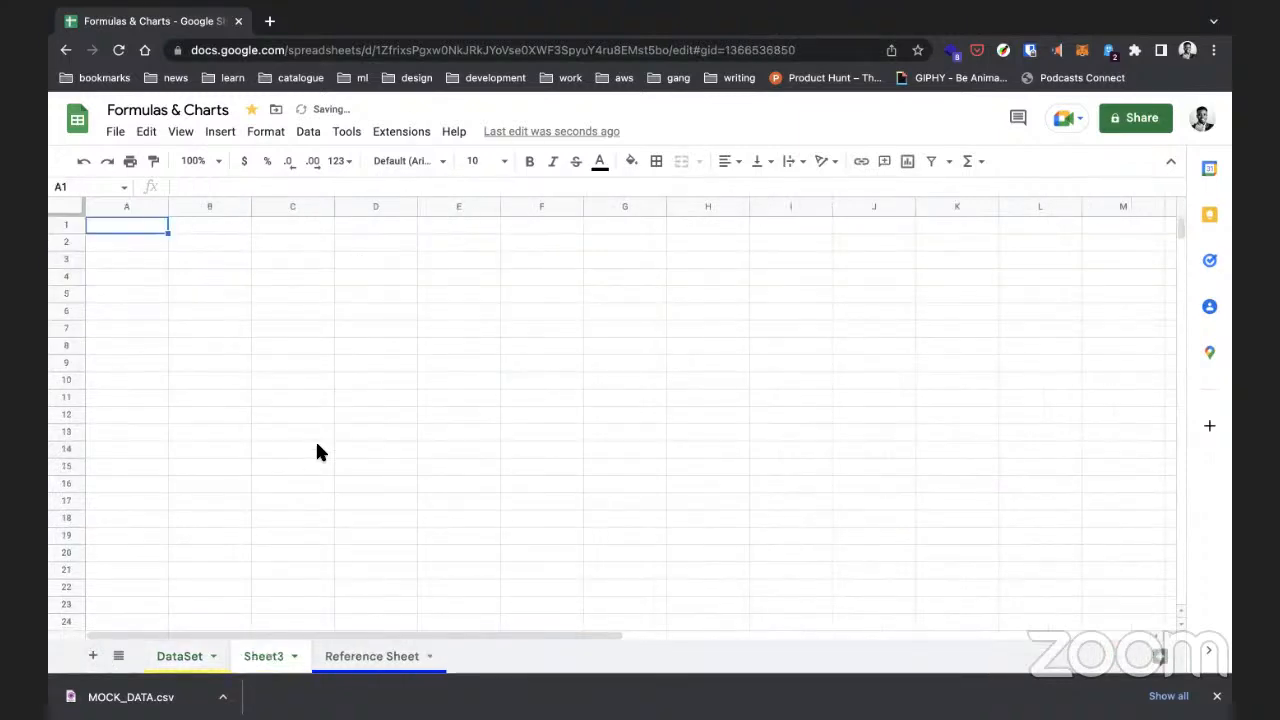
{"action": "double_click", "coordinate": [355, 656]}
{"action": "type", "text": "Das"}
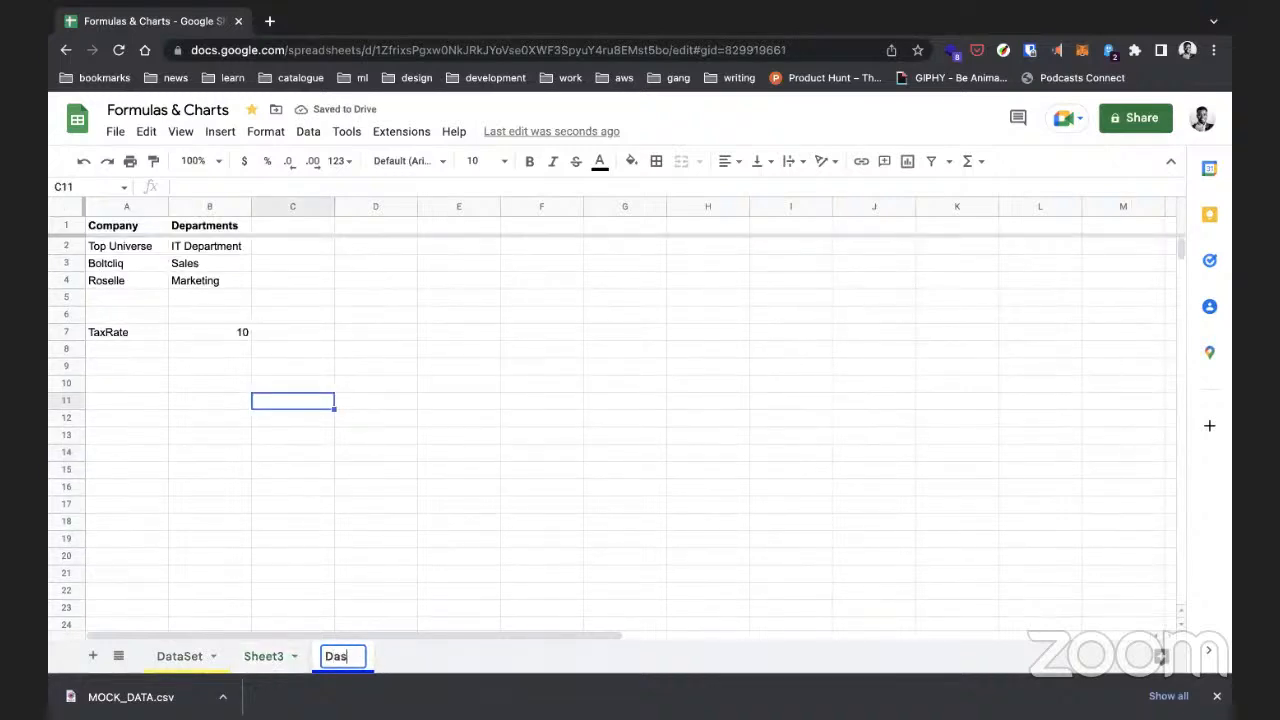
{"action": "type", "text": "hboard"}
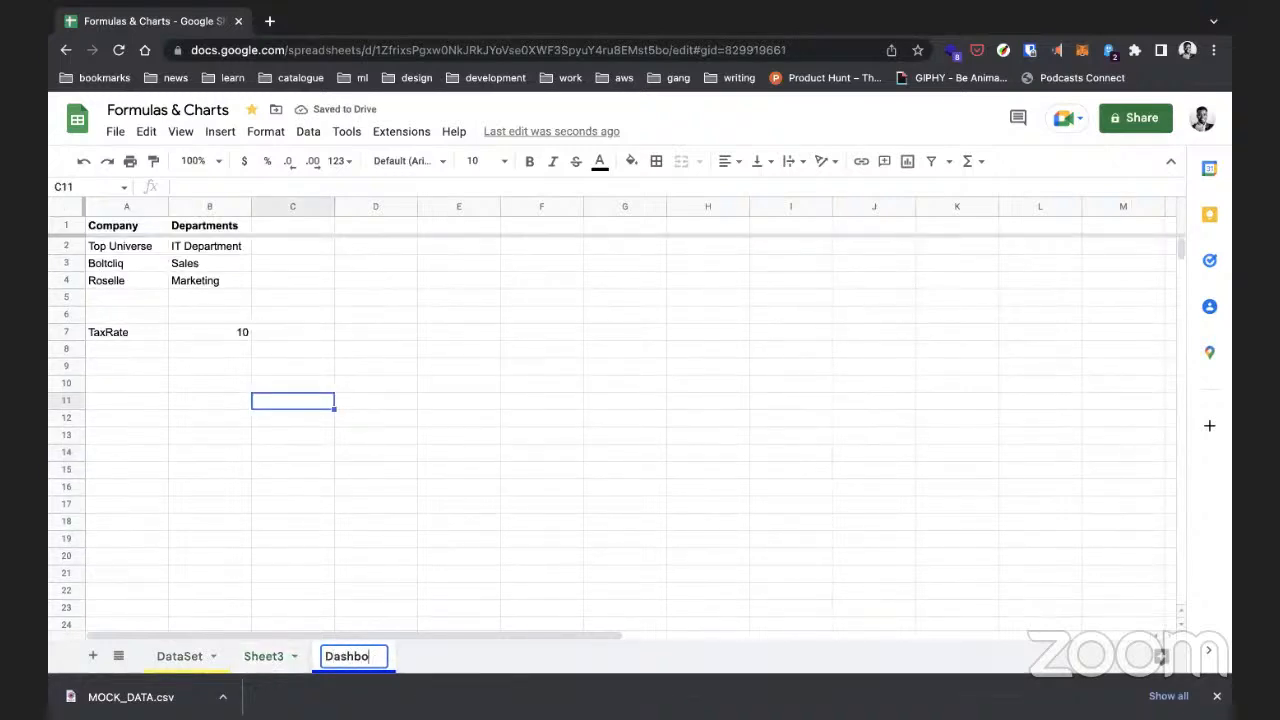
{"action": "key", "text": "BackSpace"}
{"action": "key", "text": "BackSpace"}
{"action": "key", "text": "BackSpace"}
{"action": "key", "text": "super+z"}
Step: Rename the new blank sheet as Dashboard
{"action": "left_click", "coordinate": [287, 661]}
{"action": "double_click", "coordinate": [263, 657]}
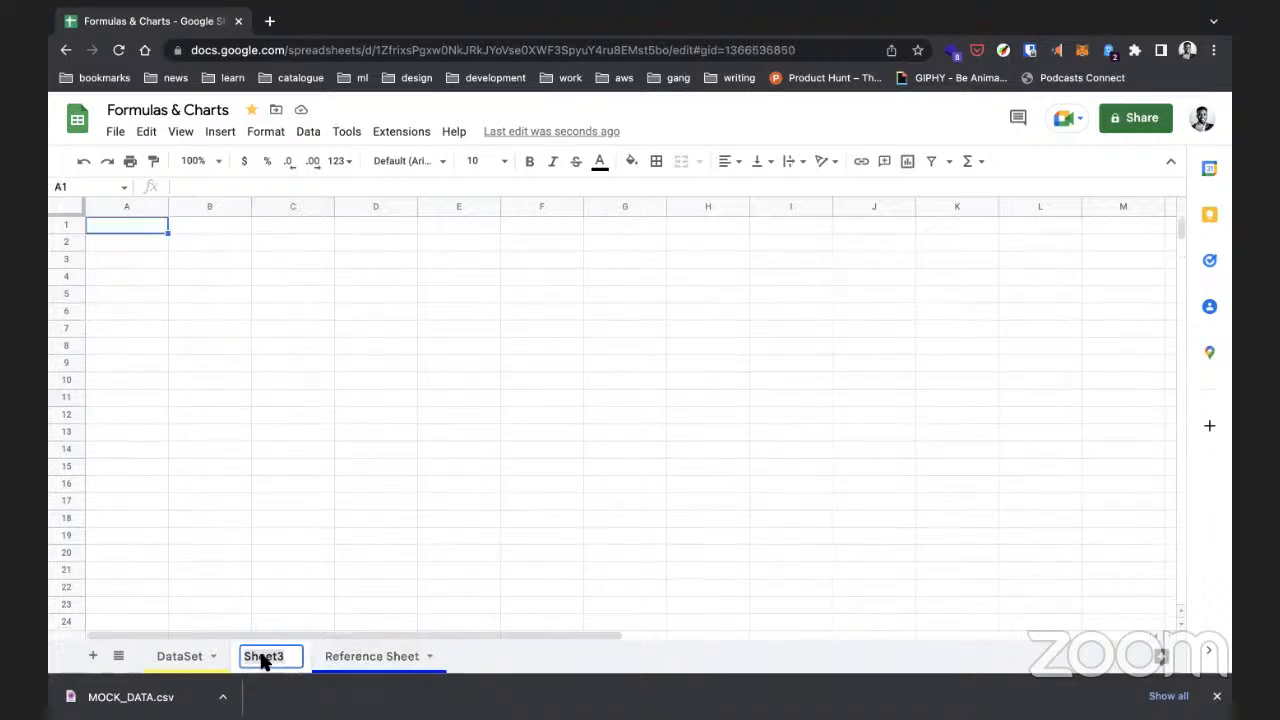
{"action": "type", "text": "Dashboard"}
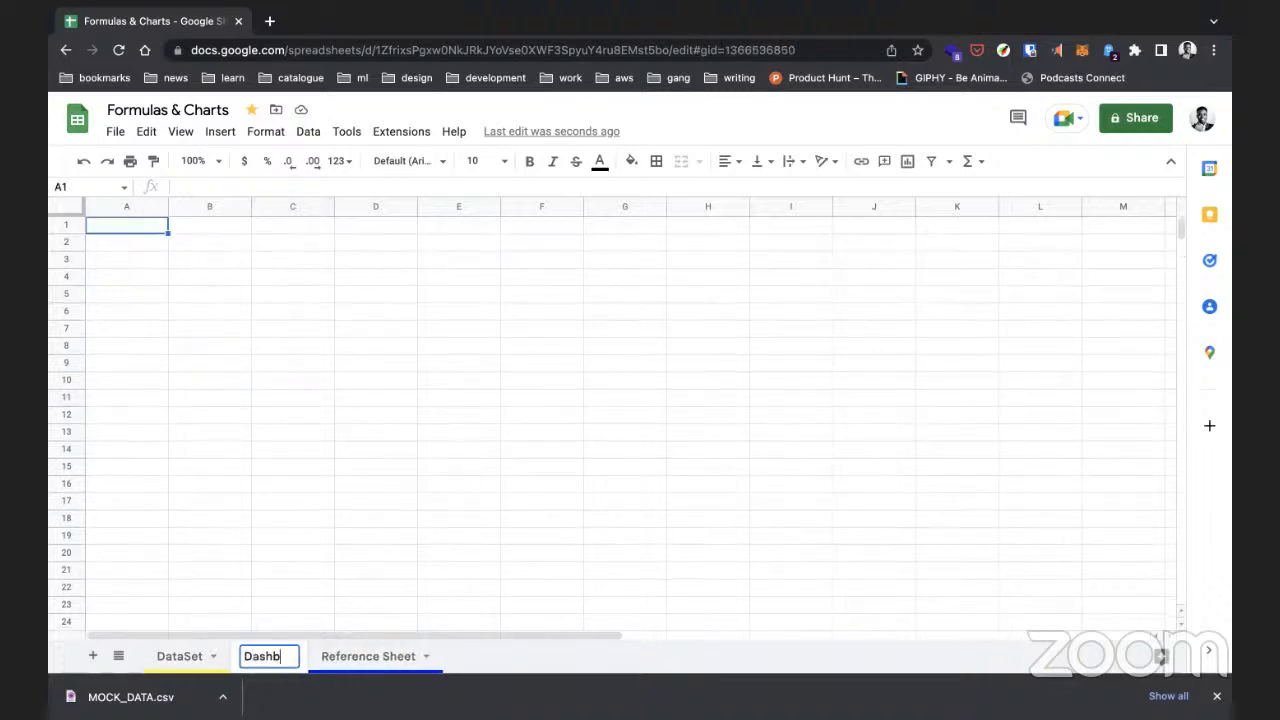
{"action": "key", "text": "Return"}
Step: Move the Dashboard sheet after Reference Sheet, set its tab color to purple, and check it in the list of all sheets
{"action": "left_click_drag", "start_coordinate": [257, 654], "coordinate": [418, 663]}
{"action": "right_click", "coordinate": [418, 663]}
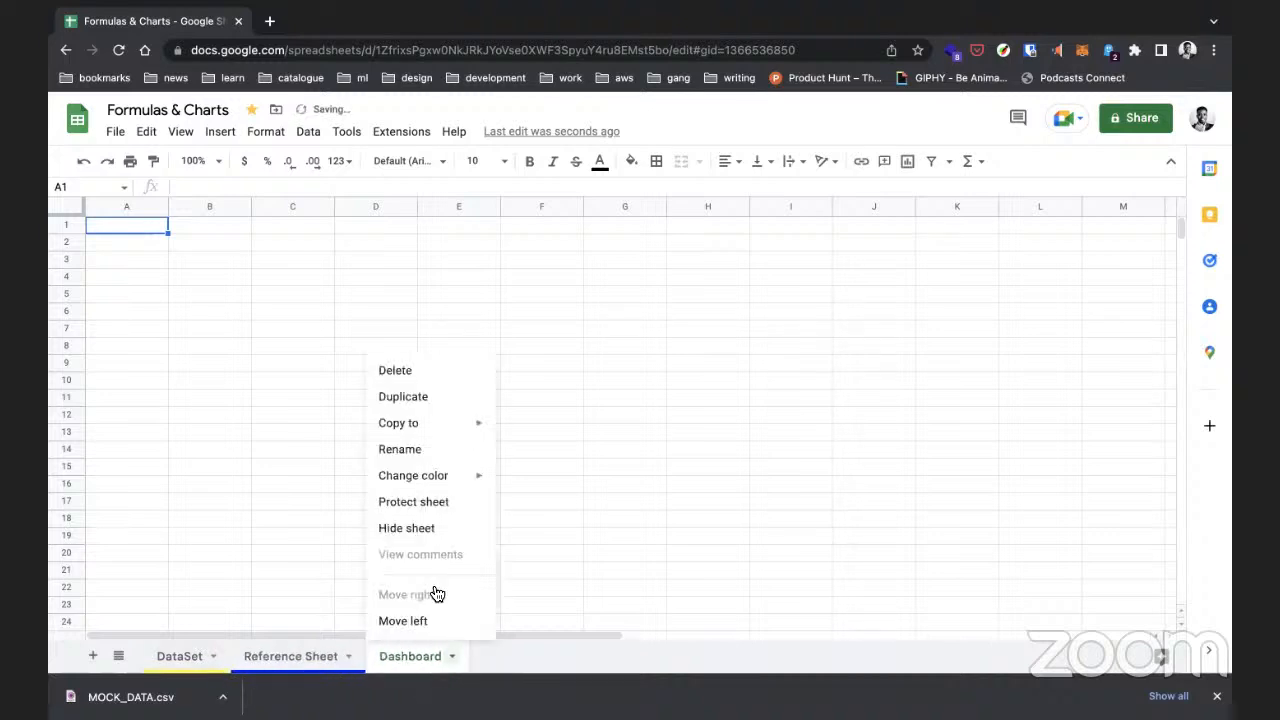
{"action": "mouse_move", "coordinate": [471, 473]}
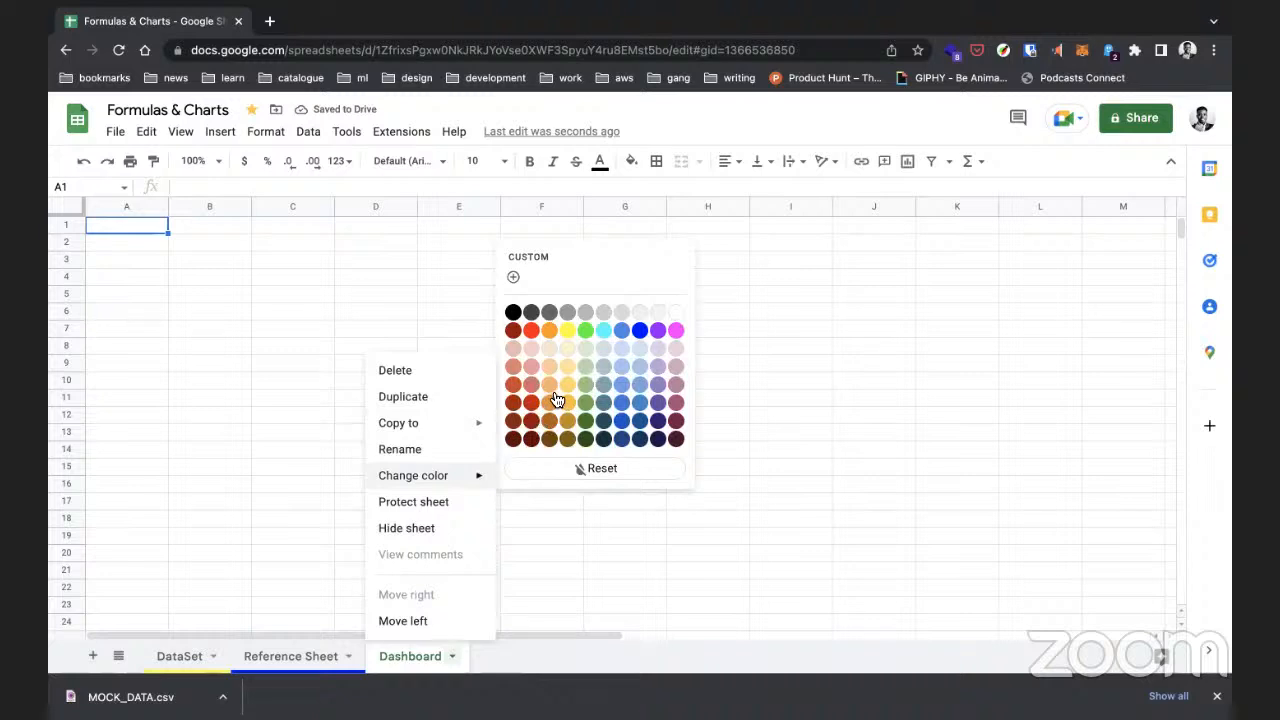
{"action": "left_click", "coordinate": [658, 331]}
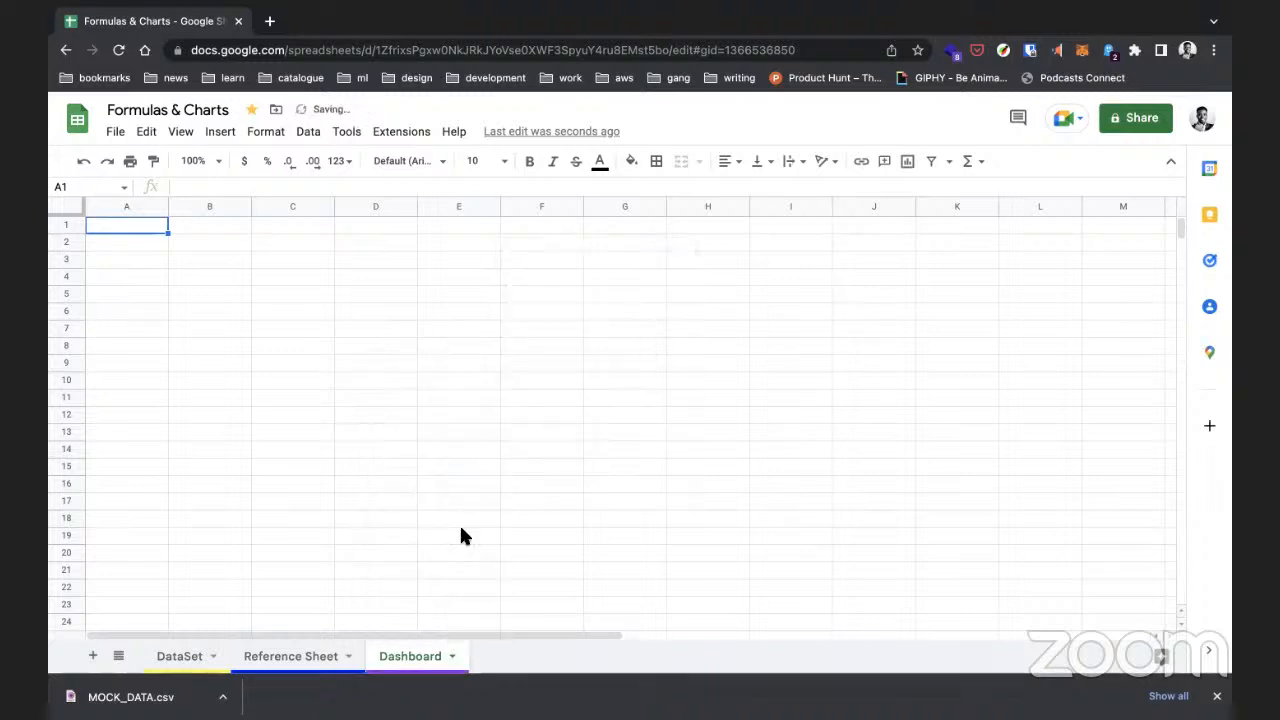
{"action": "left_click", "coordinate": [119, 658]}
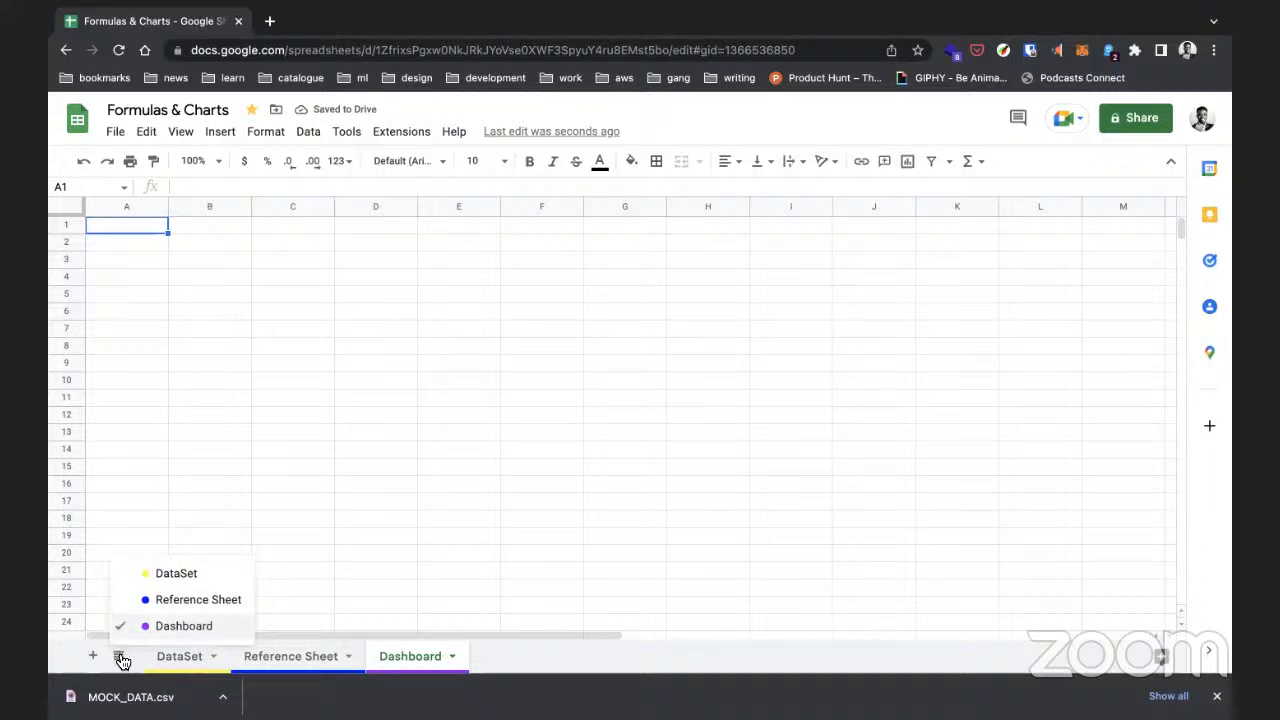
{"action": "left_click", "coordinate": [174, 626]}
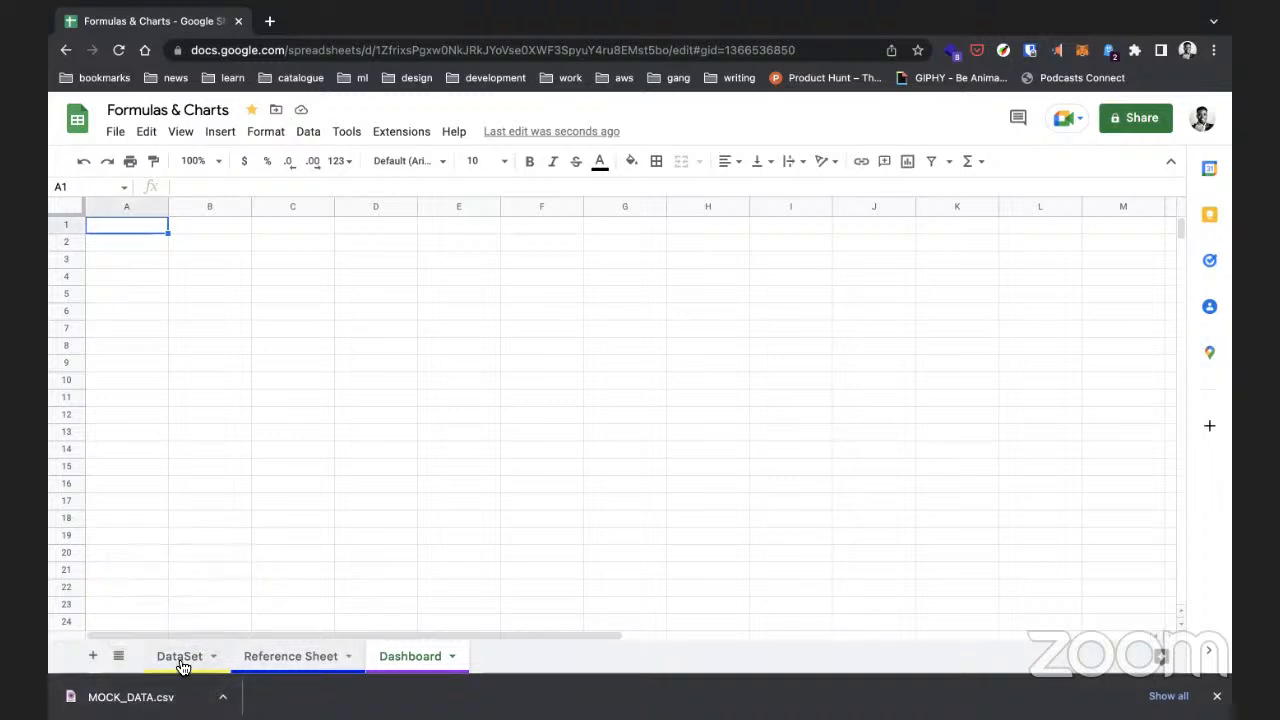
Step: On the DataSet sheet, review the legend settings of the Salary vs. Date Employed column chart, then close the chart editor
{"action": "left_click", "coordinate": [181, 660]}
{"action": "left_click", "coordinate": [589, 373]}
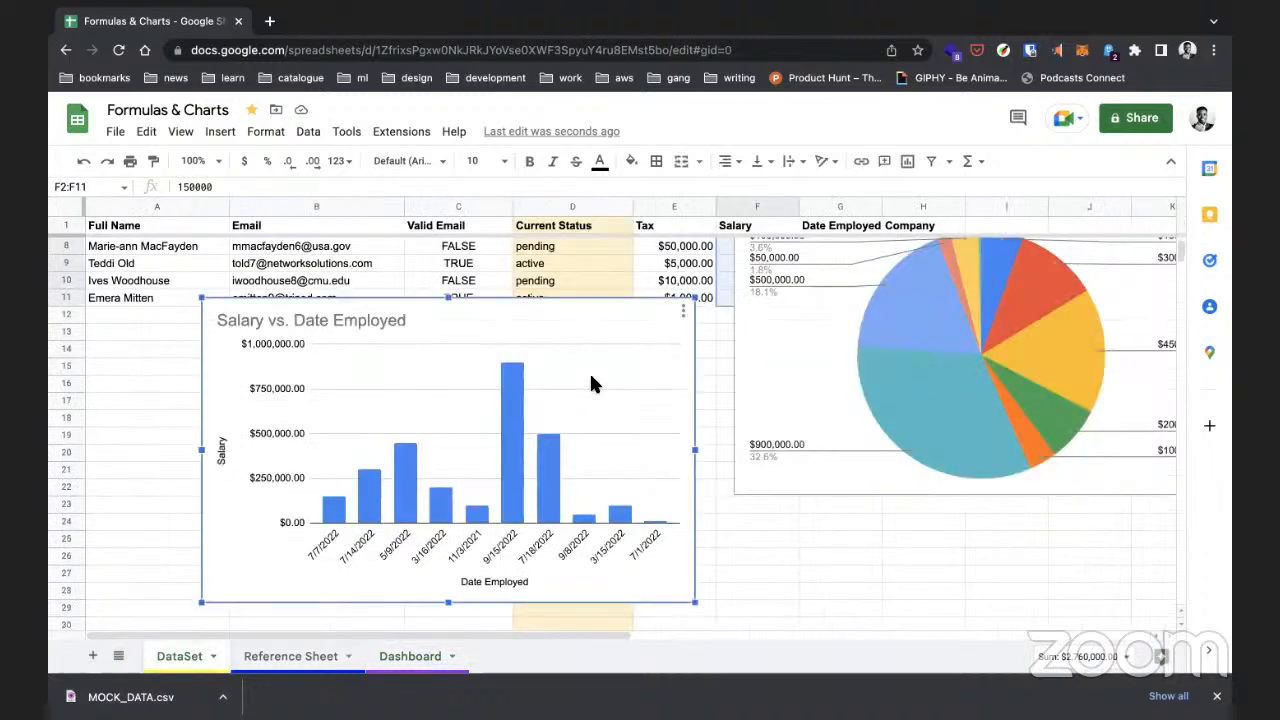
{"action": "right_click", "coordinate": [590, 376]}
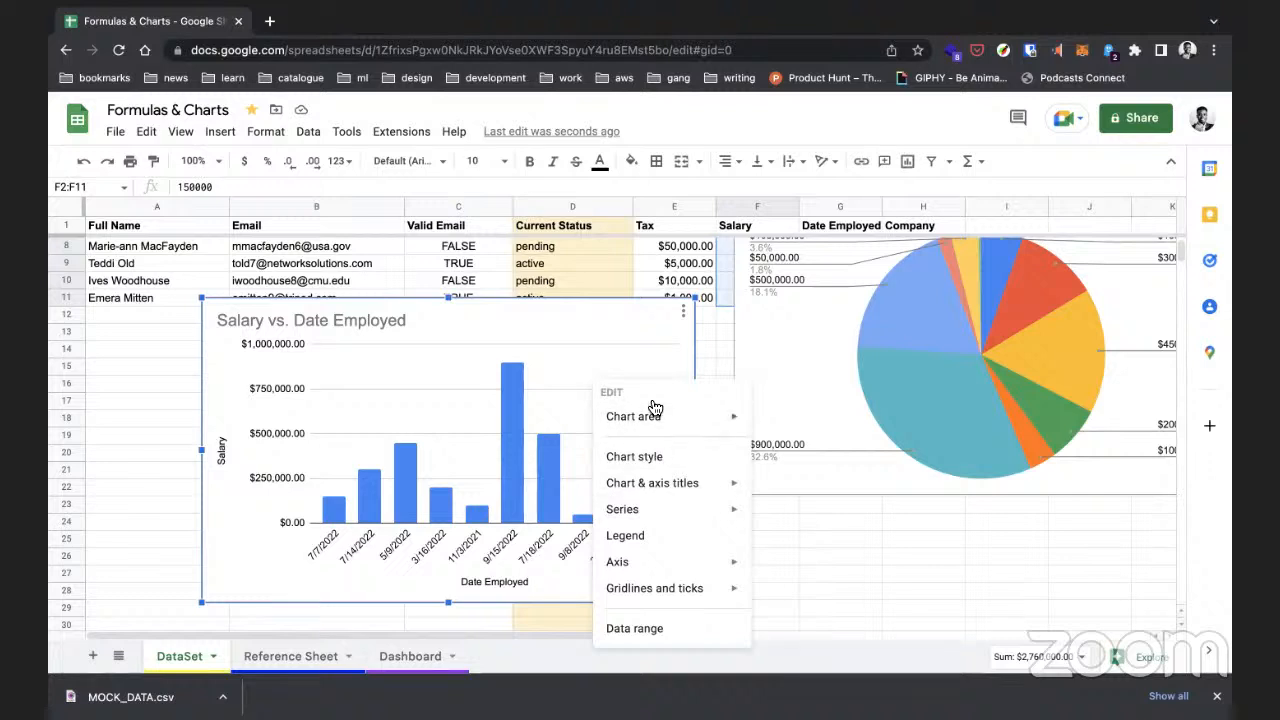
{"action": "mouse_move", "coordinate": [655, 427]}
{"action": "mouse_move", "coordinate": [700, 485]}
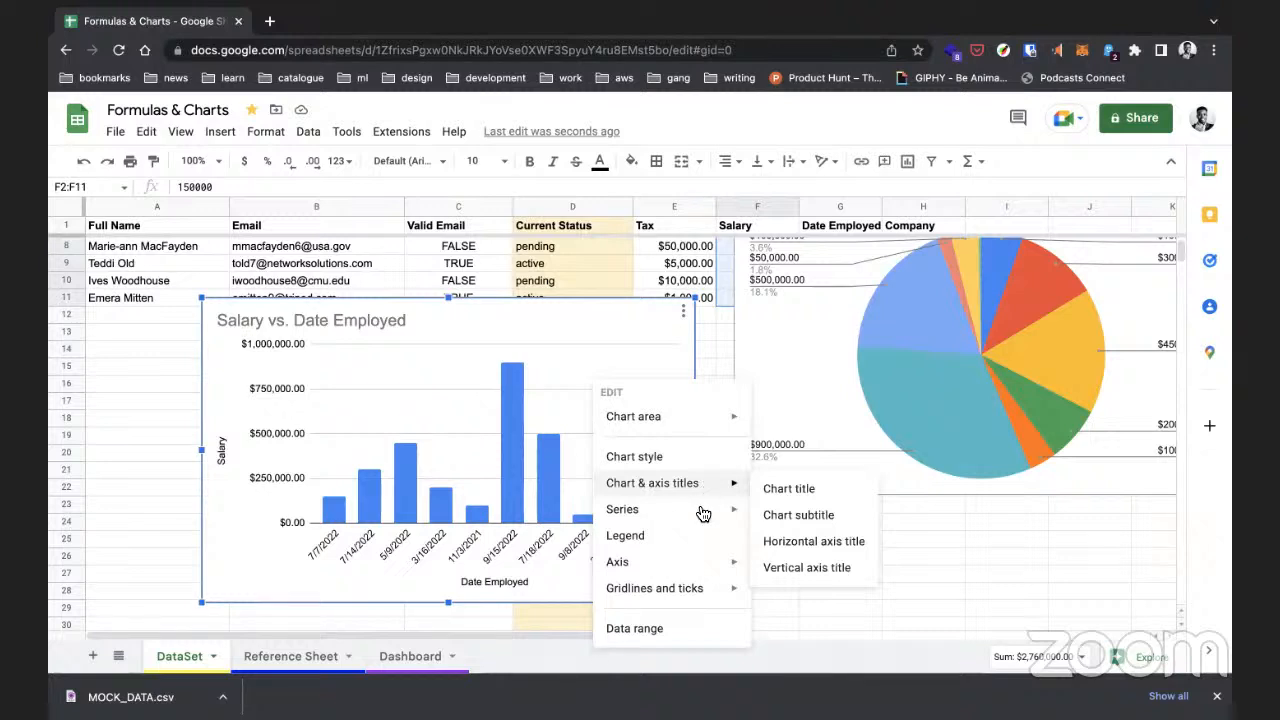
{"action": "mouse_move", "coordinate": [707, 556]}
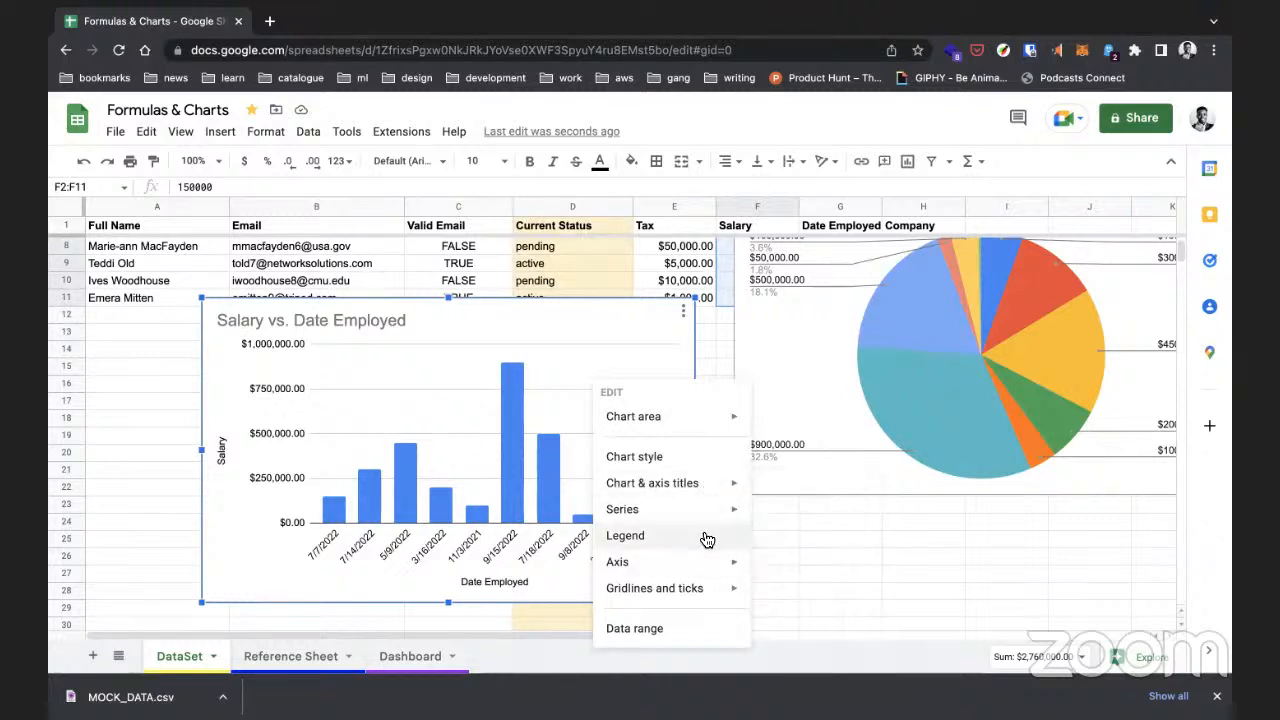
{"action": "left_click", "coordinate": [672, 538]}
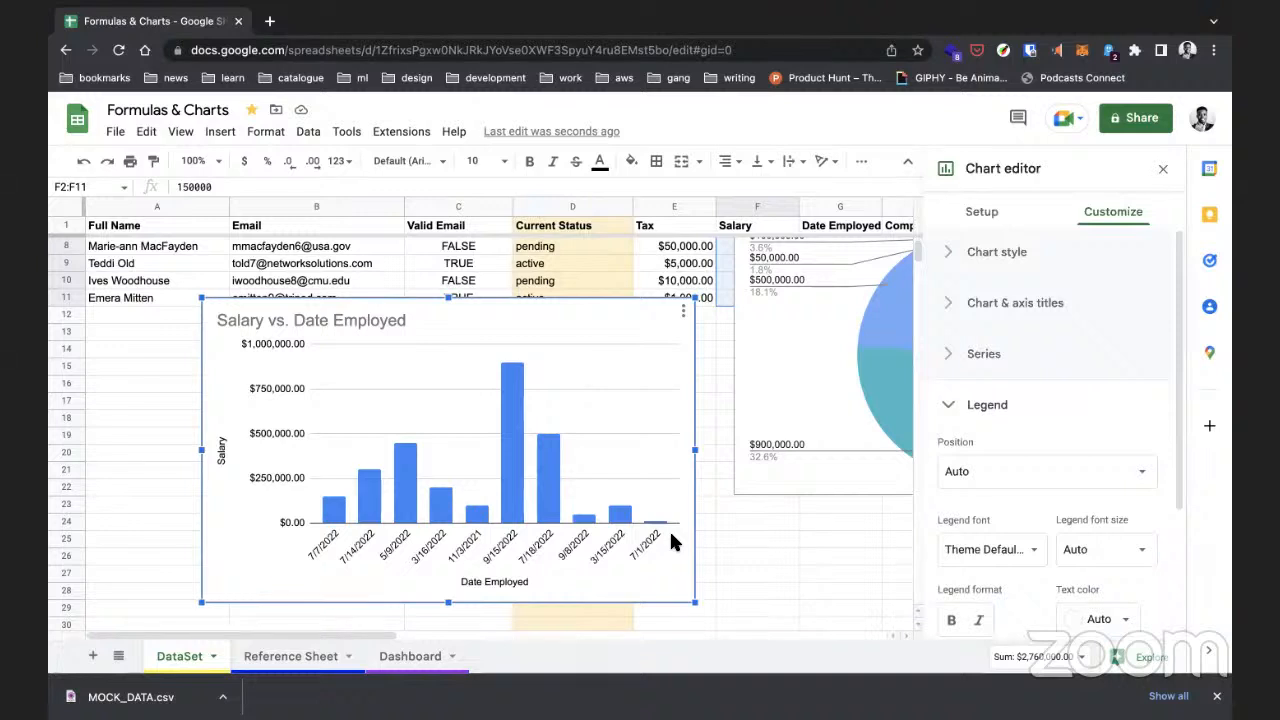
{"action": "scroll", "coordinate": [965, 447], "scroll_direction": "down", "scroll_amount": 2}
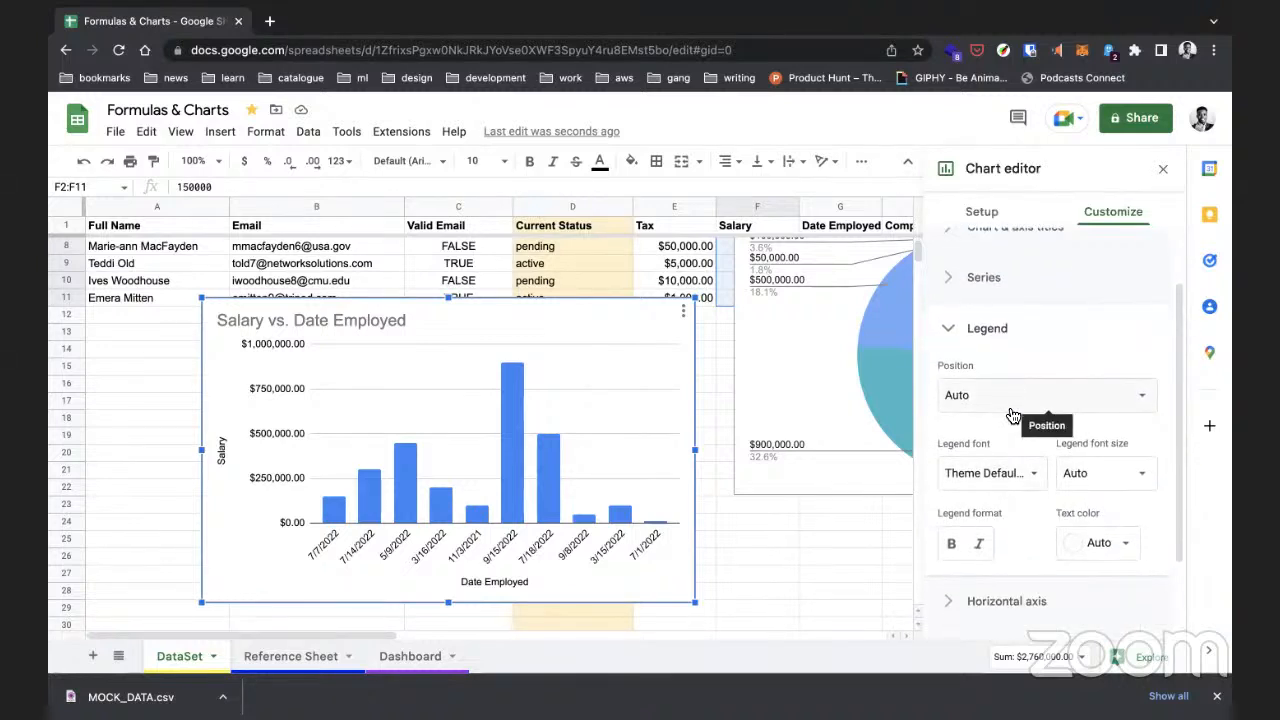
{"action": "scroll", "coordinate": [1030, 440], "scroll_direction": "down", "scroll_amount": 1}
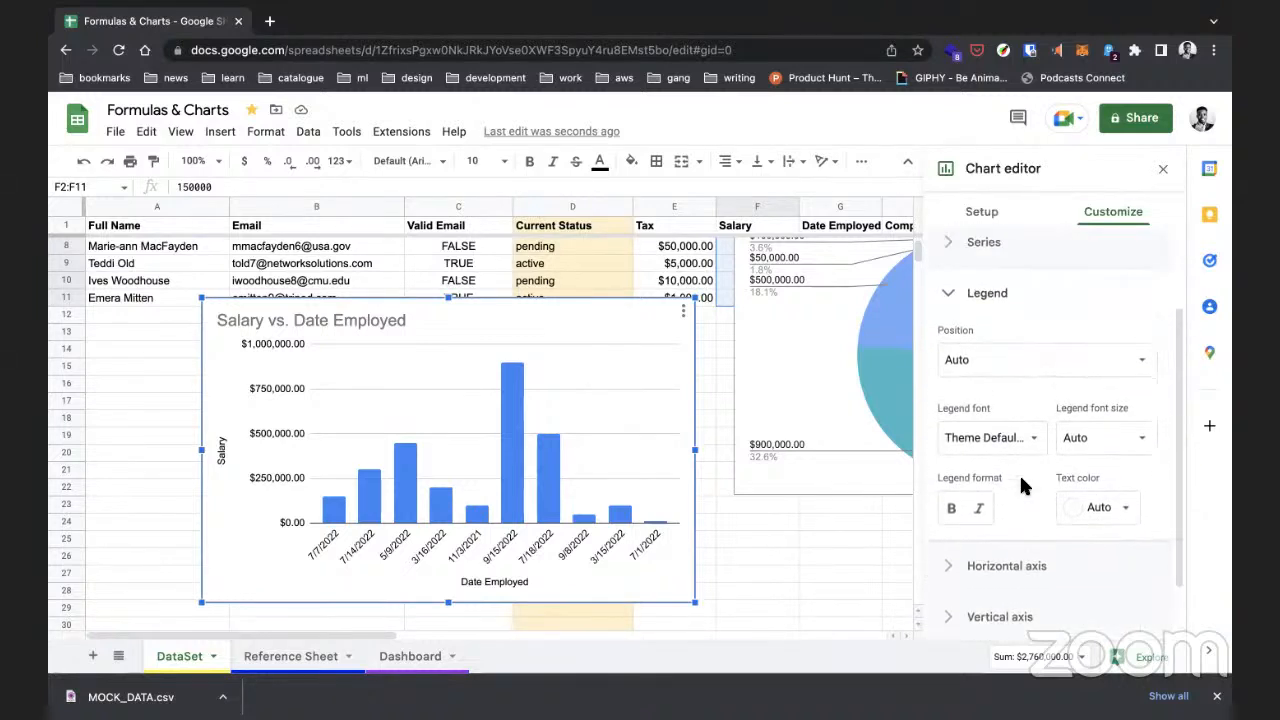
{"action": "scroll", "coordinate": [1021, 485], "scroll_direction": "up", "scroll_amount": 3}
{"action": "left_click", "coordinate": [975, 392]}
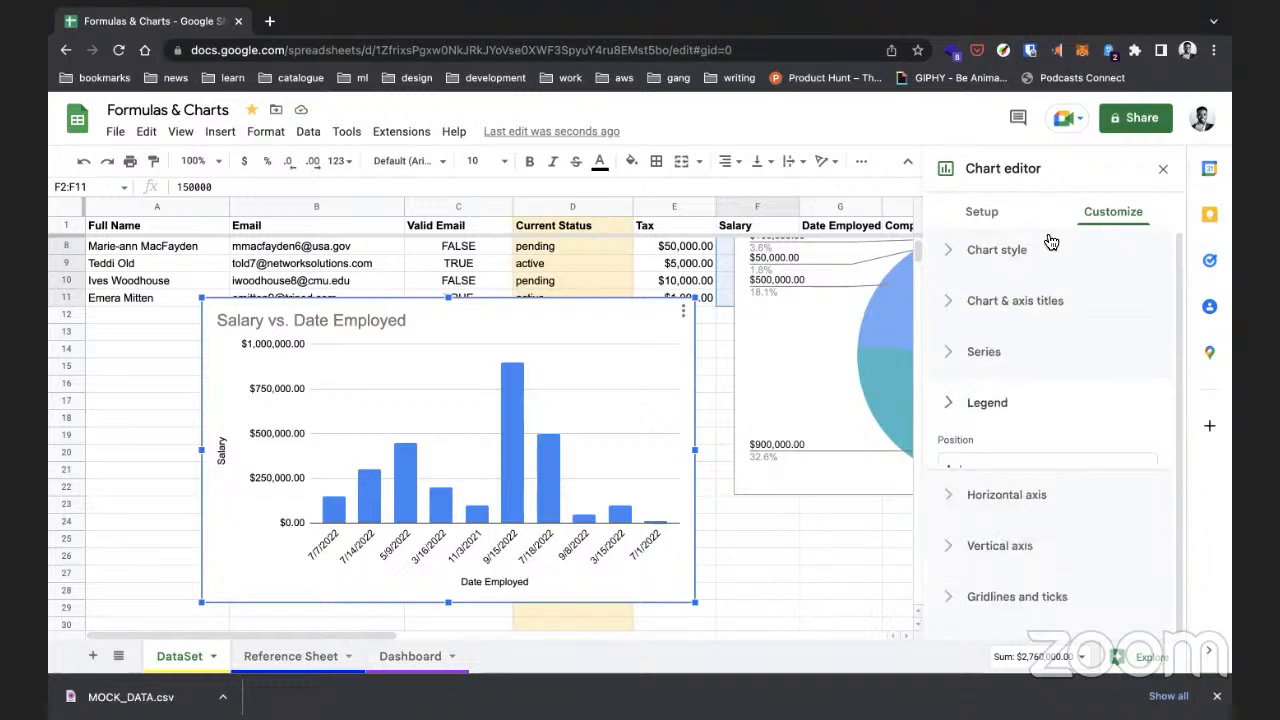
{"action": "left_click", "coordinate": [1163, 170]}
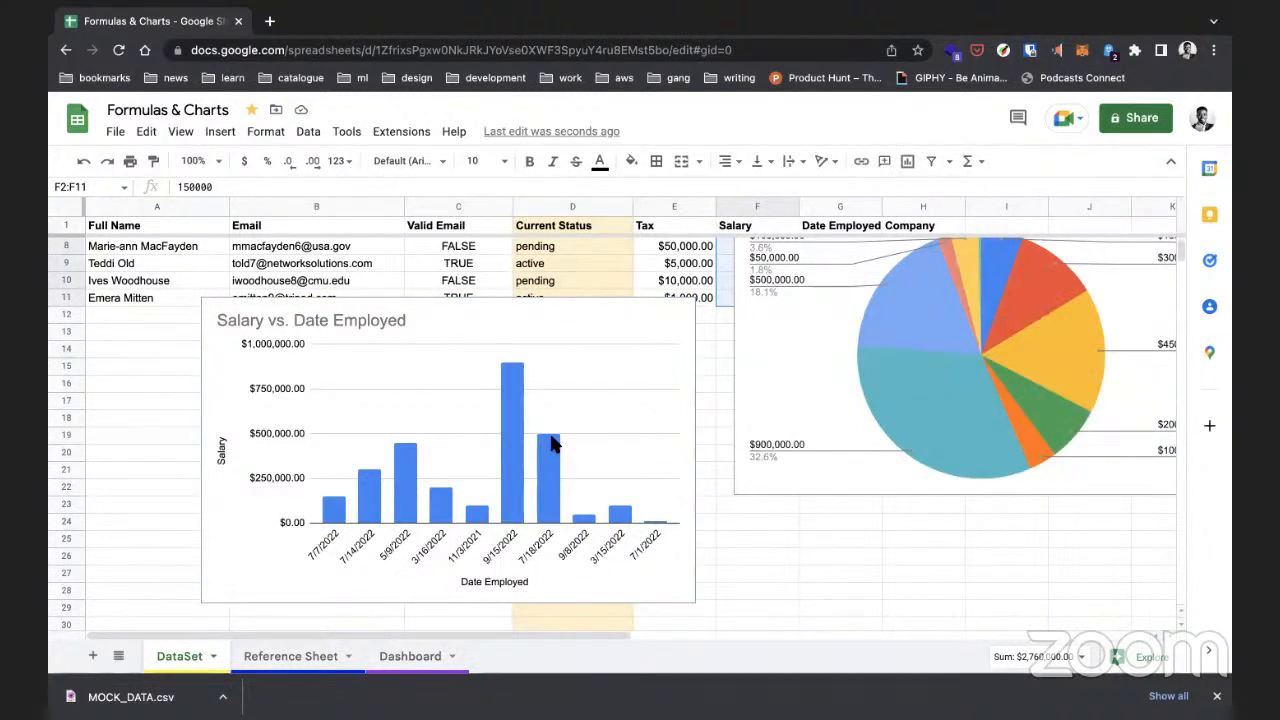
Step: Move the Salary vs. Date Employed column chart slightly up over the last rows of the table
{"action": "left_click", "coordinate": [597, 317]}
{"action": "left_click_drag", "start_coordinate": [597, 317], "coordinate": [581, 292]}
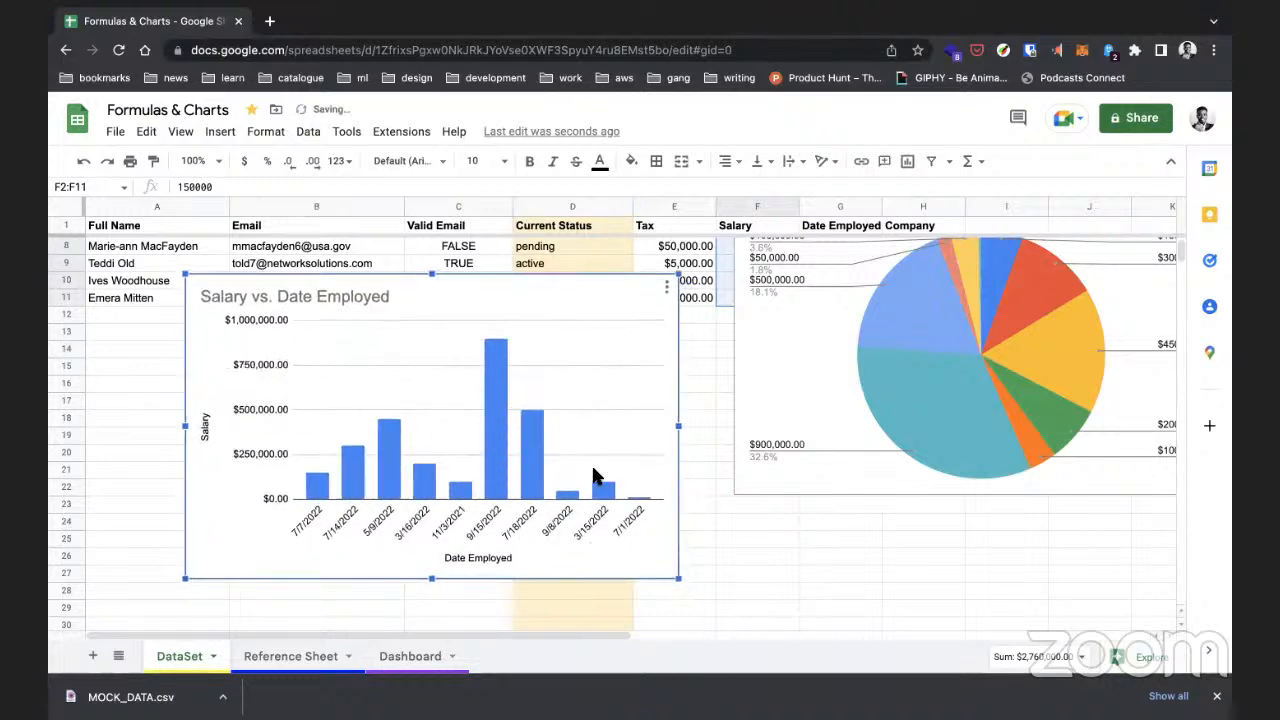
{"action": "right_click", "coordinate": [640, 428]}
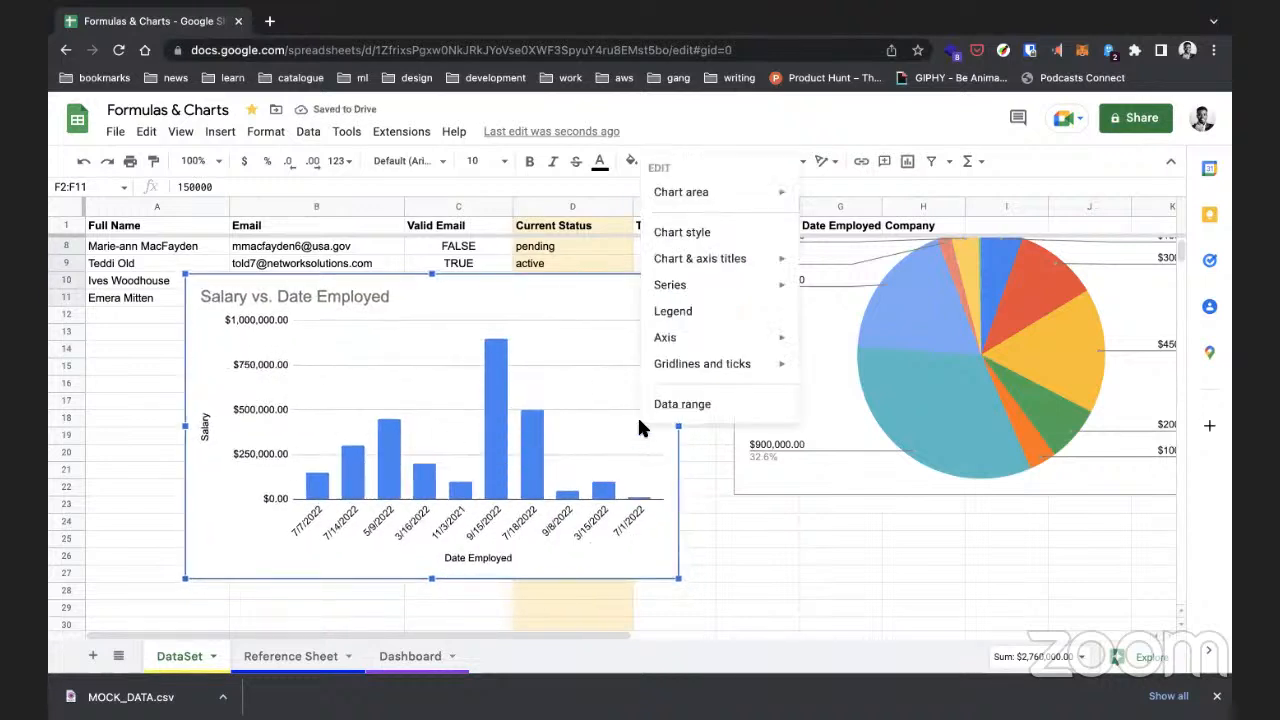
{"action": "left_click", "coordinate": [591, 429]}
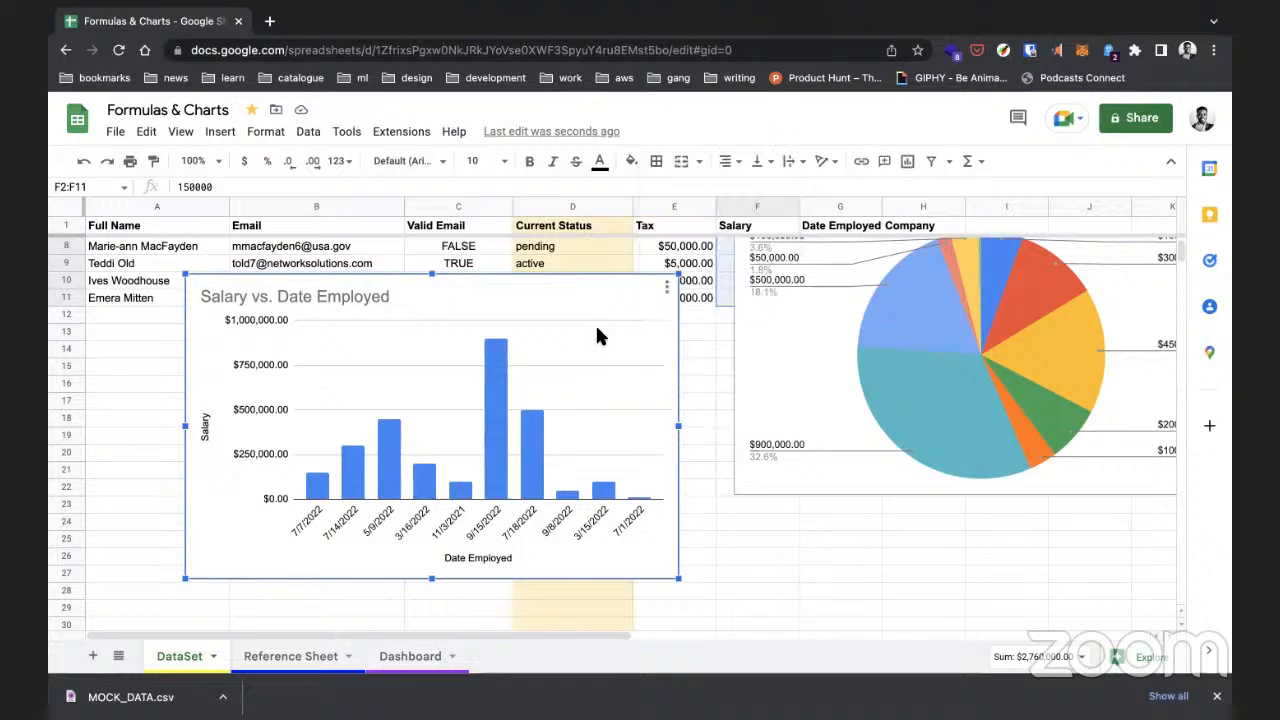
{"action": "left_click_drag", "start_coordinate": [501, 310], "coordinate": [521, 308]}
Step: Publish the Salary vs. Date Employed column chart to the web as an interactive embed, review the embed code and close the dialog
{"action": "left_click", "coordinate": [686, 284]}
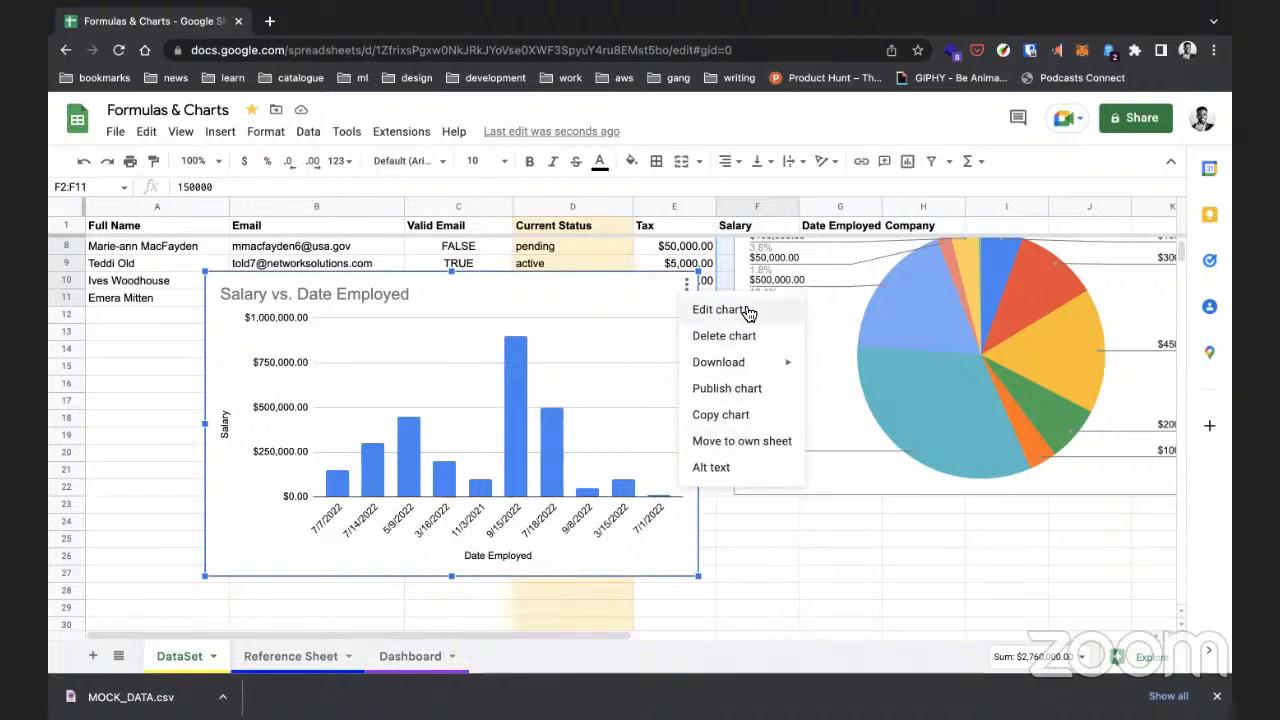
{"action": "left_click", "coordinate": [686, 284]}
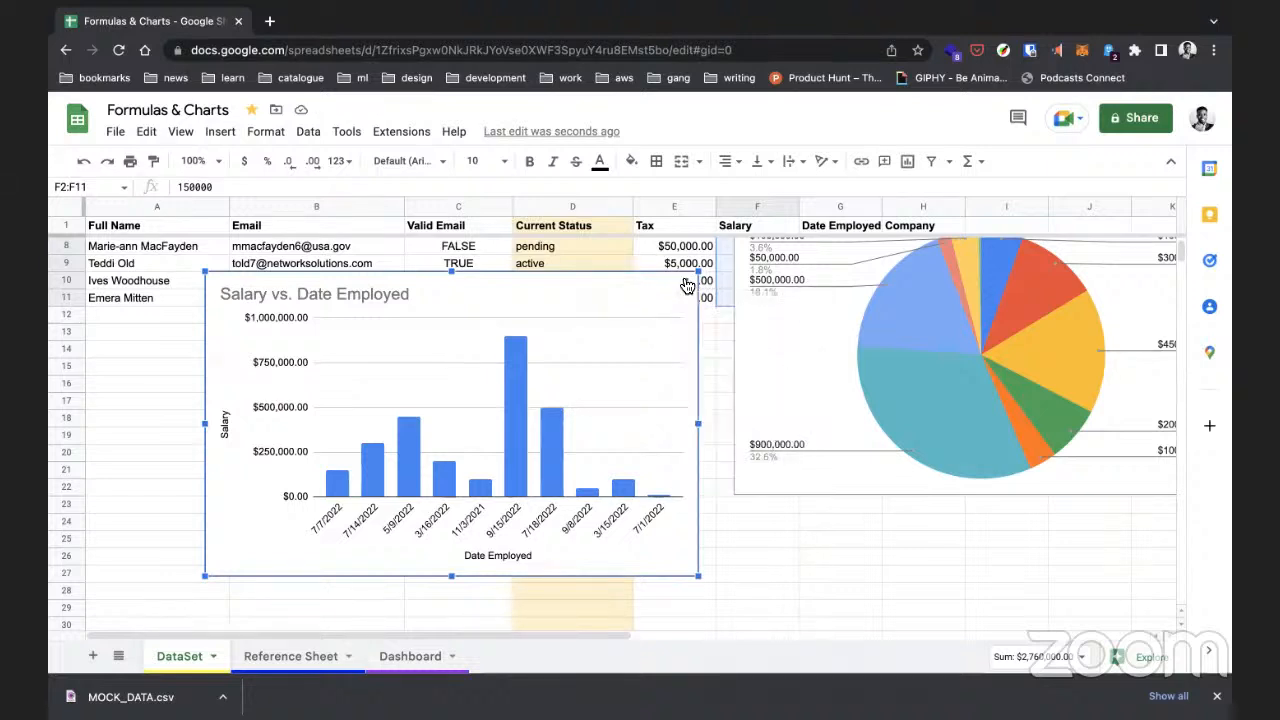
{"action": "left_click", "coordinate": [686, 284]}
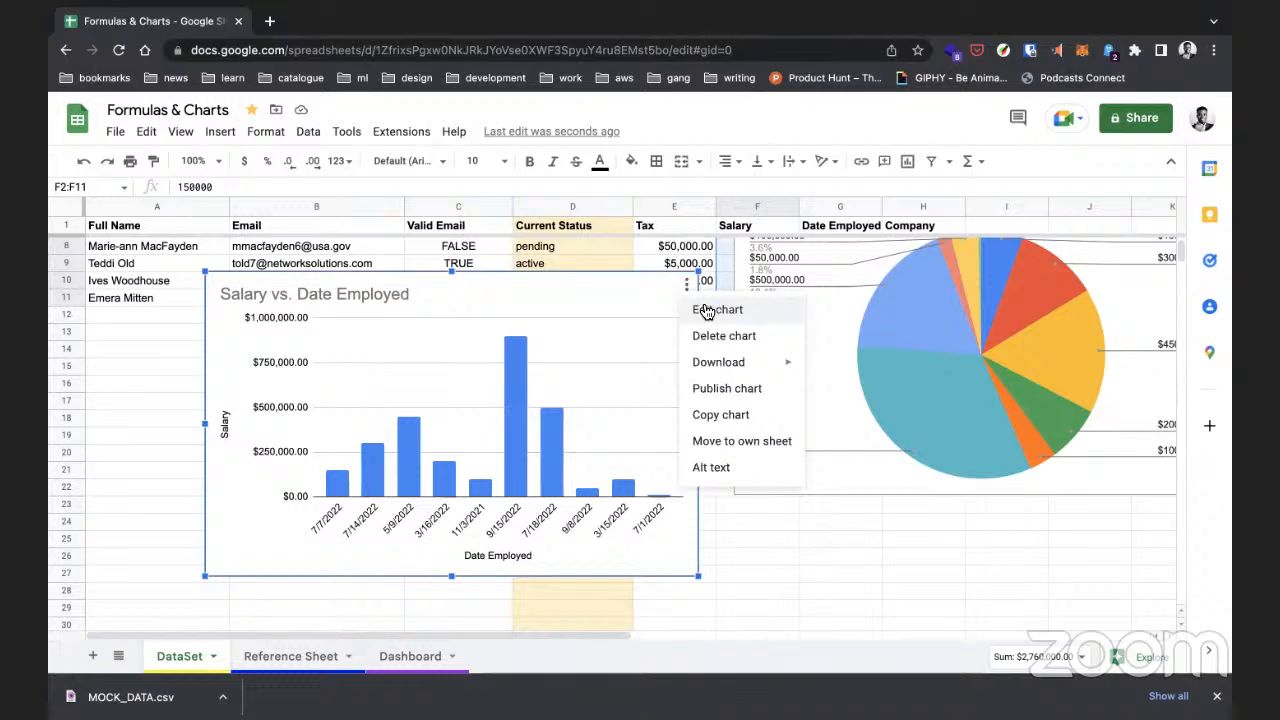
{"action": "mouse_move", "coordinate": [725, 370]}
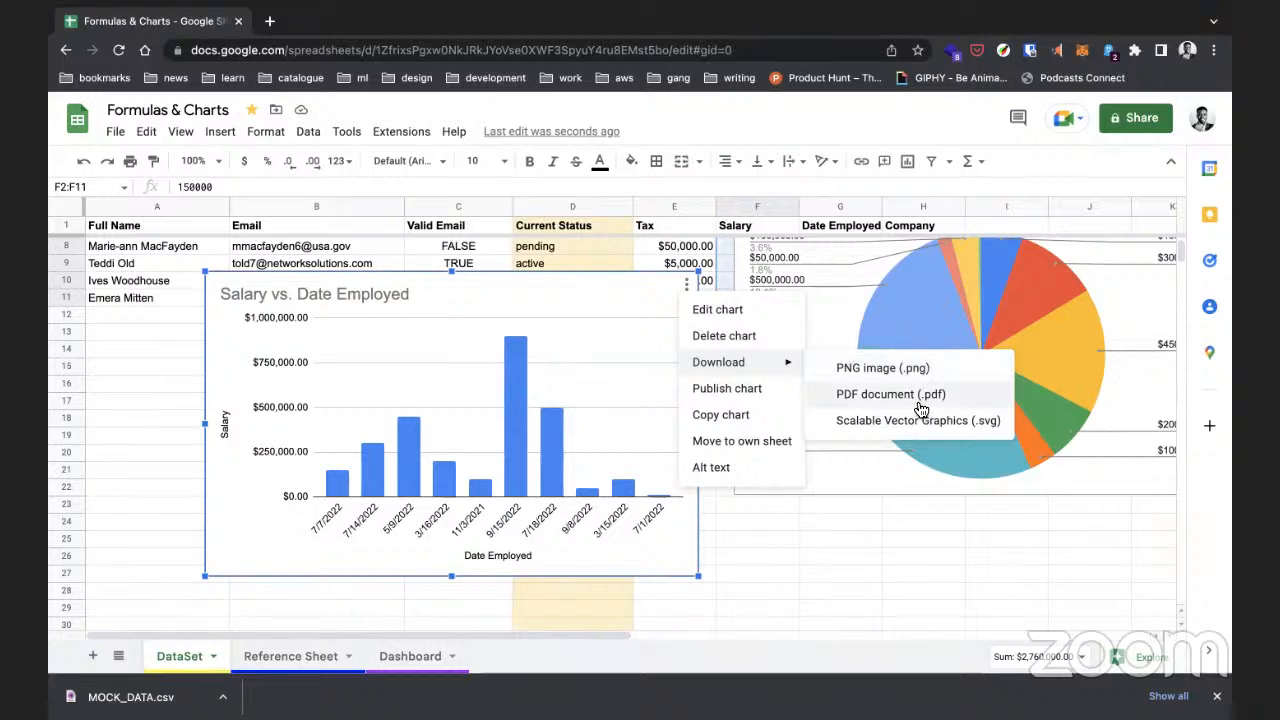
{"action": "left_click", "coordinate": [770, 391]}
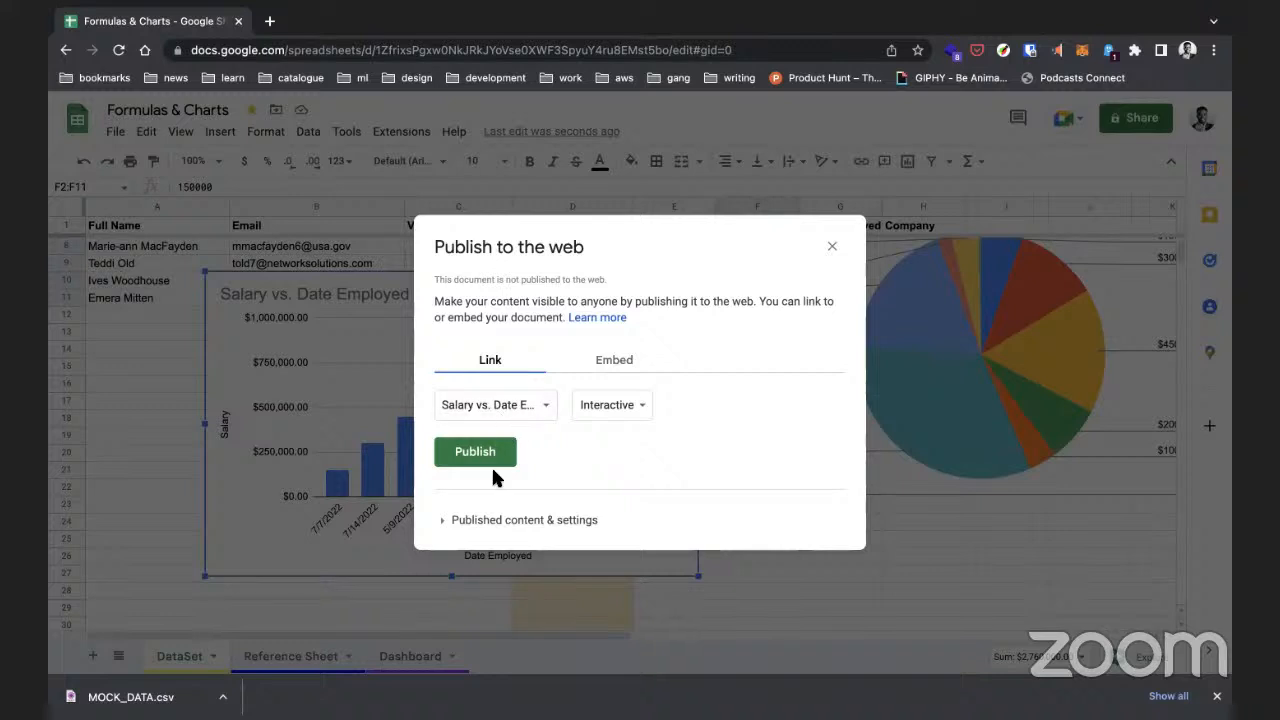
{"action": "left_click", "coordinate": [610, 362]}
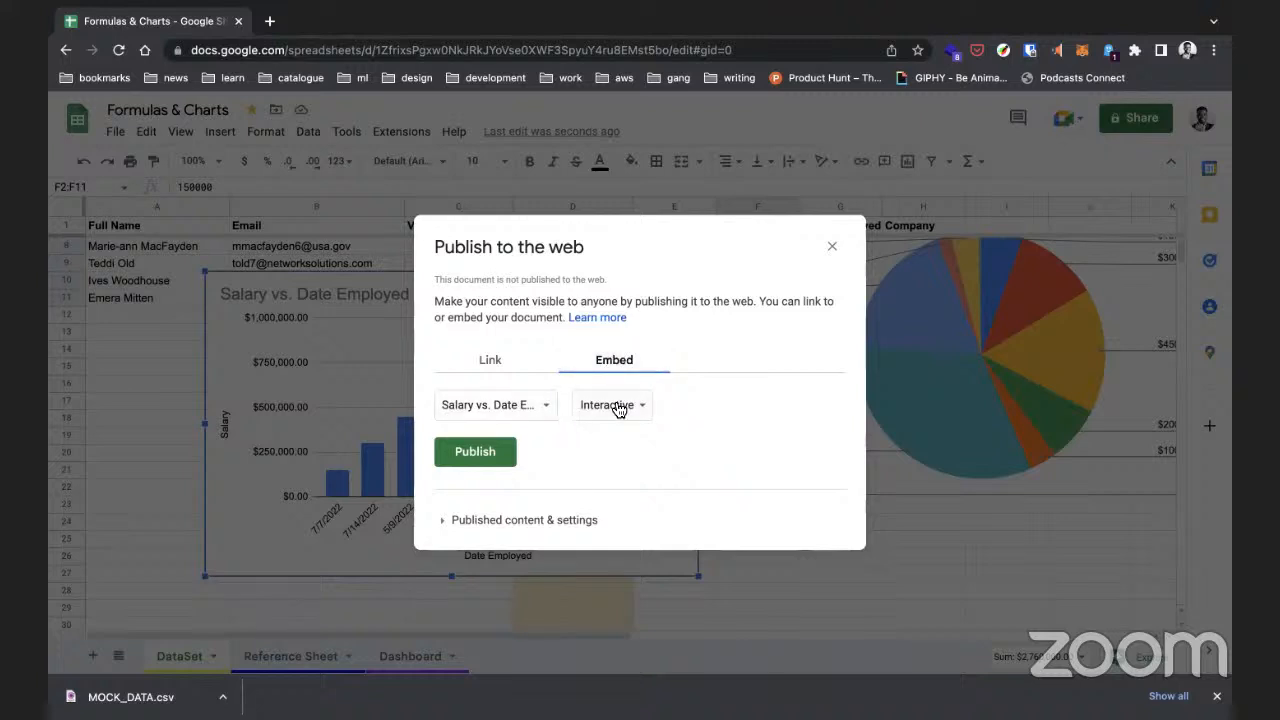
{"action": "left_click", "coordinate": [494, 463]}
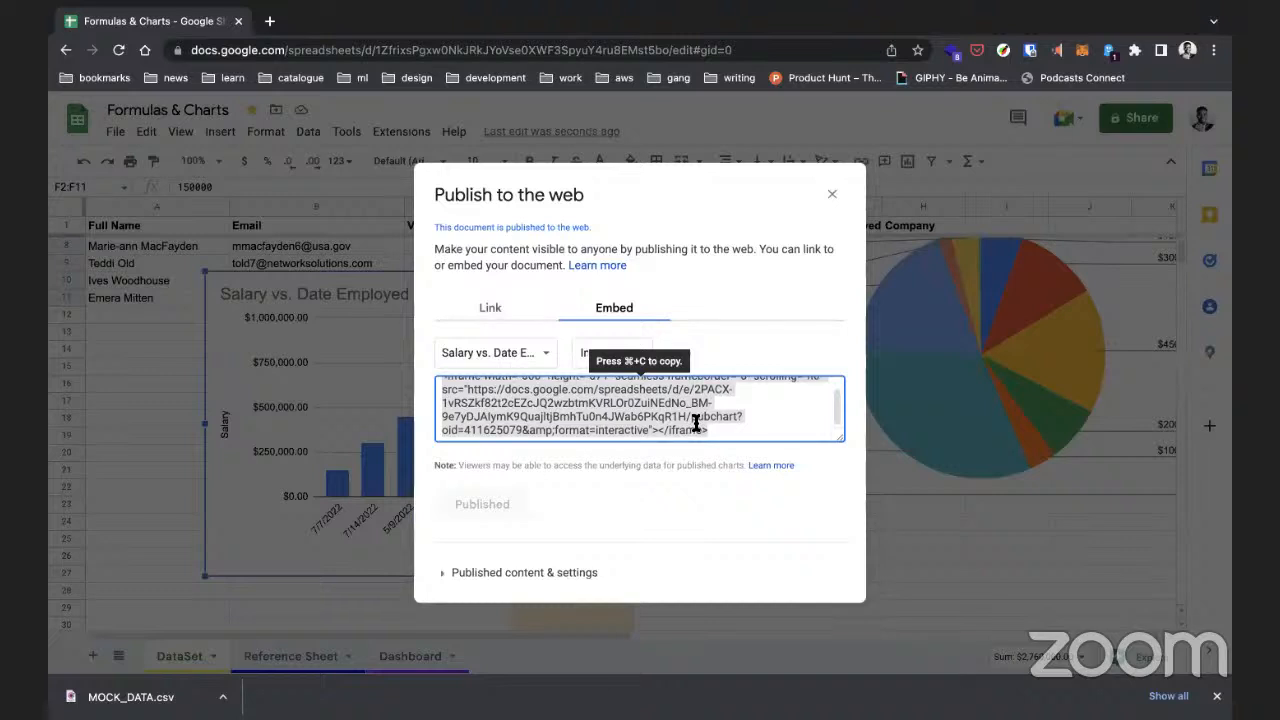
{"action": "scroll", "coordinate": [694, 414], "scroll_direction": "up", "scroll_amount": 1}
{"action": "left_click", "coordinate": [478, 402]}
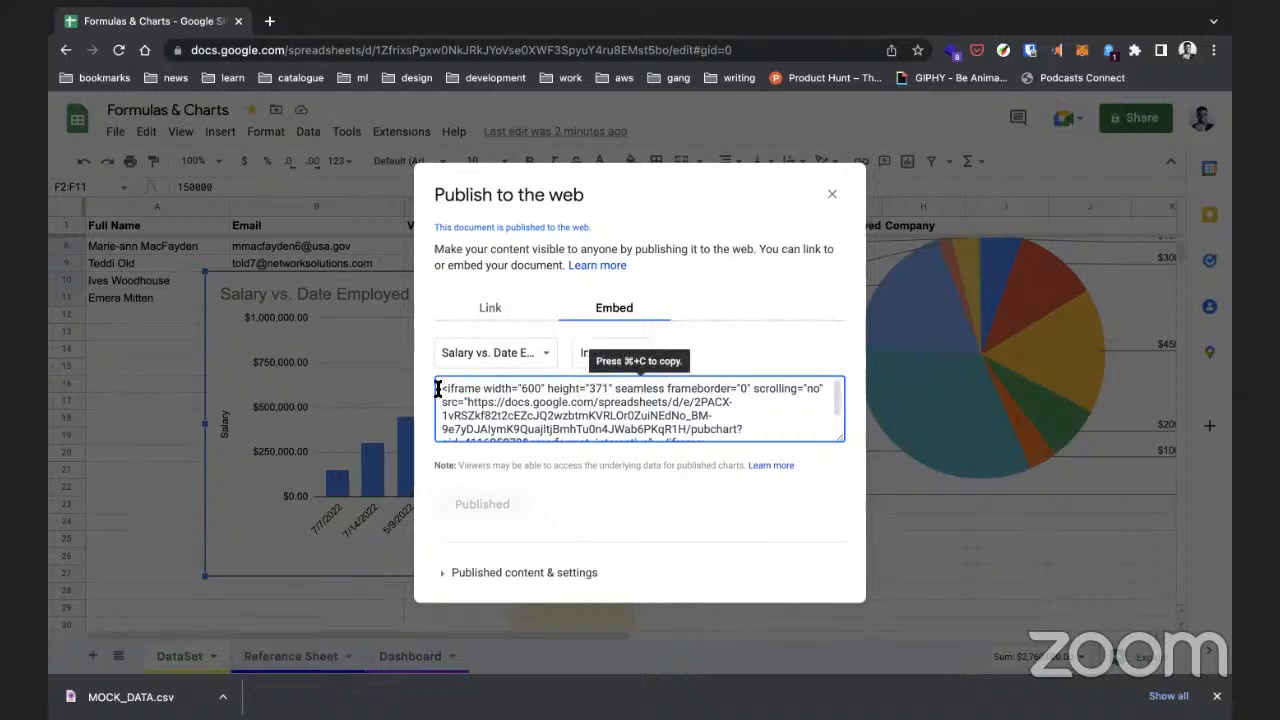
{"action": "left_click", "coordinate": [833, 196]}
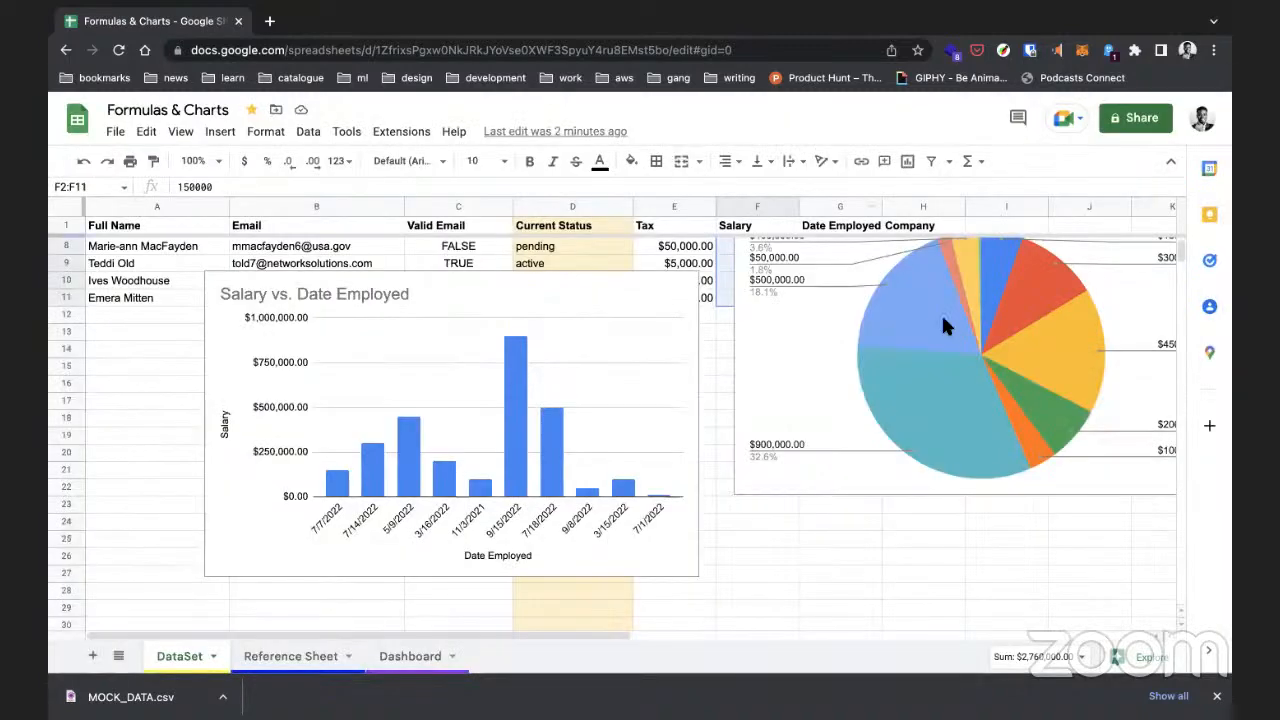
Step: Move the Salary vs. Date Employed column chart to its own sheet
{"action": "left_click", "coordinate": [947, 330]}
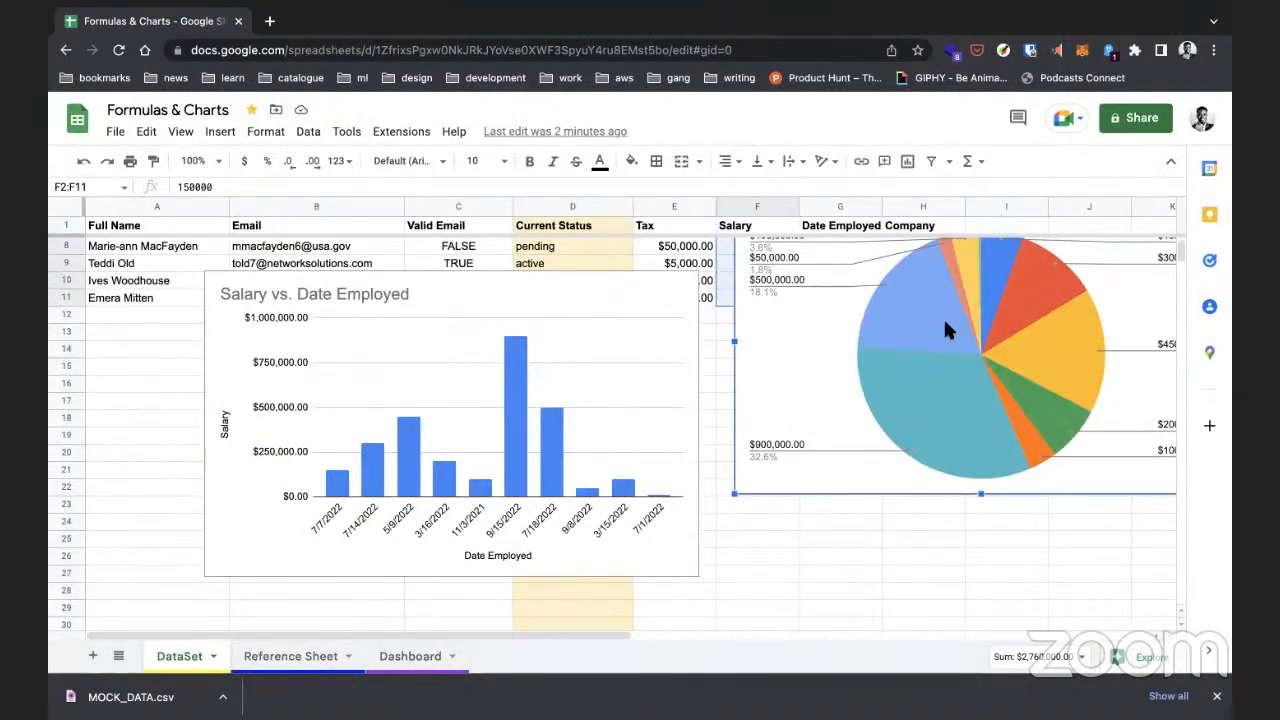
{"action": "left_click", "coordinate": [653, 298]}
{"action": "left_click", "coordinate": [686, 287]}
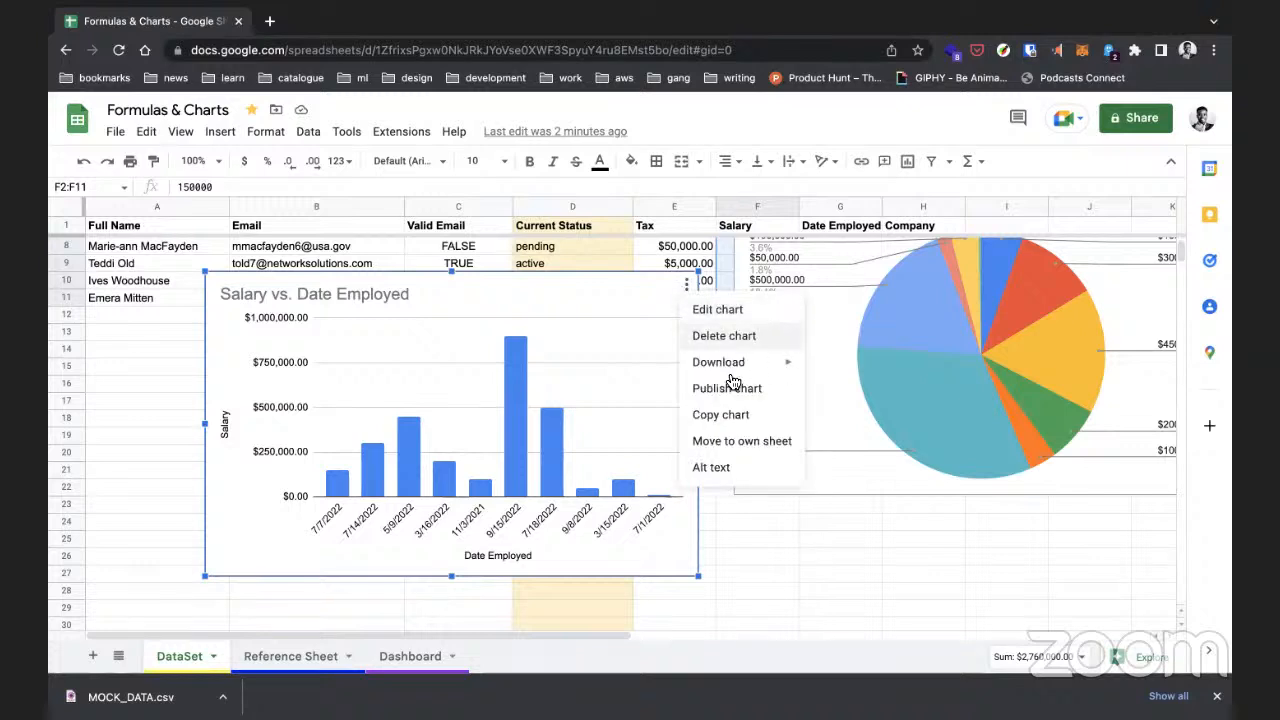
{"action": "left_click", "coordinate": [737, 449]}
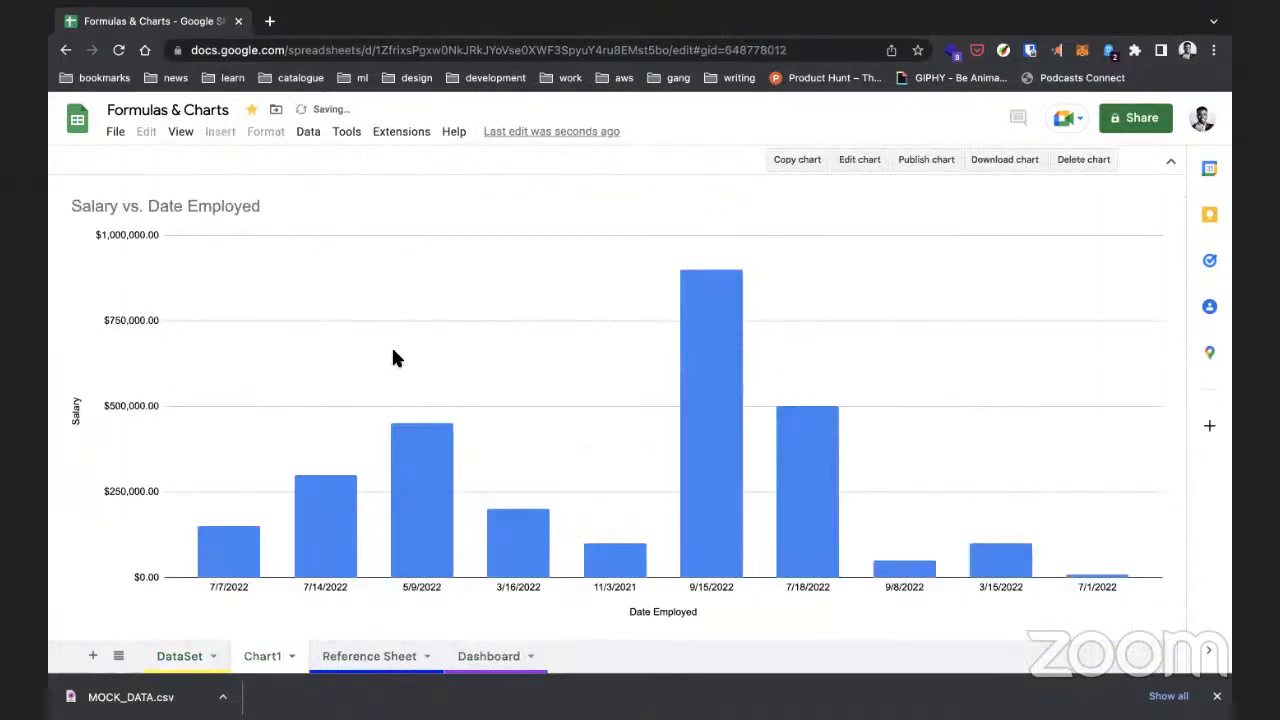
Step: Rename the column chart's new sheet as ColumnChart
{"action": "left_click", "coordinate": [421, 663]}
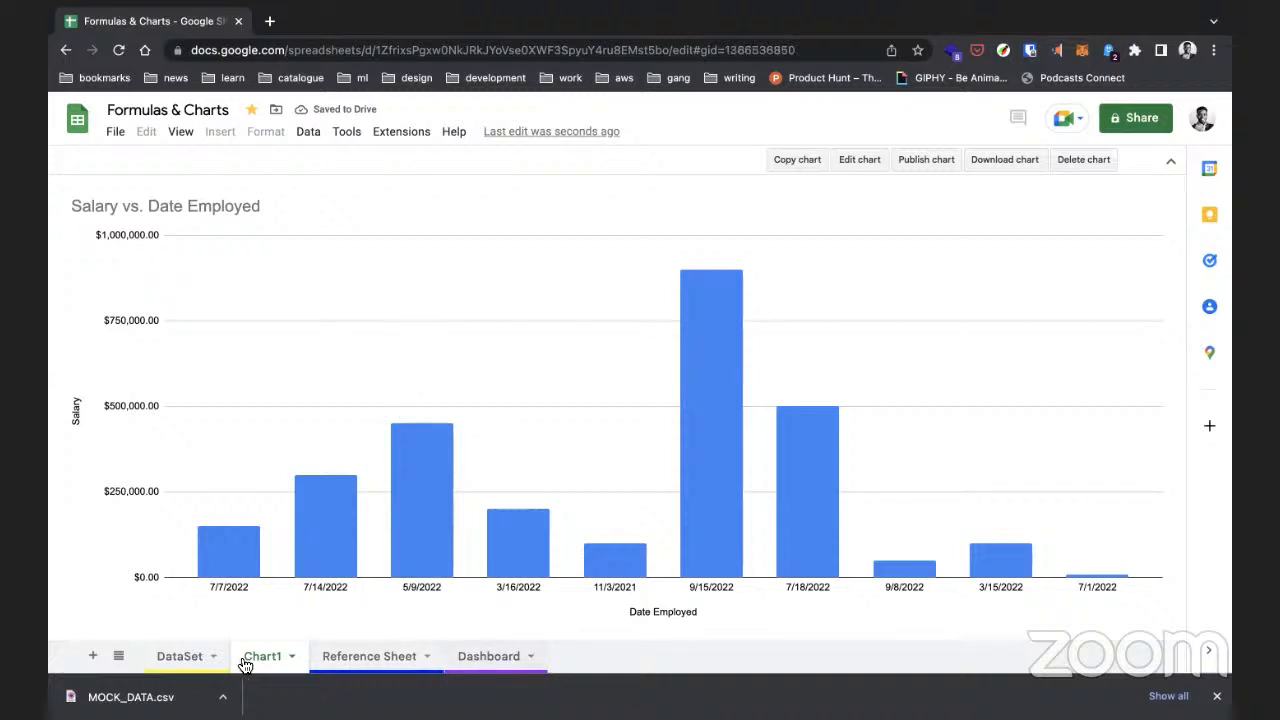
{"action": "left_click", "coordinate": [256, 660]}
{"action": "double_click", "coordinate": [256, 660]}
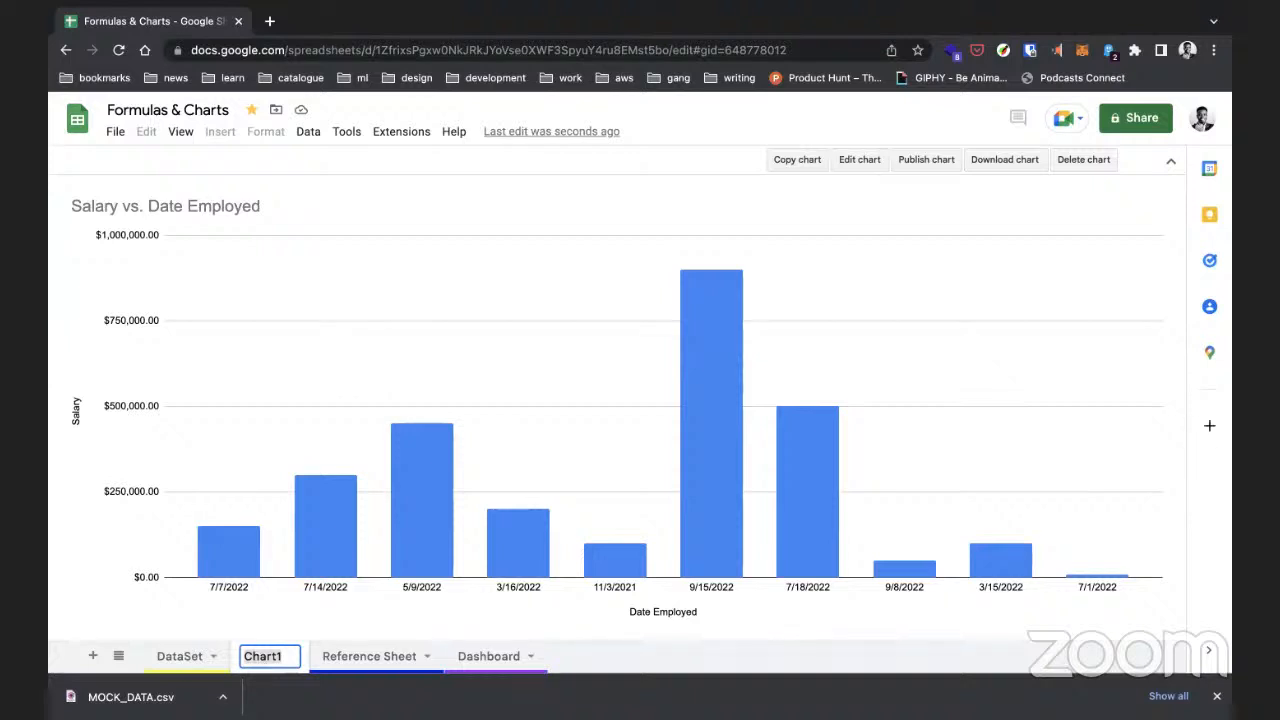
{"action": "type", "text": "Column Chat"}
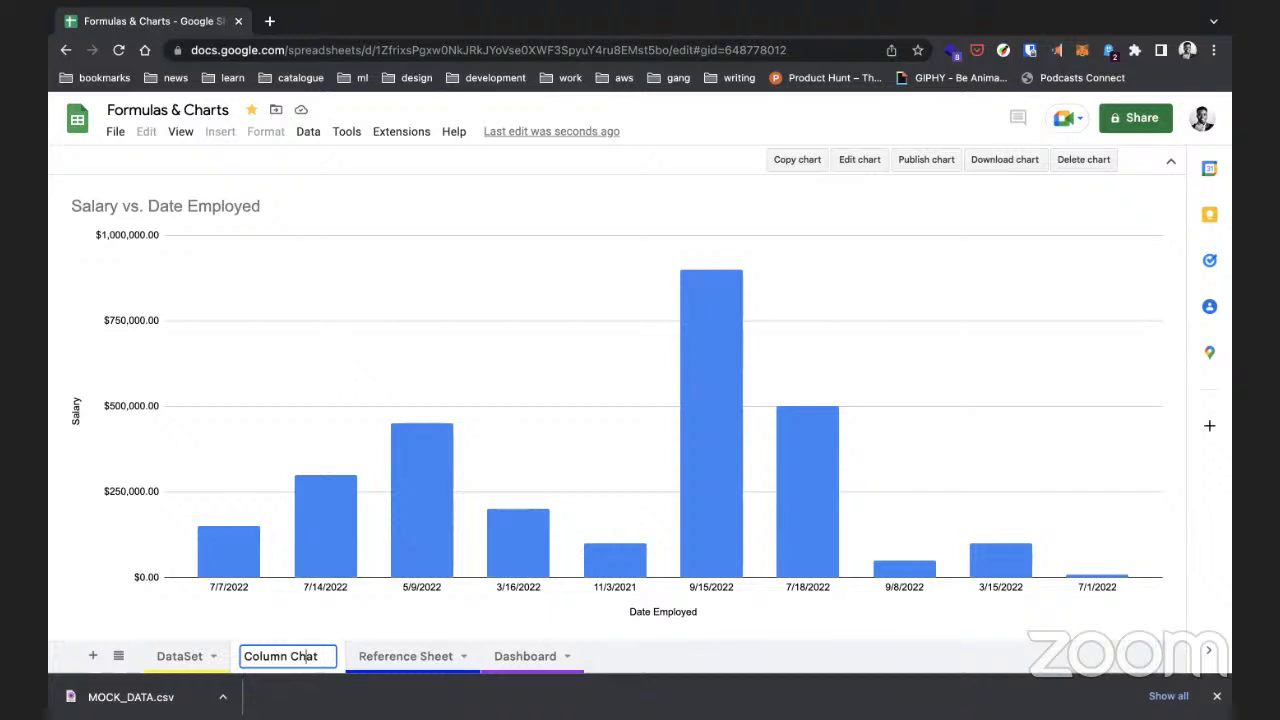
{"action": "type", "text": "r"}
{"action": "key", "text": "BackSpace"}
{"action": "key", "text": "Right"}
{"action": "type", "text": "r"}
{"action": "key", "text": "Left"}
{"action": "key", "text": "Left"}
{"action": "key", "text": "Left"}
{"action": "key", "text": "Left"}
{"action": "key", "text": "BackSpace"}
{"action": "key", "text": "Return"}
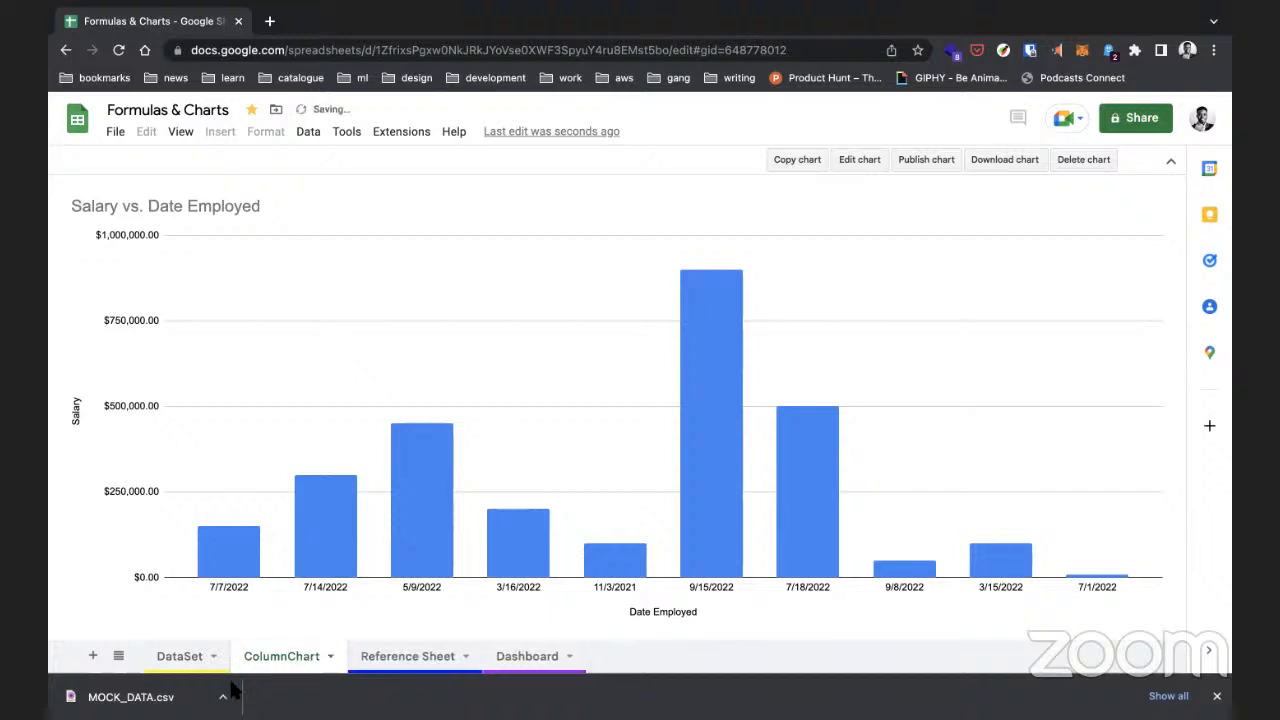
Step: Return to the DataSet sheet and move the Salary pie chart into the free area below the table, centered in view
{"action": "left_click", "coordinate": [186, 657]}
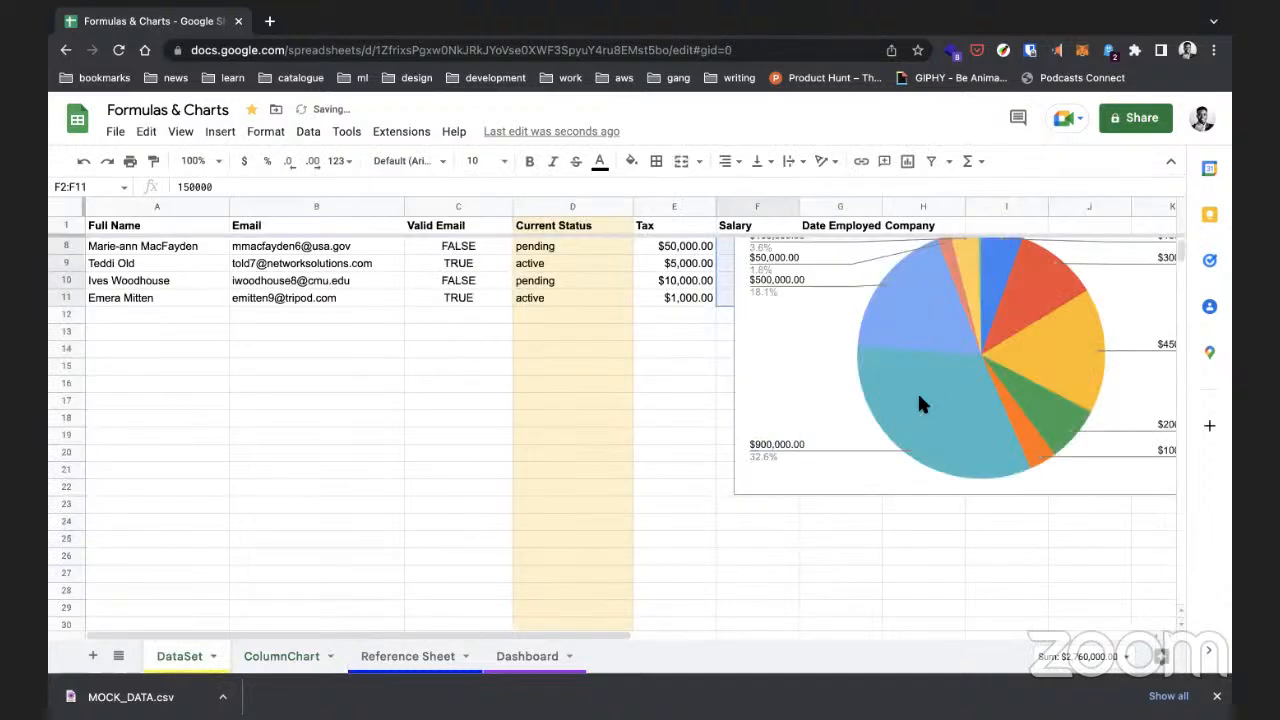
{"action": "left_click_drag", "start_coordinate": [920, 400], "coordinate": [561, 484]}
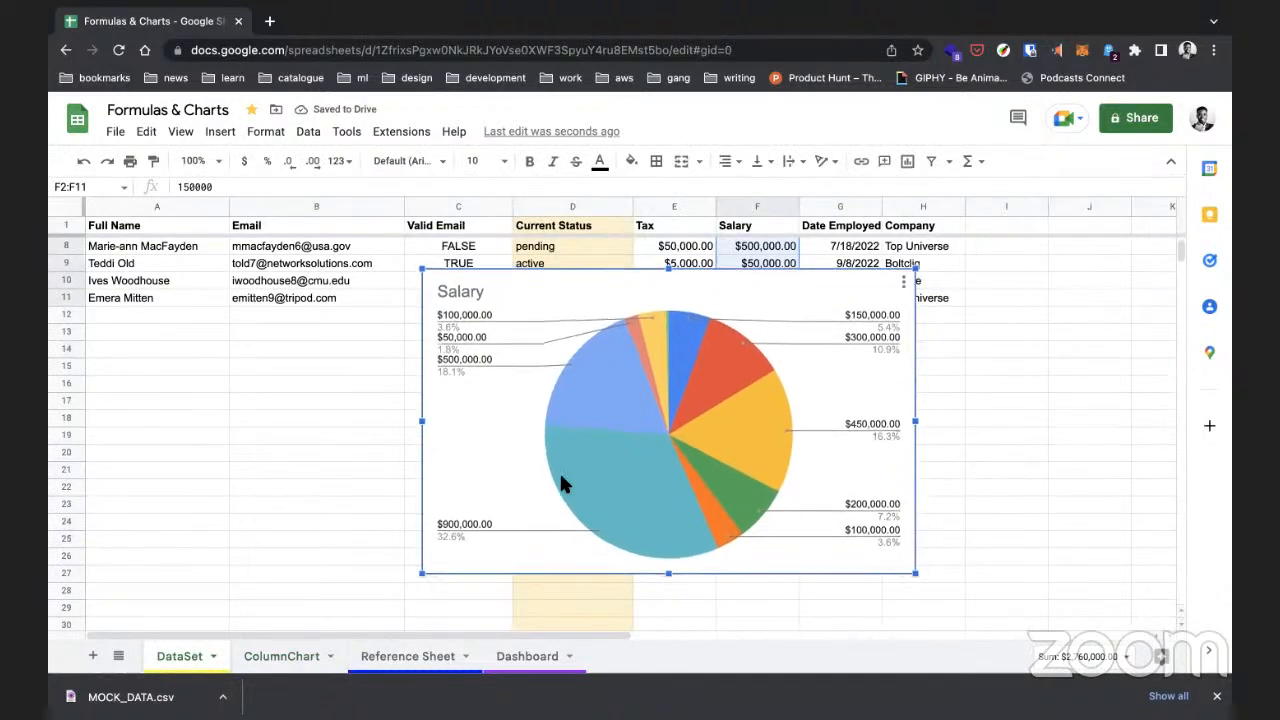
Step: Copy the Salary pie chart from DataSet to the Dashboard sheet and place it over columns A to F from row 6
{"action": "left_click", "coordinate": [552, 482]}
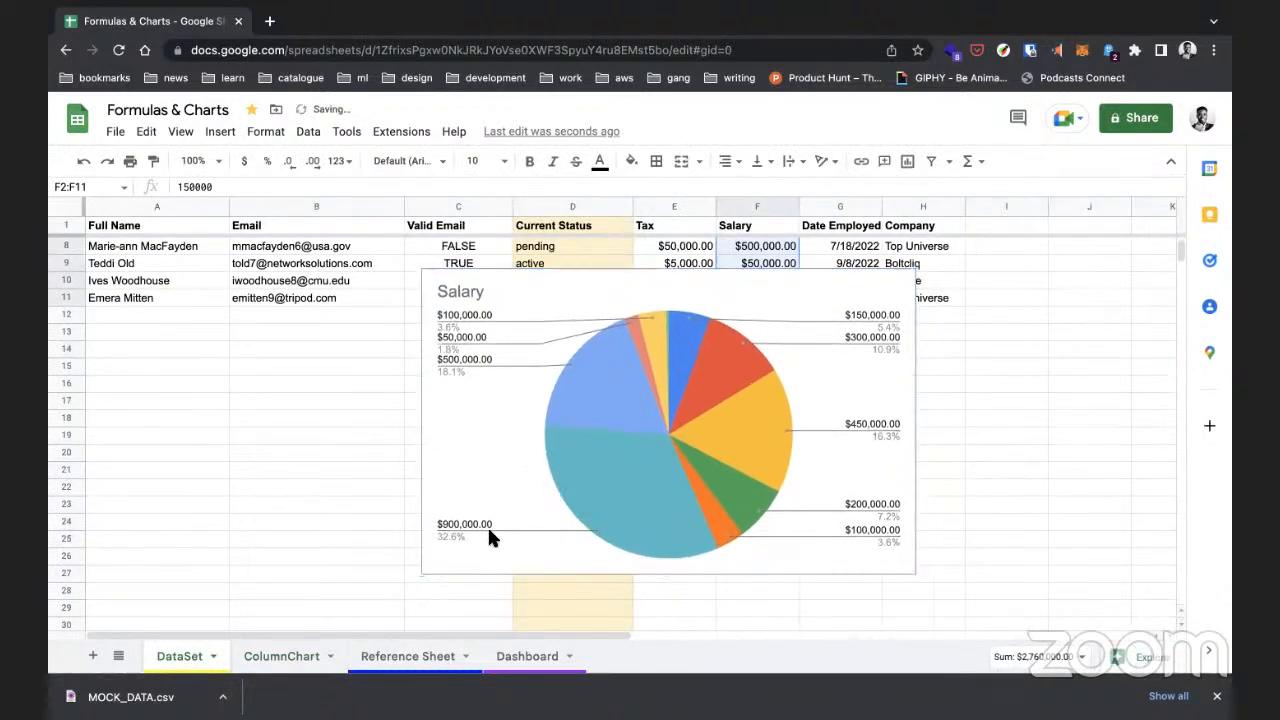
{"action": "left_click", "coordinate": [550, 499]}
{"action": "left_click", "coordinate": [550, 499]}
{"action": "left_click", "coordinate": [552, 508]}
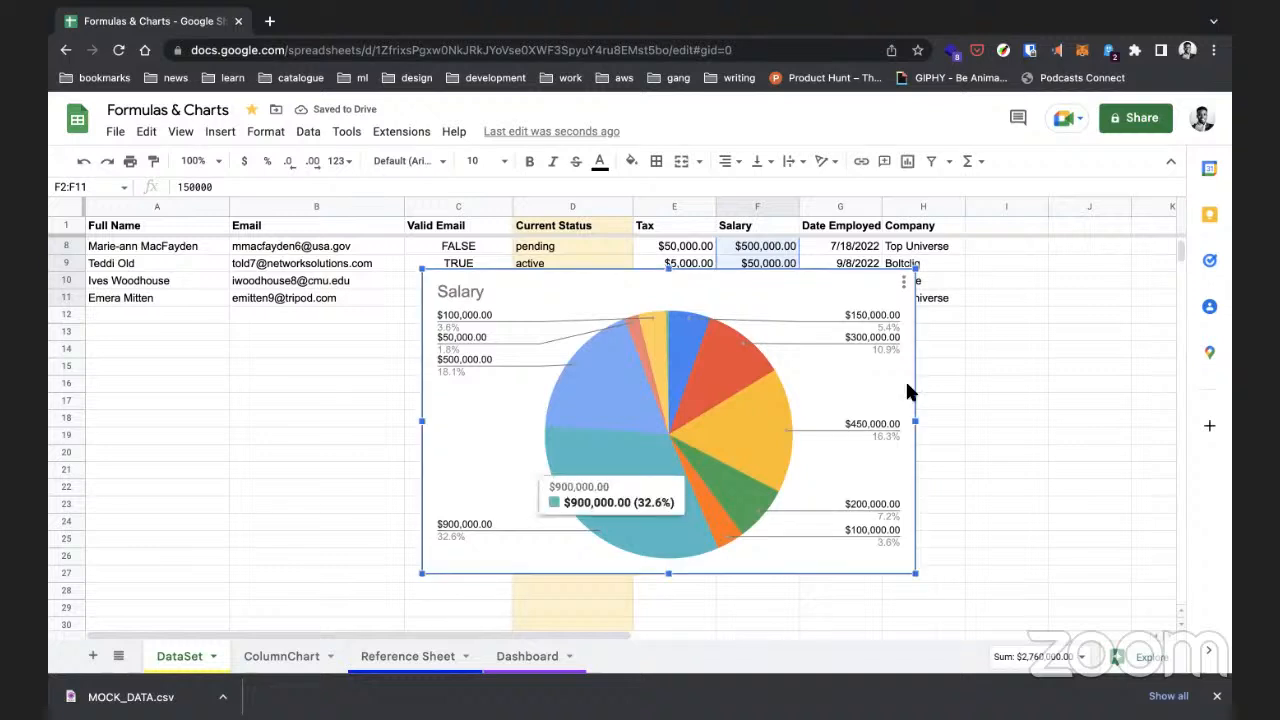
{"action": "left_click", "coordinate": [904, 283]}
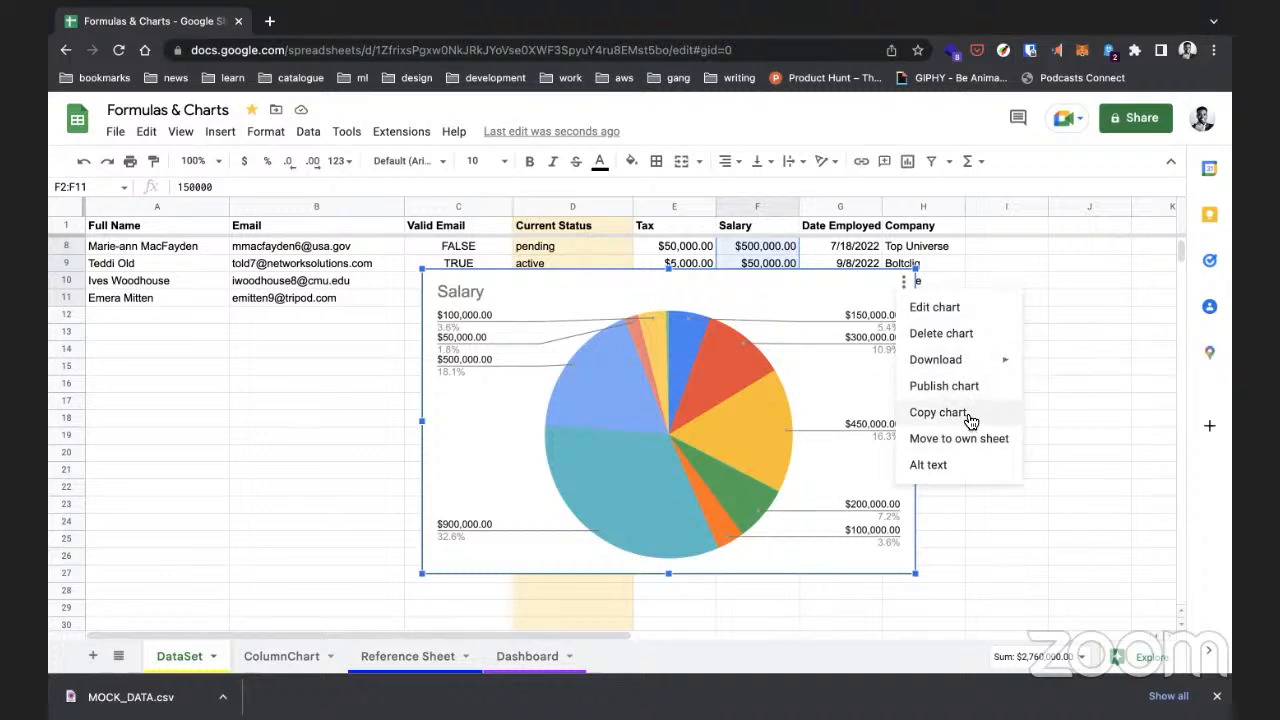
{"action": "left_click", "coordinate": [527, 656]}
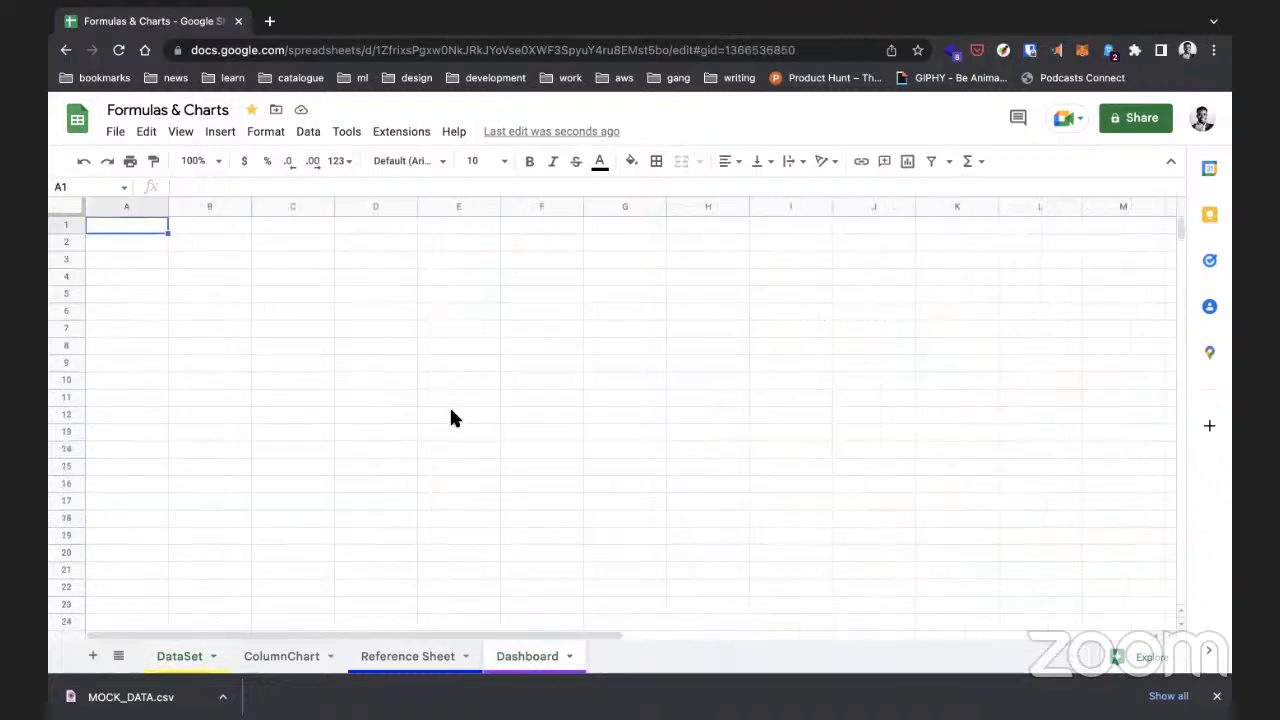
{"action": "left_click", "coordinate": [449, 415]}
{"action": "key", "text": "ctrl+v"}
{"action": "left_click_drag", "start_coordinate": [557, 414], "coordinate": [206, 300]}
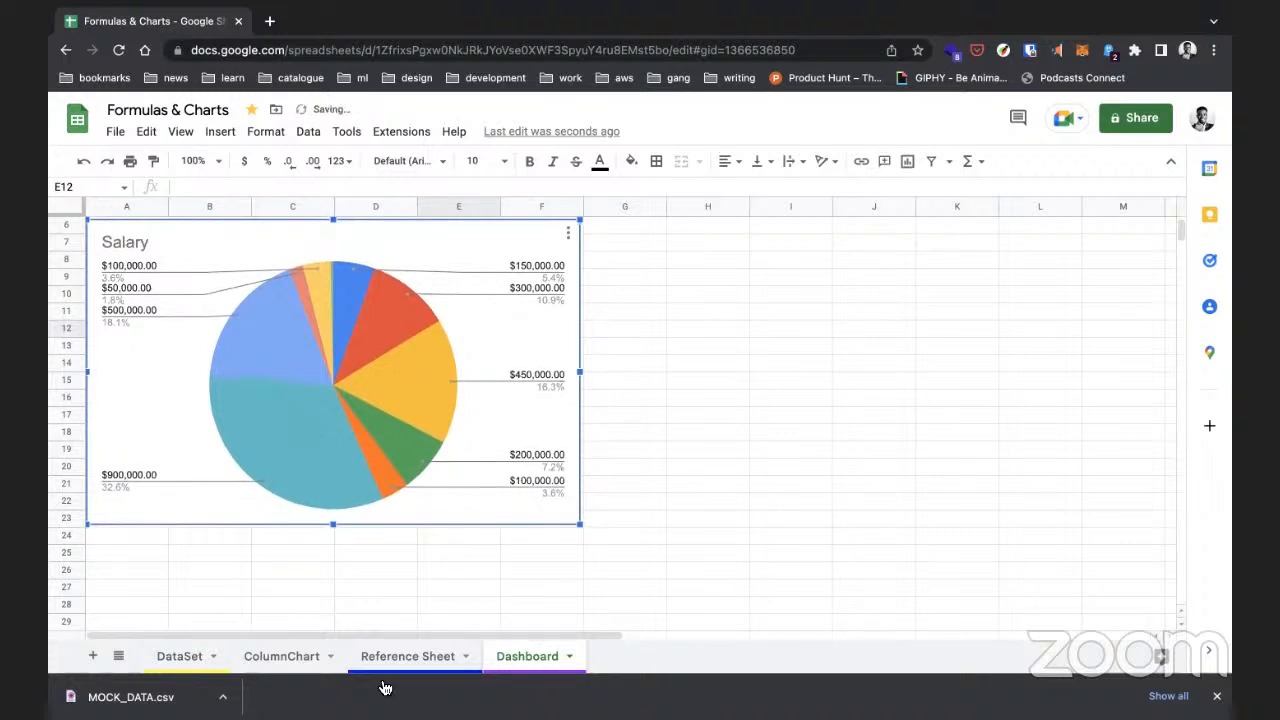
Step: Copy the Salary vs. Date Employed chart from the ColumnChart sheet and paste it at cell H10 of the Dashboard sheet
{"action": "left_click", "coordinate": [436, 660]}
{"action": "left_click", "coordinate": [304, 661]}
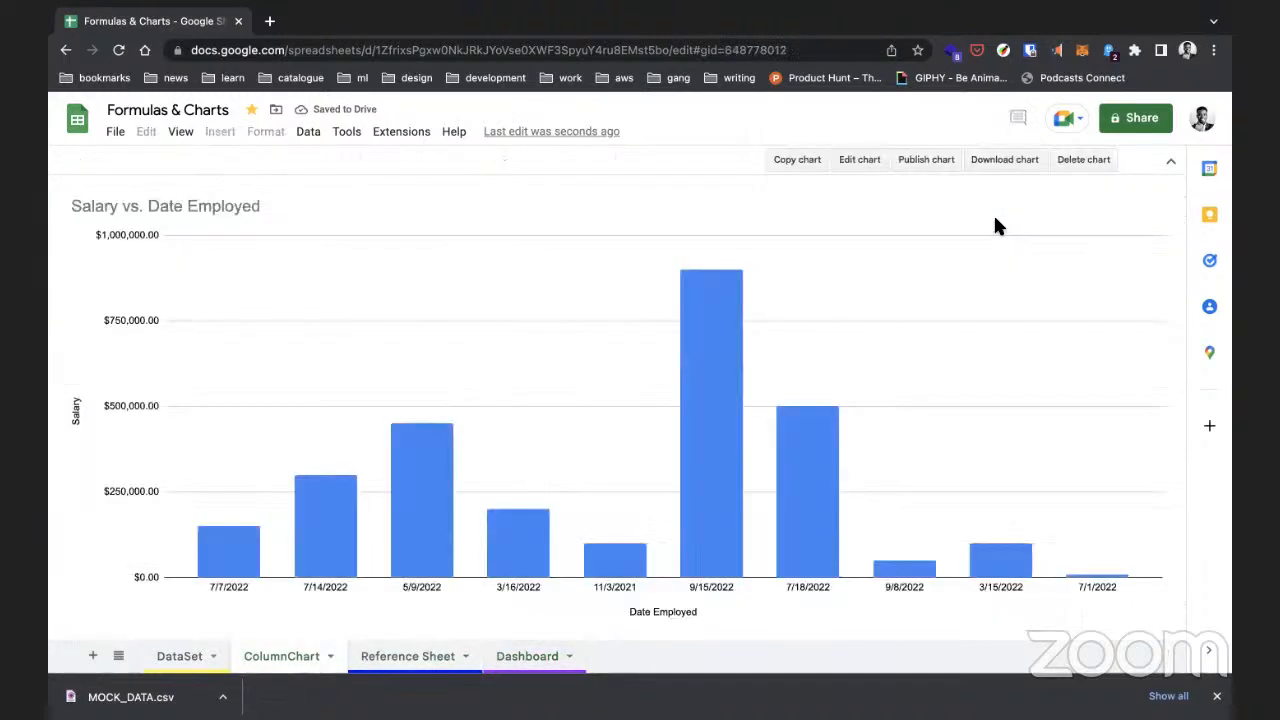
{"action": "left_click", "coordinate": [1172, 158]}
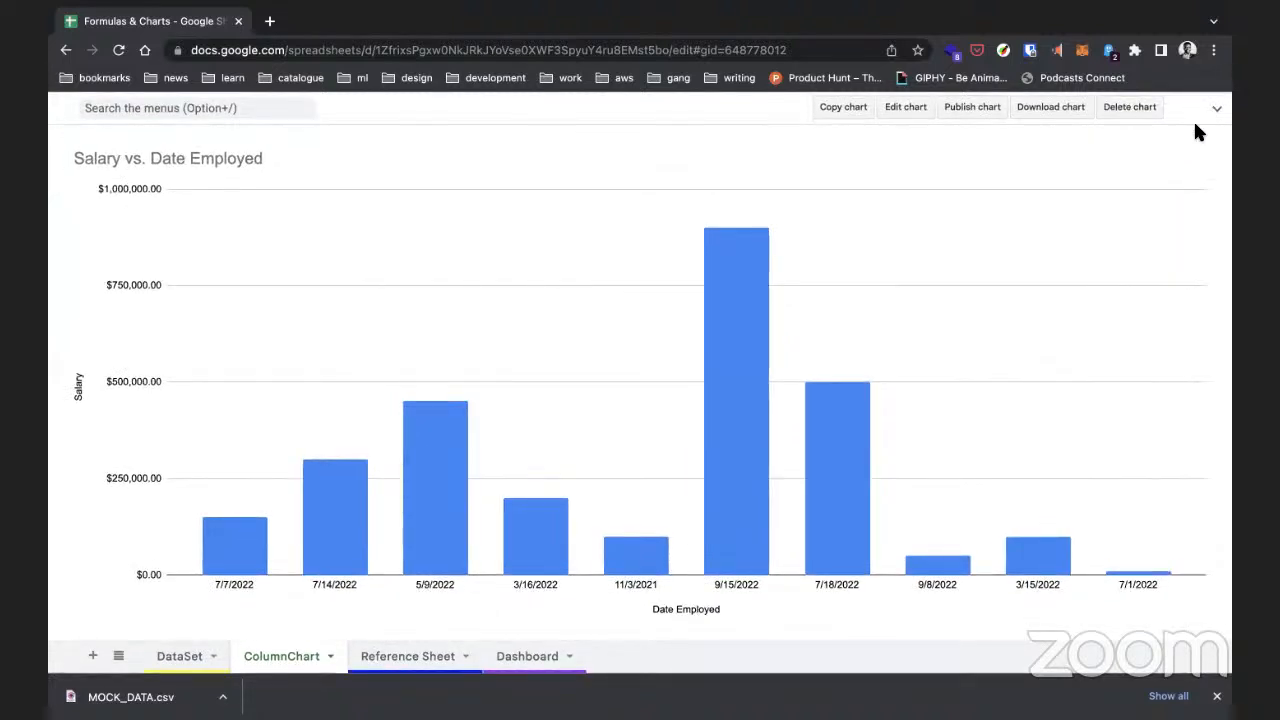
{"action": "left_click", "coordinate": [1216, 111]}
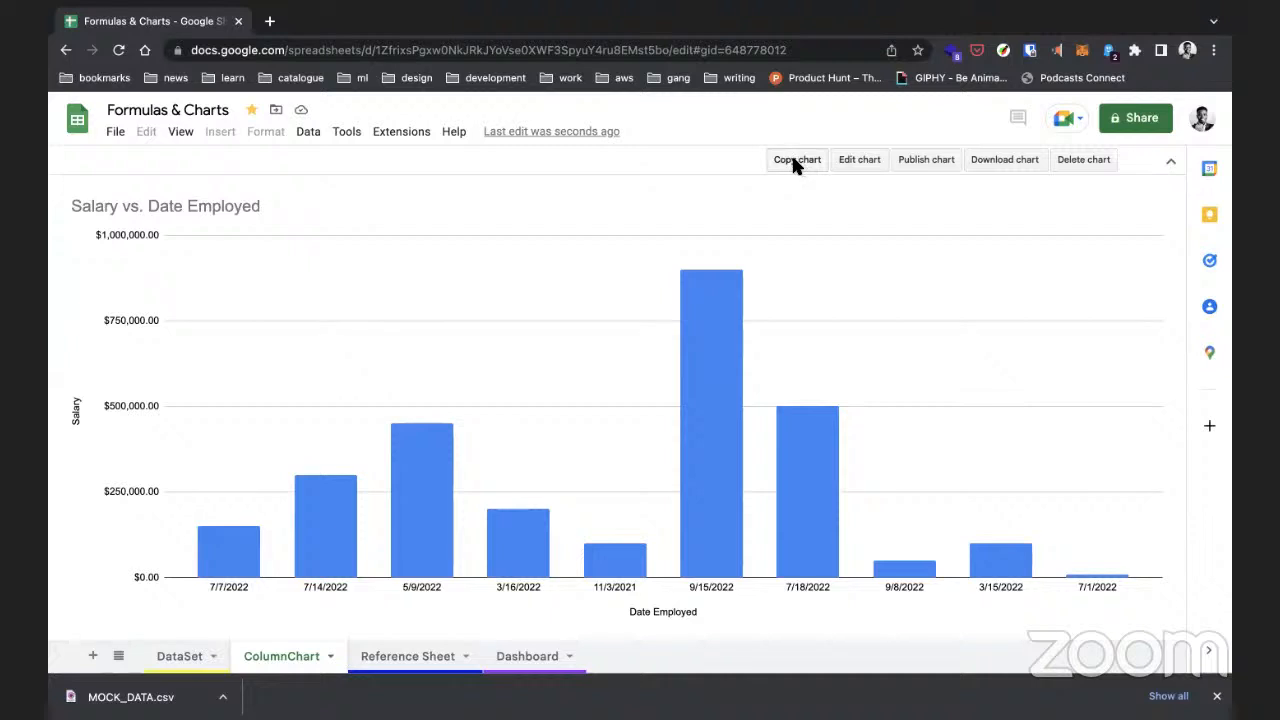
{"action": "left_click", "coordinate": [527, 656]}
{"action": "left_click", "coordinate": [673, 293]}
{"action": "key", "text": "ctrl+v"}
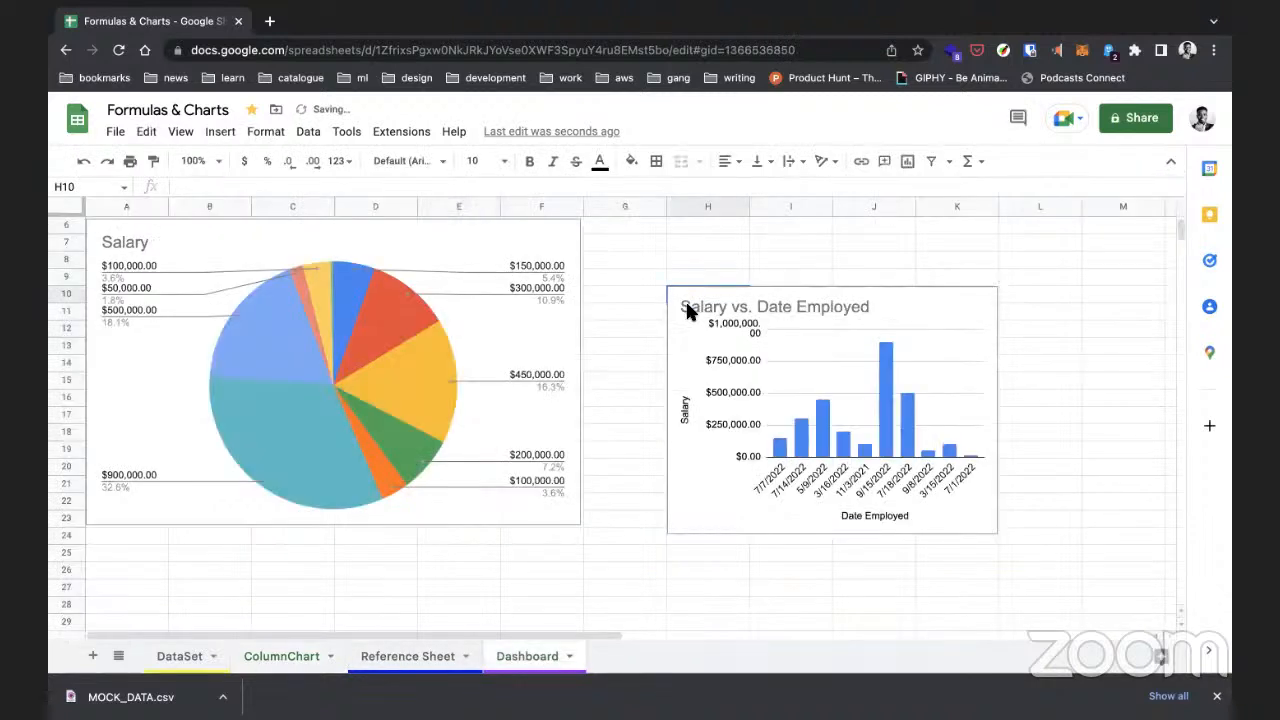
Step: Move the column chart directly beside the pie chart and resize it to the pie chart's height, ending near column L's far edge
{"action": "left_click", "coordinate": [799, 330]}
{"action": "left_click_drag", "start_coordinate": [799, 330], "coordinate": [716, 260]}
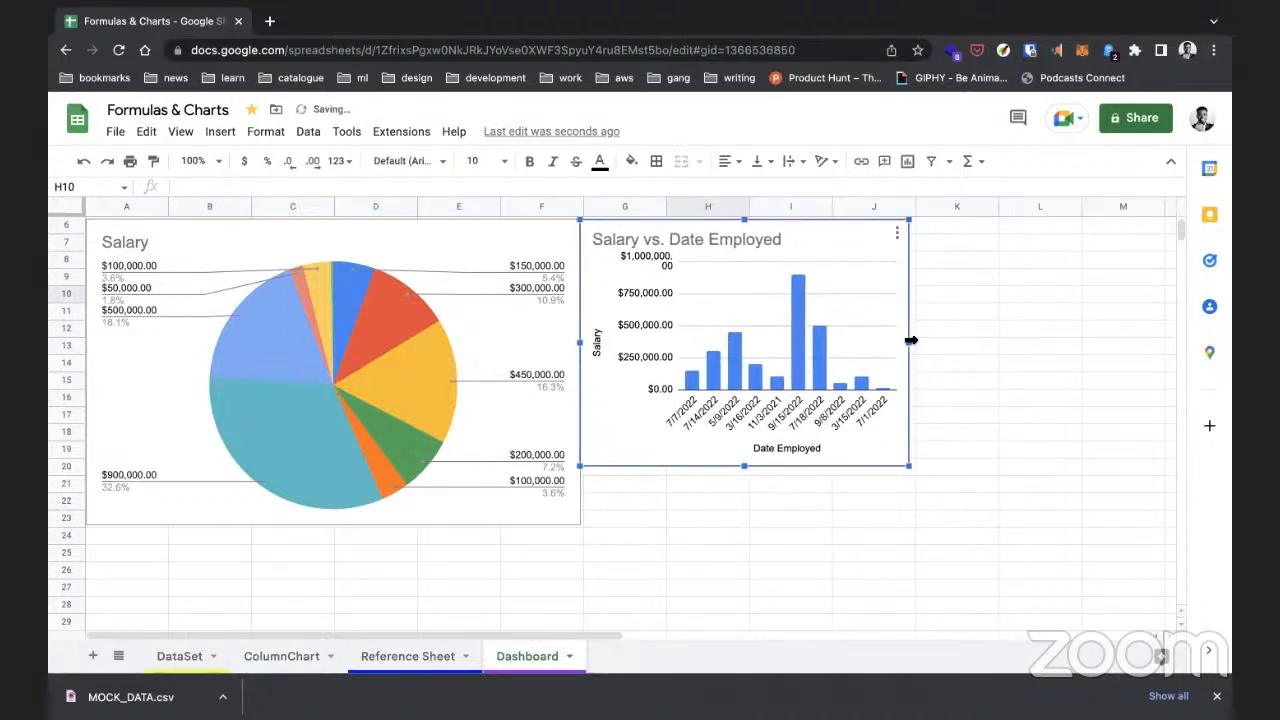
{"action": "left_click_drag", "start_coordinate": [979, 340], "coordinate": [1080, 343]}
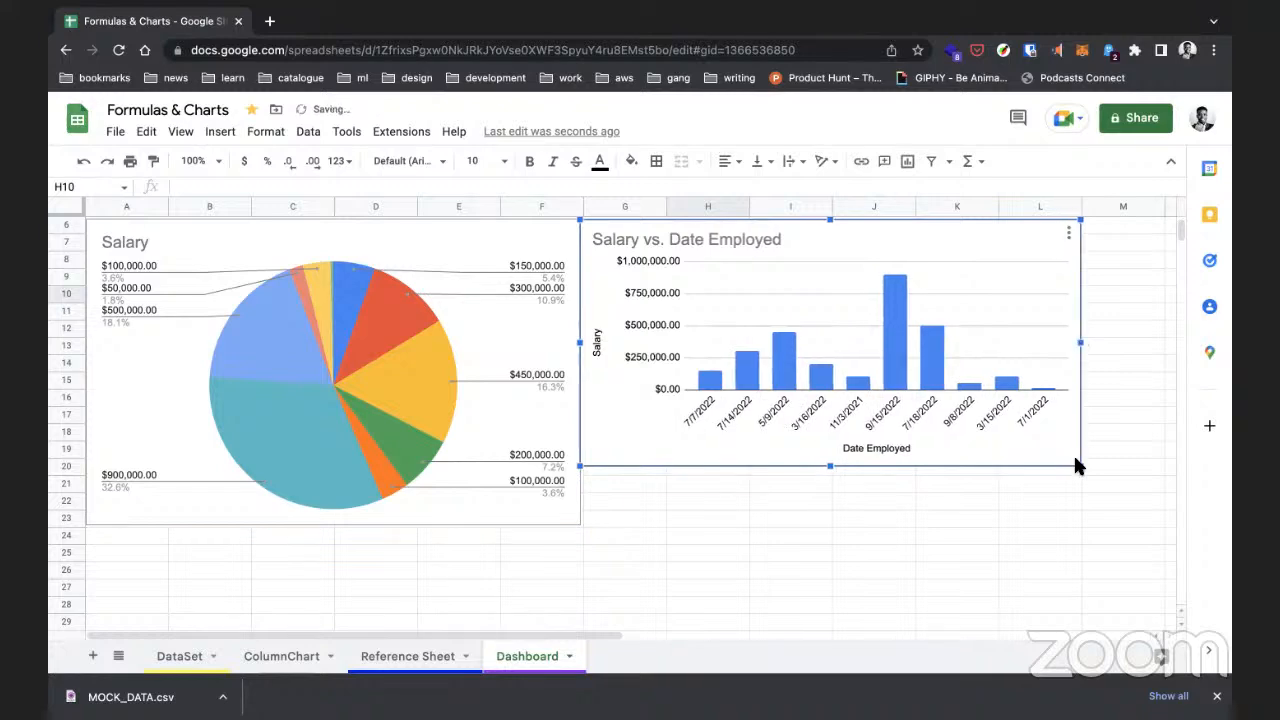
{"action": "left_click_drag", "start_coordinate": [1079, 465], "coordinate": [1094, 522]}
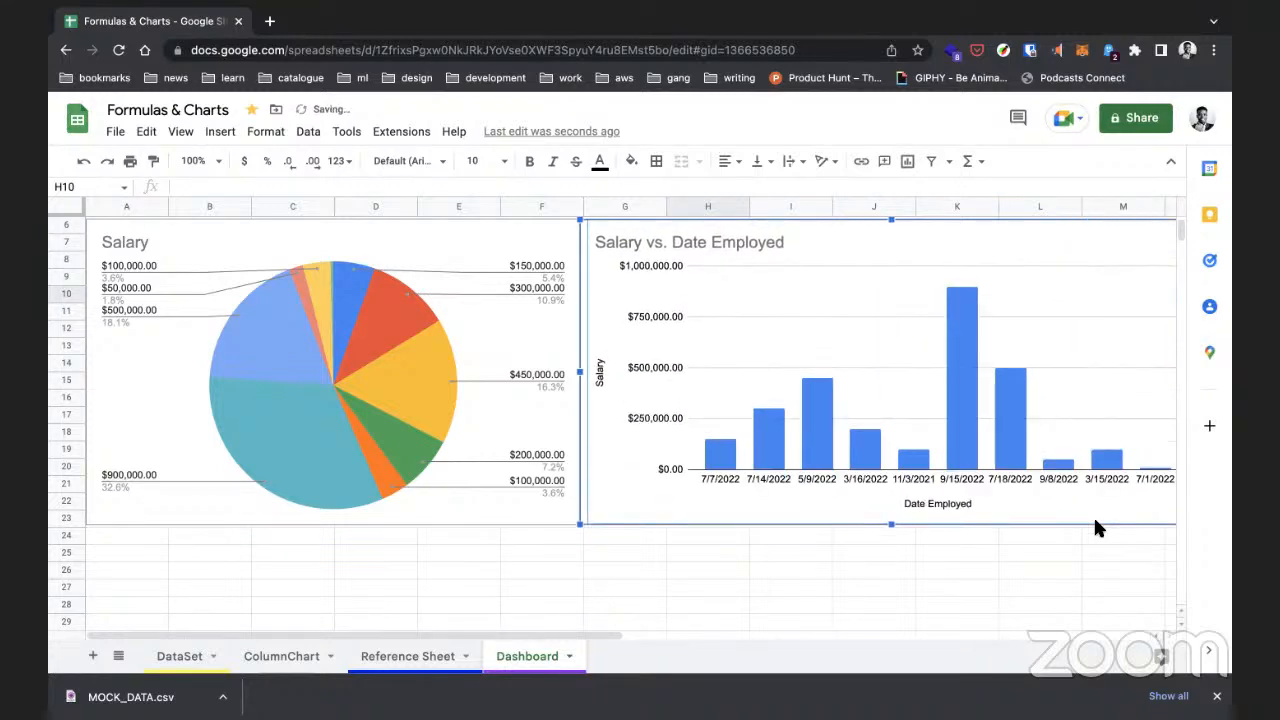
{"action": "scroll", "coordinate": [827, 405], "scroll_direction": "right", "scroll_amount": 5}
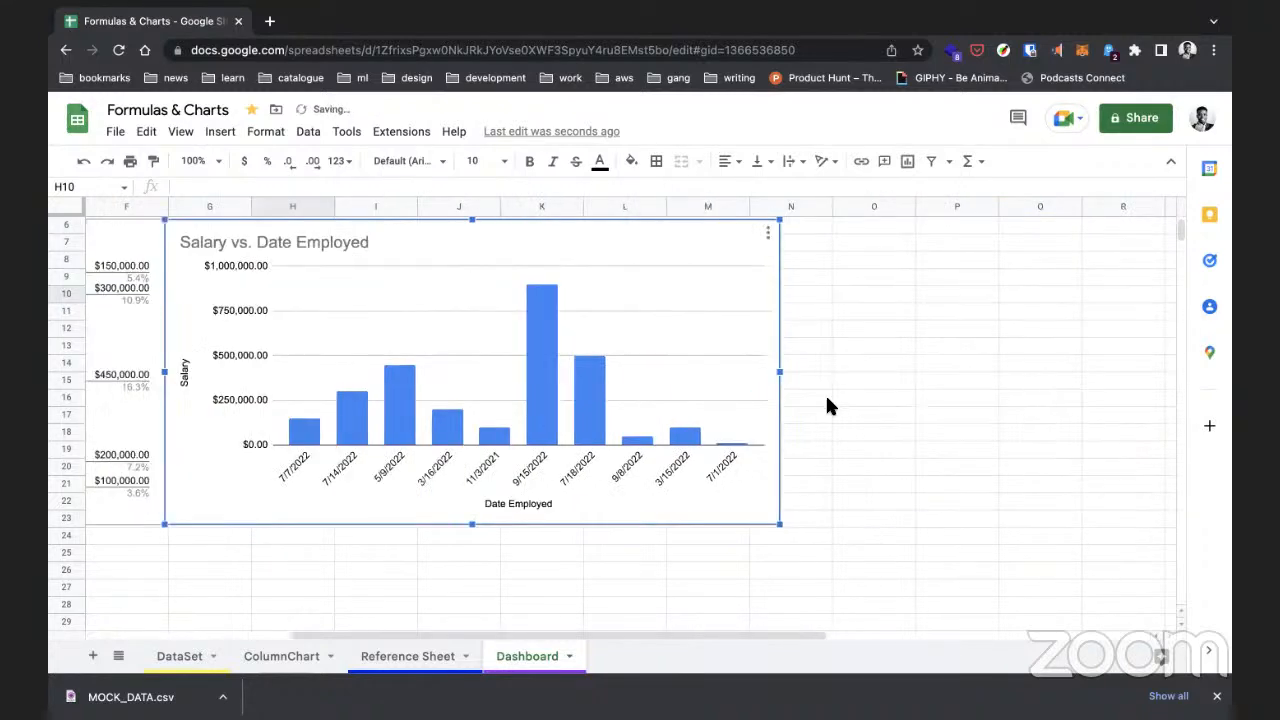
{"action": "left_click_drag", "start_coordinate": [779, 372], "coordinate": [703, 371]}
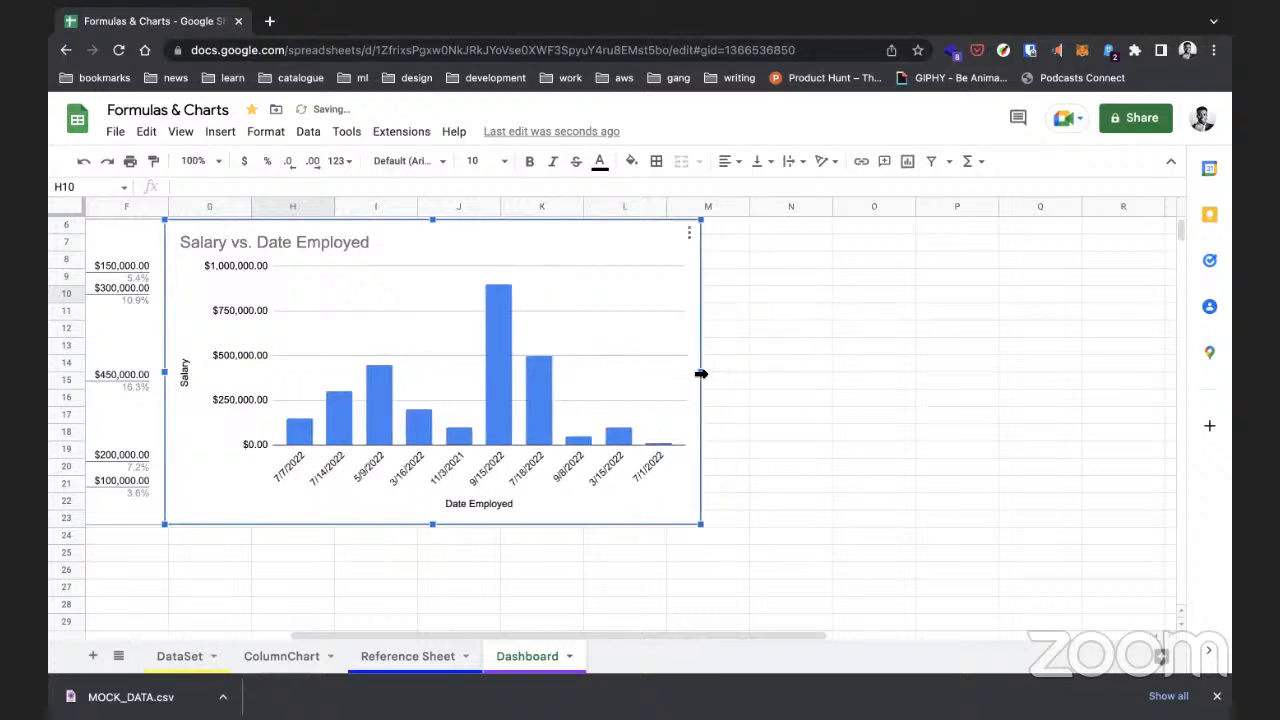
{"action": "scroll", "coordinate": [697, 376], "scroll_direction": "left", "scroll_amount": 5}
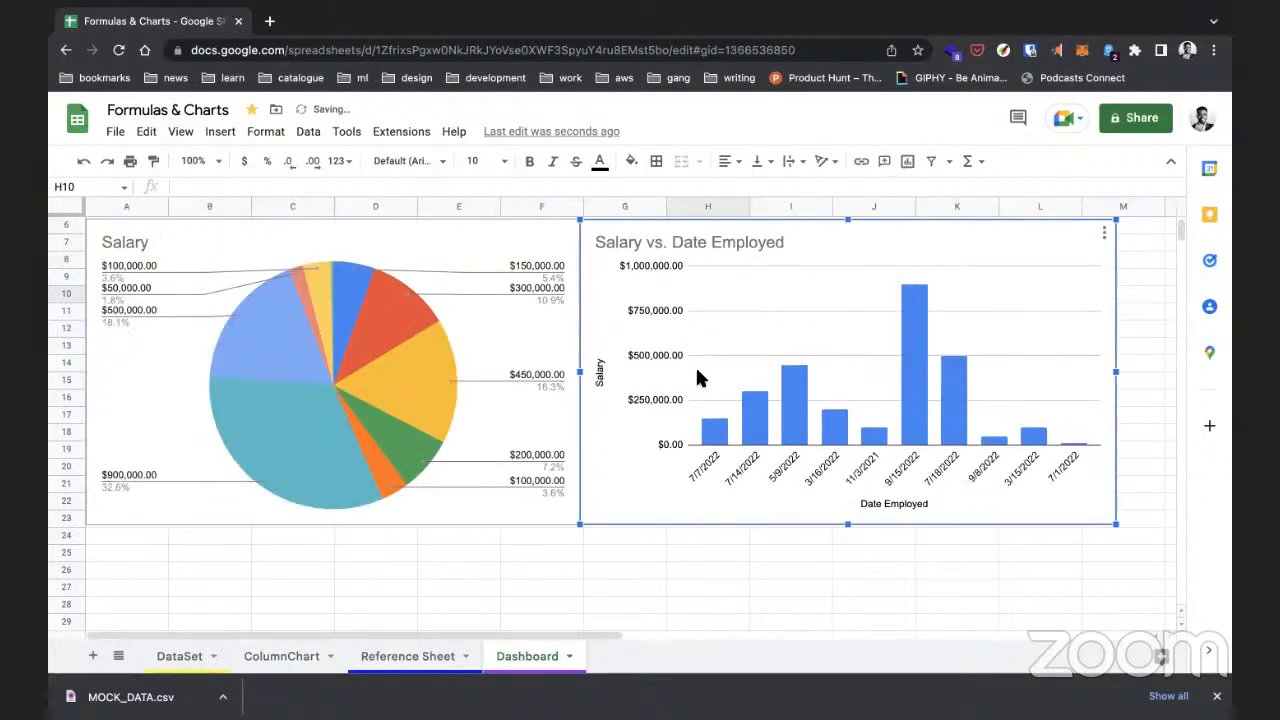
{"action": "key", "text": "ctrl+minus"}
{"action": "key", "text": "ctrl+plus"}
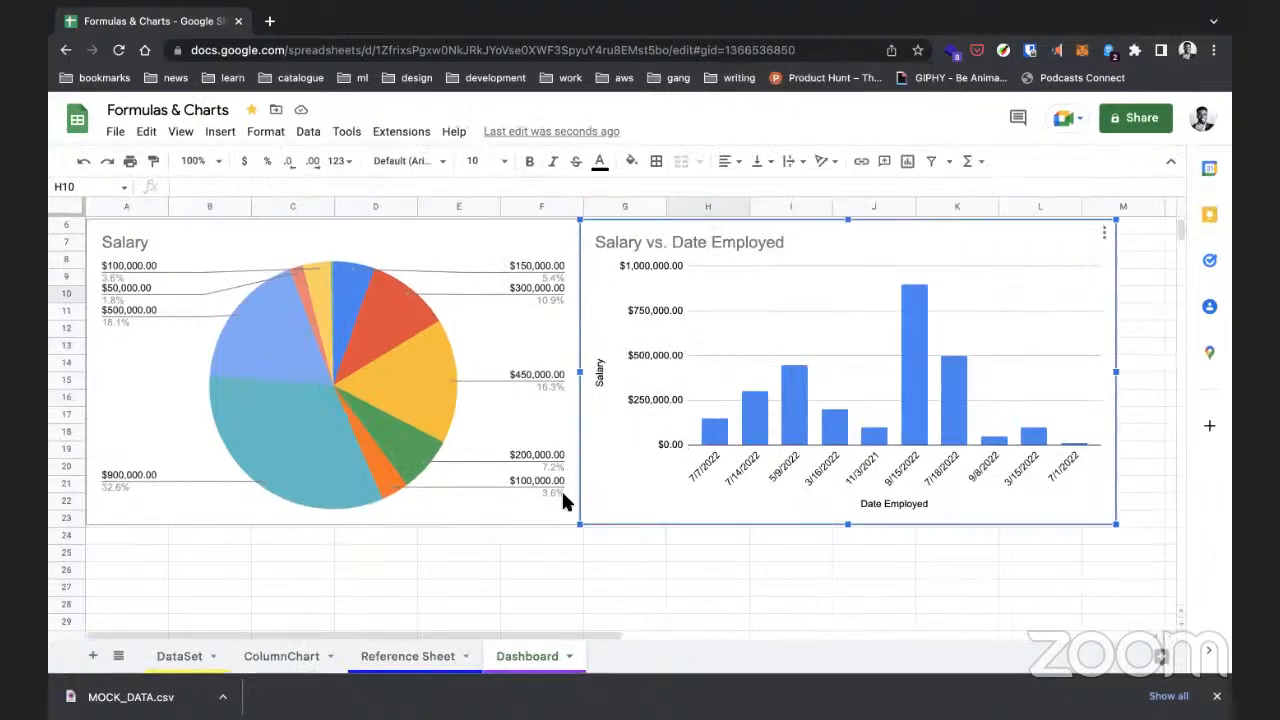
Step: Rename the Dashboard sheet as ChartBoard
{"action": "double_click", "coordinate": [505, 660]}
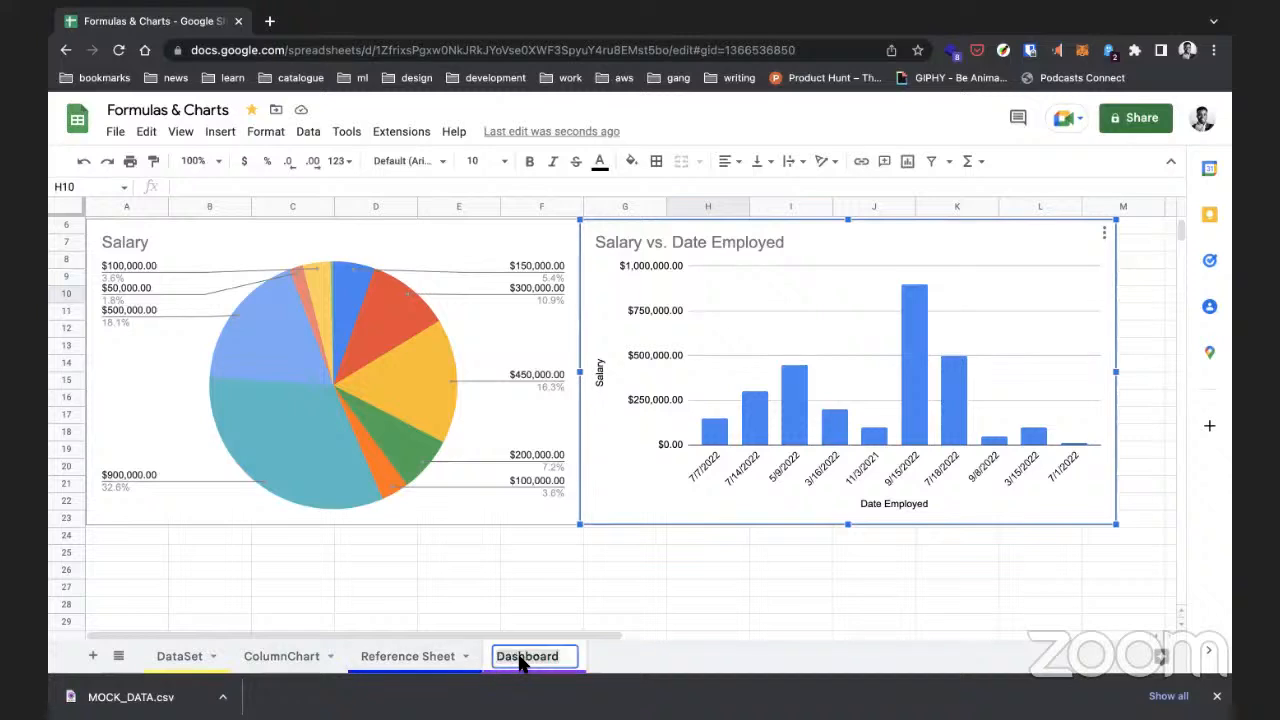
{"action": "type", "text": "ChartBoard"}
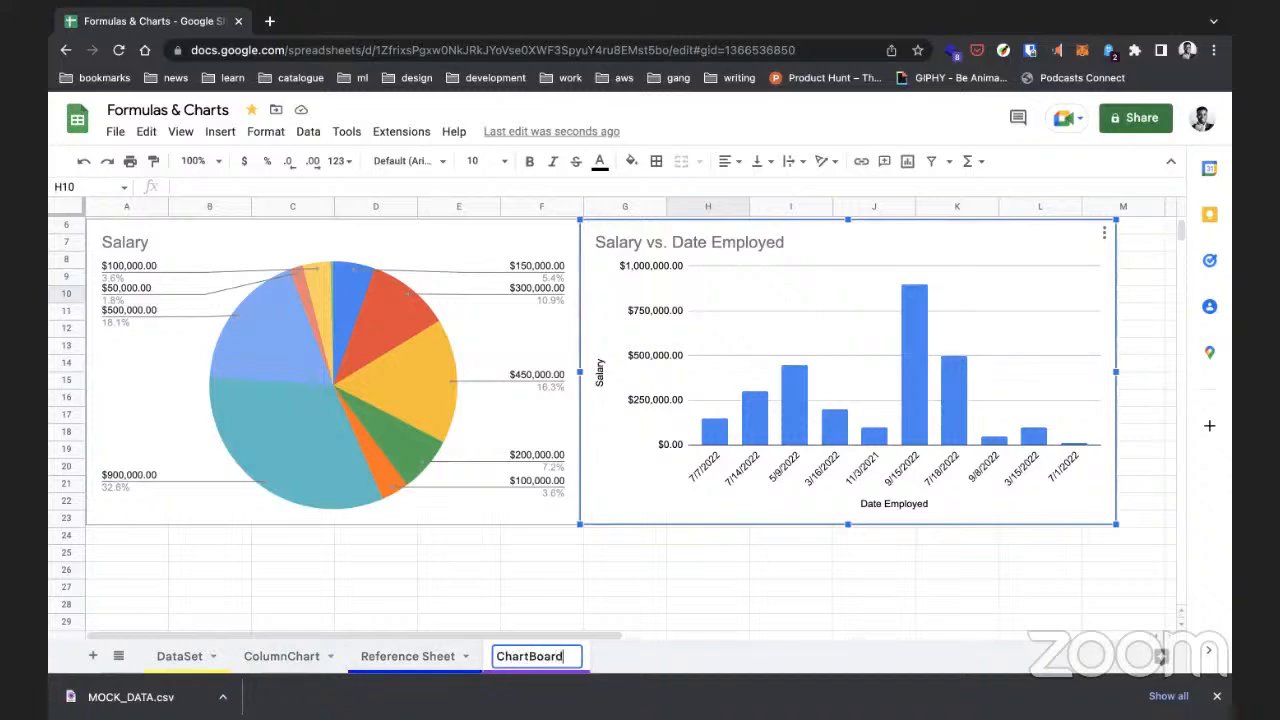
{"action": "key", "text": "Return"}
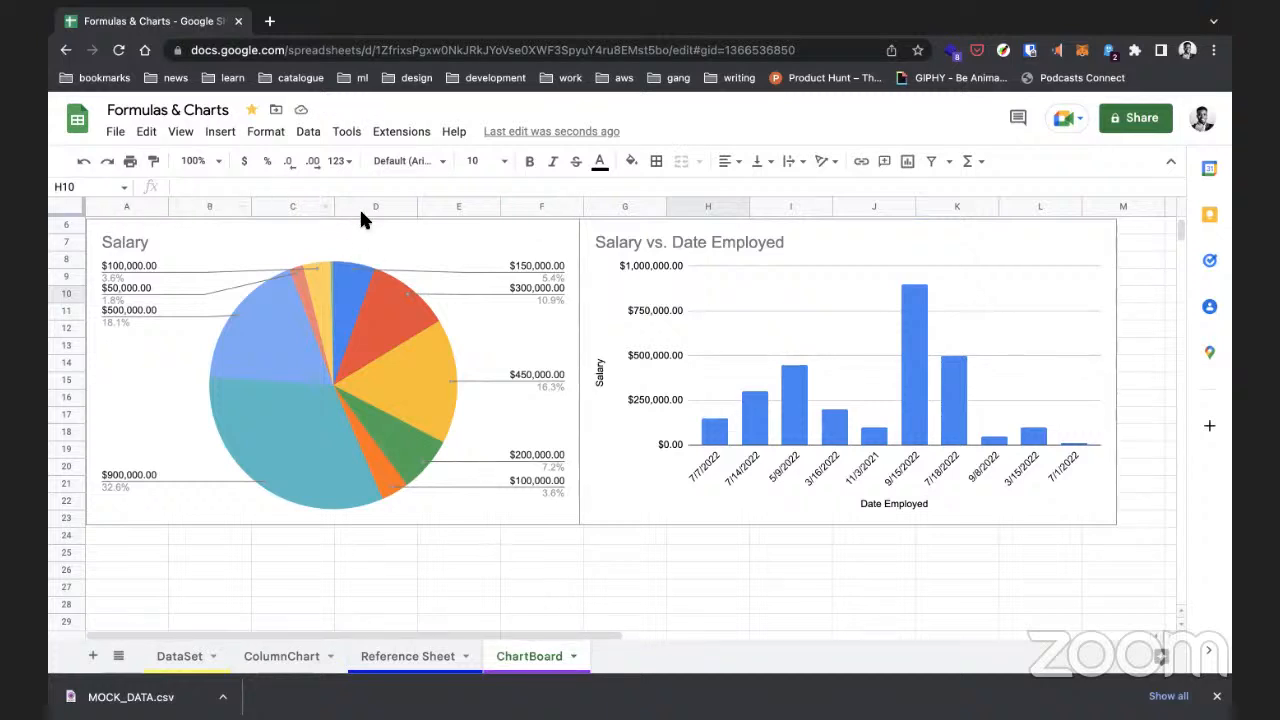
Step: Examine the title settings of the column chart and the pie chart in the chart editor, and close the editor
{"action": "left_click", "coordinate": [437, 240]}
{"action": "left_click", "coordinate": [743, 248]}
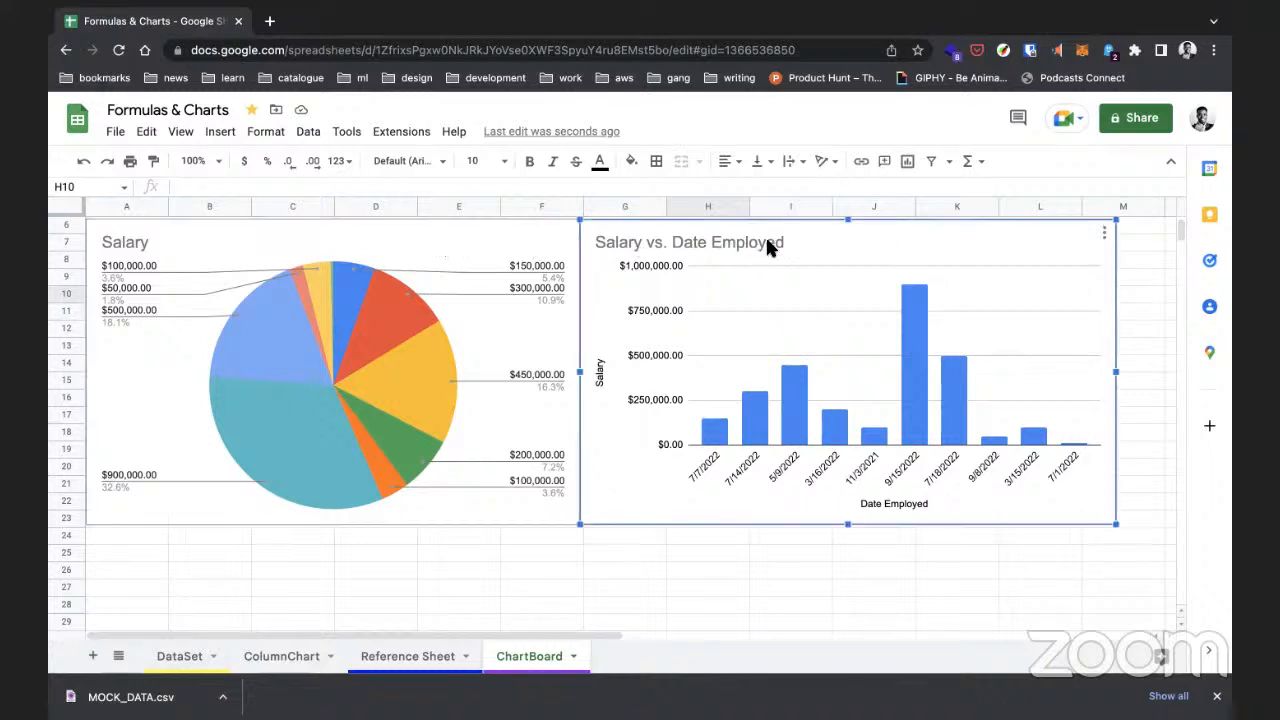
{"action": "double_click", "coordinate": [656, 248]}
{"action": "left_click", "coordinate": [751, 247]}
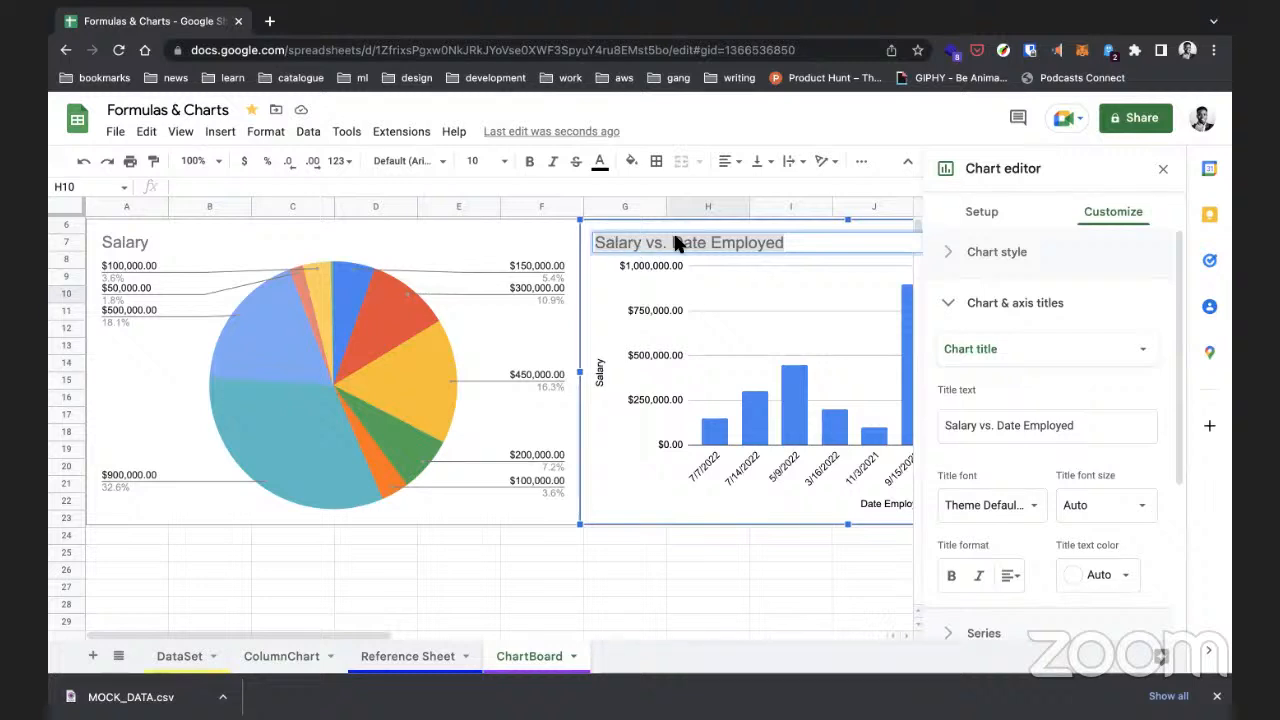
{"action": "left_click", "coordinate": [231, 225]}
{"action": "left_click", "coordinate": [125, 248]}
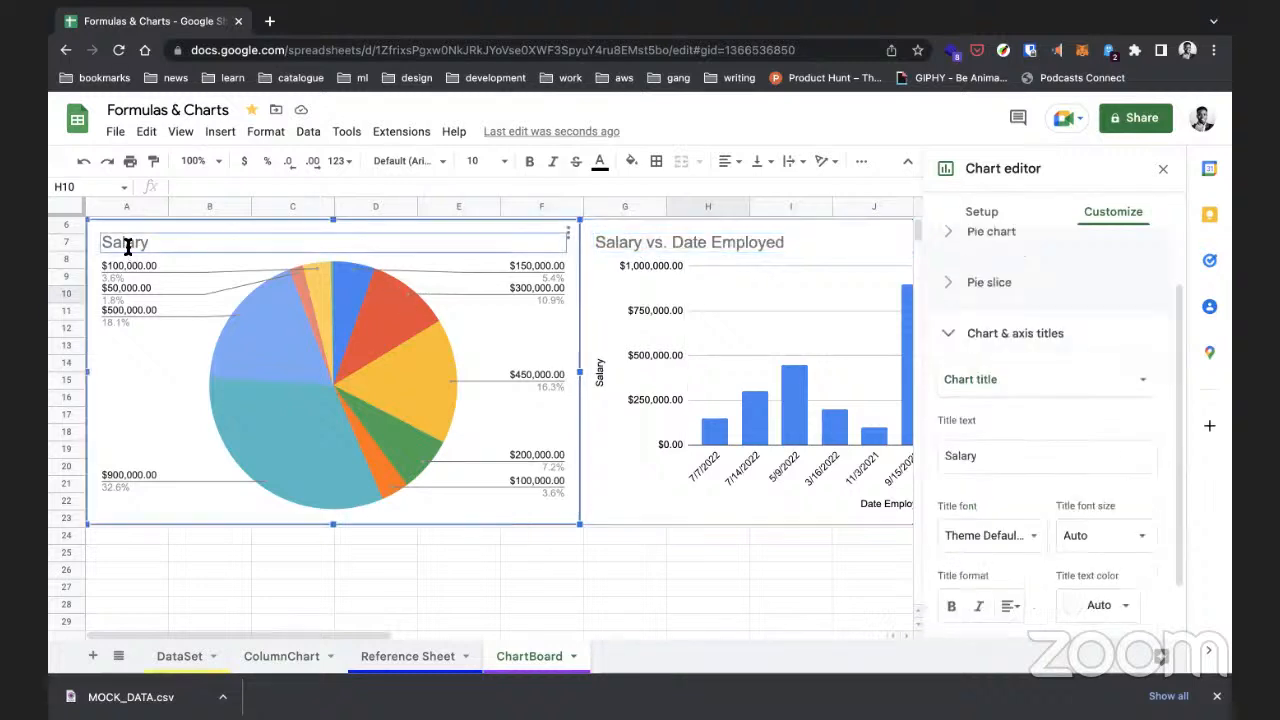
{"action": "left_click", "coordinate": [670, 242]}
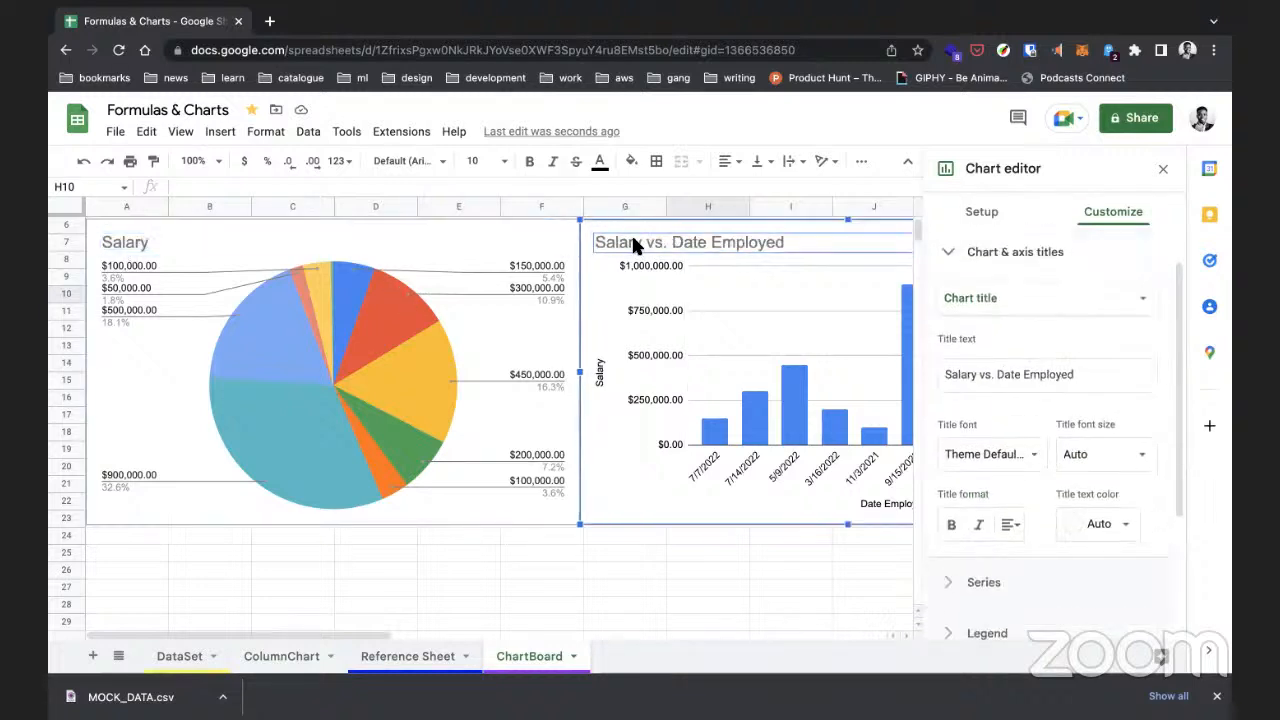
{"action": "left_click", "coordinate": [1162, 170]}
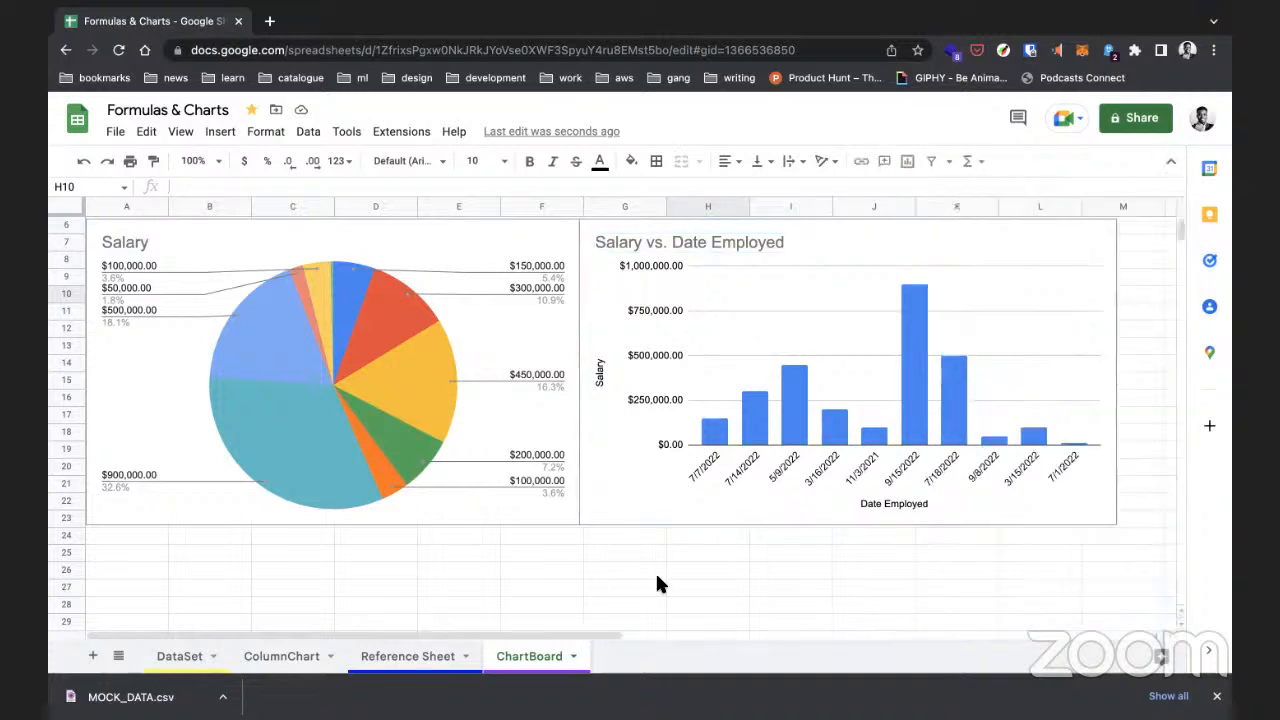
{"action": "left_click", "coordinate": [655, 572]}
{"action": "left_click", "coordinate": [616, 421]}
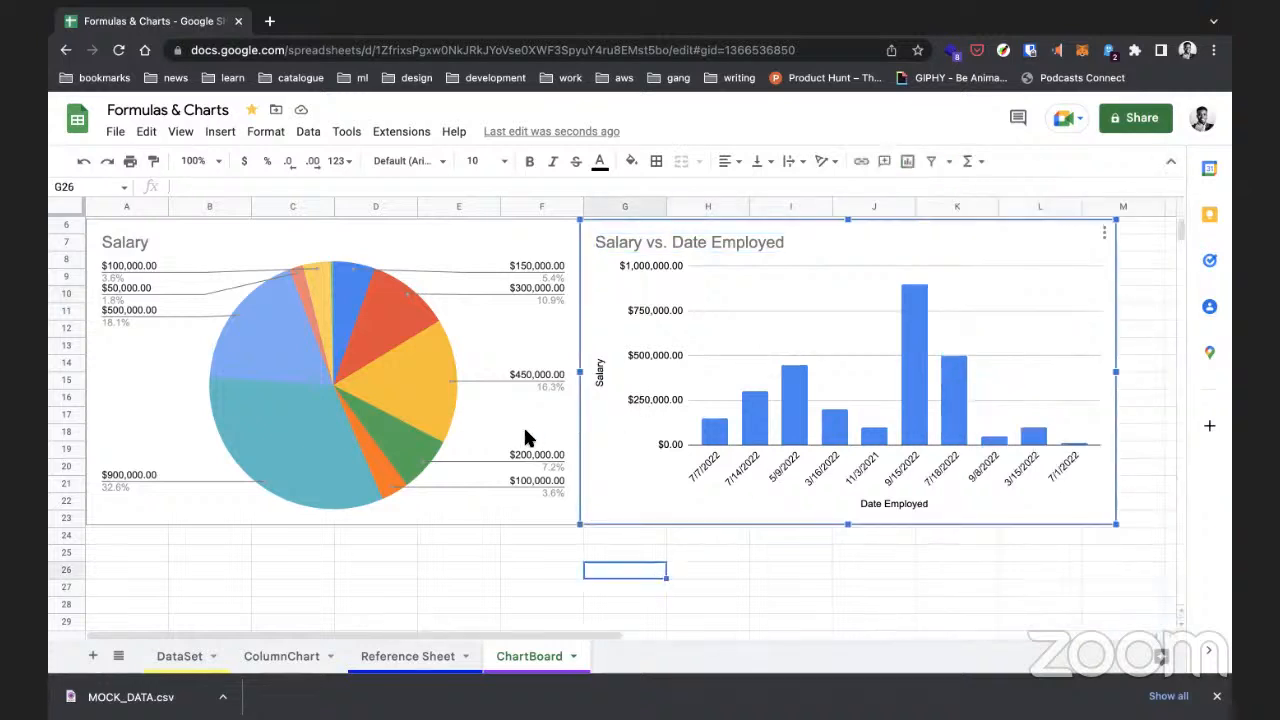
{"action": "left_click", "coordinate": [524, 430]}
{"action": "left_click", "coordinate": [717, 372]}
{"action": "left_click", "coordinate": [547, 430]}
{"action": "left_click", "coordinate": [606, 425]}
{"action": "left_click", "coordinate": [521, 418]}
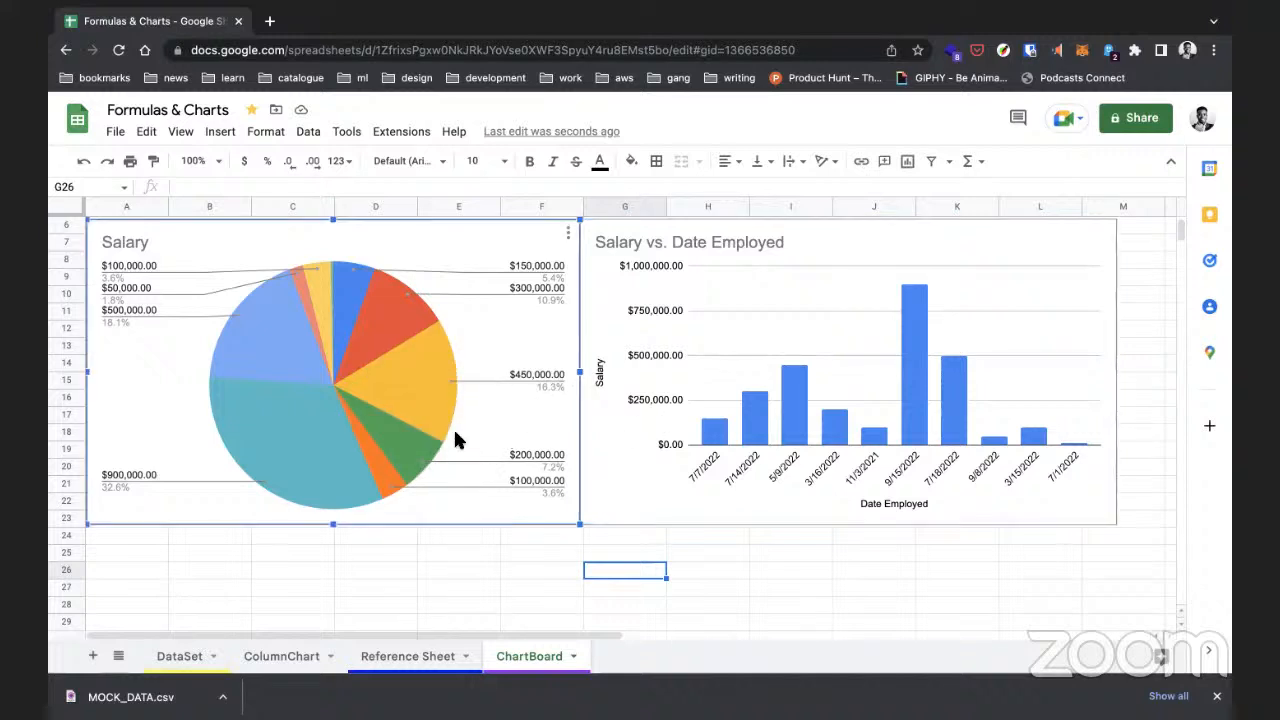
{"action": "mouse_move", "coordinate": [390, 395]}
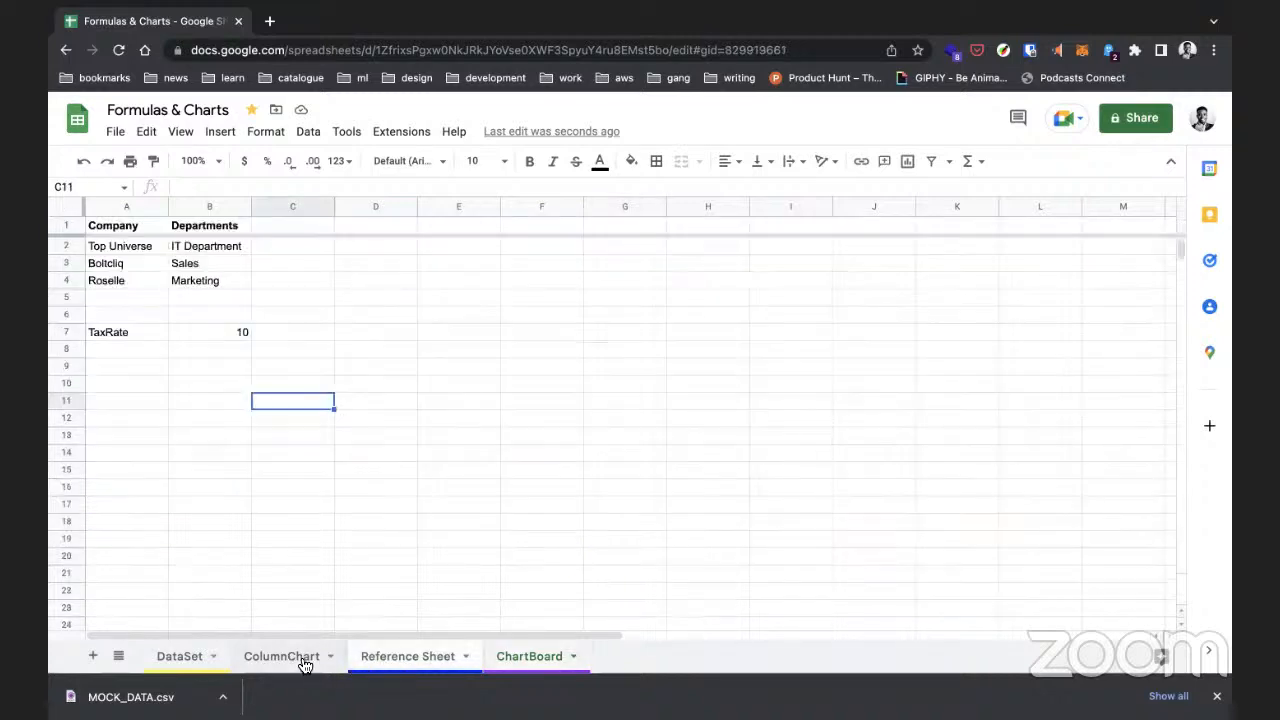
{"action": "left_click", "coordinate": [529, 662]}
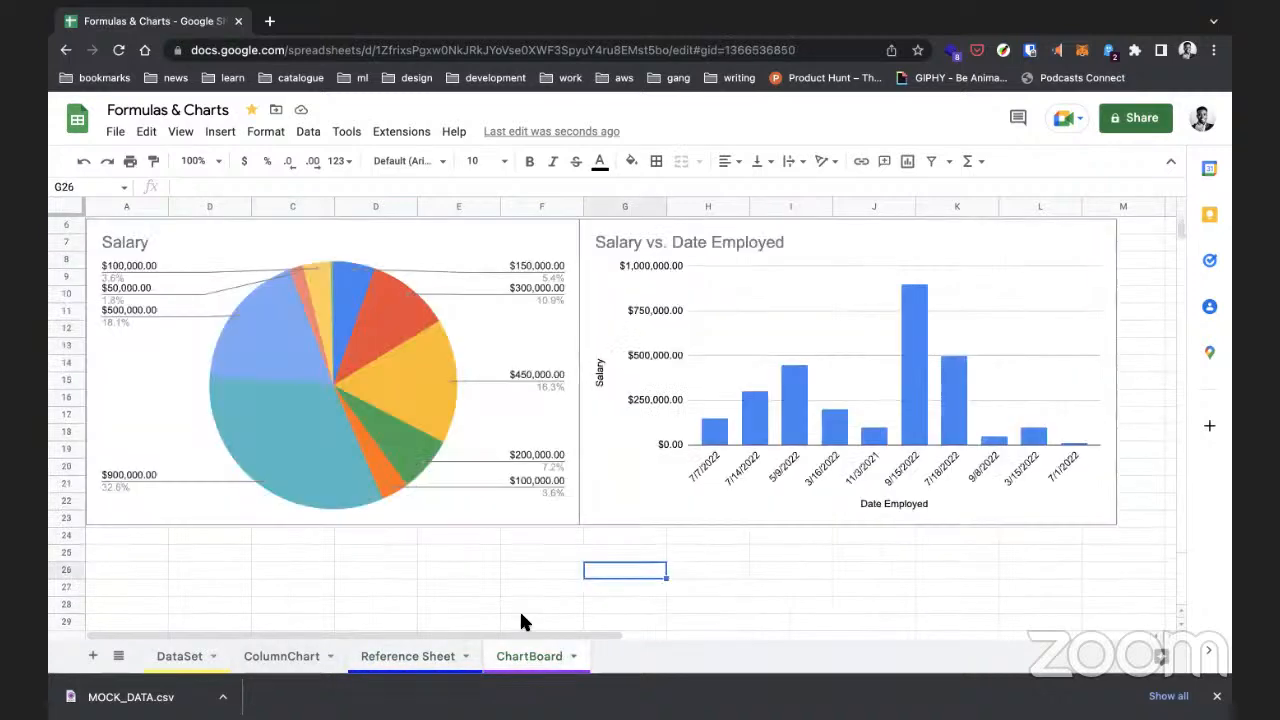
Step: Publish the ChartBoard's Salary vs. Date Employed chart to the web as an interactive embed and examine its embed code
{"action": "left_click", "coordinate": [1104, 233]}
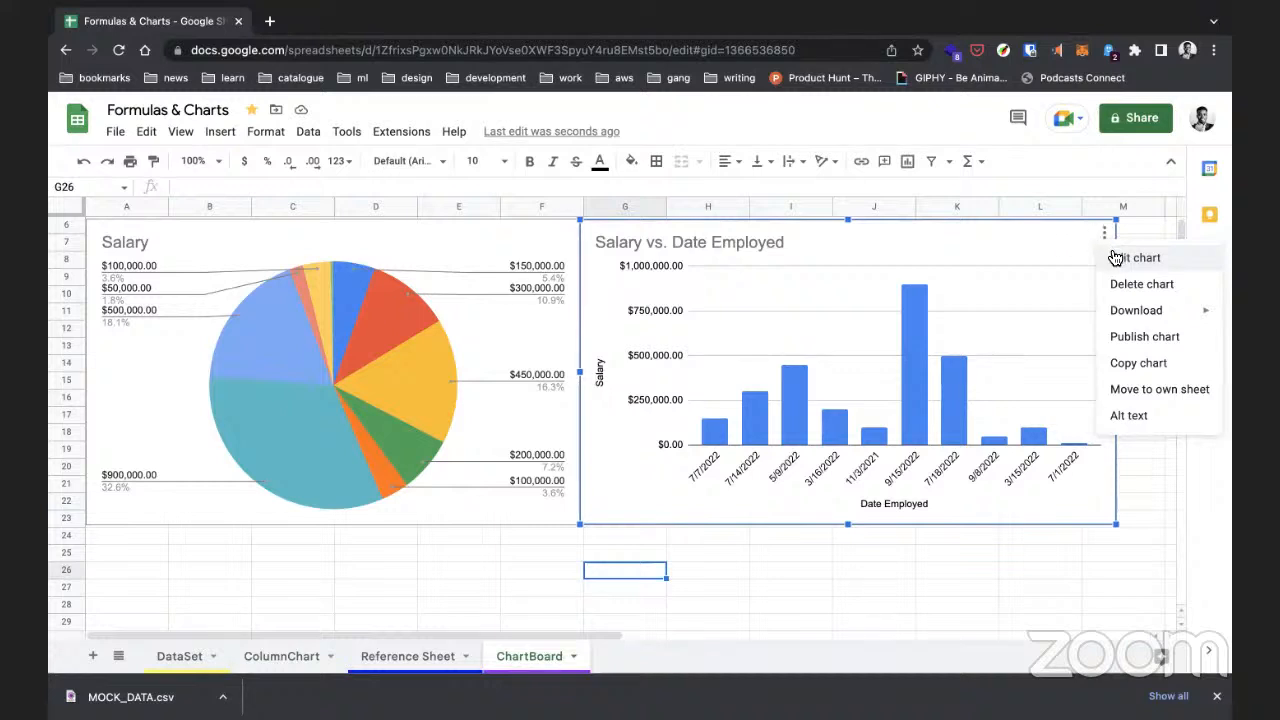
{"action": "left_click", "coordinate": [1105, 235]}
{"action": "left_click", "coordinate": [1107, 238]}
{"action": "mouse_move", "coordinate": [1120, 311]}
{"action": "left_click", "coordinate": [1150, 337]}
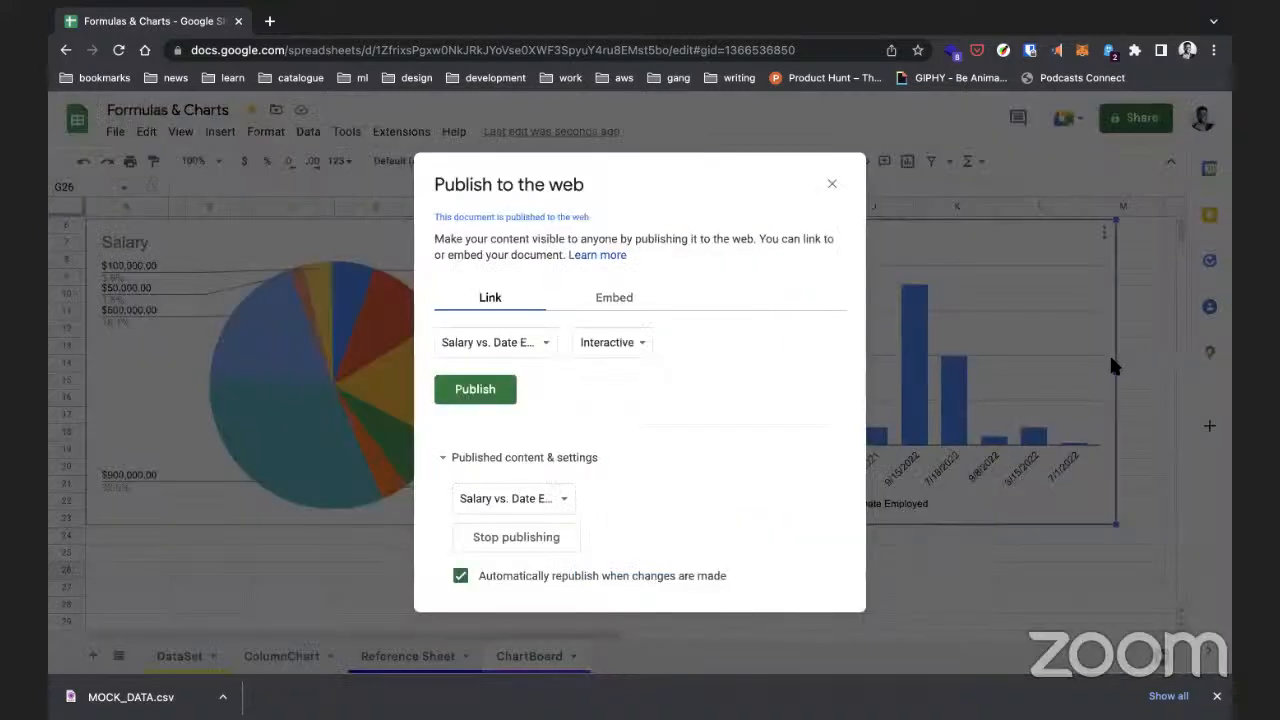
{"action": "left_click", "coordinate": [619, 297]}
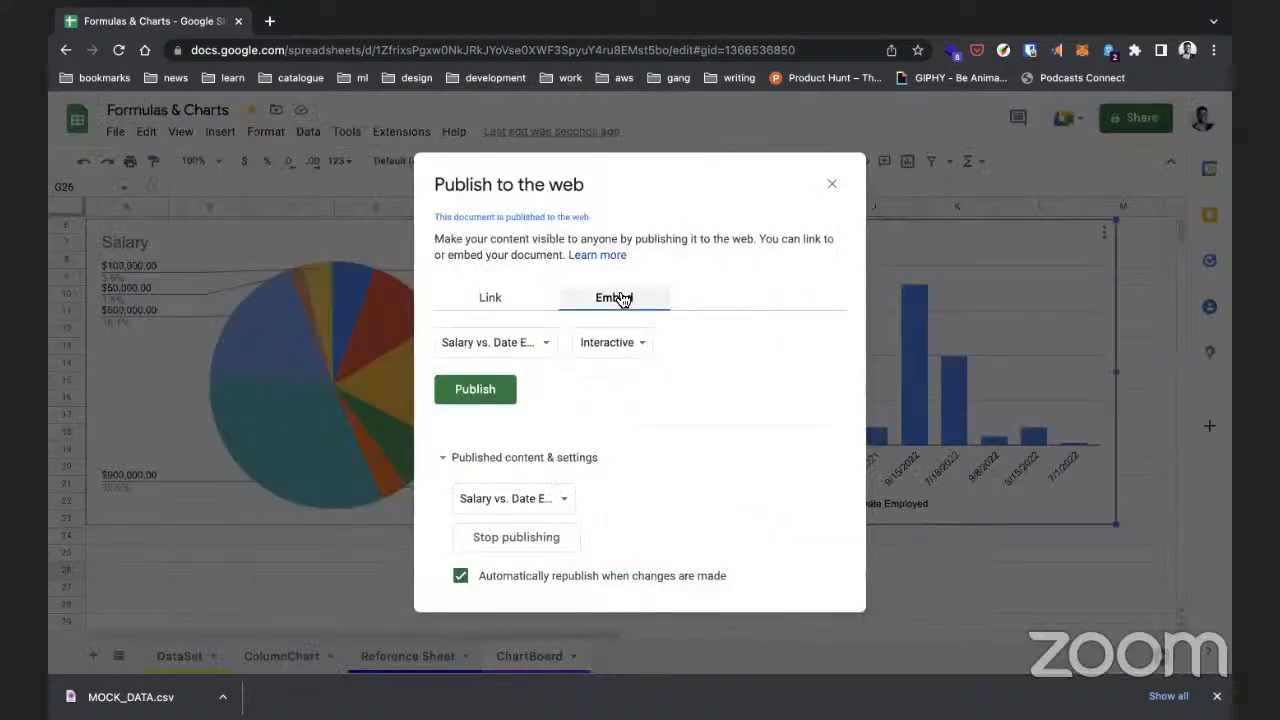
{"action": "left_click", "coordinate": [478, 395]}
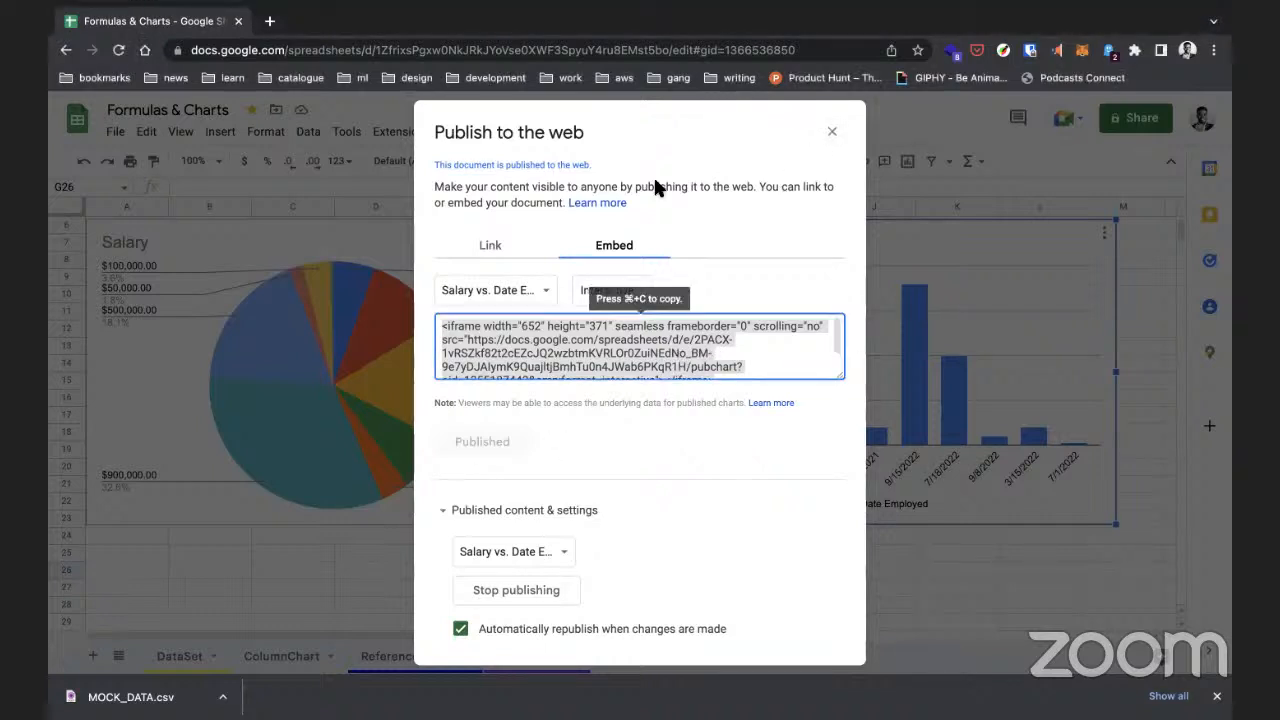
{"action": "left_click", "coordinate": [551, 148]}
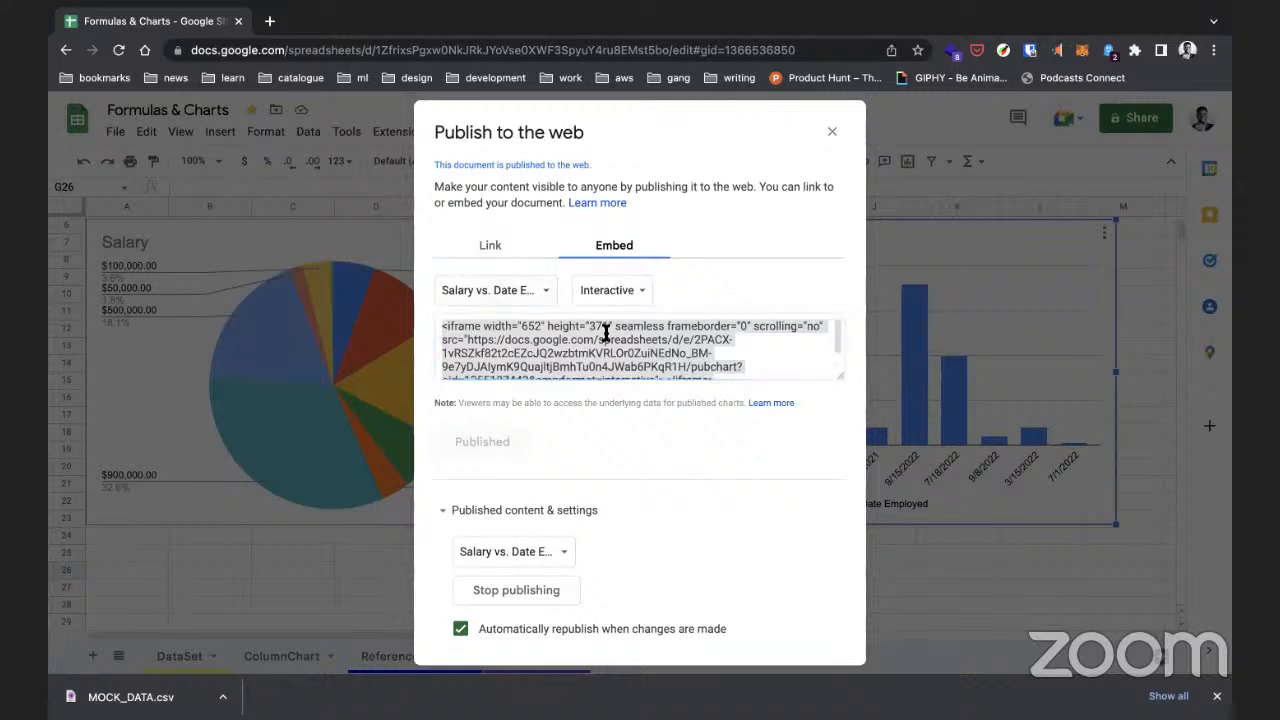
{"action": "left_click", "coordinate": [606, 332]}
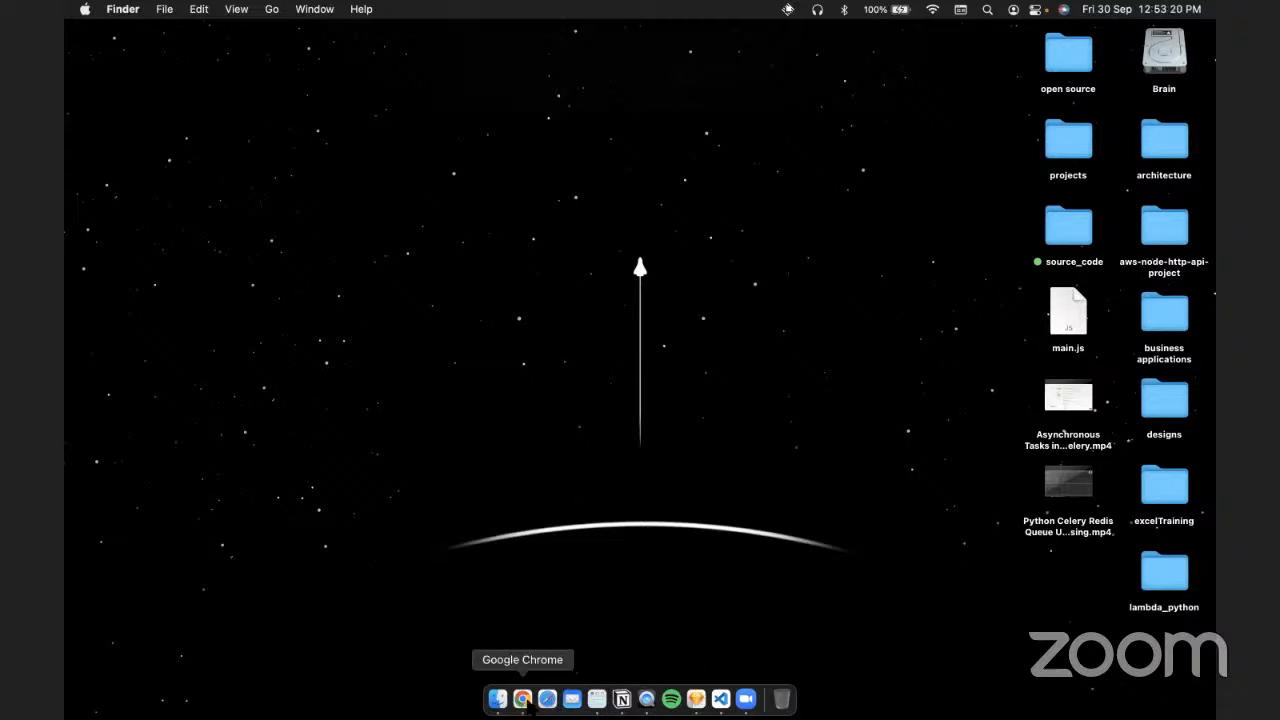
Step: Open a Terminal window, enlarge it to 97×31 and increase its text size
{"action": "key", "text": "F4"}
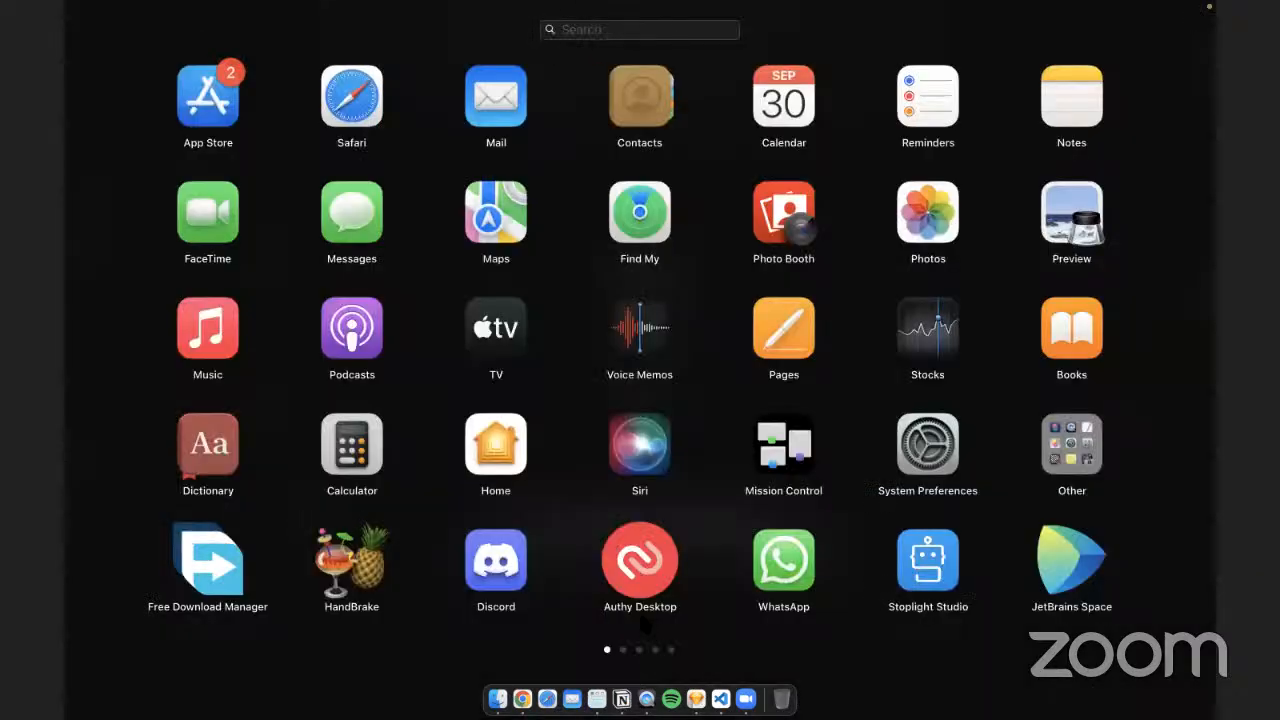
{"action": "type", "text": "ter"}
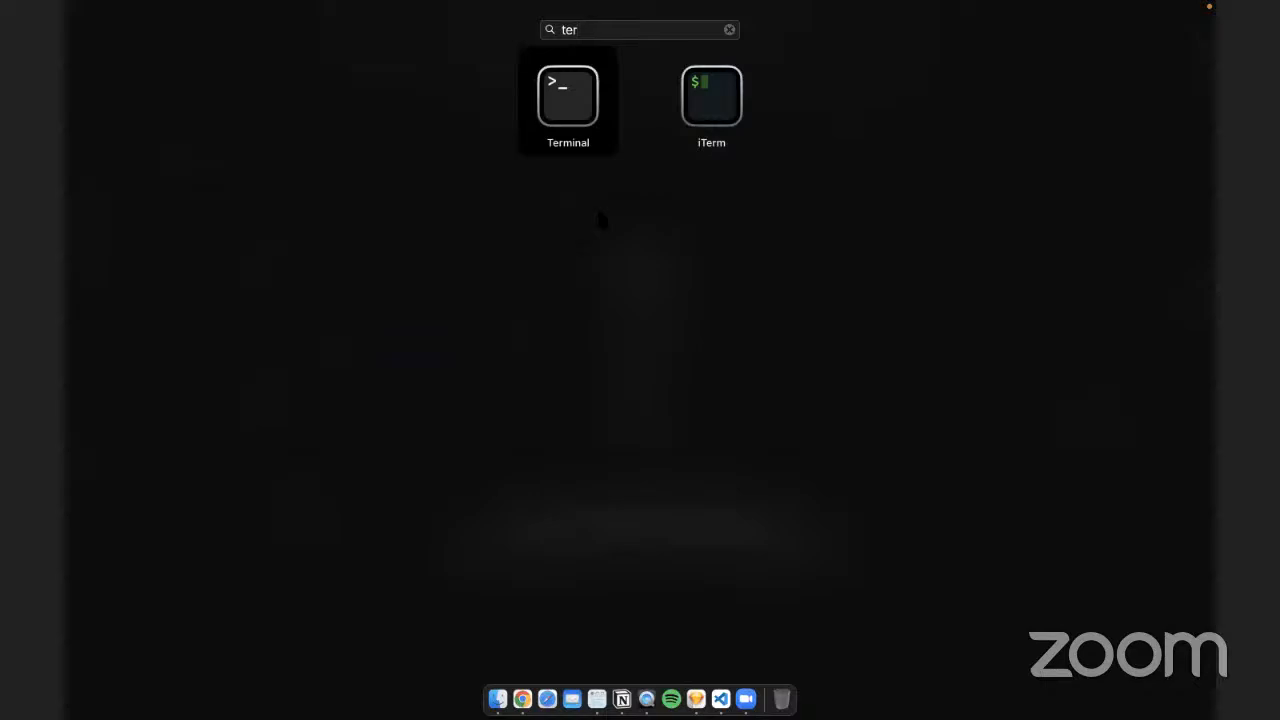
{"action": "left_click", "coordinate": [576, 112]}
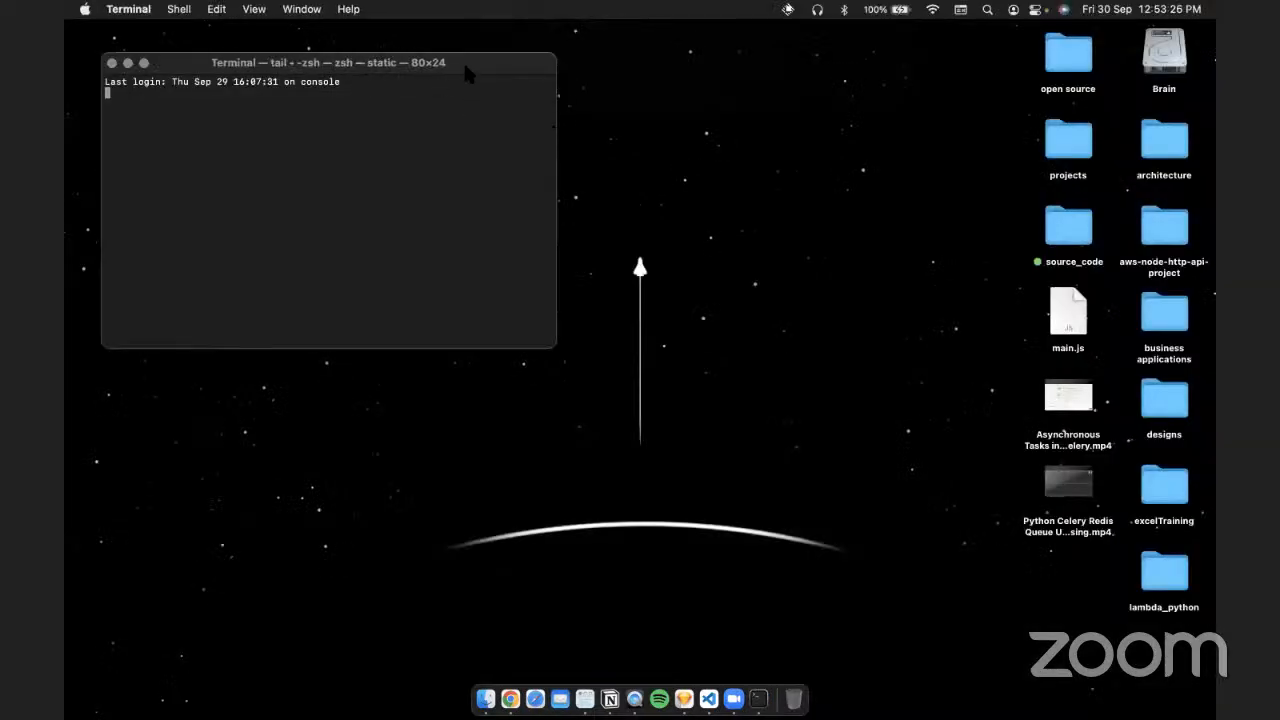
{"action": "left_click_drag", "start_coordinate": [465, 60], "coordinate": [498, 81]}
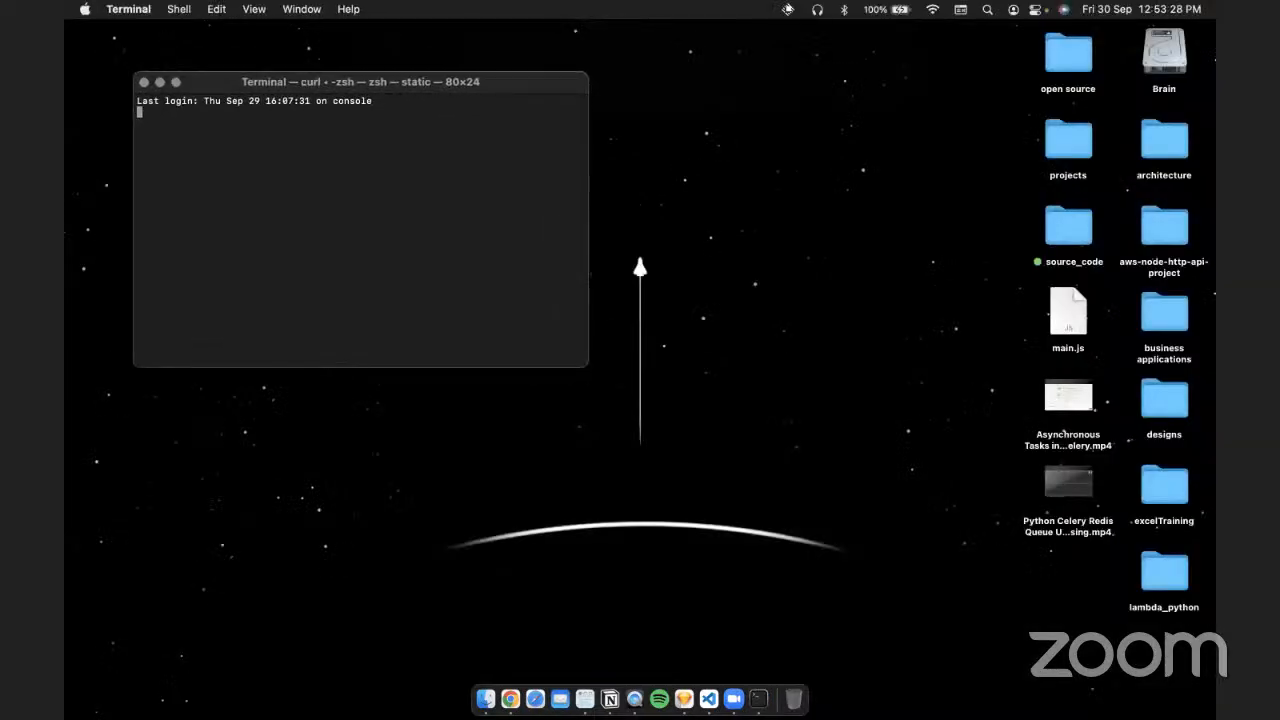
{"action": "left_click_drag", "start_coordinate": [587, 366], "coordinate": [683, 445]}
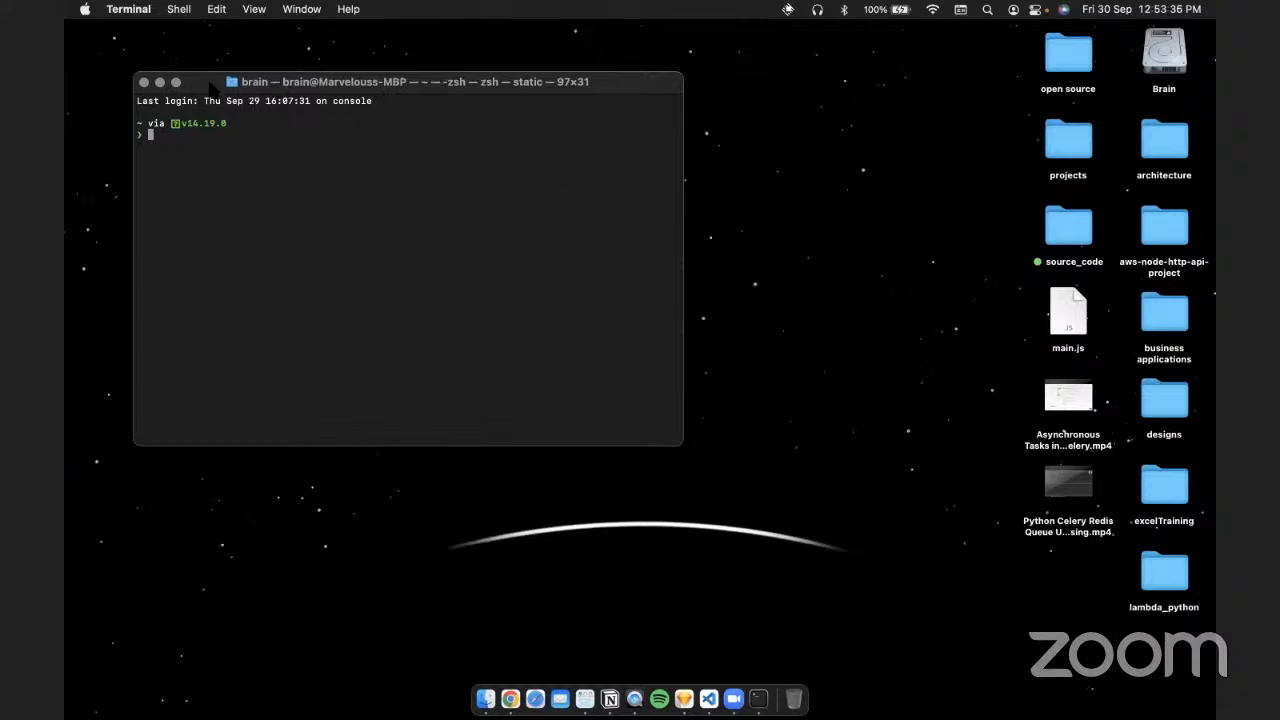
{"action": "left_click_drag", "start_coordinate": [214, 86], "coordinate": [212, 99]}
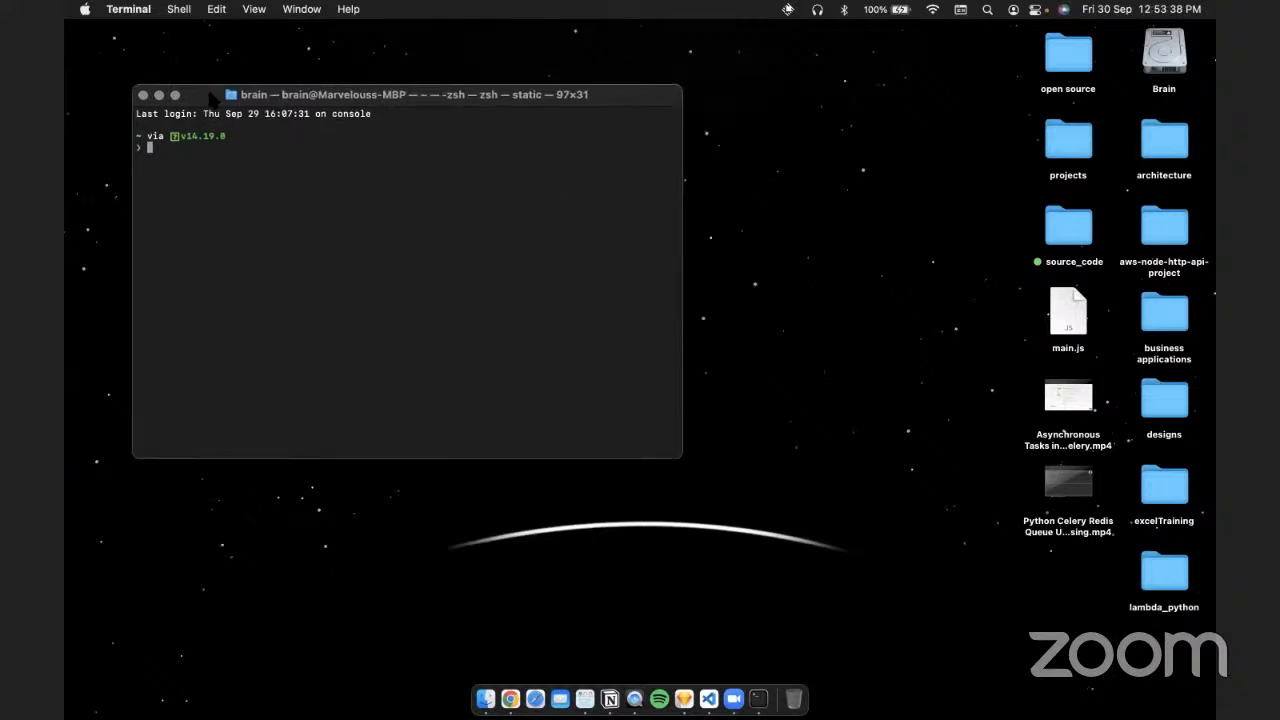
{"action": "key", "text": "super+equal"}
{"action": "key", "text": "super+equal"}
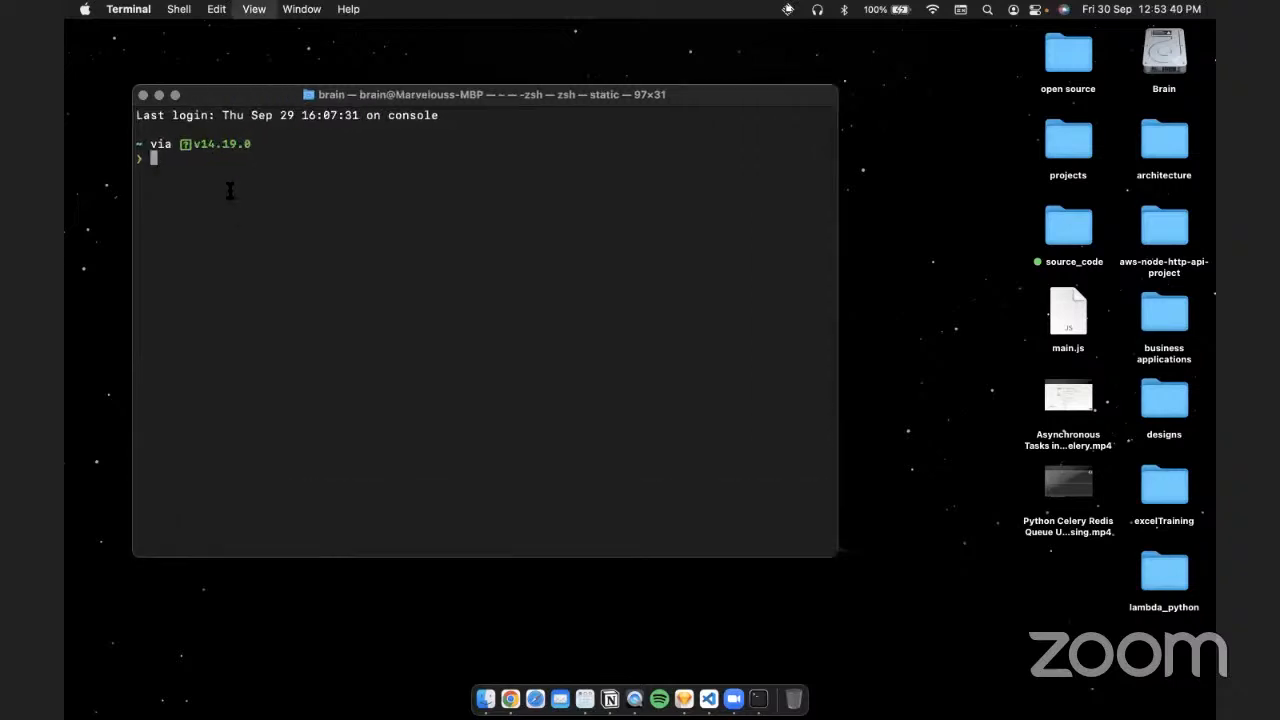
Step: Create an empty index.html file on the Desktop with touch, and close the Terminal window
{"action": "type", "text": "cd Desktop"}
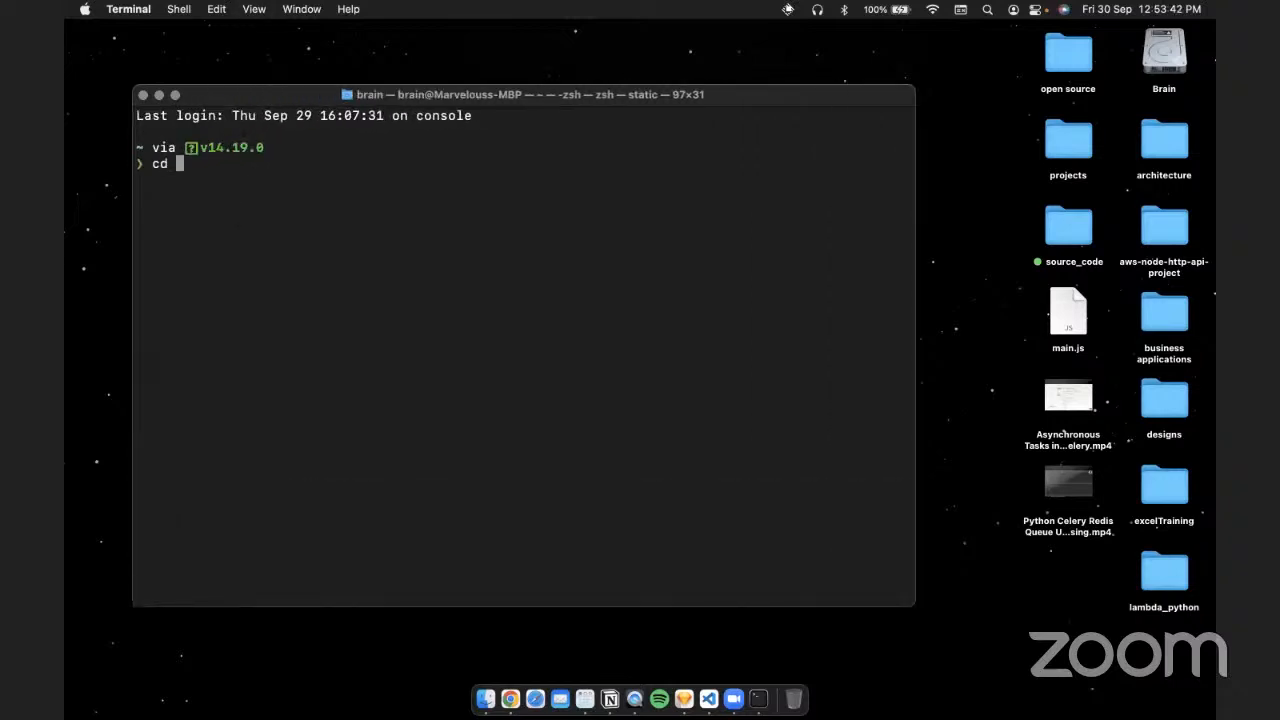
{"action": "key", "text": "Return"}
{"action": "type", "text": "touc"}
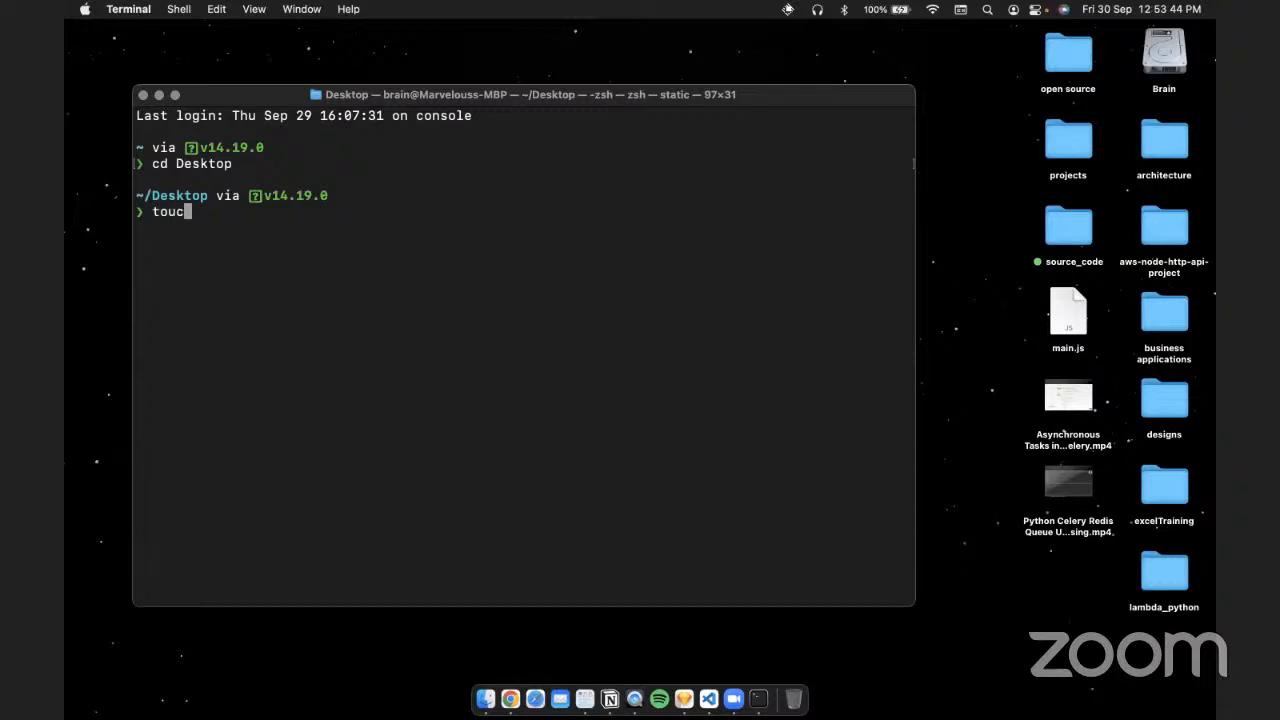
{"action": "type", "text": "h mndex.html"}
{"action": "key", "text": "Return"}
{"action": "left_click_drag", "start_coordinate": [340, 95], "coordinate": [278, 60]}
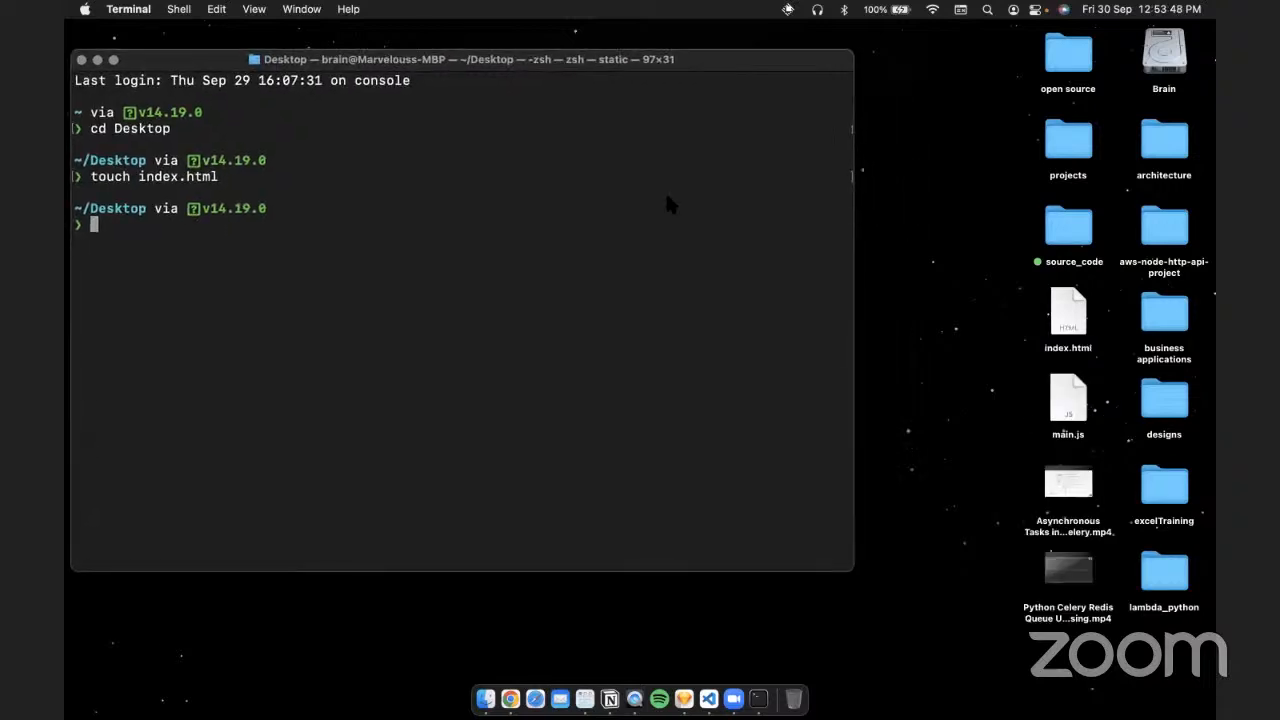
{"action": "left_click", "coordinate": [1068, 308]}
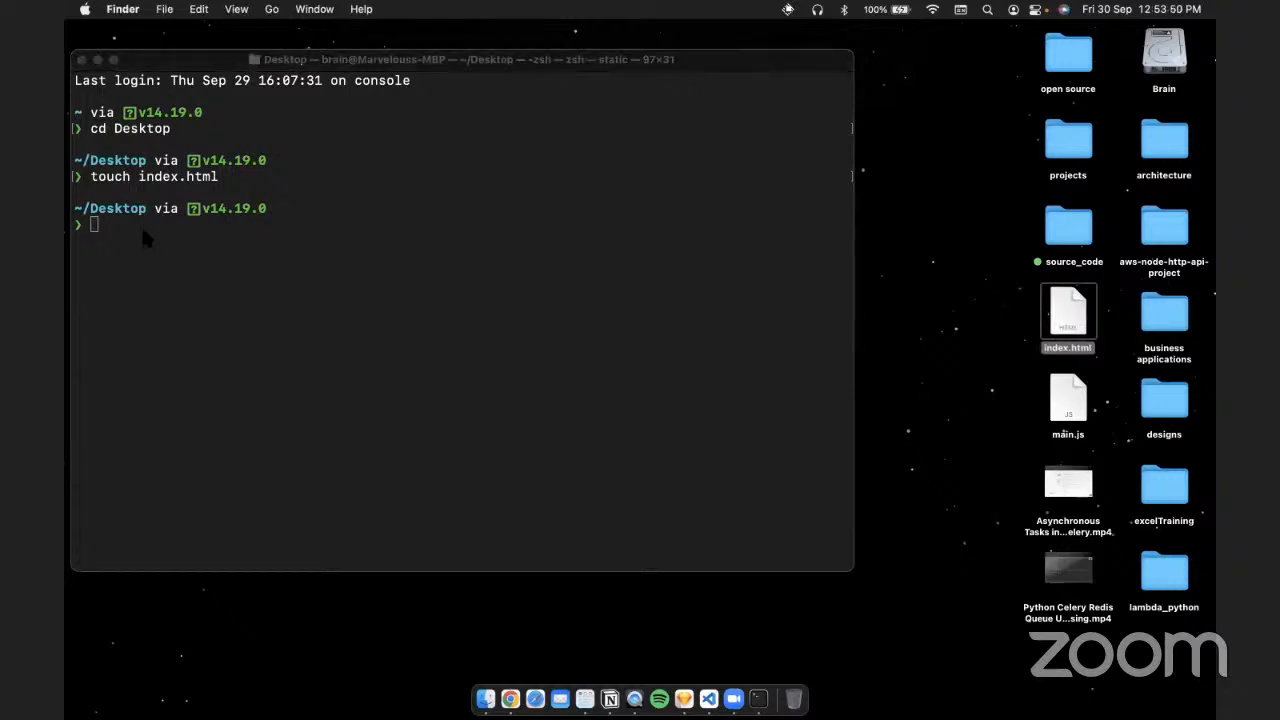
{"action": "left_click", "coordinate": [81, 60]}
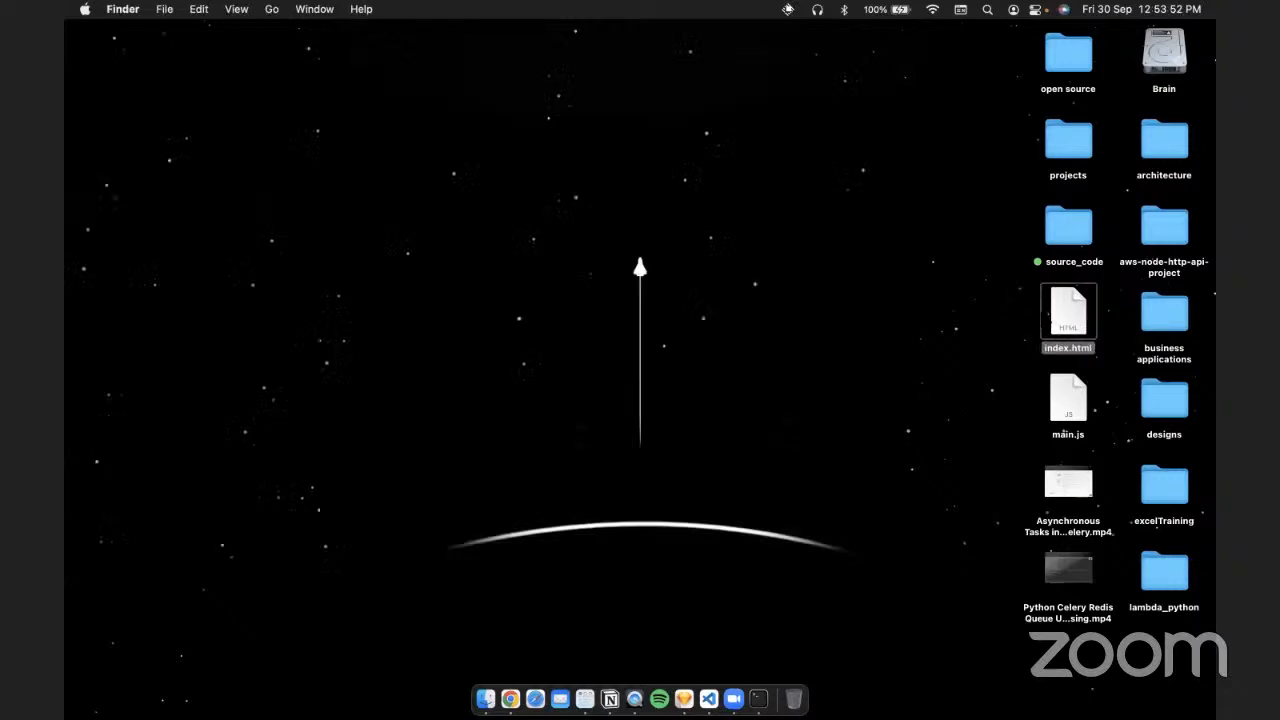
Step: Open the Desktop's index.html file in Visual Studio Code
{"action": "left_click_drag", "start_coordinate": [1062, 322], "coordinate": [708, 700]}
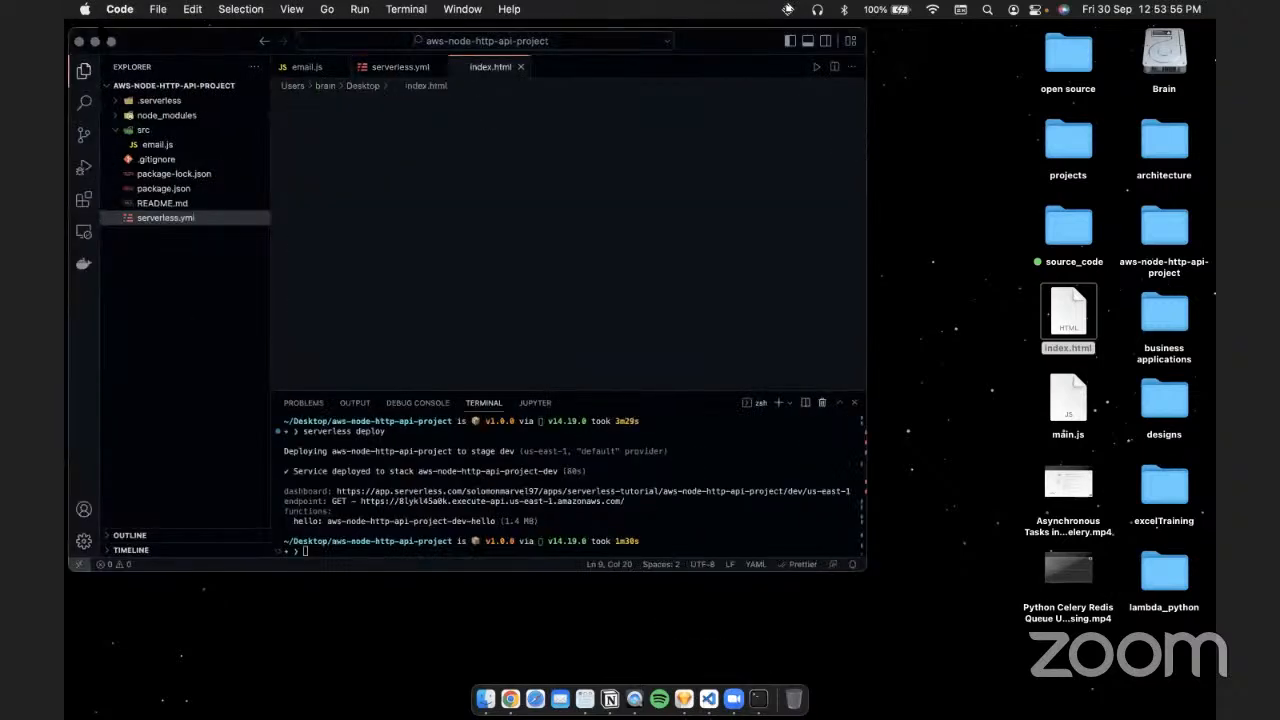
{"action": "left_click", "coordinate": [95, 42]}
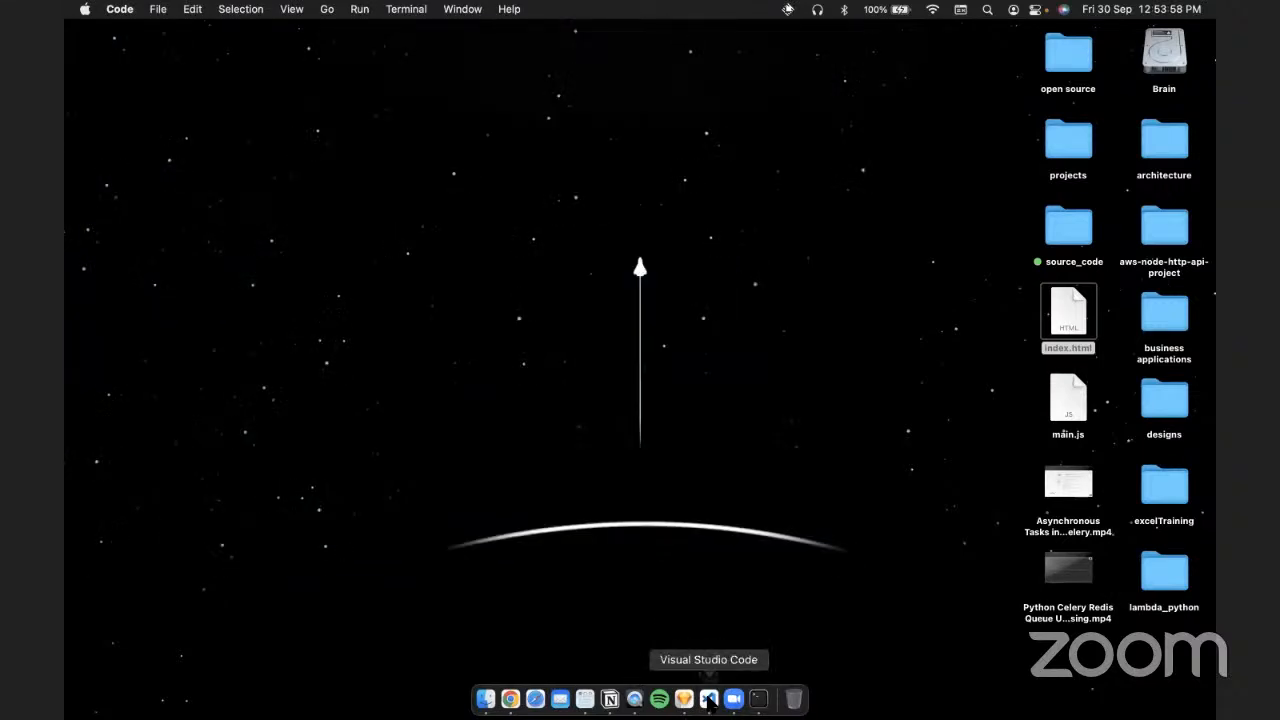
{"action": "left_click", "coordinate": [708, 699]}
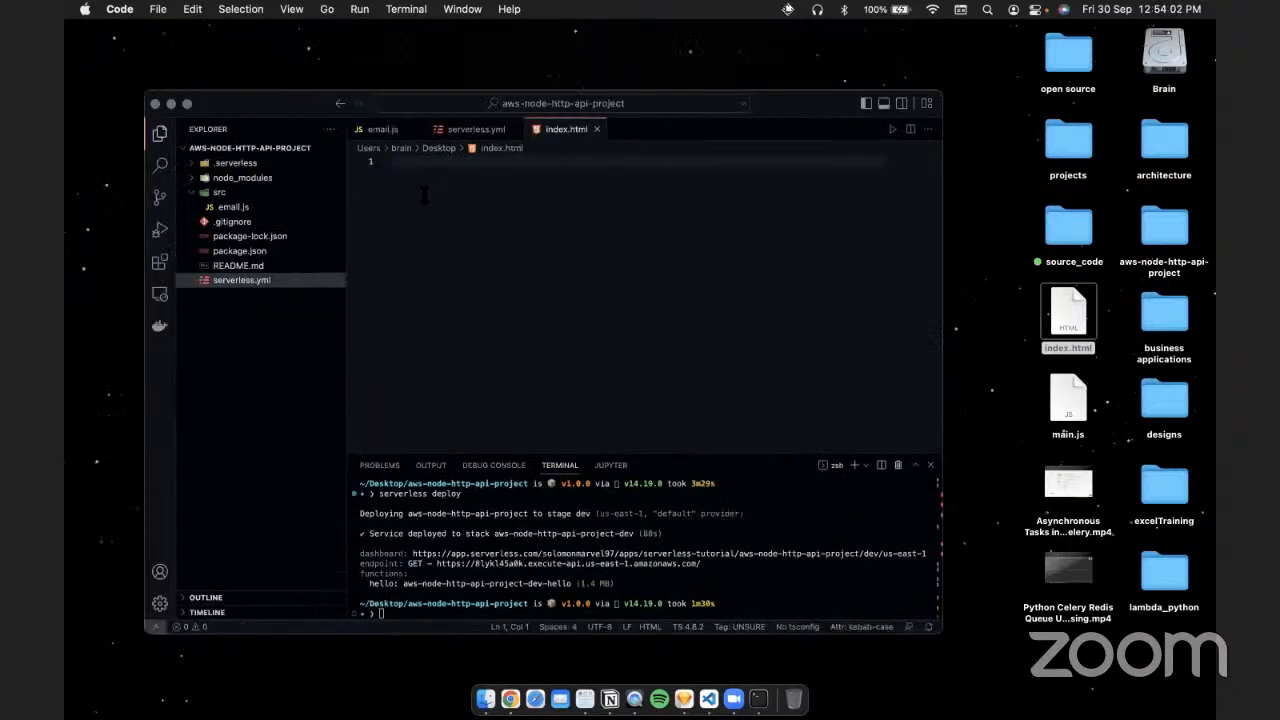
Step: Fill index.html with the HTML boilerplate, insert the copied chart iframe embed code into its body, and save it
{"action": "type", "text": "!"}
{"action": "key", "text": "Return"}
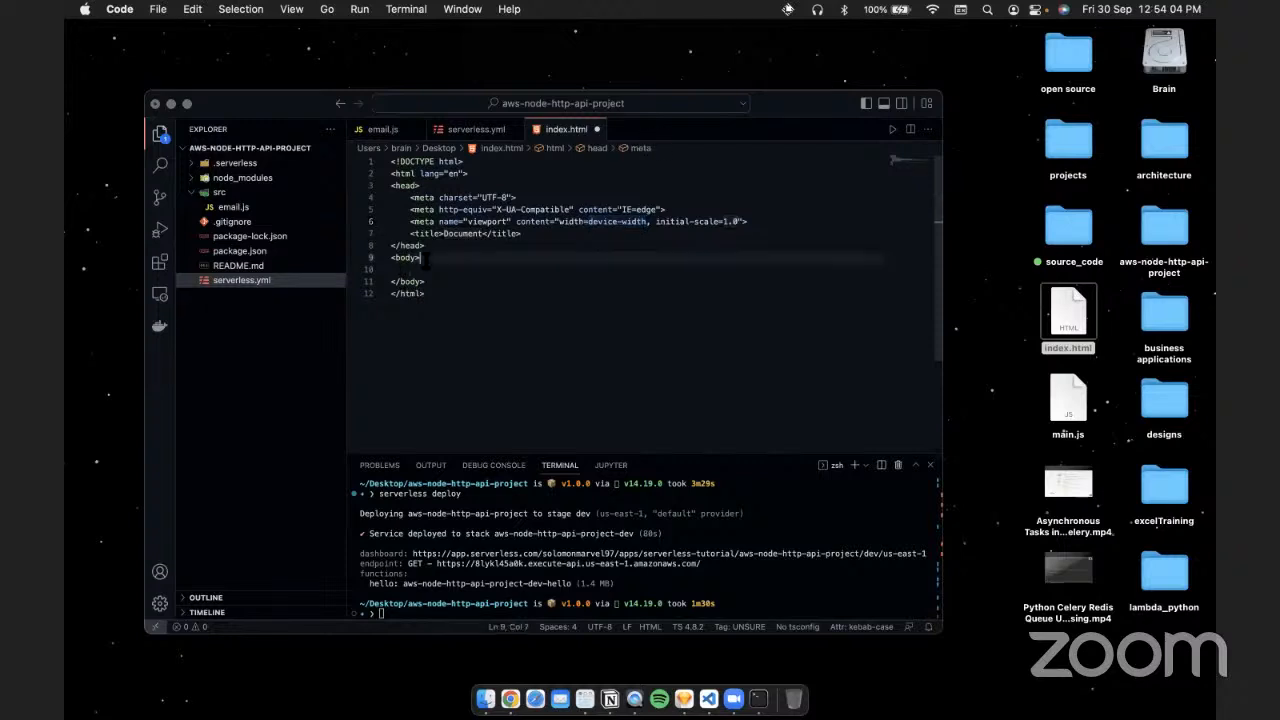
{"action": "key", "text": "super+v"}
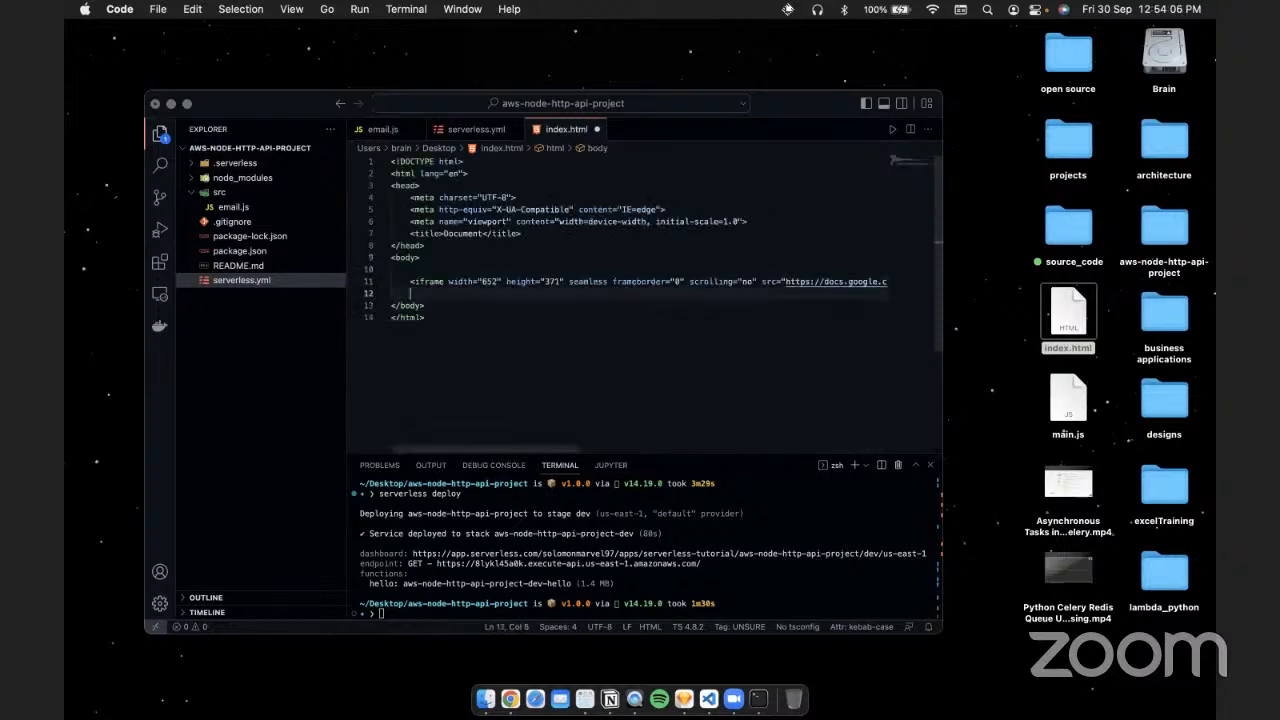
{"action": "key", "text": "super+s"}
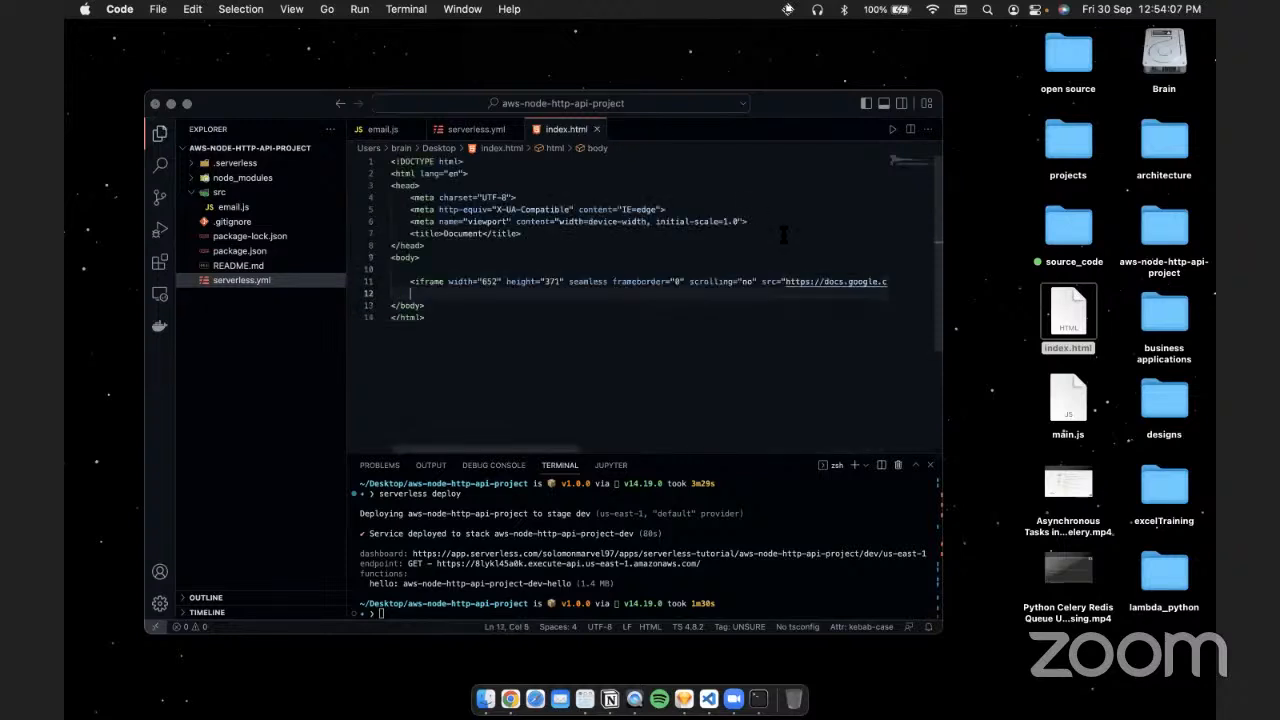
Step: Open index.html from the Desktop in Google Chrome and bring the page with the embedded chart forward
{"action": "left_click", "coordinate": [1068, 313]}
{"action": "double_click", "coordinate": [1068, 313]}
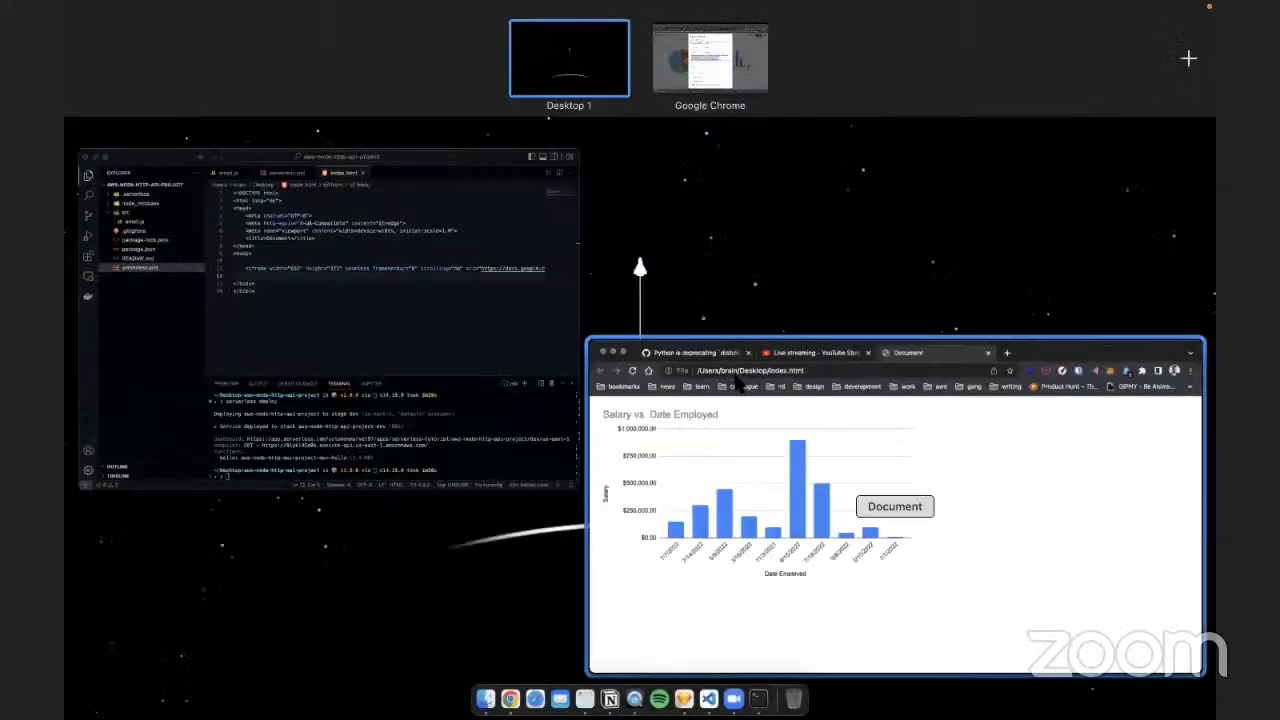
{"action": "left_click", "coordinate": [723, 373]}
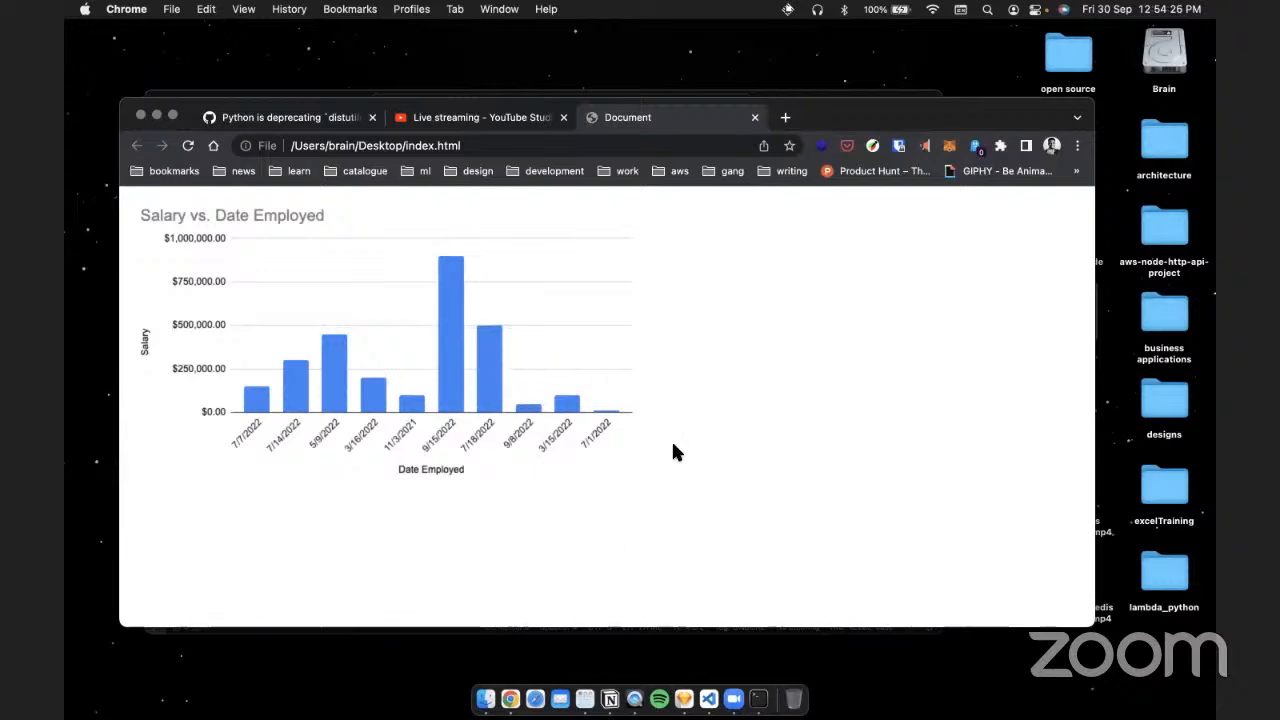
Step: Return to the Formulas & Charts spreadsheet, close the web publishing settings and show the DataSet sheet
{"action": "key", "text": "ctrl+Right"}
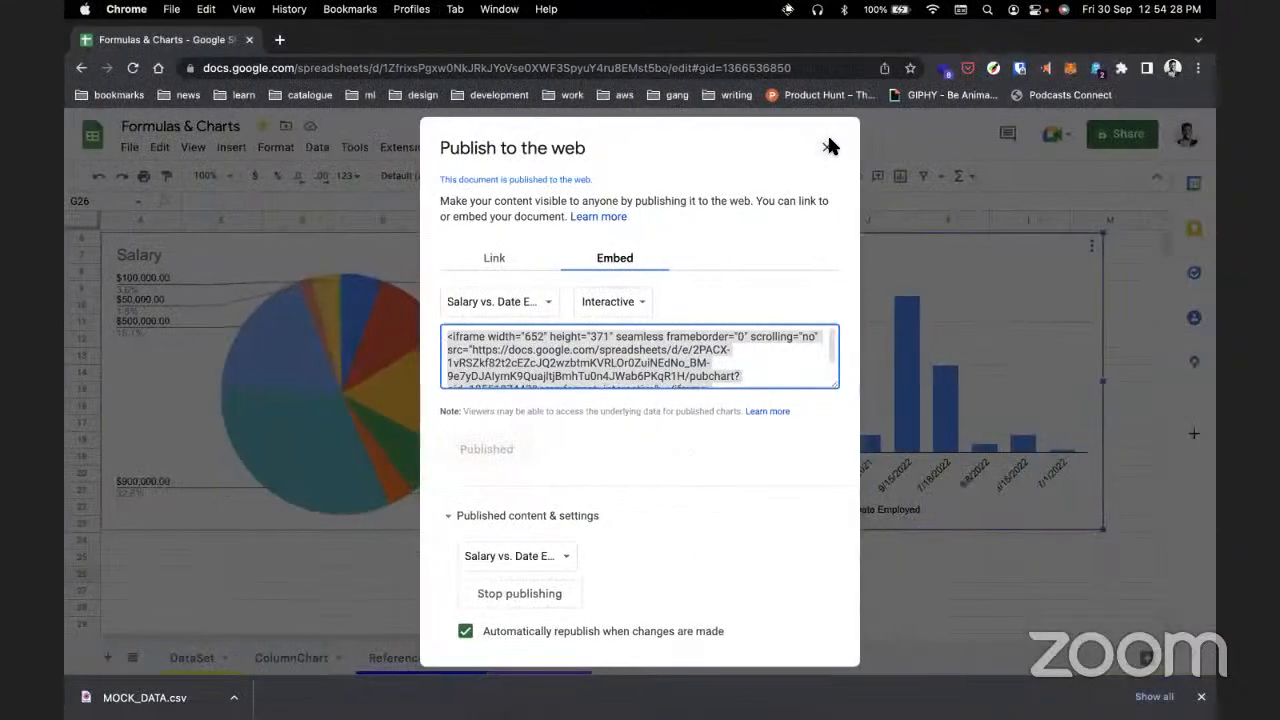
{"action": "left_click", "coordinate": [831, 146]}
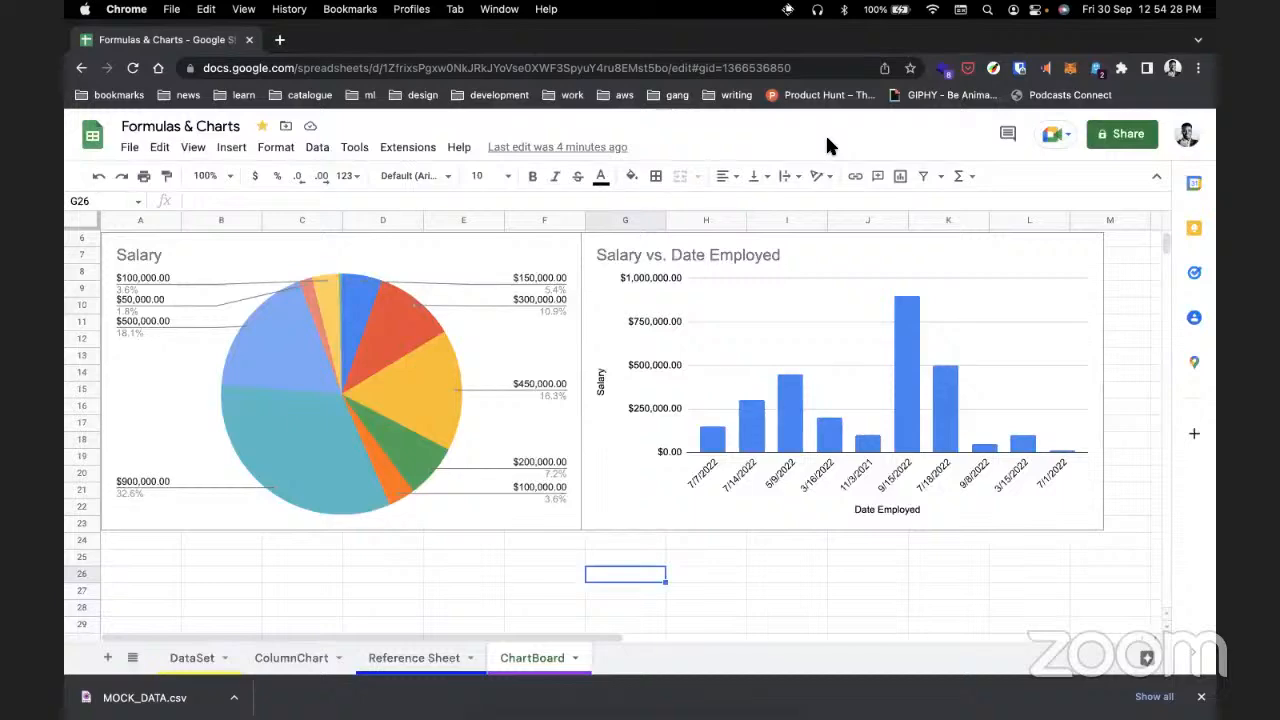
{"action": "left_click", "coordinate": [193, 661]}
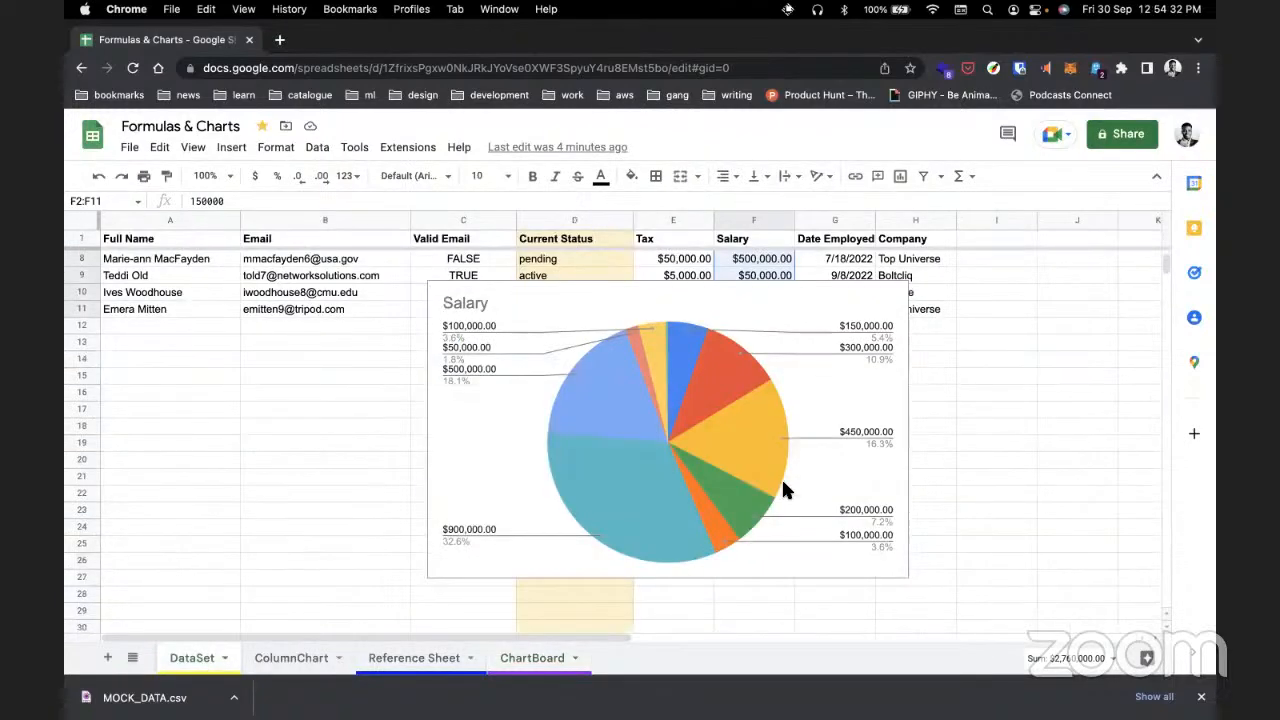
Step: Examine the 9/15/2022 column's salary in the embedded chart on the index.html page
{"action": "key", "text": "ctrl+Left"}
{"action": "mouse_move", "coordinate": [448, 340]}
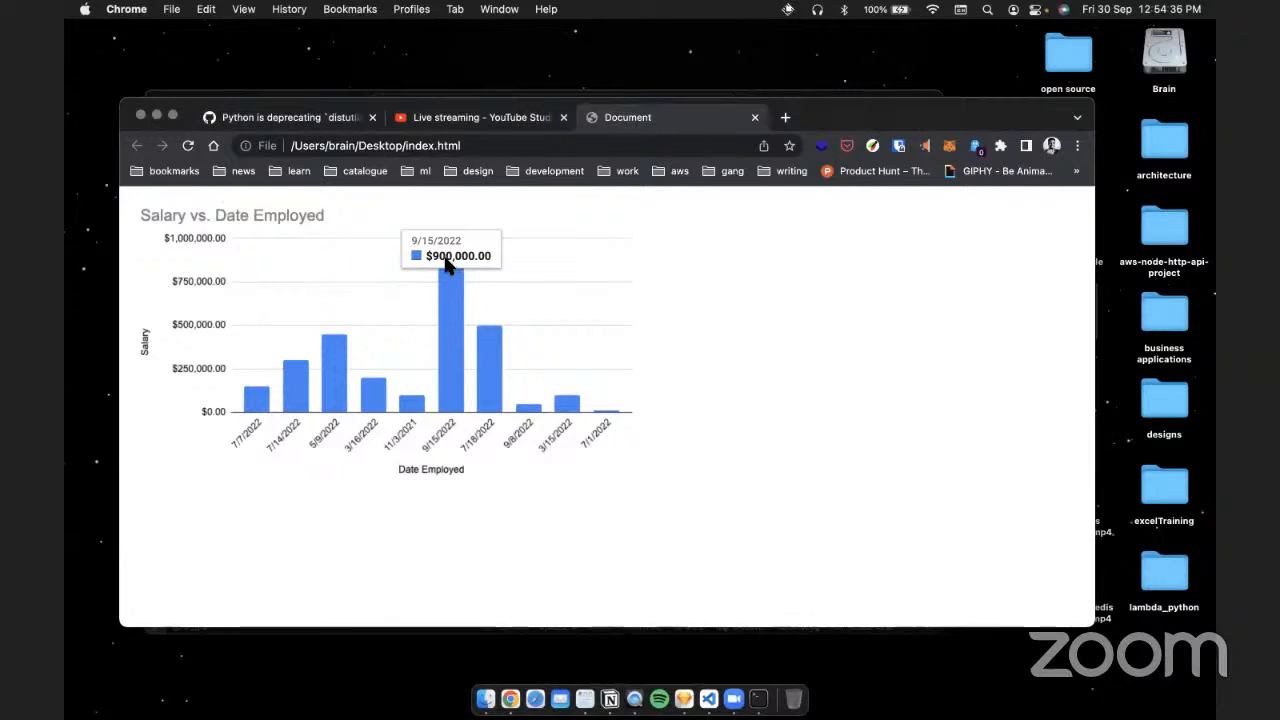
Step: Delete the Salary pie chart from the spreadsheet's DataSet sheet
{"action": "key", "text": "ctrl+Right"}
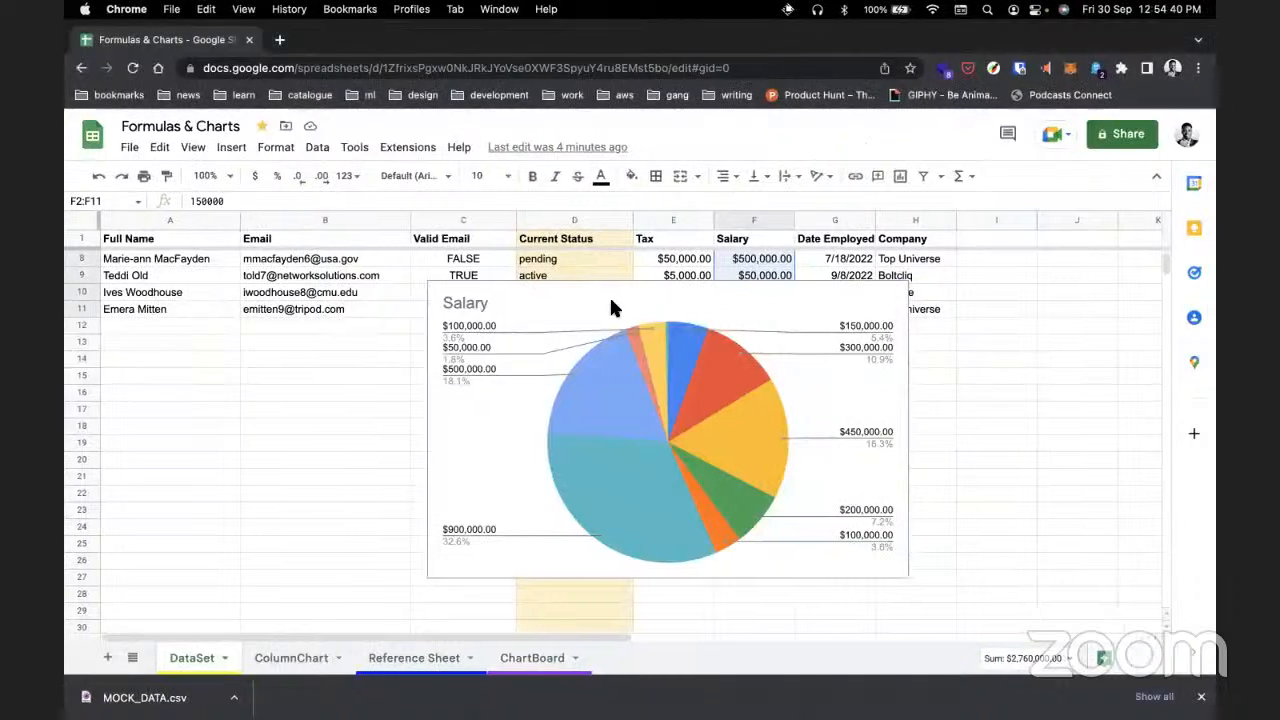
{"action": "left_click", "coordinate": [609, 295]}
{"action": "key", "text": "Delete"}
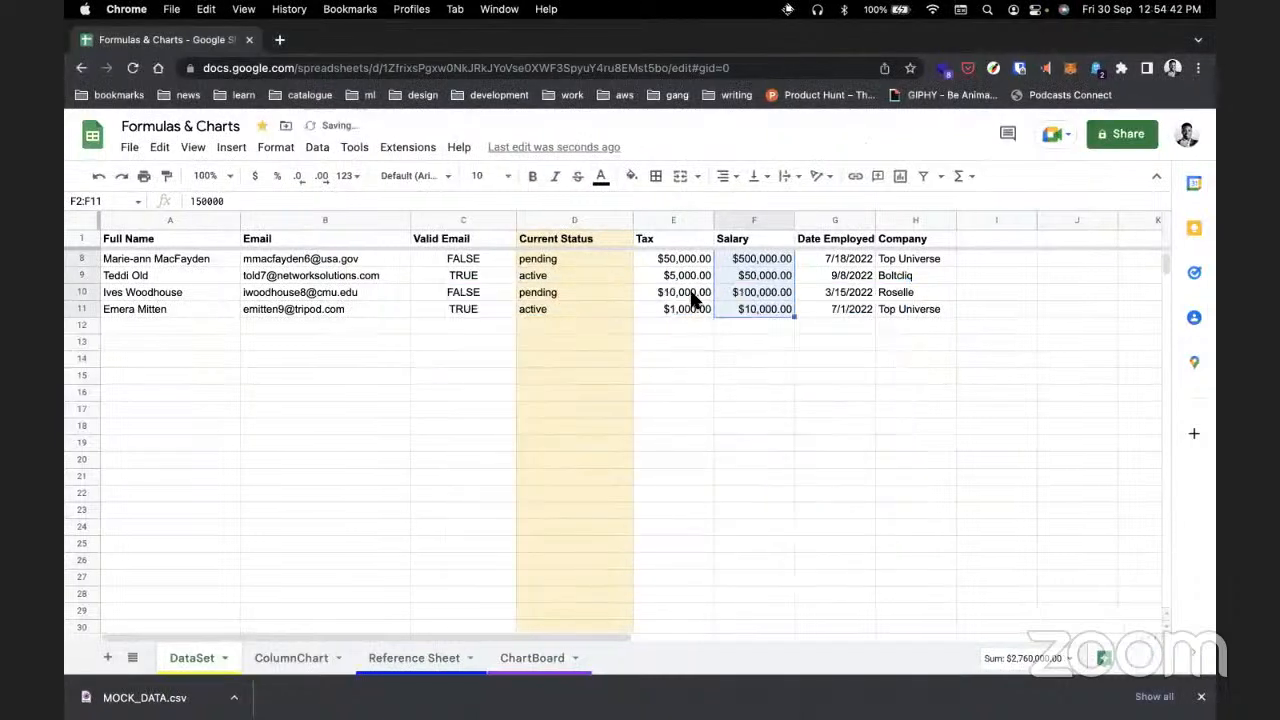
Step: Examine the Tax formulas in E10, E5 and E7 and the Salary value in F10 on the DataSet sheet
{"action": "left_click", "coordinate": [692, 298]}
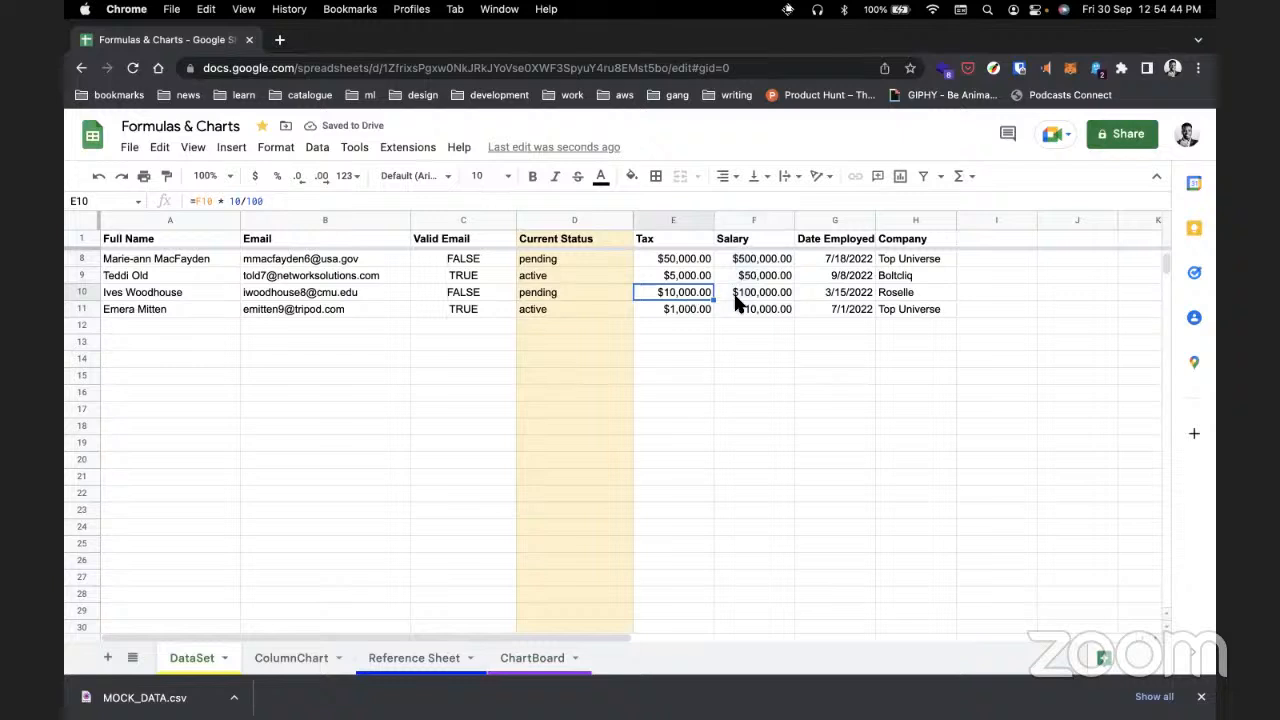
{"action": "left_click", "coordinate": [738, 297]}
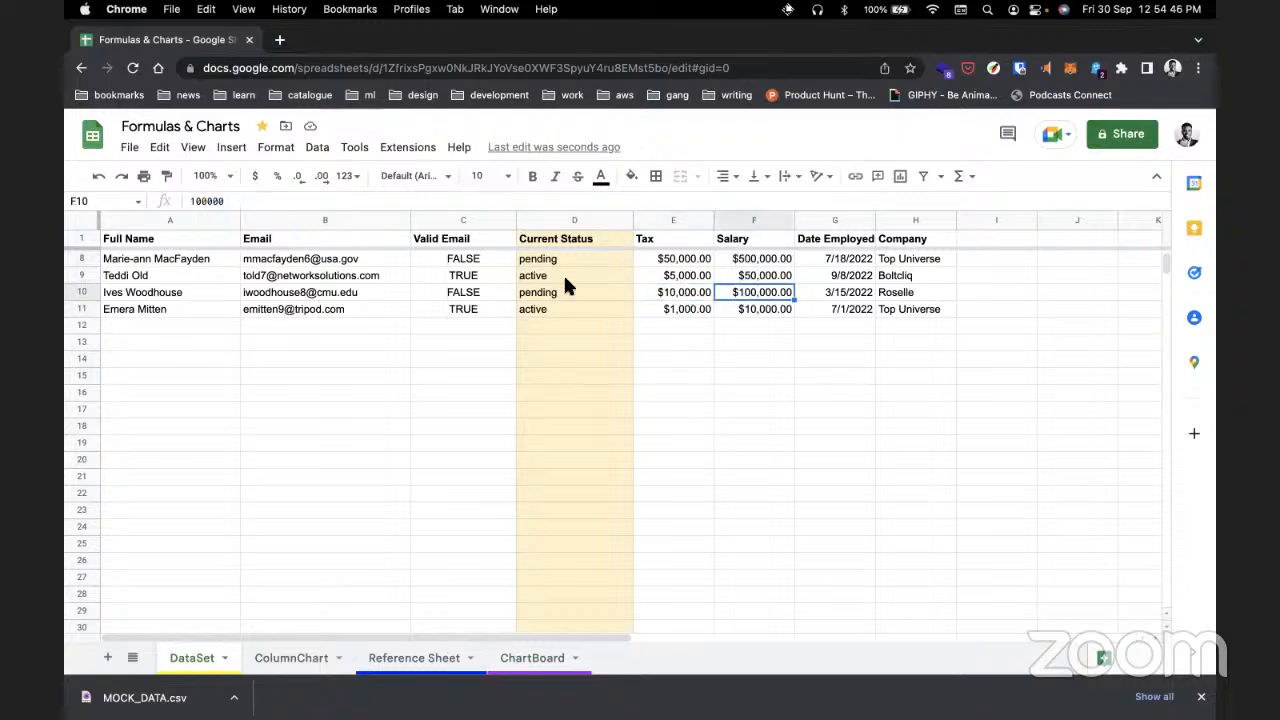
{"action": "scroll", "coordinate": [540, 282], "scroll_direction": "up", "scroll_amount": 1}
{"action": "scroll", "coordinate": [308, 280], "scroll_direction": "up", "scroll_amount": 2}
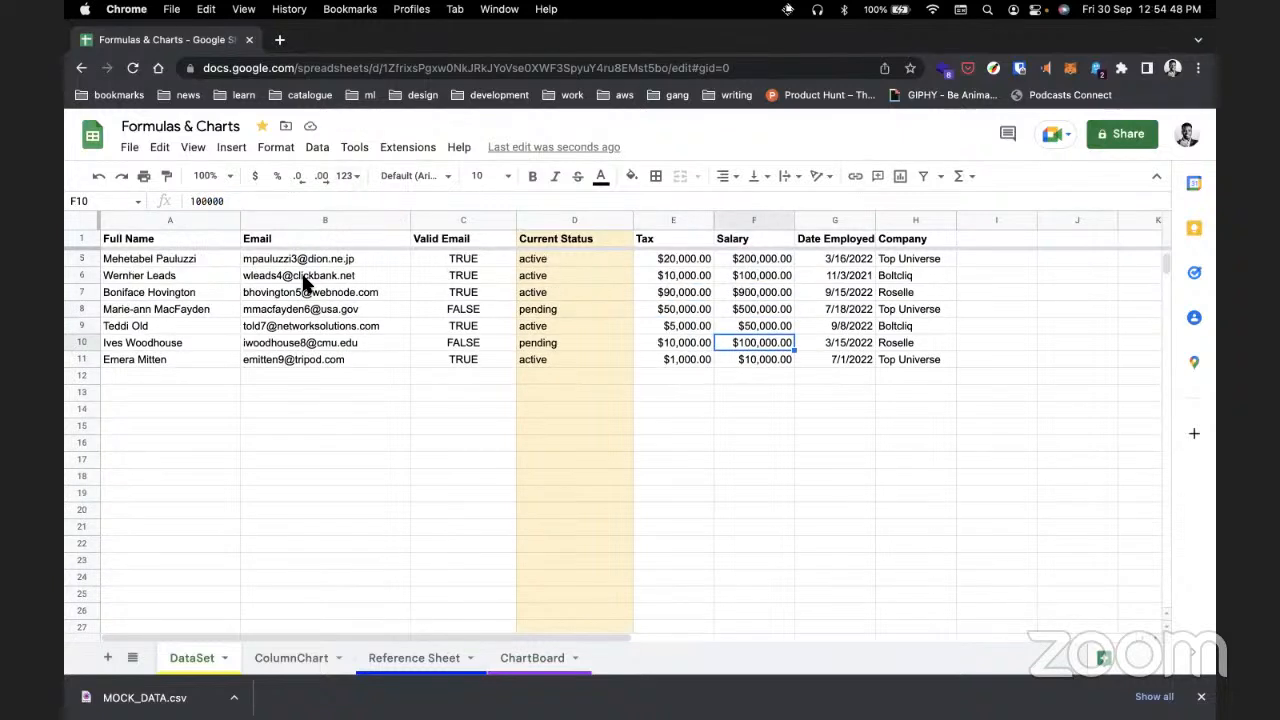
{"action": "scroll", "coordinate": [305, 283], "scroll_direction": "up", "scroll_amount": 3}
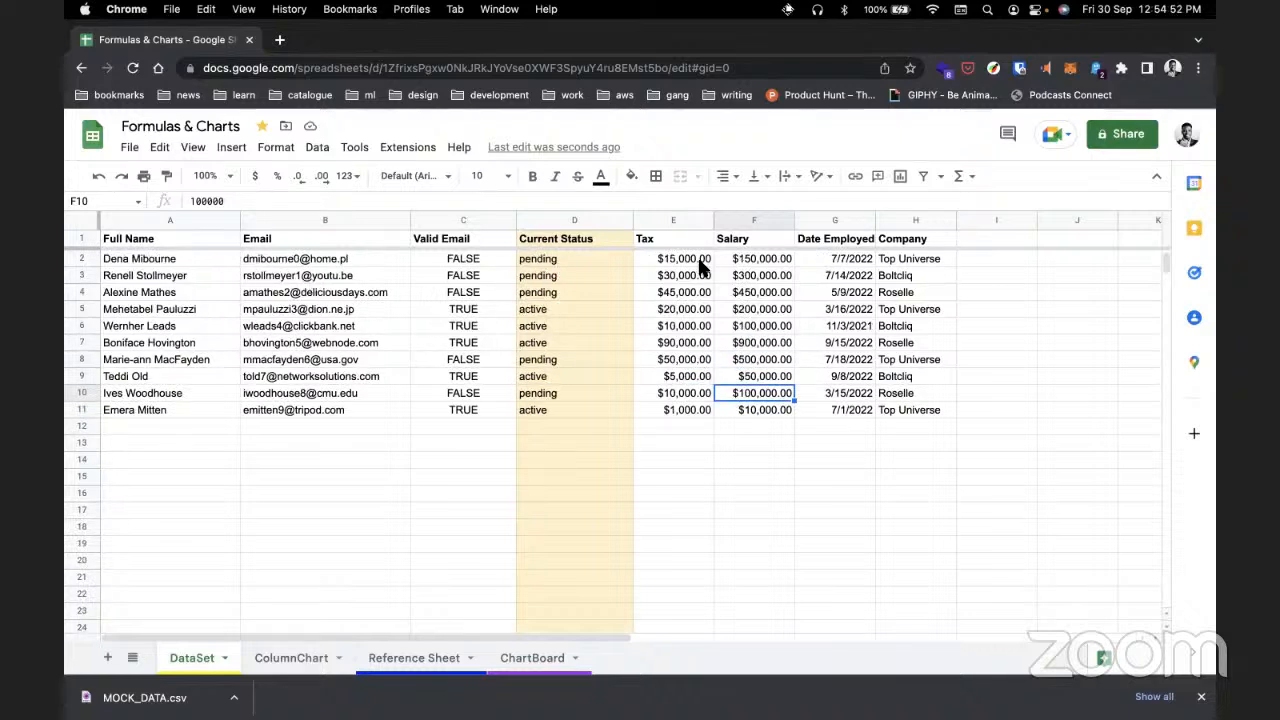
{"action": "left_click", "coordinate": [685, 311]}
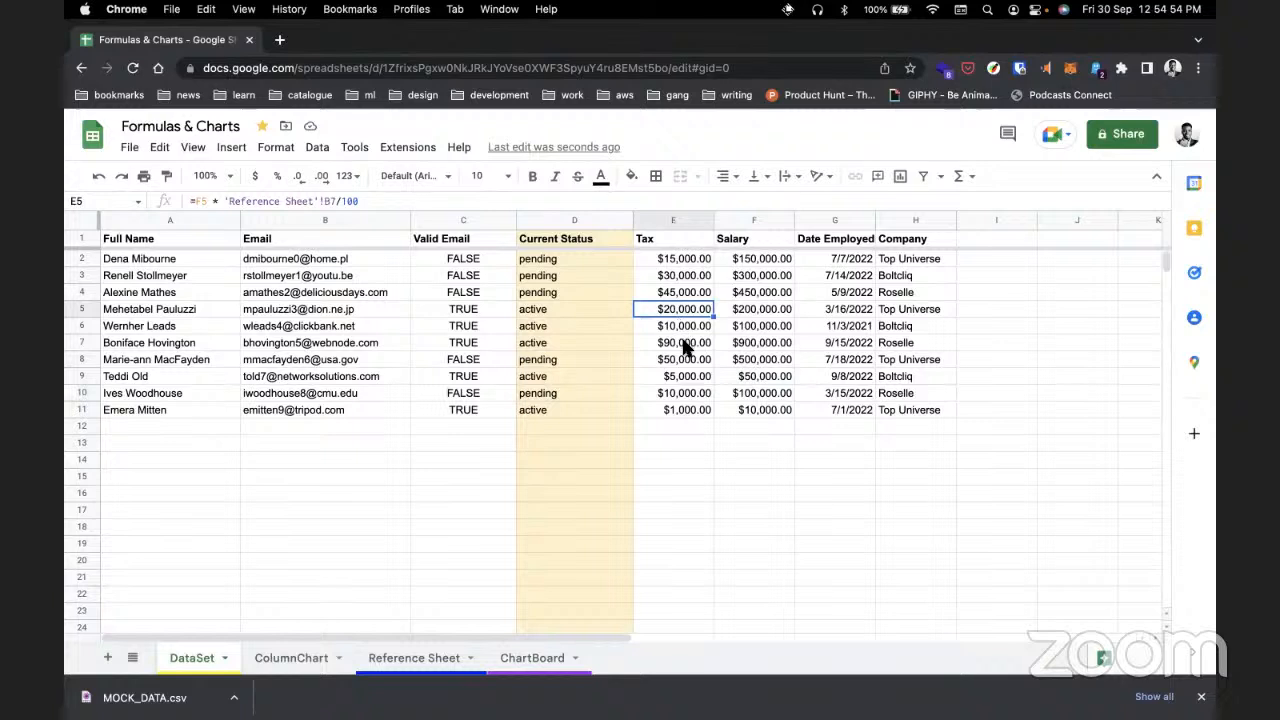
{"action": "left_click", "coordinate": [686, 342]}
Step: Set the salary dated 9/15/2022 in cell F7 to 20000
{"action": "left_click", "coordinate": [750, 342]}
{"action": "key", "text": "Return"}
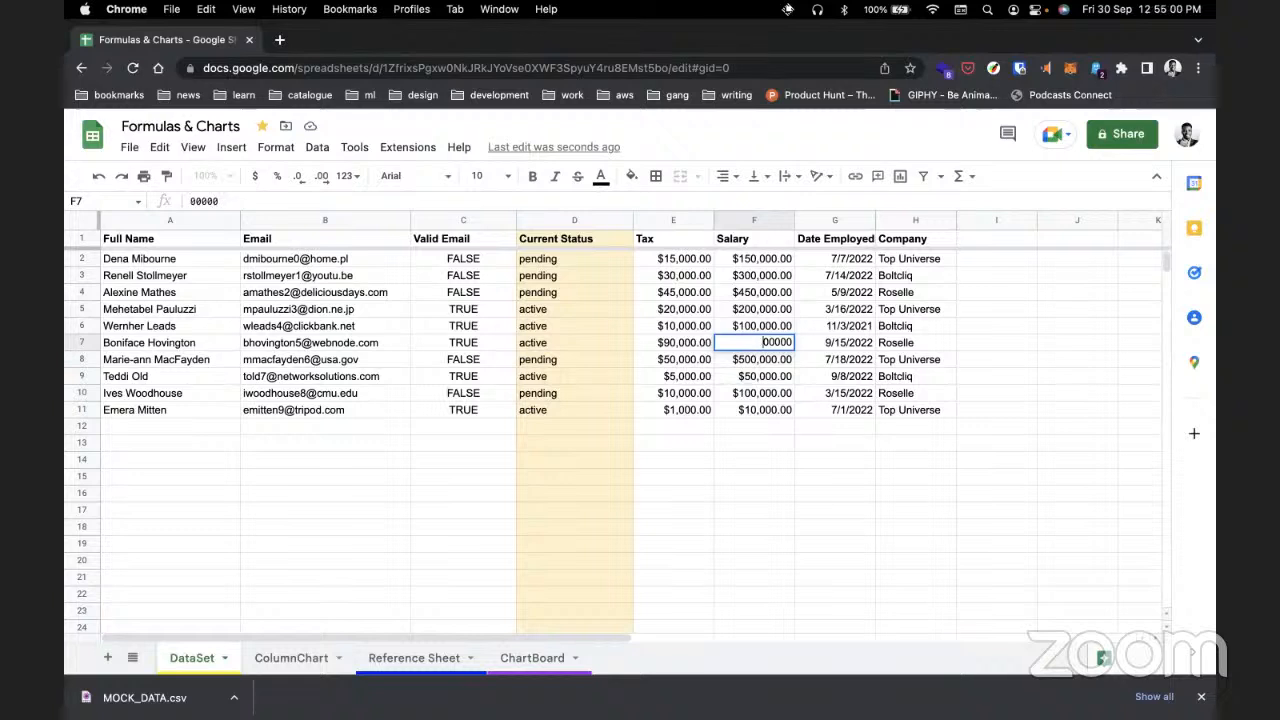
{"action": "type", "text": "2"}
{"action": "key", "text": "BackSpace"}
{"action": "key", "text": "Return"}
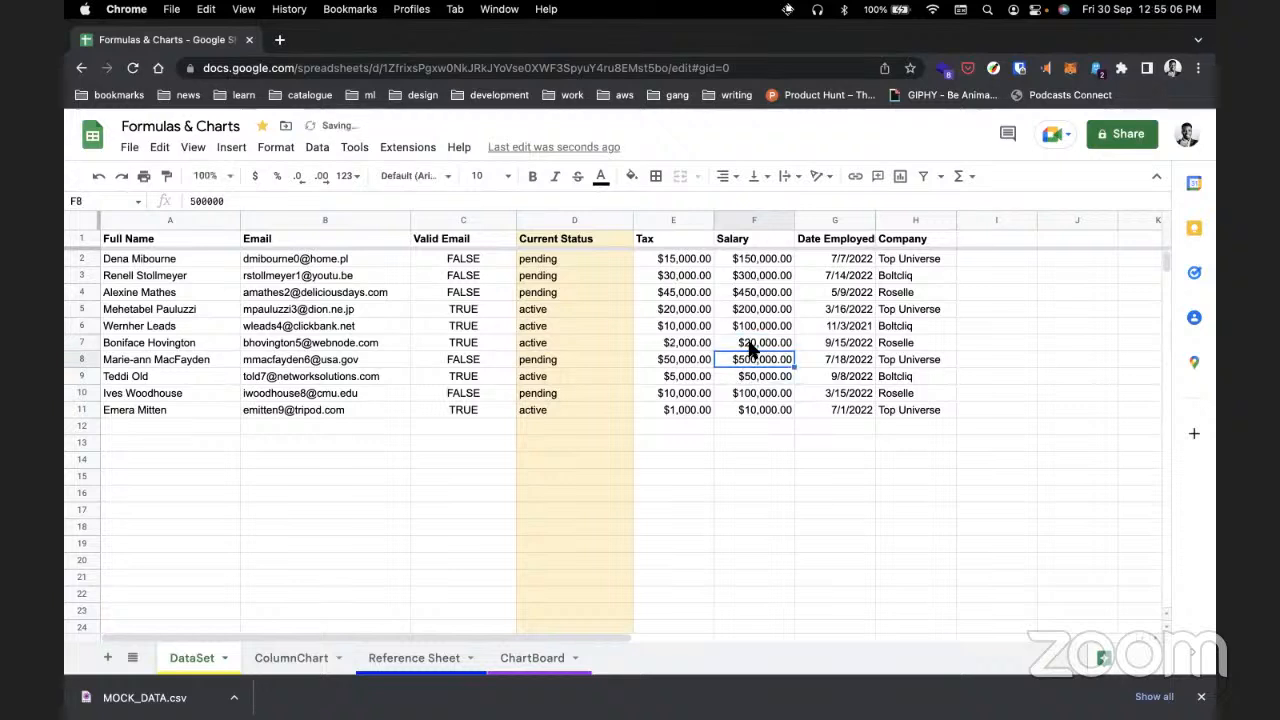
Step: Check the tax formula in E7 and the salary in F7, and return to the embedded chart's index.html page
{"action": "left_click", "coordinate": [669, 345]}
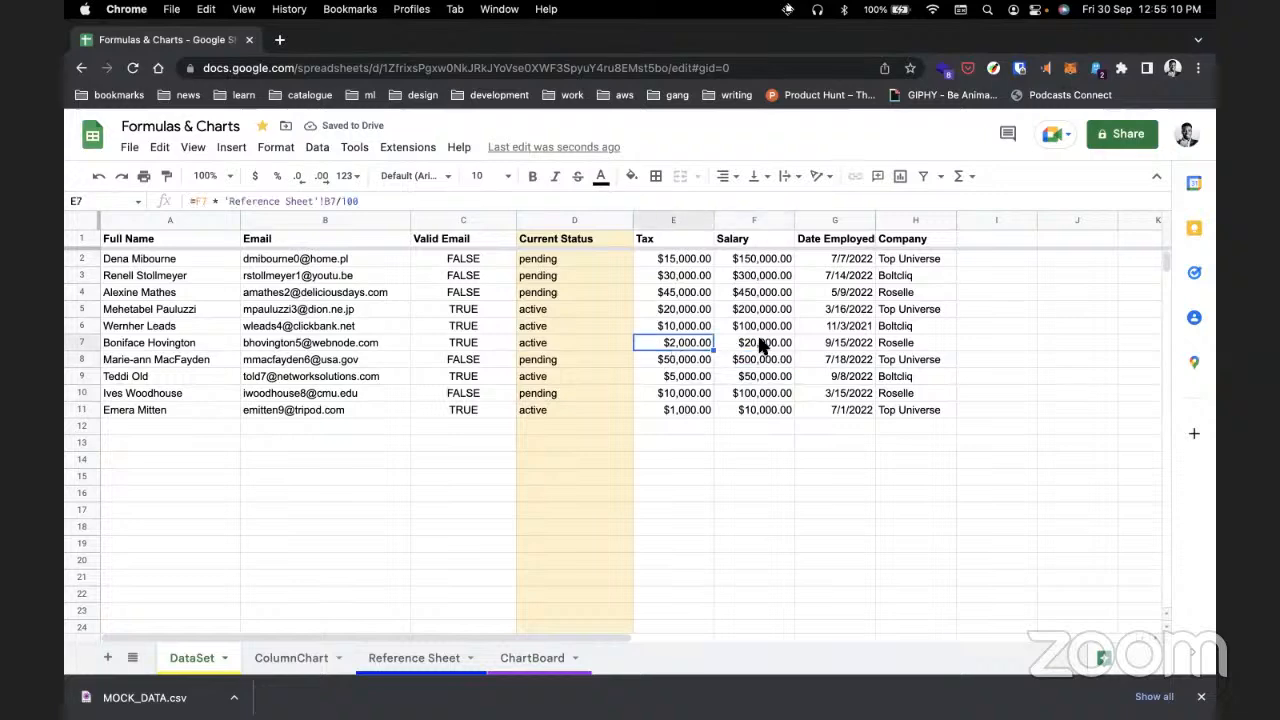
{"action": "left_click", "coordinate": [760, 342]}
{"action": "key", "text": "ctrl+Left"}
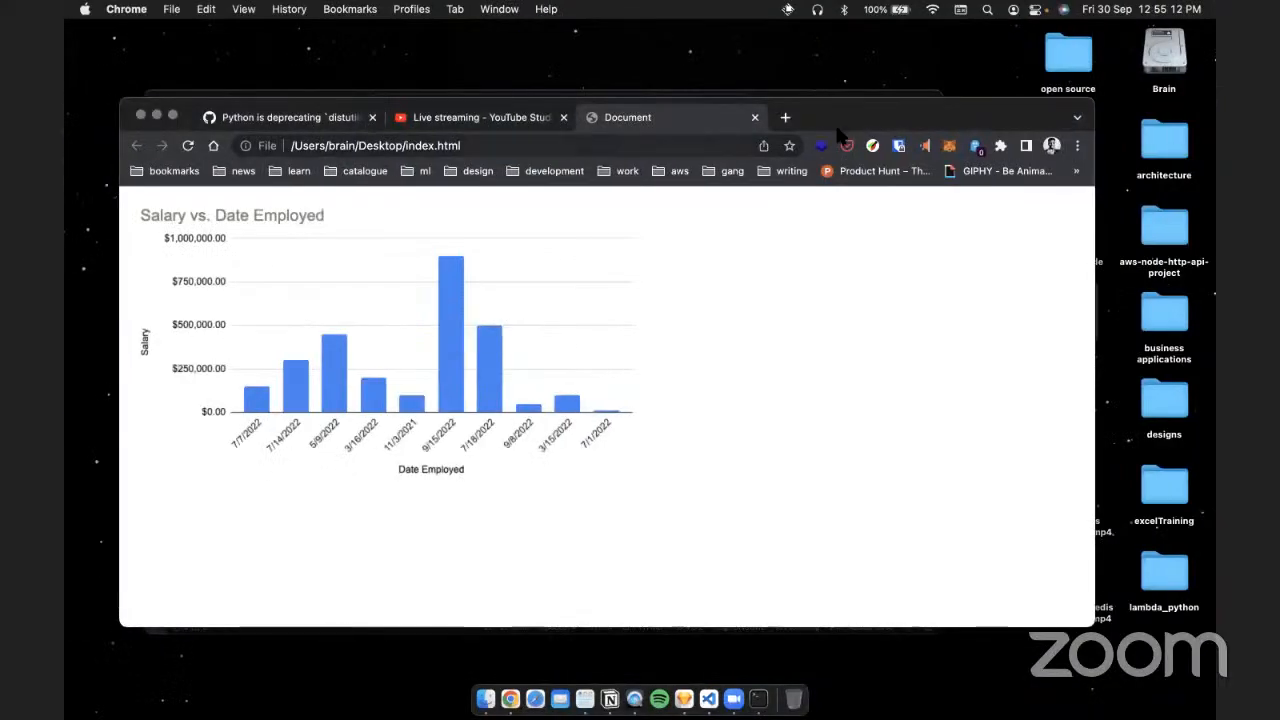
Step: Reload the index.html page, check the embedded chart's 9/15/2022 column, and return to the spreadsheet's ChartBoard sheet
{"action": "left_click", "coordinate": [688, 143]}
{"action": "key", "text": "Return"}
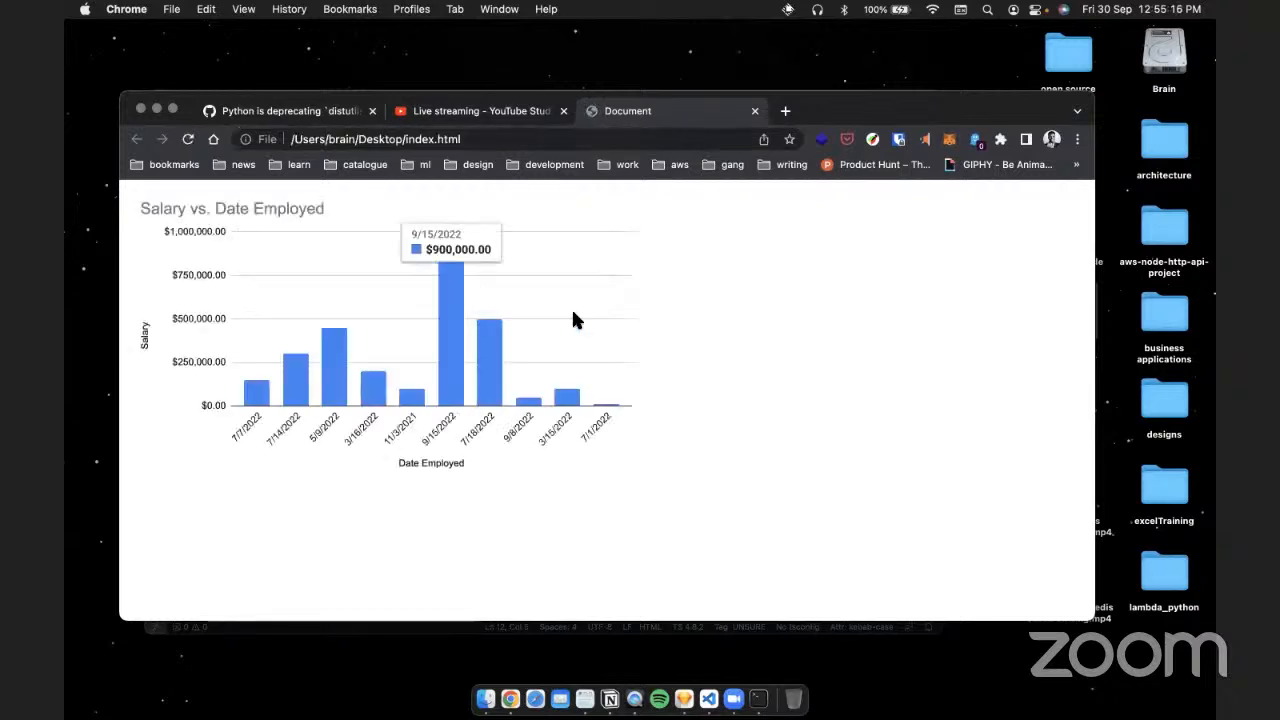
{"action": "key", "text": "ctrl+Right"}
{"action": "left_click", "coordinate": [778, 360]}
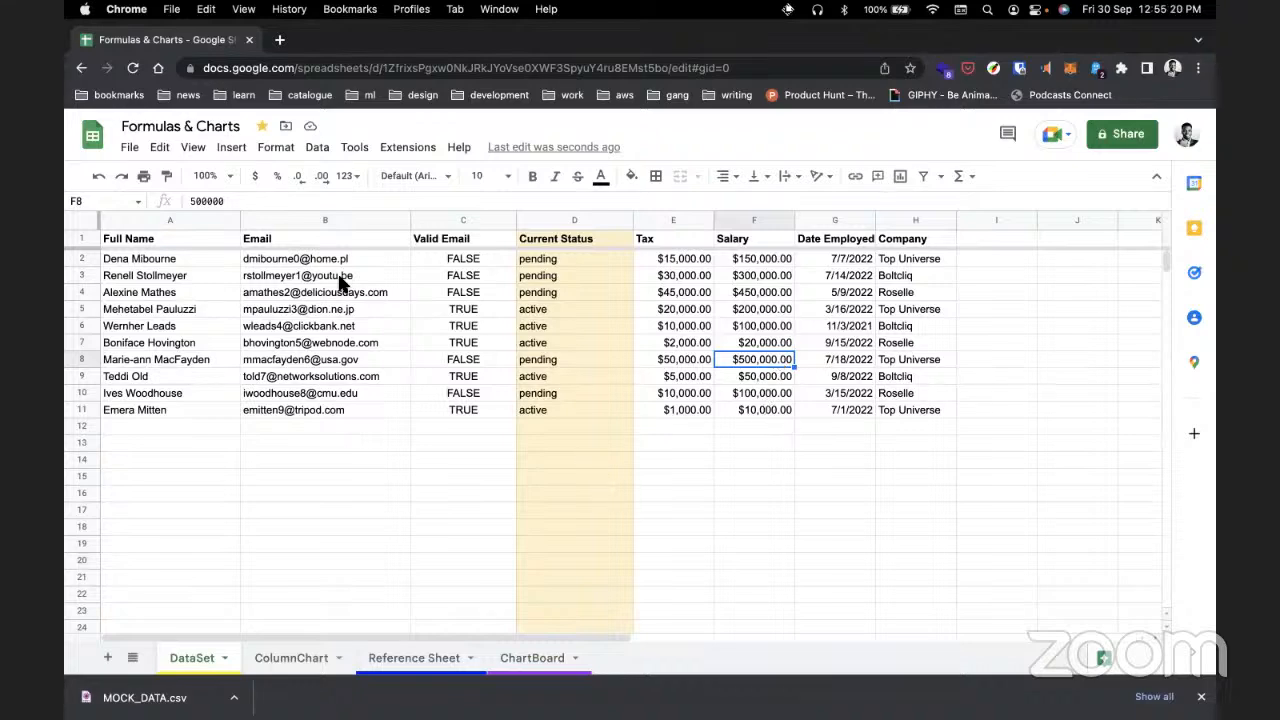
{"action": "left_click", "coordinate": [516, 660]}
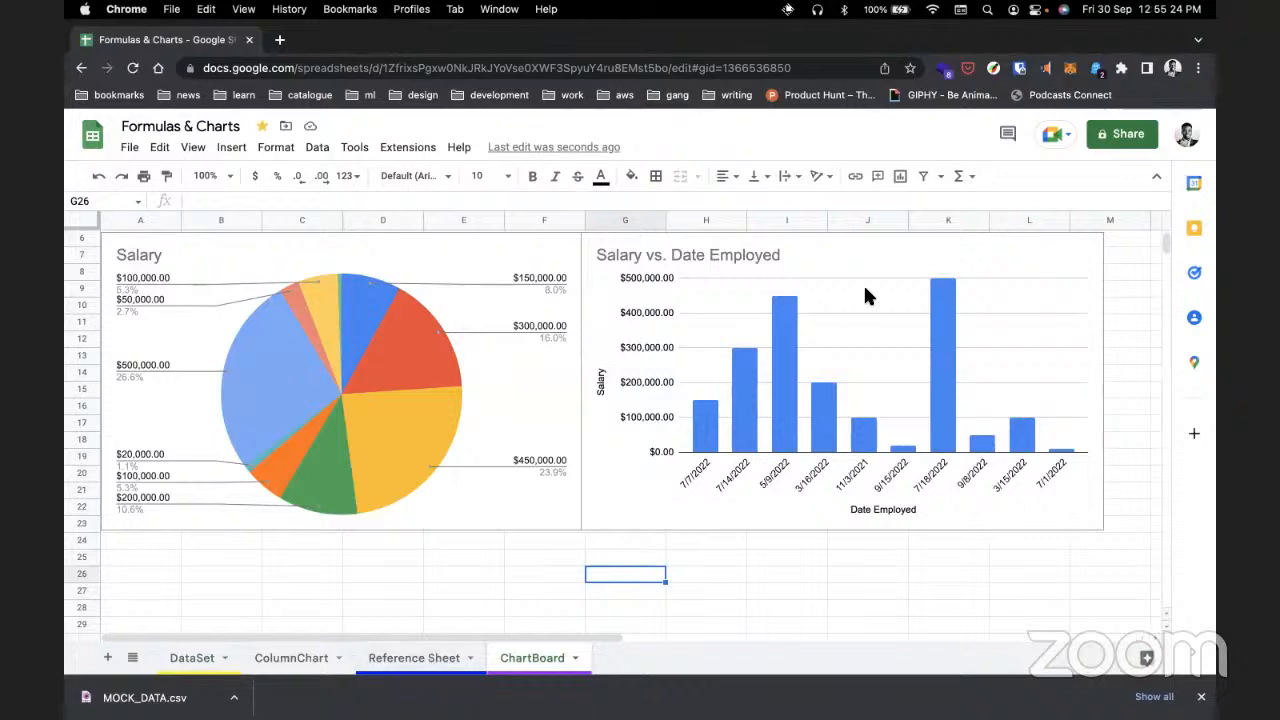
Step: Examine the Setup and Customize options of the Salary vs. Date Employed chart in the chart editor
{"action": "left_click", "coordinate": [907, 284]}
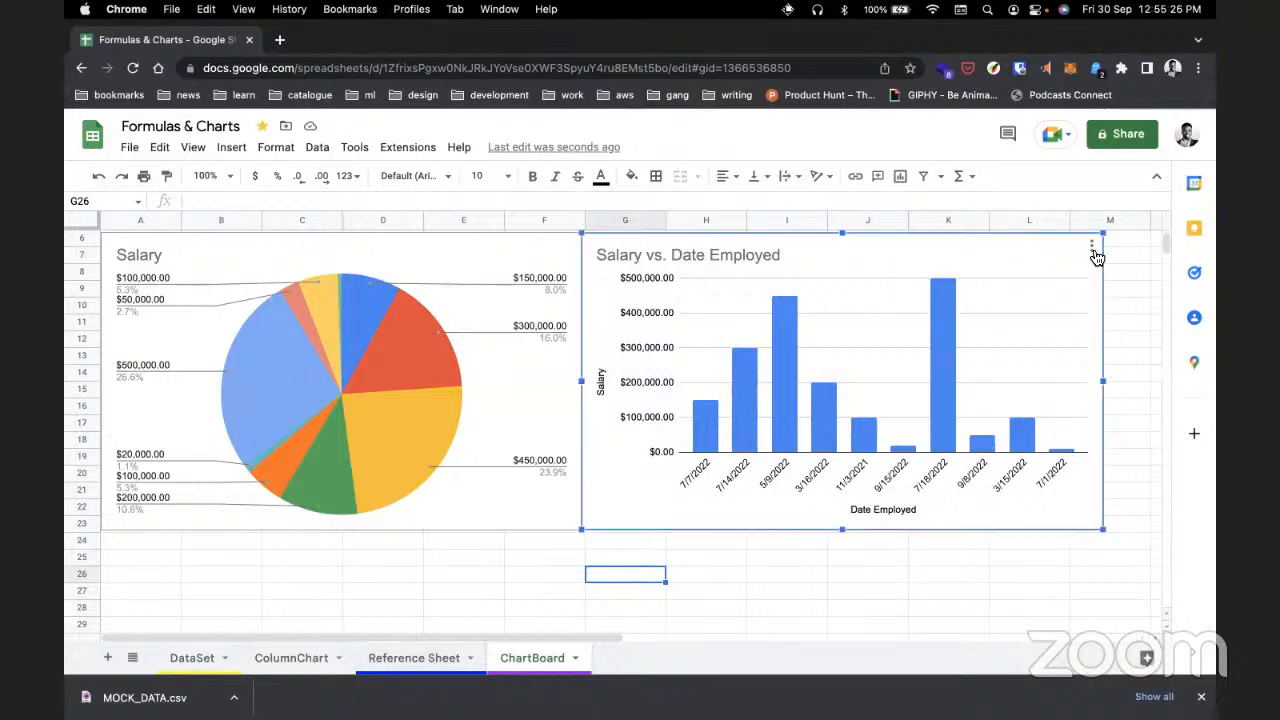
{"action": "left_click", "coordinate": [1094, 249]}
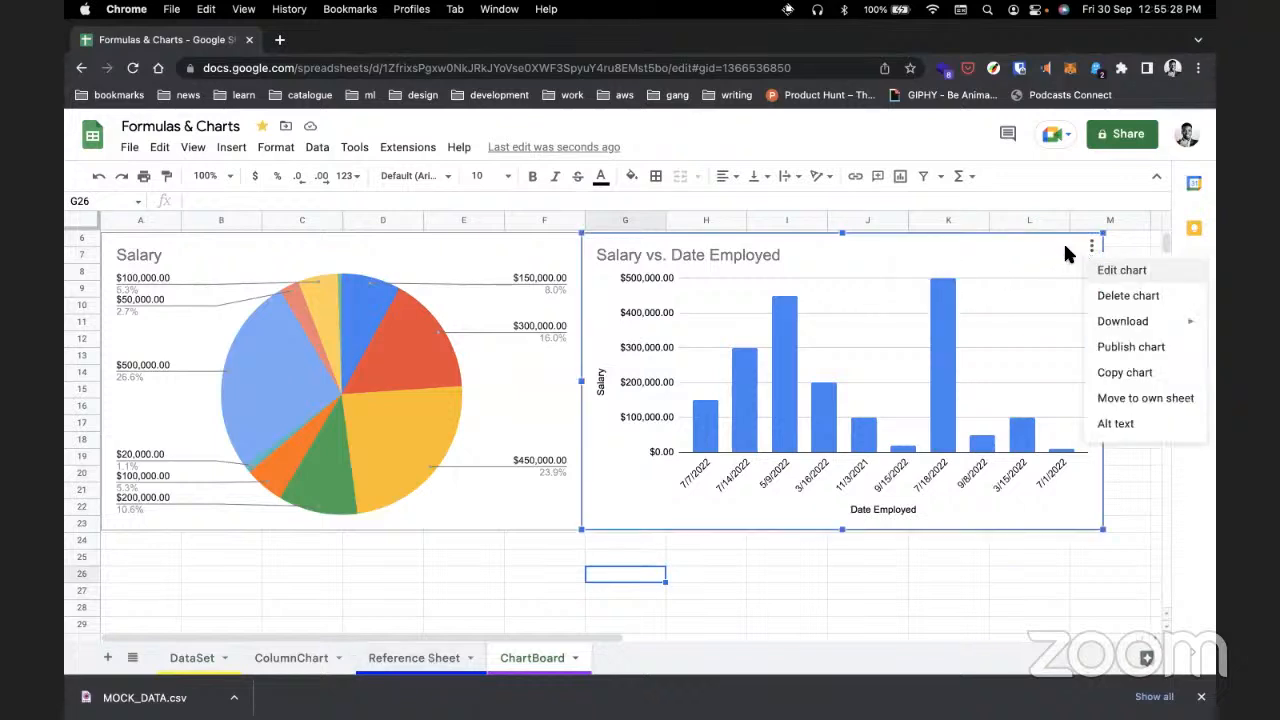
{"action": "left_click", "coordinate": [1090, 240]}
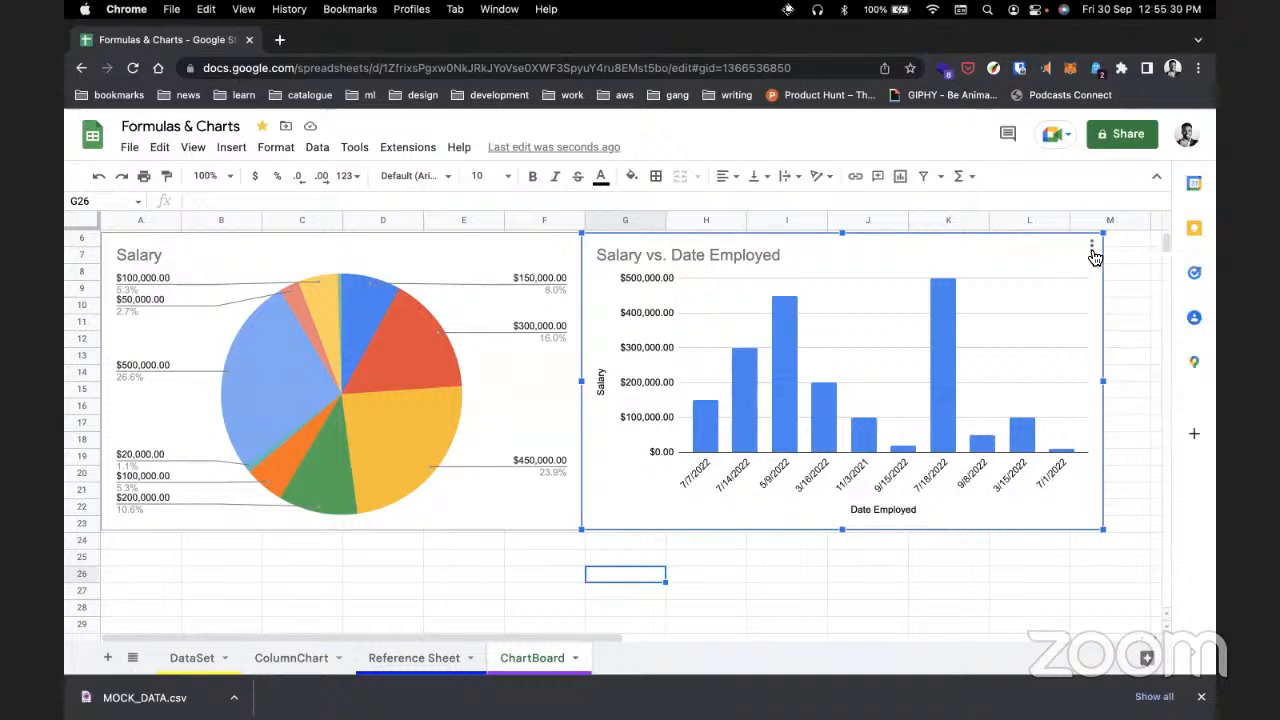
{"action": "left_click", "coordinate": [1093, 247]}
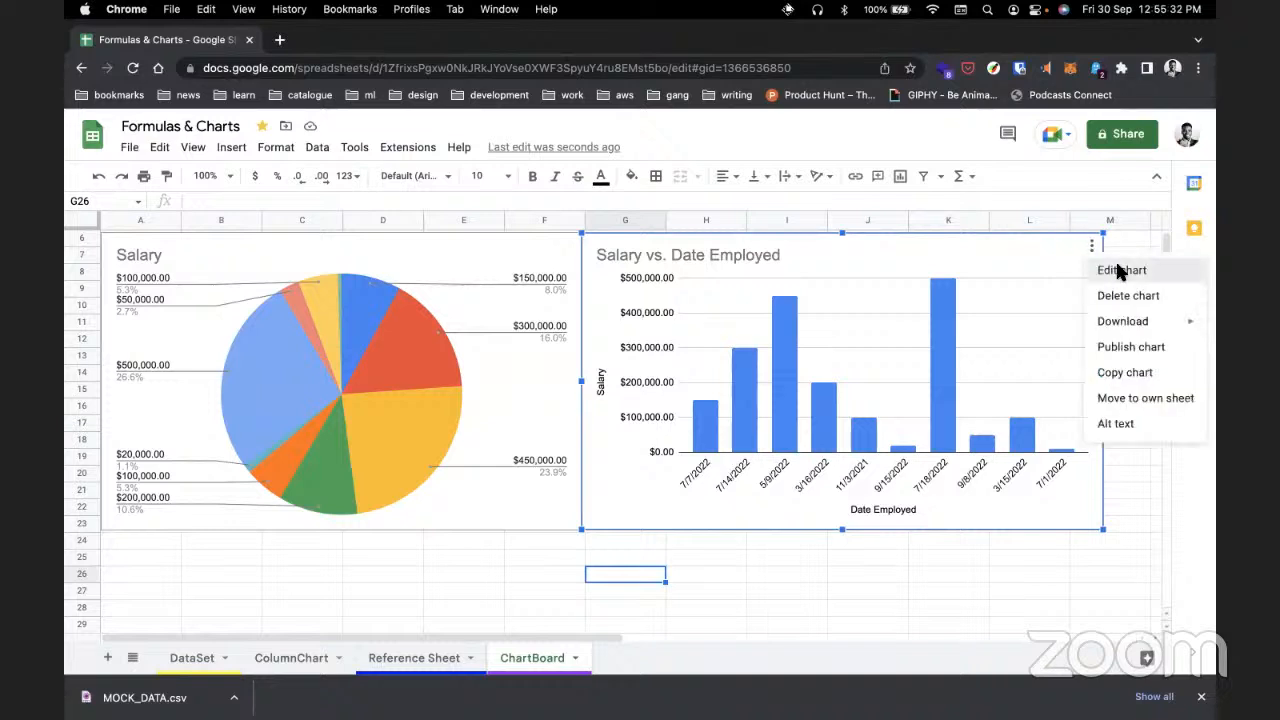
{"action": "left_click", "coordinate": [1120, 270]}
{"action": "scroll", "coordinate": [1053, 455], "scroll_direction": "down", "scroll_amount": 2}
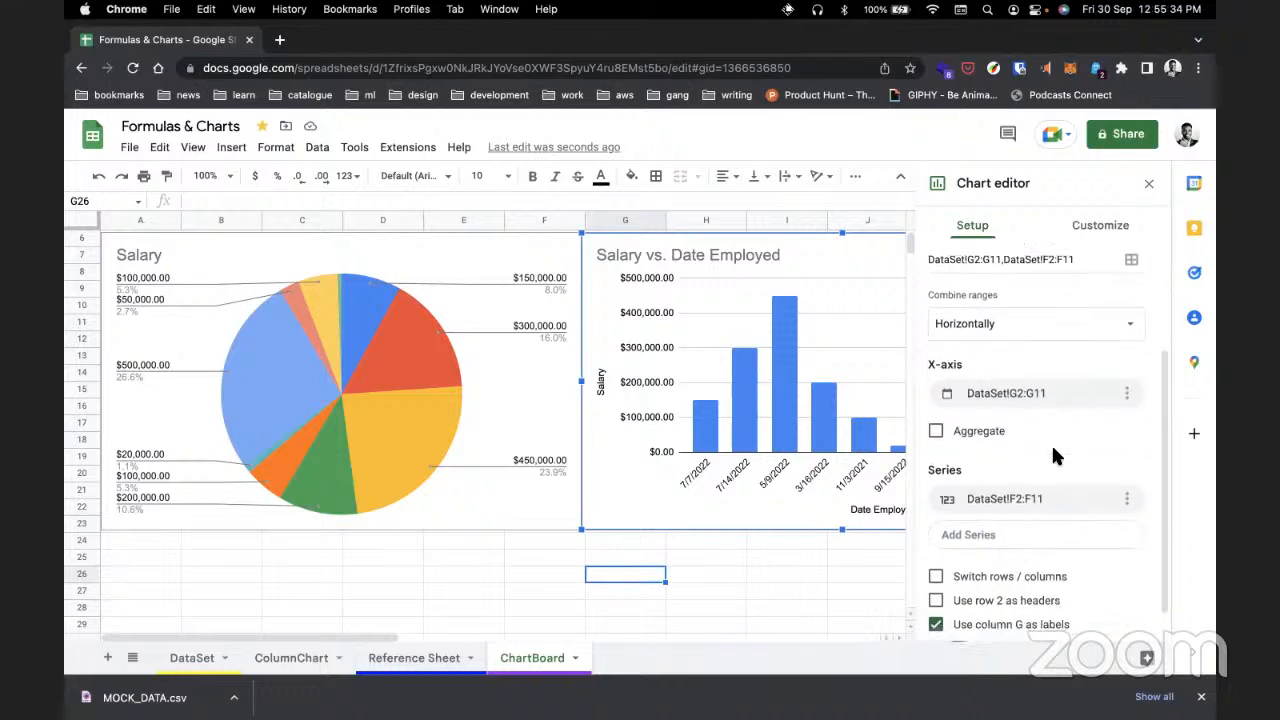
{"action": "scroll", "coordinate": [1053, 455], "scroll_direction": "down", "scroll_amount": 1}
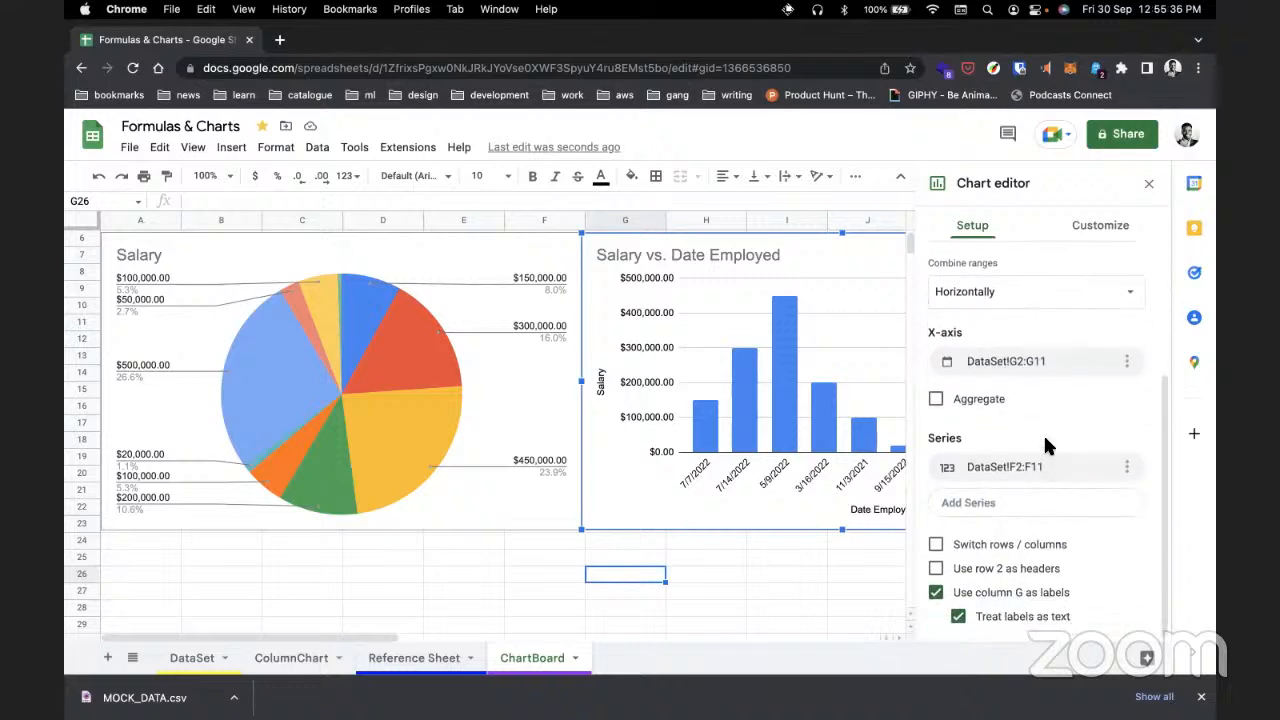
{"action": "scroll", "coordinate": [1037, 395], "scroll_direction": "up", "scroll_amount": 4}
{"action": "left_click", "coordinate": [1076, 233]}
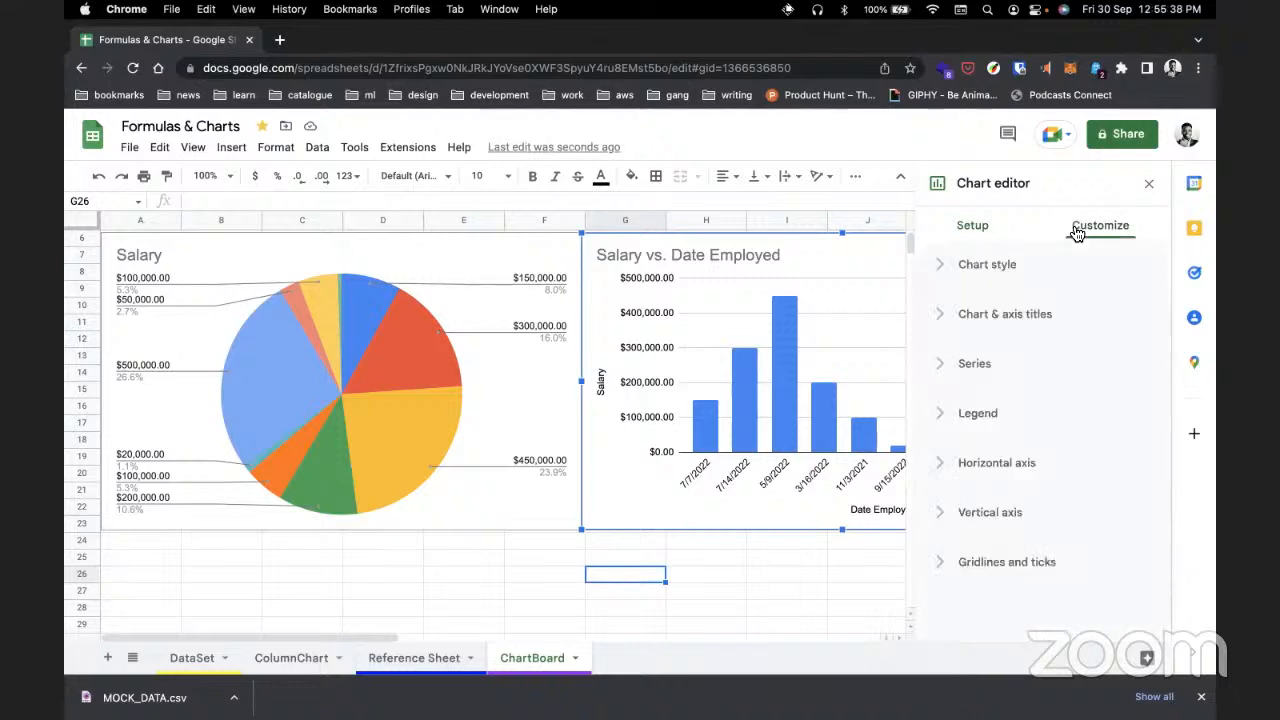
{"action": "left_click", "coordinate": [958, 229]}
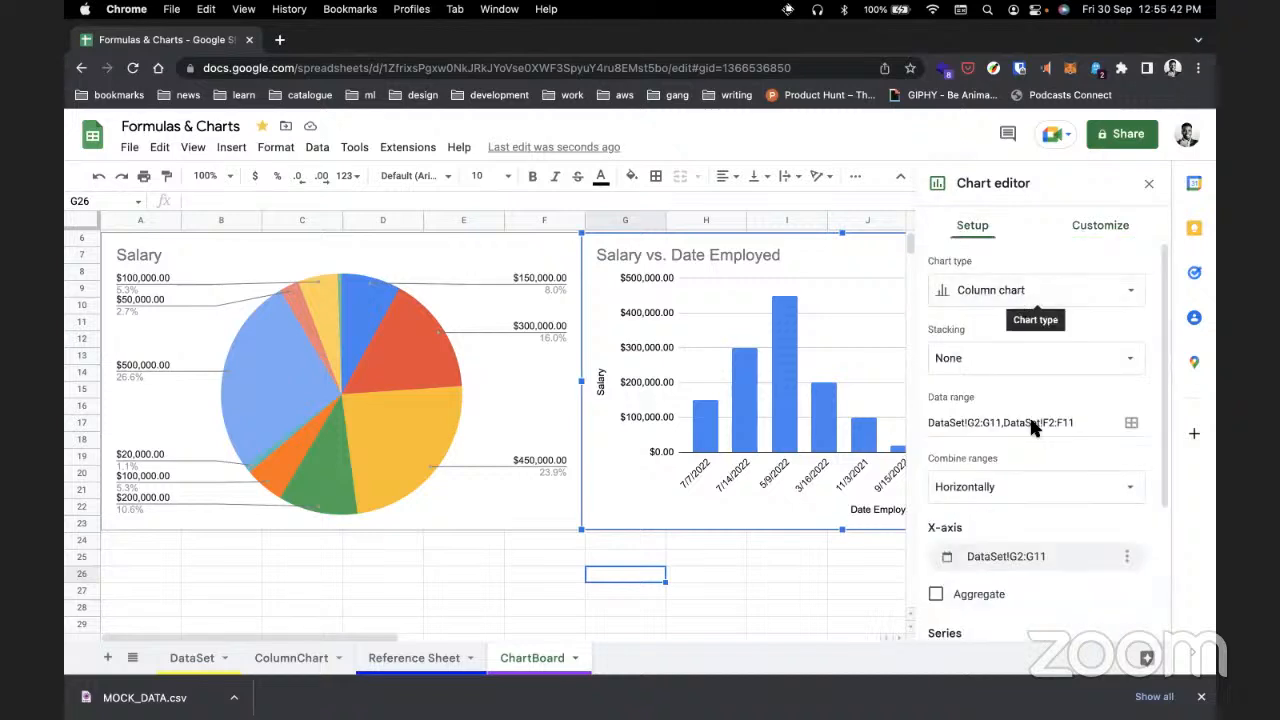
{"action": "scroll", "coordinate": [1031, 420], "scroll_direction": "down", "scroll_amount": 4}
{"action": "scroll", "coordinate": [1077, 288], "scroll_direction": "up", "scroll_amount": 4}
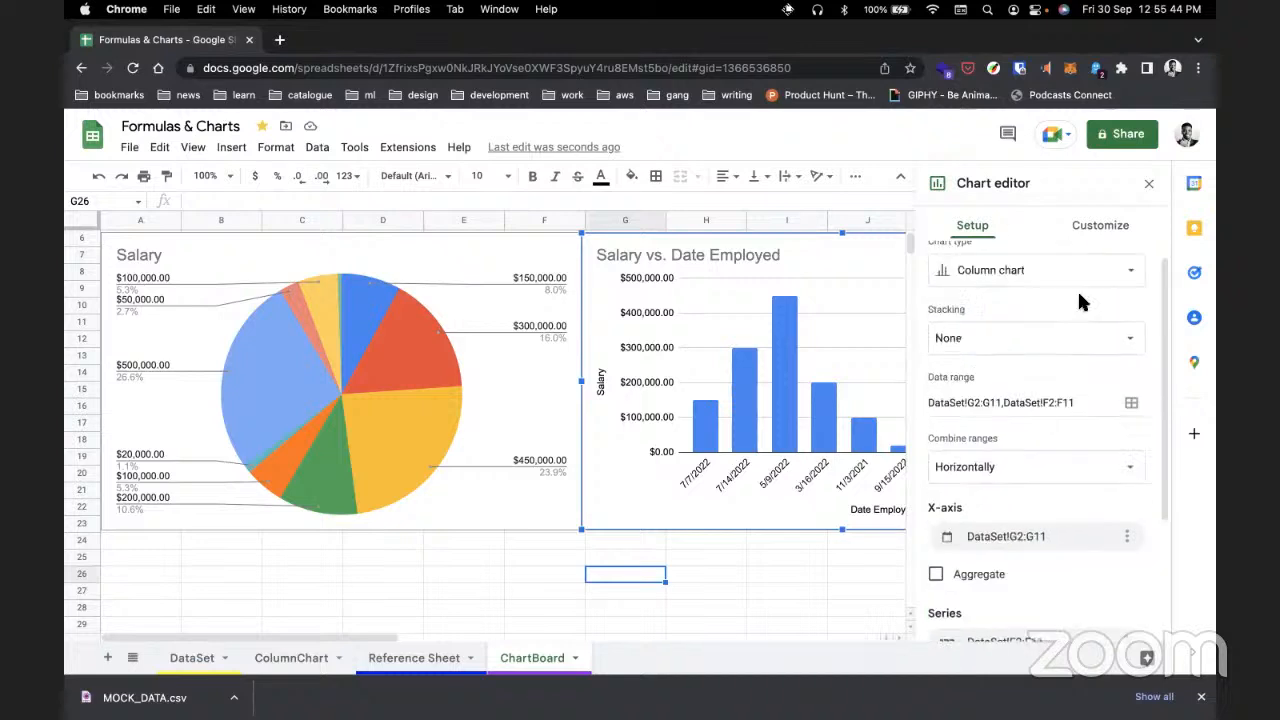
{"action": "left_click", "coordinate": [1149, 183]}
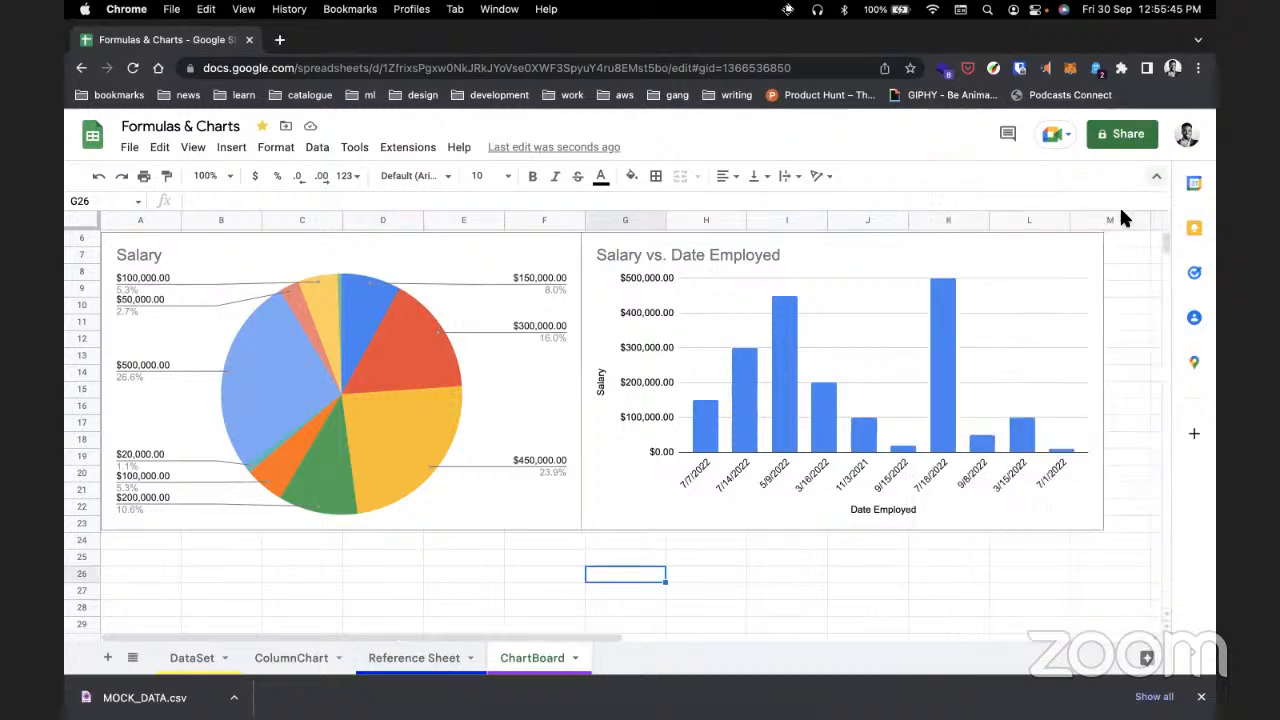
Step: Compare the 9/15/2022 column in the Salary vs. Date Employed chart with cell F7 on the DataSet sheet
{"action": "left_click", "coordinate": [955, 367]}
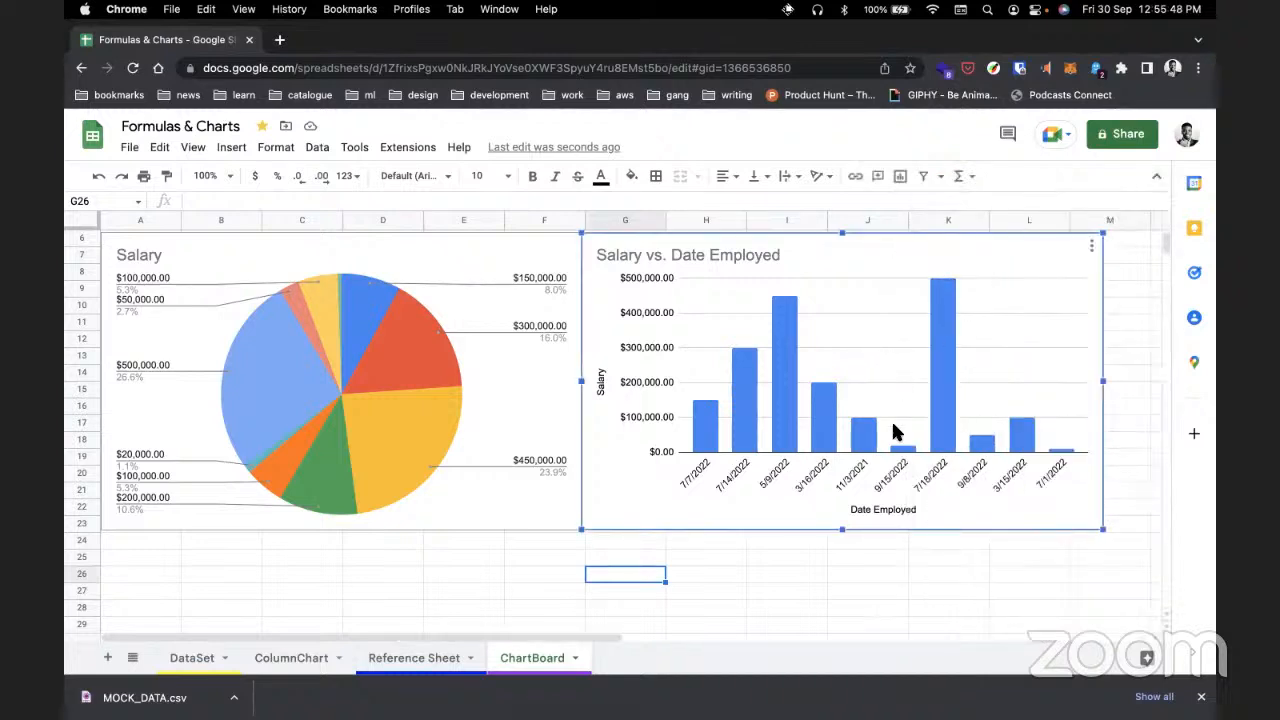
{"action": "mouse_move", "coordinate": [905, 450]}
{"action": "left_click", "coordinate": [192, 658]}
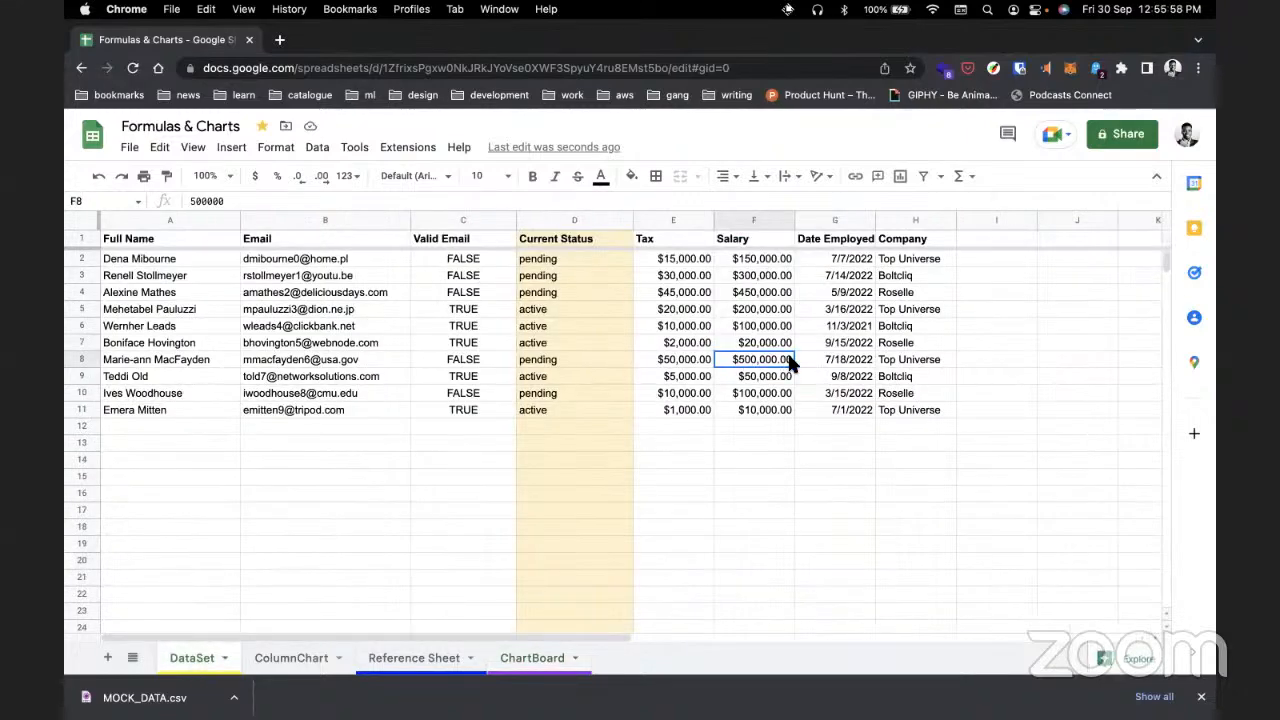
{"action": "left_click", "coordinate": [768, 345]}
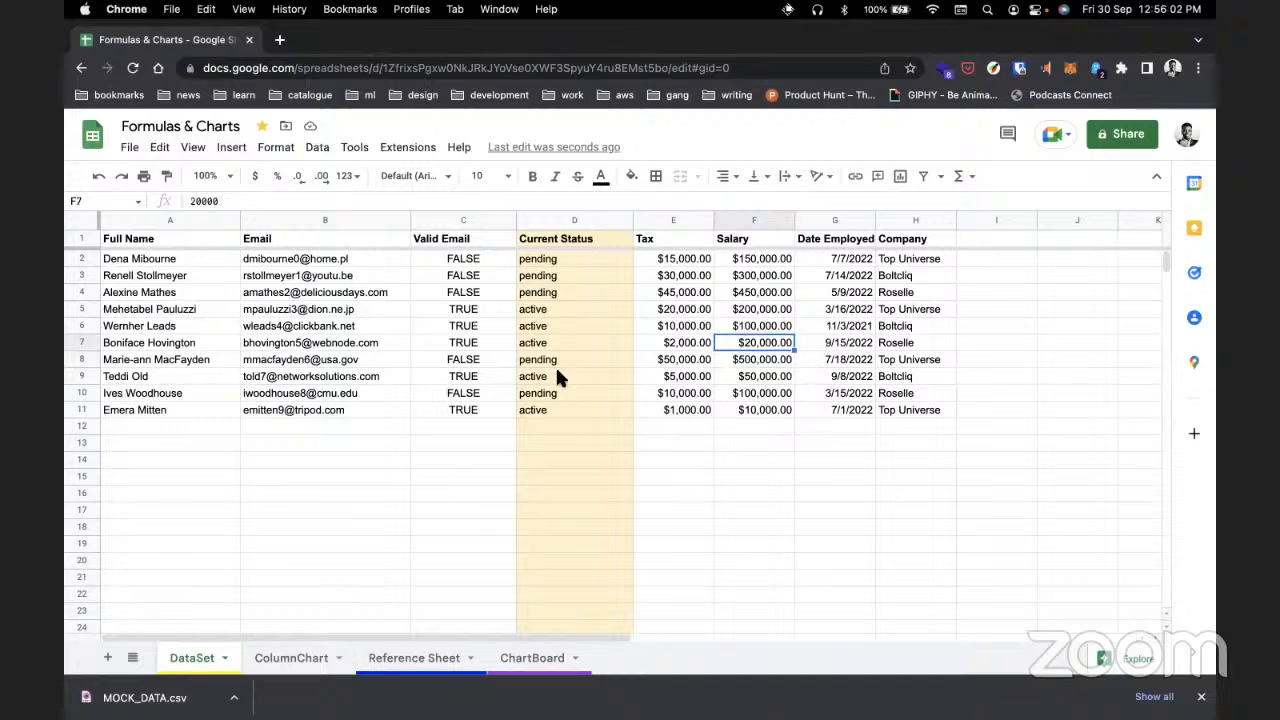
Step: Return to index.html, reload it, and inspect the column values in the embedded salary chart
{"action": "key", "text": "ctrl+Left"}
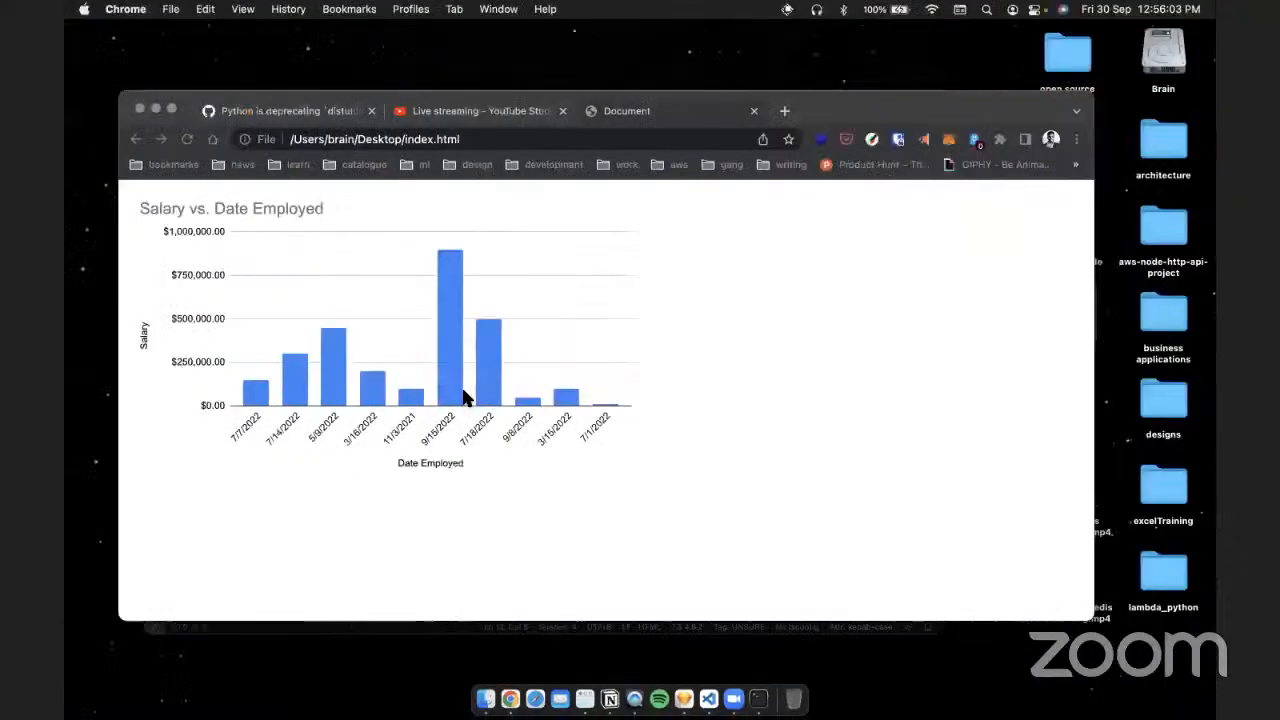
{"action": "mouse_move", "coordinate": [410, 399]}
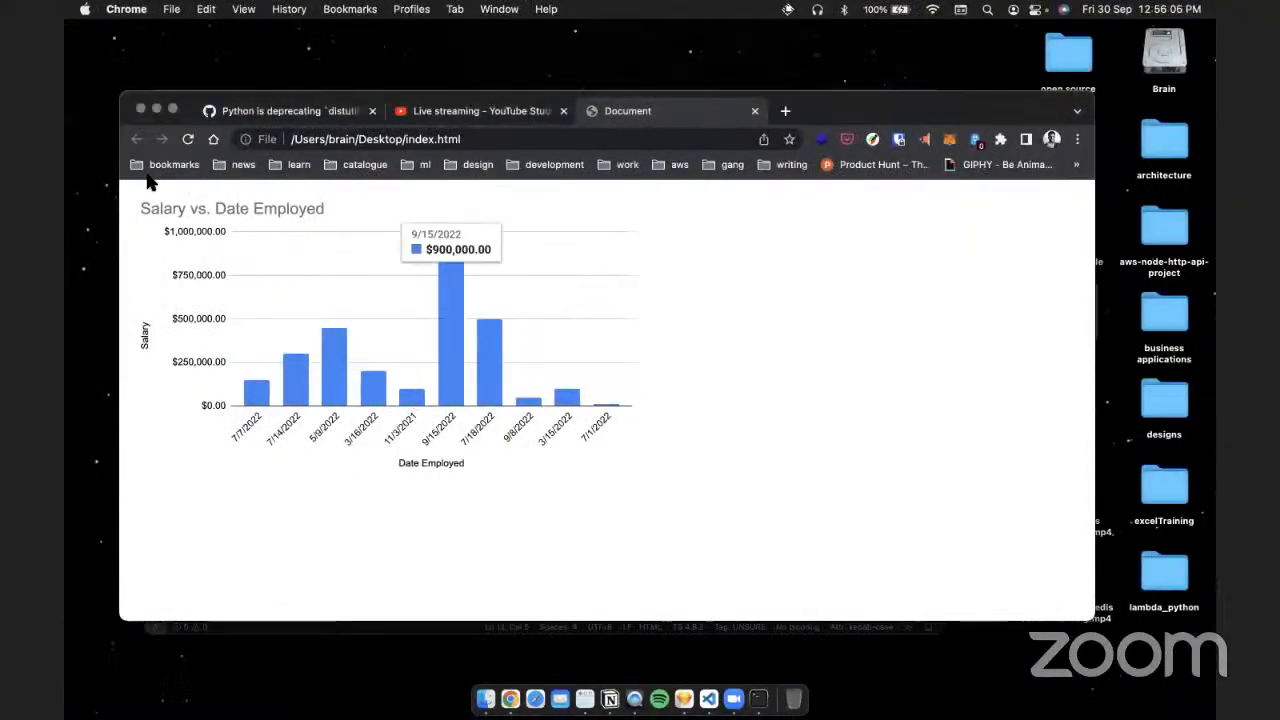
{"action": "left_click", "coordinate": [187, 139]}
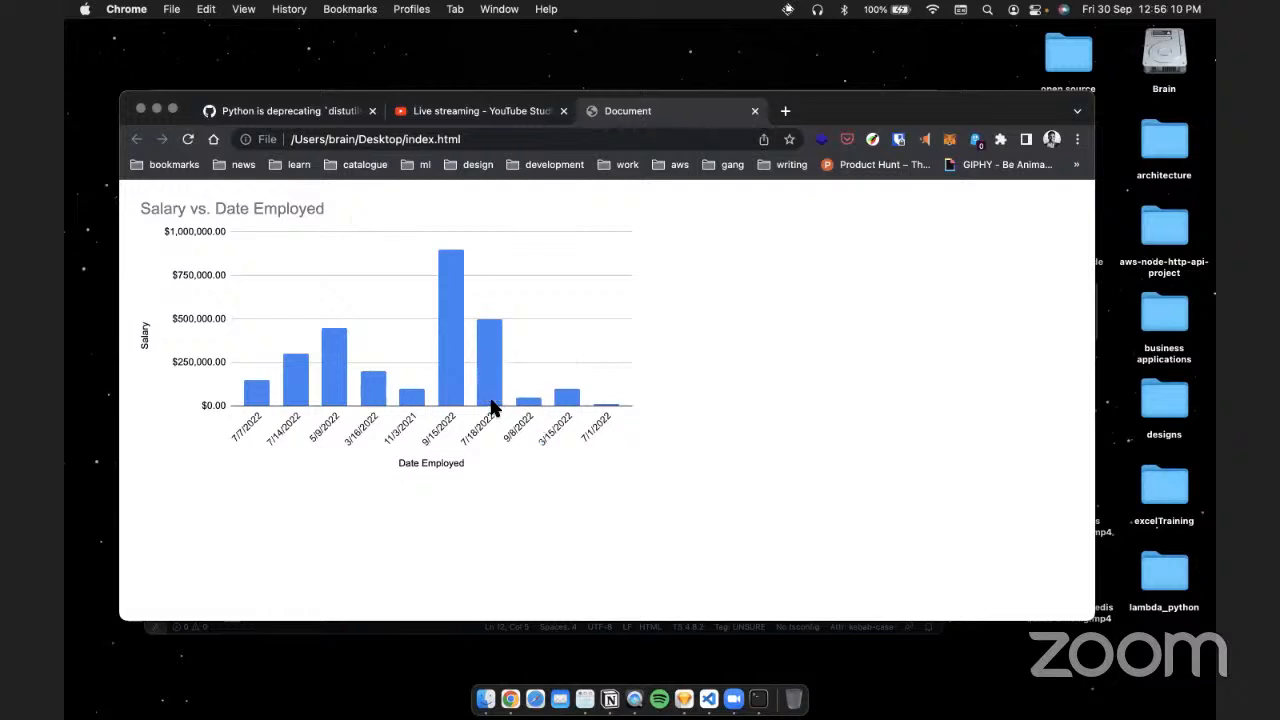
{"action": "mouse_move", "coordinate": [416, 404]}
{"action": "mouse_move", "coordinate": [447, 385]}
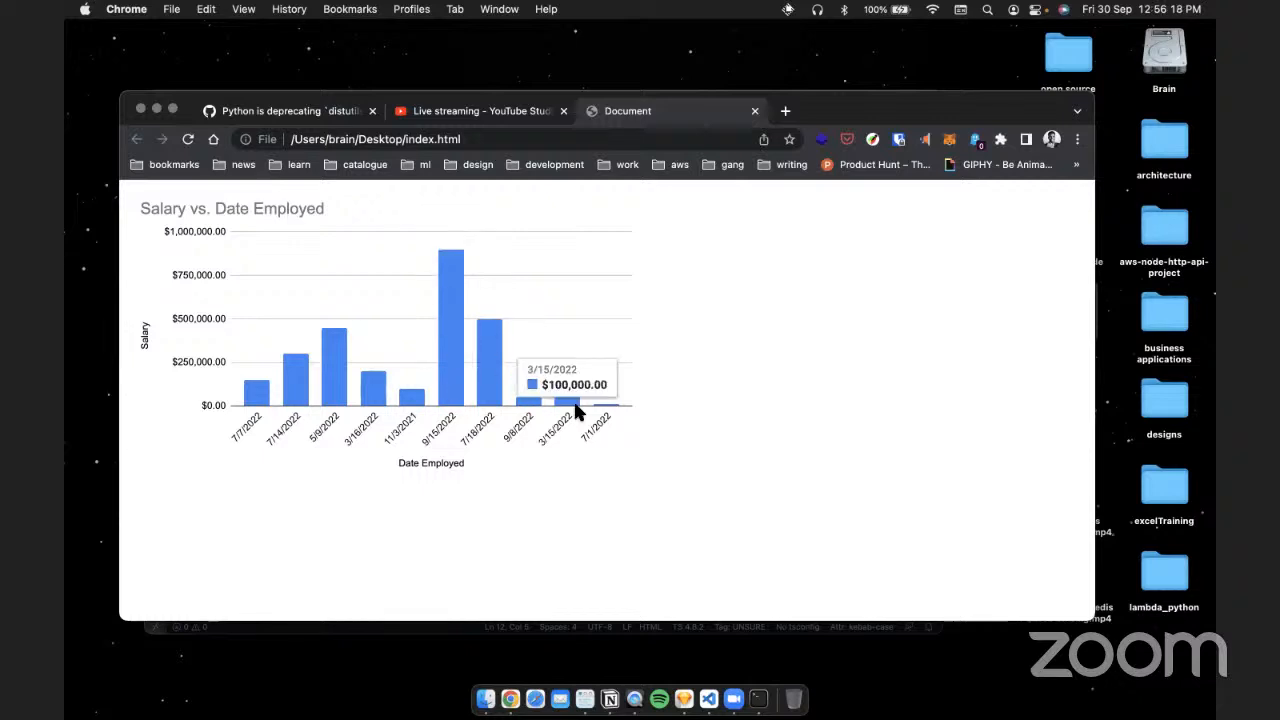
Step: Compare the 9/15/2022 column in the ChartBoard sheet's chart with the one in the embedded chart
{"action": "key", "text": "ctrl+Right"}
{"action": "left_click", "coordinate": [705, 421]}
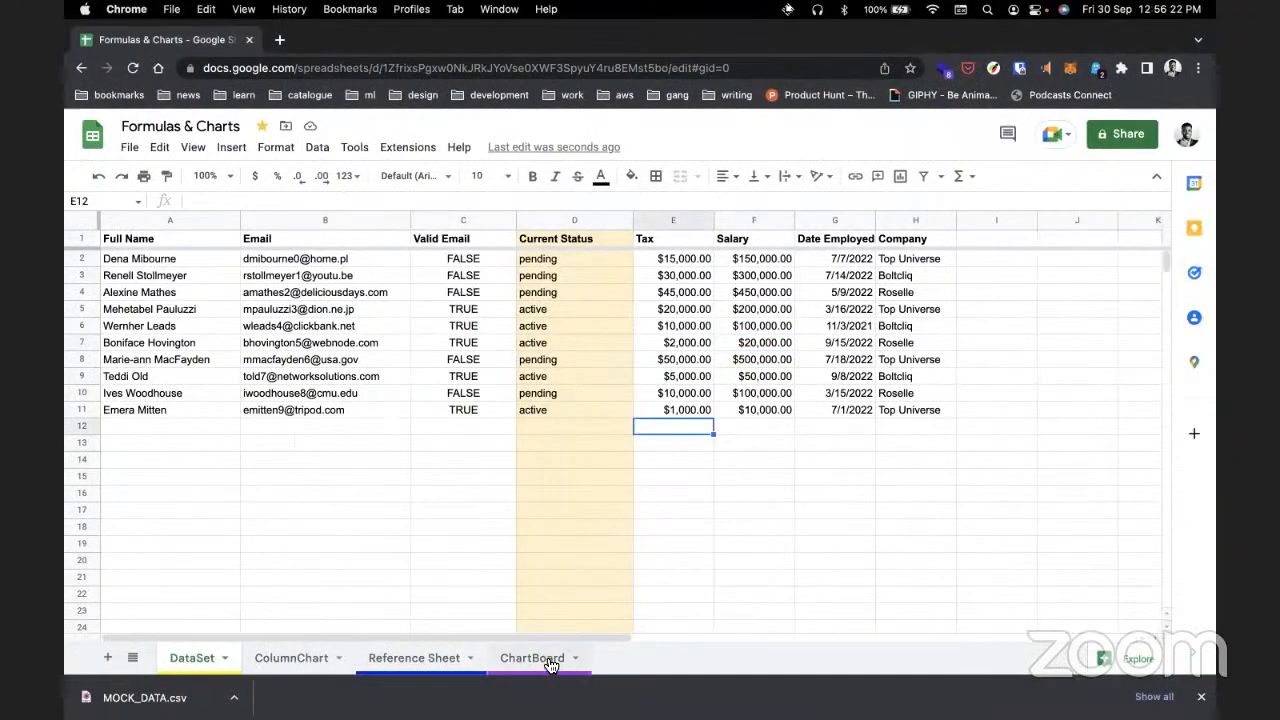
{"action": "left_click", "coordinate": [549, 663]}
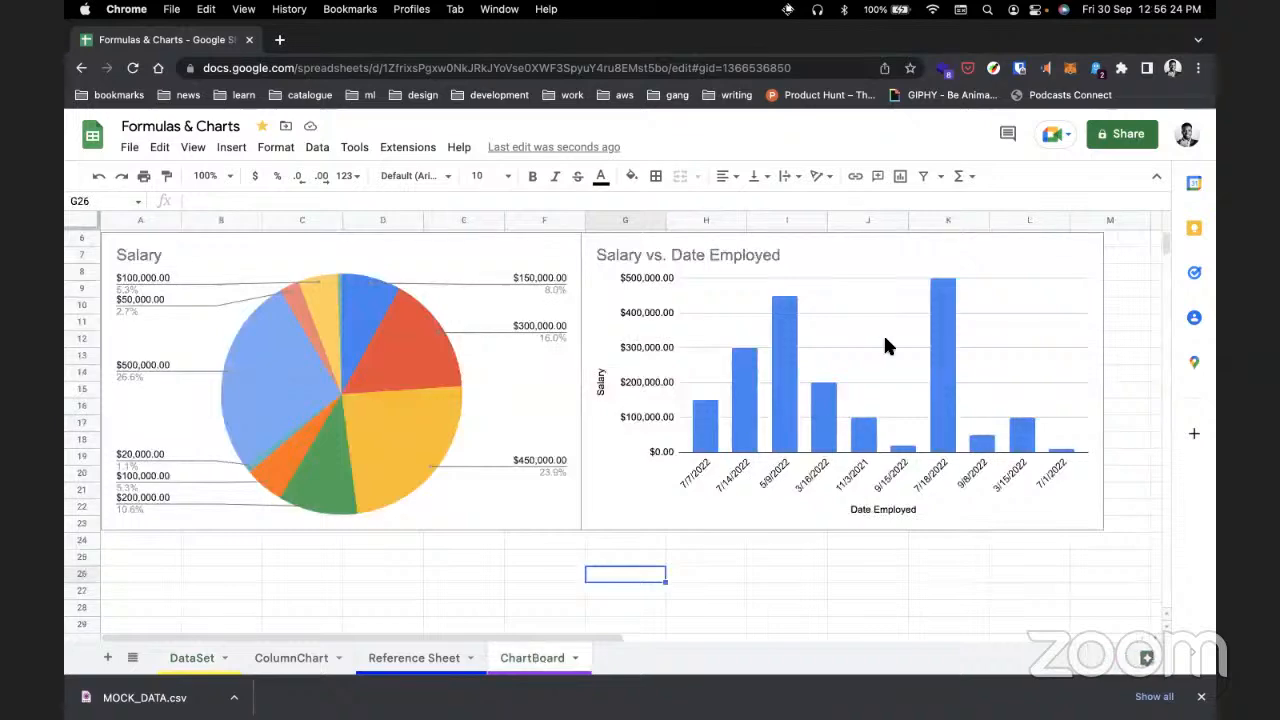
{"action": "left_click", "coordinate": [1007, 245]}
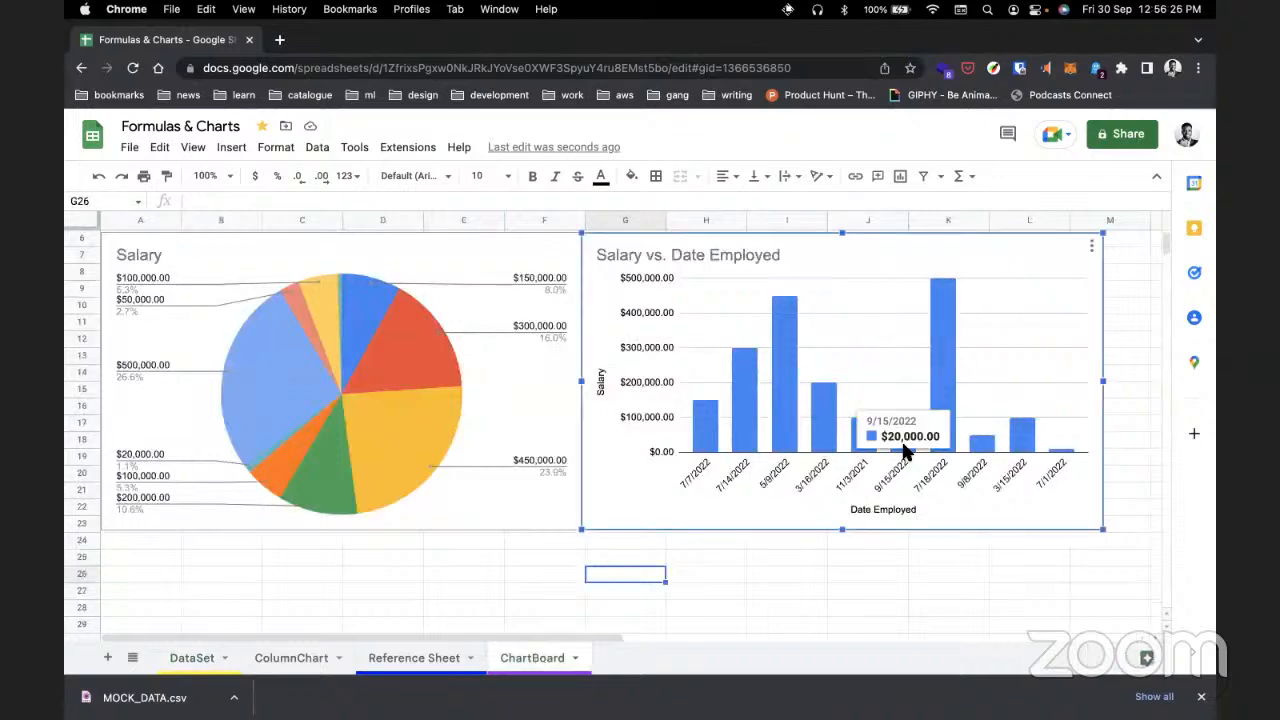
{"action": "key", "text": "ctrl+Left"}
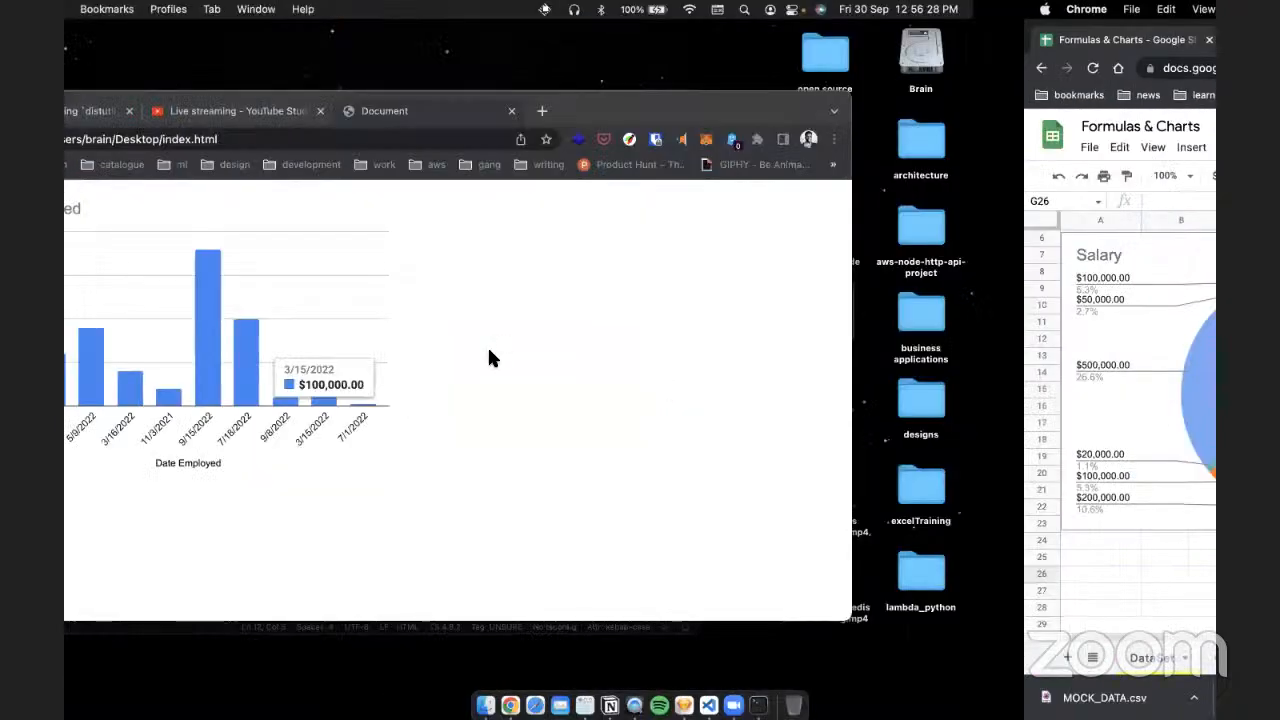
{"action": "key", "text": "ctrl+Right"}
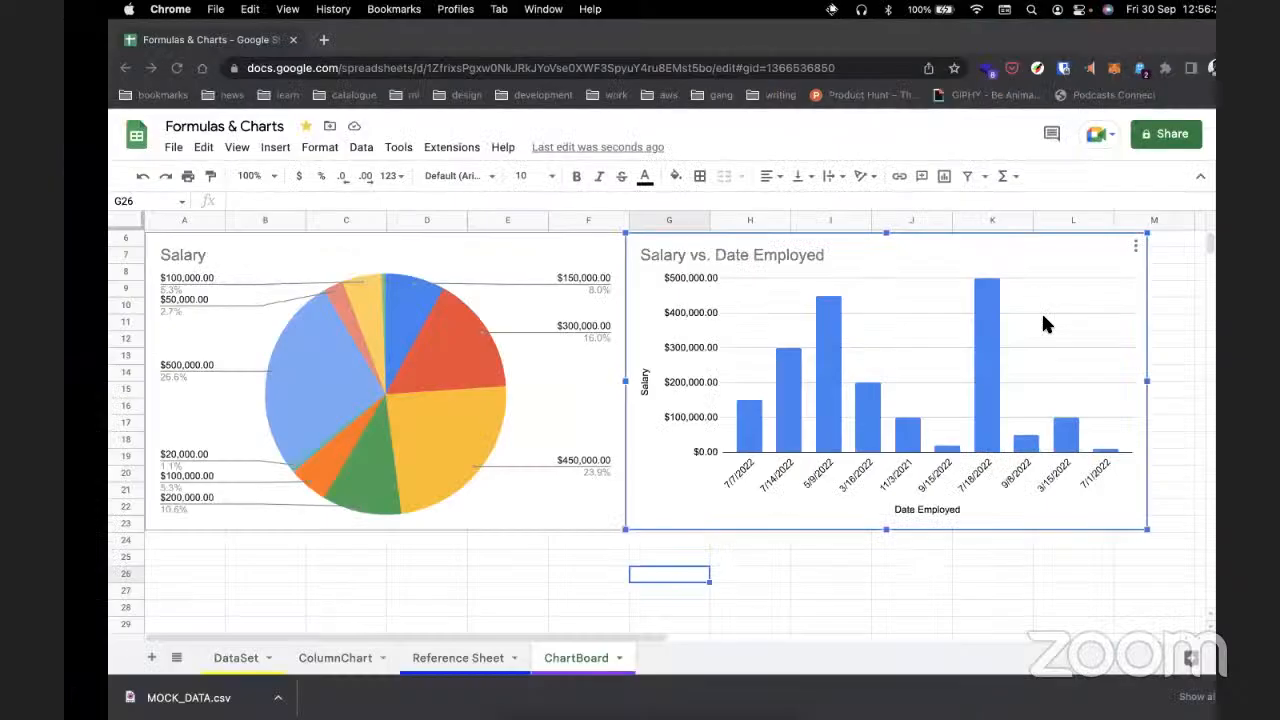
Step: Open the Salary vs. Date Employed chart's web publishing settings and examine its embed code and automatic republishing option
{"action": "left_click", "coordinate": [1092, 246]}
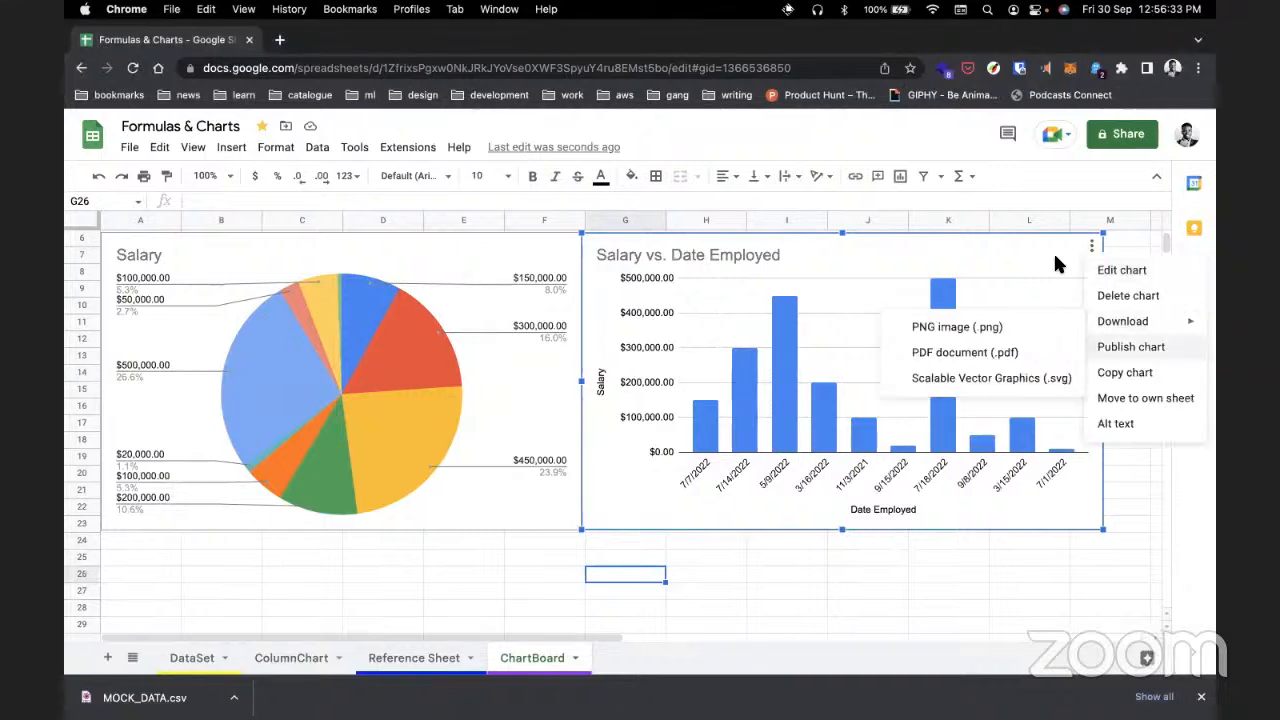
{"action": "left_click", "coordinate": [1055, 256]}
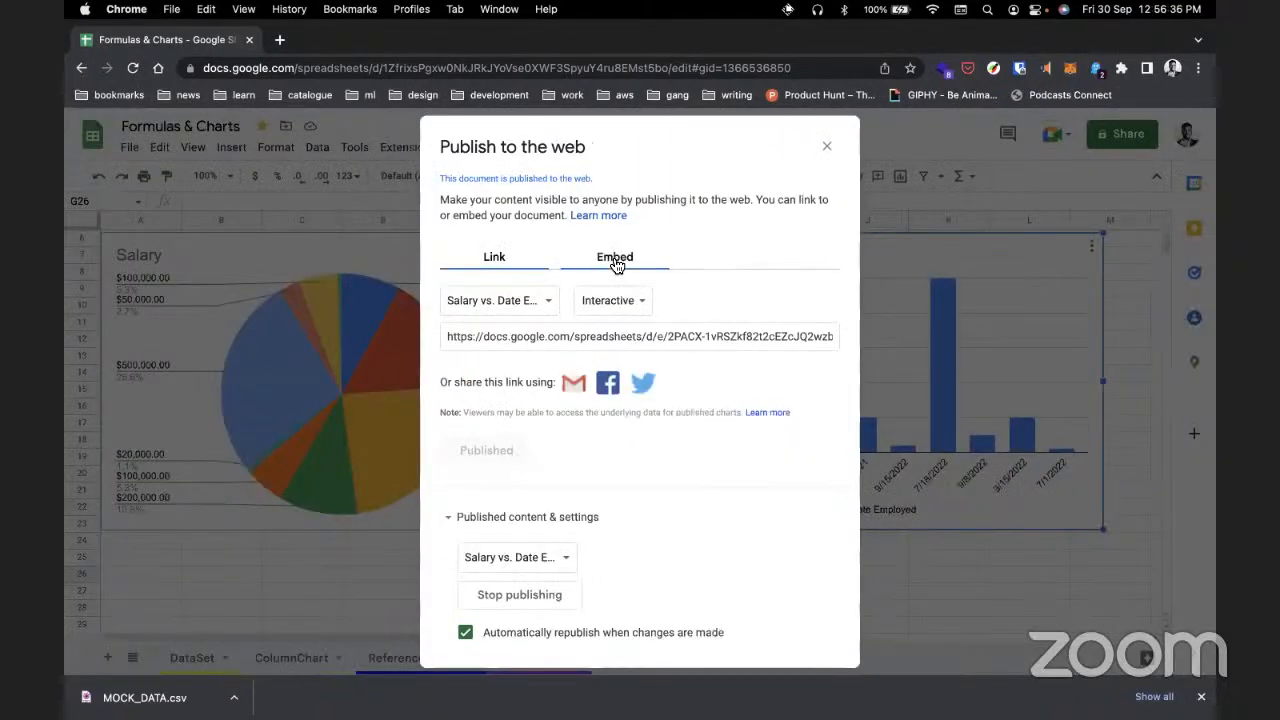
{"action": "left_click", "coordinate": [616, 262]}
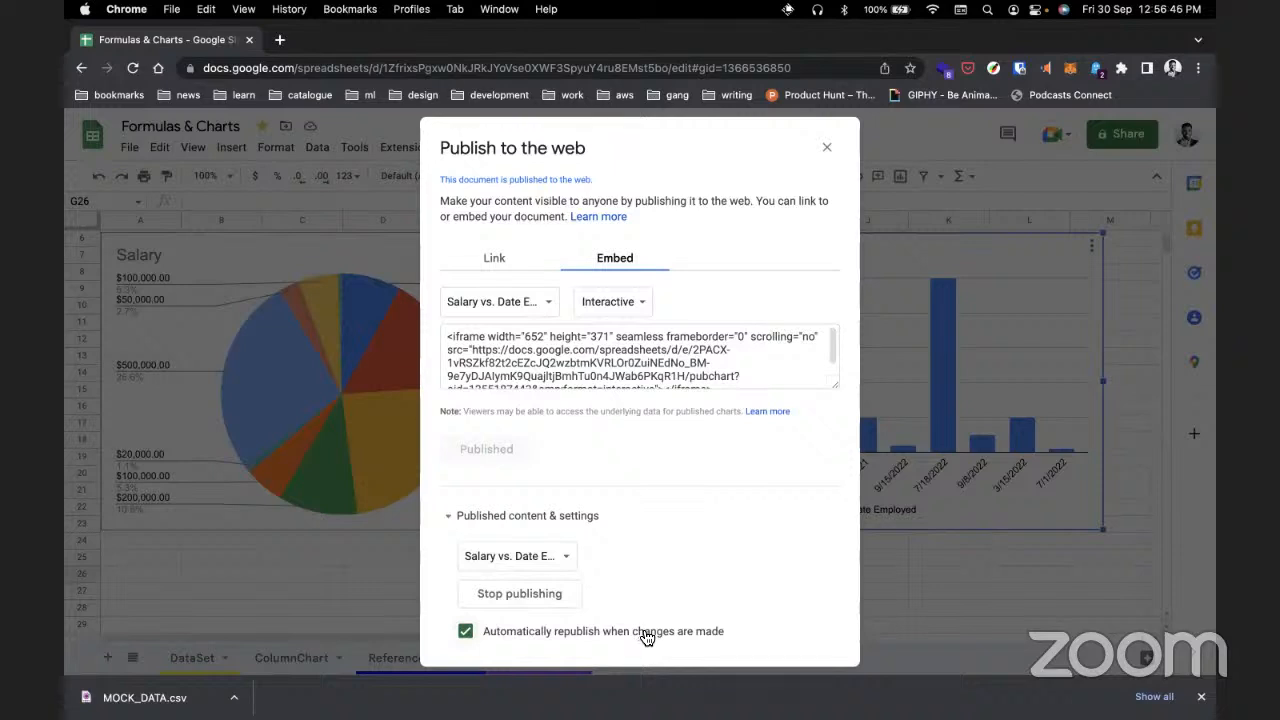
{"action": "left_click", "coordinate": [614, 390]}
{"action": "scroll", "coordinate": [614, 391], "scroll_direction": "down", "scroll_amount": 1}
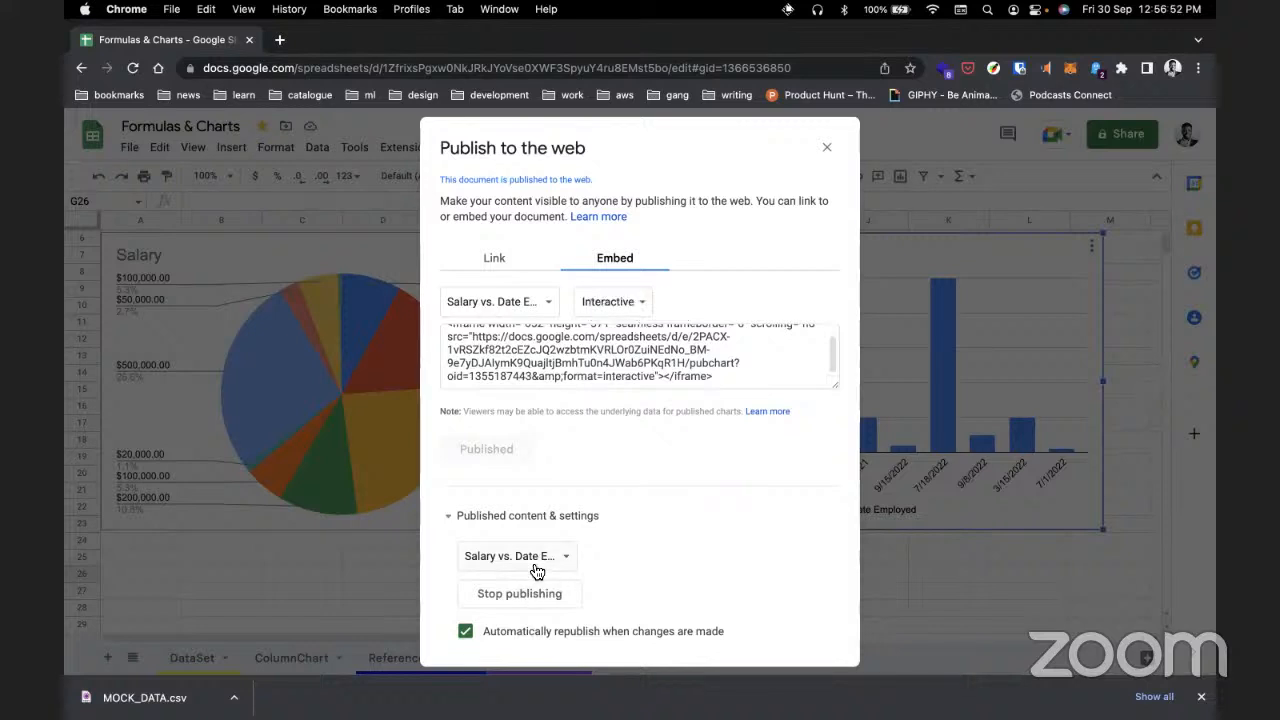
{"action": "left_click", "coordinate": [678, 355]}
{"action": "scroll", "coordinate": [678, 355], "scroll_direction": "up", "scroll_amount": 1}
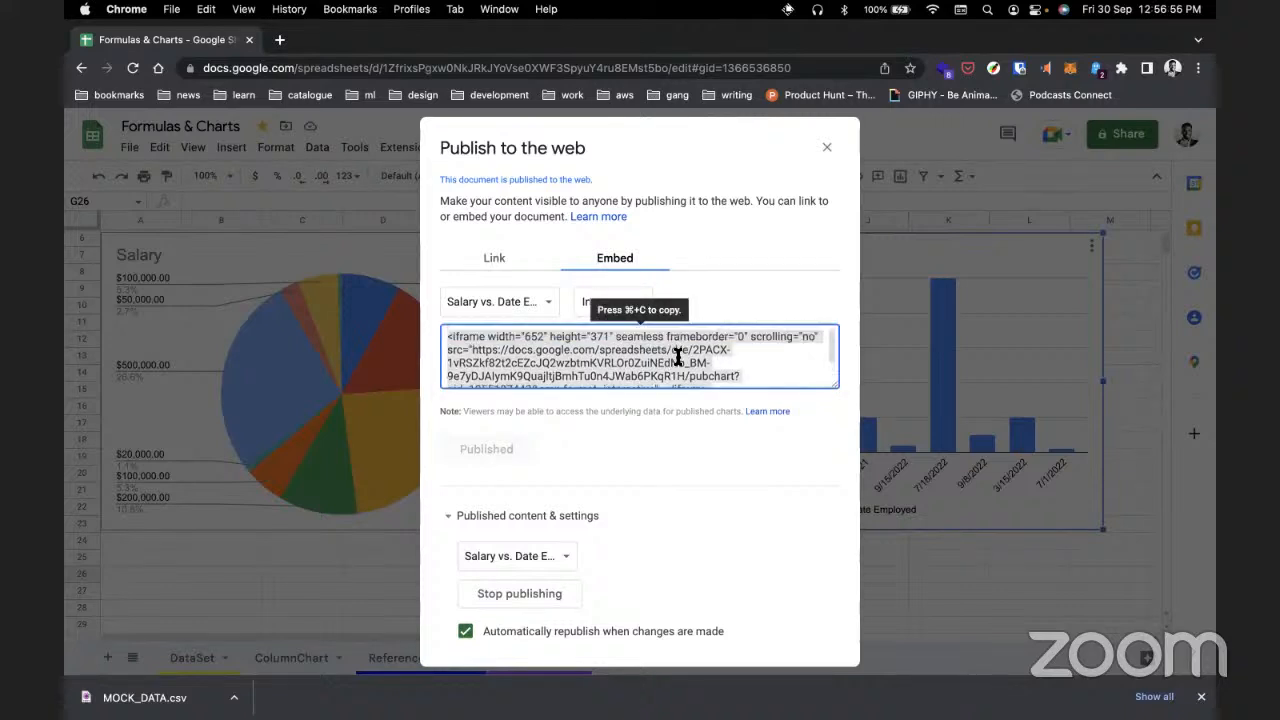
{"action": "scroll", "coordinate": [678, 357], "scroll_direction": "down", "scroll_amount": 1}
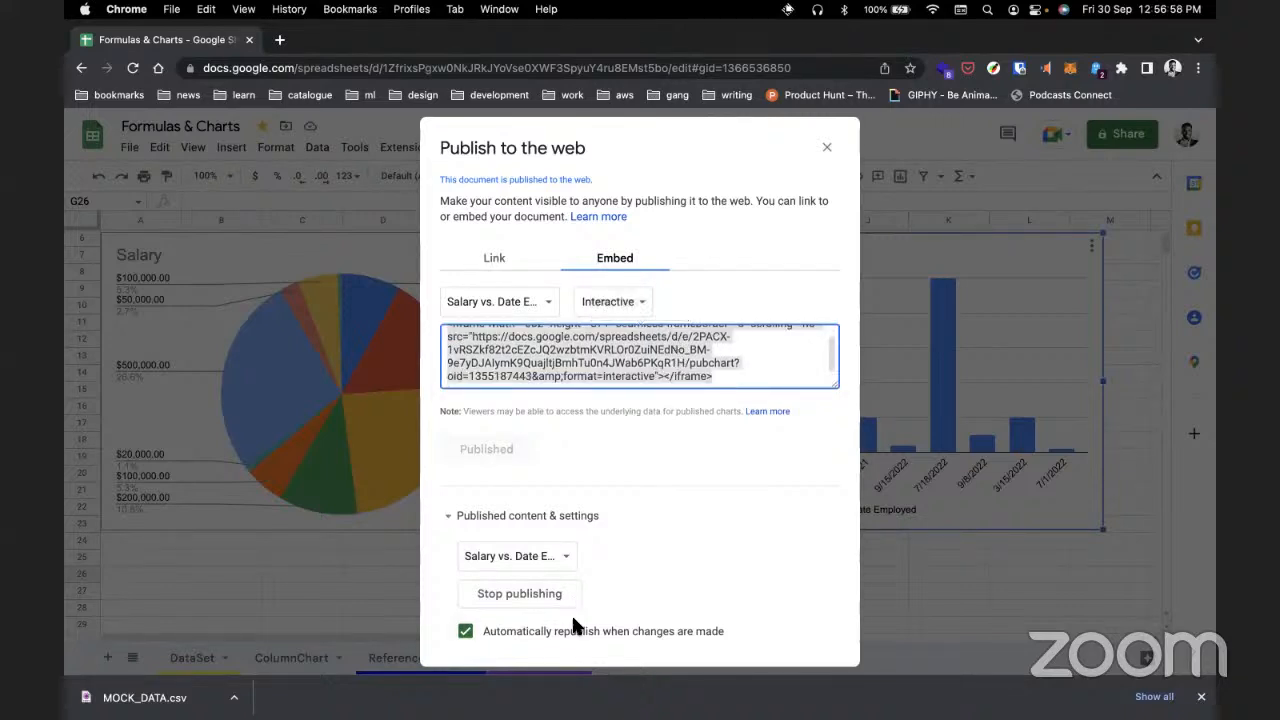
Step: Reload index.html once more and check the value of the embedded chart's 9/15/2022 column
{"action": "key", "text": "ctrl+Left"}
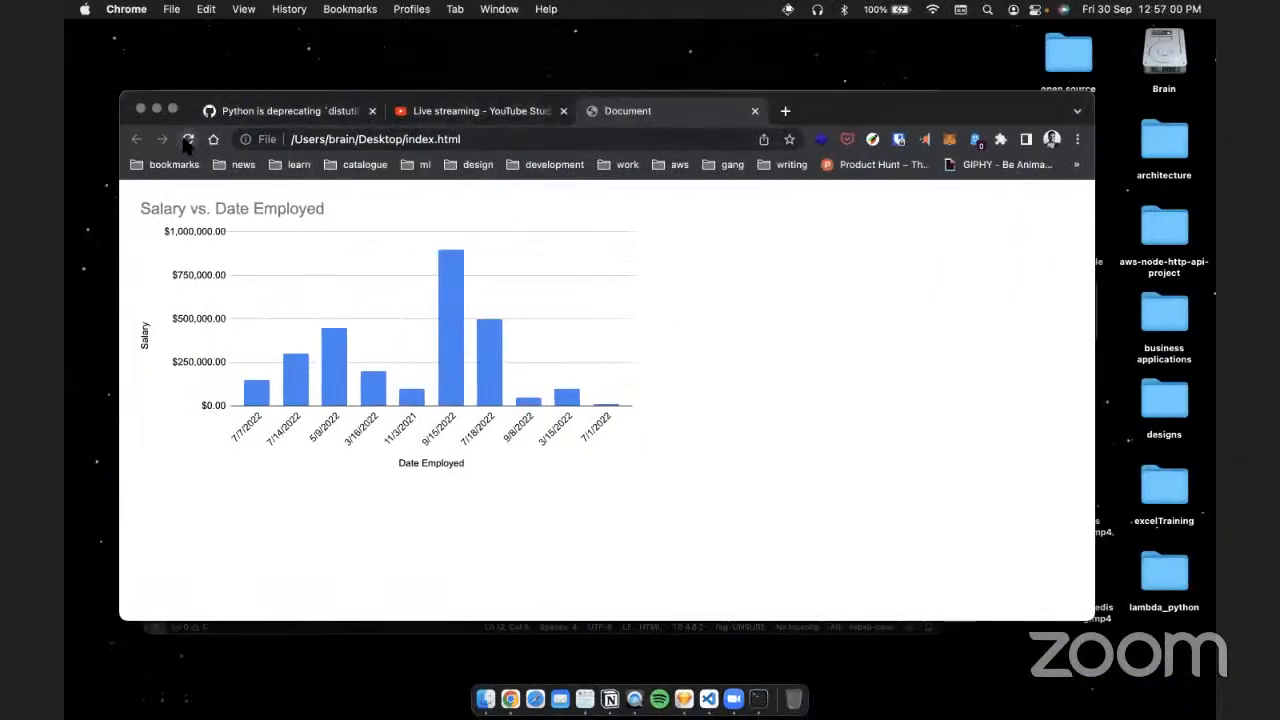
{"action": "left_click", "coordinate": [187, 140]}
{"action": "mouse_move", "coordinate": [449, 374]}
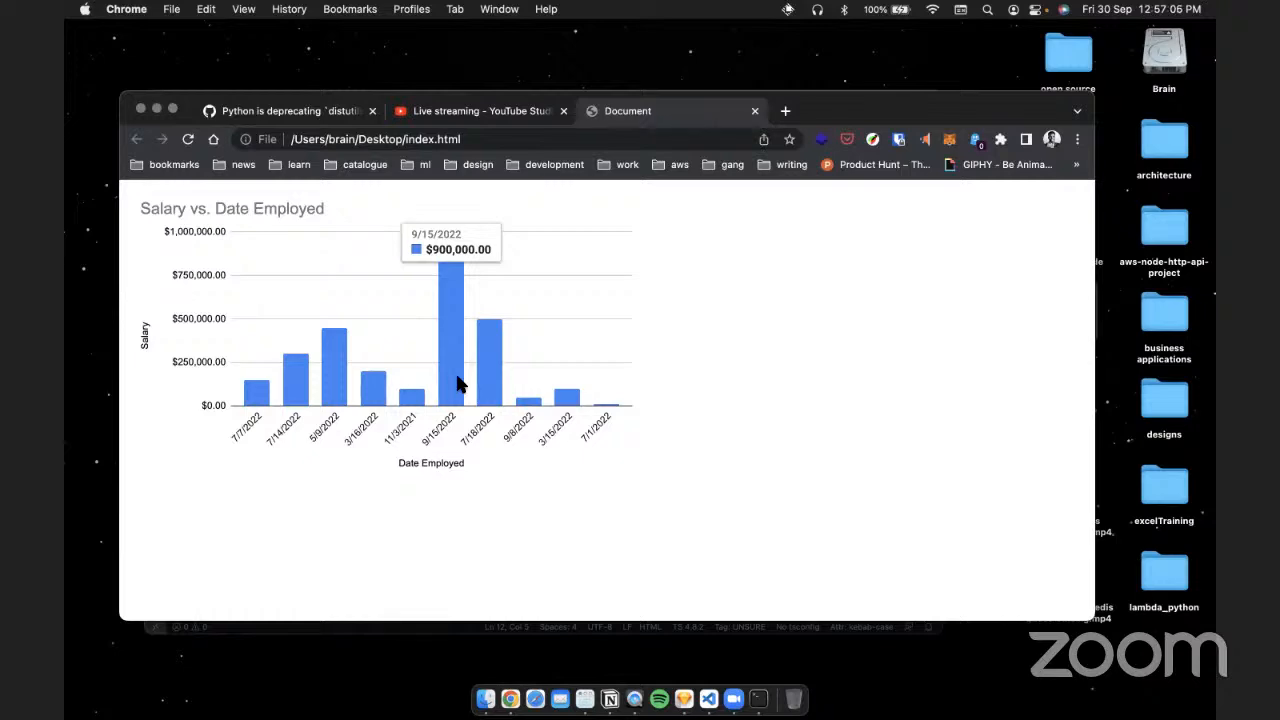
Step: Copy the interactive iframe embed code of the Salary vs. Date Employed chart from its publishing settings
{"action": "key", "text": "ctrl+Right"}
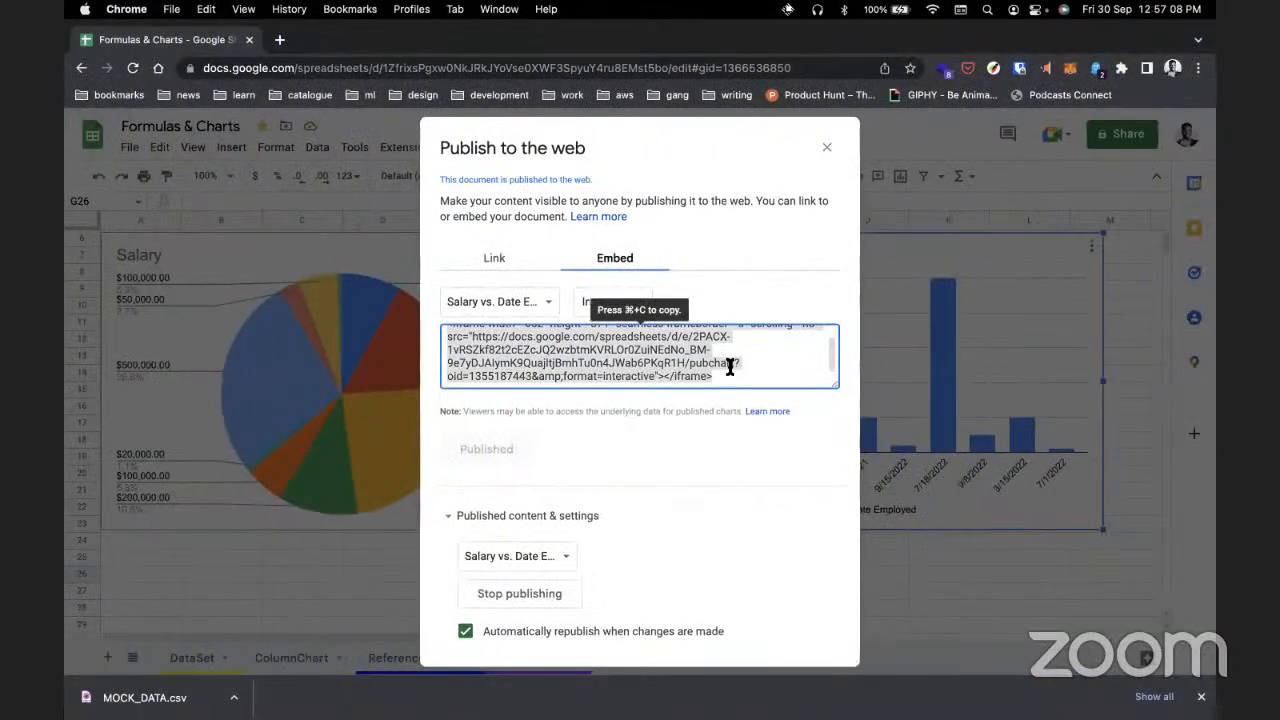
{"action": "left_click", "coordinate": [731, 369]}
{"action": "key", "text": "super+c"}
{"action": "left_click", "coordinate": [627, 266]}
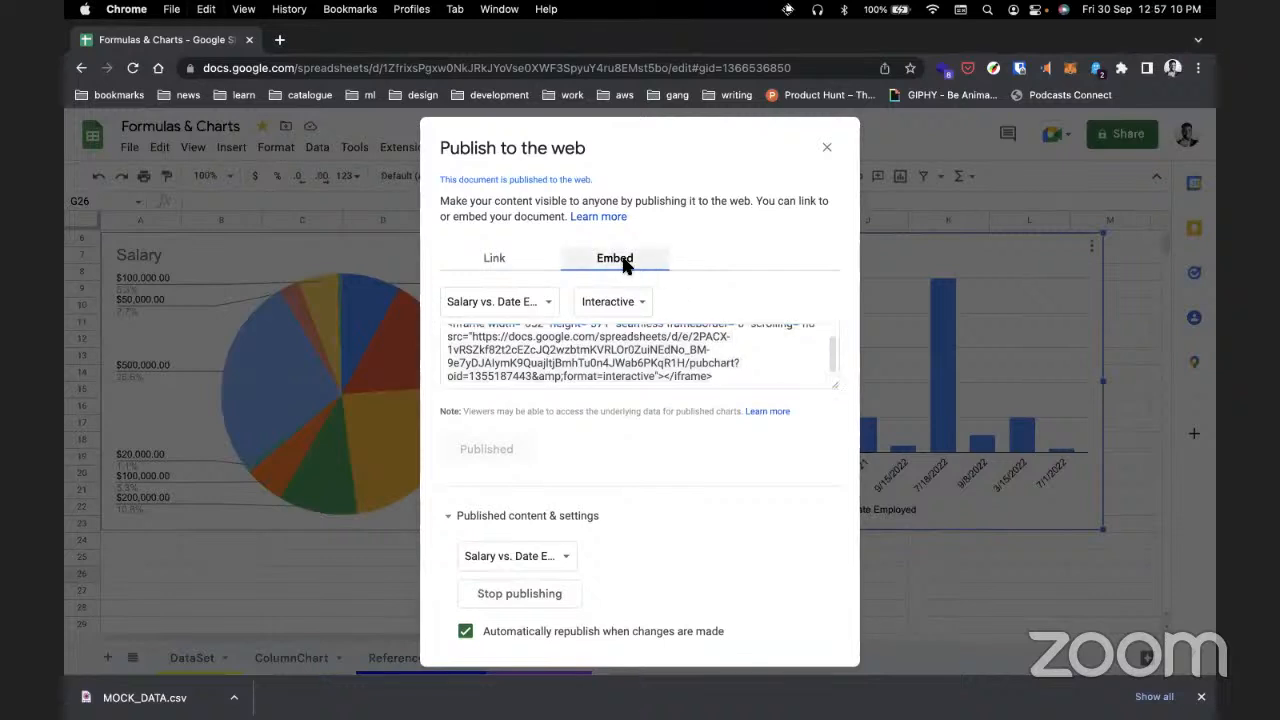
Step: Switch the published chart's automatic republishing off and on again, and reselect its iframe embed code
{"action": "left_click", "coordinate": [530, 630]}
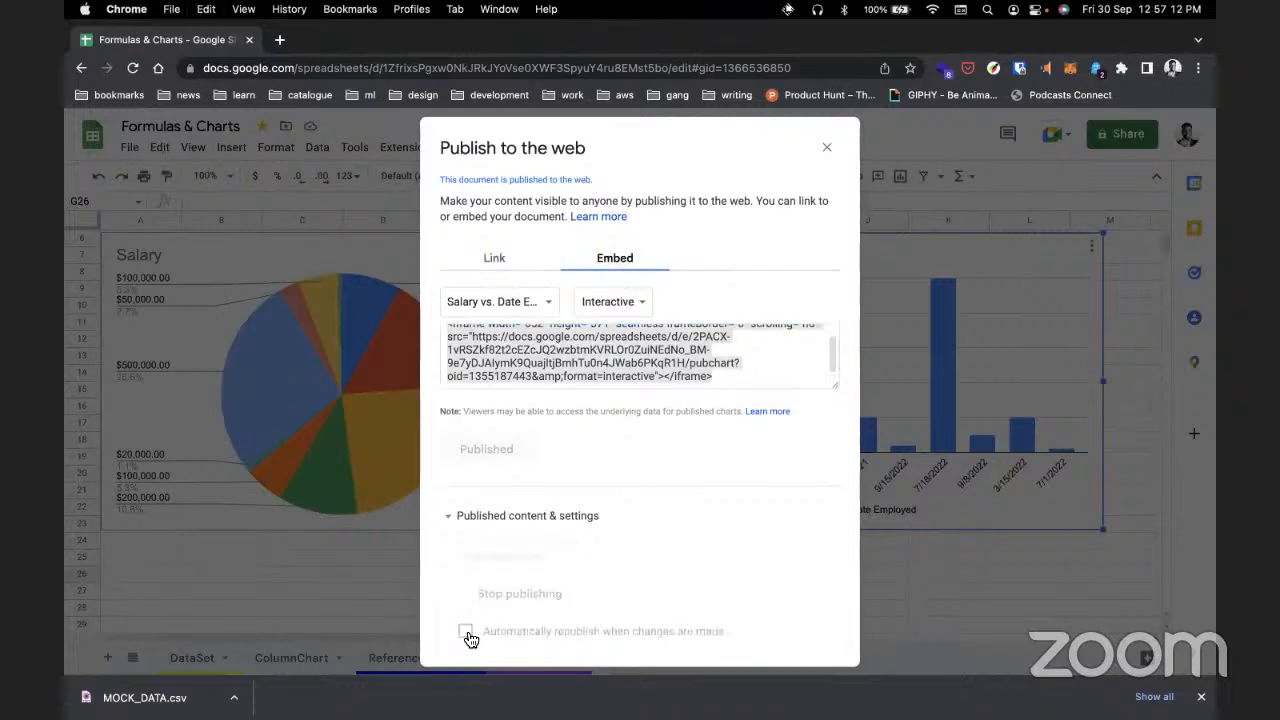
{"action": "left_click", "coordinate": [706, 347]}
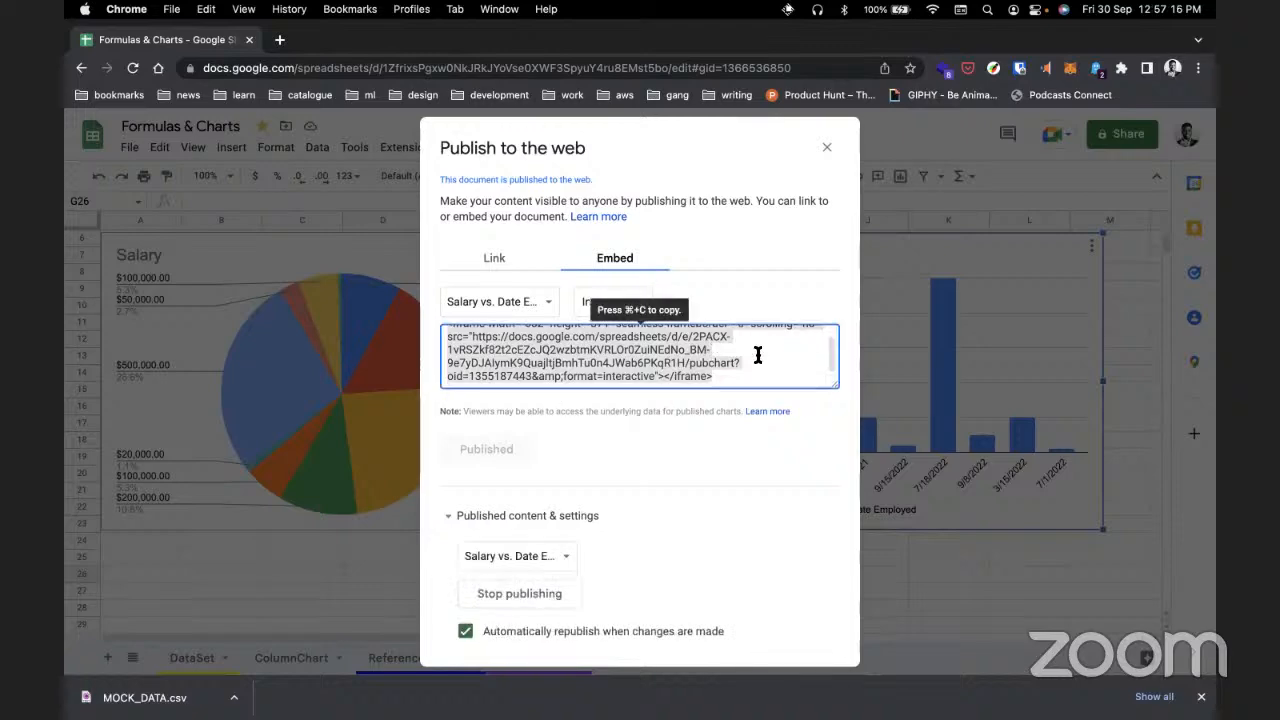
Step: Check the iframe line of index.html in Visual Studio Code, and reload the page in Chrome to inspect the 9/15/2022 and 7/18/2022 columns
{"action": "key", "text": "ctrl+Left"}
{"action": "left_click", "coordinate": [708, 699]}
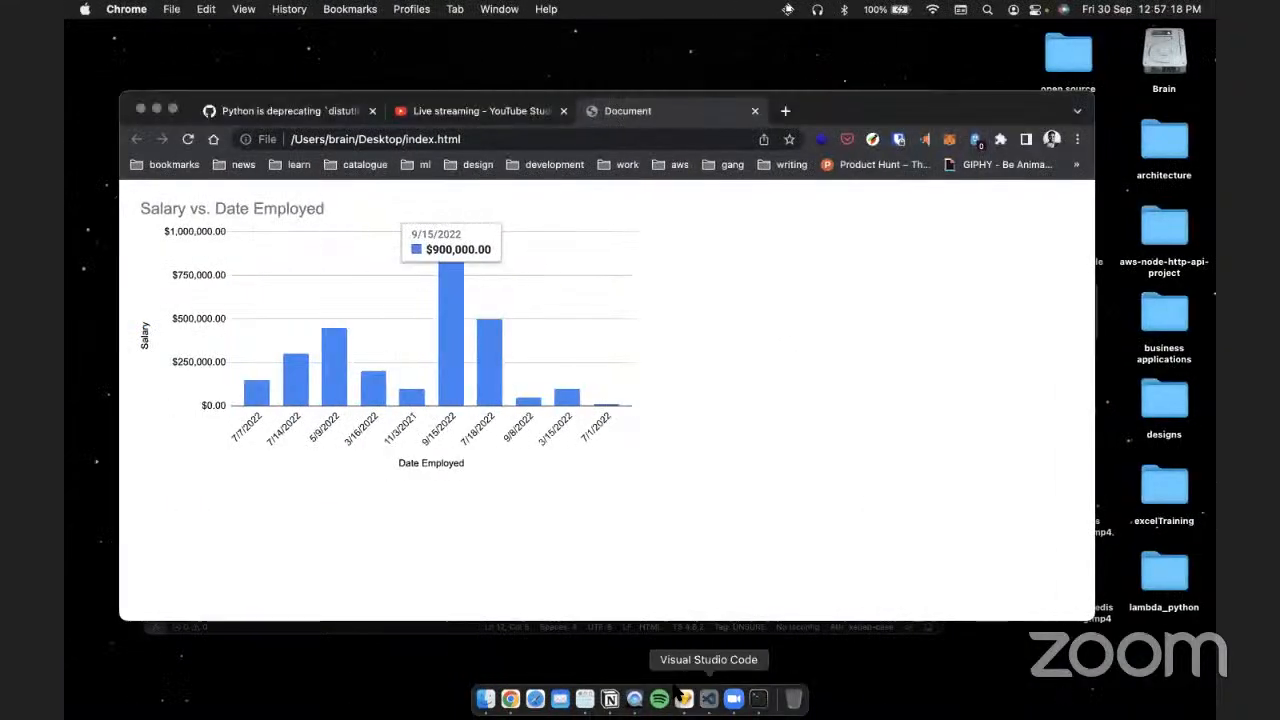
{"action": "left_click", "coordinate": [432, 281]}
{"action": "key", "text": "super+Right"}
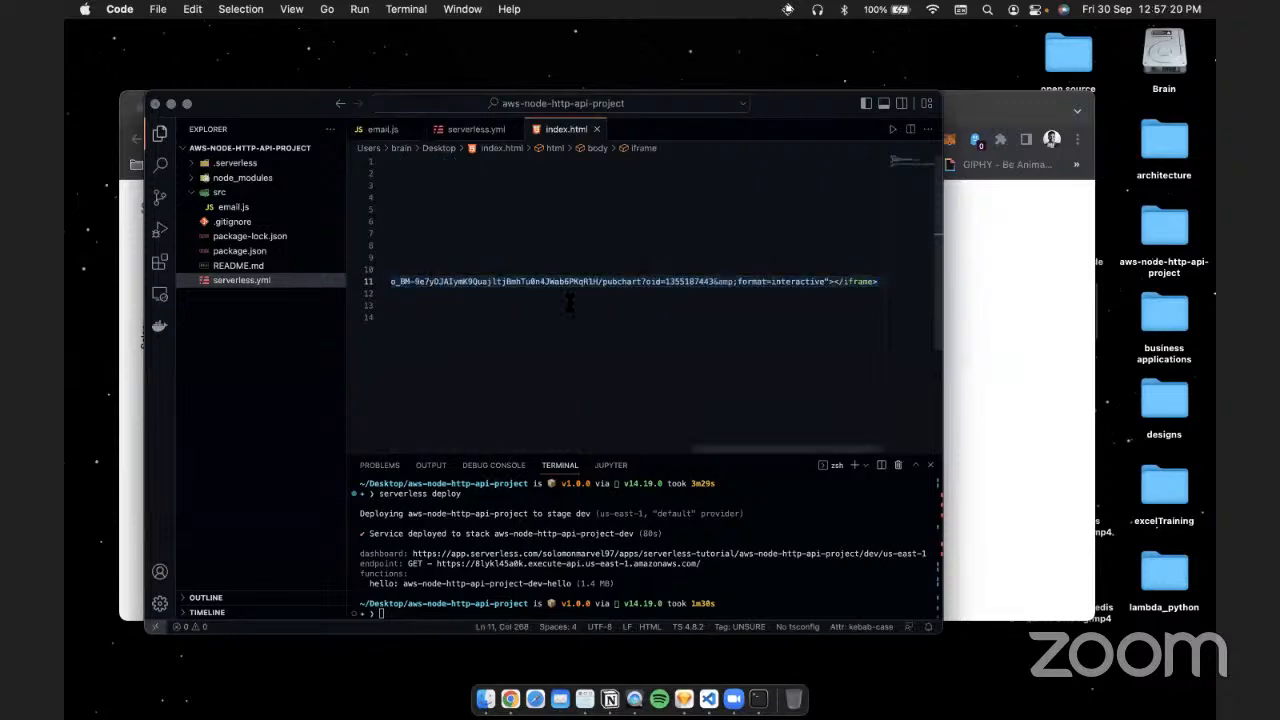
{"action": "key", "text": "super+Tab"}
{"action": "key", "text": "ctrl+Left"}
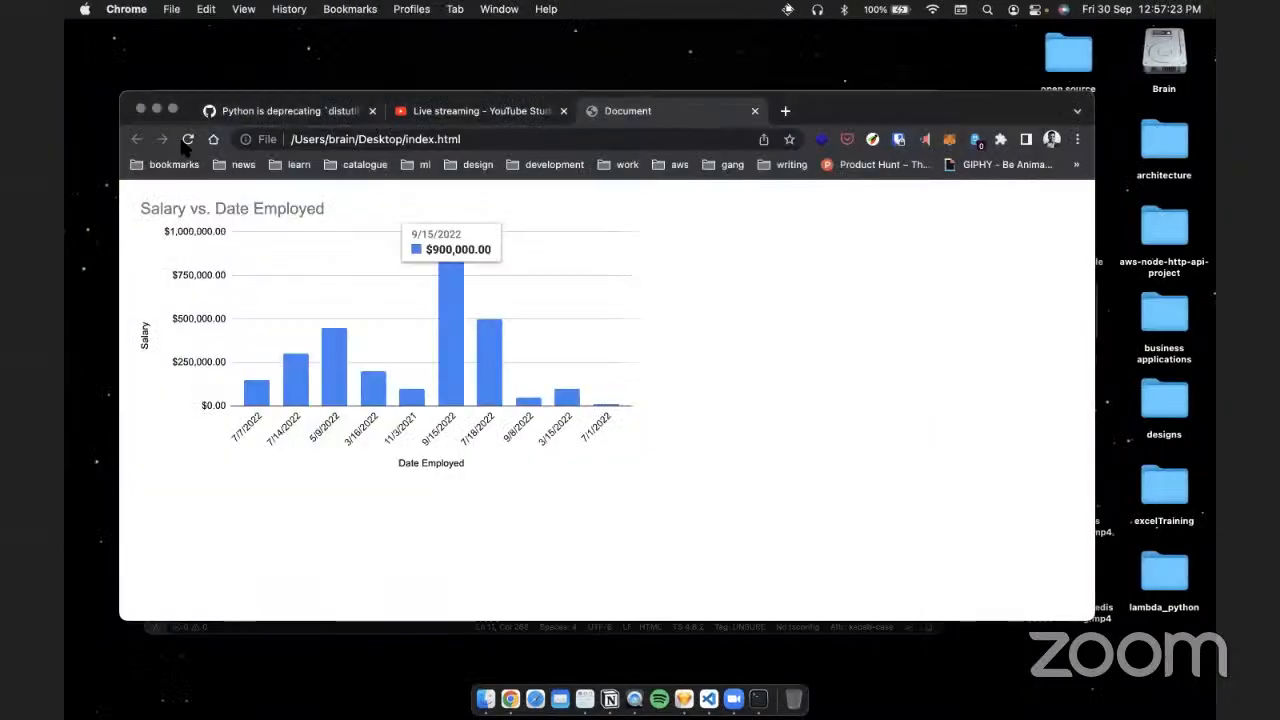
{"action": "left_click", "coordinate": [186, 140]}
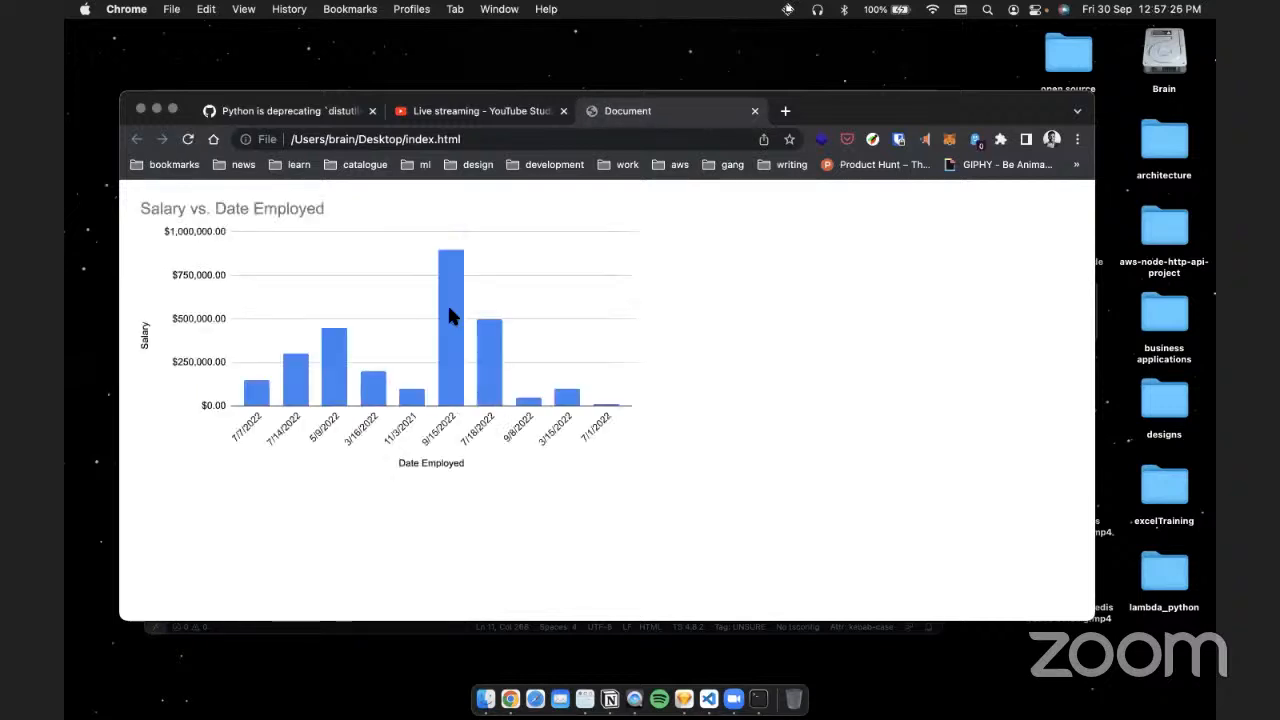
{"action": "mouse_move", "coordinate": [450, 348]}
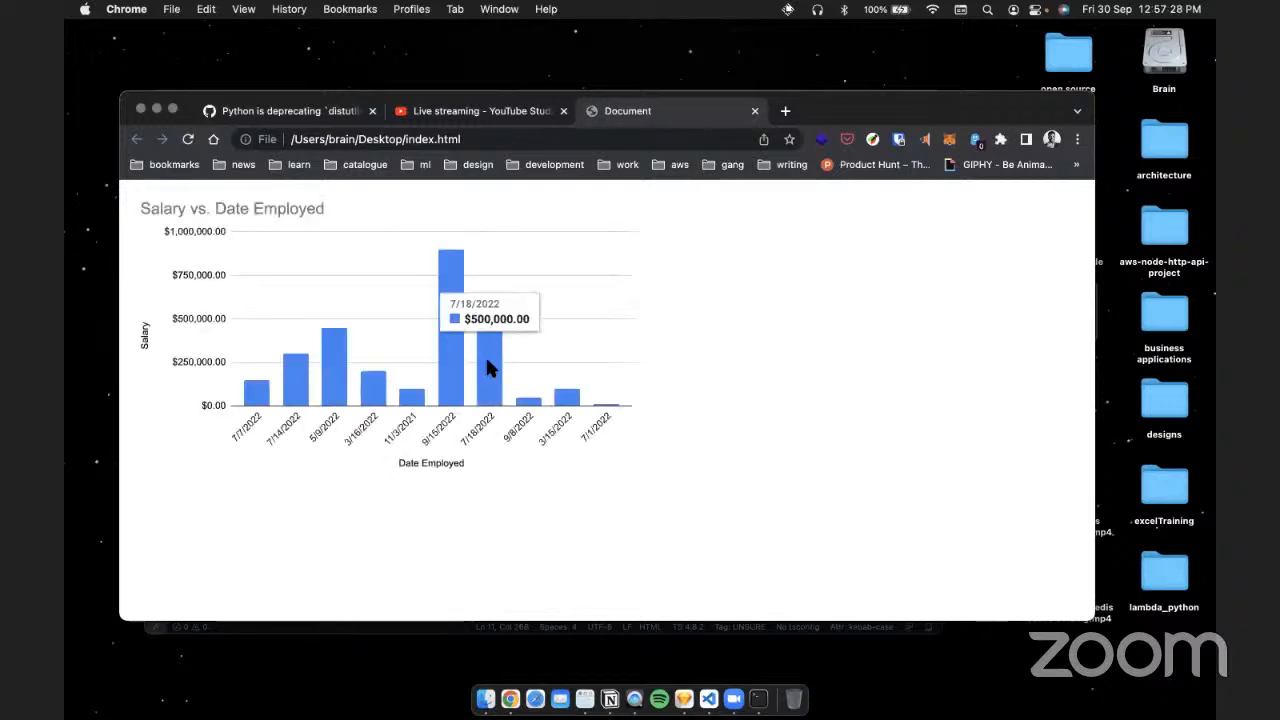
Step: Close the web publishing settings and reopen them for the ChartBoard sheet's Salary vs. Date Employed chart
{"action": "key", "text": "ctrl+Right"}
{"action": "left_click", "coordinate": [586, 366]}
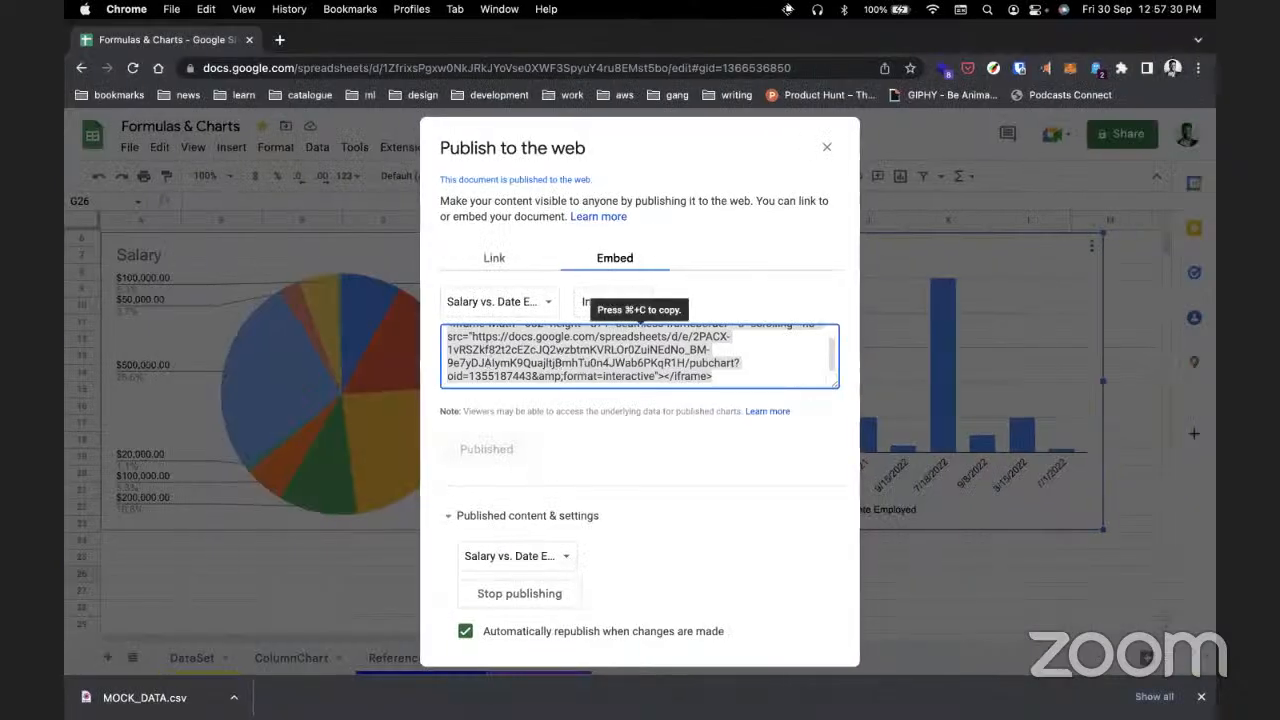
{"action": "left_click", "coordinate": [826, 147]}
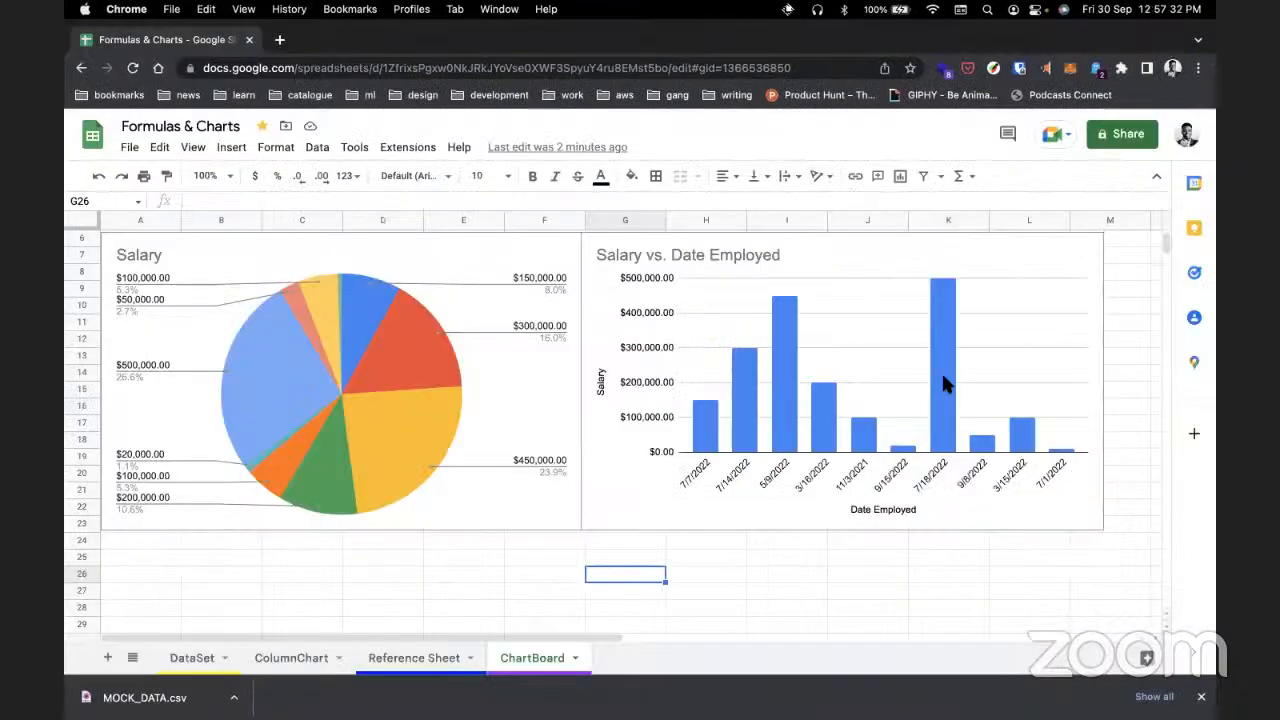
{"action": "left_click", "coordinate": [945, 385]}
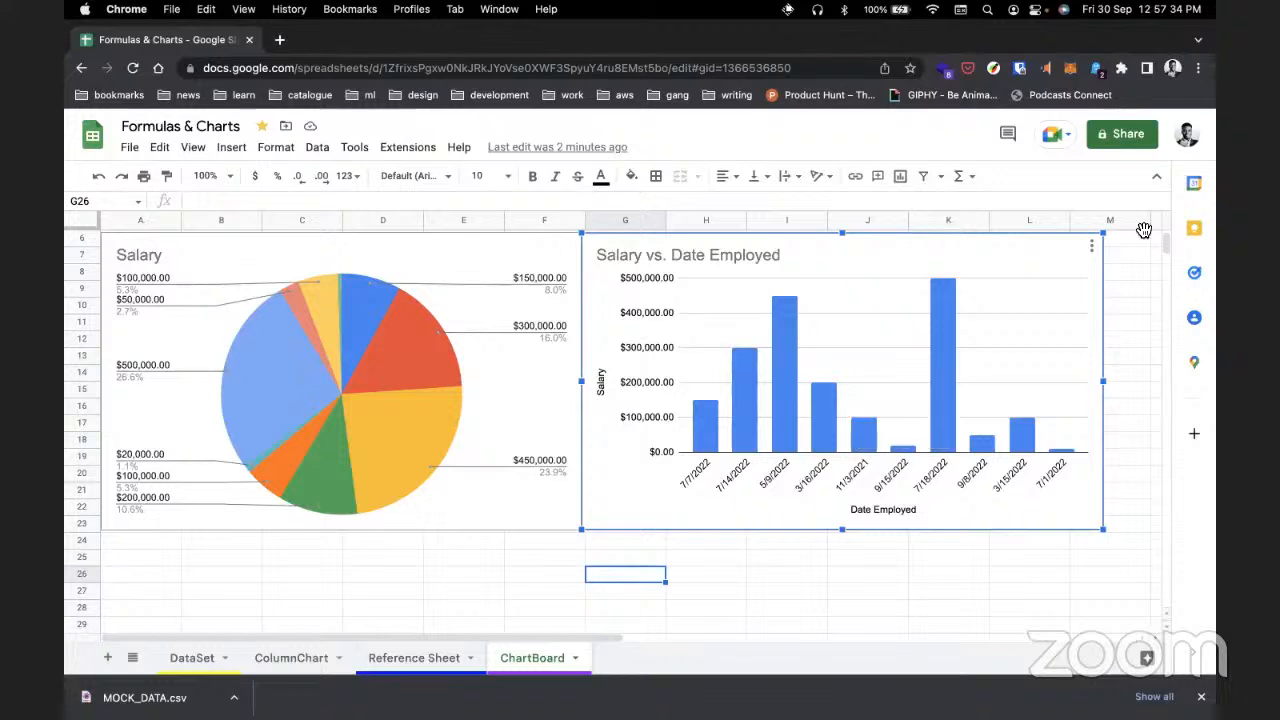
{"action": "left_click", "coordinate": [1092, 246]}
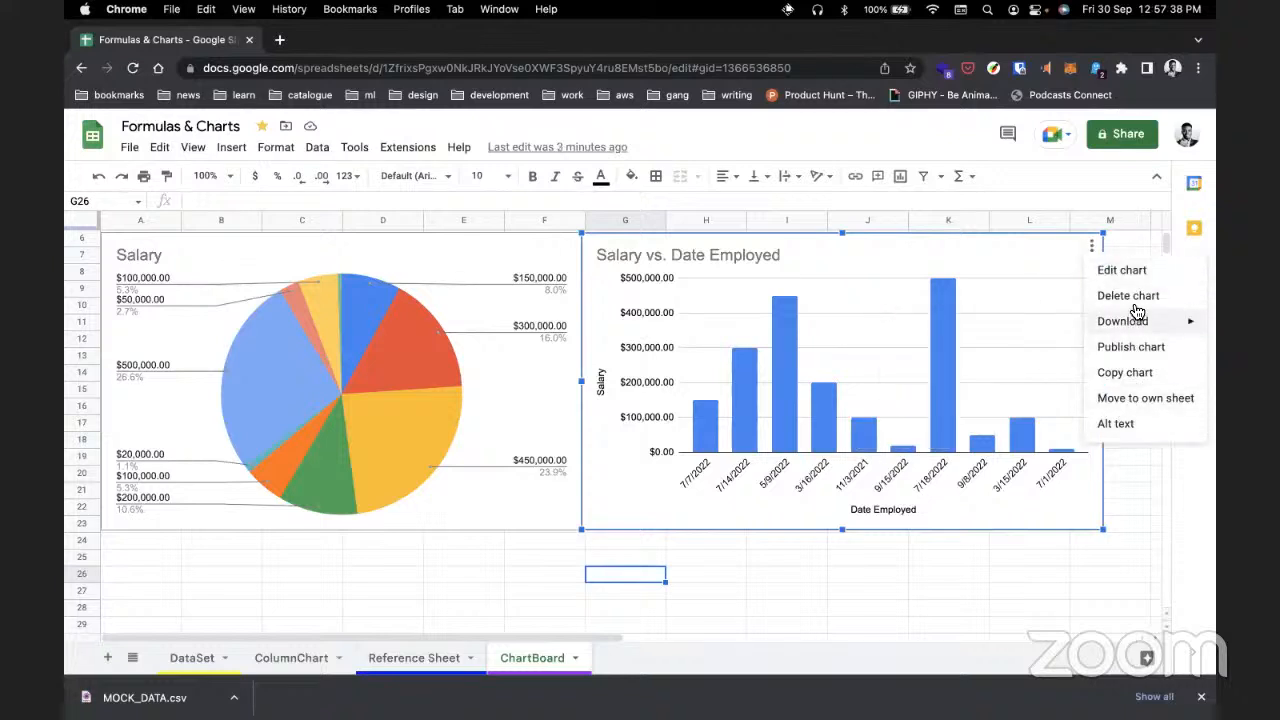
{"action": "mouse_move", "coordinate": [1133, 319]}
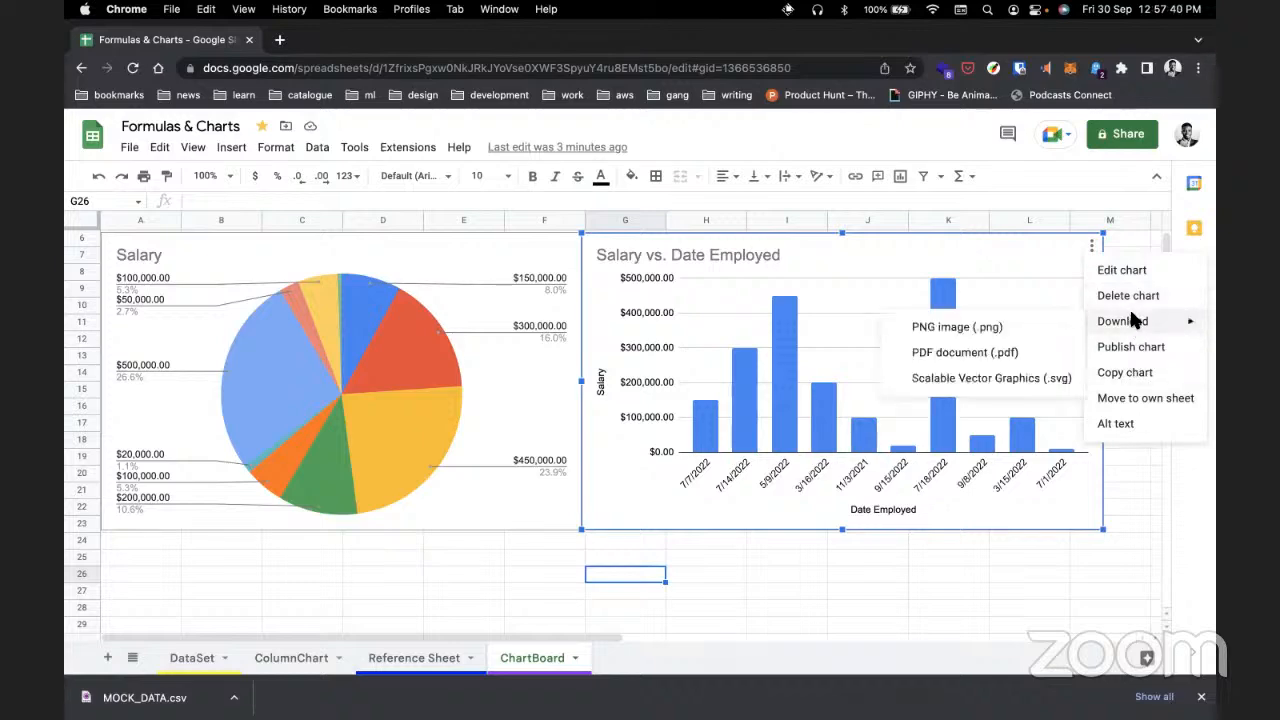
{"action": "left_click", "coordinate": [1122, 345]}
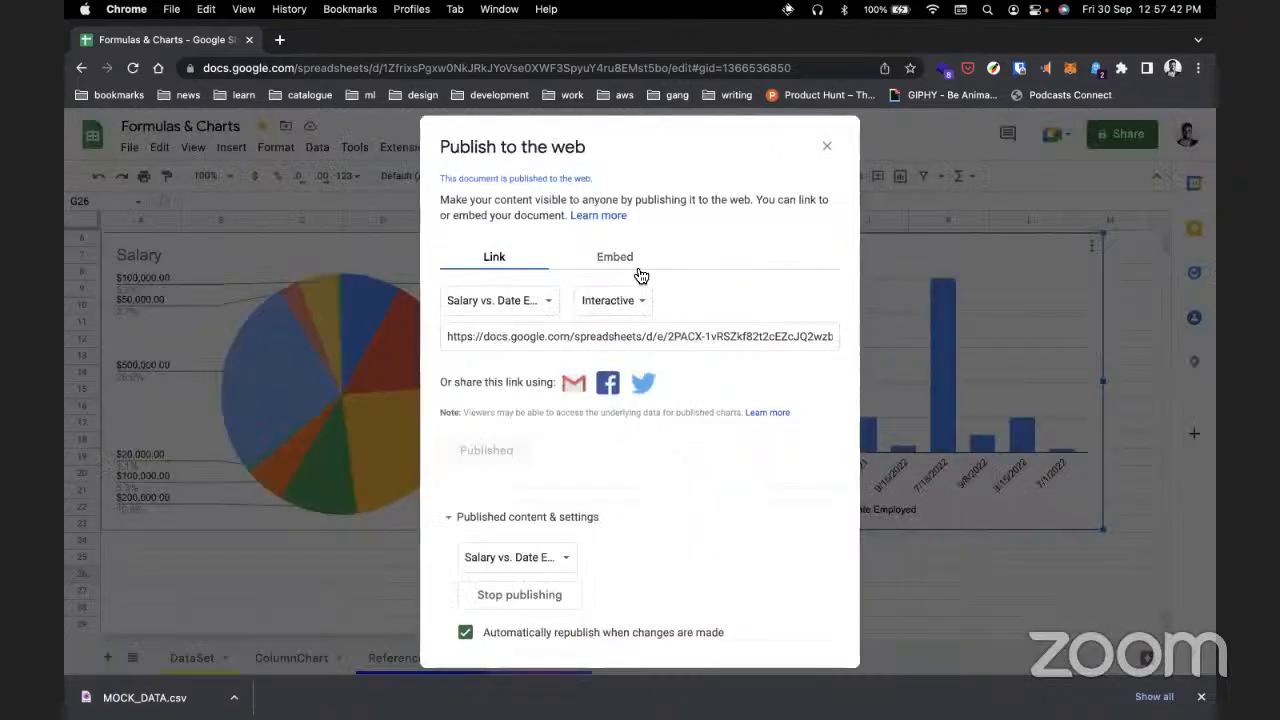
Step: Copy the full iframe embed code of the interactive Salary vs. Date Employed chart
{"action": "left_click", "coordinate": [617, 264]}
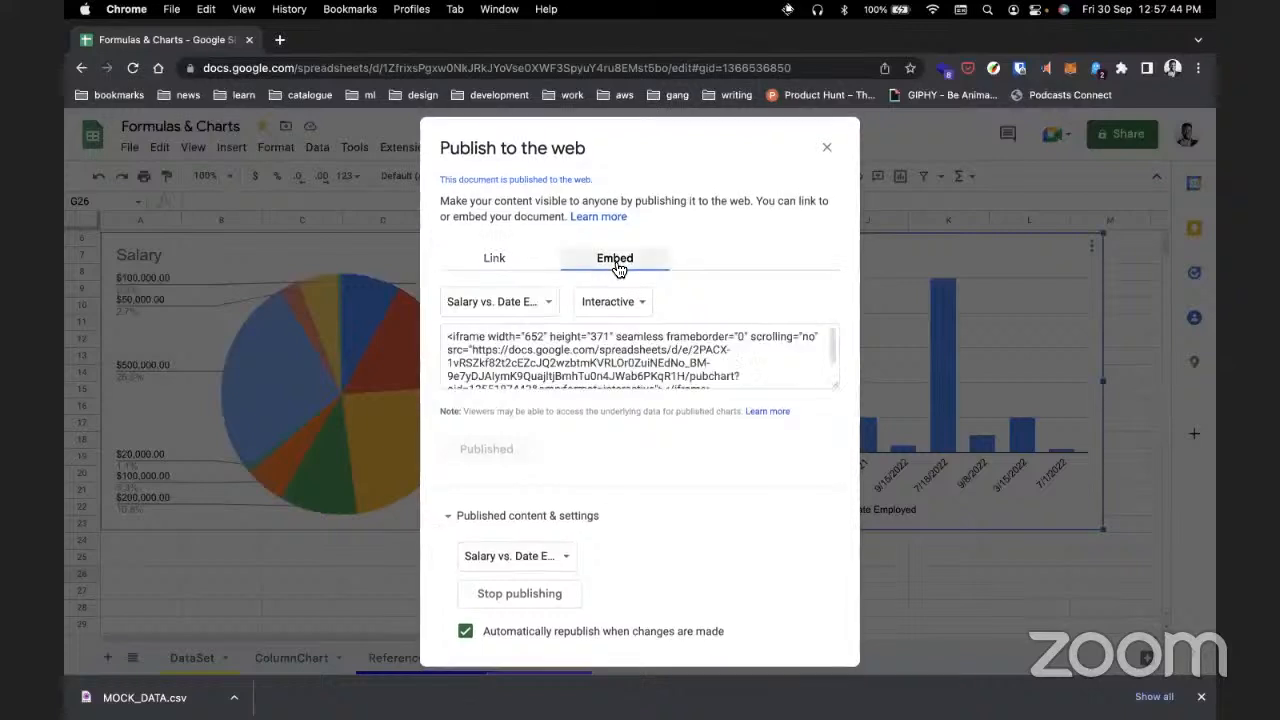
{"action": "left_click", "coordinate": [581, 355]}
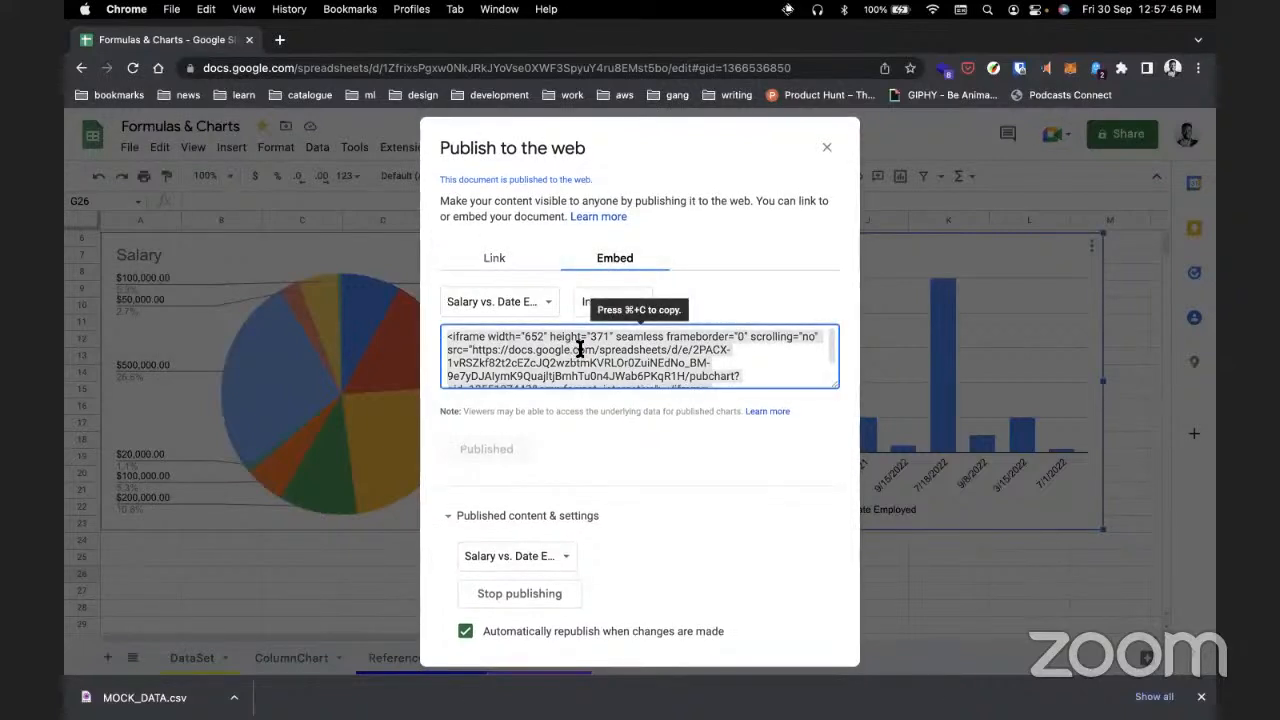
{"action": "left_click", "coordinate": [504, 339]}
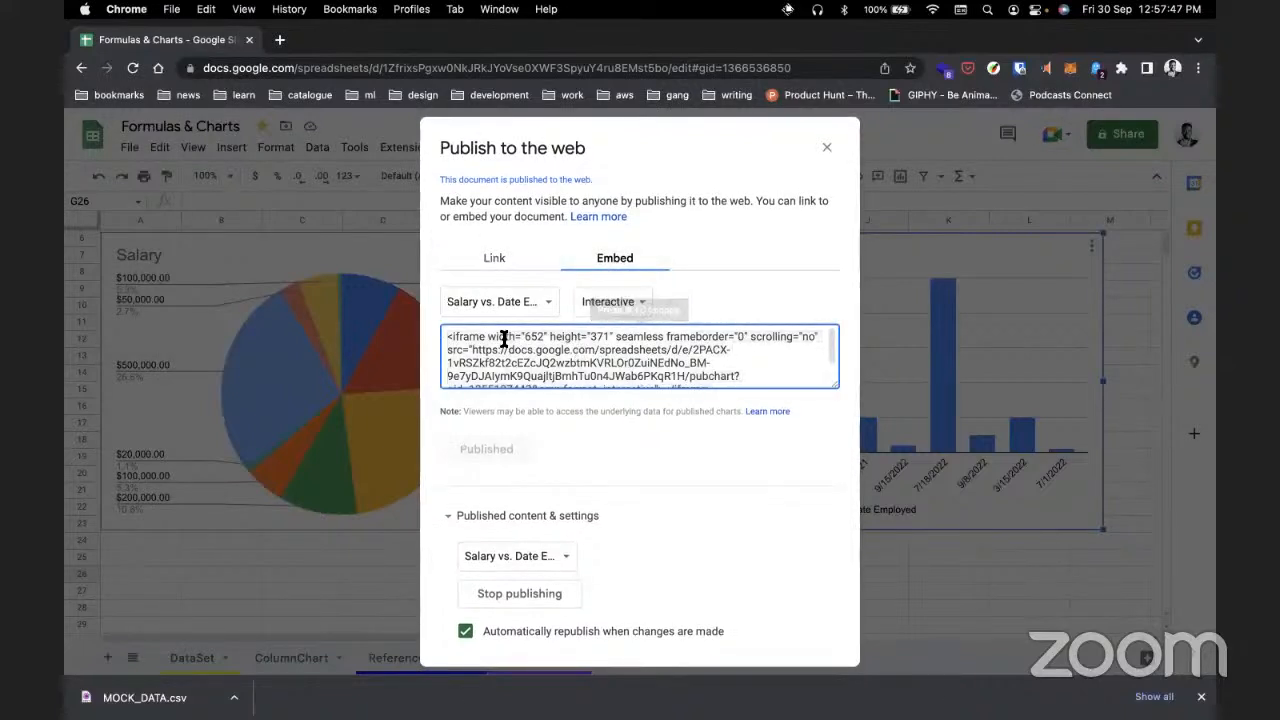
{"action": "left_click", "coordinate": [603, 304]}
{"action": "left_click", "coordinate": [663, 337]}
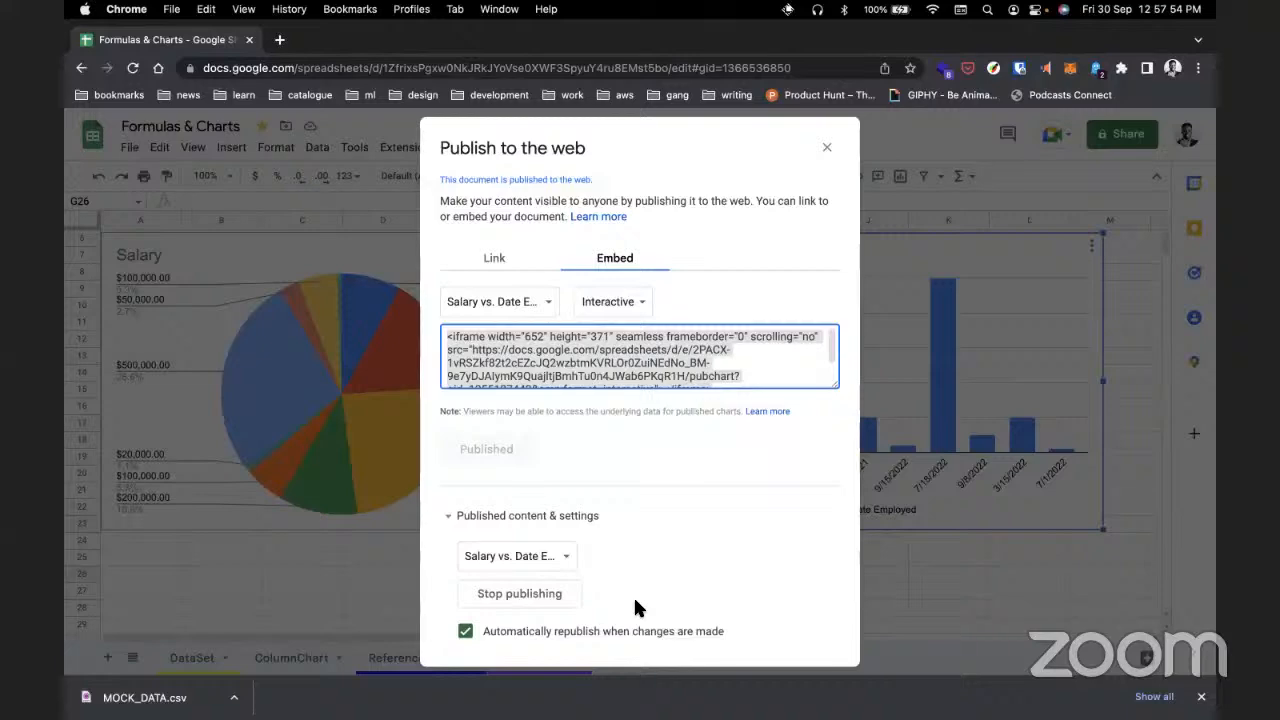
Step: Delete the iframe code from the body of index.html in Visual Studio Code and reload the page in Chrome
{"action": "key", "text": "ctrl+Left"}
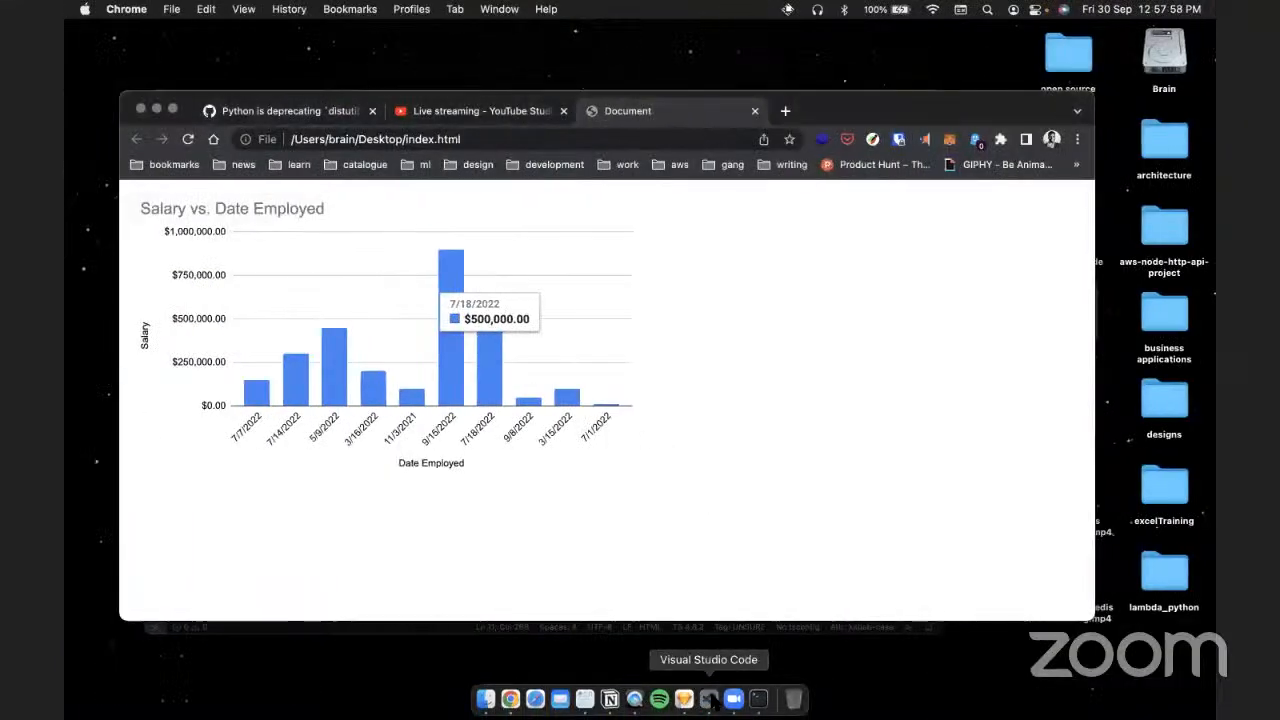
{"action": "left_click", "coordinate": [708, 699]}
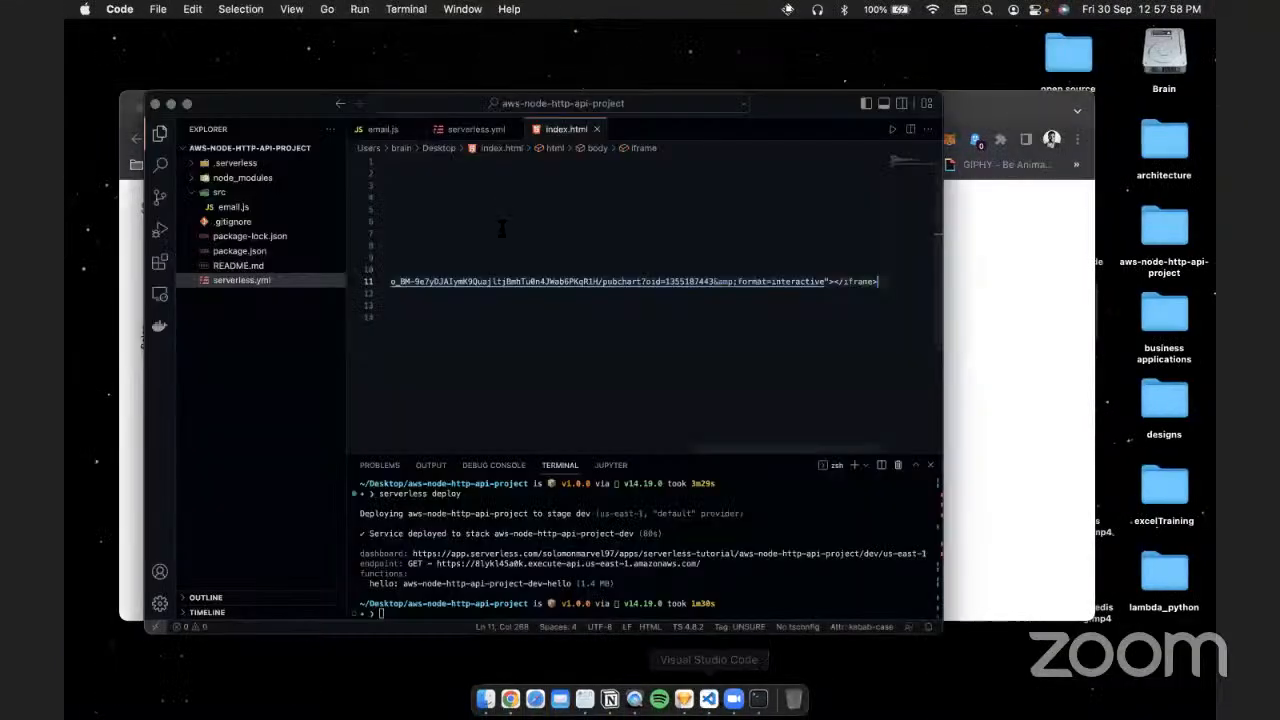
{"action": "key", "text": "shift+End"}
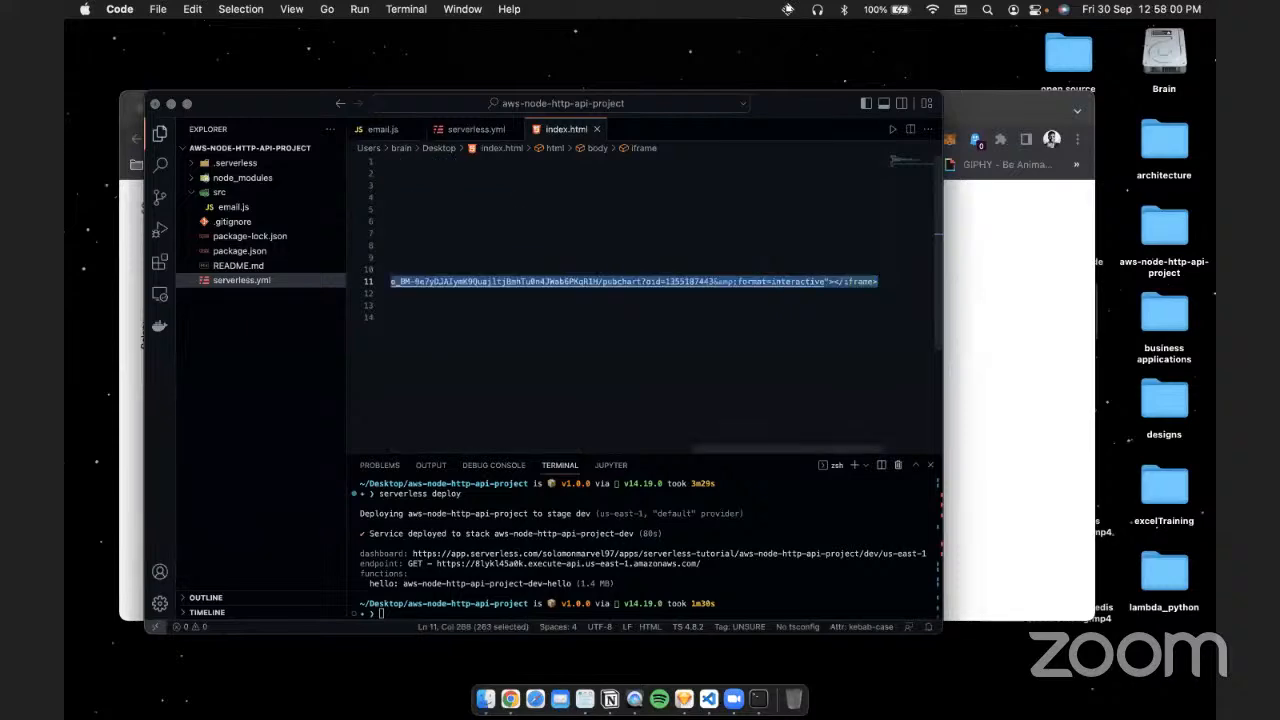
{"action": "key", "text": "BackSpace"}
{"action": "left_click", "coordinate": [986, 261]}
{"action": "left_click", "coordinate": [612, 140]}
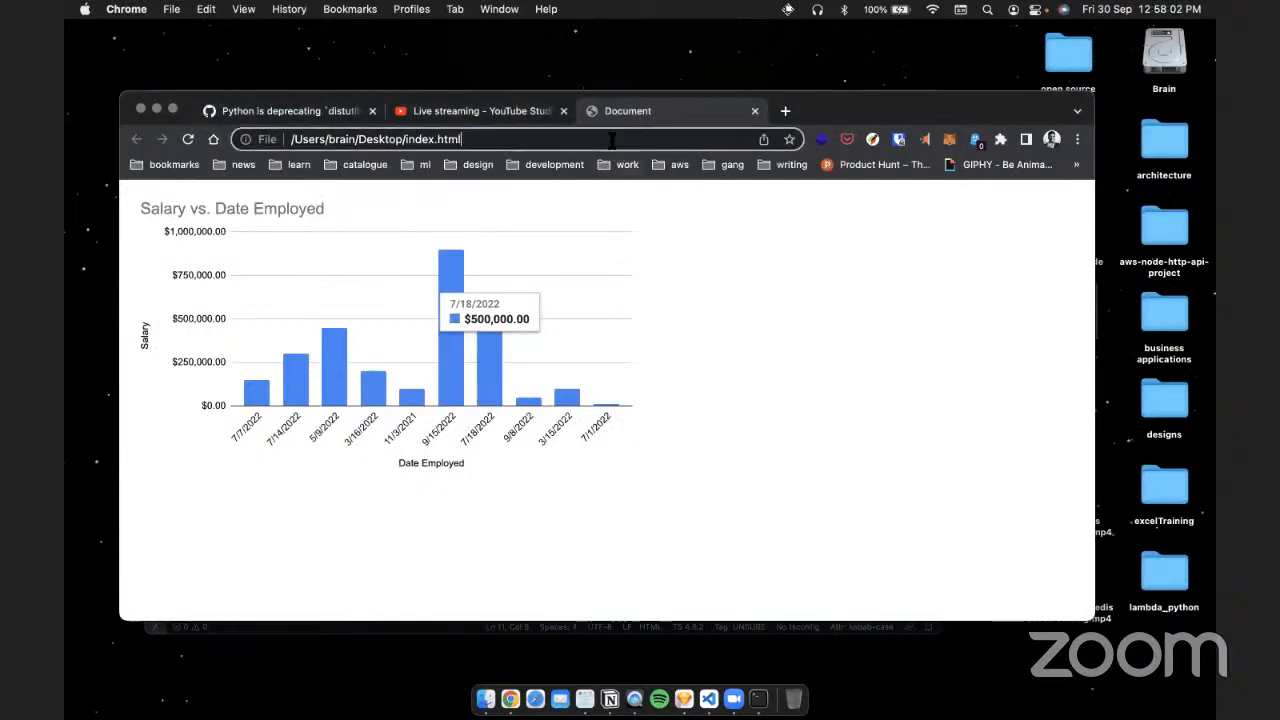
{"action": "key", "text": "Return"}
Step: Paste the copied iframe code into the empty body line of index.html, save the file and reload the page in Chrome
{"action": "key", "text": "super+Tab"}
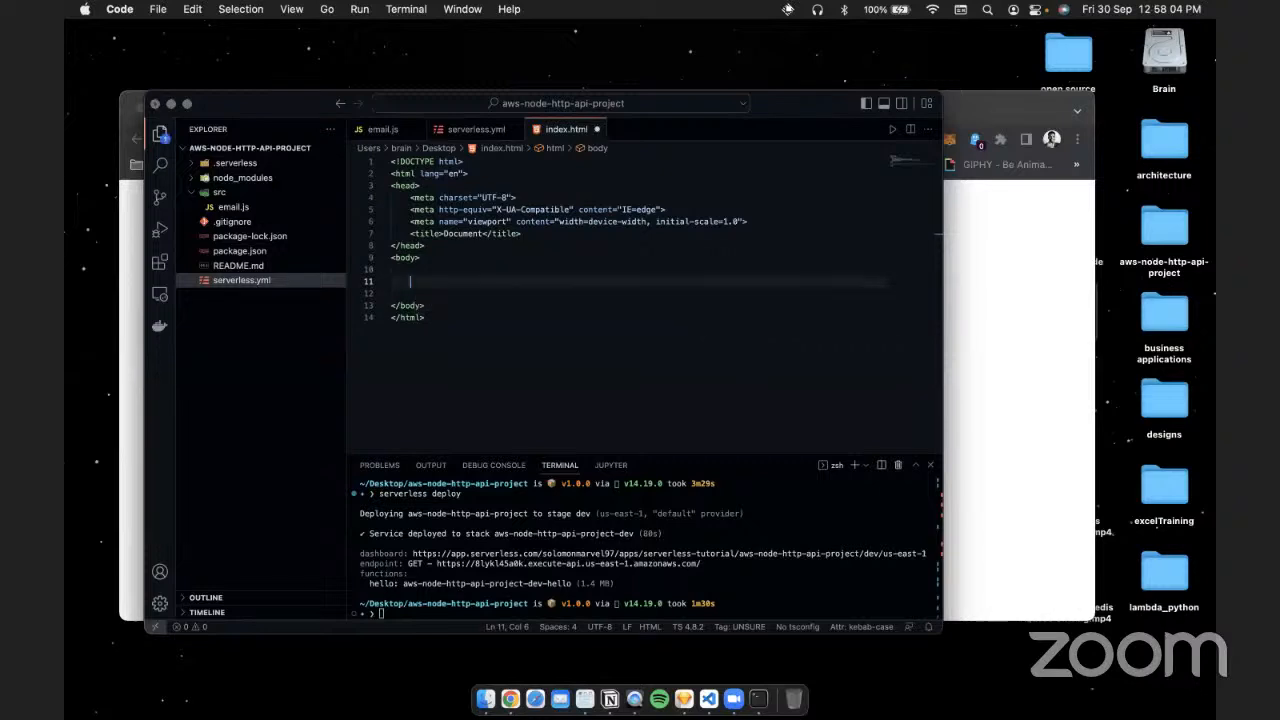
{"action": "key", "text": "super+v"}
{"action": "key", "text": "super+s"}
{"action": "key", "text": "super+Tab"}
{"action": "key", "text": "super+r"}
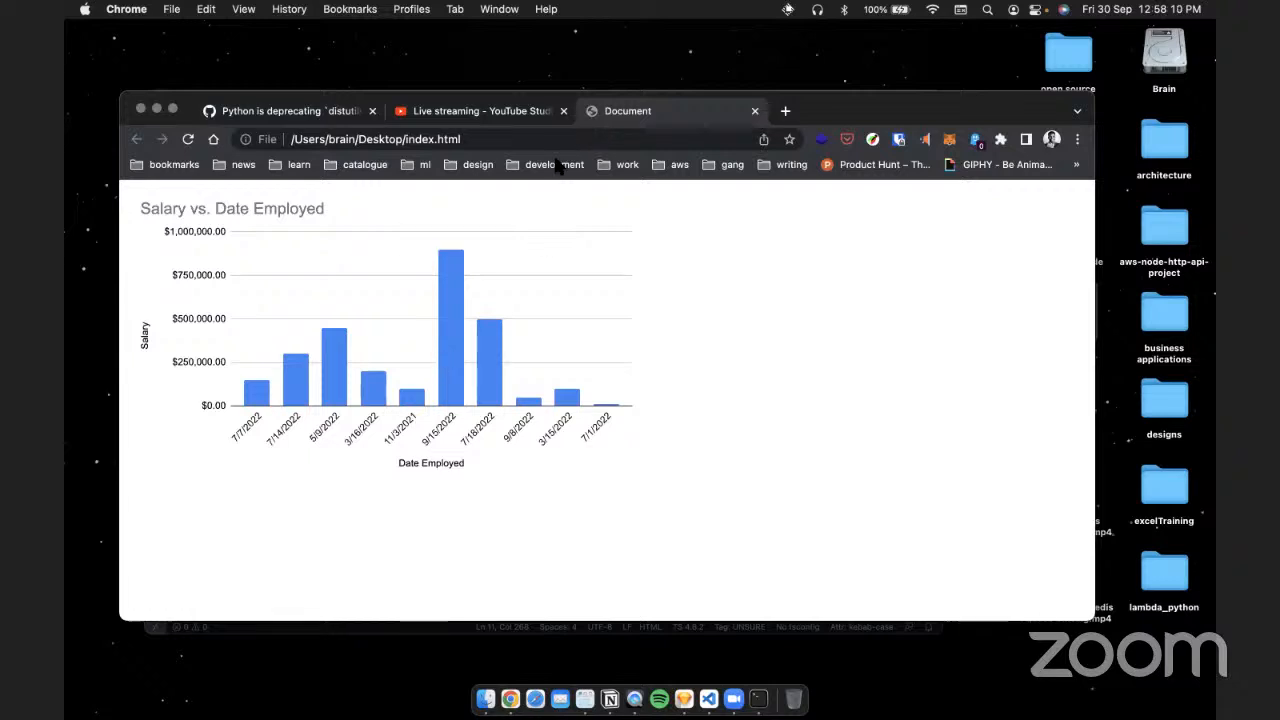
Step: Open /Users/brain/Desktop/index.html in a new incognito window and check the value of the 9/15/2022 column
{"action": "key", "text": "super+l"}
{"action": "left_click", "coordinate": [1077, 139]}
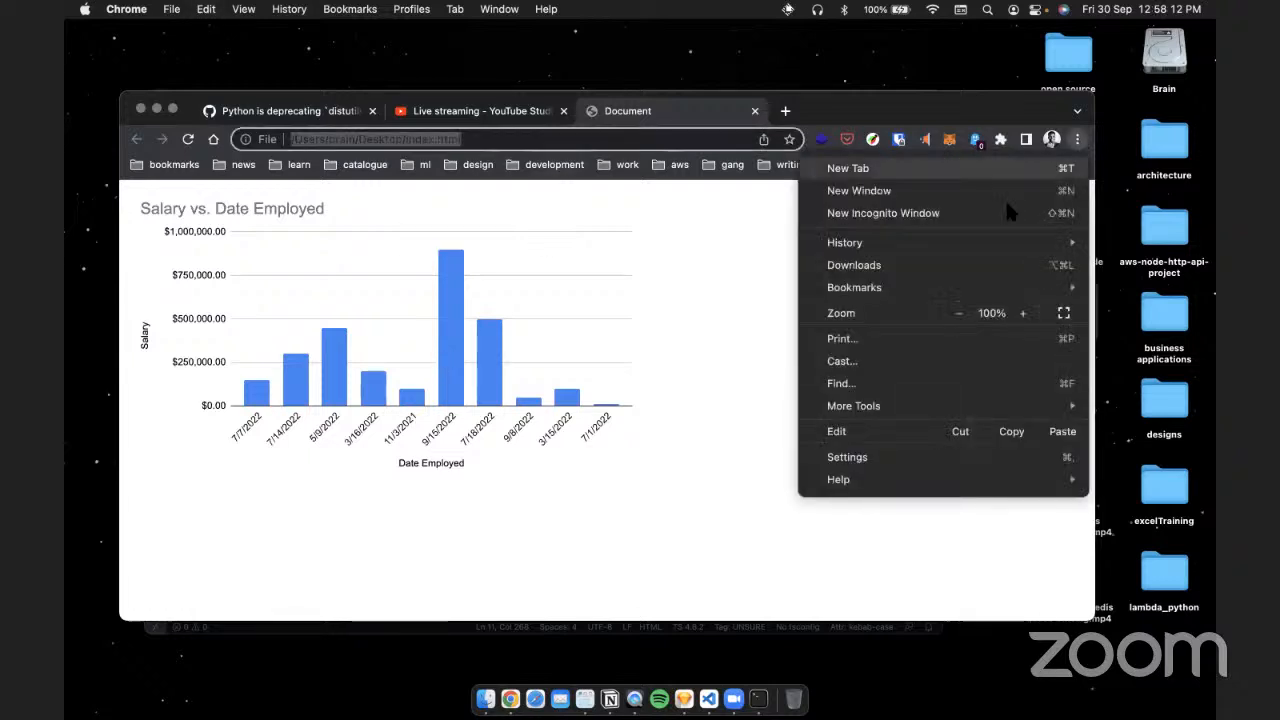
{"action": "mouse_move", "coordinate": [1028, 246]}
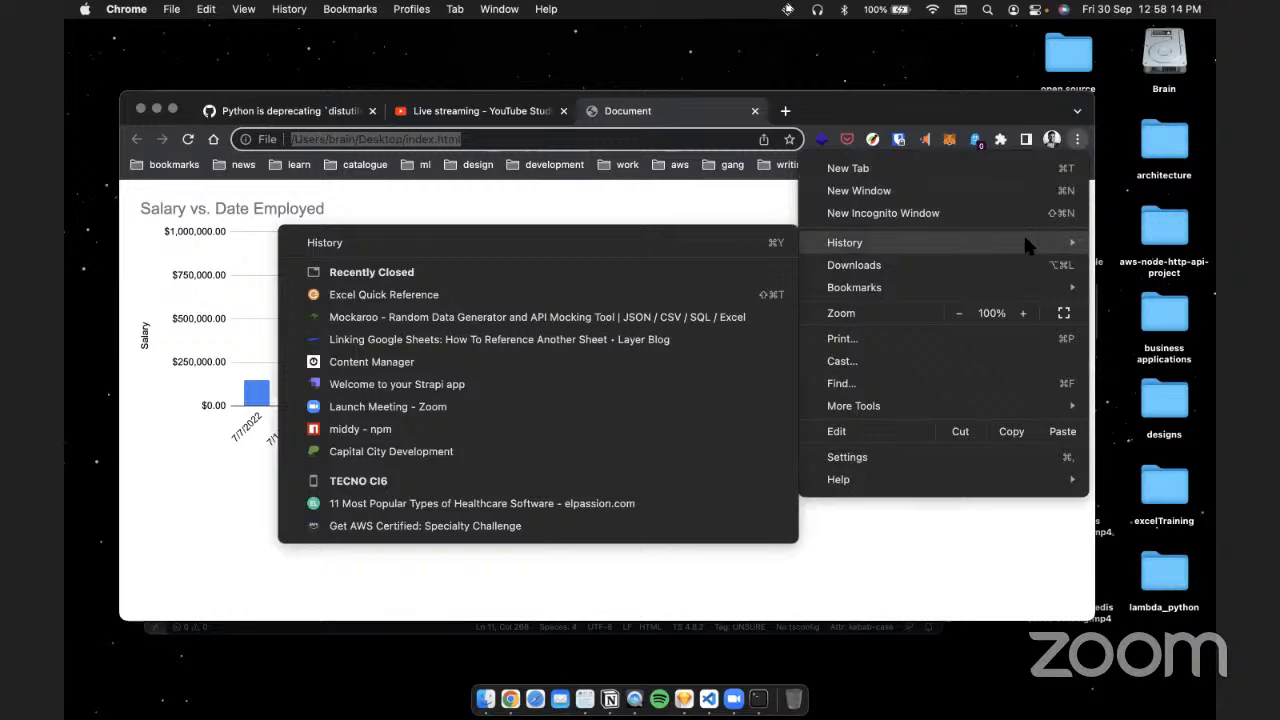
{"action": "left_click", "coordinate": [959, 207]}
{"action": "type", "text": "file:///Users/brain/Desktop/index.html"}
{"action": "key", "text": "Return"}
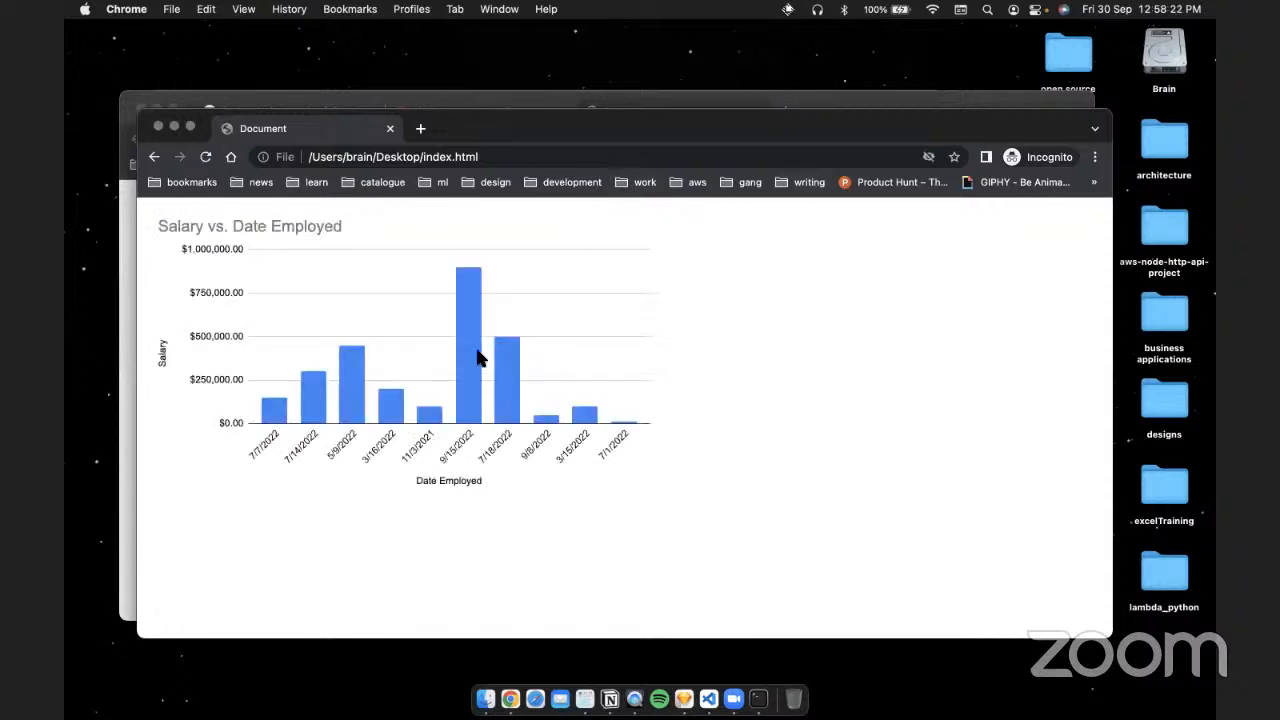
{"action": "mouse_move", "coordinate": [476, 358]}
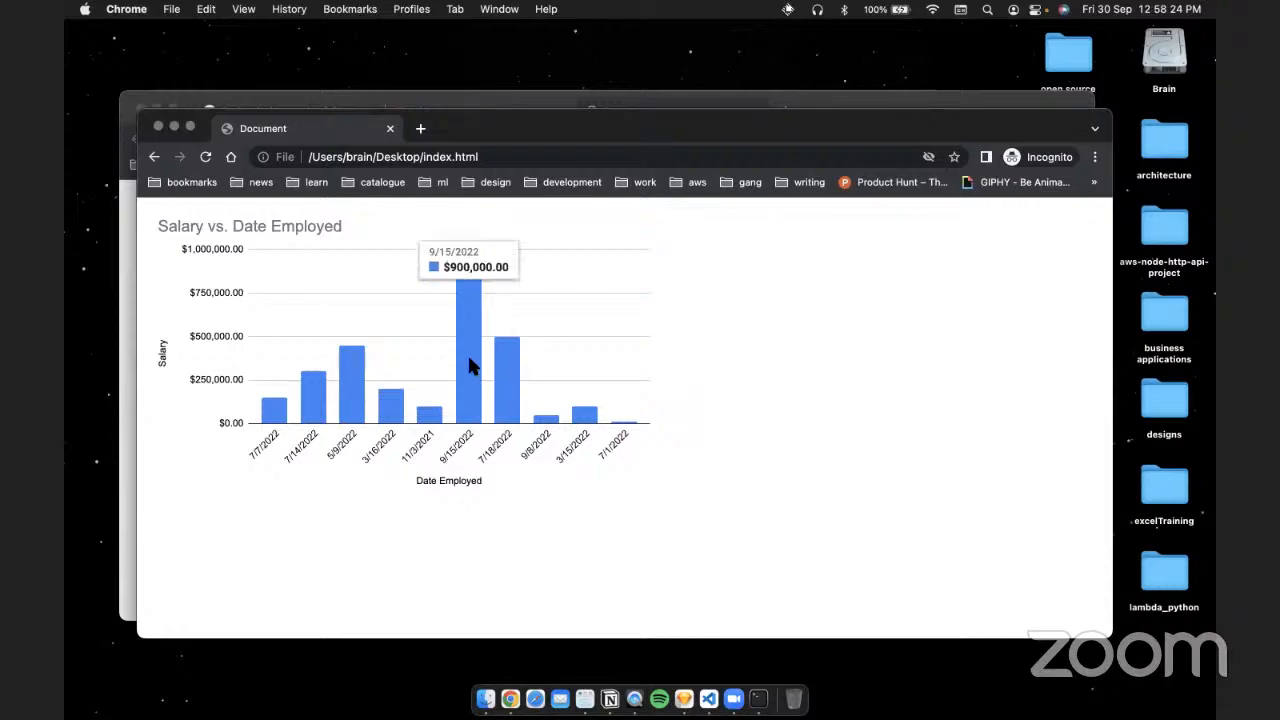
Step: Examine the chart's iframe embed code in its web publishing settings, from the seamless attribute to the closing tag
{"action": "key", "text": "ctrl+Right"}
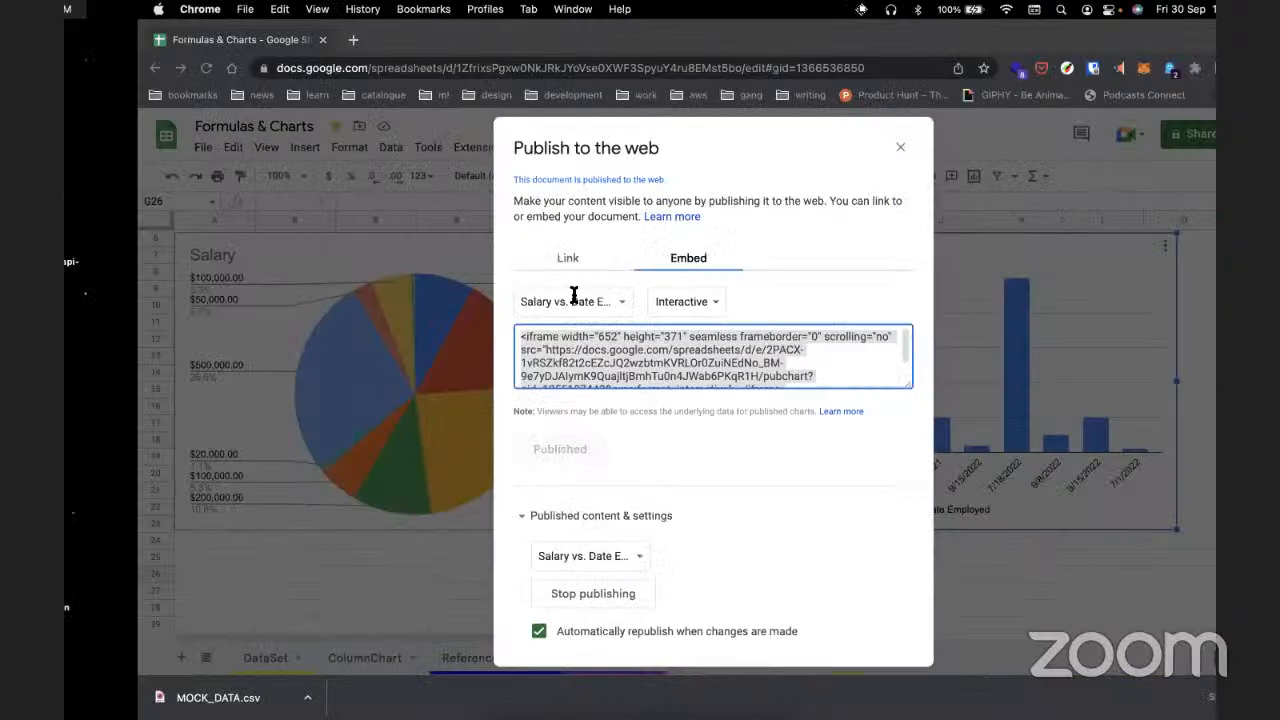
{"action": "left_click", "coordinate": [750, 350]}
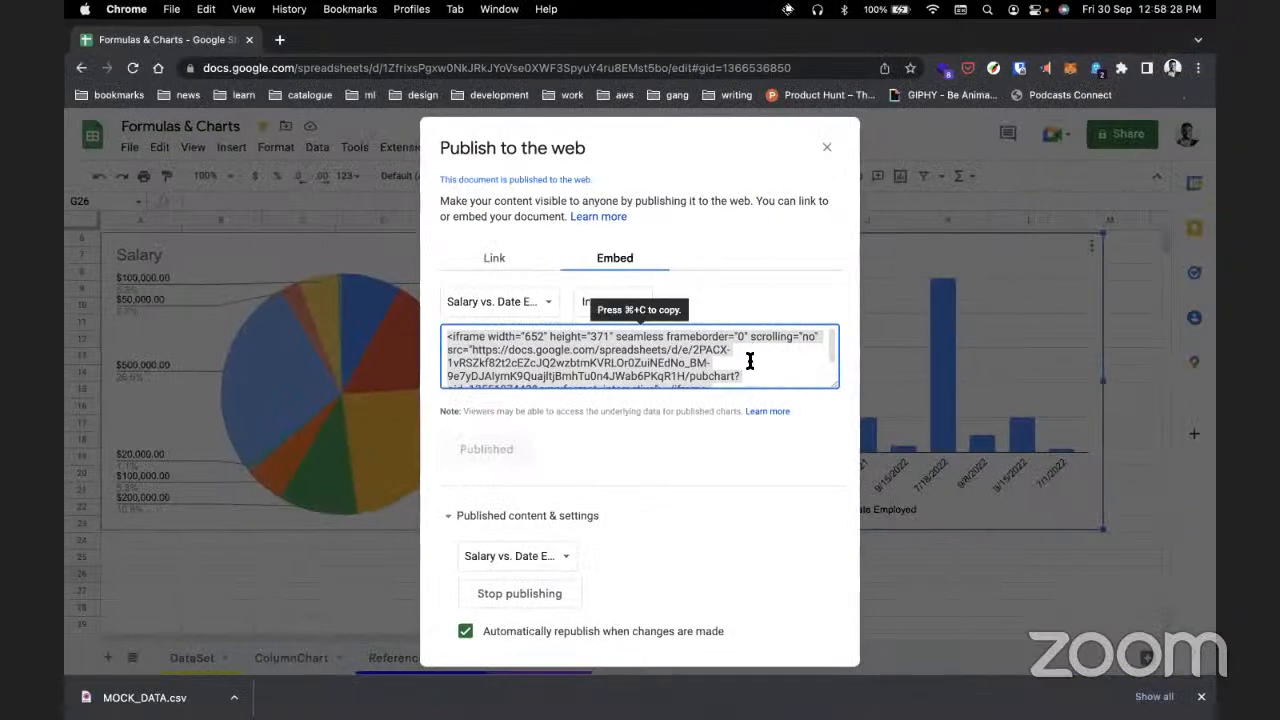
{"action": "scroll", "coordinate": [750, 360], "scroll_direction": "down", "scroll_amount": 1}
{"action": "left_click", "coordinate": [745, 375]}
{"action": "scroll", "coordinate": [748, 371], "scroll_direction": "up", "scroll_amount": 1}
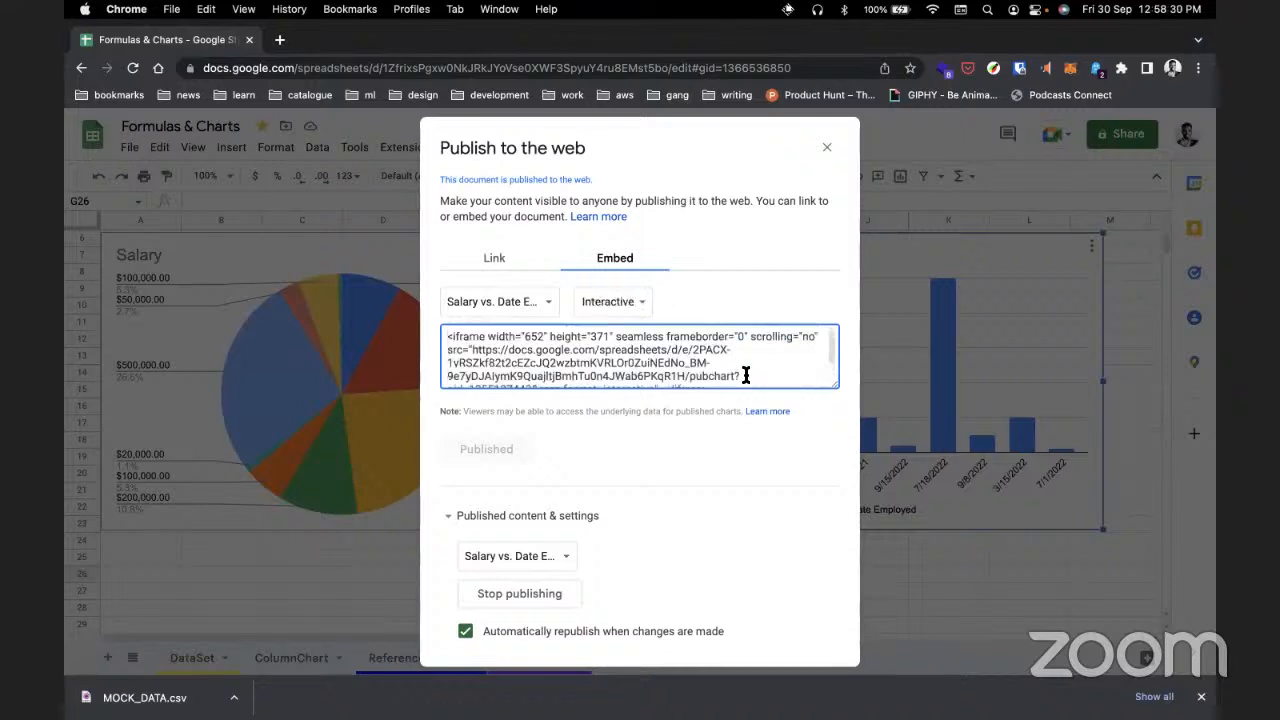
{"action": "double_click", "coordinate": [671, 340]}
{"action": "double_click", "coordinate": [644, 339]}
{"action": "scroll", "coordinate": [565, 343], "scroll_direction": "down", "scroll_amount": 1}
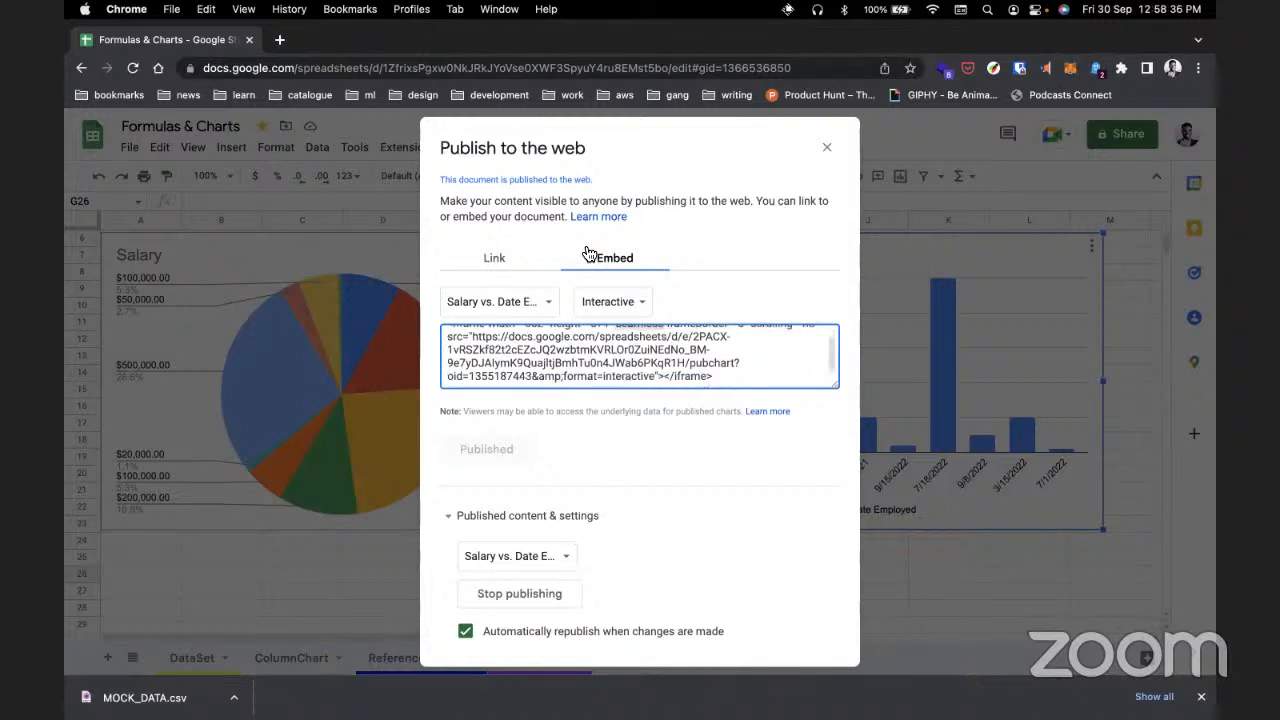
Step: Stop publishing the Salary vs. Date Employed chart to the web
{"action": "left_click", "coordinate": [549, 598]}
{"action": "left_click", "coordinate": [795, 165]}
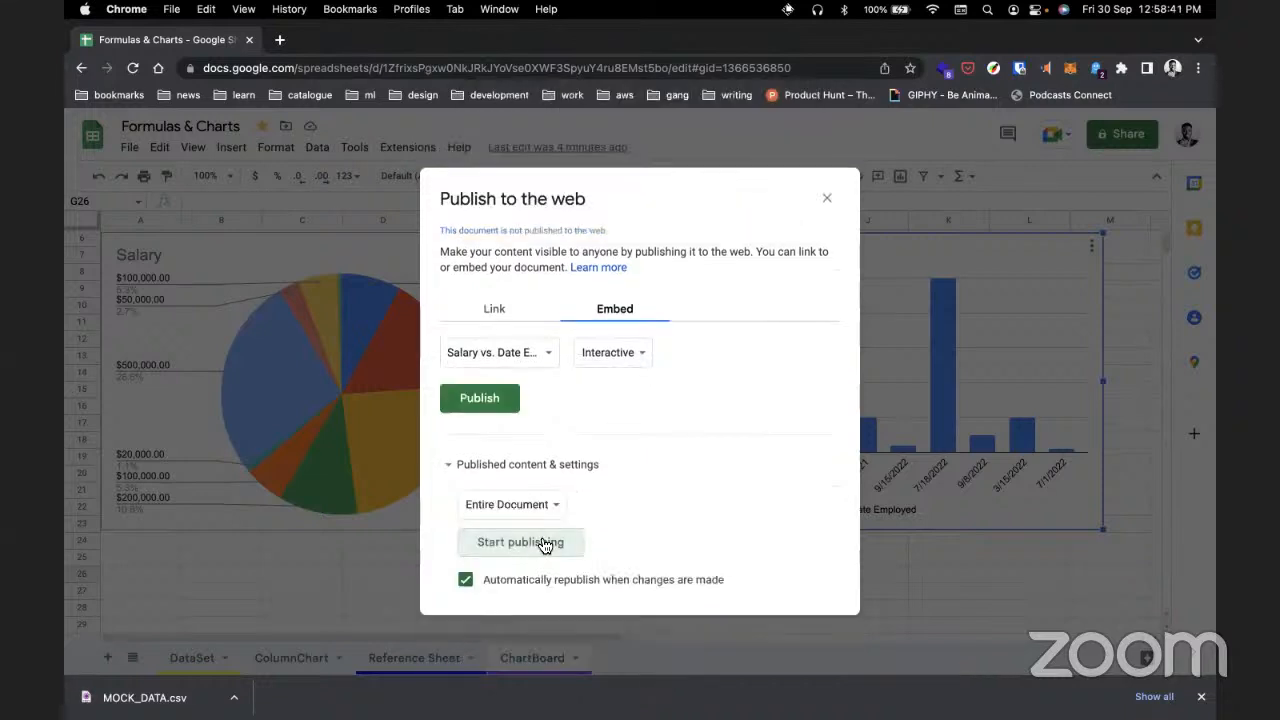
Step: Publish the ChartBoard sheet's Salary vs. Date Employed chart to the web as an interactive embed and select its iframe code
{"action": "left_click", "coordinate": [613, 353]}
{"action": "left_click", "coordinate": [550, 365]}
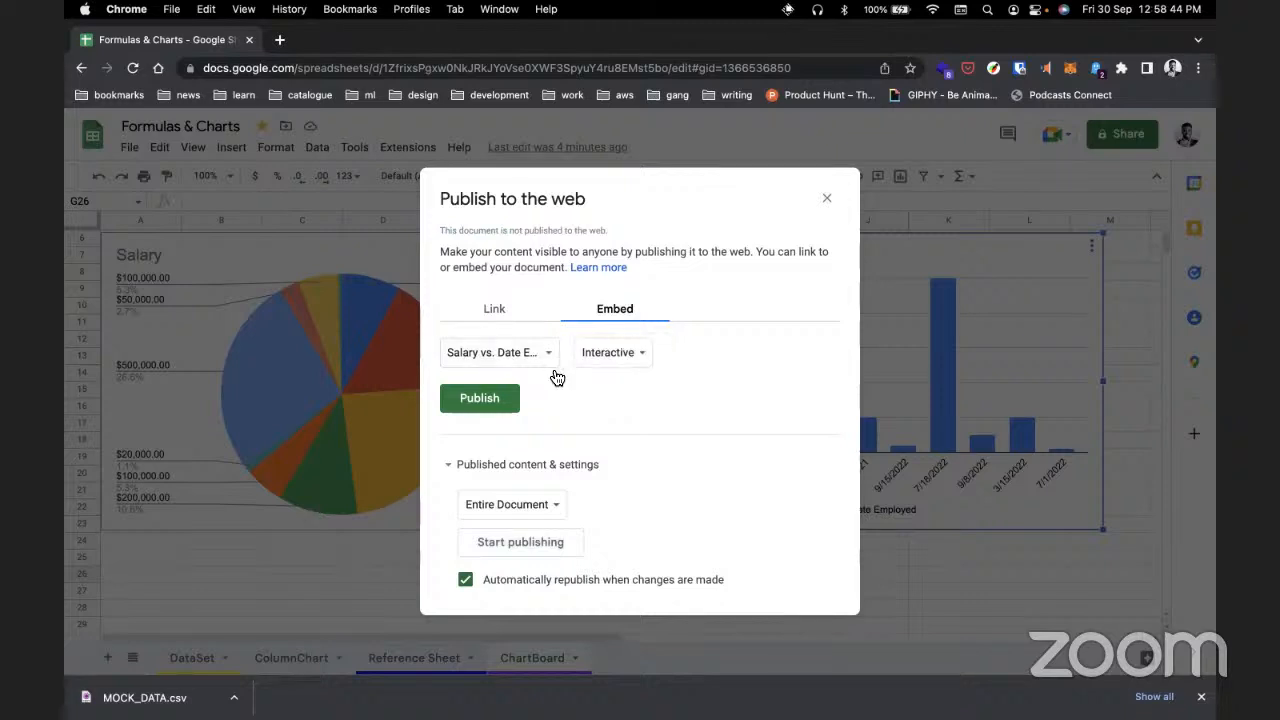
{"action": "left_click", "coordinate": [553, 363]}
{"action": "left_click", "coordinate": [765, 372]}
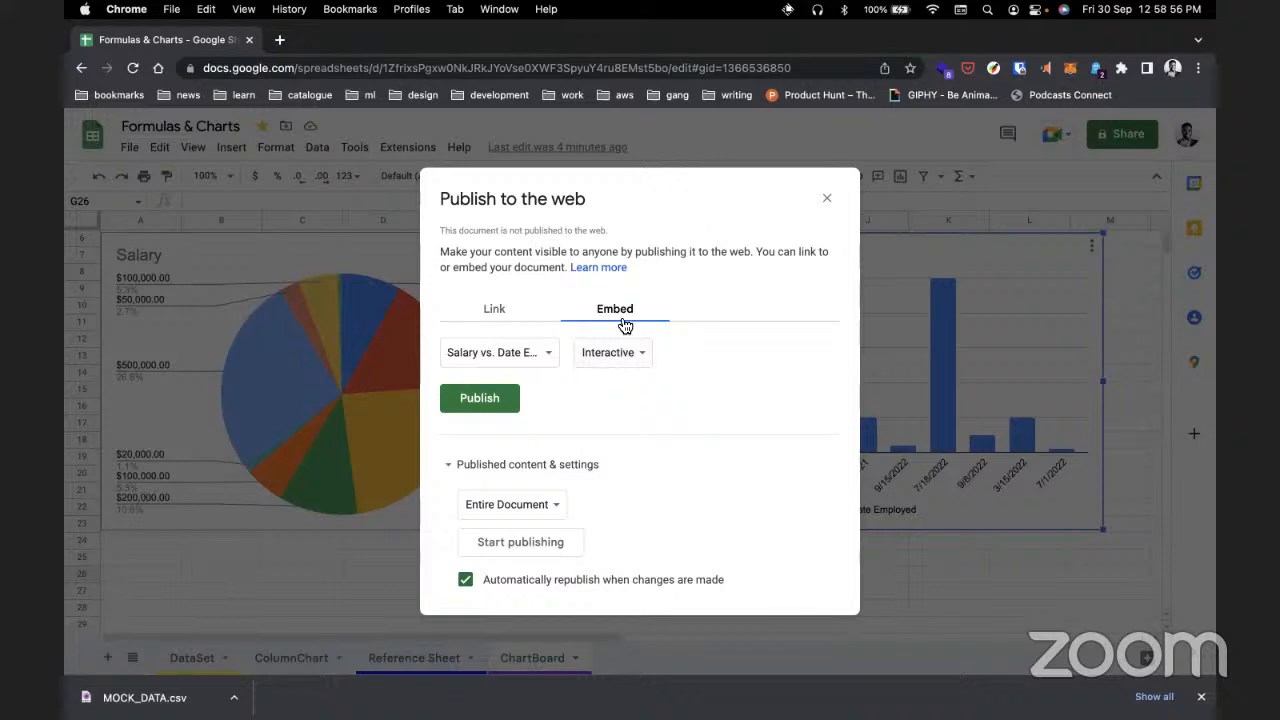
{"action": "left_click", "coordinate": [503, 402]}
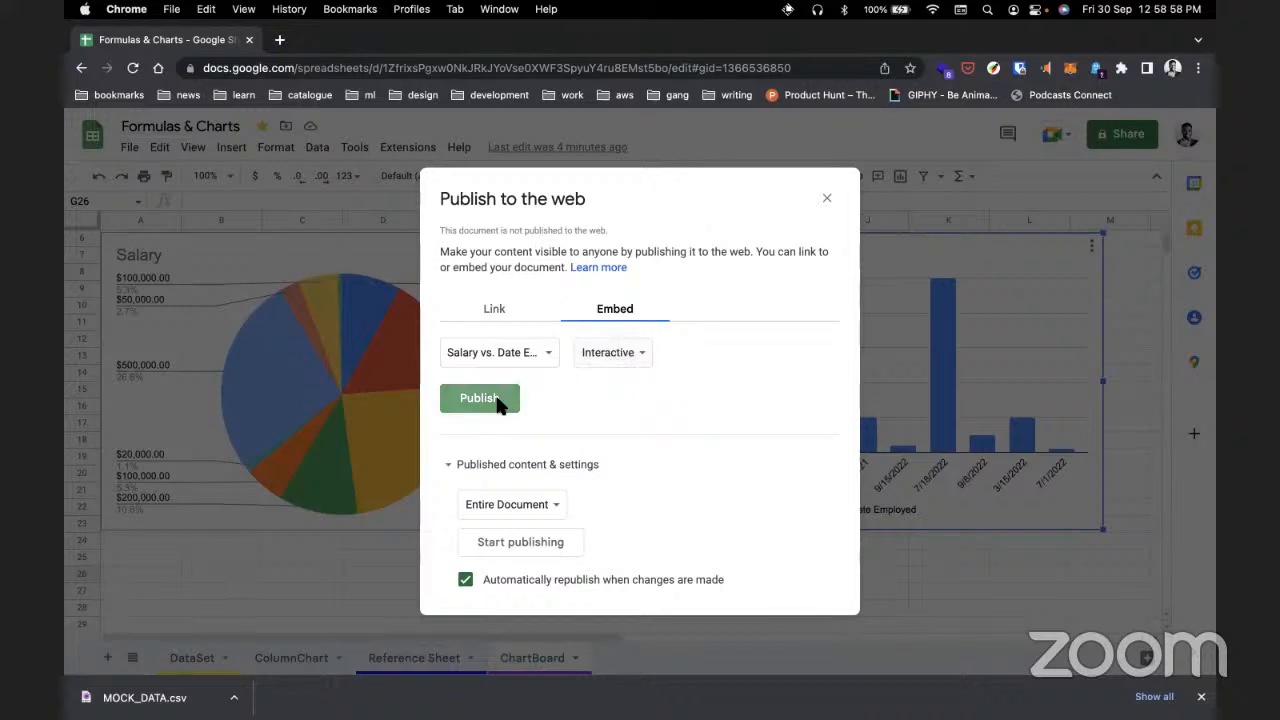
{"action": "left_click", "coordinate": [778, 158]}
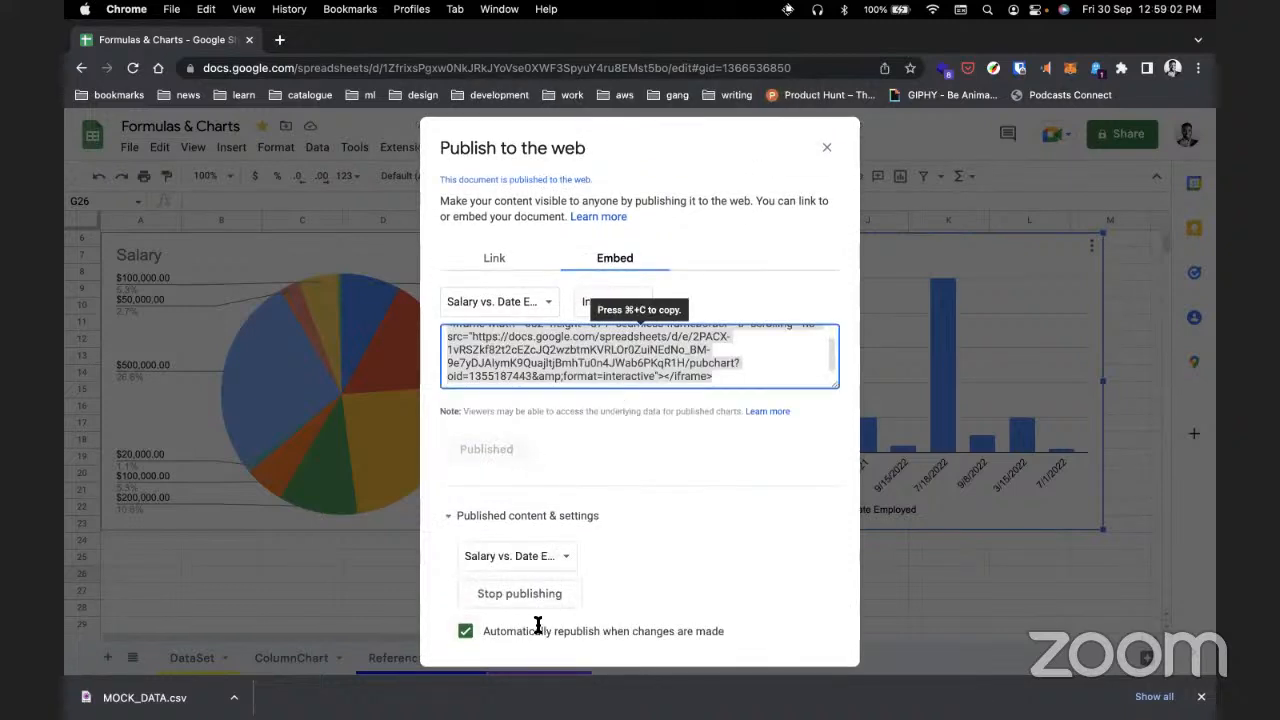
{"action": "left_click", "coordinate": [722, 374]}
{"action": "key", "text": "super+a"}
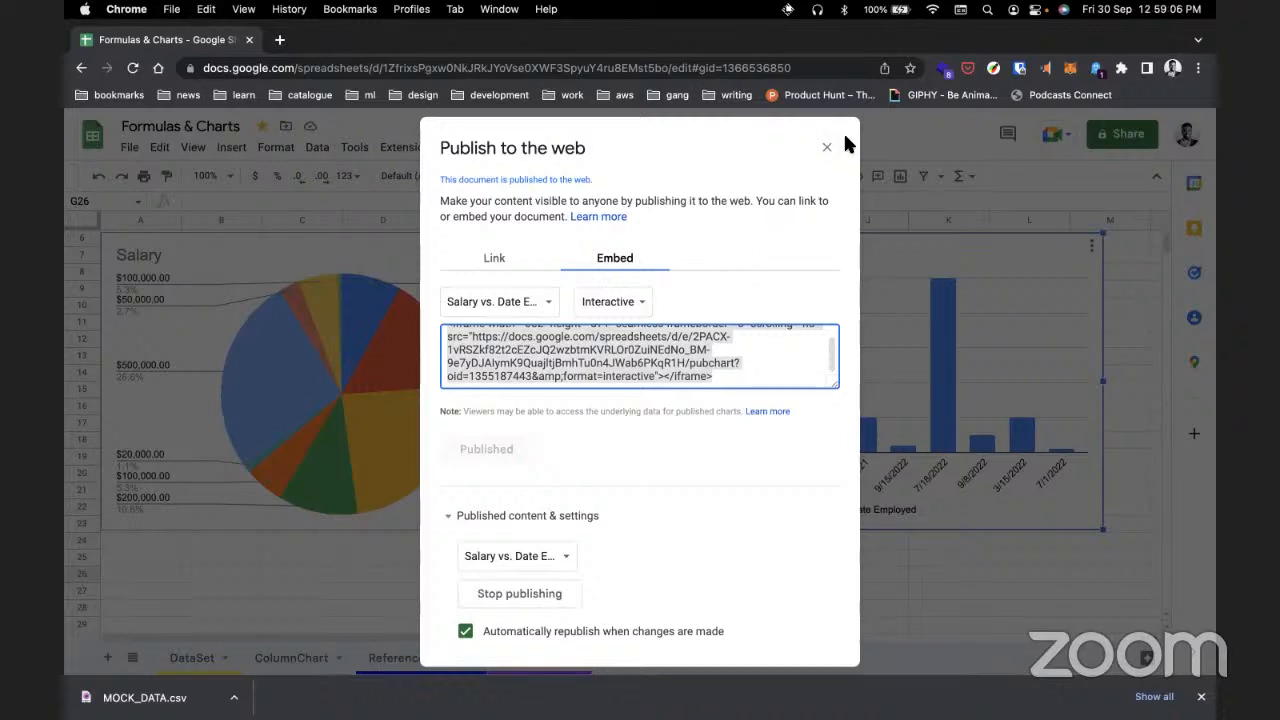
Step: Copy the published chart's link, open it in a new browser tab and check the 9/15/2022 column
{"action": "left_click", "coordinate": [510, 270]}
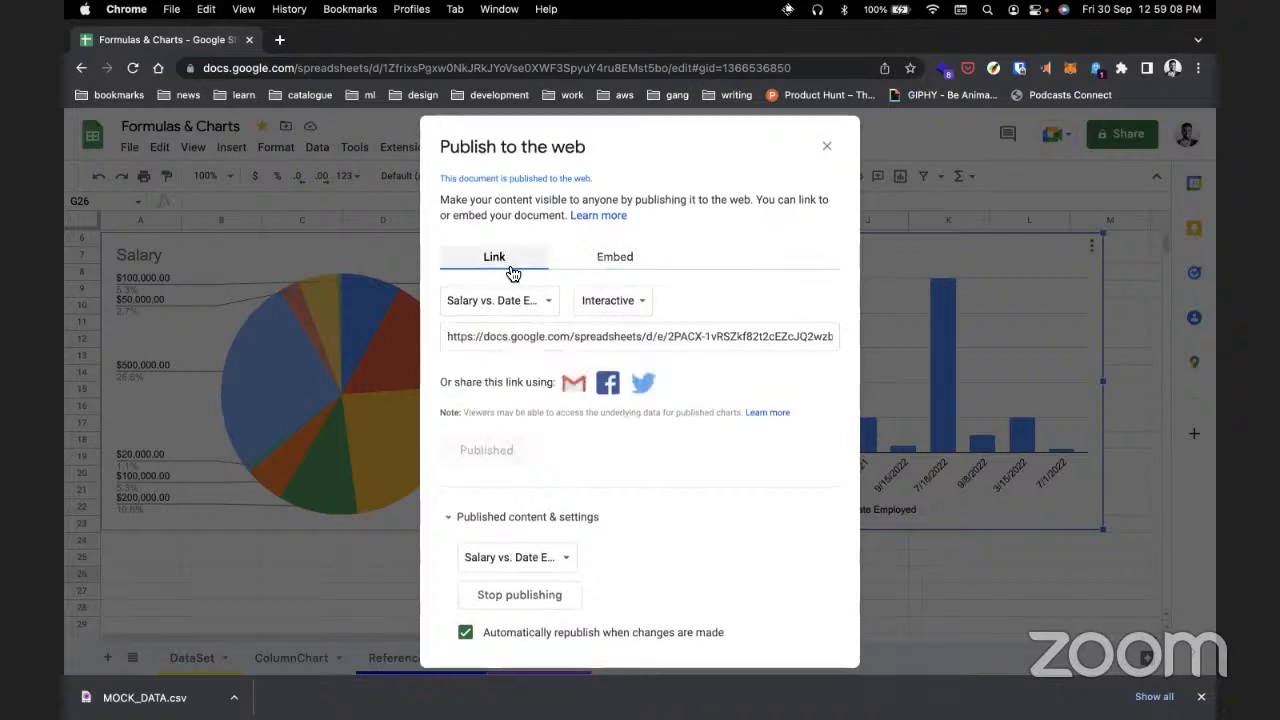
{"action": "left_click", "coordinate": [549, 334]}
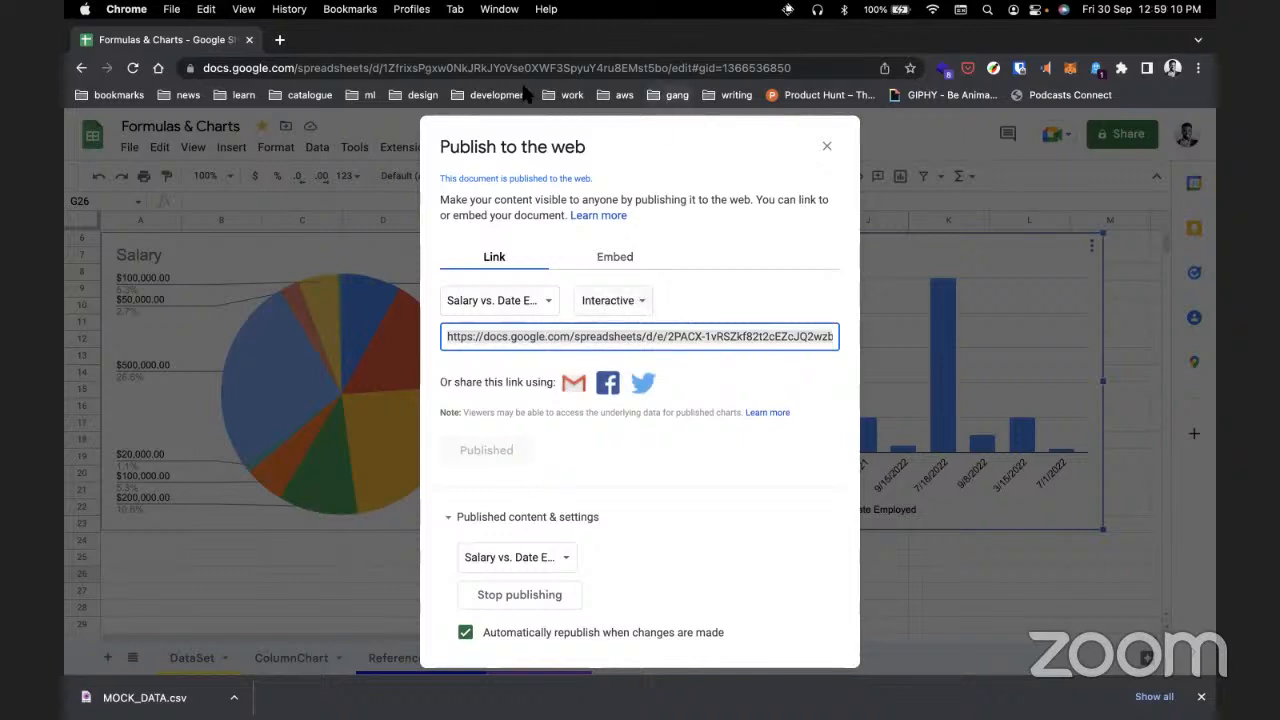
{"action": "left_click", "coordinate": [280, 40]}
{"action": "key", "text": "super+v"}
{"action": "key", "text": "Return"}
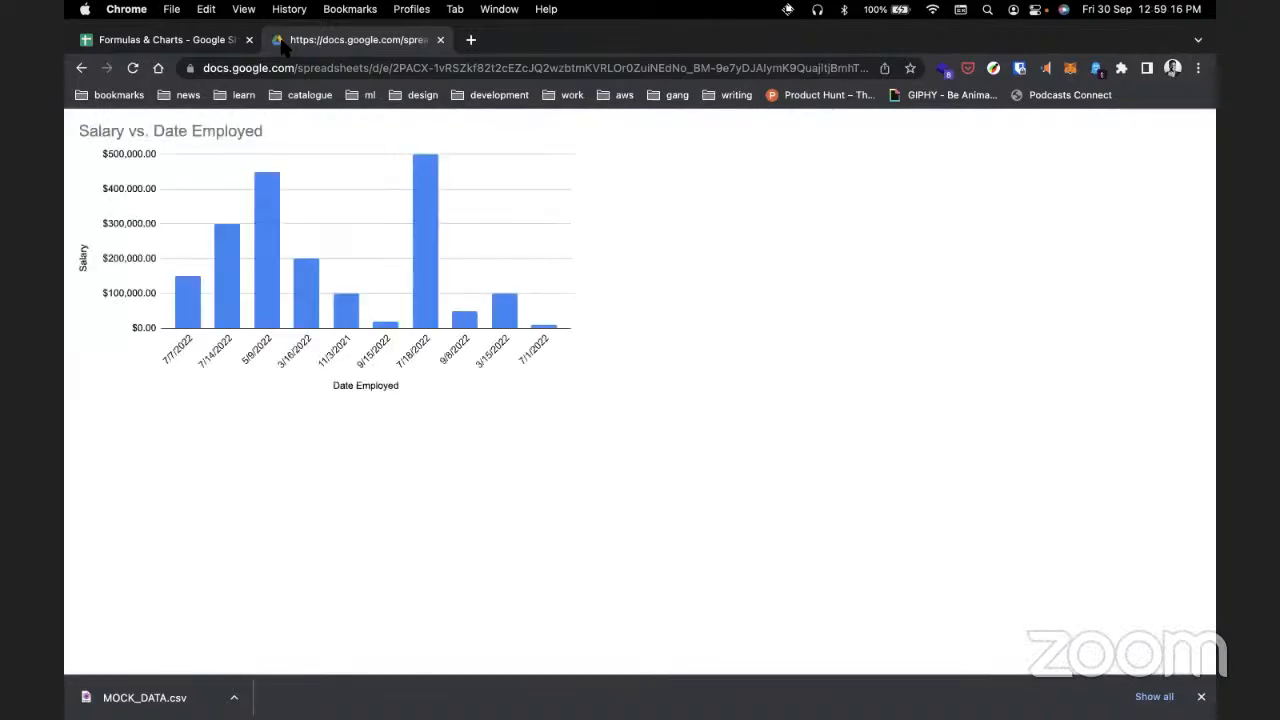
{"action": "mouse_move", "coordinate": [378, 330]}
Step: Review which sheets and charts can be embedded in the spreadsheet's web publishing settings, then close the settings
{"action": "left_click", "coordinate": [222, 42]}
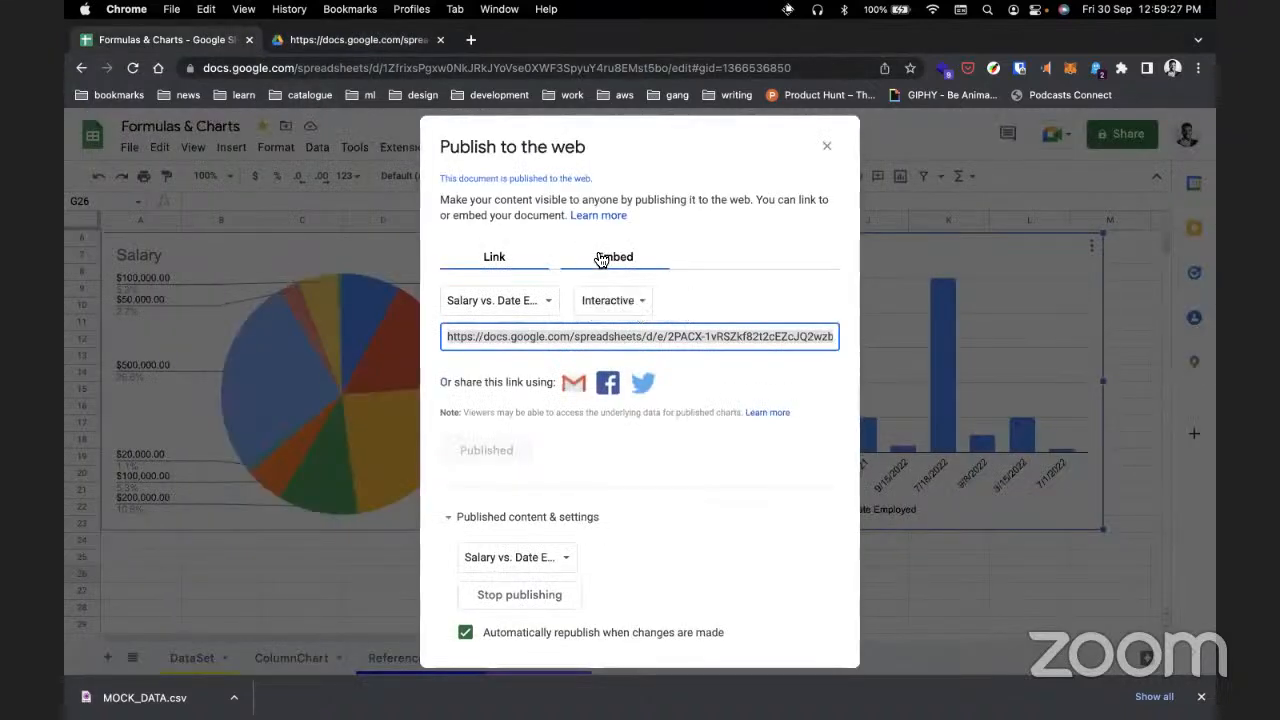
{"action": "left_click", "coordinate": [600, 259]}
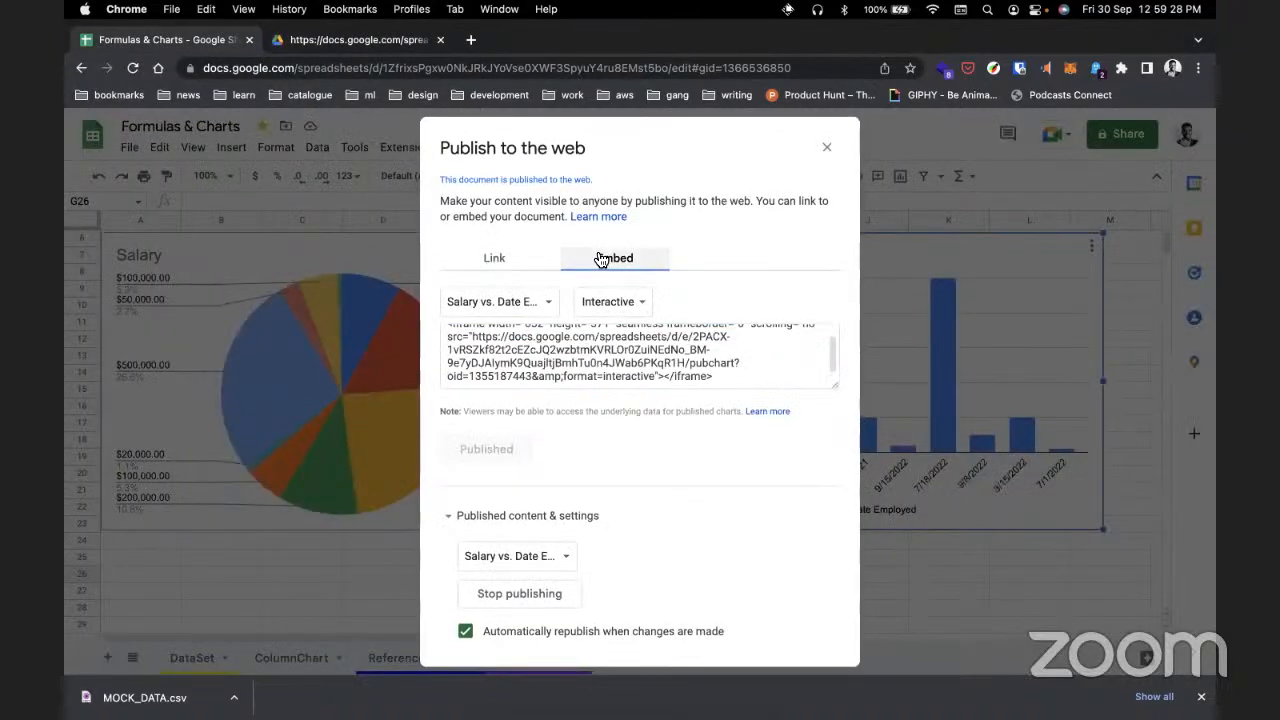
{"action": "left_click", "coordinate": [540, 303]}
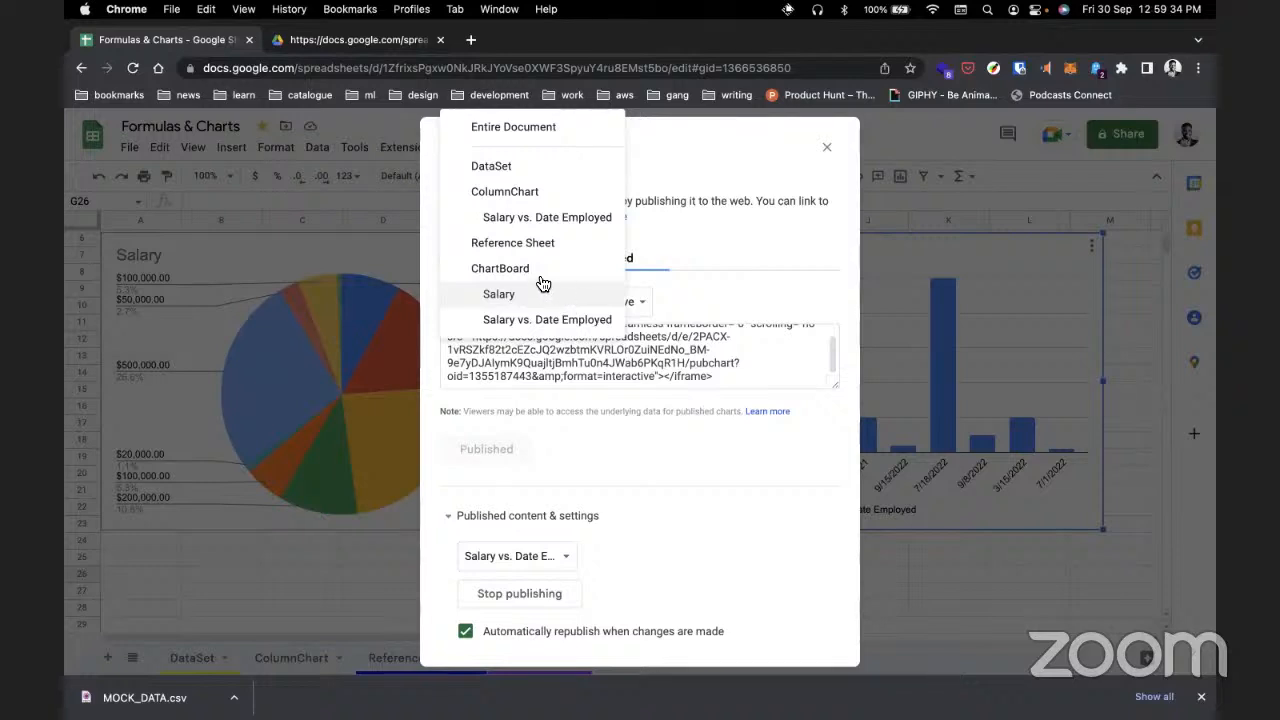
{"action": "left_click", "coordinate": [720, 258]}
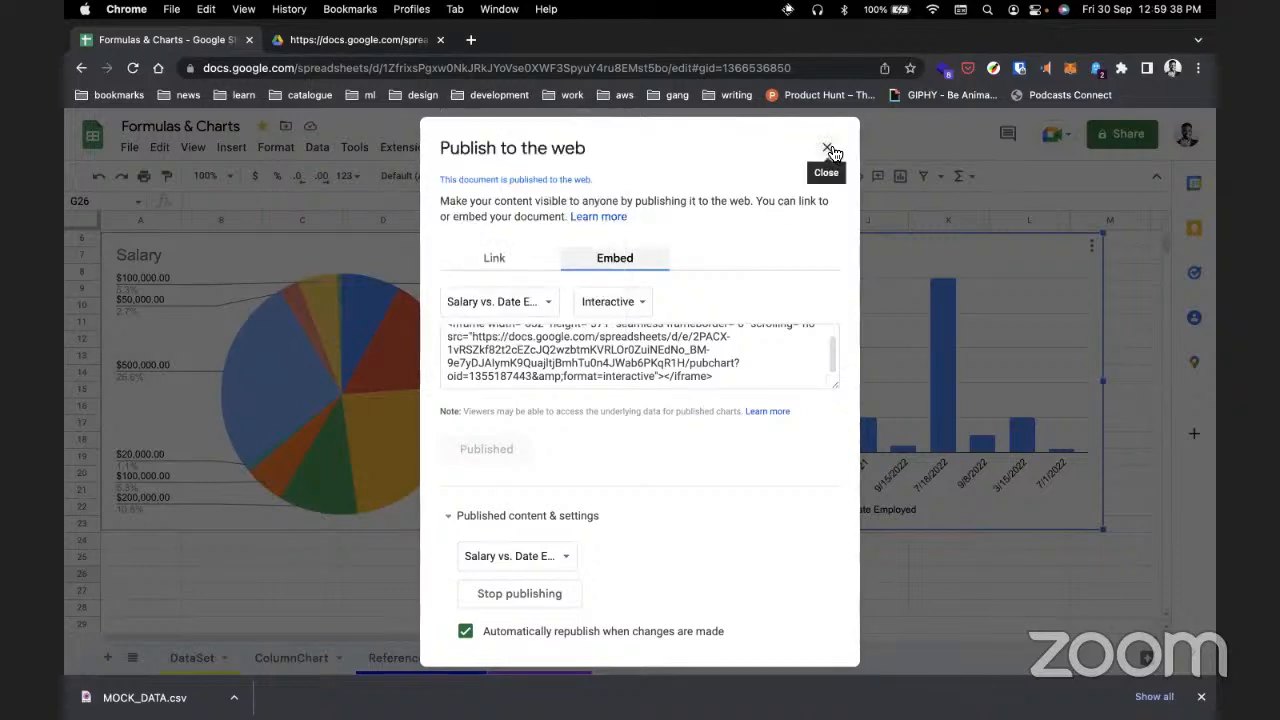
{"action": "left_click", "coordinate": [829, 148]}
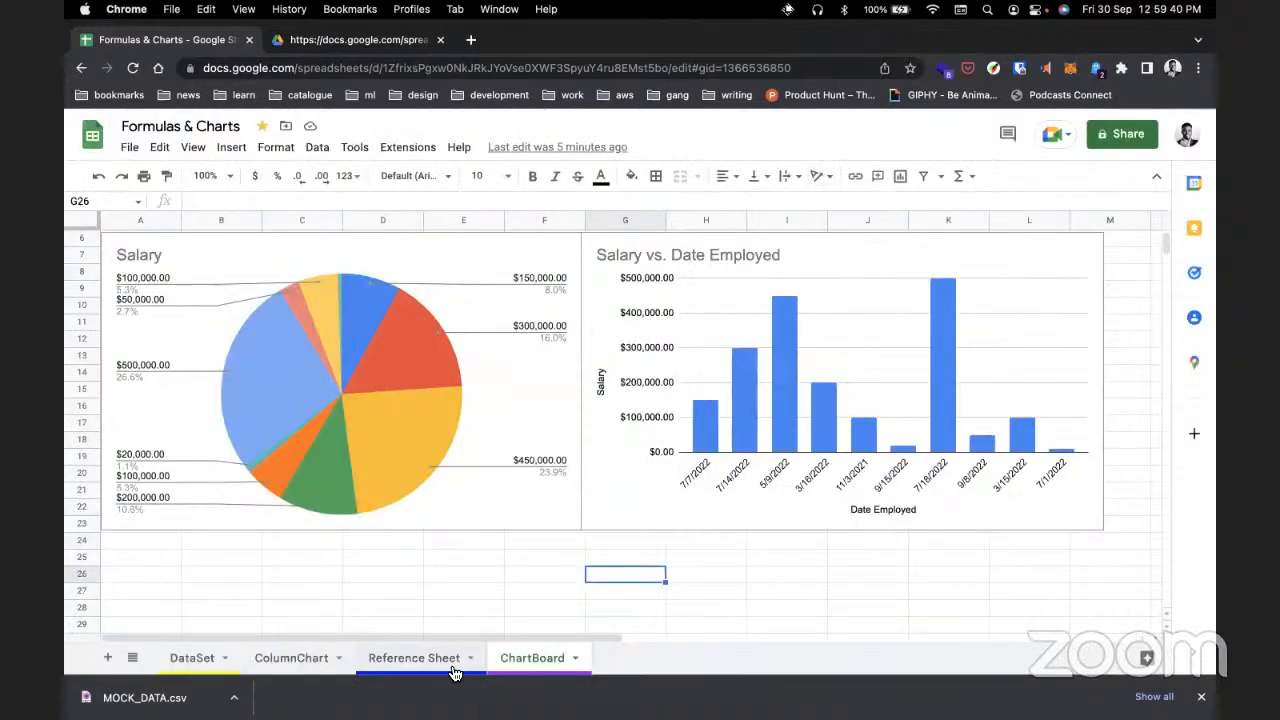
Step: Publish the Salary vs. Date Employed chart on the ColumnChart sheet as an interactive embed and copy its iframe code
{"action": "left_click", "coordinate": [313, 668]}
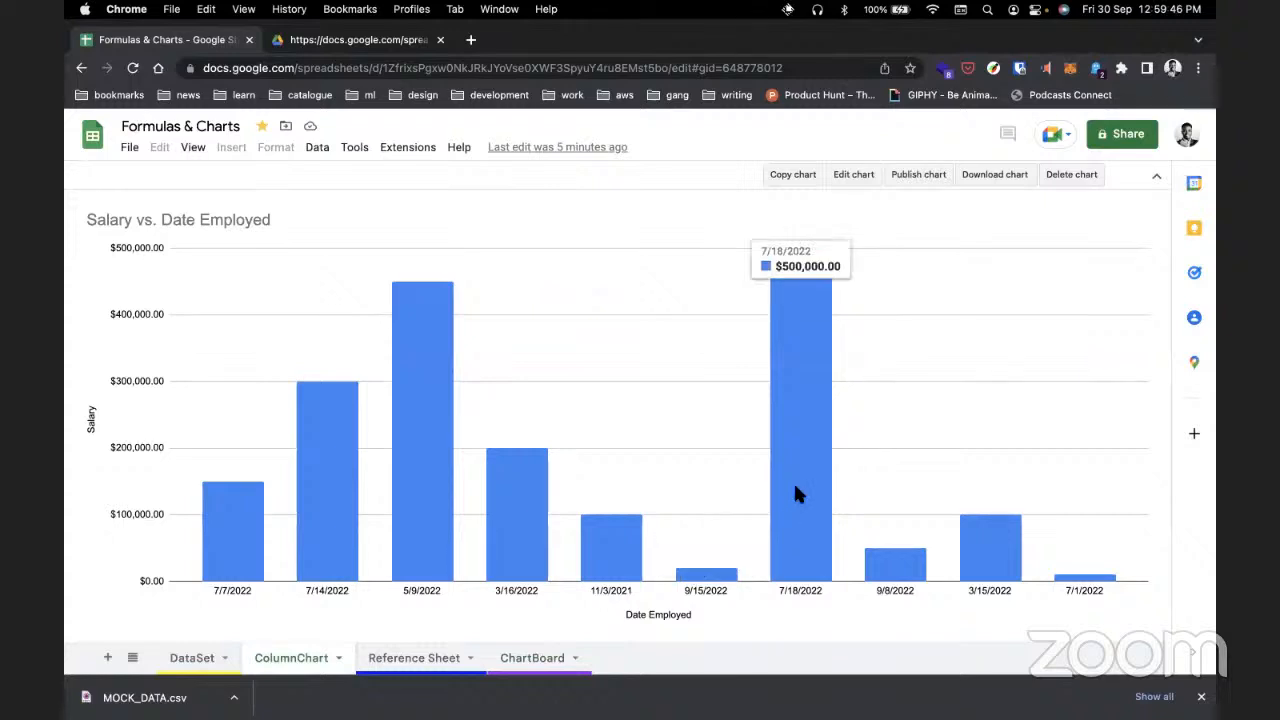
{"action": "left_click", "coordinate": [909, 174]}
{"action": "left_click", "coordinate": [611, 326]}
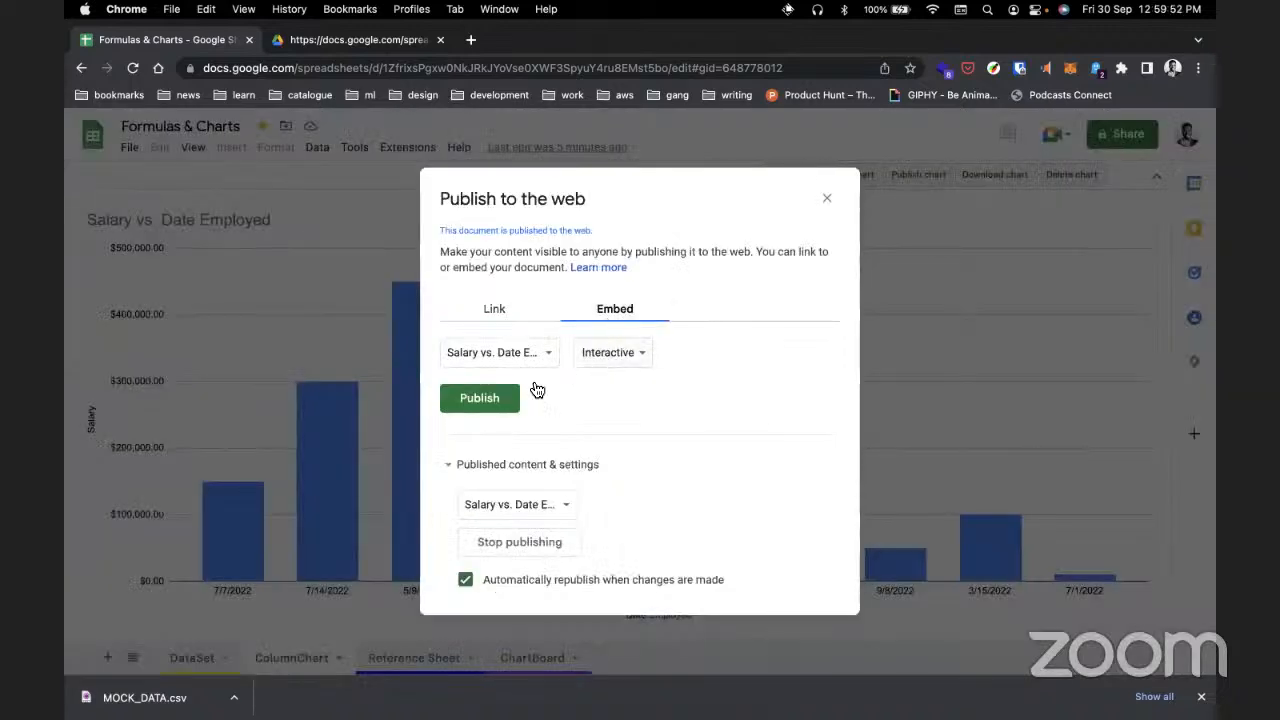
{"action": "left_click", "coordinate": [505, 400]}
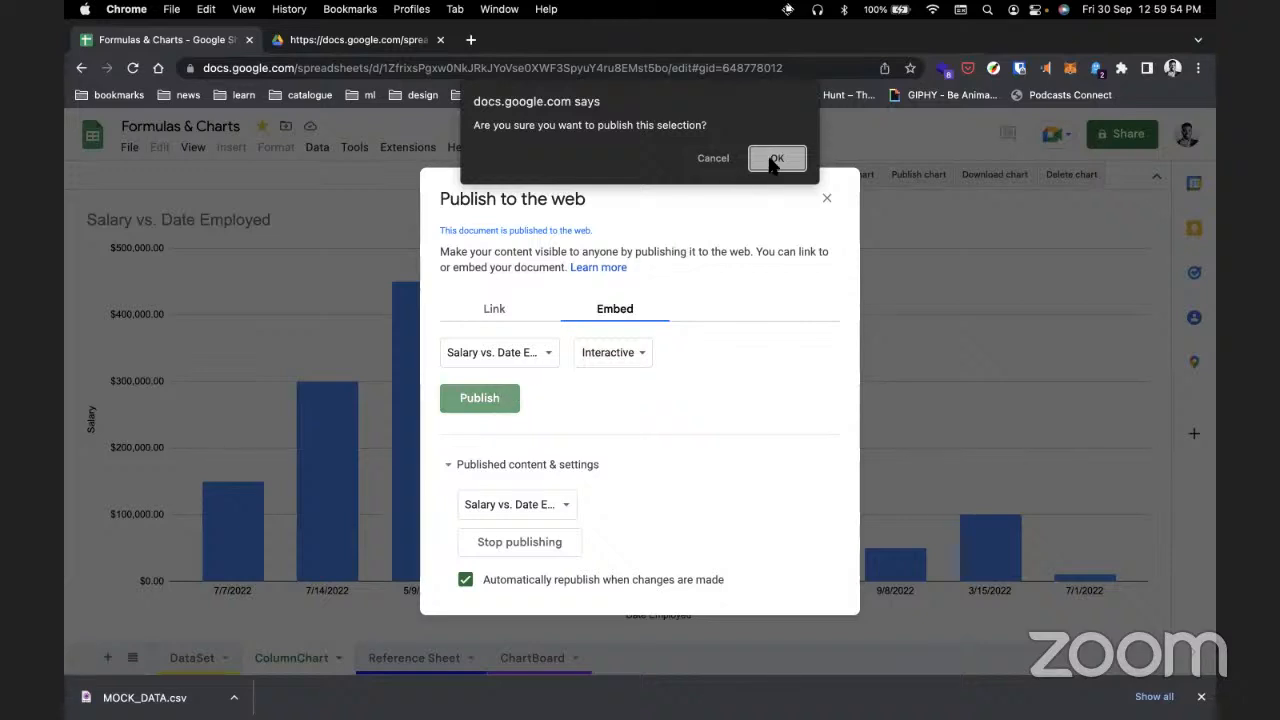
{"action": "left_click", "coordinate": [772, 162]}
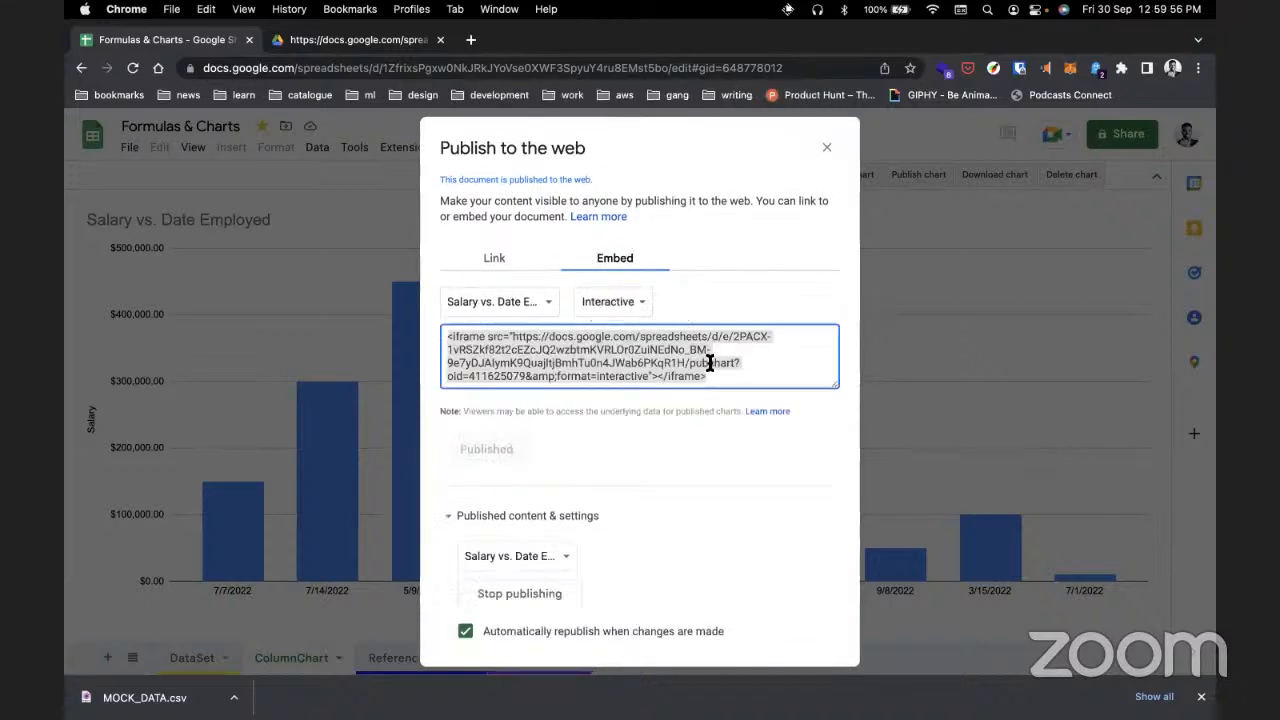
{"action": "left_click", "coordinate": [719, 375]}
Step: Switch to VS Code, replace the iframe line in index.html with the copied embed code and save the file
{"action": "key", "text": "ctrl+Left"}
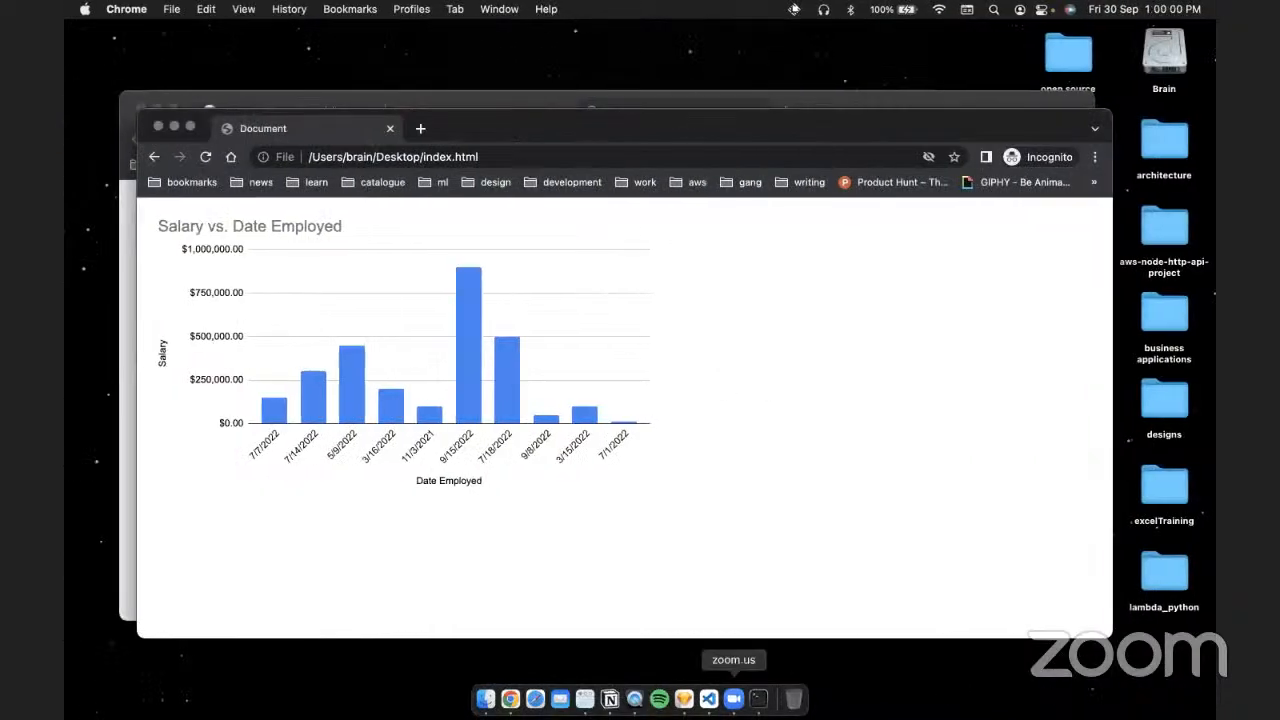
{"action": "left_click", "coordinate": [708, 699]}
{"action": "key", "text": "shift+super+Left"}
{"action": "key", "text": "super+v"}
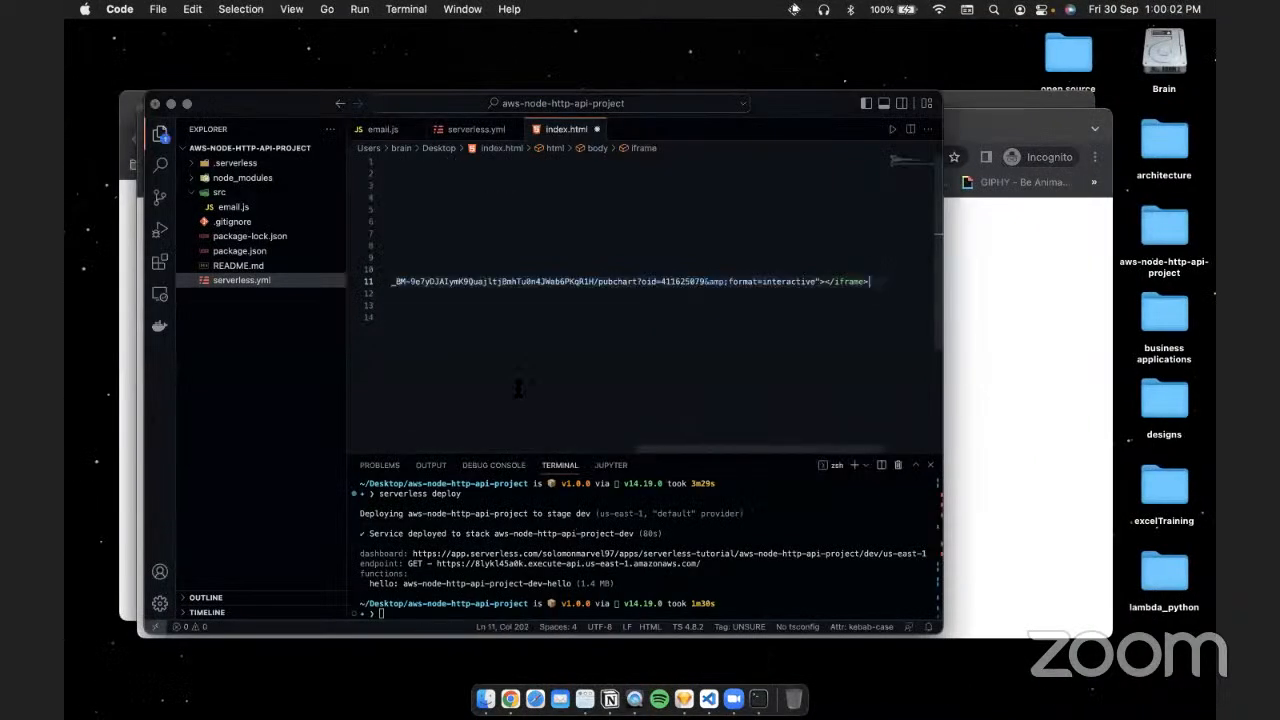
{"action": "key", "text": "super+s"}
Step: Reload /Users/brain/Desktop/index.html in the incognito window and check the value of the 9/15/2022 column in the embedded chart
{"action": "left_click", "coordinate": [1031, 215]}
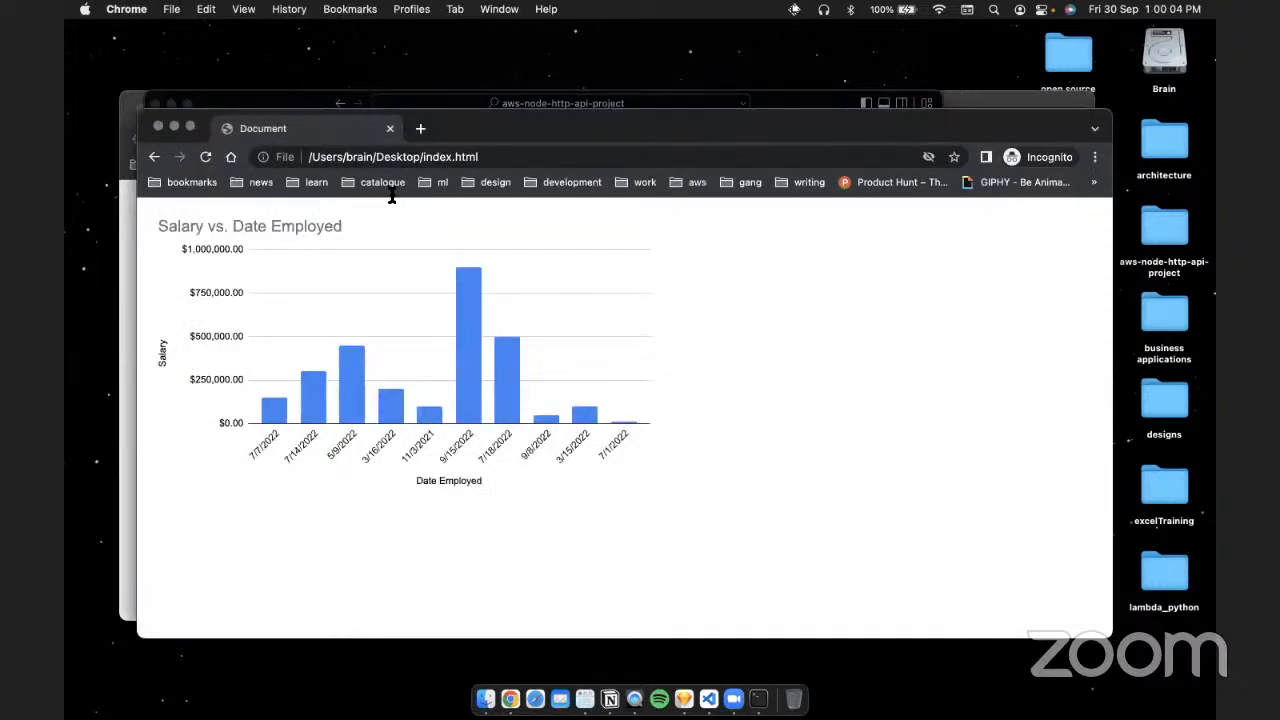
{"action": "left_click", "coordinate": [397, 158]}
{"action": "key", "text": "Return"}
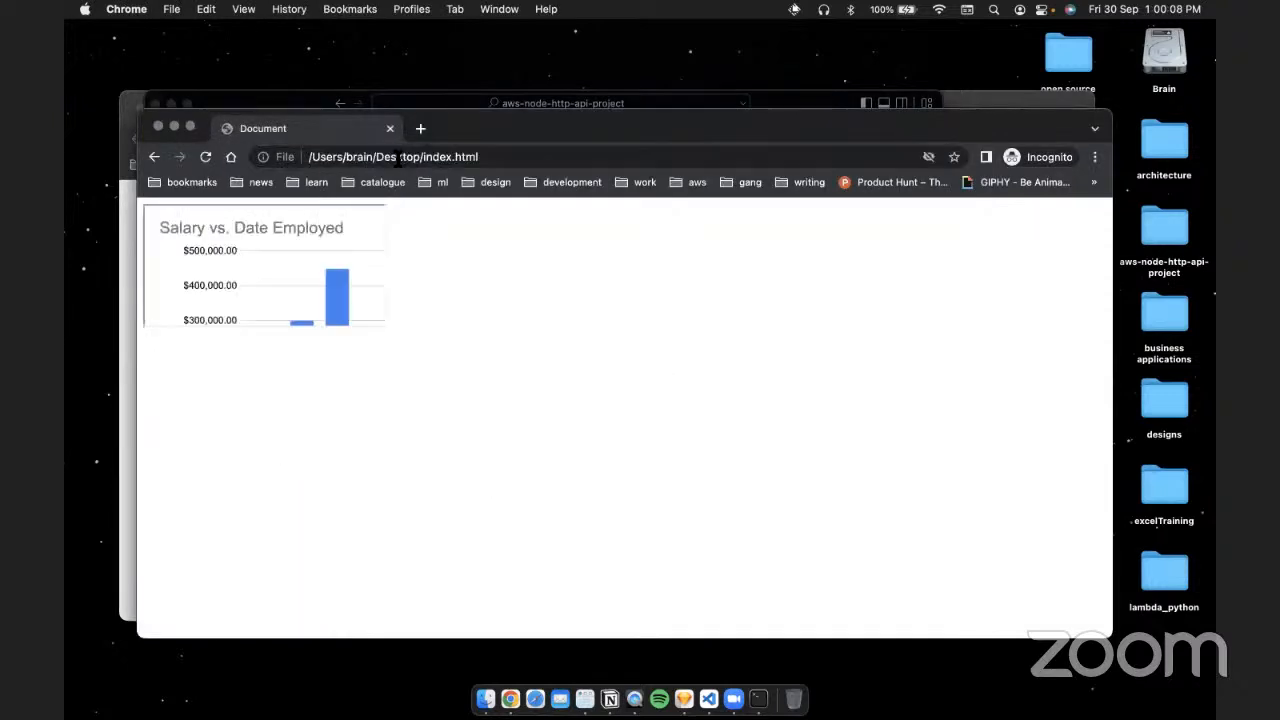
{"action": "scroll", "coordinate": [326, 240], "scroll_direction": "down", "scroll_amount": 5}
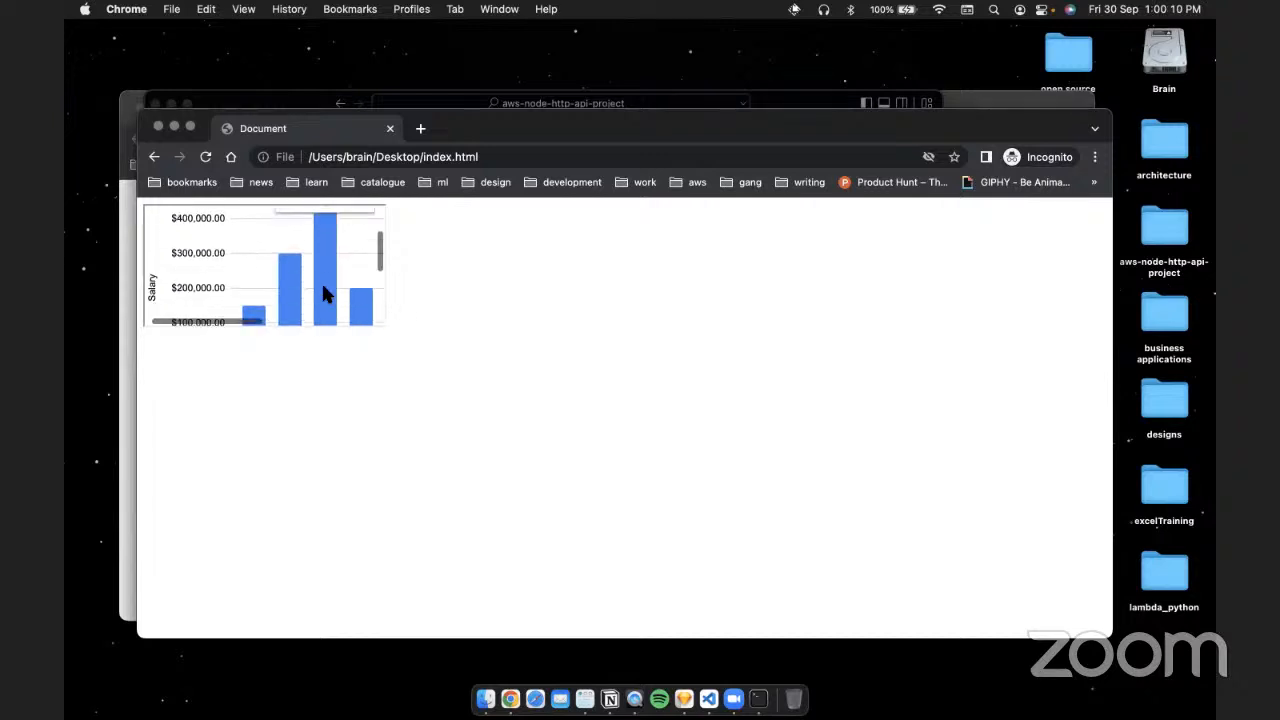
{"action": "scroll", "coordinate": [328, 286], "scroll_direction": "right", "scroll_amount": 4}
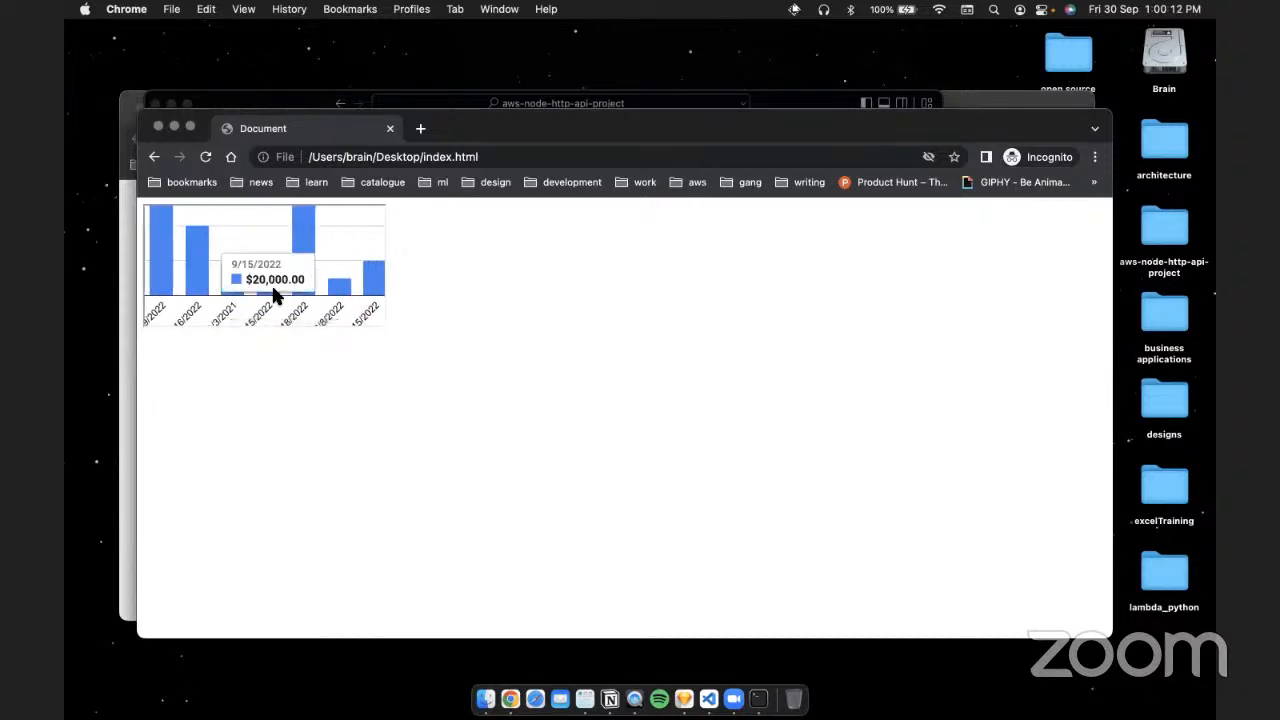
Step: Examine the full iframe line in index.html in VS Code and recheck the embedded chart's 9/15/2022 column in the incognito window
{"action": "key", "text": "super+Tab"}
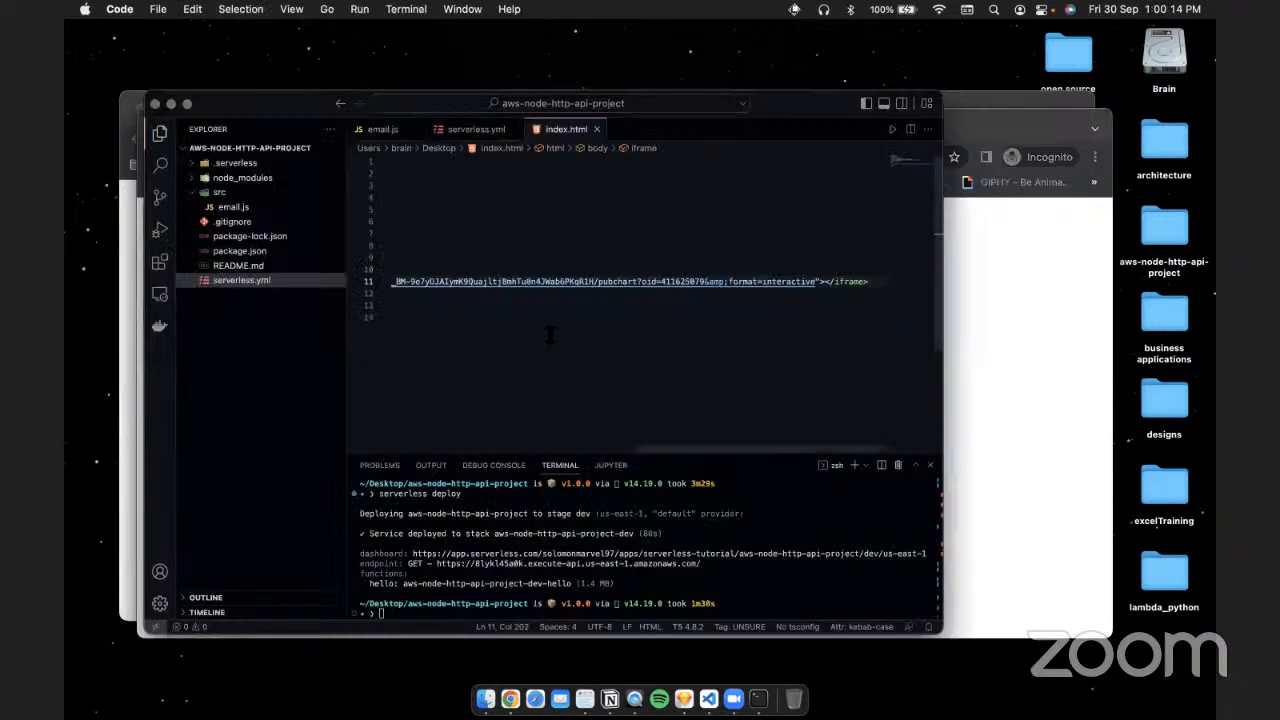
{"action": "scroll", "coordinate": [555, 295], "scroll_direction": "left", "scroll_amount": 5}
{"action": "scroll", "coordinate": [607, 281], "scroll_direction": "right", "scroll_amount": 6}
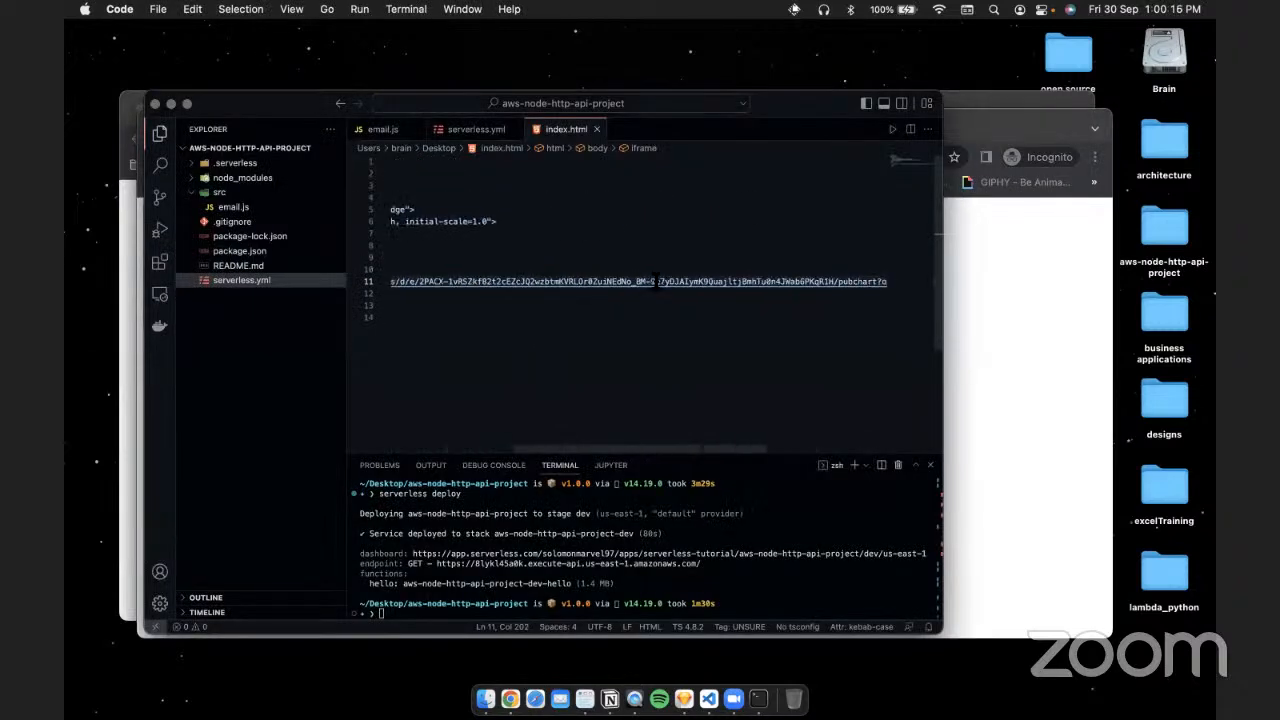
{"action": "scroll", "coordinate": [655, 281], "scroll_direction": "left", "scroll_amount": 6}
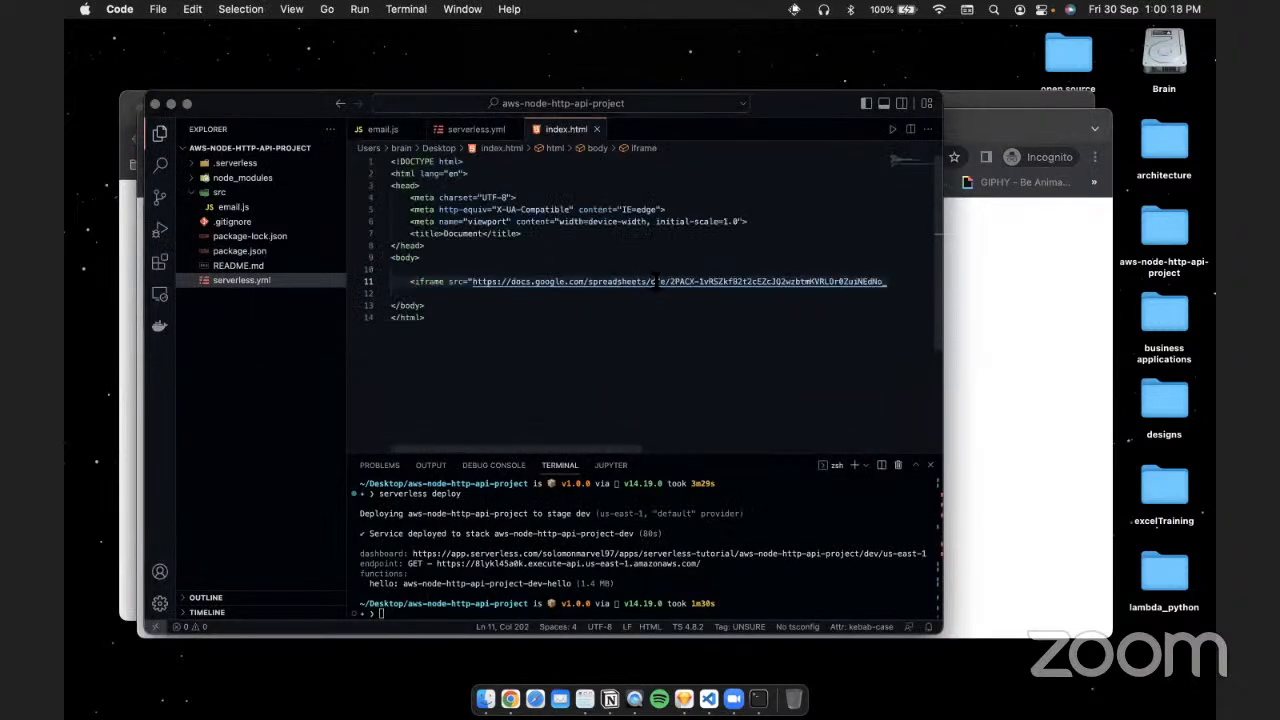
{"action": "scroll", "coordinate": [655, 281], "scroll_direction": "right", "scroll_amount": 6}
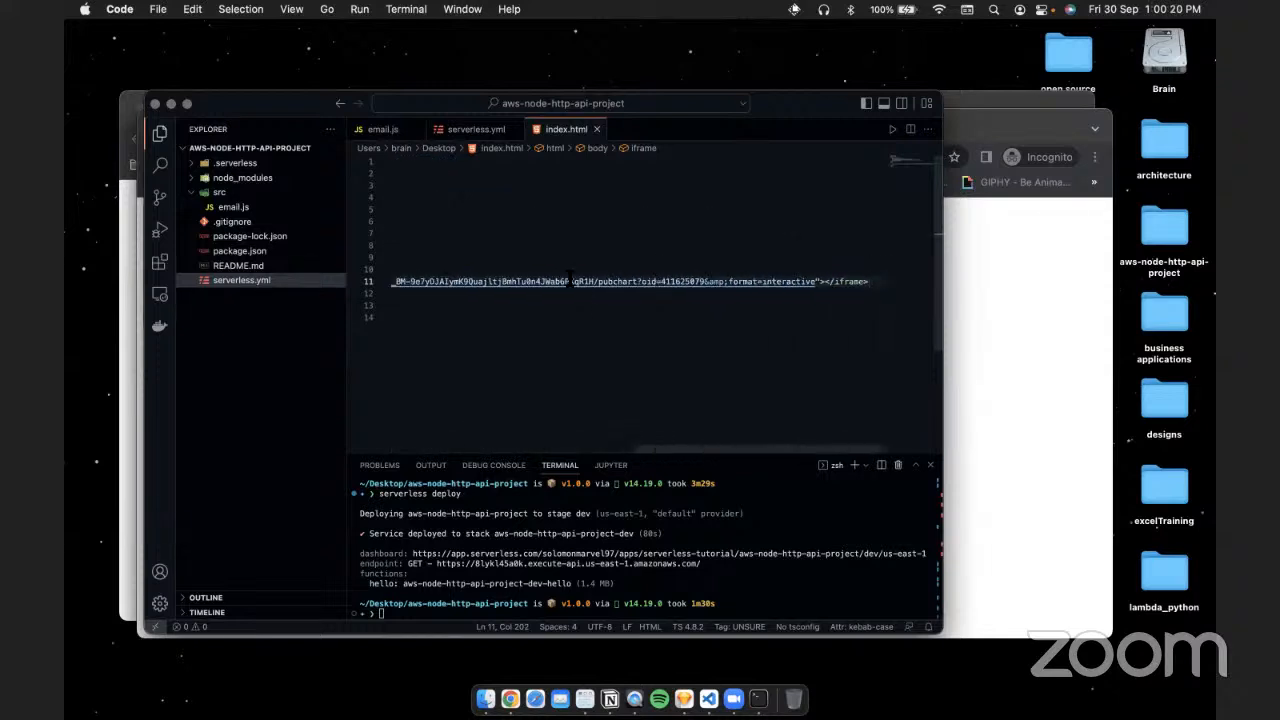
{"action": "key", "text": "super+Tab"}
{"action": "scroll", "coordinate": [352, 272], "scroll_direction": "down", "scroll_amount": 2}
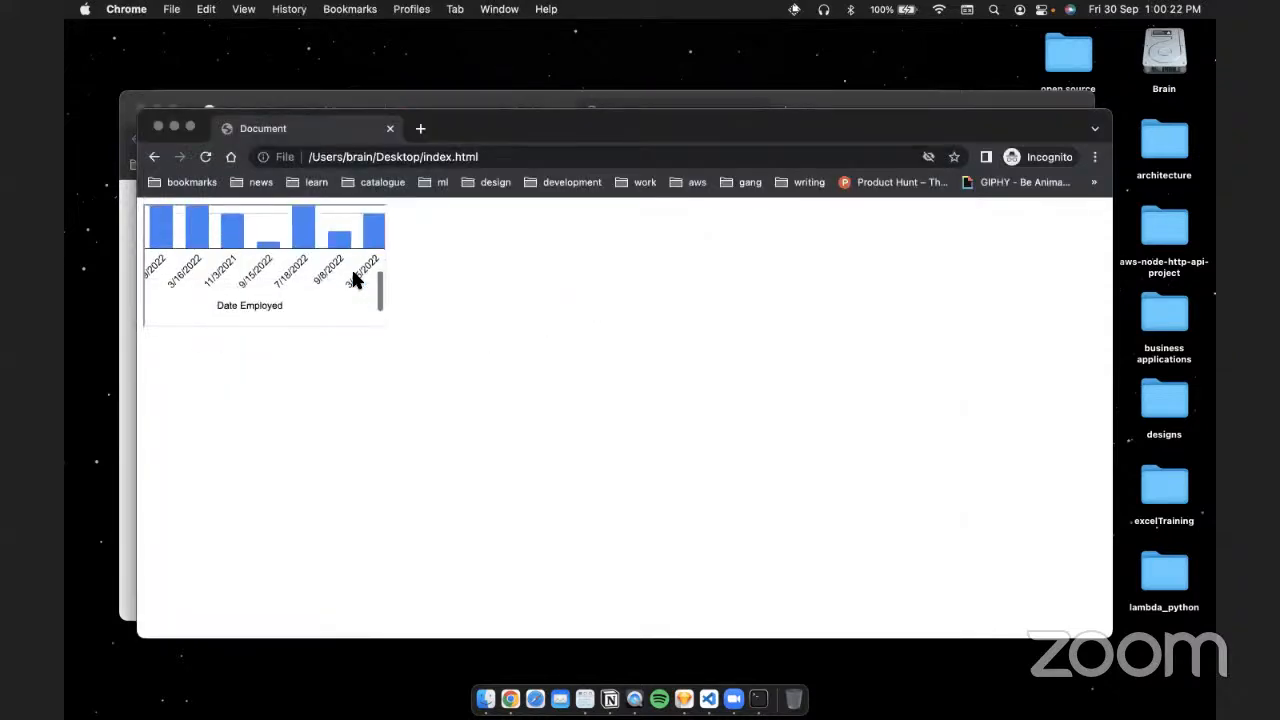
{"action": "scroll", "coordinate": [352, 282], "scroll_direction": "up", "scroll_amount": 3}
{"action": "scroll", "coordinate": [265, 290], "scroll_direction": "down", "scroll_amount": 2}
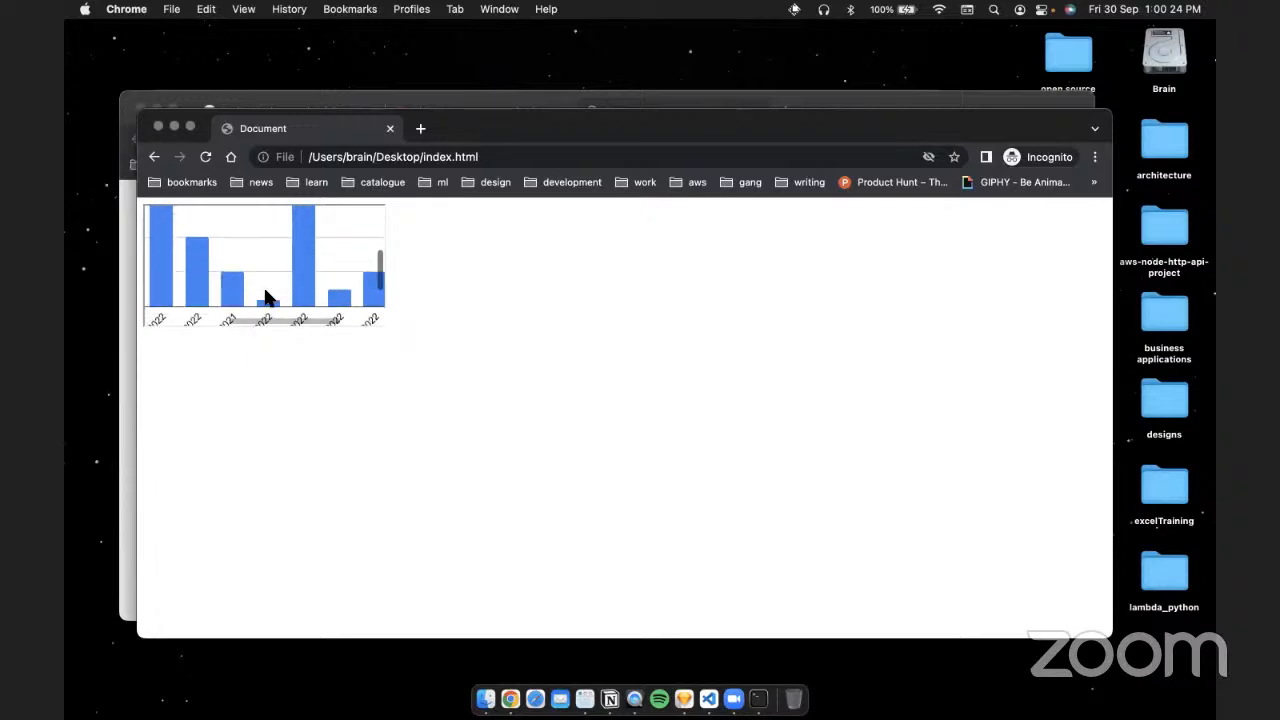
{"action": "mouse_move", "coordinate": [266, 302]}
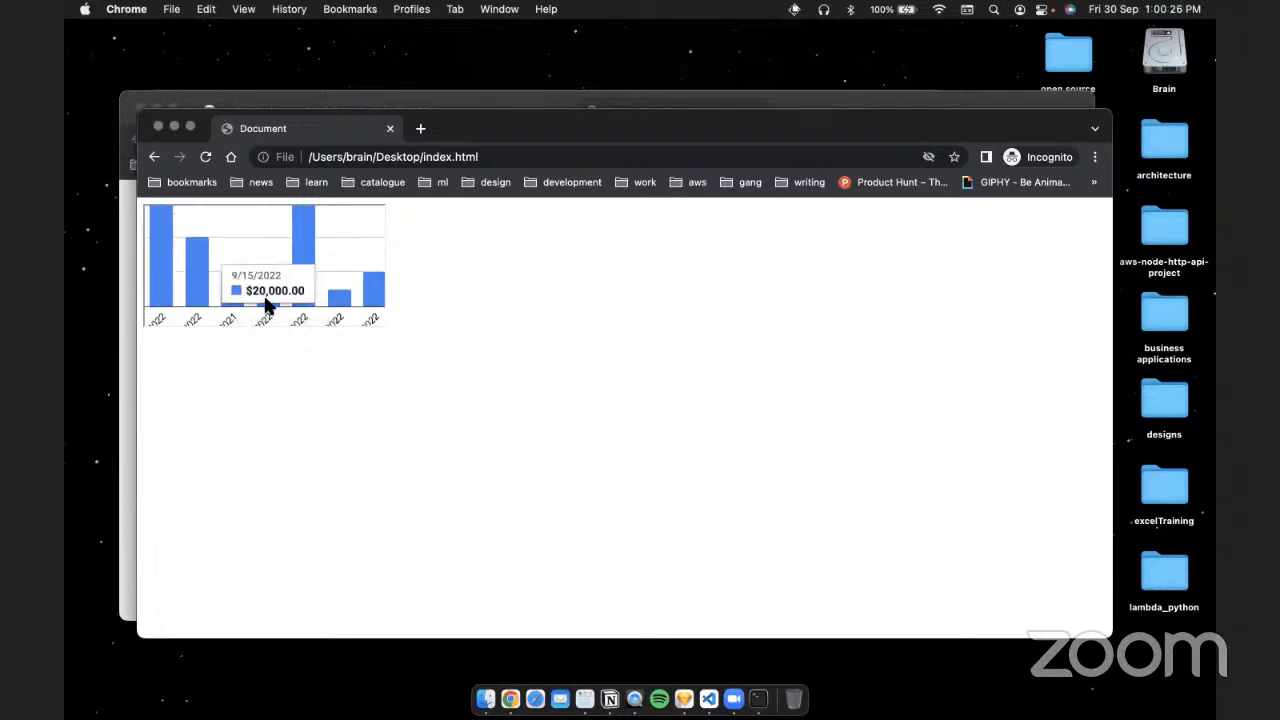
Step: Return to the Formulas & Charts spreadsheet and copy the interactive embed code of the ChartBoard sheet's Salary vs. Date Employed chart
{"action": "key", "text": "super+Tab"}
{"action": "key", "text": "ctrl+Right"}
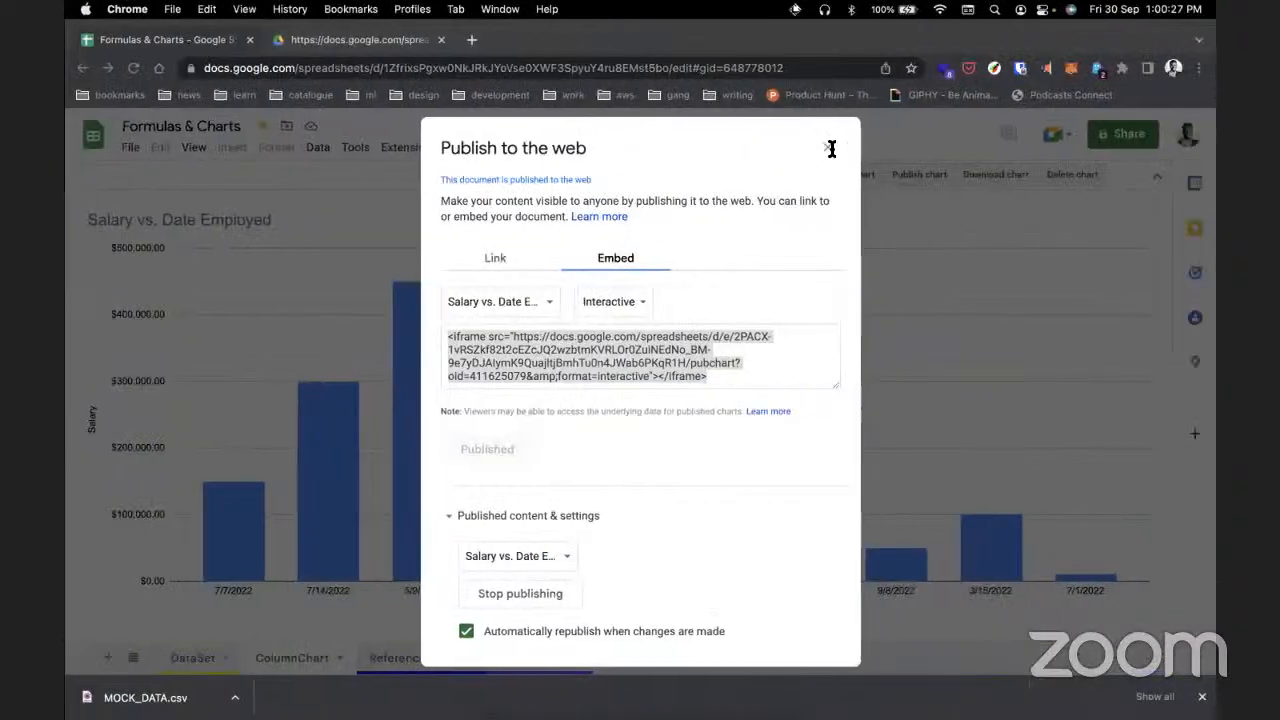
{"action": "left_click", "coordinate": [829, 148]}
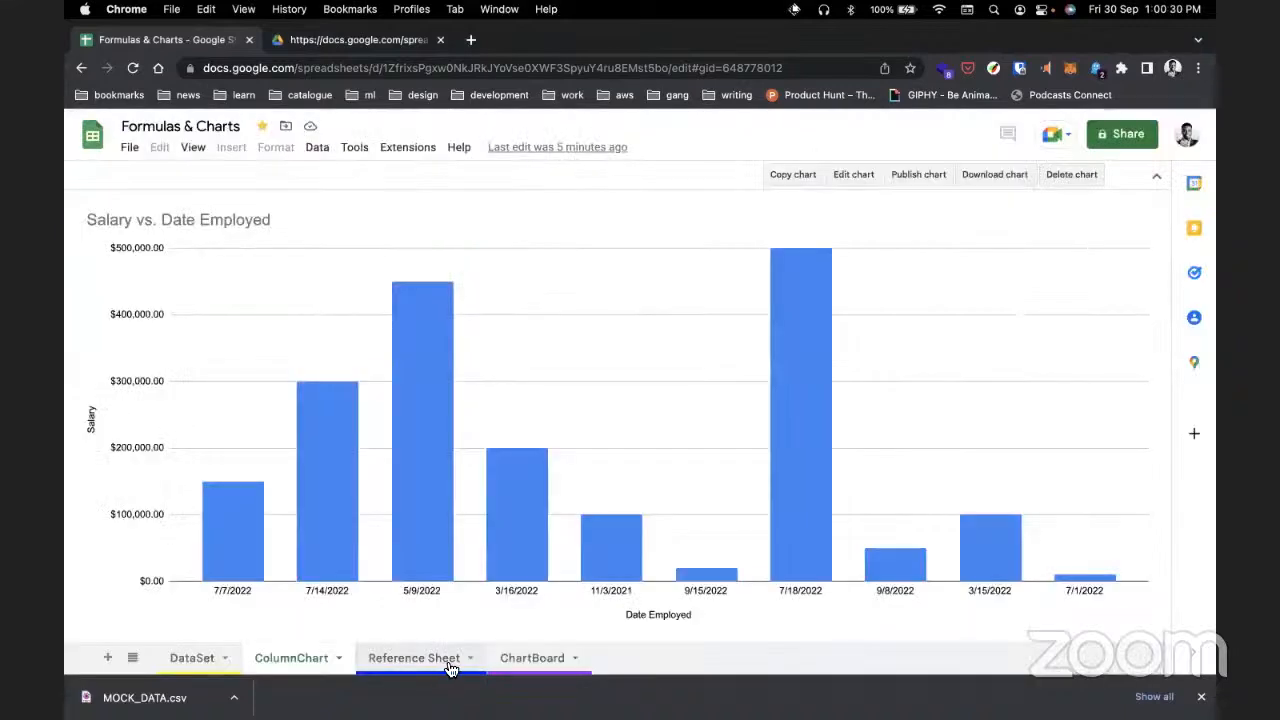
{"action": "left_click", "coordinate": [524, 660]}
{"action": "left_click", "coordinate": [917, 566]}
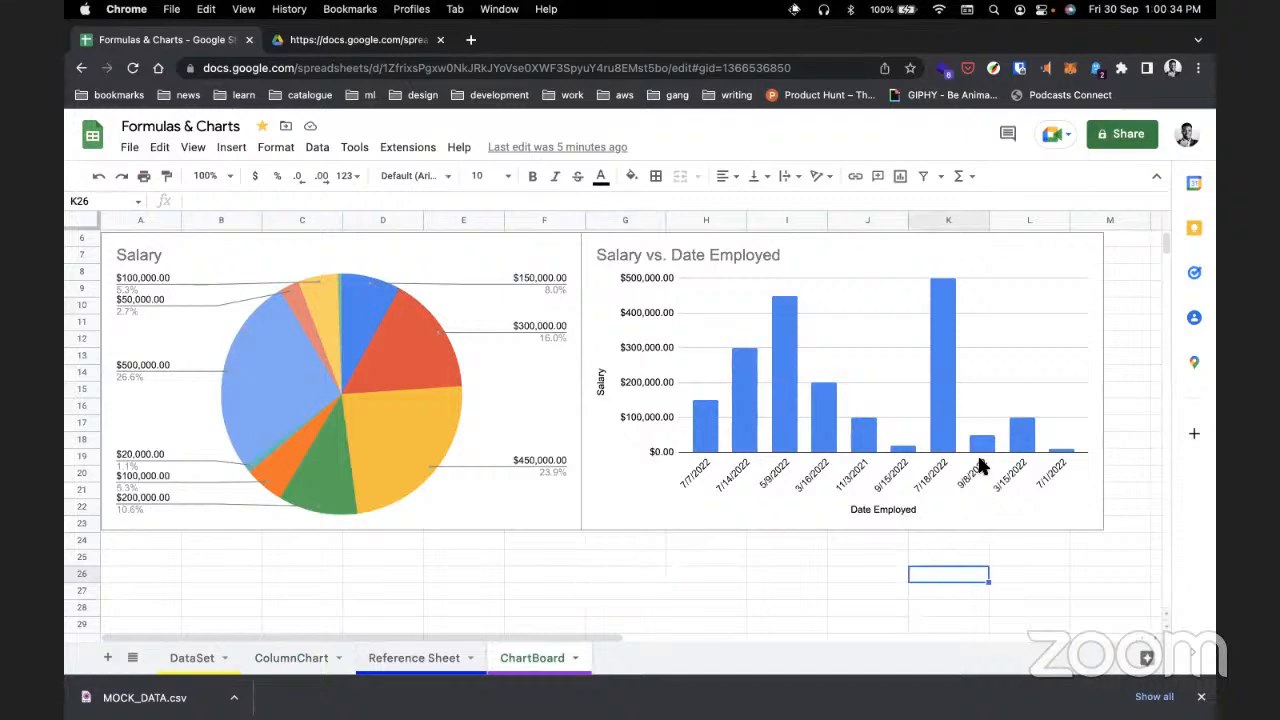
{"action": "left_click", "coordinate": [1090, 250]}
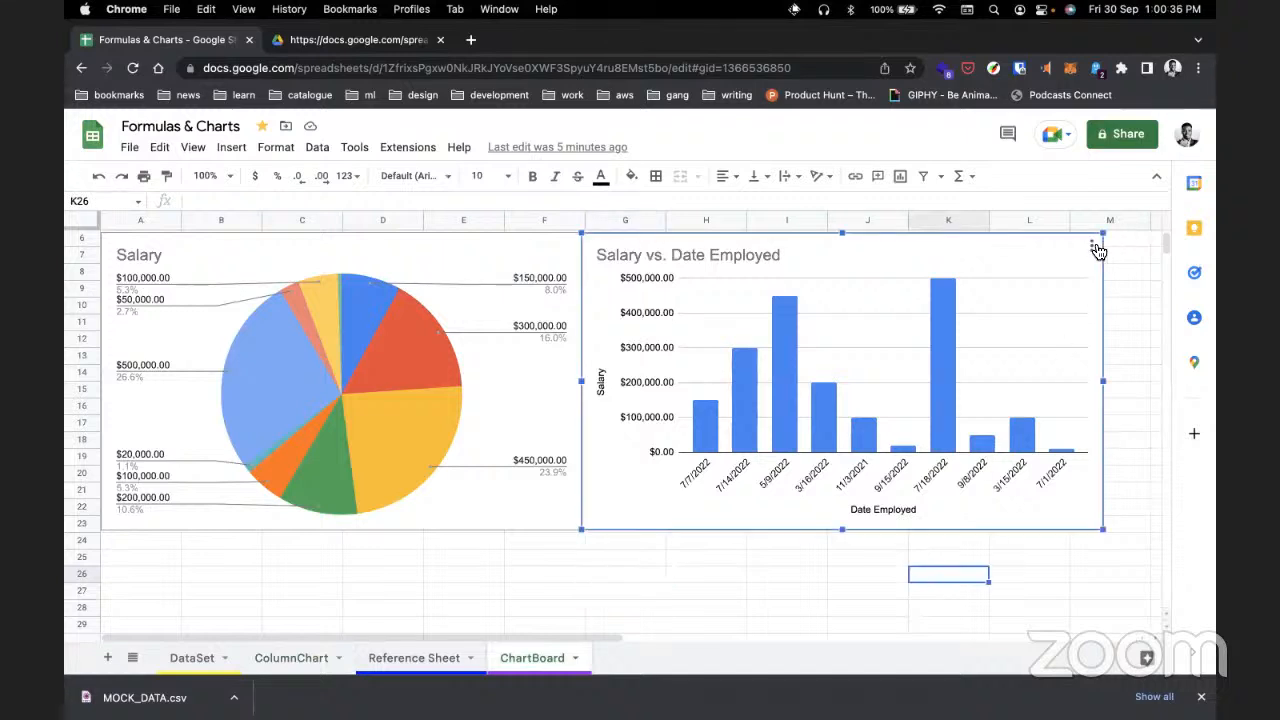
{"action": "left_click", "coordinate": [1092, 246]}
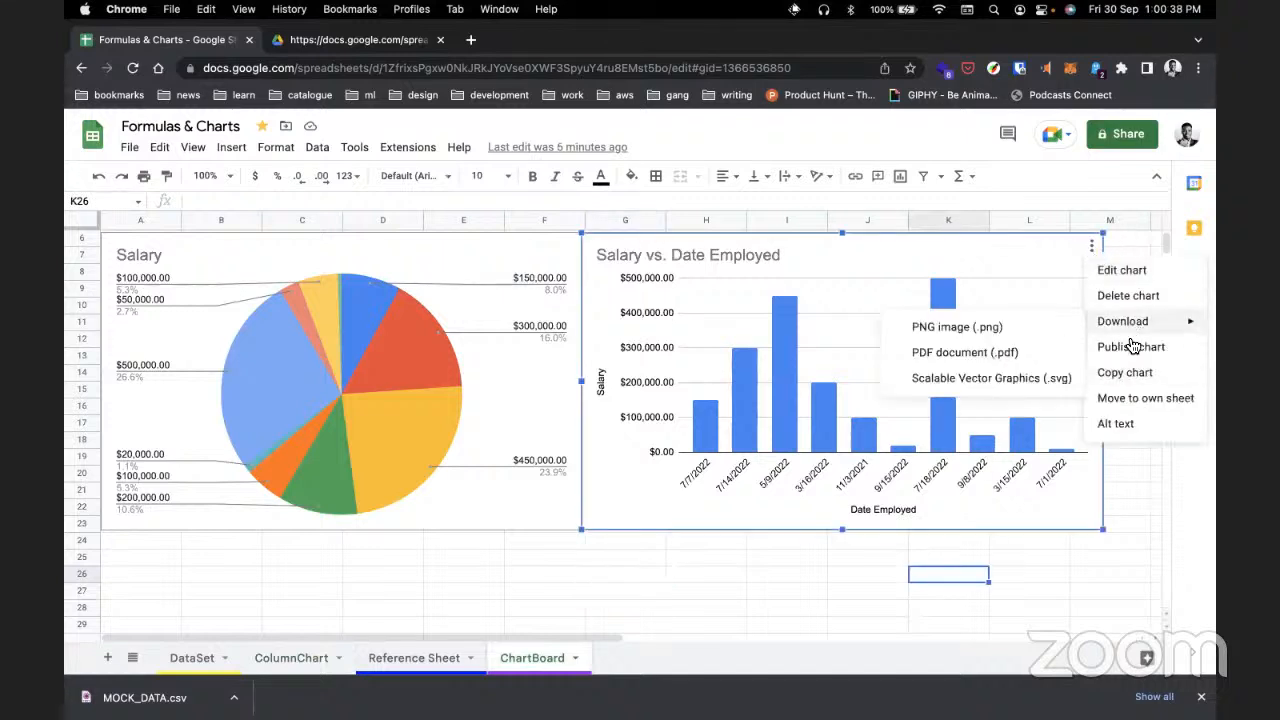
{"action": "left_click", "coordinate": [867, 260]}
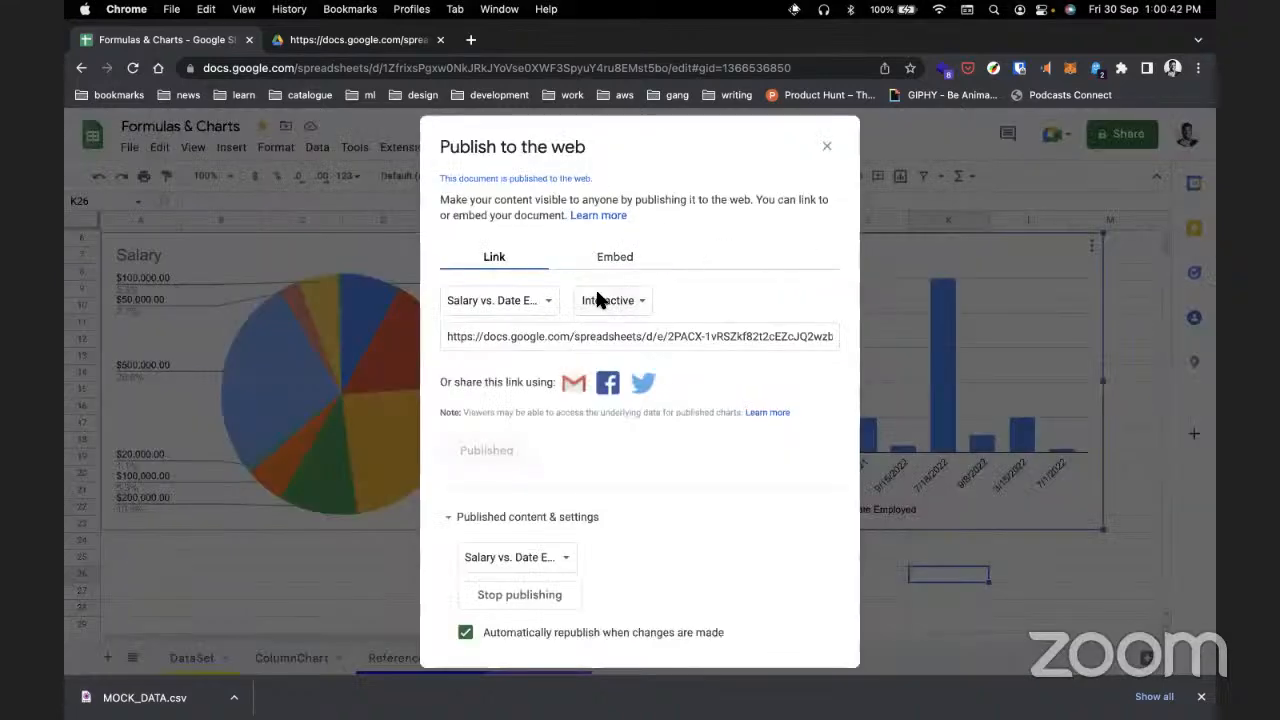
{"action": "left_click", "coordinate": [615, 256]}
{"action": "left_click", "coordinate": [607, 345]}
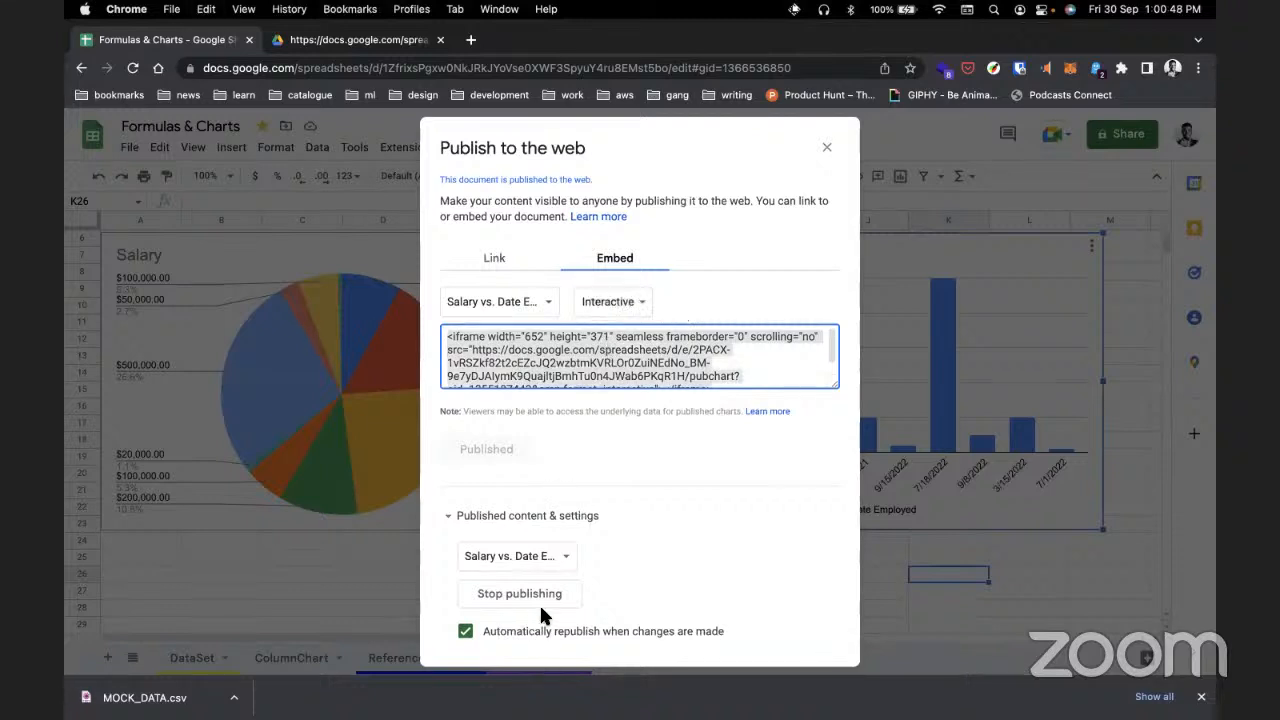
Step: Switch to VS Code and replace the iframe line in index.html with the copied embed code
{"action": "key", "text": "ctrl+Left"}
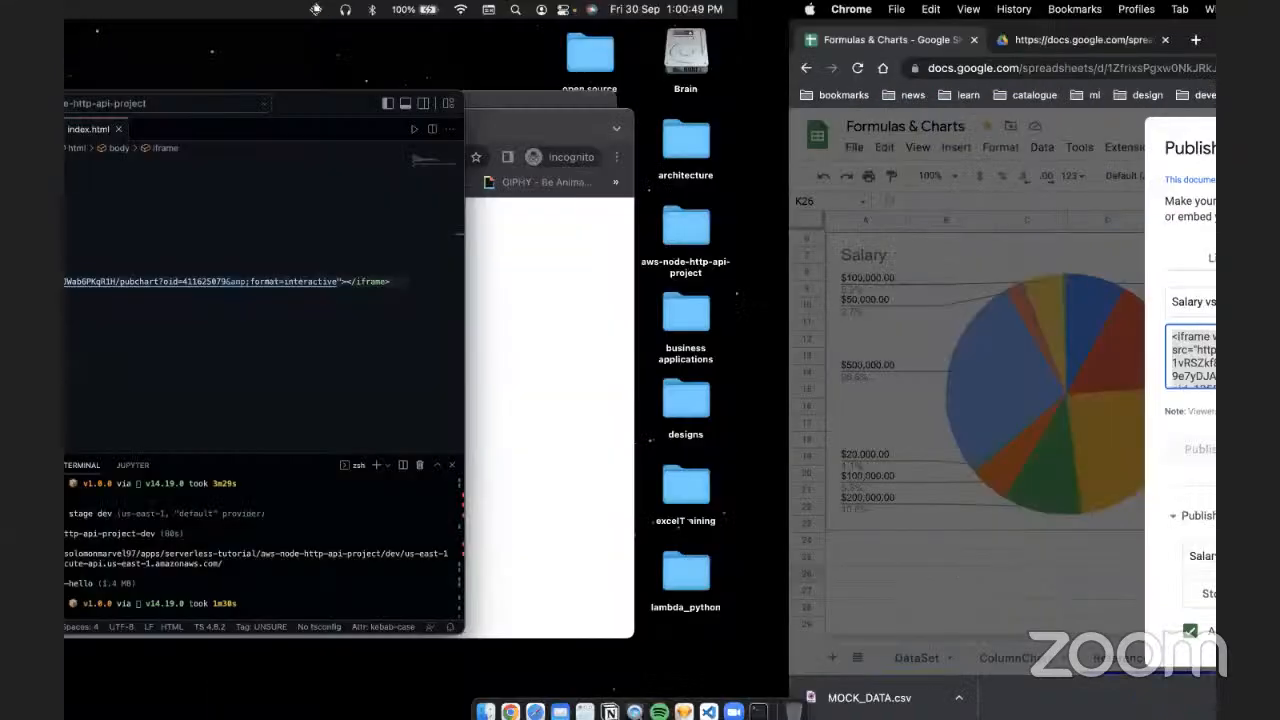
{"action": "key", "text": "shift+super+Left"}
{"action": "key", "text": "super+v"}
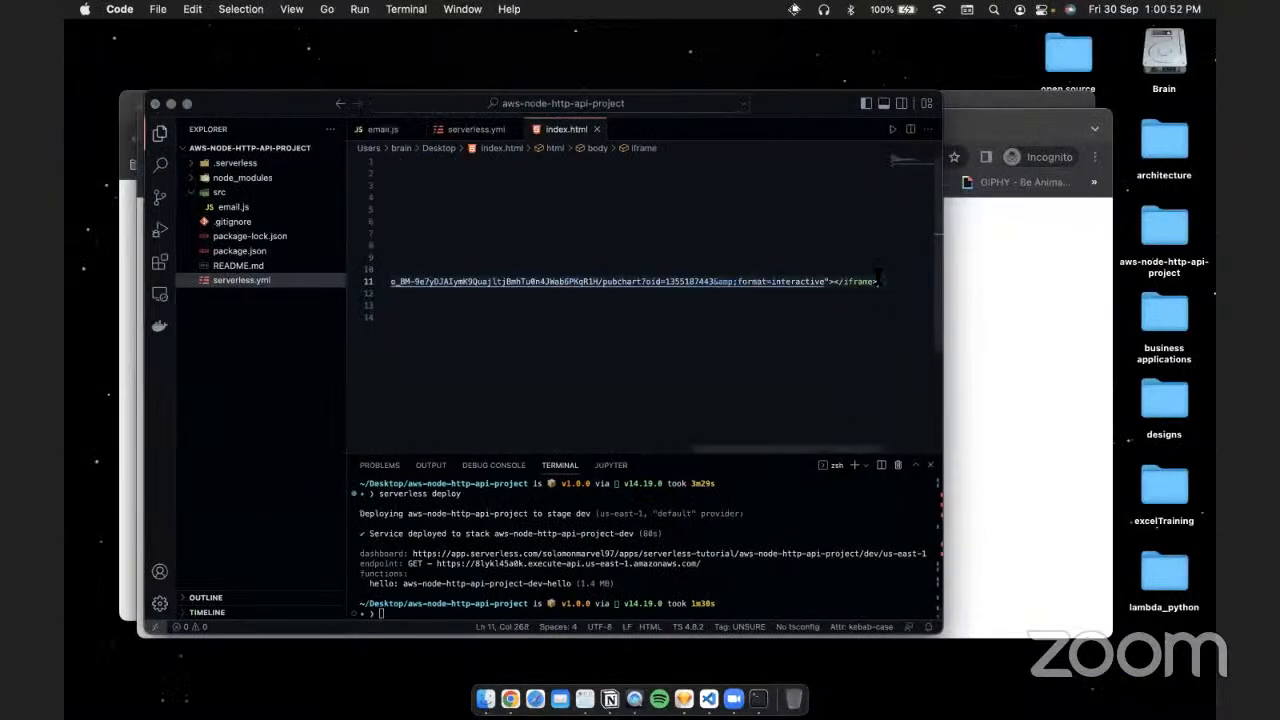
Step: Reload /Users/brain/Desktop/index.html in the incognito window and compare its chart with the one in the regular Chrome window
{"action": "key", "text": "super+Tab"}
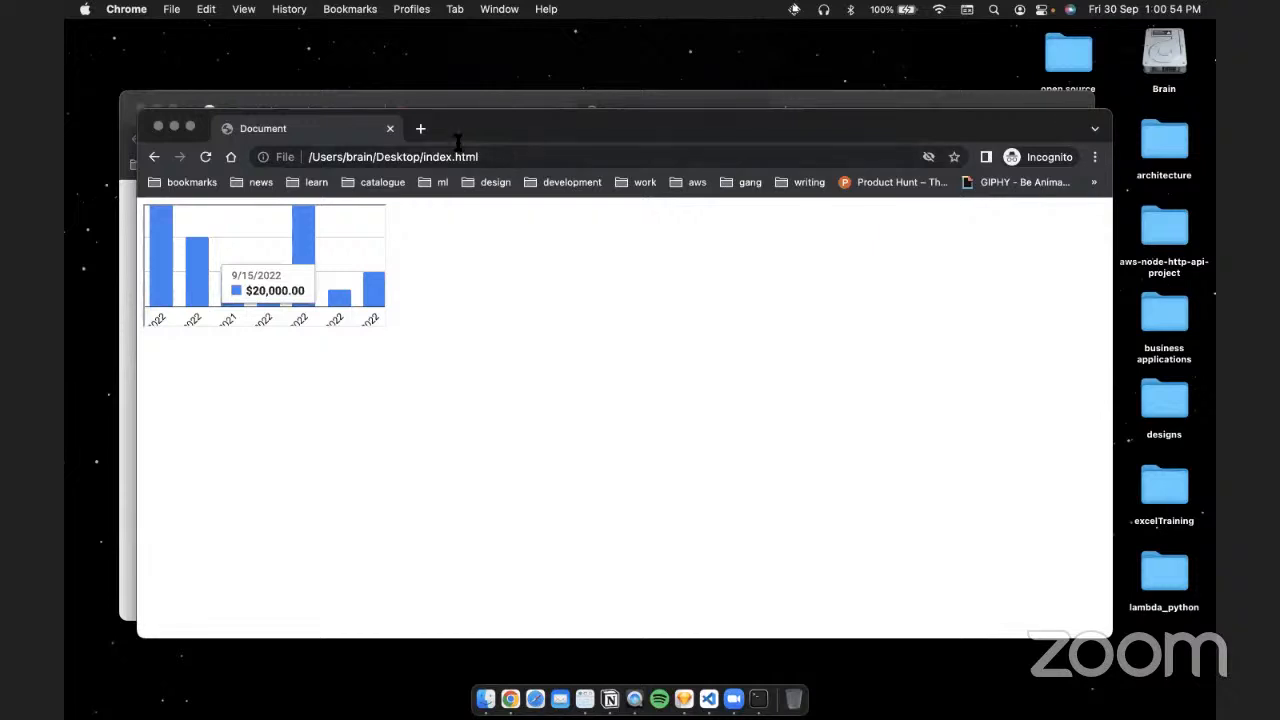
{"action": "left_click", "coordinate": [458, 146]}
{"action": "key", "text": "Return"}
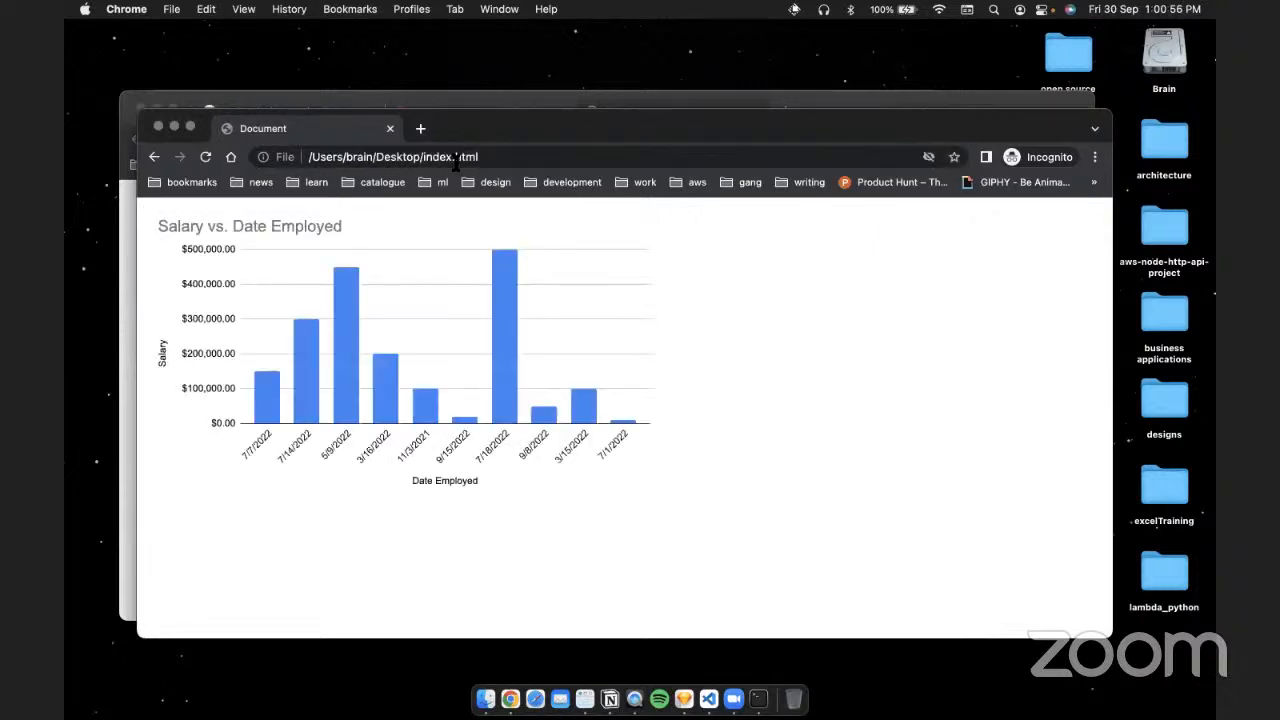
{"action": "mouse_move", "coordinate": [469, 424]}
{"action": "left_click", "coordinate": [836, 101]}
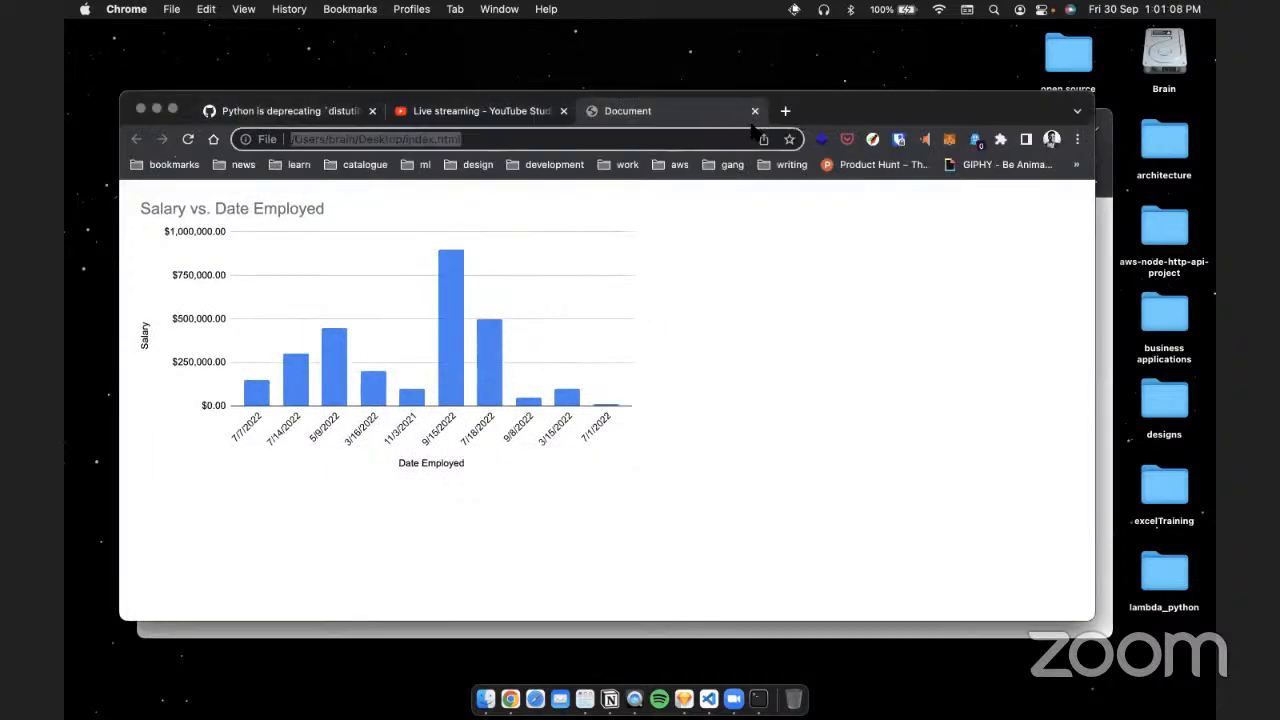
{"action": "key", "text": "super+Tab"}
{"action": "key", "text": "super+Tab"}
{"action": "left_click", "coordinate": [1105, 241]}
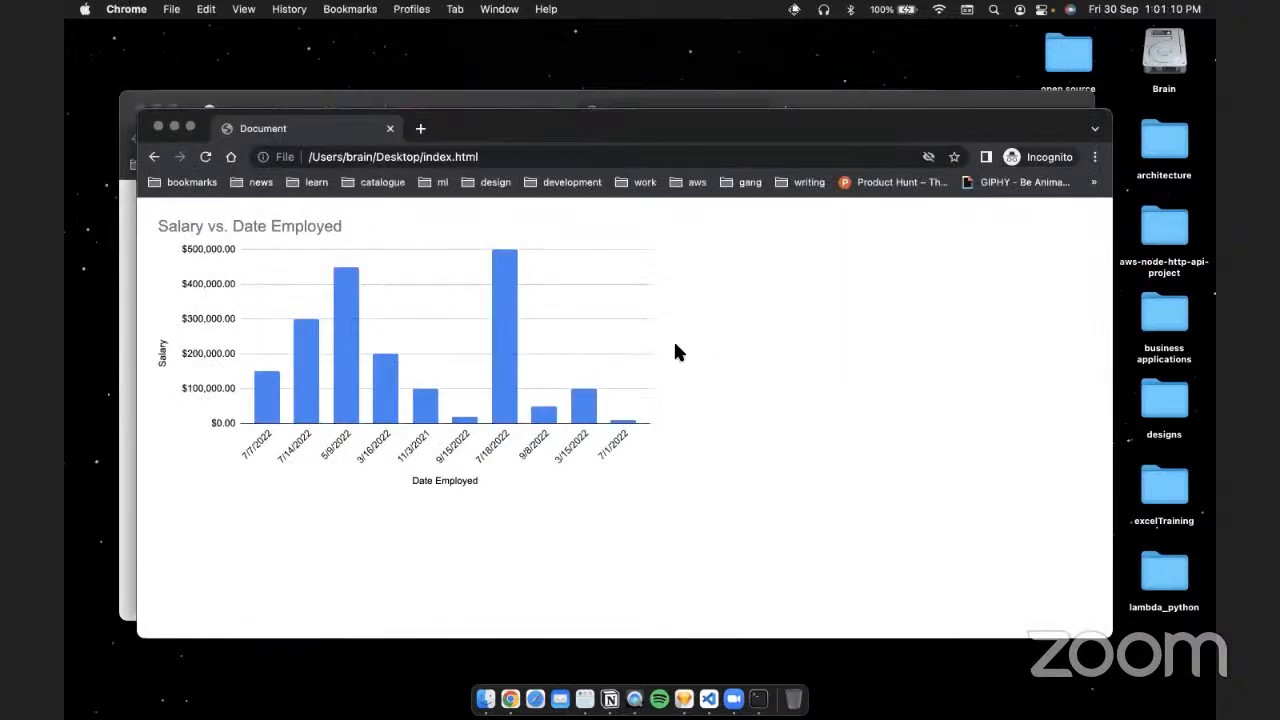
Step: Close the publishing dialog in the spreadsheet and set the salary in cell F6 of the DataSet sheet to 800000
{"action": "key", "text": "ctrl+Right"}
{"action": "left_click", "coordinate": [832, 147]}
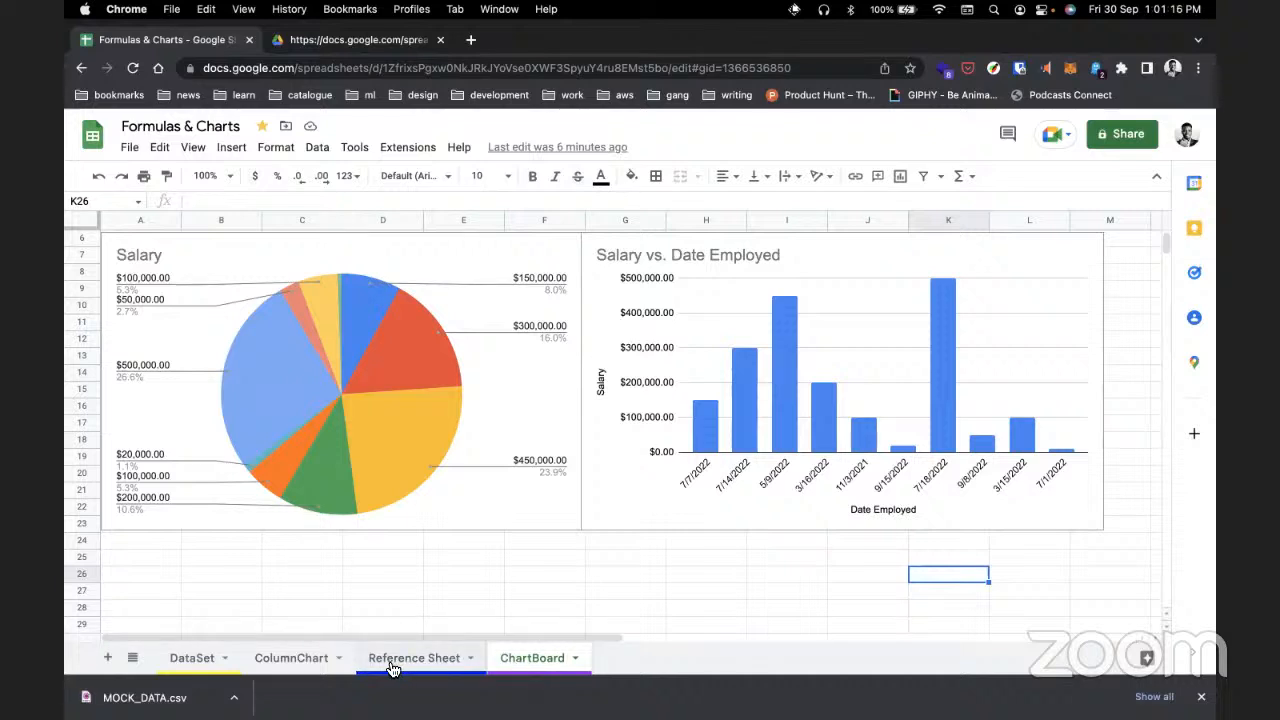
{"action": "left_click", "coordinate": [190, 659]}
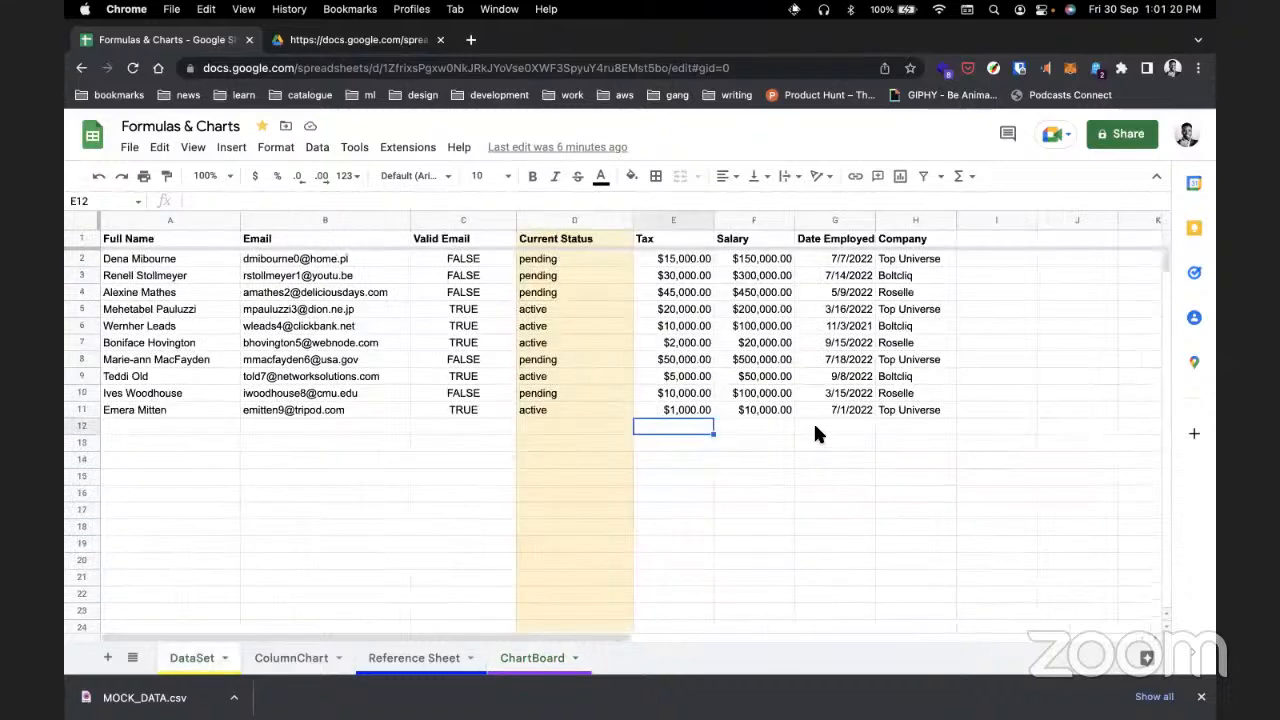
{"action": "left_click", "coordinate": [751, 358]}
{"action": "left_click", "coordinate": [753, 343]}
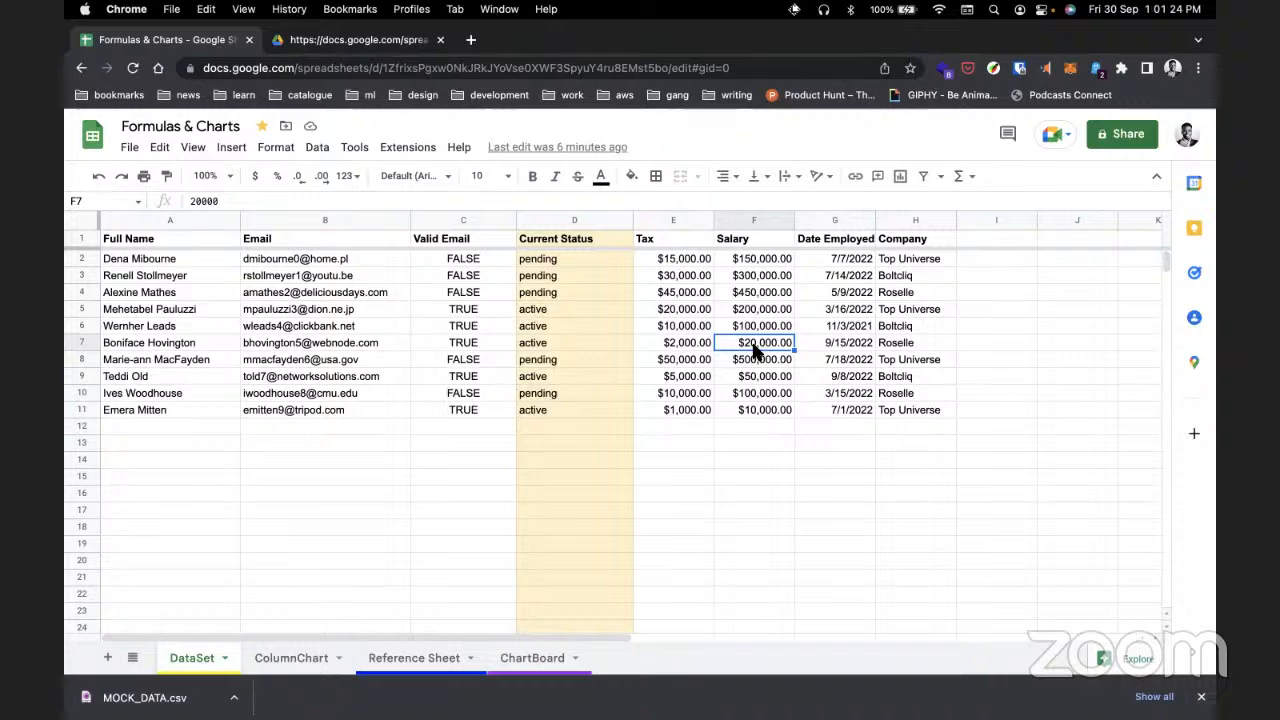
{"action": "double_click", "coordinate": [745, 326]}
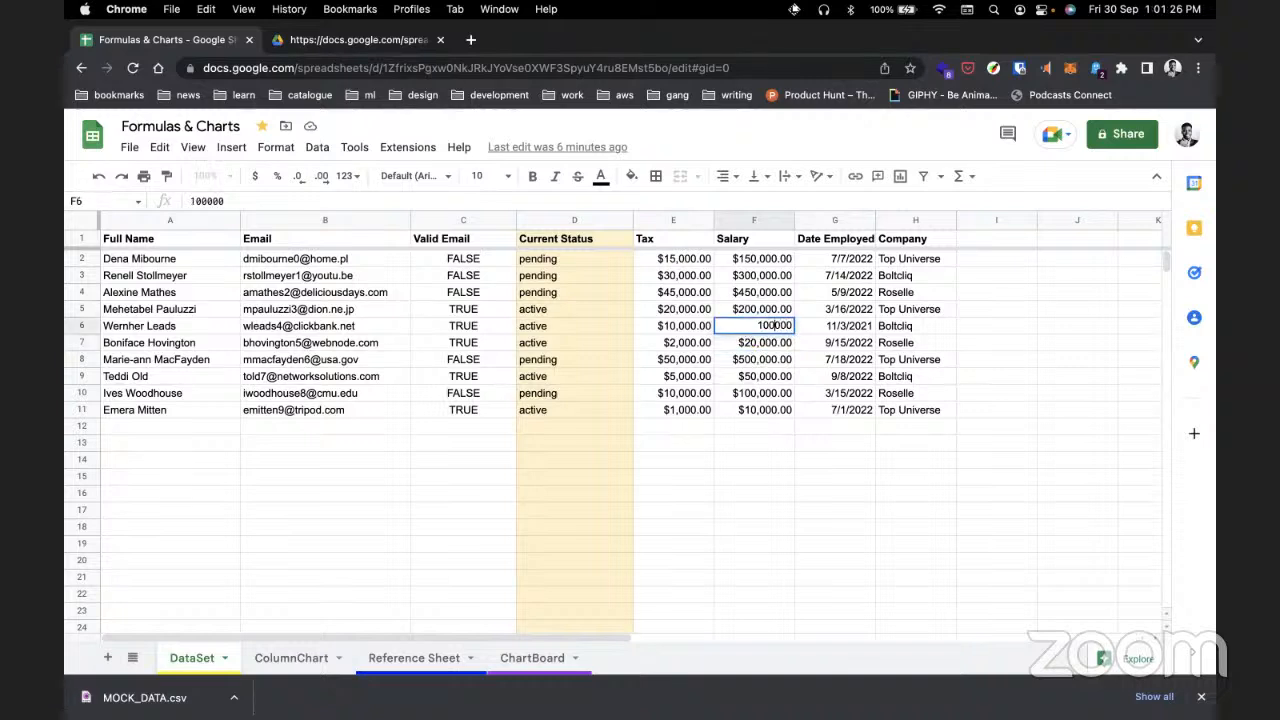
{"action": "left_click", "coordinate": [762, 326]}
{"action": "key", "text": "BackSpace"}
{"action": "type", "text": "8"}
{"action": "key", "text": "Return"}
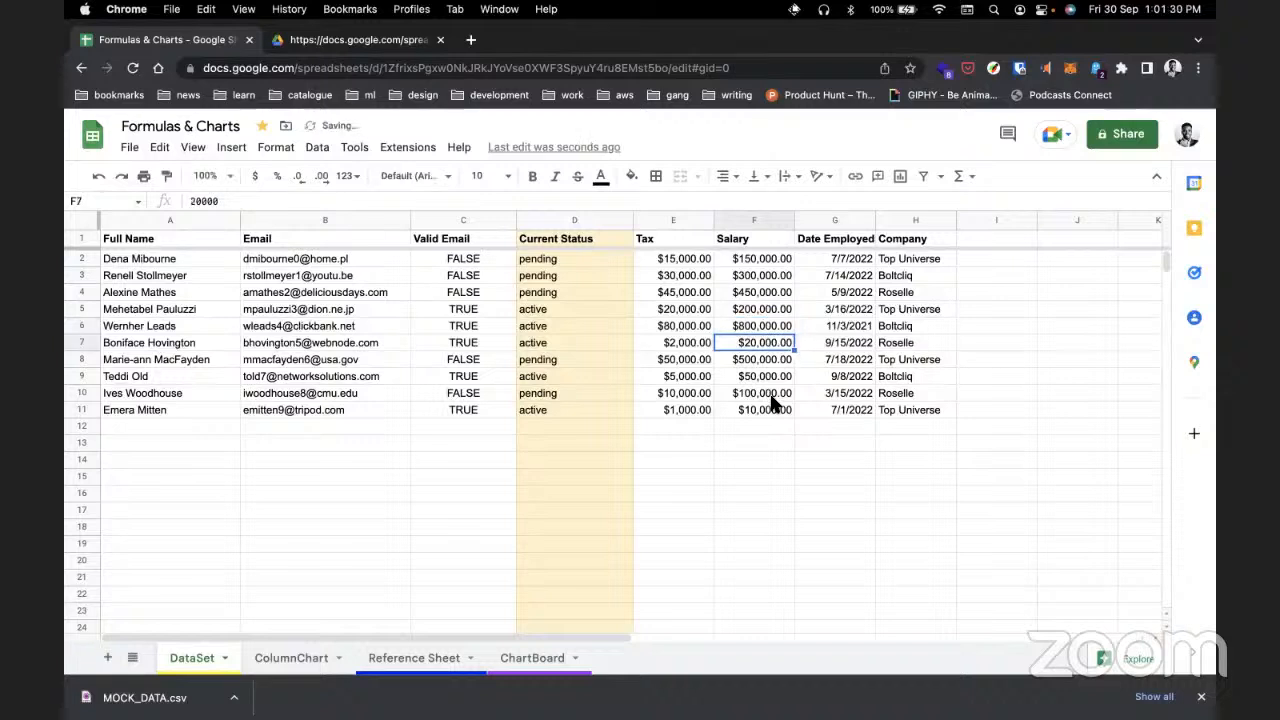
{"action": "left_click", "coordinate": [1015, 378]}
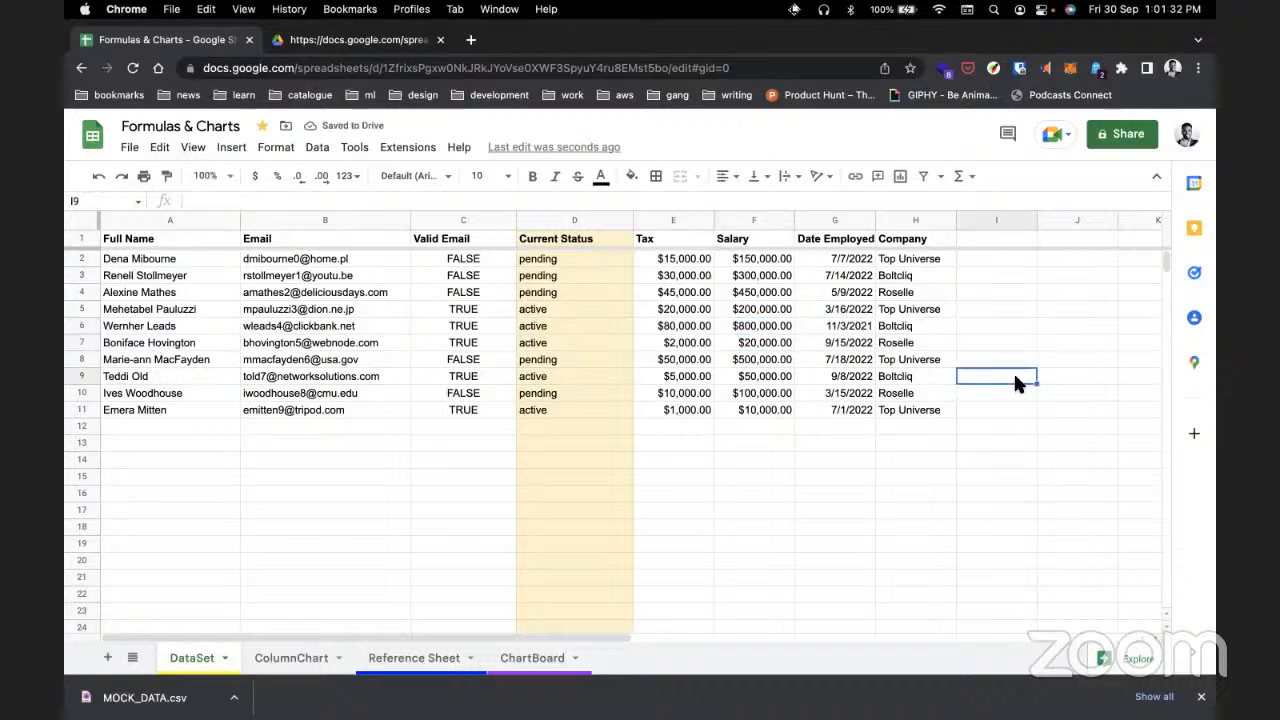
Step: Check the 11/3/2021 column of the Salary vs. Date Employed chart on the ChartBoard sheet
{"action": "key", "text": "ctrl+Left"}
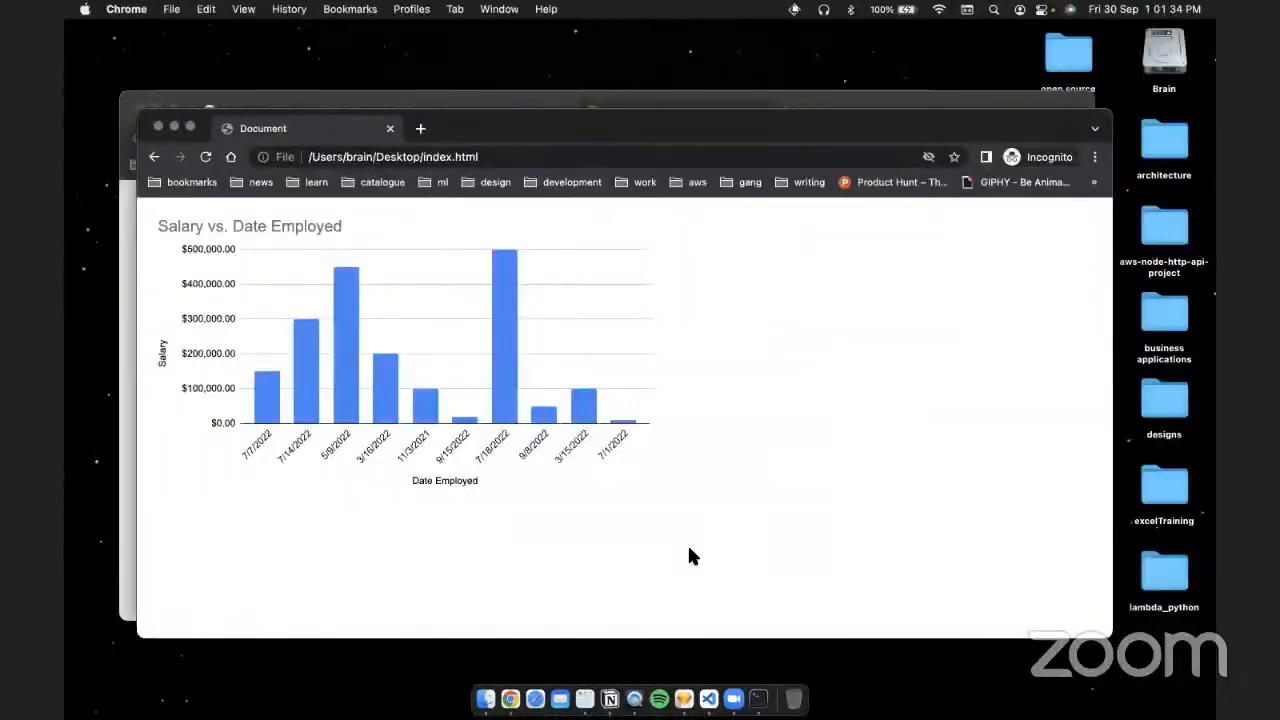
{"action": "key", "text": "super+Tab"}
{"action": "key", "text": "ctrl+Right"}
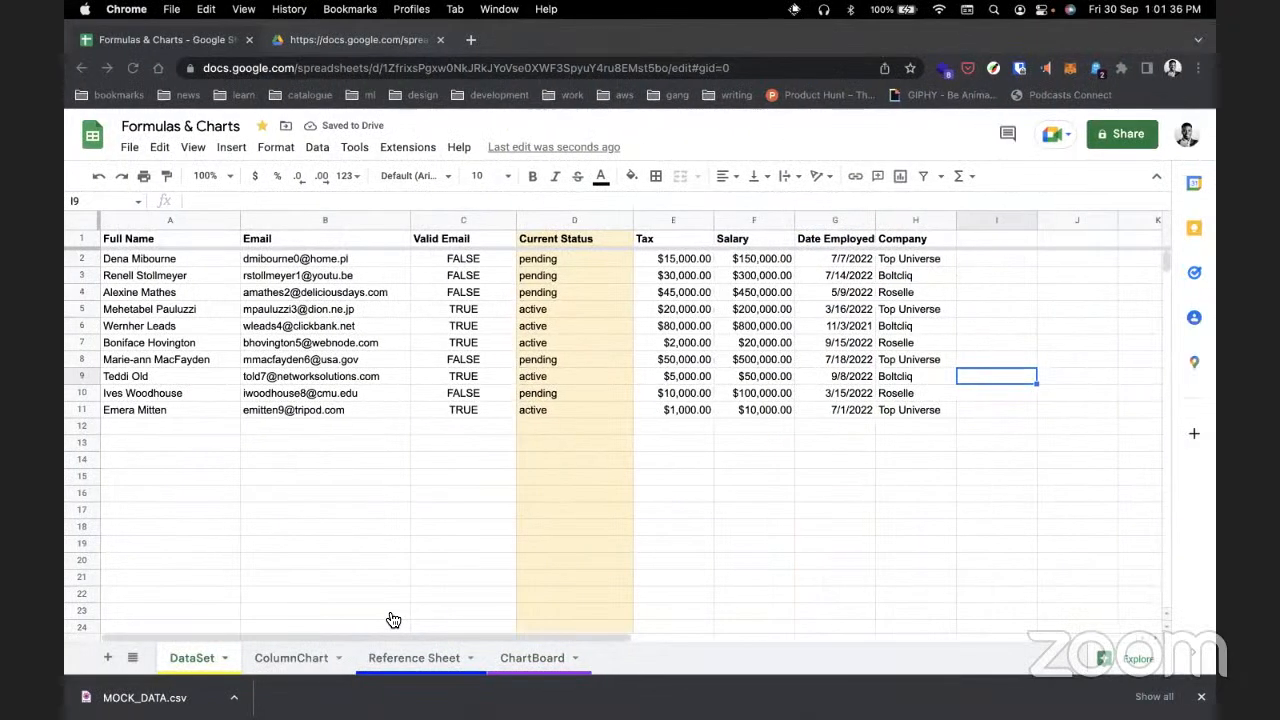
{"action": "left_click", "coordinate": [537, 662]}
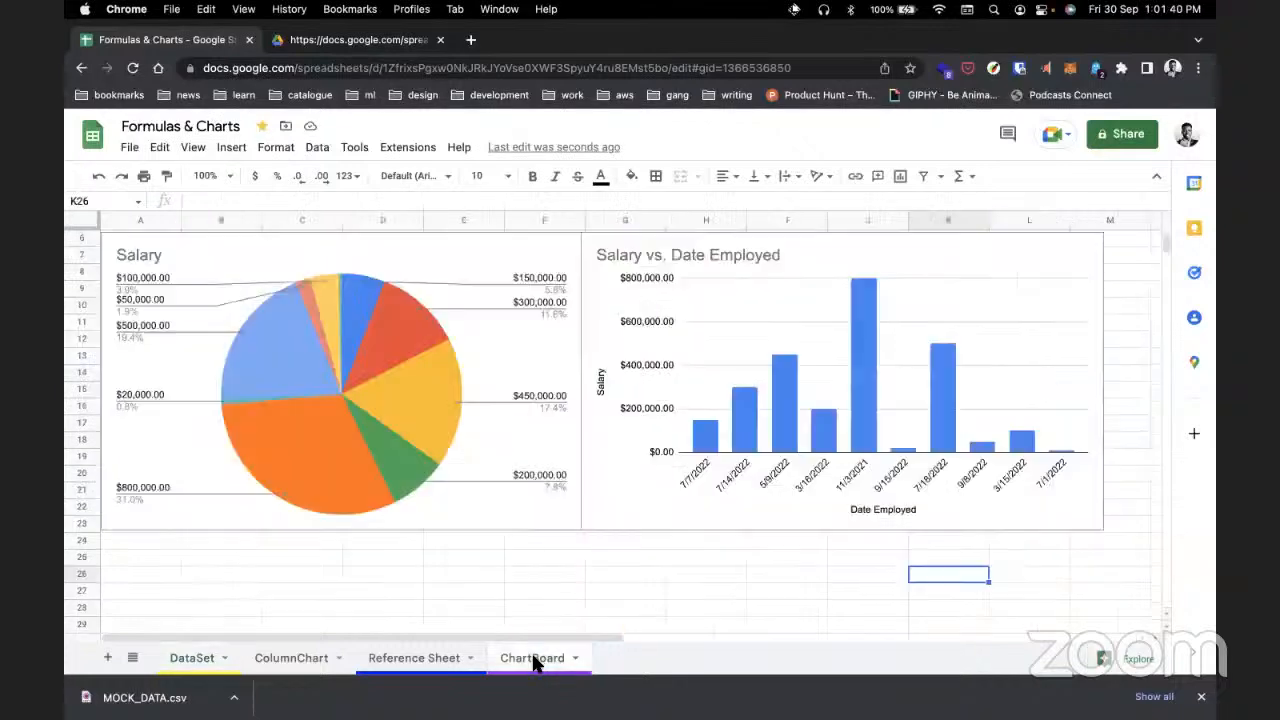
{"action": "left_click", "coordinate": [914, 445]}
{"action": "mouse_move", "coordinate": [872, 443]}
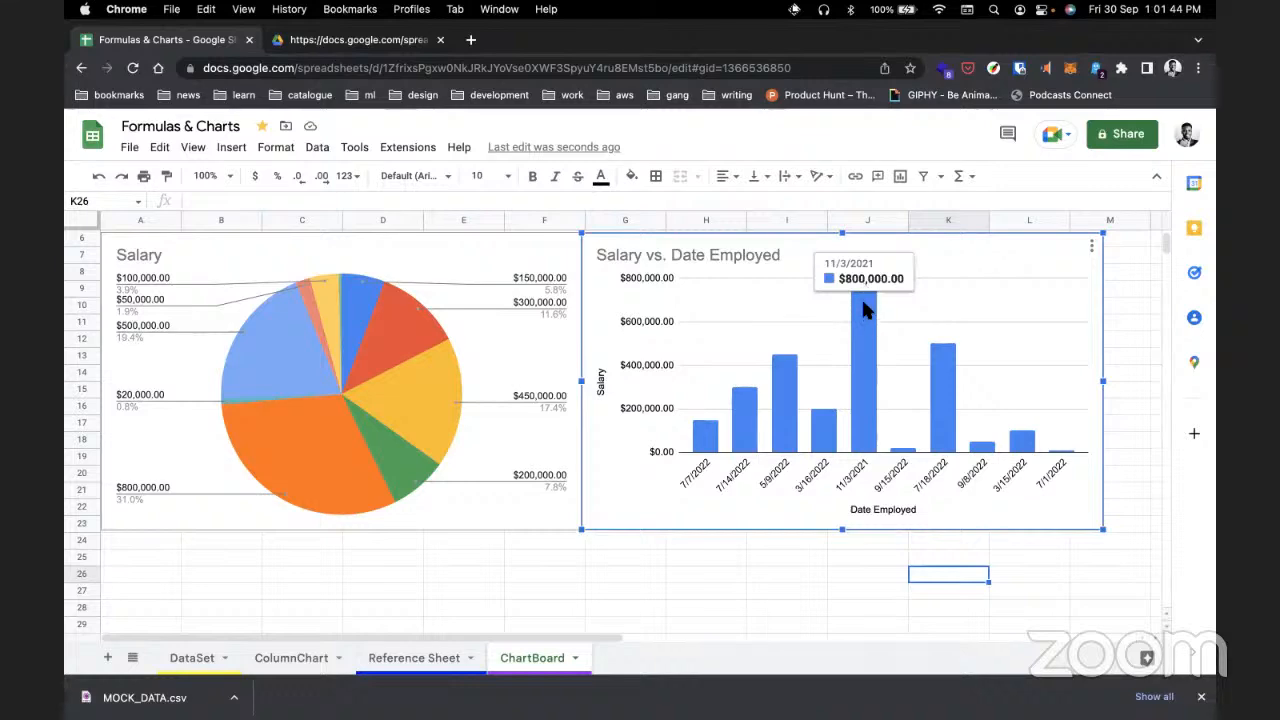
{"action": "left_click", "coordinate": [831, 562]}
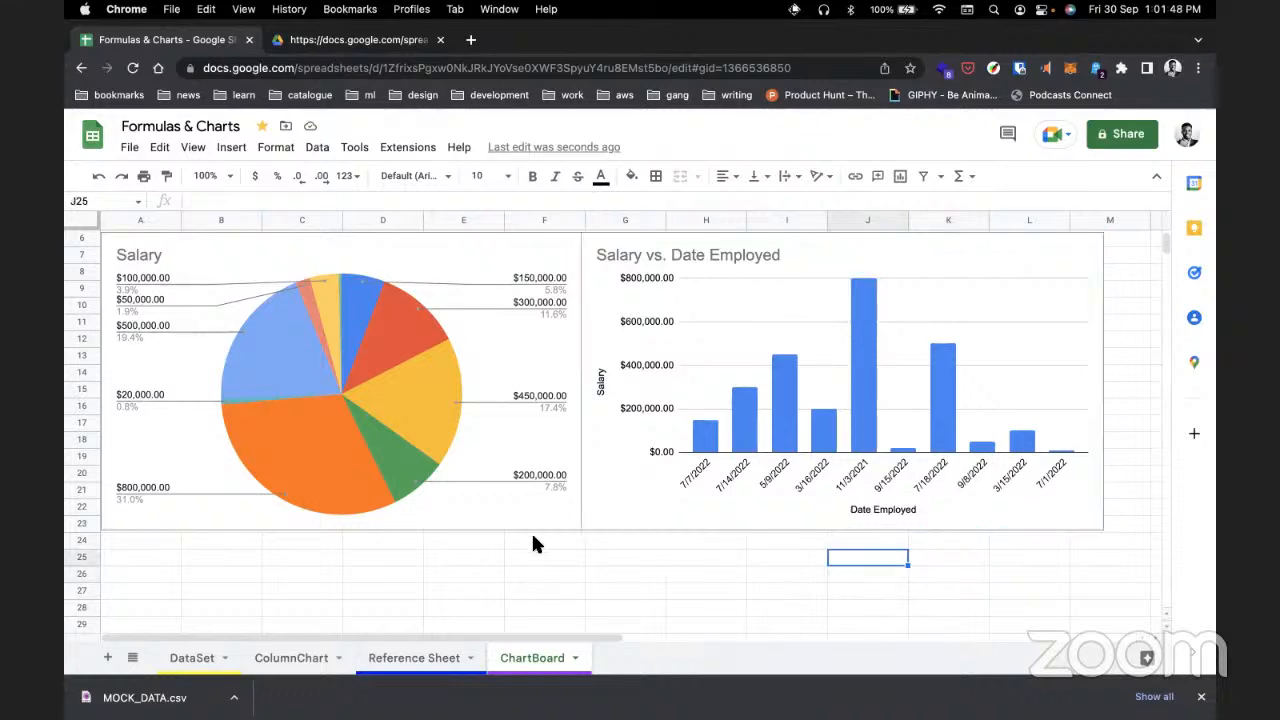
Step: Reload index.html in the incognito window until the embedded chart refreshes, and inspect its 11/3/2021 column
{"action": "key", "text": "ctrl+Left"}
{"action": "left_click", "coordinate": [1028, 302]}
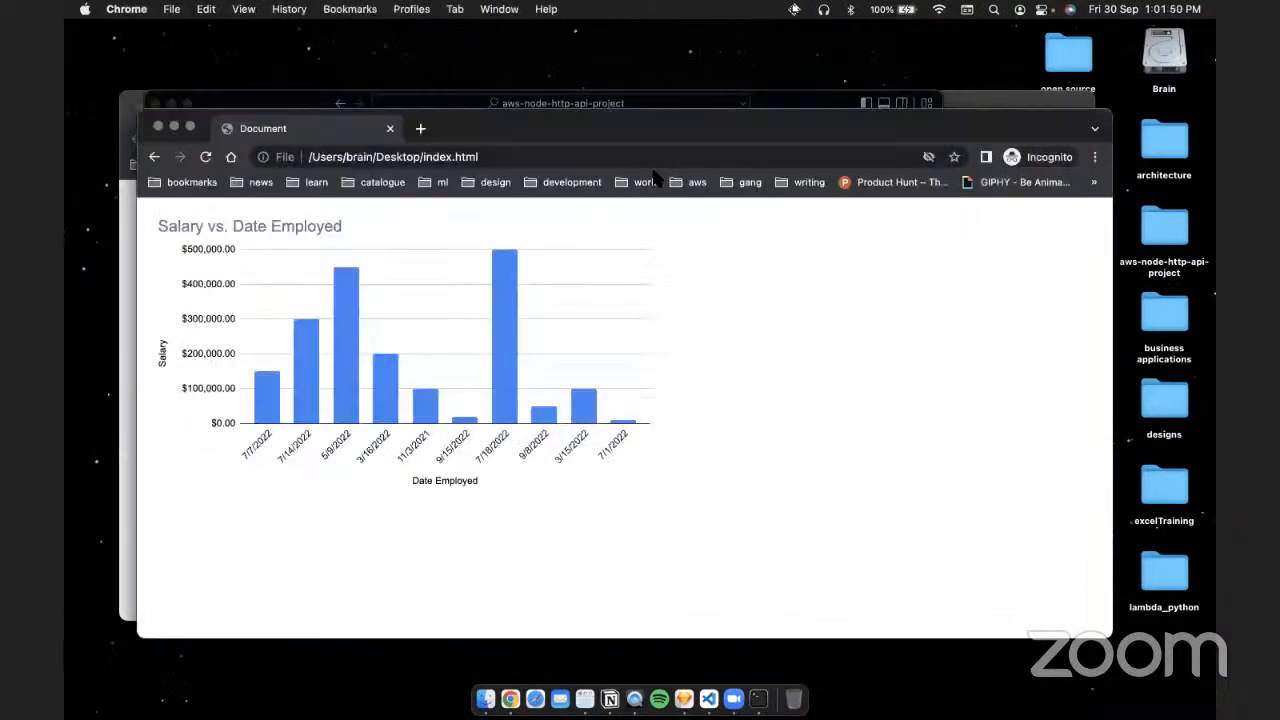
{"action": "left_click", "coordinate": [653, 158]}
{"action": "key", "text": "Return"}
{"action": "mouse_move", "coordinate": [349, 388]}
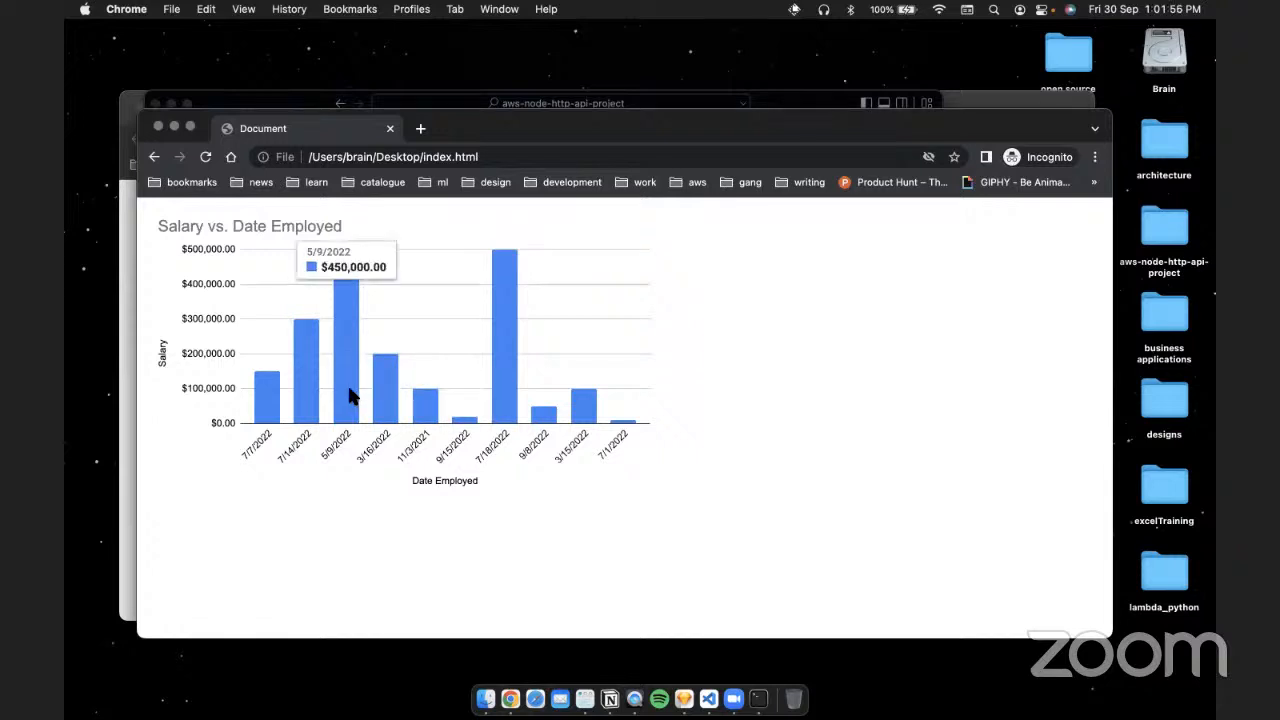
{"action": "left_click", "coordinate": [528, 156]}
{"action": "key", "text": "Return"}
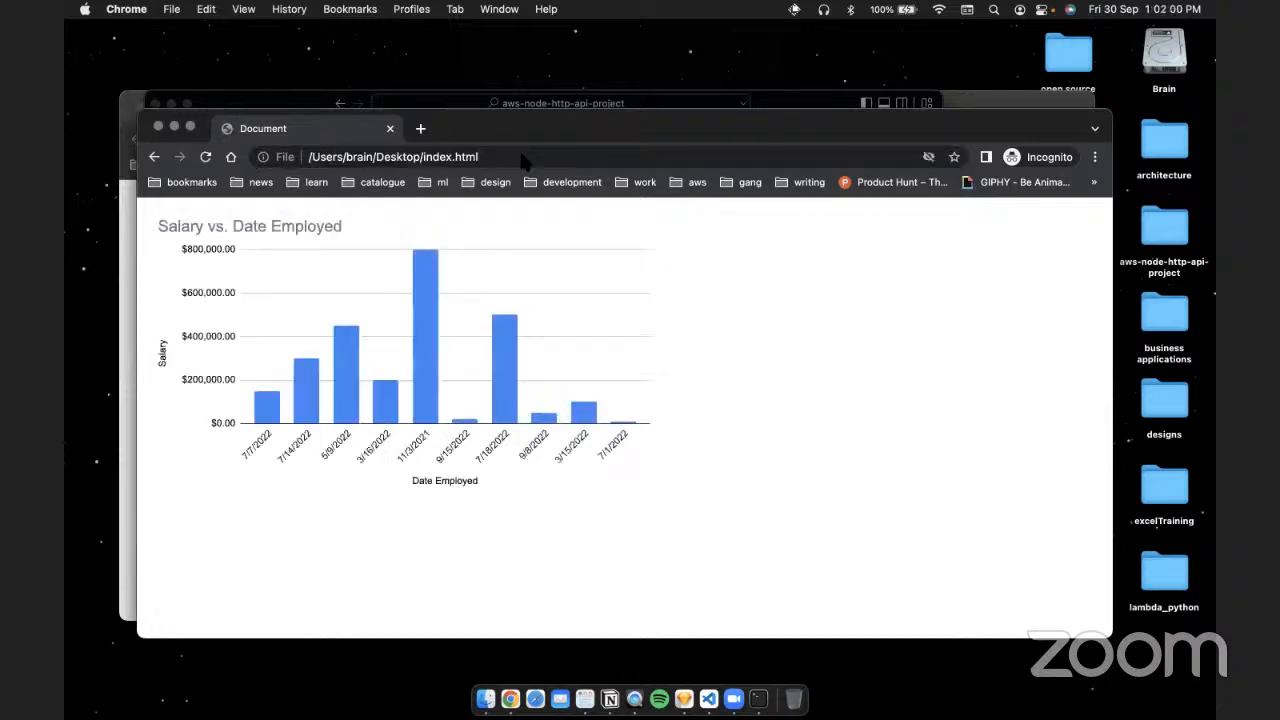
{"action": "mouse_move", "coordinate": [420, 285]}
Step: Close the incognito index.html page and return to the ChartBoard sheet of the Formulas & Charts spreadsheet
{"action": "left_click", "coordinate": [390, 128]}
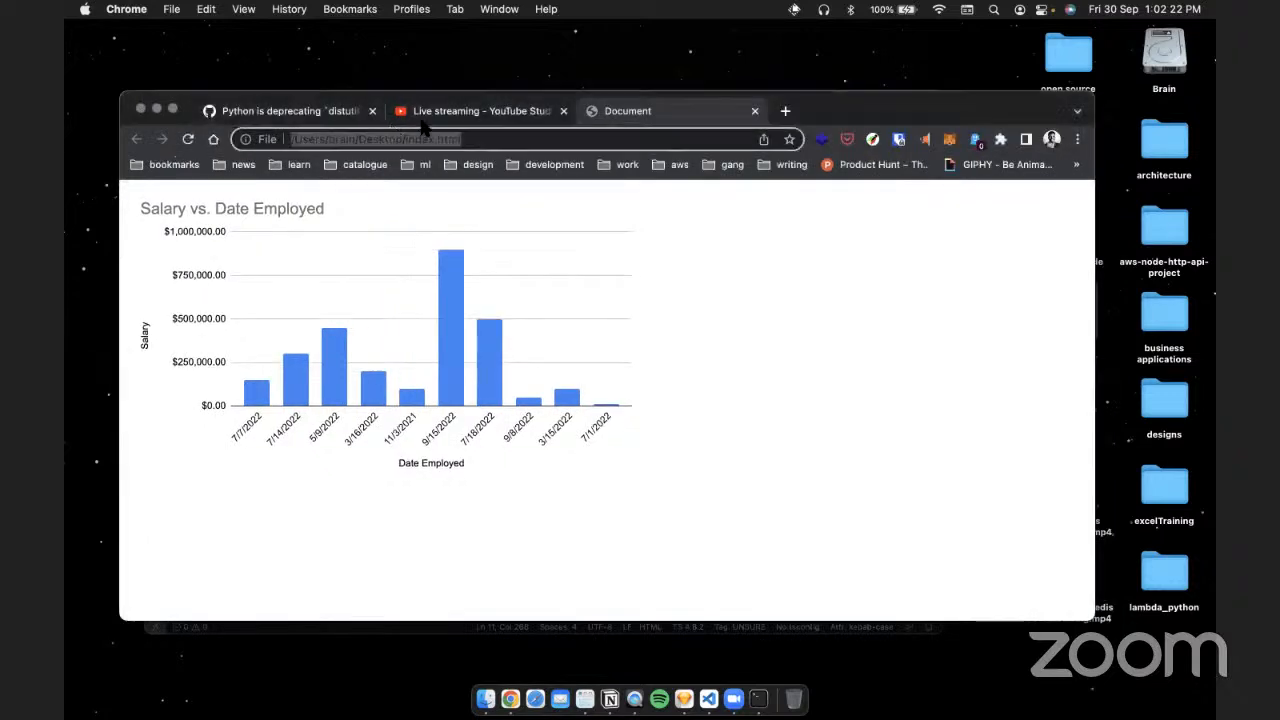
{"action": "key", "text": "ctrl+Up"}
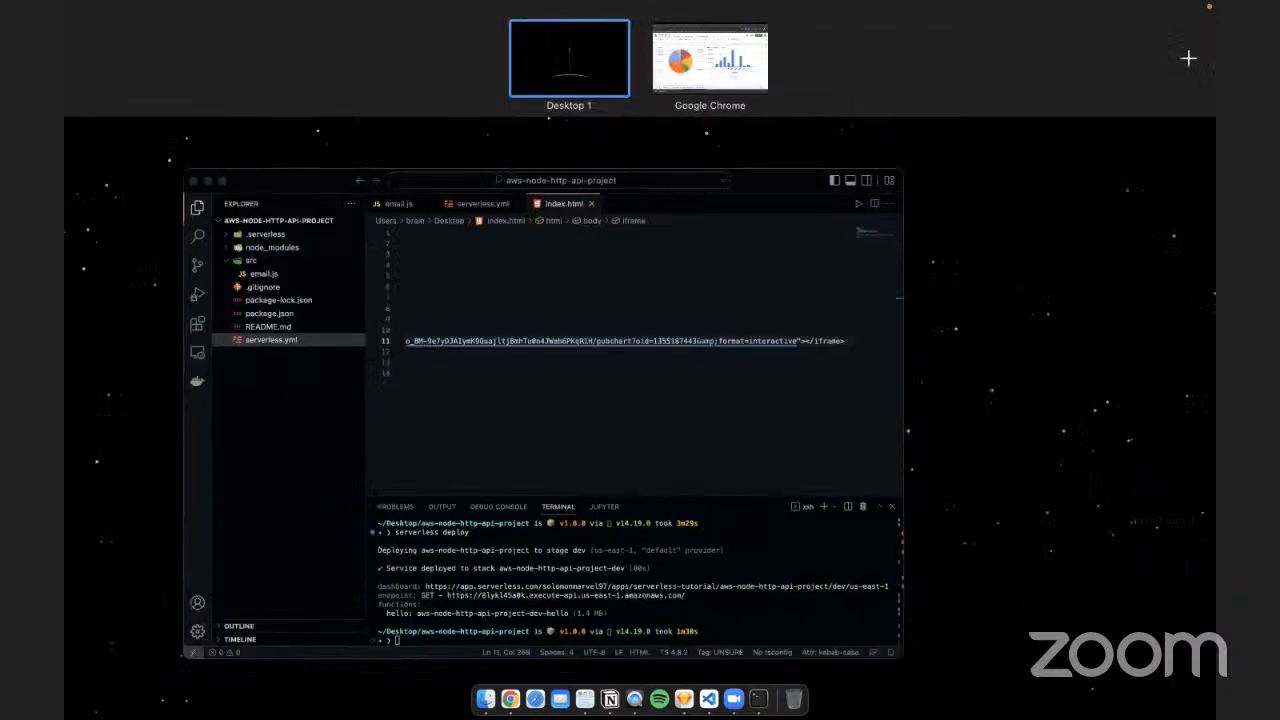
{"action": "key", "text": "ctrl+Up"}
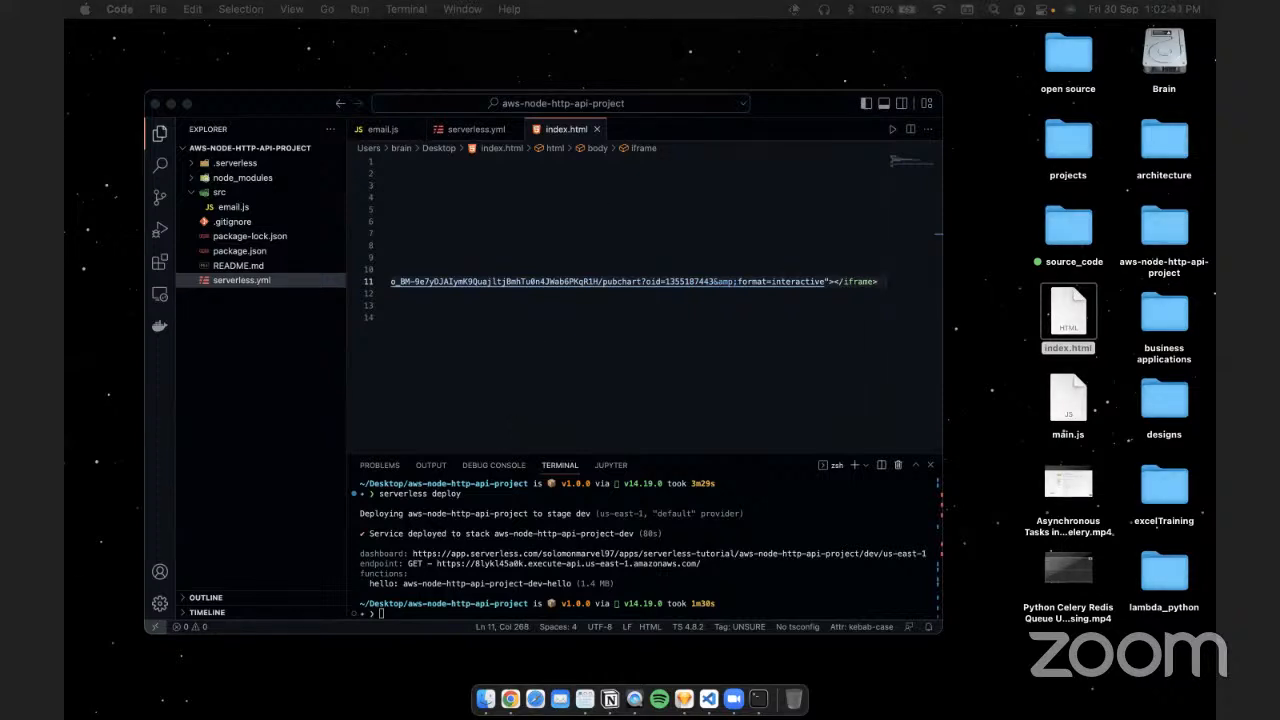
{"action": "key", "text": "ctrl+Up"}
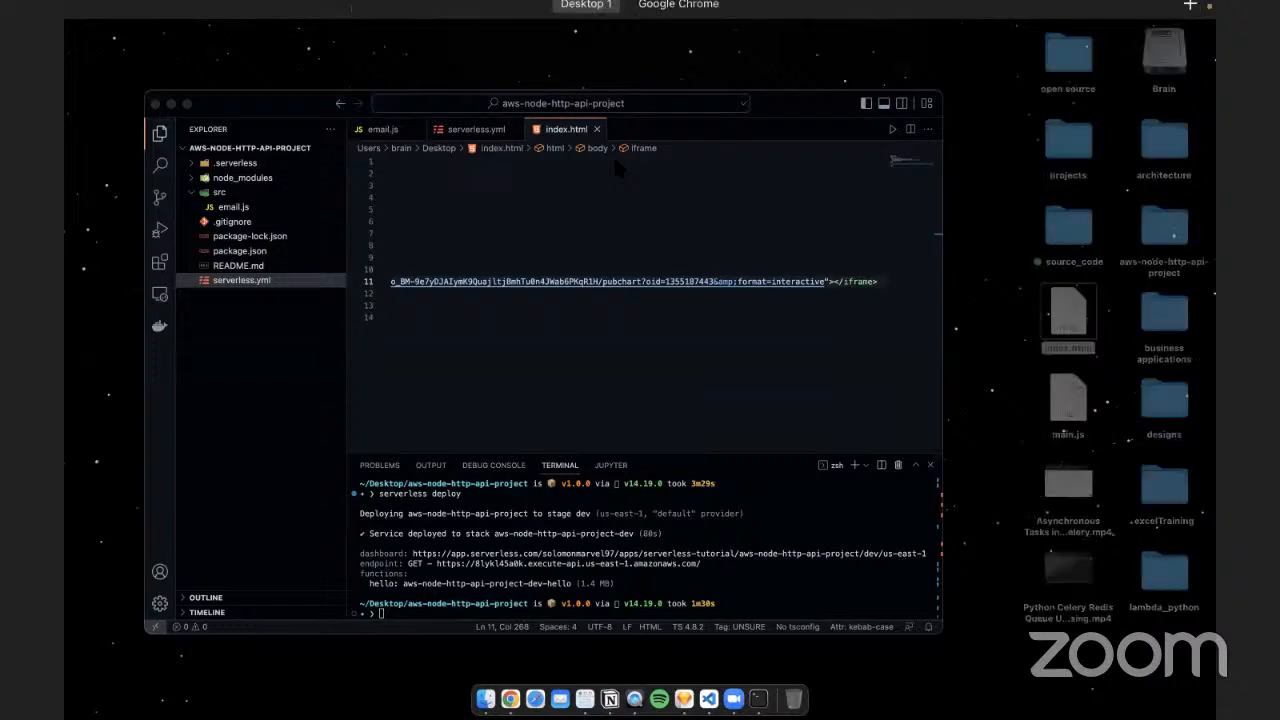
{"action": "left_click", "coordinate": [735, 68]}
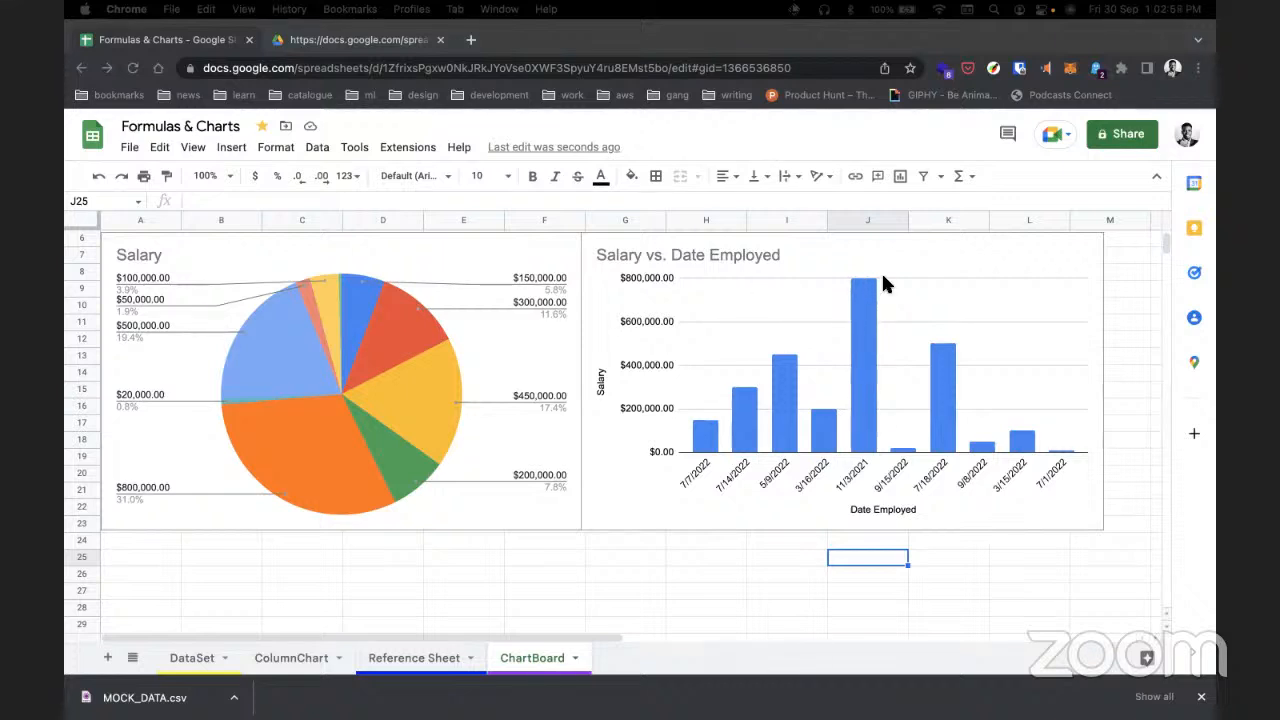
{"action": "left_click", "coordinate": [805, 282]}
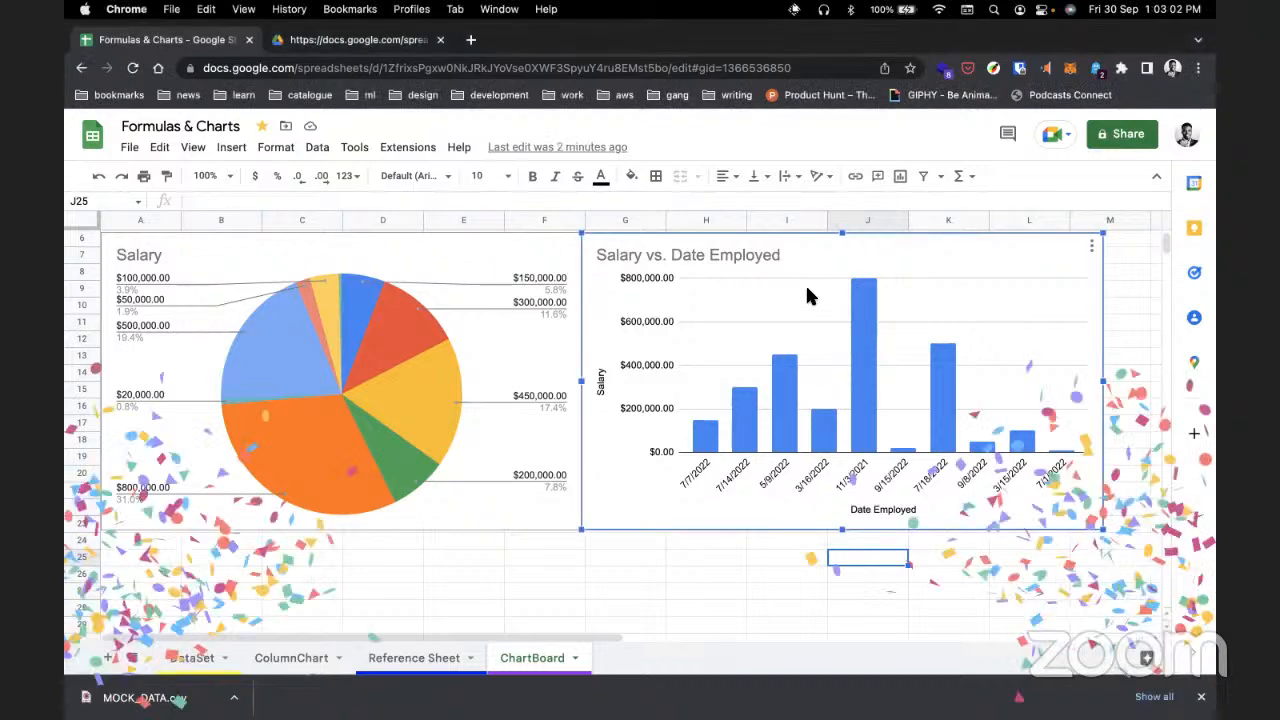
{"action": "left_click", "coordinate": [563, 353]}
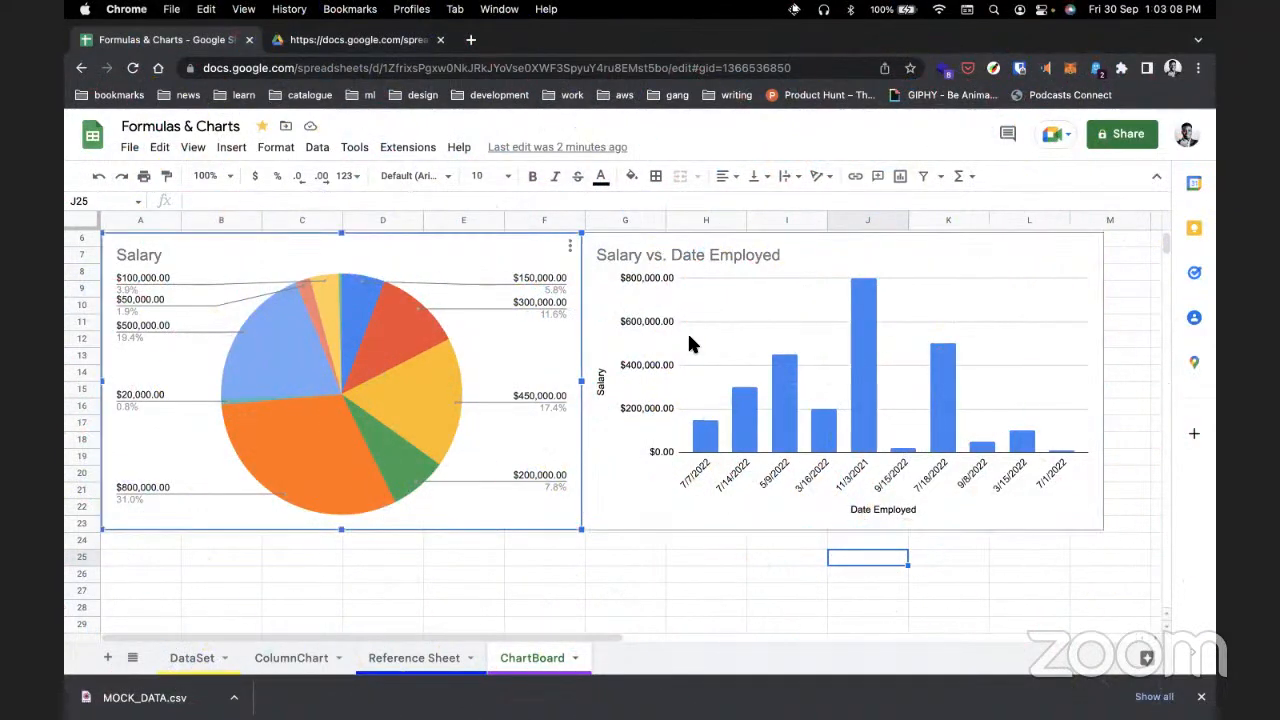